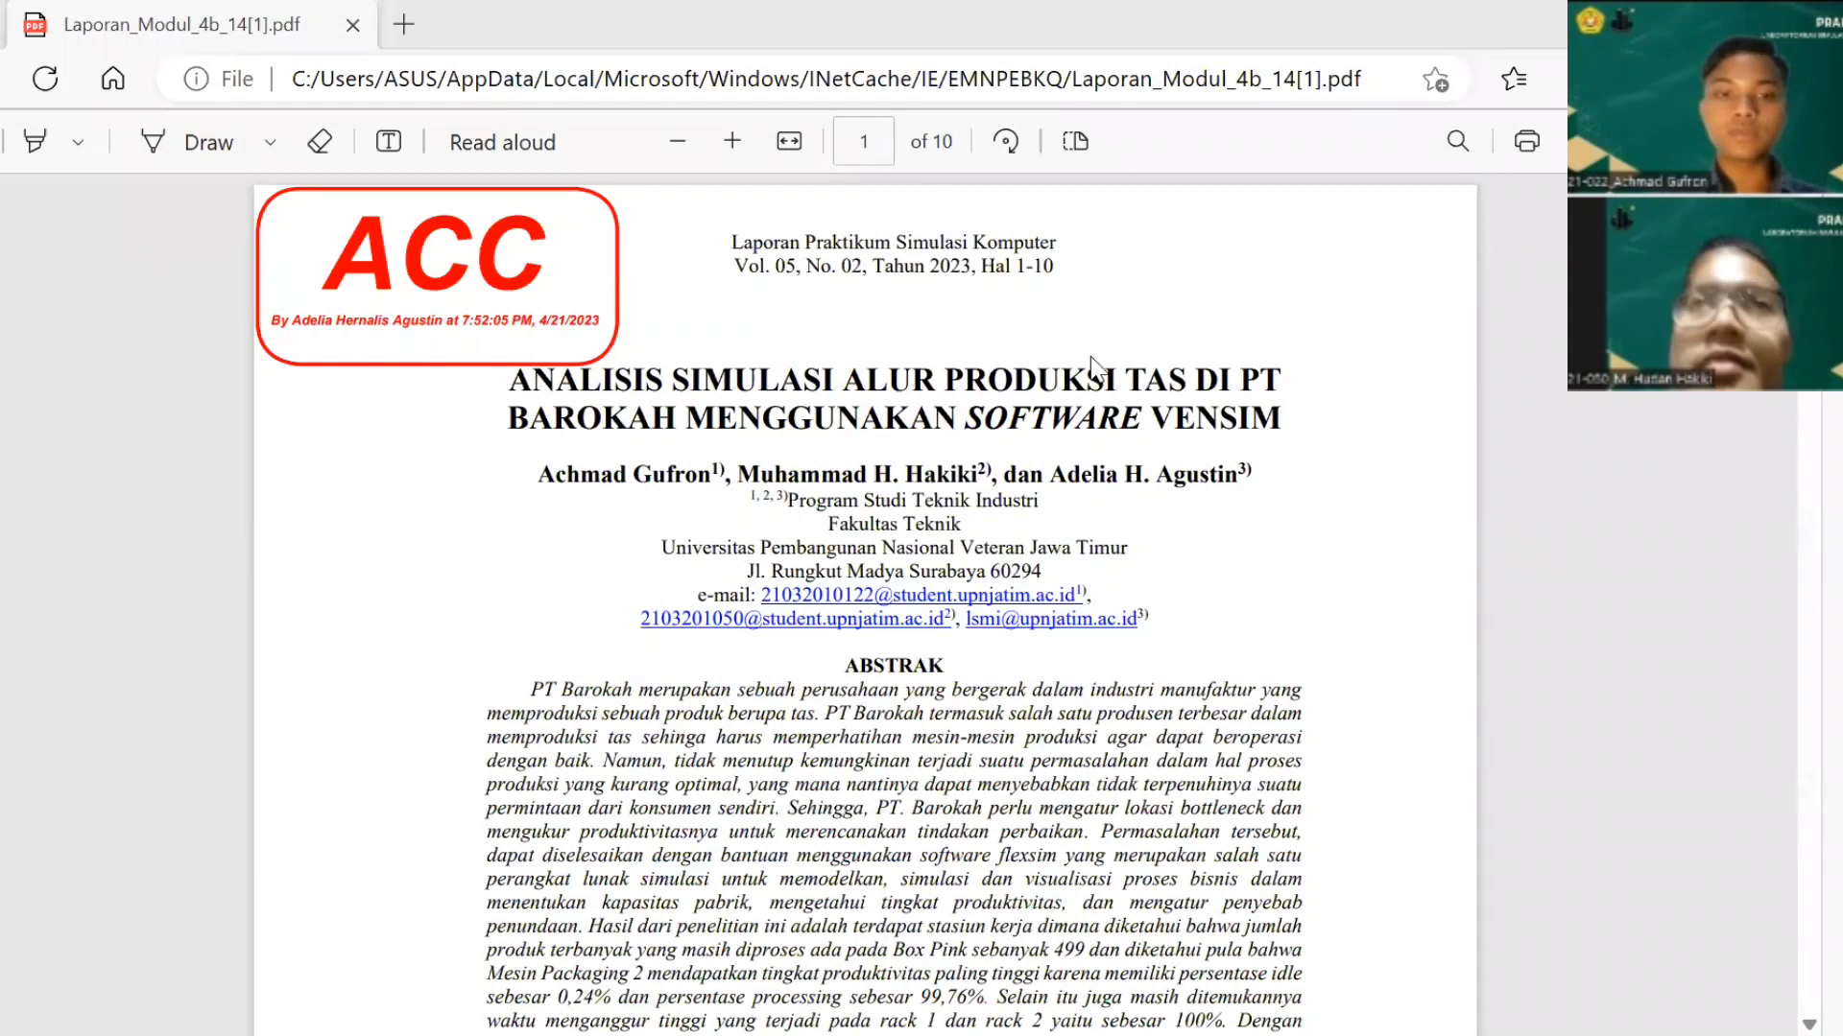
Step: Read the report's abstract and the Pendahuluan section through the end of page 2
scroll(984, 453, "down", 3)
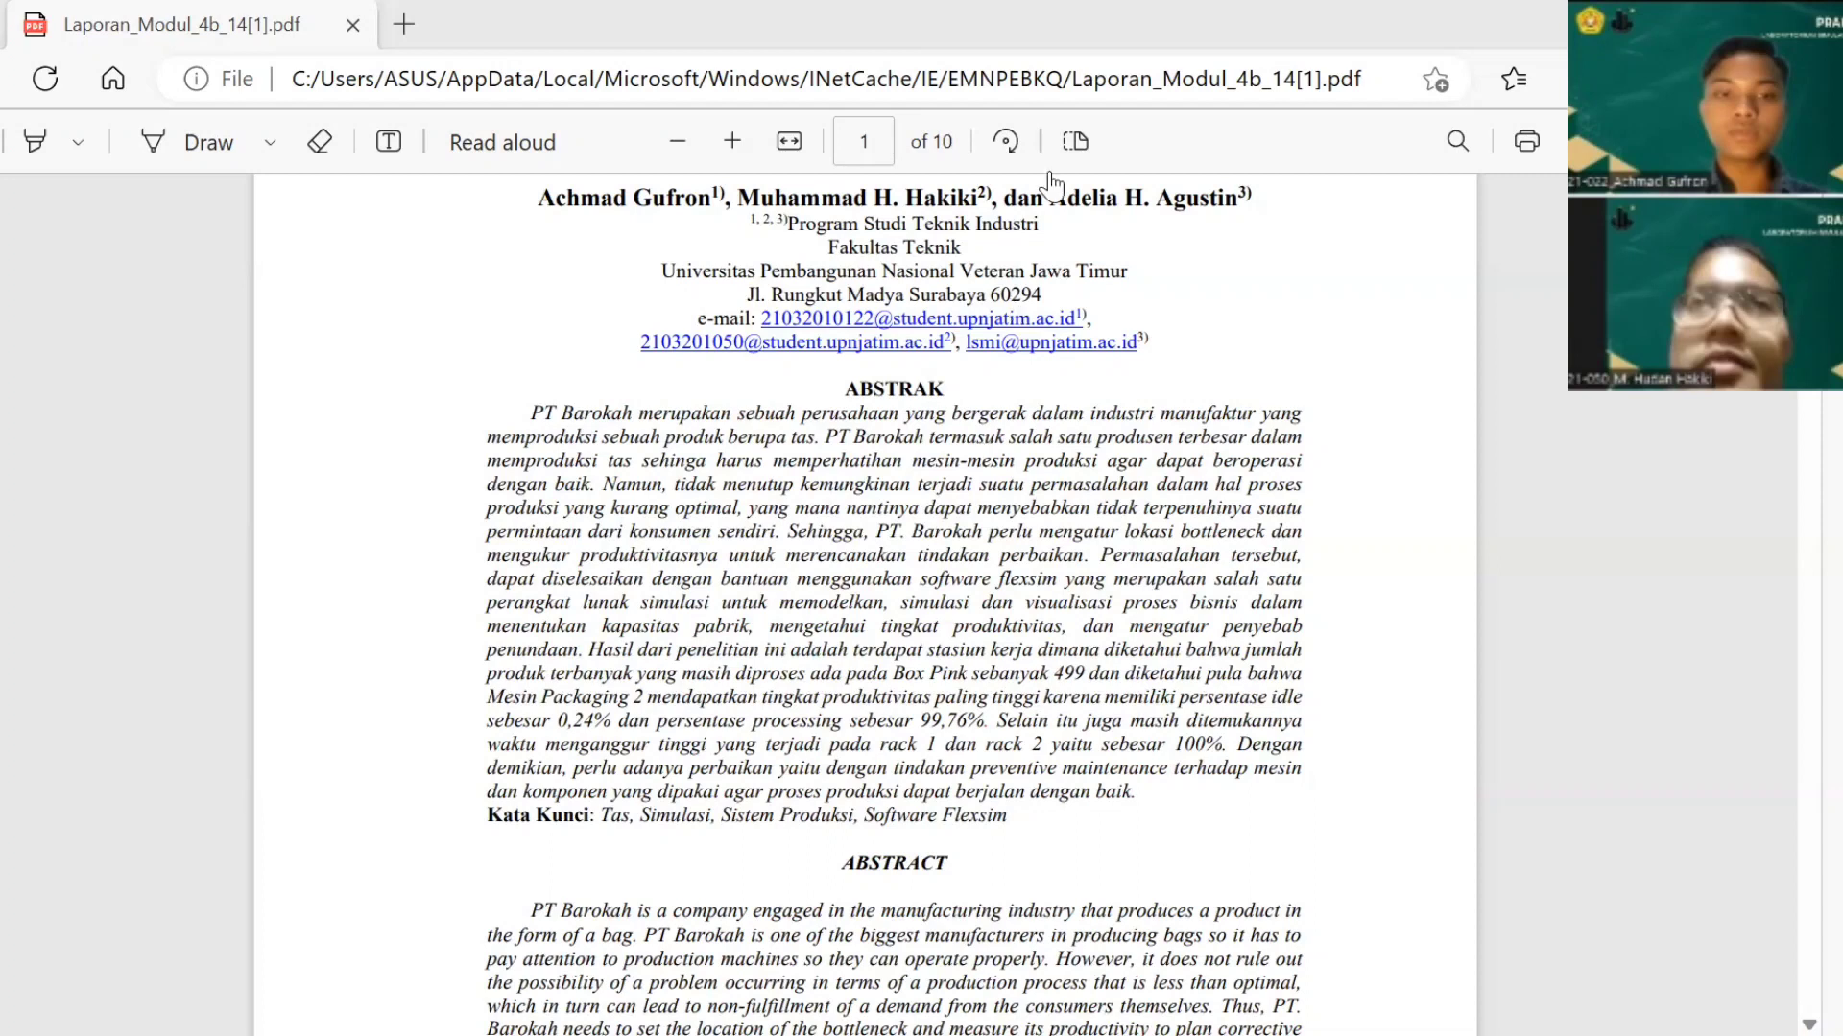
scroll(1079, 468, "down", 3)
scroll(1079, 467, "down", 12)
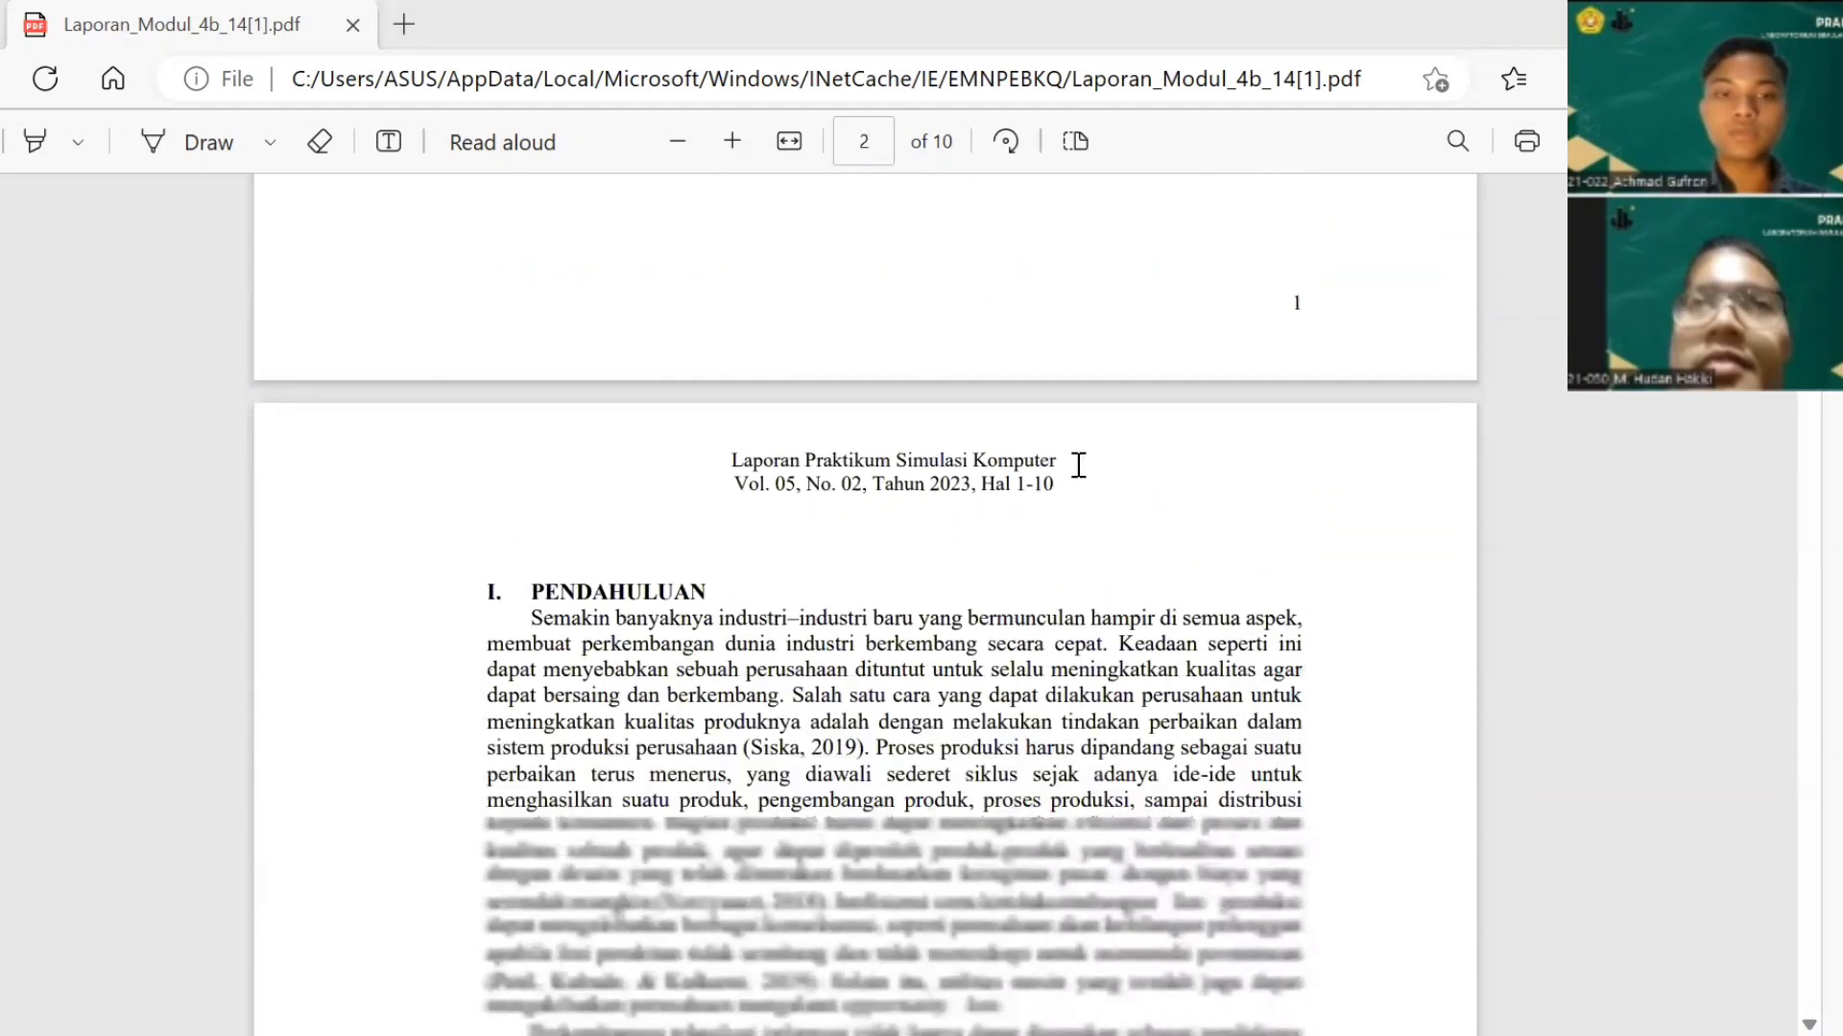
scroll(1079, 467, "down", 1)
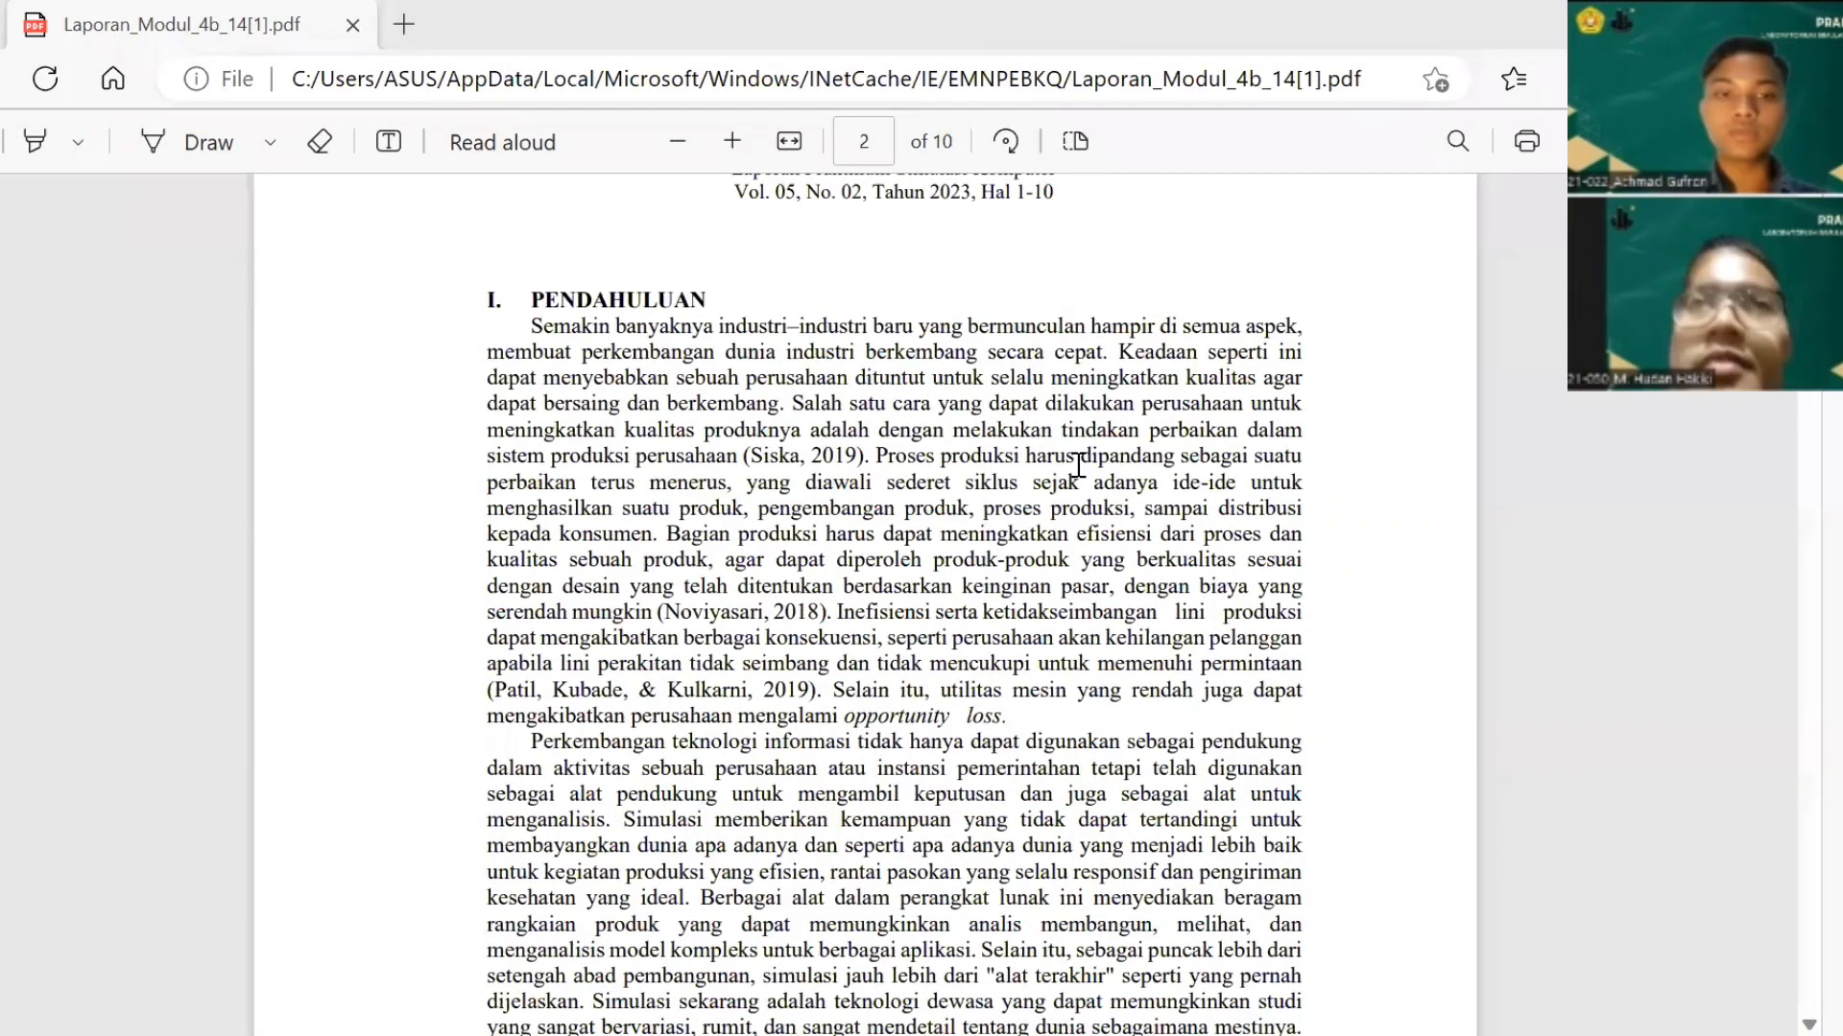
scroll(1079, 468, "down", 1)
scroll(1078, 467, "down", 1)
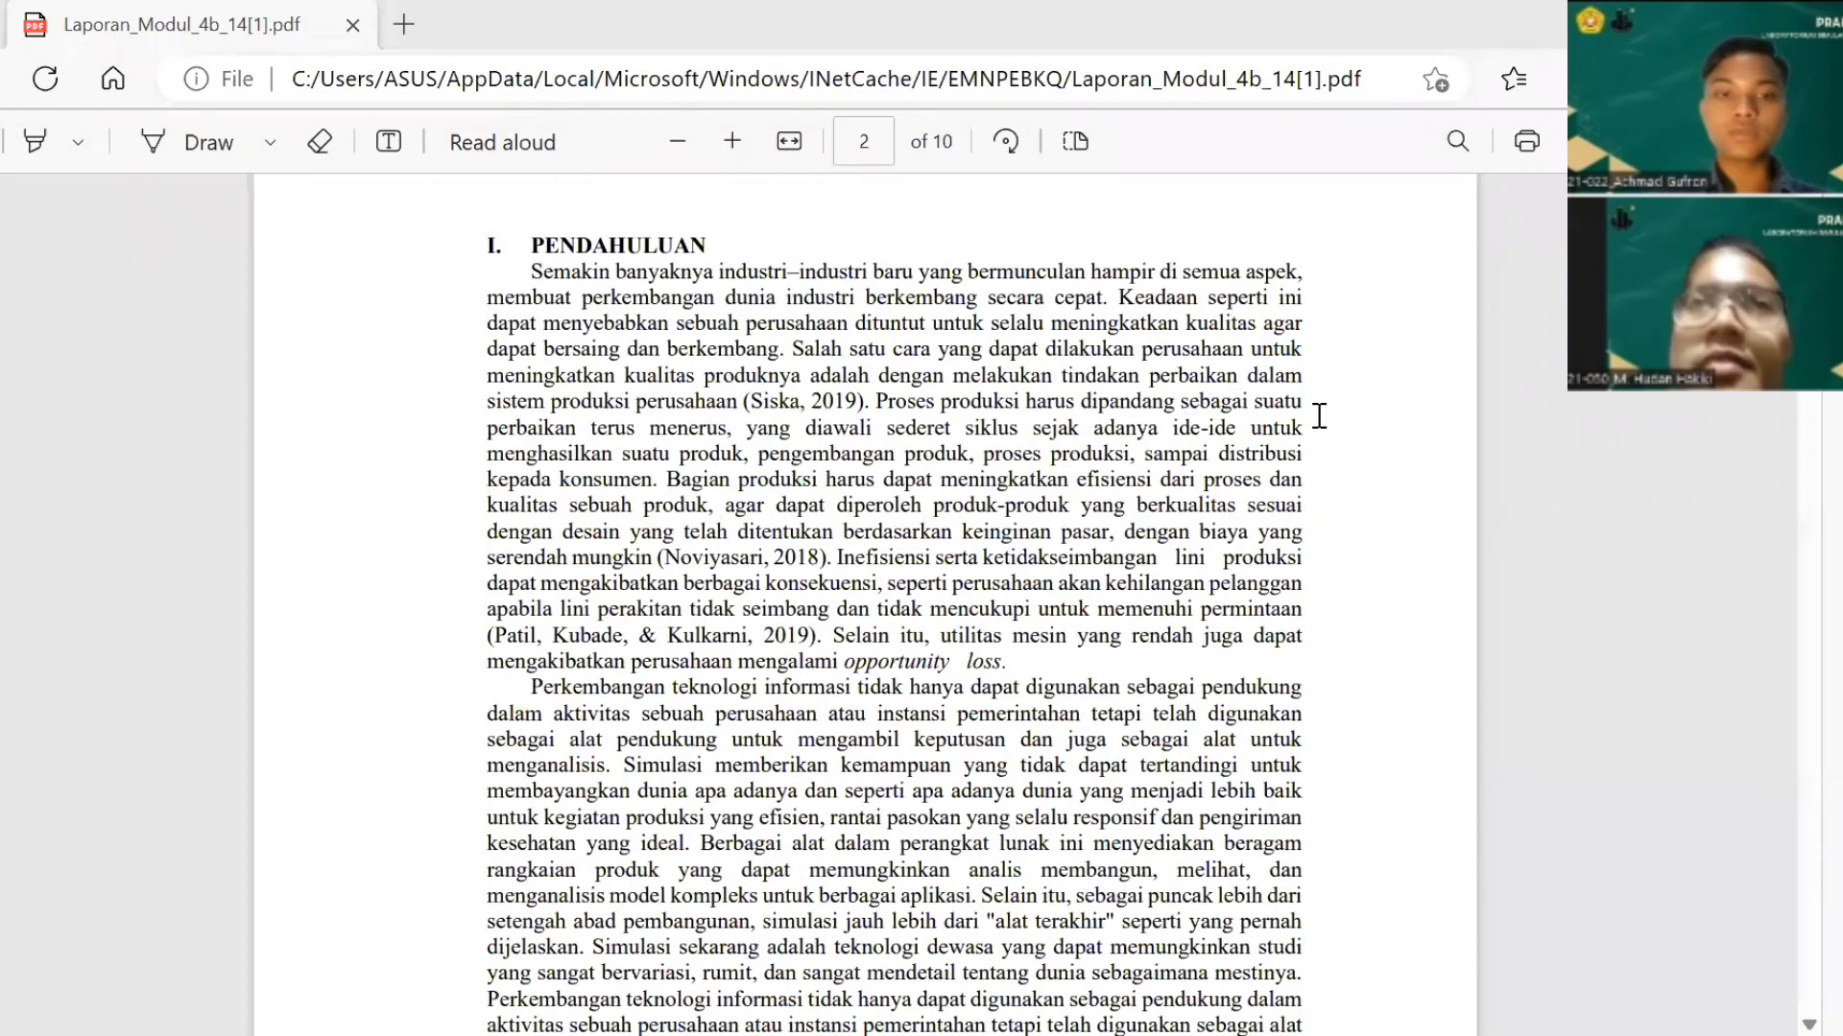
scroll(1115, 558, "down", 2)
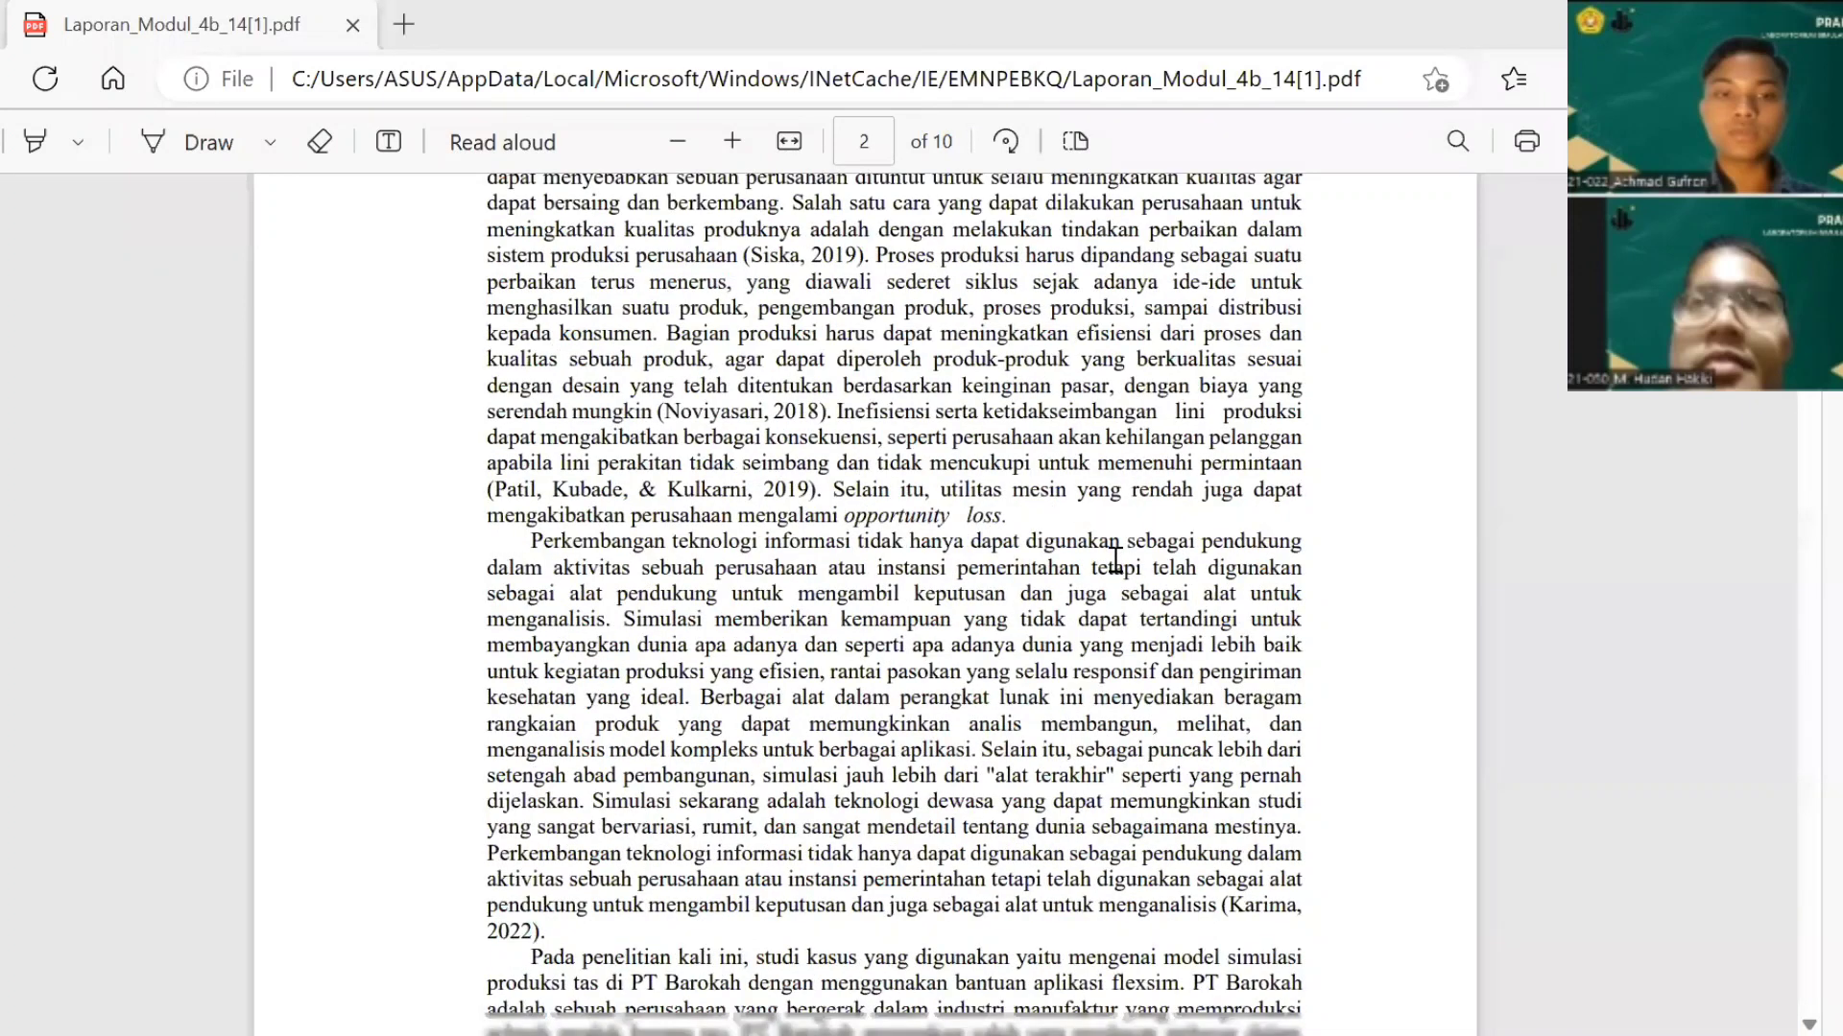
scroll(1115, 558, "down", 4)
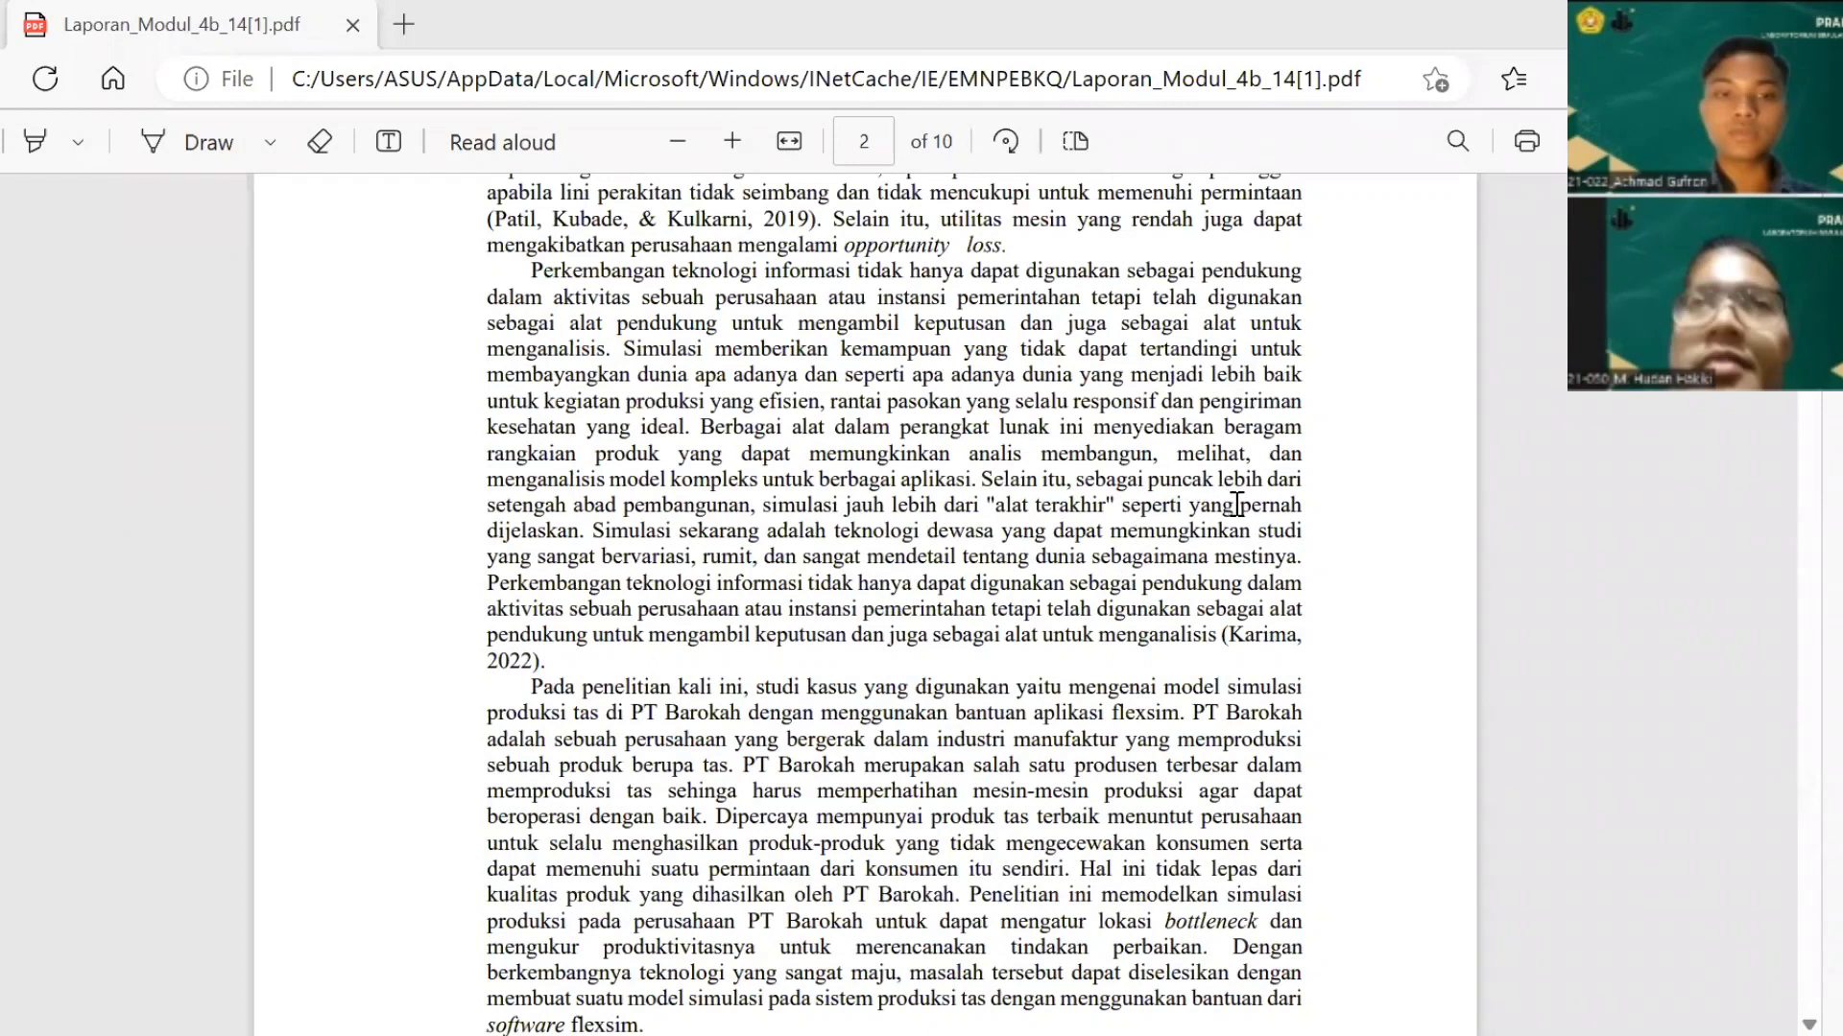
scroll(1238, 504, "down", 2)
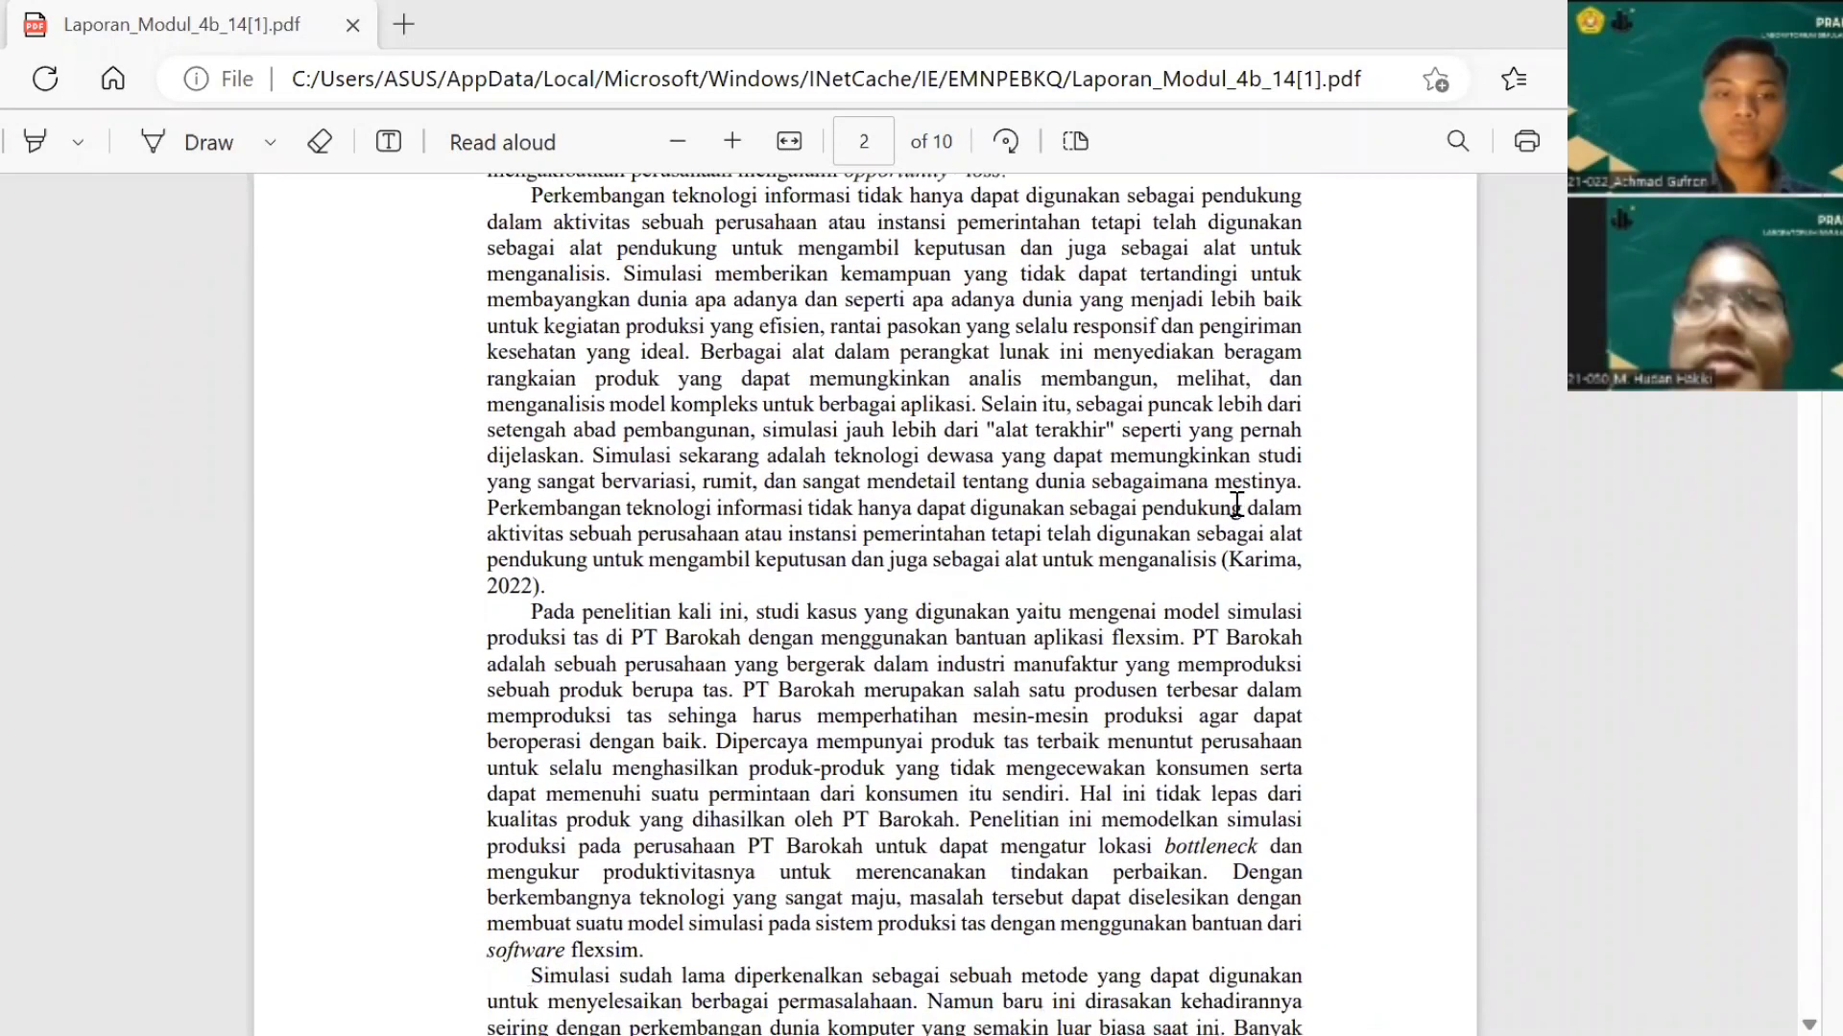
scroll(1238, 504, "down", 6)
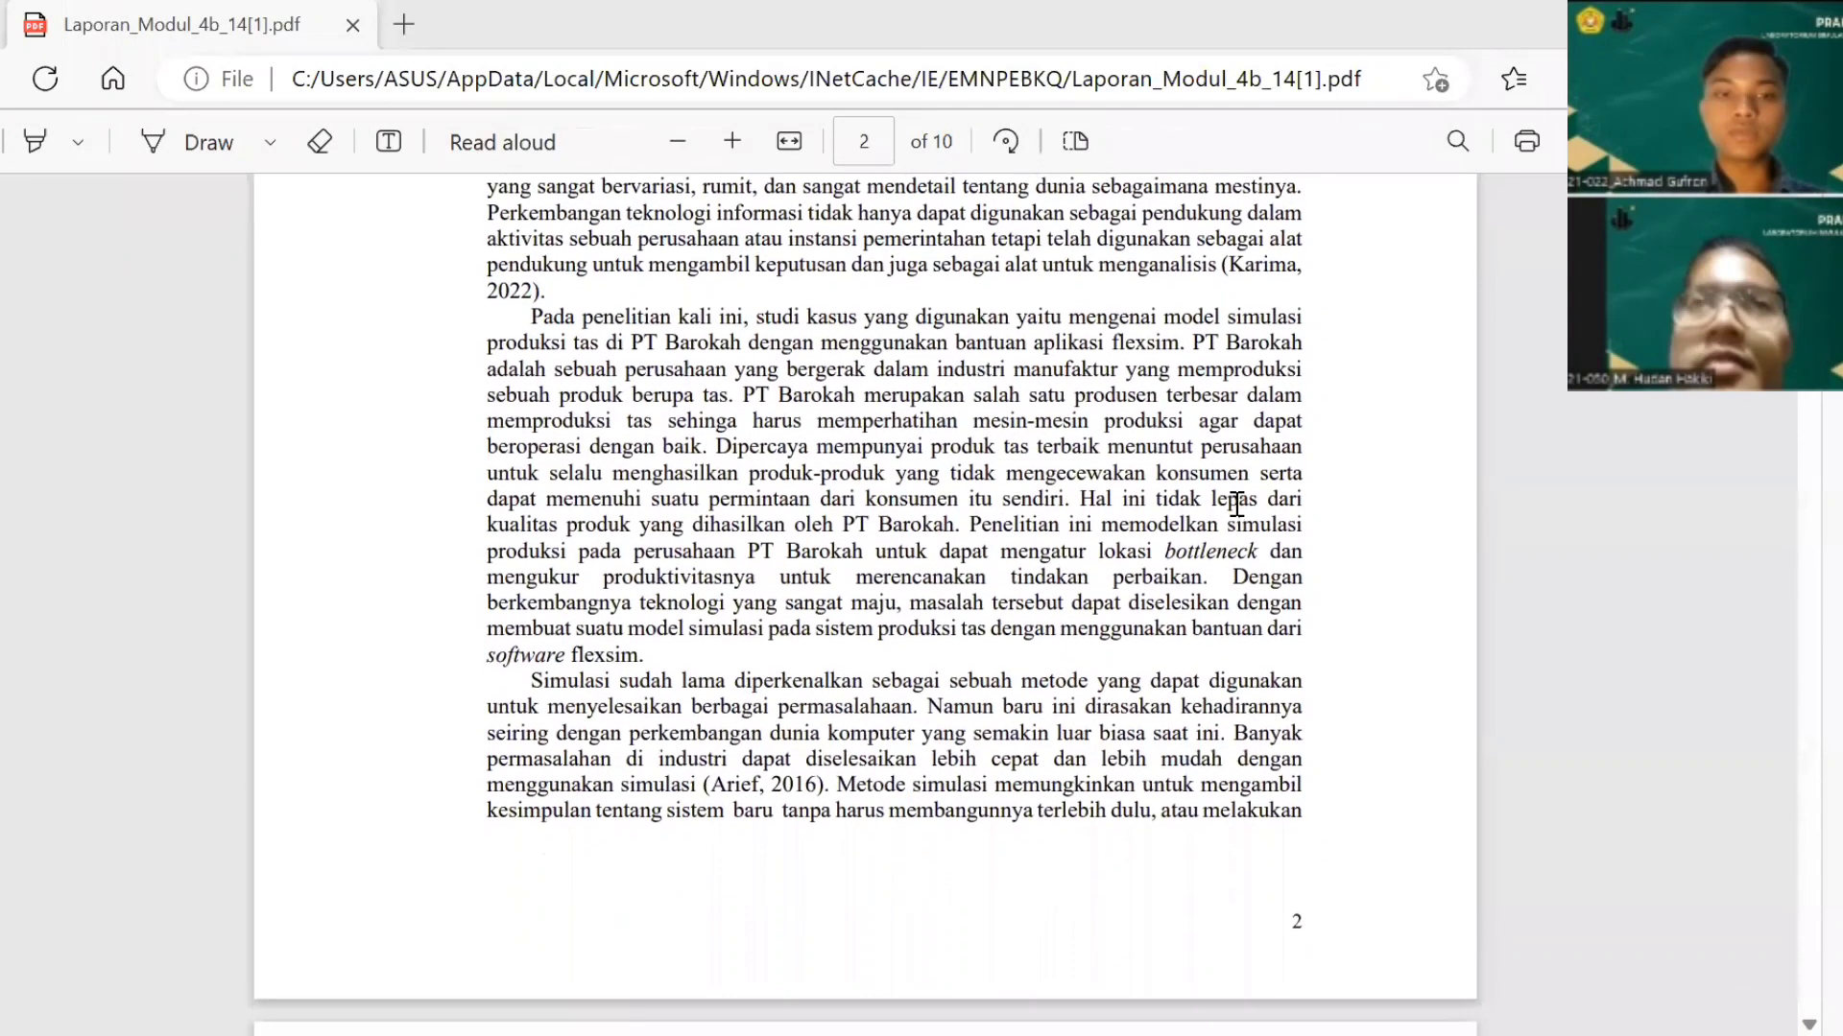
scroll(1238, 504, "down", 1)
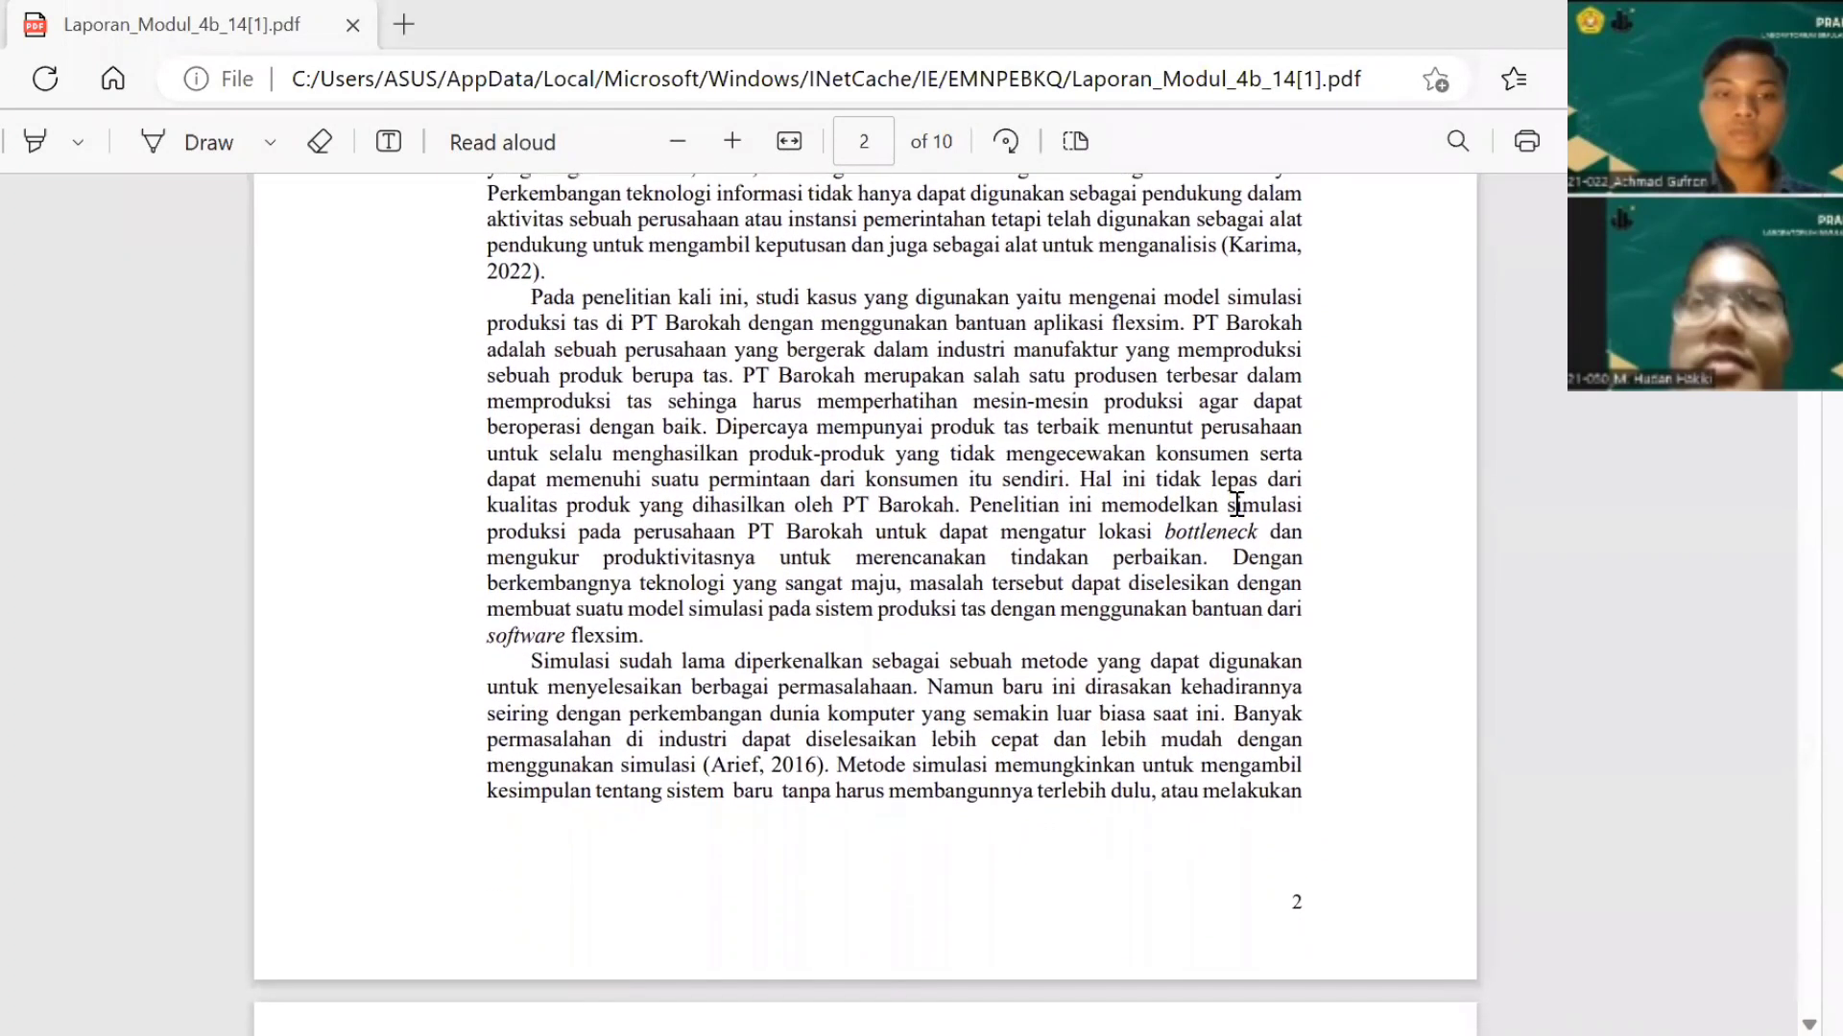
scroll(1237, 505, "down", 1)
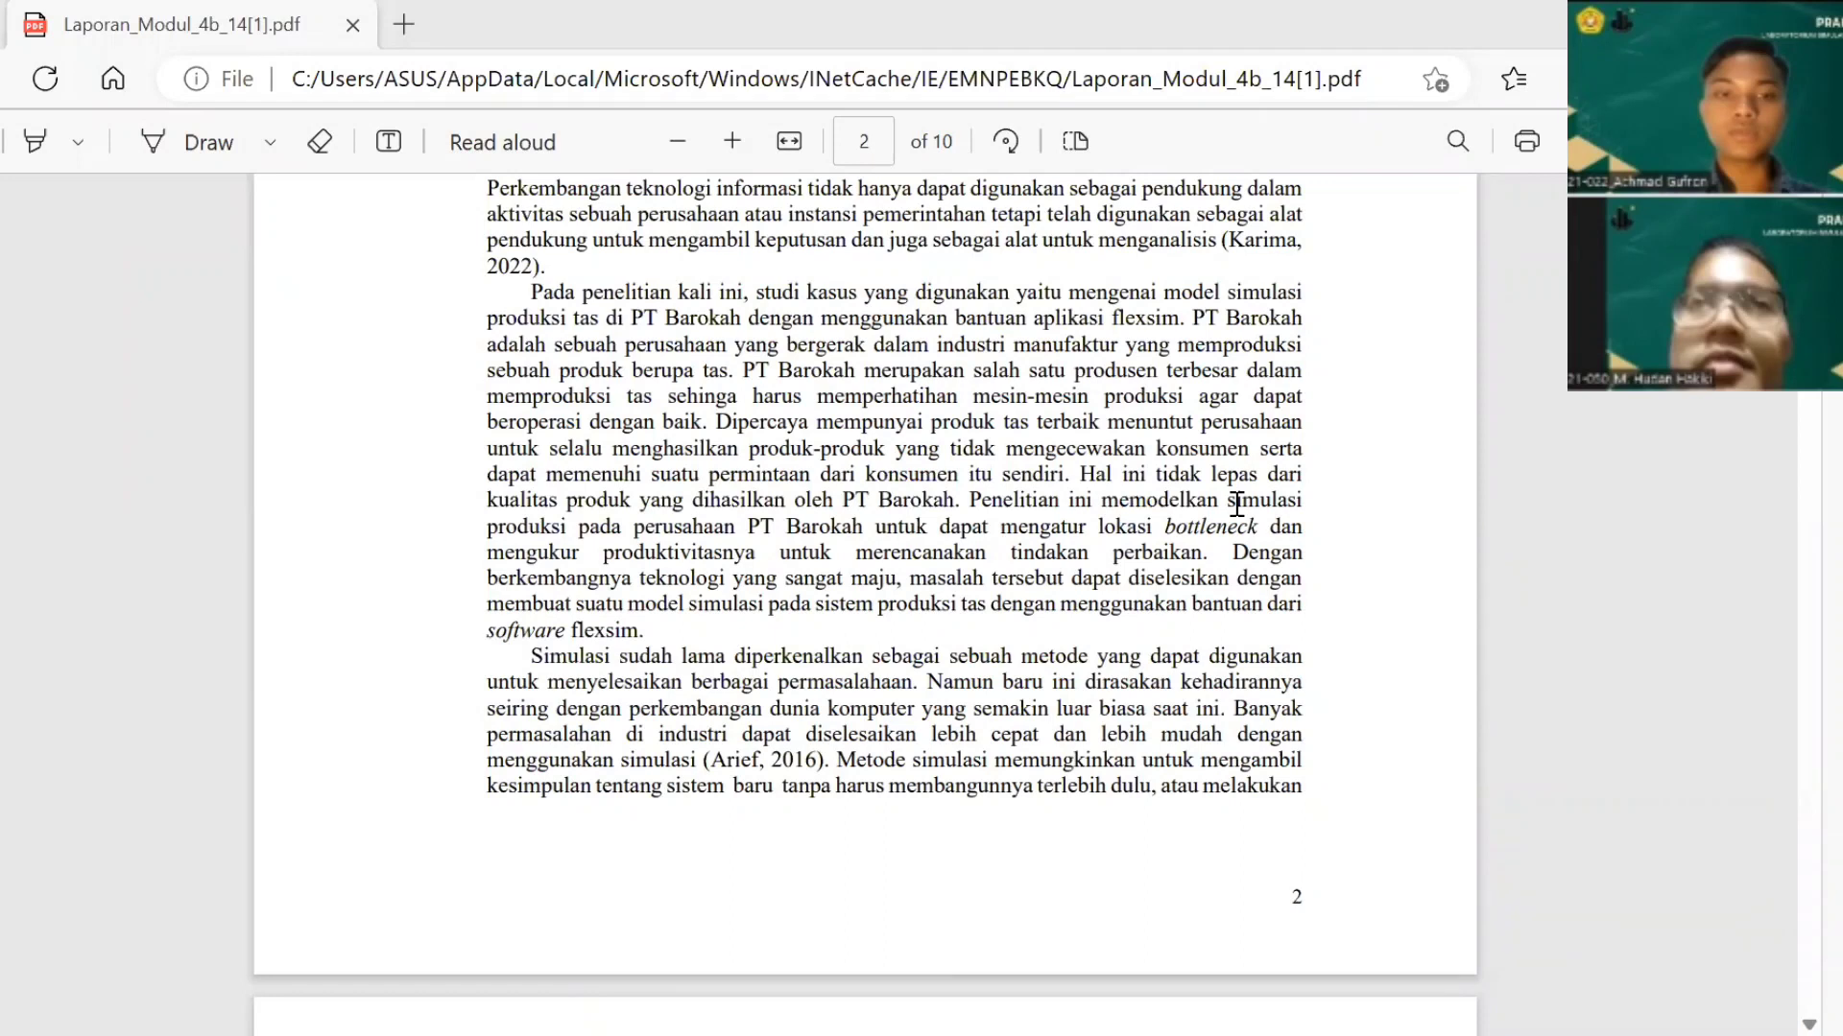
Step: Read the rest of the introduction on page 3, covering simulation, system modelling and the Flexsim software
scroll(1237, 504, "down", 3)
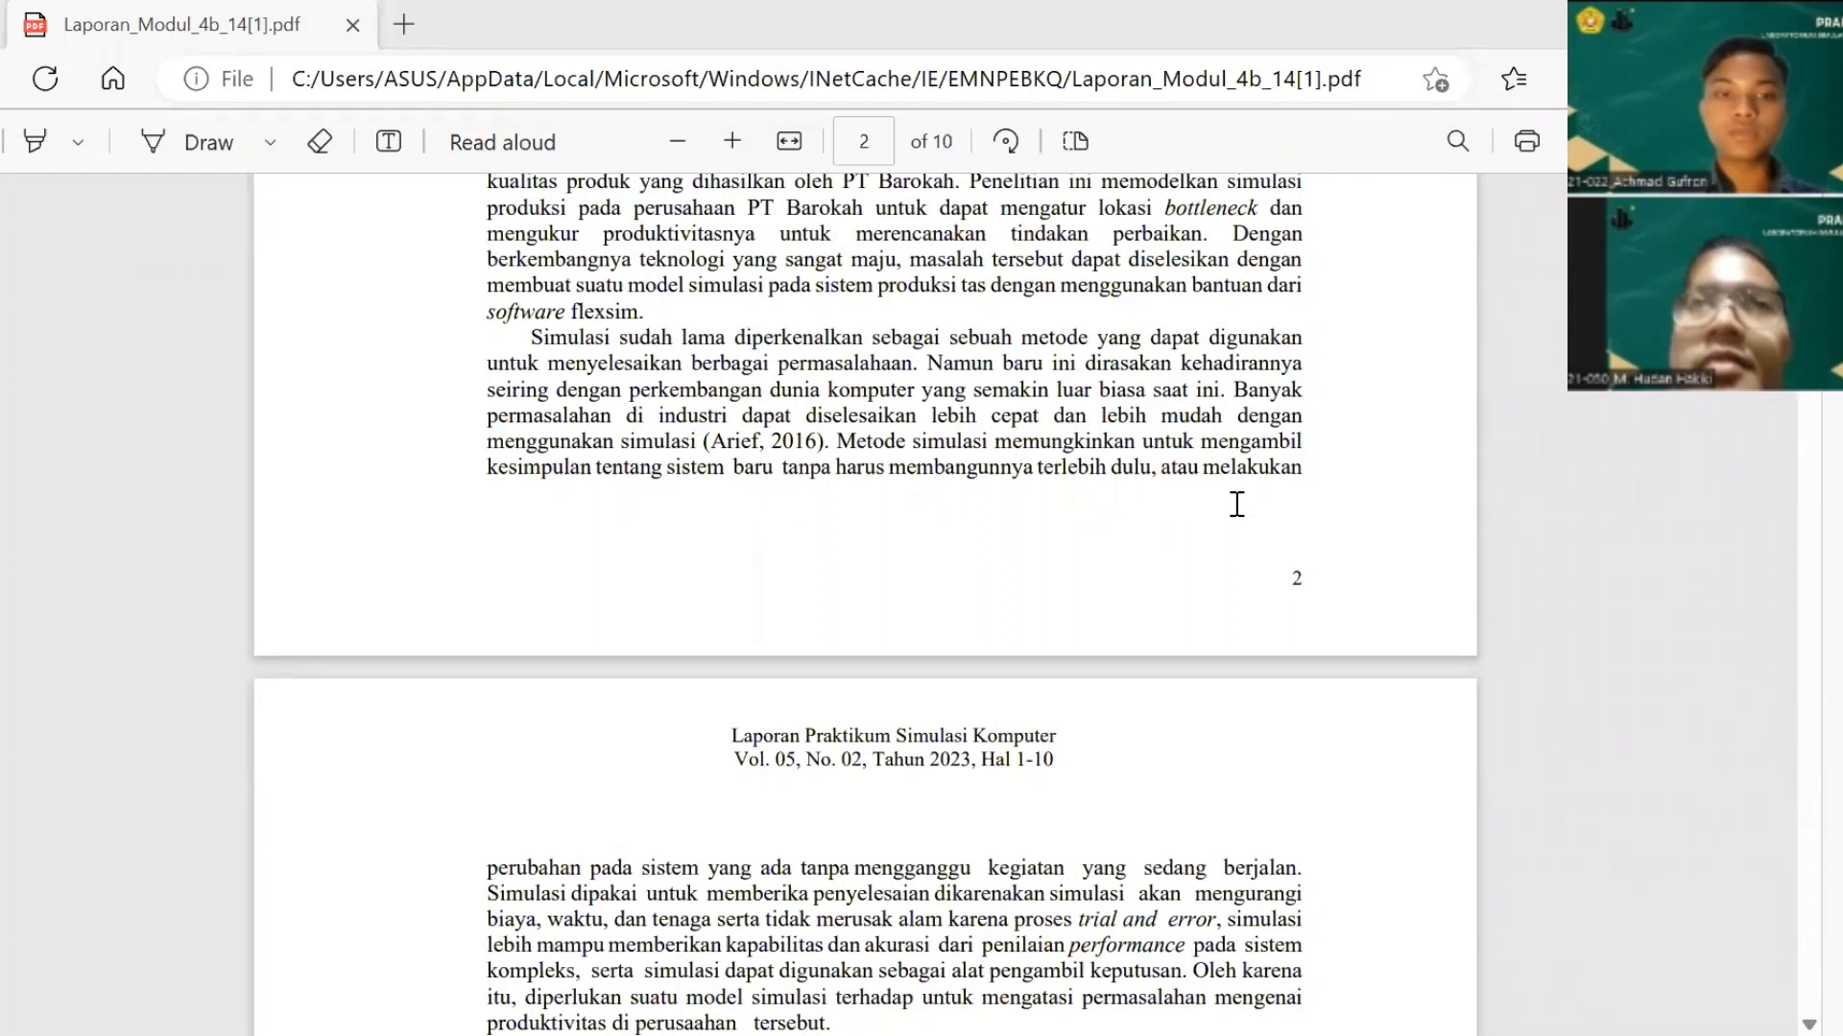
scroll(1237, 504, "down", 1)
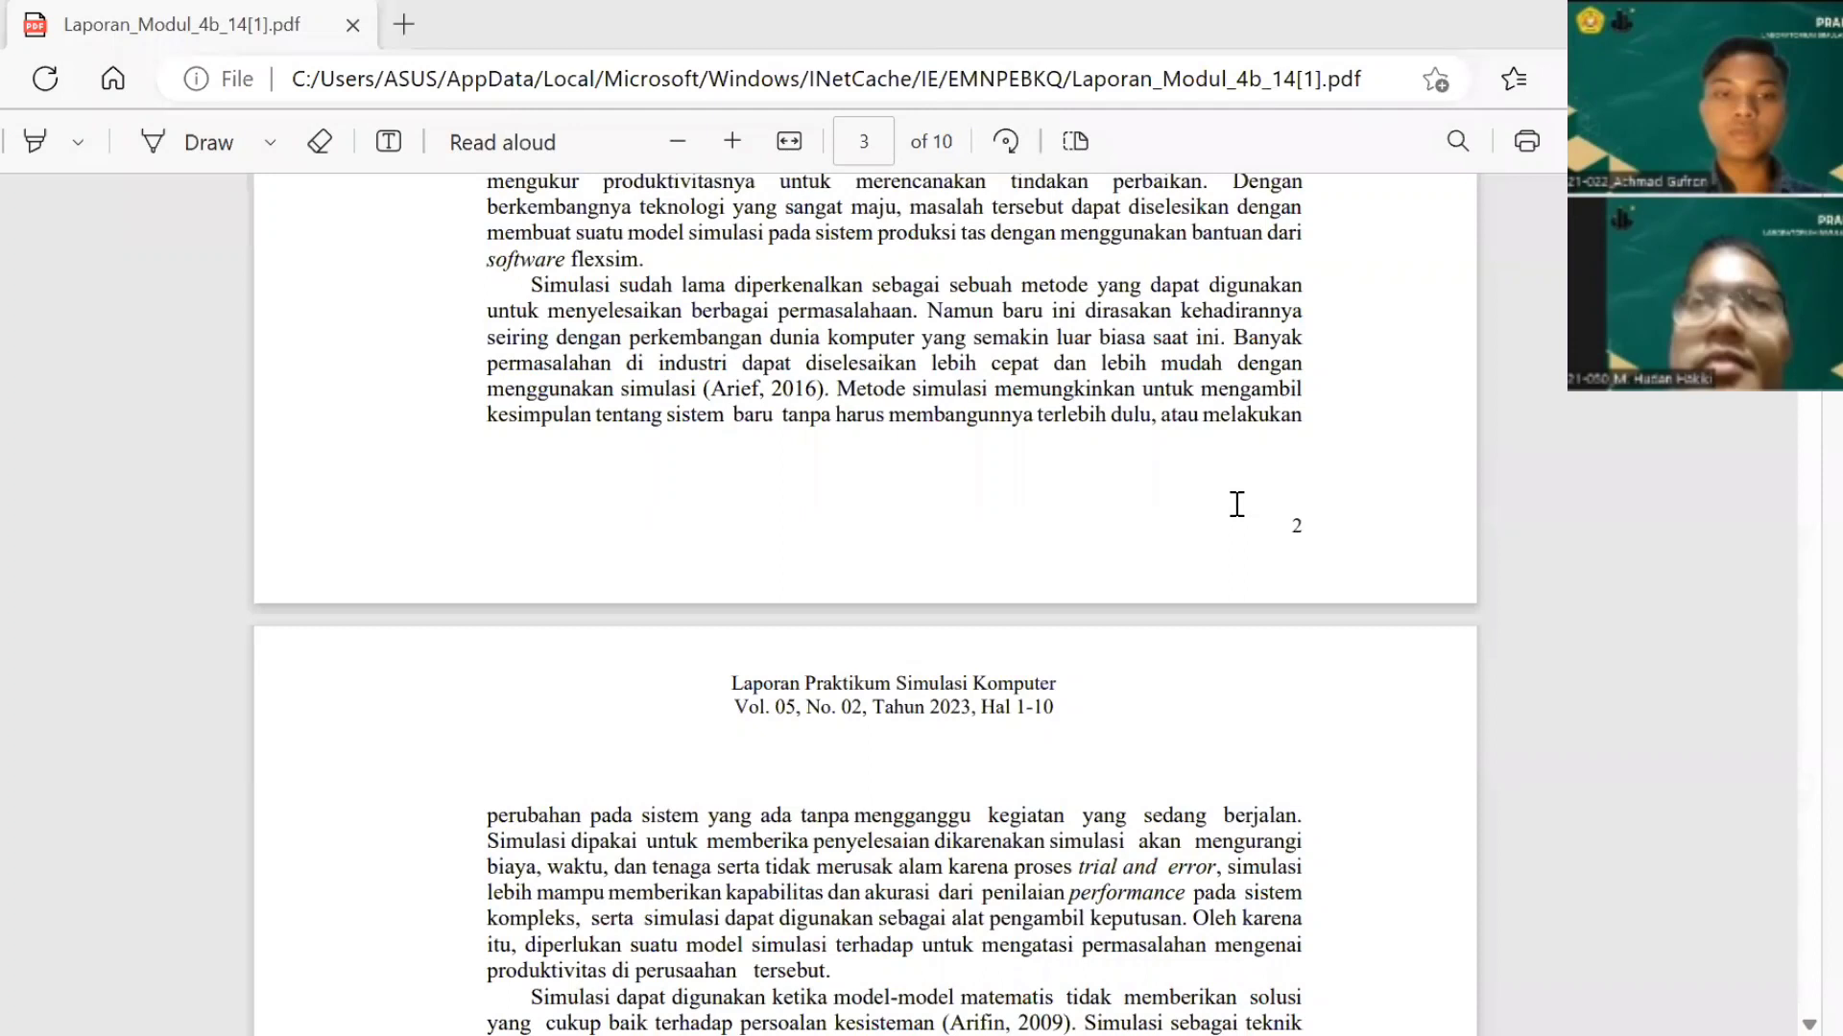
scroll(1237, 504, "down", 2)
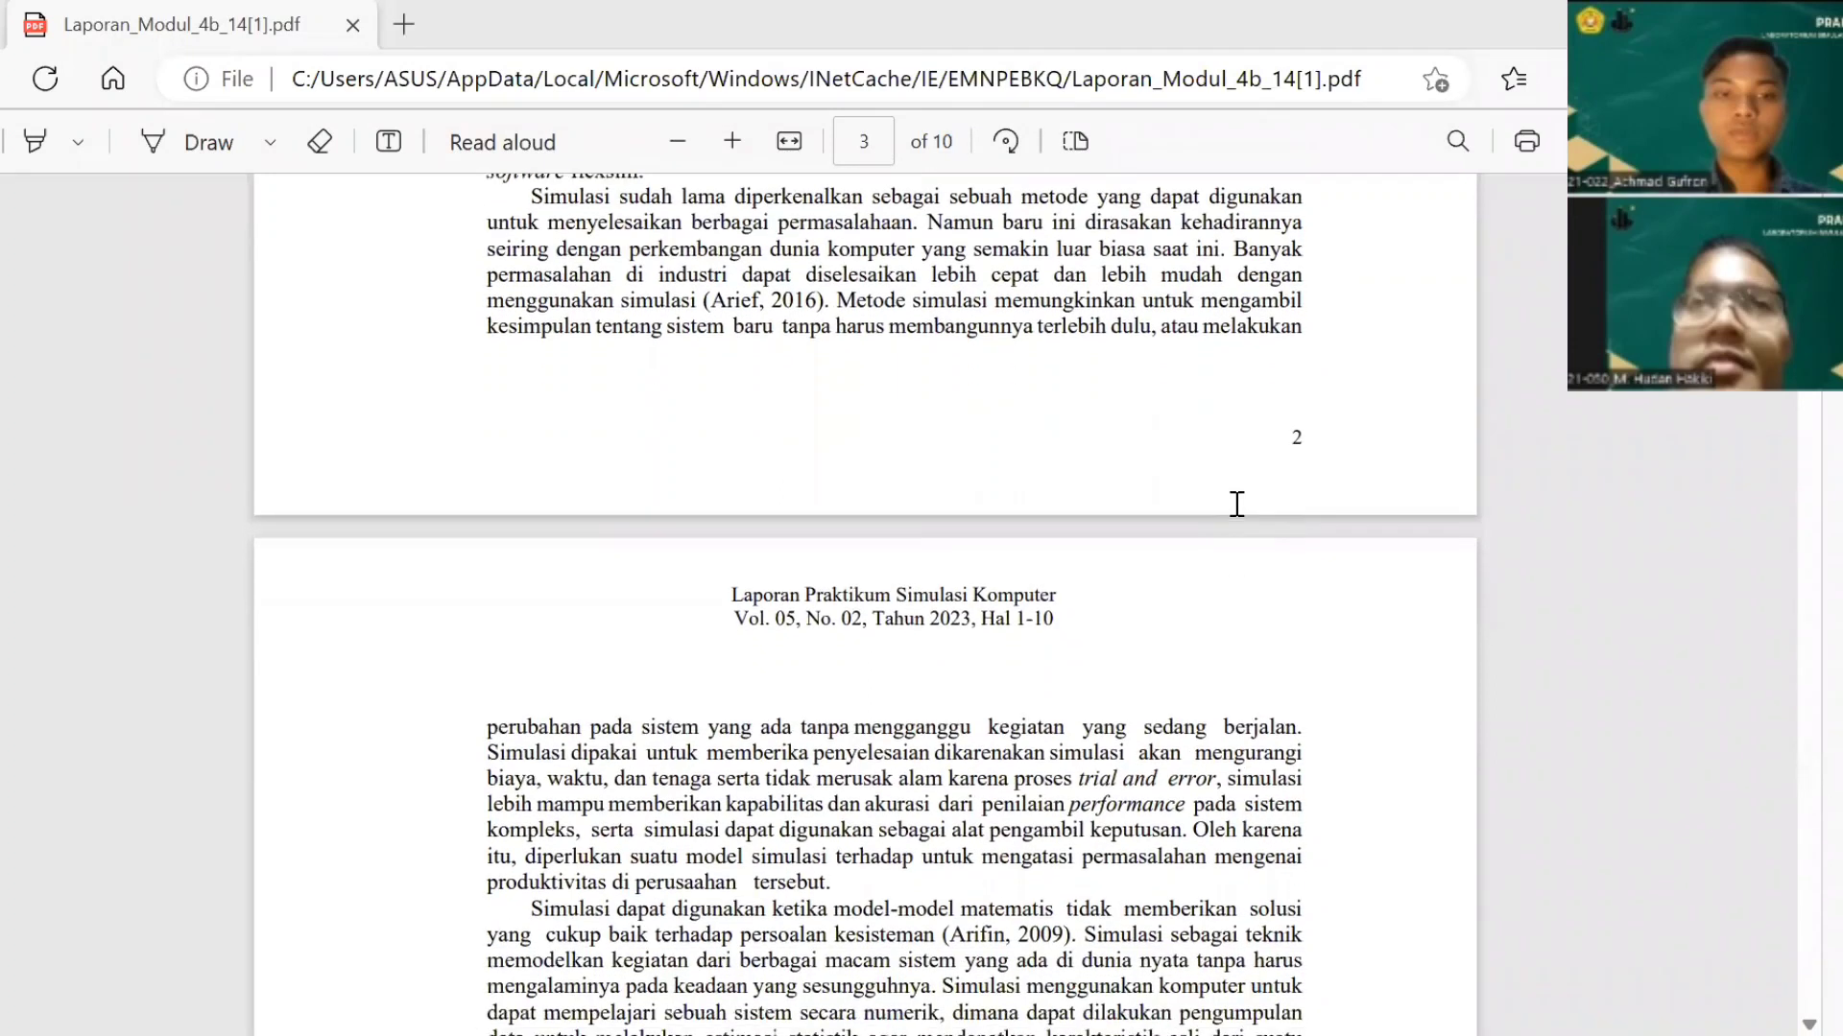
scroll(1237, 504, "down", 1)
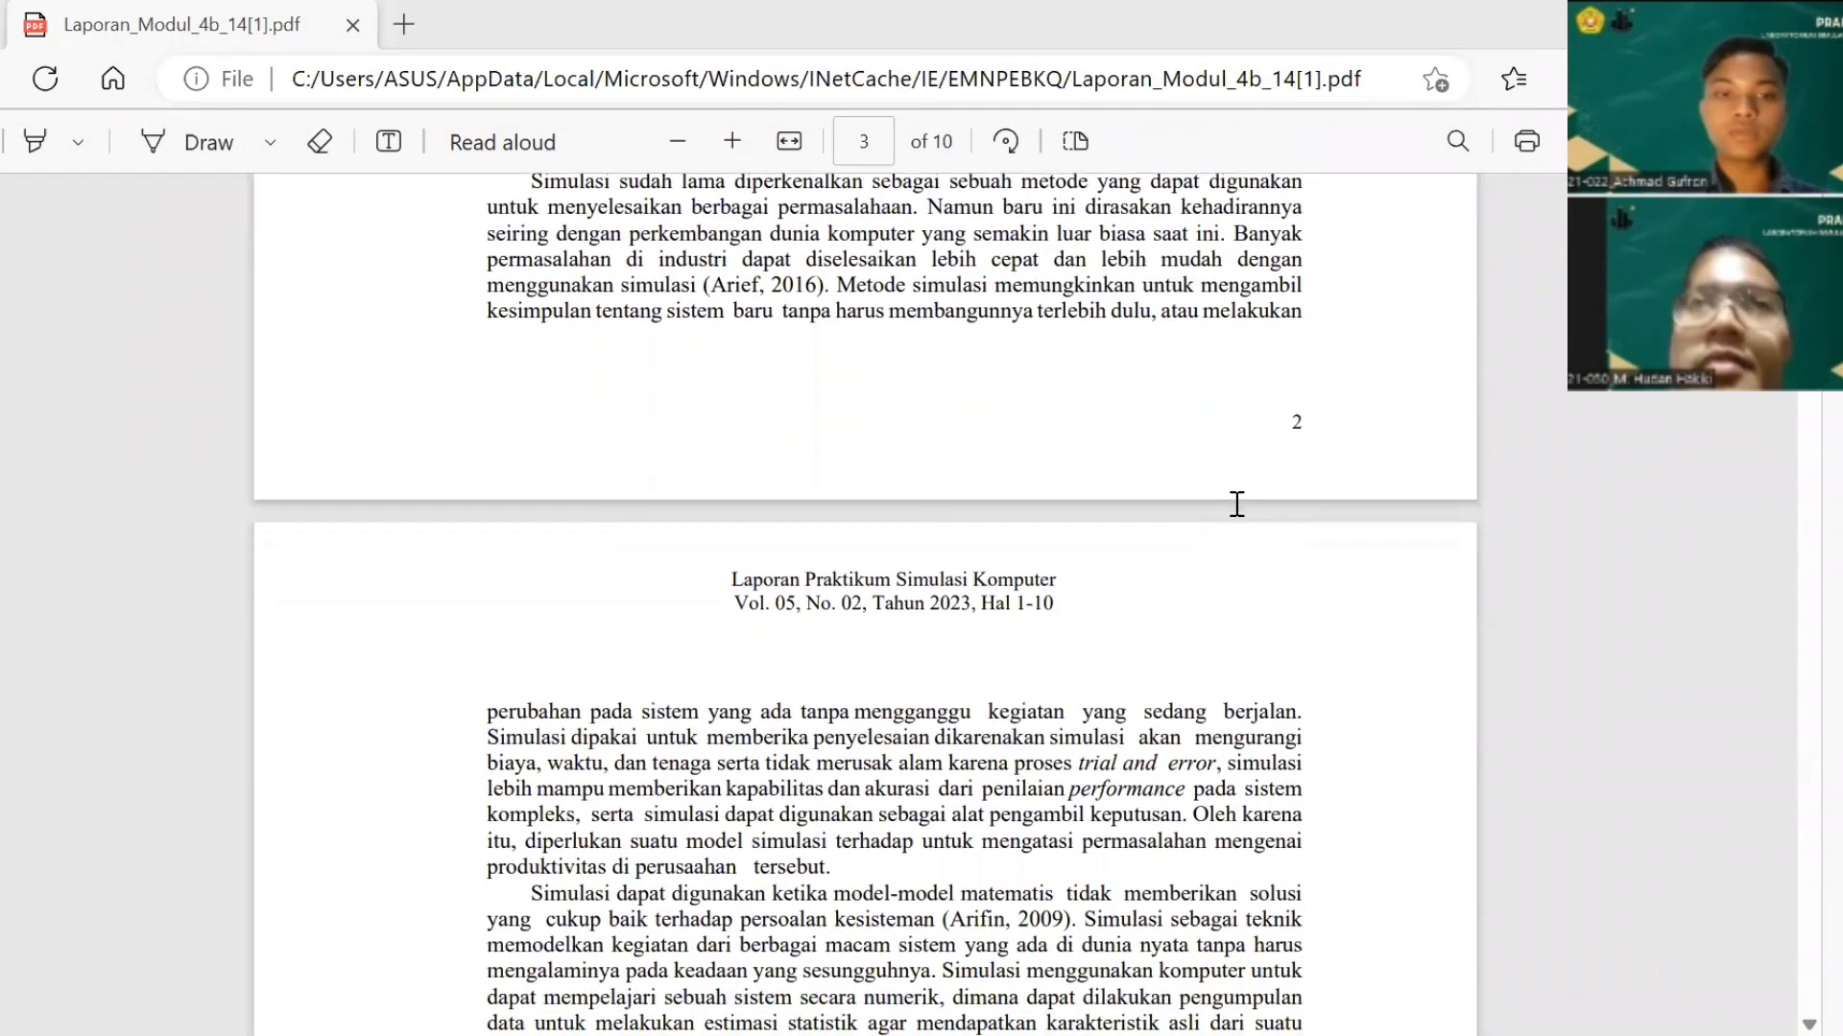
scroll(1237, 504, "down", 1)
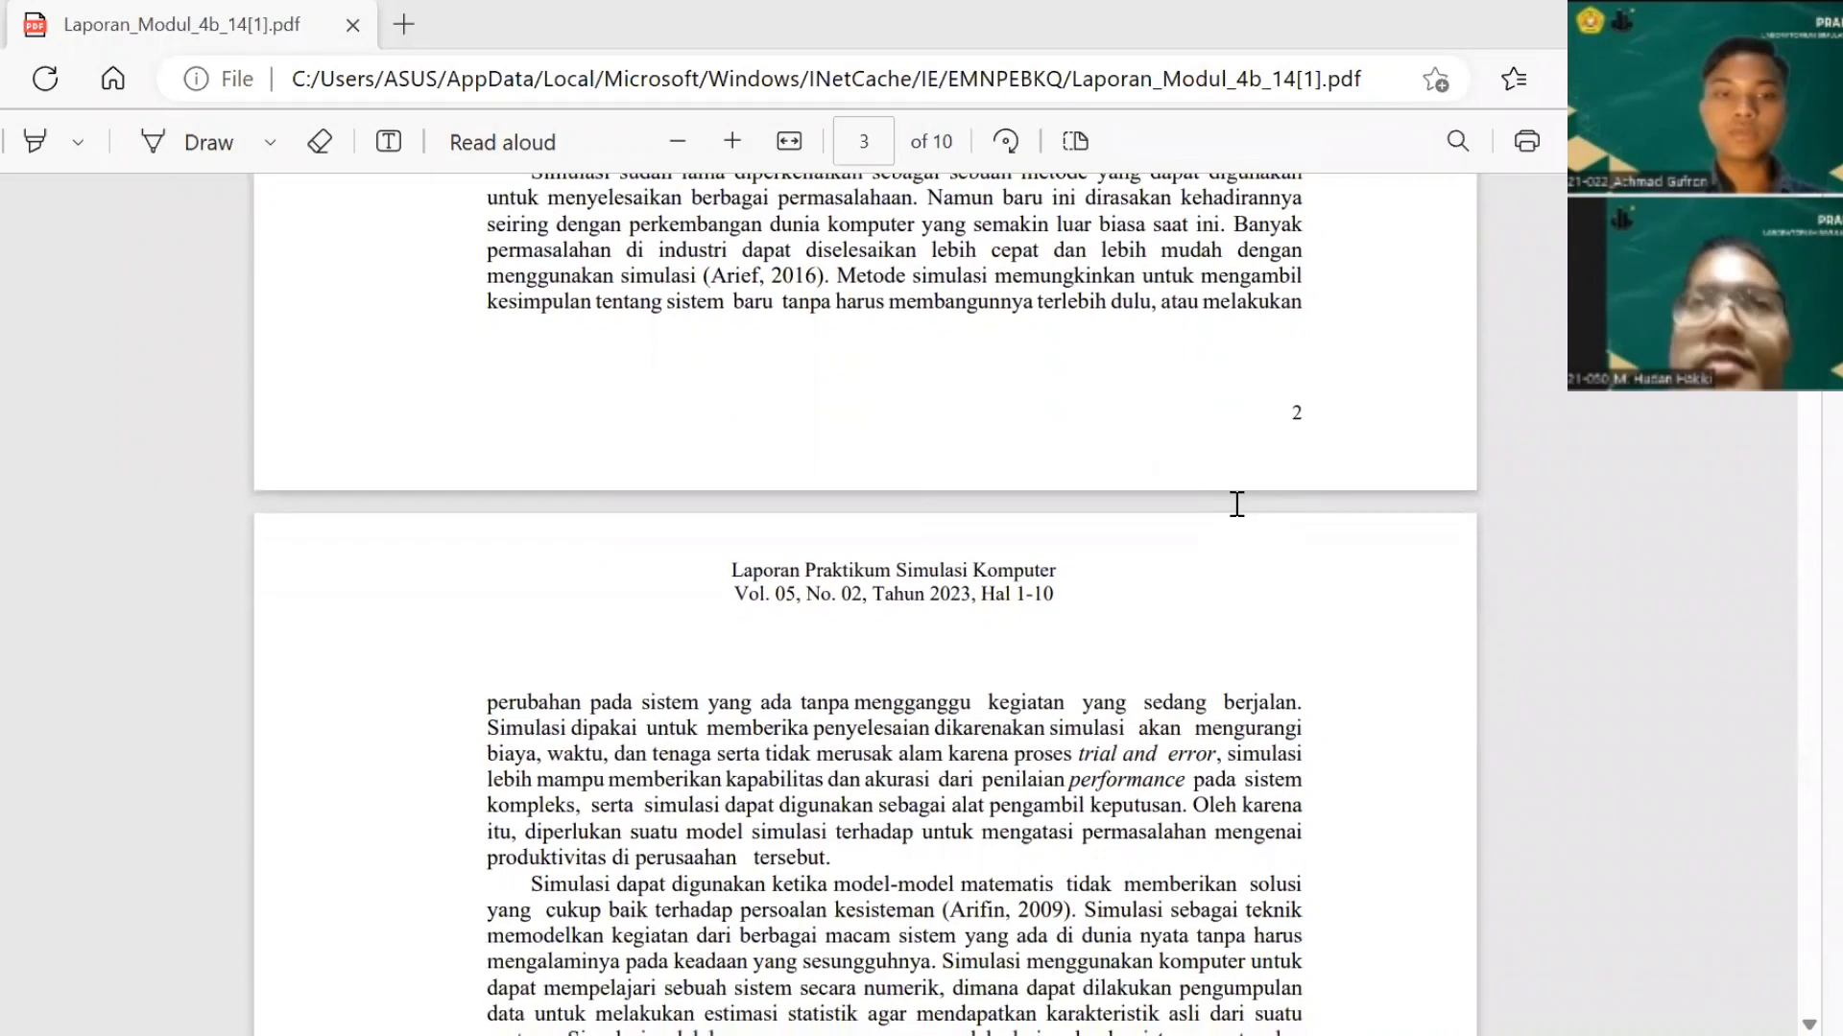
scroll(1237, 504, "down", 1)
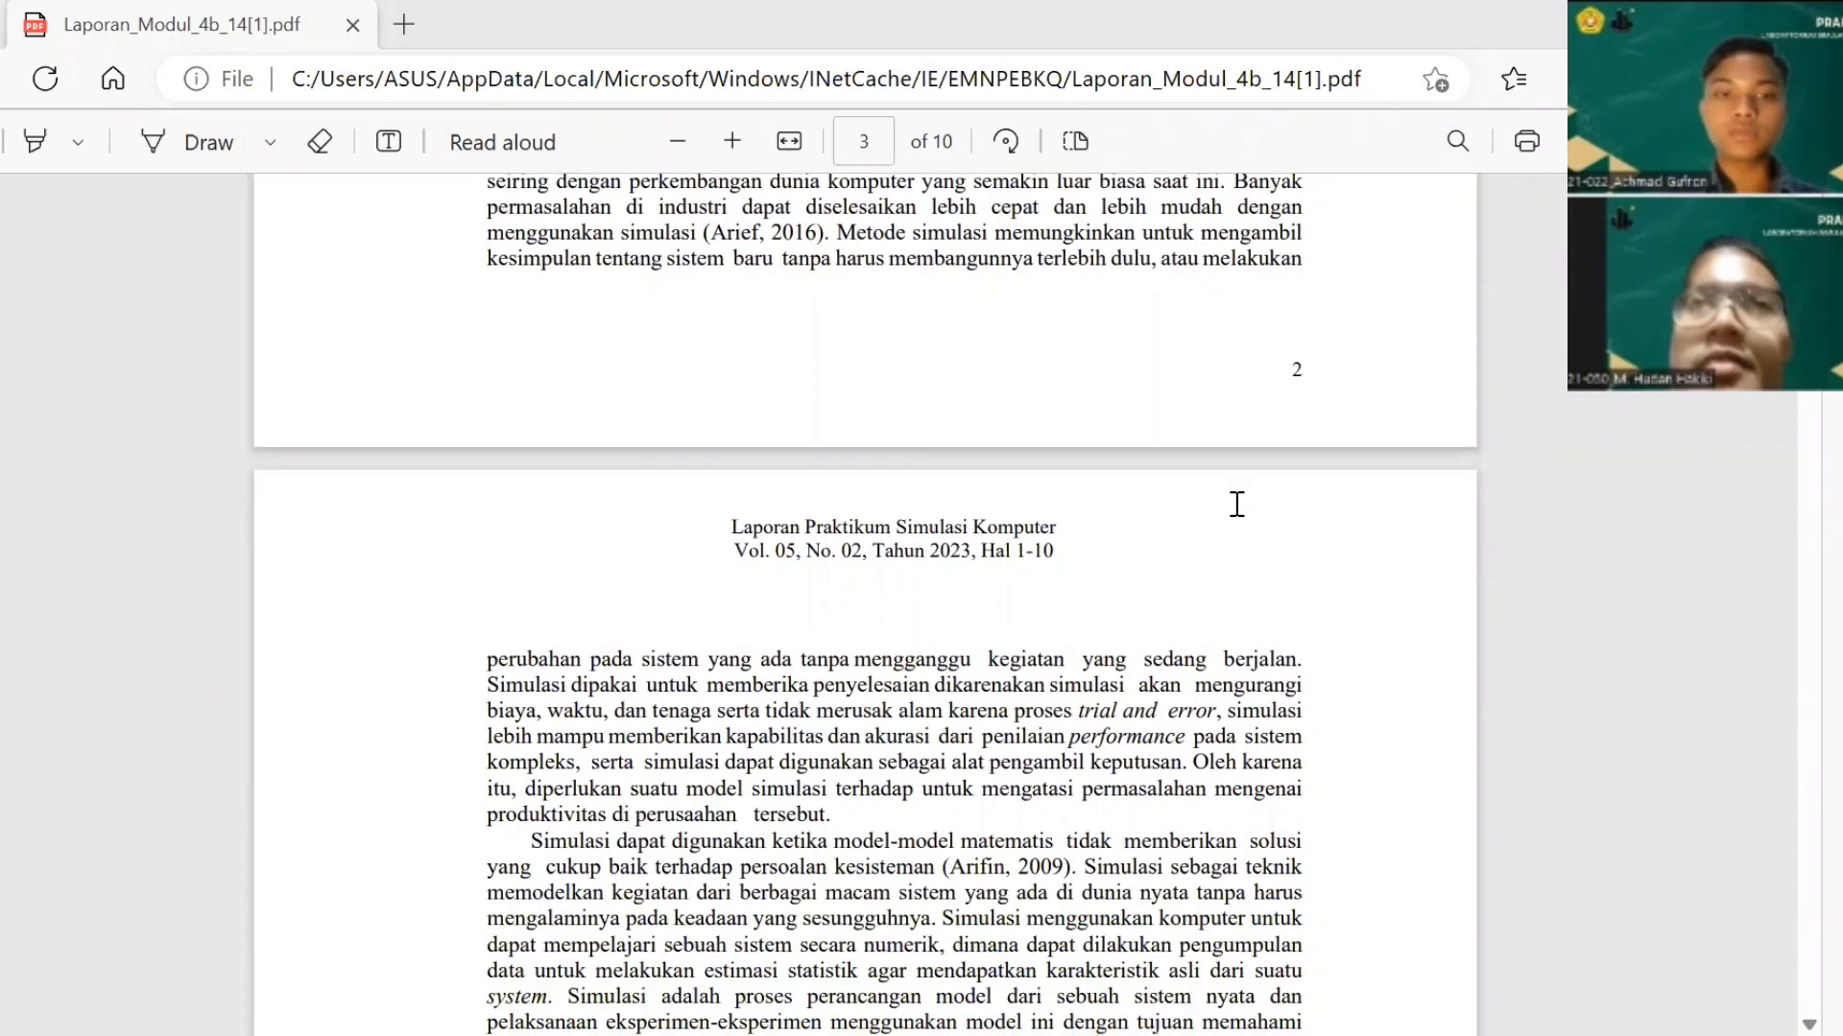
scroll(1237, 504, "down", 2)
scroll(1237, 504, "up", 1)
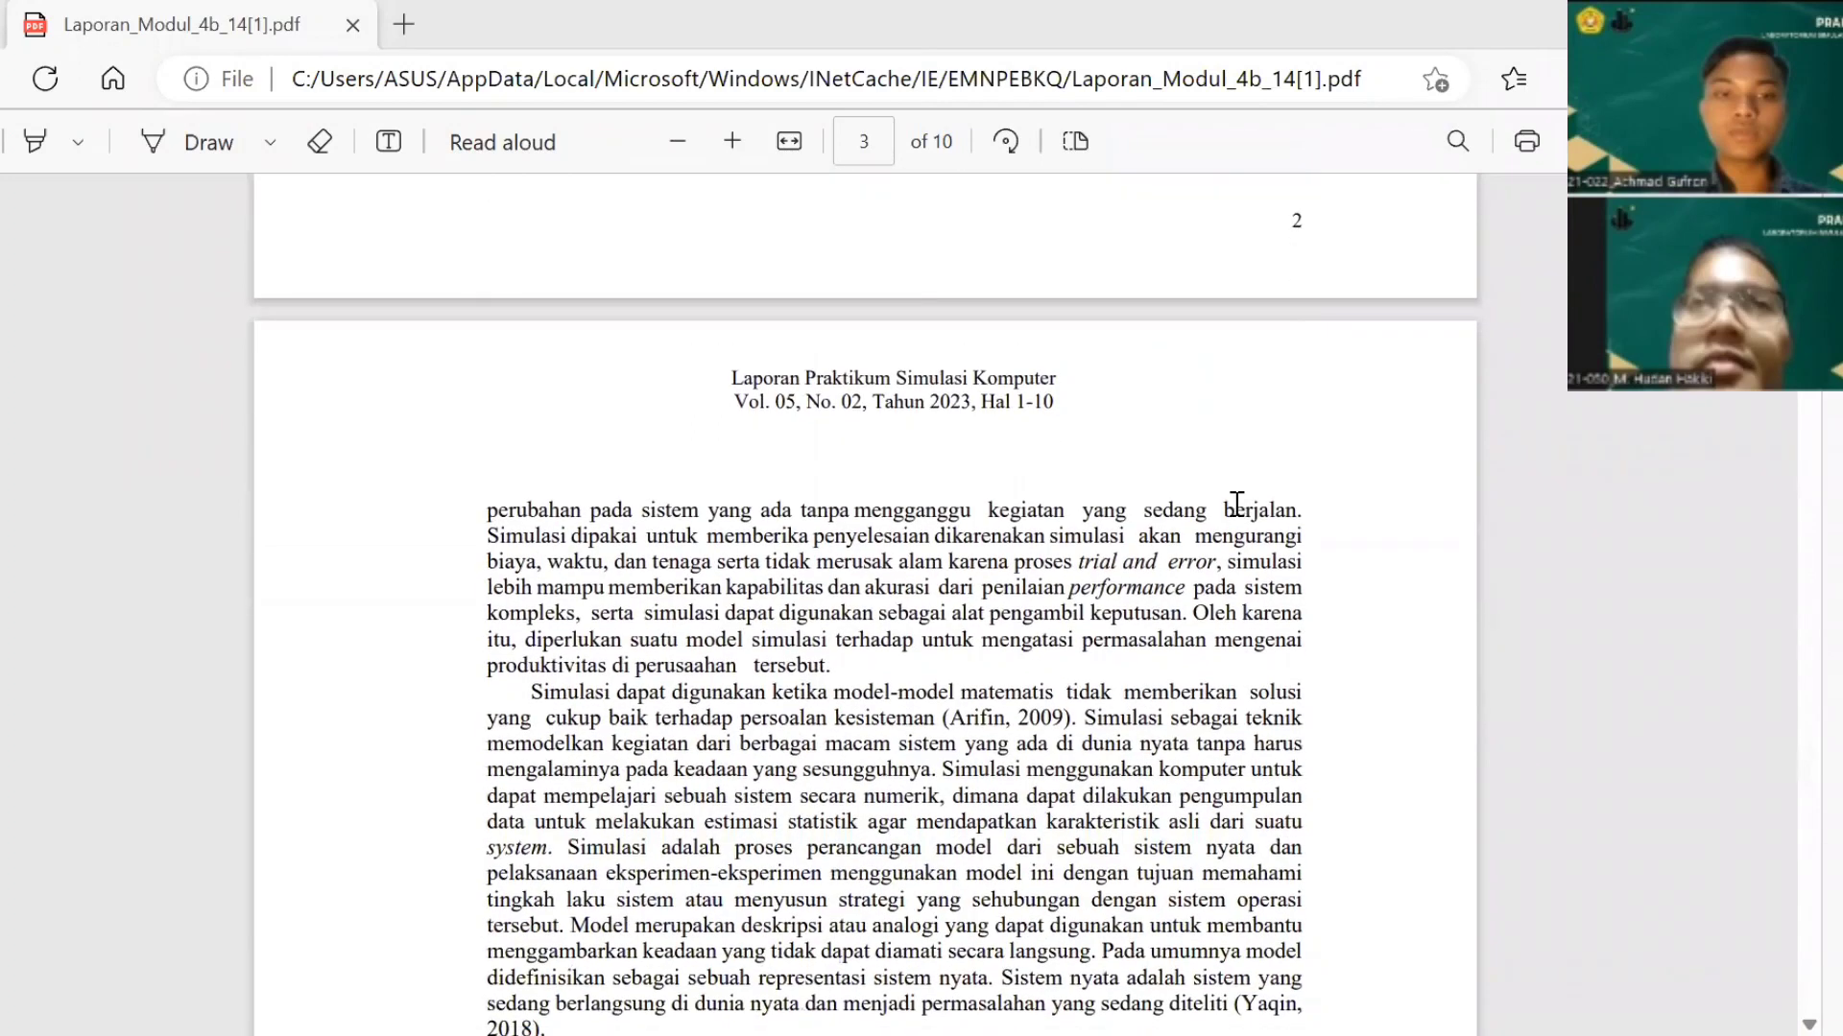
scroll(1237, 504, "down", 1)
scroll(1237, 503, "down", 2)
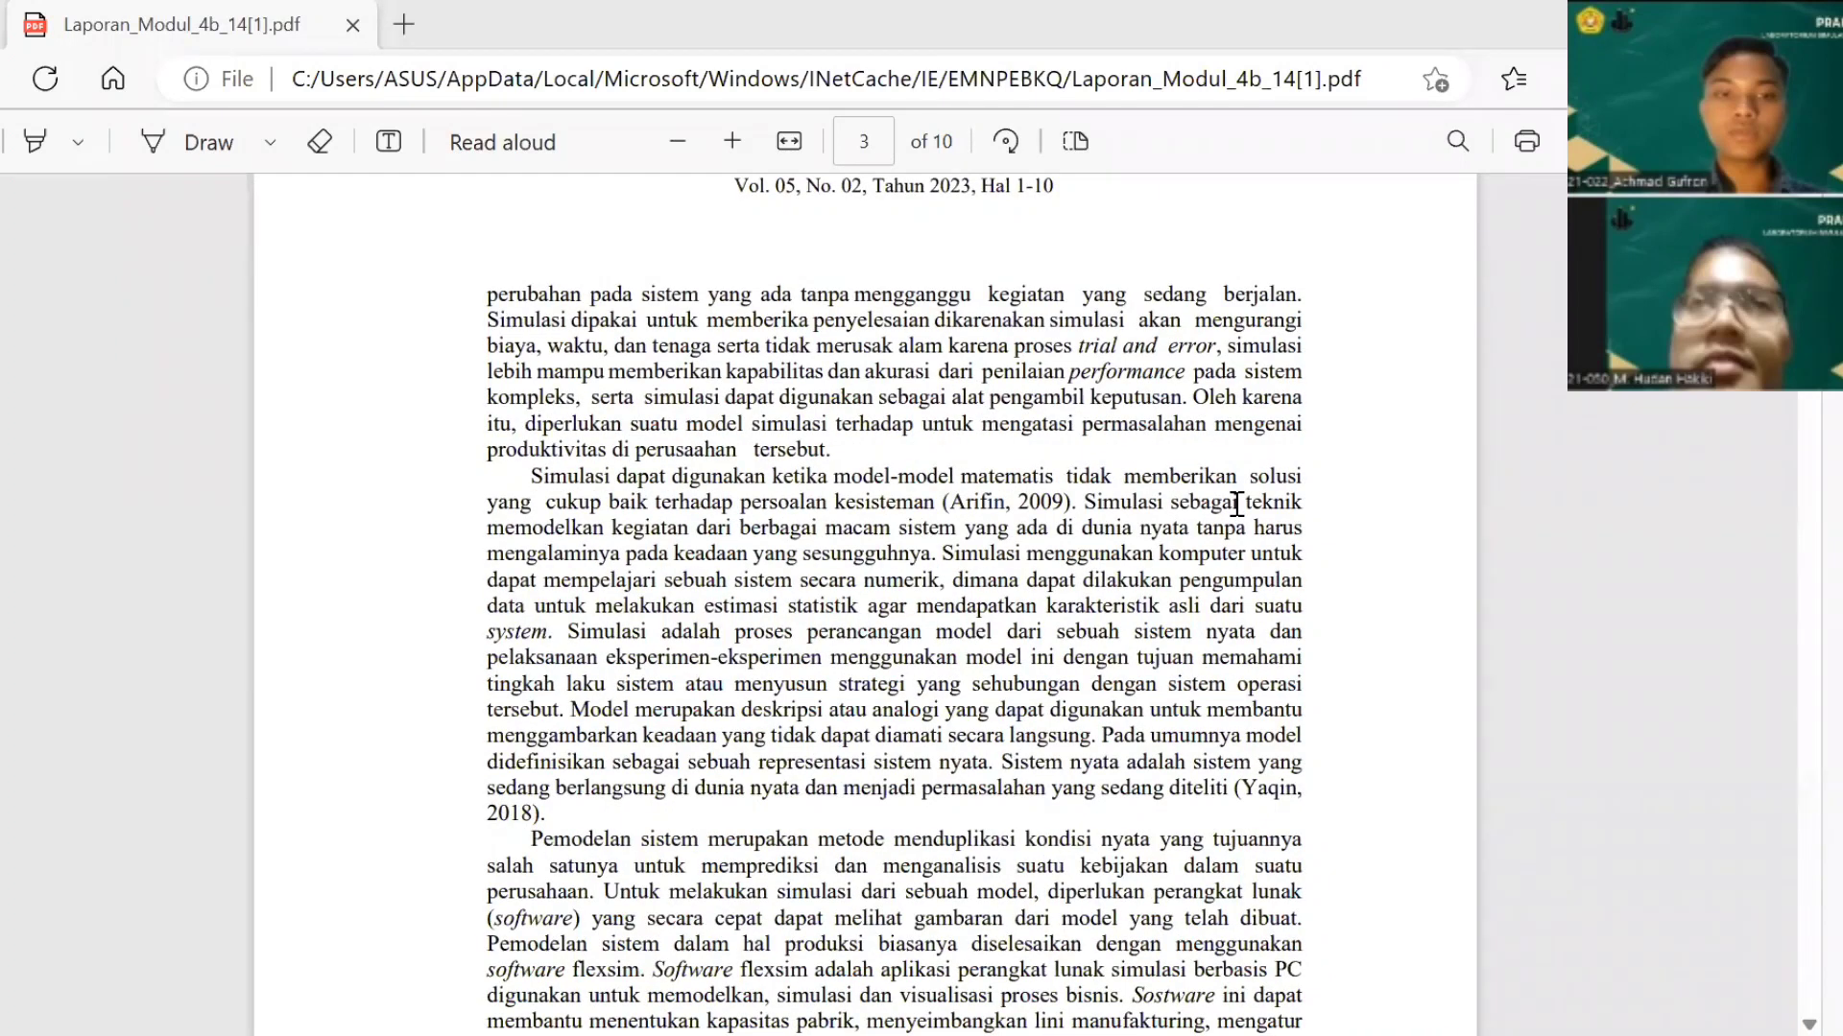
scroll(1237, 504, "down", 1)
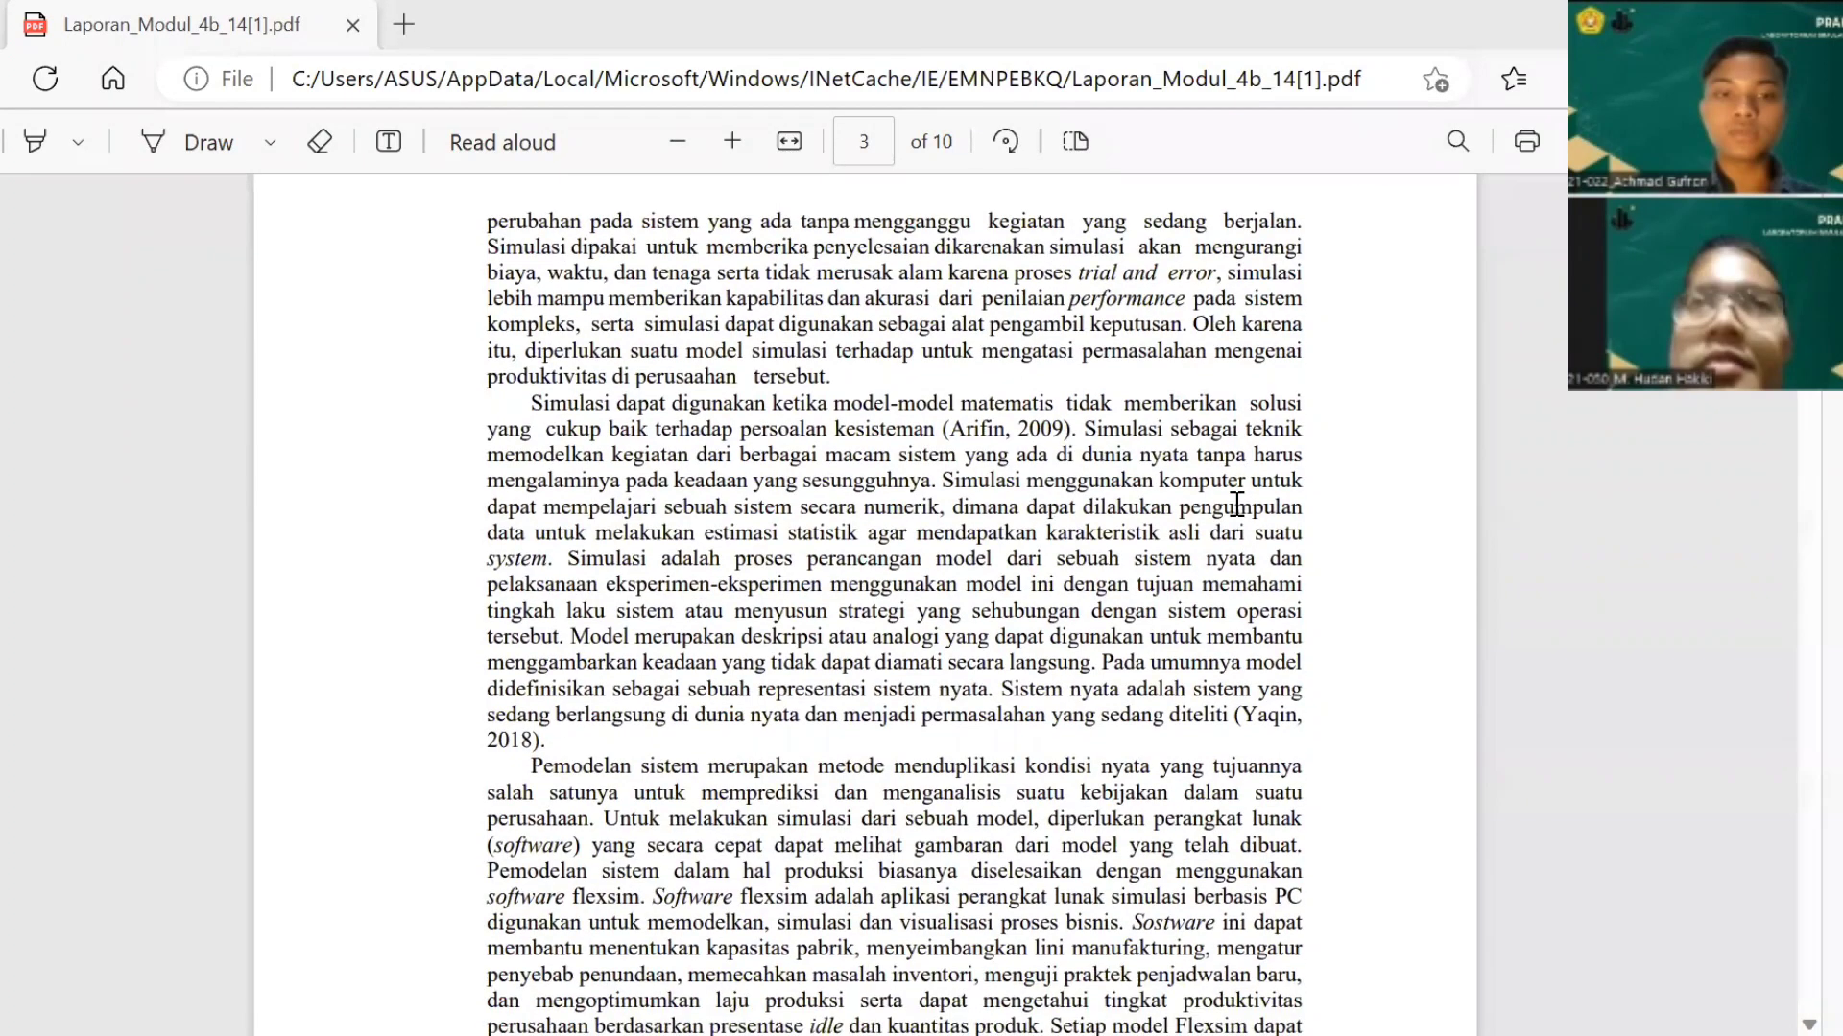
scroll(1237, 504, "down", 3)
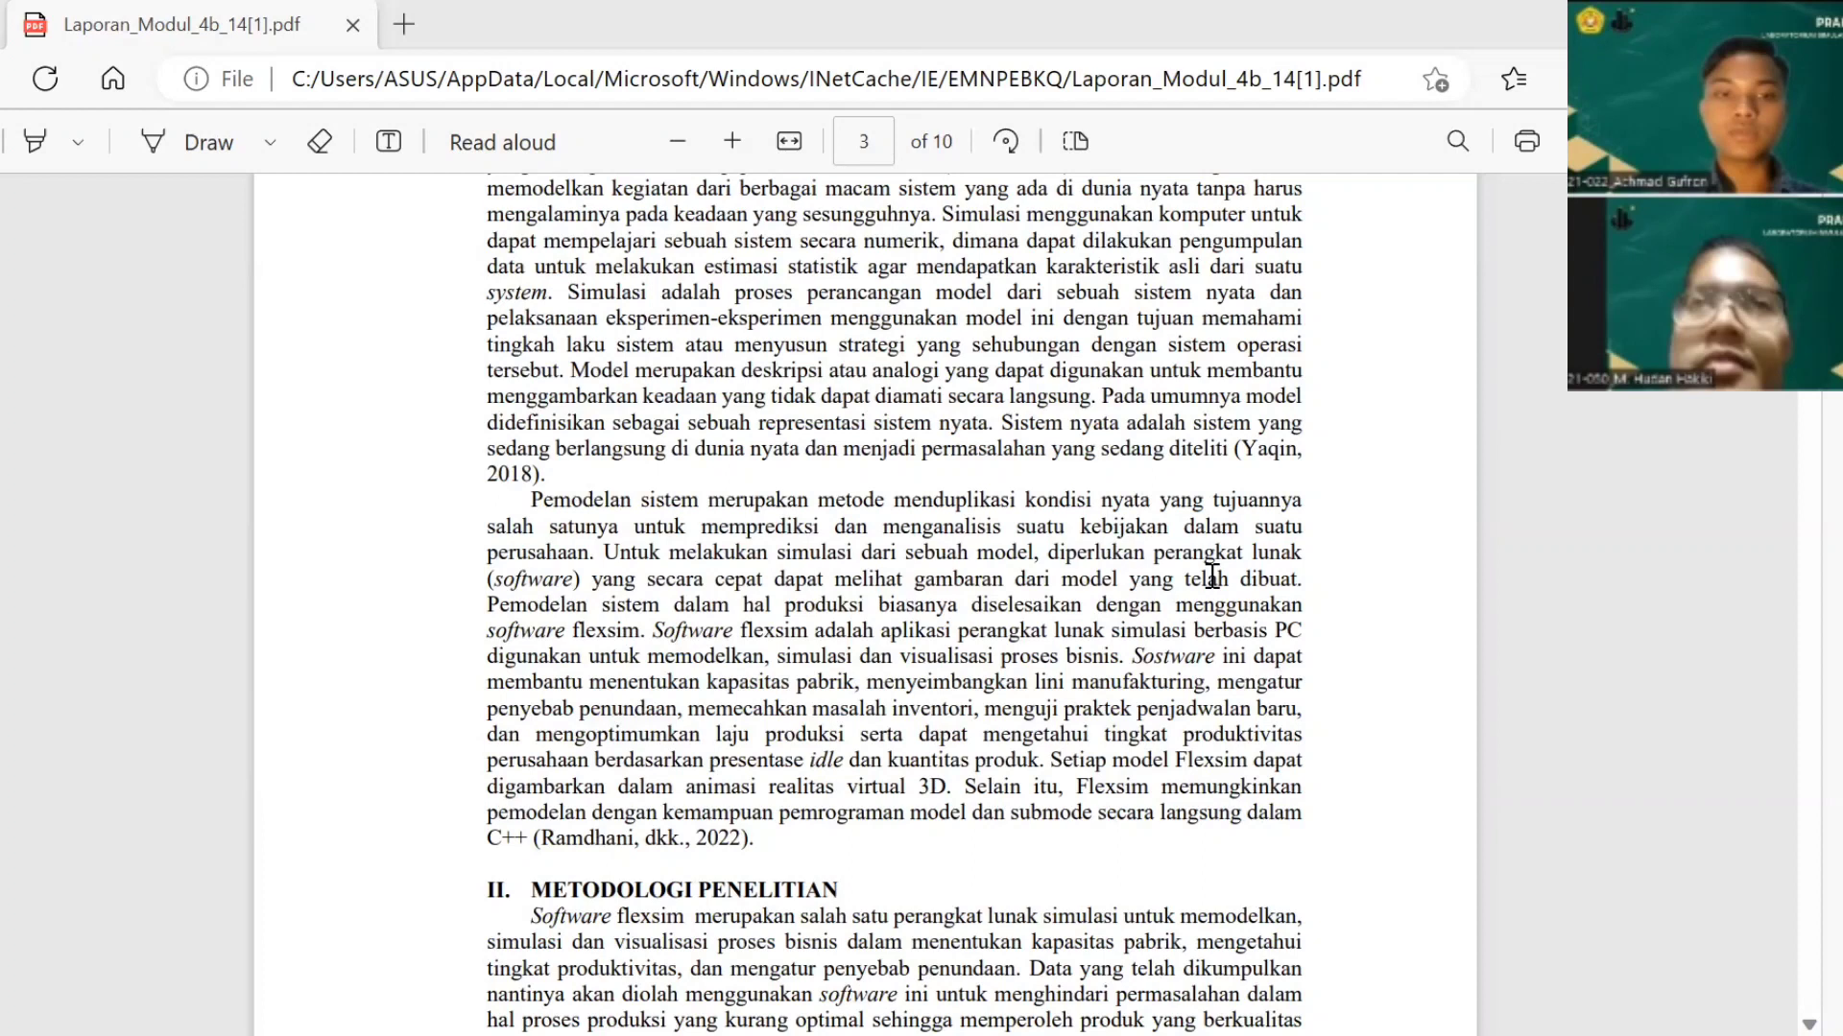
Step: Examine the Metodologi Penelitian section's data collection stage, including the inspection and sewing time tables on page 4
scroll(1212, 576, "down", 7)
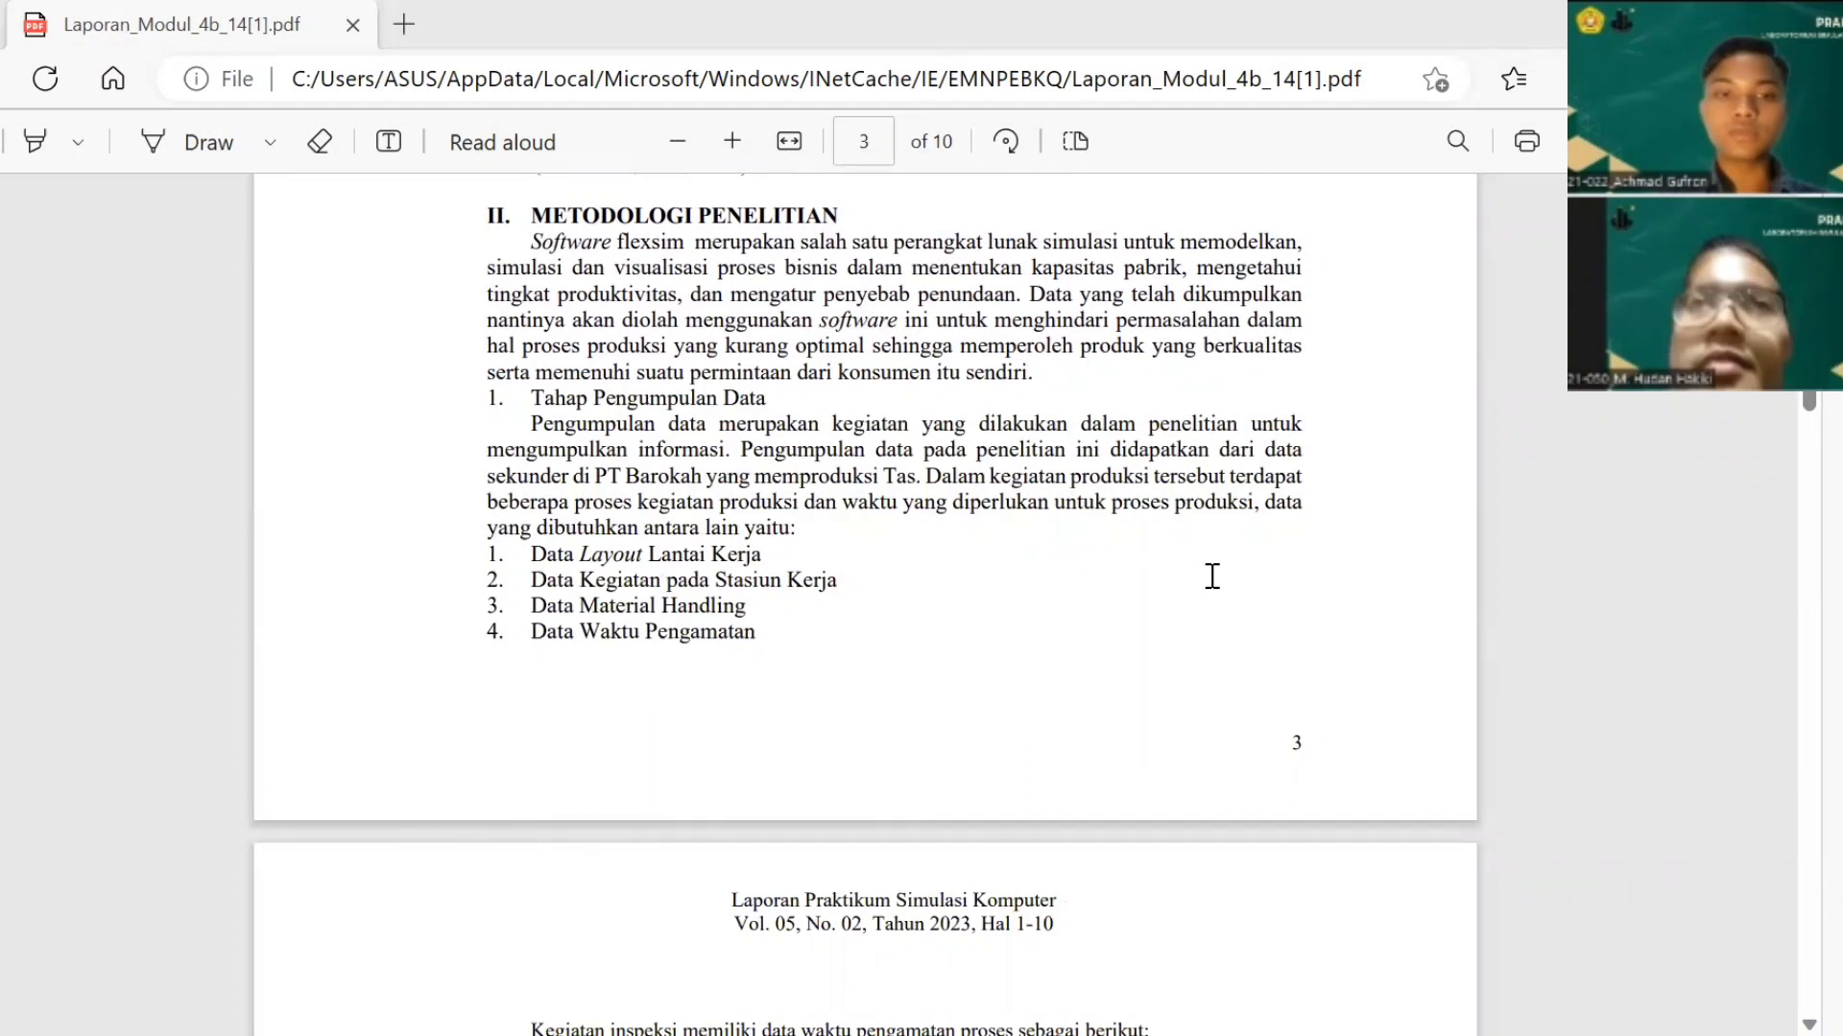
scroll(1212, 576, "down", 1)
scroll(1212, 576, "down", 1)
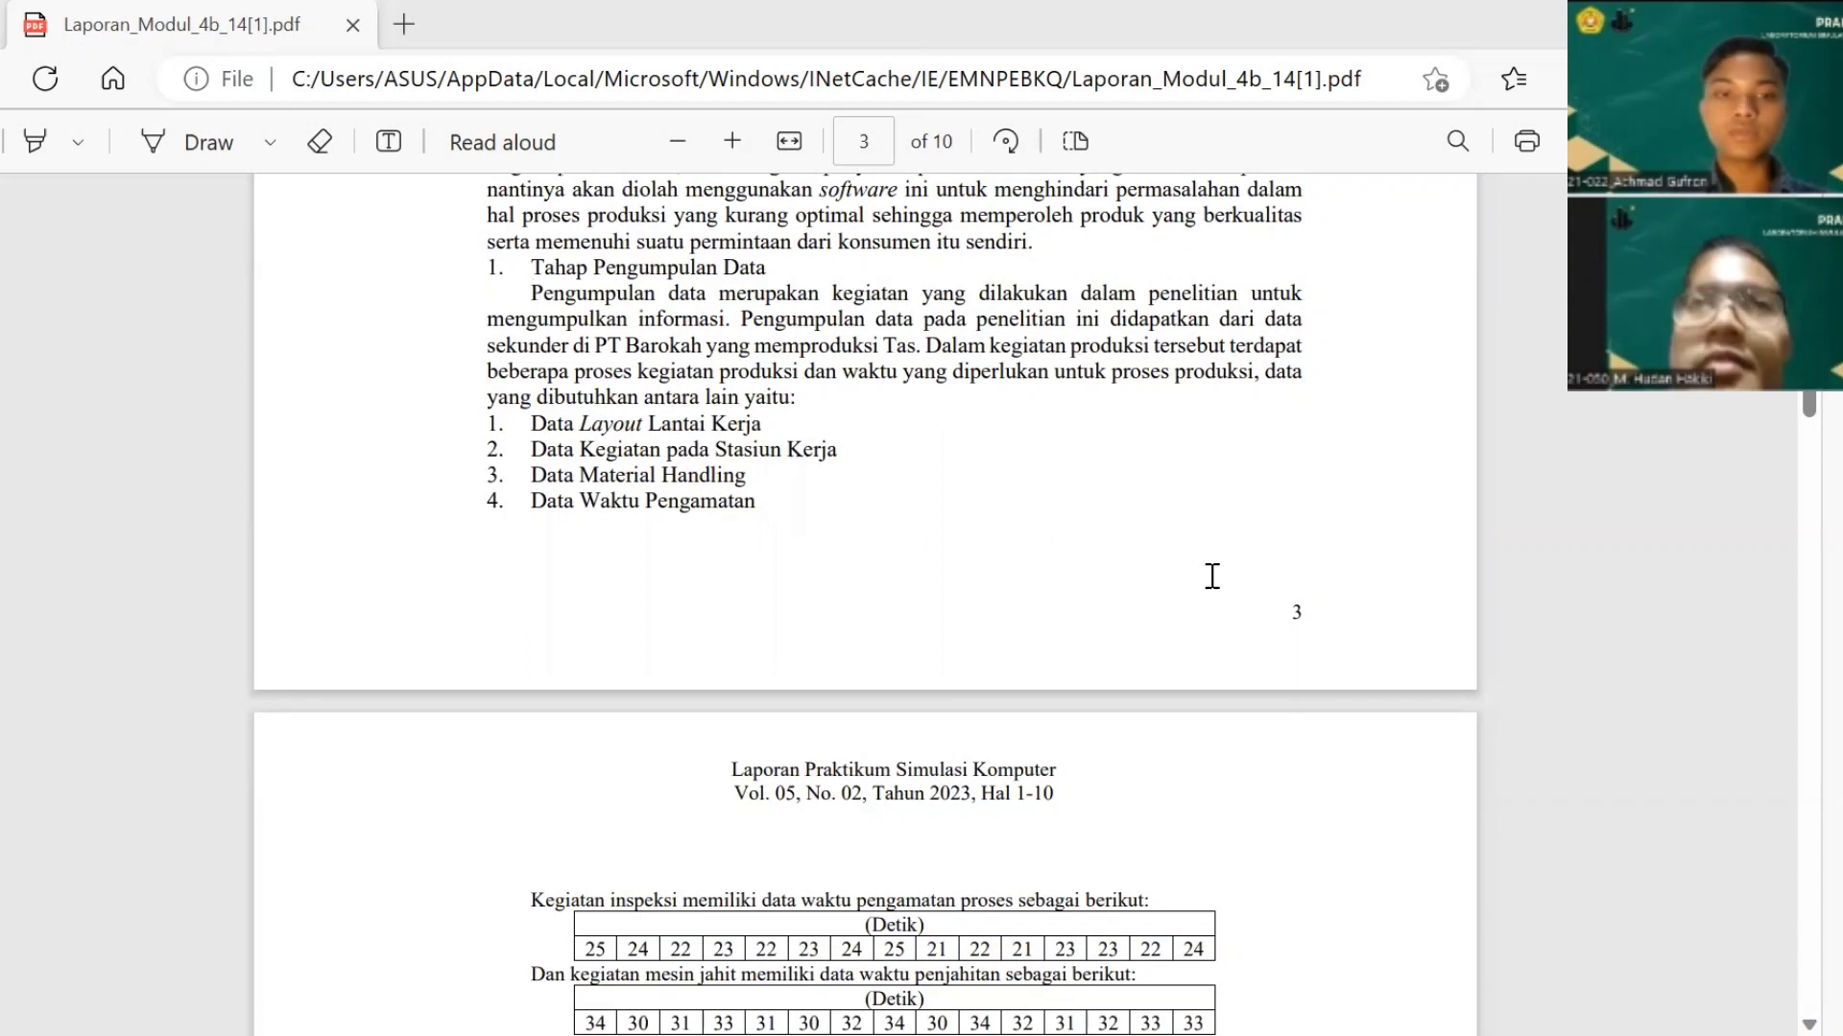
scroll(1212, 576, "down", 3)
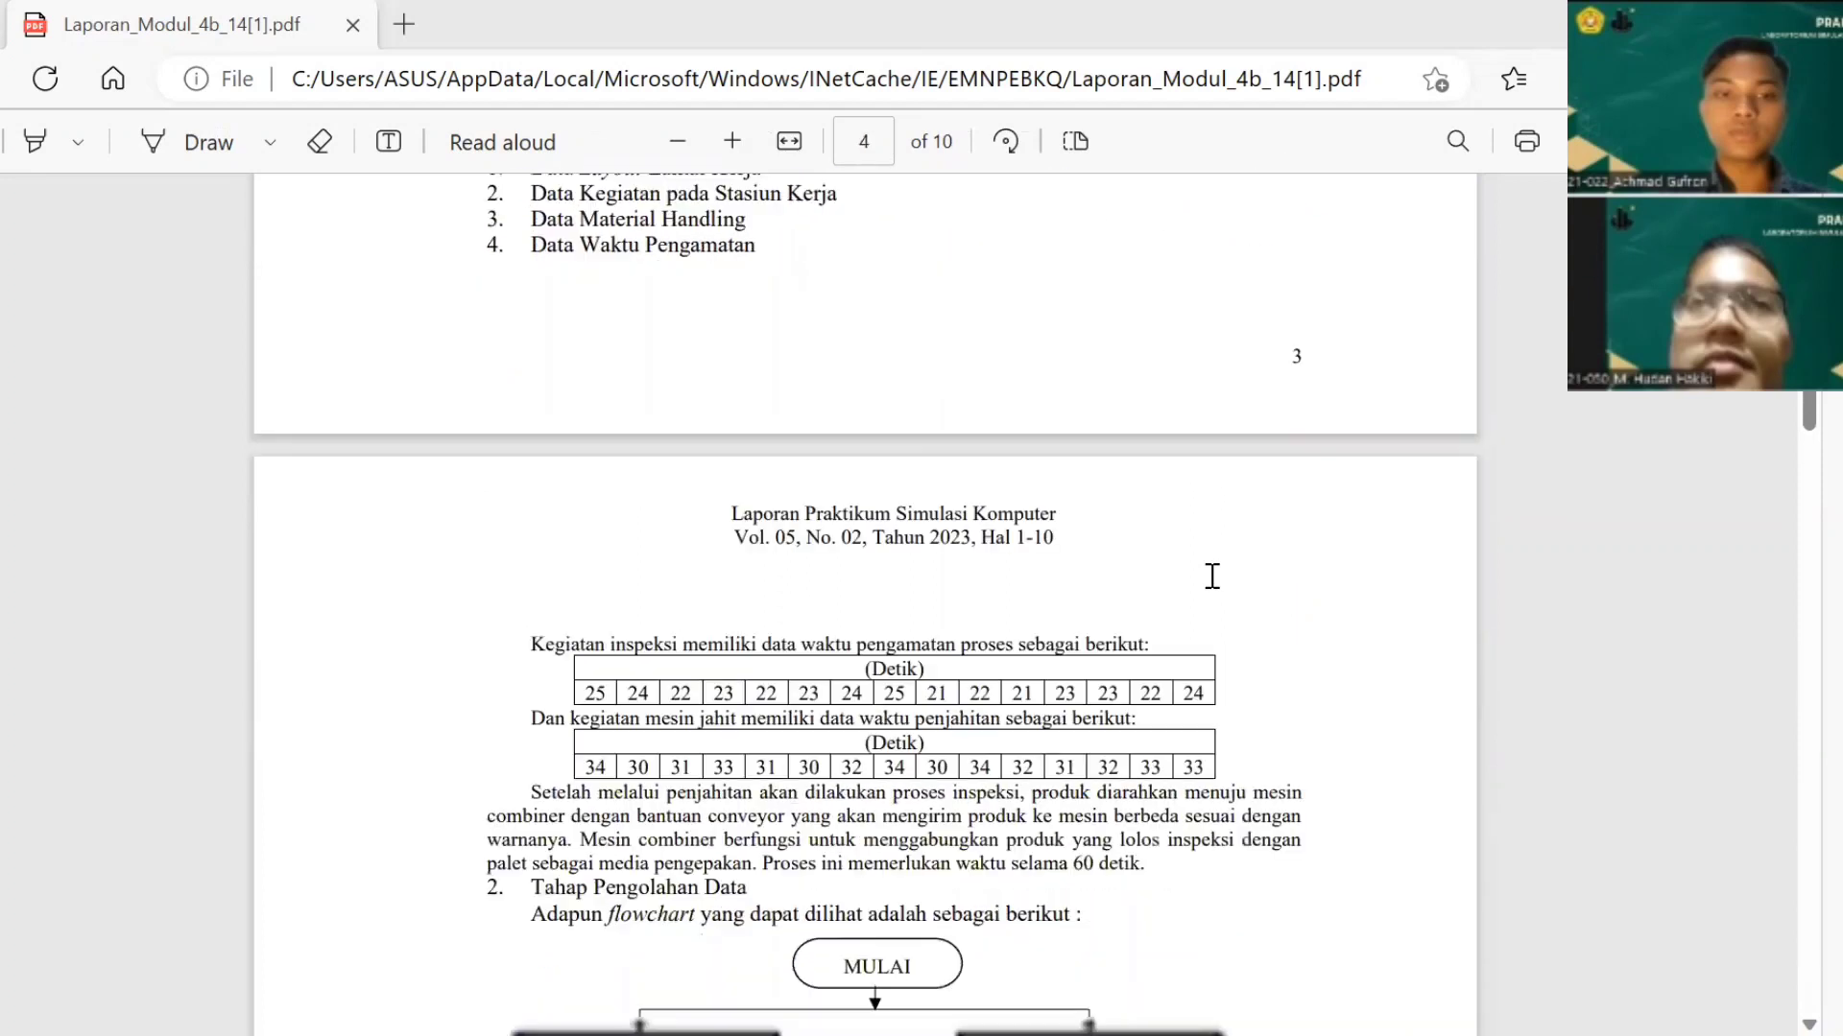
scroll(1212, 576, "down", 2)
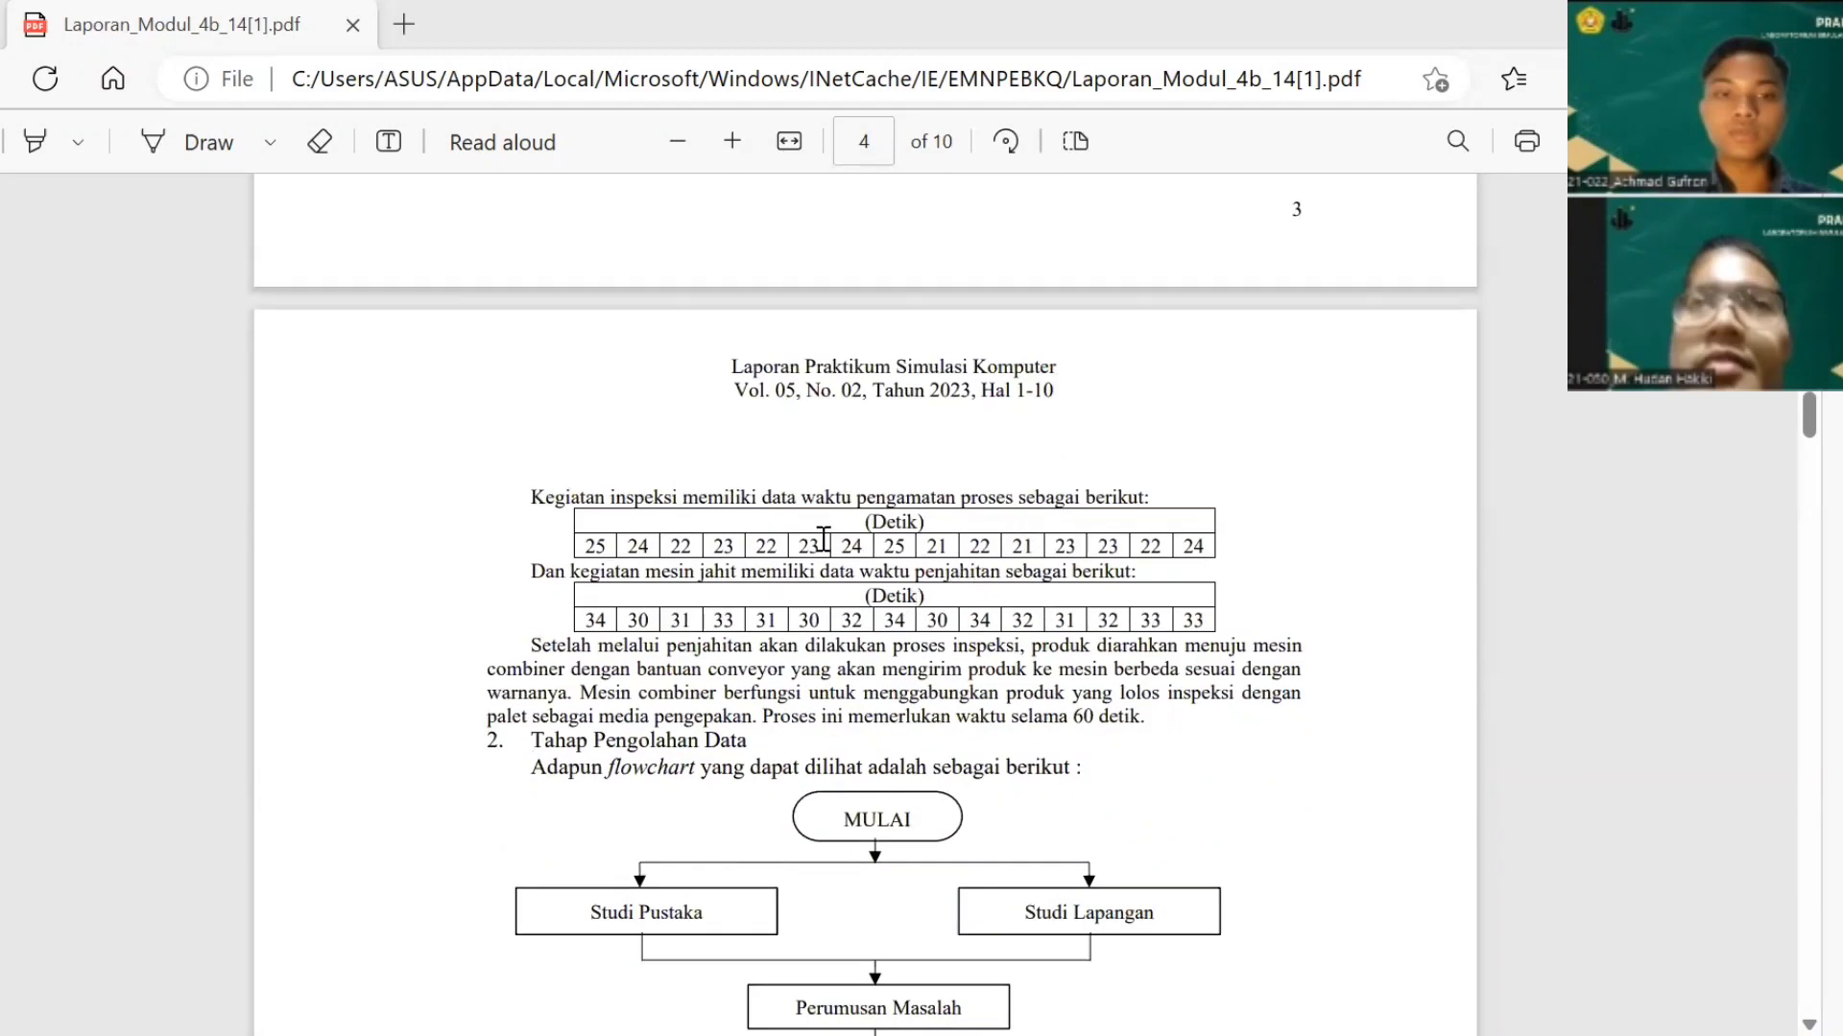
scroll(823, 540, "down", 1)
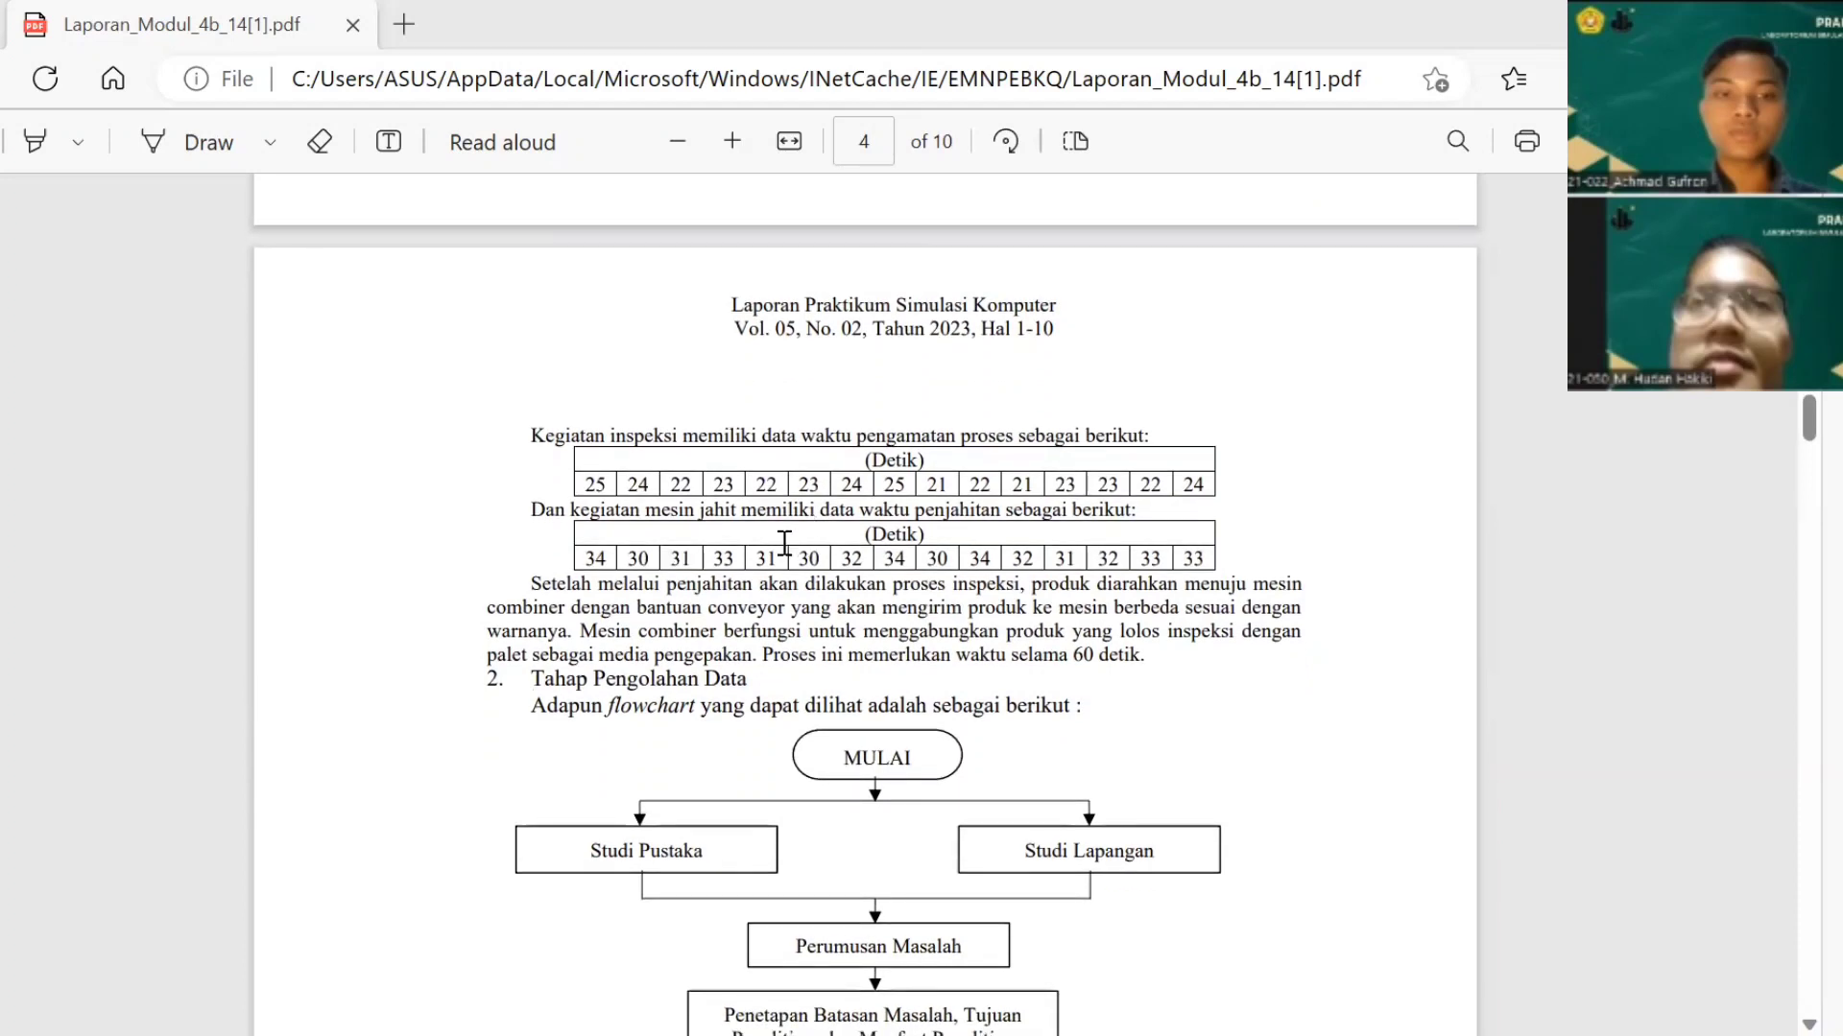
Step: Examine the research flowchart under Tahap Pengolahan Data, from MULAI down to SELESAI
scroll(785, 543, "down", 5)
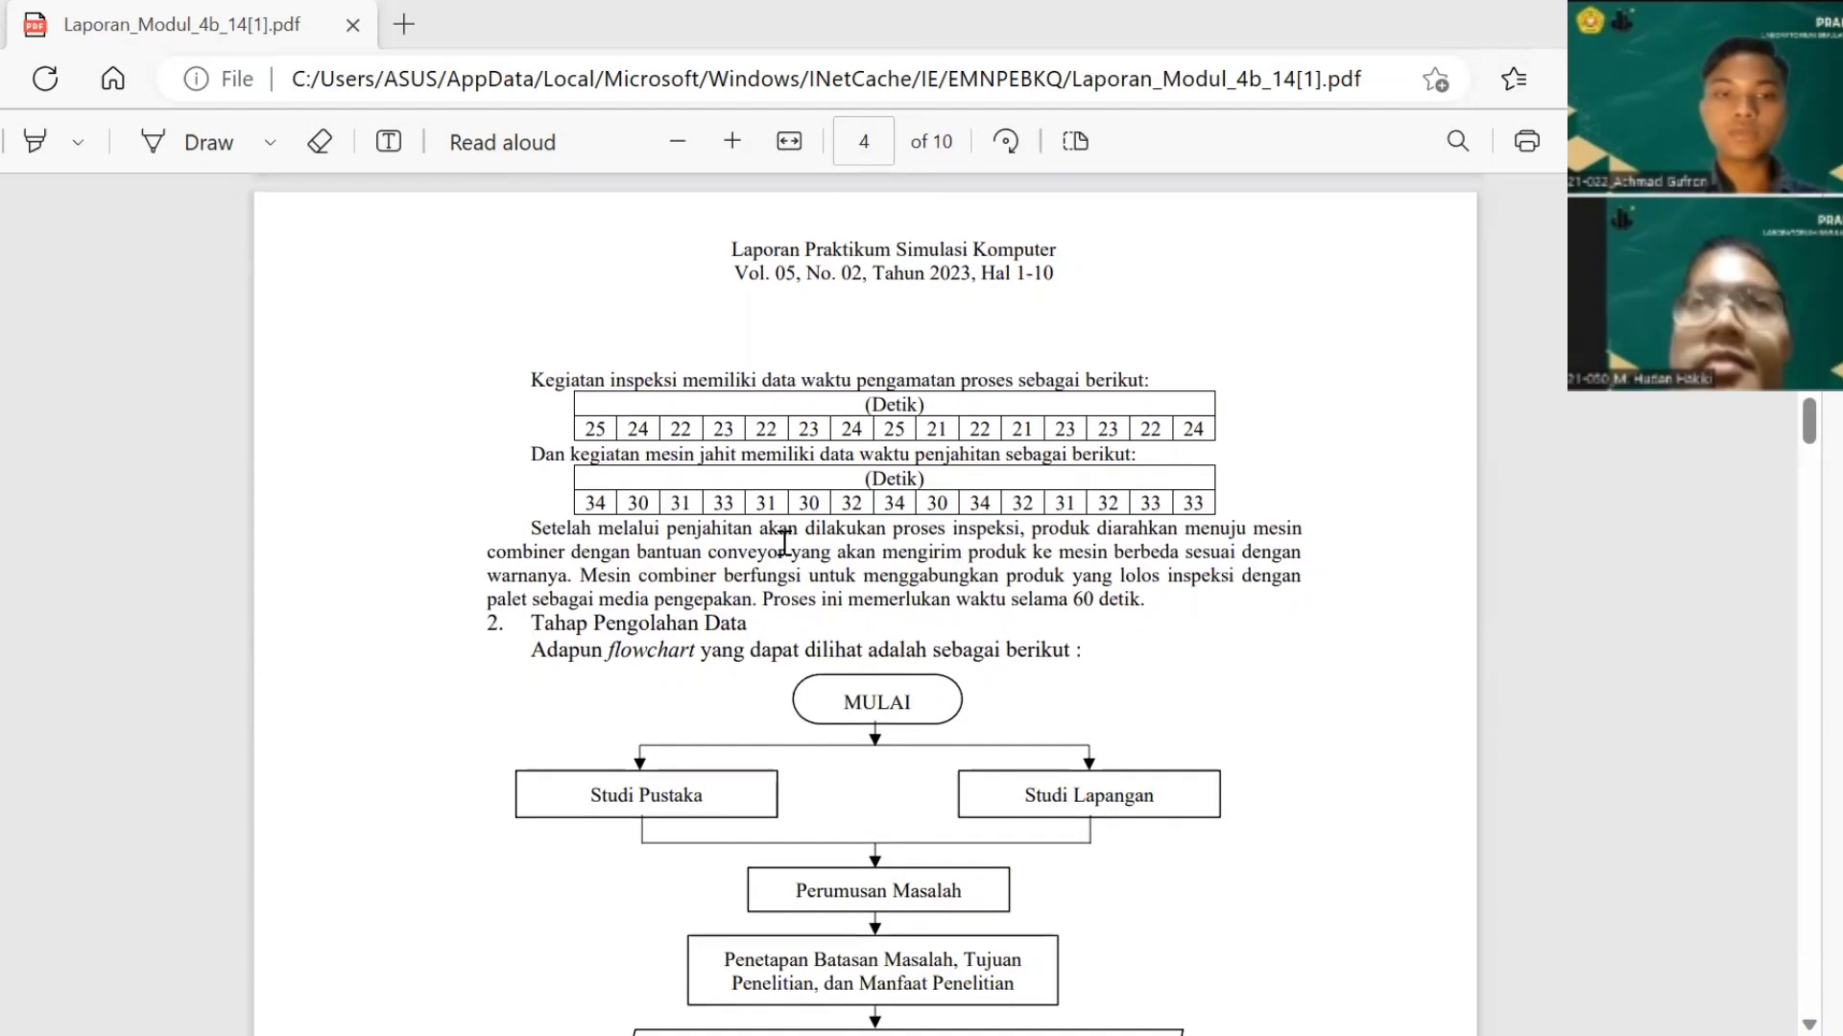
scroll(785, 543, "down", 3)
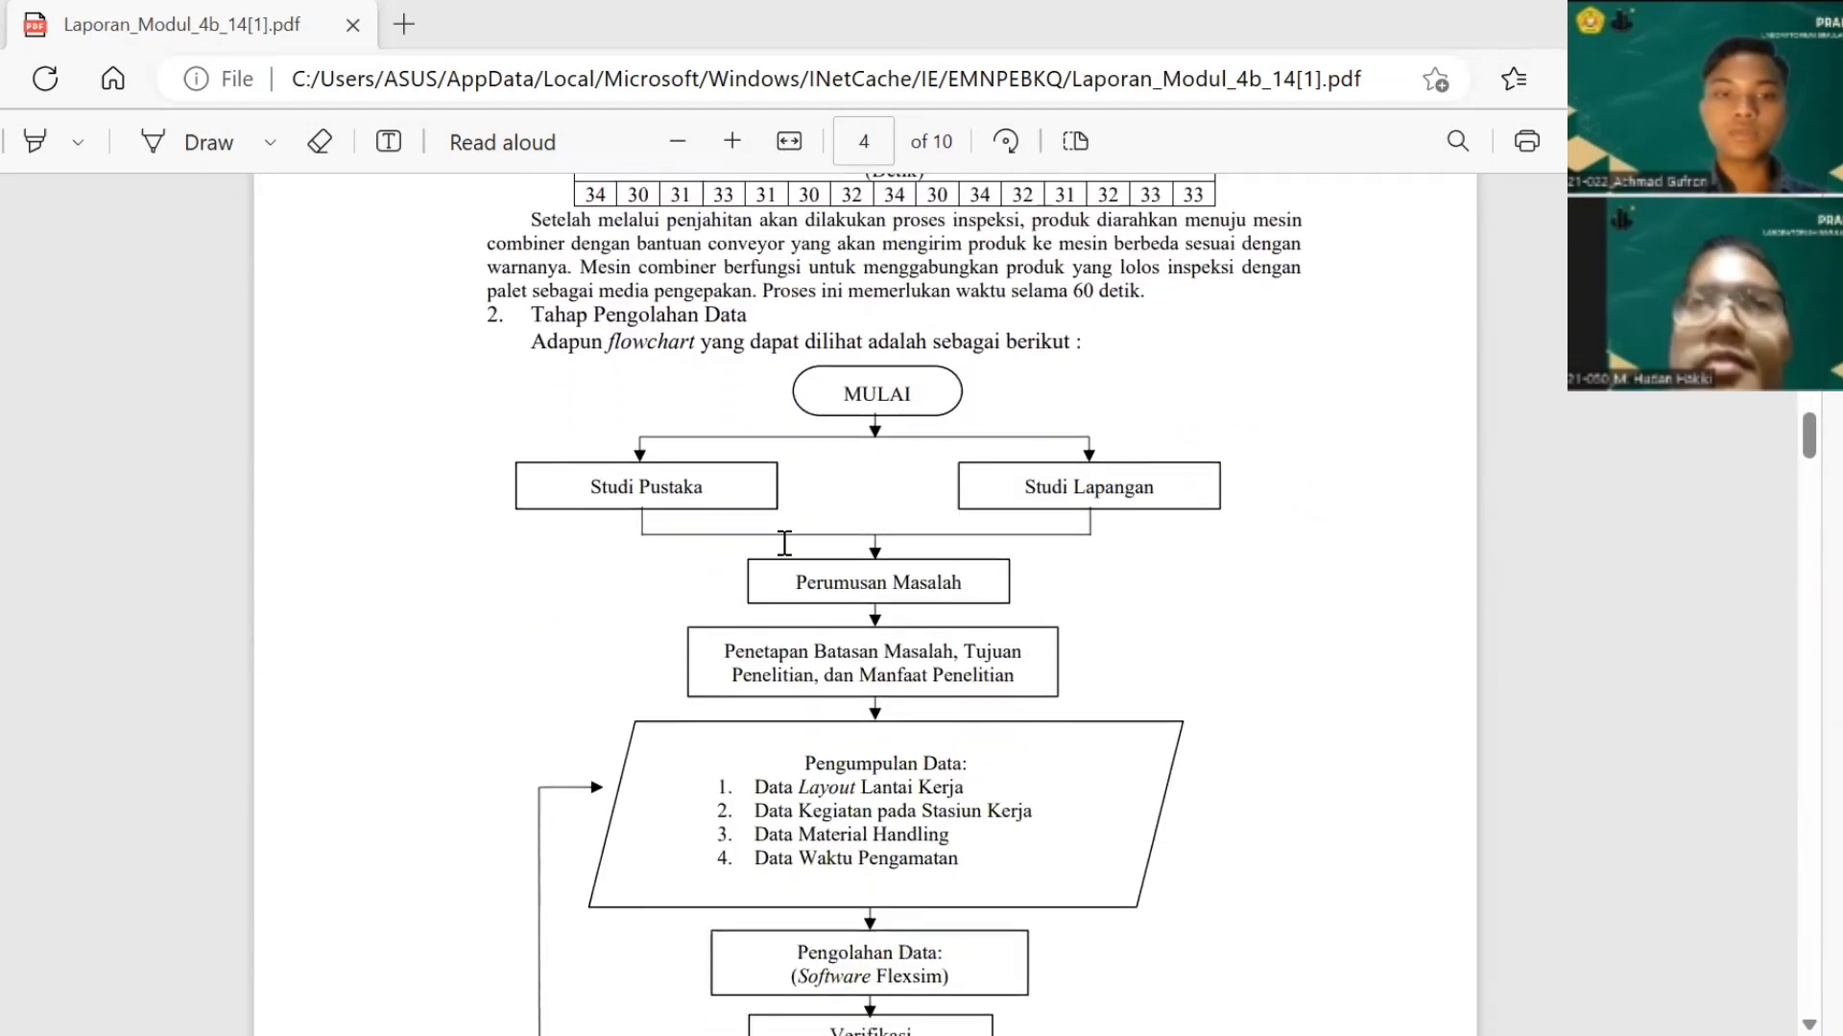
scroll(785, 543, "down", 1)
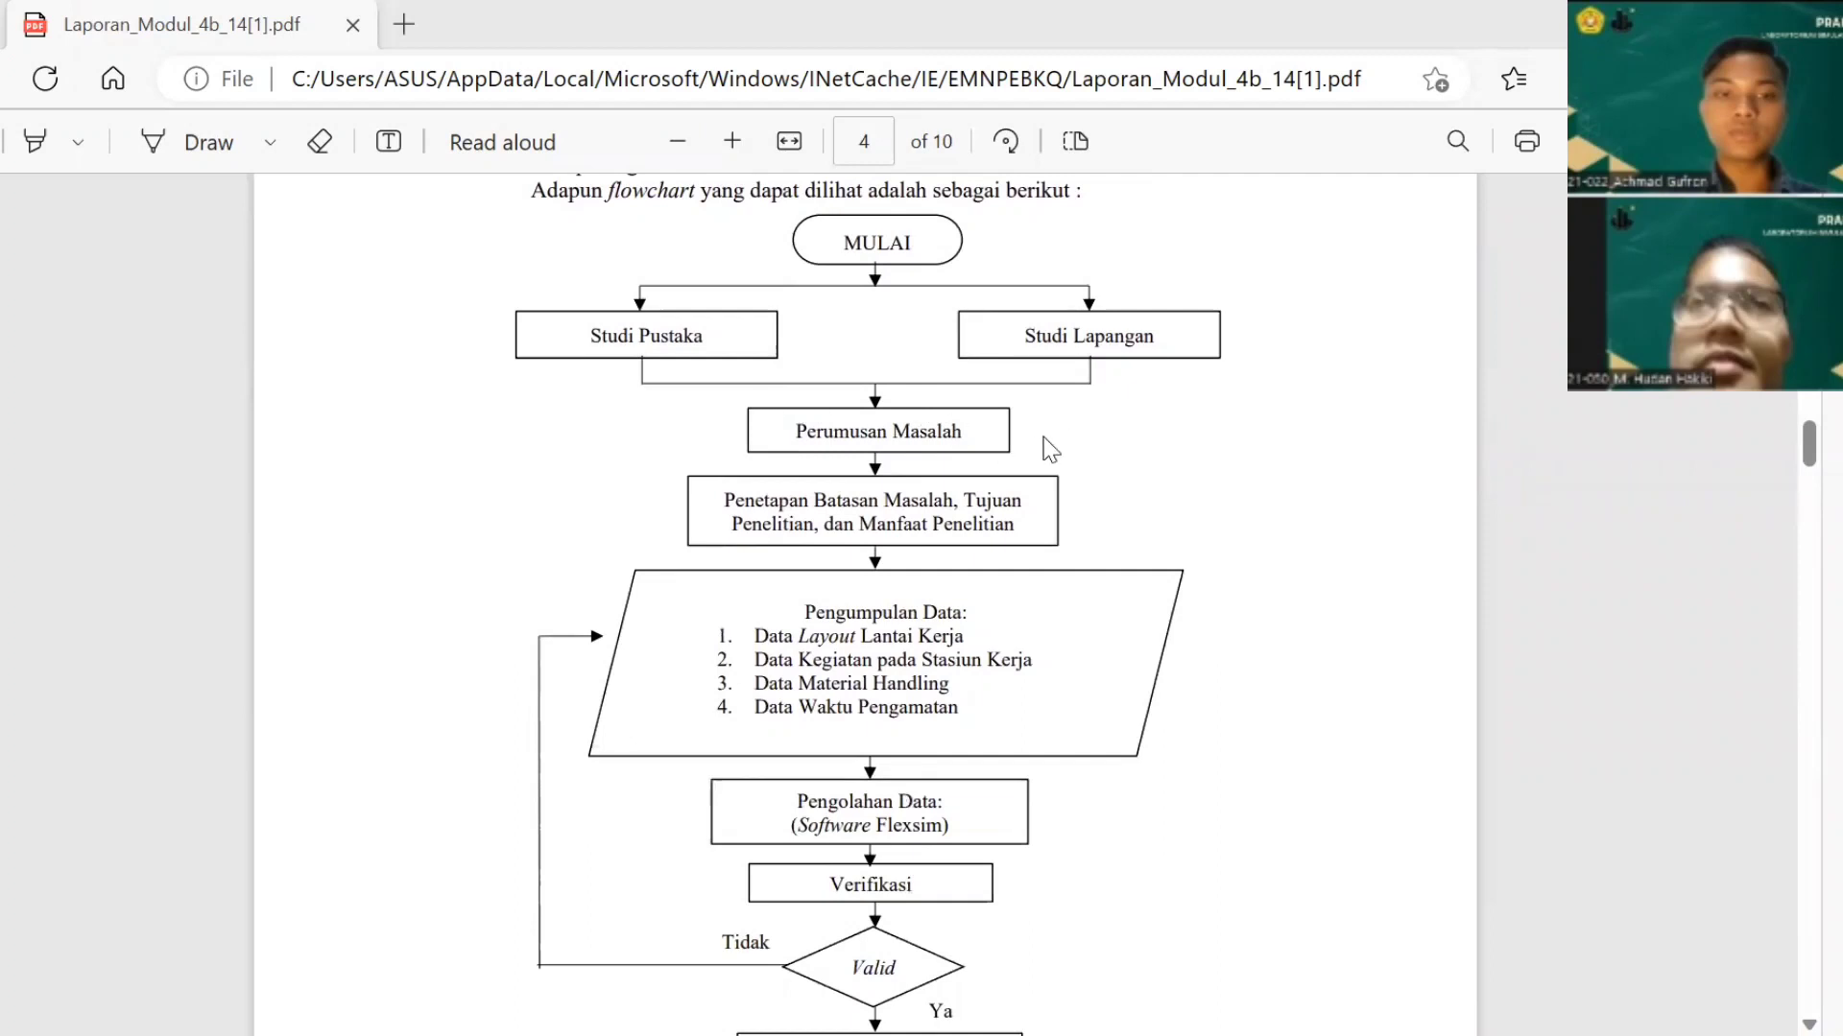
scroll(913, 508, "down", 2)
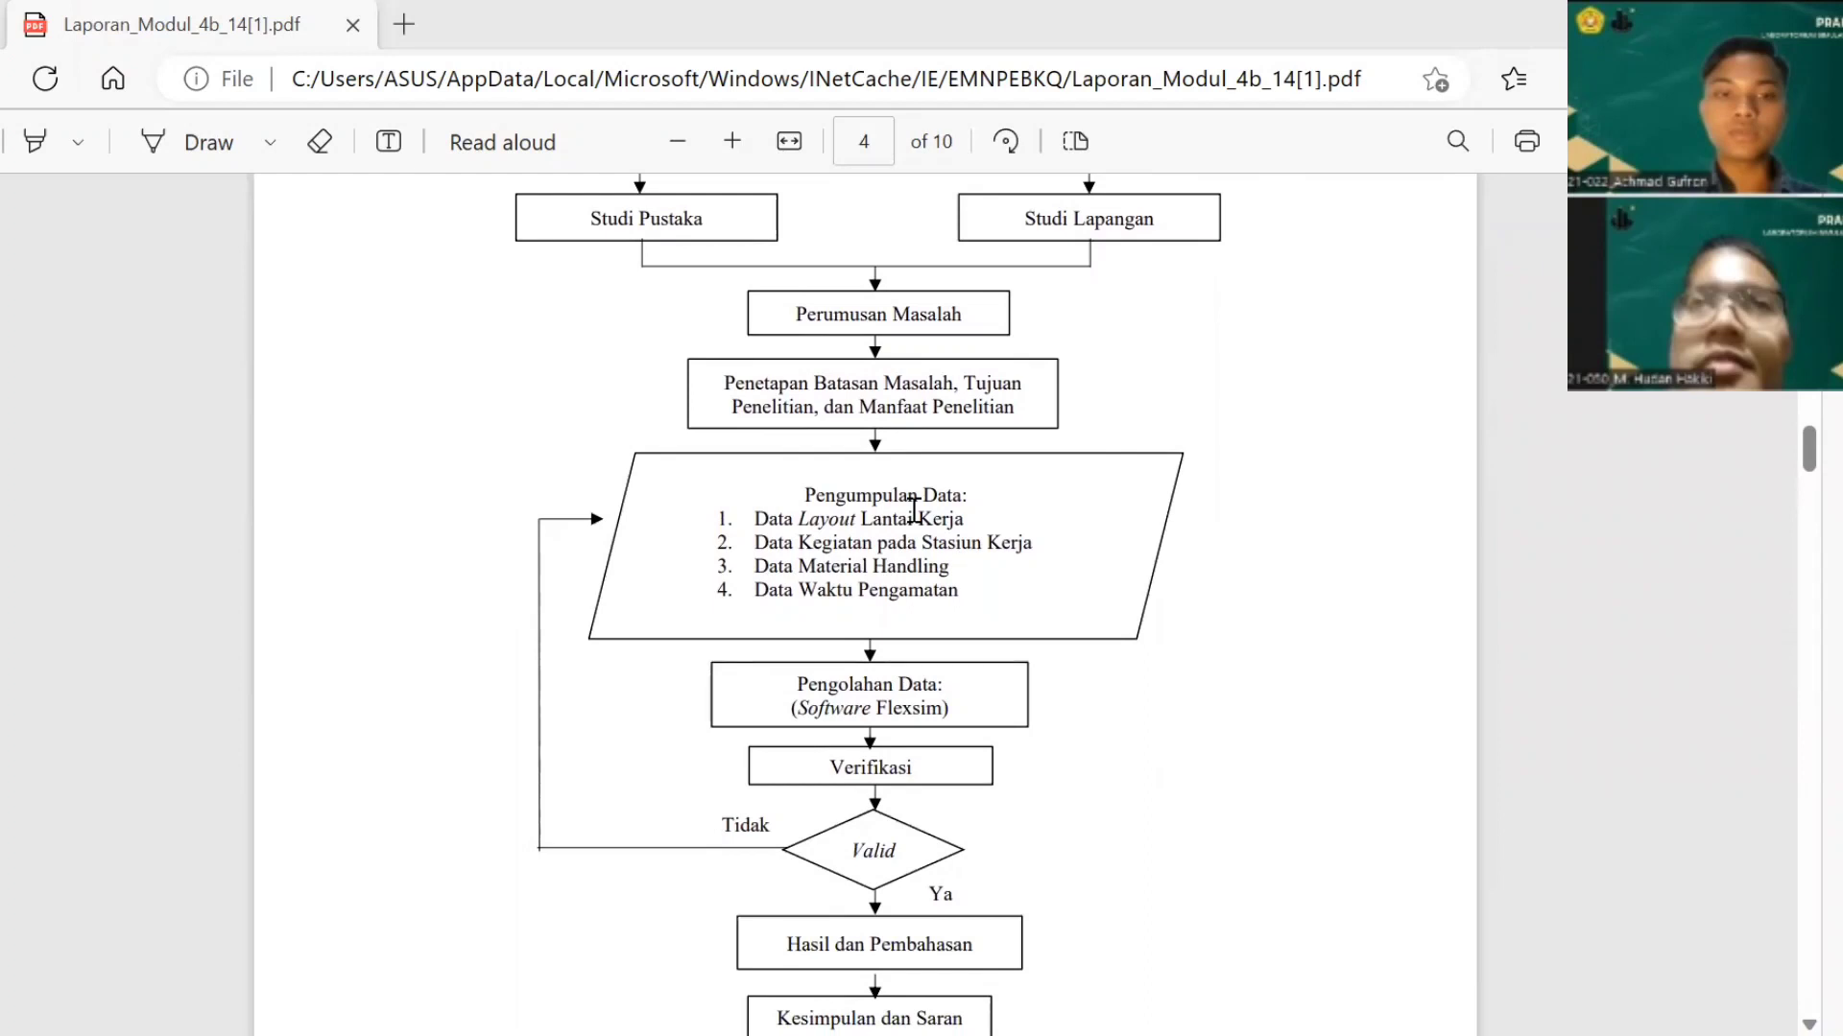
scroll(944, 806, "down", 2)
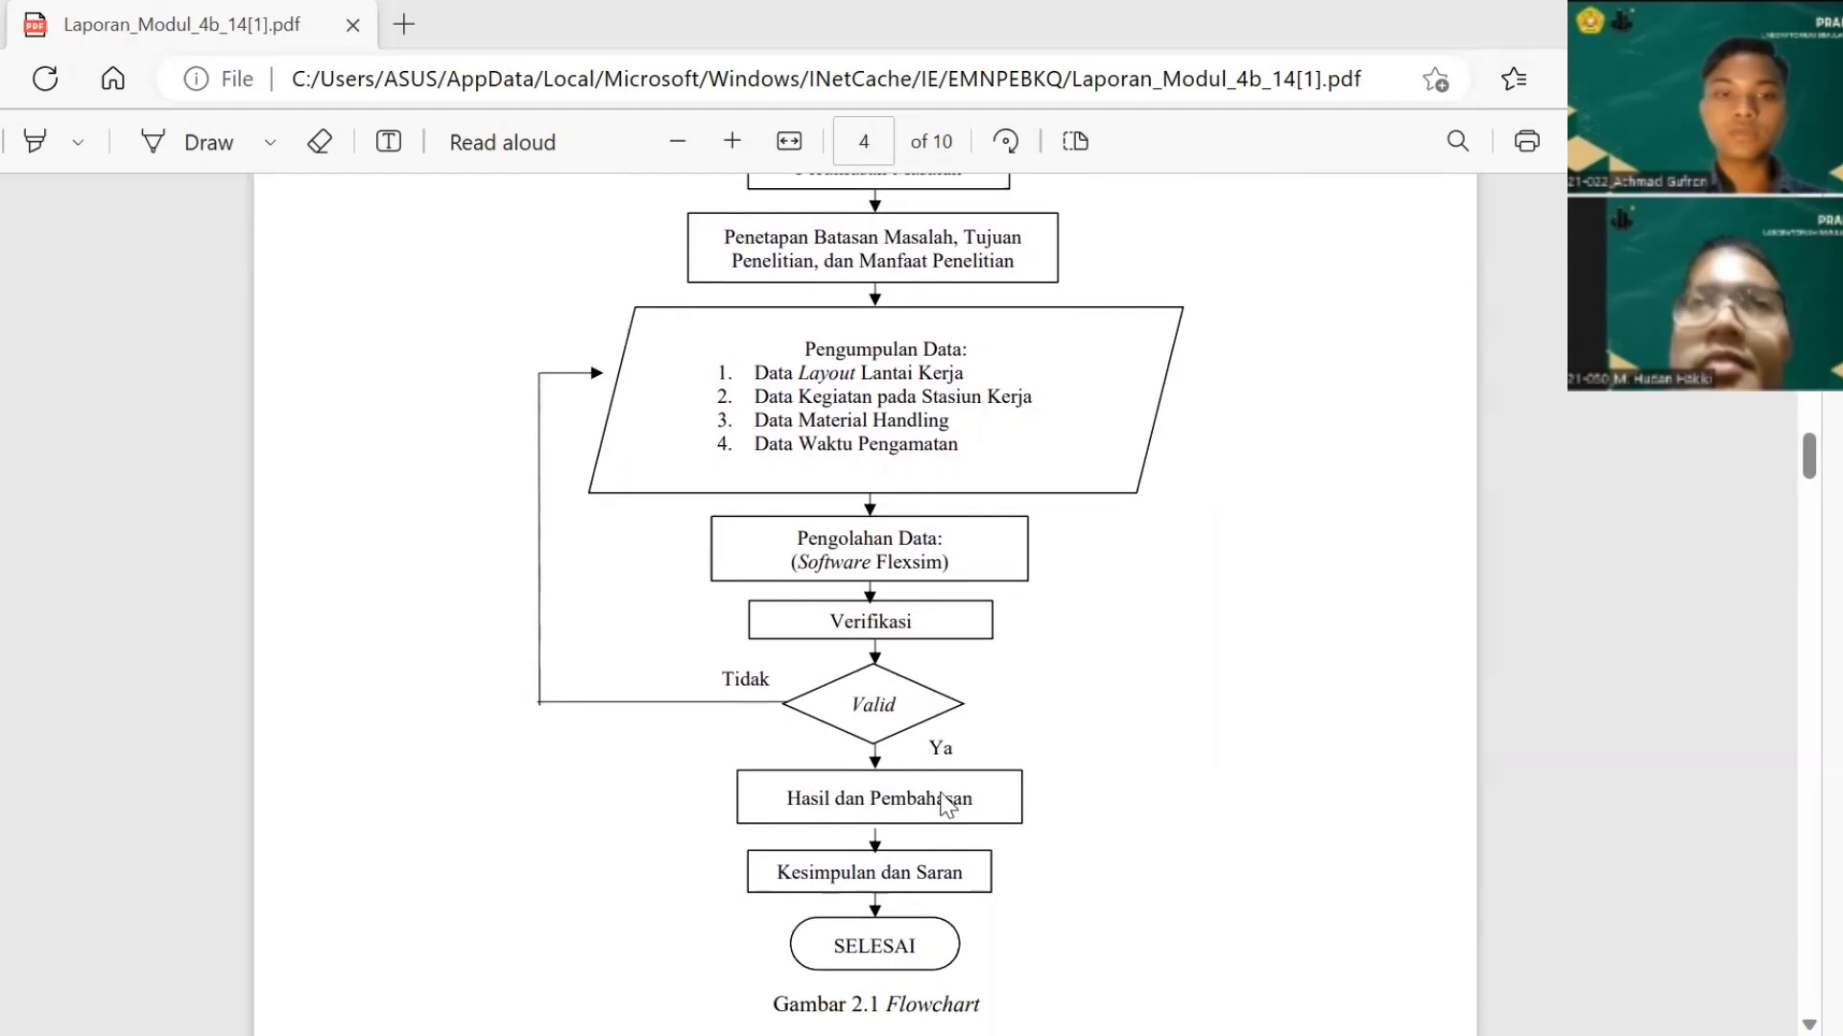
scroll(947, 805, "down", 1)
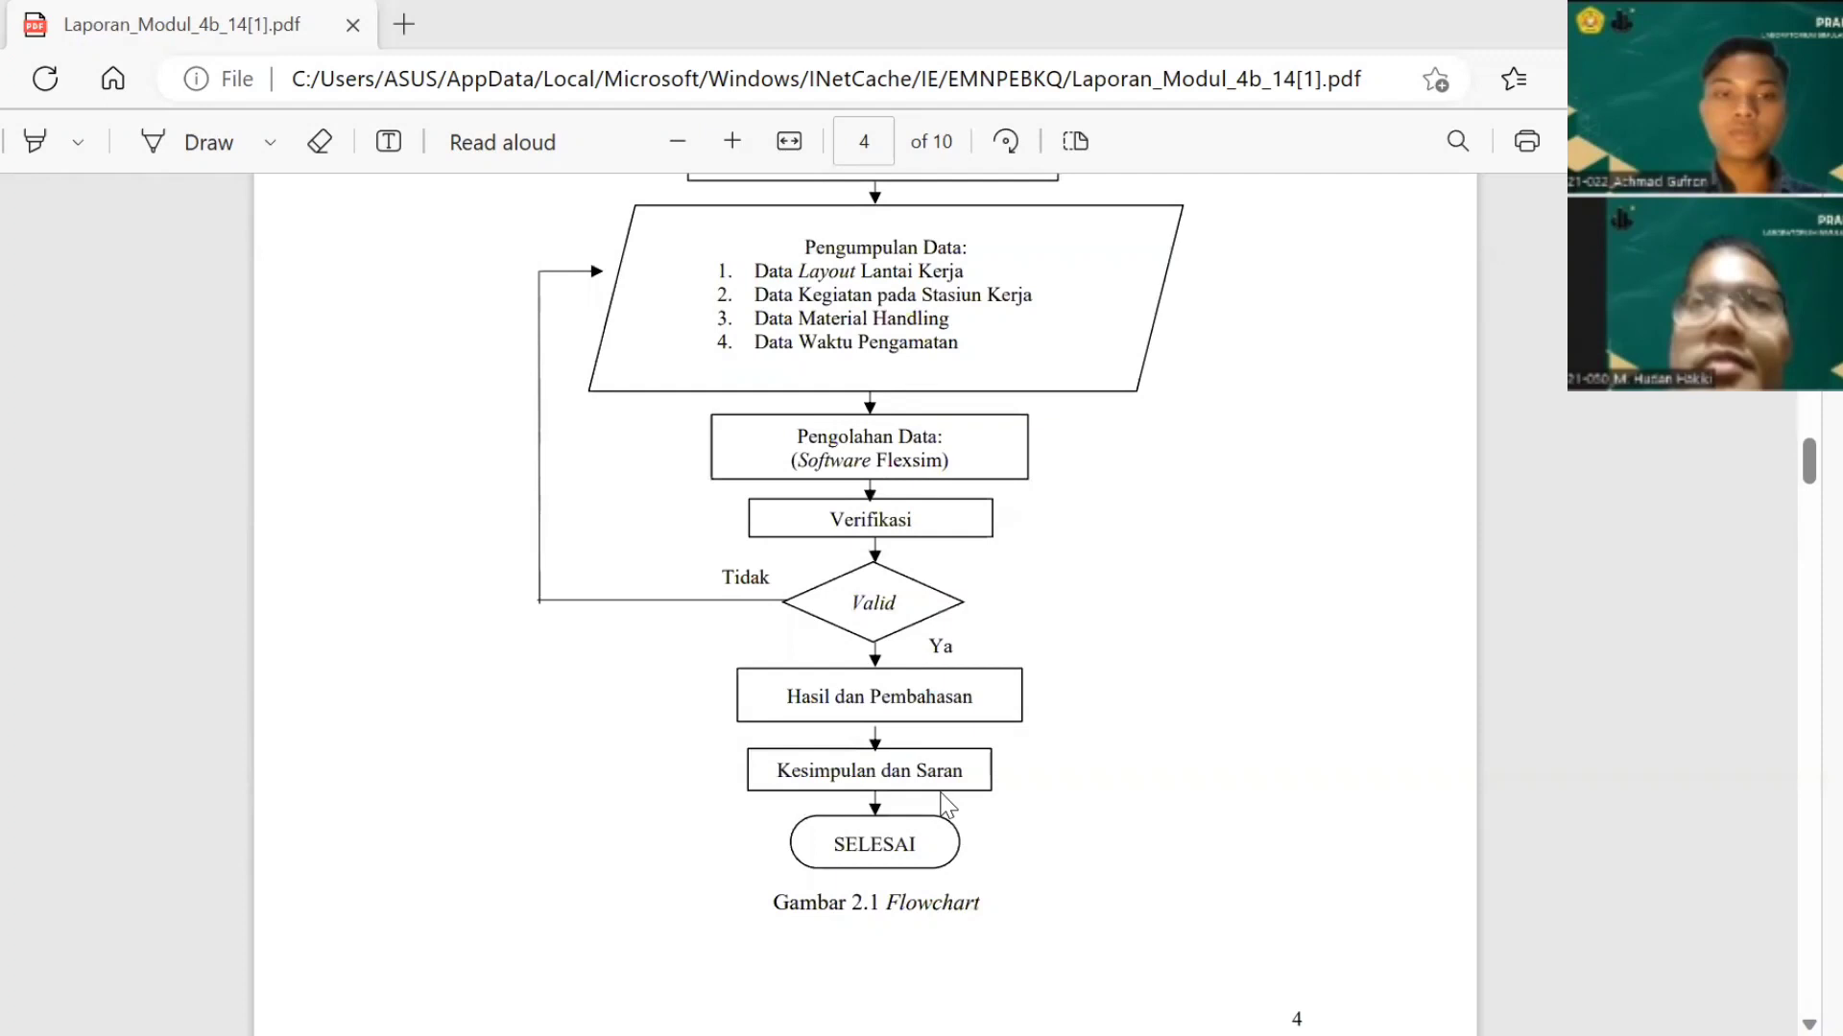
scroll(948, 806, "down", 1)
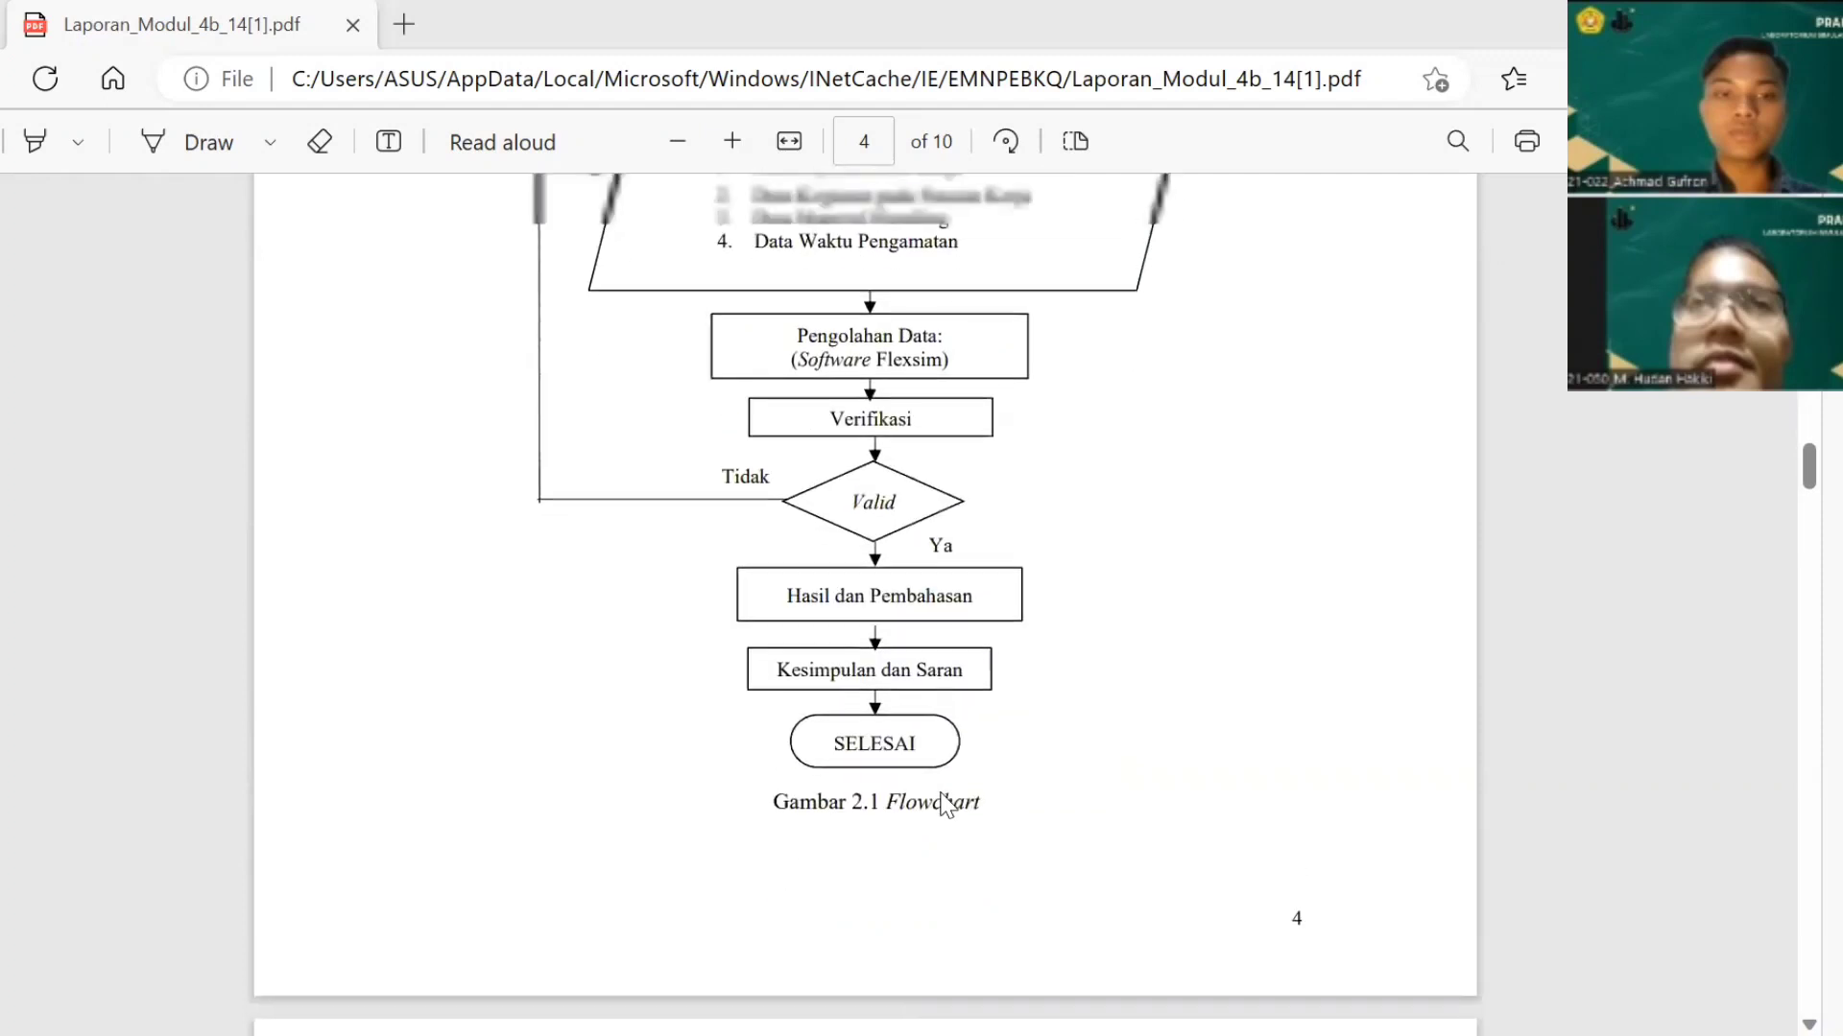
scroll(946, 804, "up", 2)
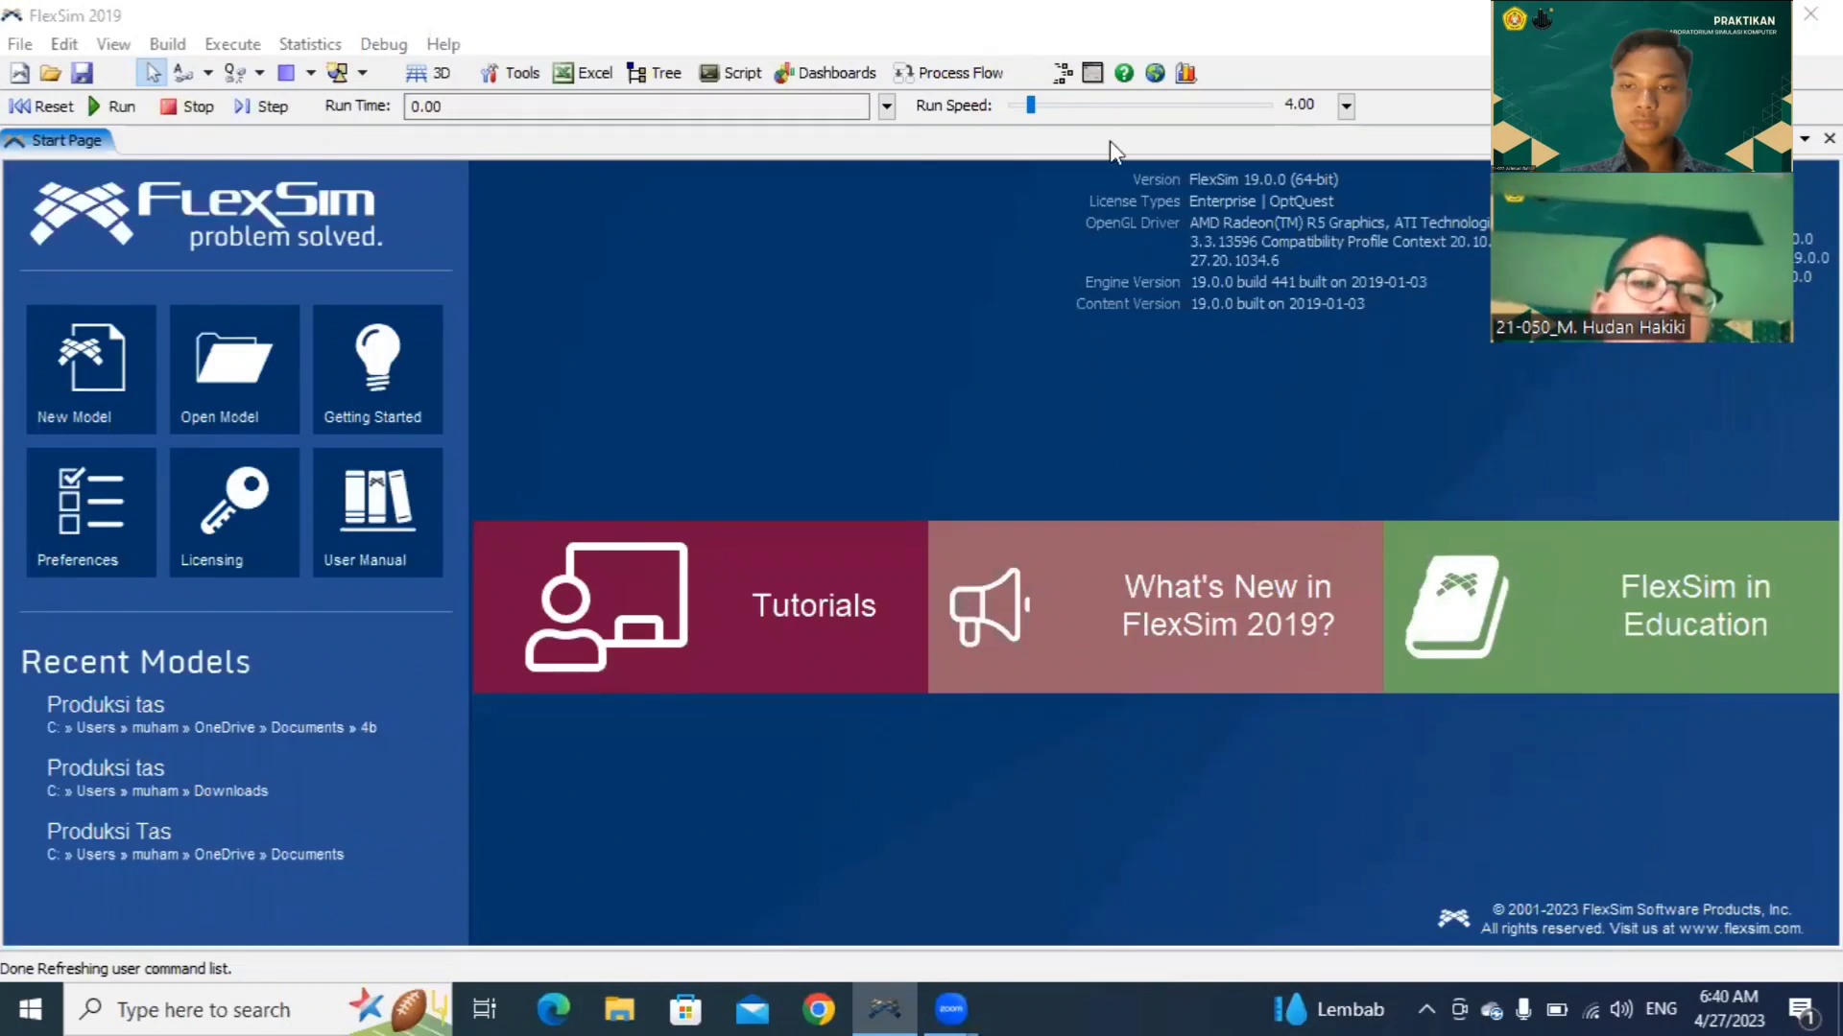
Step: In FlexSim, create a new model using Seconds, Meters and Liters as its units and an 8:00:00 AM start time
left_click(65, 409)
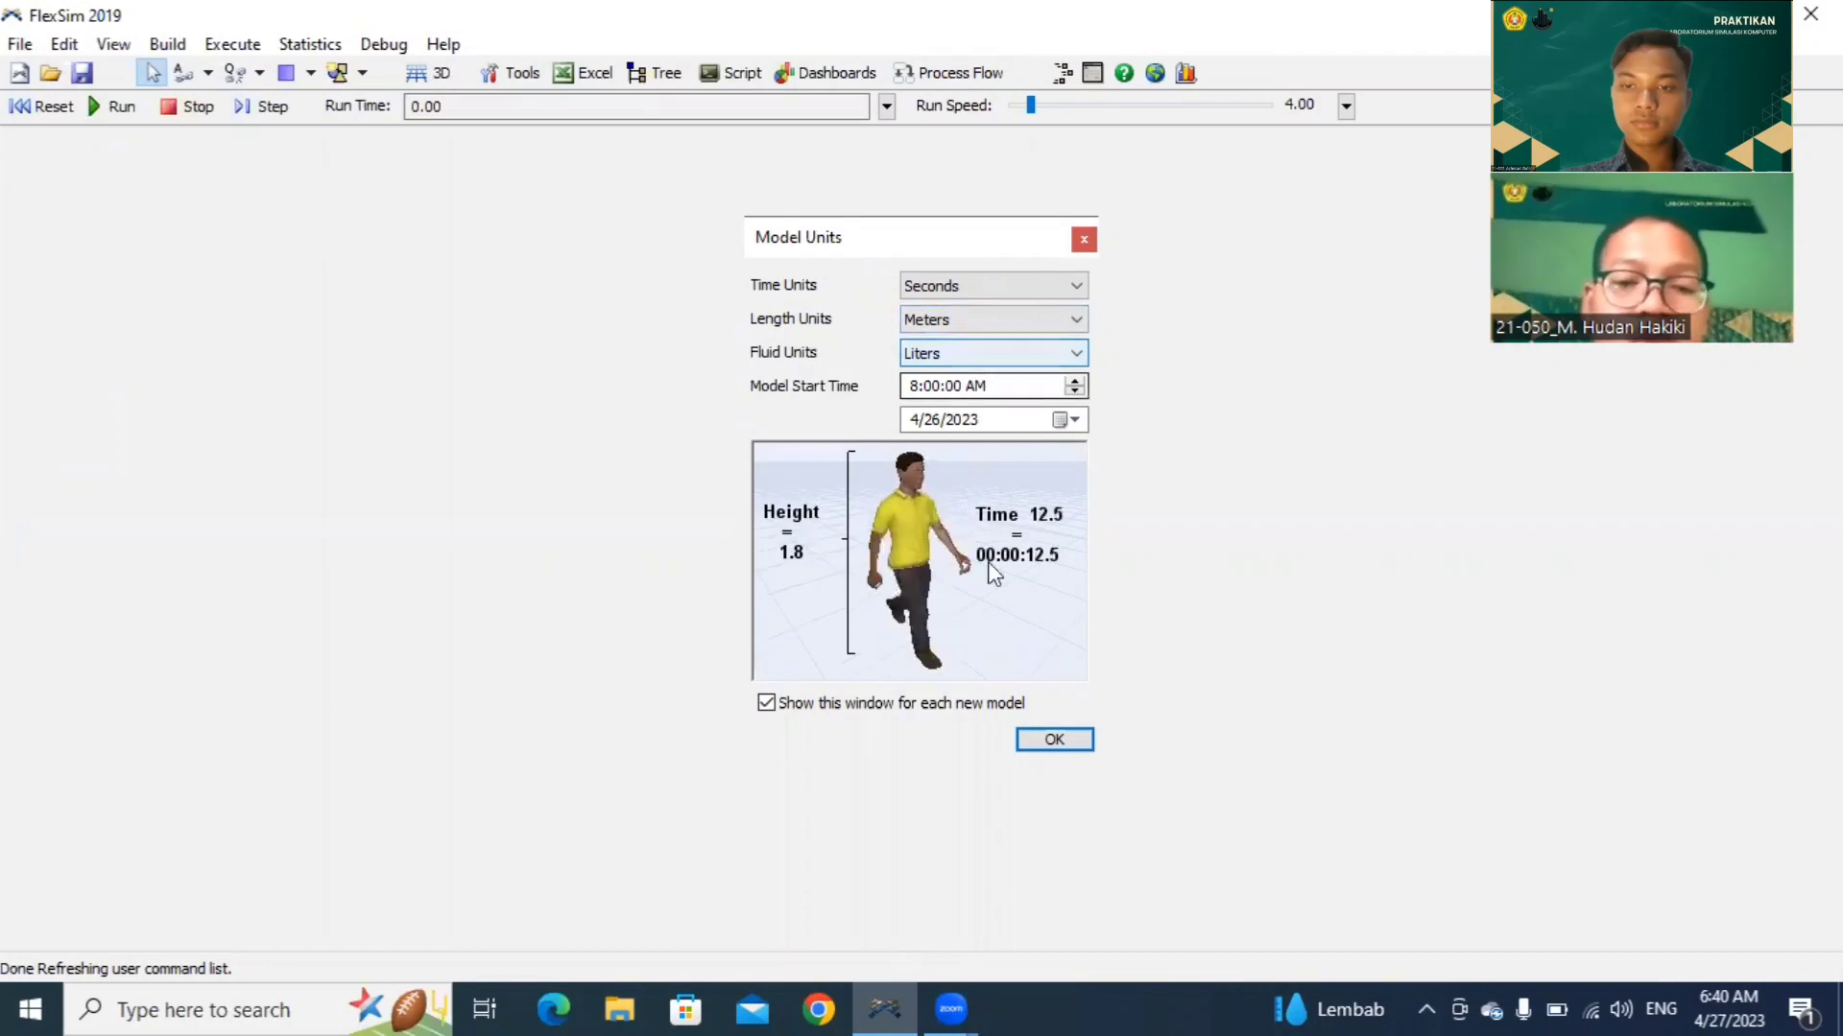
left_click(1054, 740)
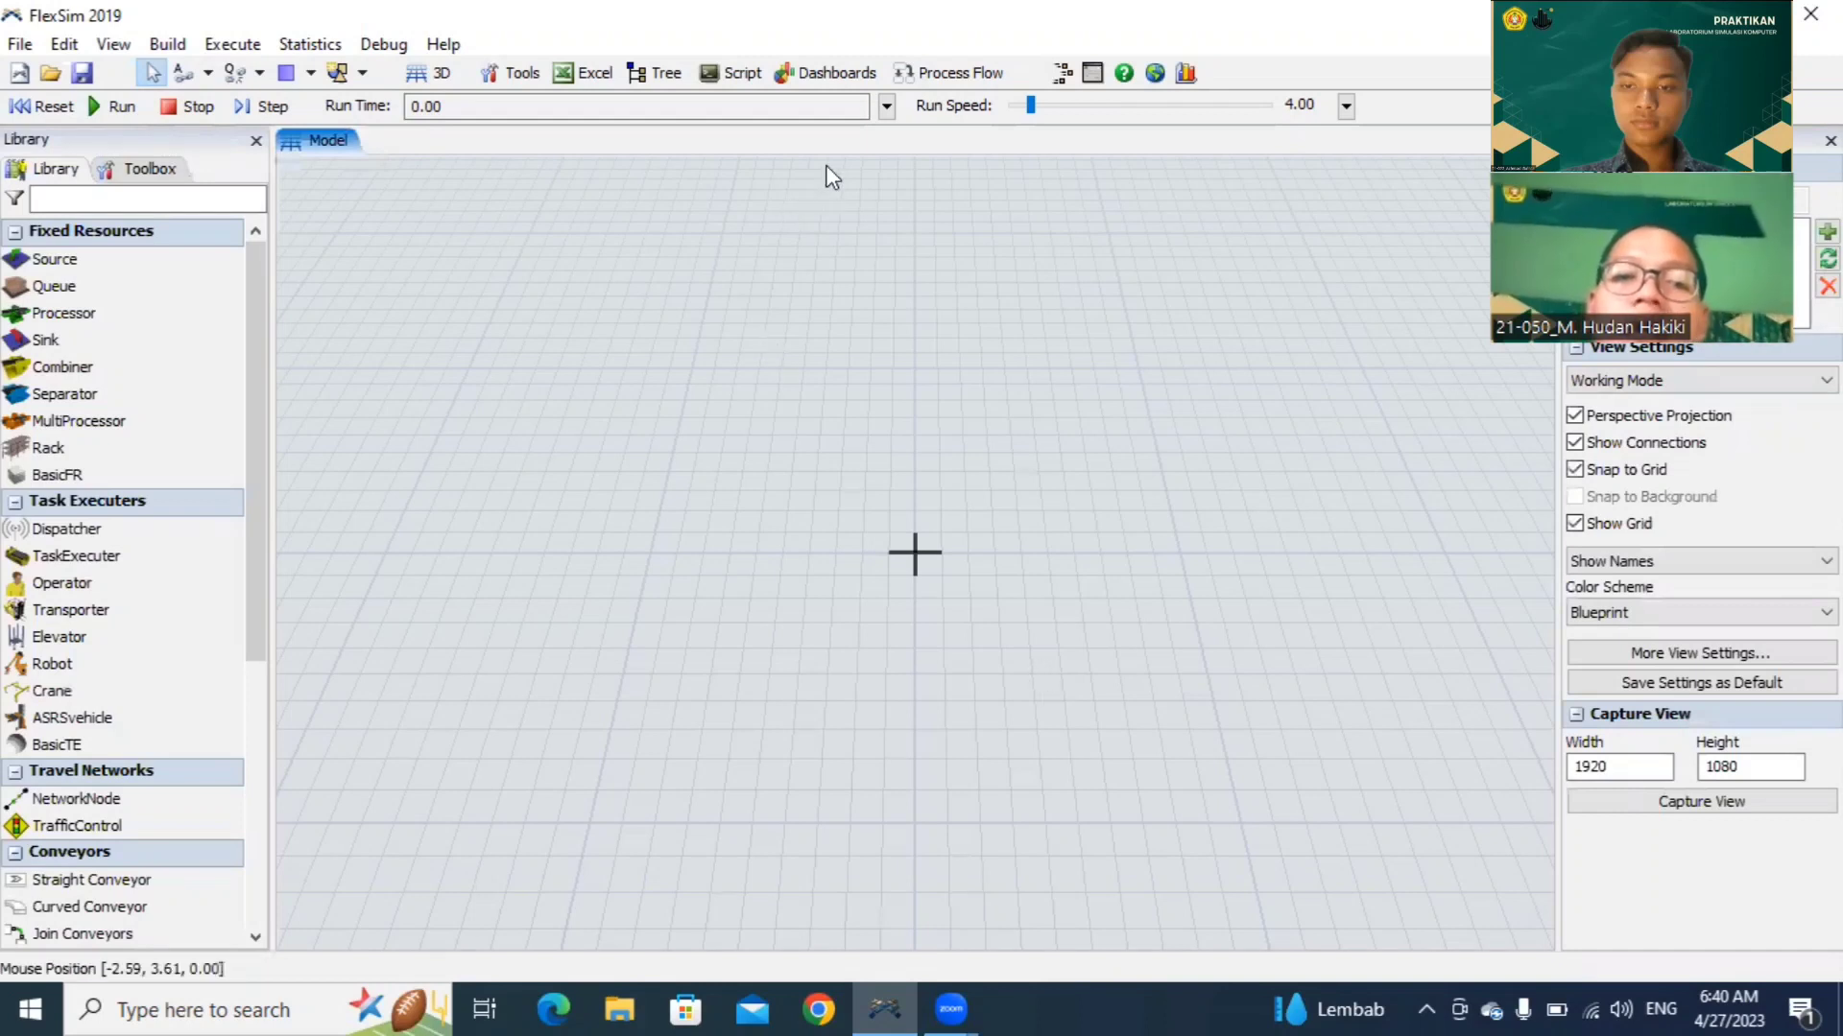
Step: Enable the model's stop time and set it to 28800 seconds
left_click(881, 113)
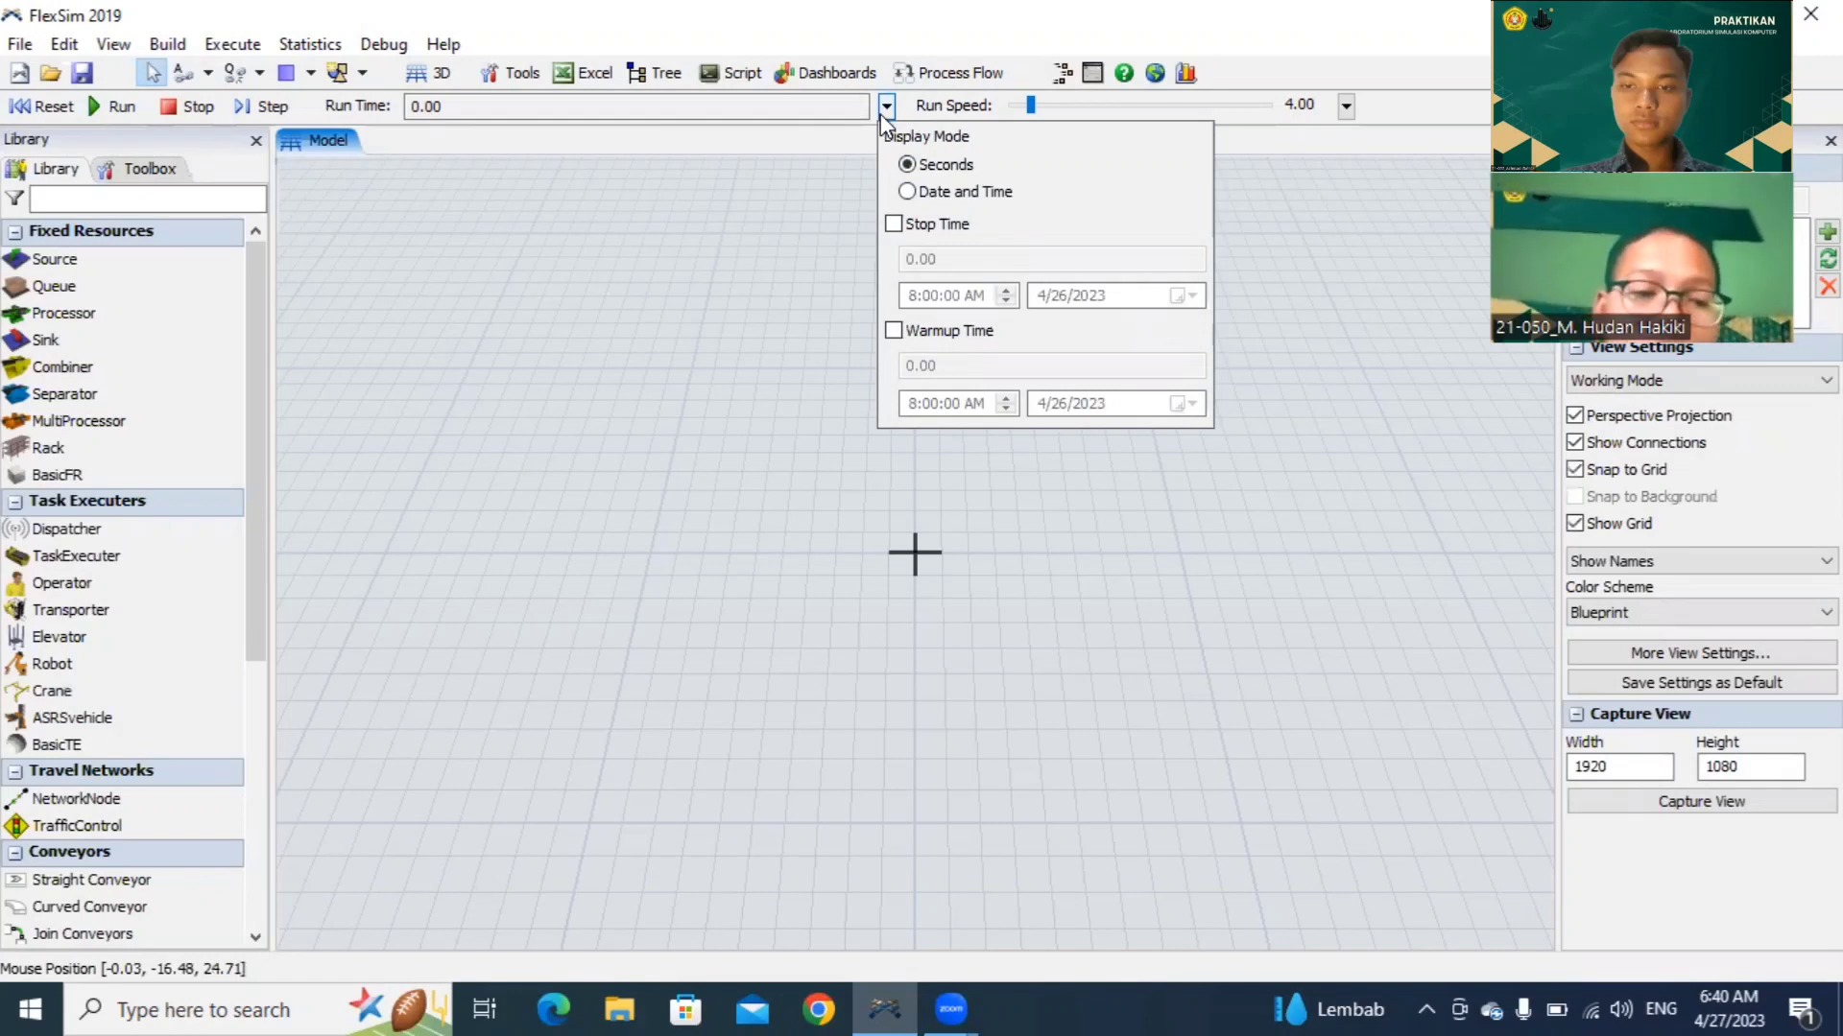
left_click(894, 224)
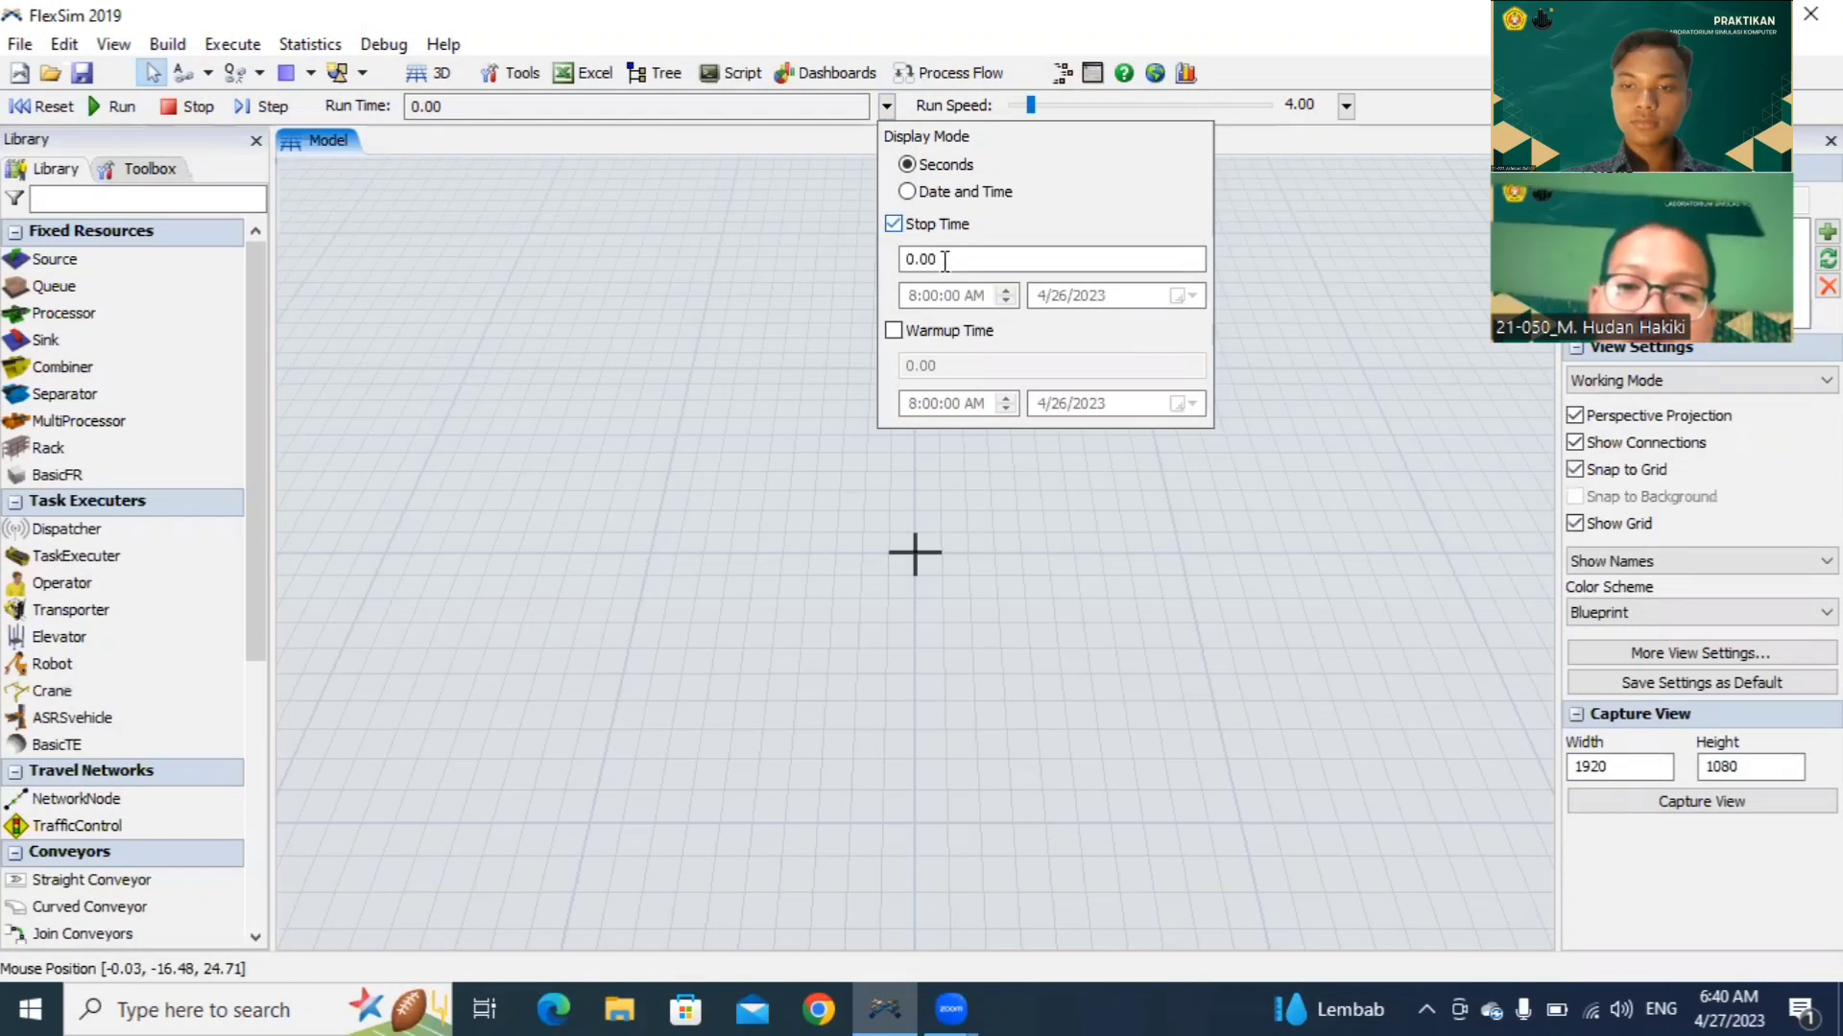
left_click(945, 261)
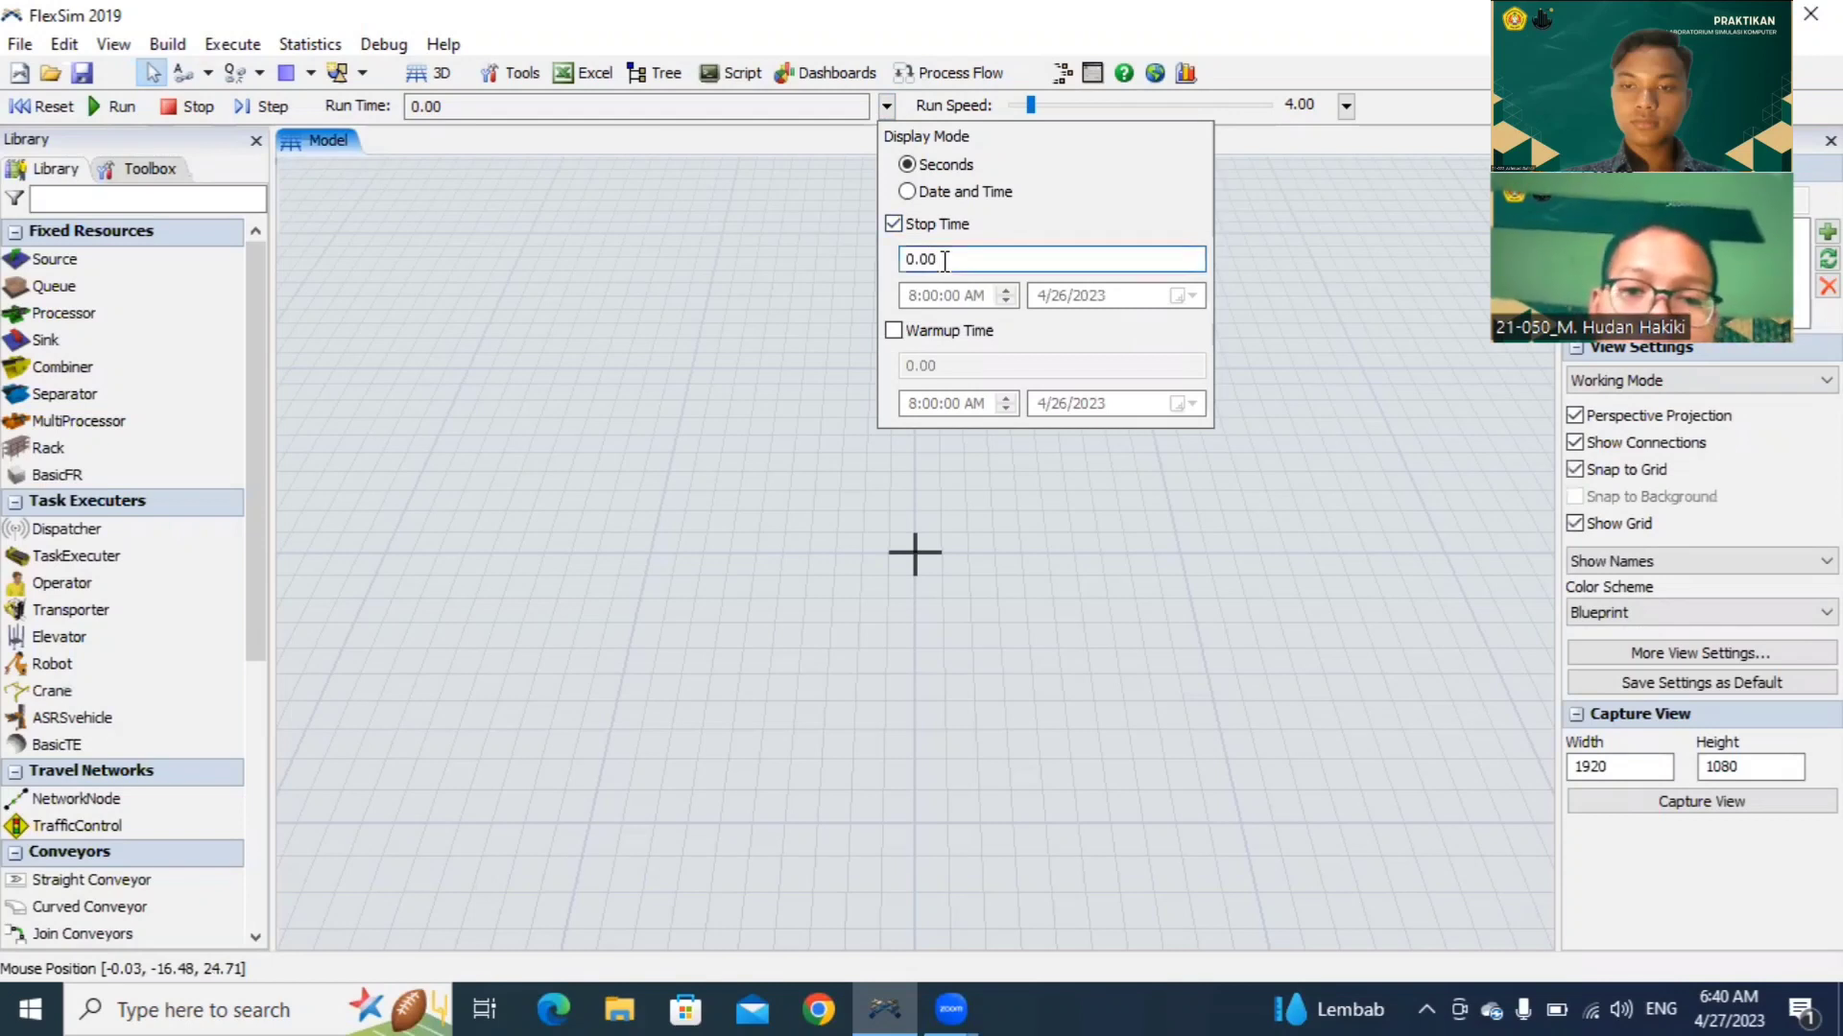
key("BackSpace")
key("BackSpace")
key("BackSpace")
key("BackSpace")
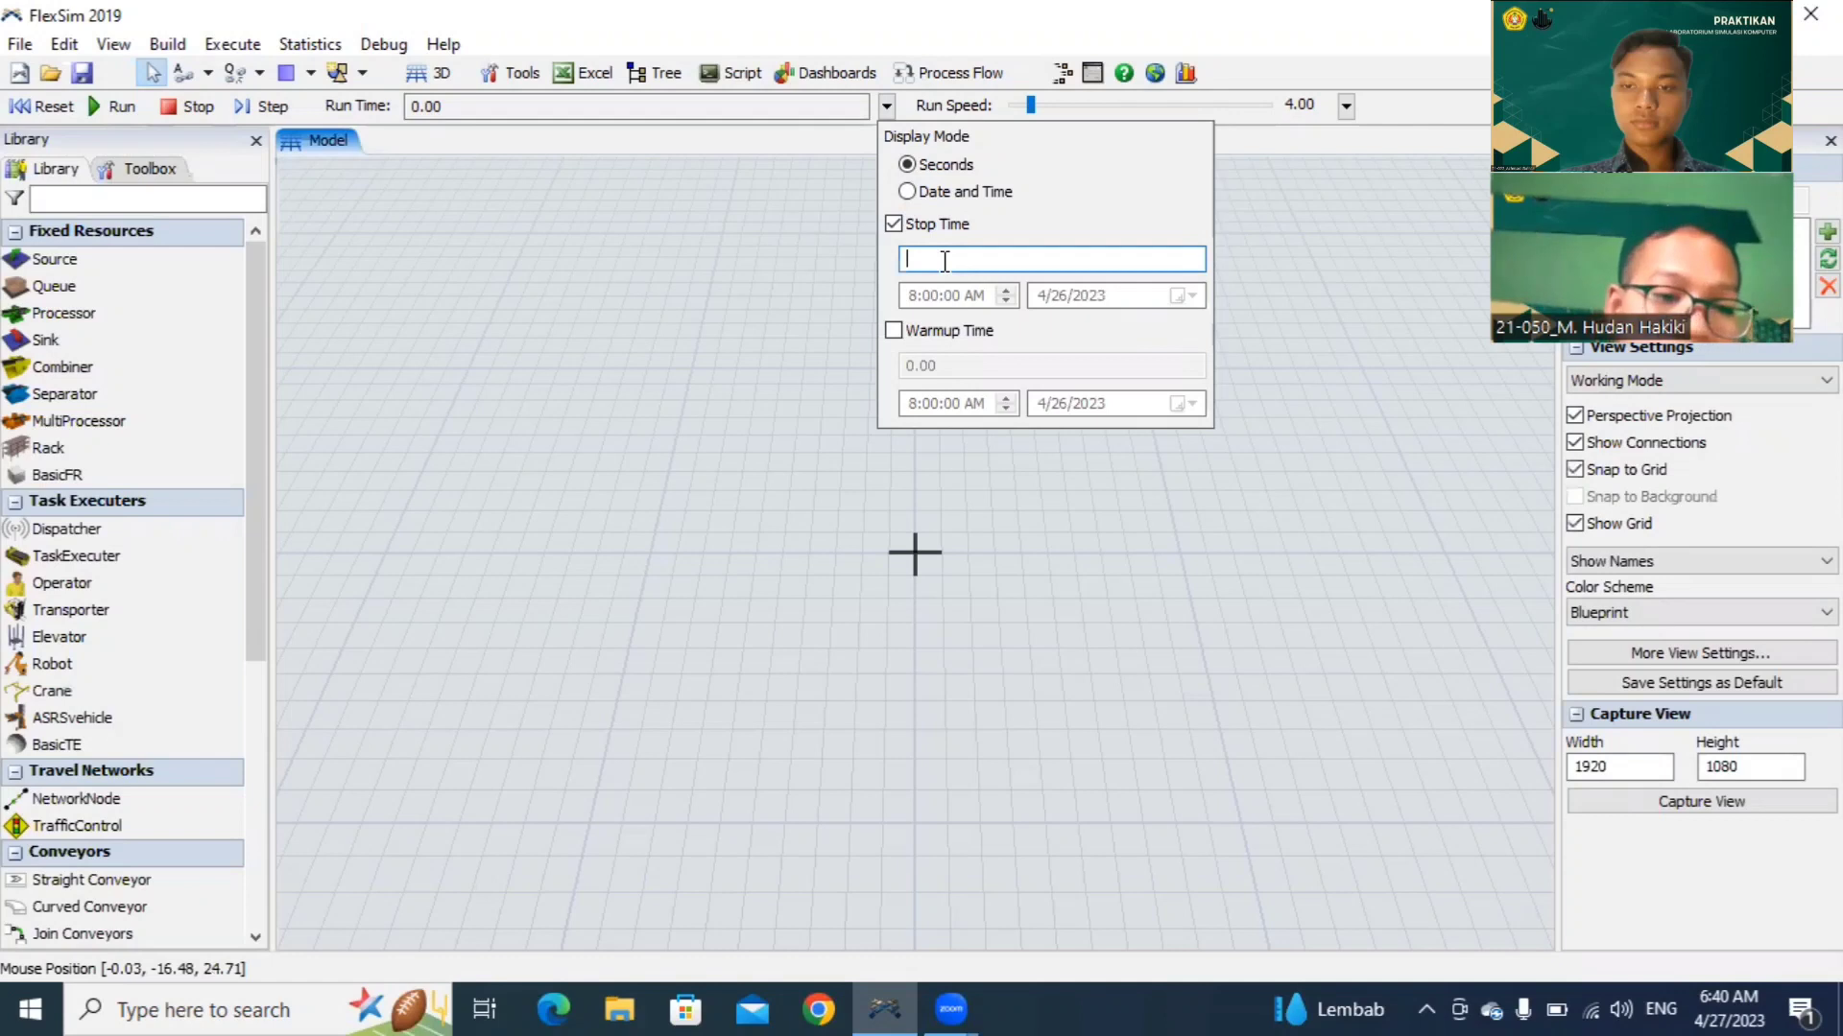
type("2")
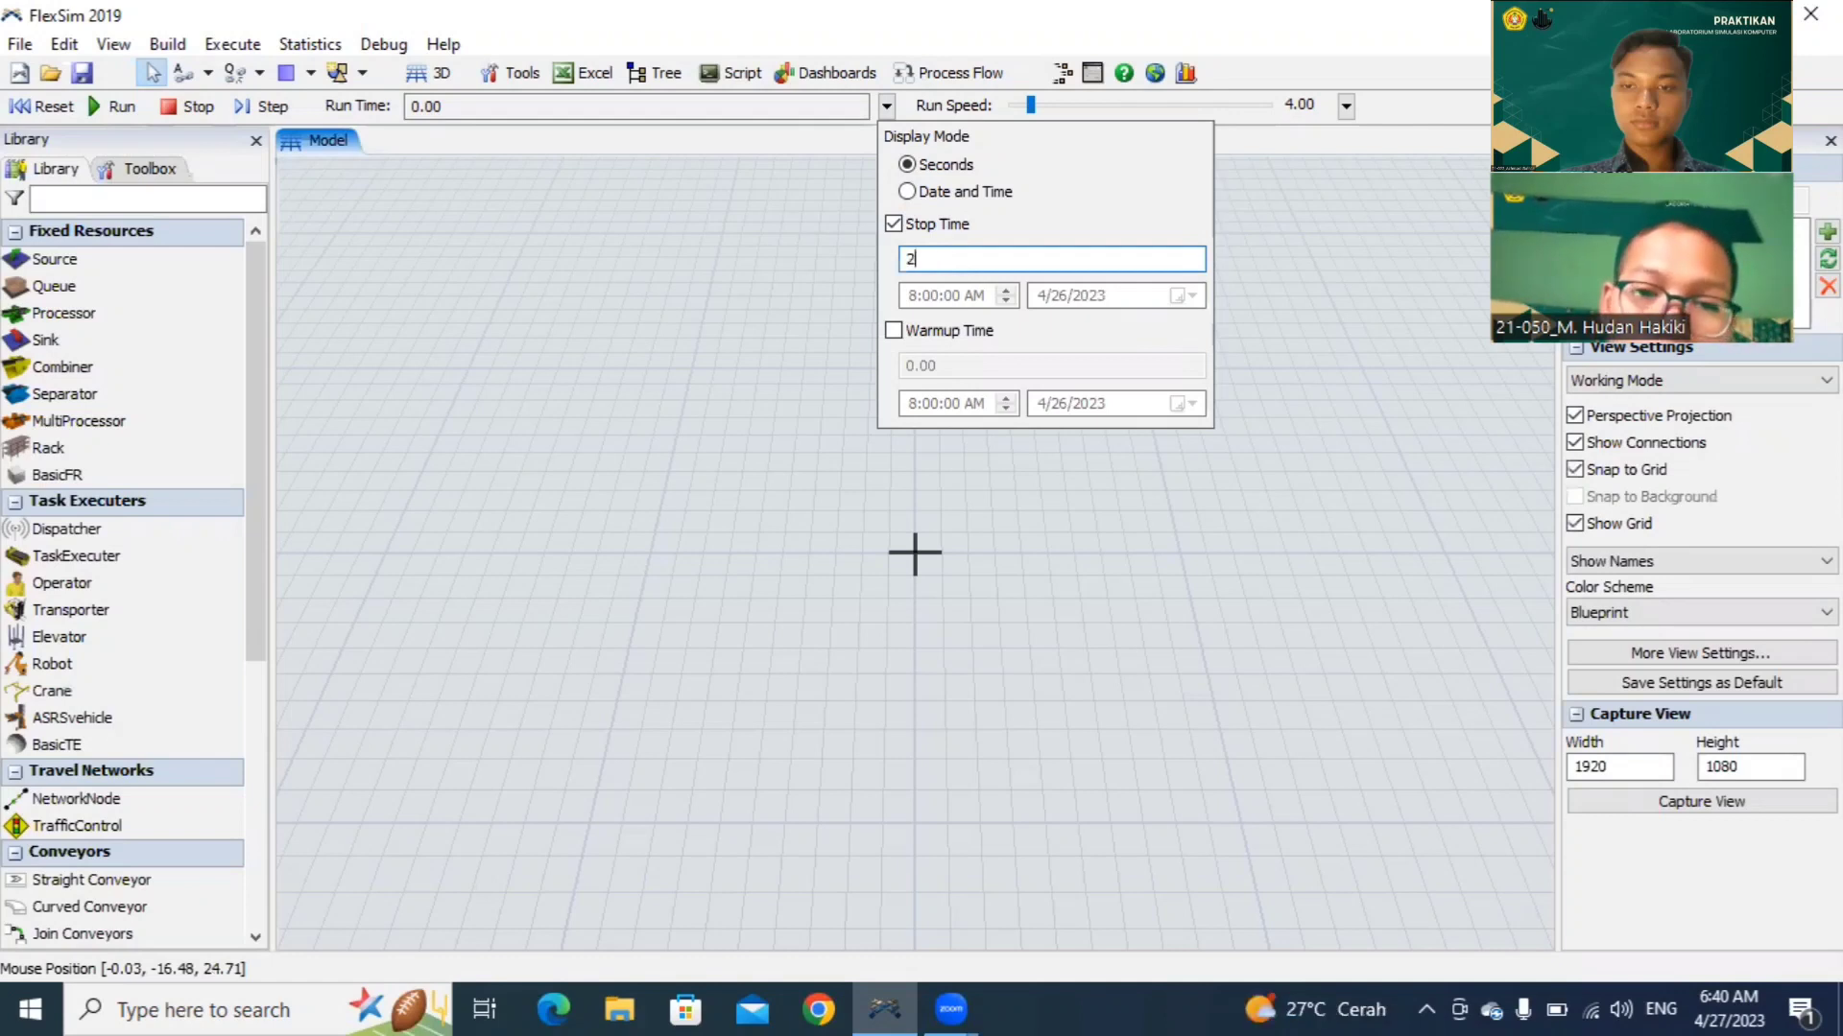
type("8800")
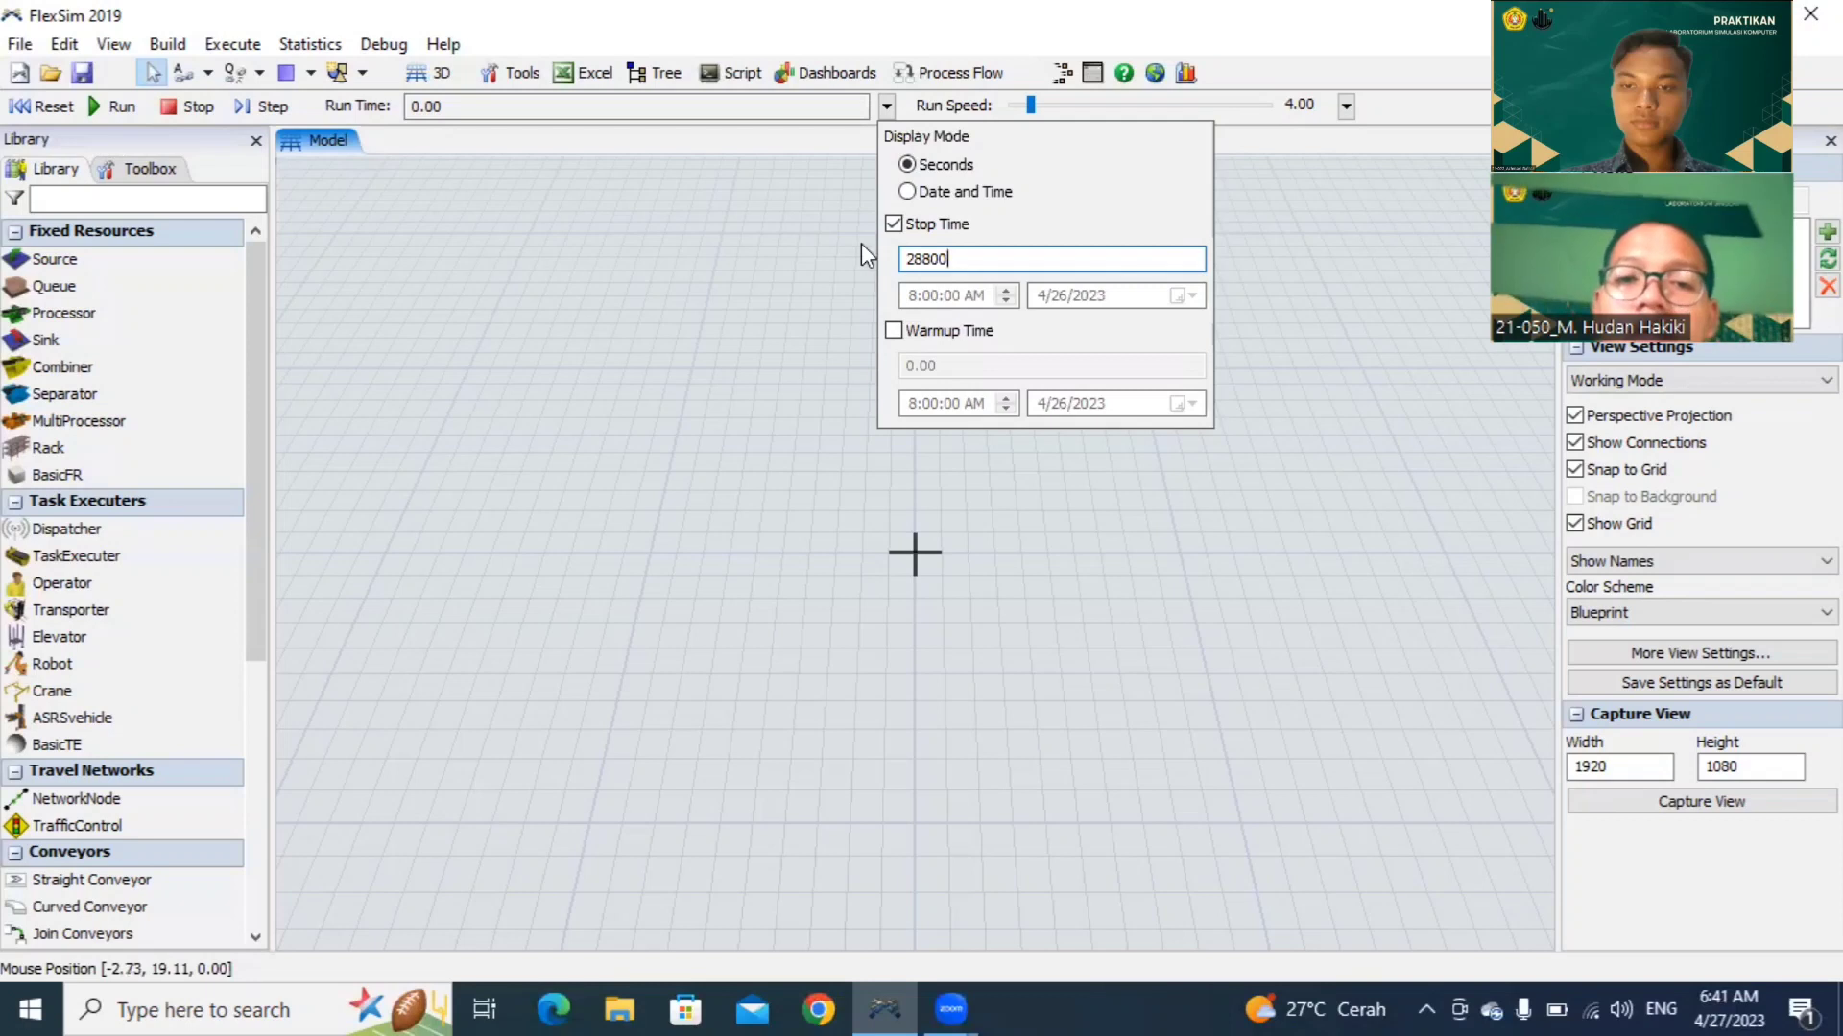
left_click(815, 265)
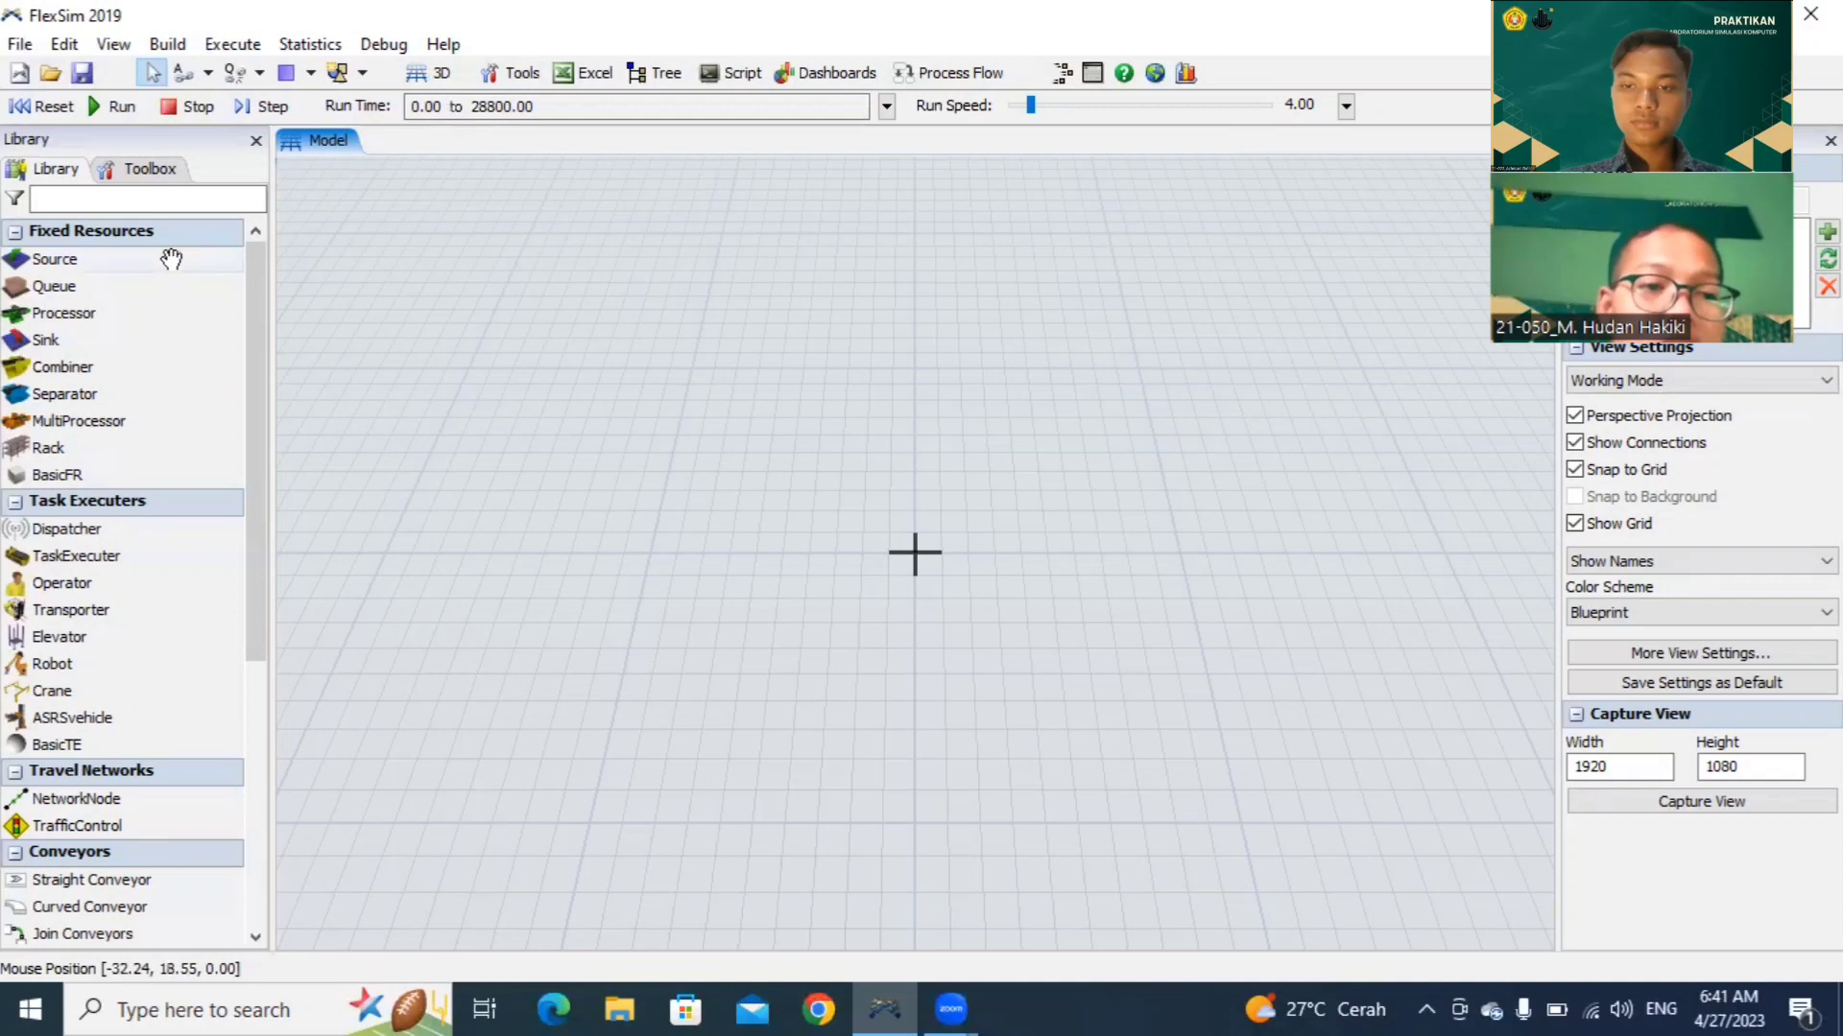
Step: Add a Source at the start of the line and two Queues beyond it, one above and one below the Source's level
left_click_drag(171, 259, 437, 460)
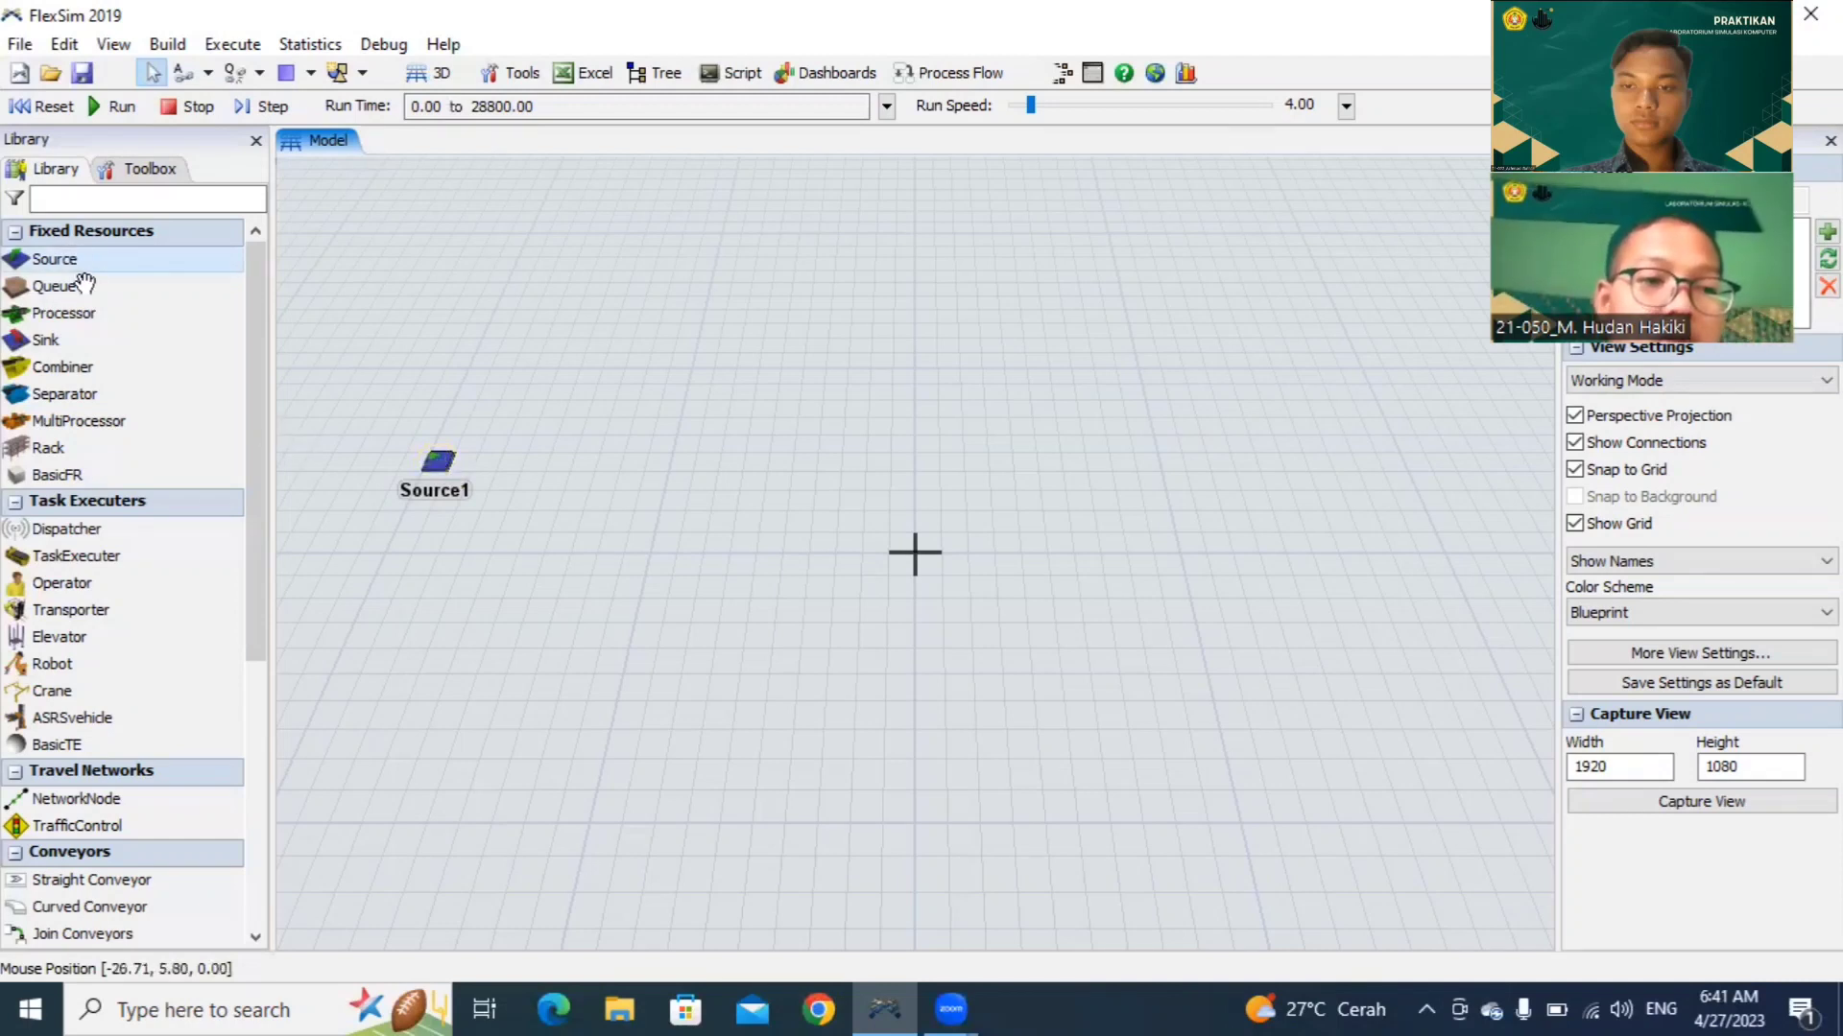
left_click_drag(85, 285, 543, 420)
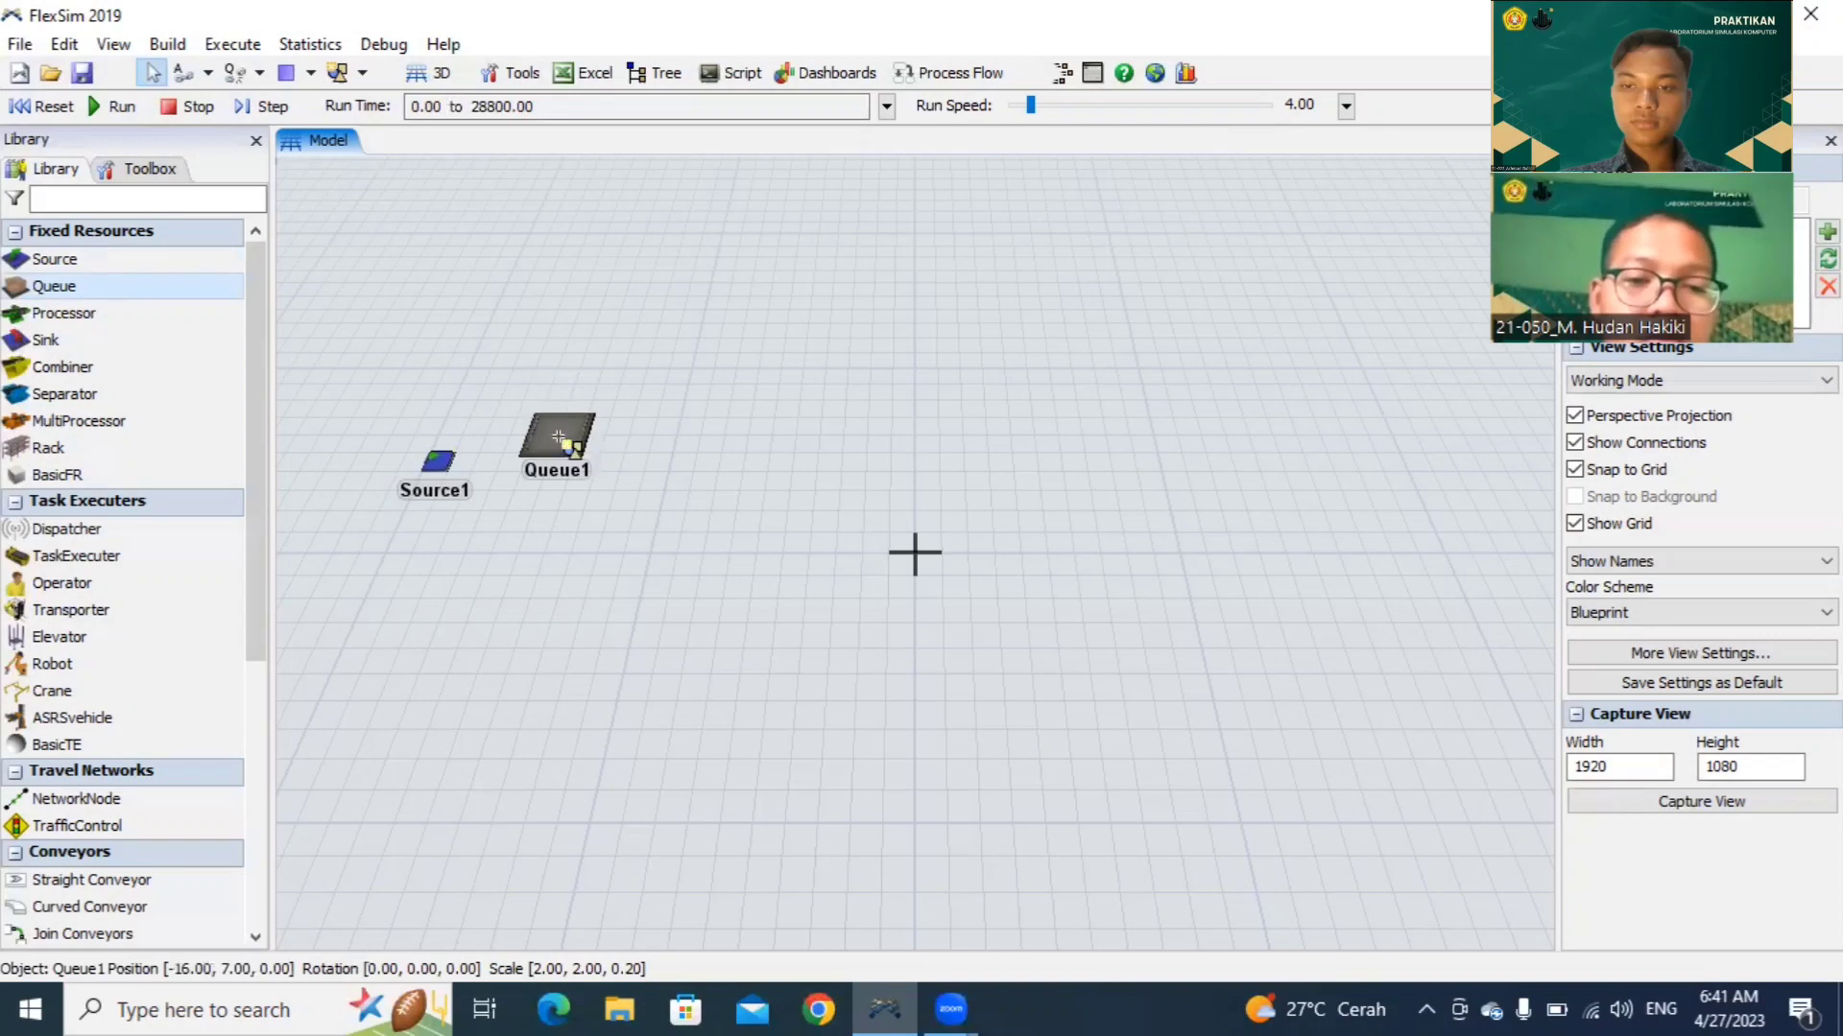
left_click_drag(567, 444, 563, 408)
scroll(559, 430, "down", 1)
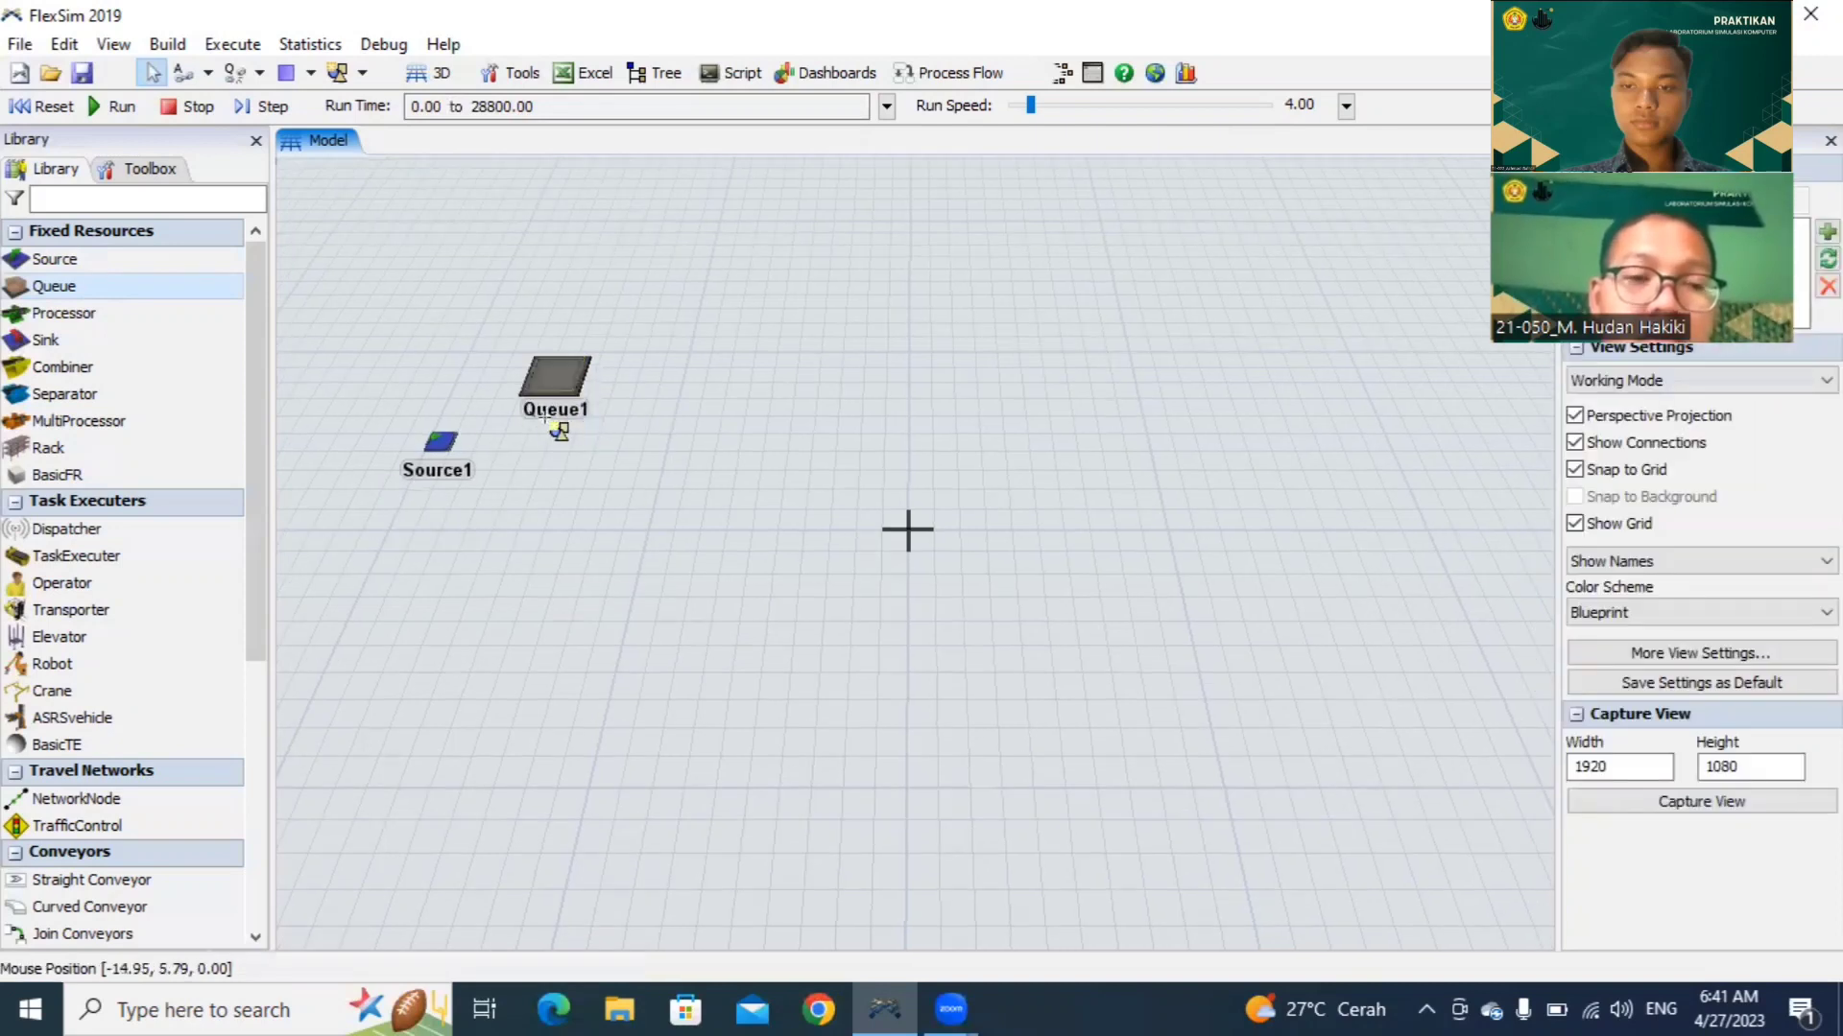
left_click_drag(147, 288, 528, 545)
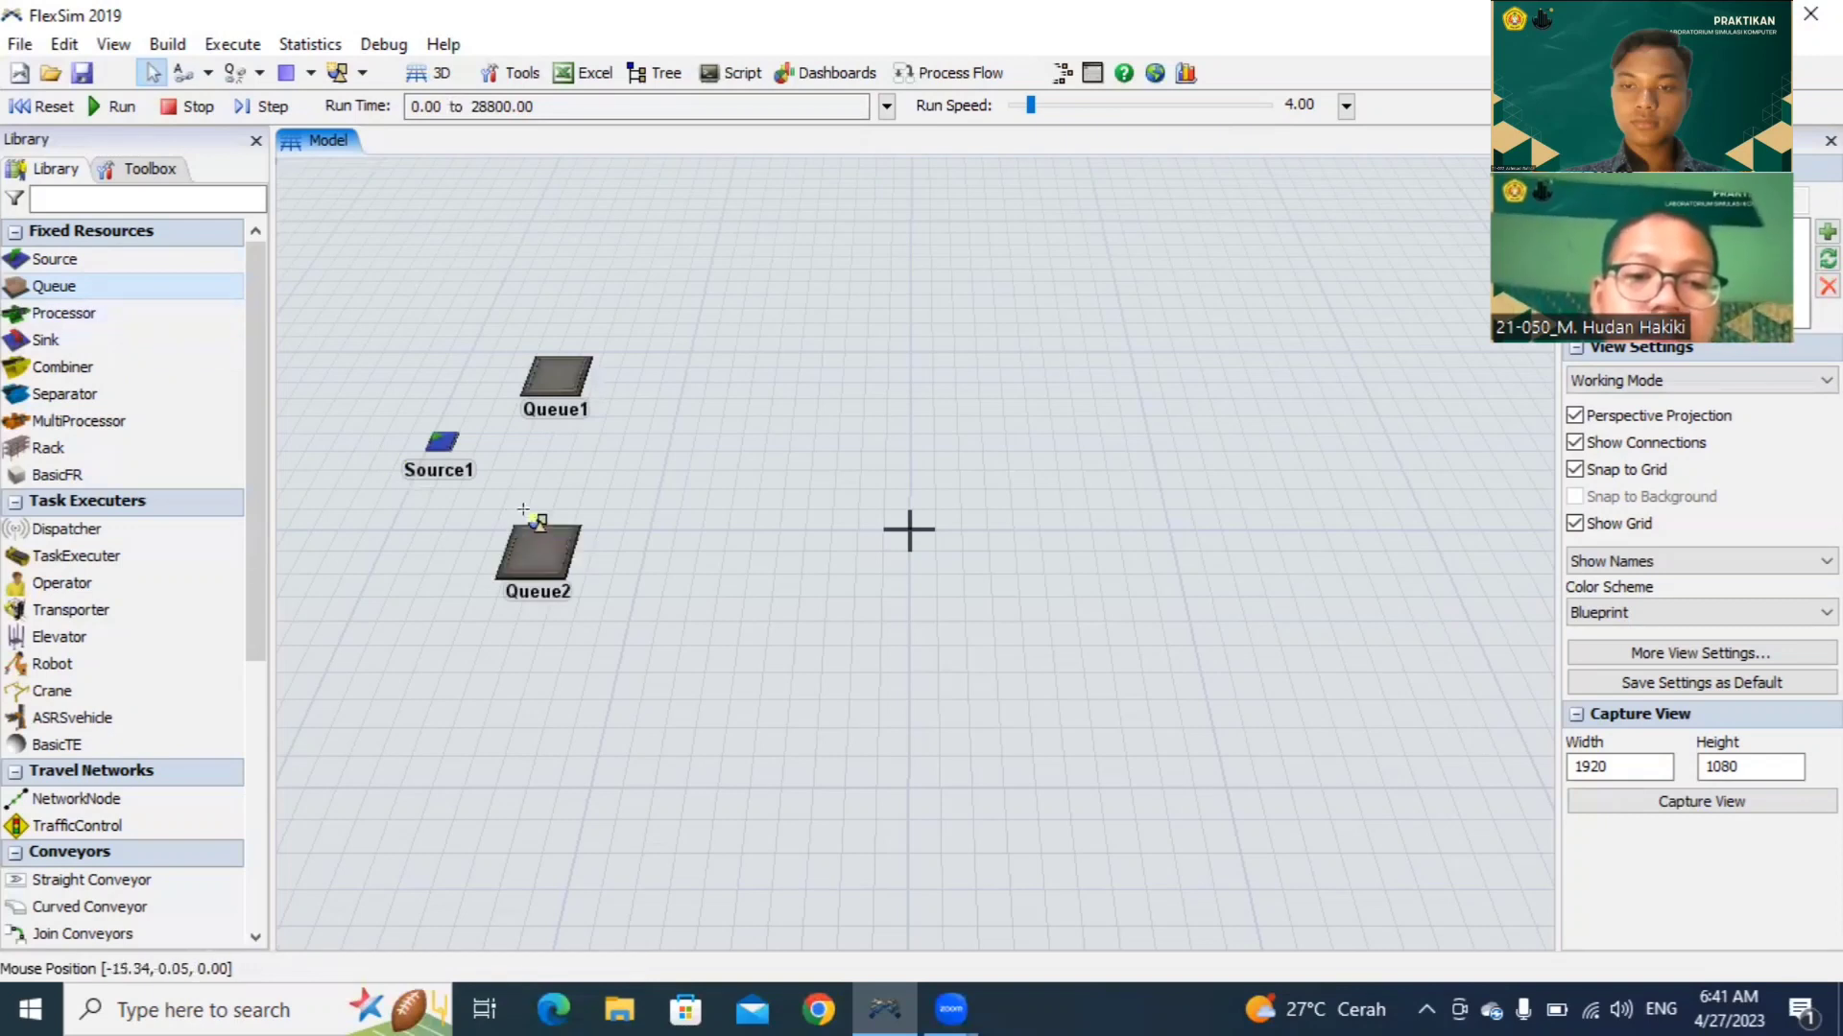
left_click_drag(583, 386, 611, 393)
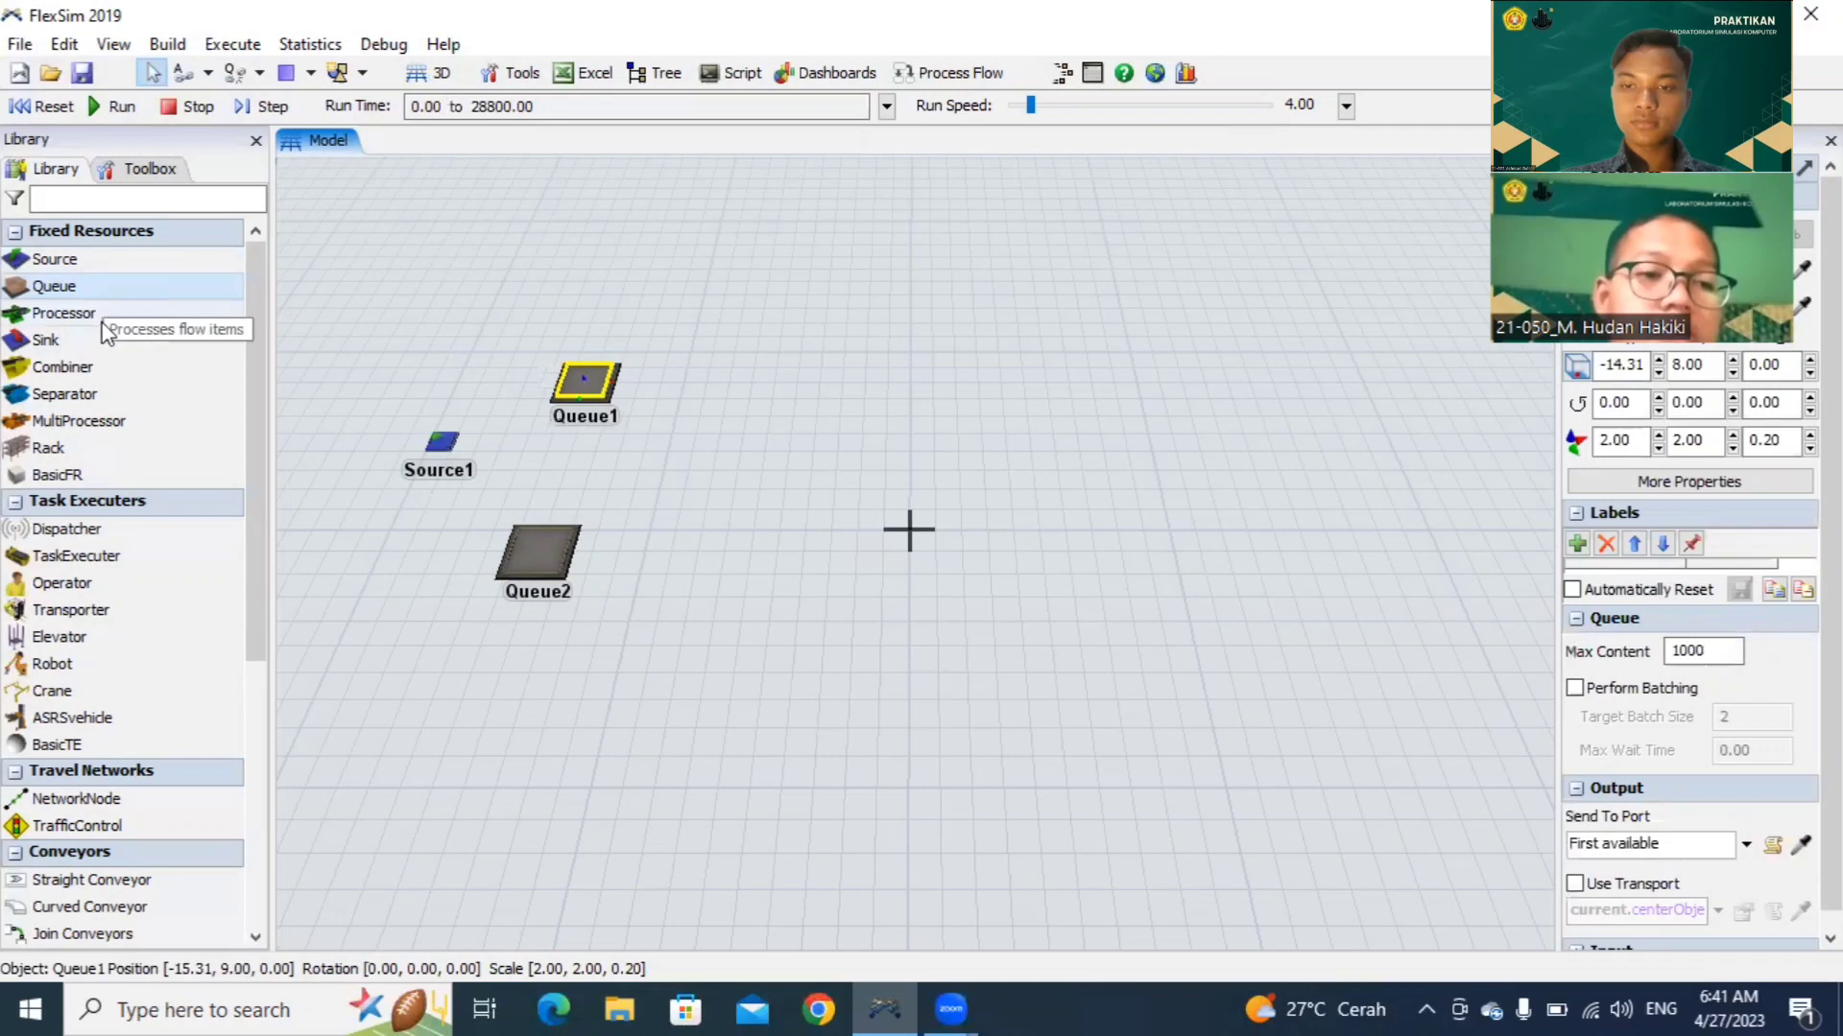
Step: Place two Processors in a row beyond the Queues, at about (-7, 2.5) and (2.56, 2.5), and shift the Source slightly to line up
left_click_drag(104, 314, 710, 468)
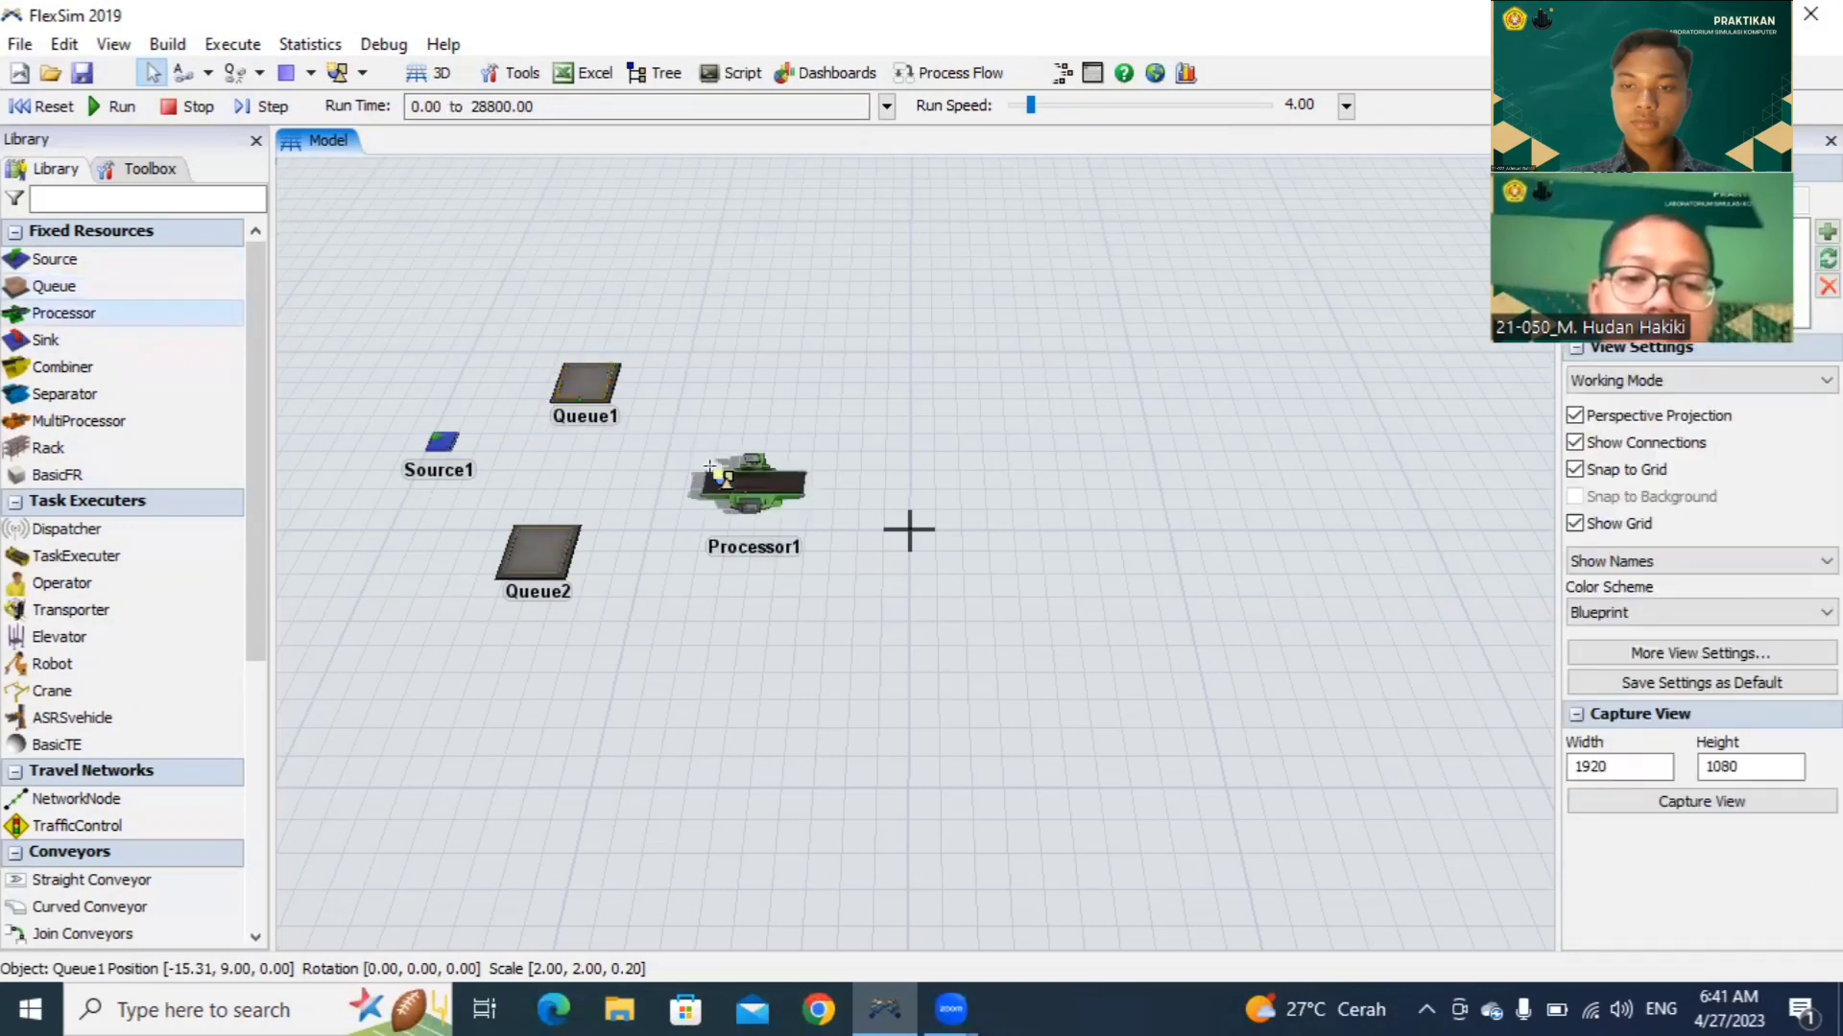
left_click(714, 475)
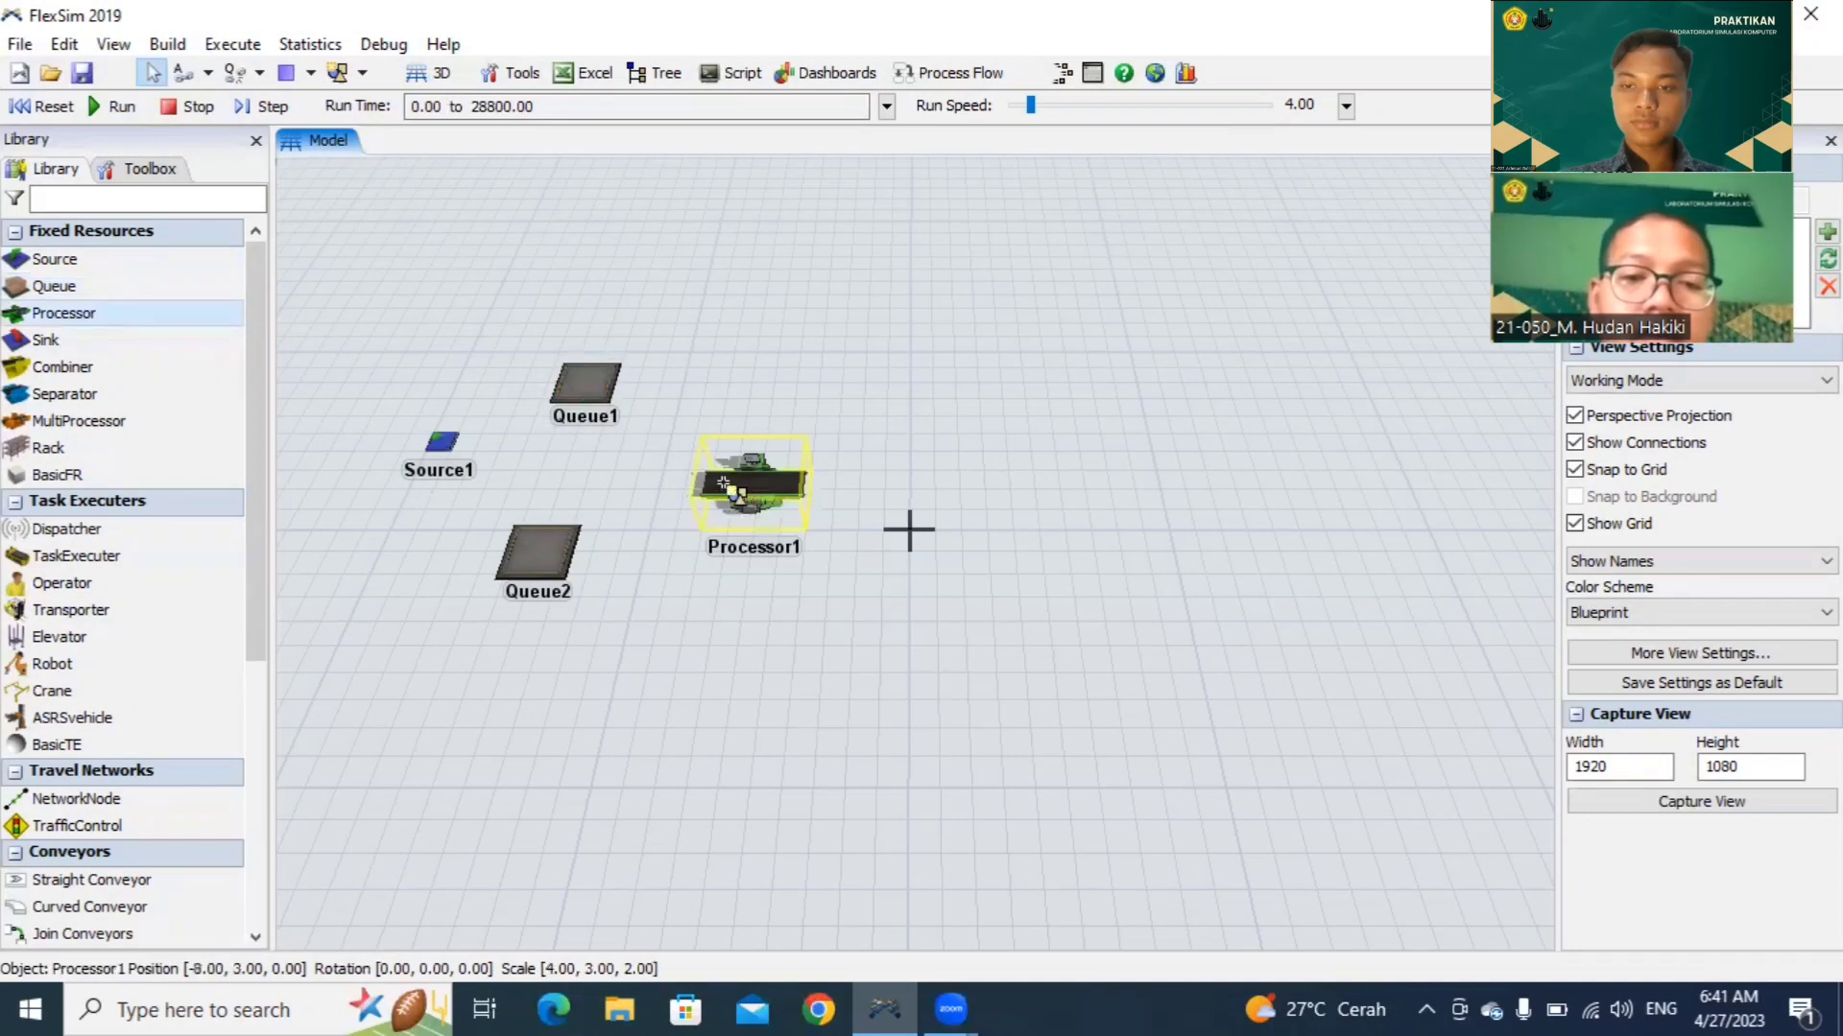
left_click_drag(714, 479, 691, 460)
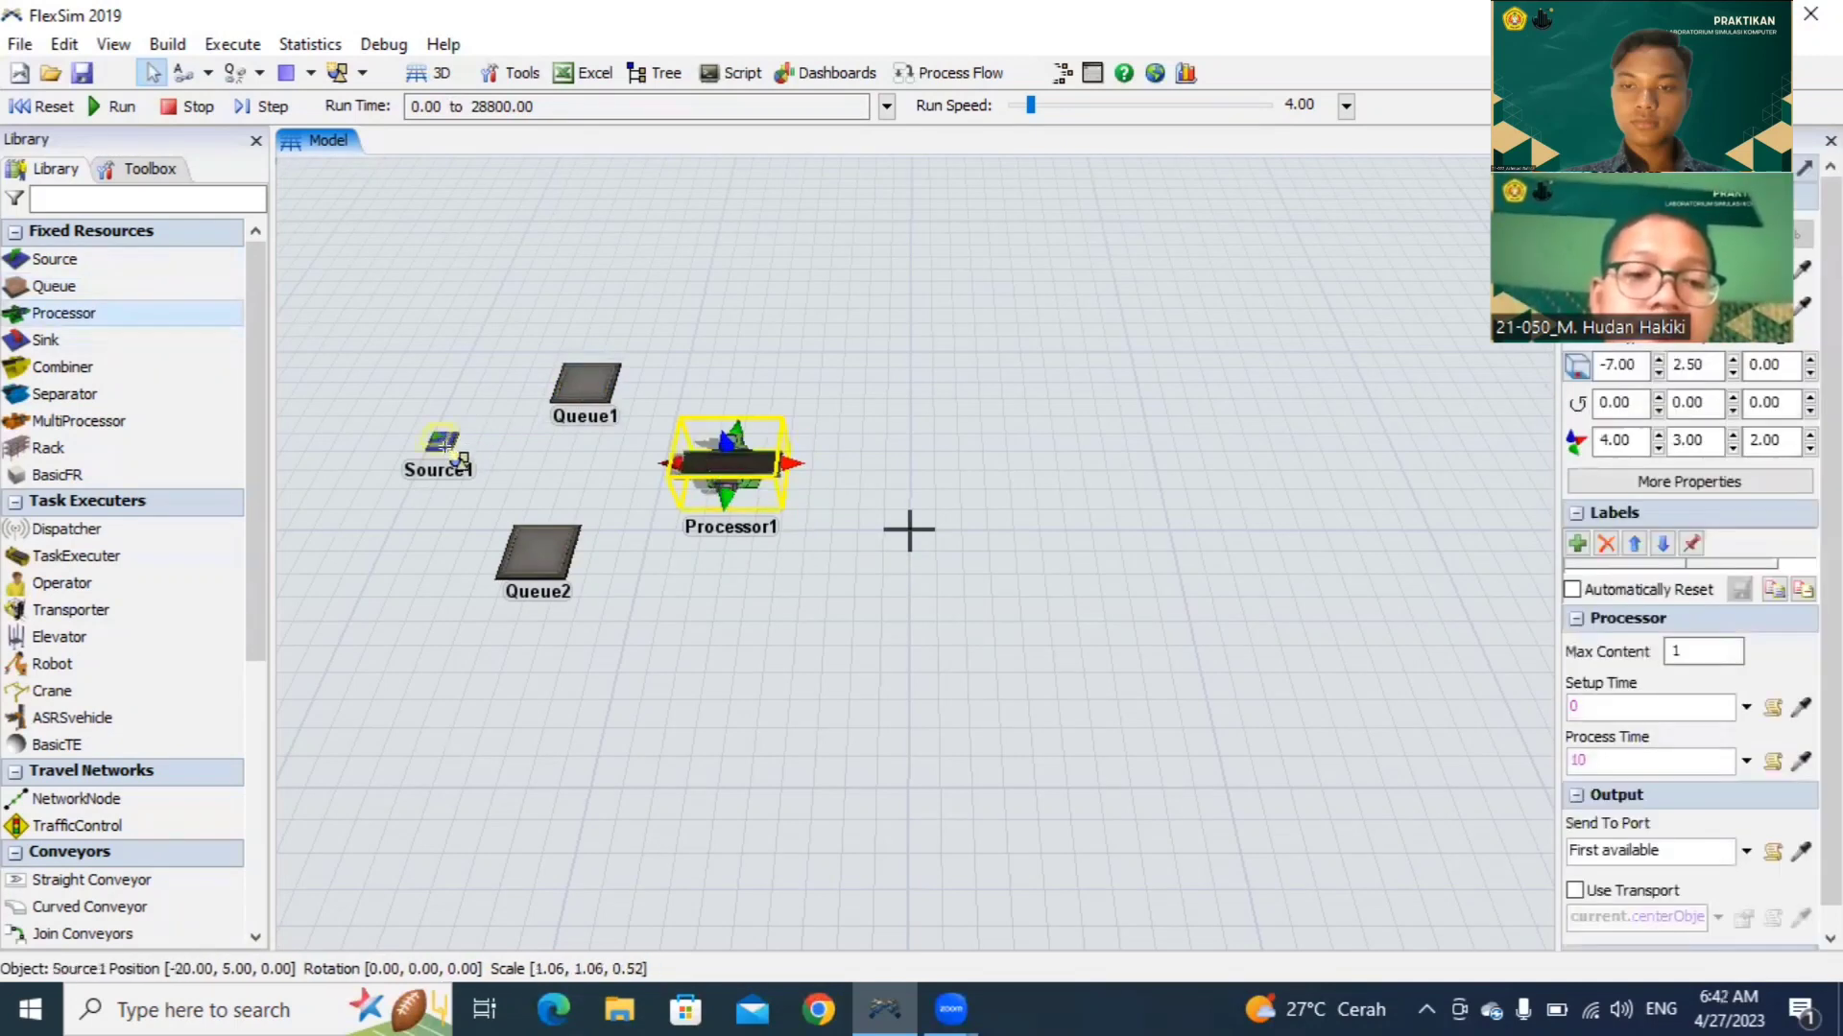
left_click_drag(459, 460, 455, 472)
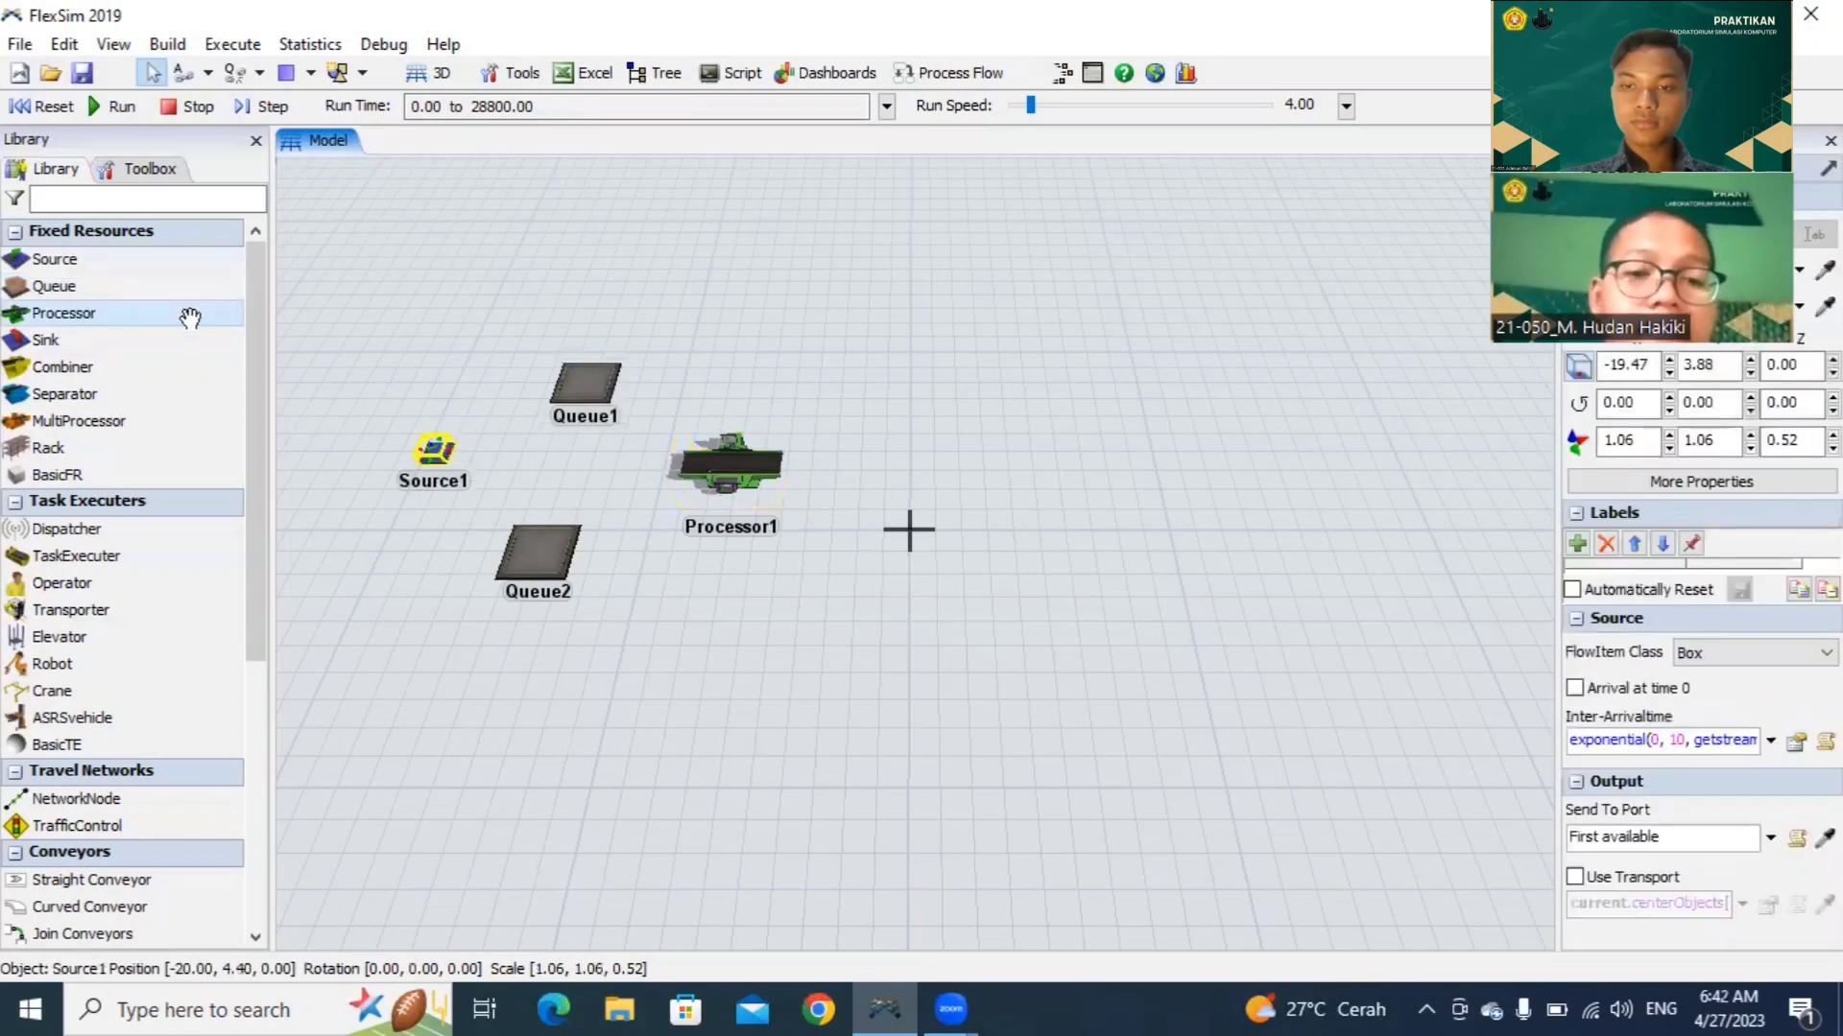
left_click_drag(187, 305, 957, 472)
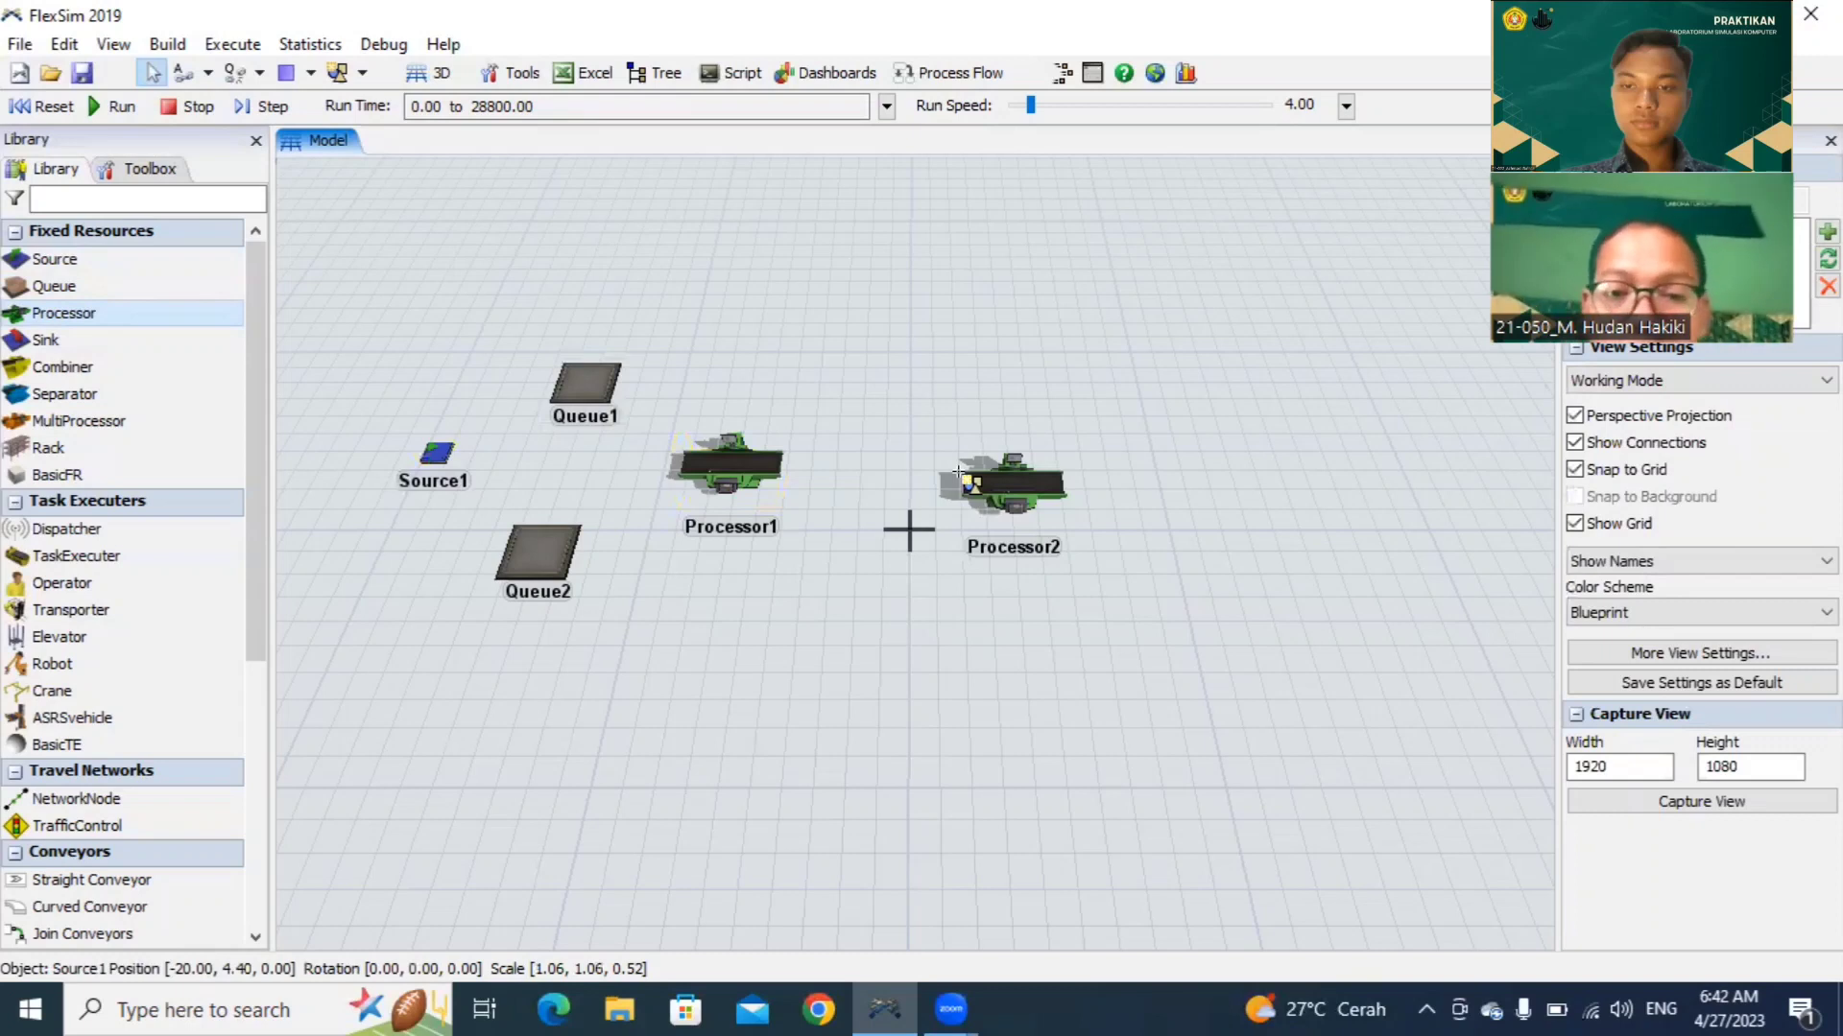
left_click(968, 477)
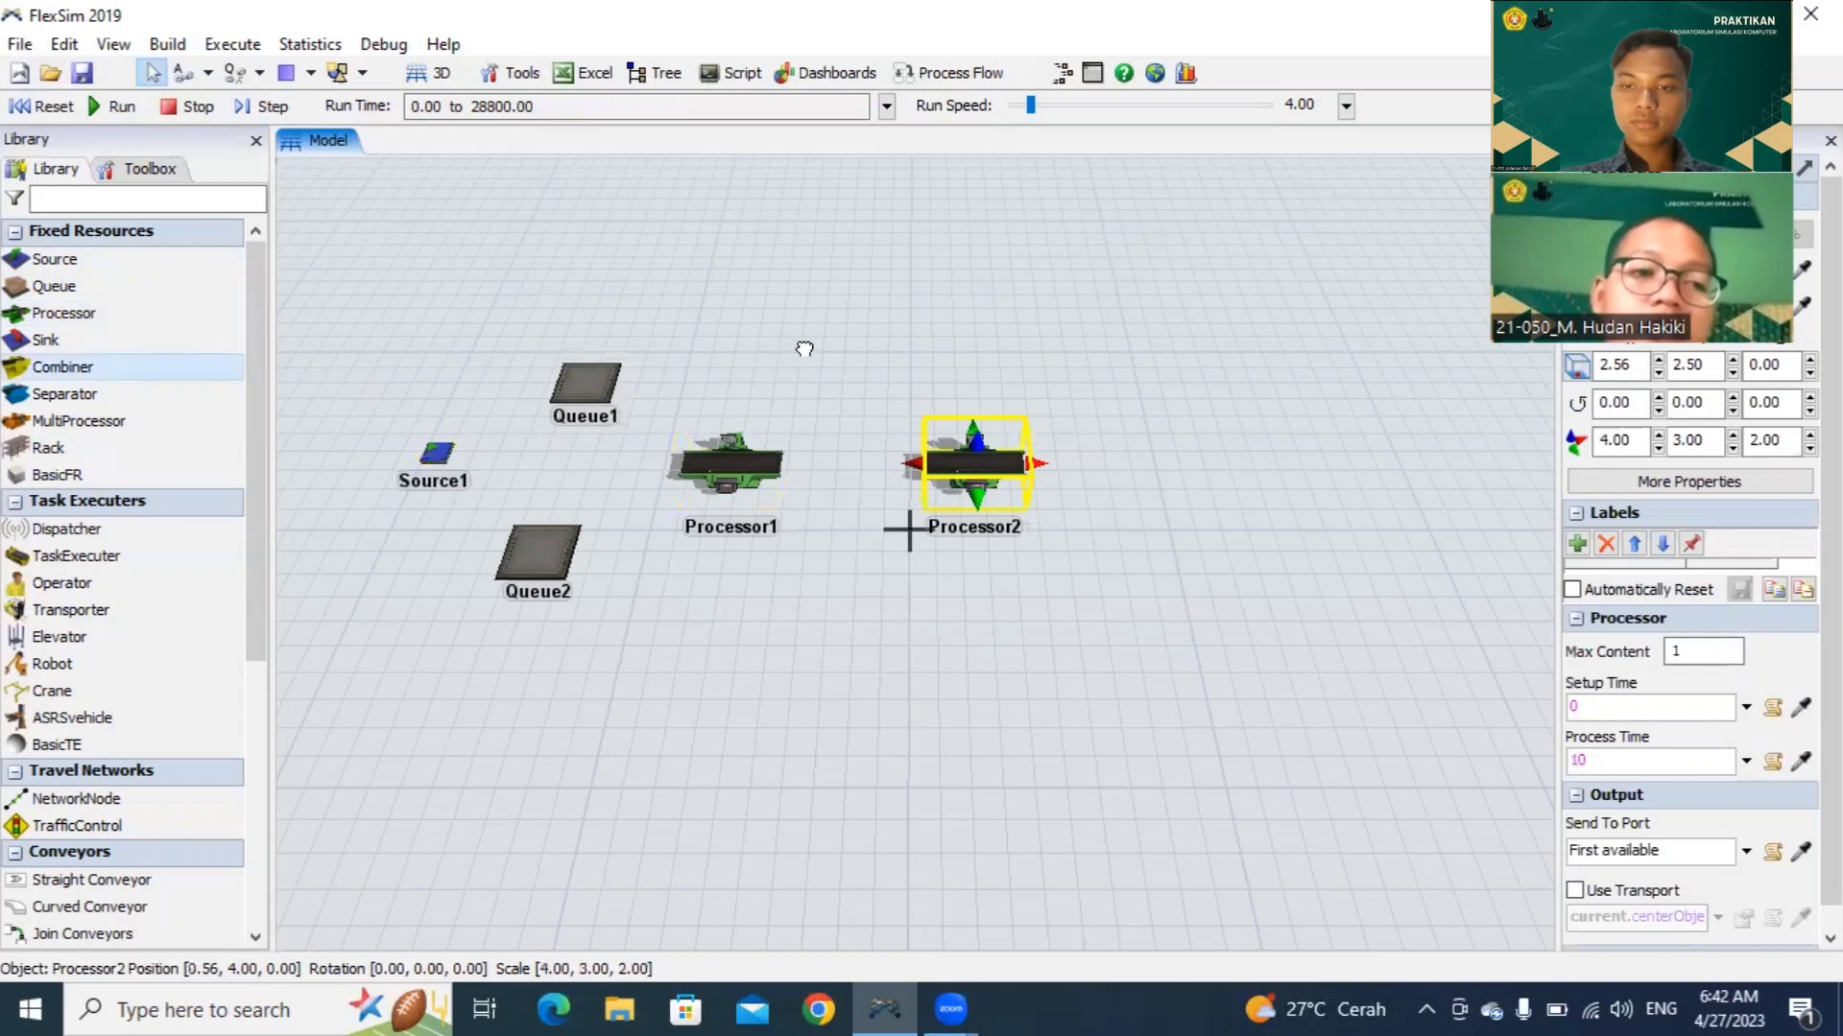
Step: Add two Combiners beyond the second Processor, one at about (16.34, 2.49) and the other below it at about (15.51, -6.09)
left_click_drag(1026, 393, 1018, 392)
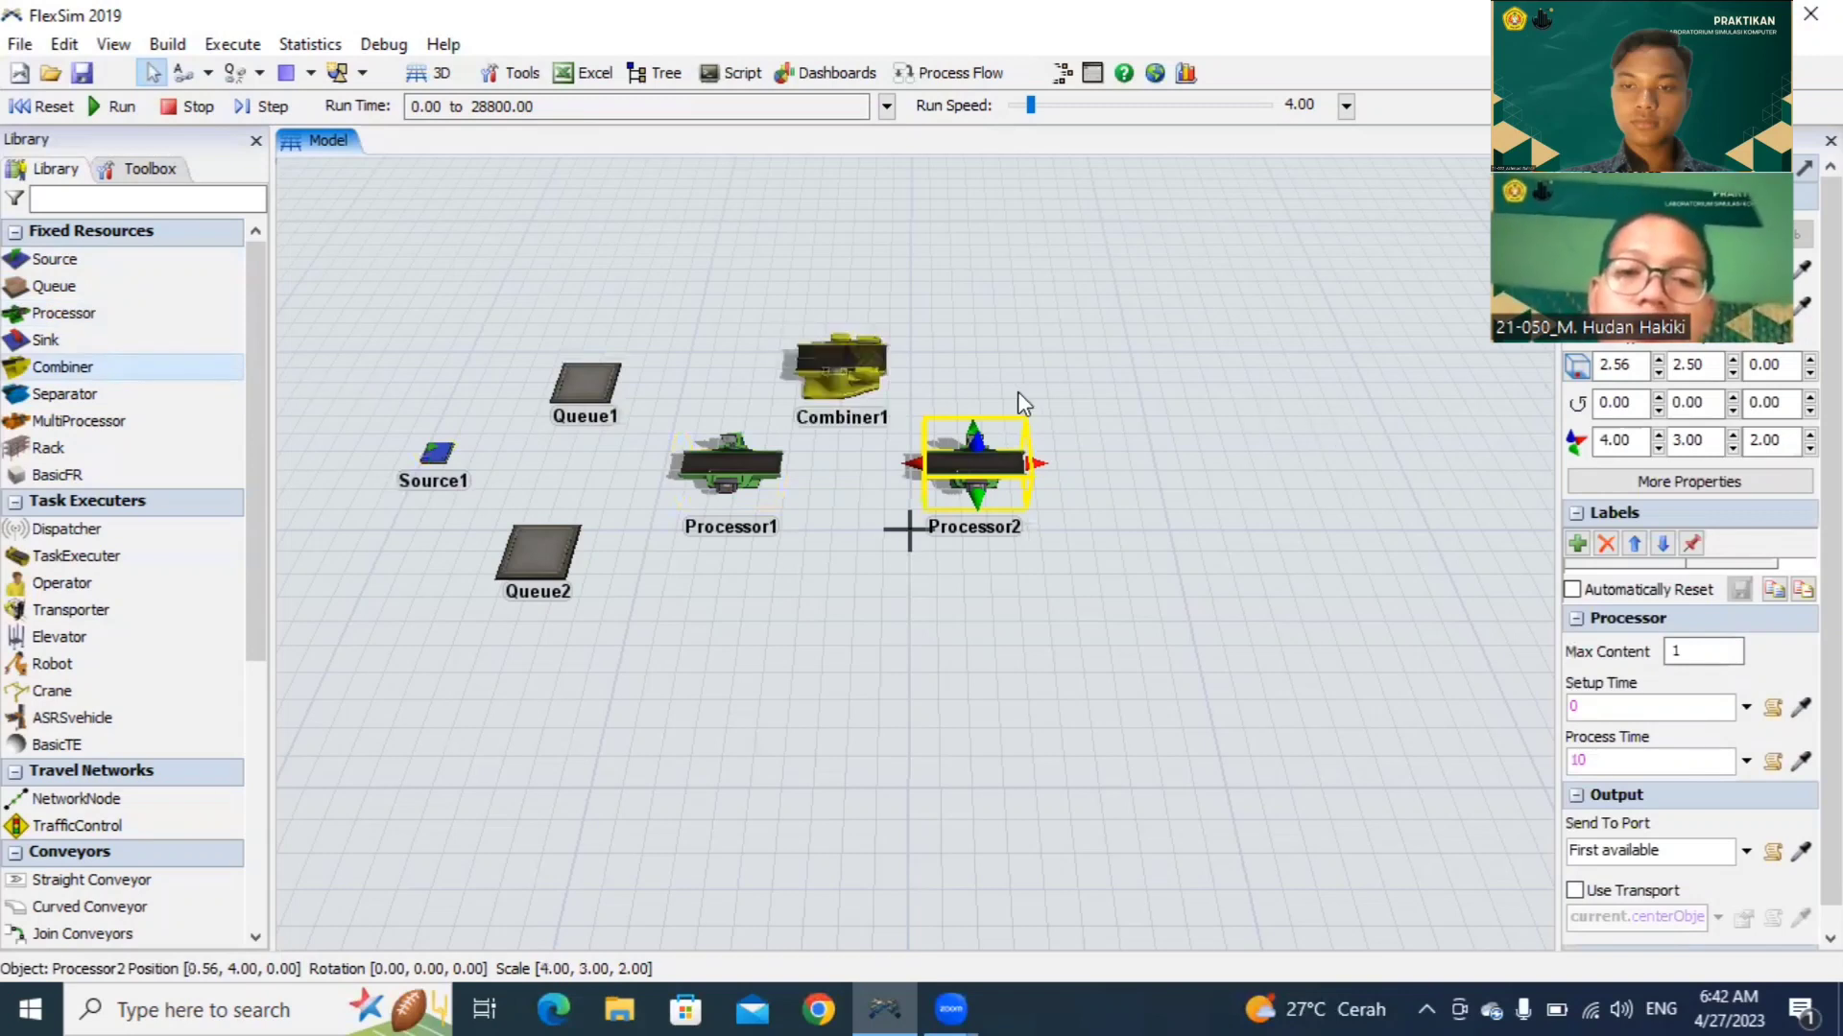
left_click_drag(857, 392, 1350, 494)
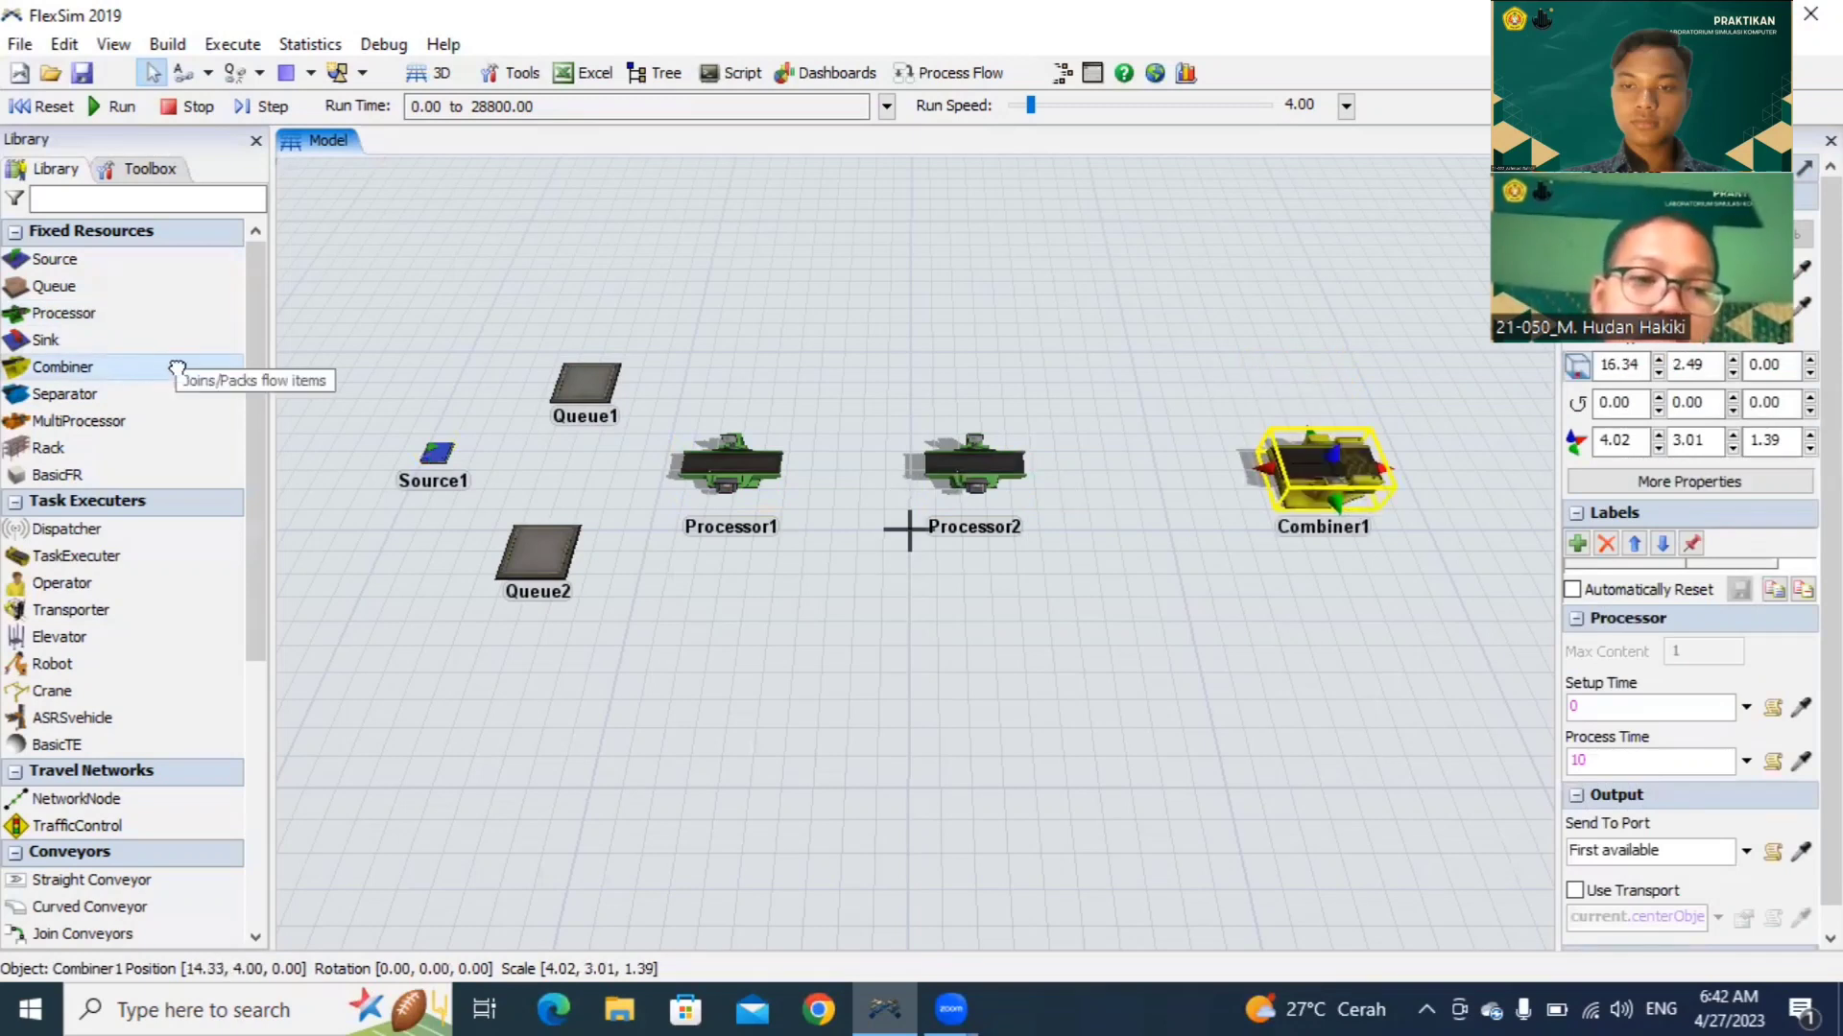
left_click_drag(174, 368, 1328, 649)
left_click(1354, 655)
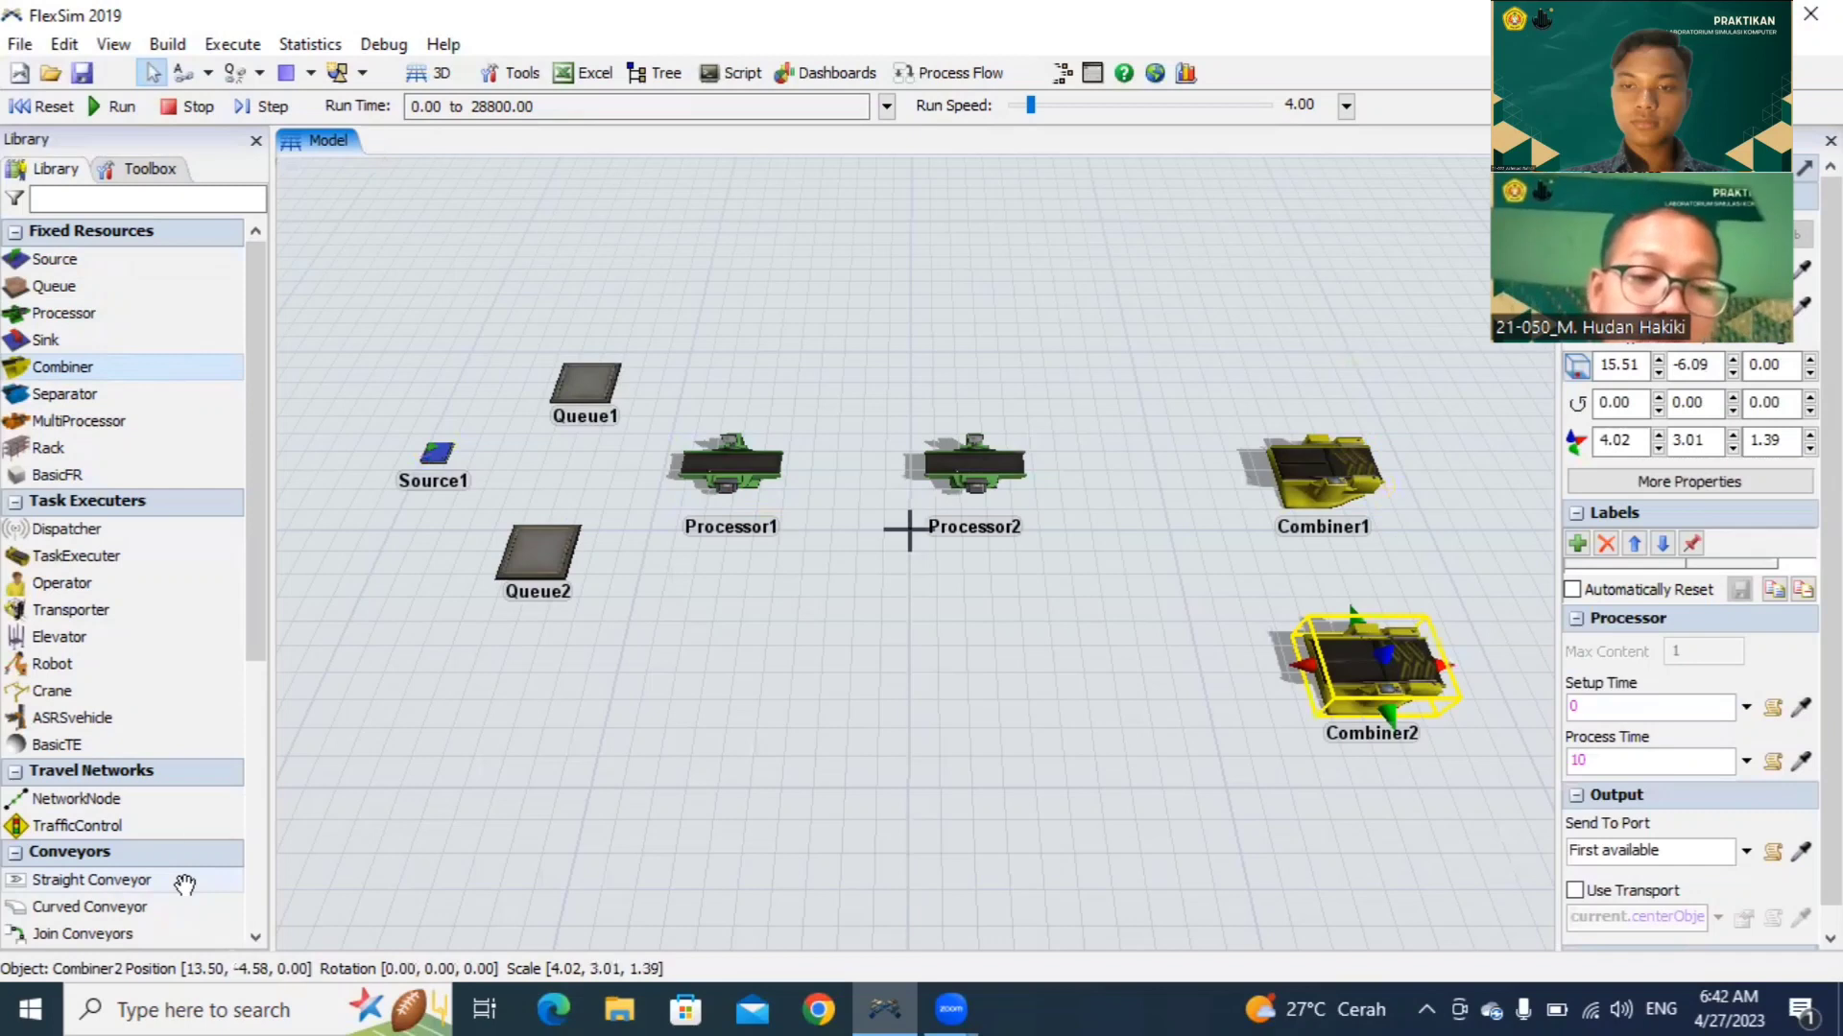
left_click_drag(185, 883, 1152, 487)
left_click(1070, 485)
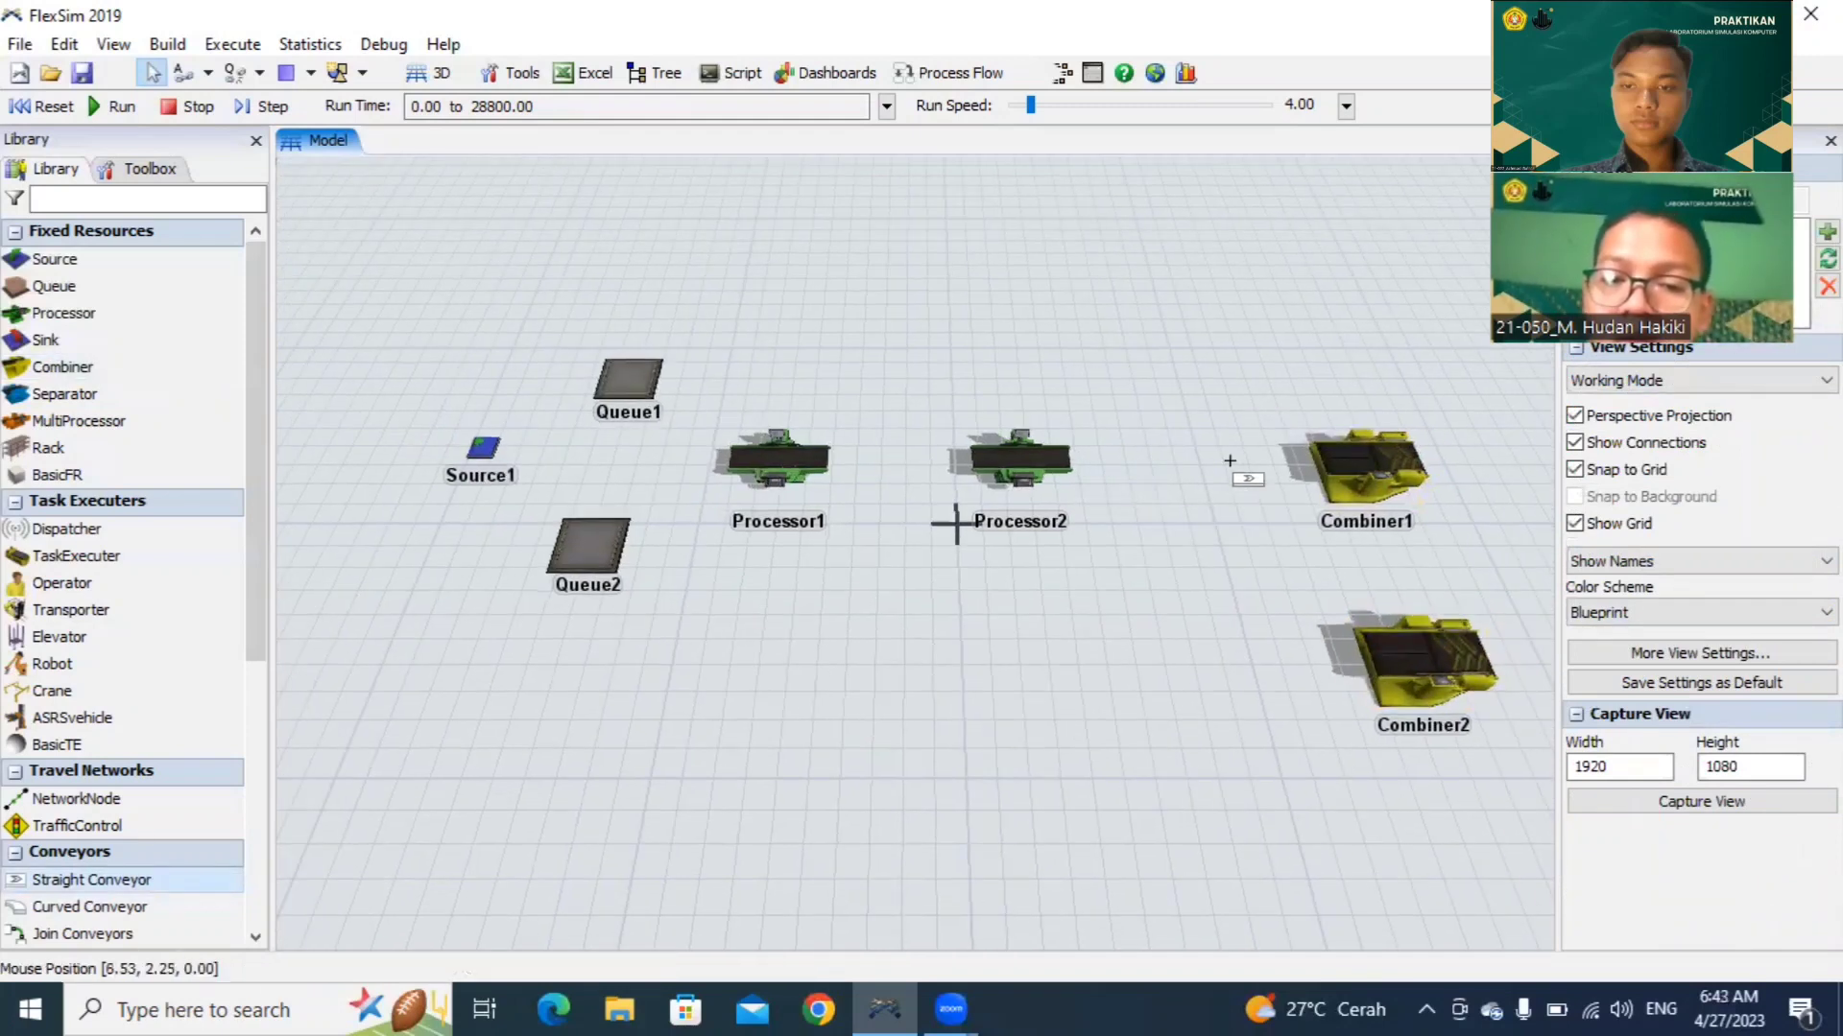
left_click_drag(1160, 483, 1148, 484)
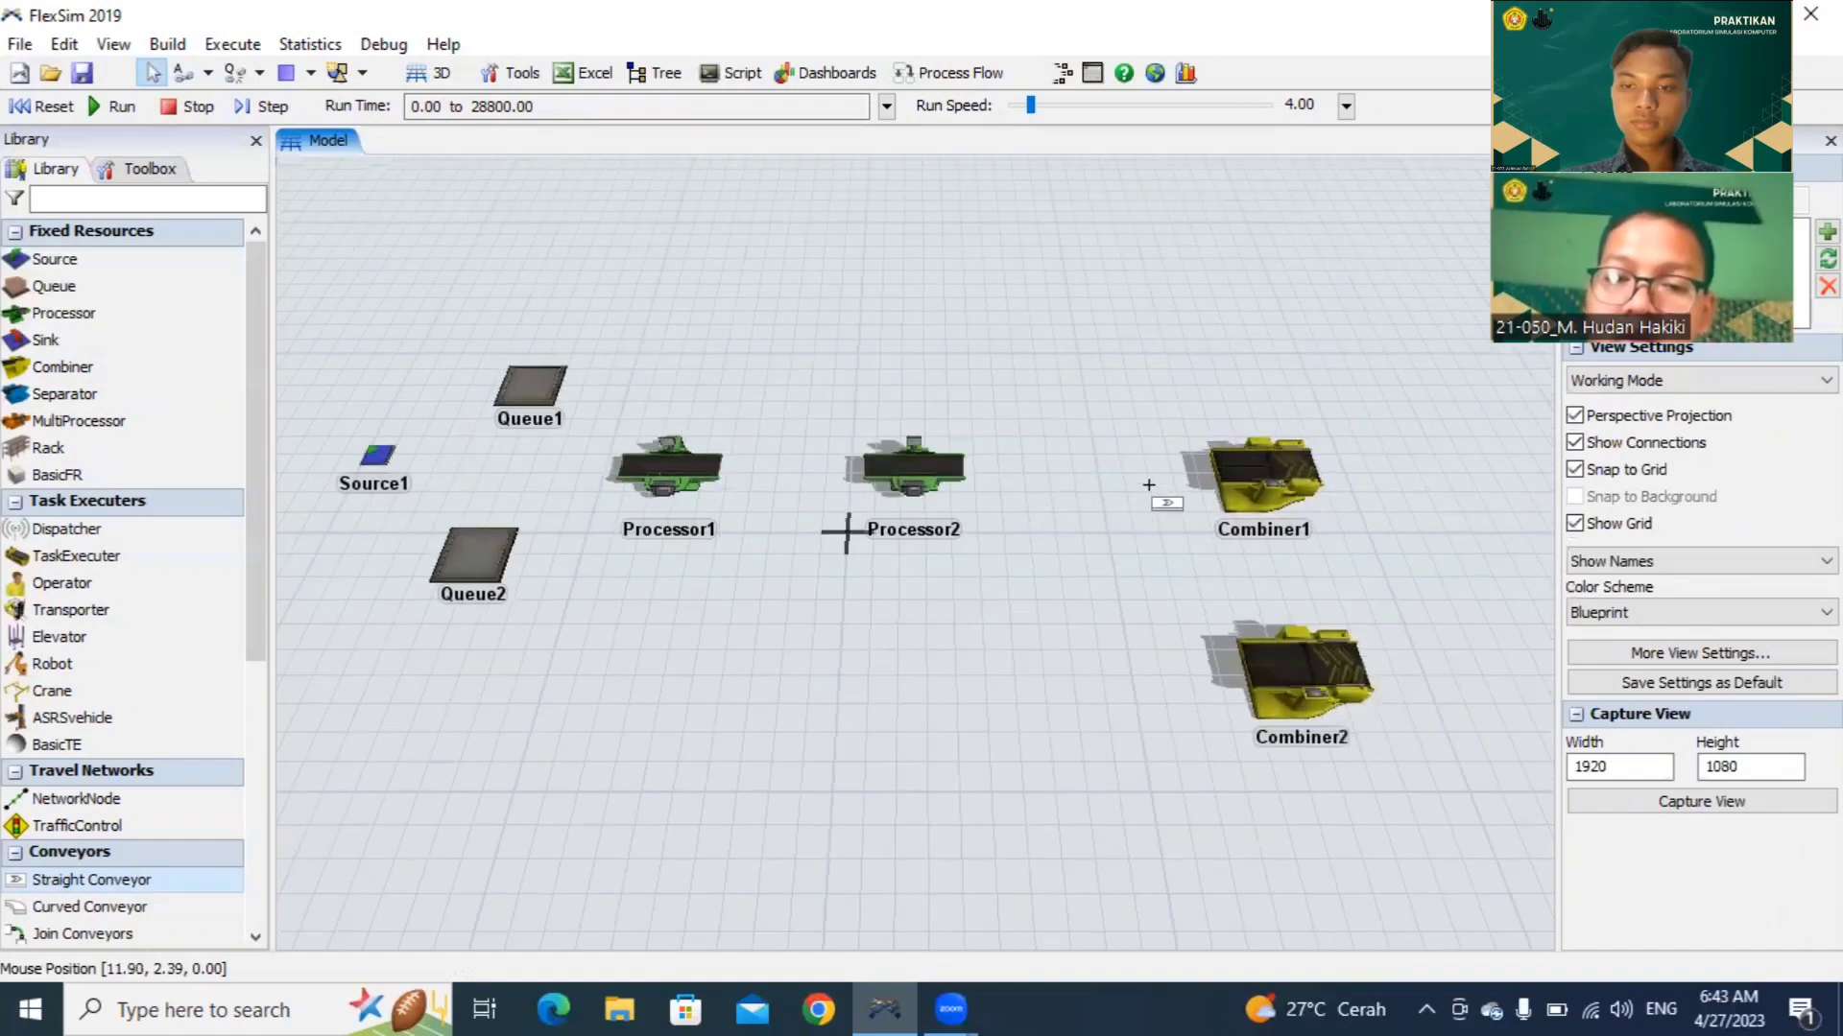
key("Escape")
double_click(1152, 494)
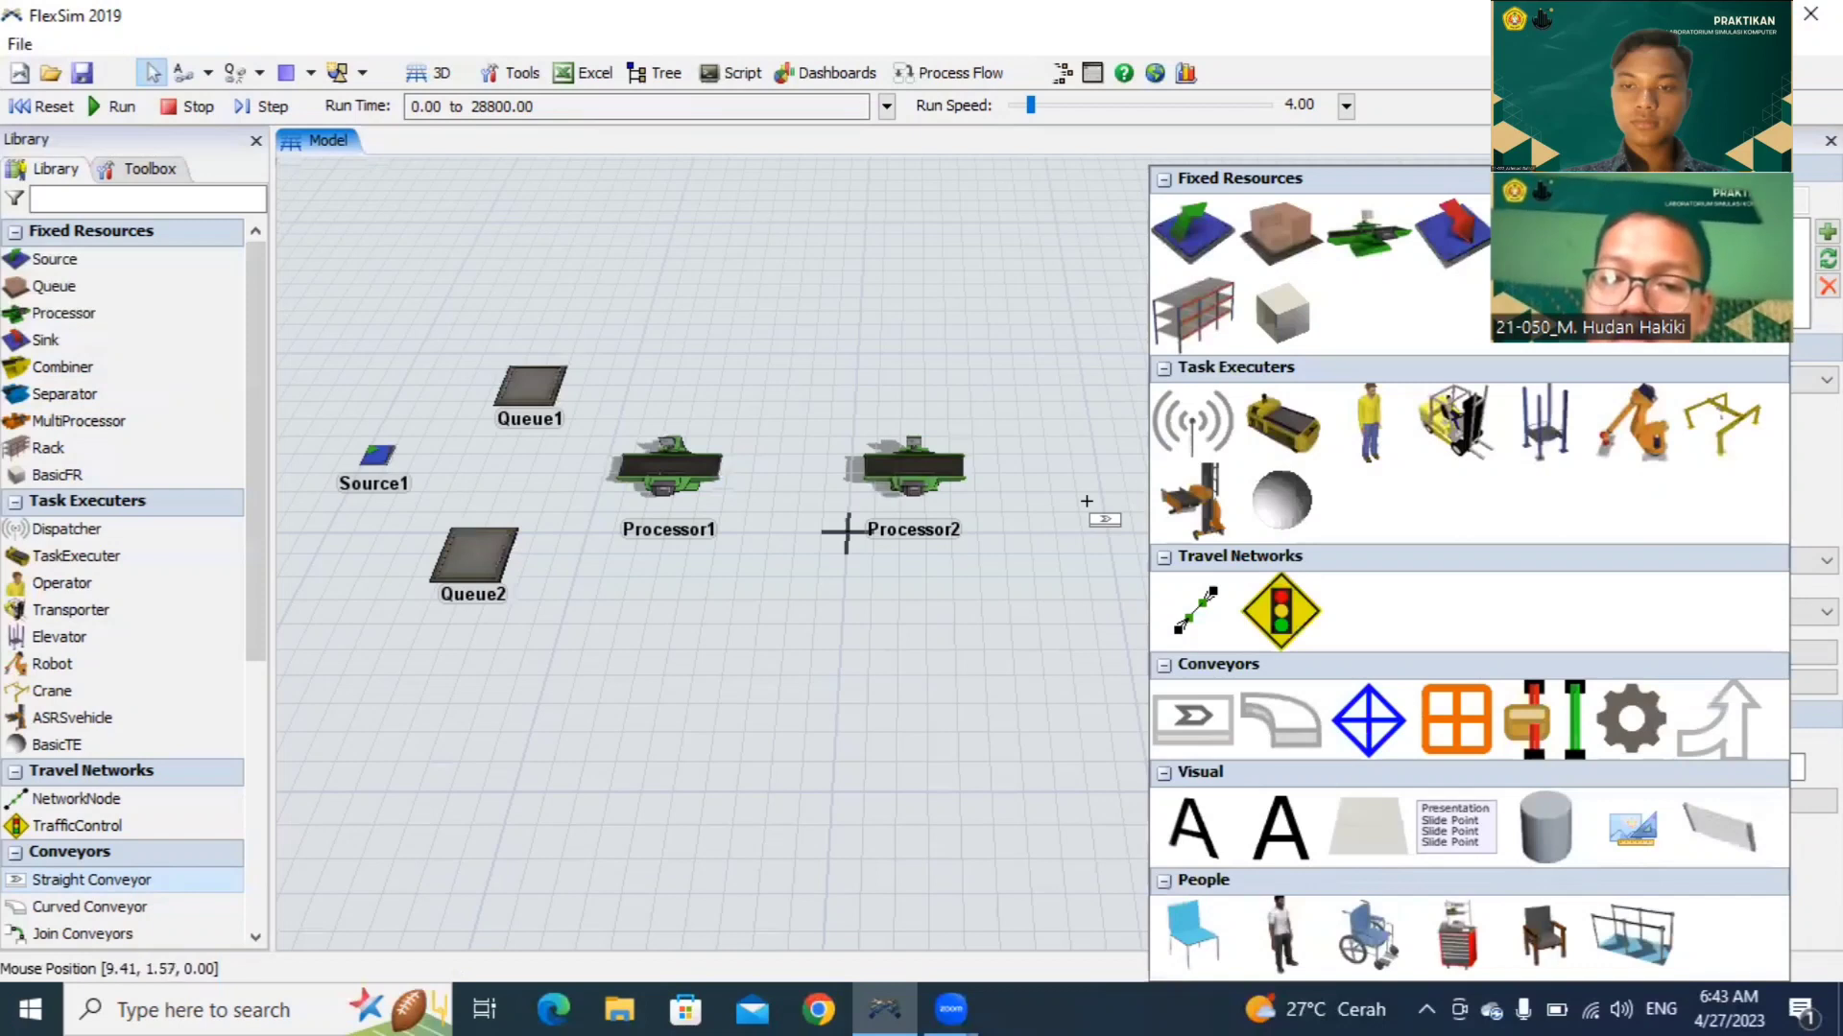
key("Escape")
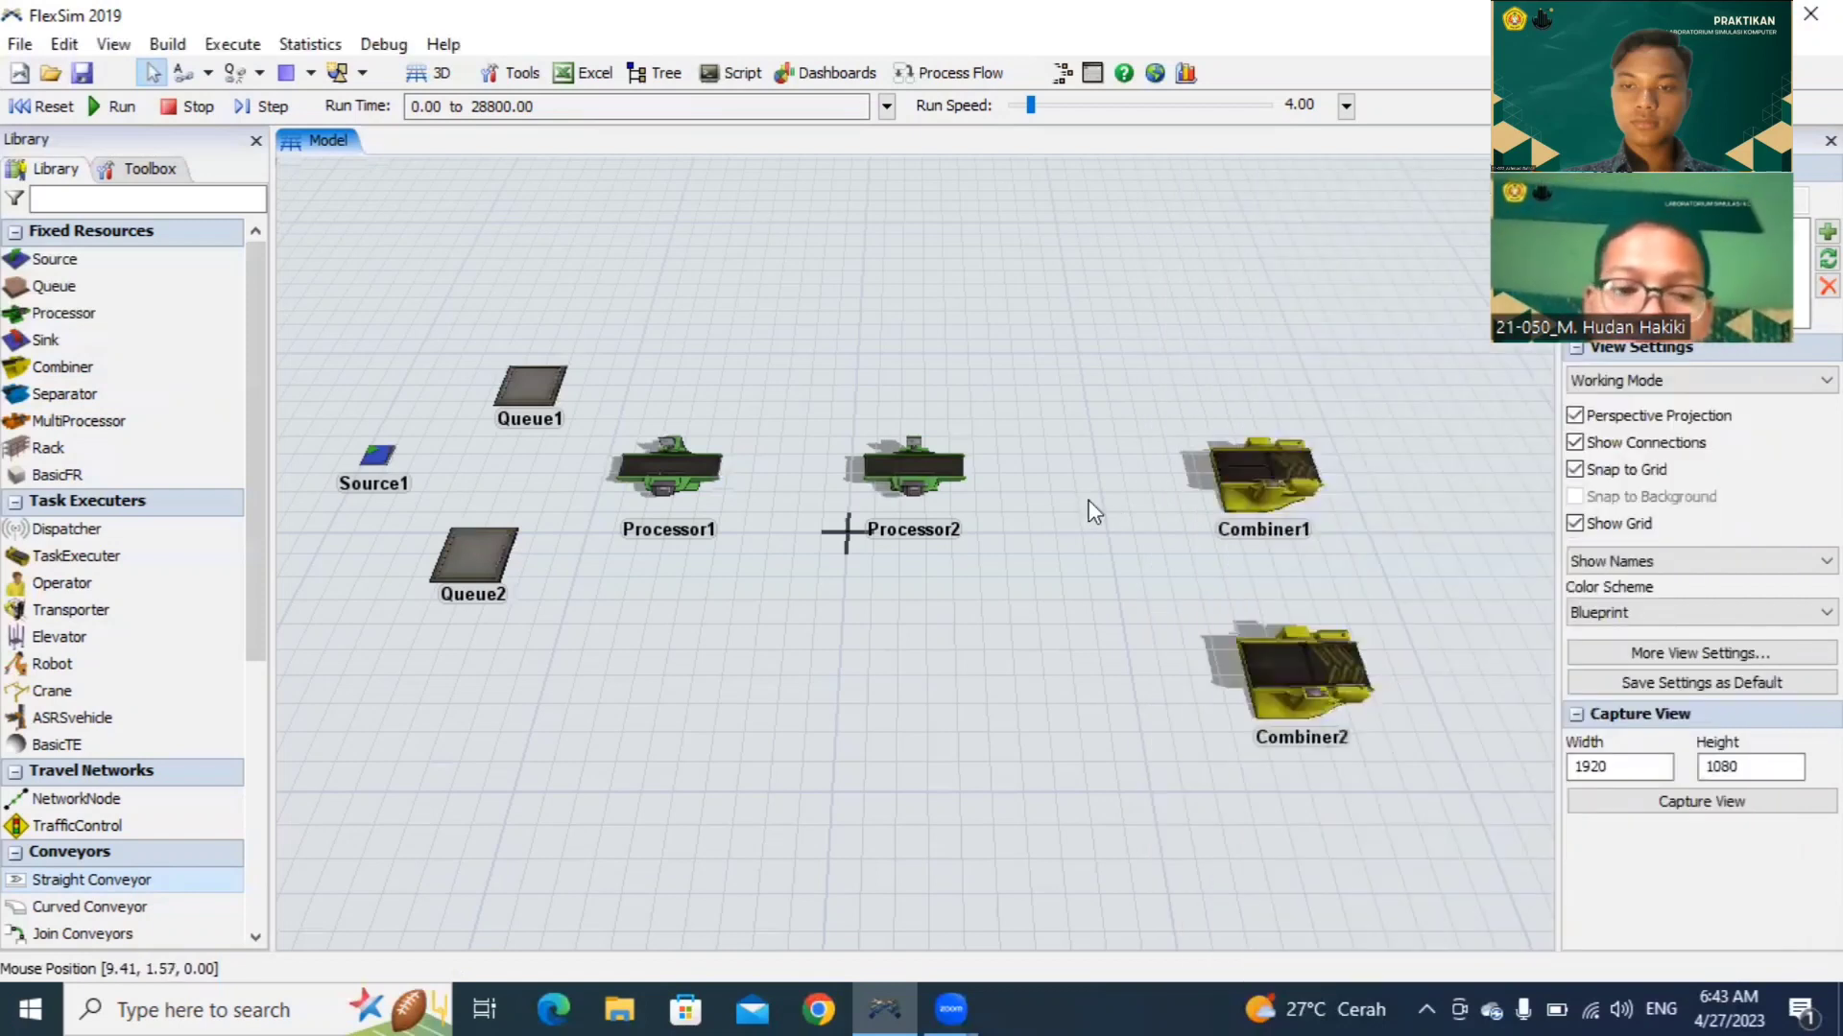
Step: Draw a straight conveyor about 8.2 m long between the second Processor and the upper Combiner
double_click(1086, 501)
left_click_drag(984, 501, 413, 772)
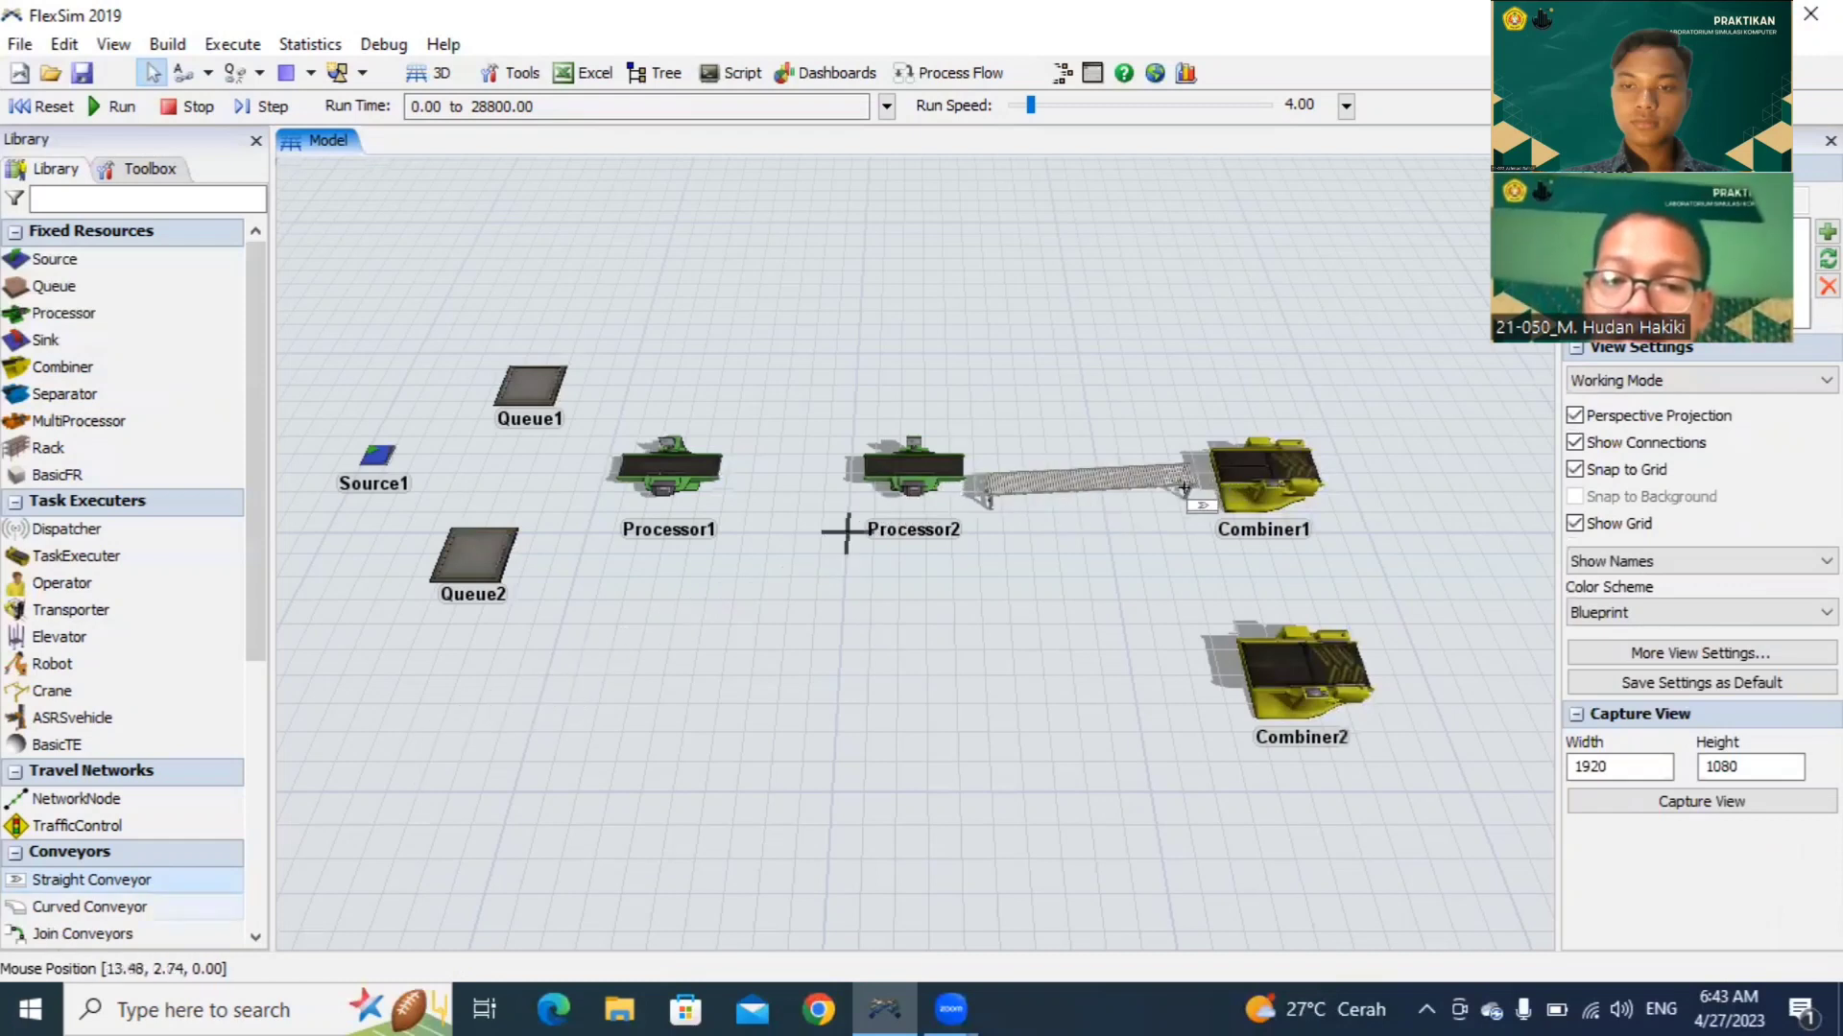
left_click(1186, 486)
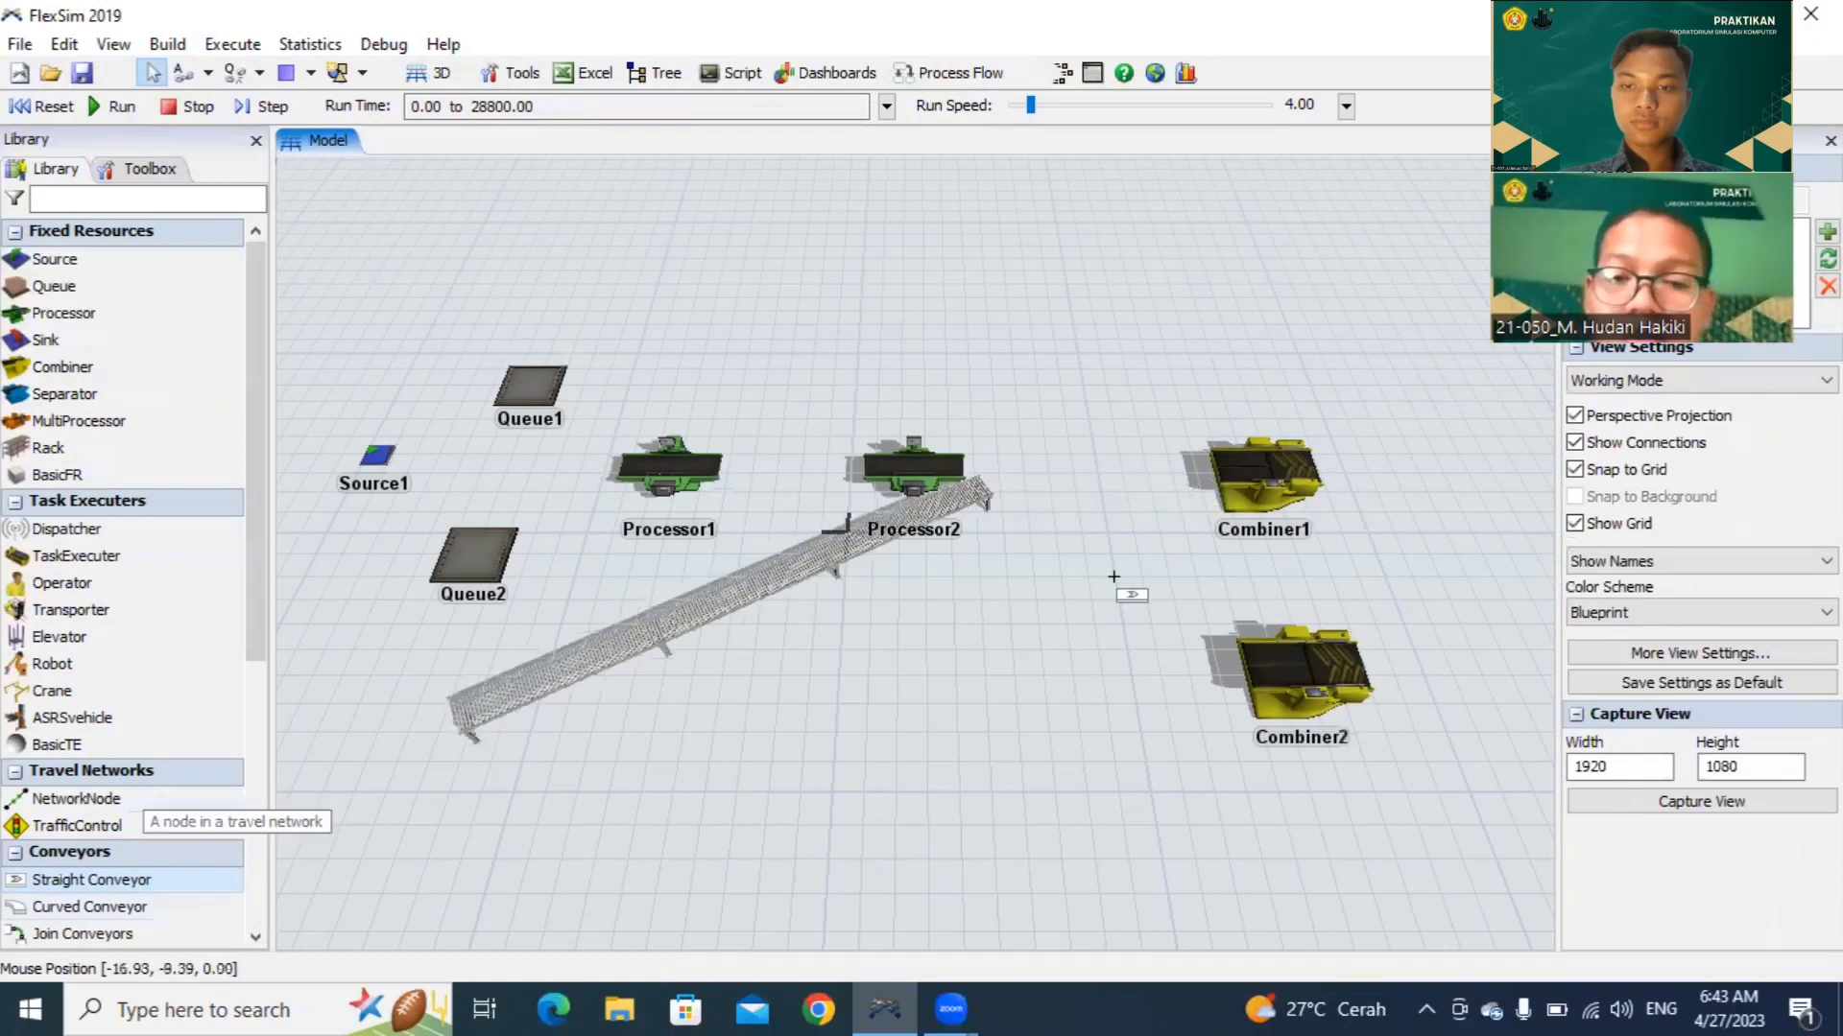
left_click(1190, 496)
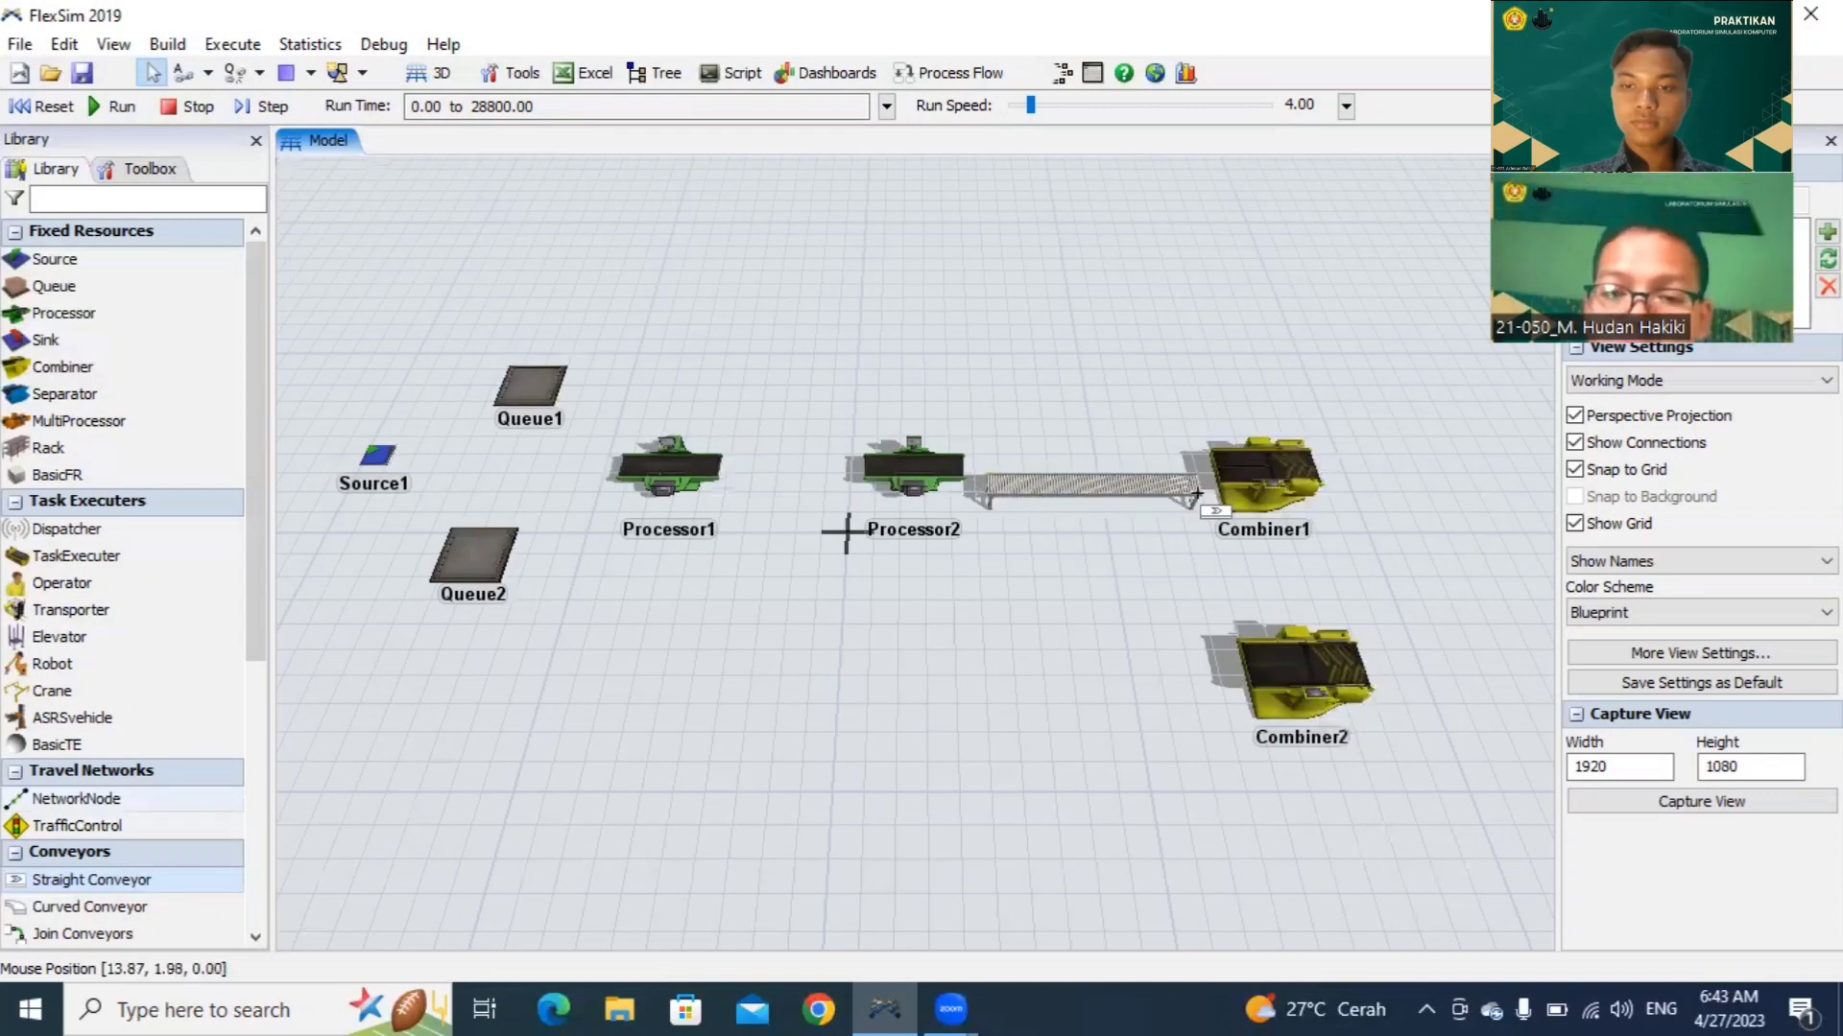
left_click(1196, 495)
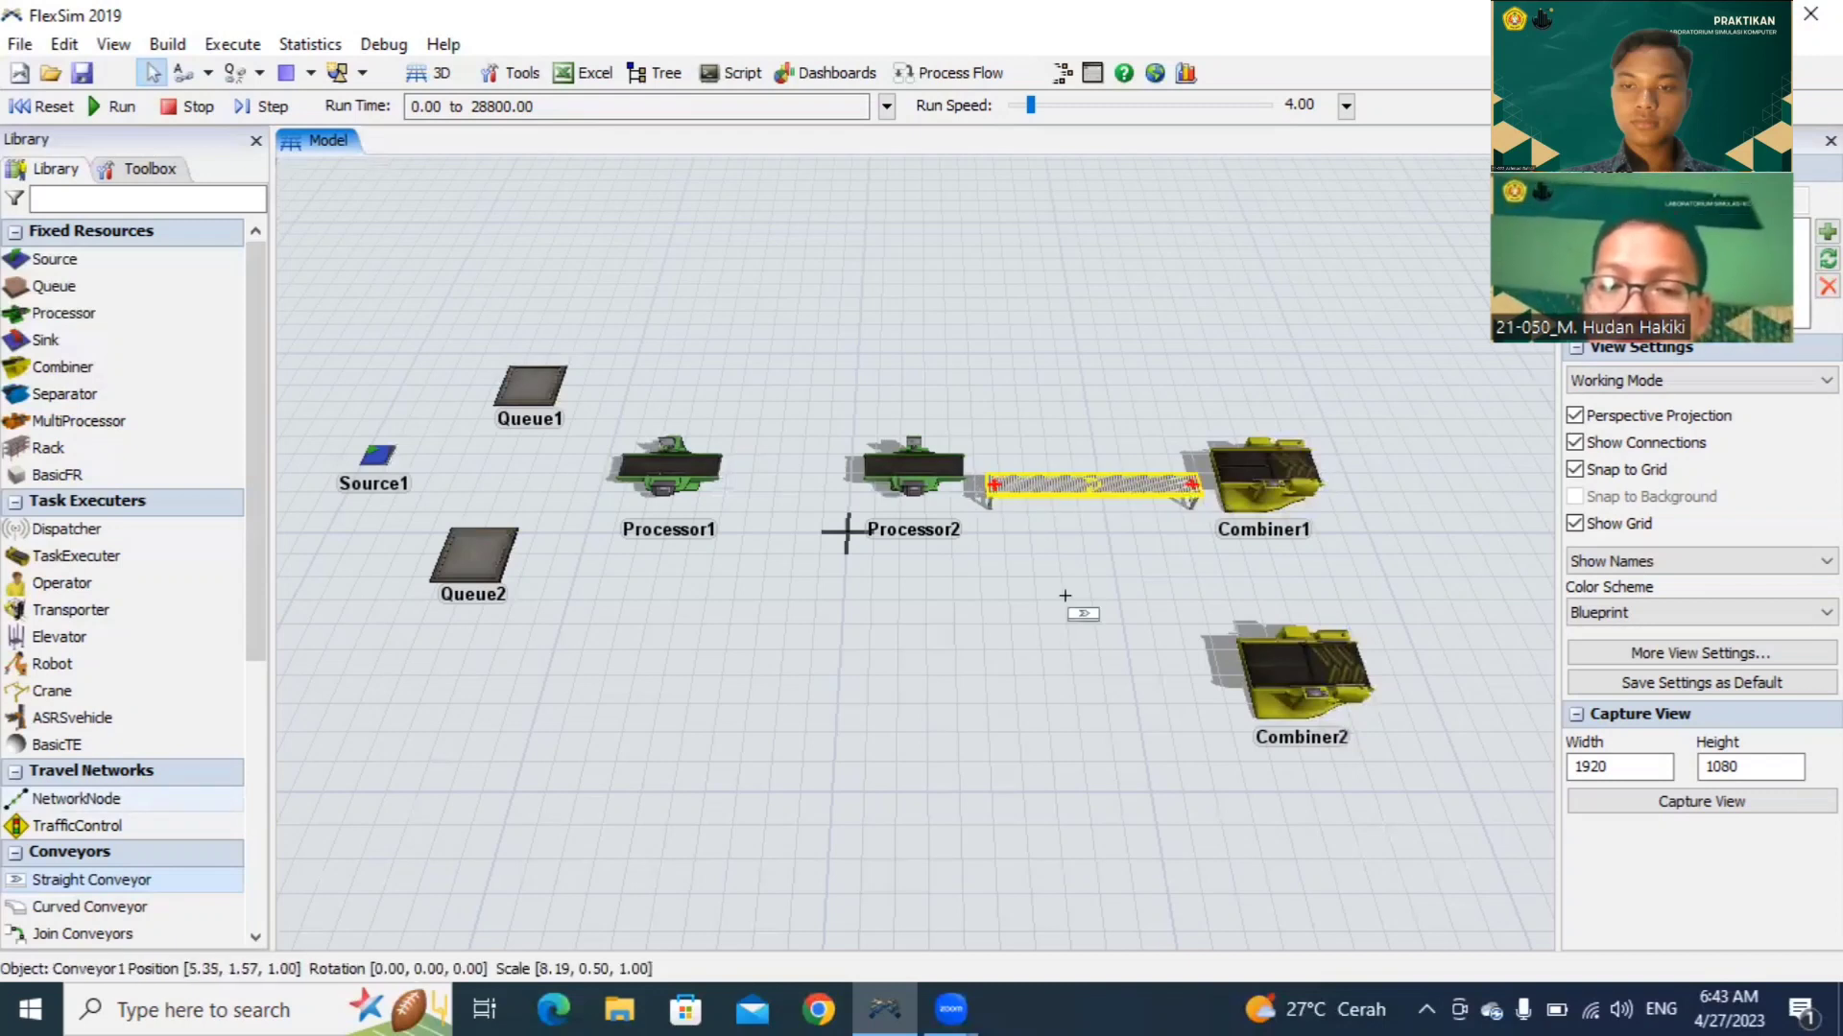
left_click(1064, 596)
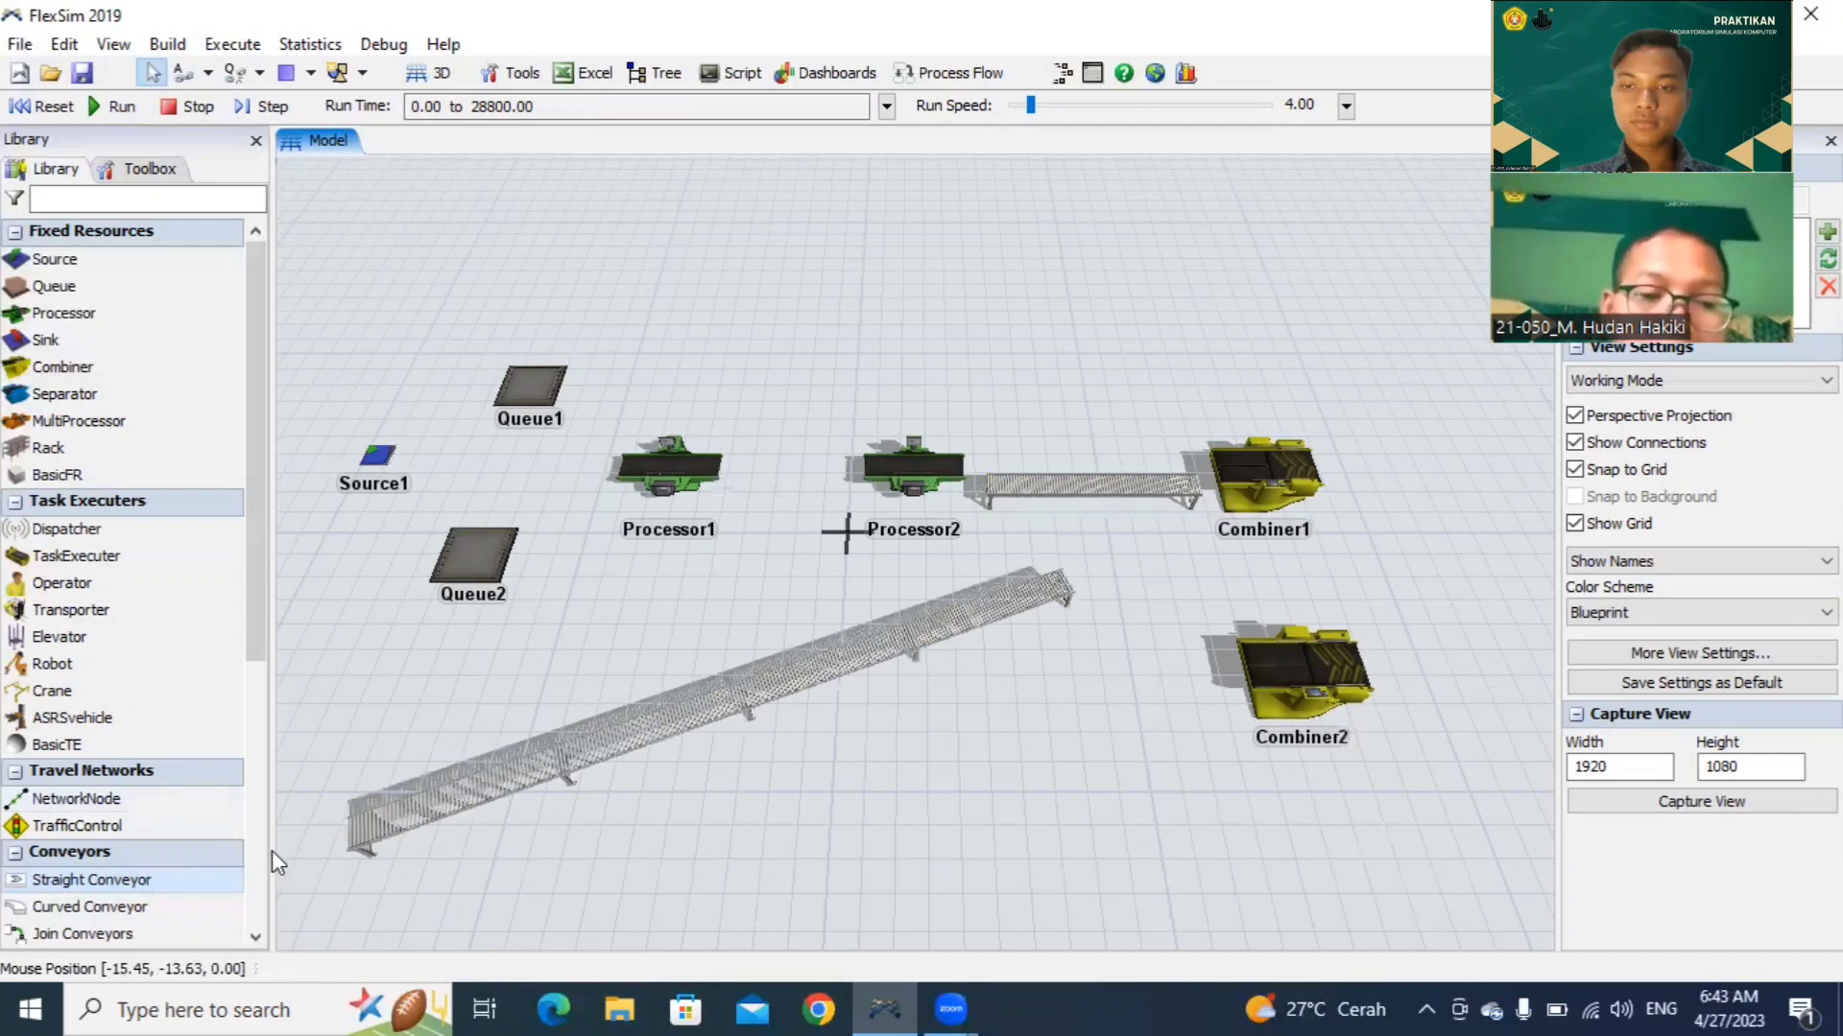
key("Escape")
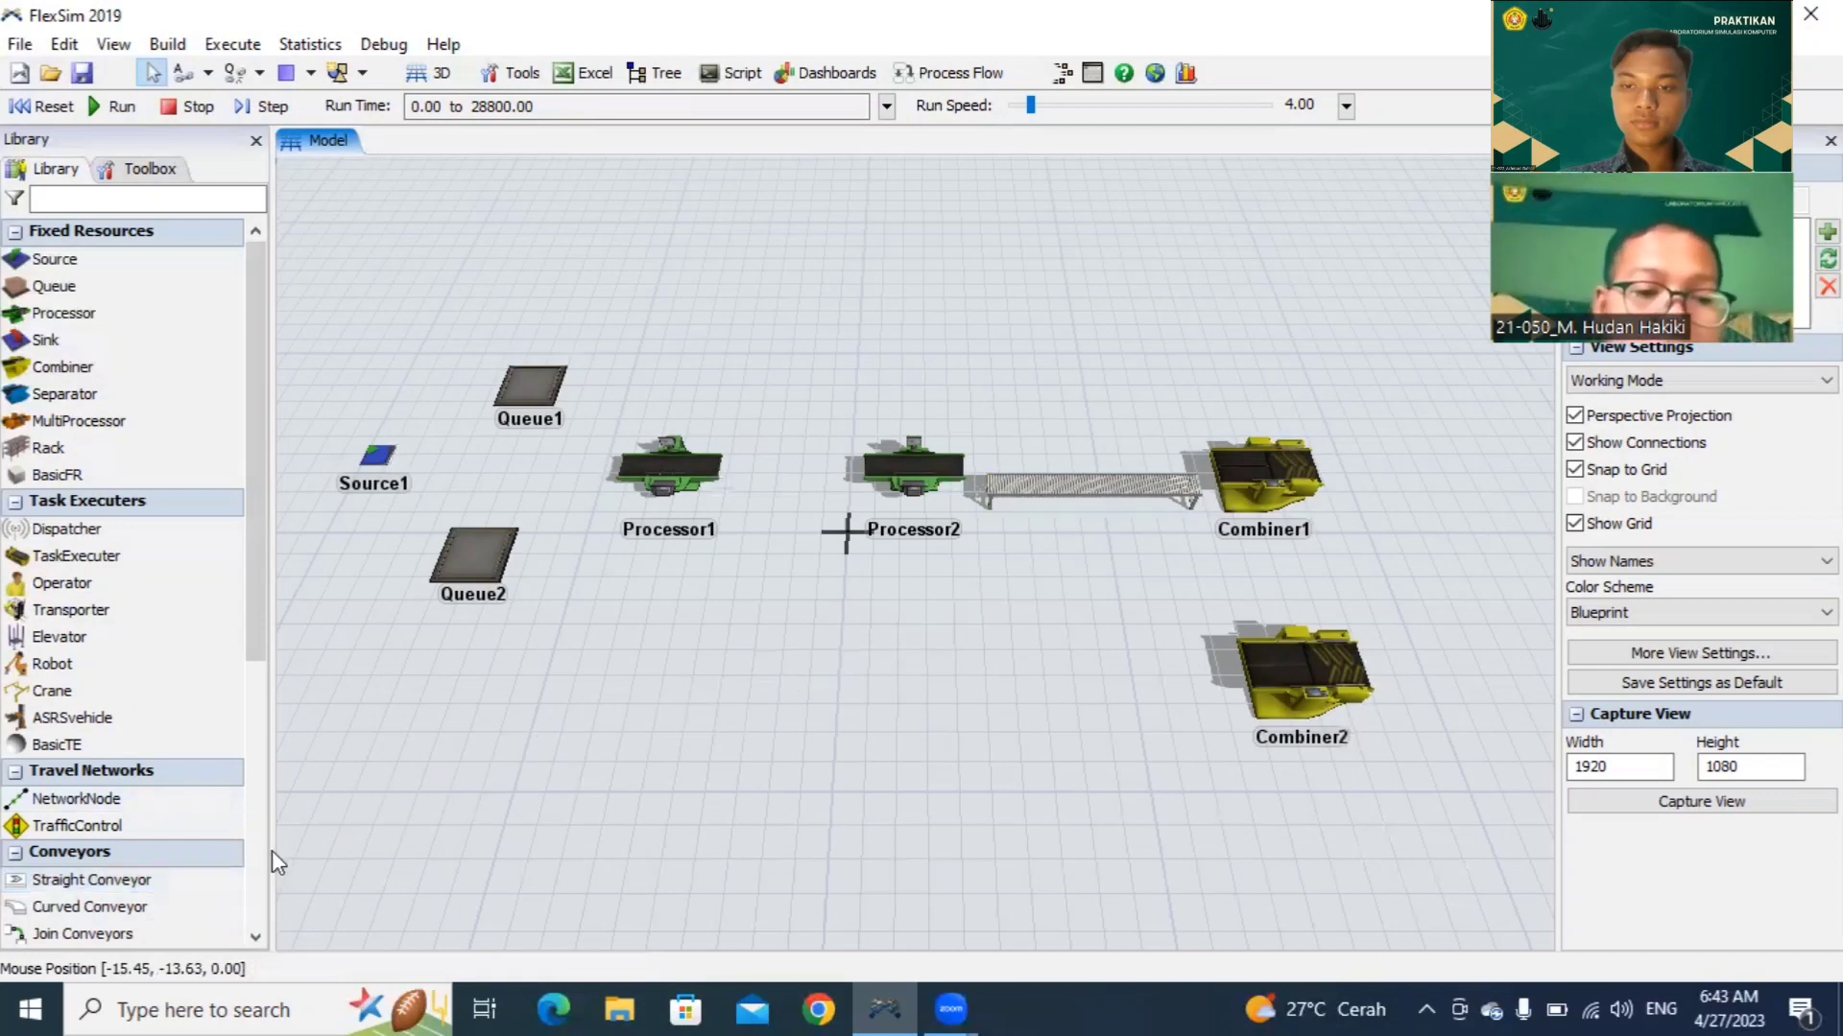
Step: Draw a curved conveyor from the middle of the straight conveyor to the lower Combiner, with a radius of about 11.7 and a 45° sweep
left_click(141, 908)
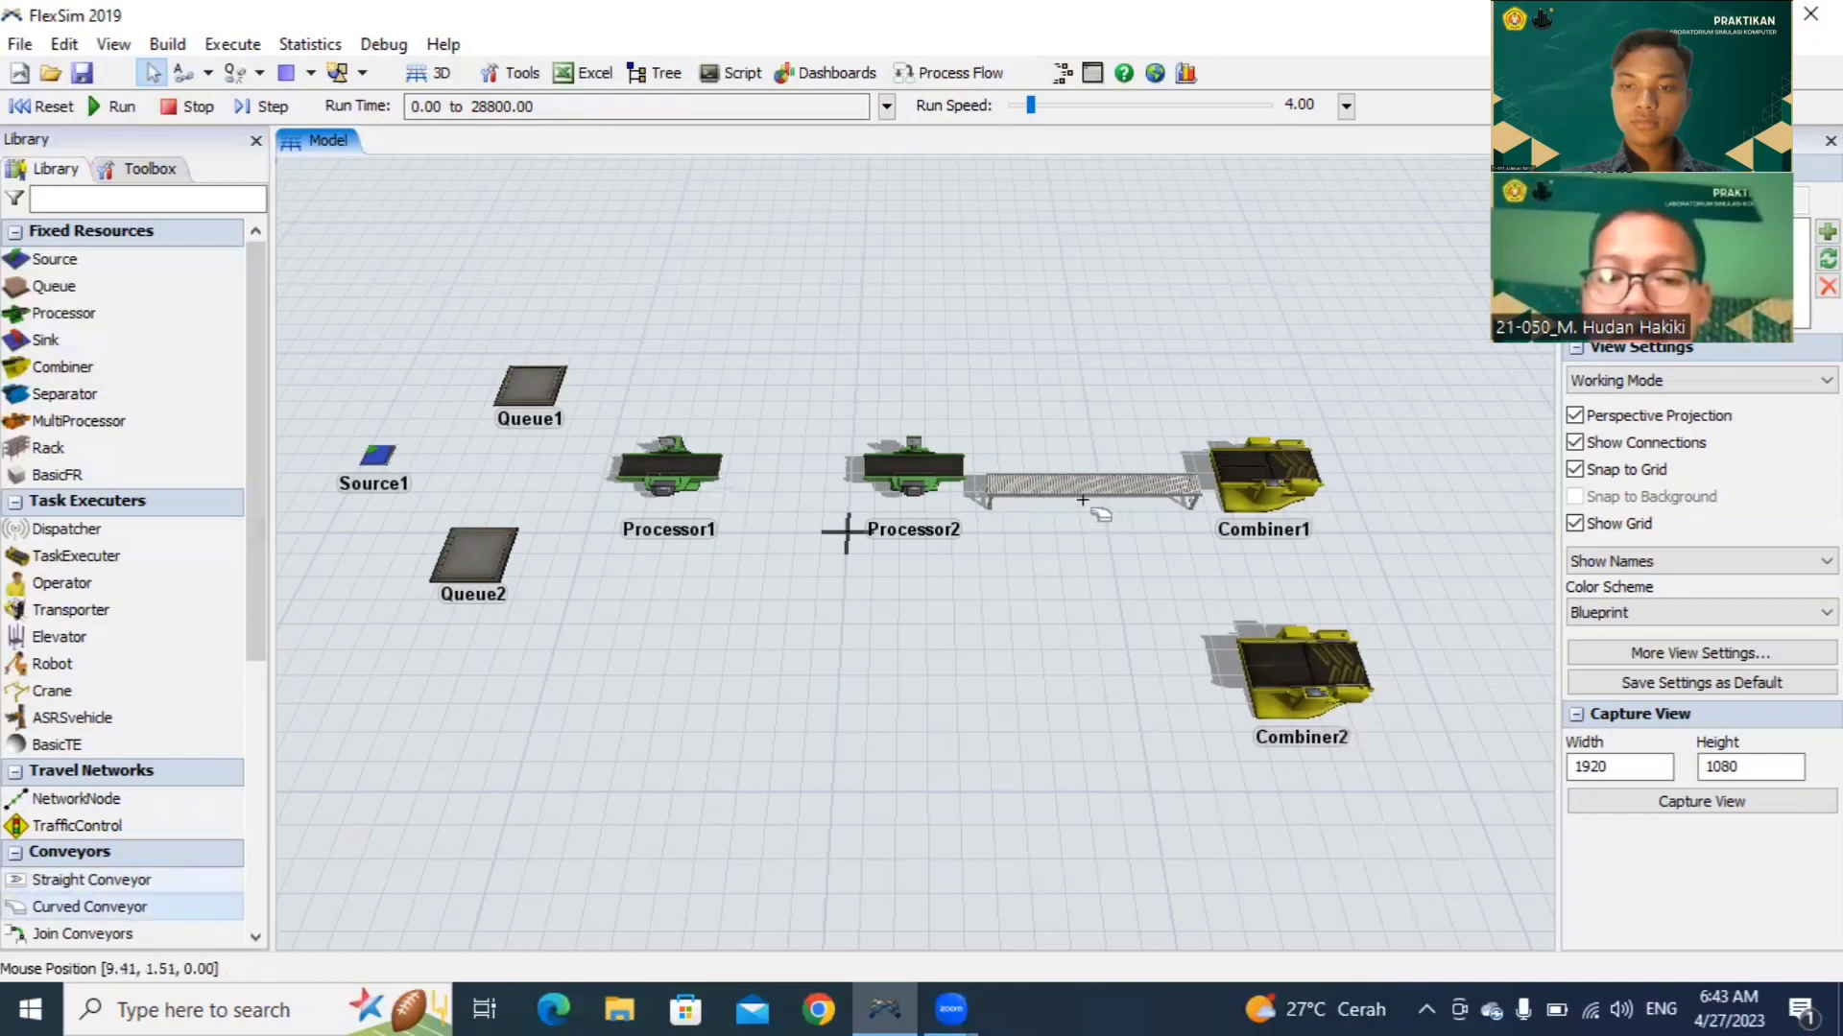
left_click_drag(1082, 500, 1215, 695)
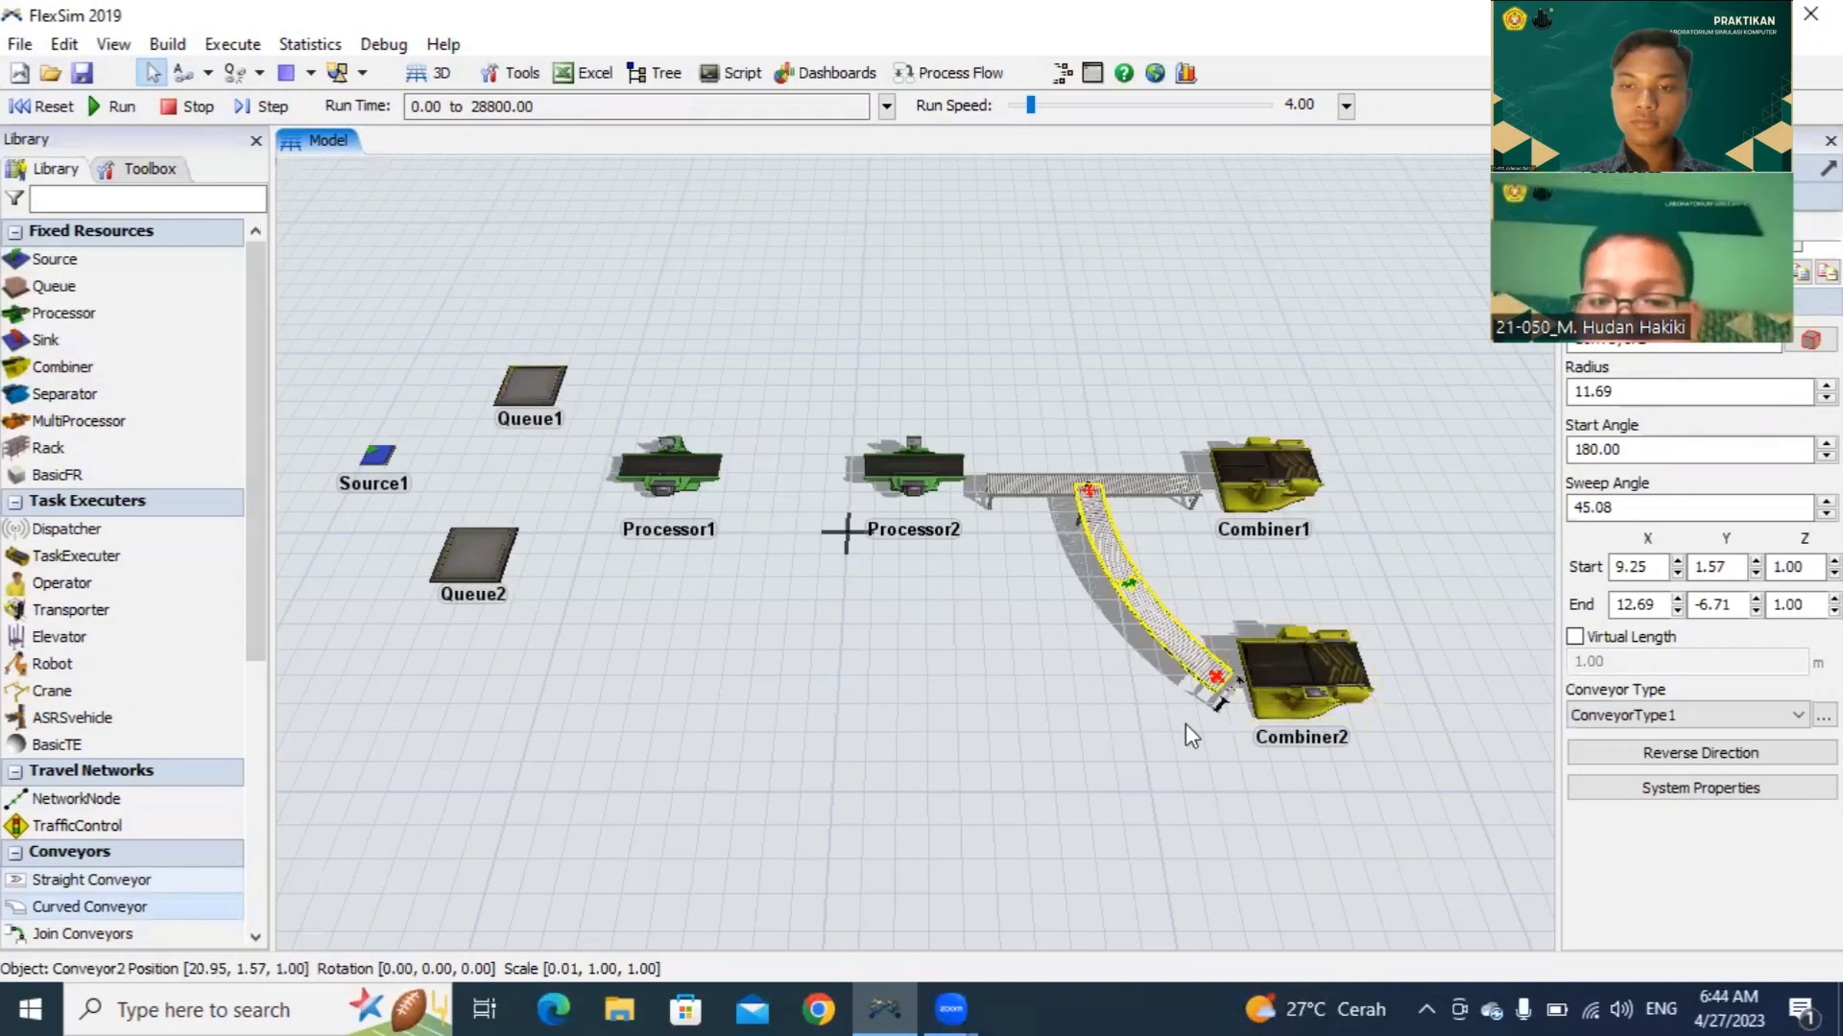
left_click(1258, 740)
Step: Move both Combiners farther away from the conveyors, placing the upper one at about (18.01, 2.49)
scroll(1258, 741, "up", 5)
scroll(1299, 677, "down", 3)
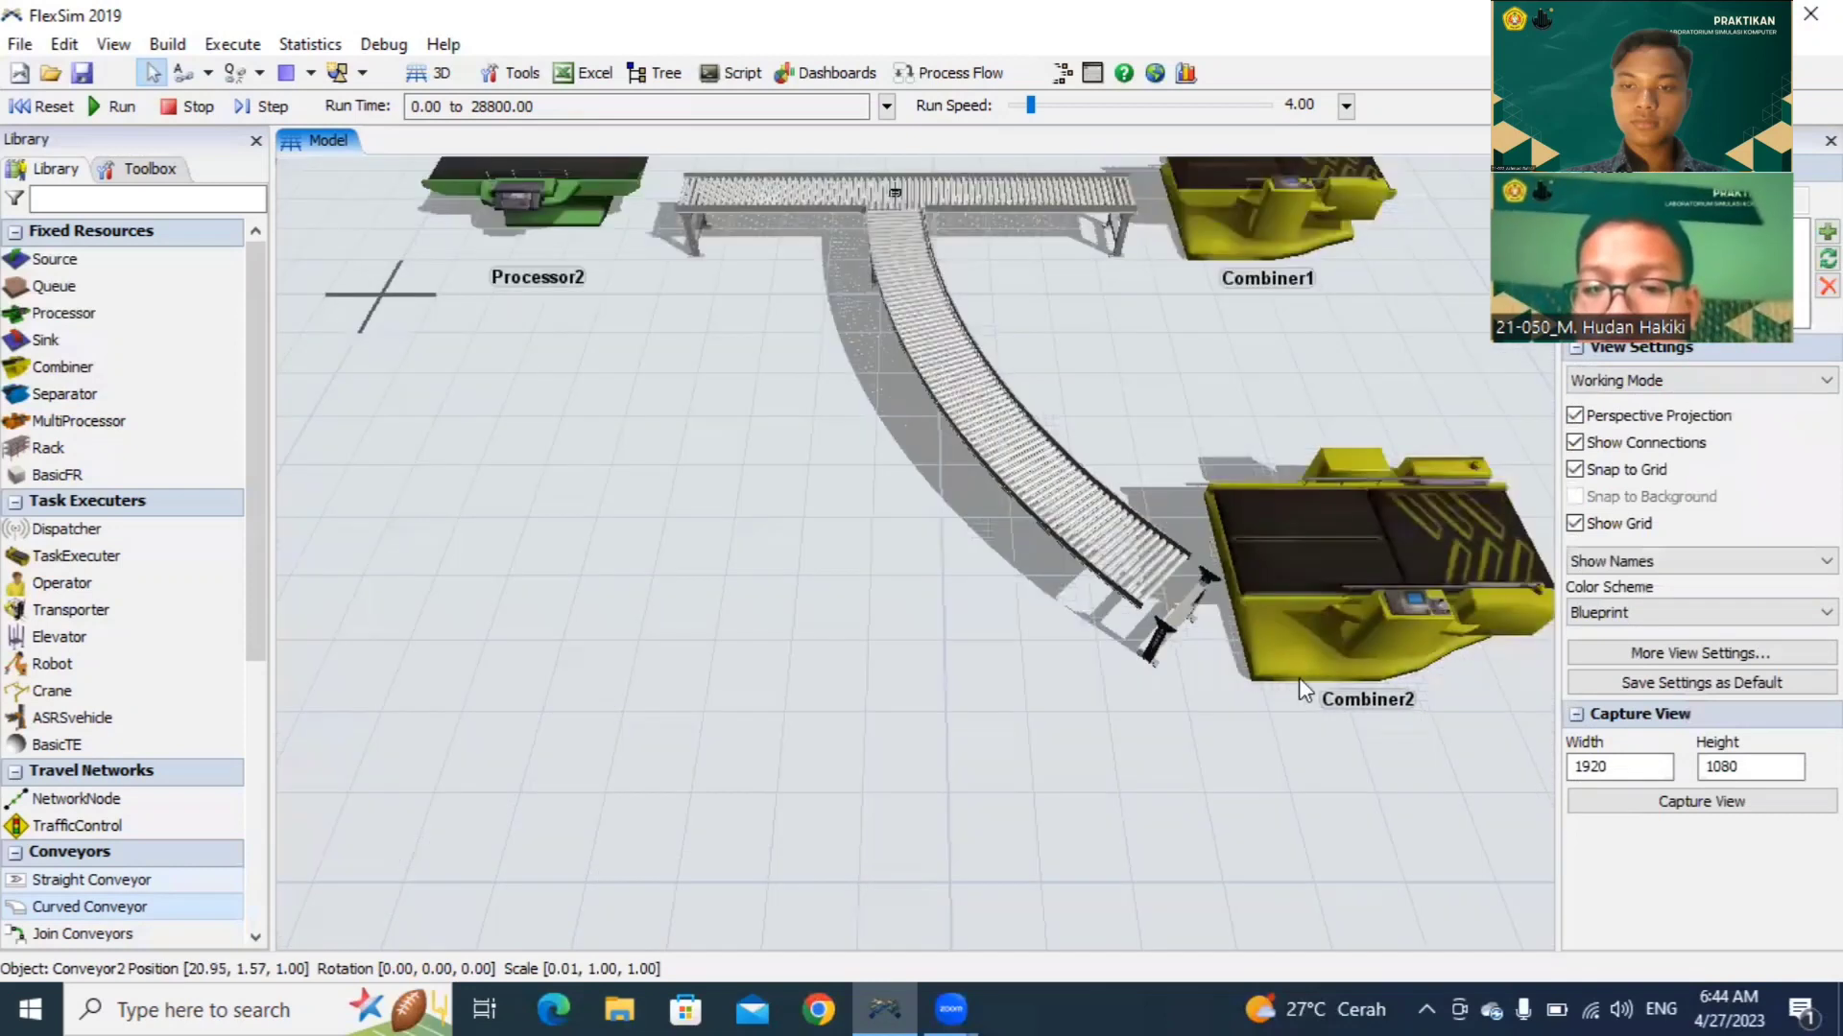
scroll(1301, 670, "down", 2)
left_click(1311, 664)
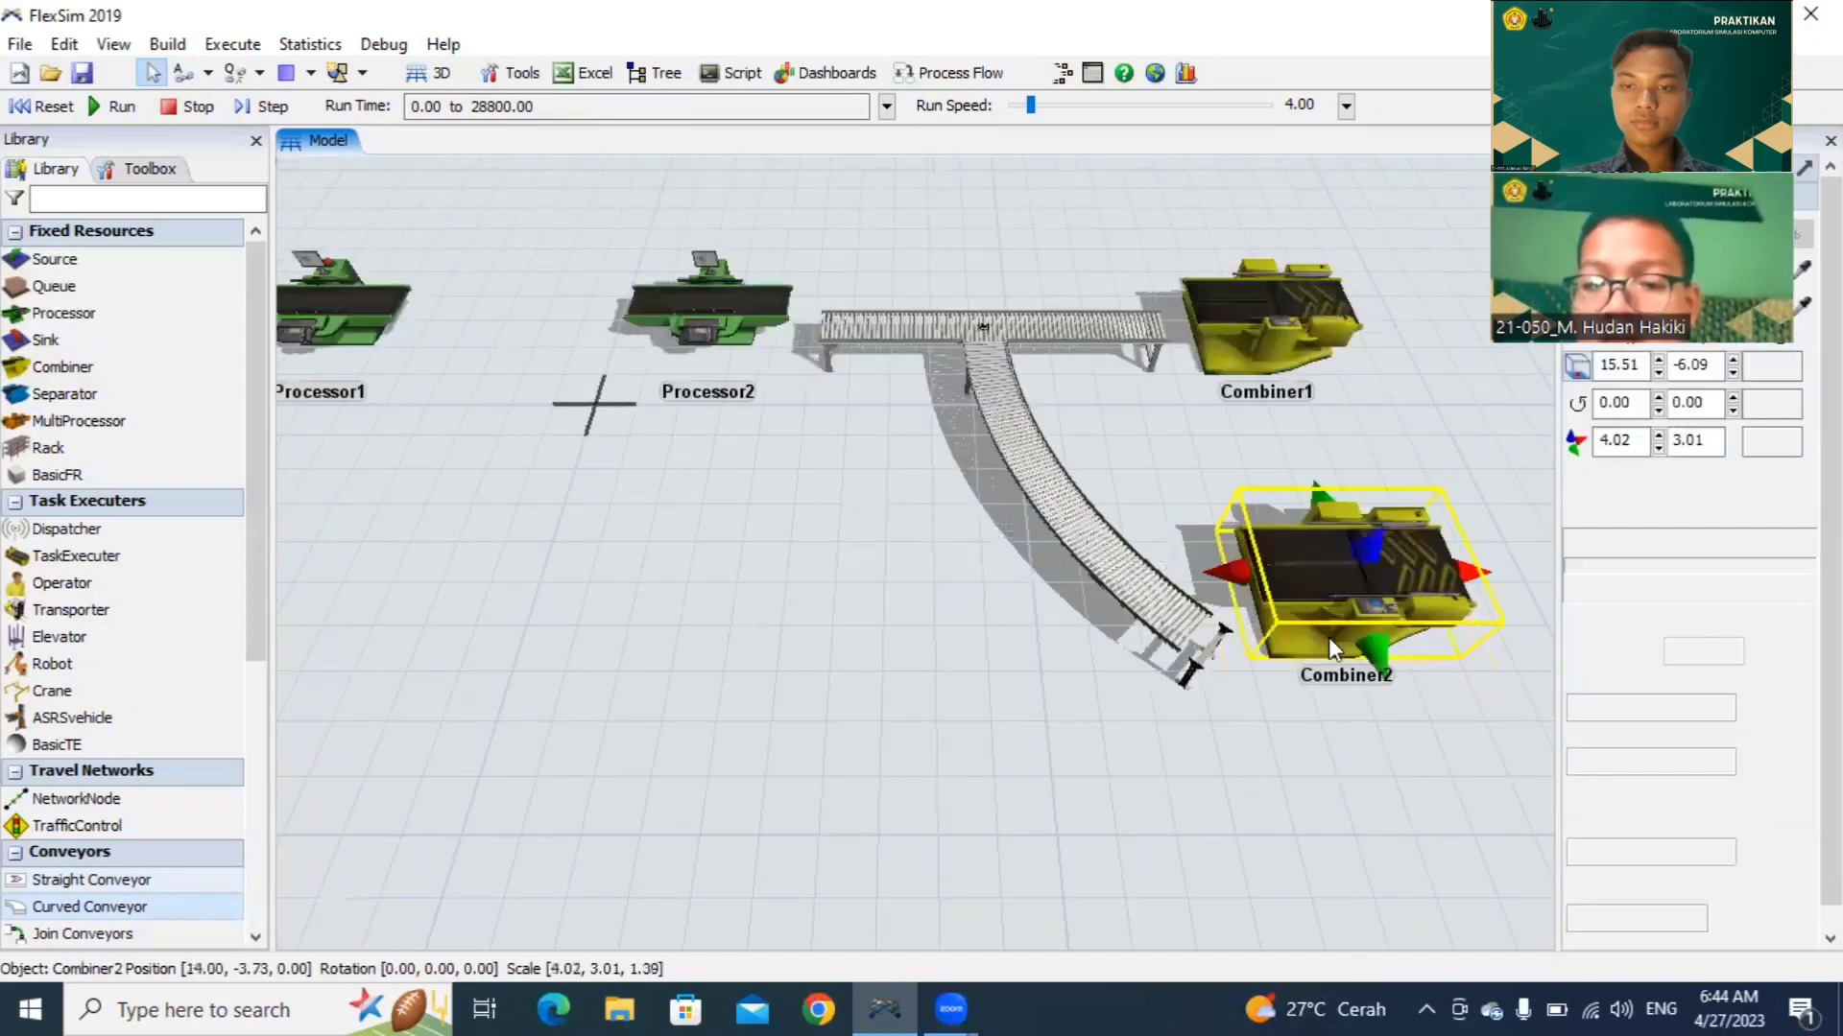
left_click_drag(1357, 642, 1412, 614)
left_click_drag(1292, 283, 1357, 296)
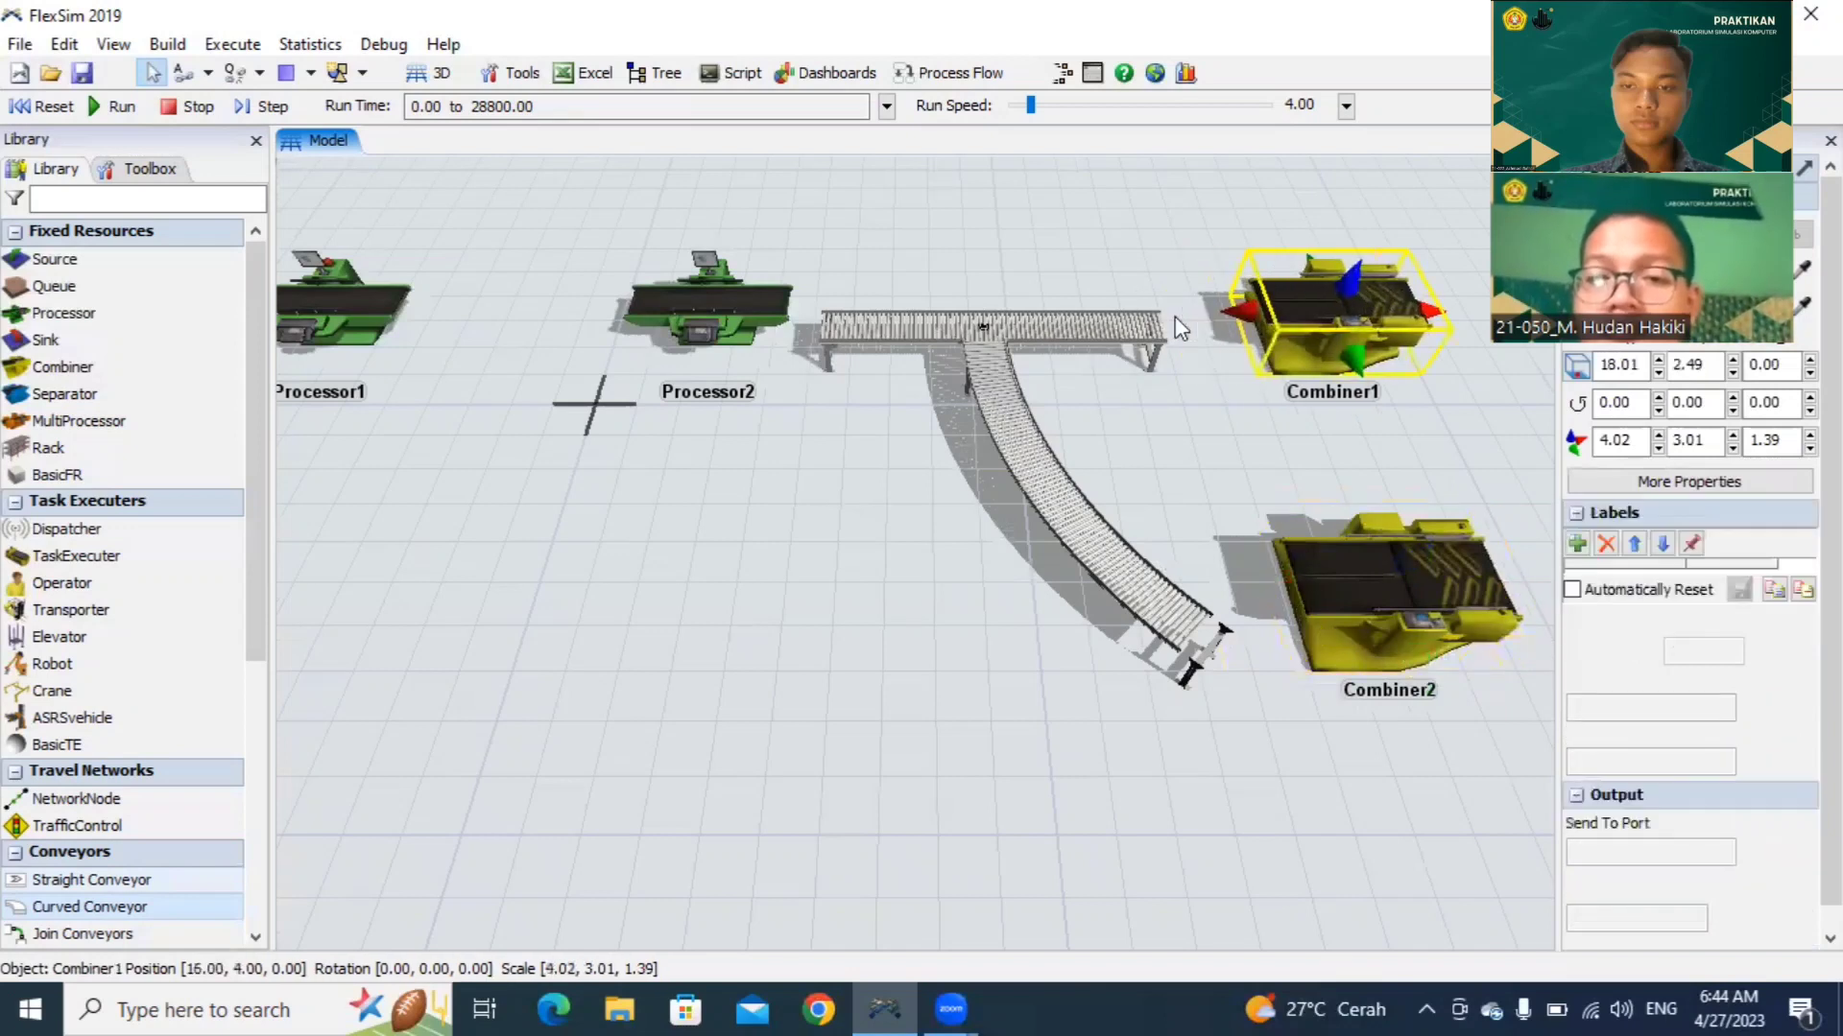
Step: Lengthen the straight conveyor to about 10.33 m to reach the upper Combiner, and shift the curved conveyor to meet the lower Combiner
left_click(1133, 327)
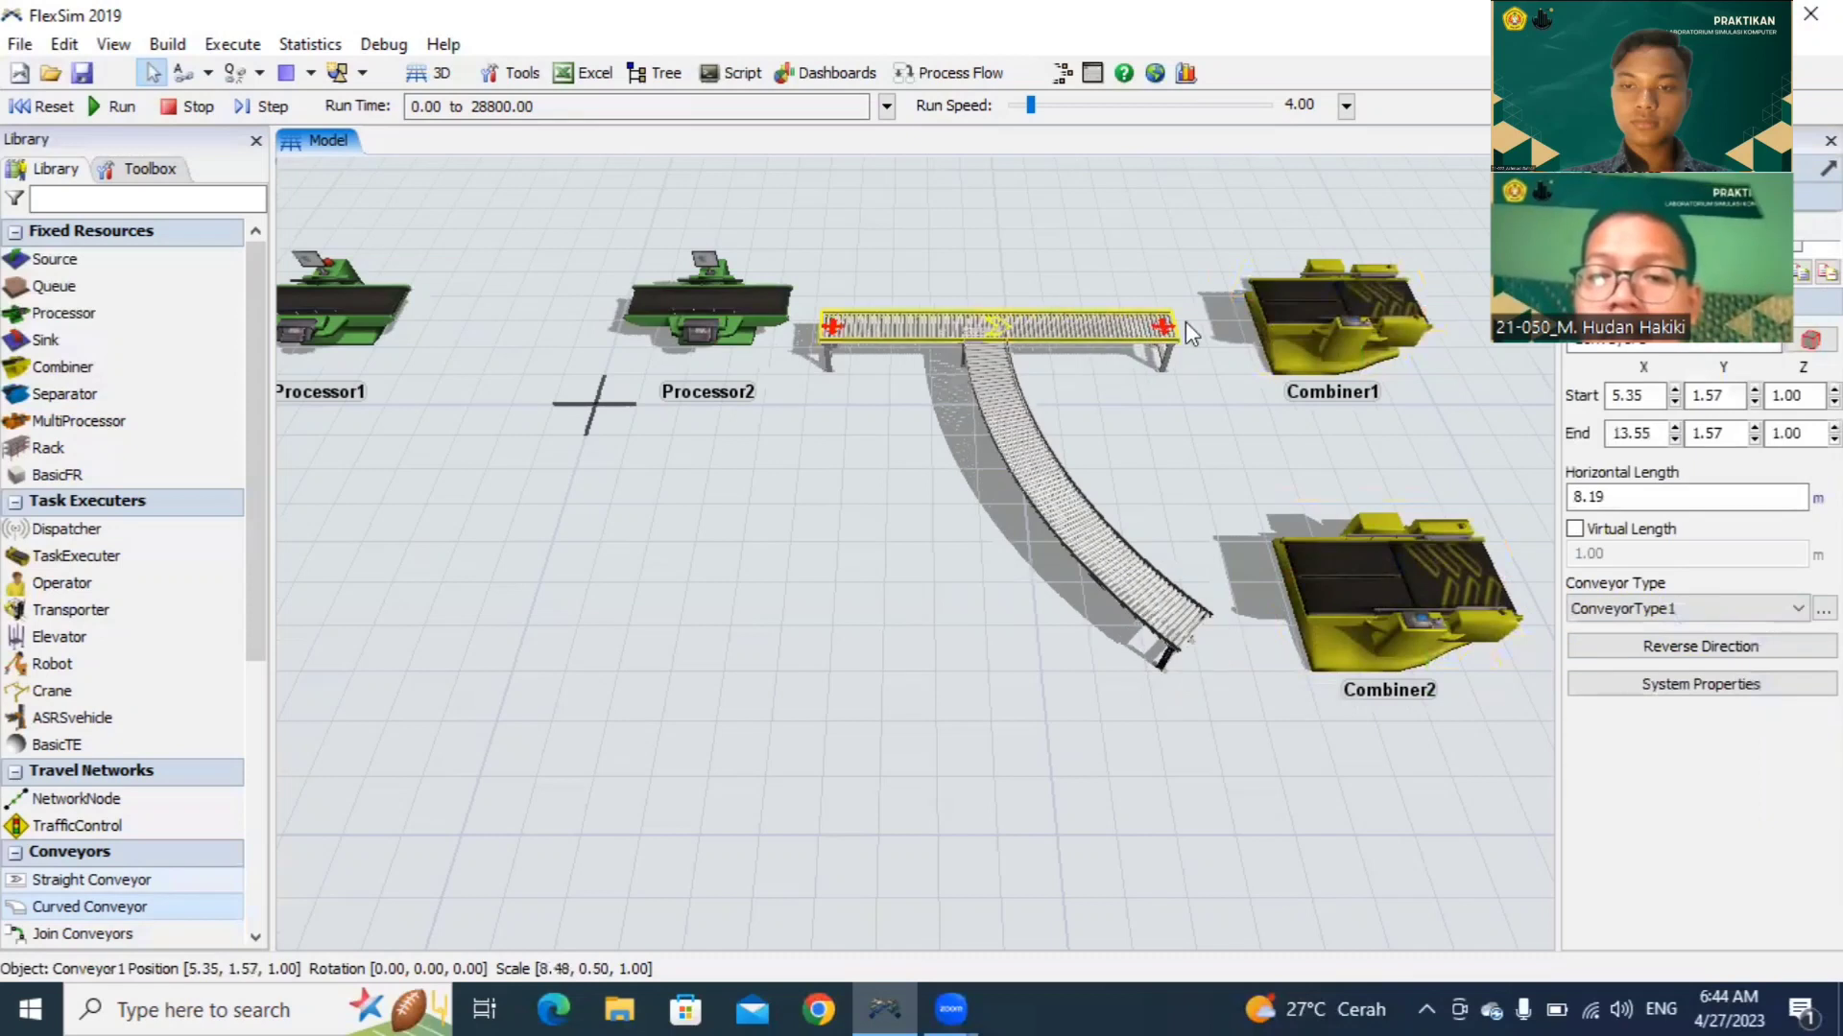
left_click_drag(1184, 323, 1251, 322)
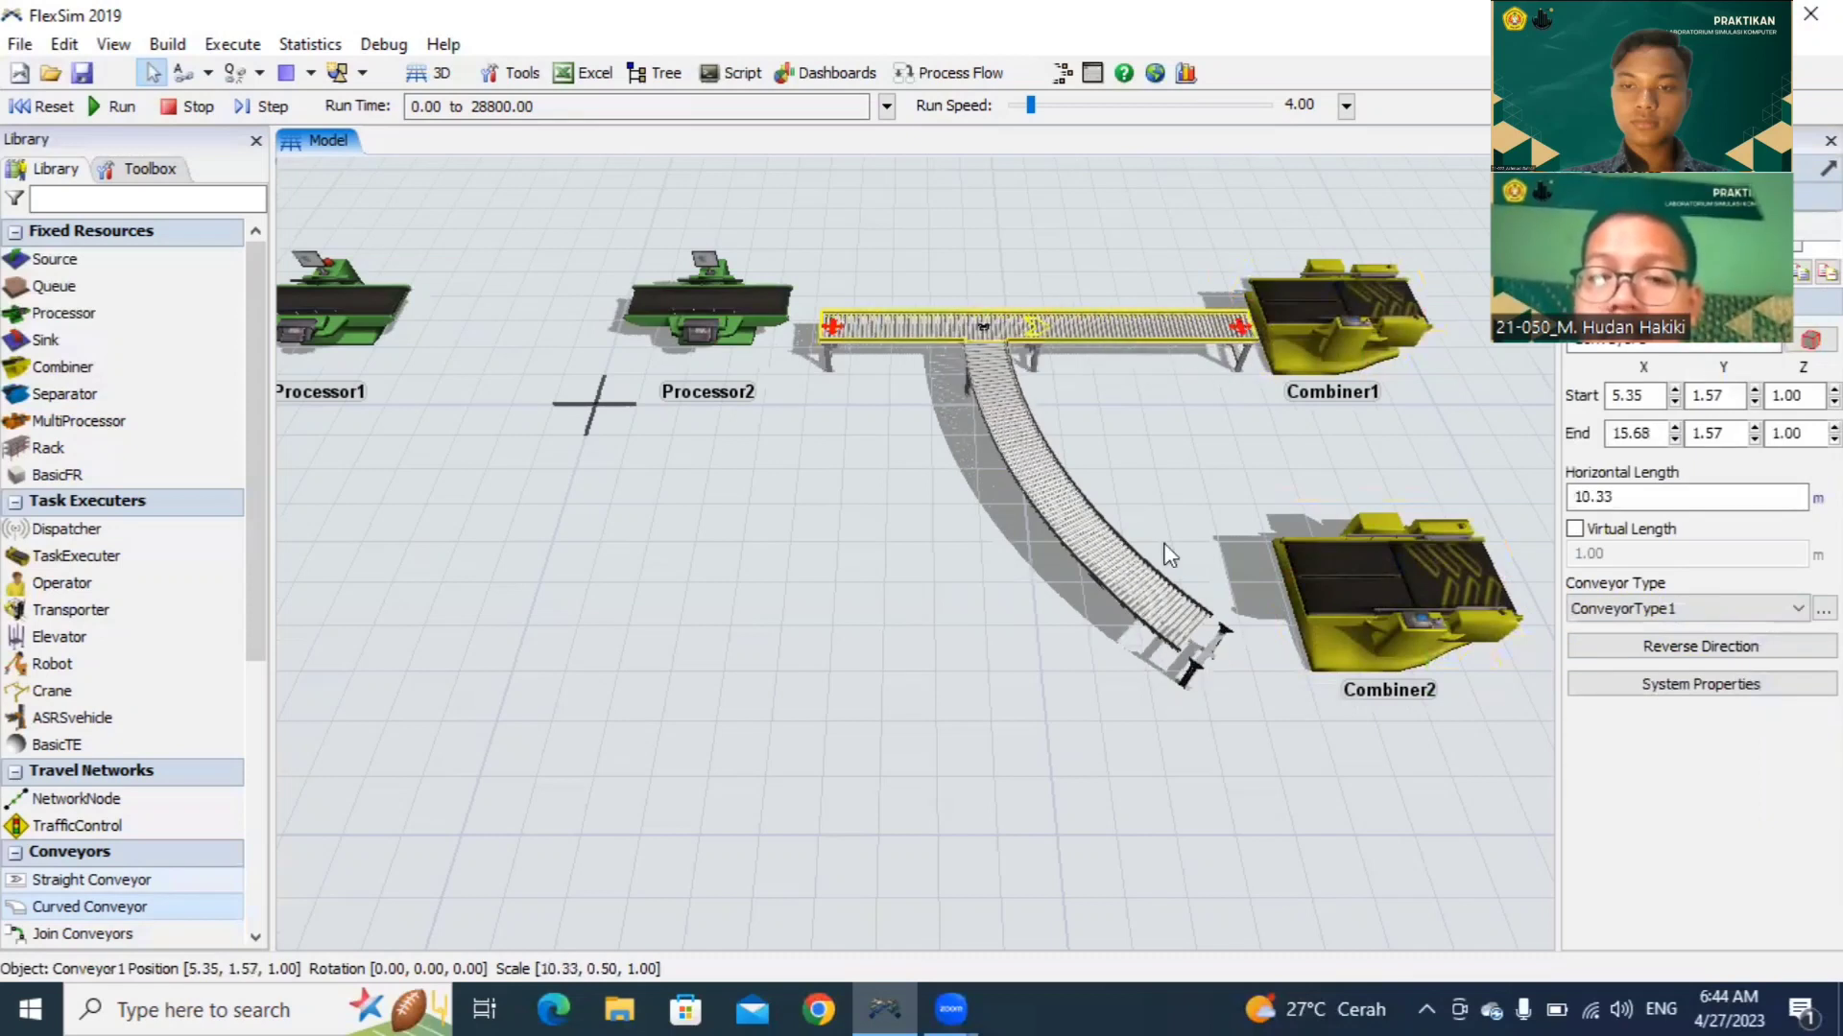
left_click(1072, 527)
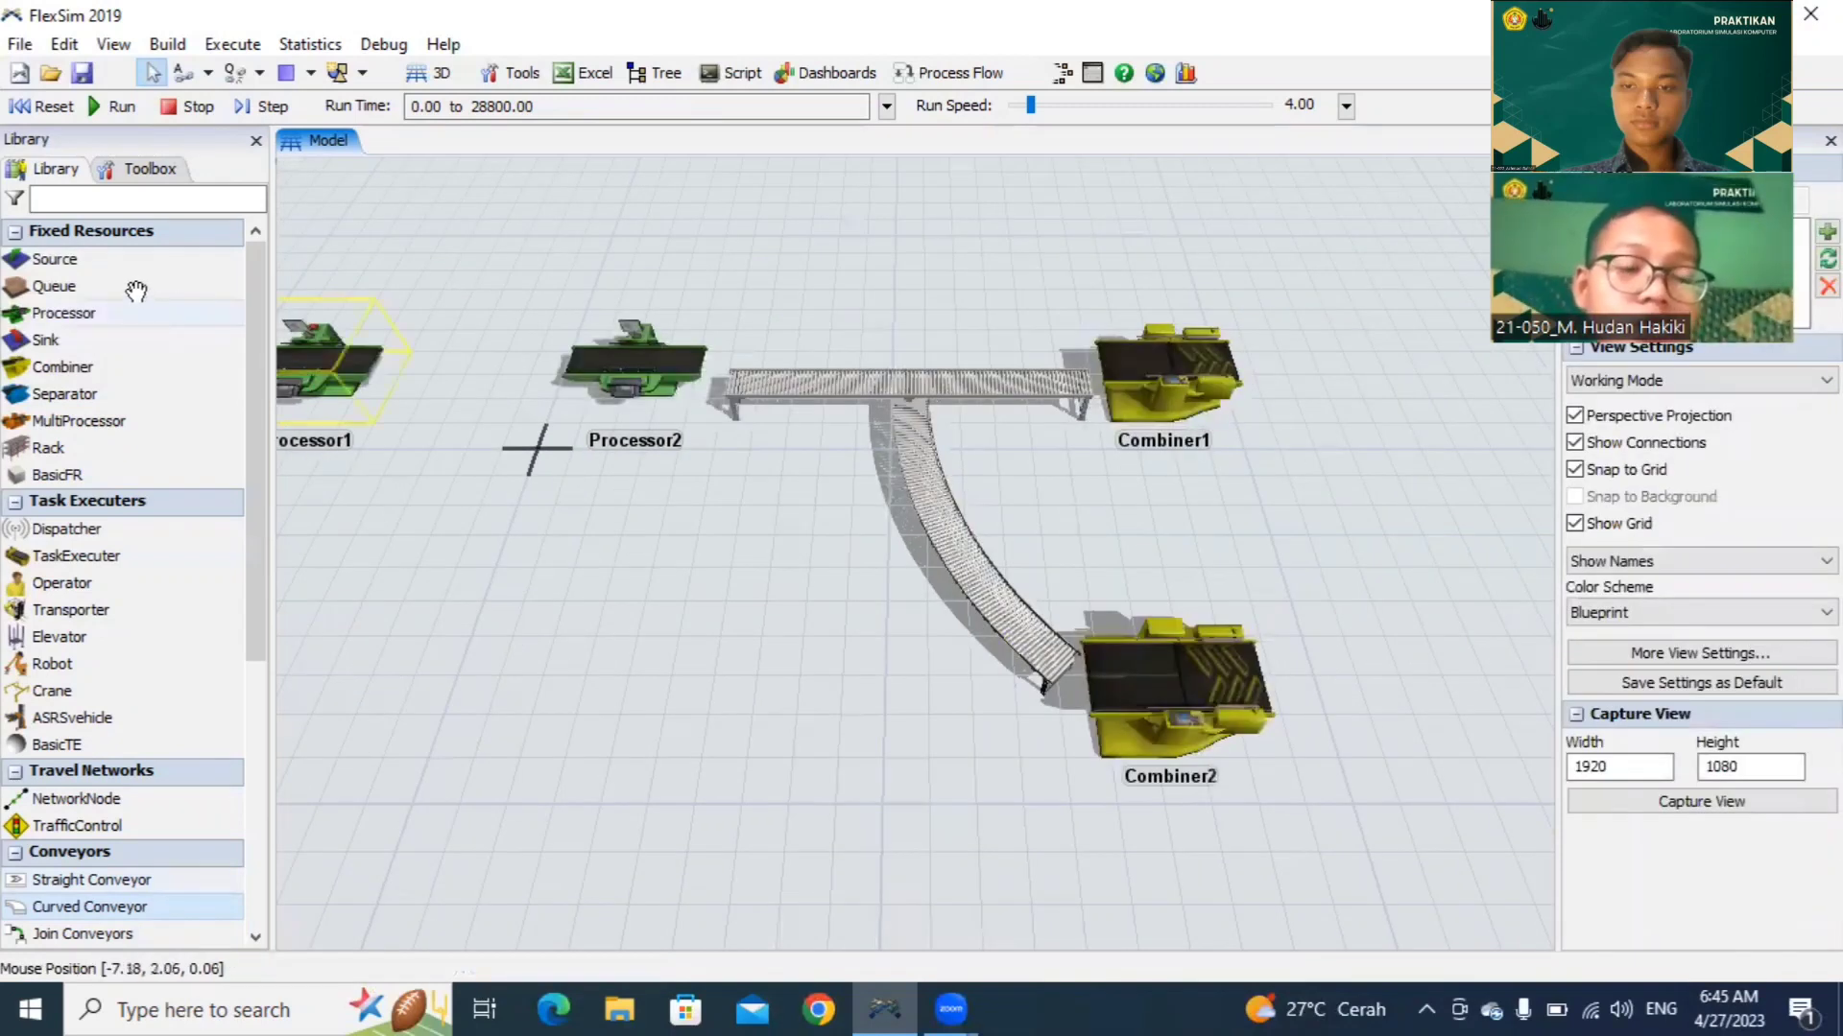
Step: Place a Queue beyond each Combiner, the upper at about (24.74, 2) and the lower at about (23, -8)
left_click_drag(137, 287, 1377, 402)
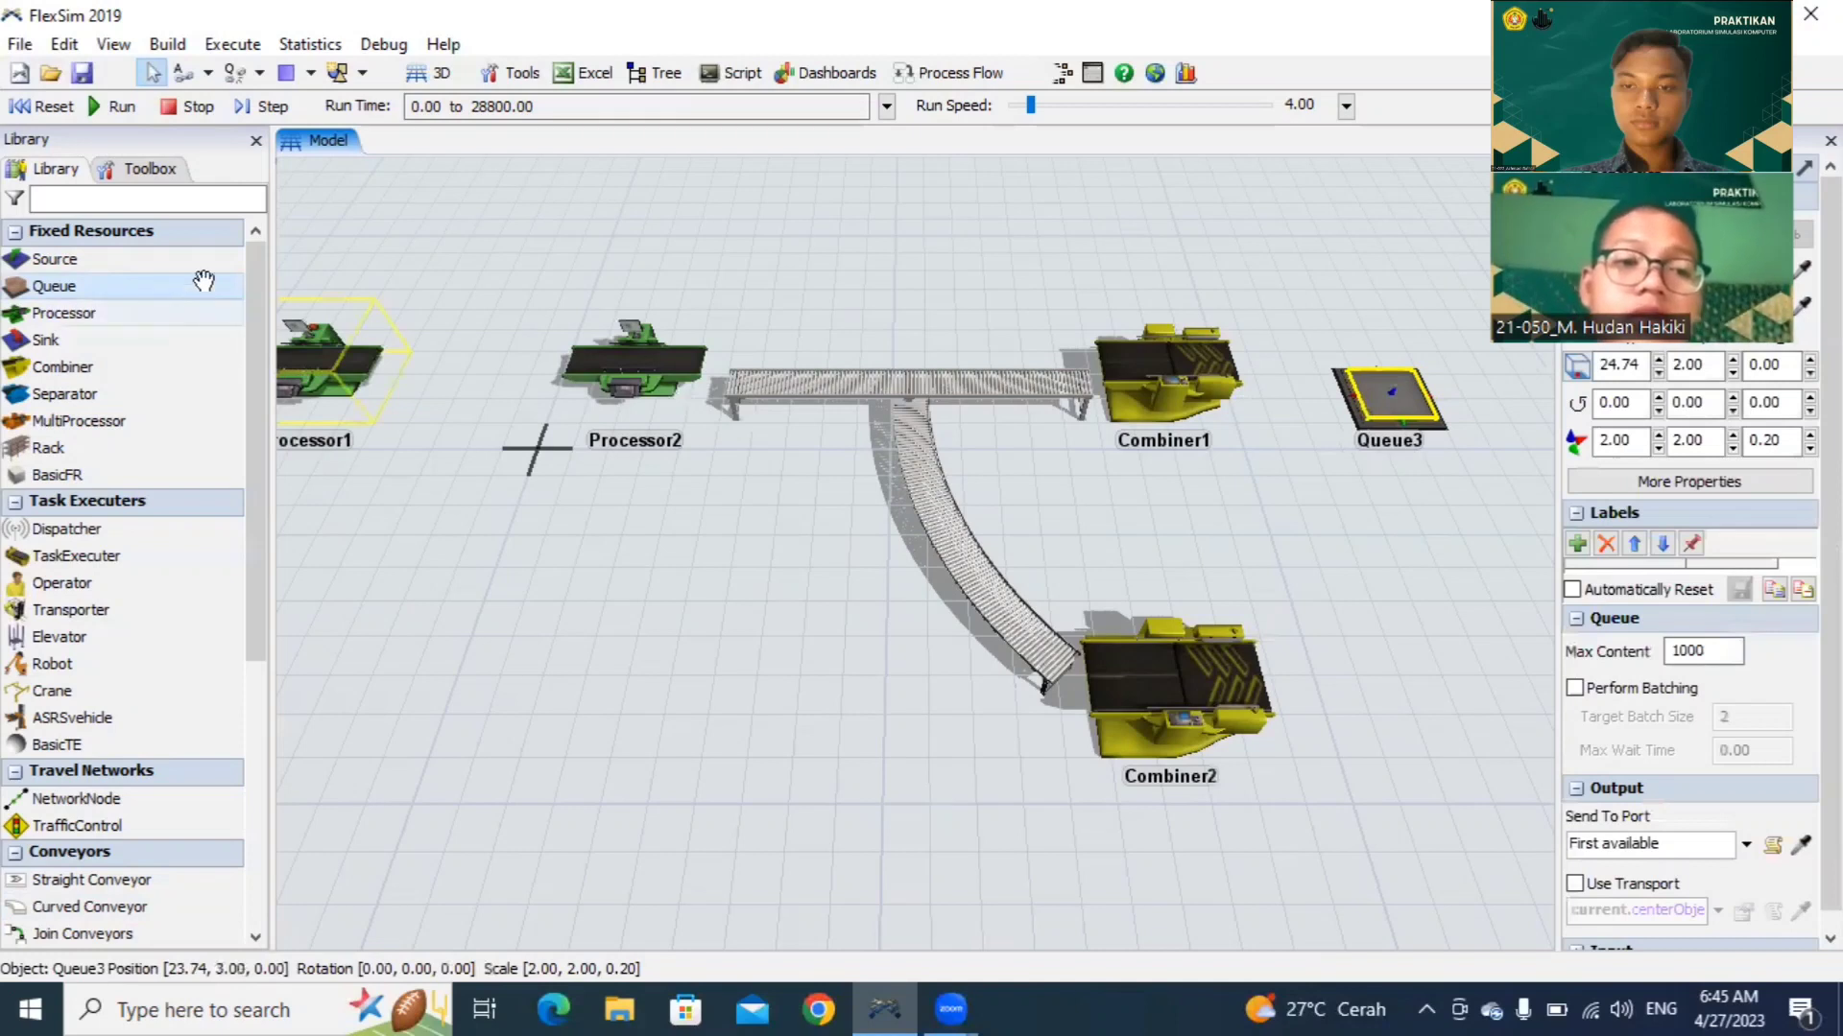
left_click_drag(206, 291, 1473, 754)
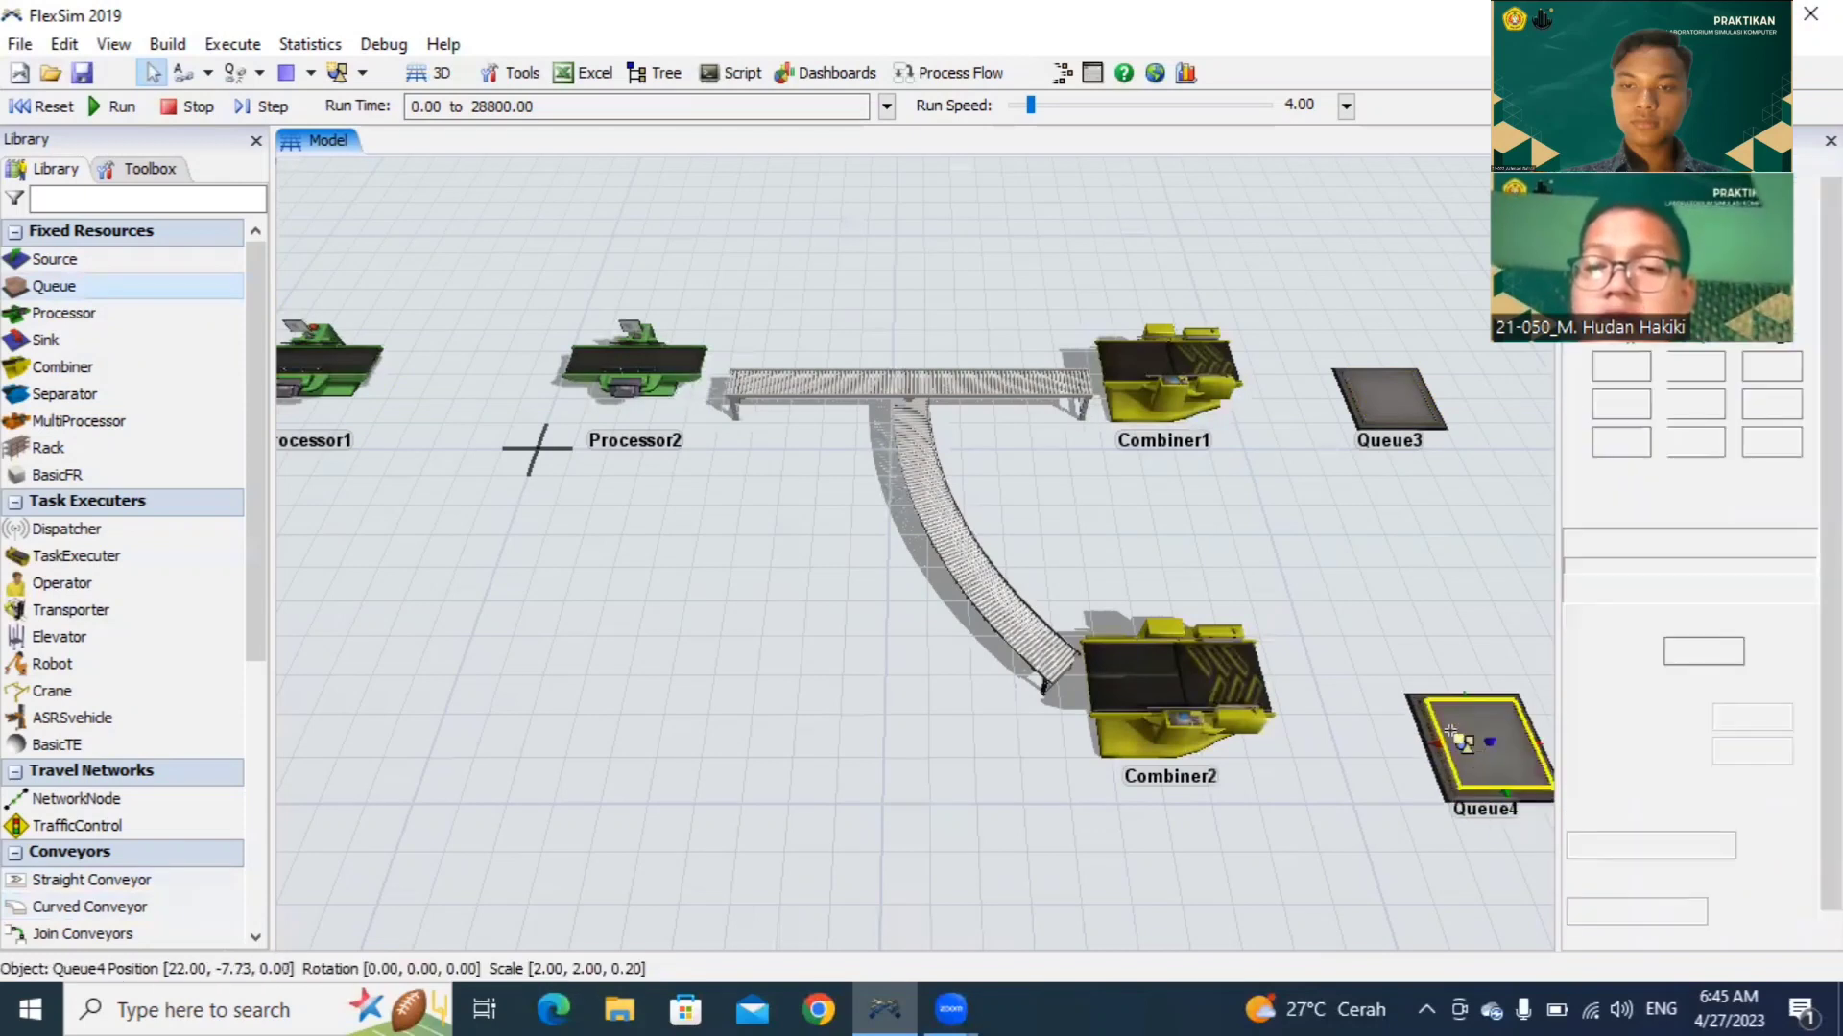
scroll(1387, 629, "down", 5)
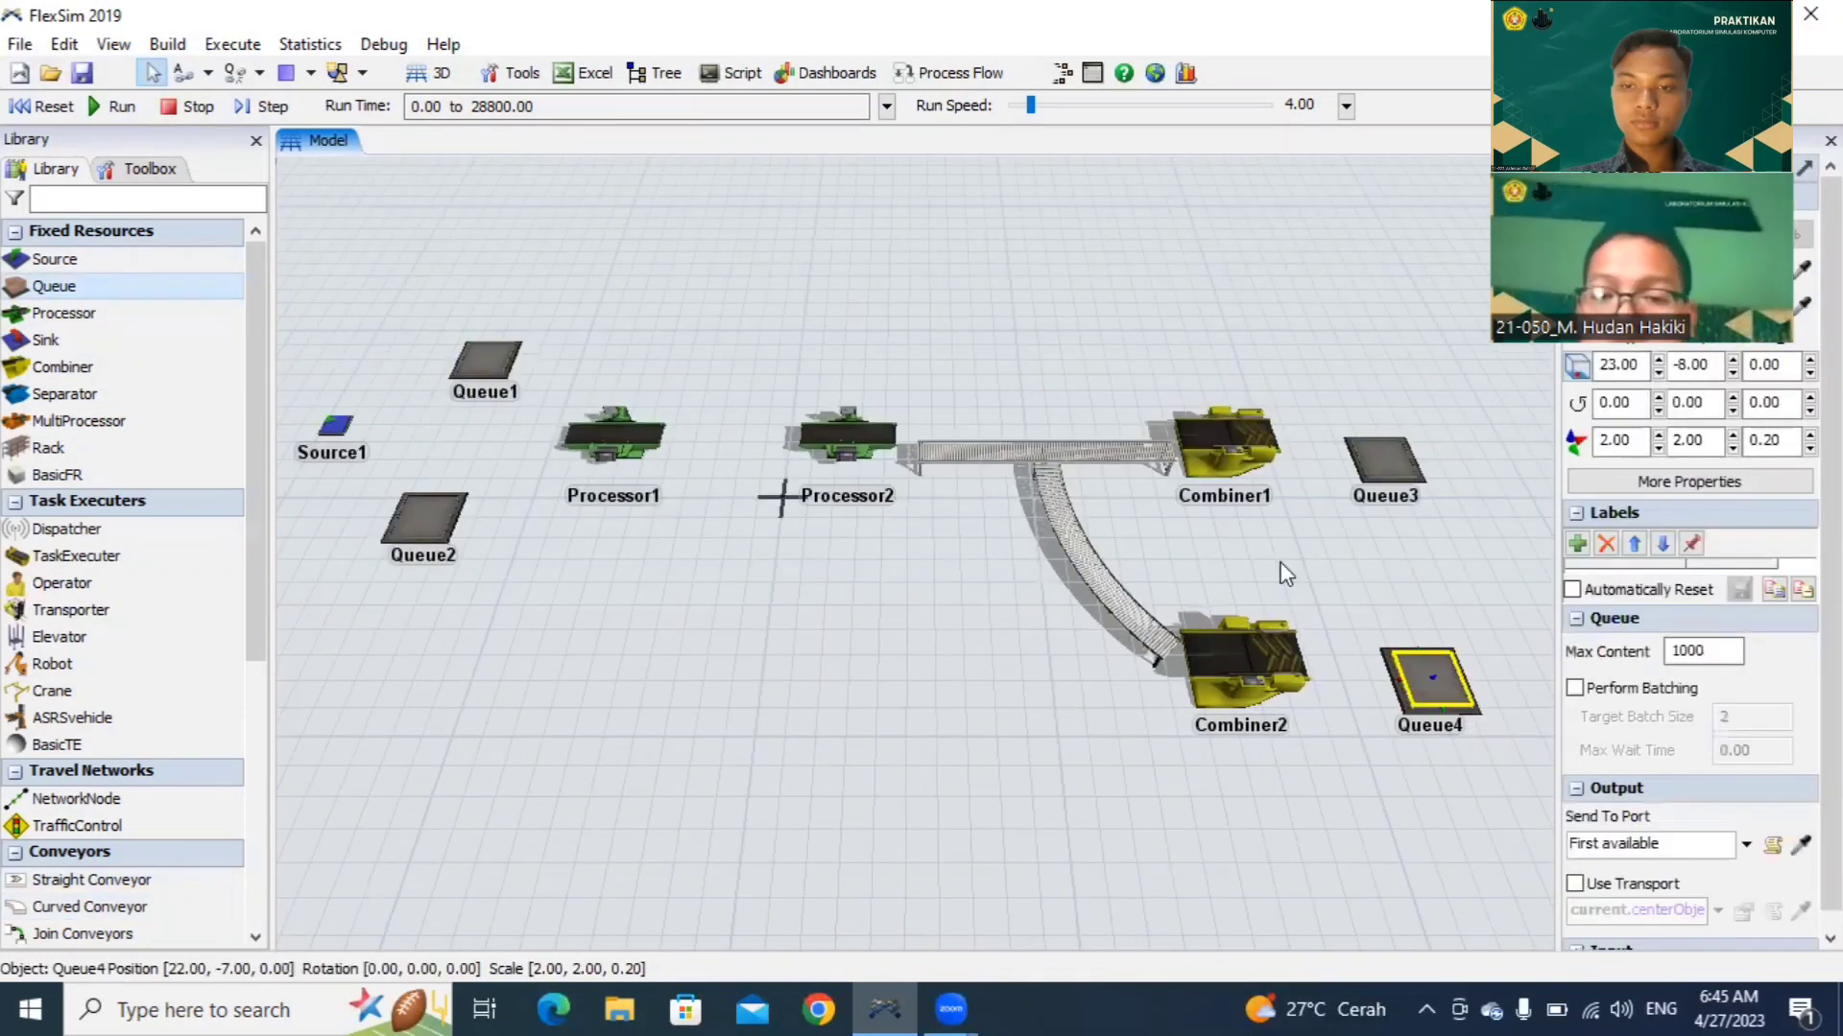
Step: Place two Racks beyond the new Queues, one in line with the upper Queue and the other below it at about (40.57, -11)
left_click(1166, 552)
scroll(1008, 547, "up", 3)
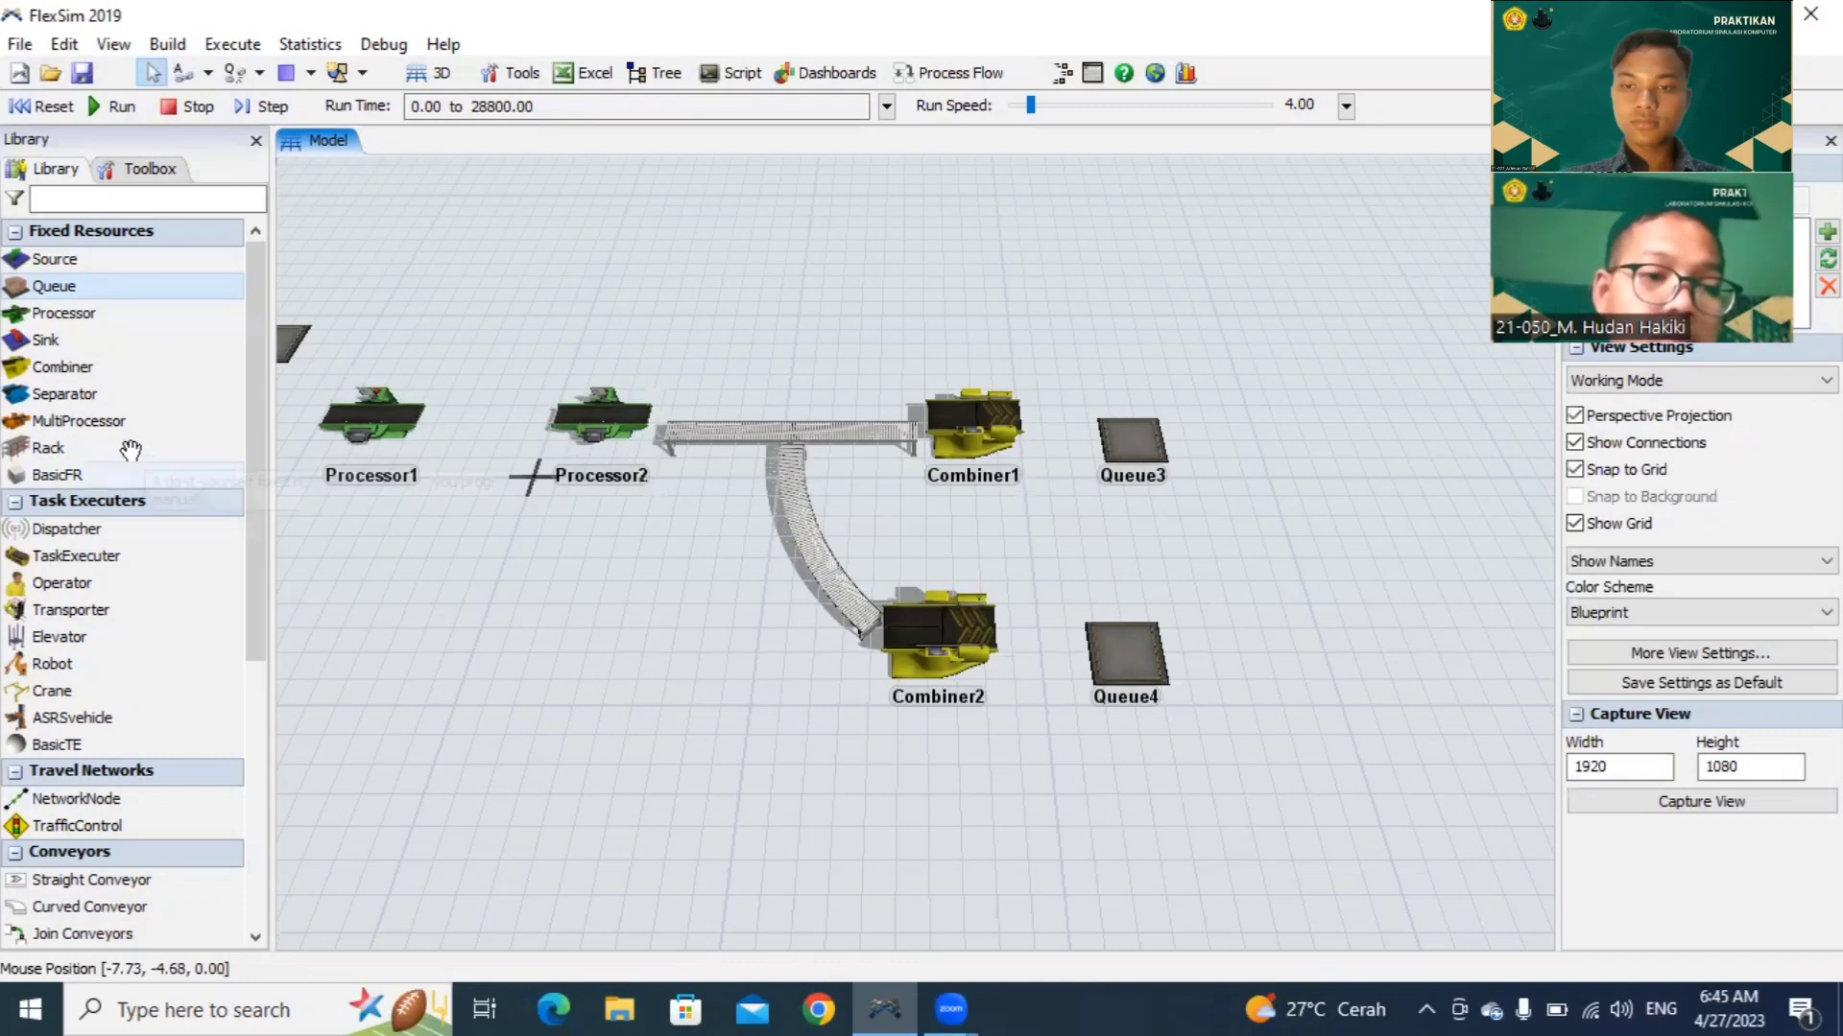
left_click_drag(131, 449, 1478, 432)
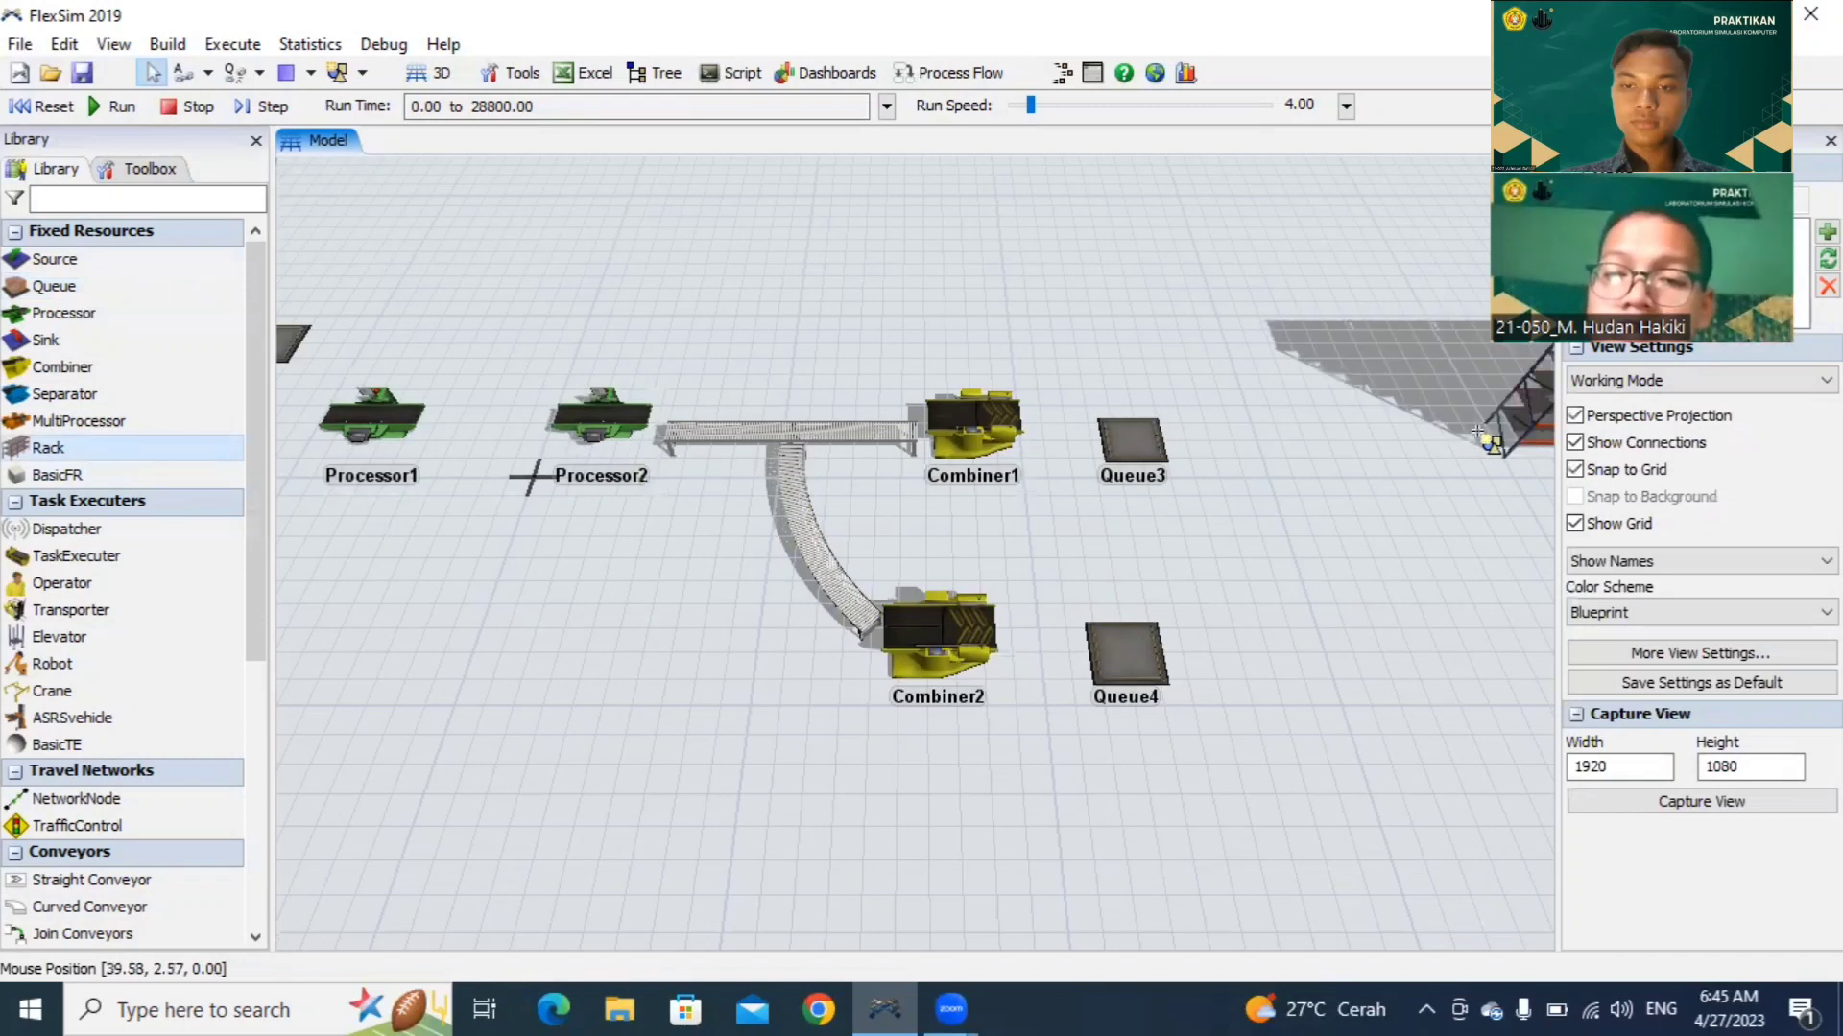
left_click(1478, 432)
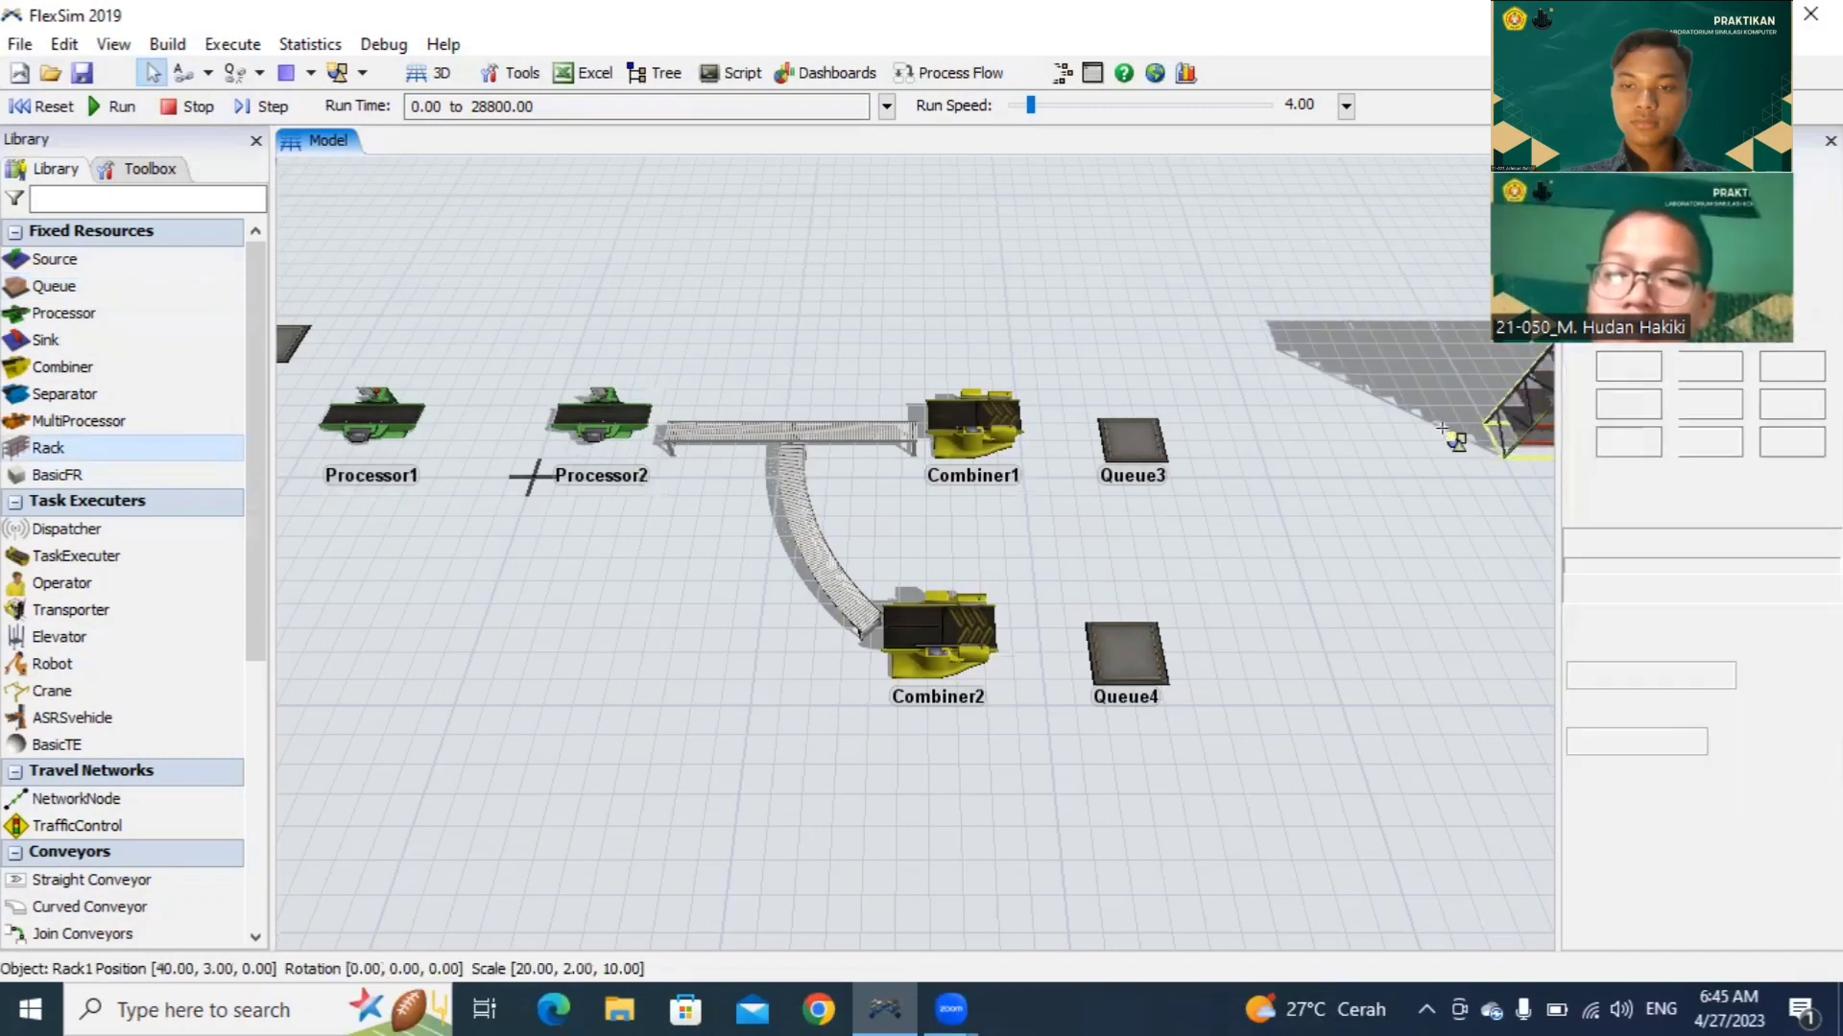
left_click_drag(1442, 429, 1401, 438)
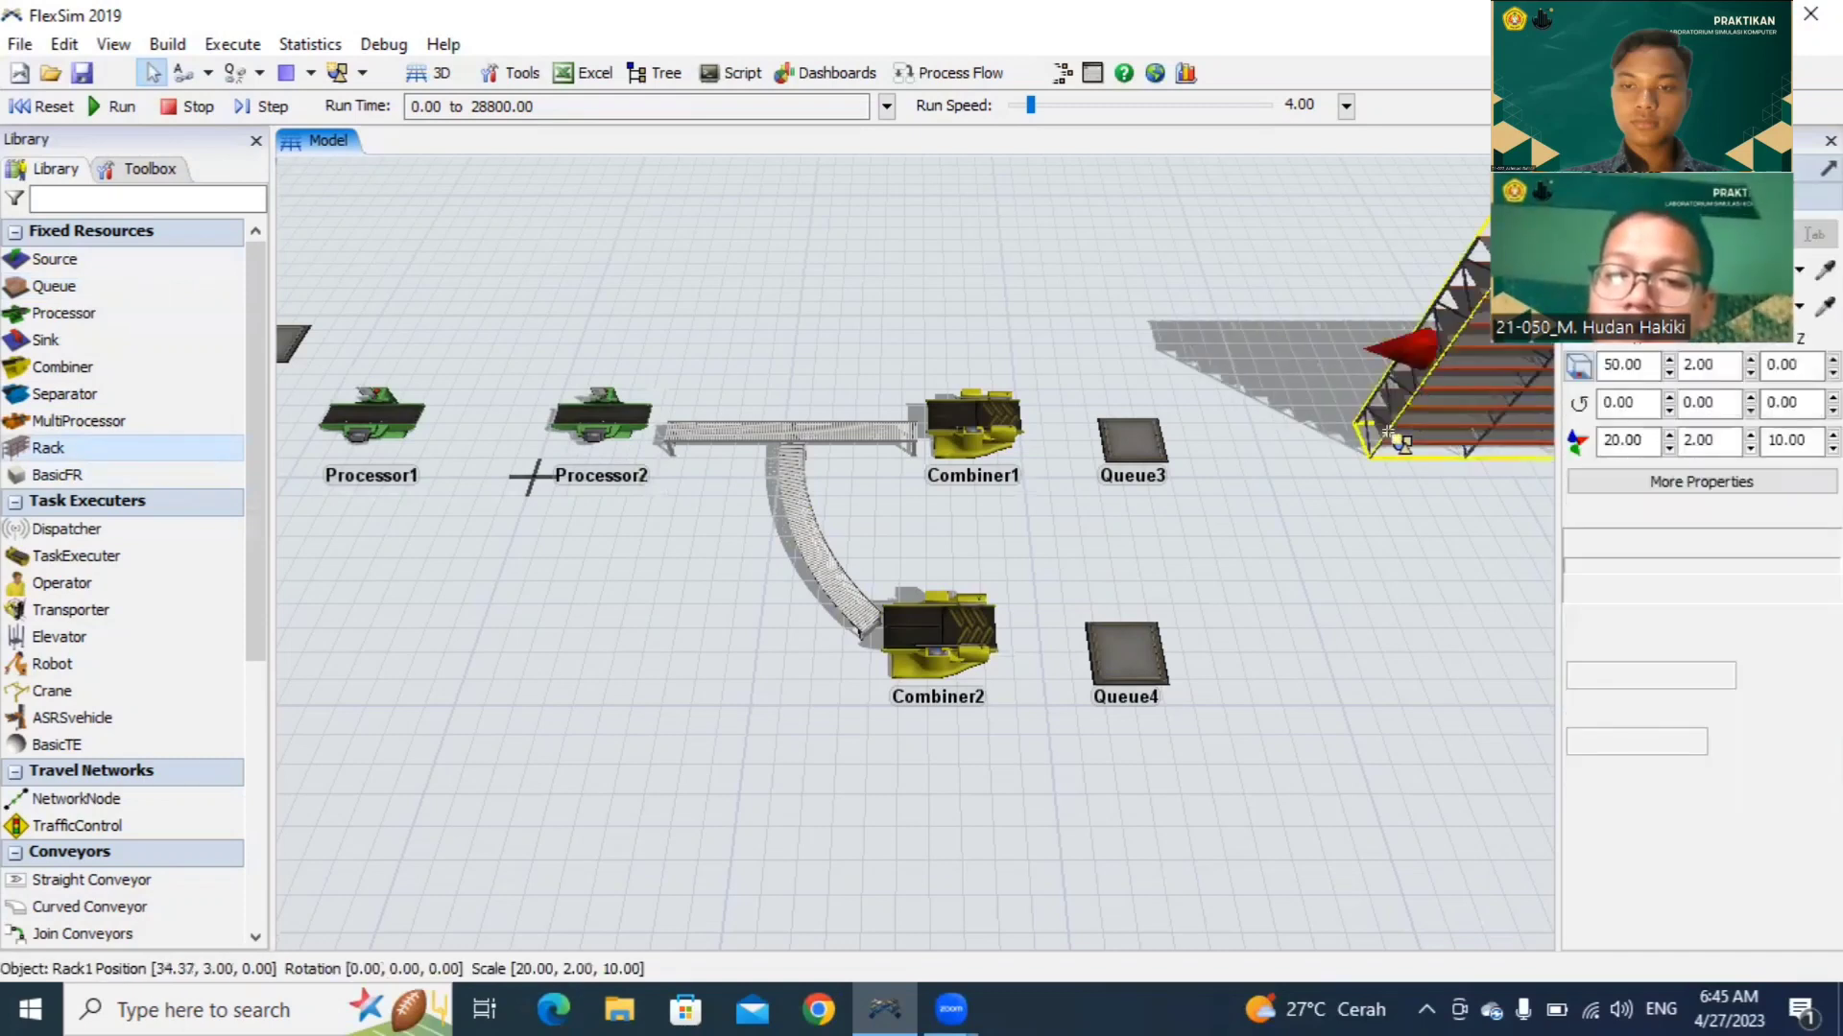
left_click(1439, 698)
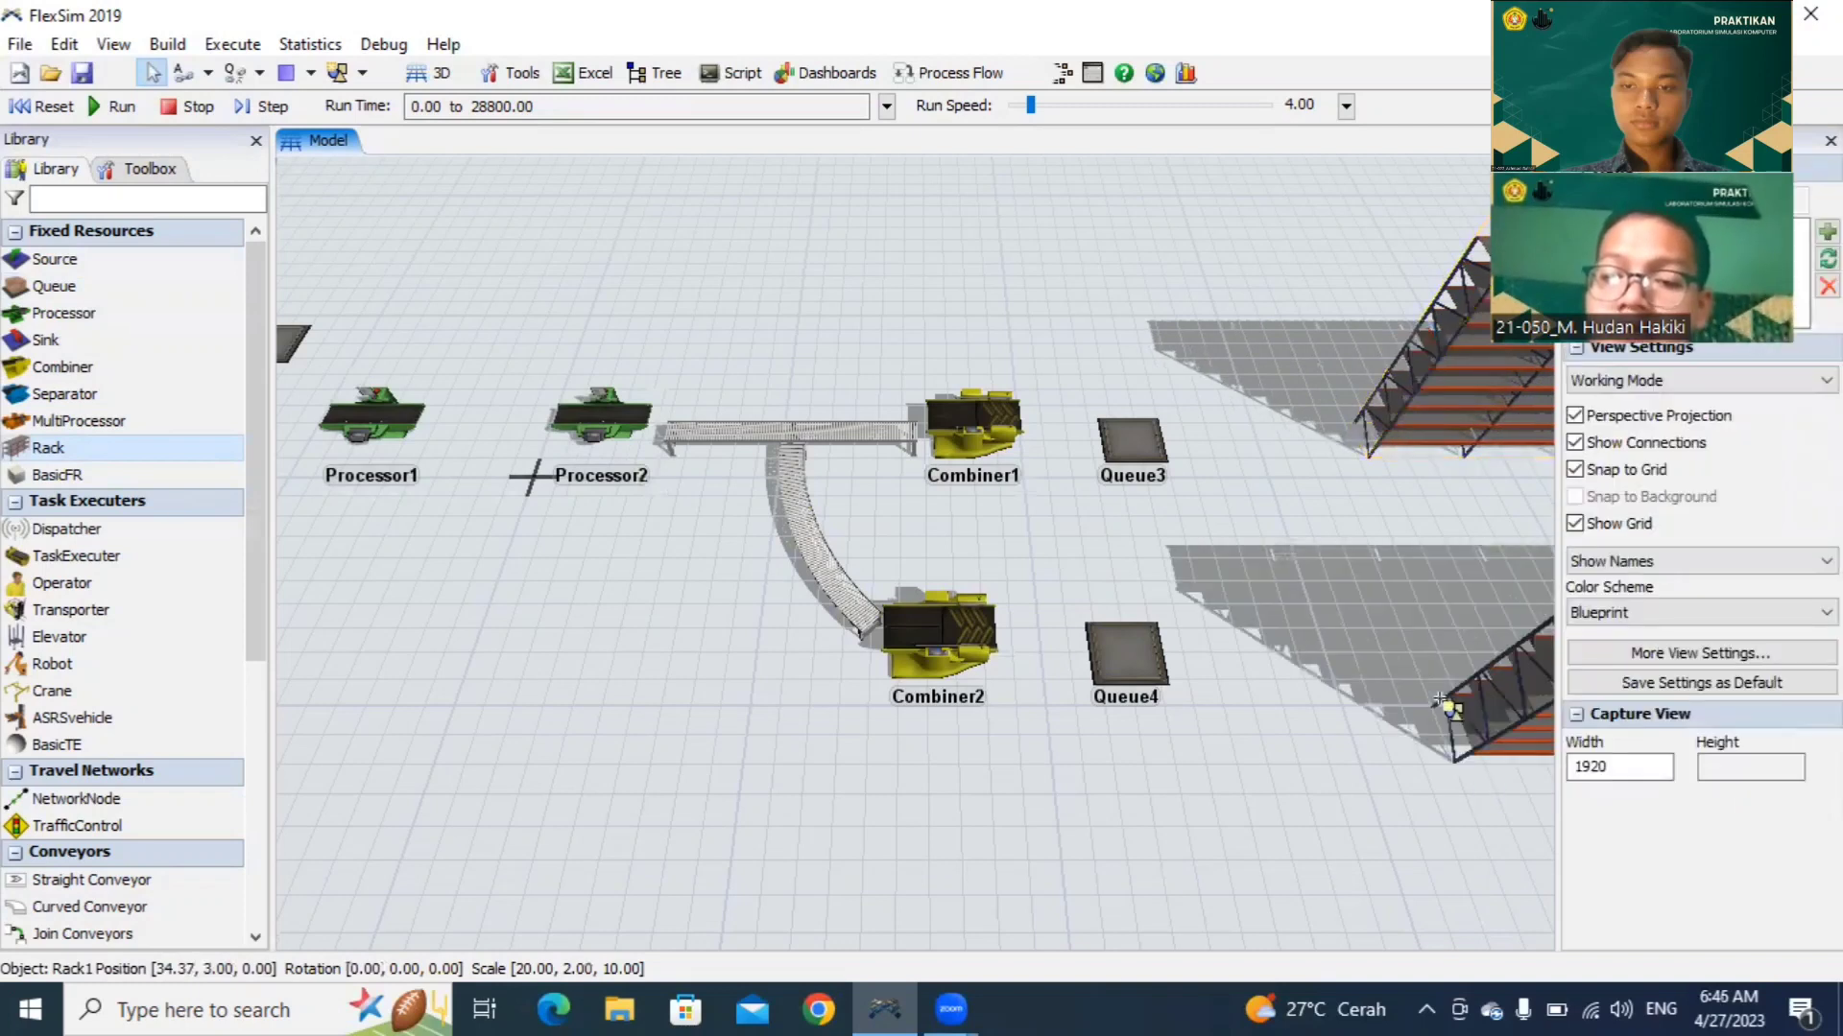
left_click_drag(1534, 720, 1397, 711)
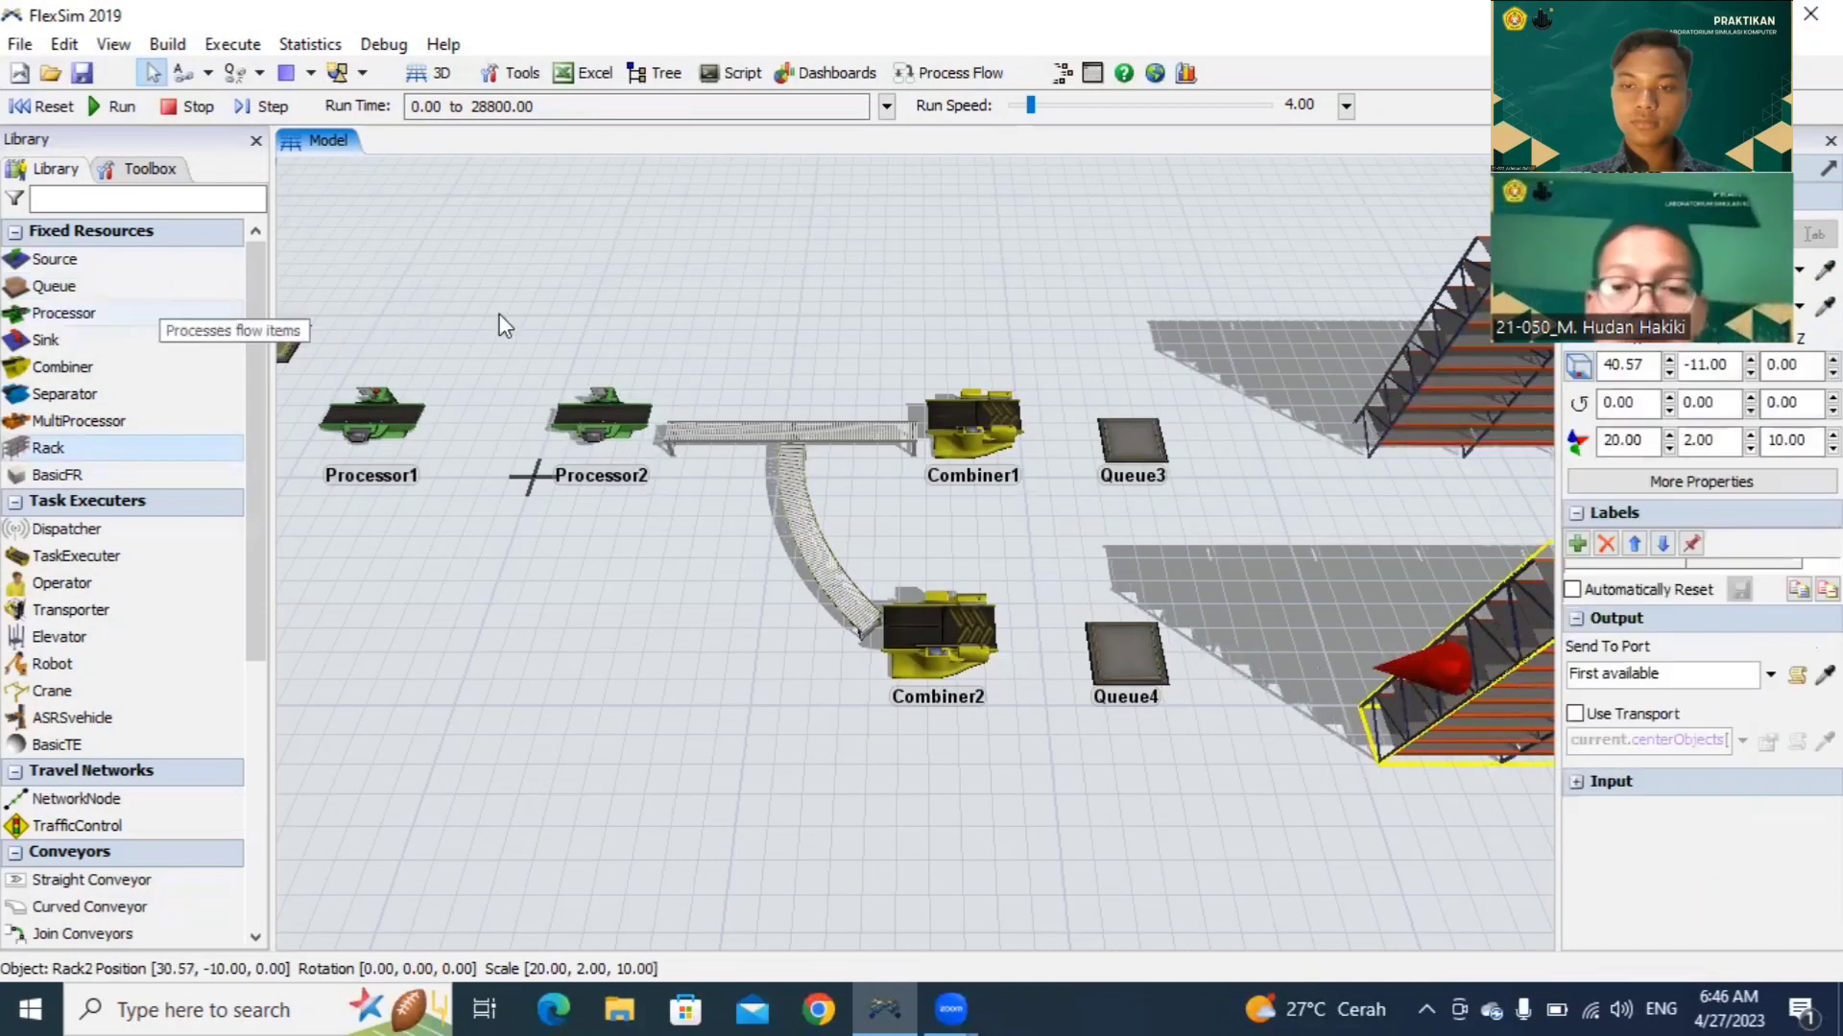
Step: Place an ASRSvehicle between the two Racks and shift the lower Rack to about (41.61, -13) to make room
left_click_drag(564, 373, 432, 403)
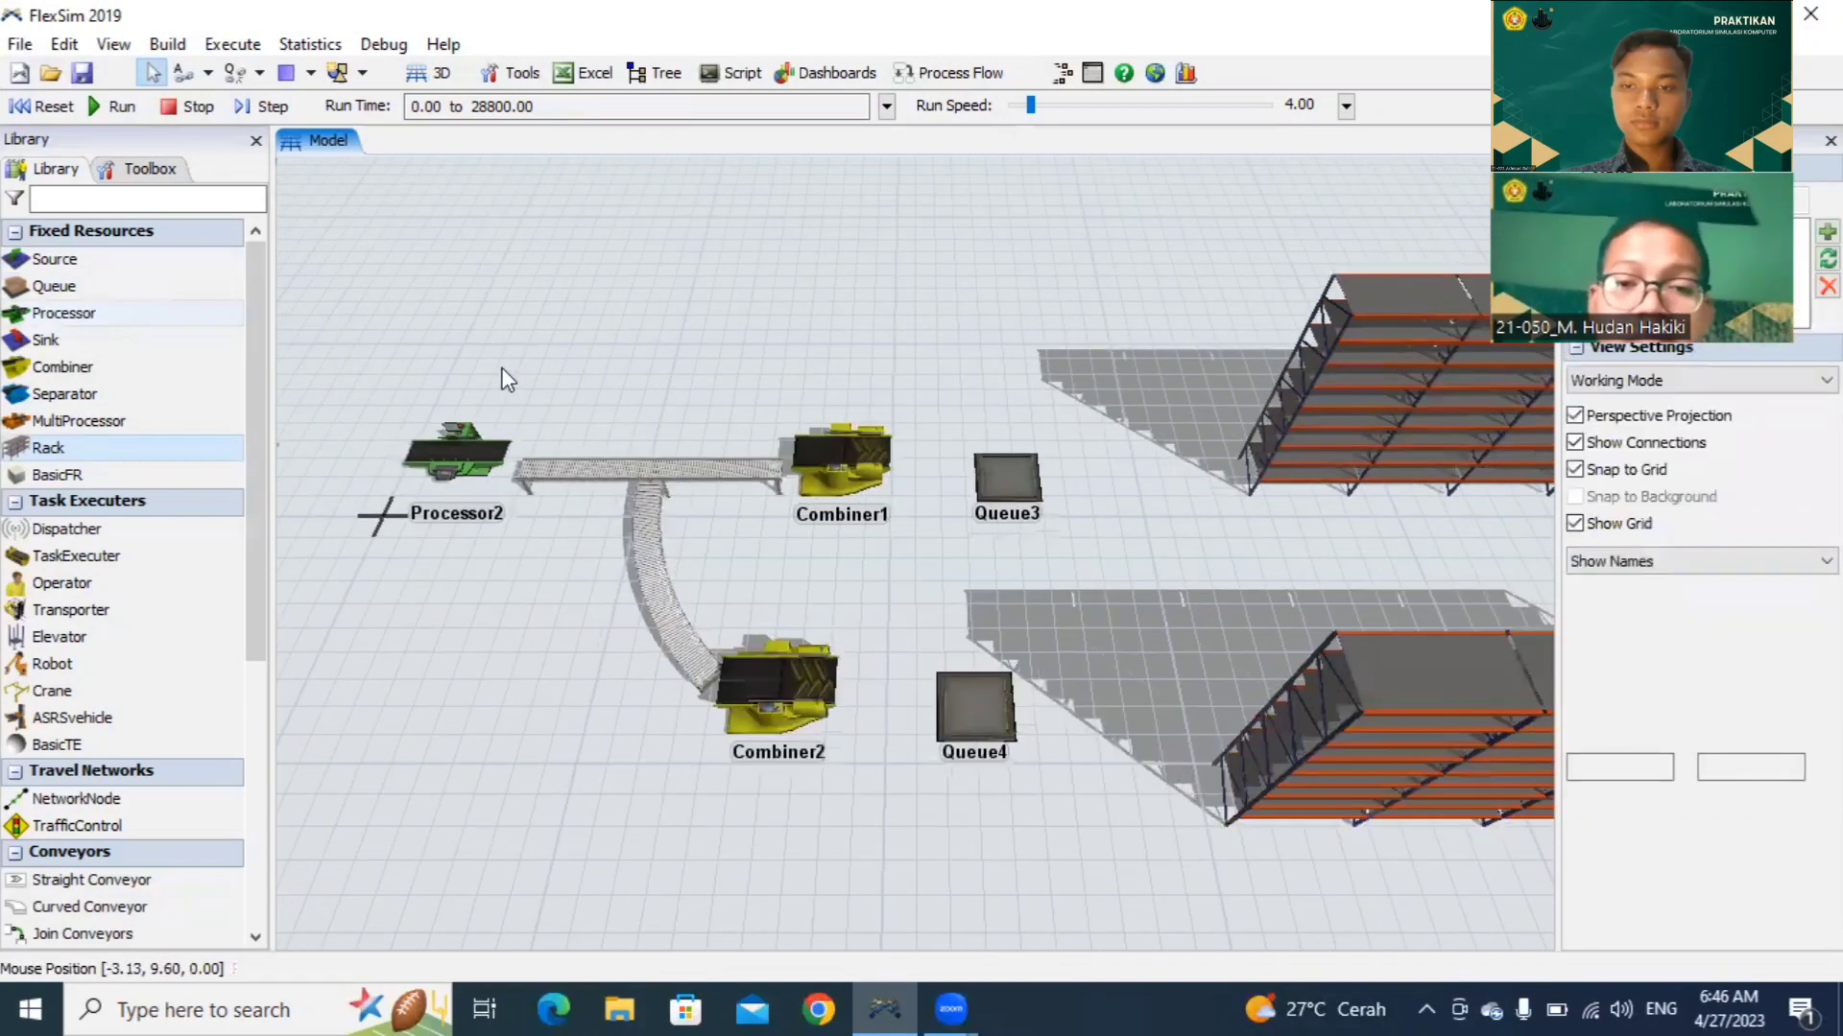
scroll(507, 379, "down", 3)
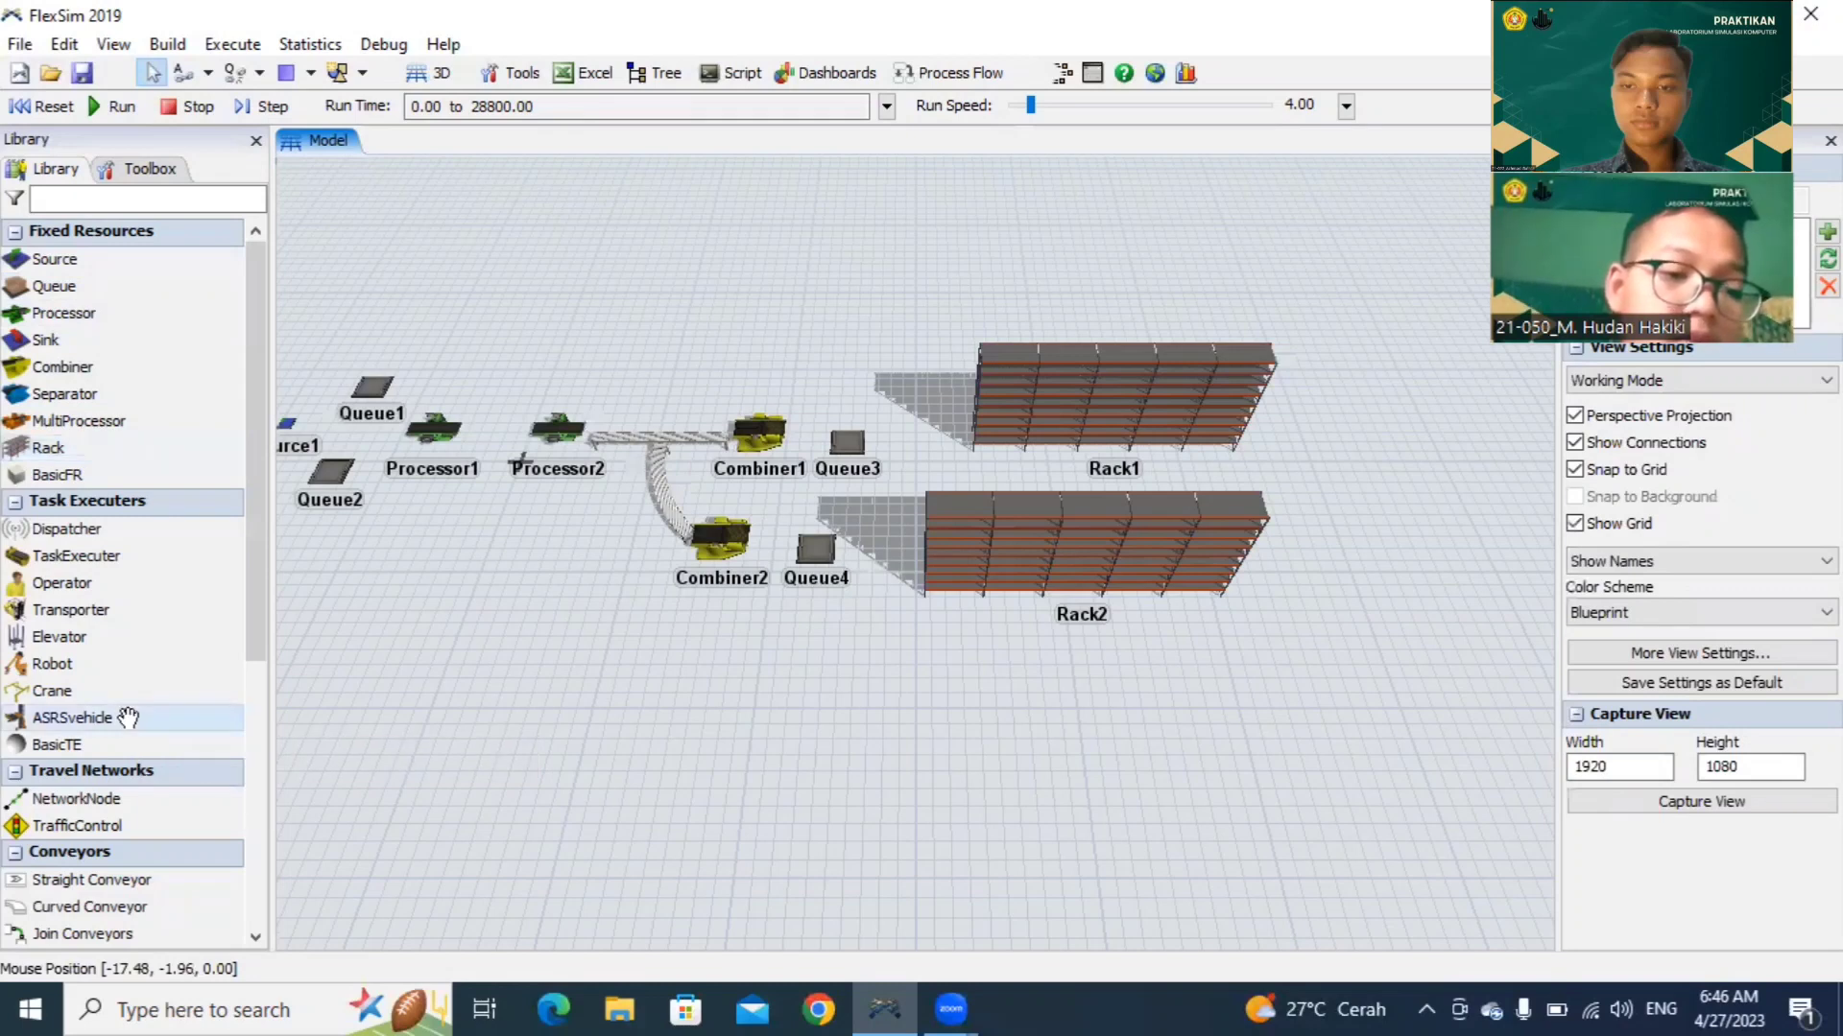
left_click_drag(128, 717, 1003, 491)
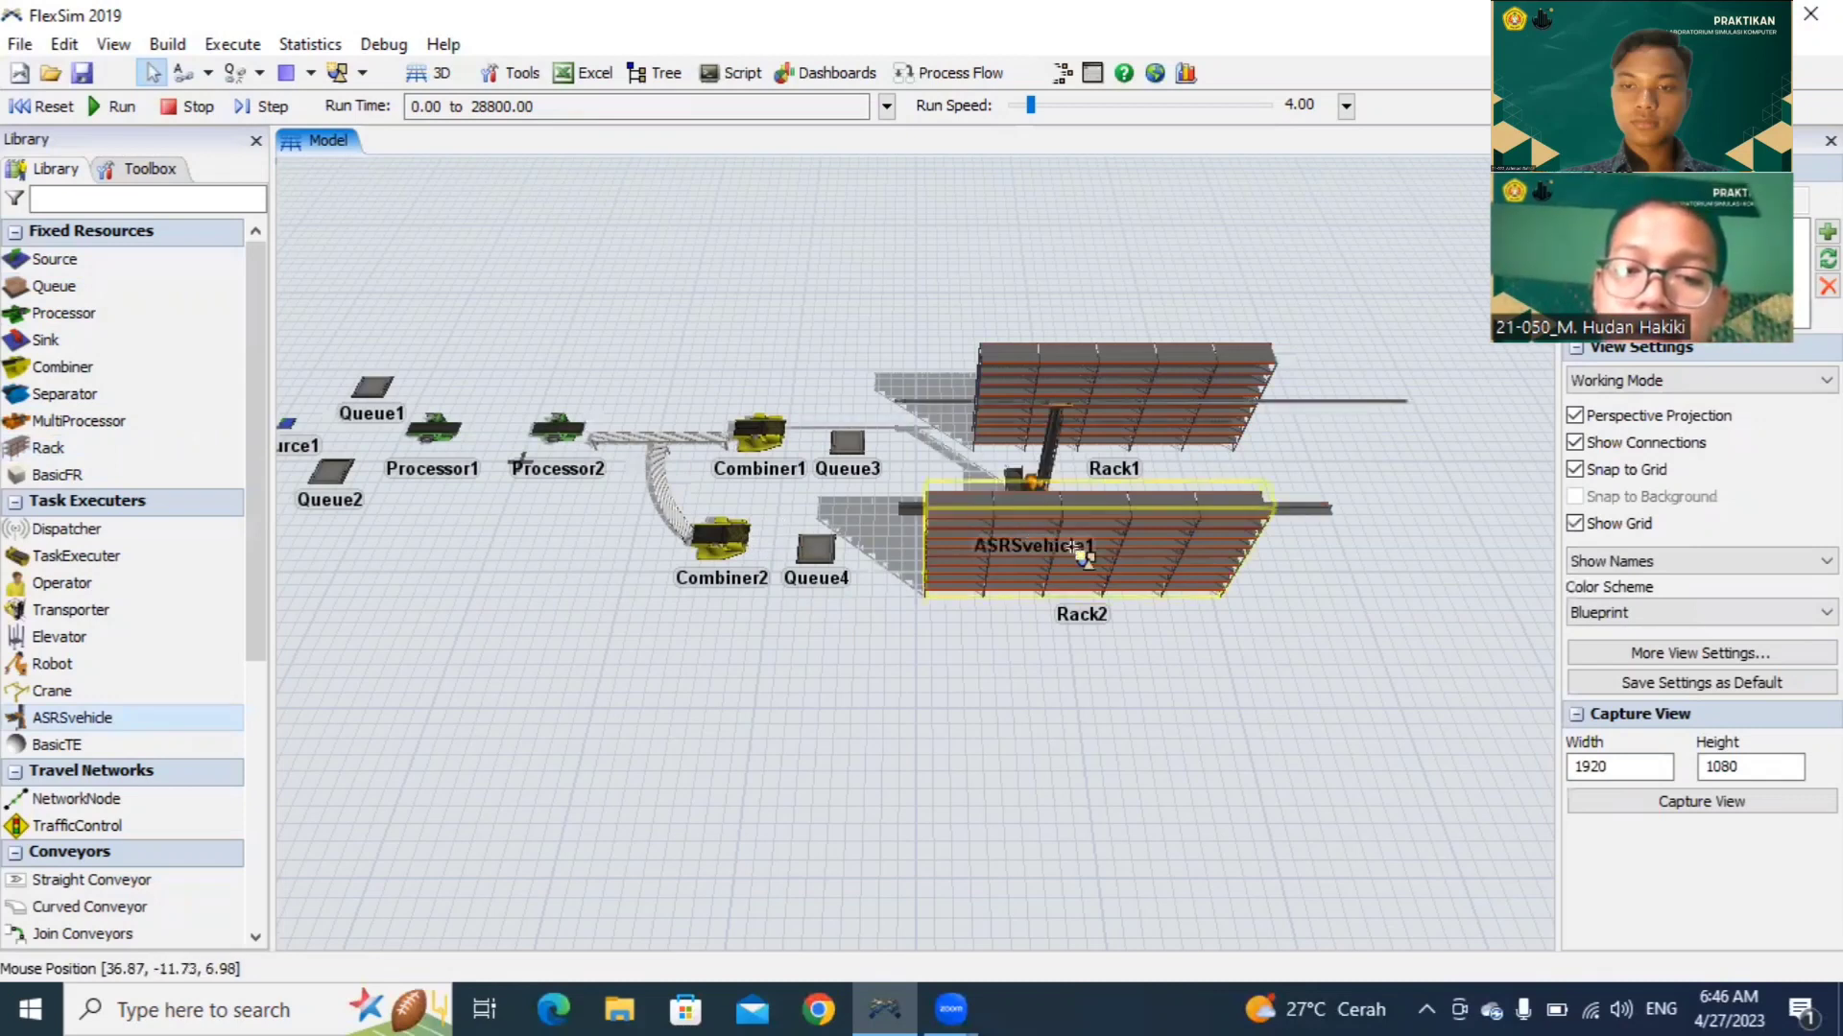
left_click_drag(1125, 565, 1137, 572)
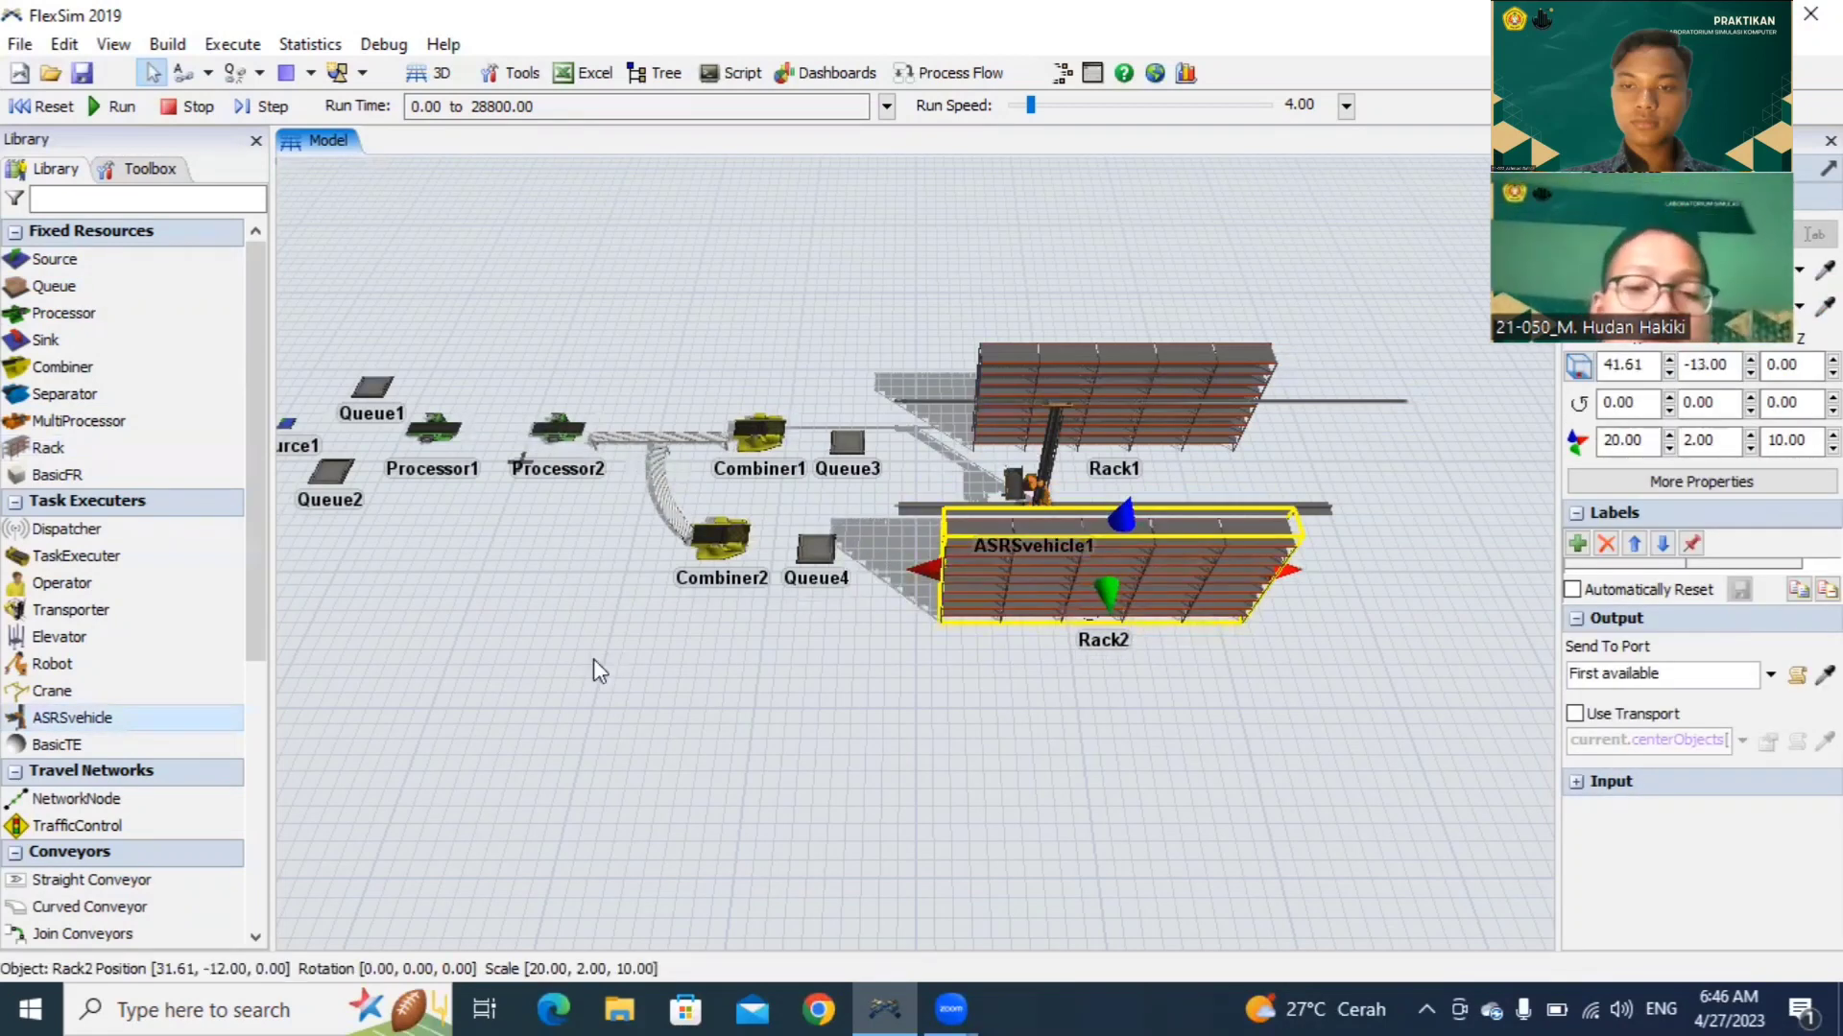
Step: Add a Dispatcher, an Operator, a TaskExecuter and a Transporter in the open area above the Processors
left_click_drag(969, 706, 981, 711)
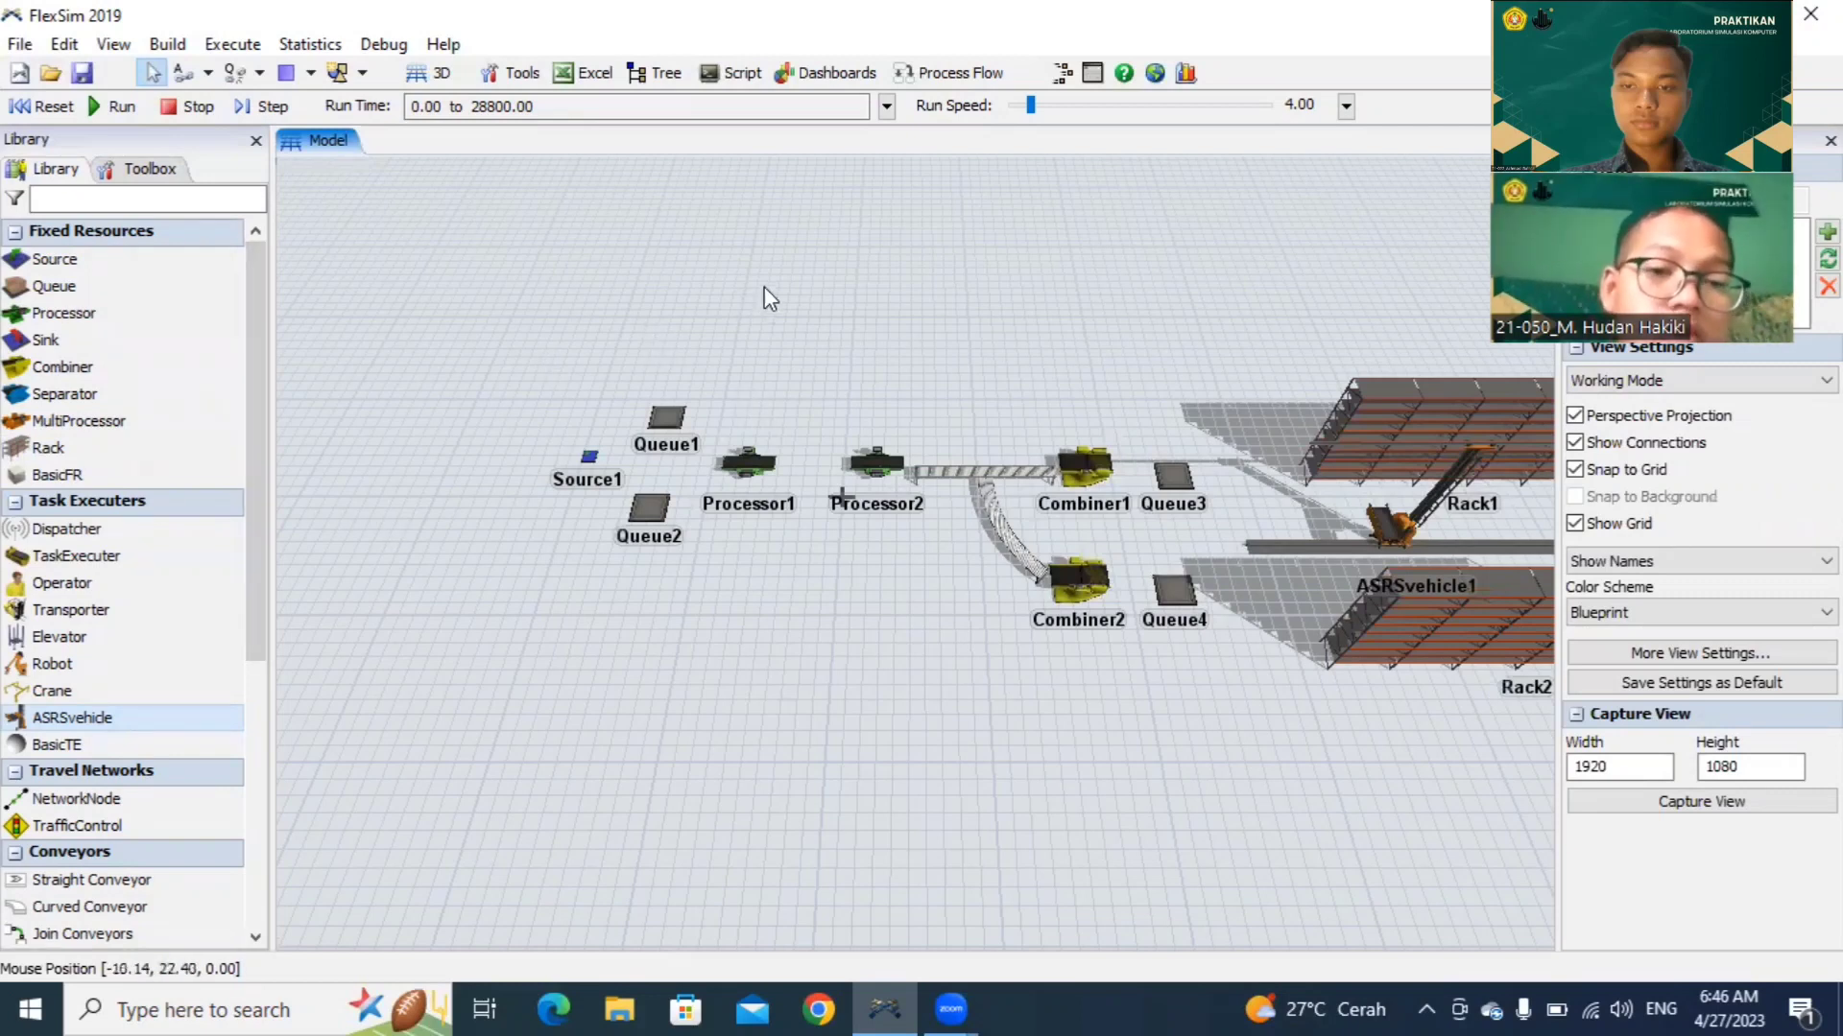
scroll(727, 401, "up", 2)
scroll(726, 399, "up", 3)
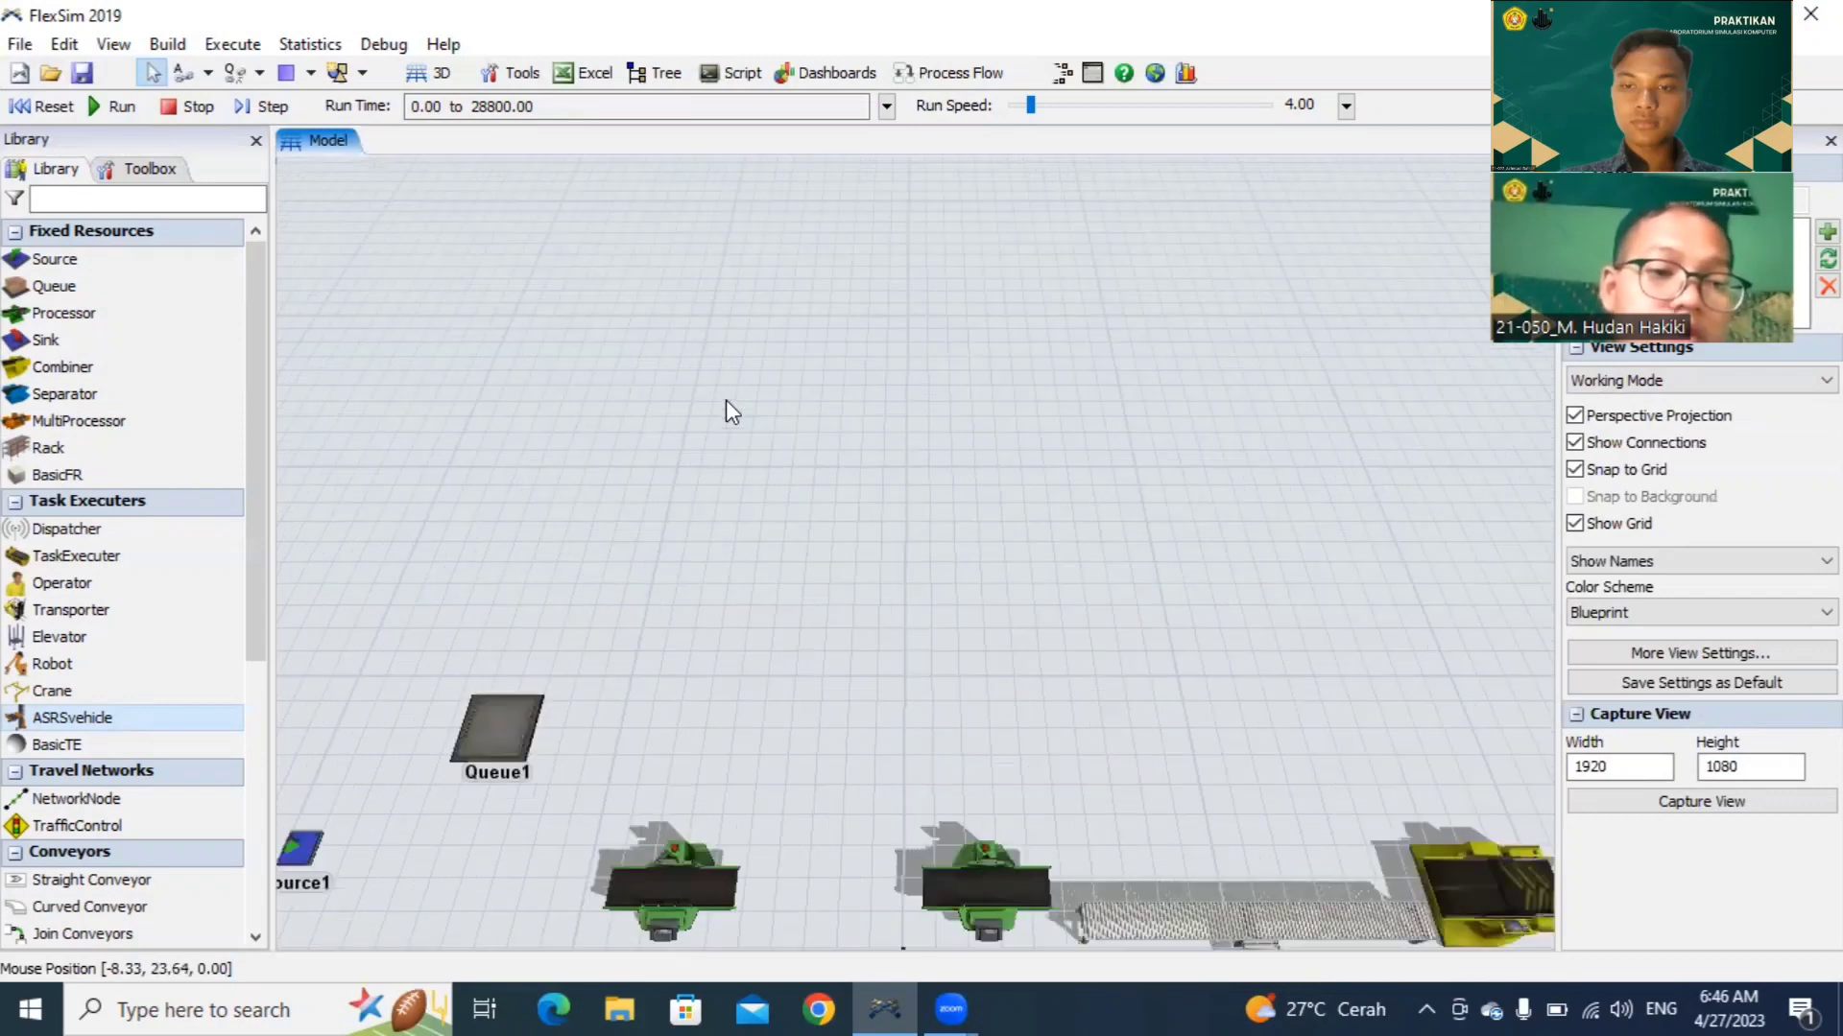
scroll(725, 399, "up", 3)
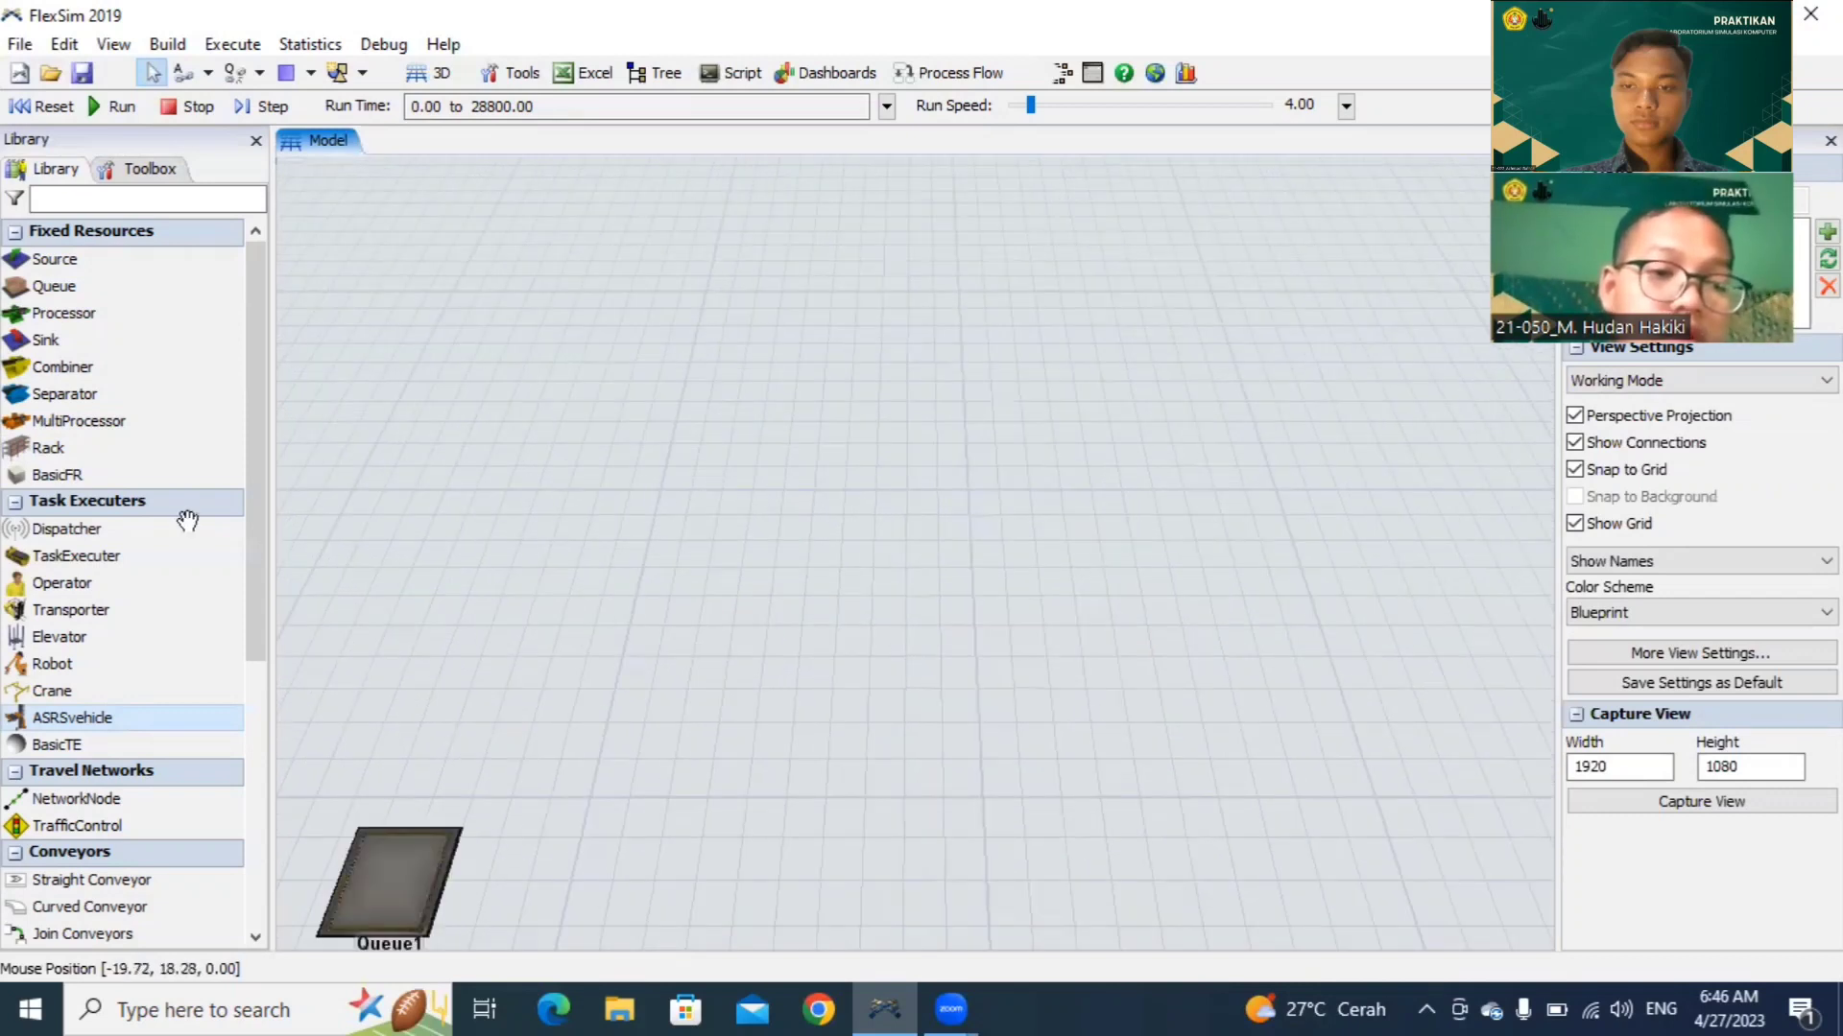
left_click_drag(178, 528, 822, 437)
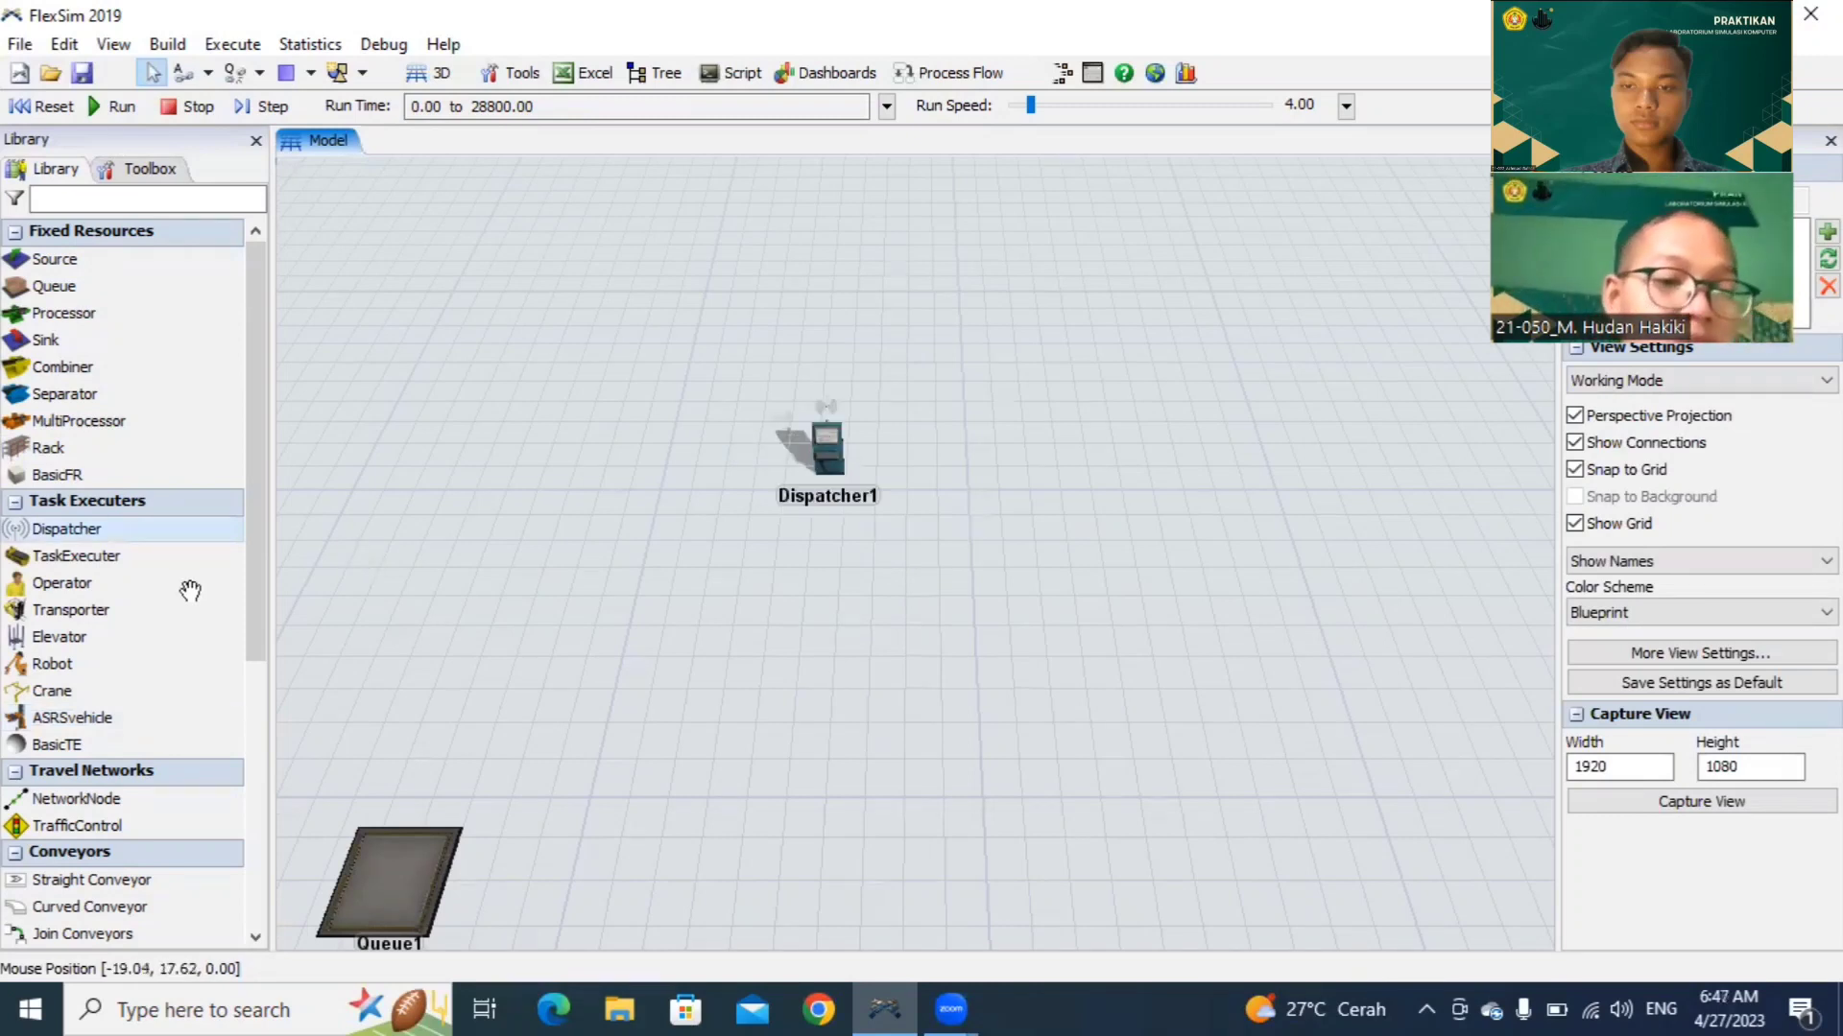
left_click_drag(175, 585, 617, 574)
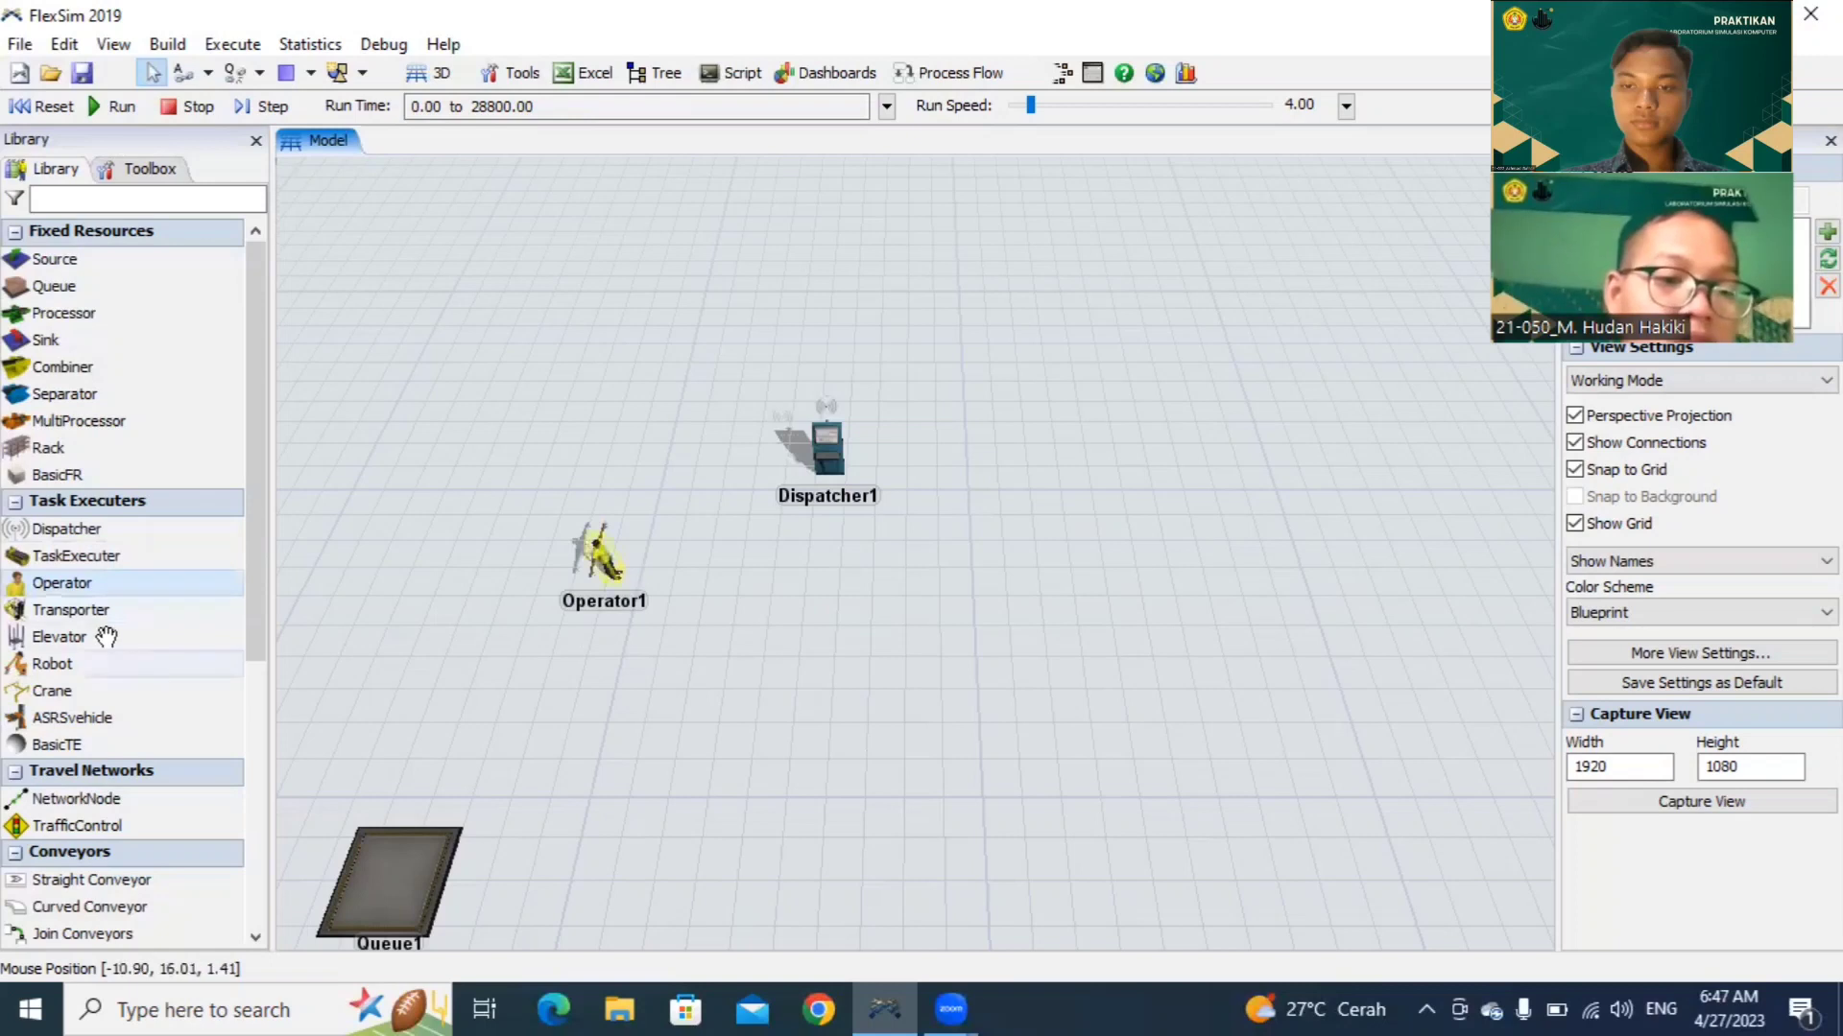
left_click_drag(85, 576, 806, 646)
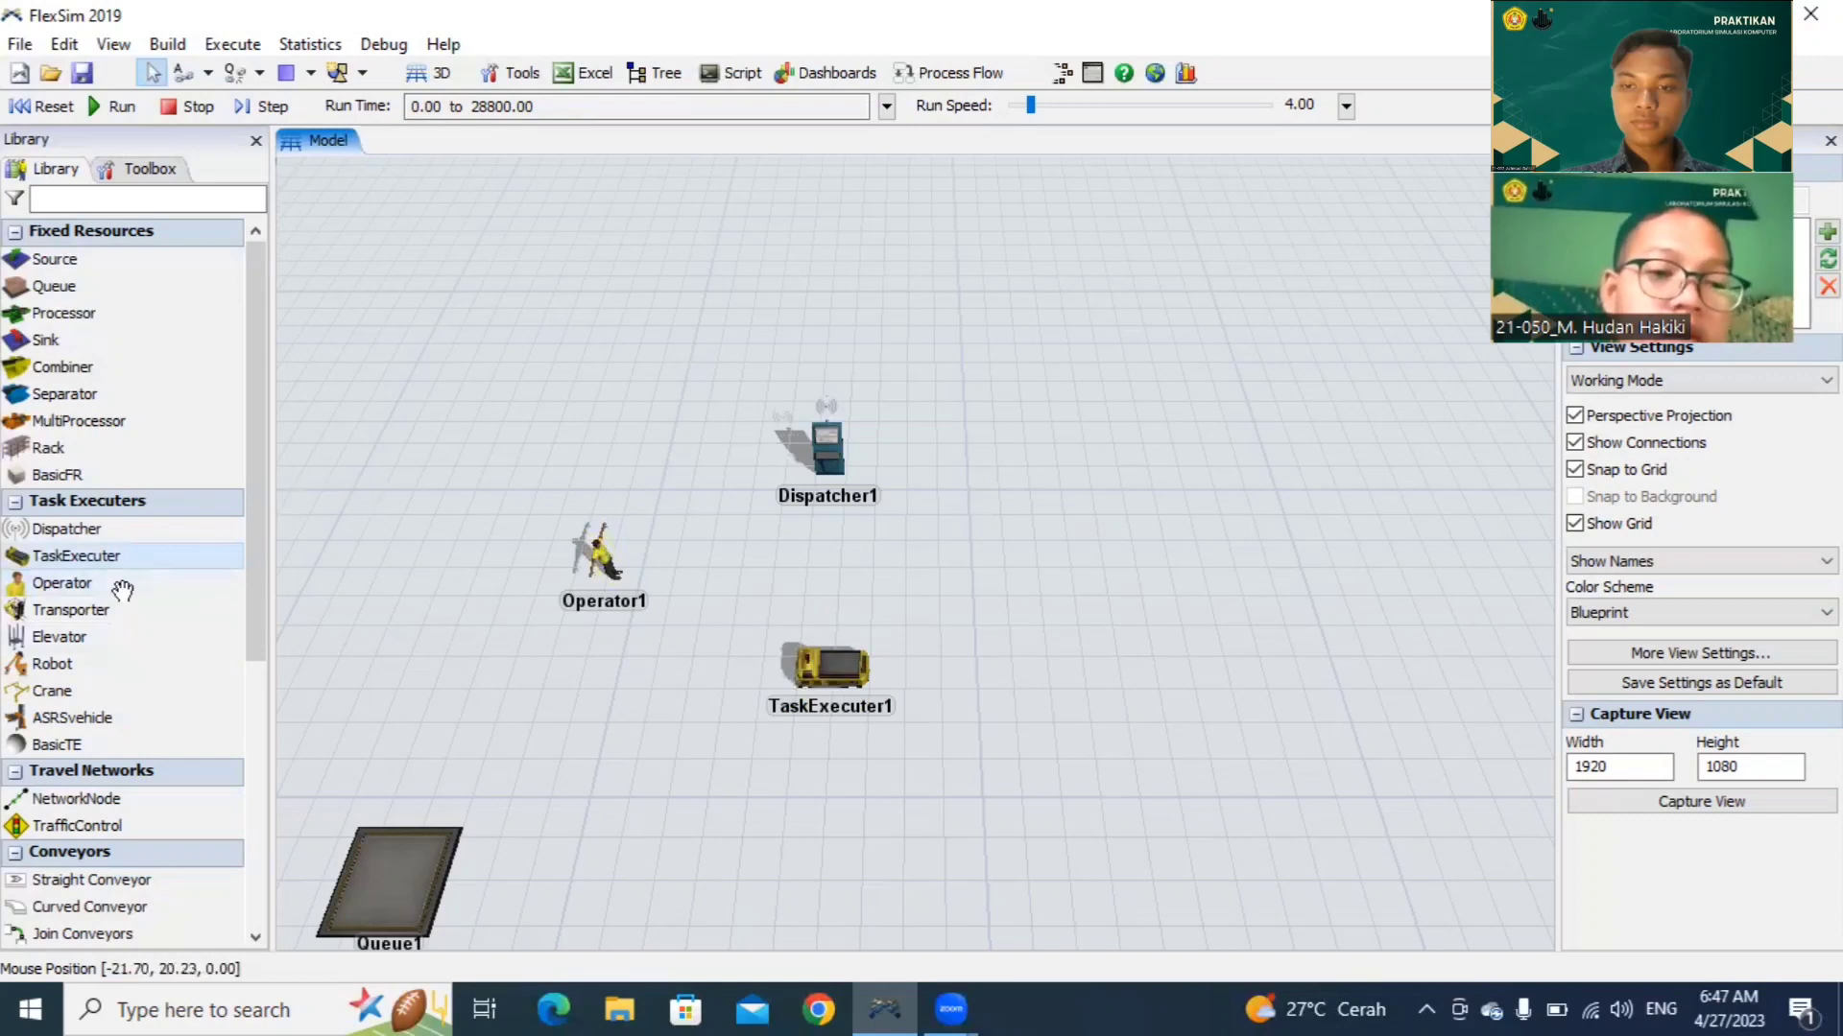
left_click(133, 632)
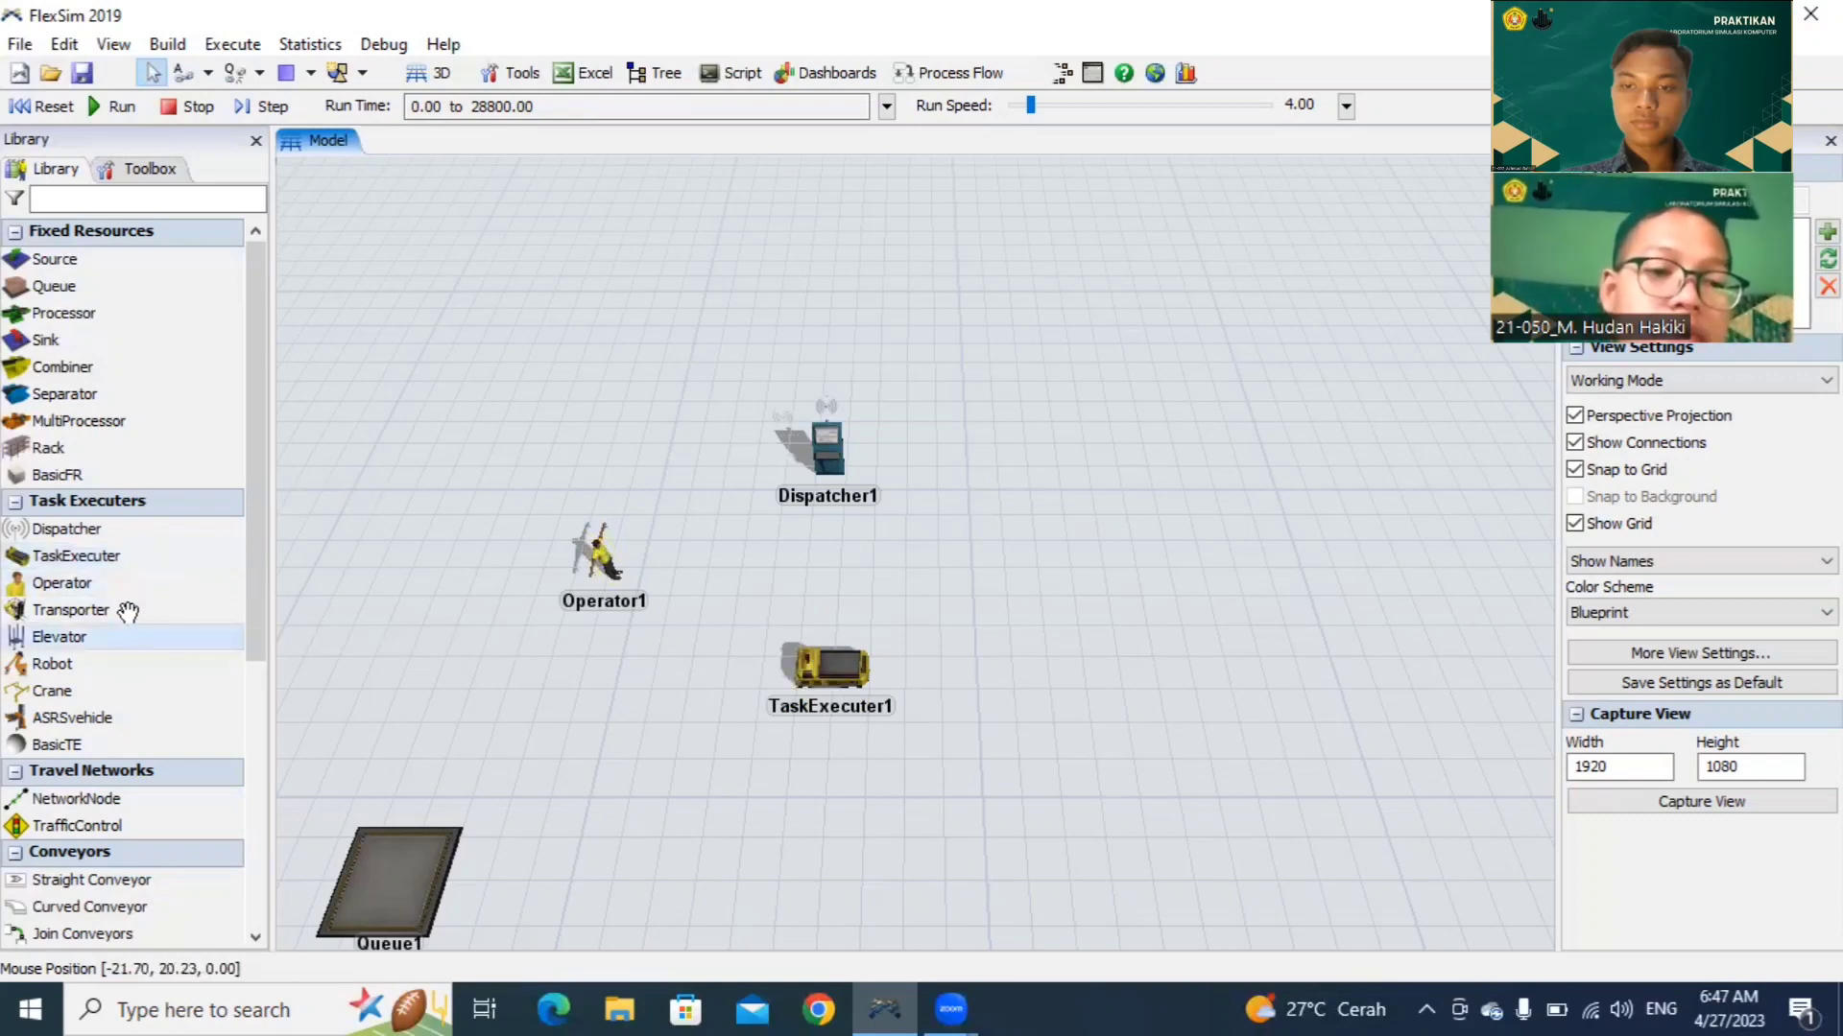
left_click_drag(126, 609, 1010, 557)
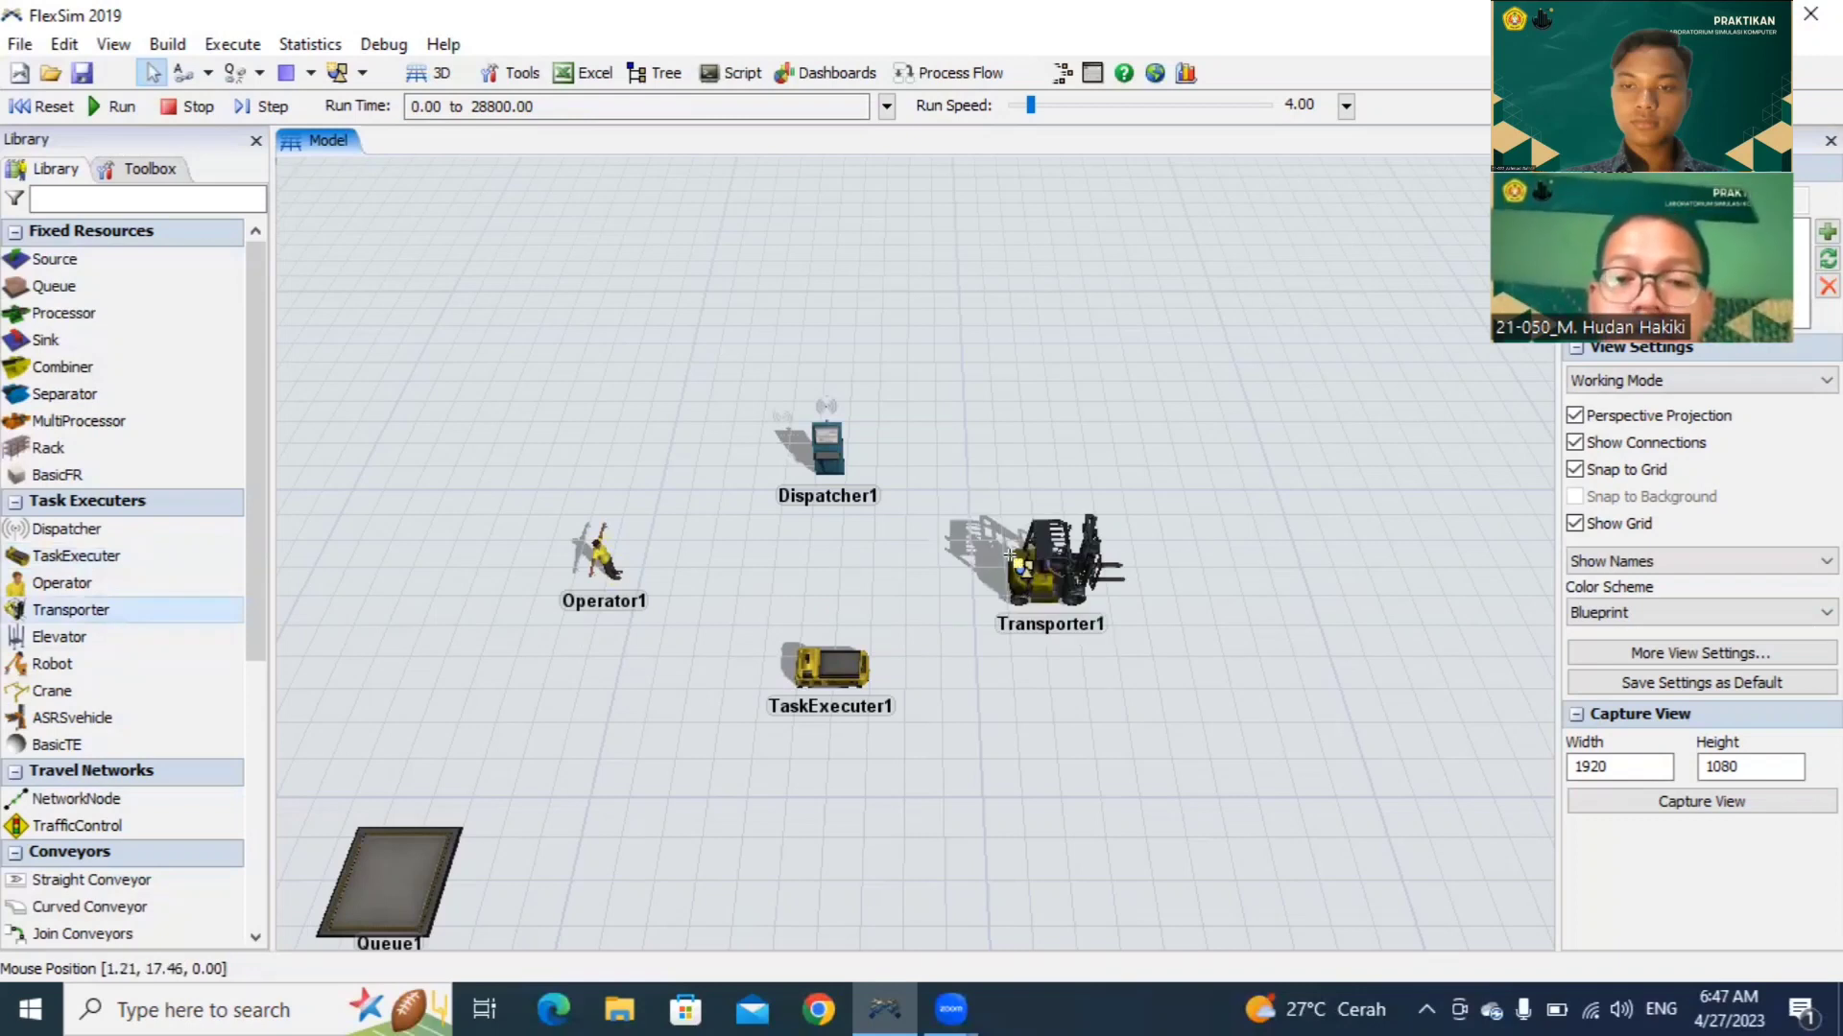
Step: Open the Source's properties and rename it to Kain Sudah Dipotong
scroll(1009, 555, "down", 2)
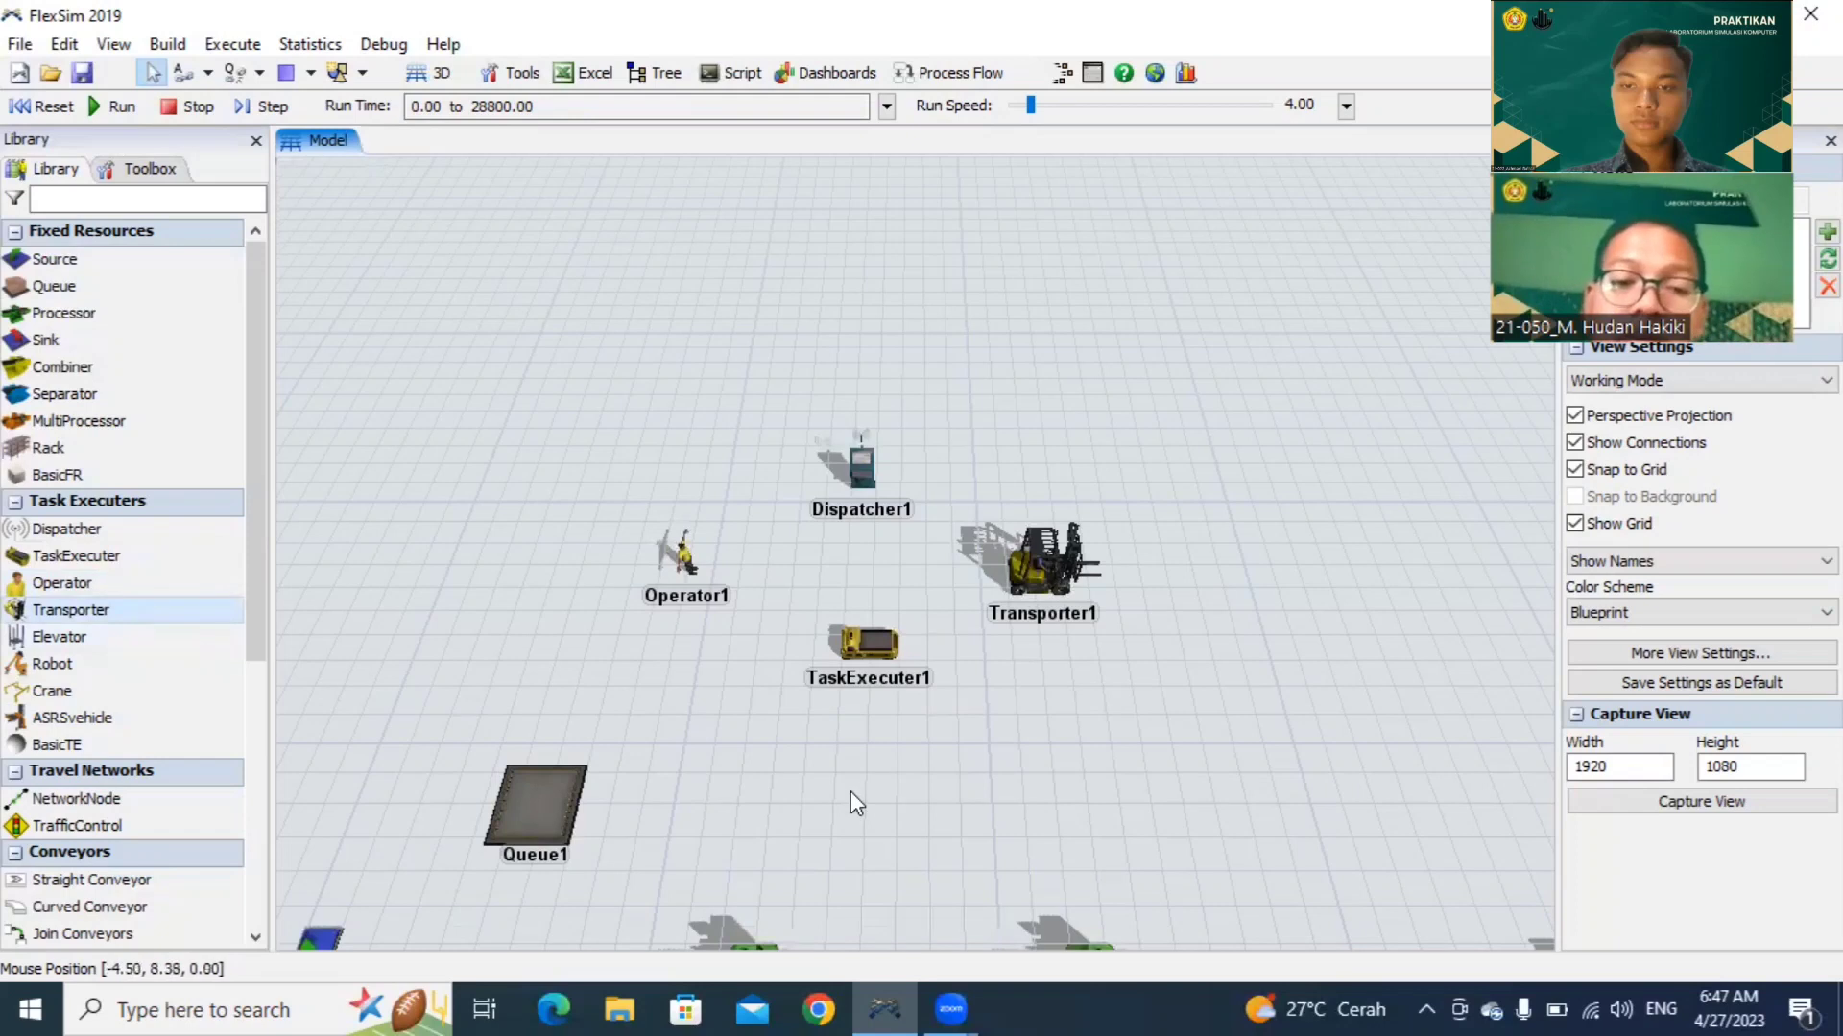
left_click_drag(935, 650, 935, 642)
scroll(950, 604, "down", 2)
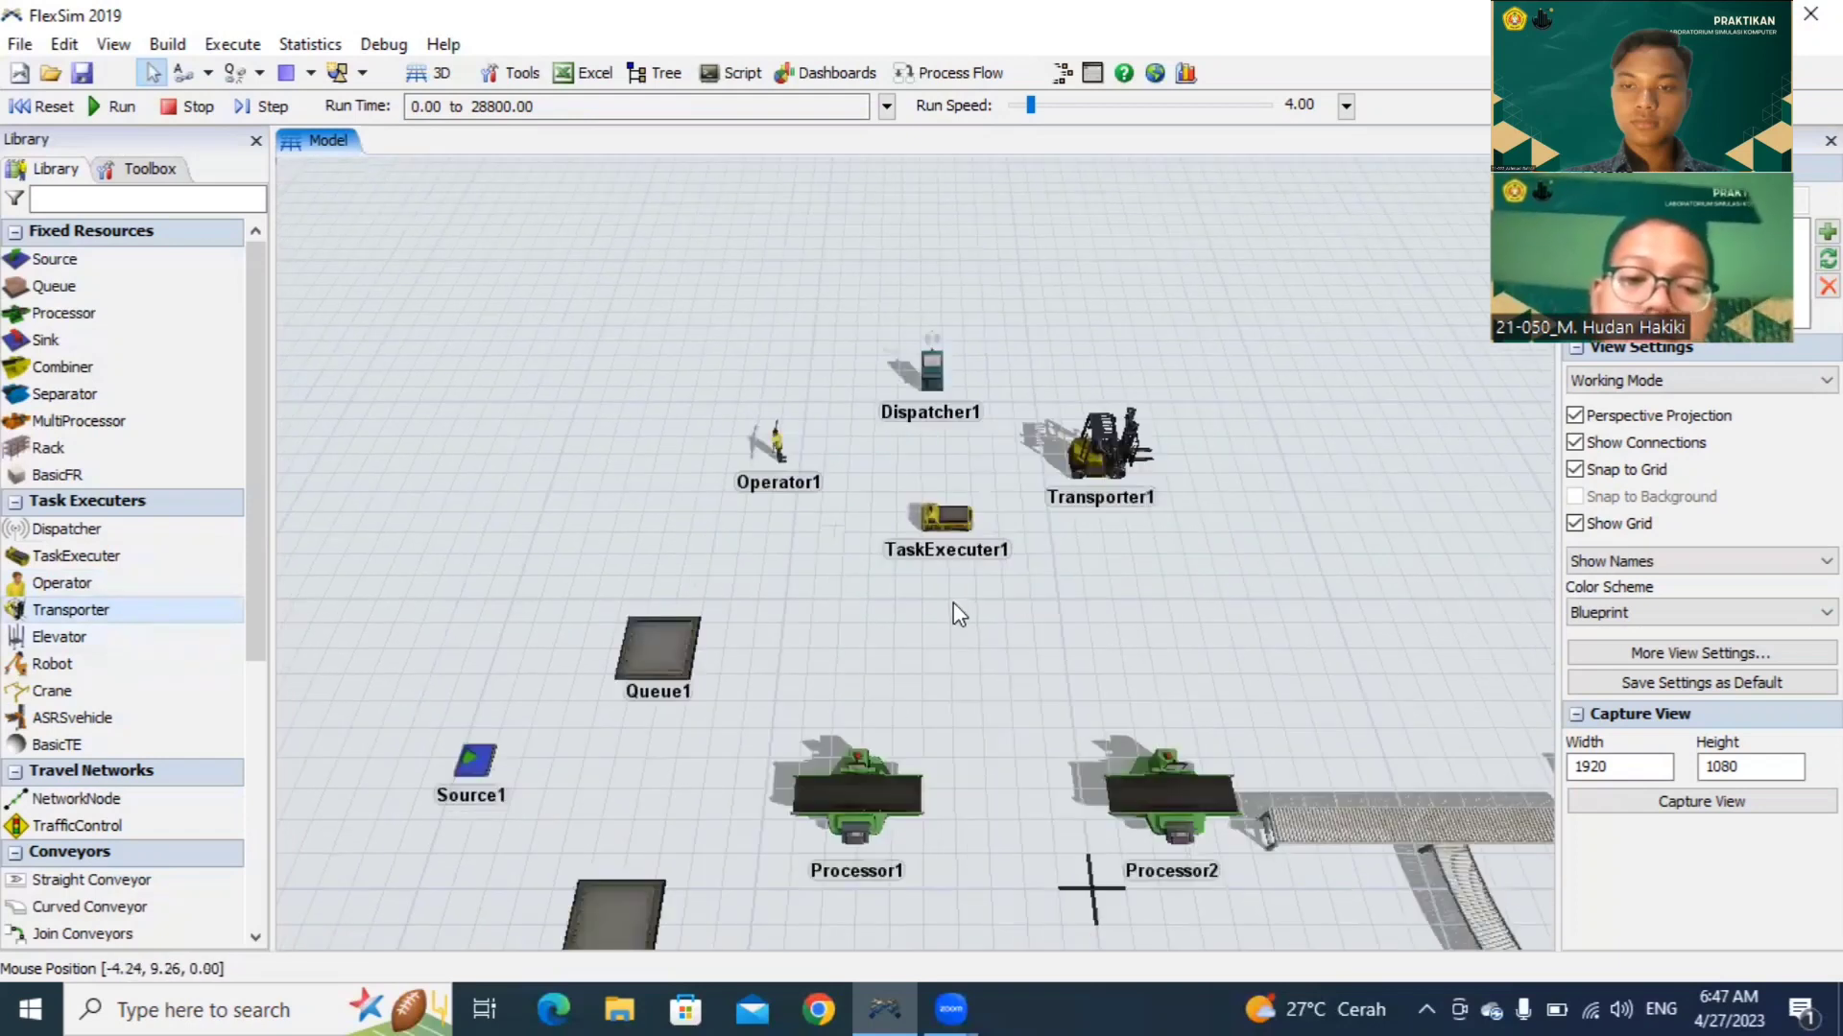
scroll(955, 605, "down", 1)
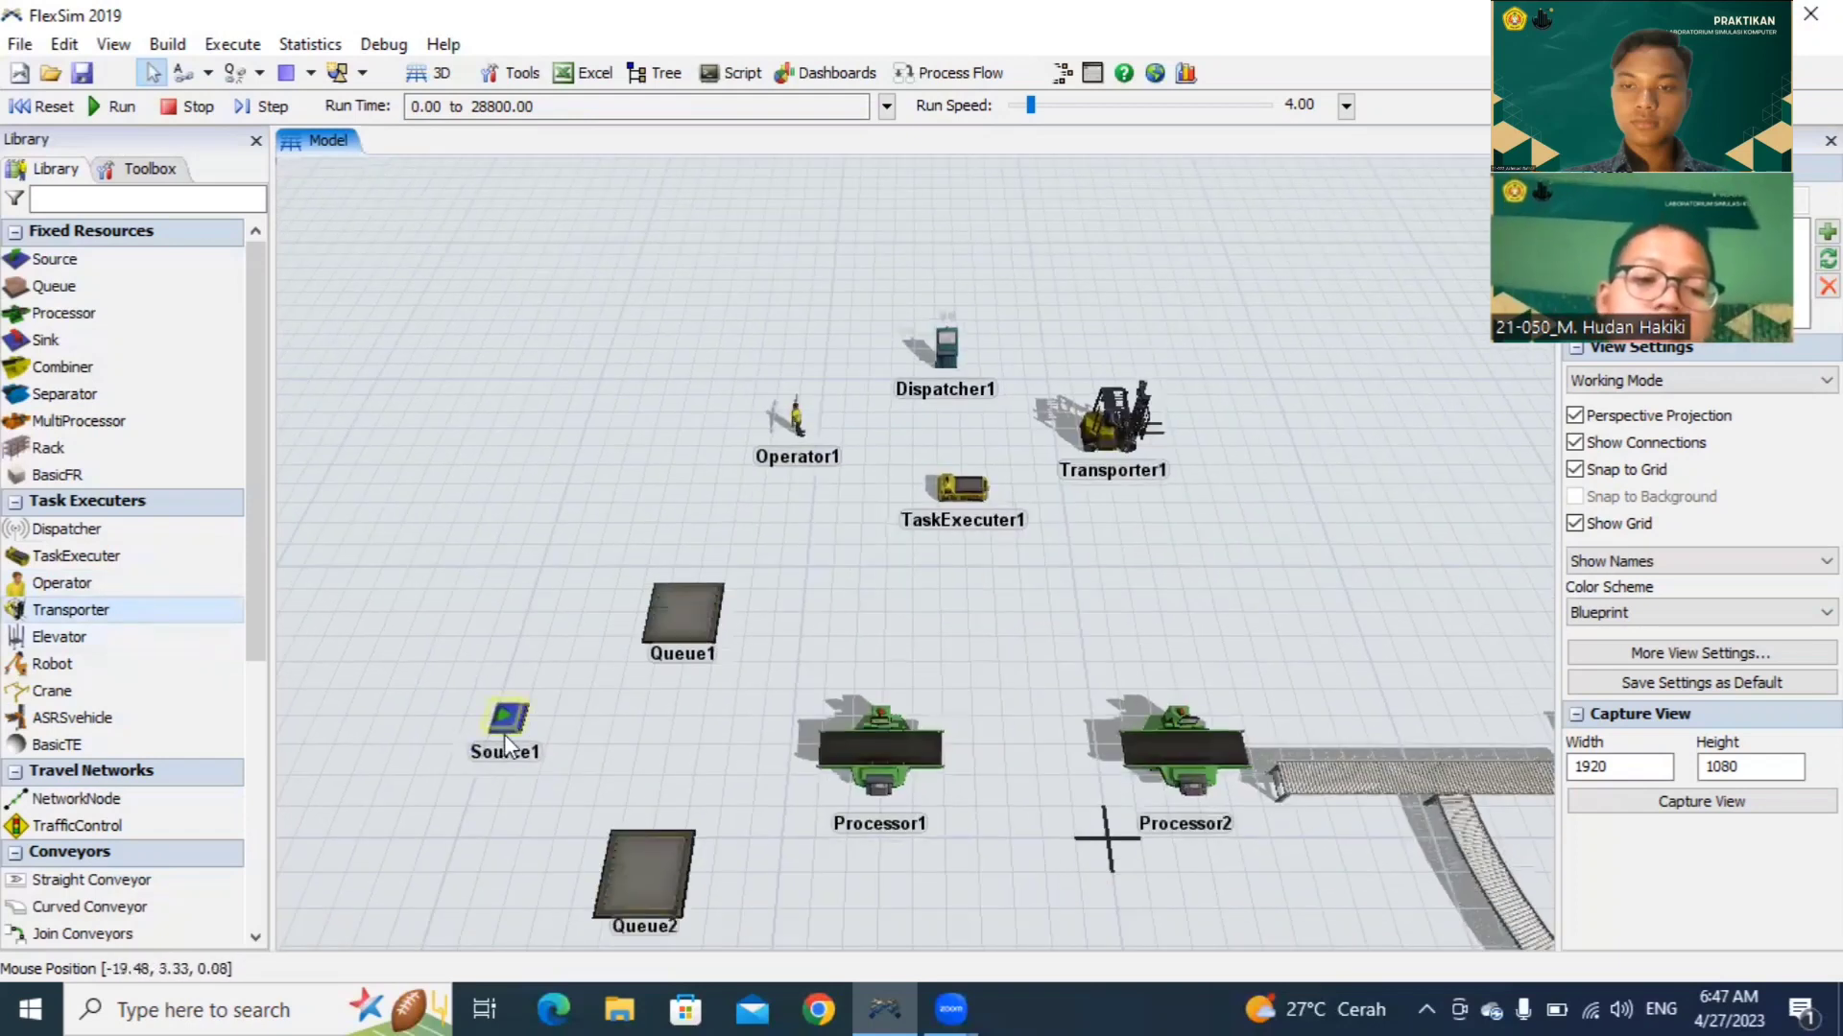
left_click(503, 734)
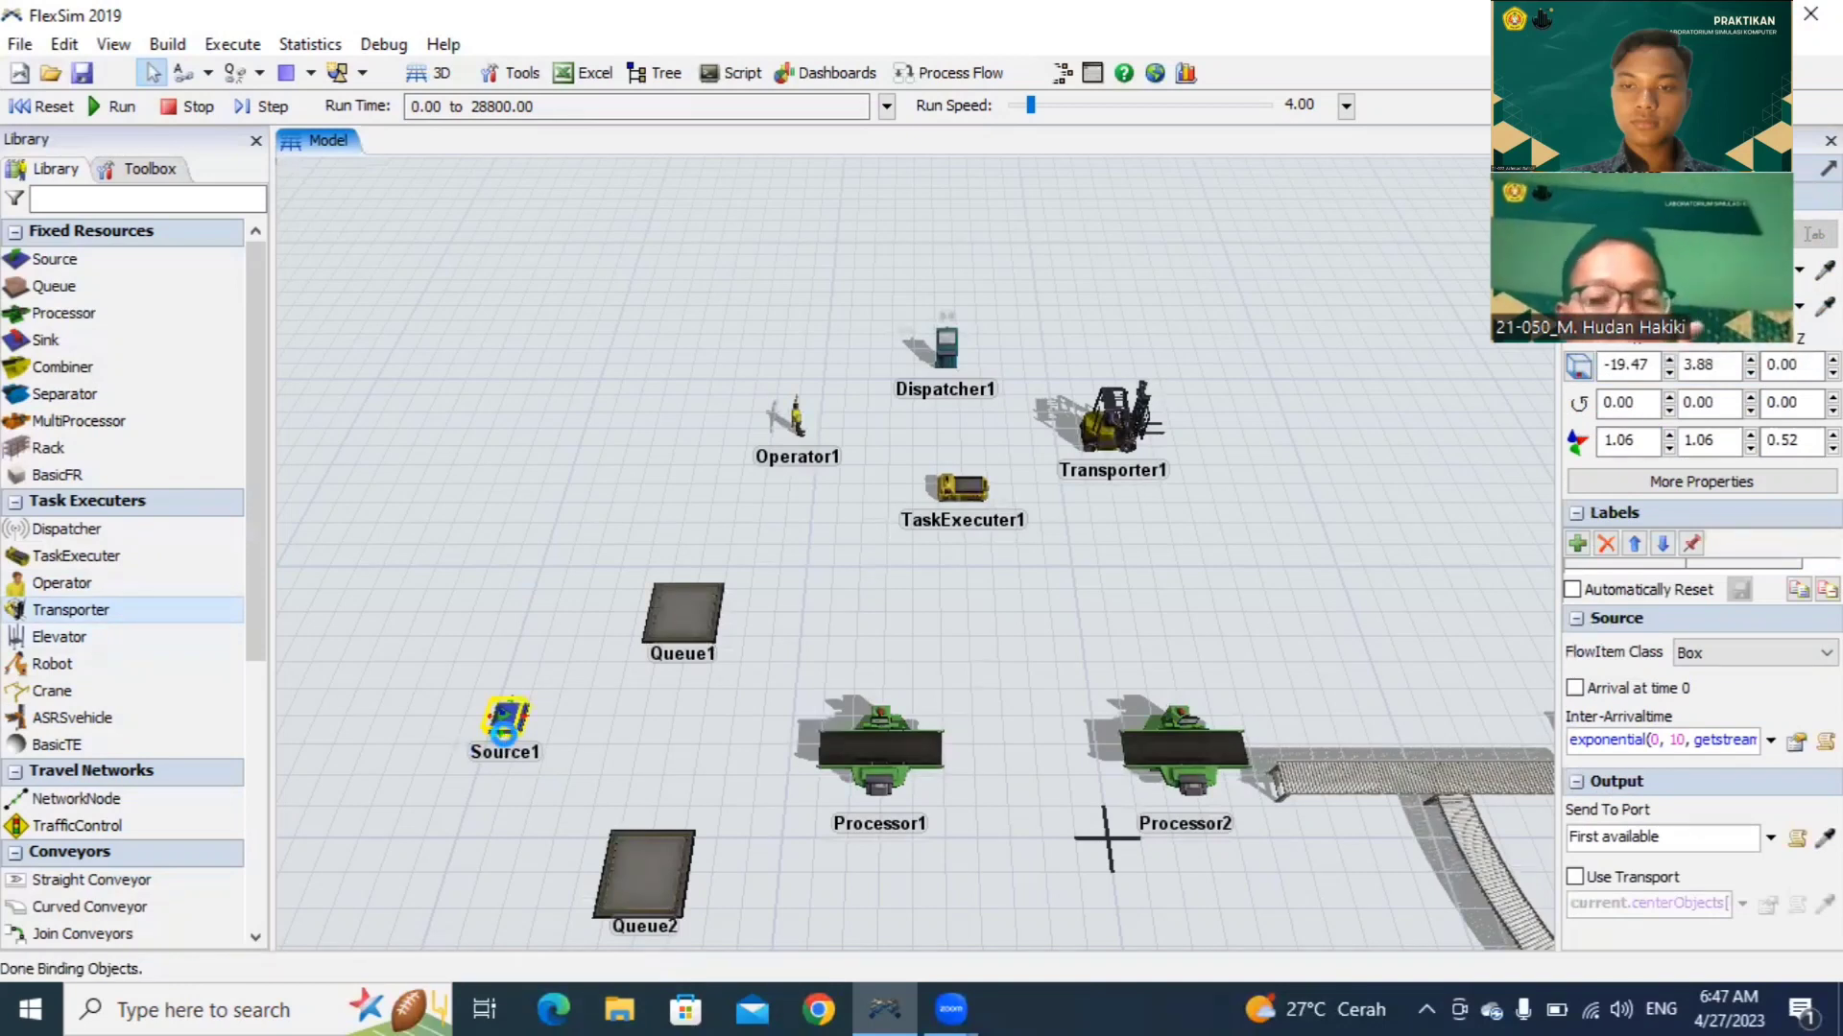
double_click(504, 734)
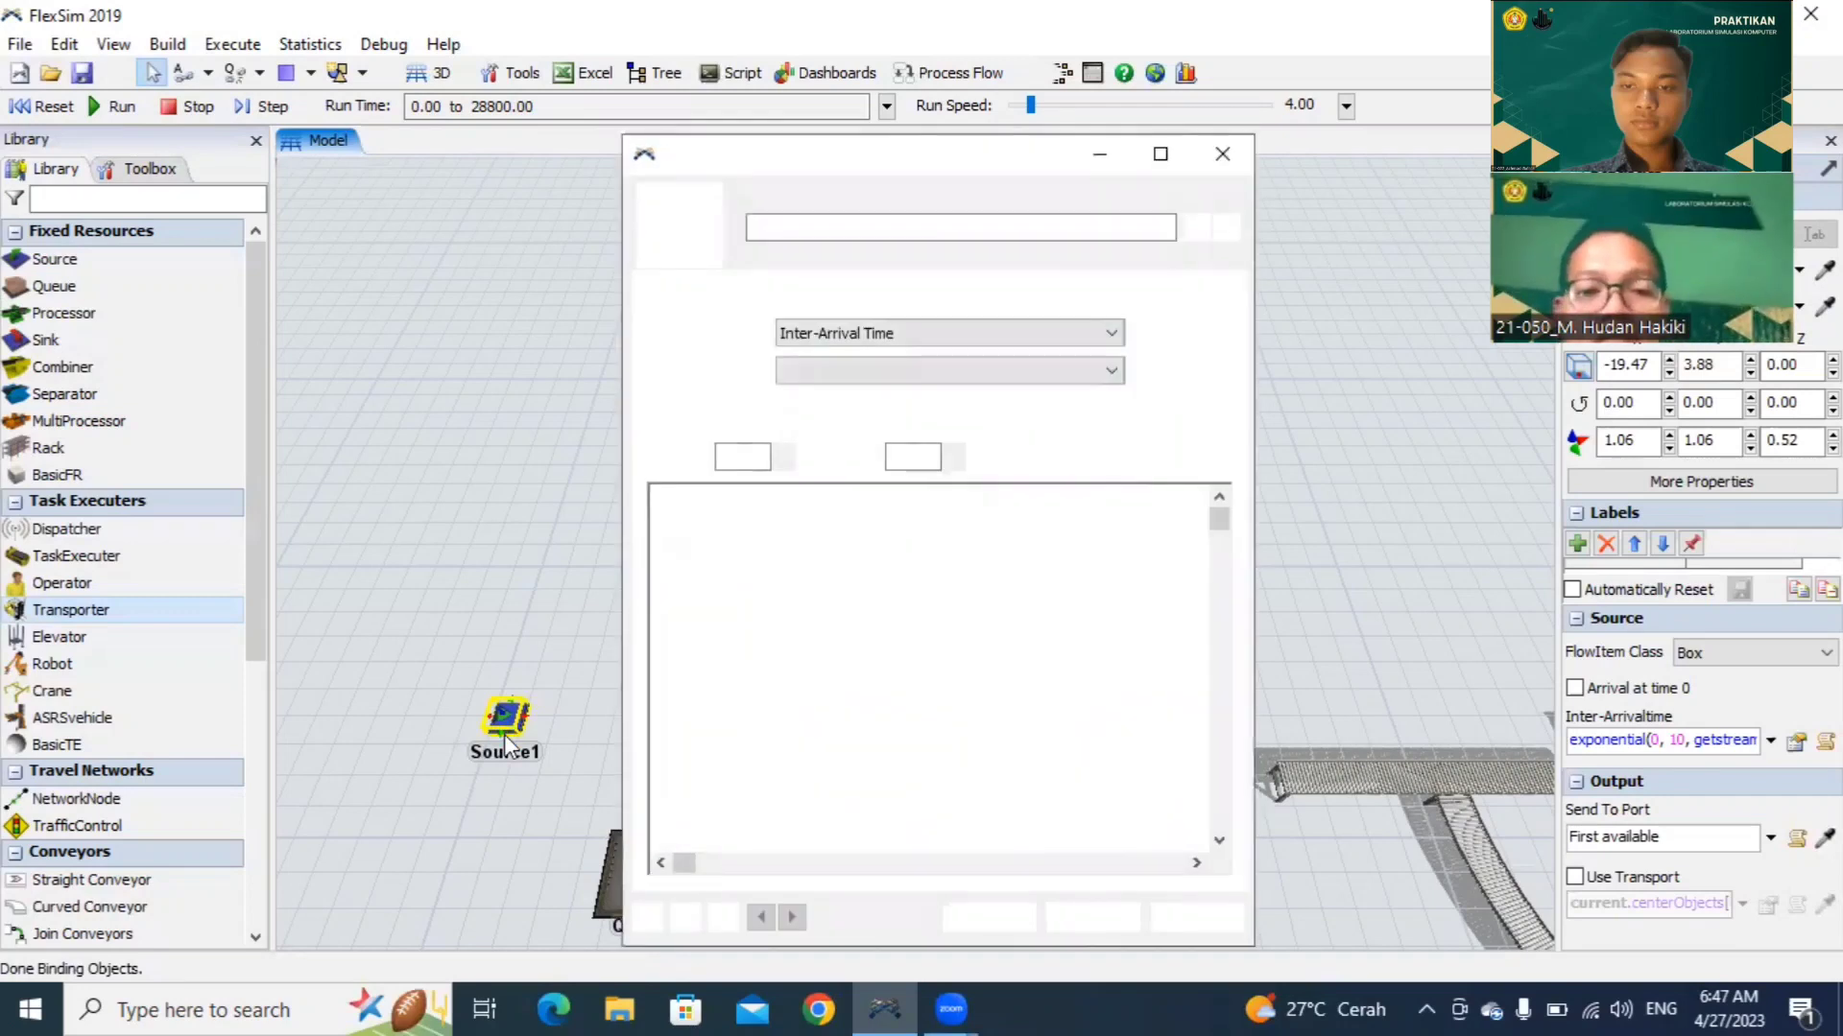
left_click(841, 223)
key("BackSpace")
key("BackSpace")
key("BackSpace")
key("BackSpace")
key("BackSpace")
key("BackSpace")
key("BackSpace")
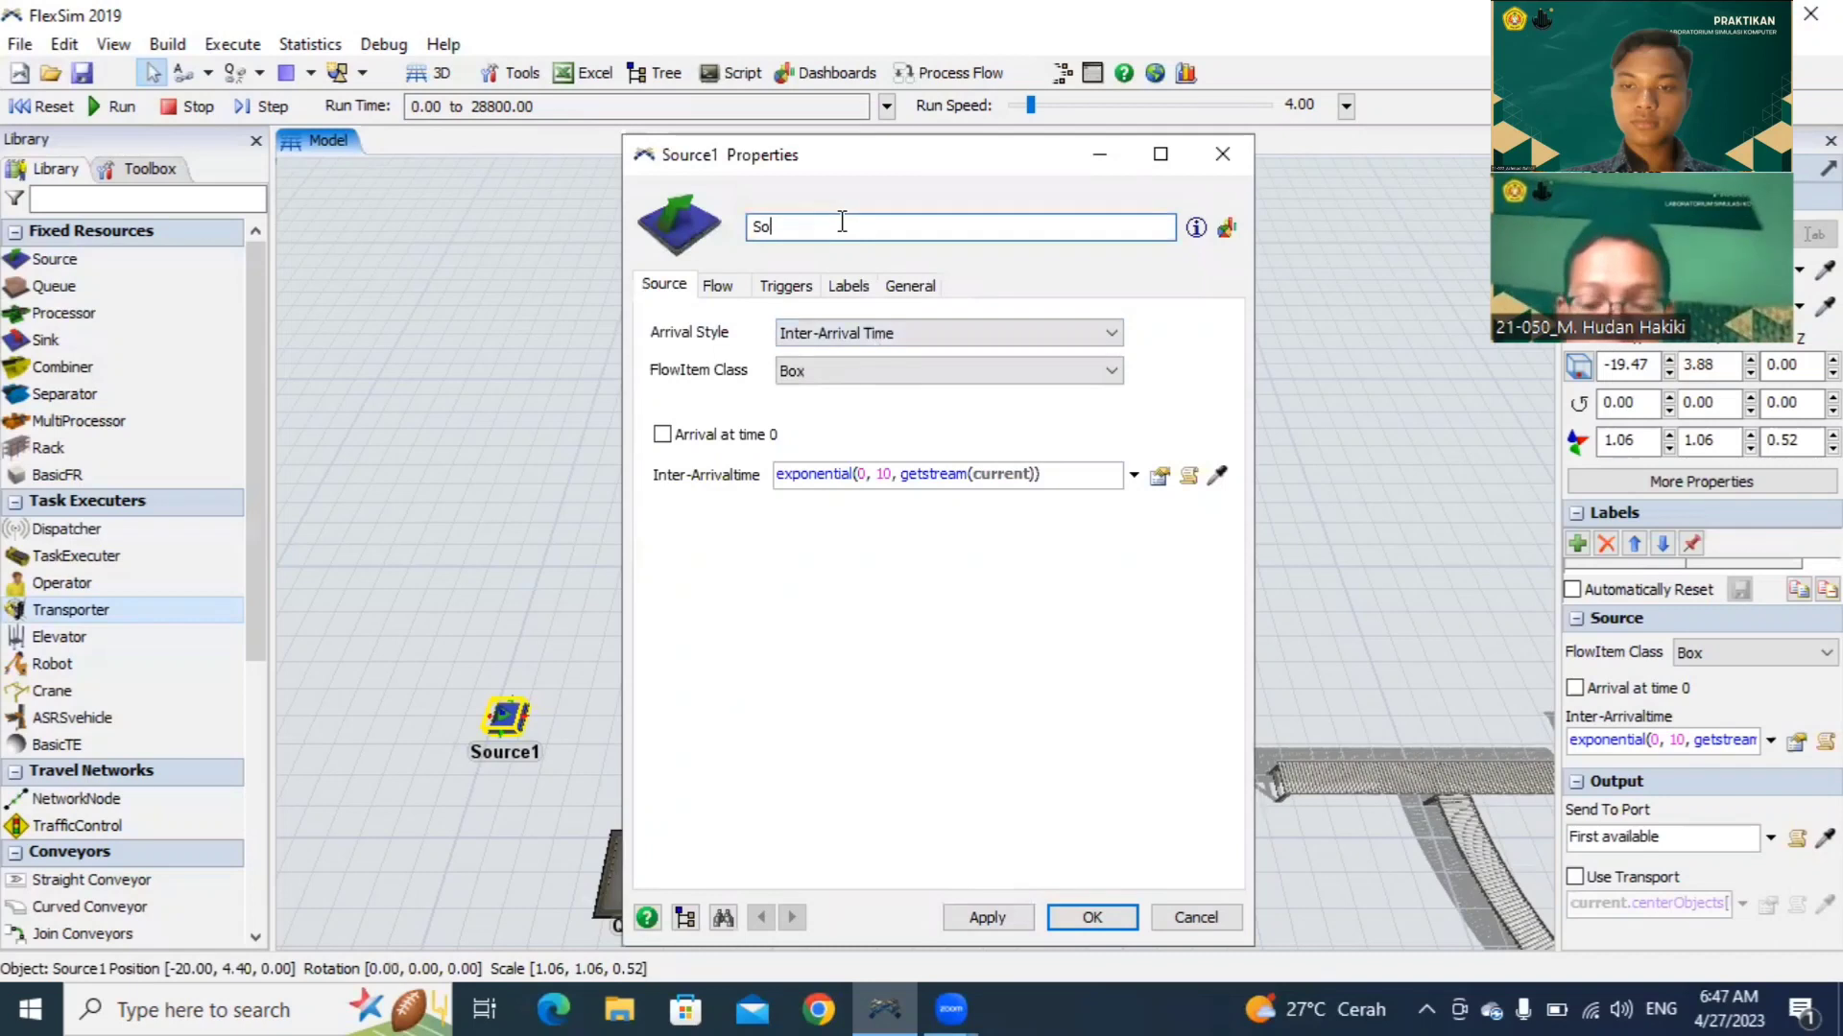
type("Kain sUD")
key("BackSpace")
key("BackSpace")
key("BackSpace")
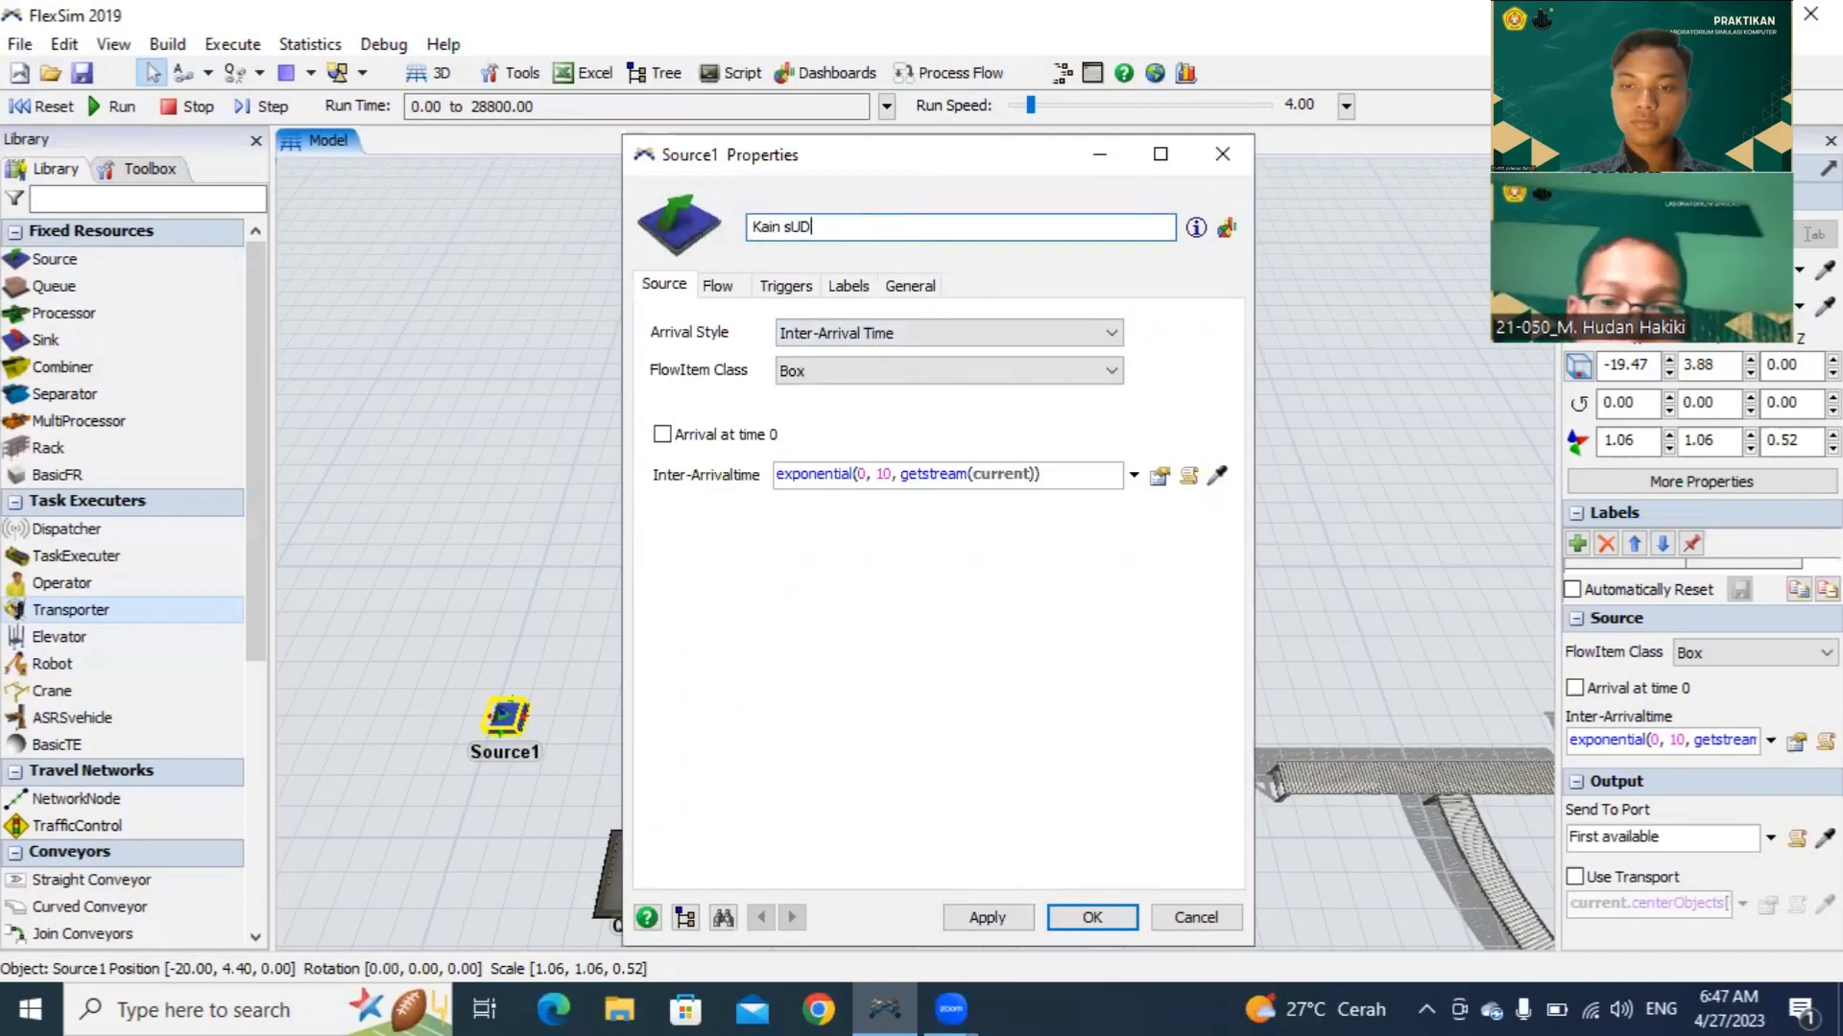
type("Sudah Dipotong")
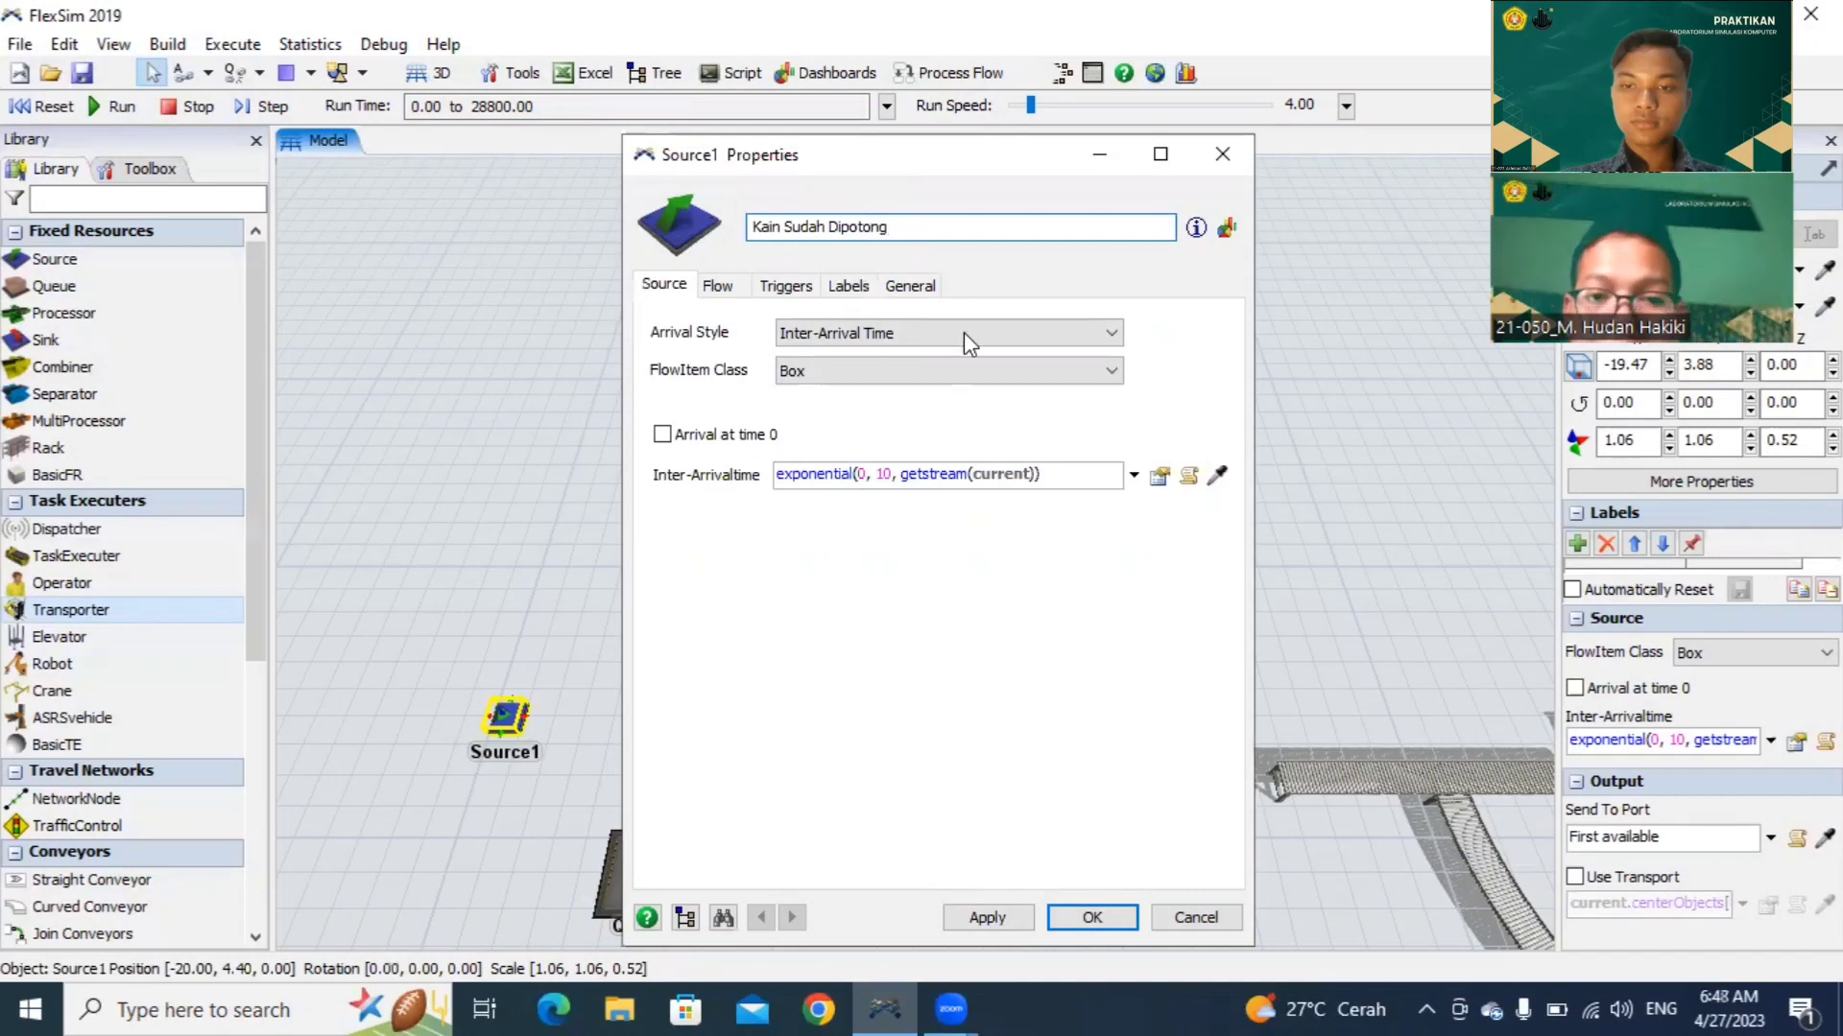
Step: Apply the name Kain Sudah Dipotong to the Source and close its properties
left_click(977, 921)
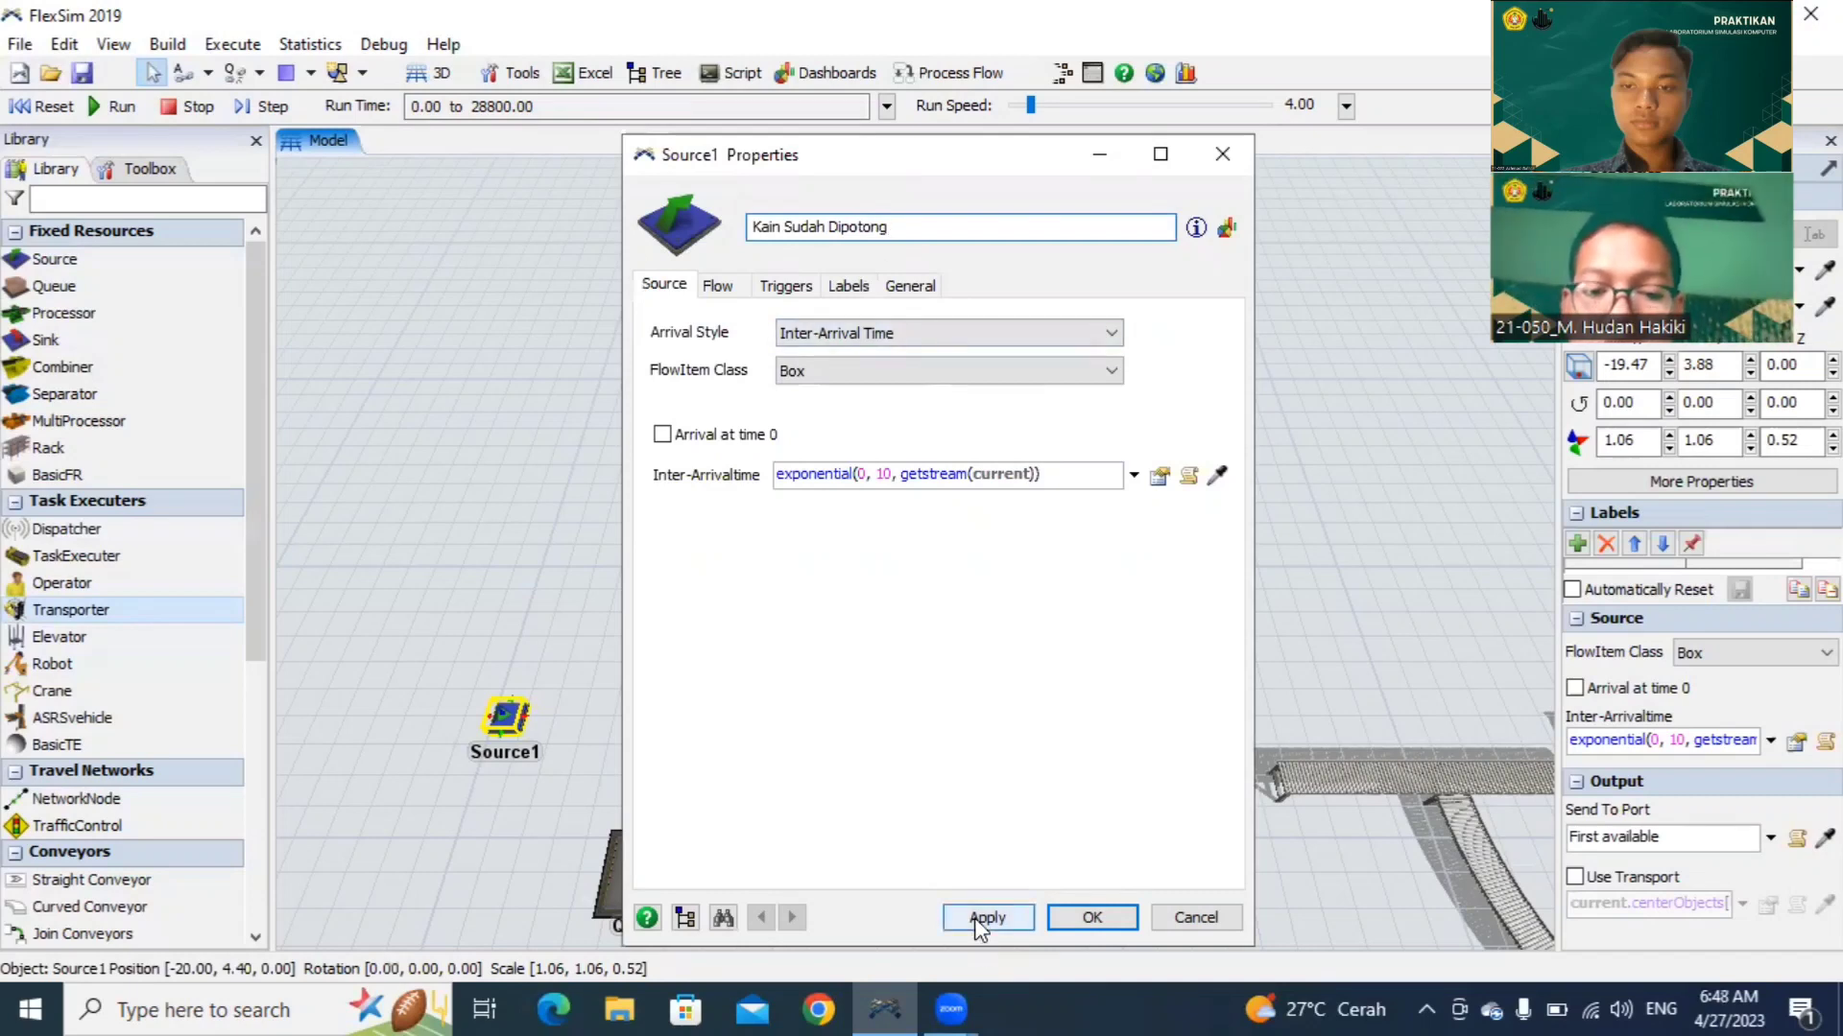
left_click(1110, 919)
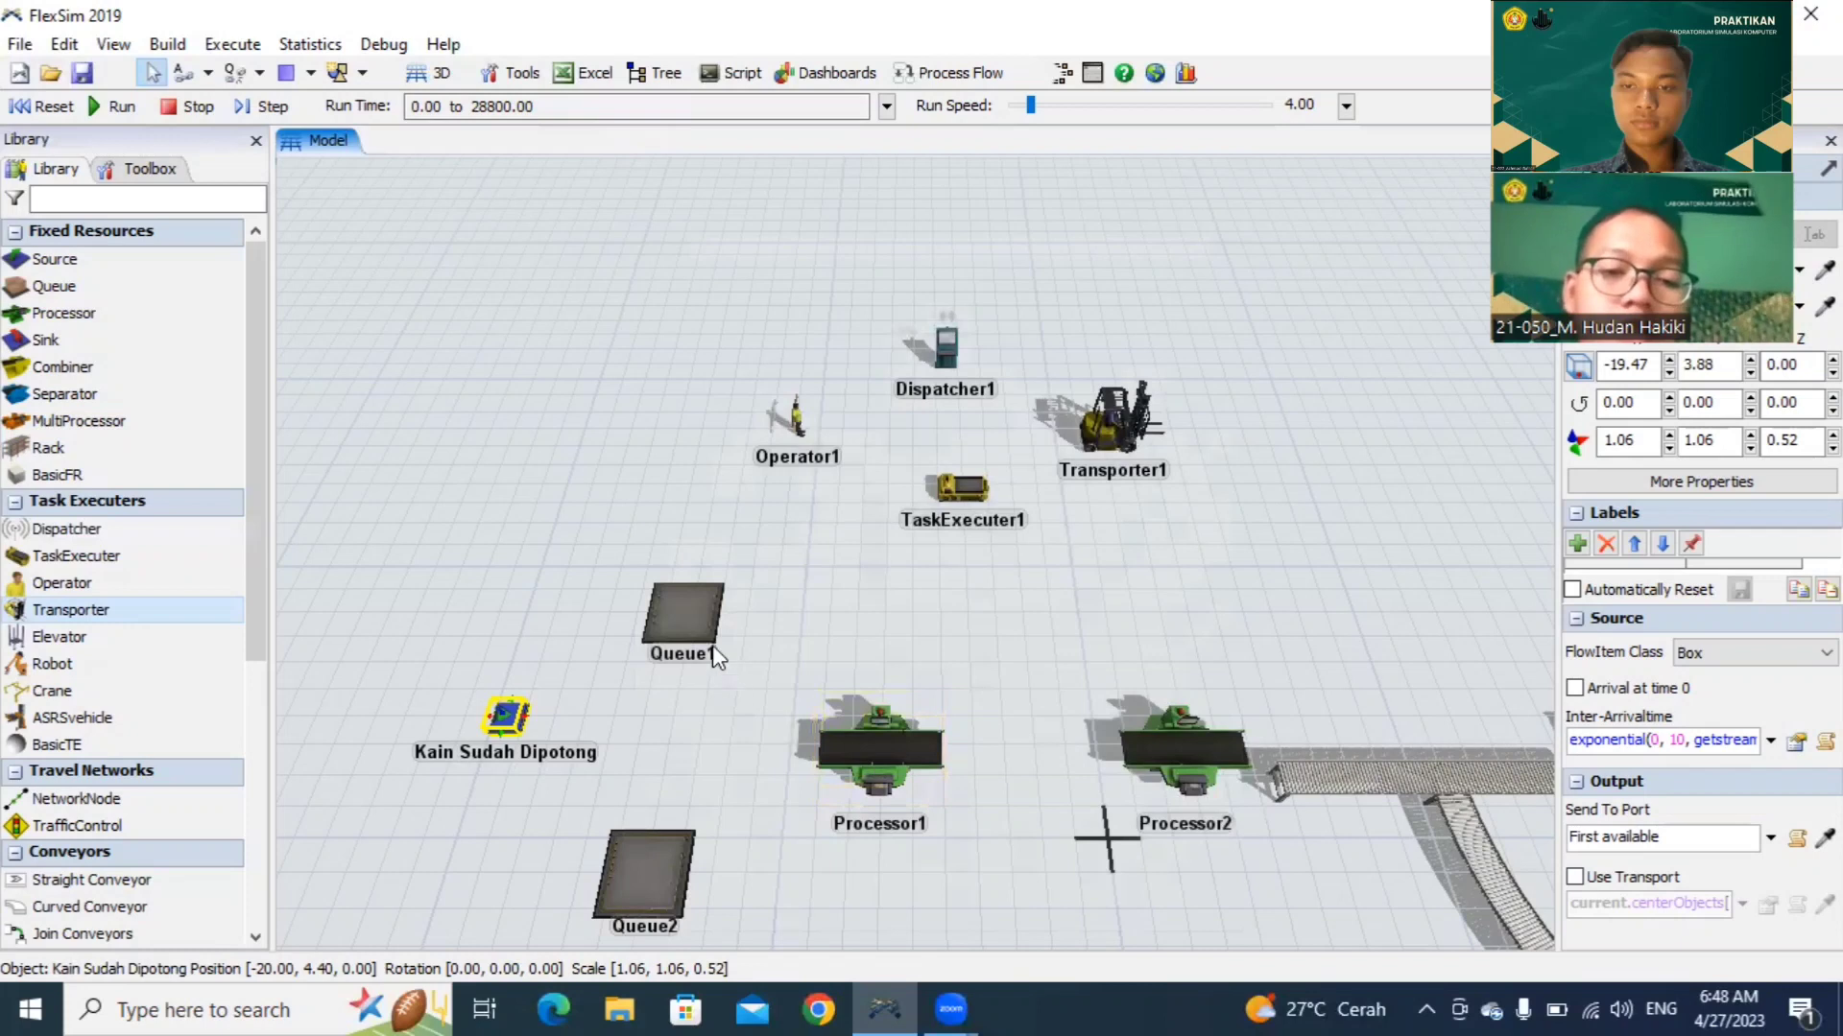
Step: Rename the Queue above the Source, Queue1, to Box Pink and apply the change
left_click(685, 637)
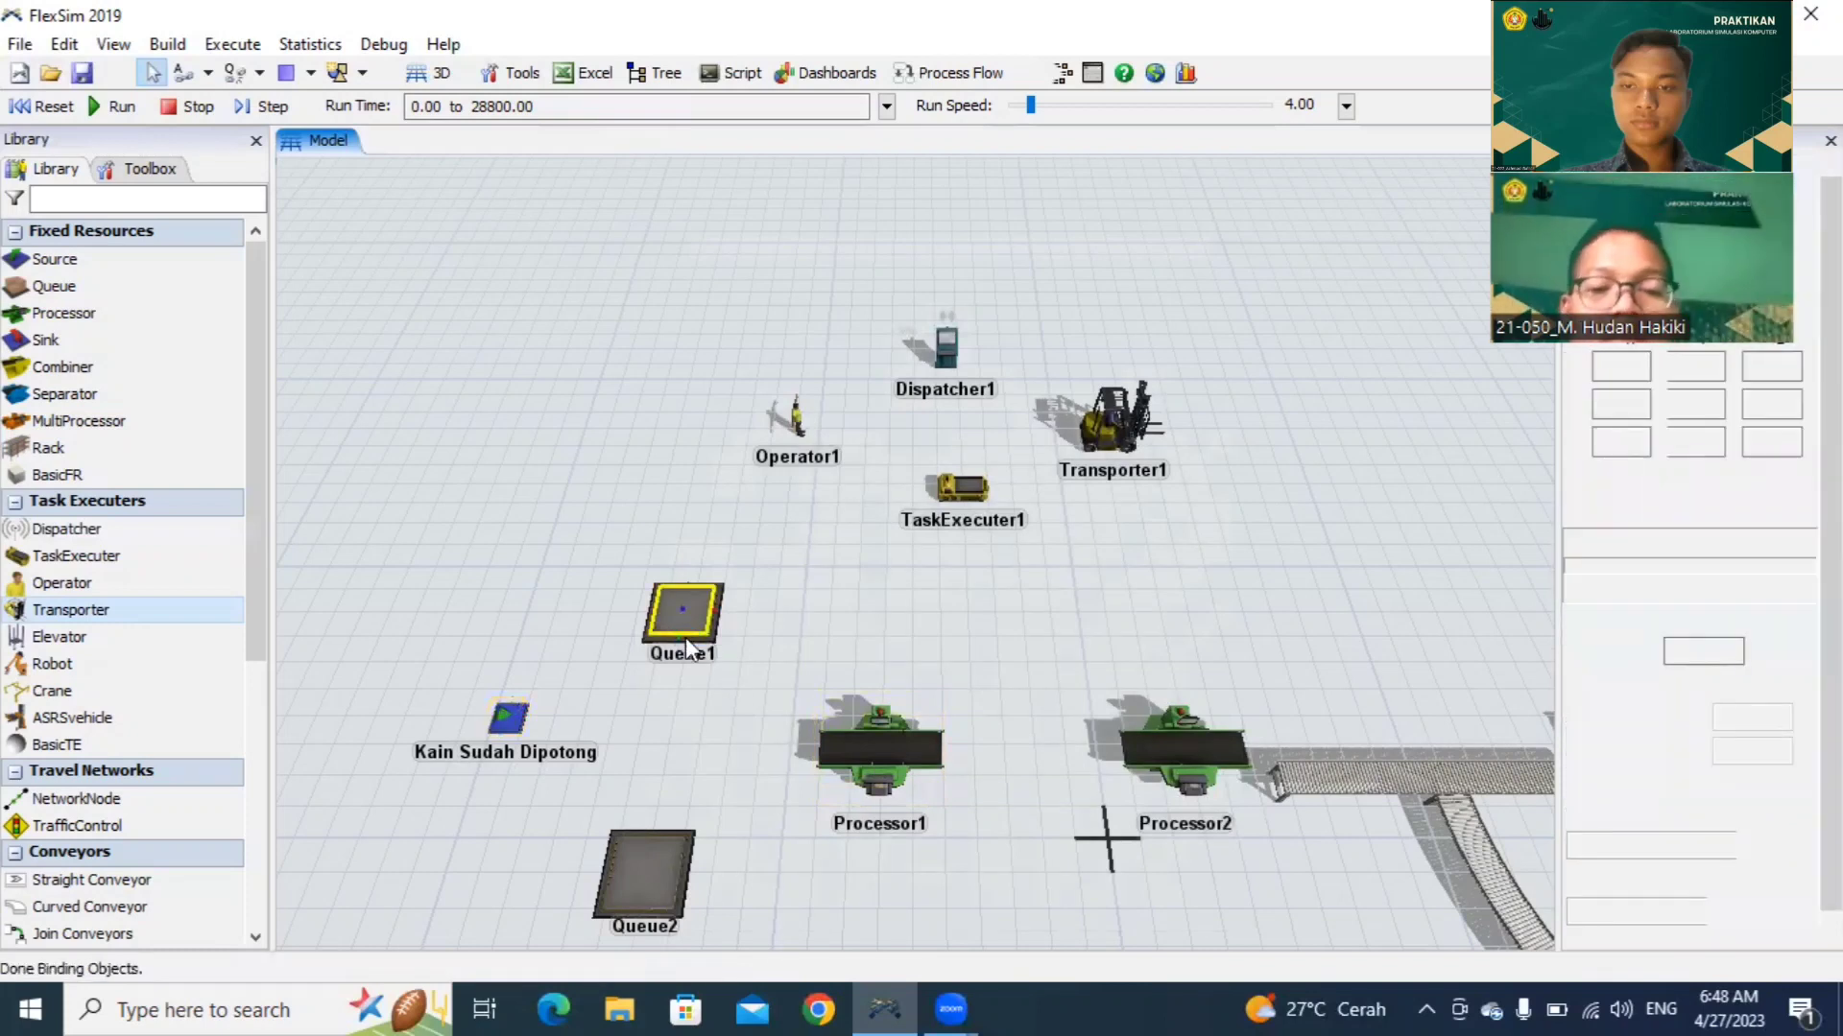
double_click(685, 638)
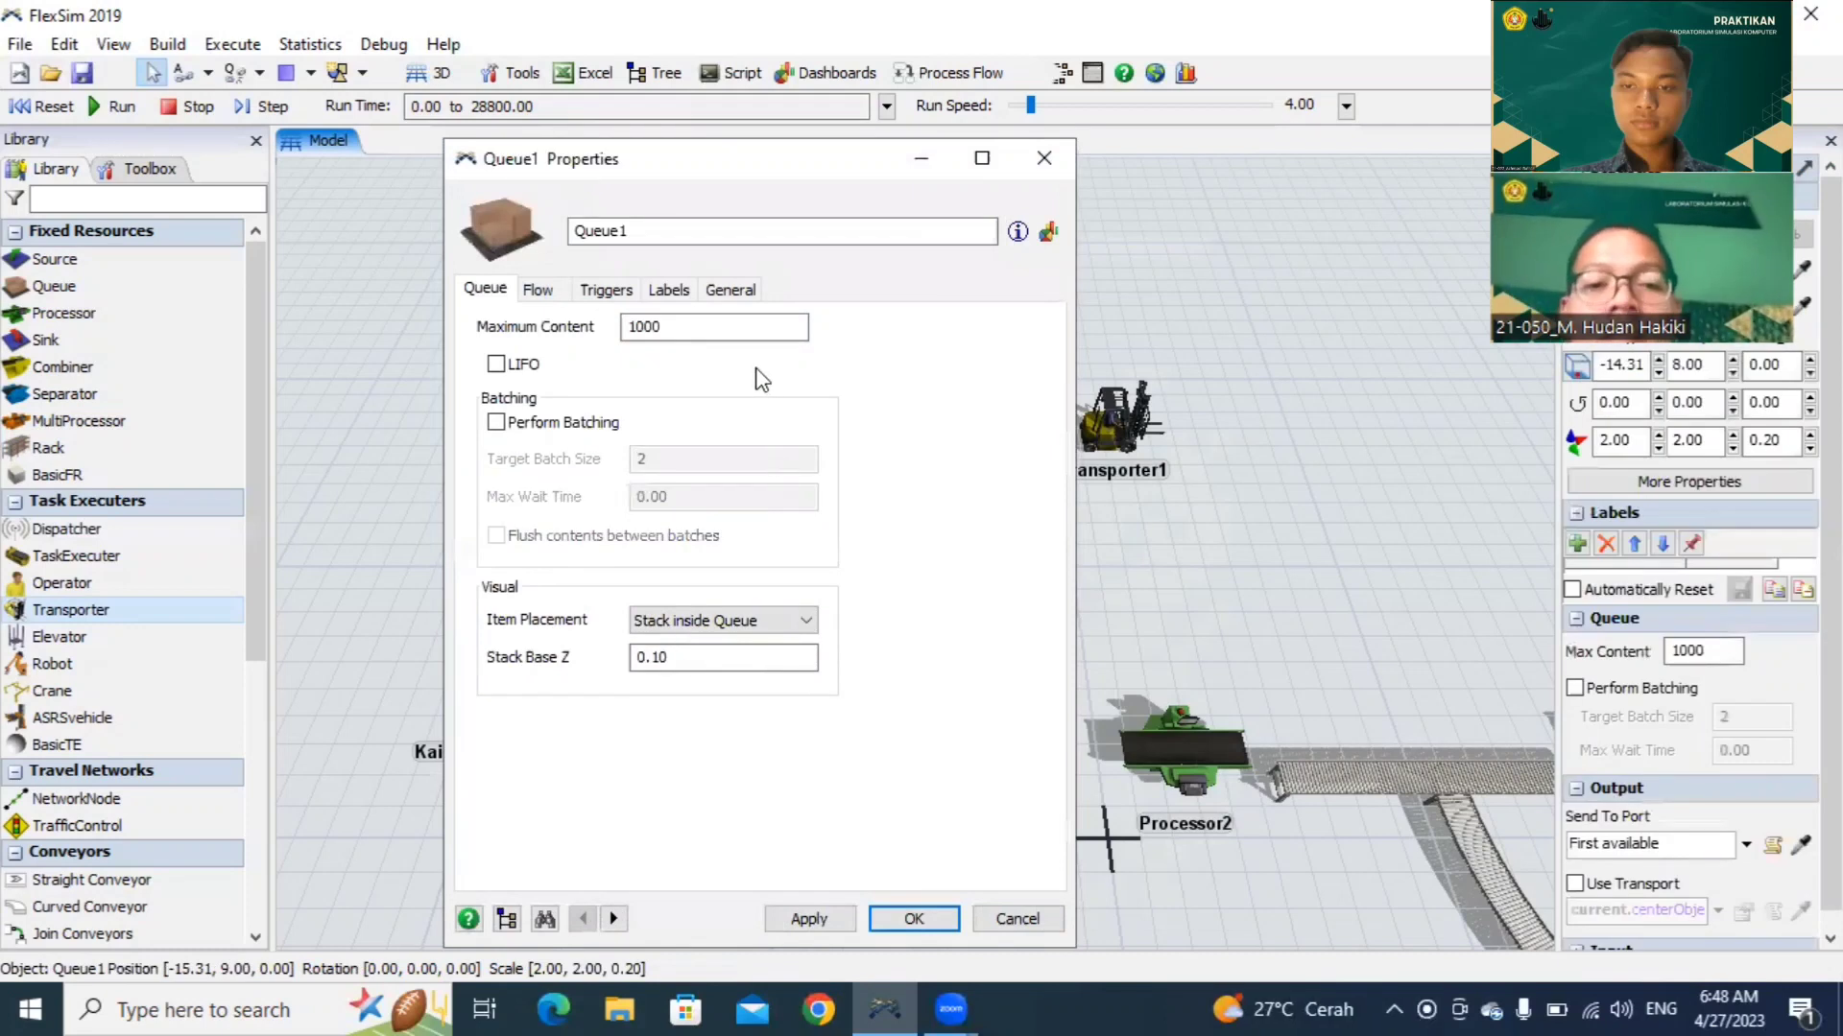
left_click(725, 235)
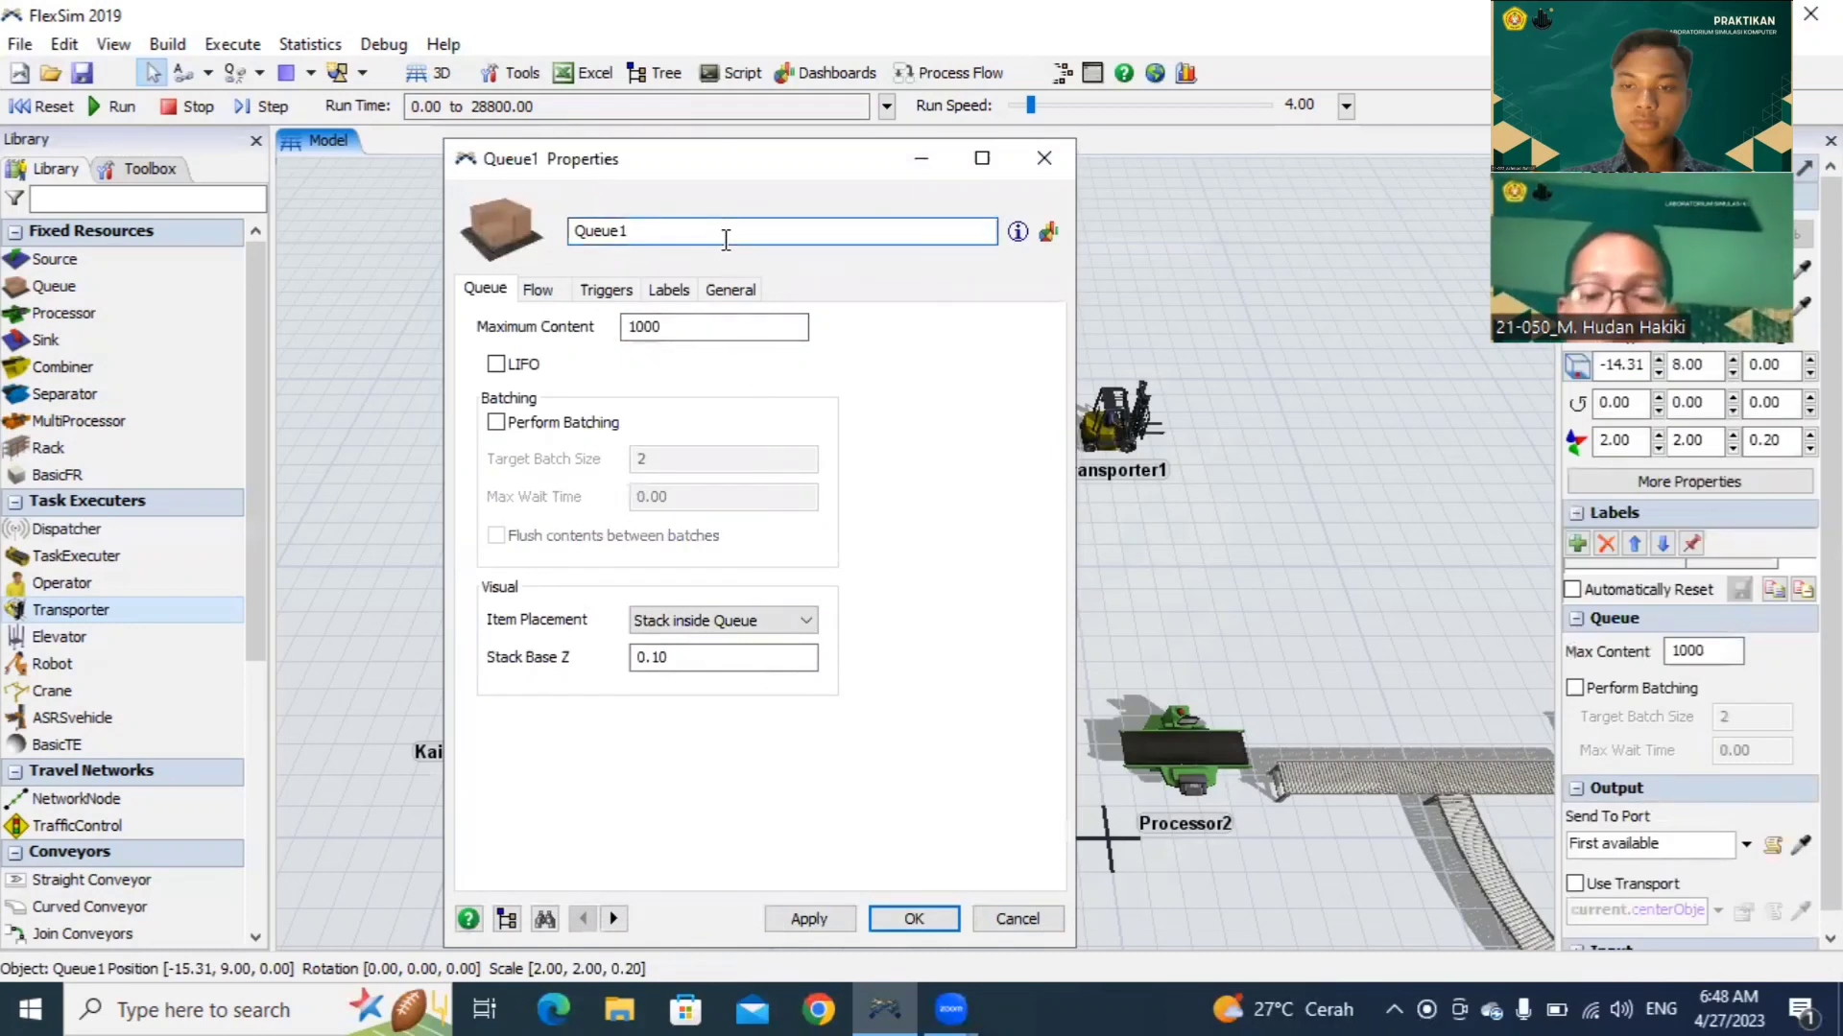
key("BackSpace")
key("BackSpace")
key("BackSpace")
key("BackSpace")
key("BackSpace")
key("BackSpace")
type("B")
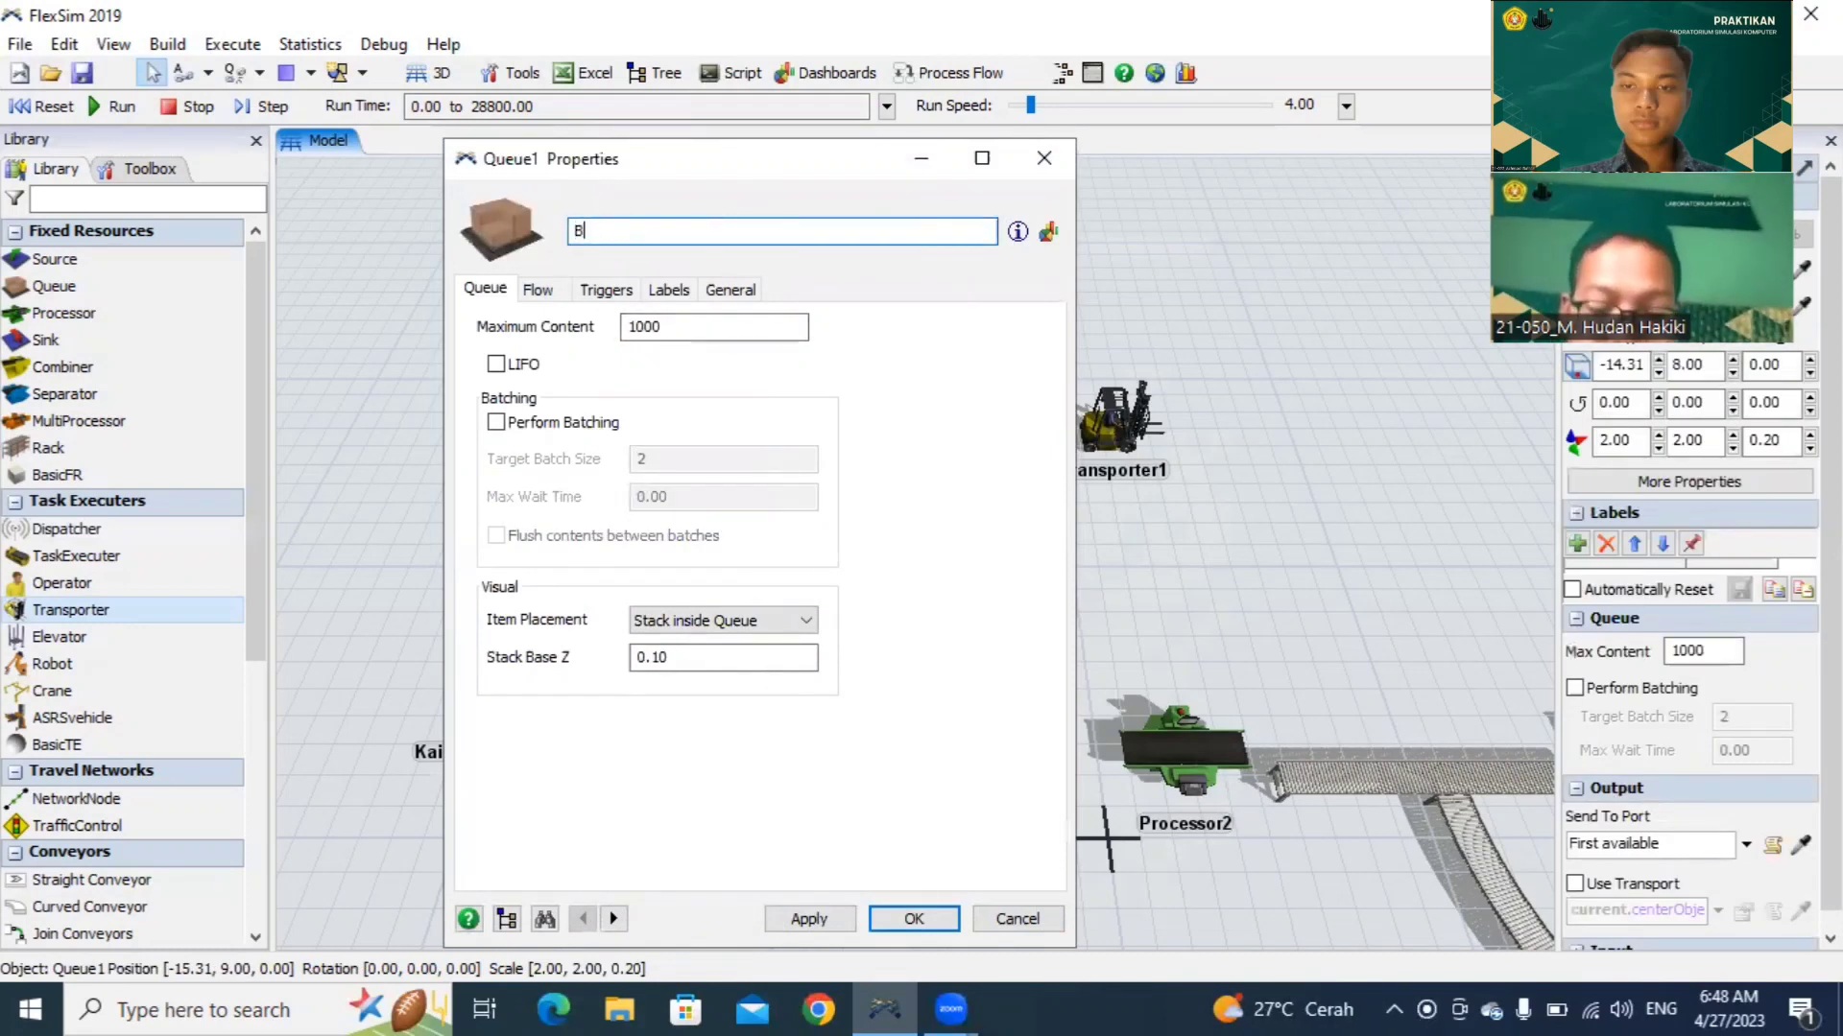
type("ox Pink")
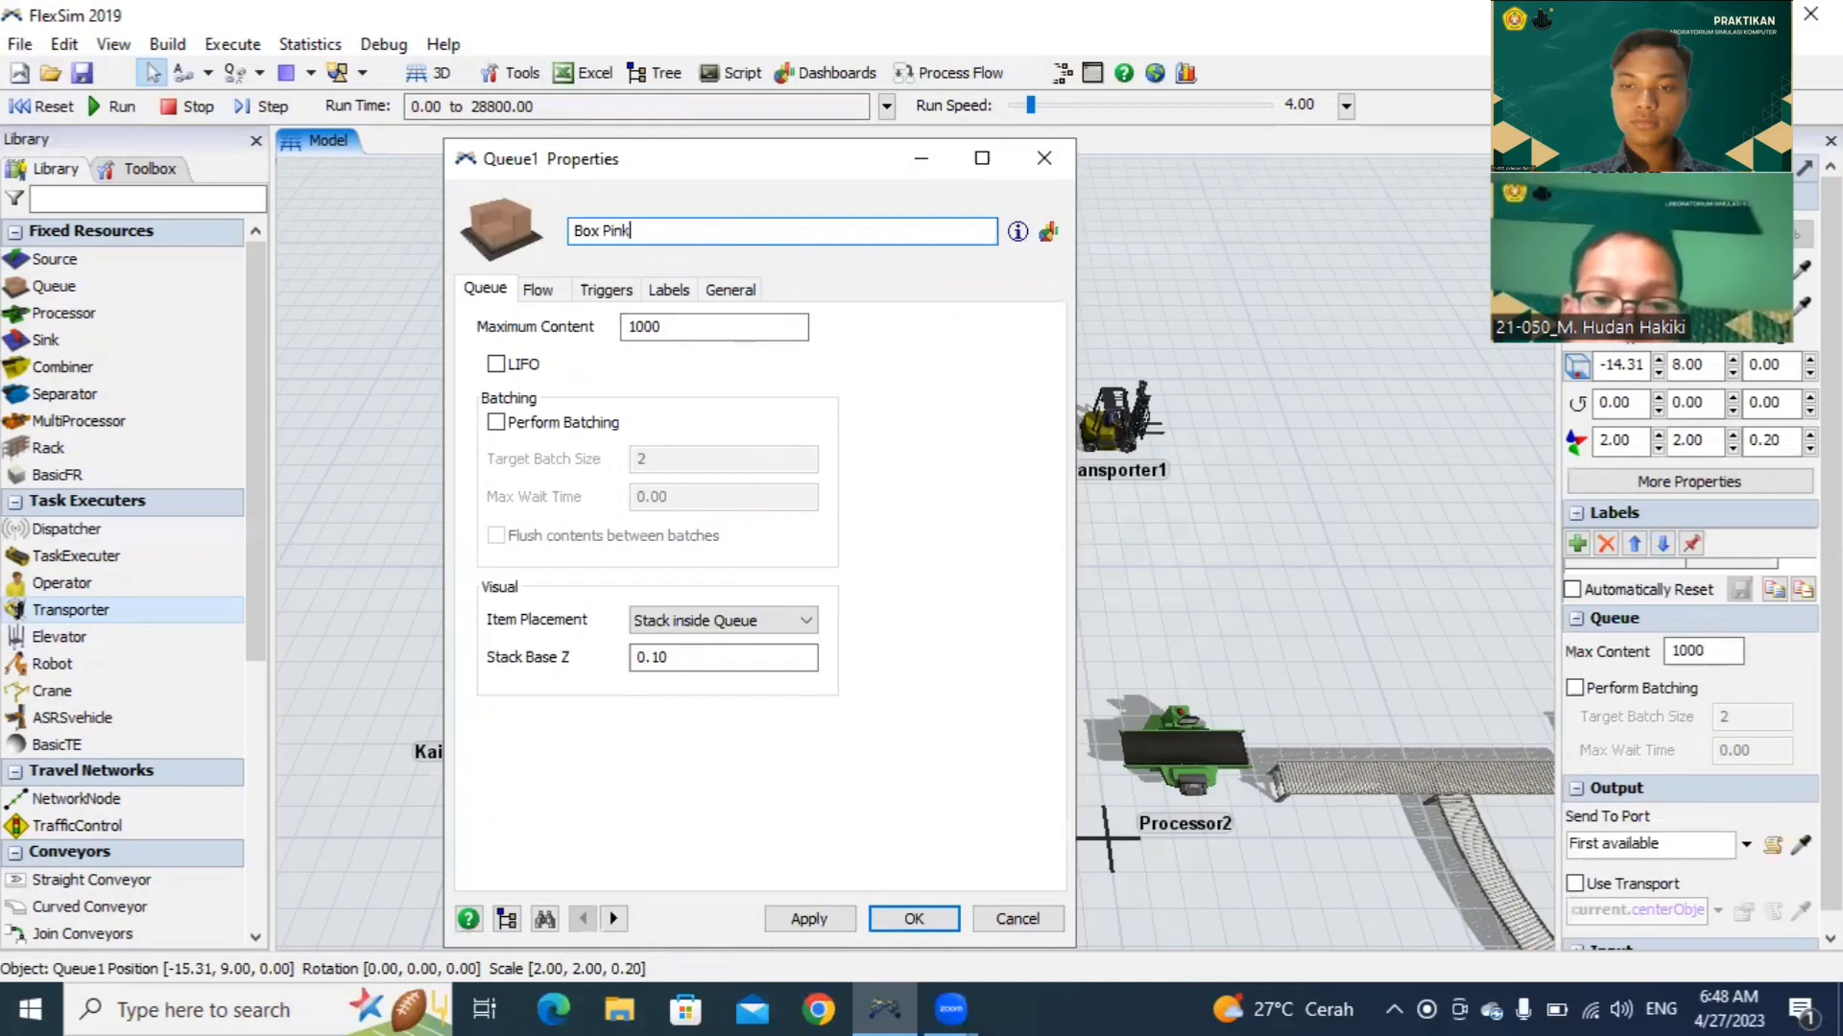
left_click(796, 919)
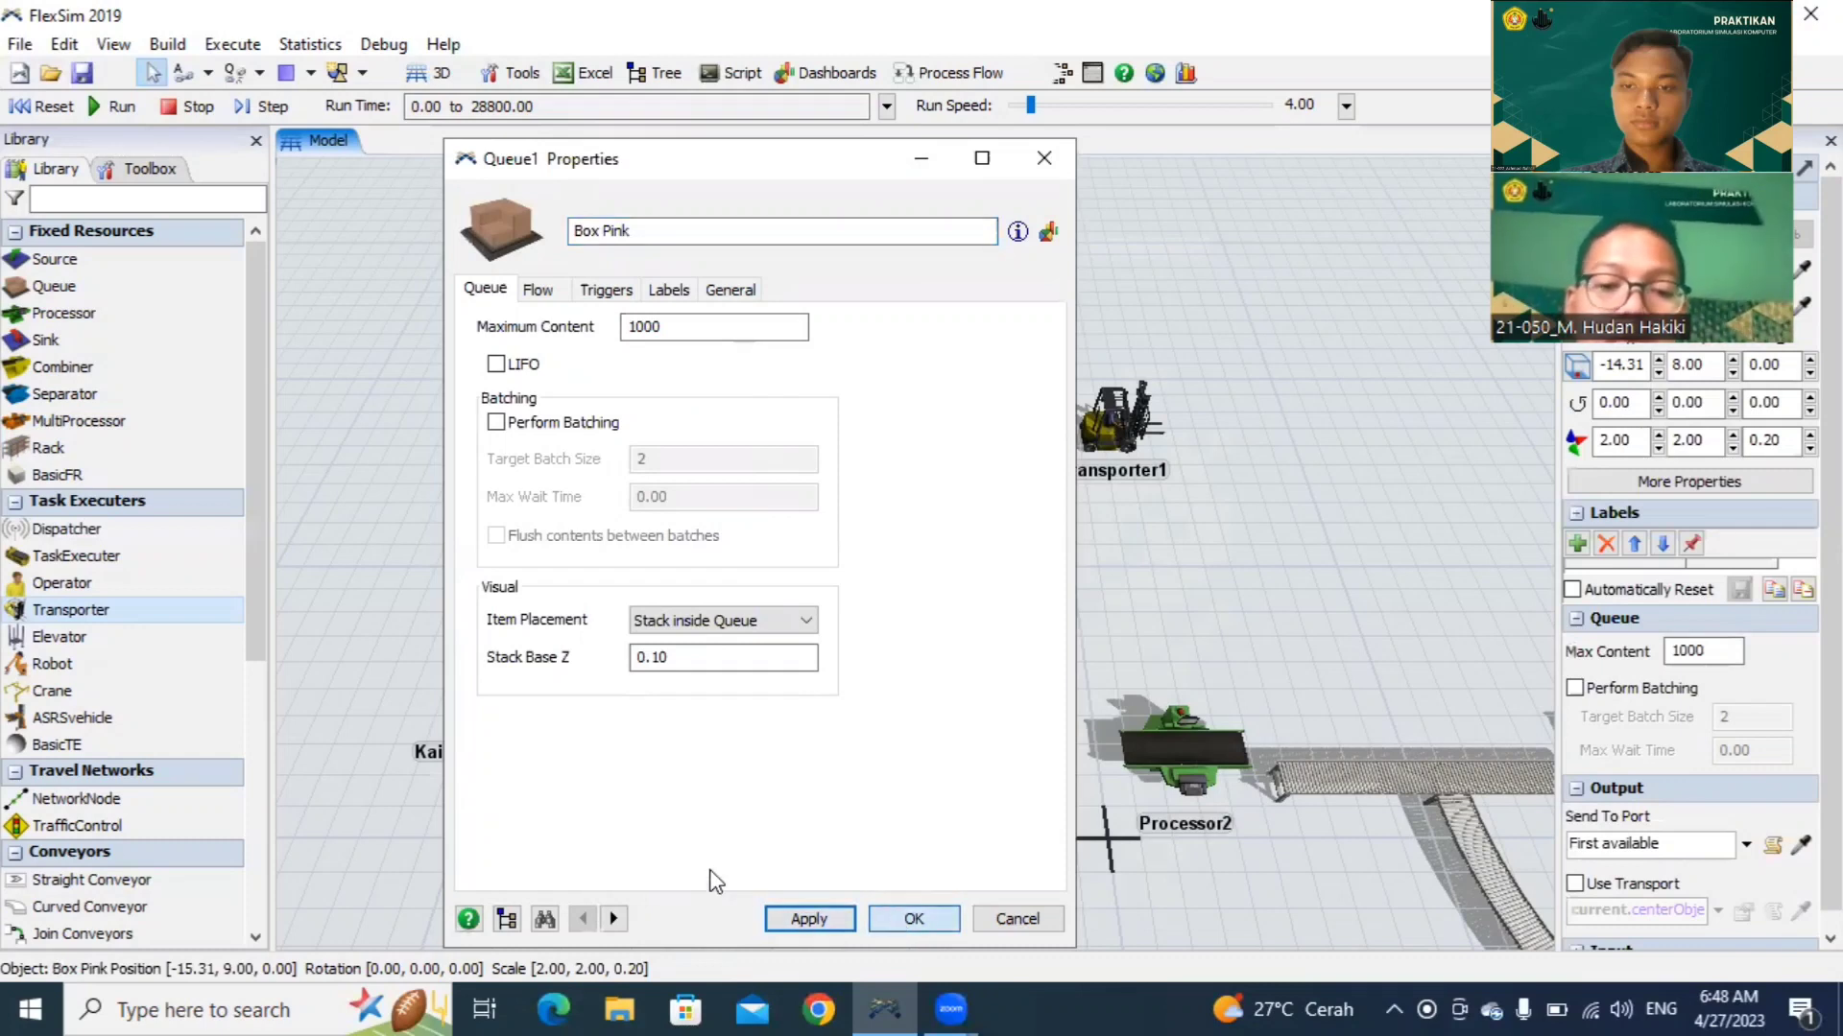
key("Return")
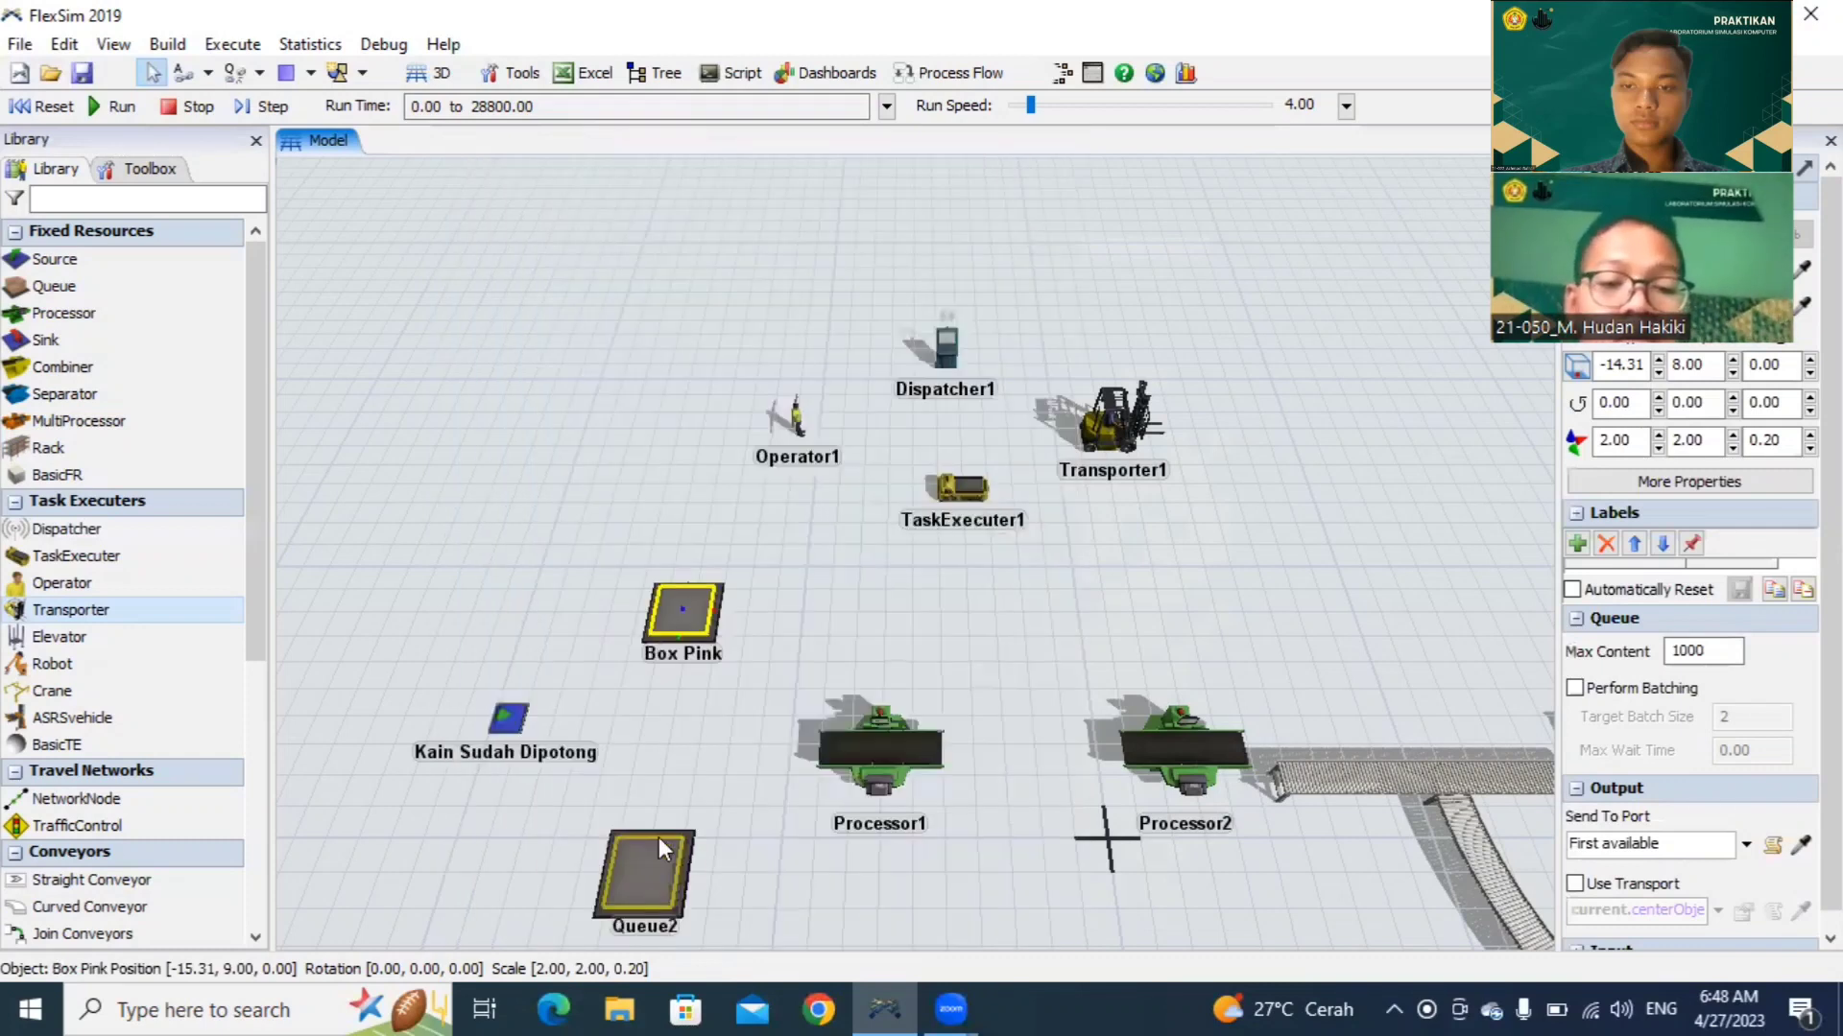
Step: Rename the Queue below the Source, Queue2, to Box Biru and apply the change
left_click(654, 864)
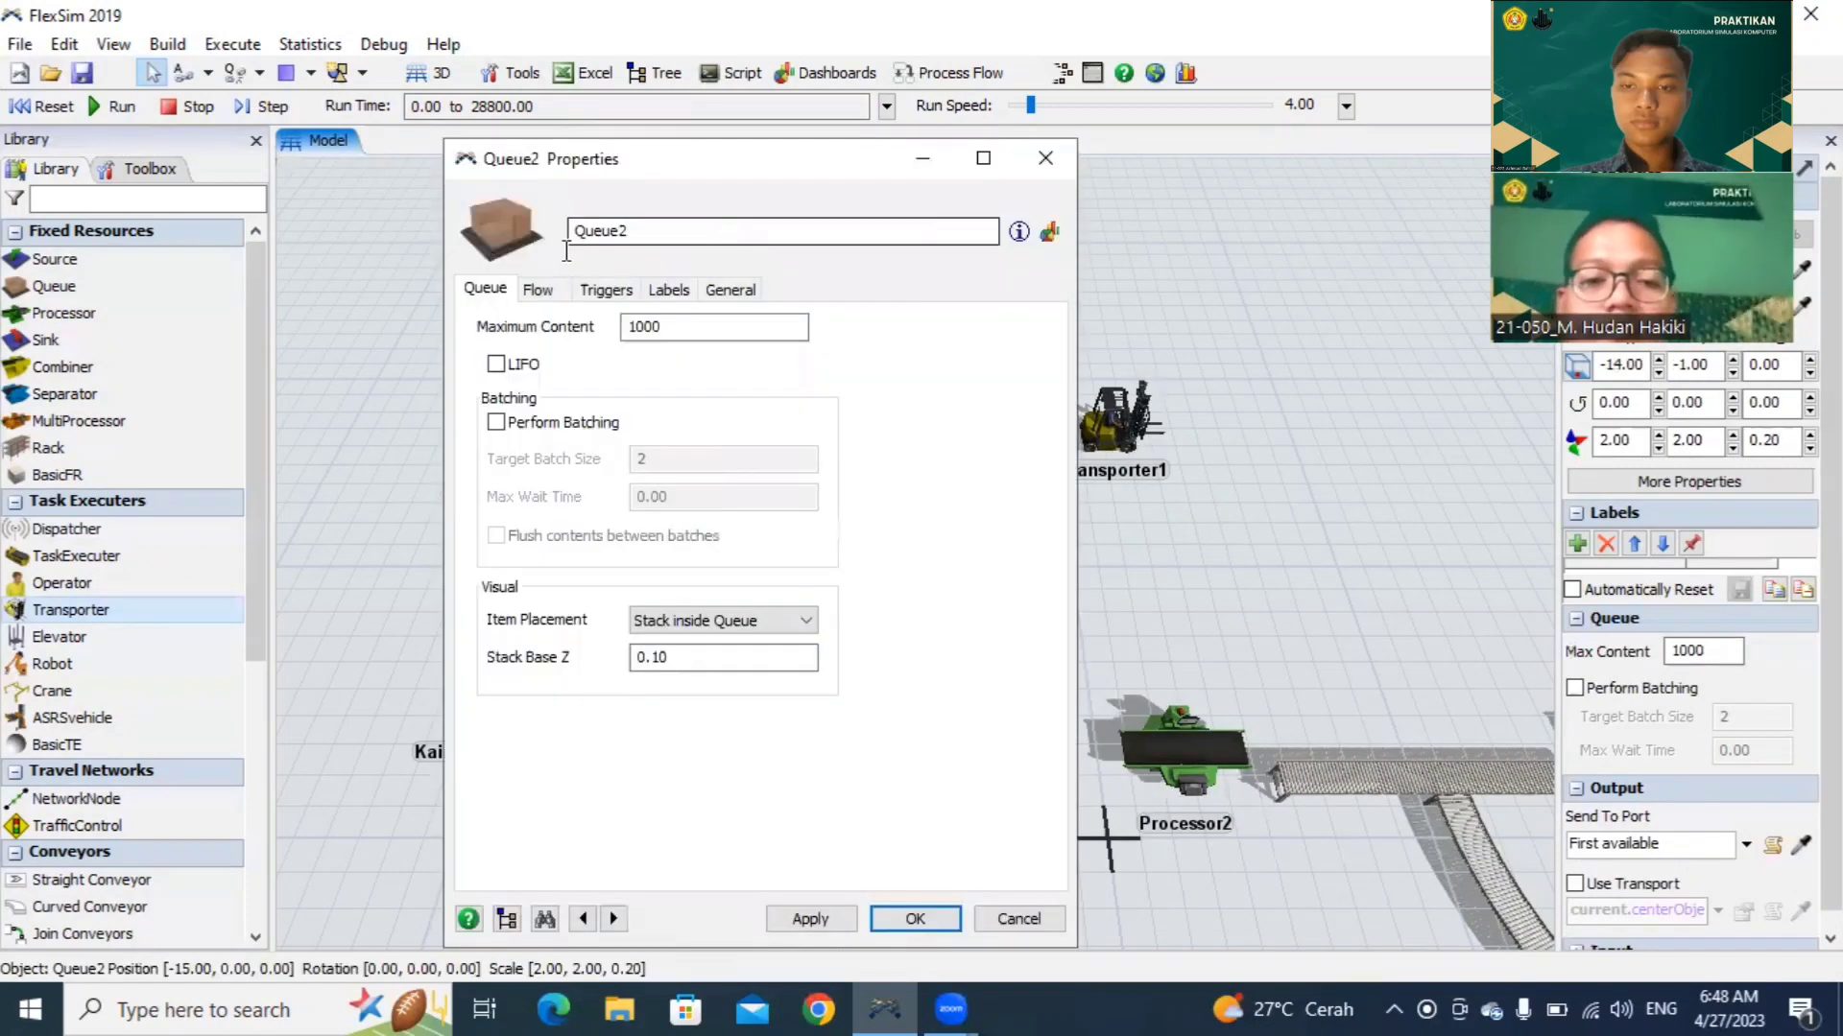
type("Bo")
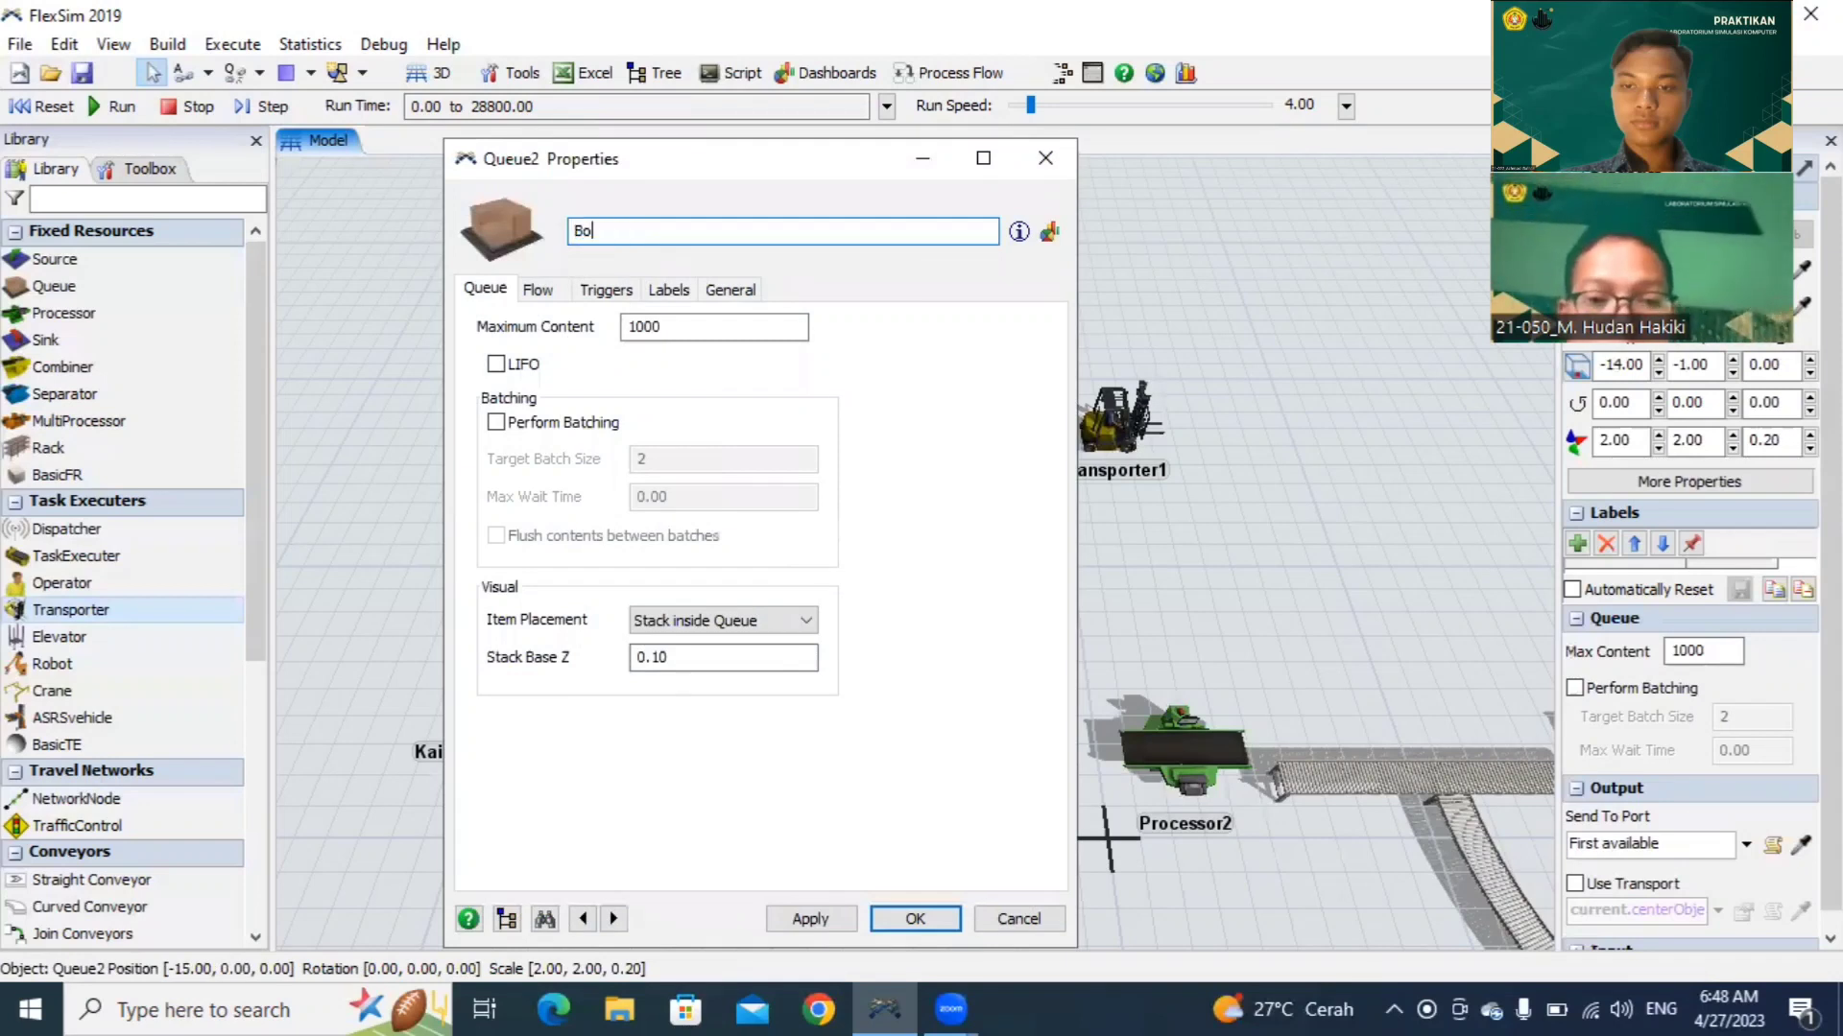
type("x bIru")
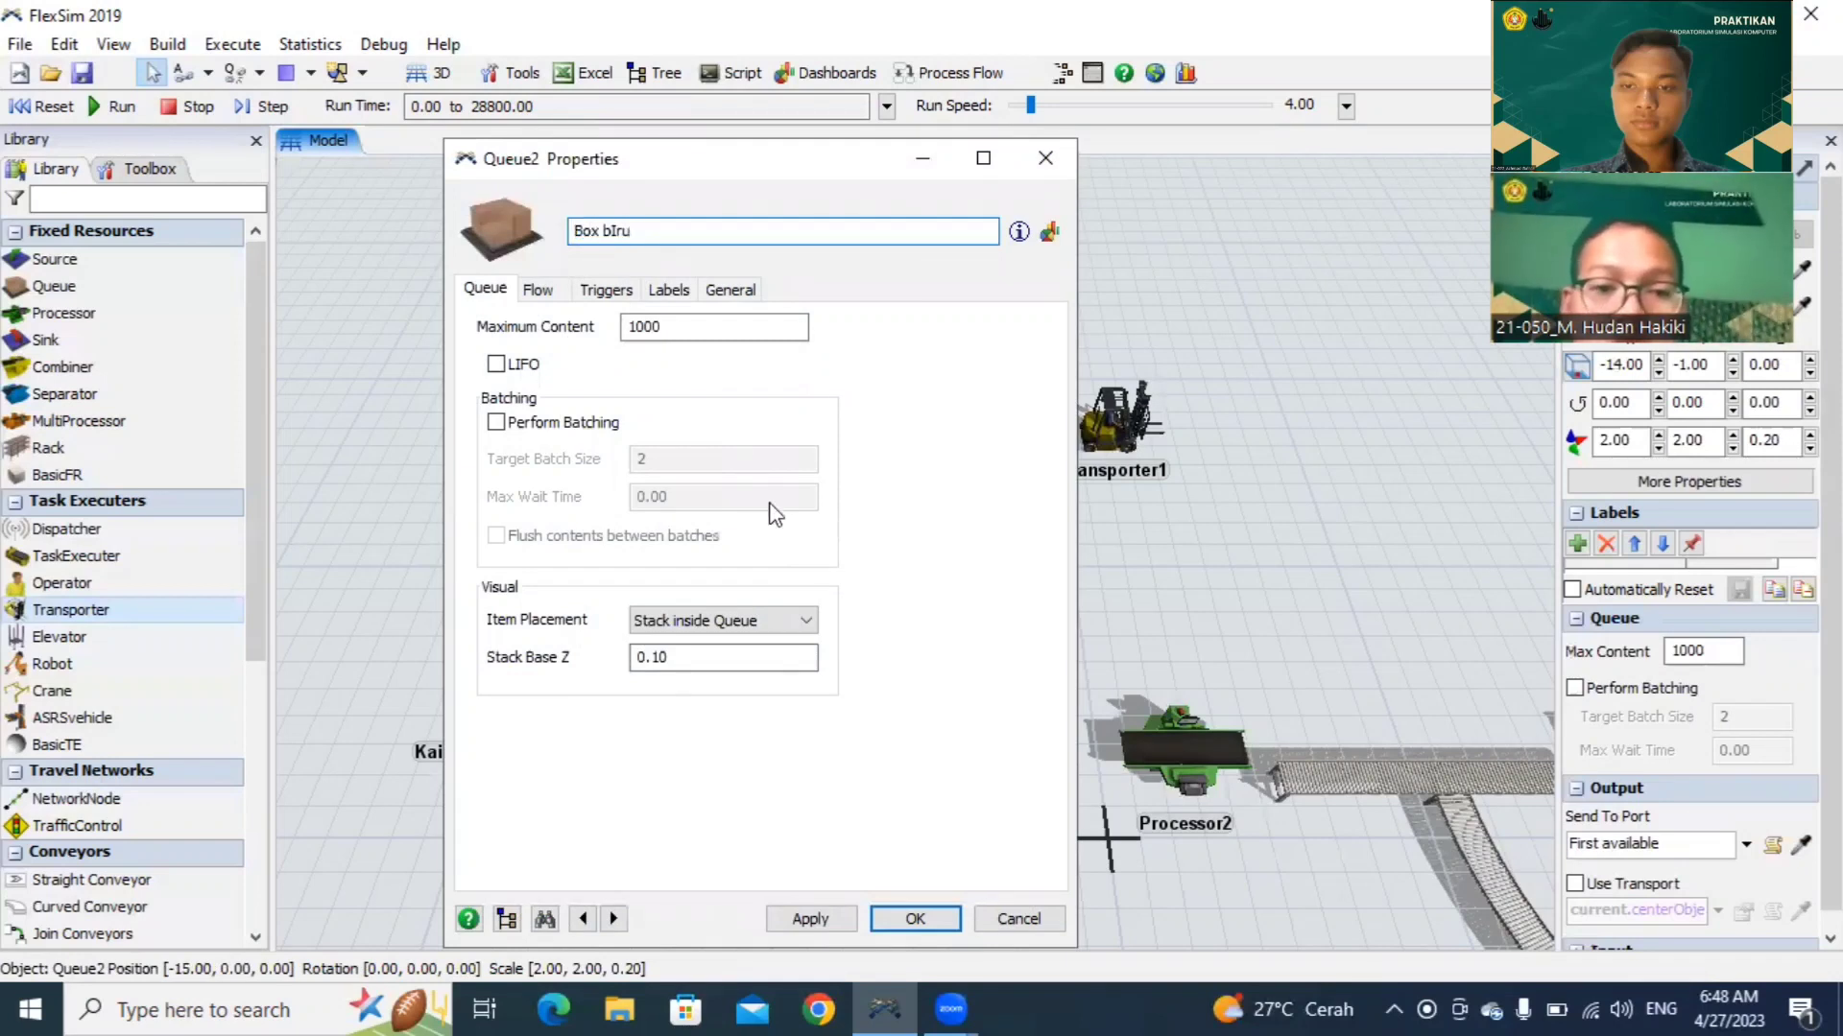
key("BackSpace")
key("BackSpace")
key("BackSpace")
key("BackSpace")
type("Bir")
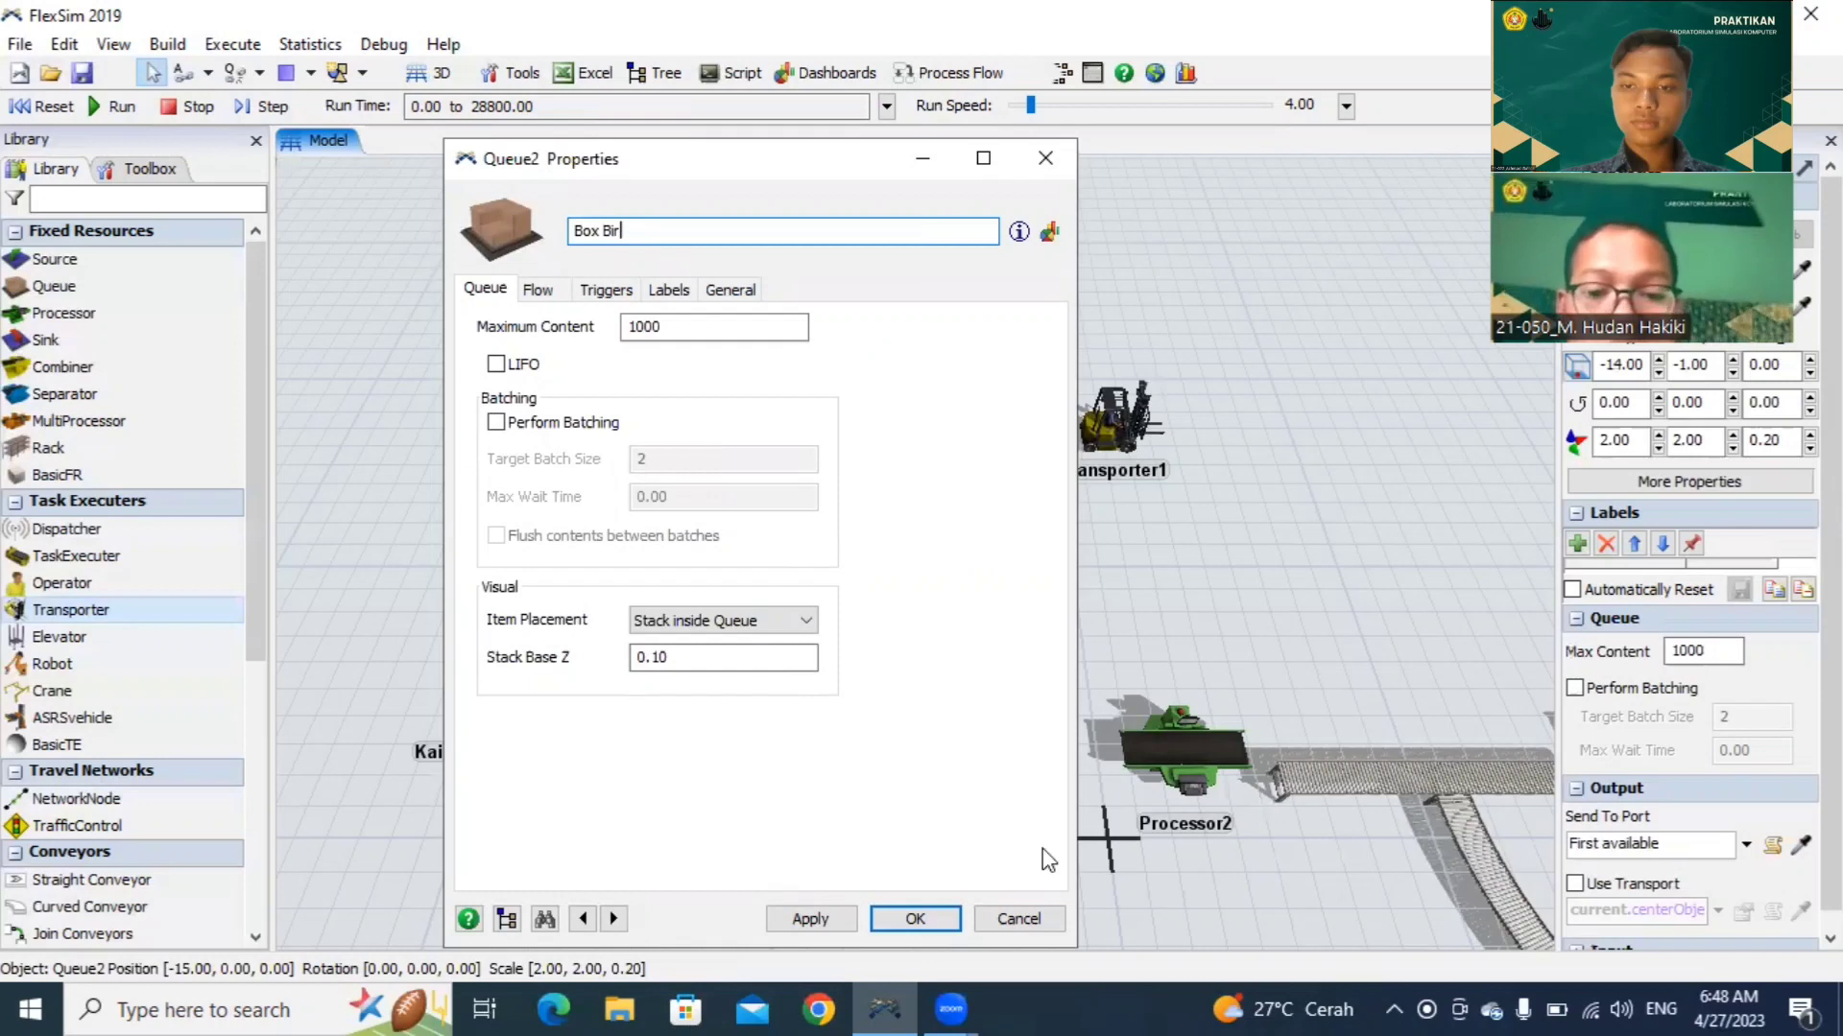
type("u")
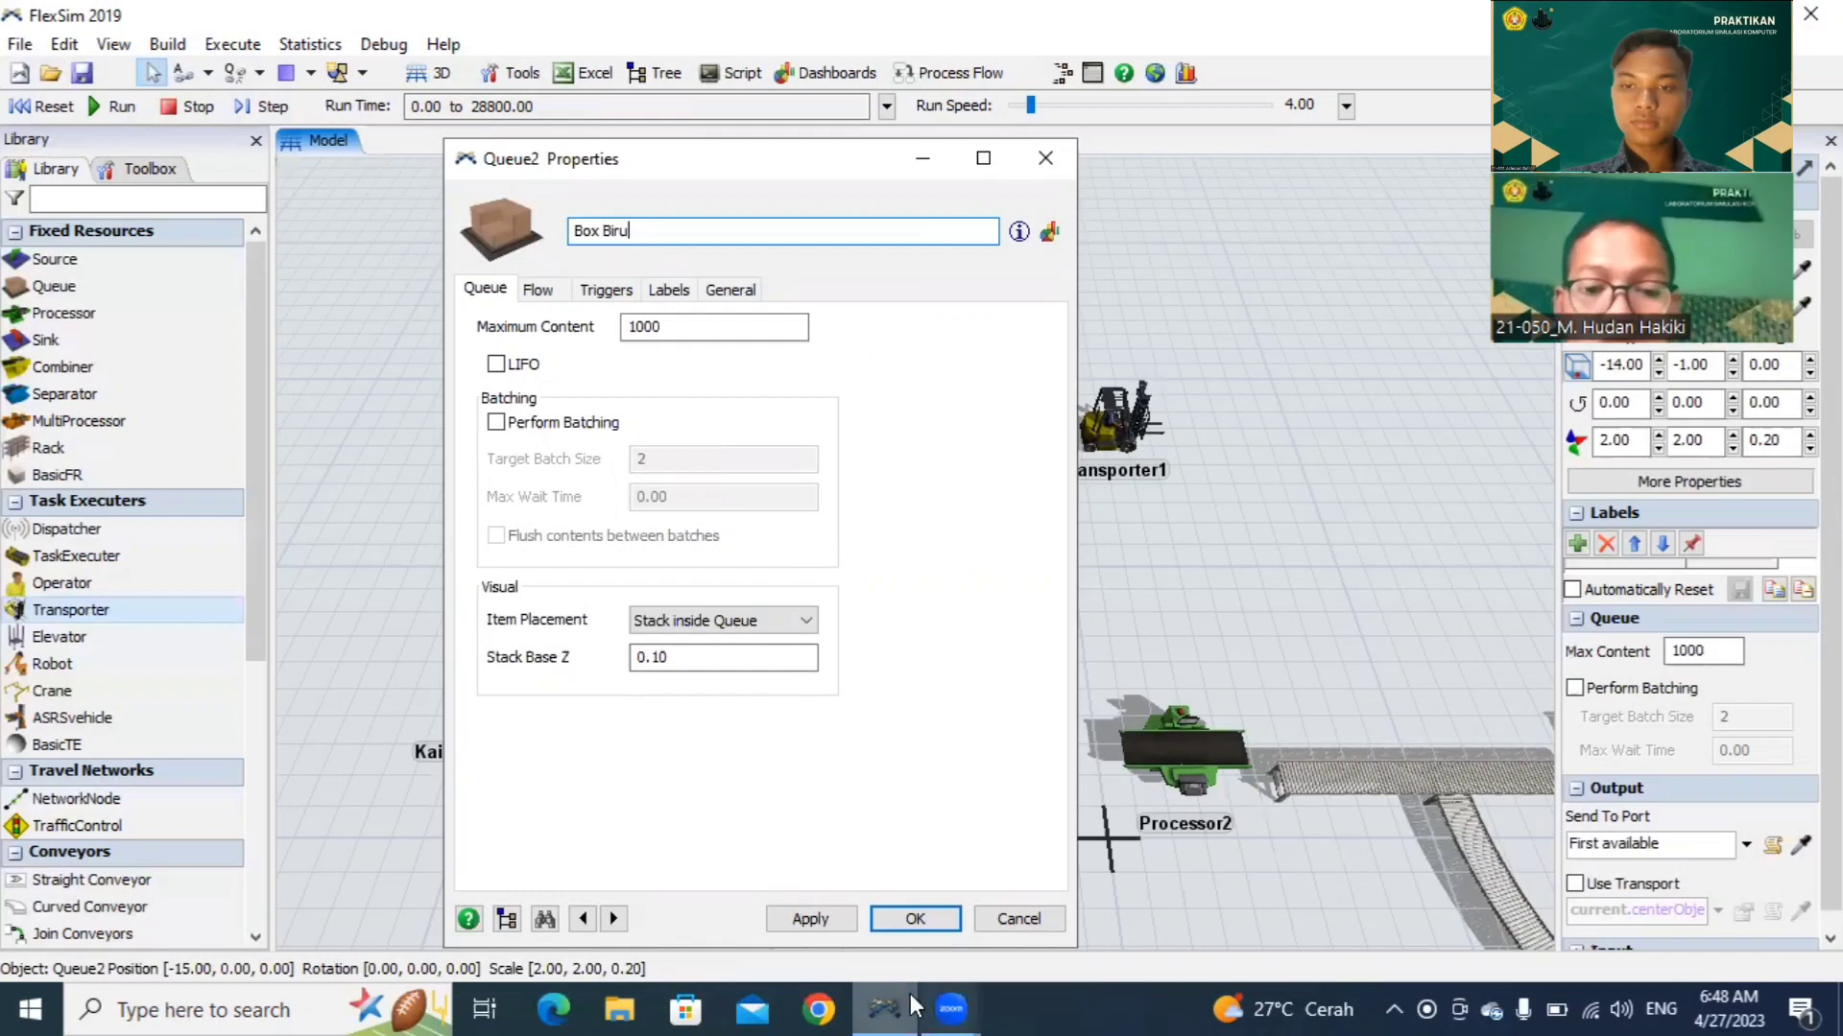
left_click(812, 921)
left_click(899, 922)
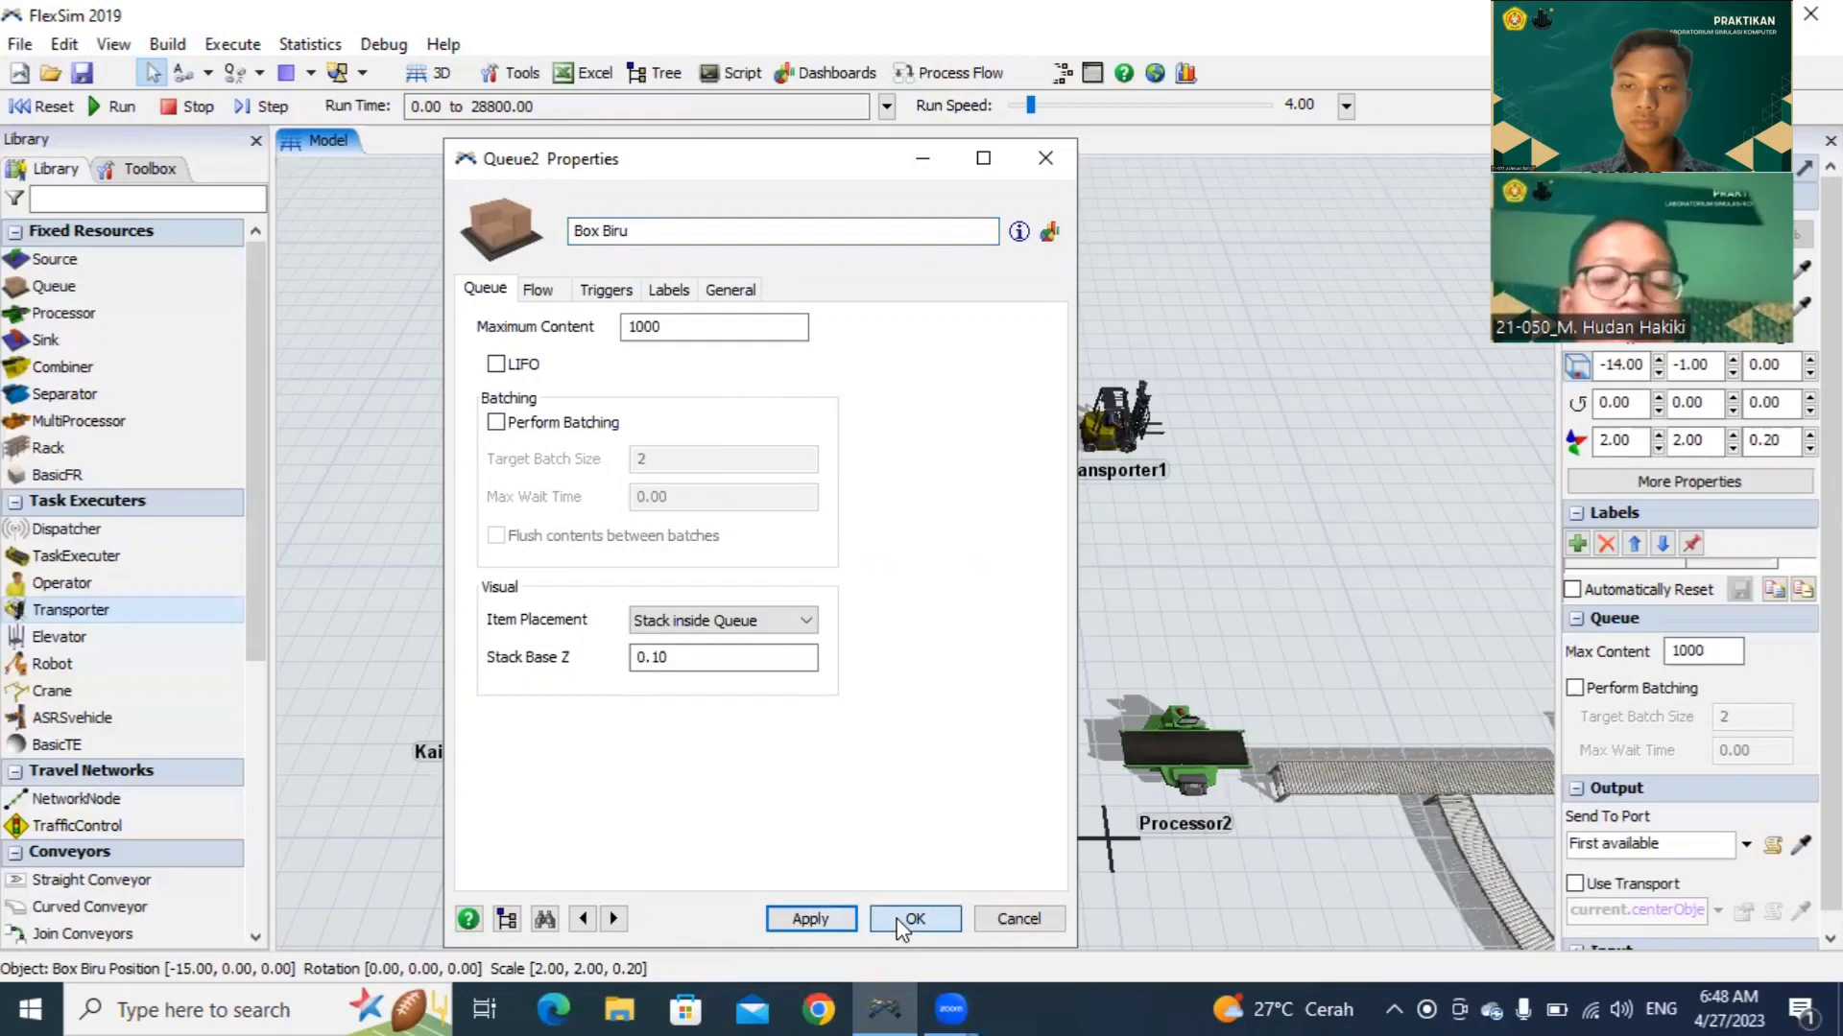
left_click(900, 923)
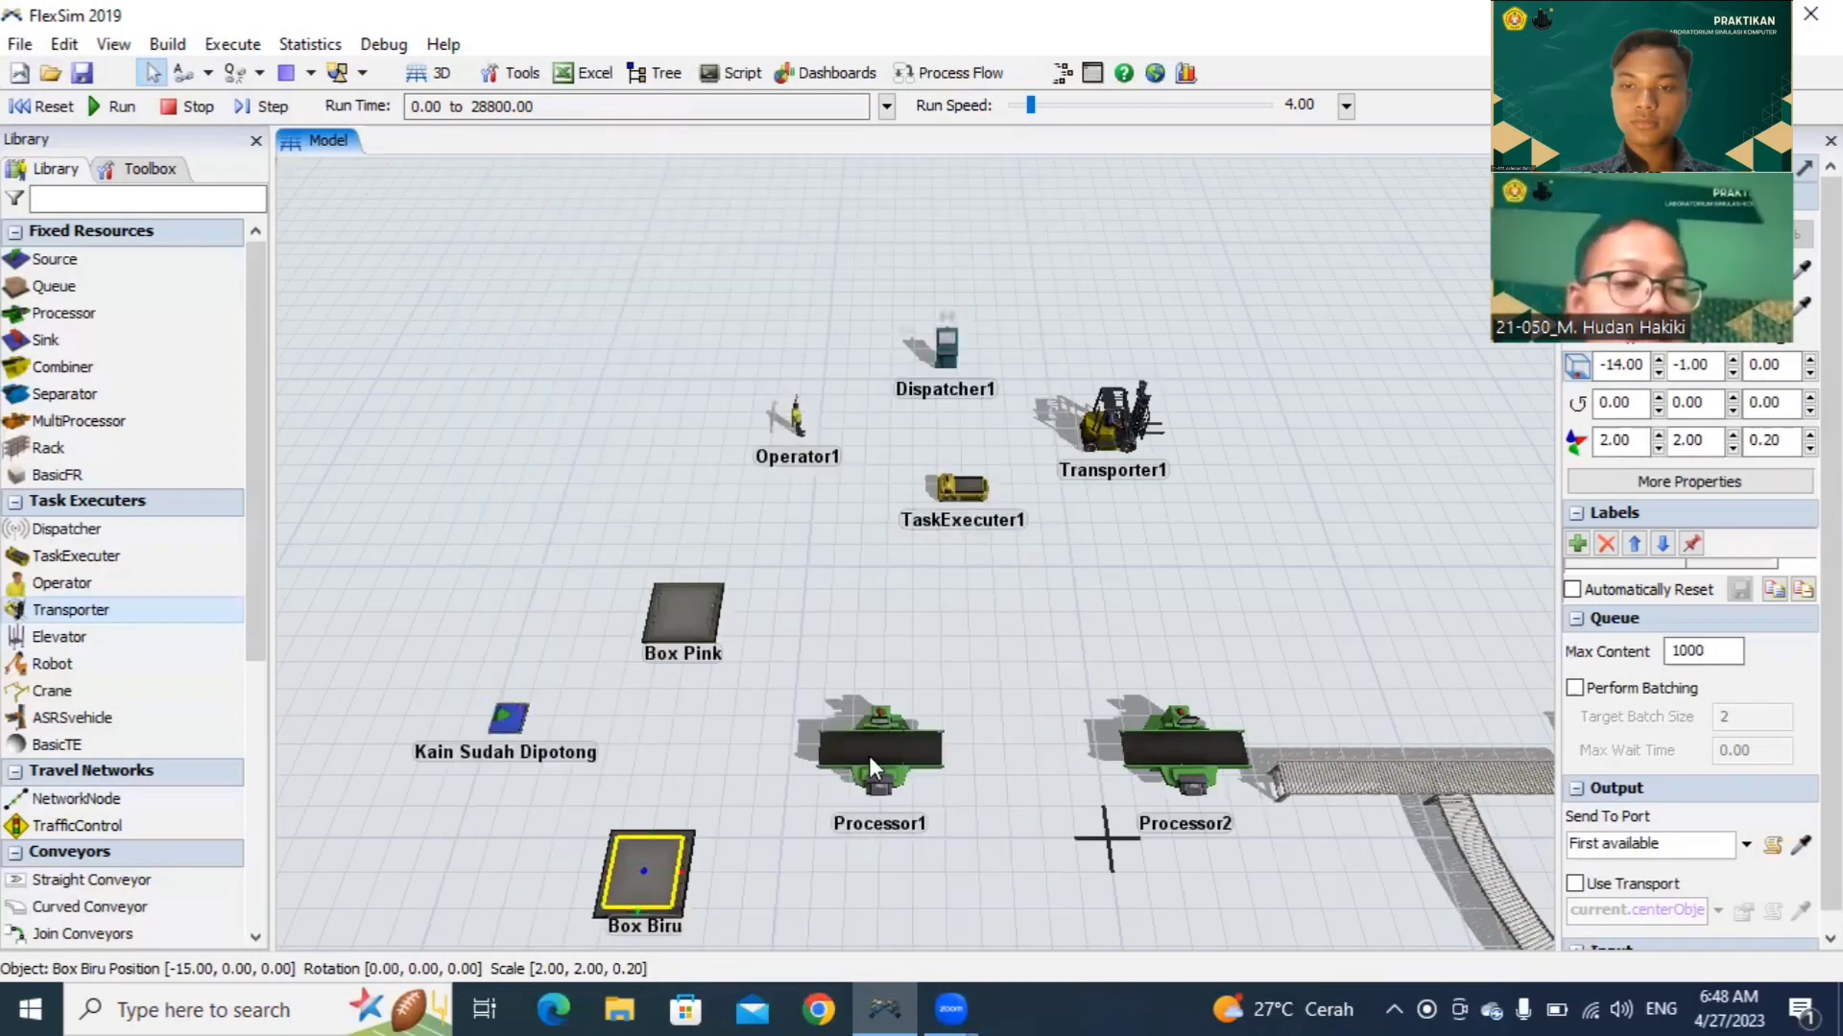
Step: Rename the first Processor, nearest the Source, to Mesin Jahit and apply the change
left_click(868, 755)
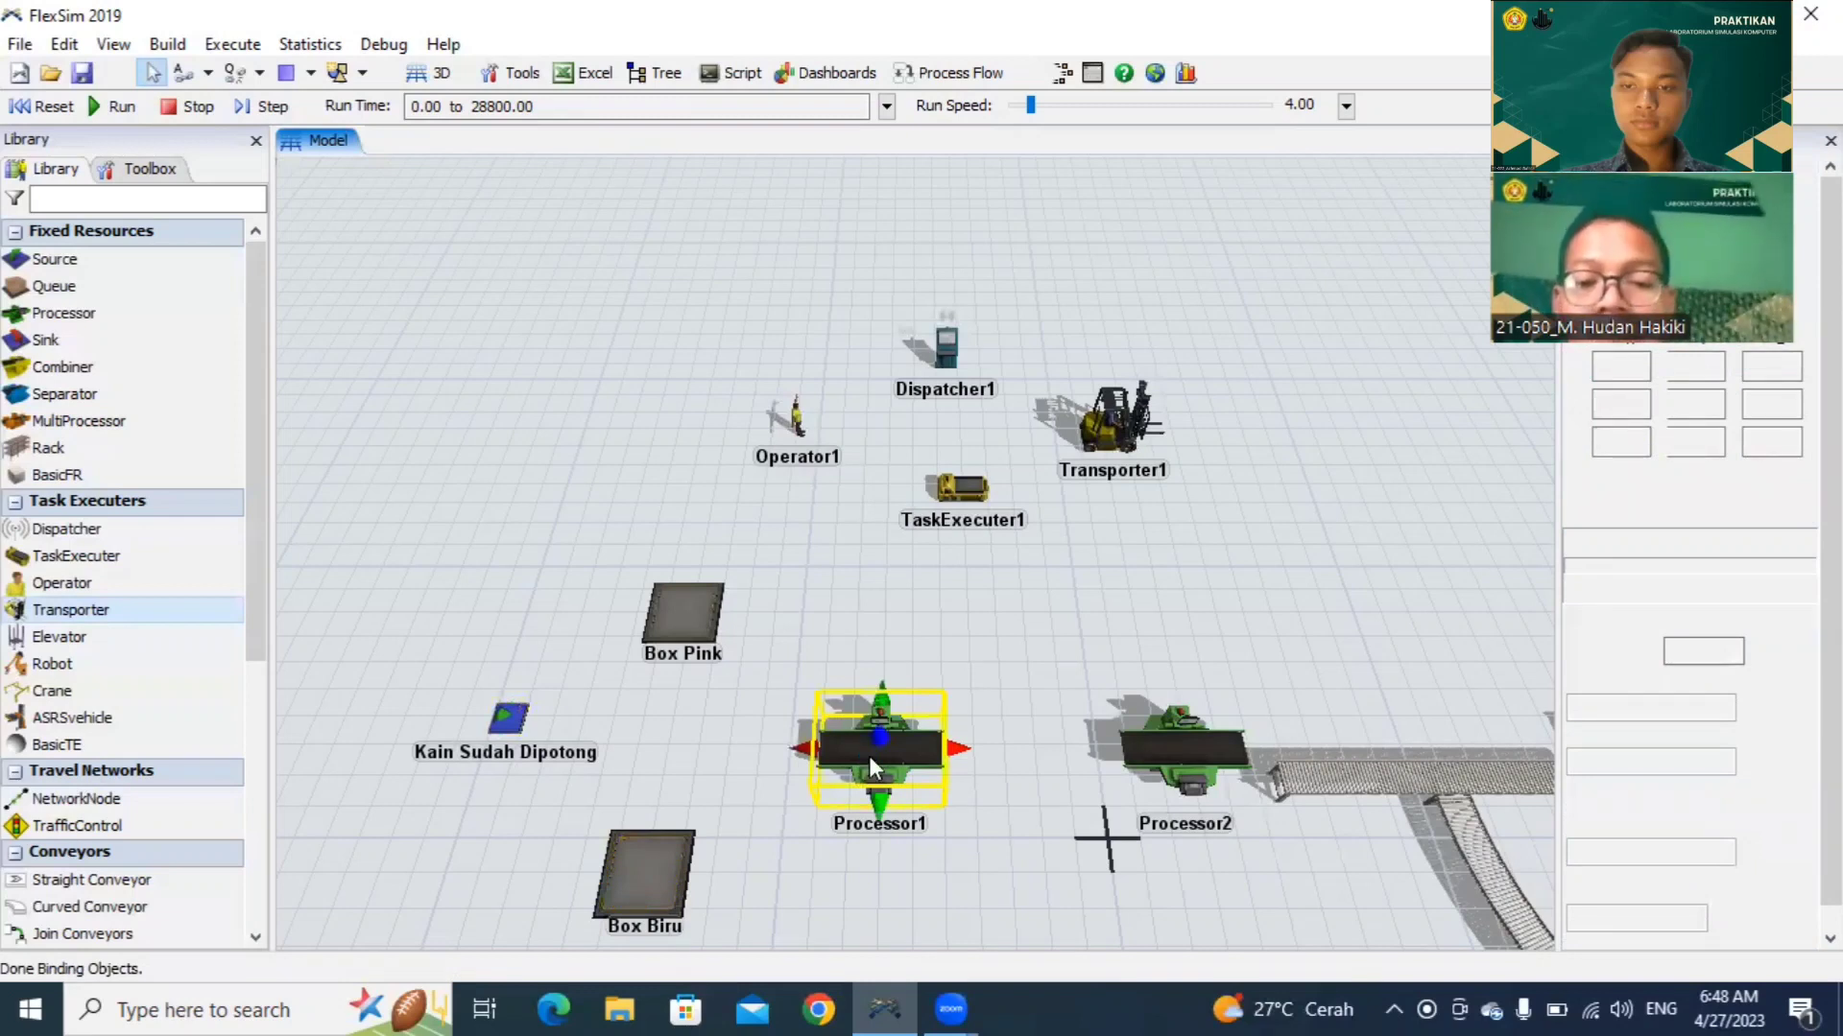
double_click(870, 758)
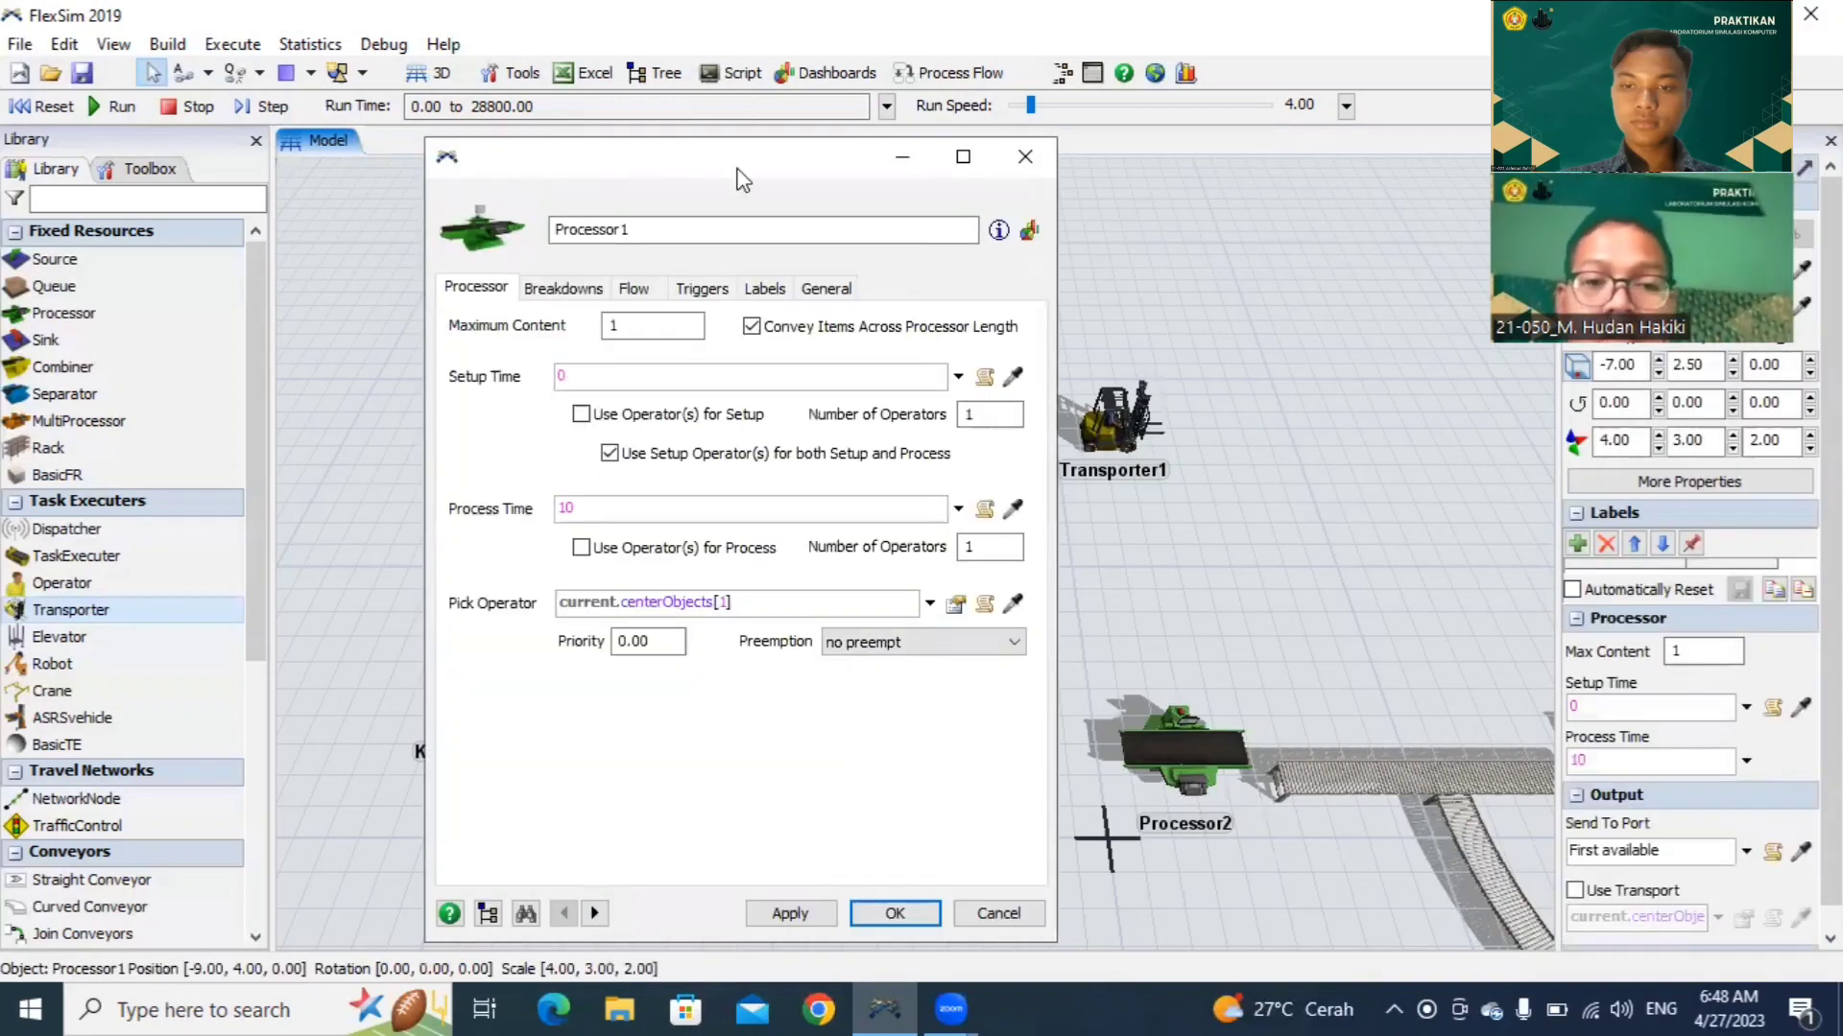
double_click(739, 222)
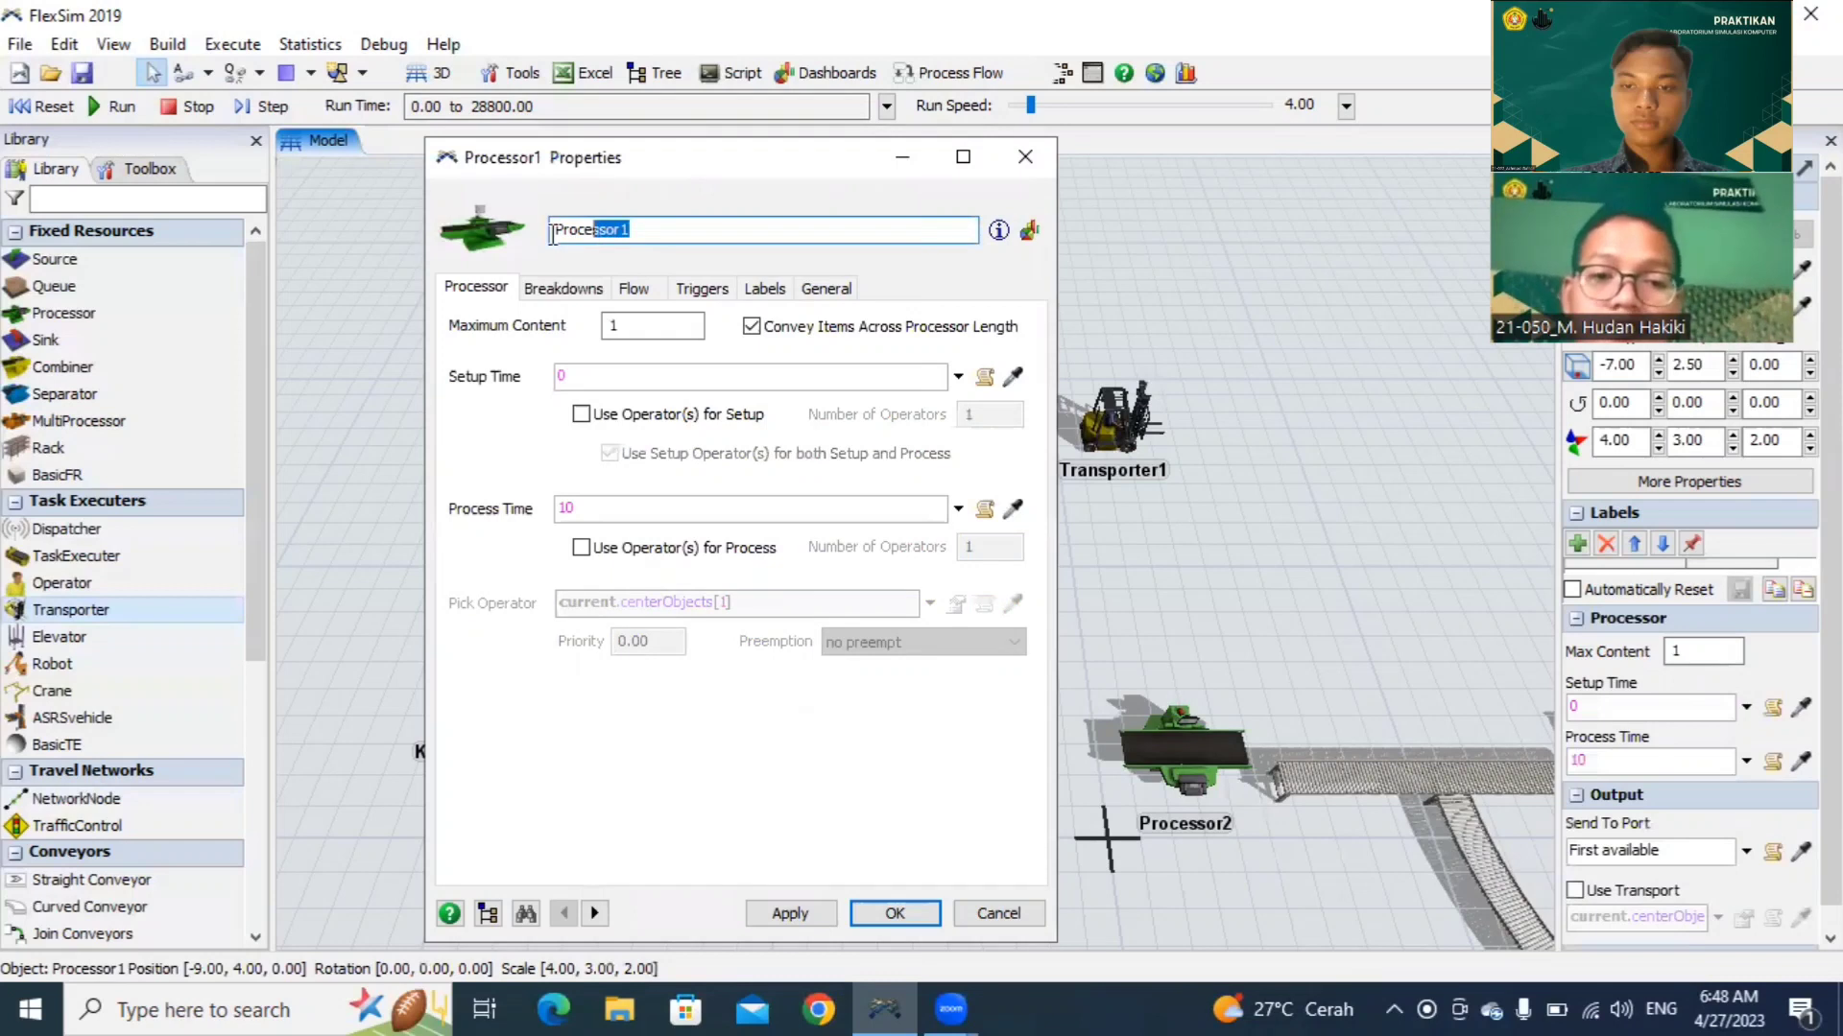
left_click(552, 233)
key("ctrl+a")
type("Me")
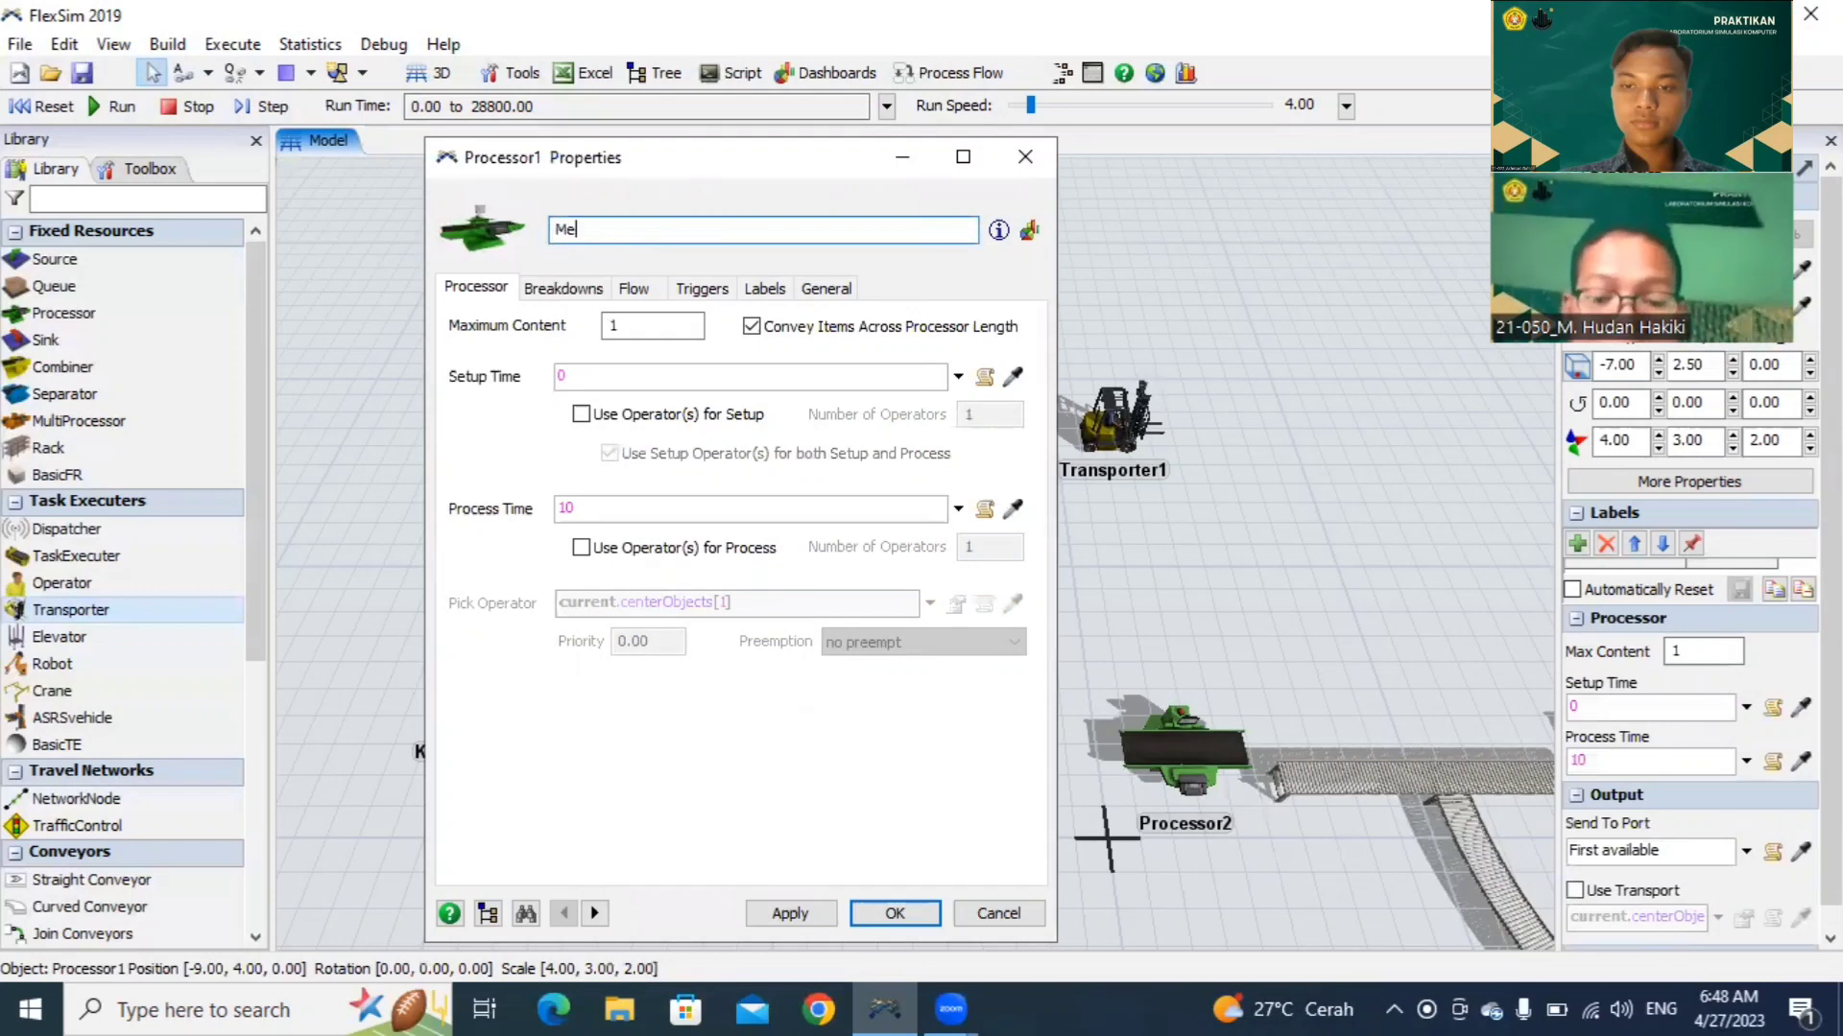
type("sin Jahit")
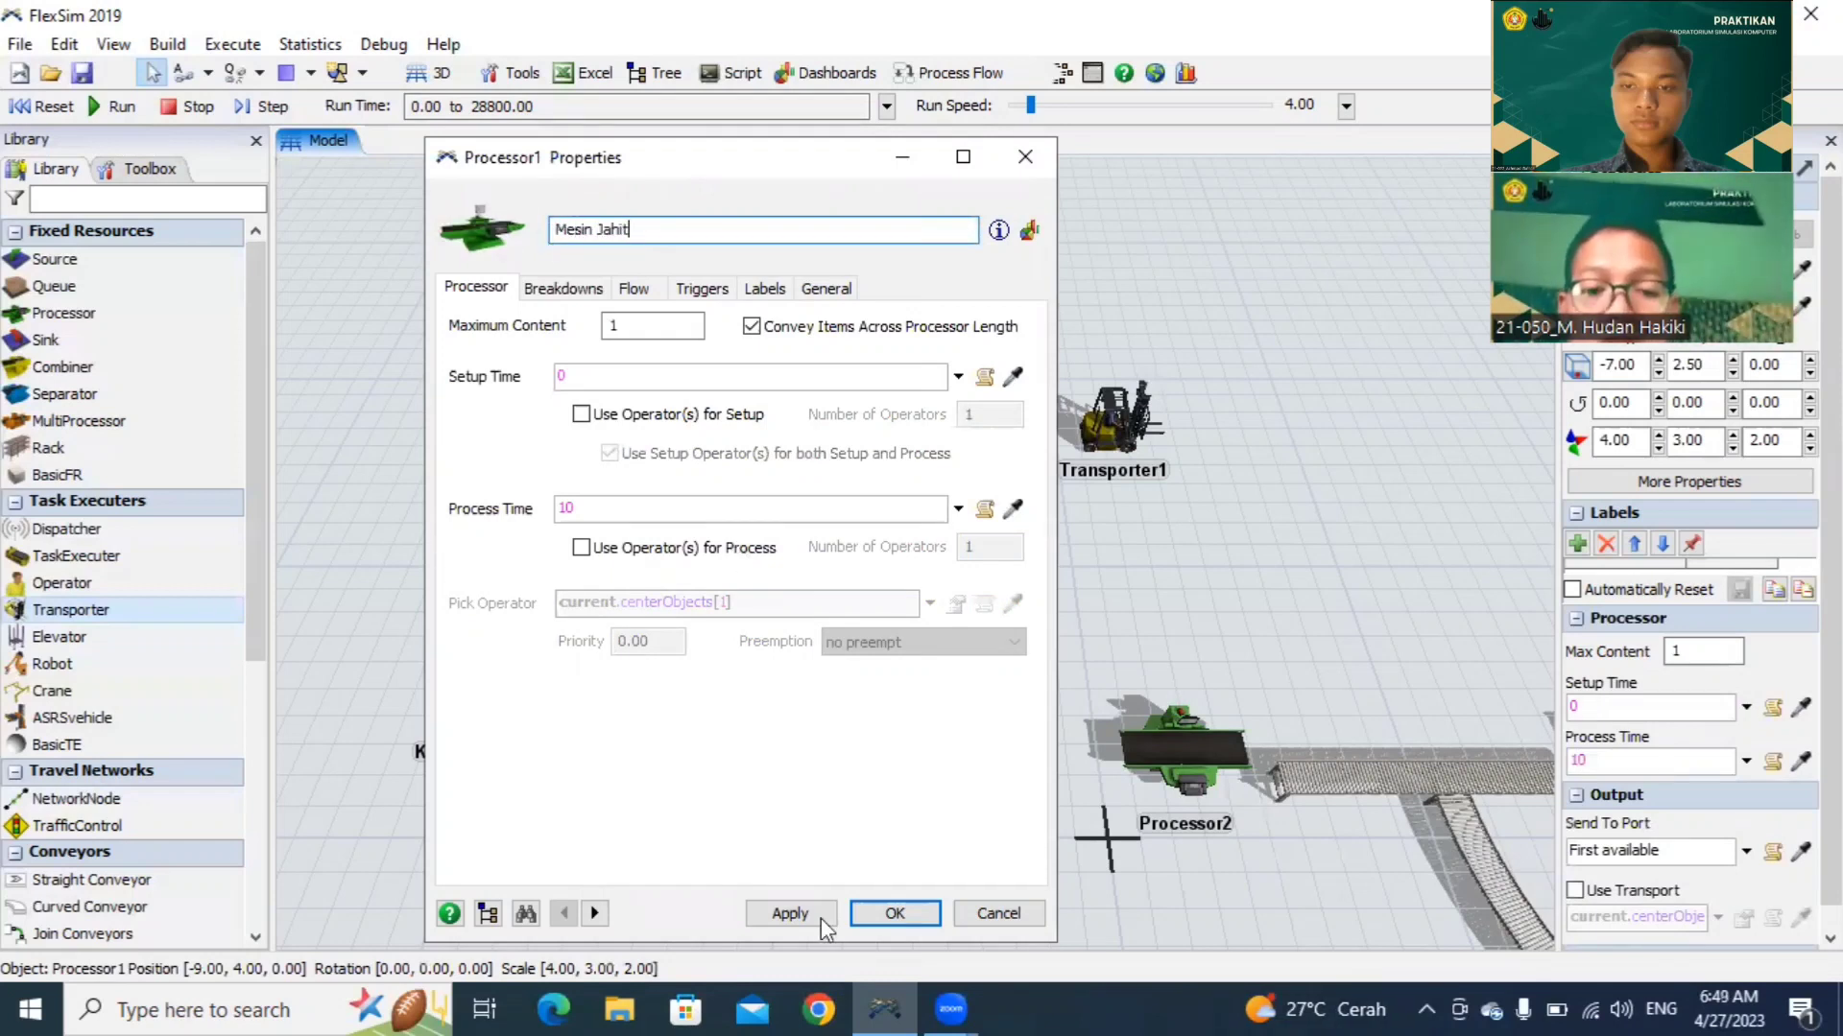
left_click(823, 921)
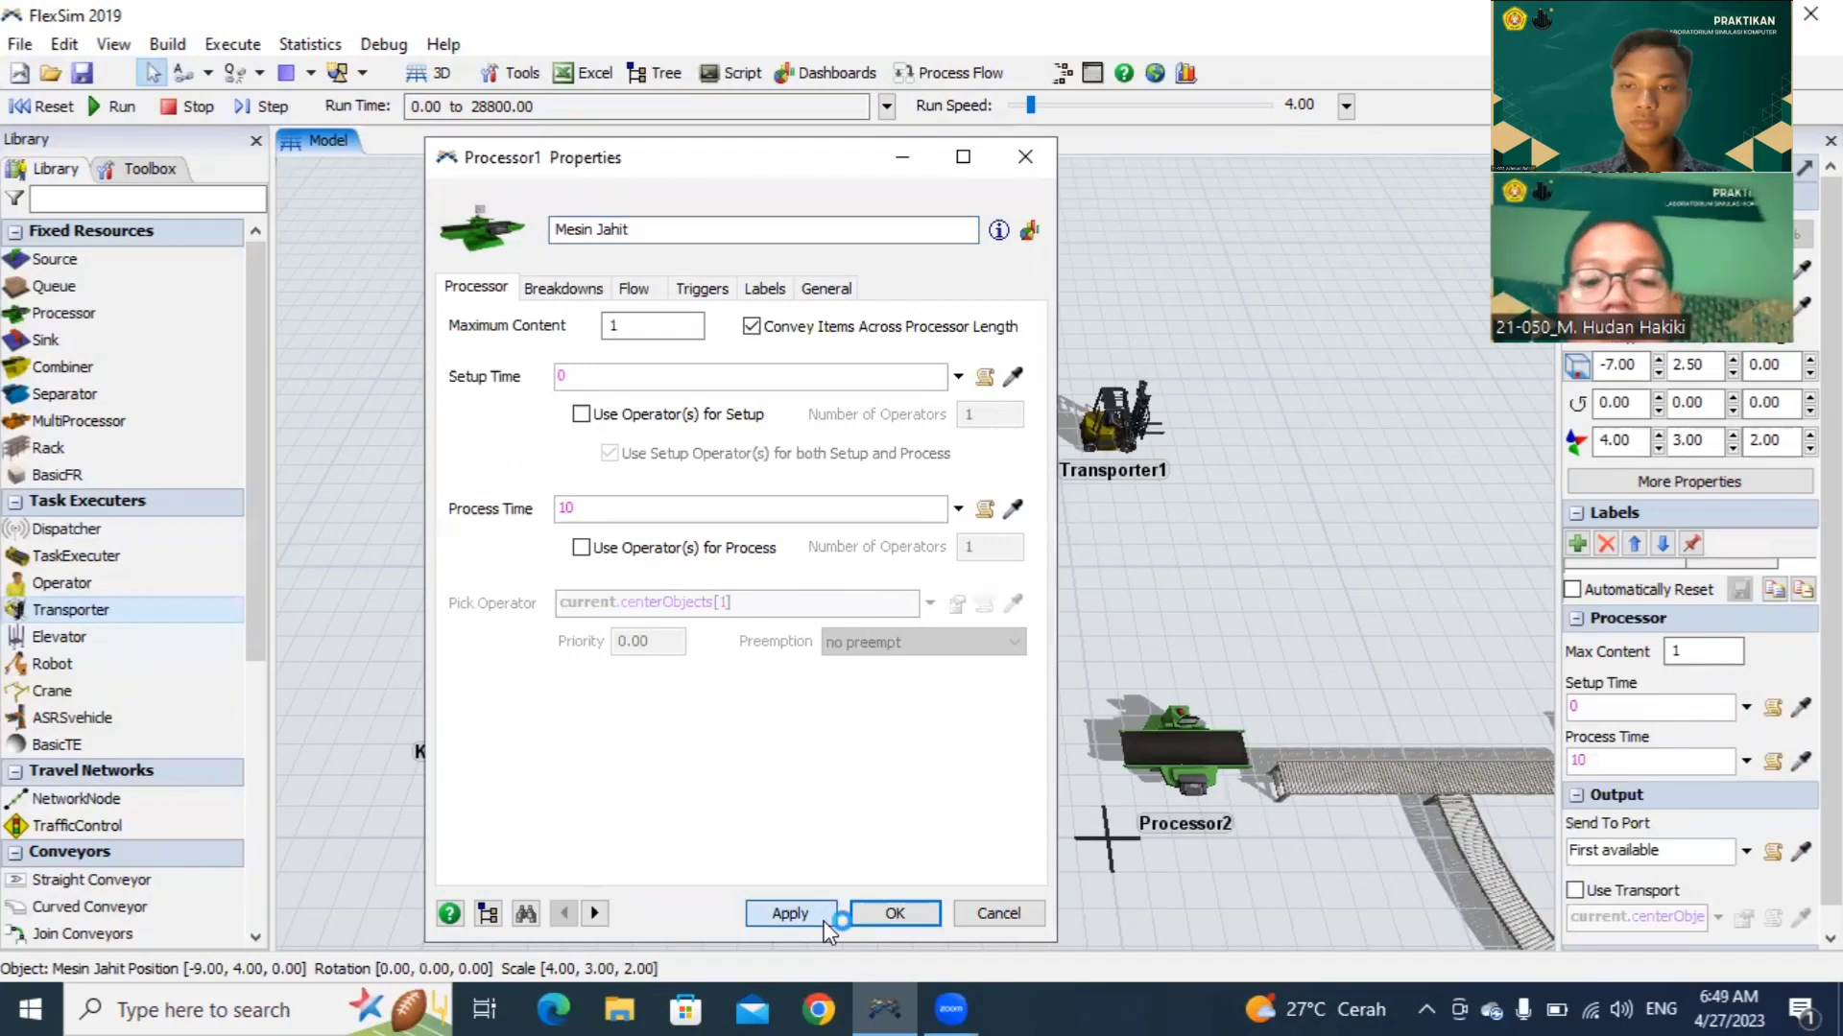
left_click(893, 919)
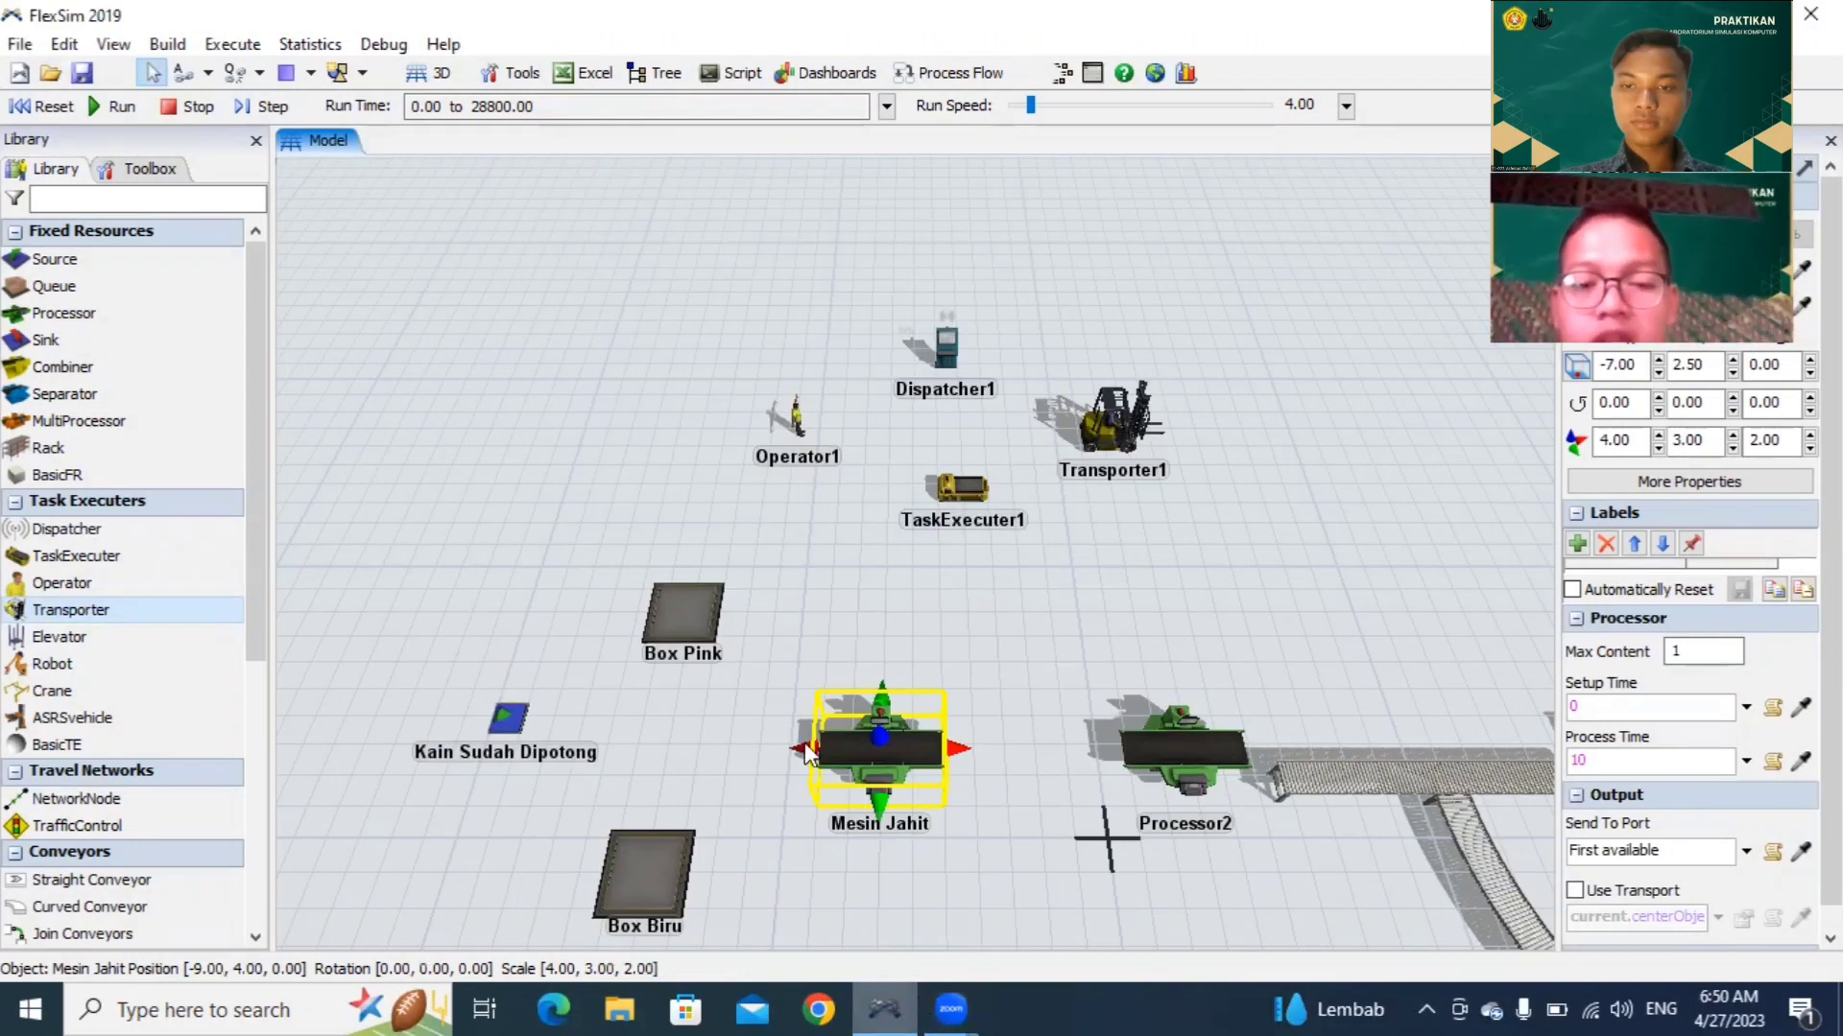
Step: Rename the second Processor, at the start of the conveyor, to Inspeksi and apply the change
left_click(1184, 758)
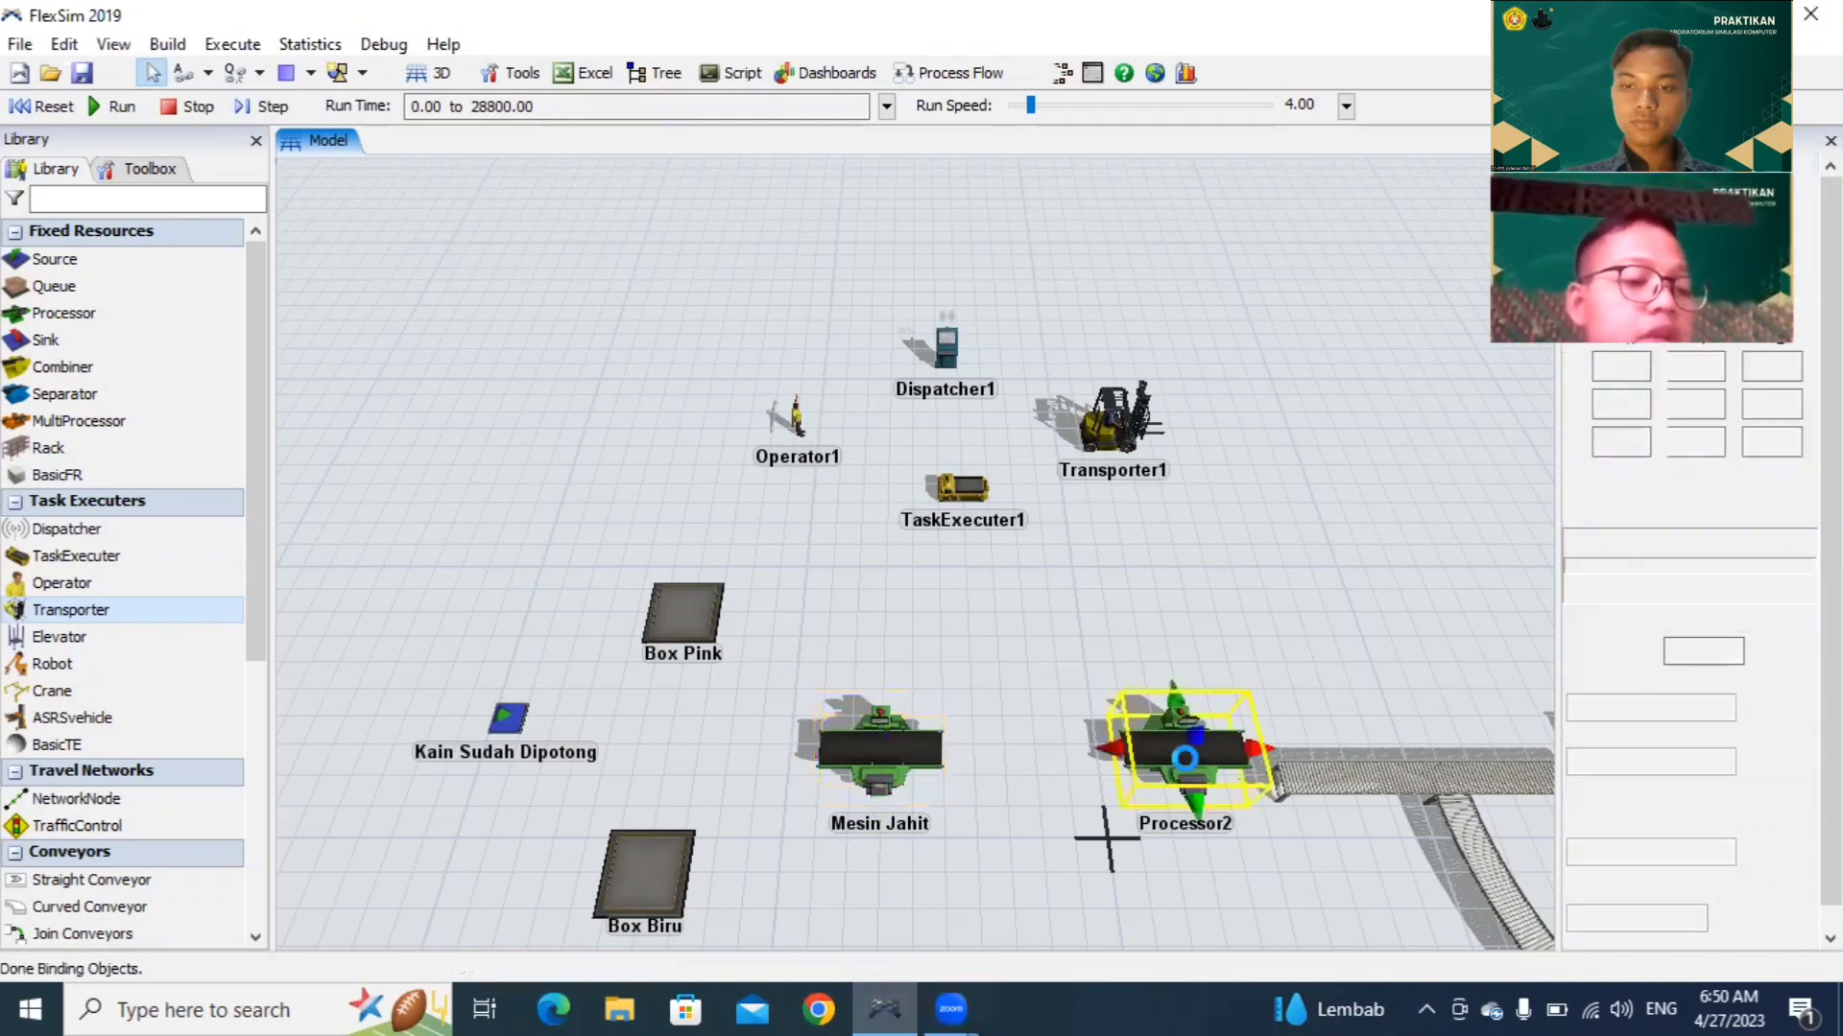
double_click(1185, 758)
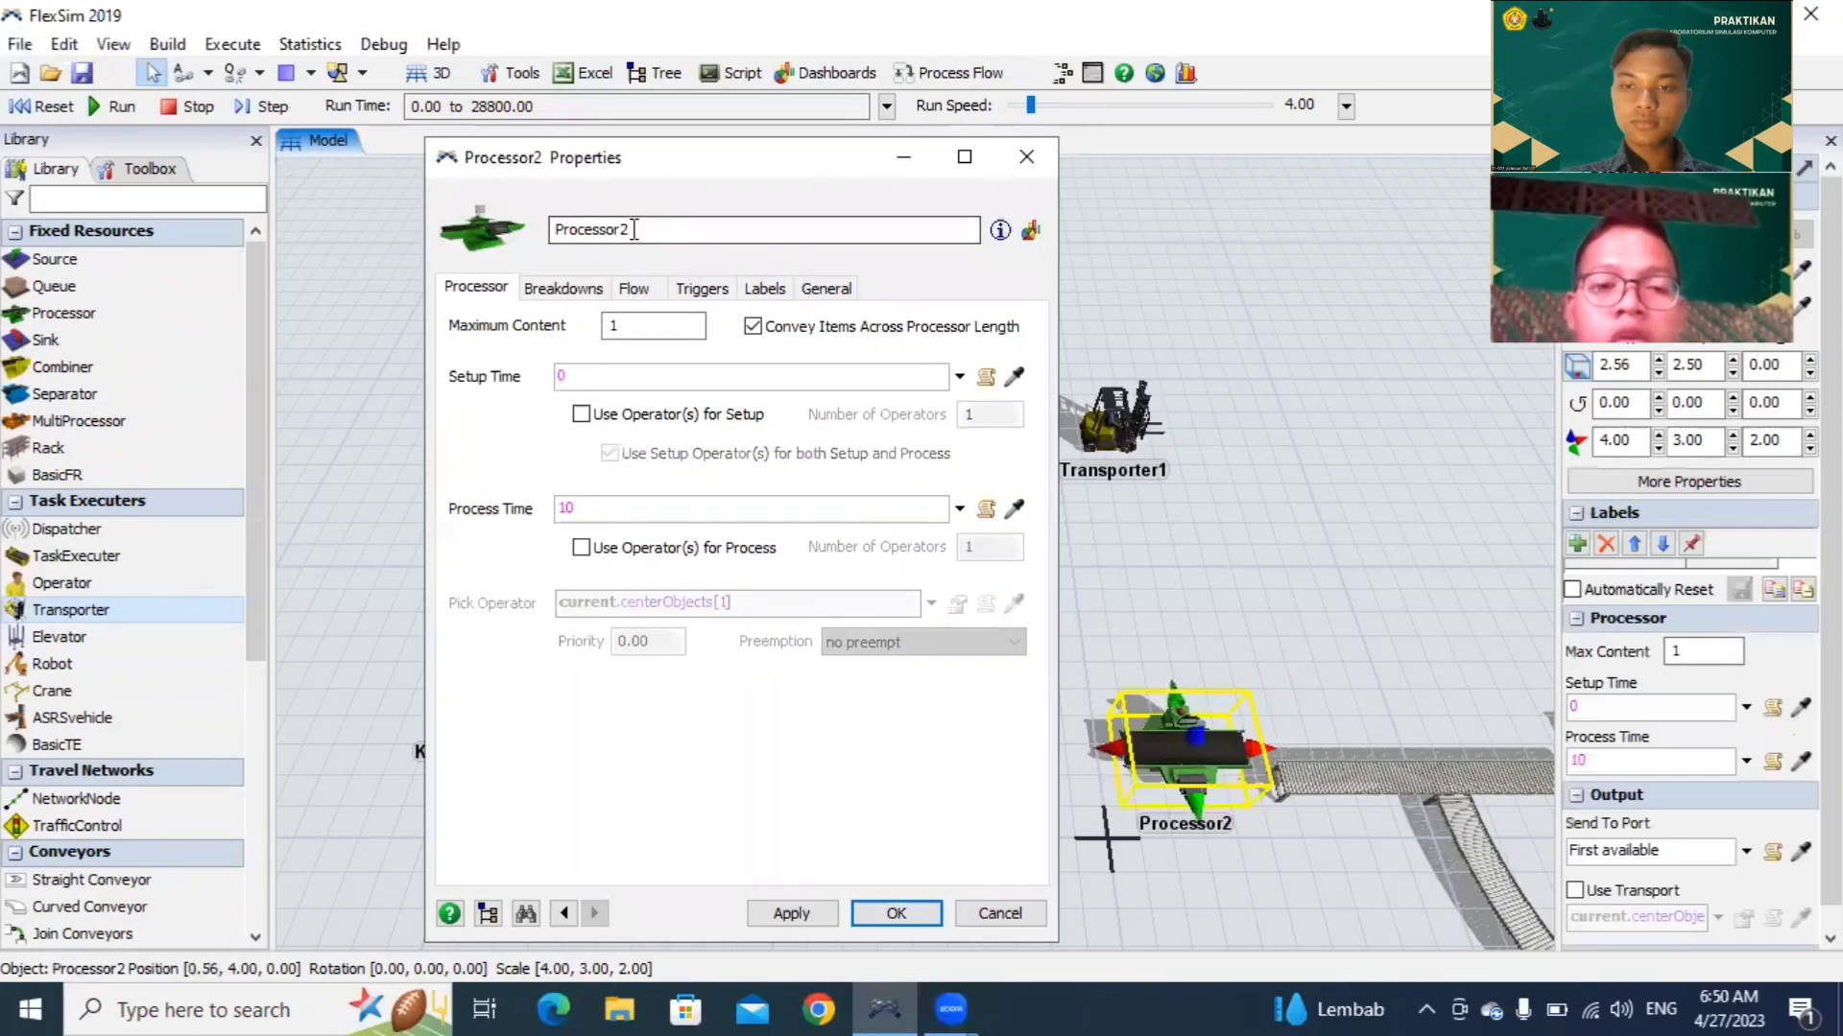
left_click_drag(629, 229, 547, 226)
type("I")
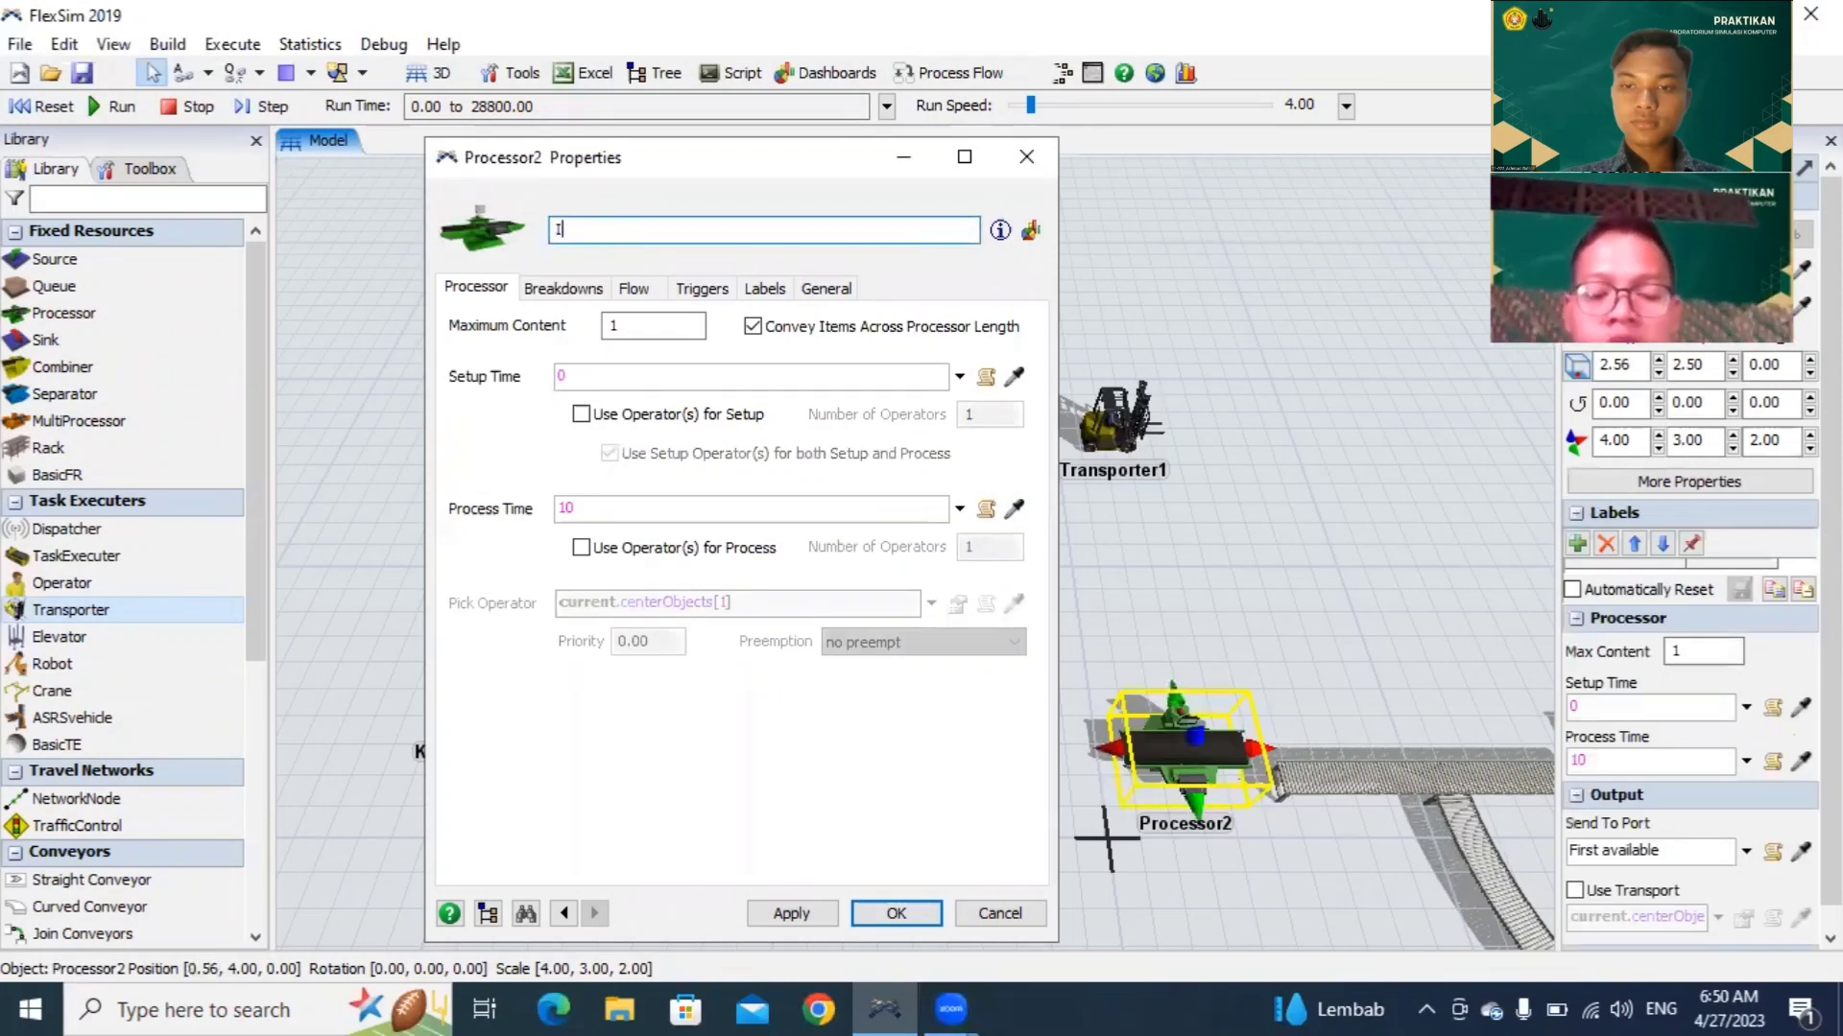
type("nspeksi")
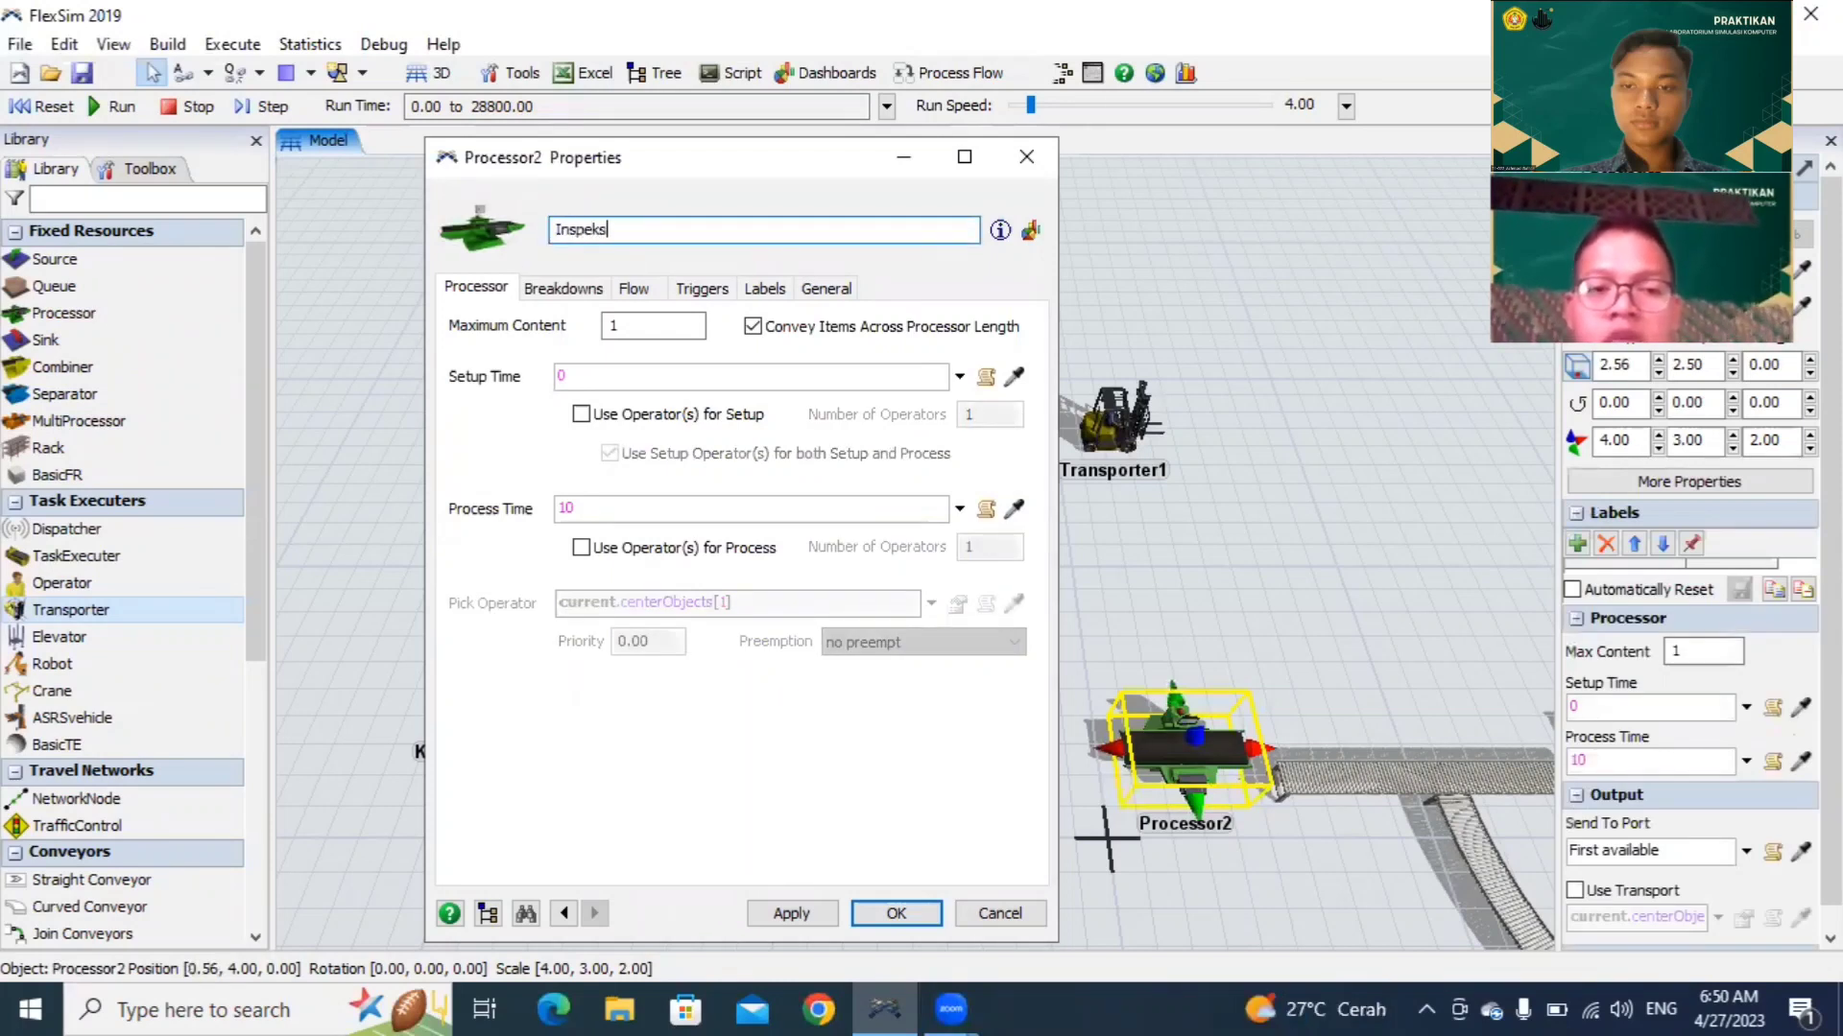
left_click(812, 912)
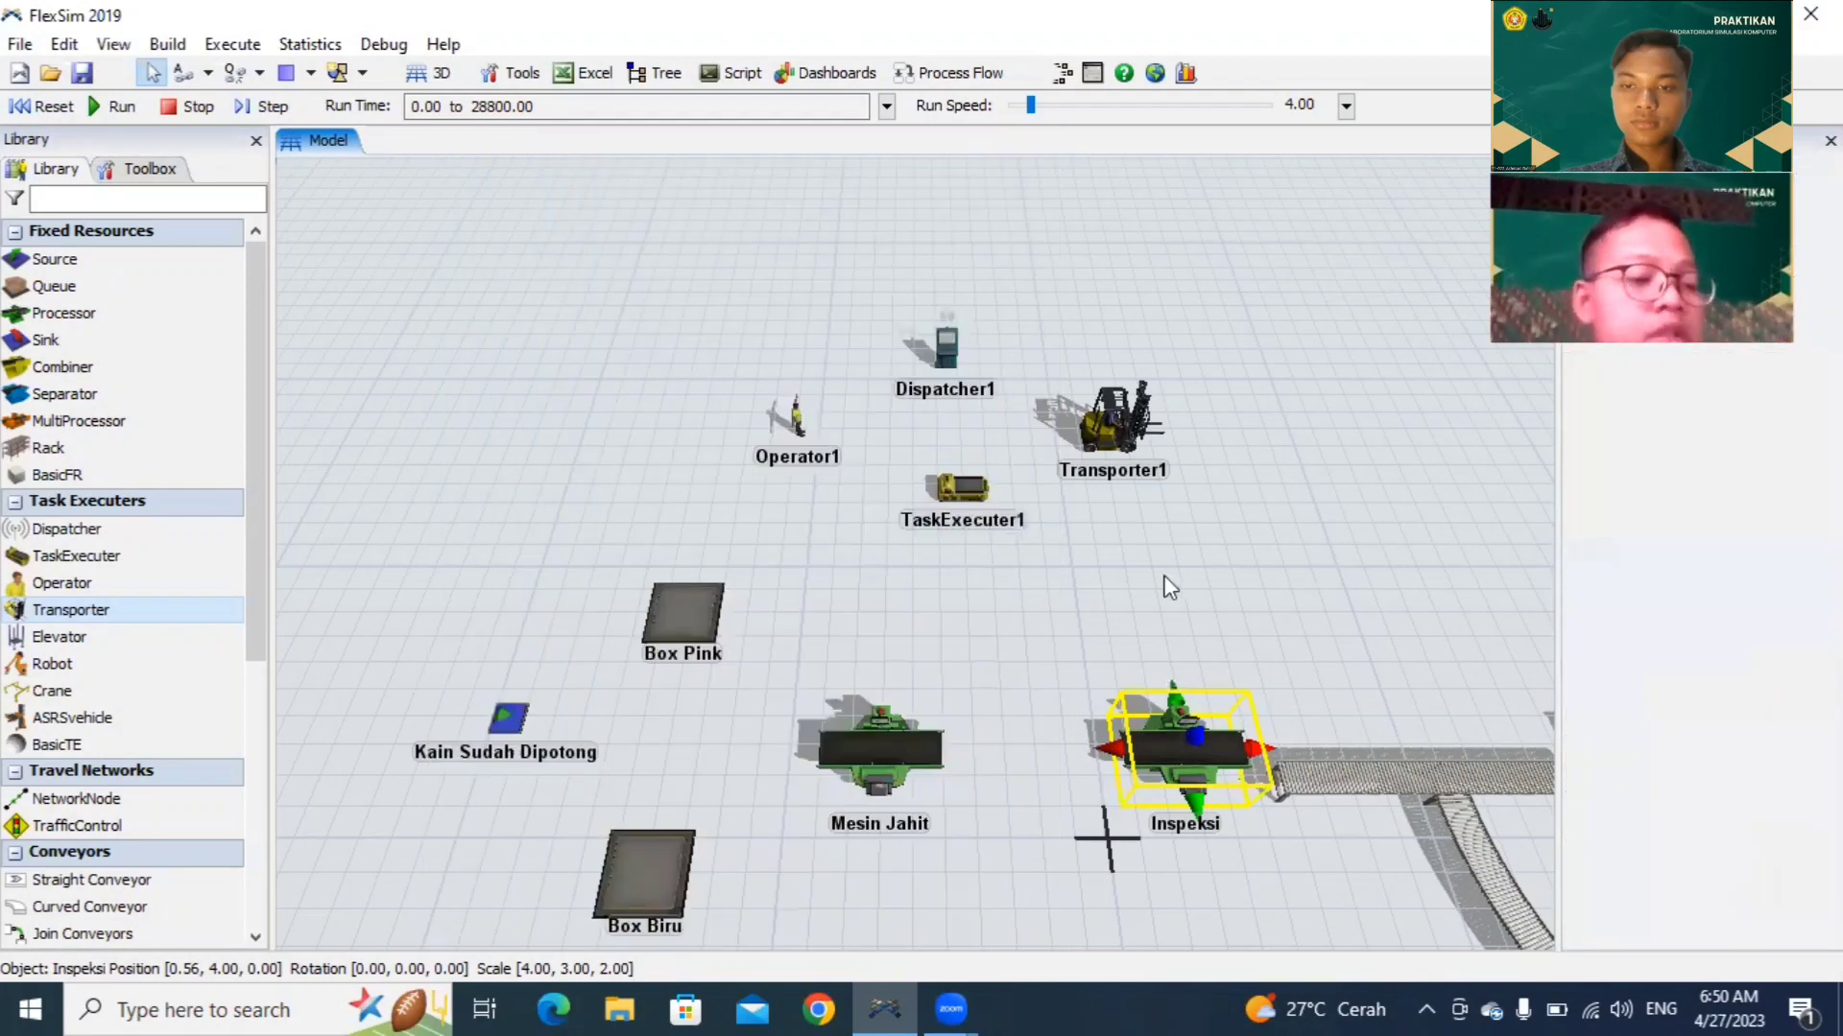
Step: Rename the Combiner at the end of the straight conveyor to Mesin Packaging 1 and apply the change
left_click(1170, 587)
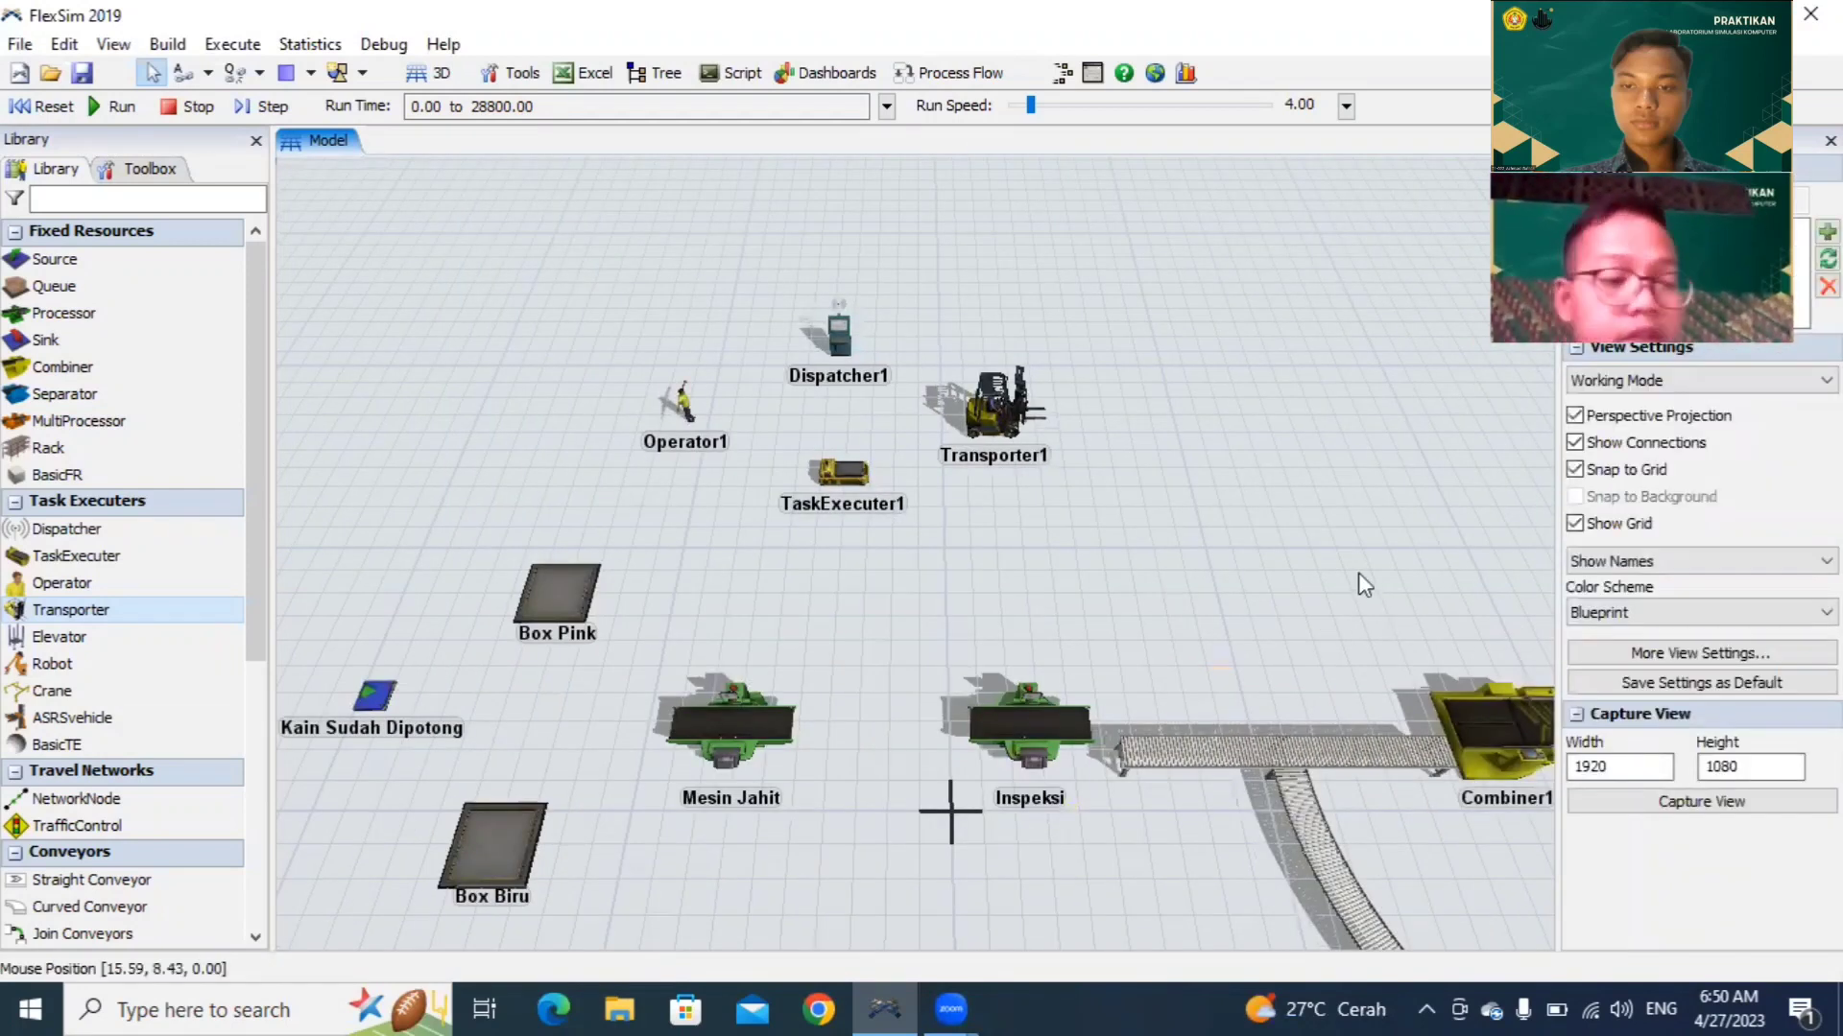
left_click_drag(1536, 780, 1389, 722)
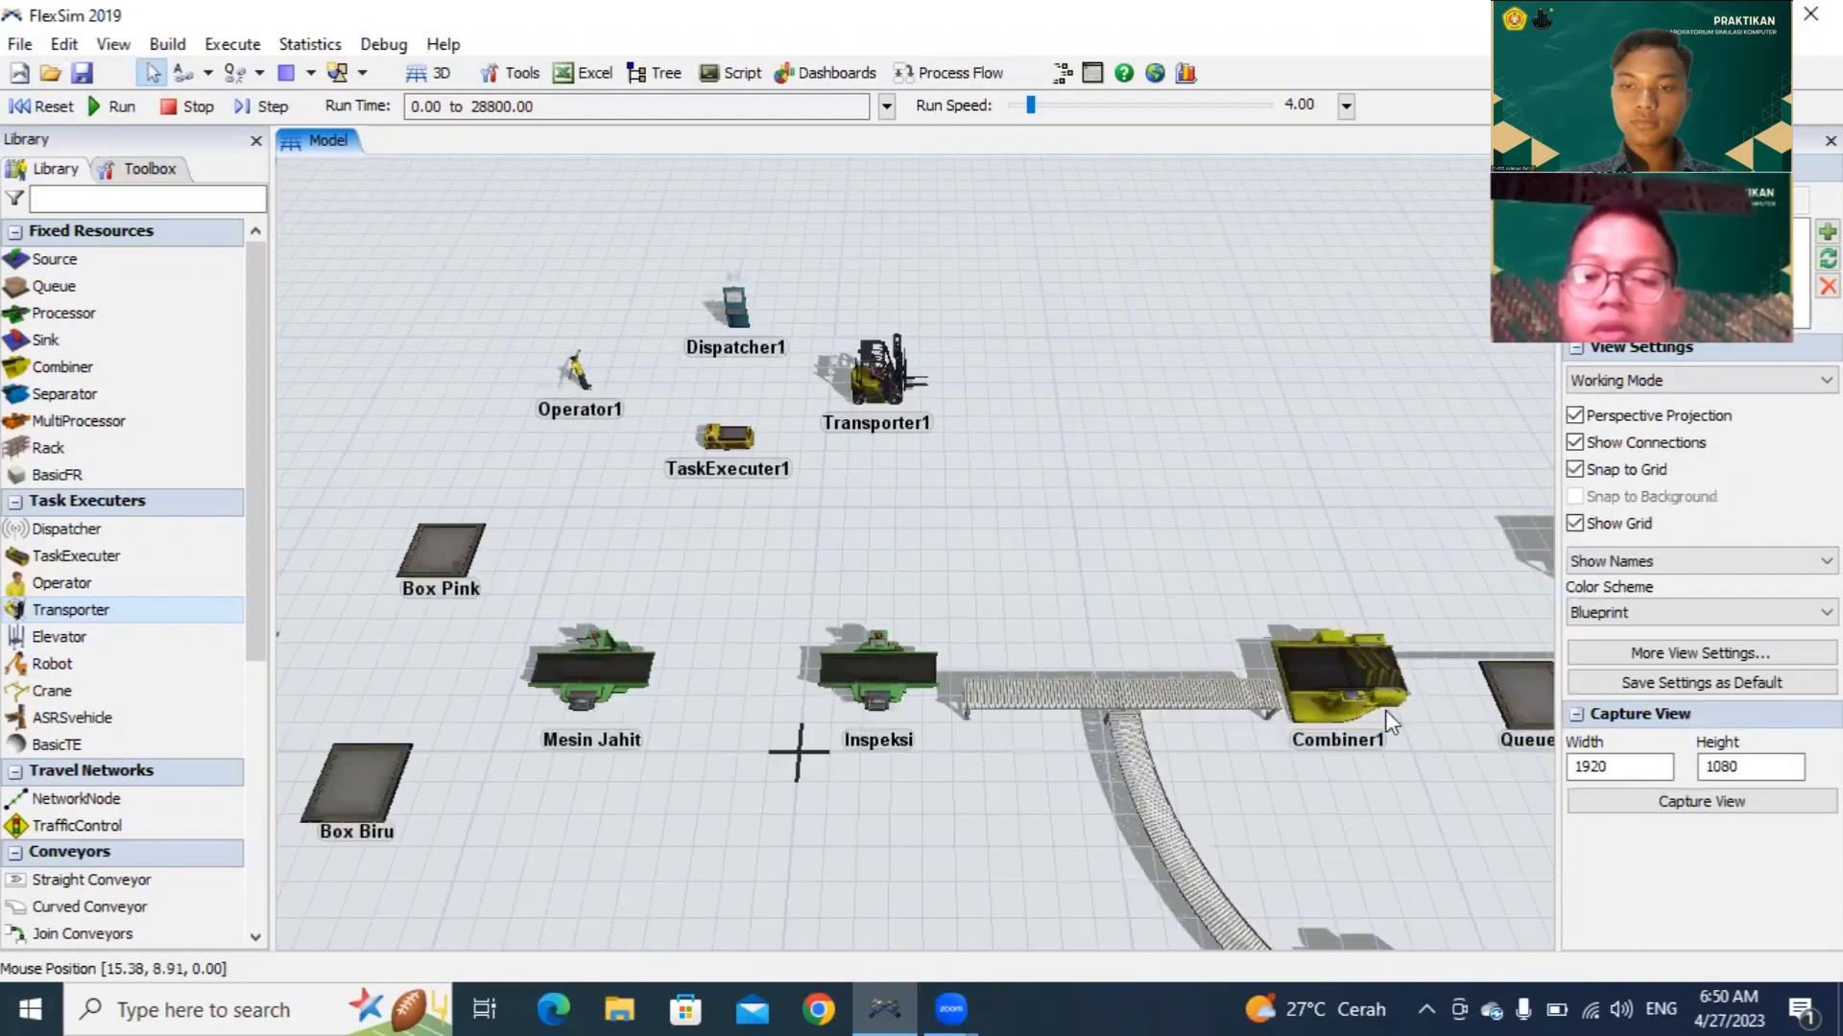
left_click(1361, 710)
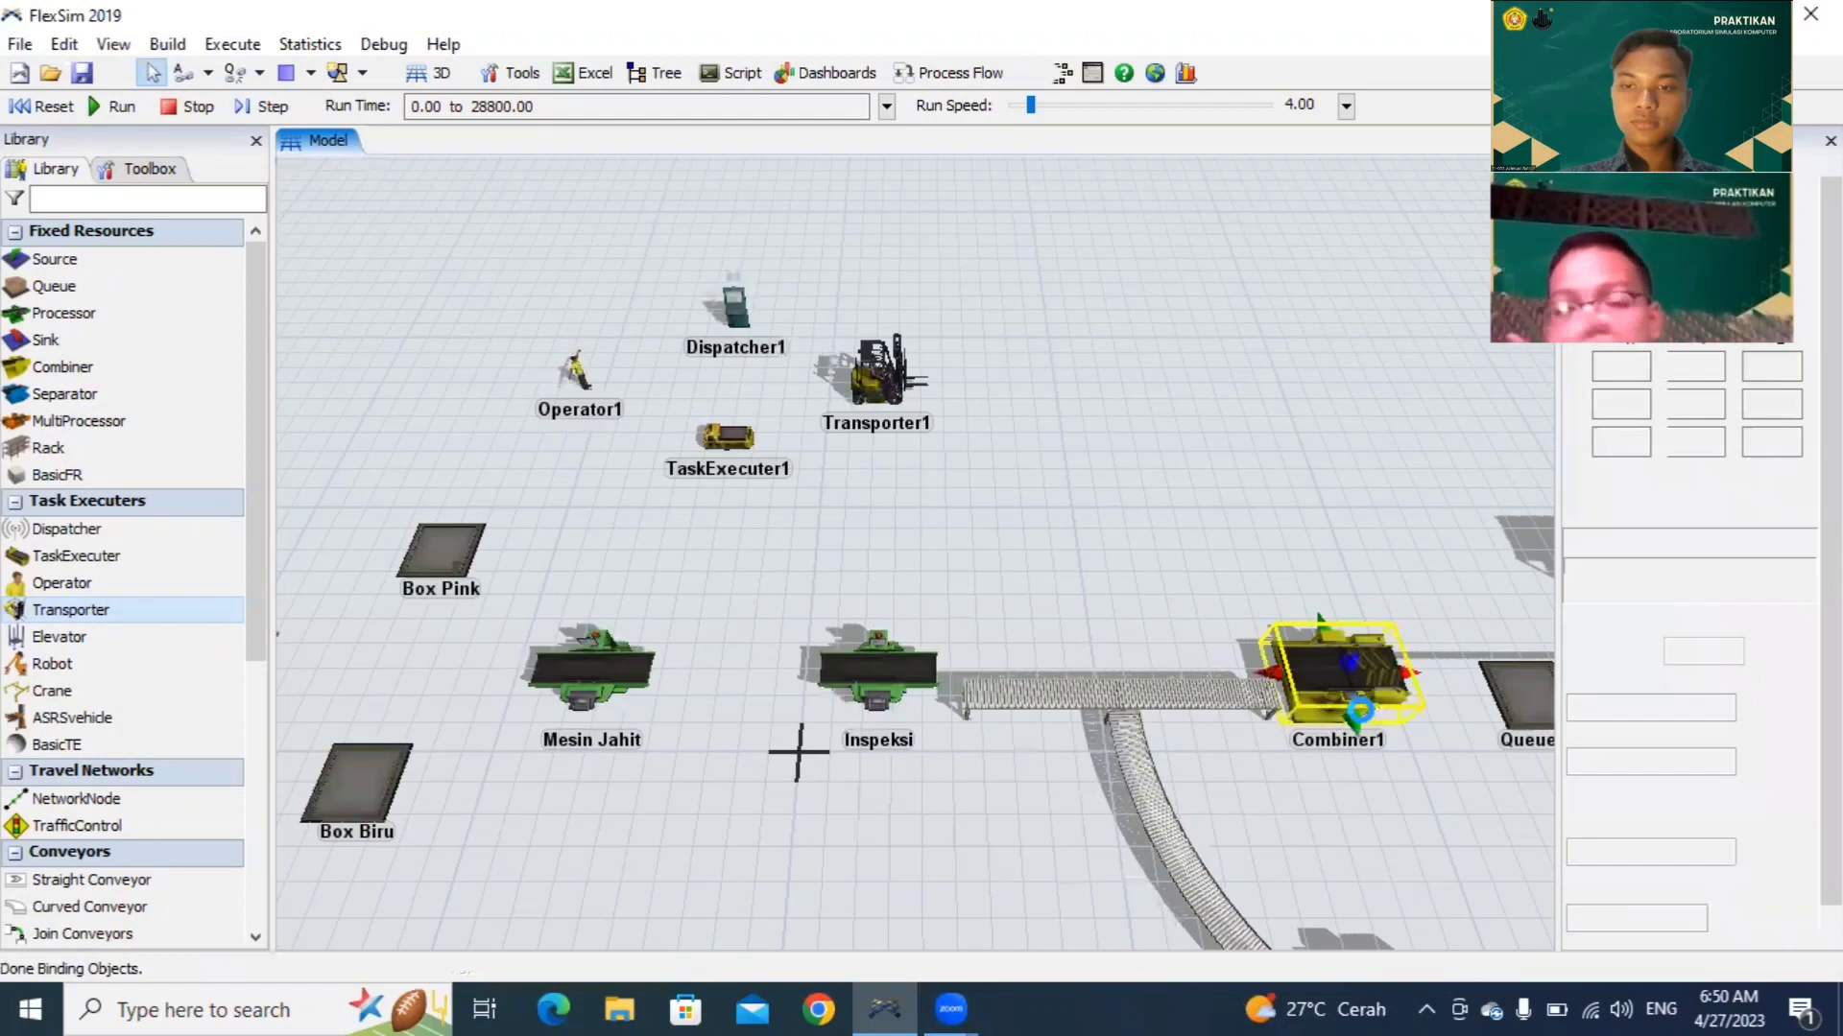
double_click(1361, 710)
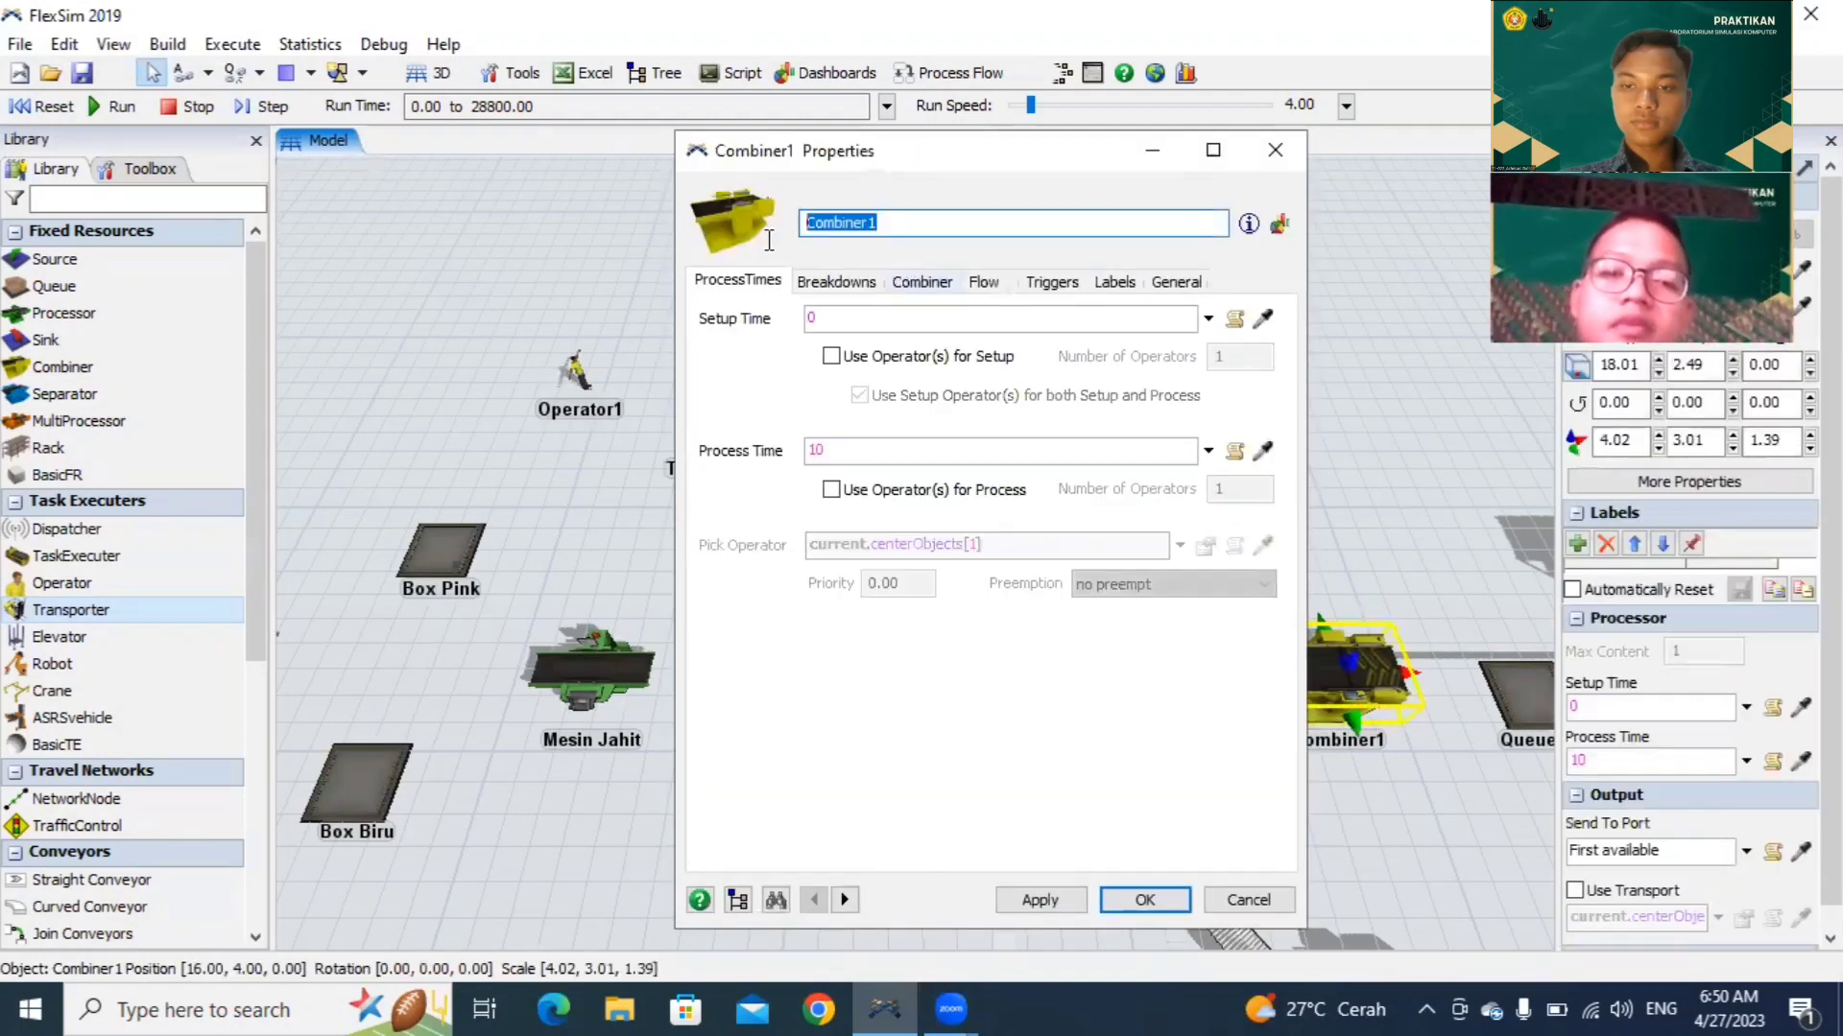
type("Mesi")
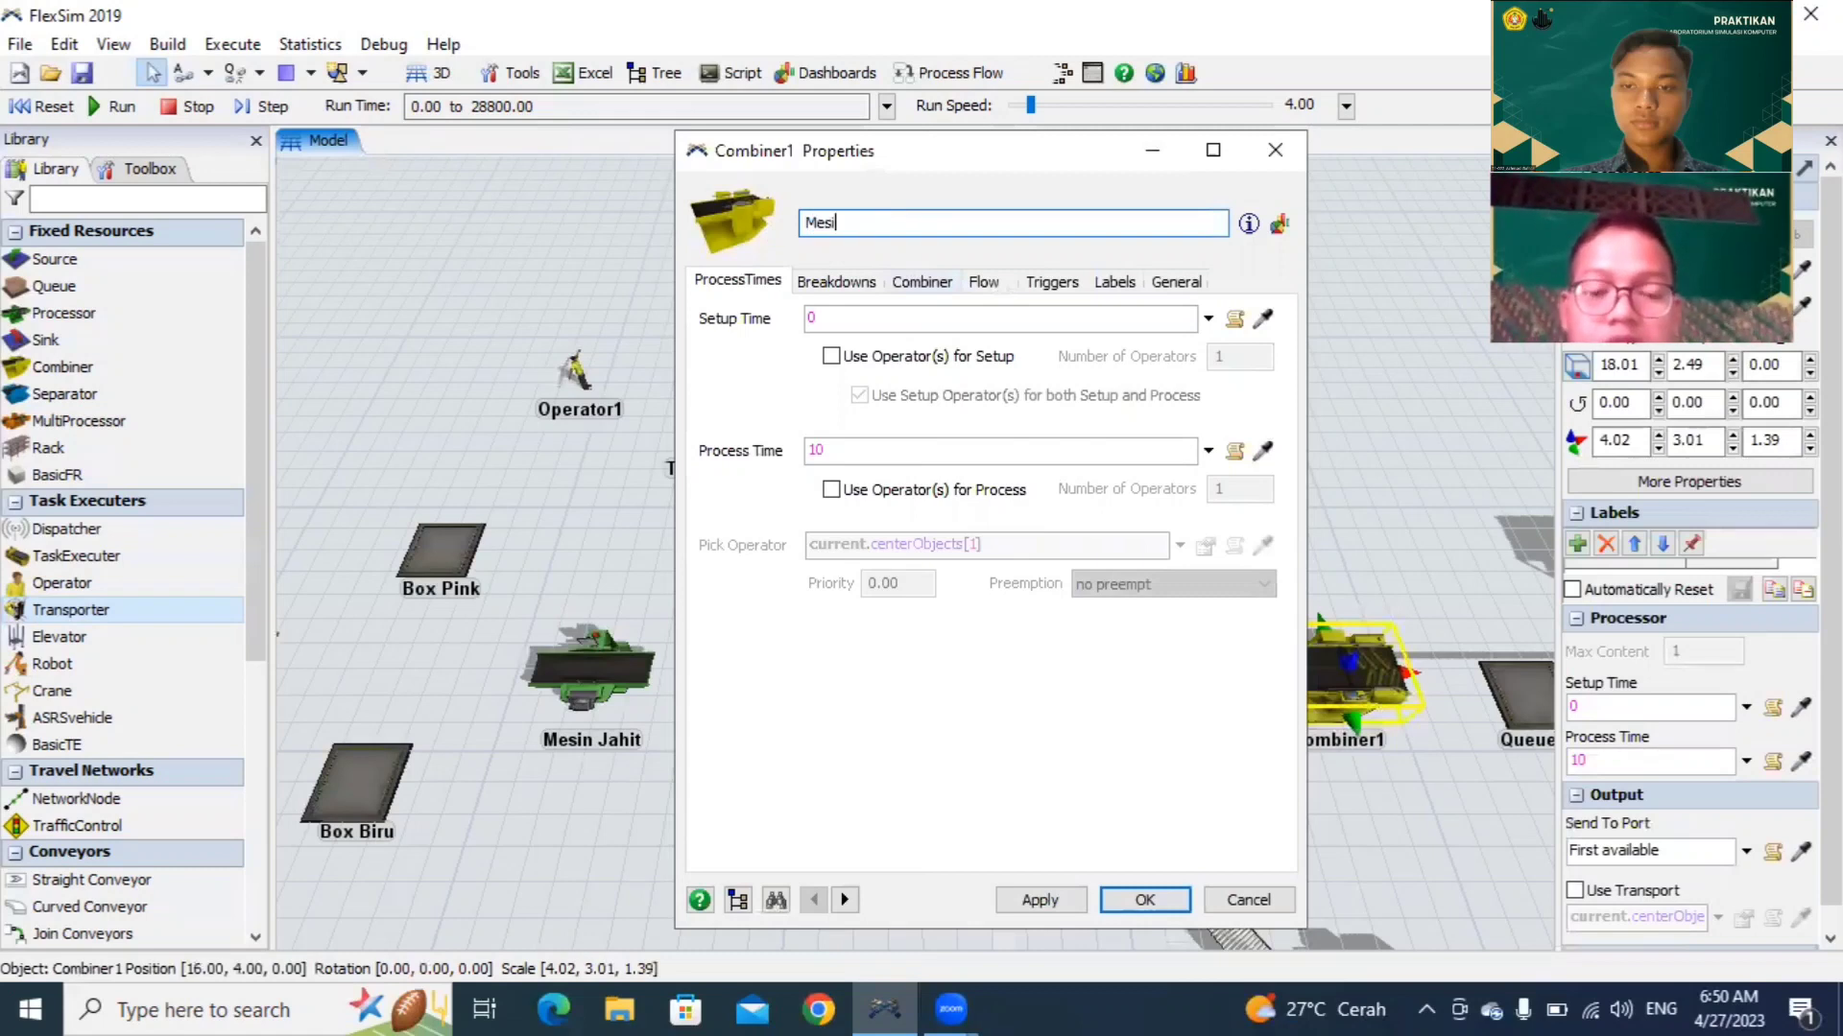
type("n Pac")
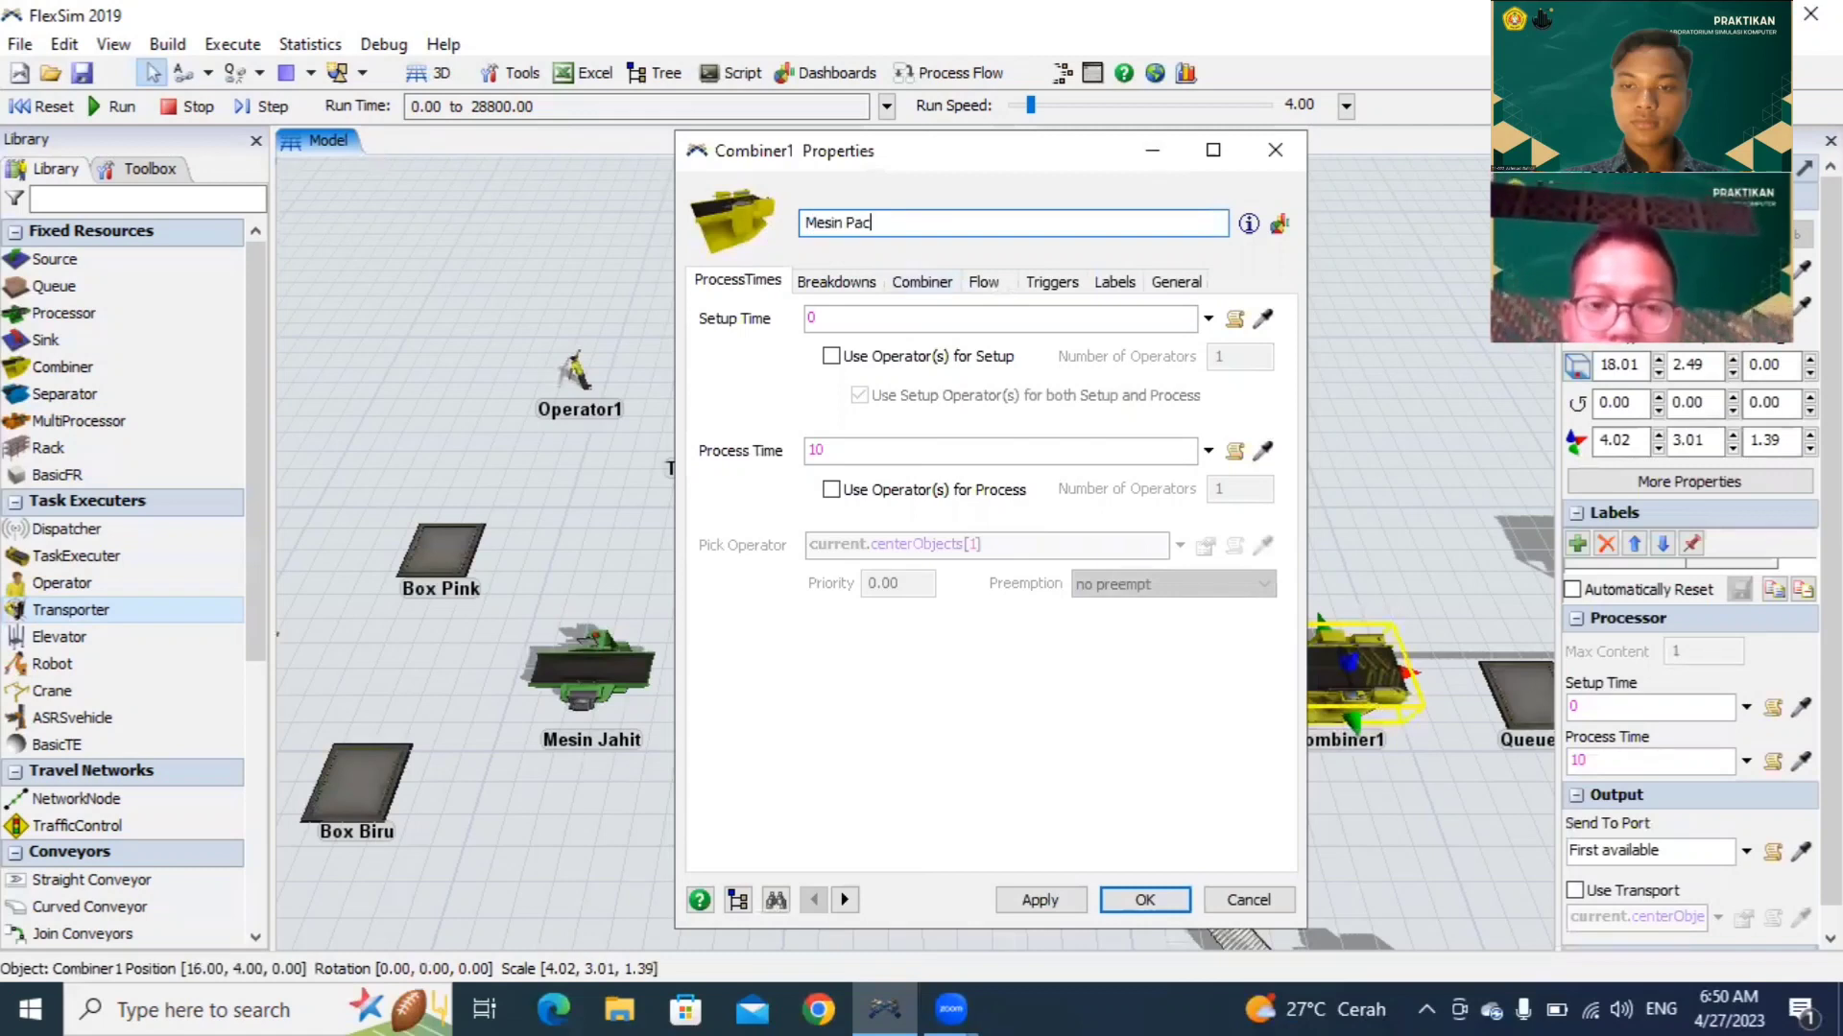
type("kaging 1")
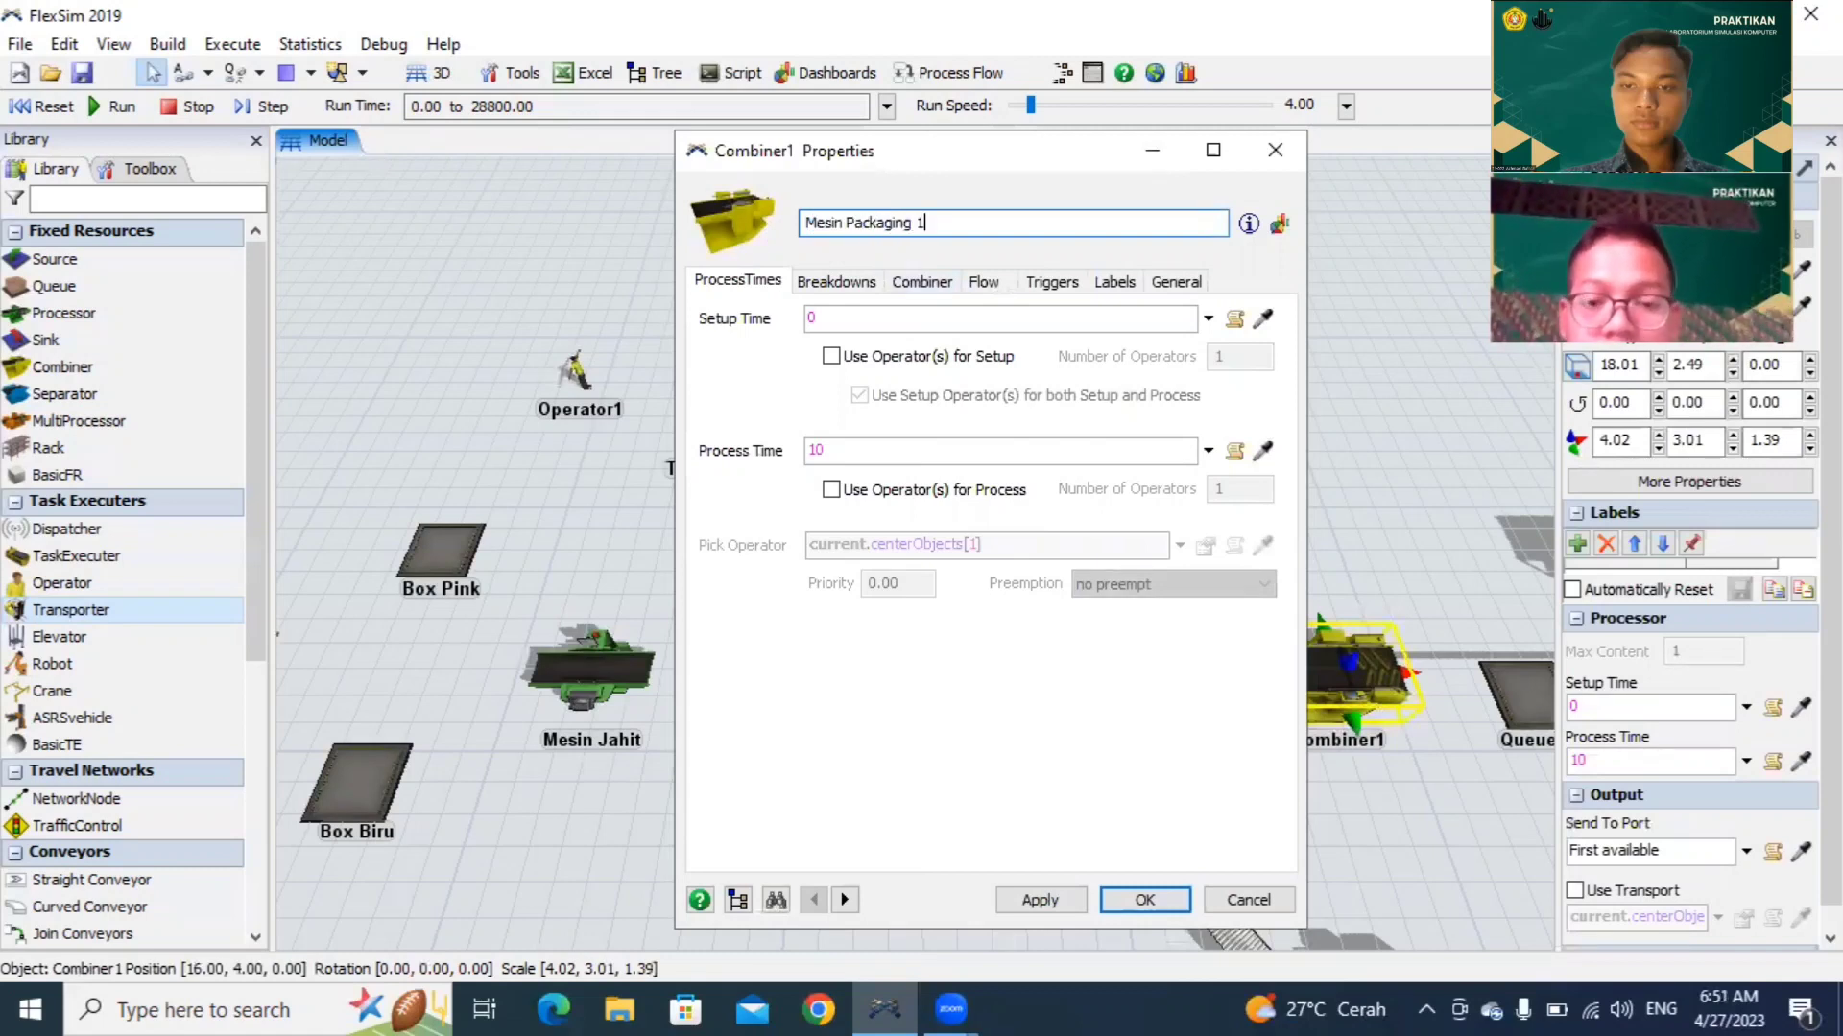
left_click(1052, 905)
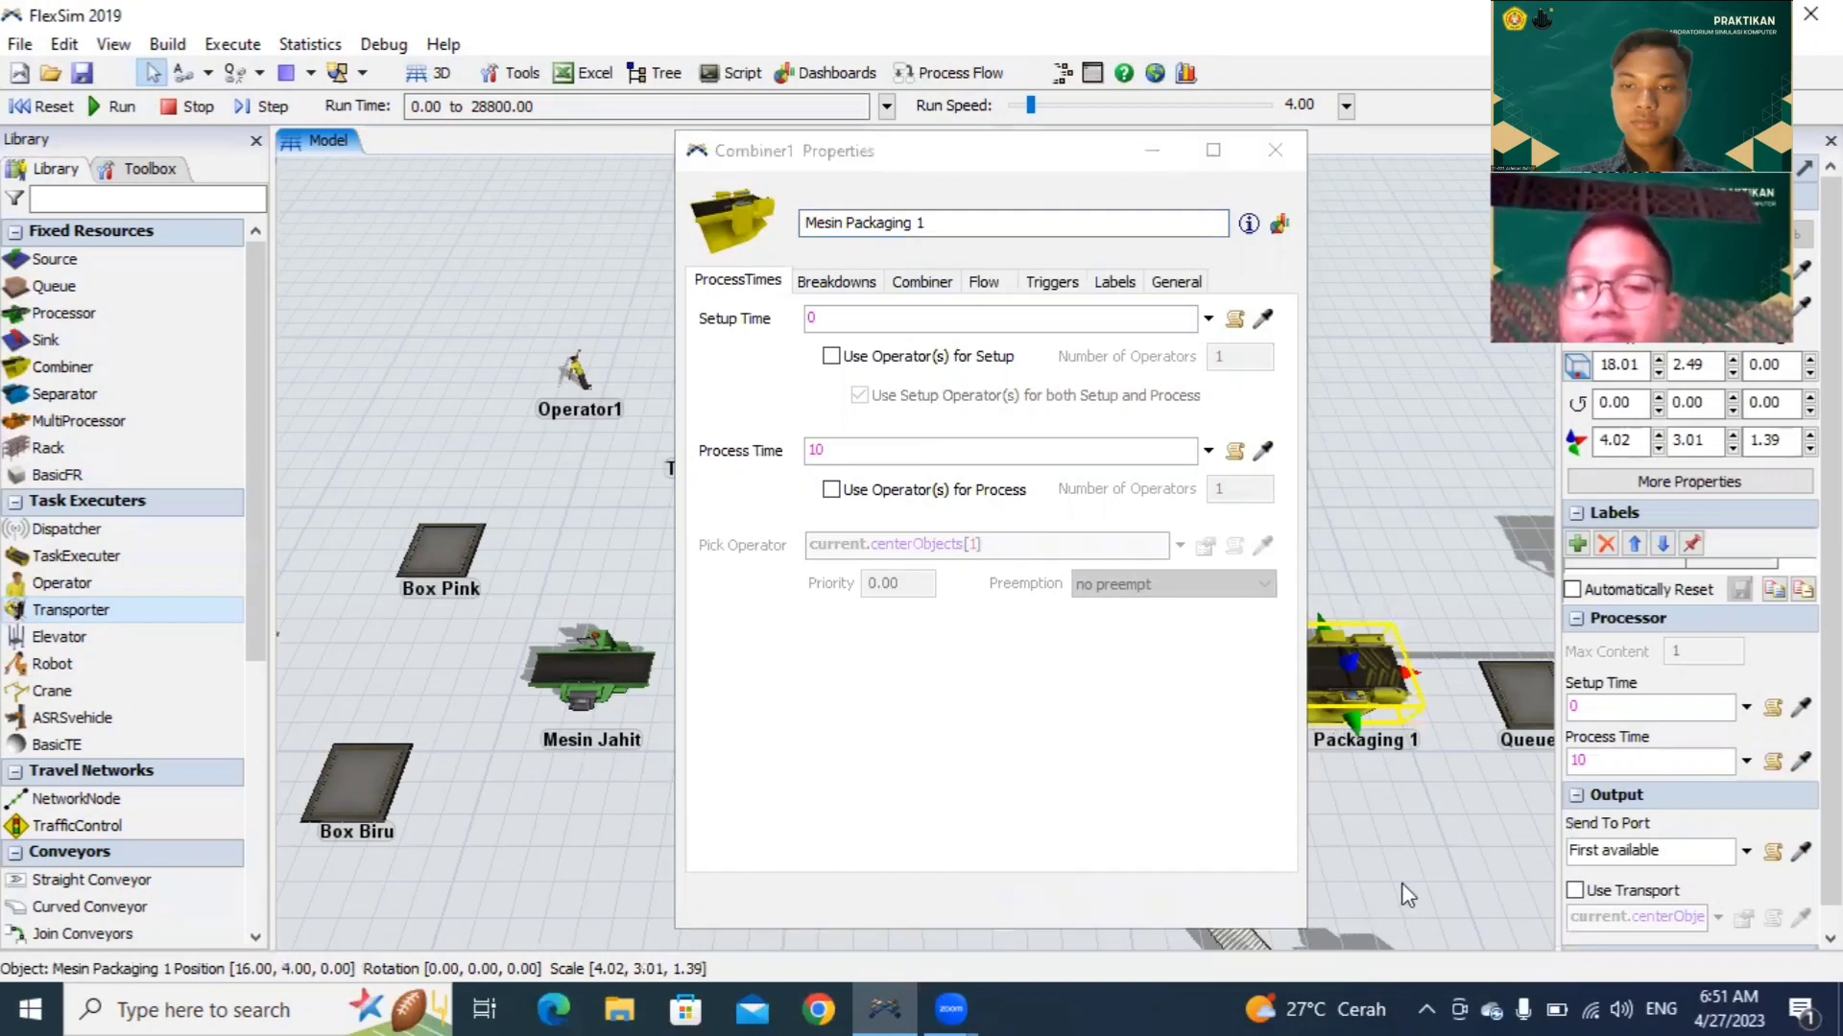
Step: Rename the Combiner at the end of the curved conveyor to Mesin Packaging 2 and apply the change
left_click(1363, 814)
scroll(1320, 727, "down", 3)
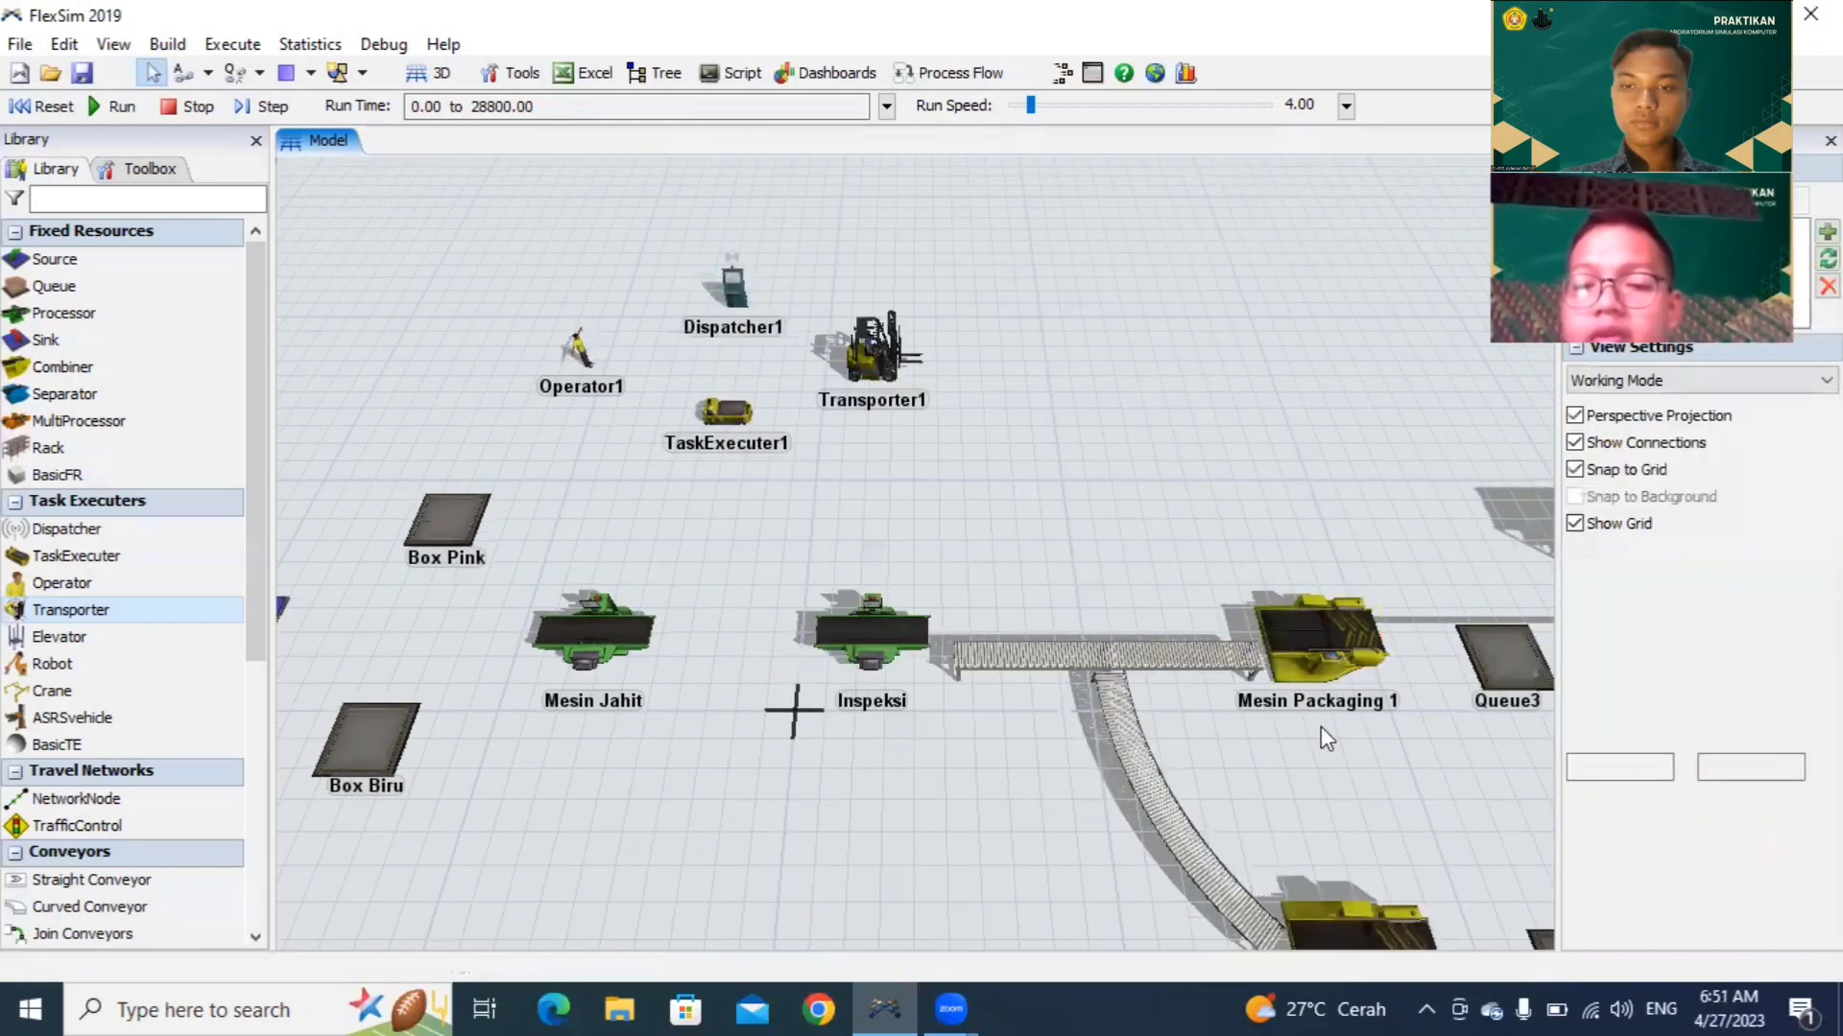
left_click(1292, 814)
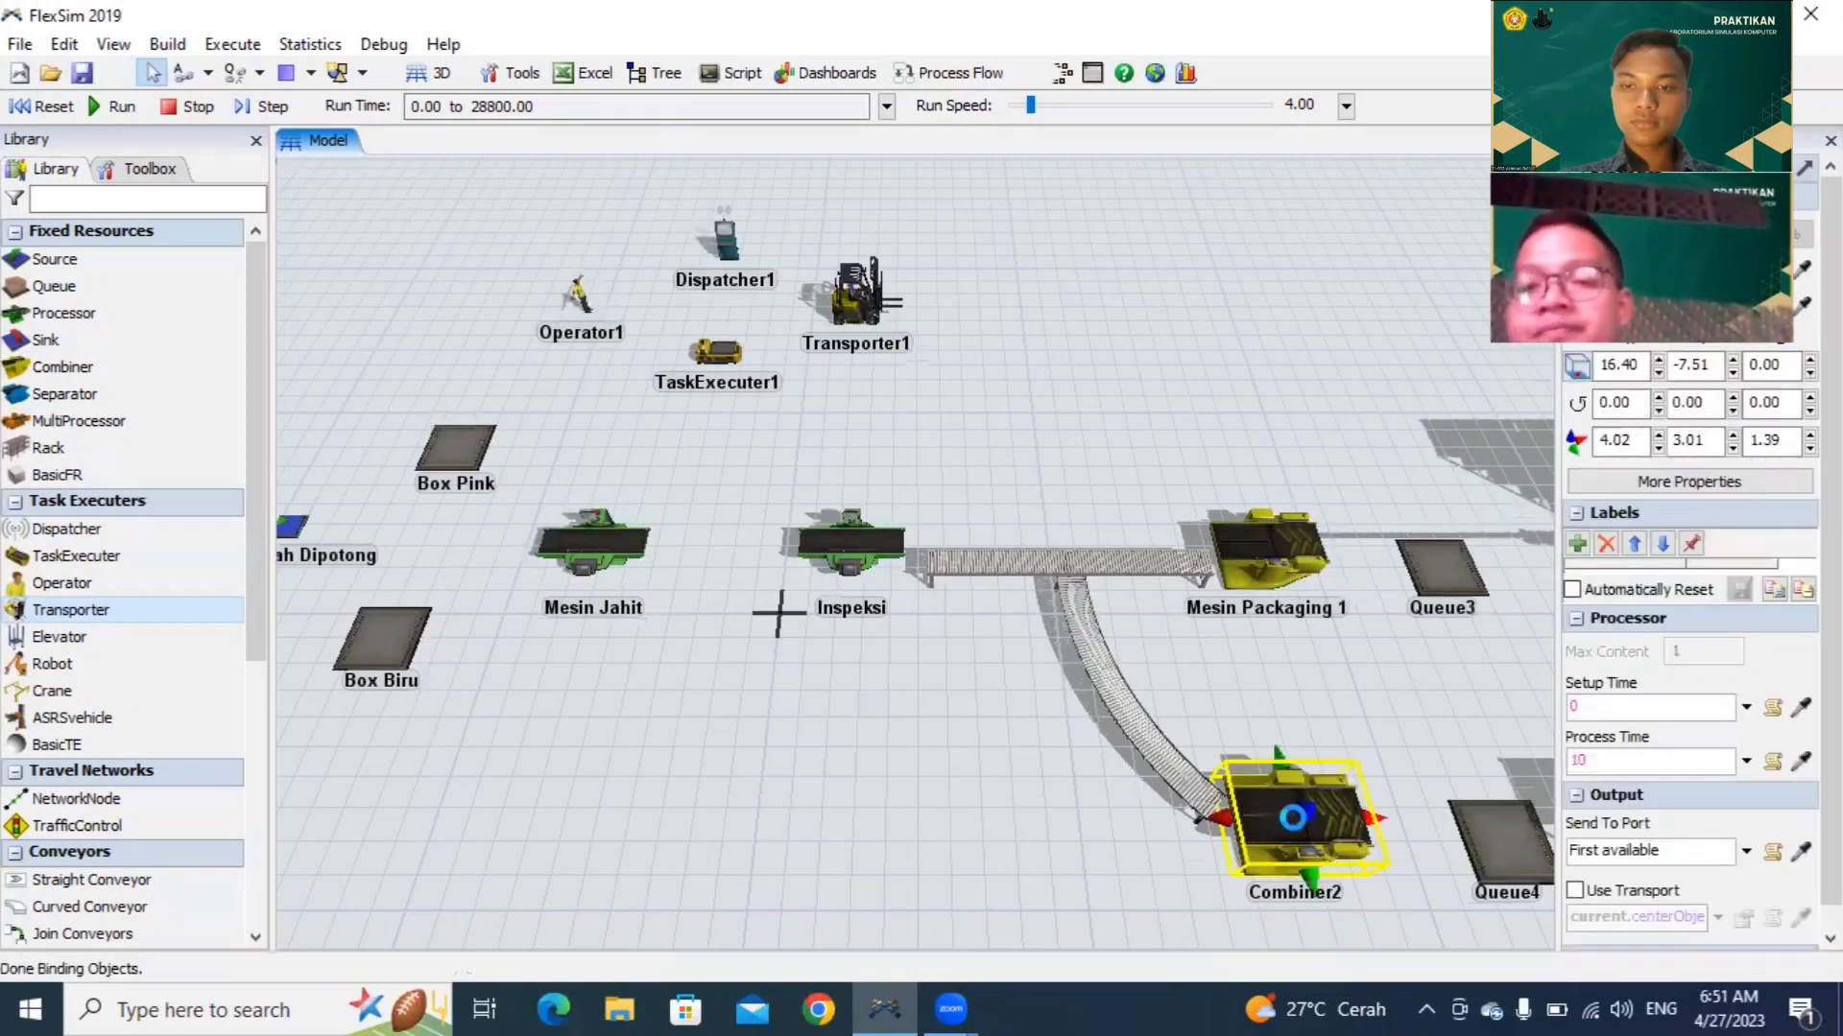
double_click(1292, 814)
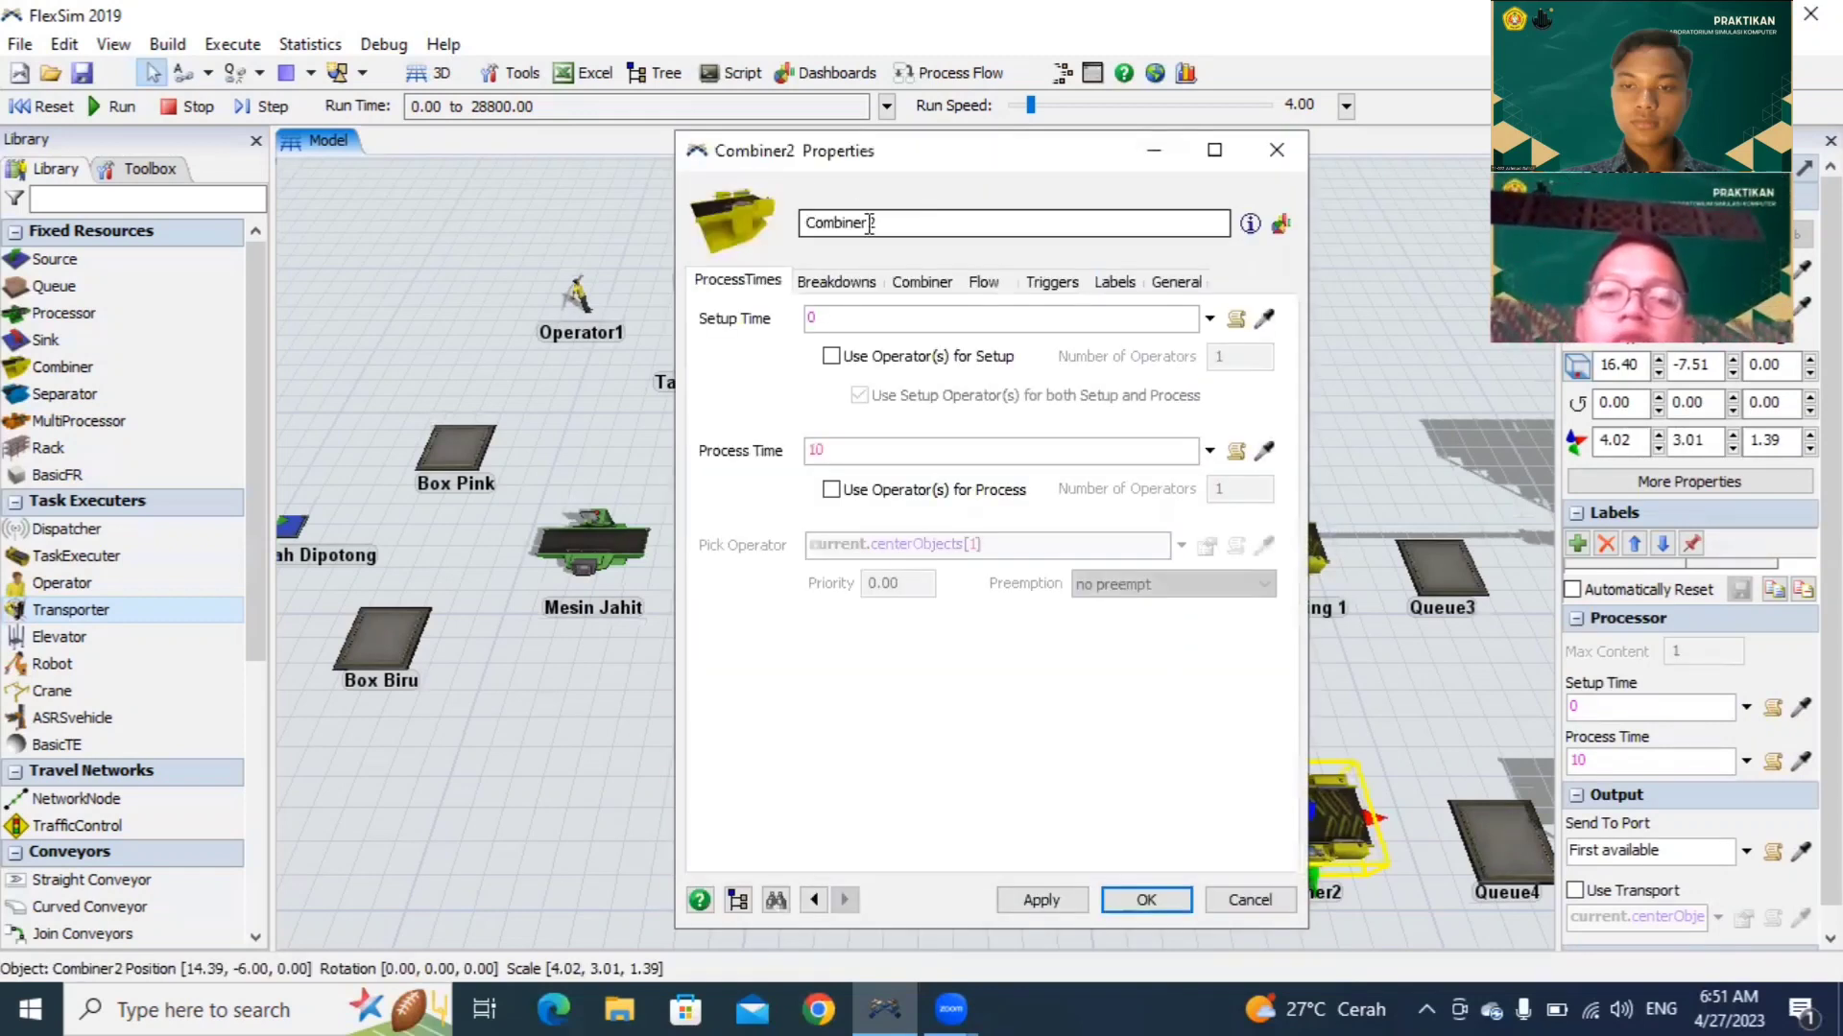
left_click_drag(869, 224, 807, 223)
type("M")
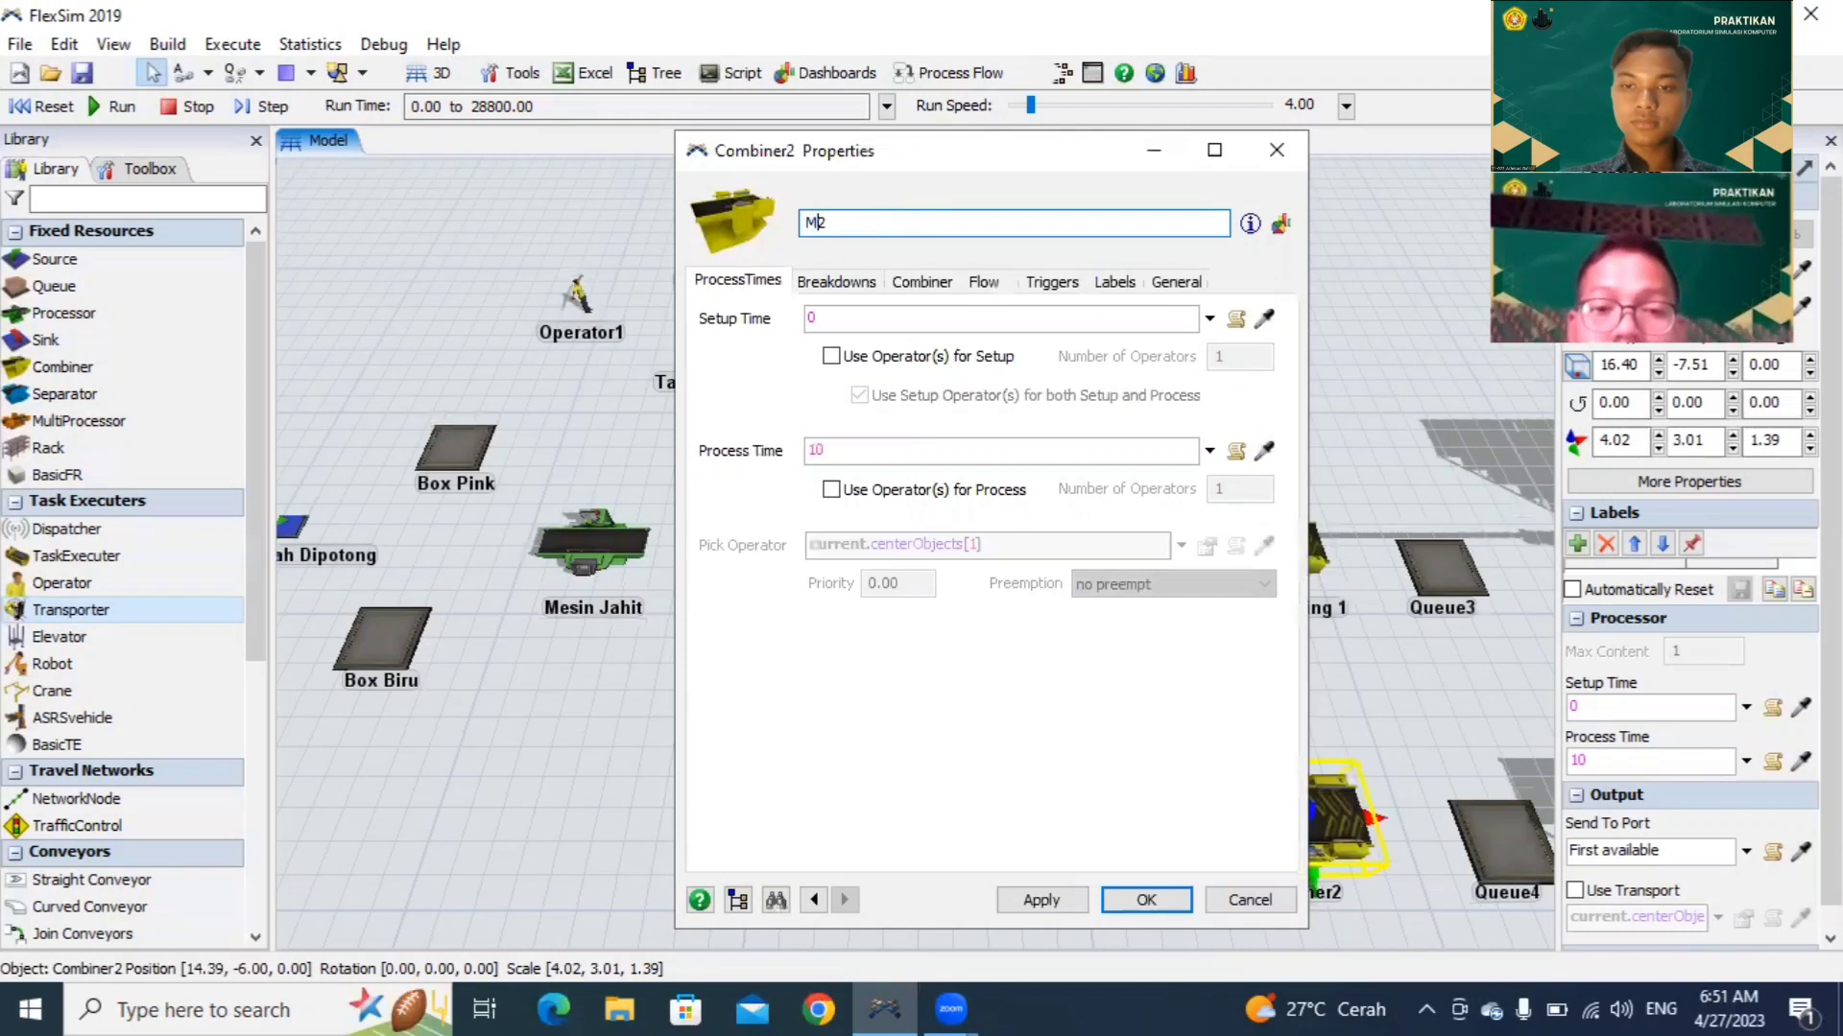
type("esin ")
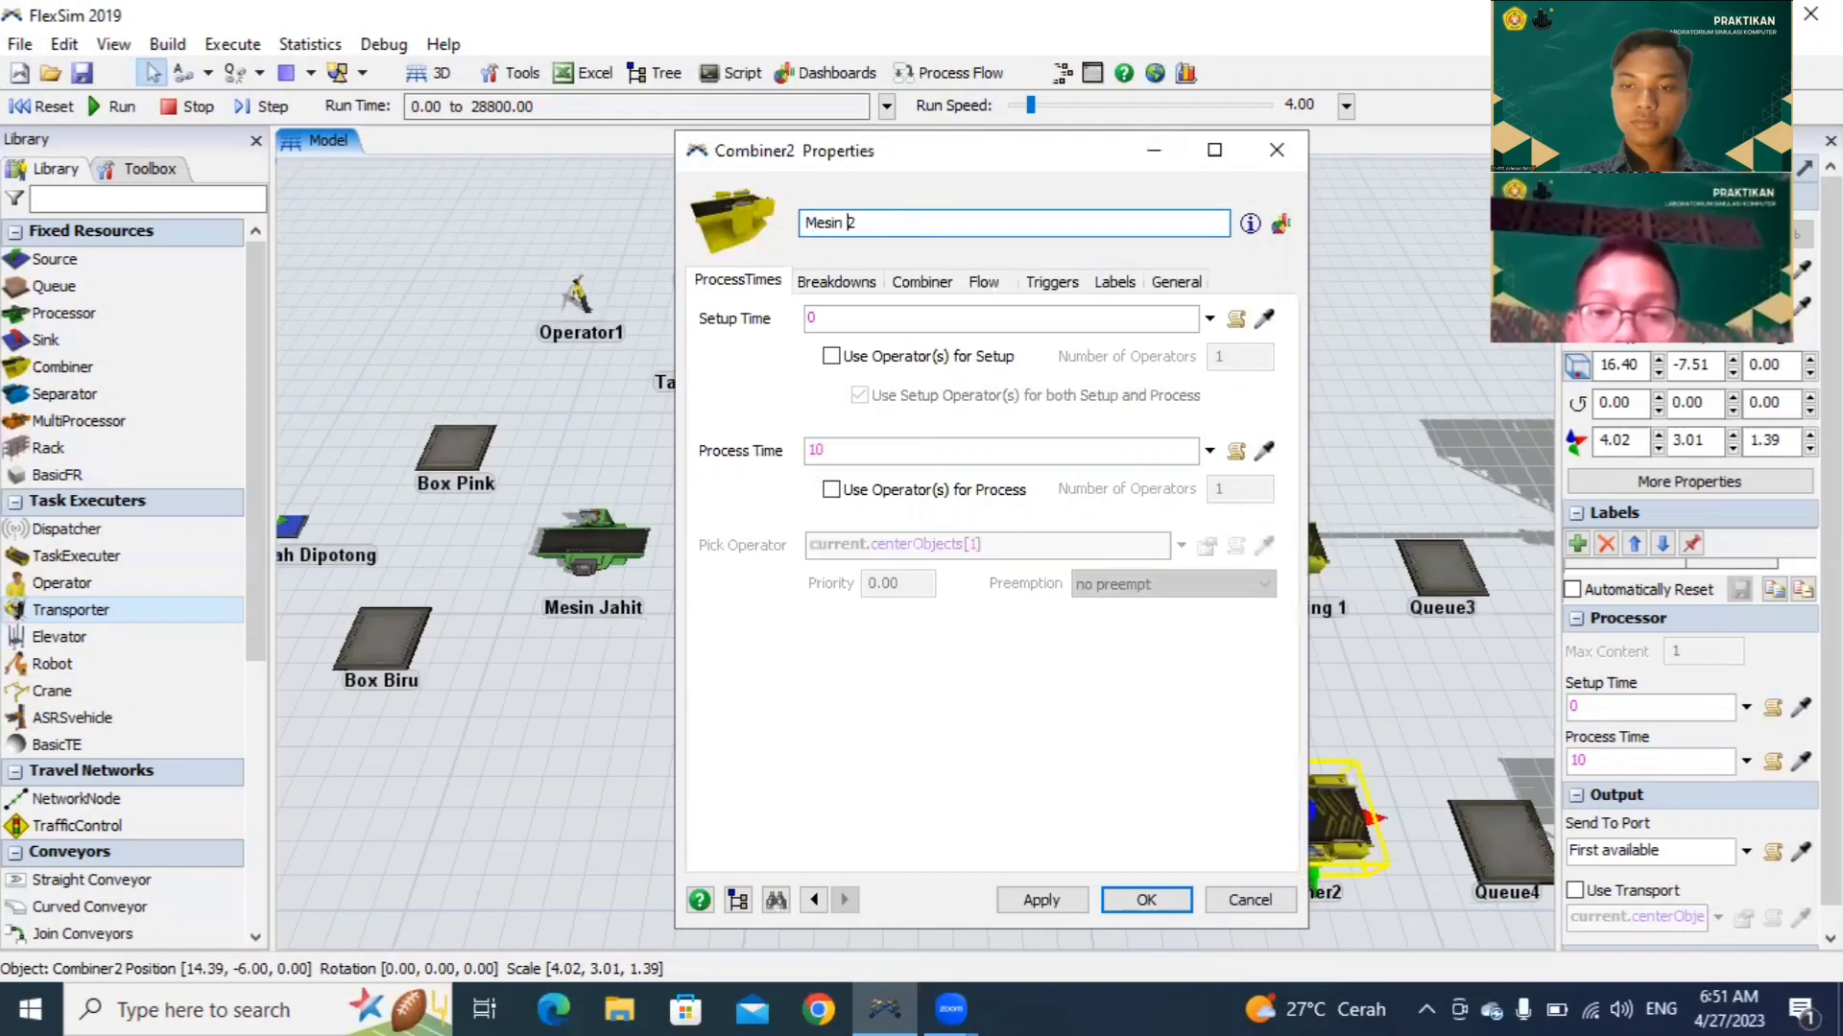
type("Packagign")
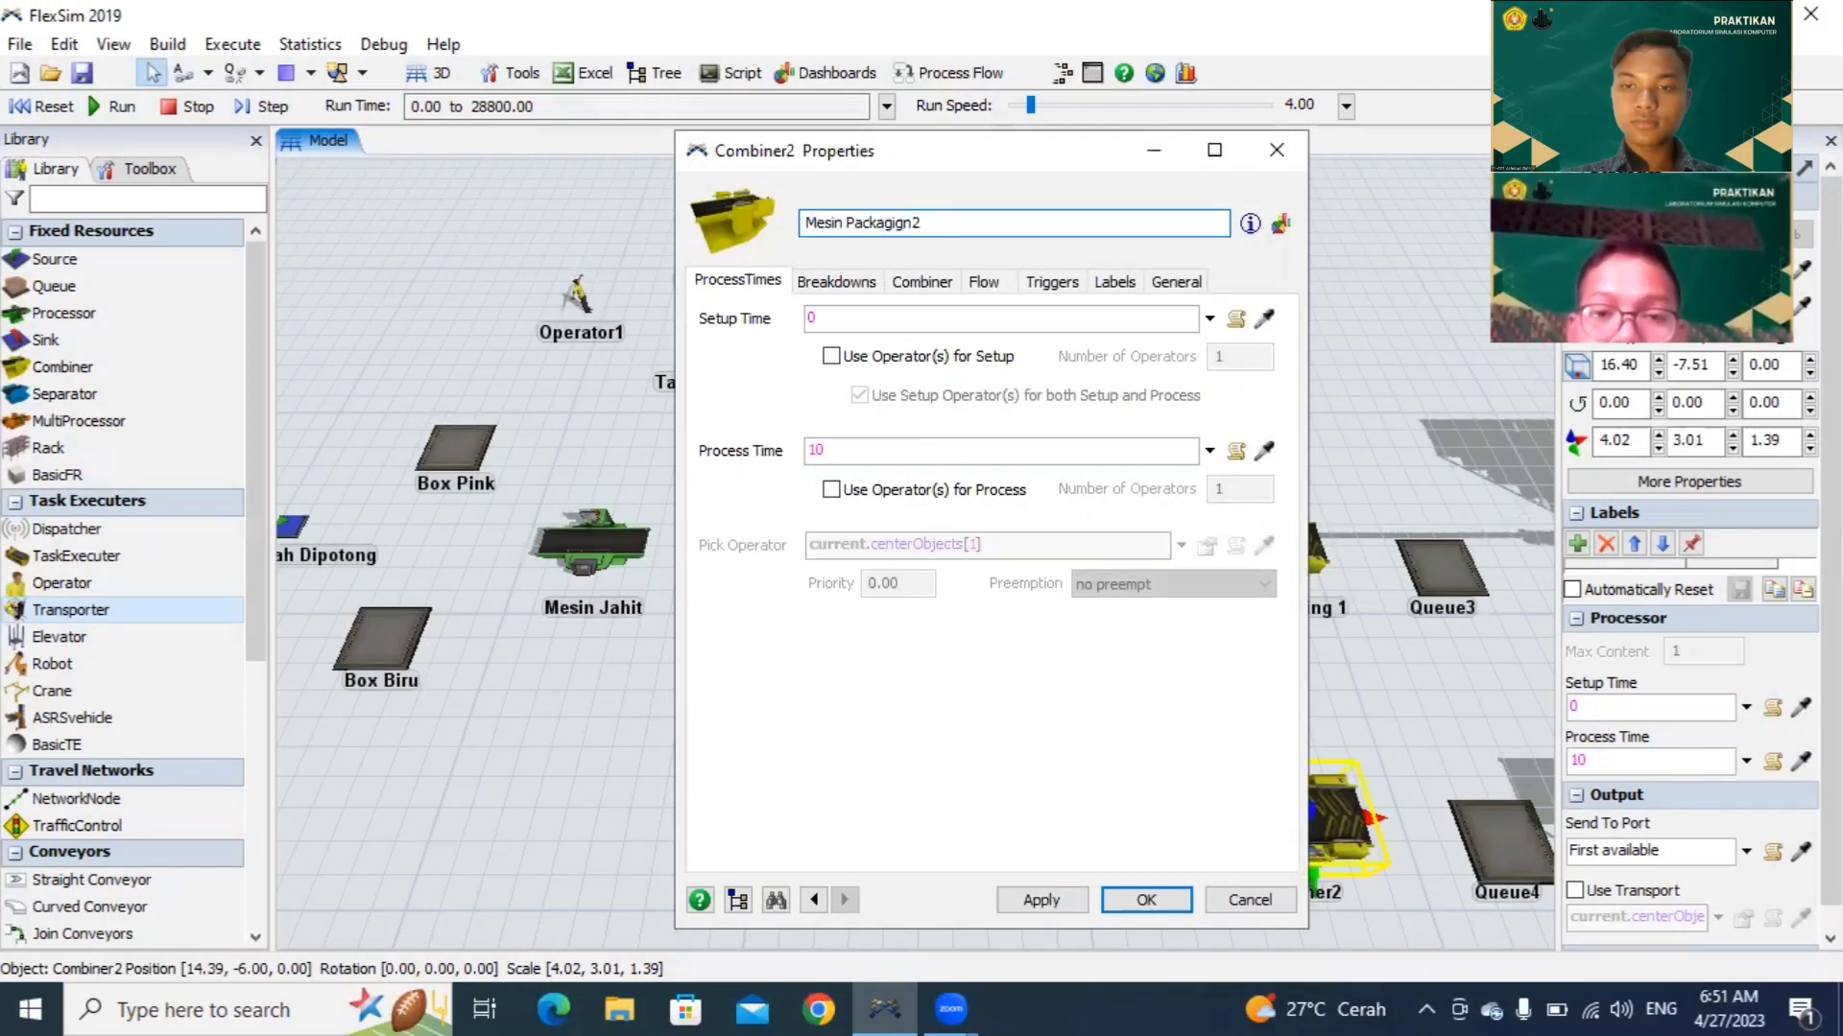
key("BackSpace")
key("BackSpace")
type("ng")
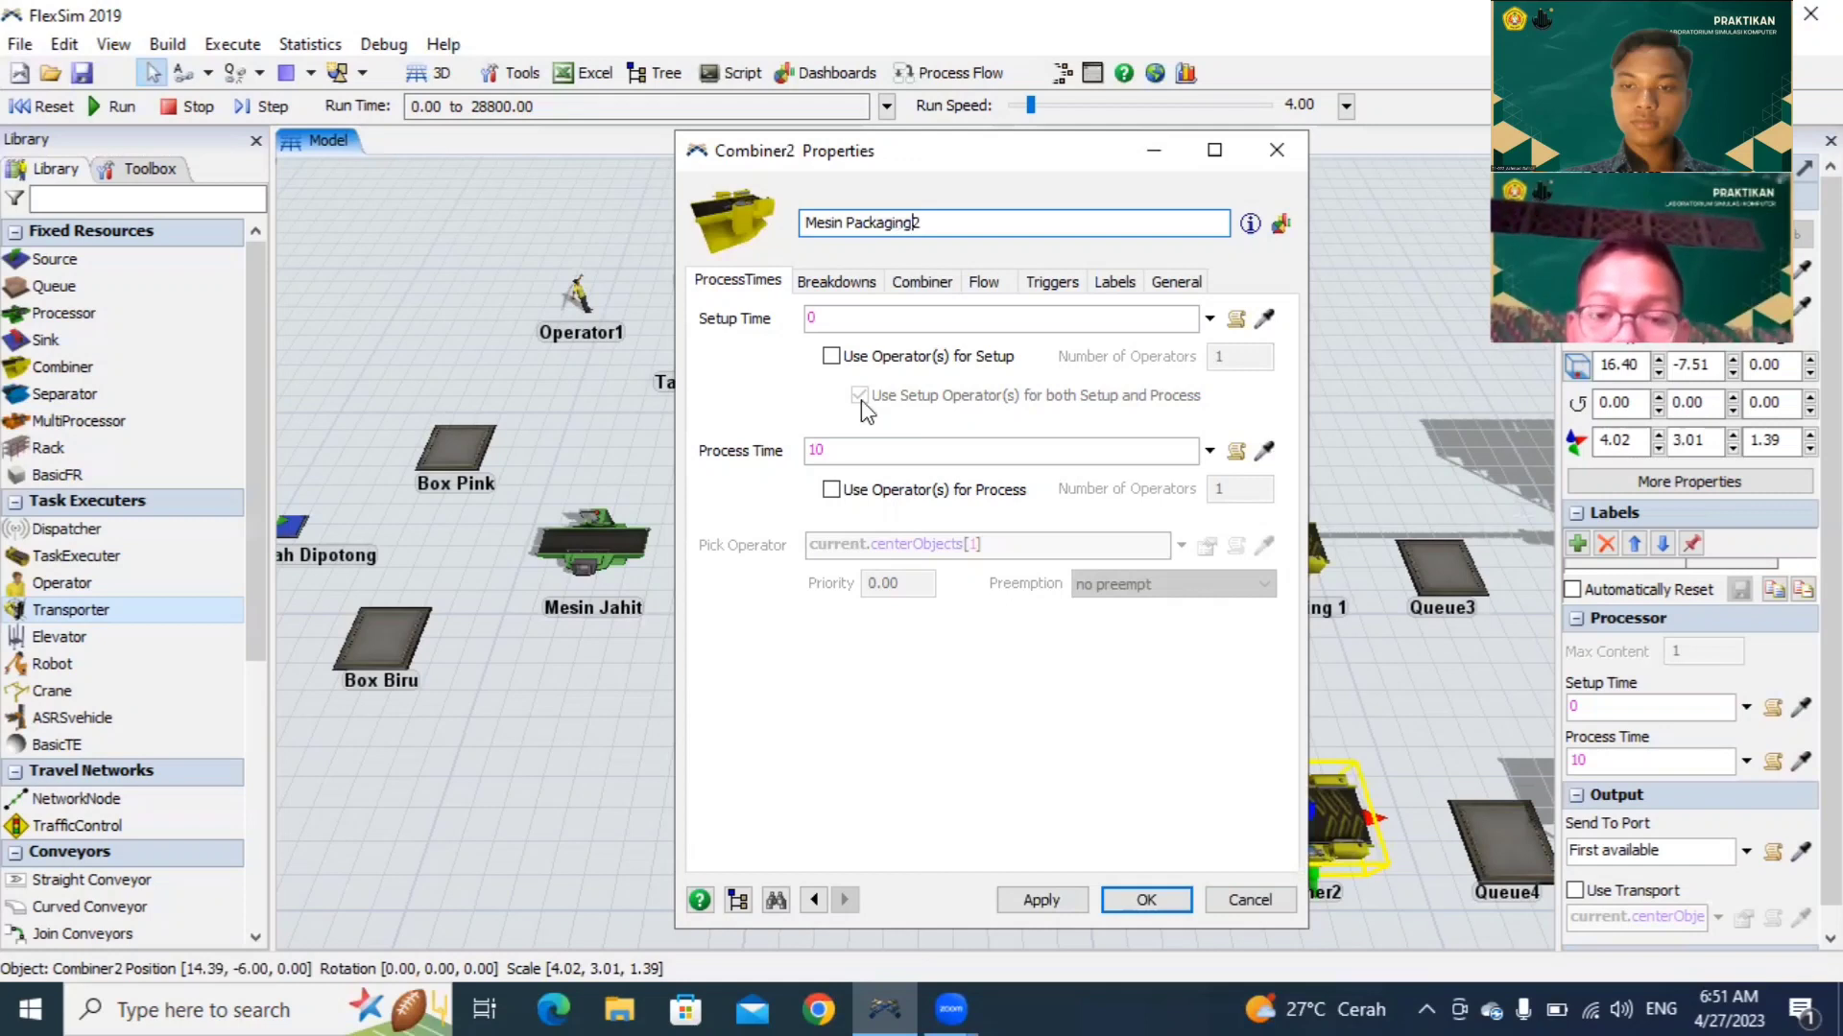
left_click(1052, 892)
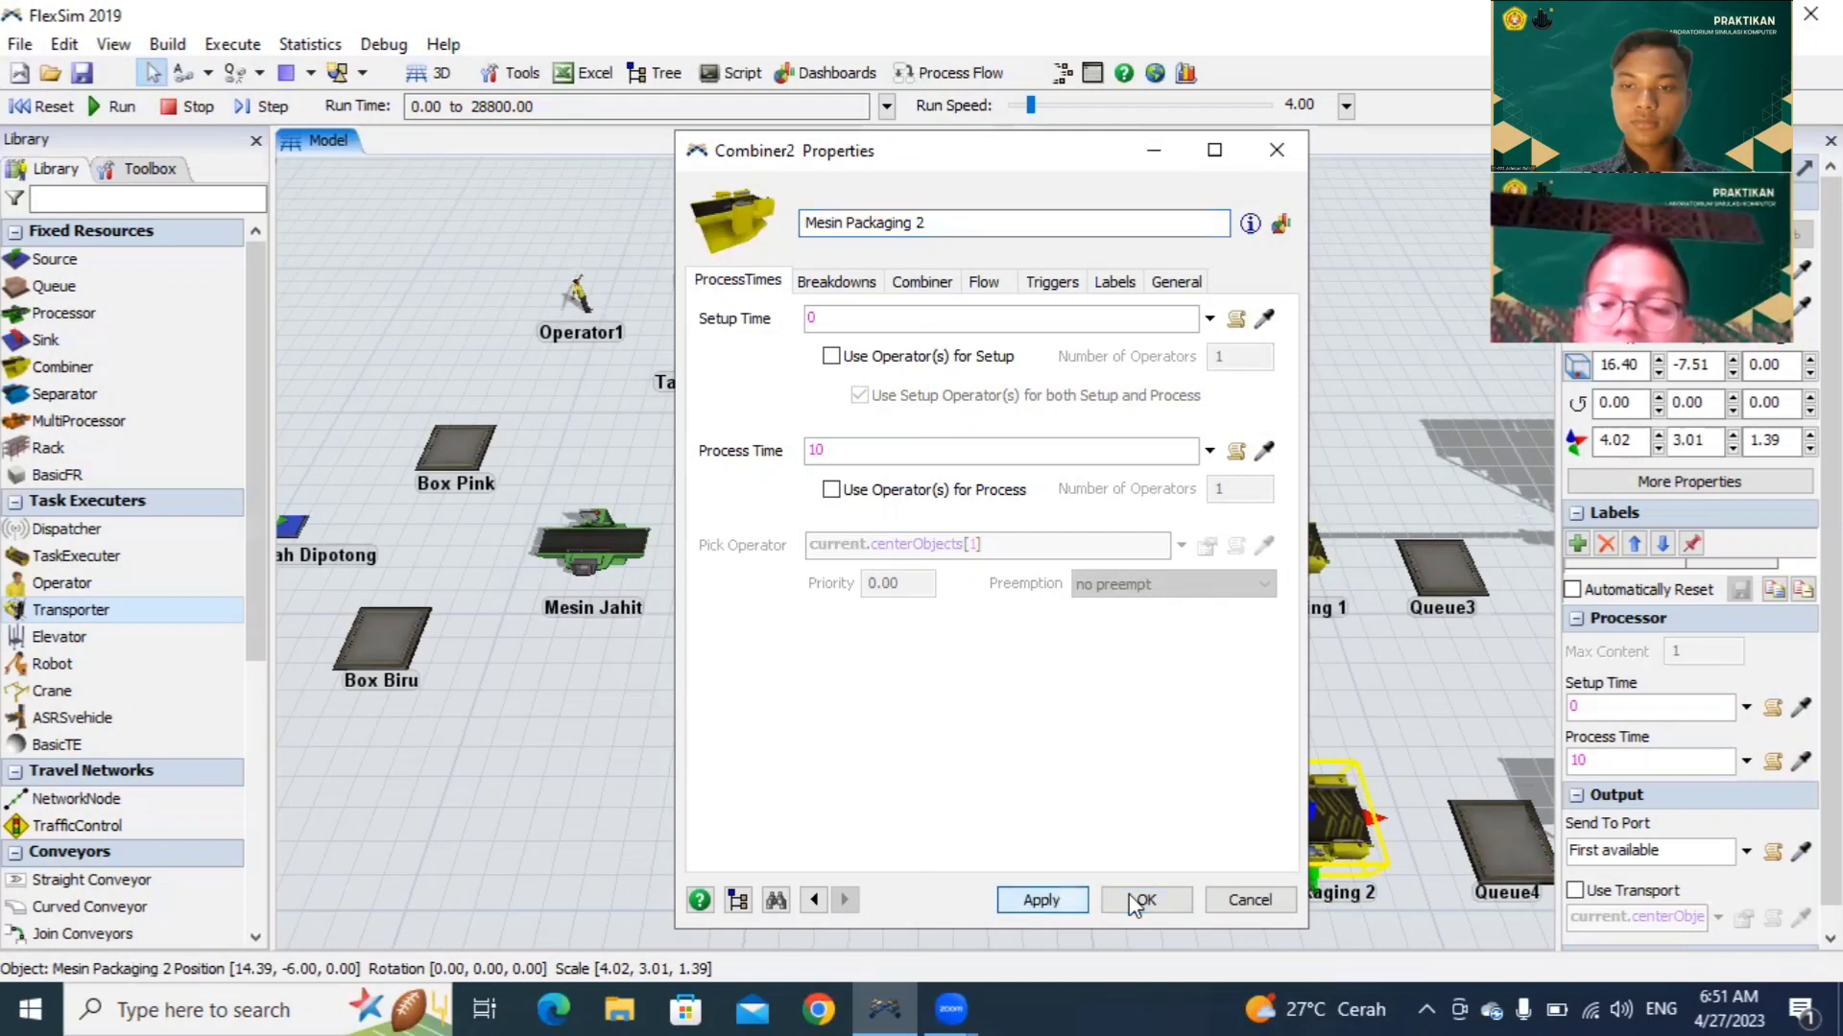
left_click(1142, 900)
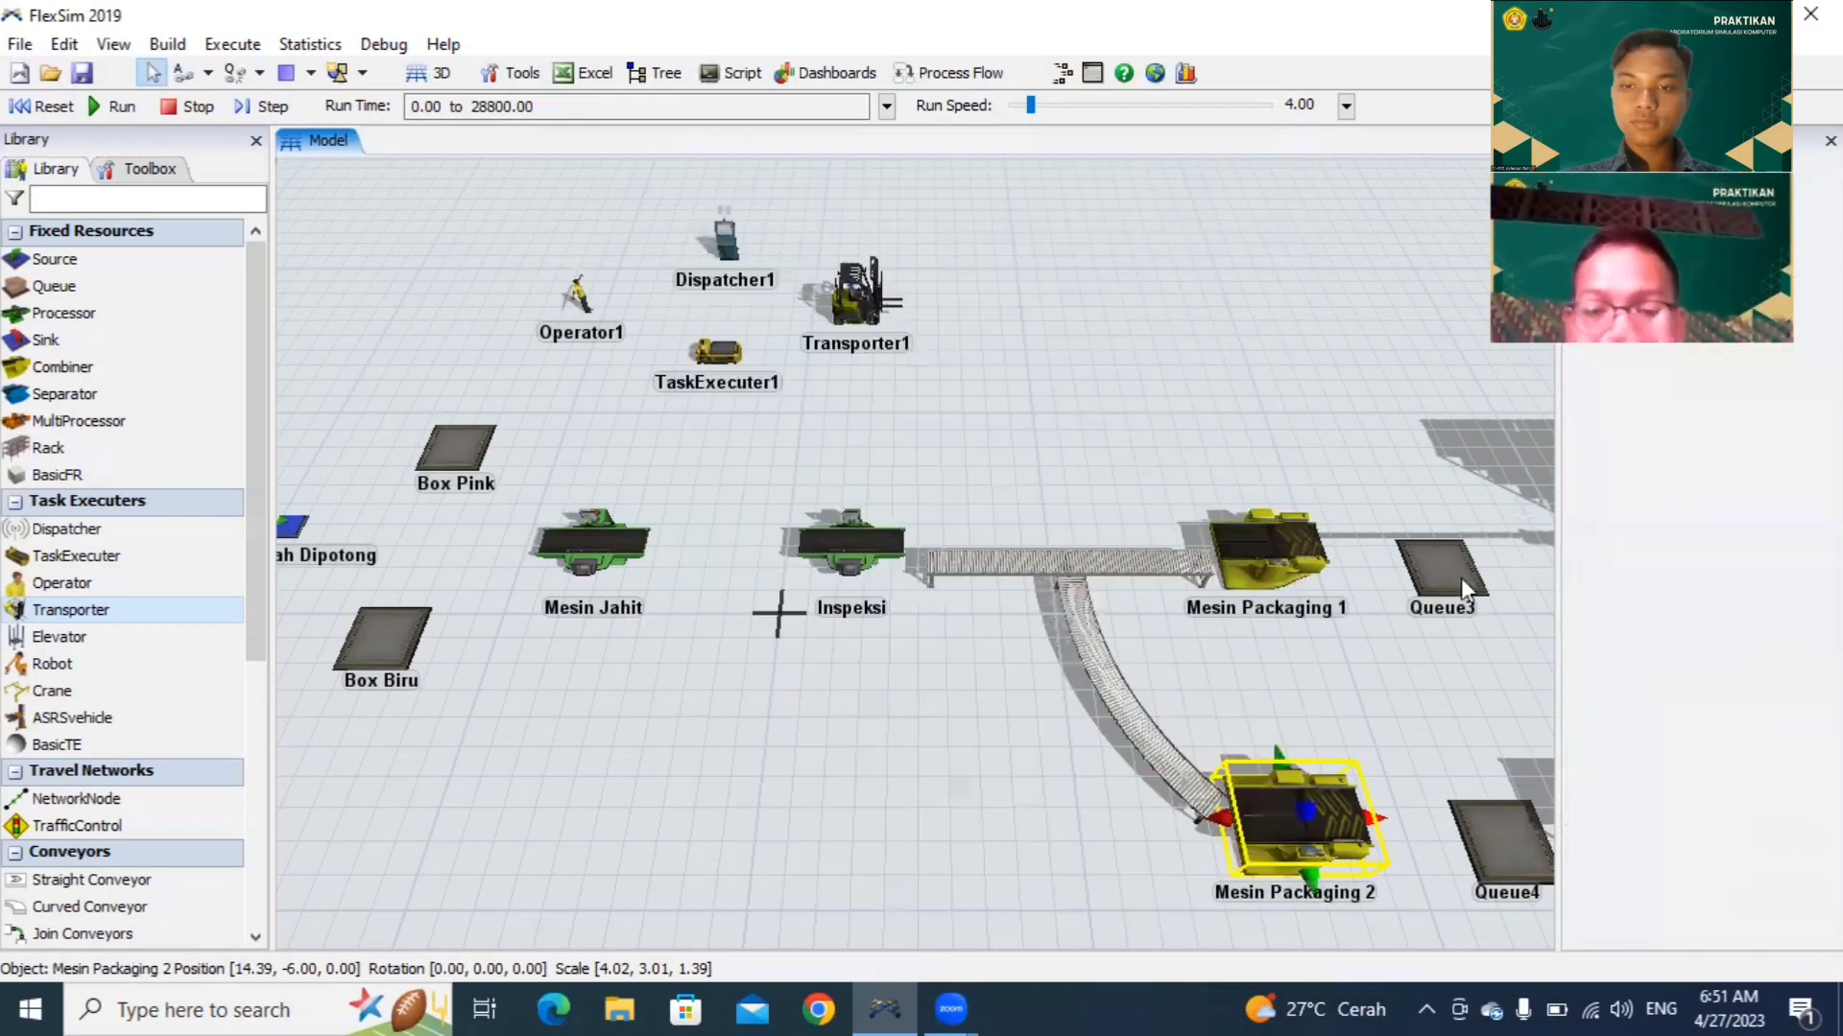
Step: Rename the Queue beside Mesin Packaging 1, Queue3, to Gudang Sementara 1 and apply the change
left_click(1461, 578)
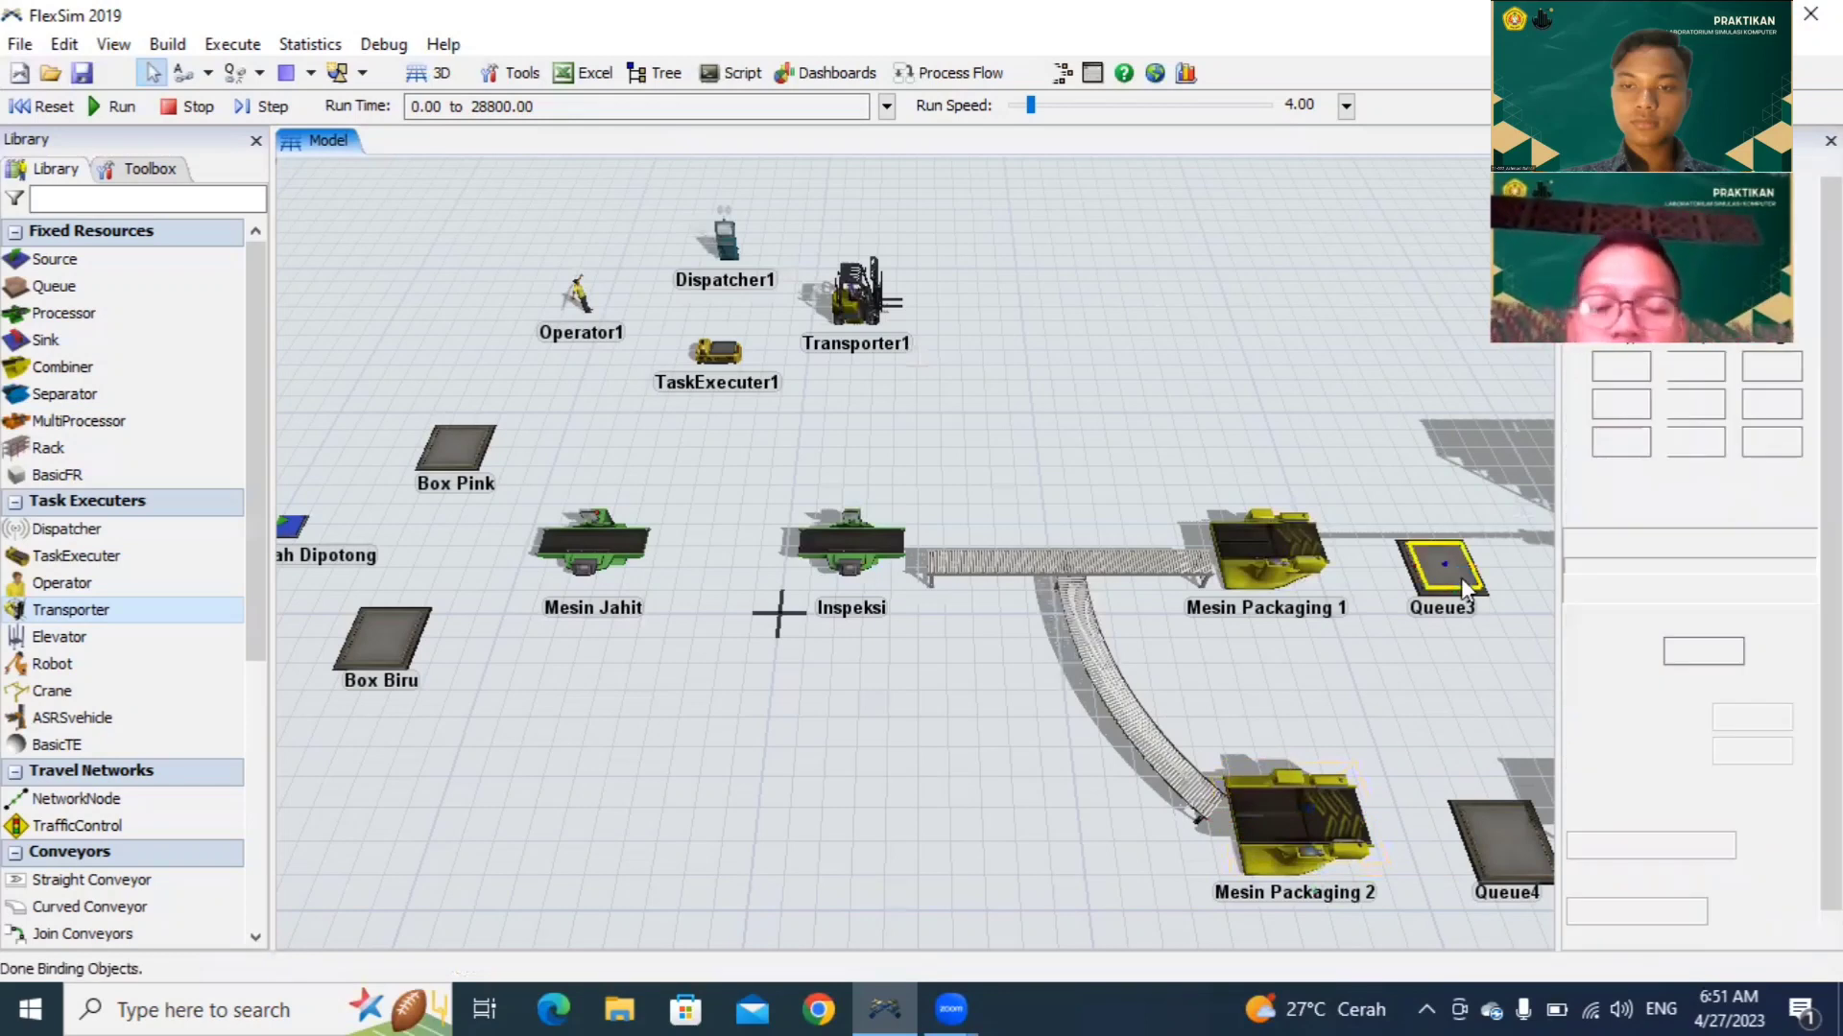
double_click(1460, 578)
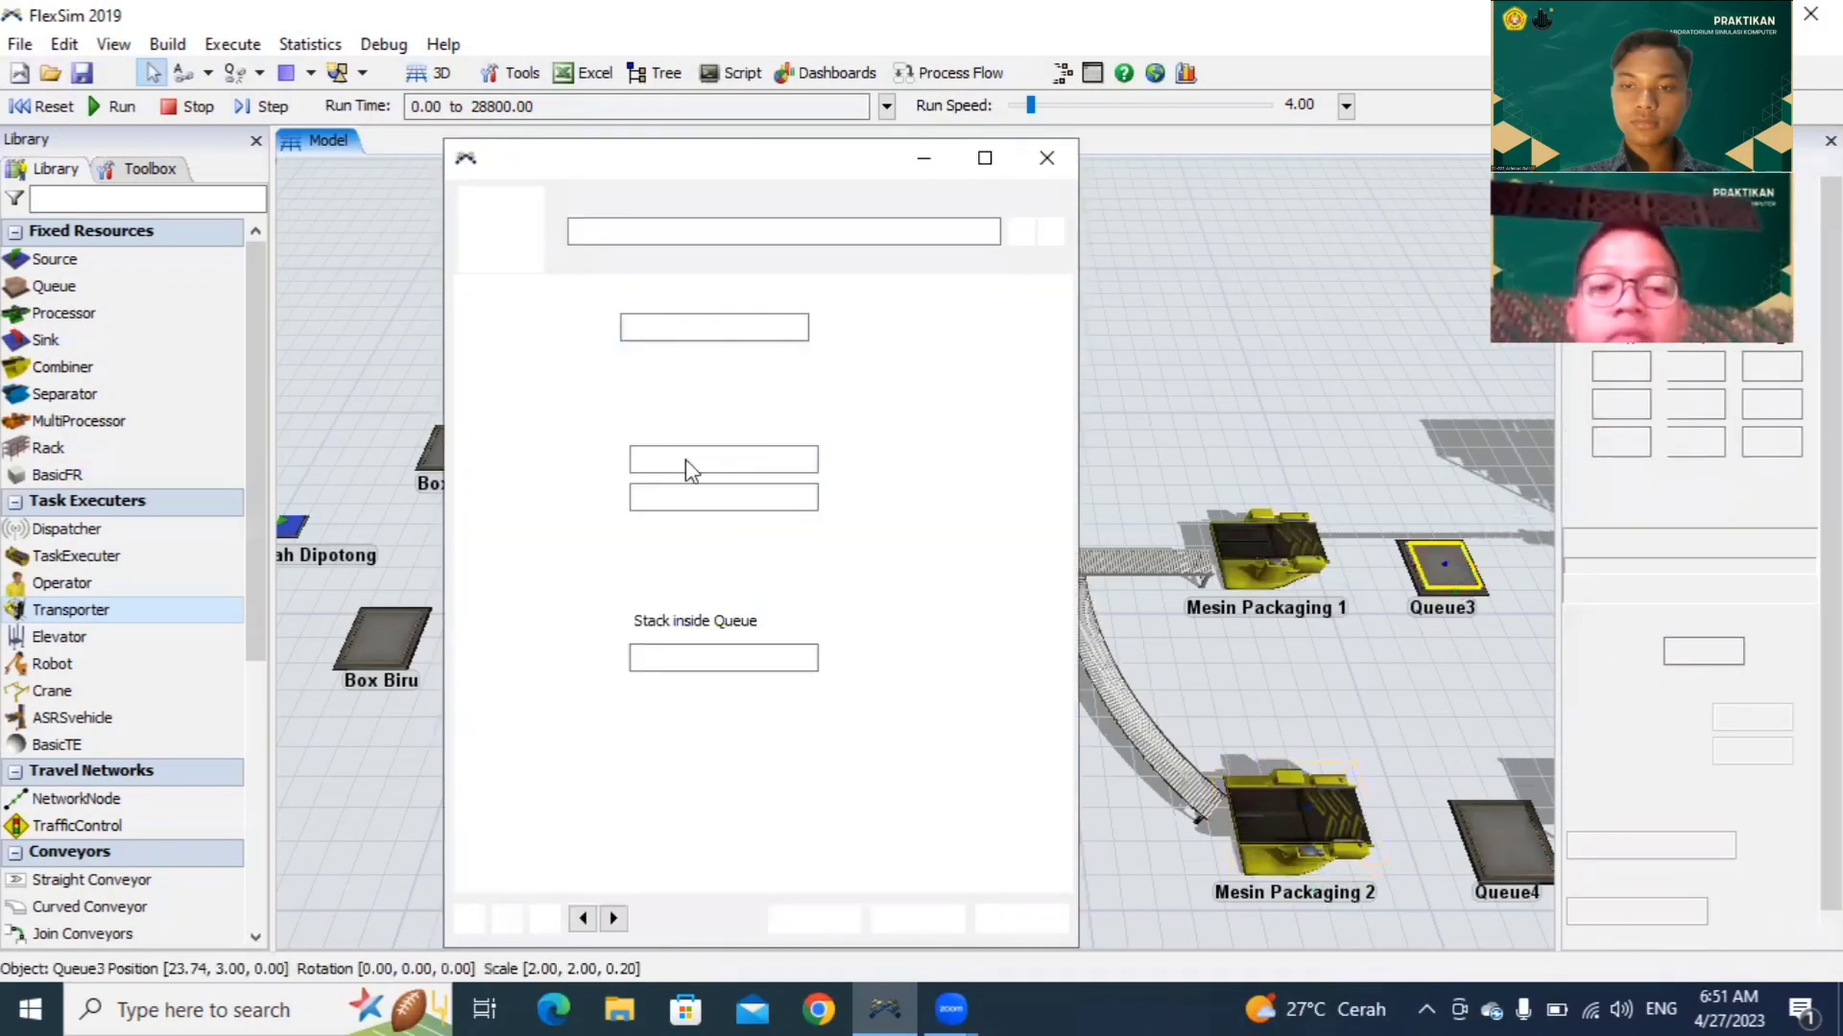
left_click_drag(727, 223, 590, 203)
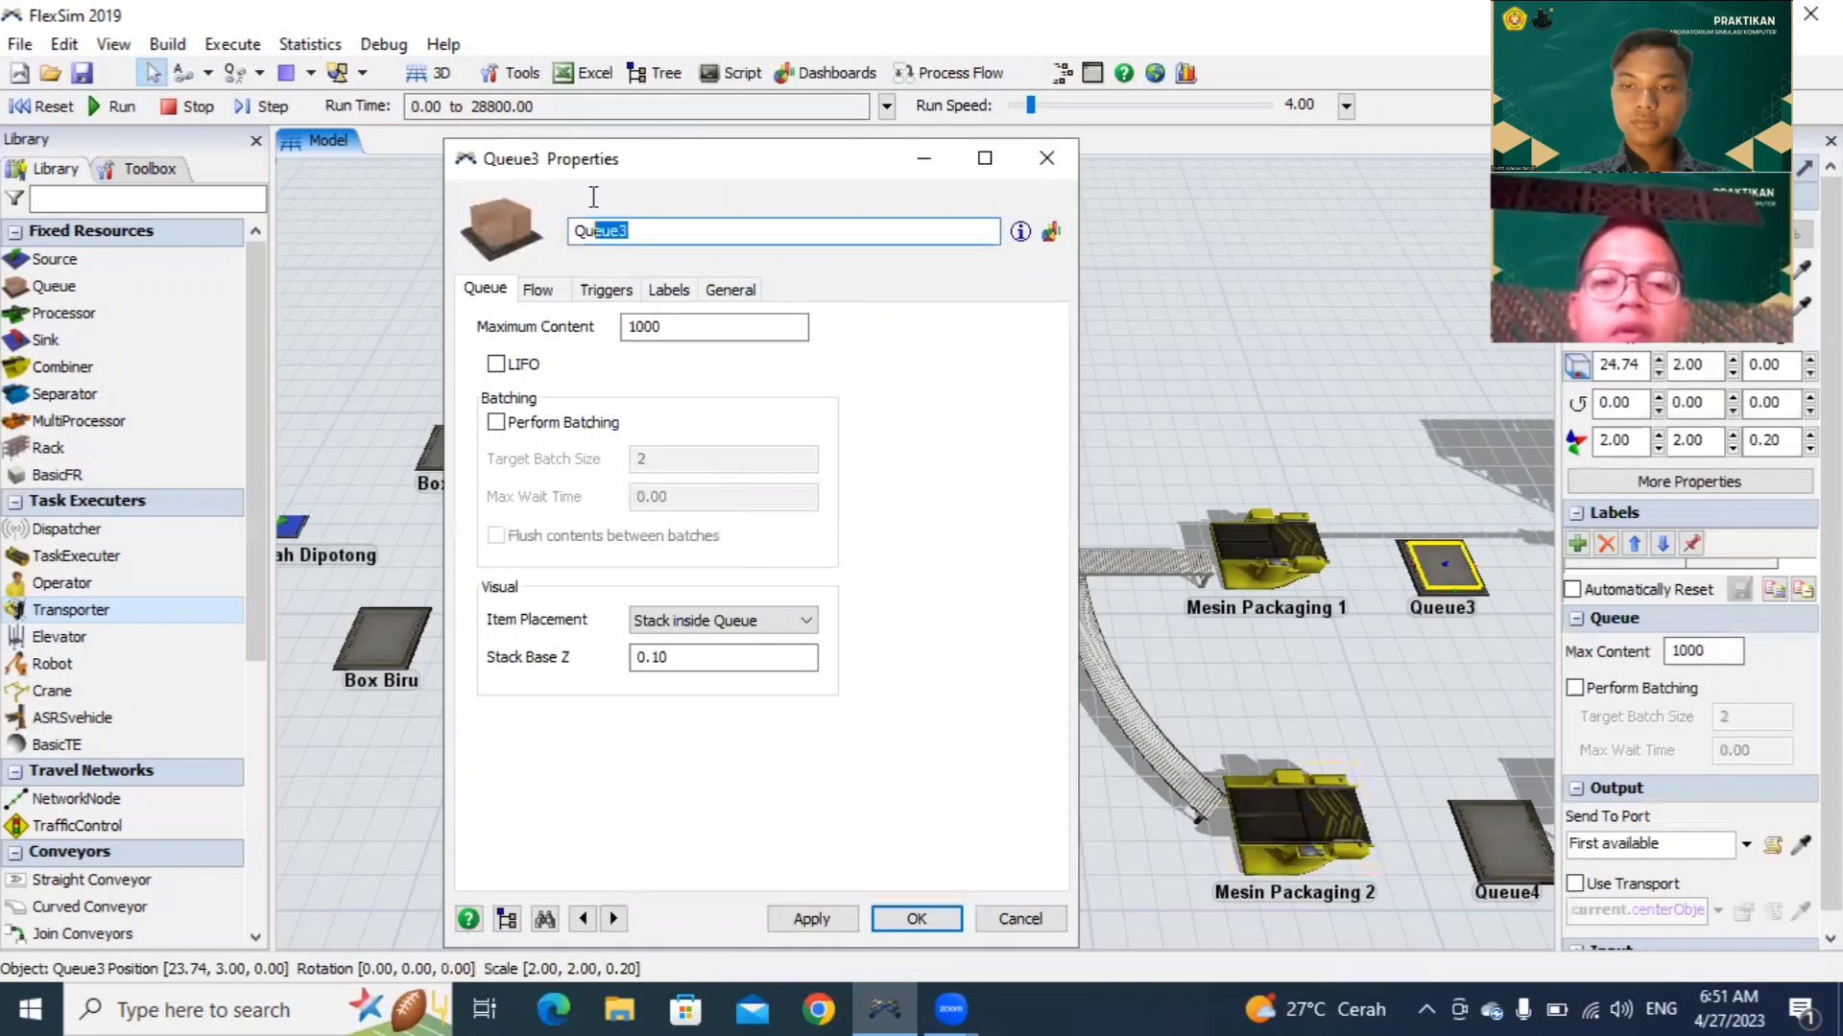
type("G")
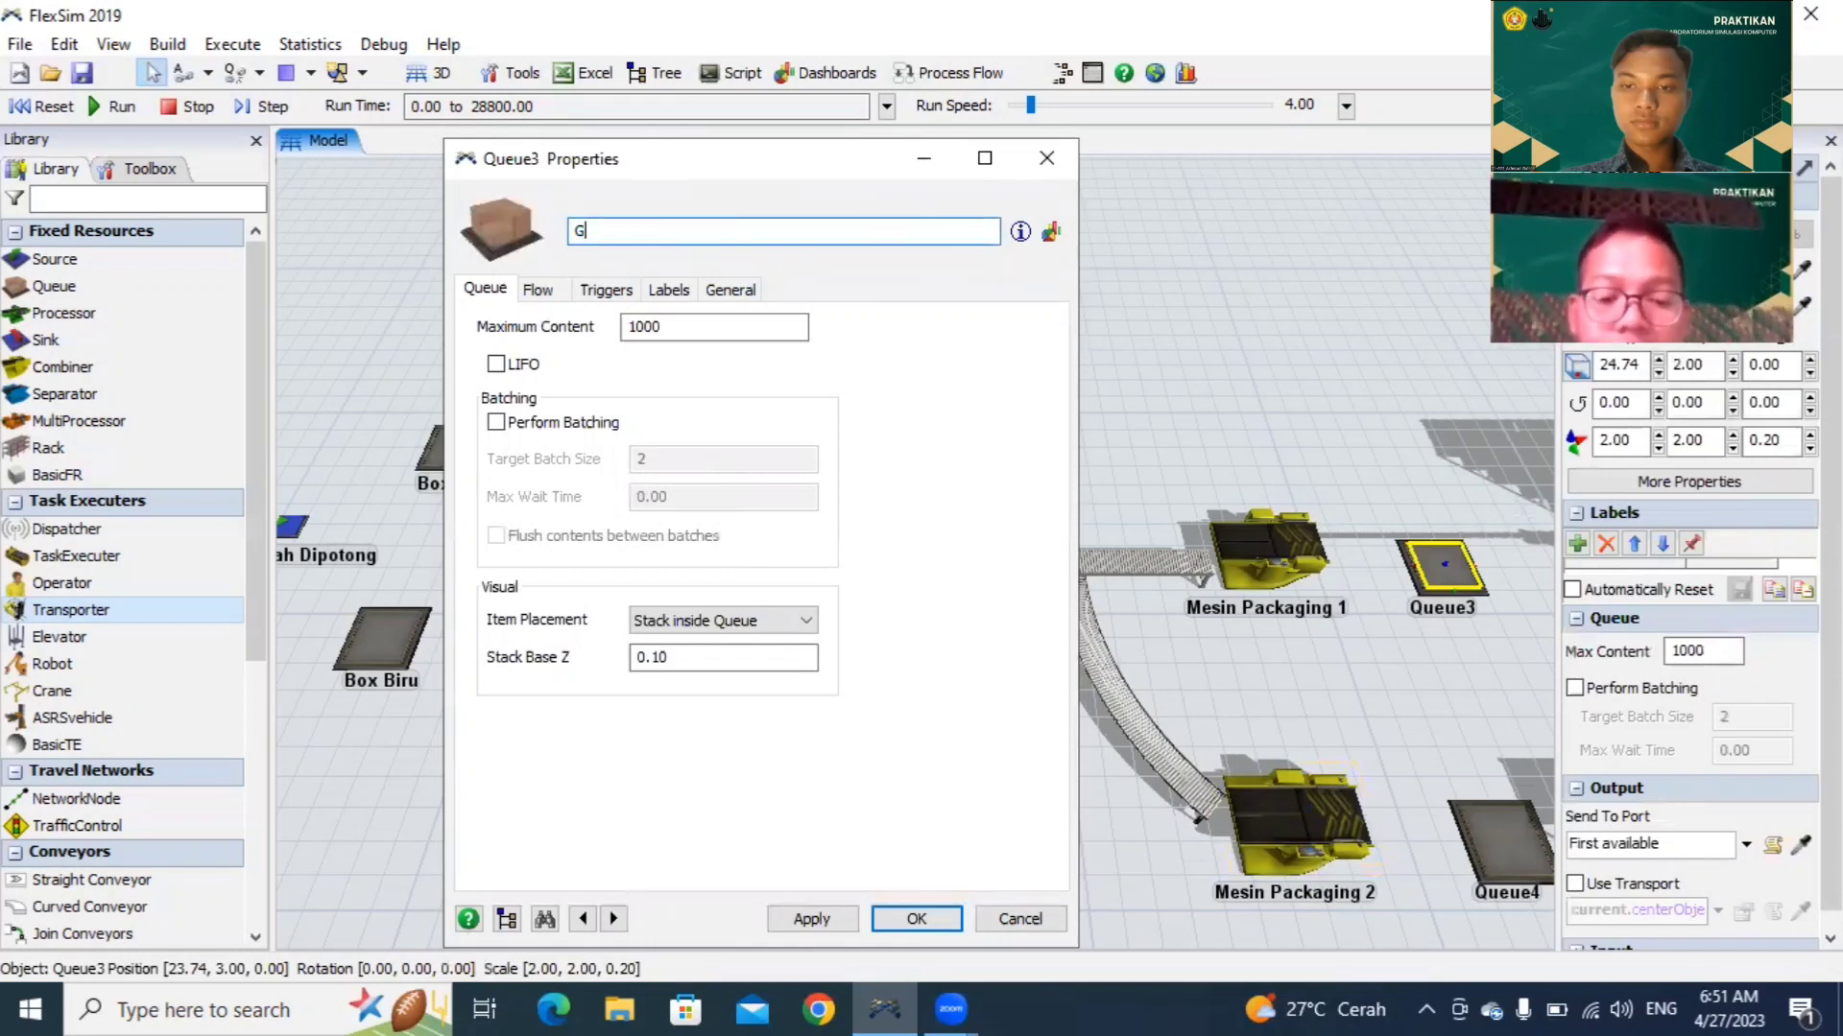
type("udang Sementar")
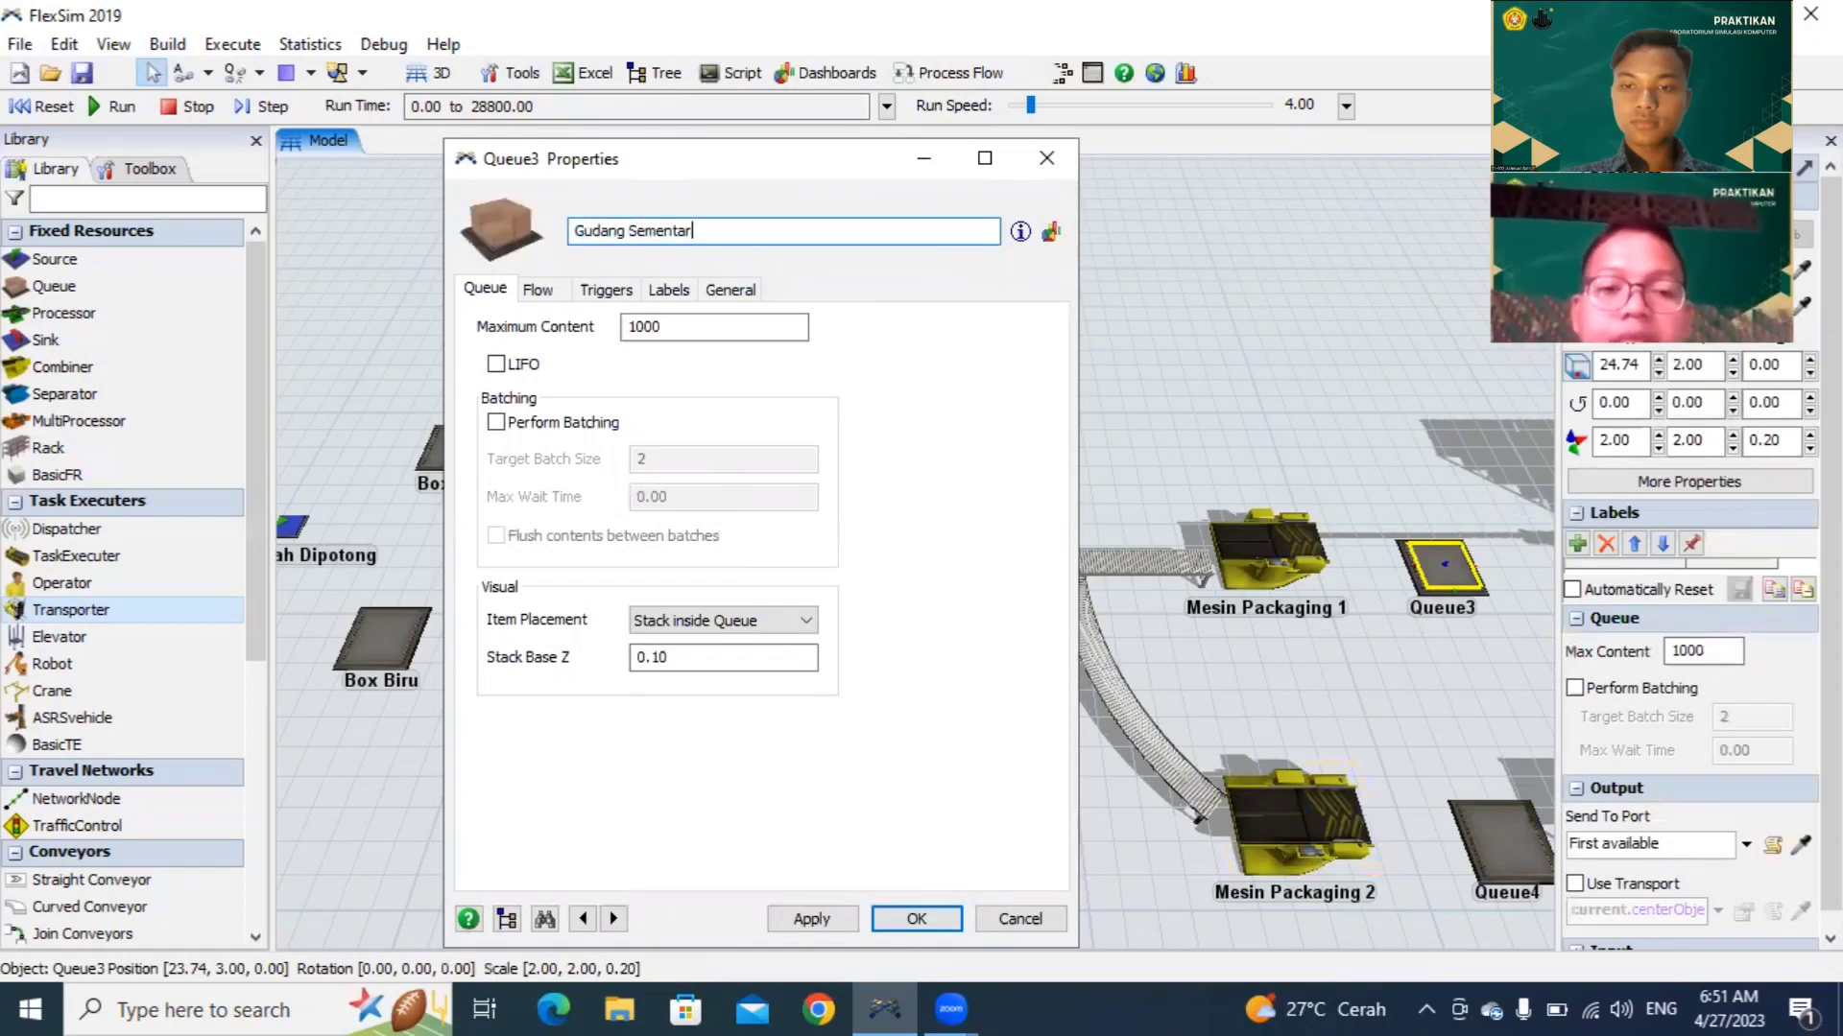
type("a 1")
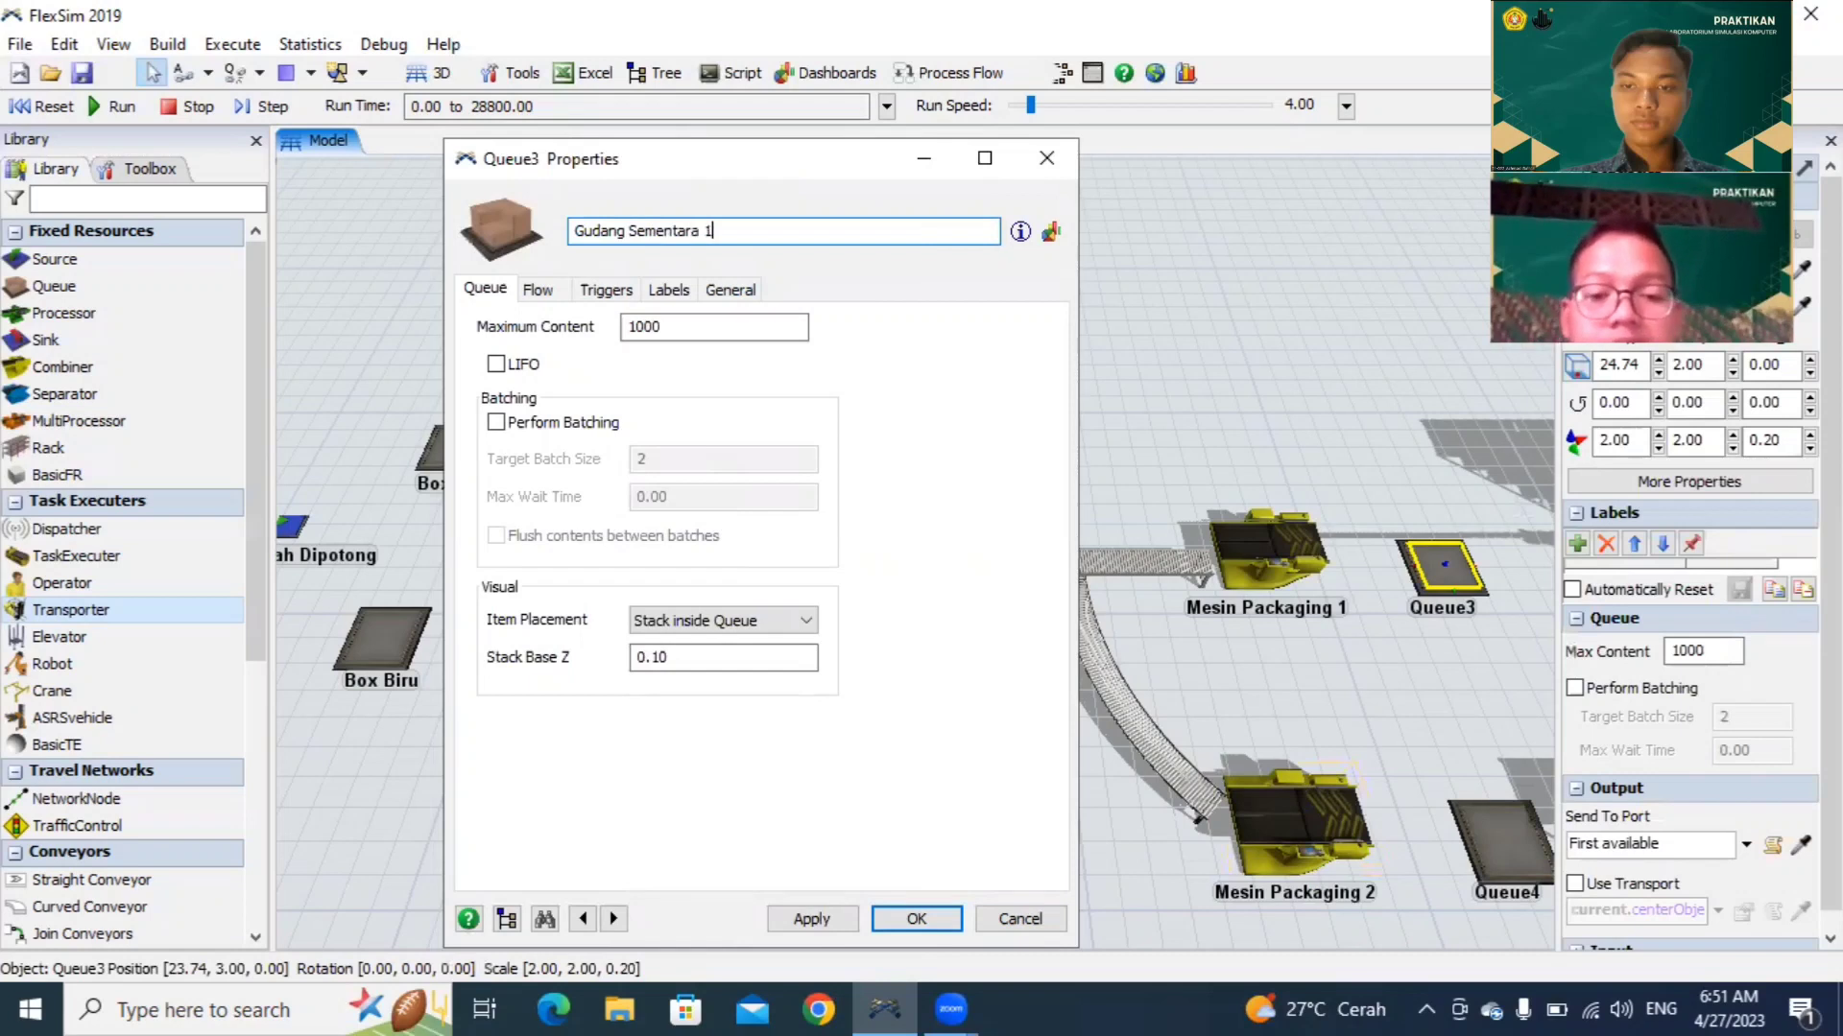
left_click(811, 919)
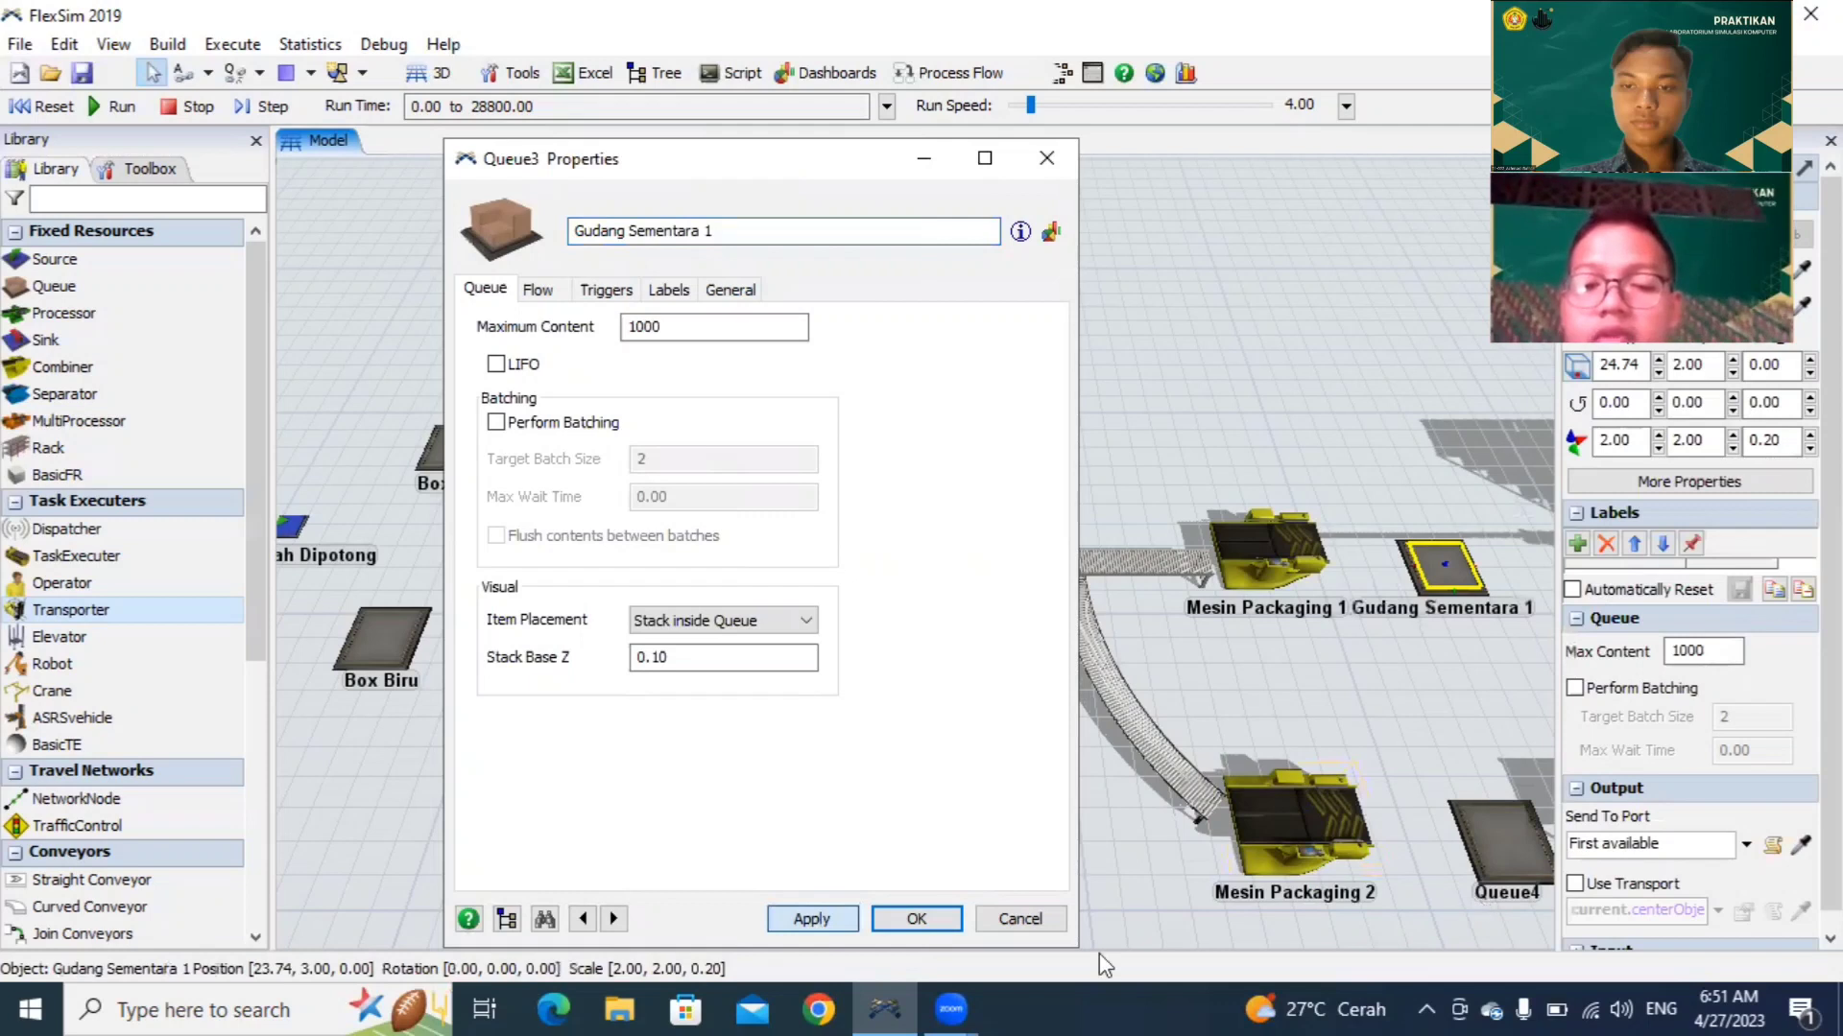
Step: Rename the Queue beside Mesin Packaging 2, Queue4, to Gudang Sementara 2 and apply the change
left_click(1470, 850)
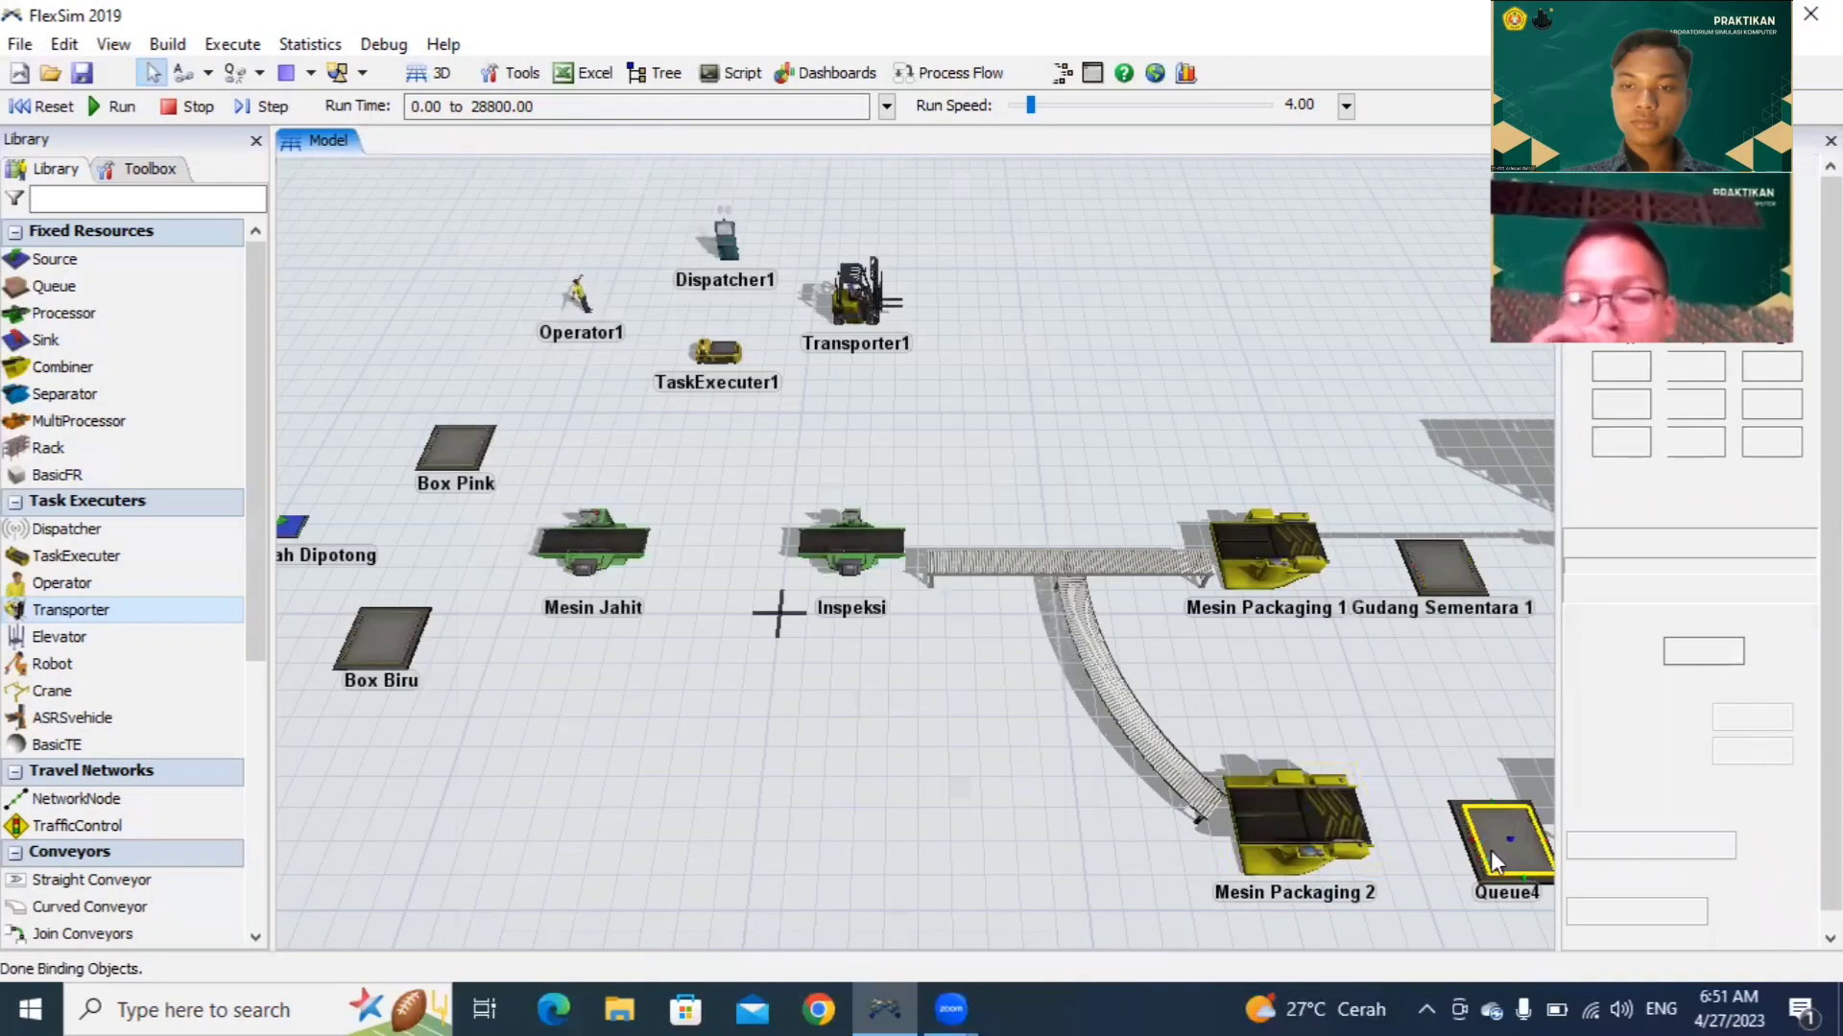
double_click(1490, 851)
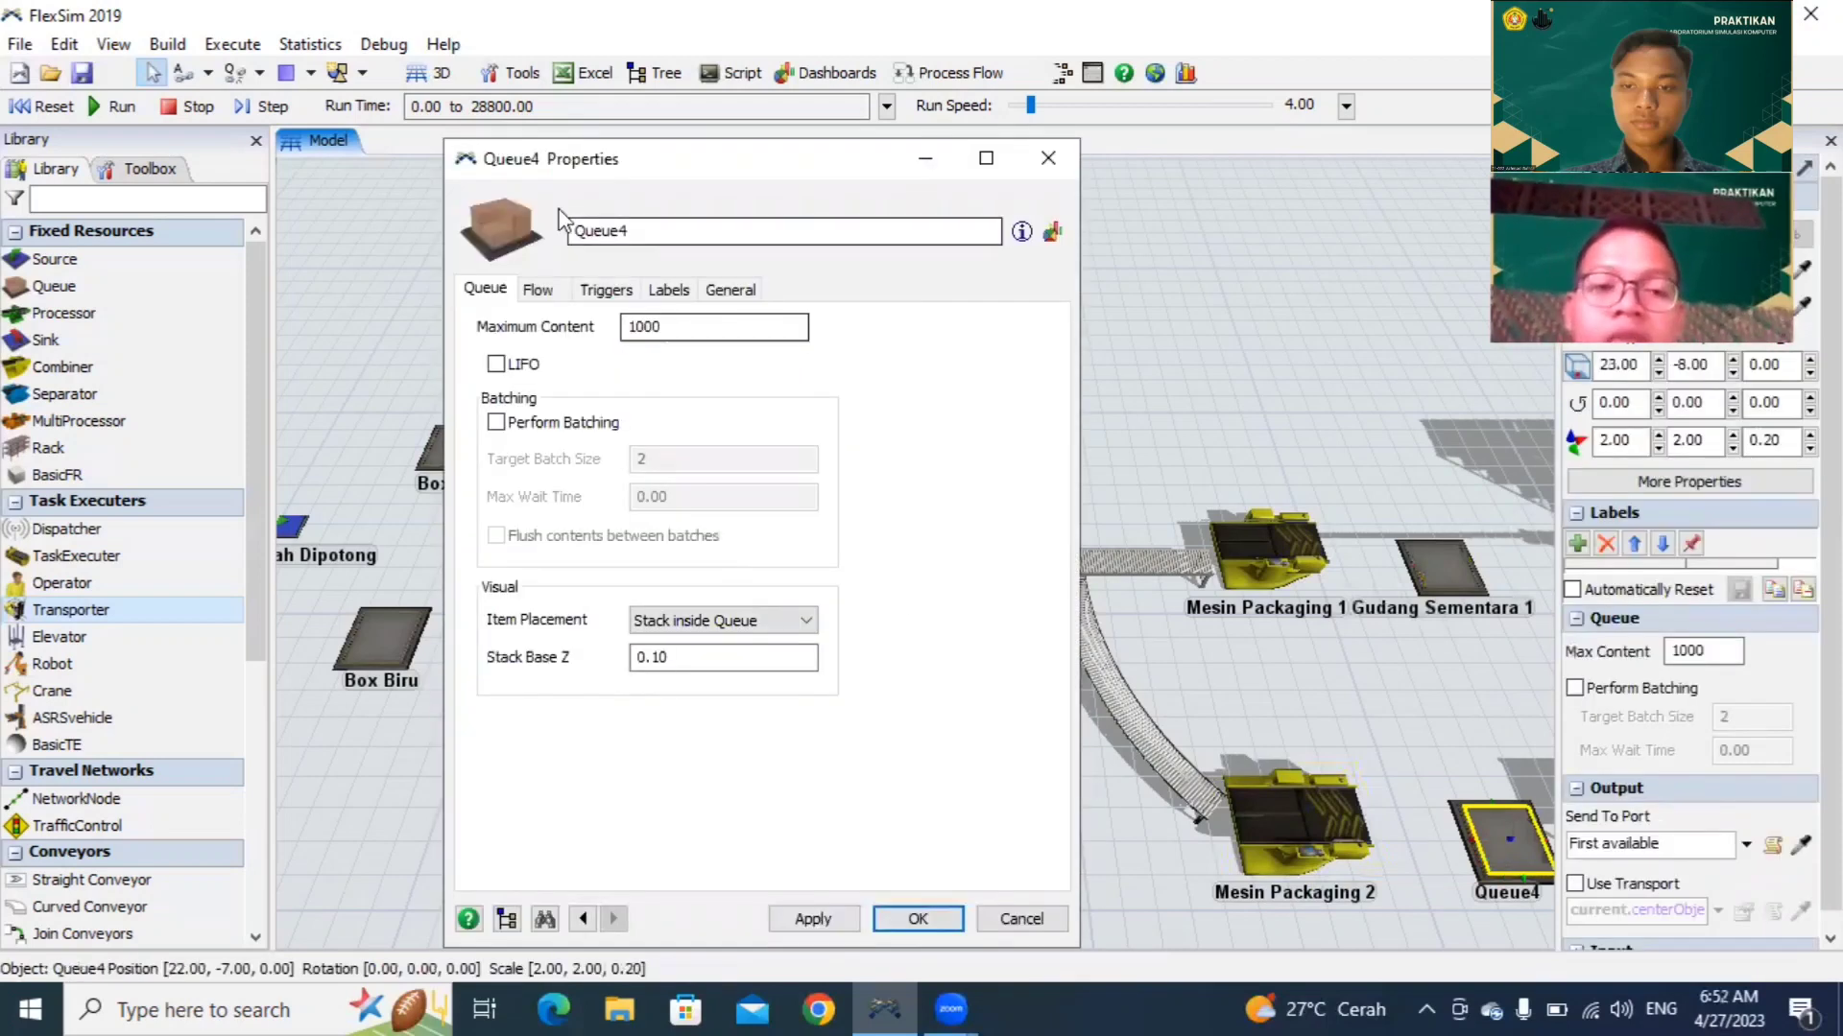
left_click(632, 233)
key("ctrl+a")
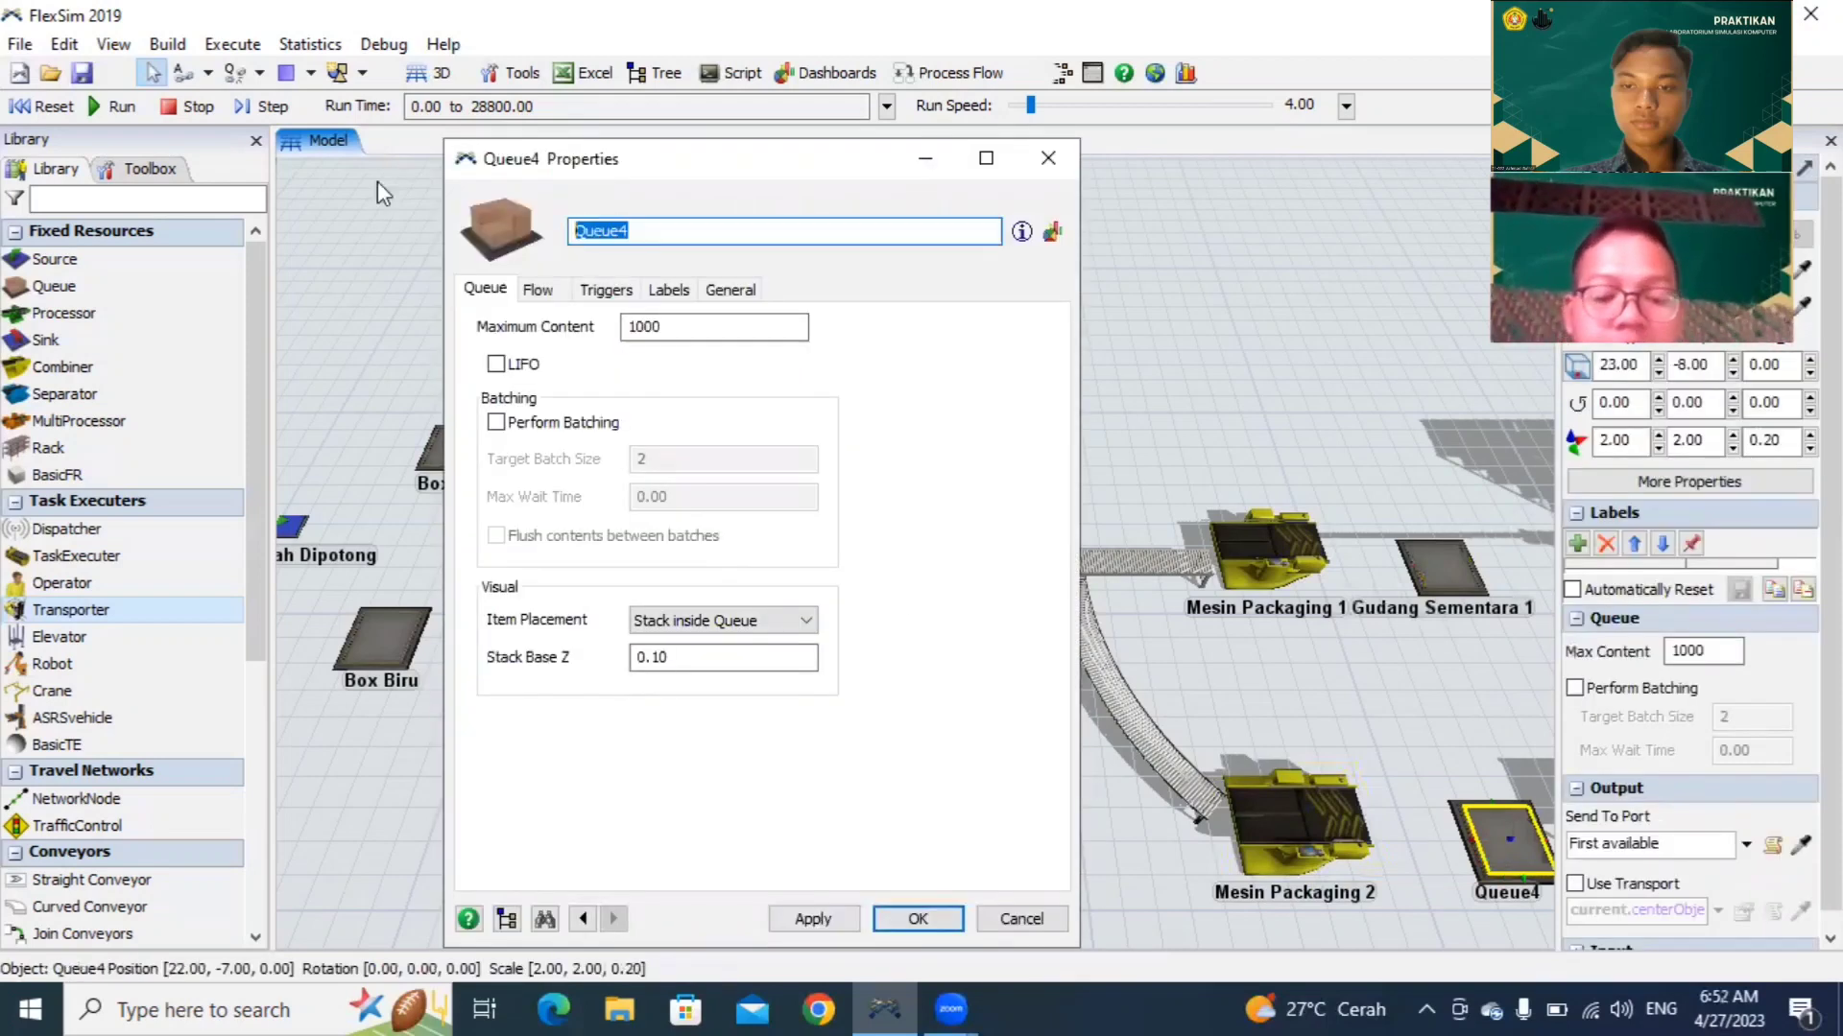
type("Gudang S")
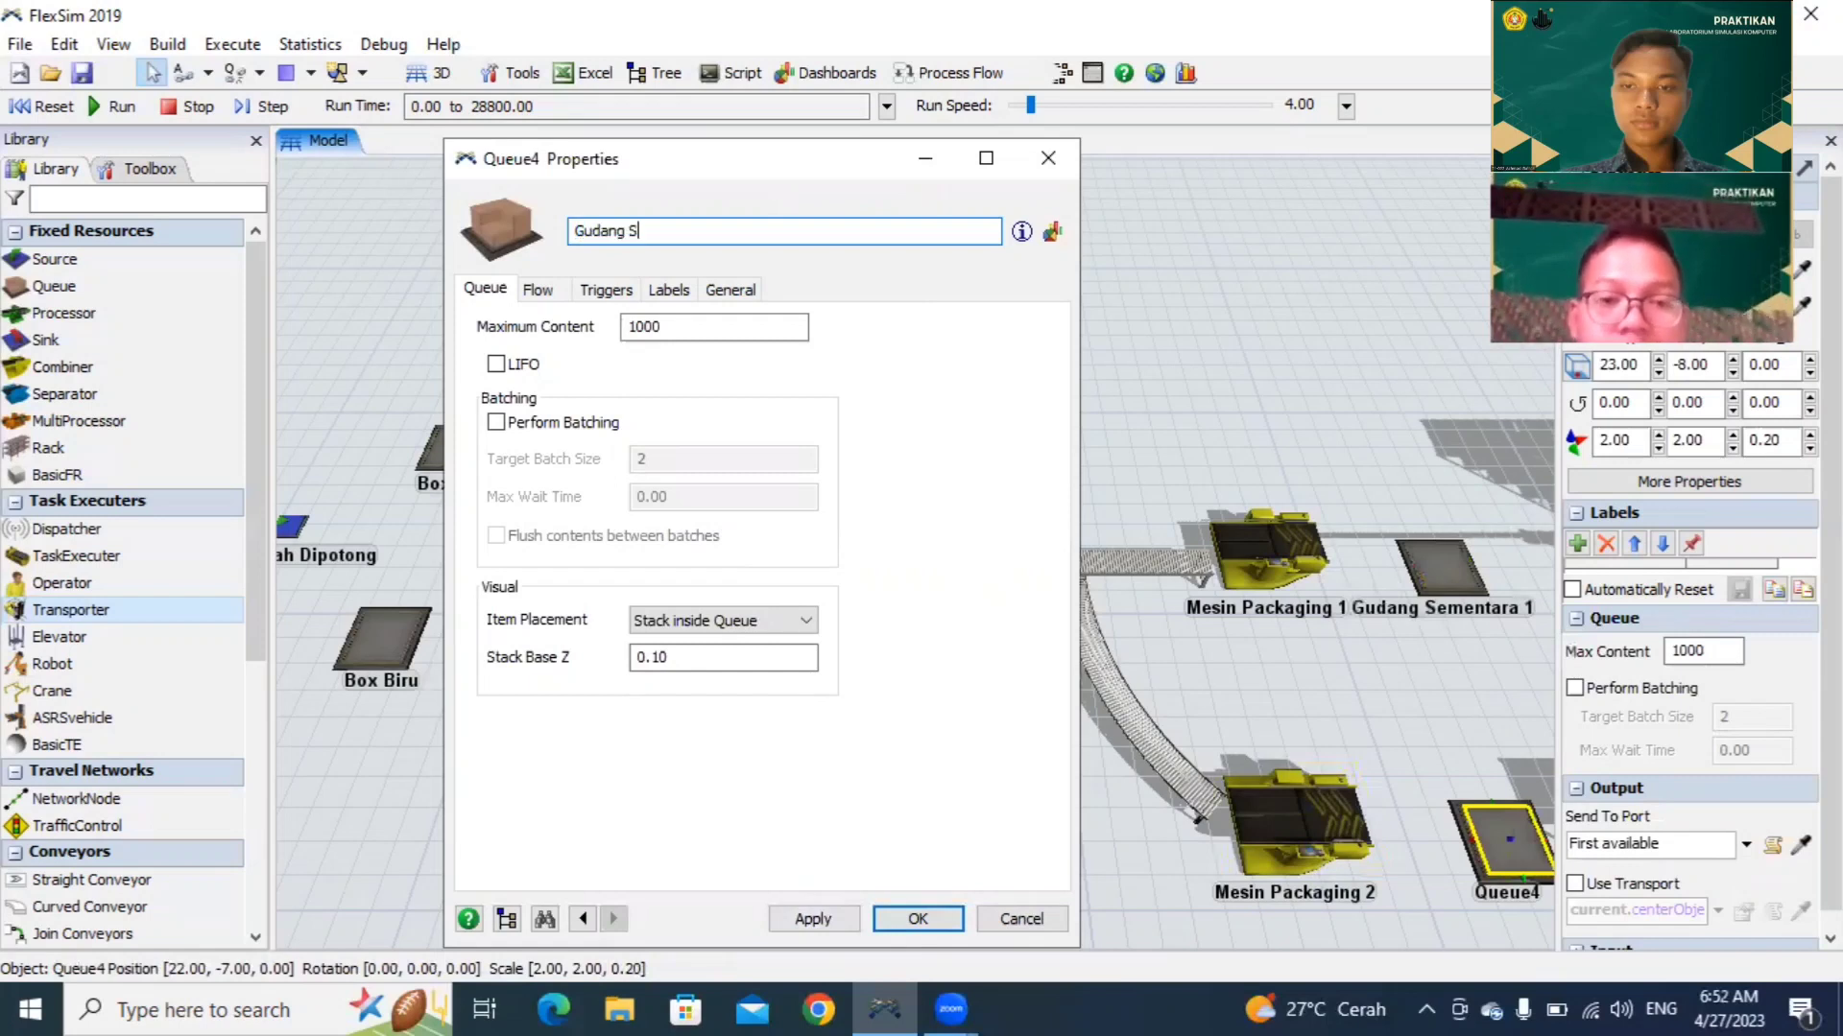
type("ementar")
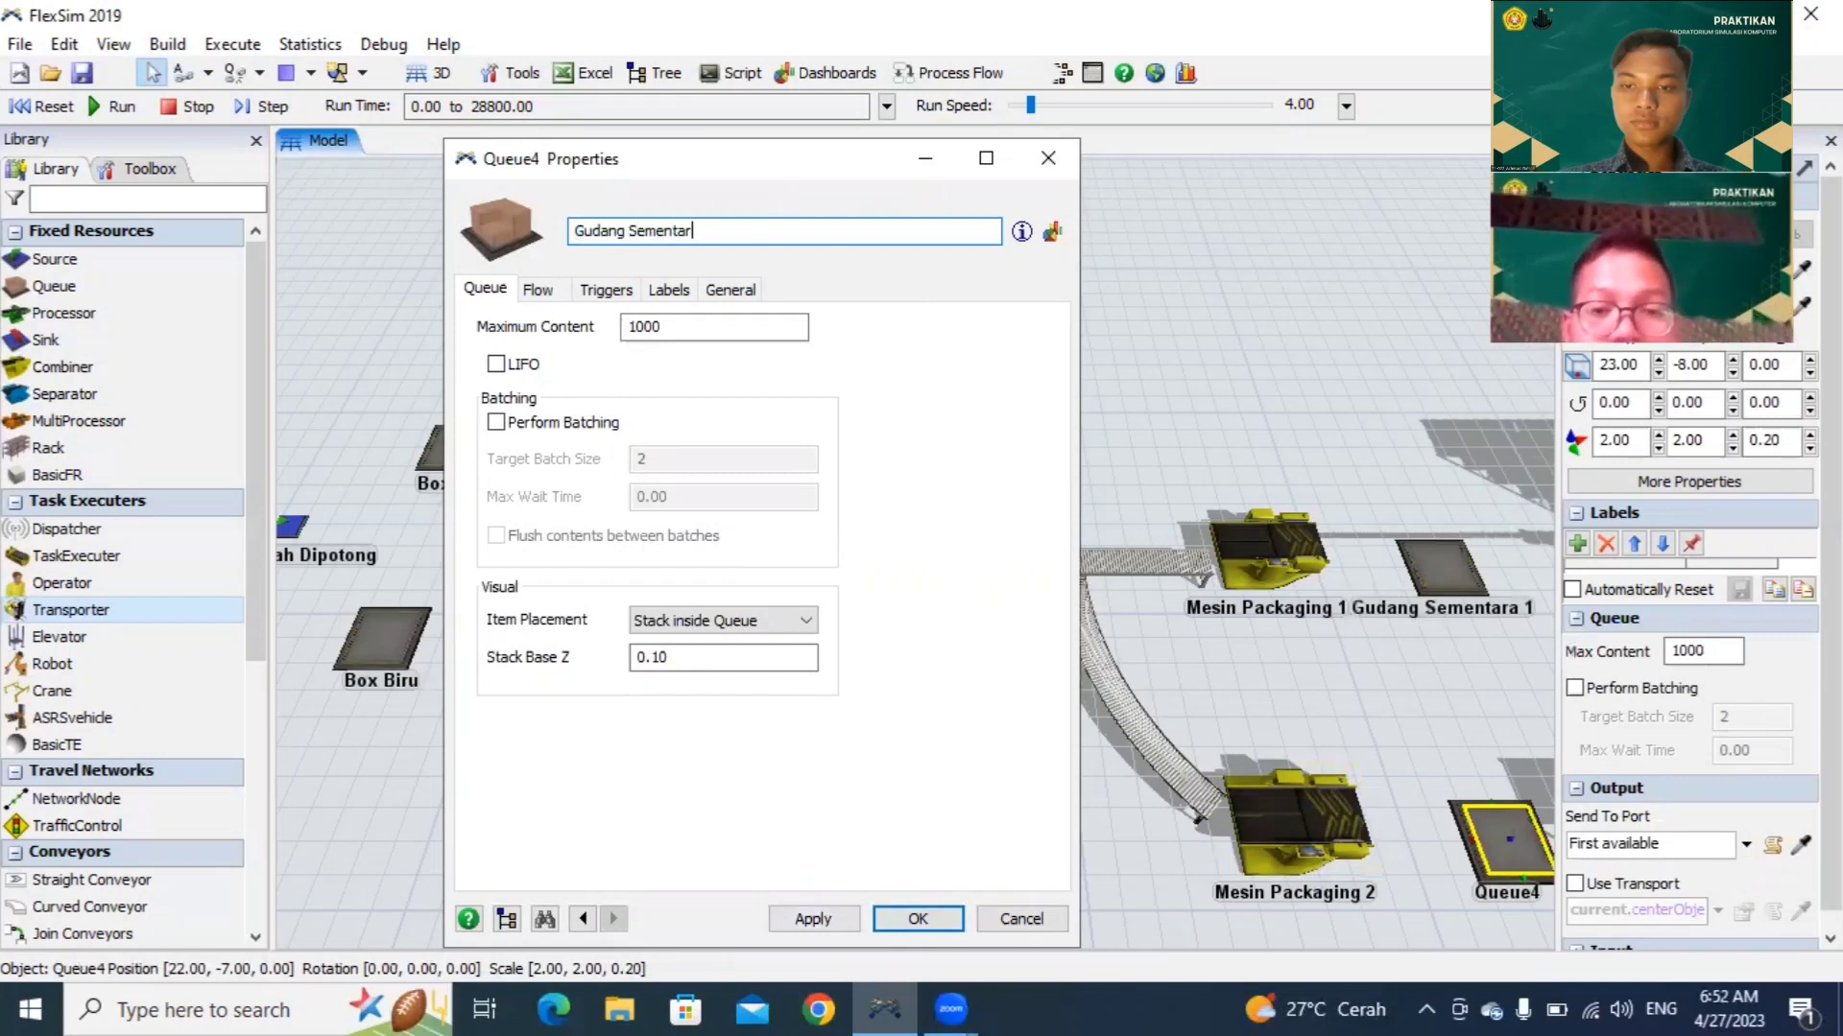
type("a 2")
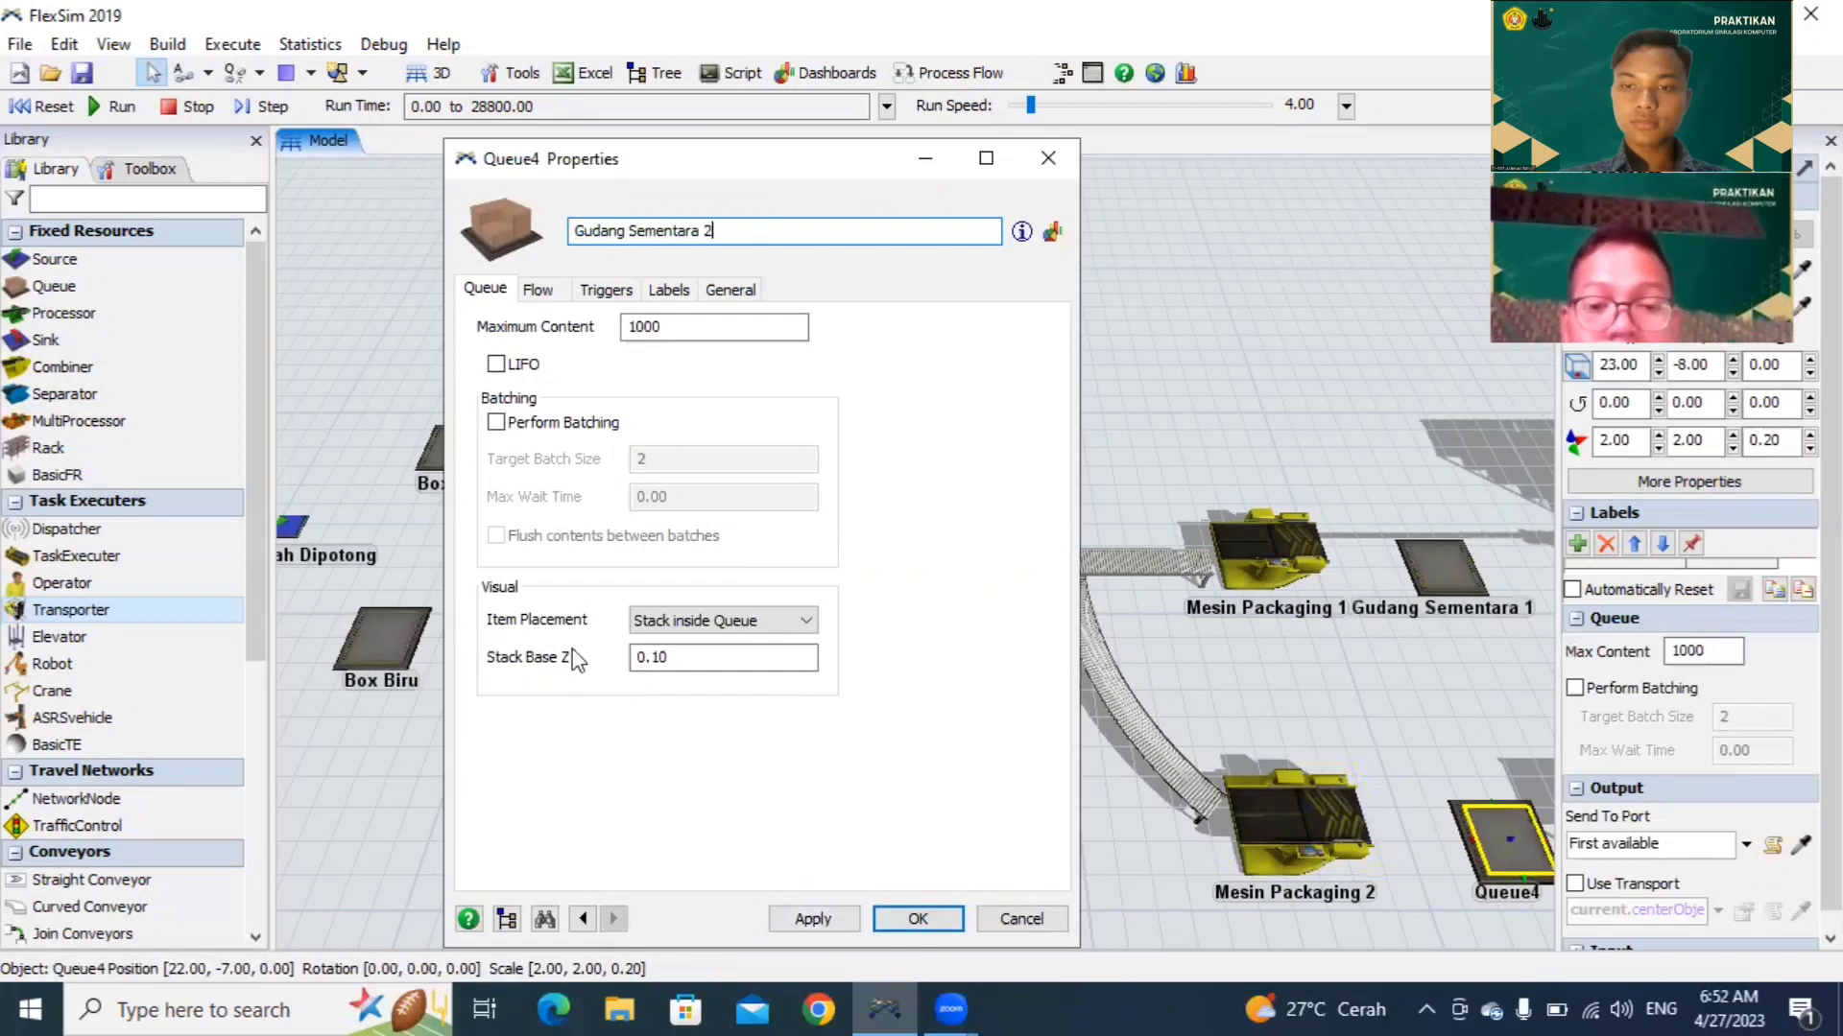
left_click(796, 923)
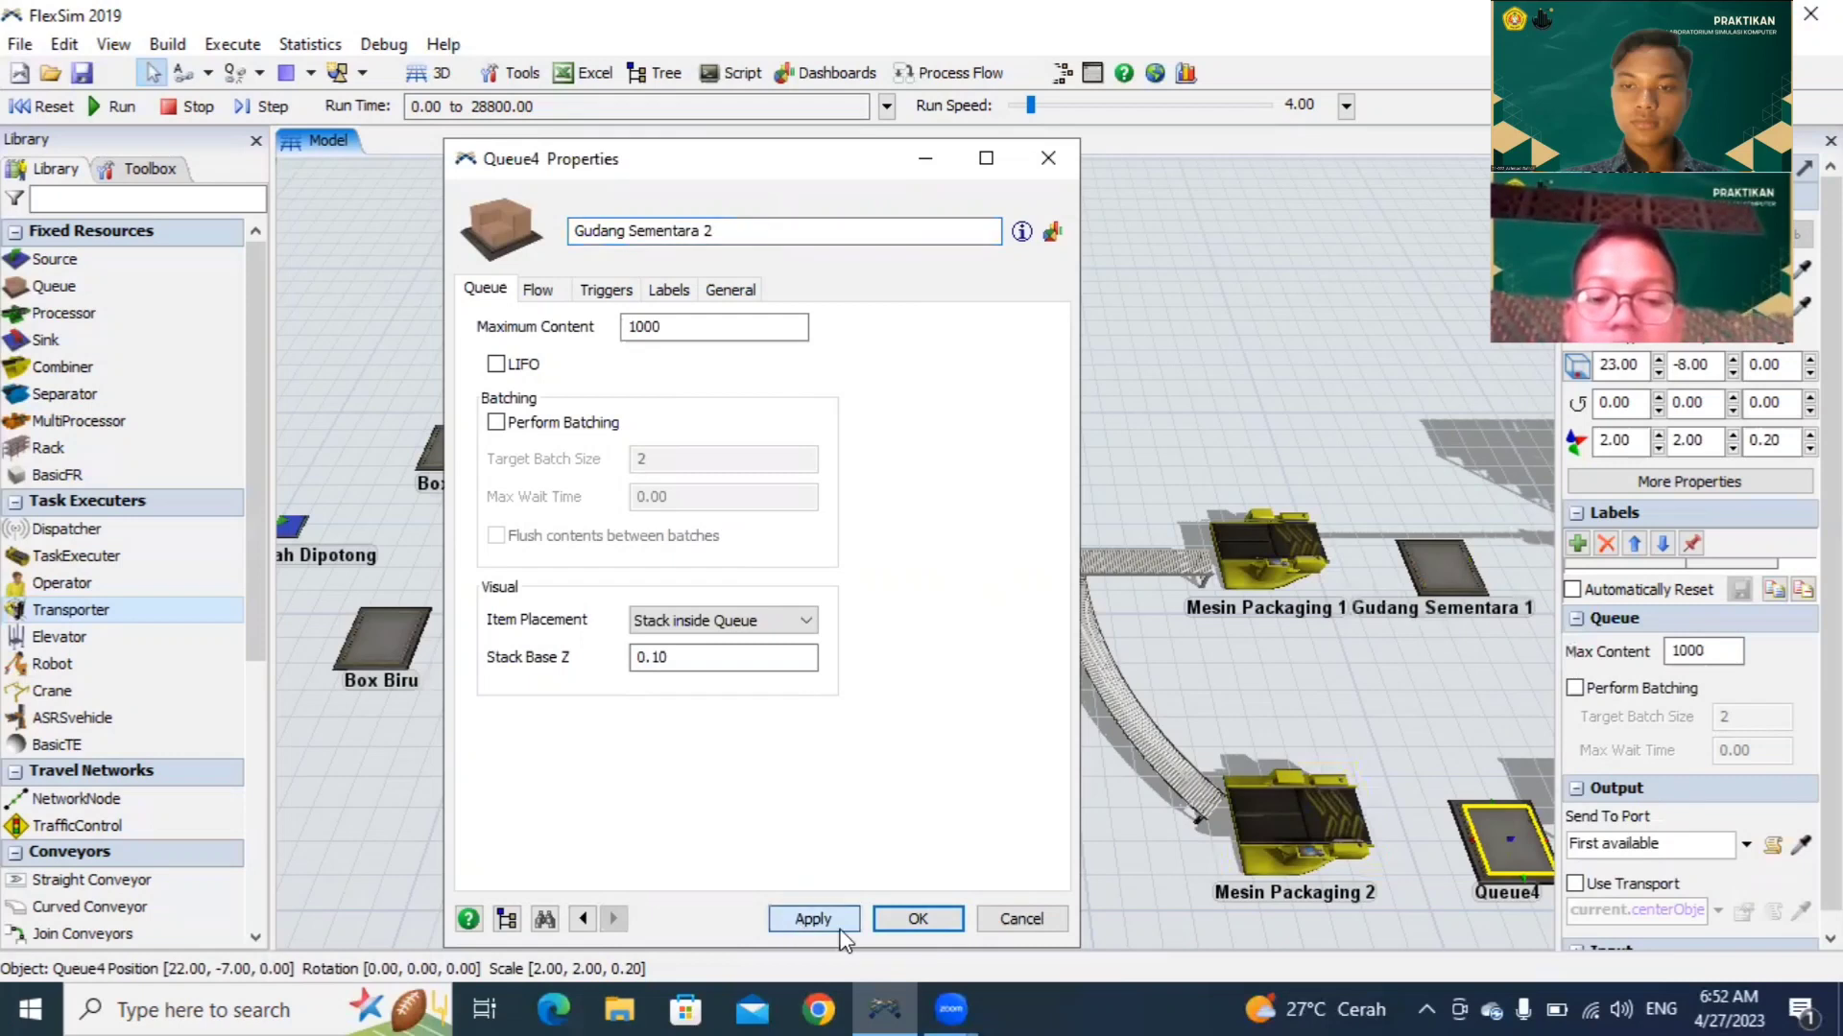
left_click(918, 920)
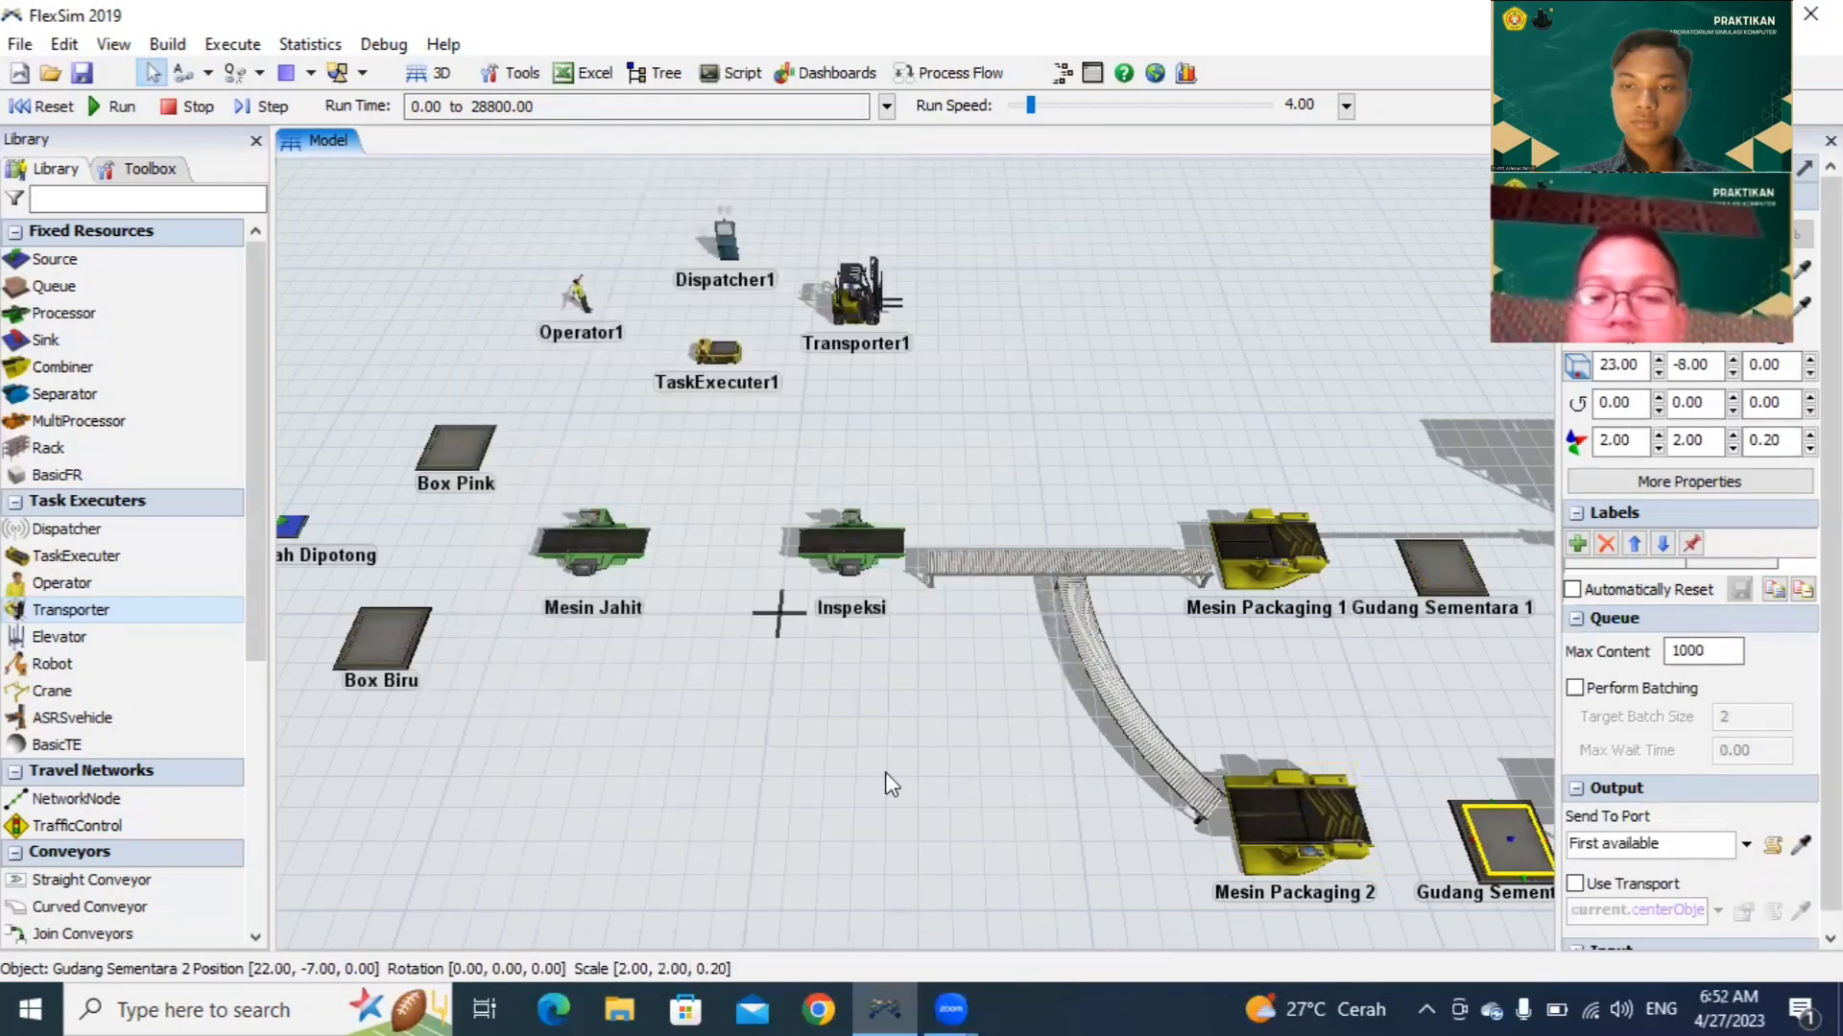
left_click(883, 772)
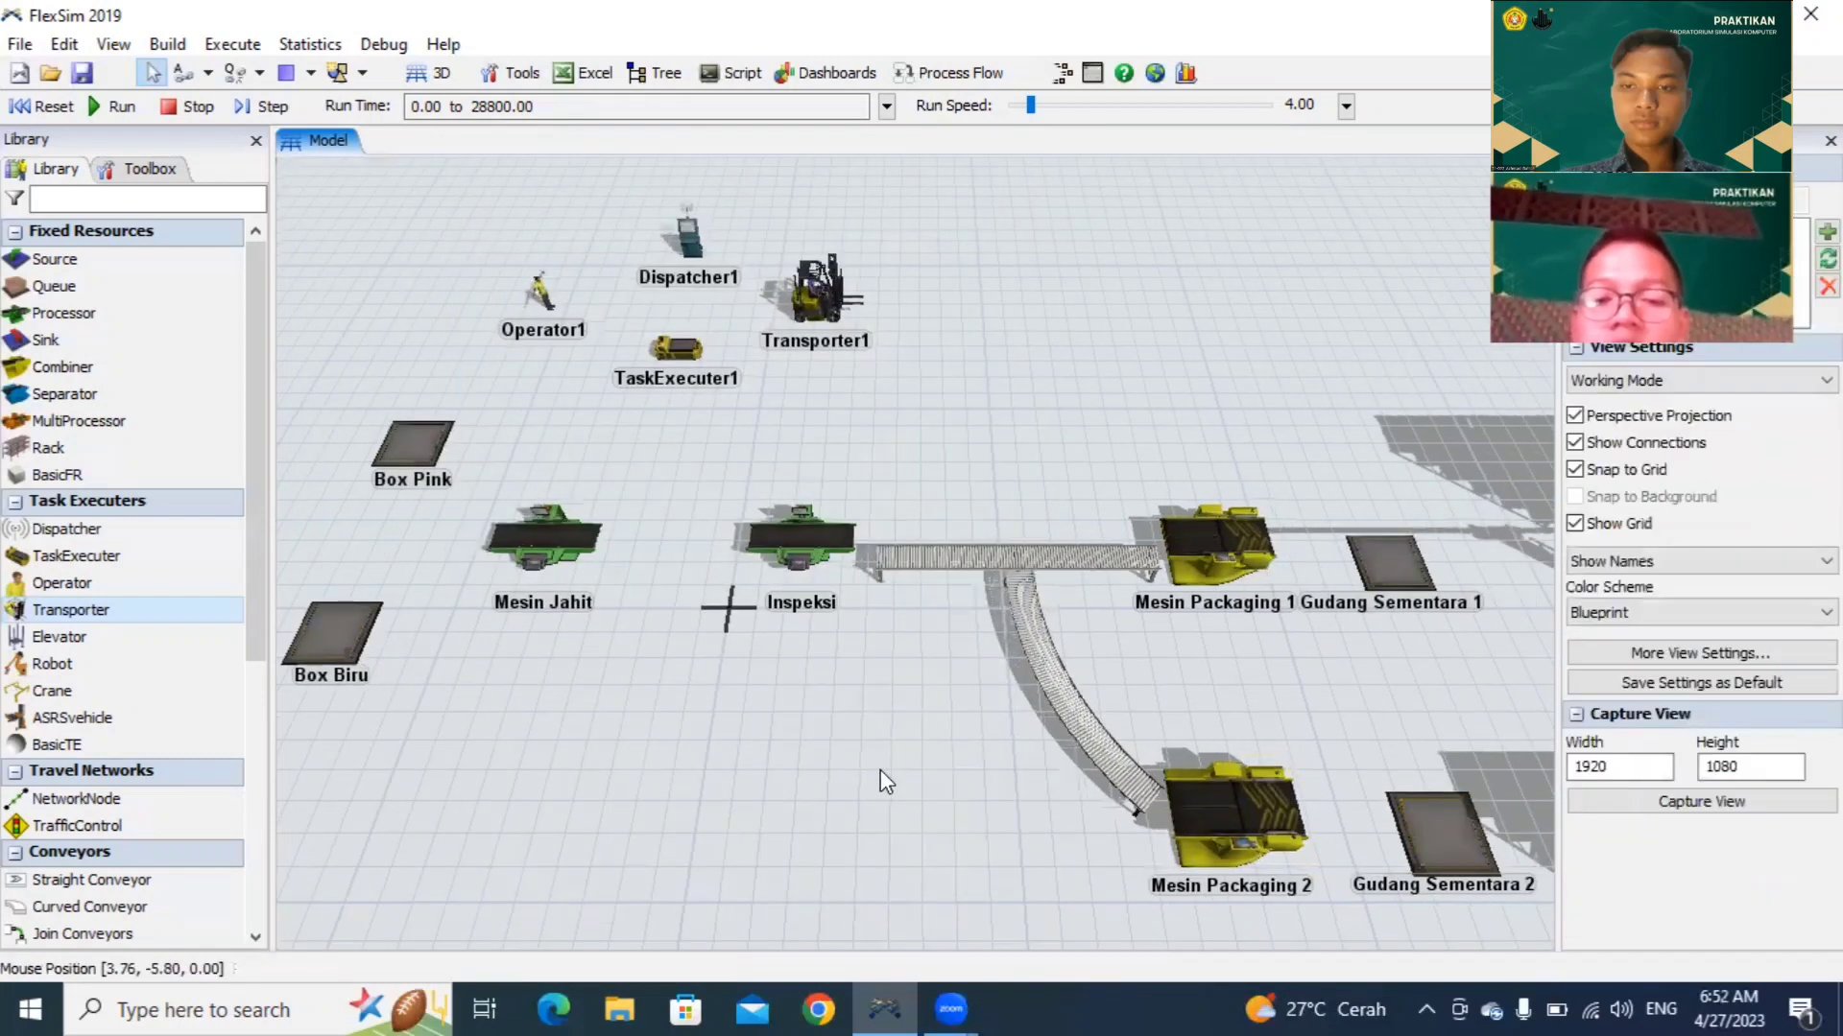
scroll(880, 770, "down", 2)
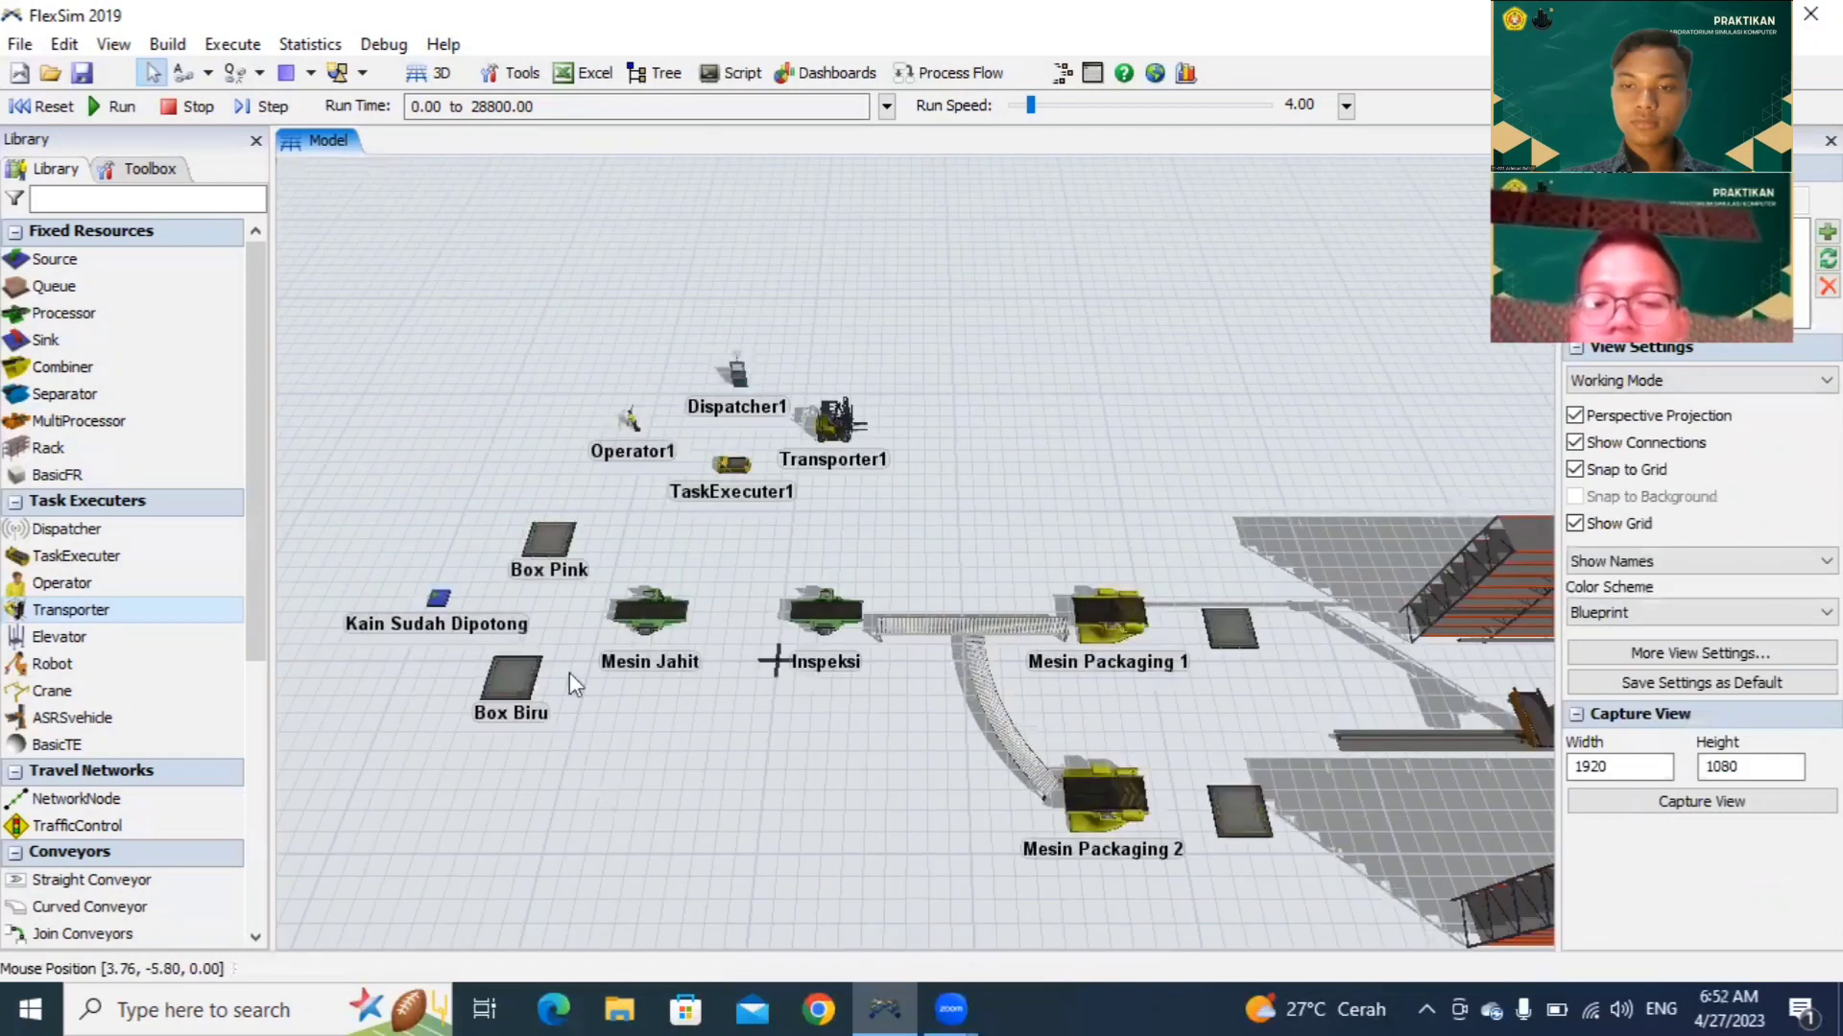
scroll(572, 664, "down", 1)
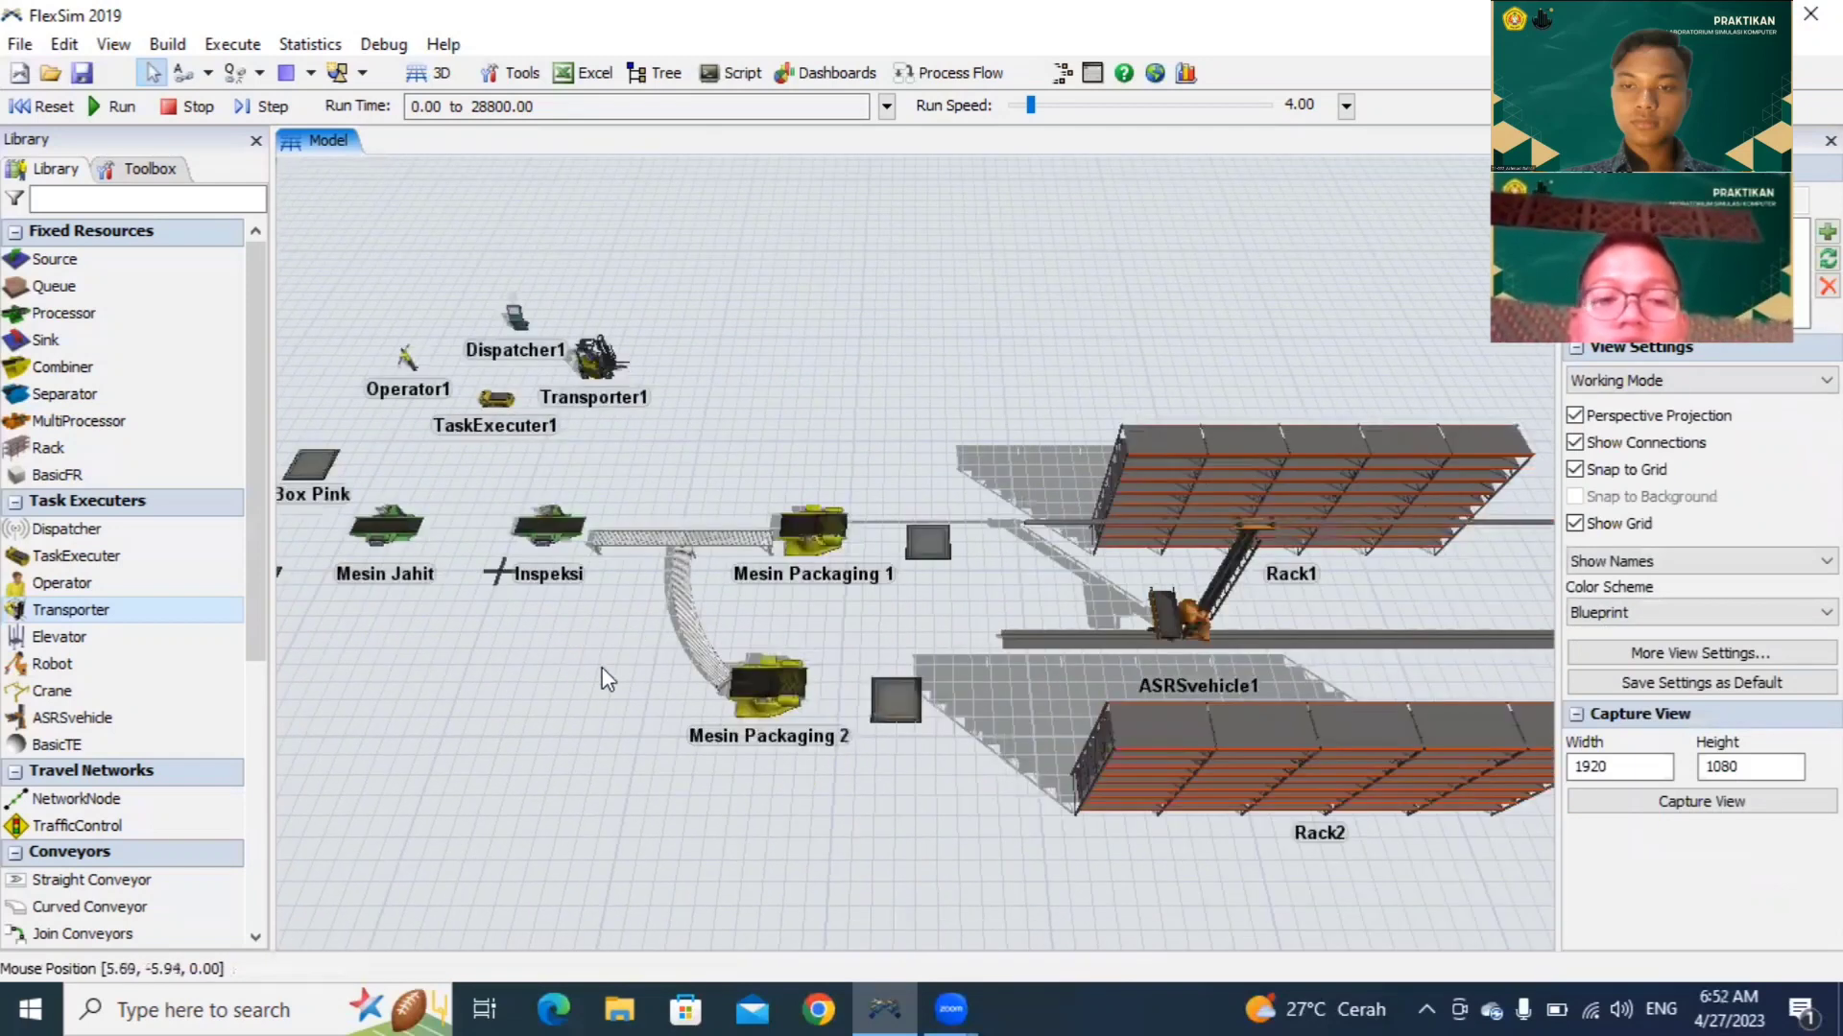
Step: Add a Source between Mesin Packaging 1 and Mesin Packaging 2 and rename it Sumber Pallet
left_click_drag(675, 666, 747, 687)
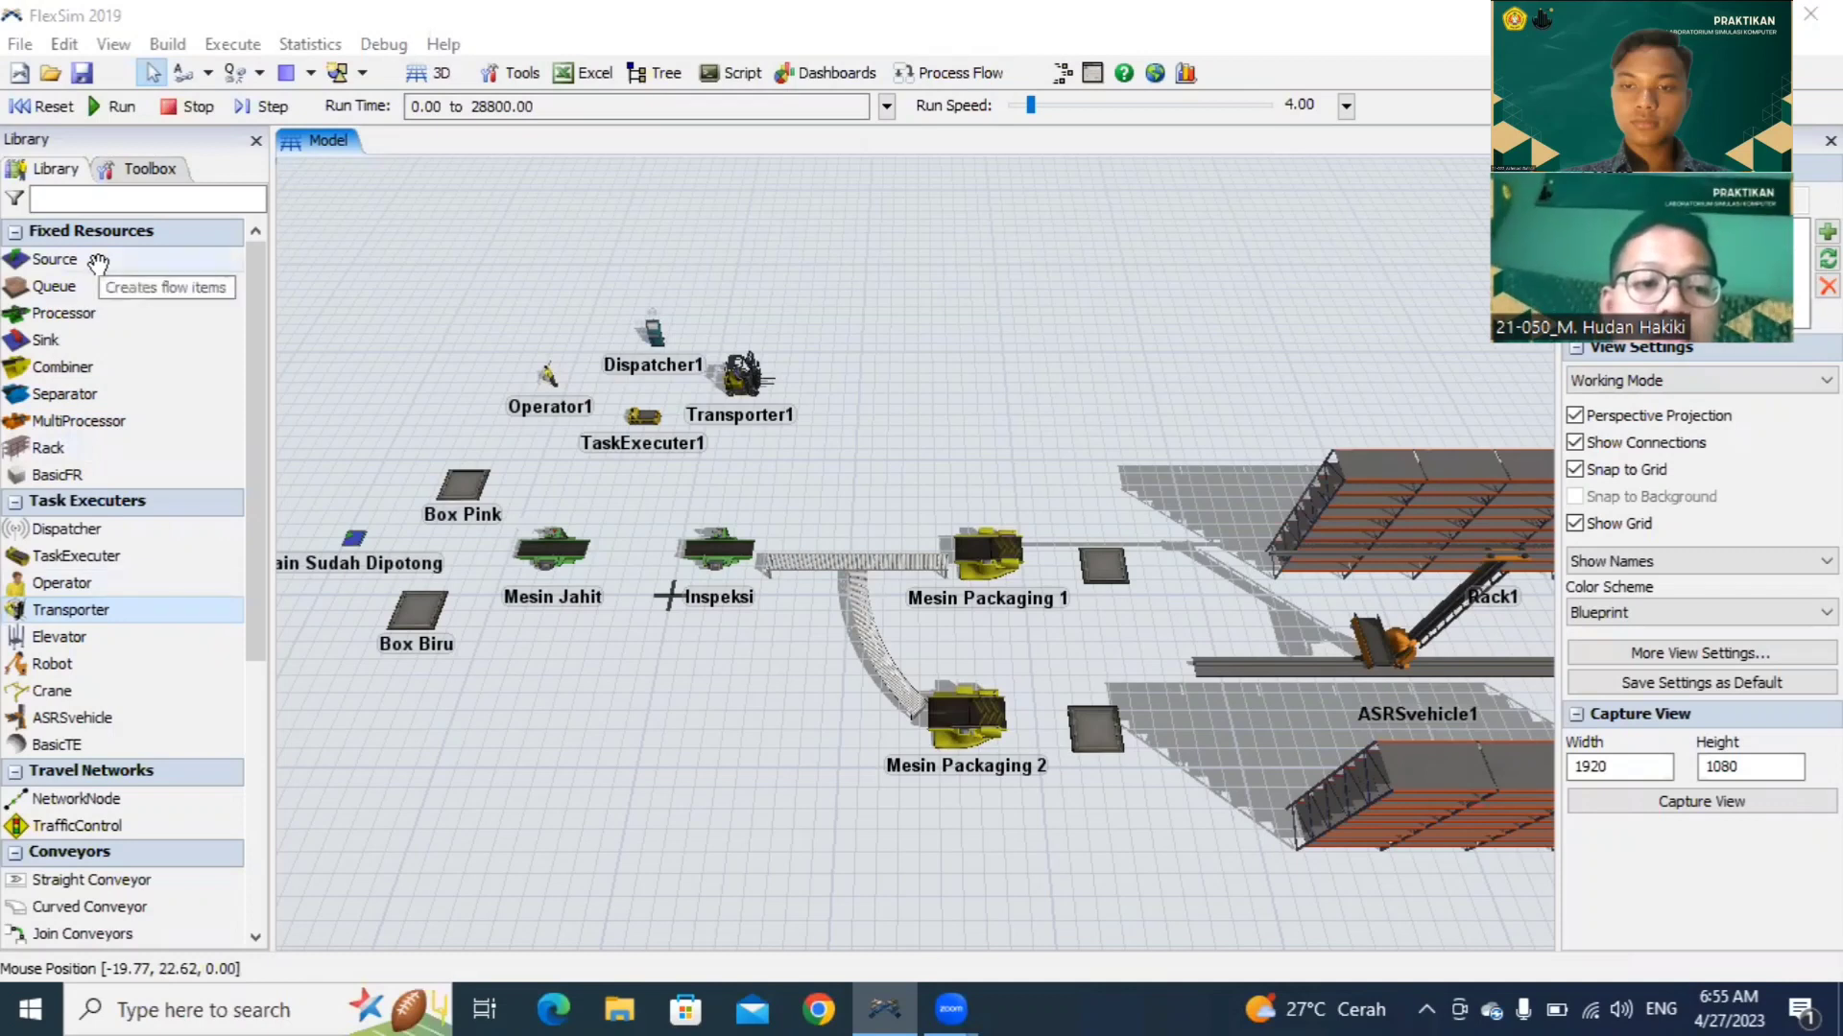
left_click_drag(120, 264, 935, 641)
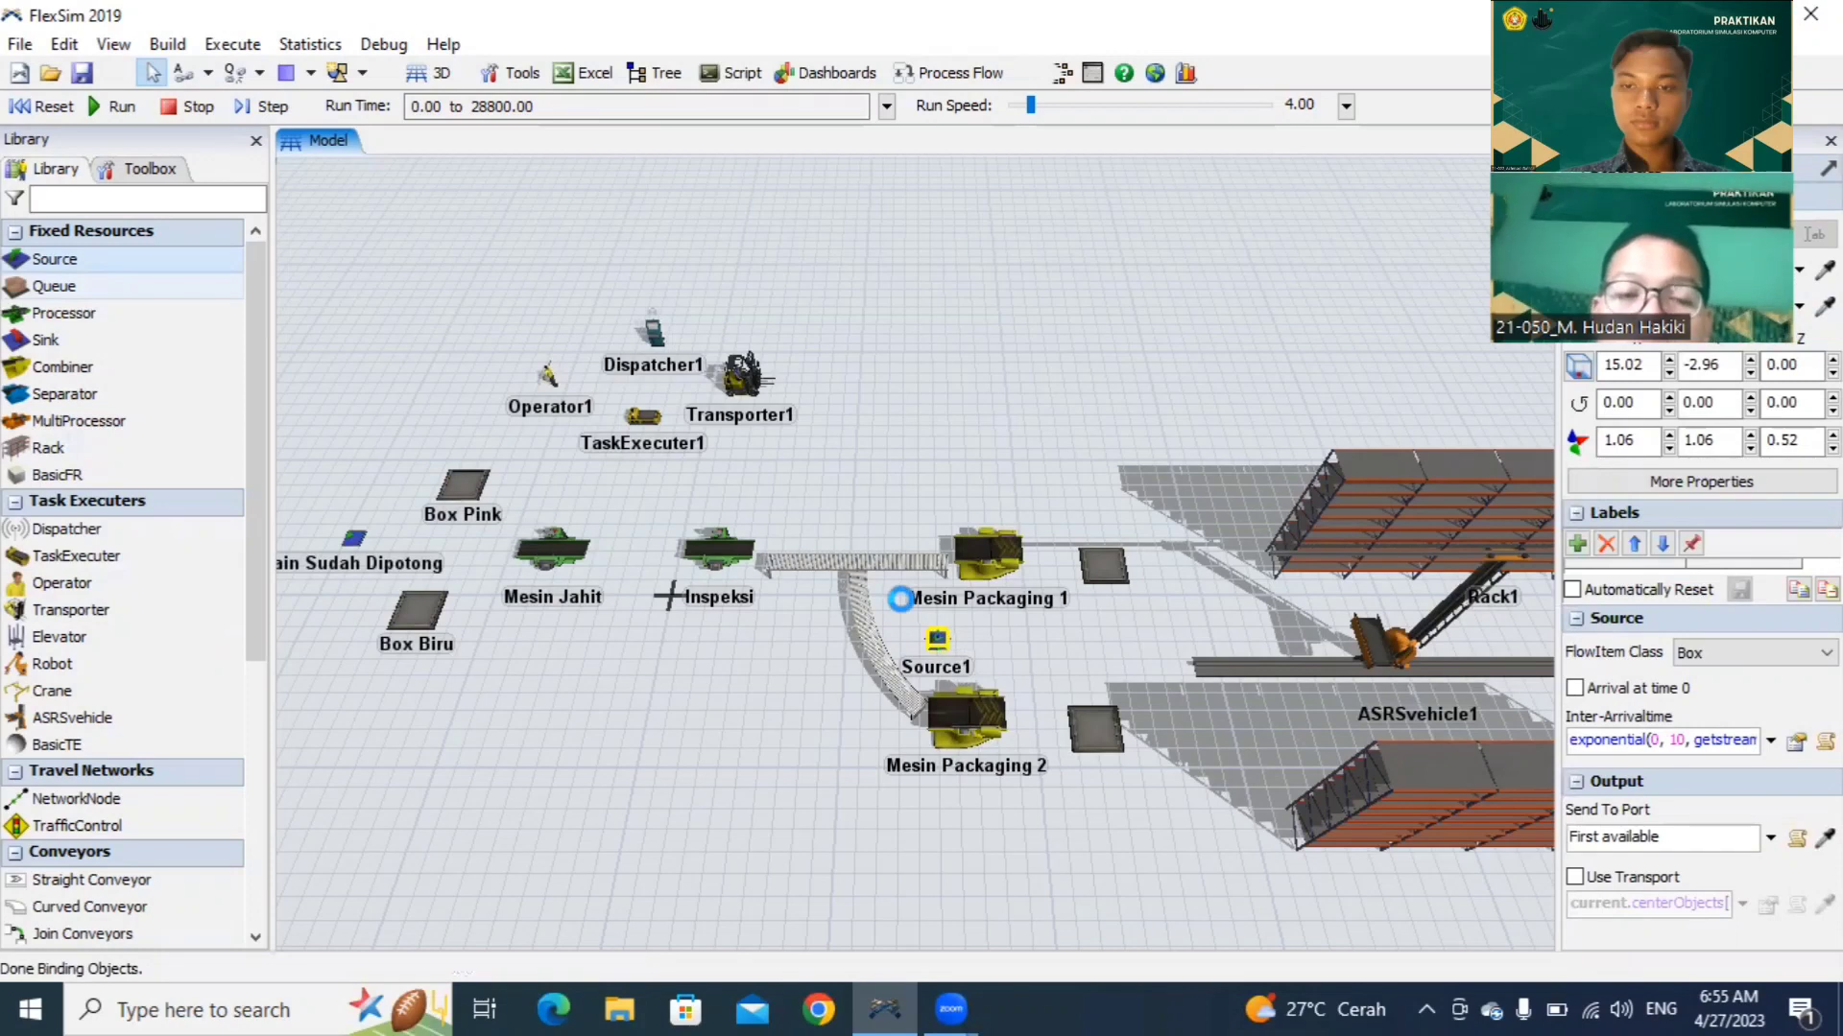
double_click(936, 640)
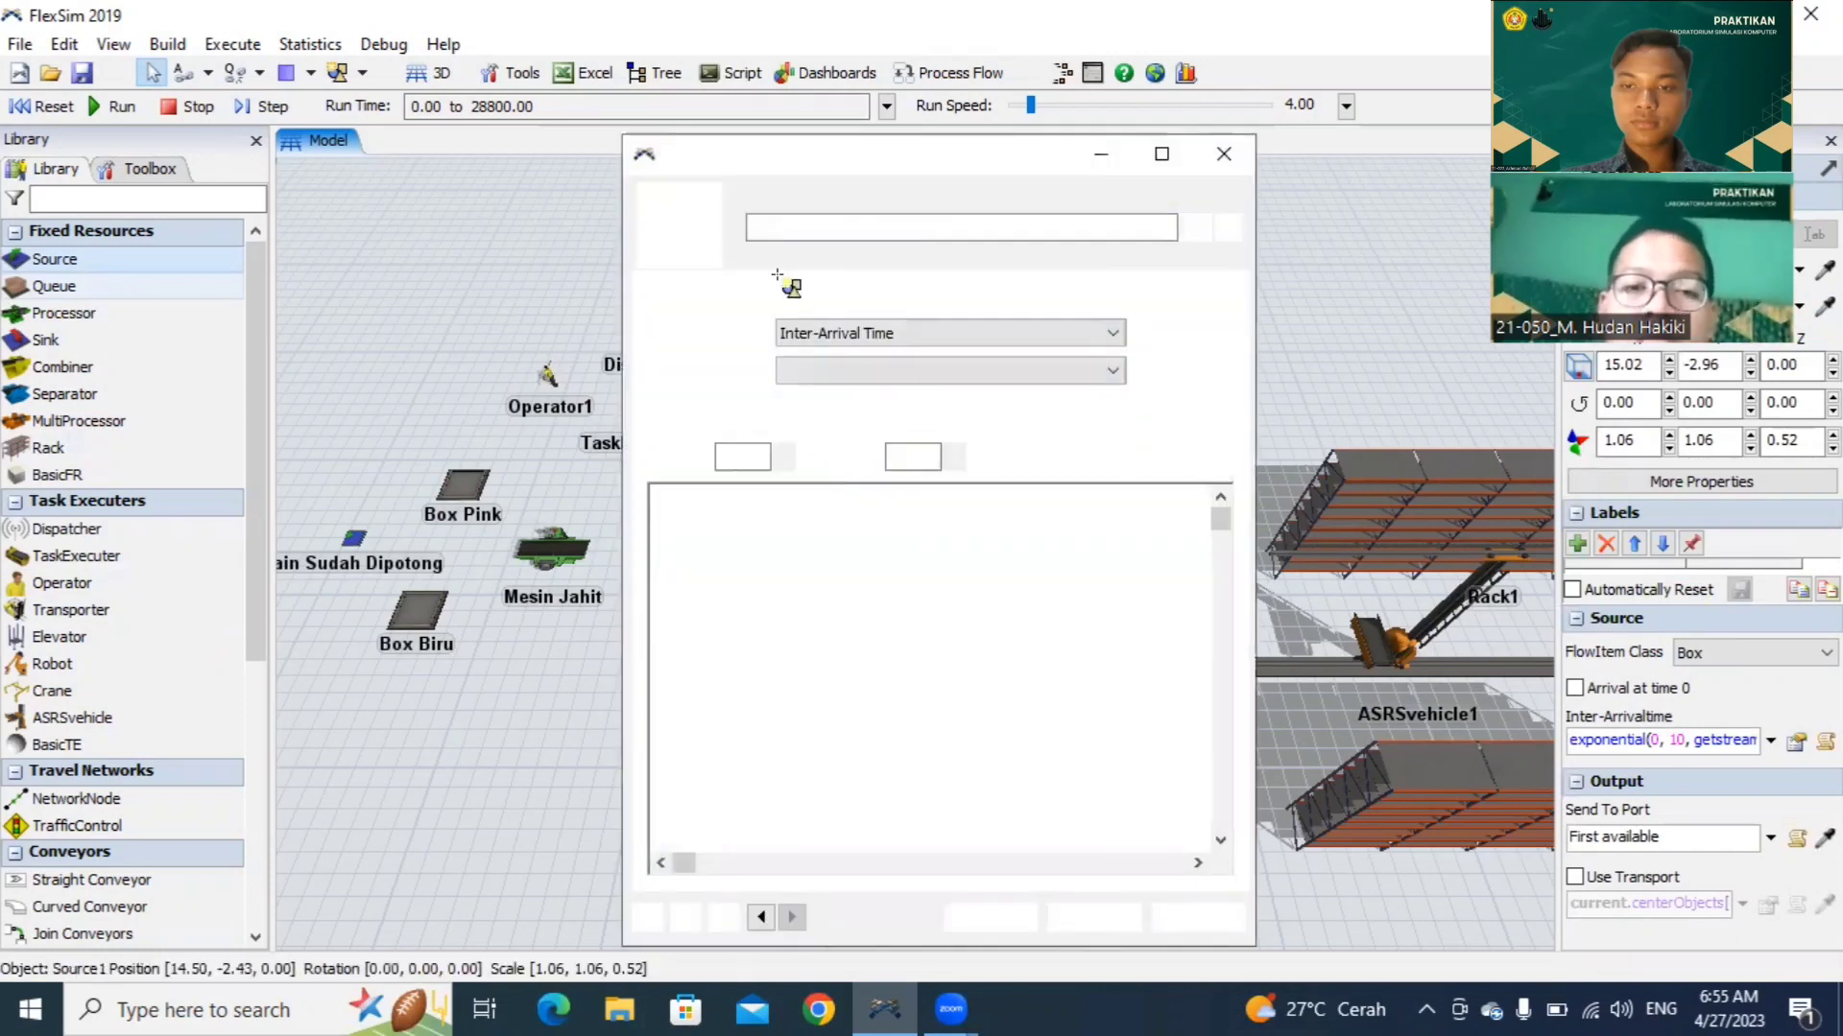
left_click_drag(823, 226, 751, 226)
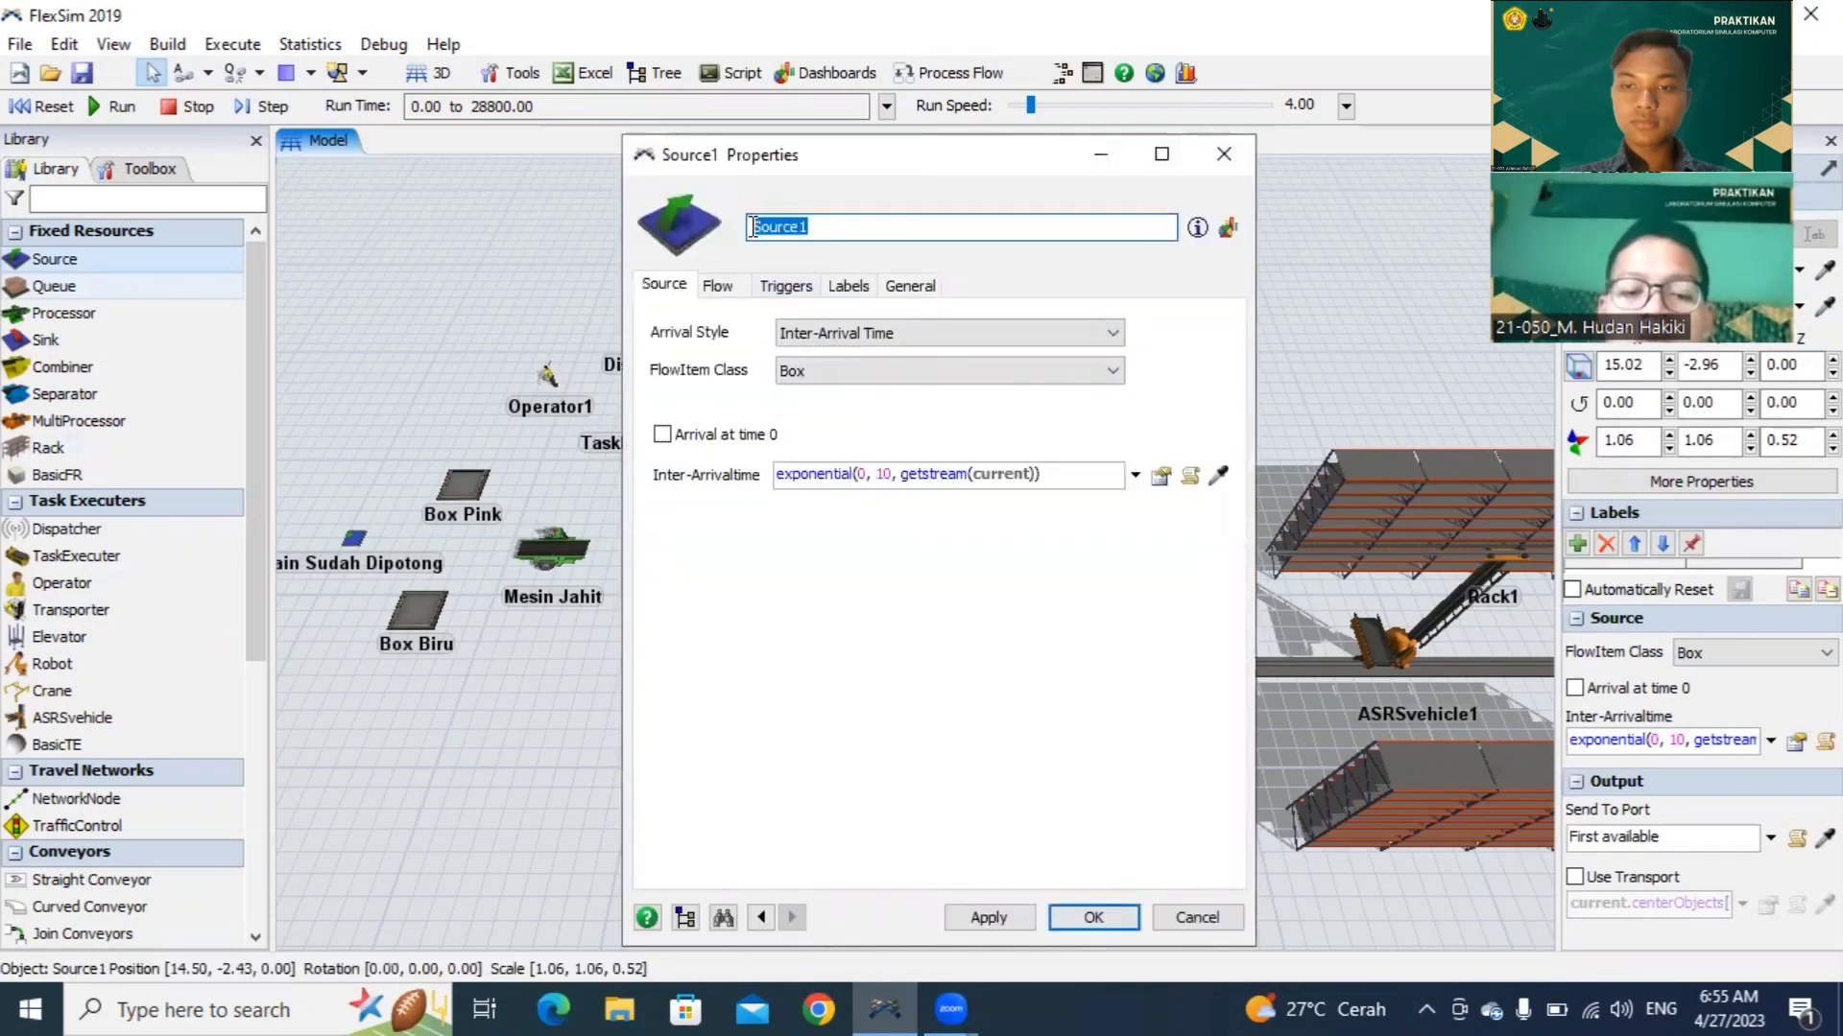
type("Sumber")
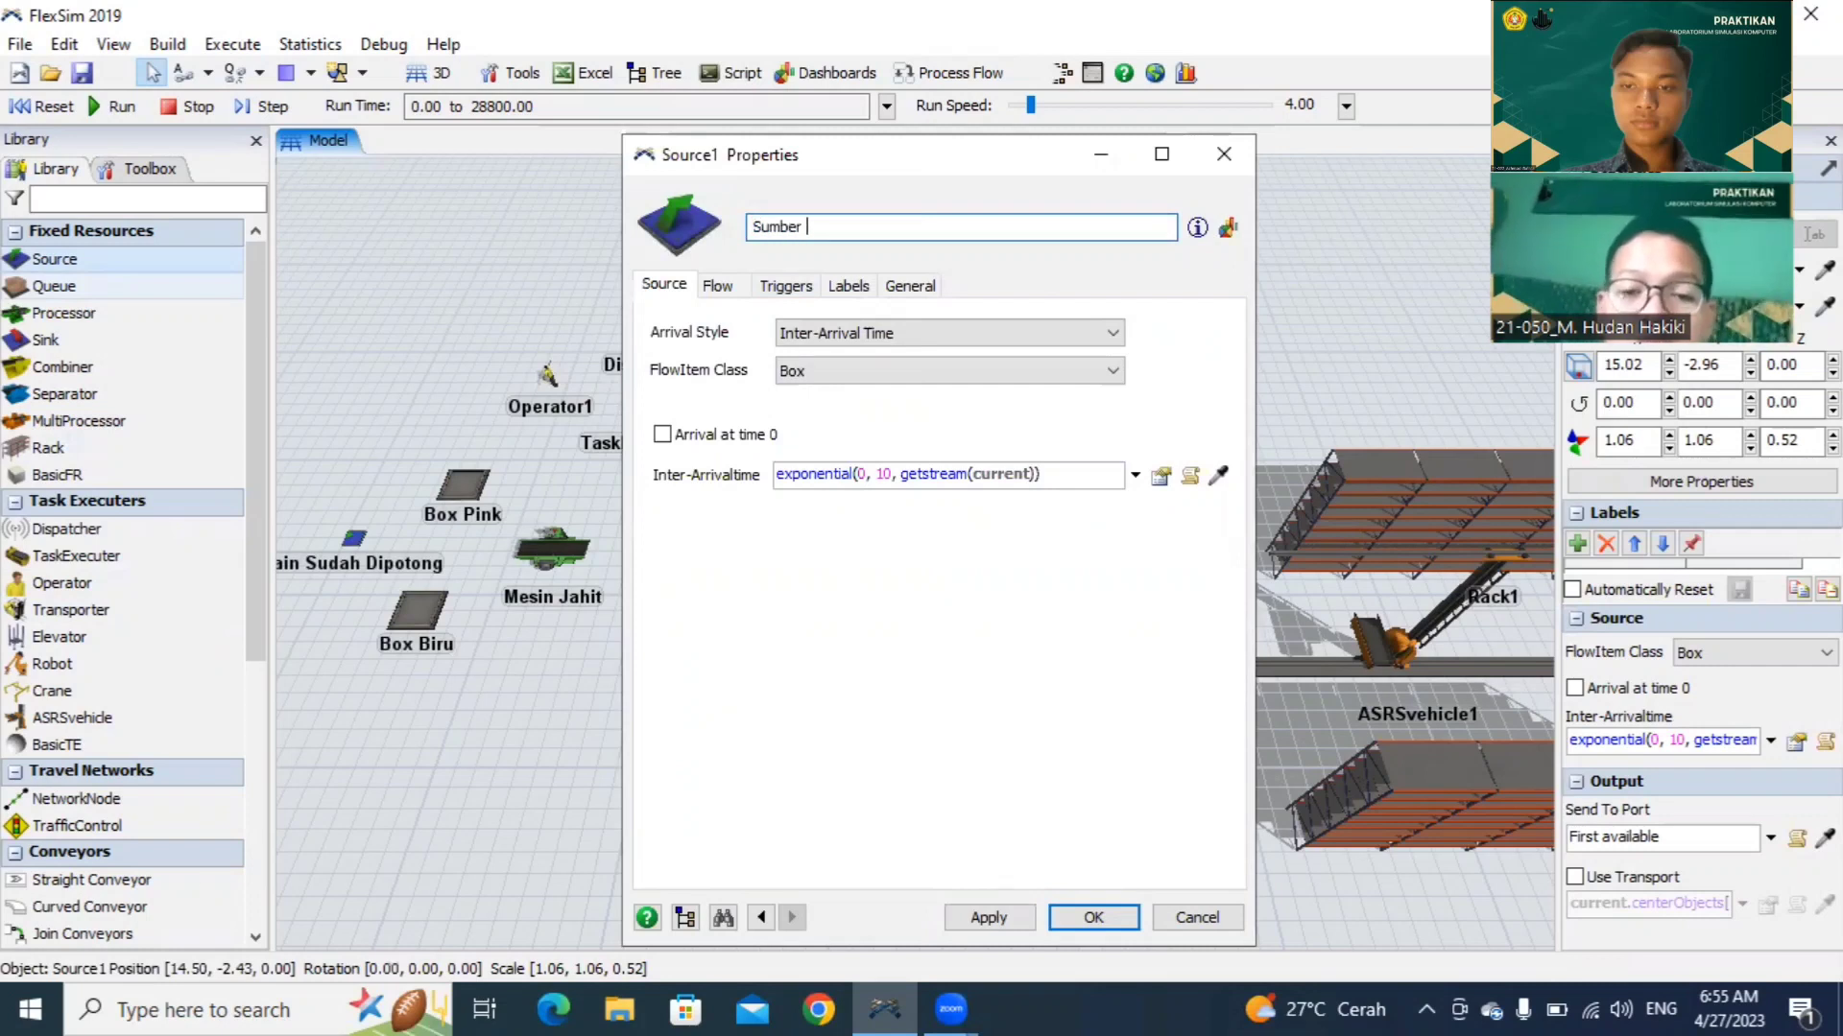
type(" Pallet")
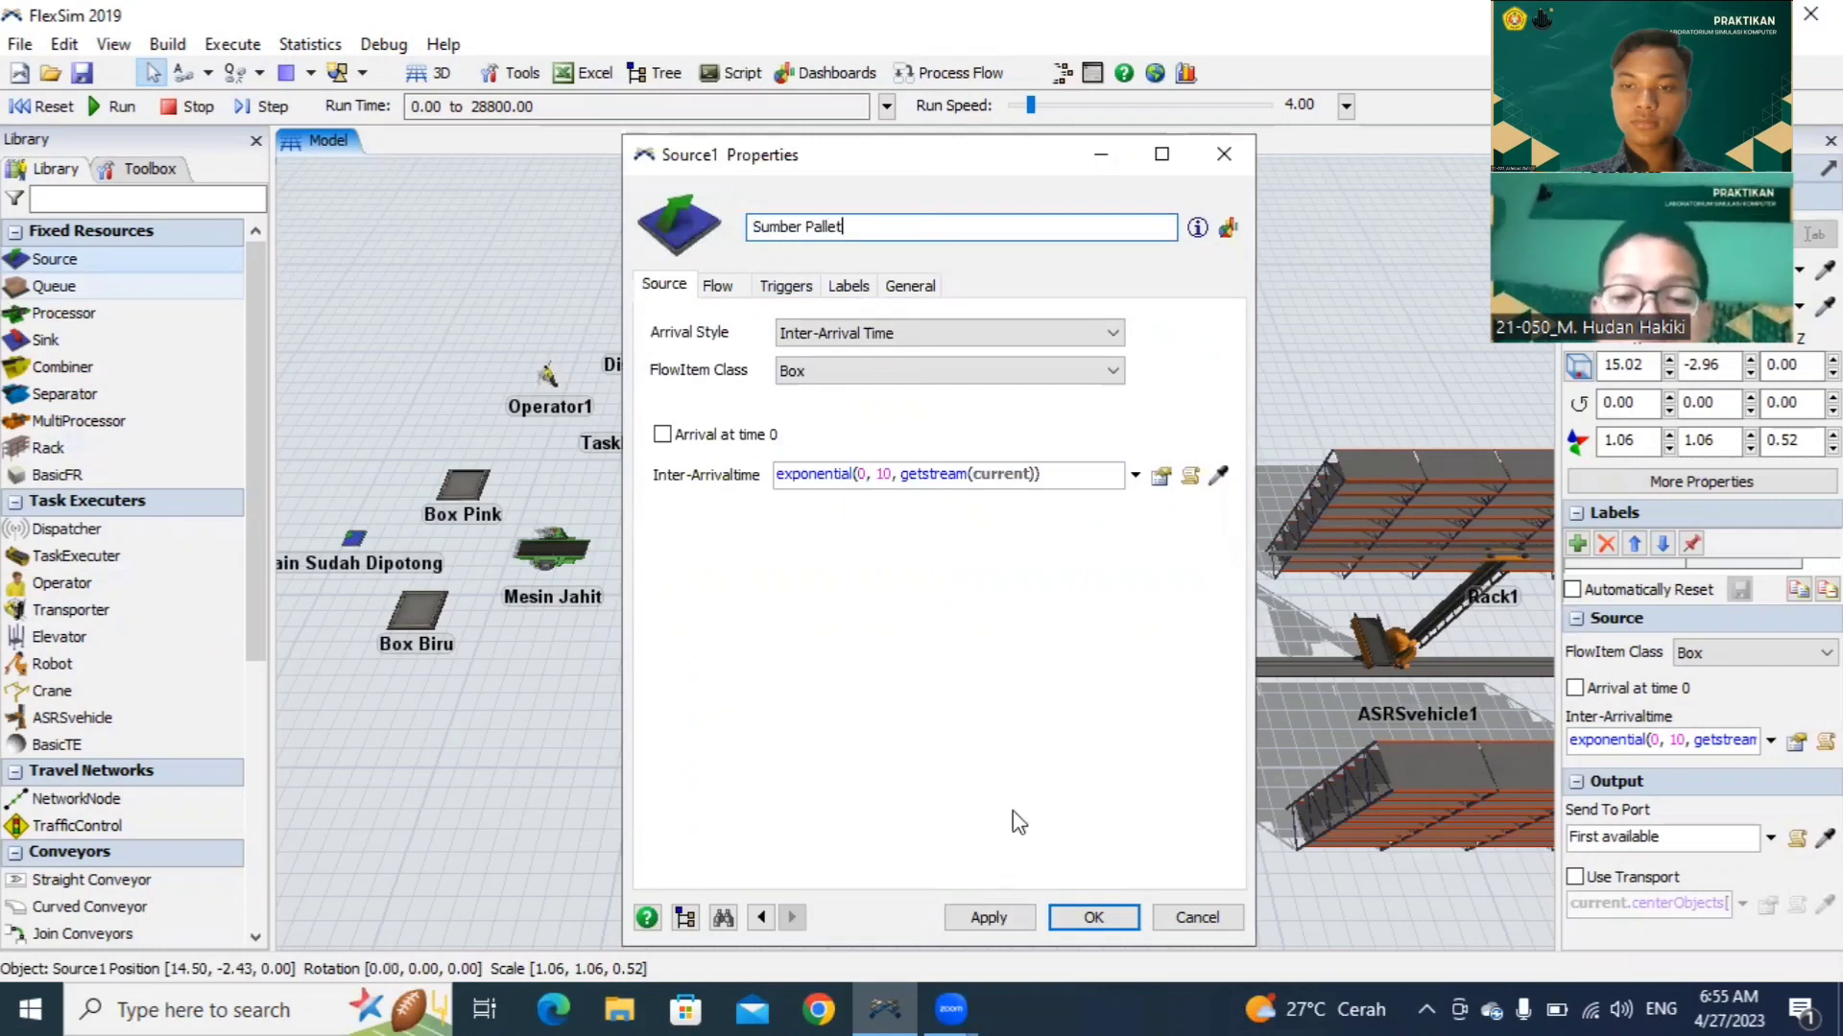
left_click(989, 916)
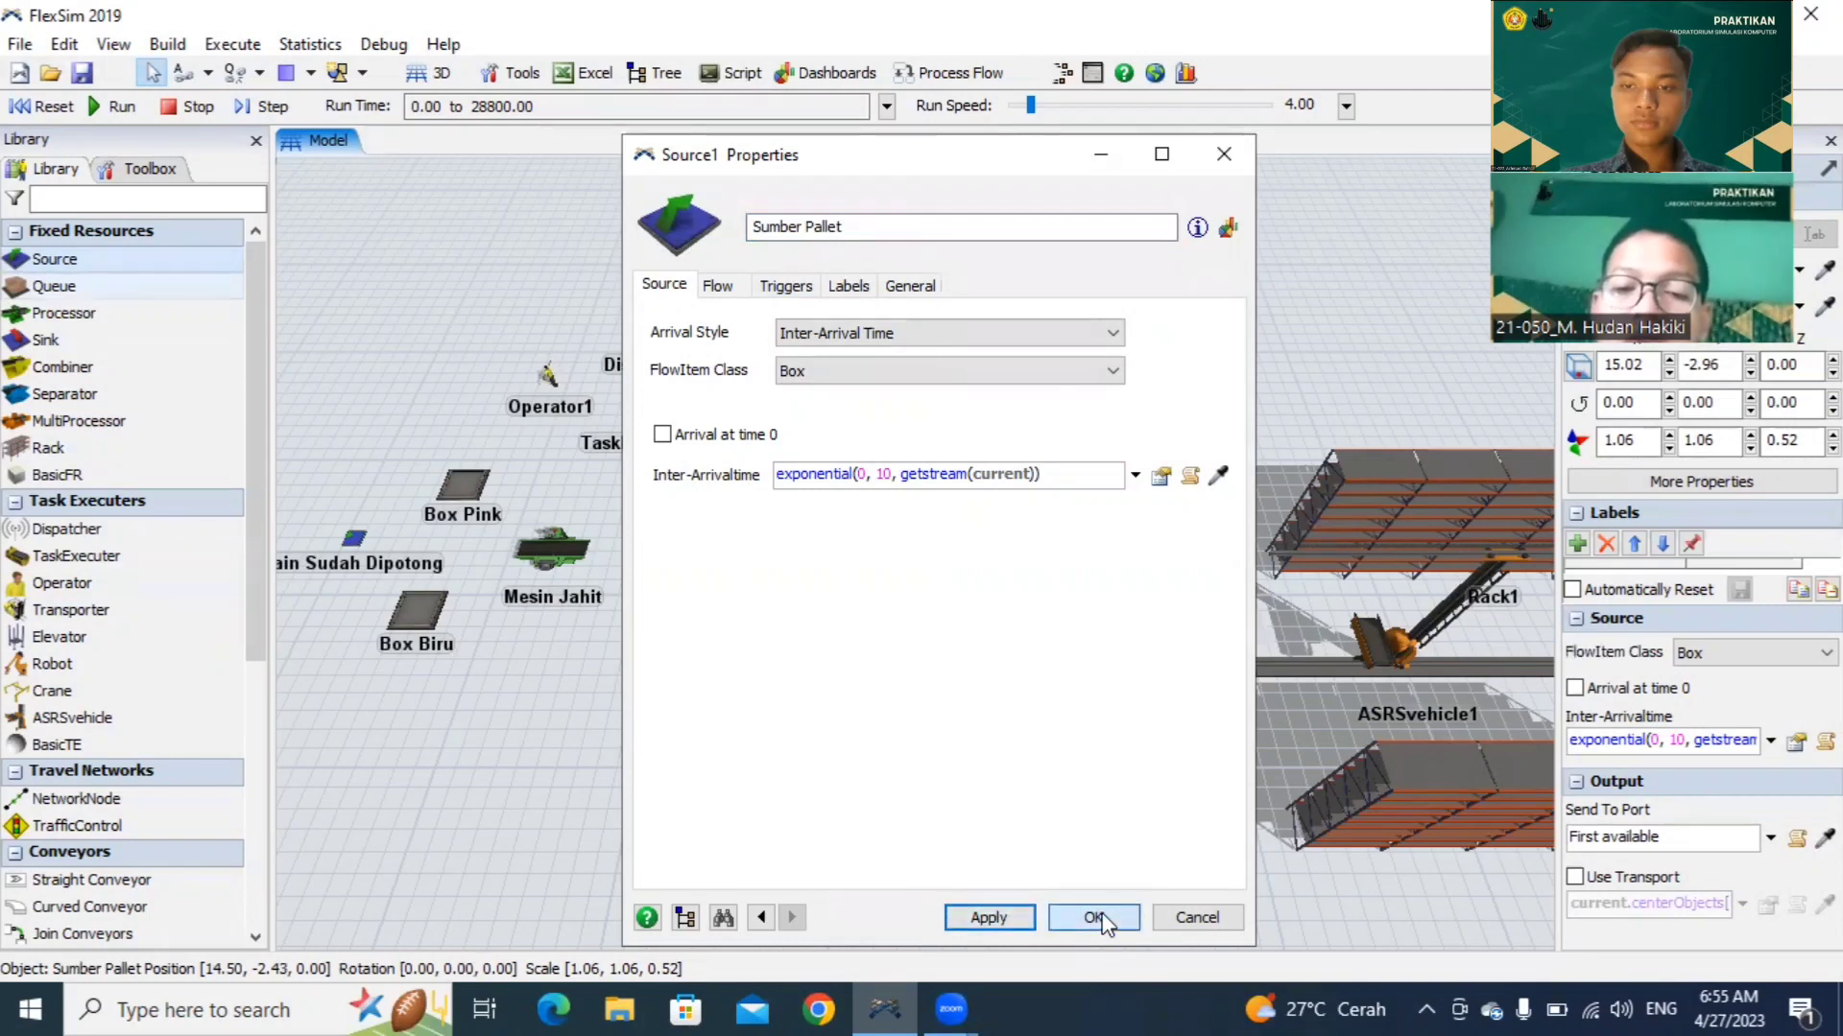
left_click(1096, 918)
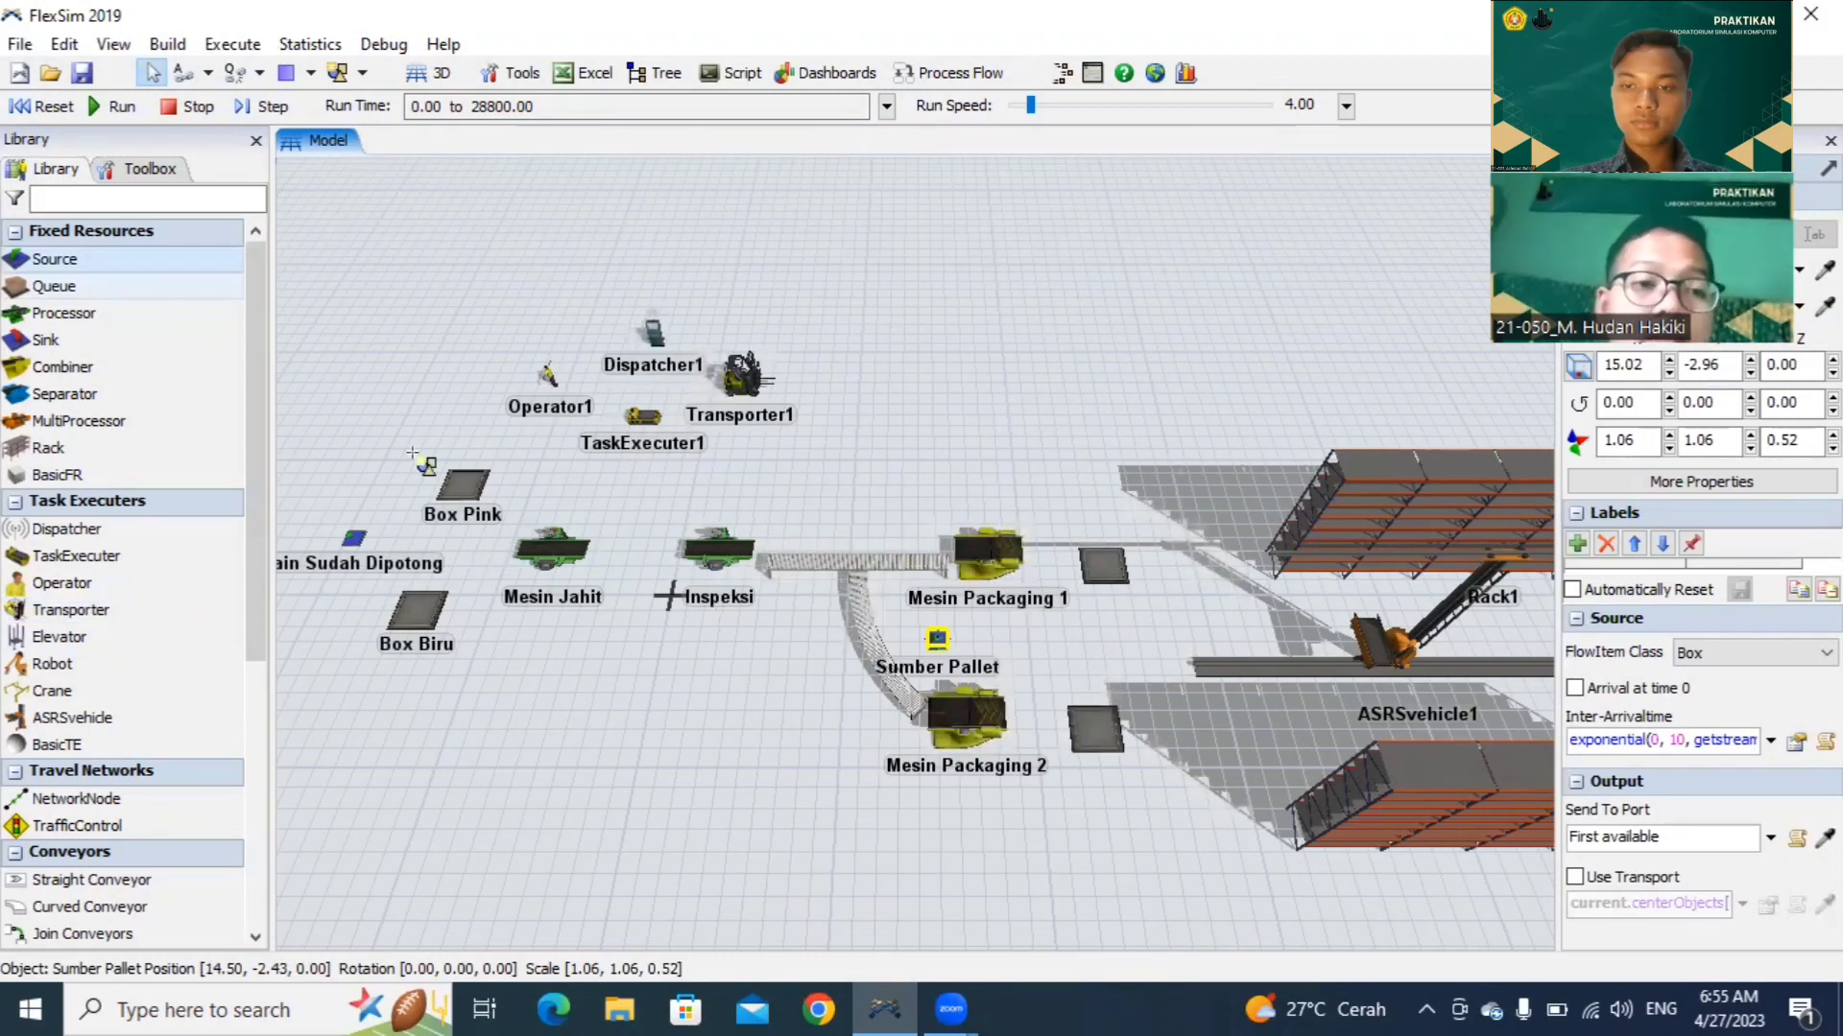
Step: Connect the output of Sumber Pallet to both Mesin Packaging 1 and Mesin Packaging 2
left_click(181, 72)
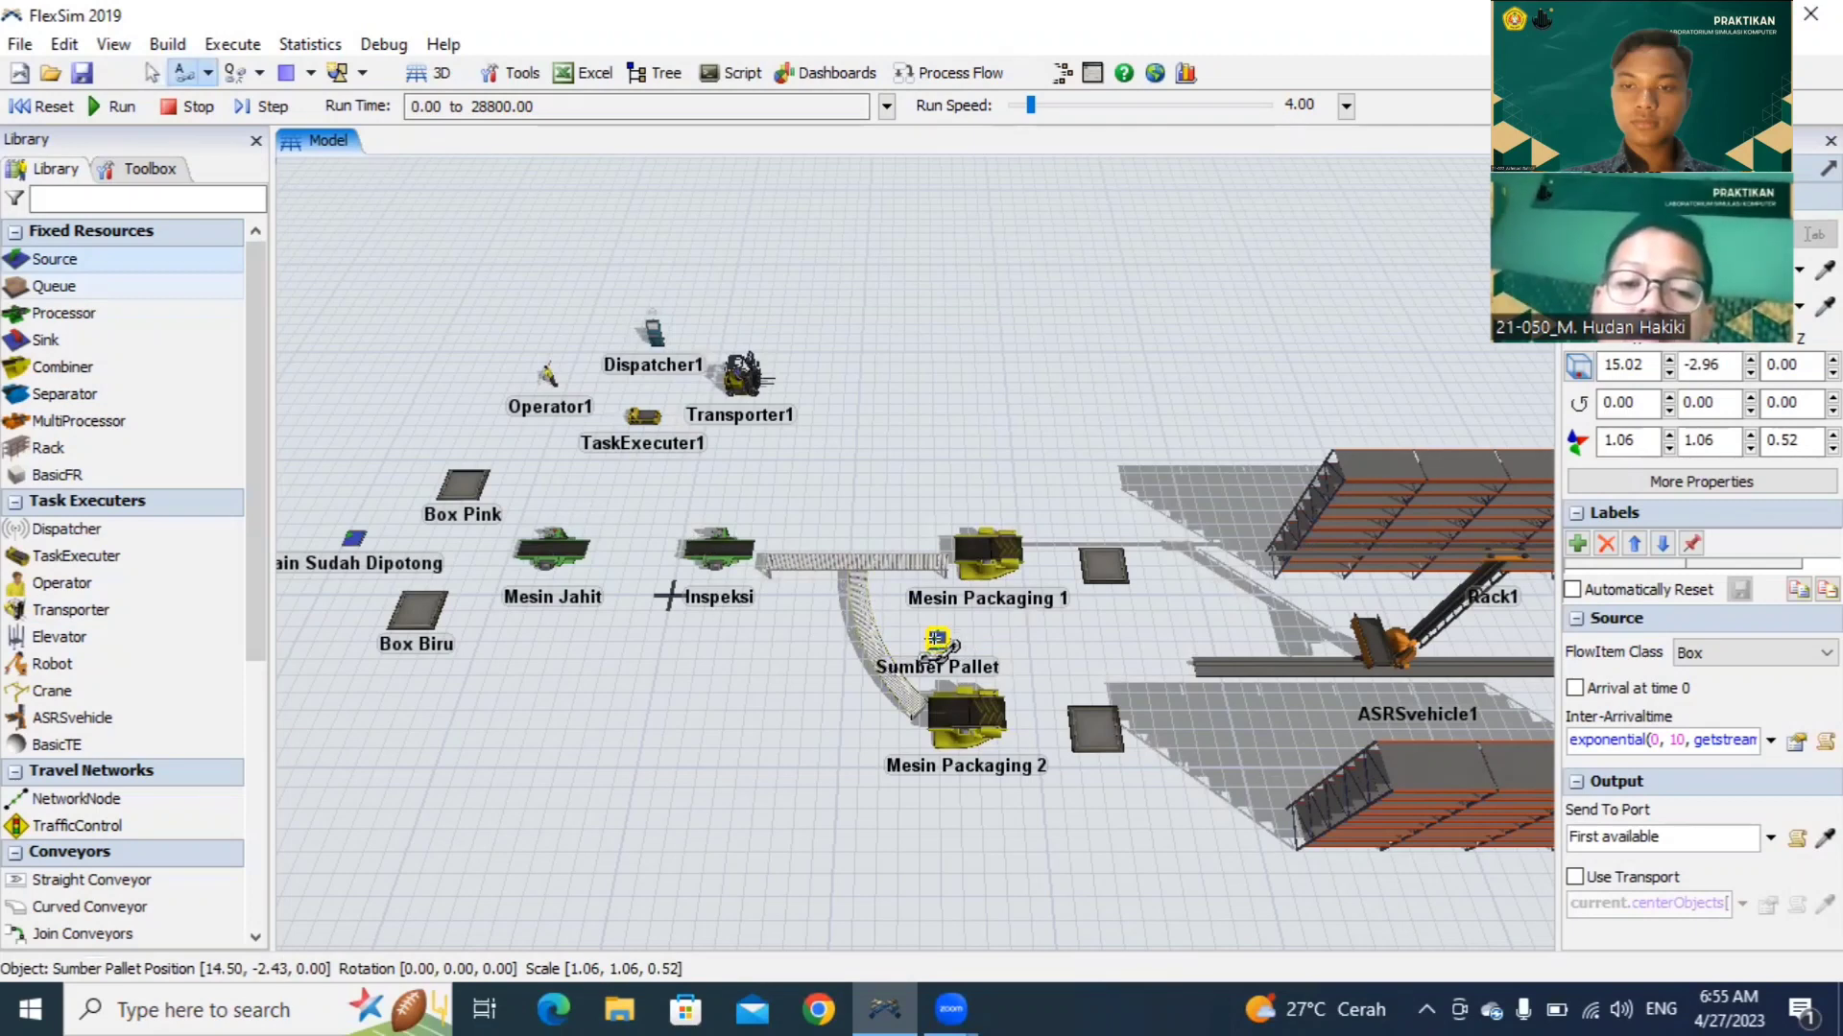
left_click_drag(936, 638, 977, 561)
left_click(946, 631)
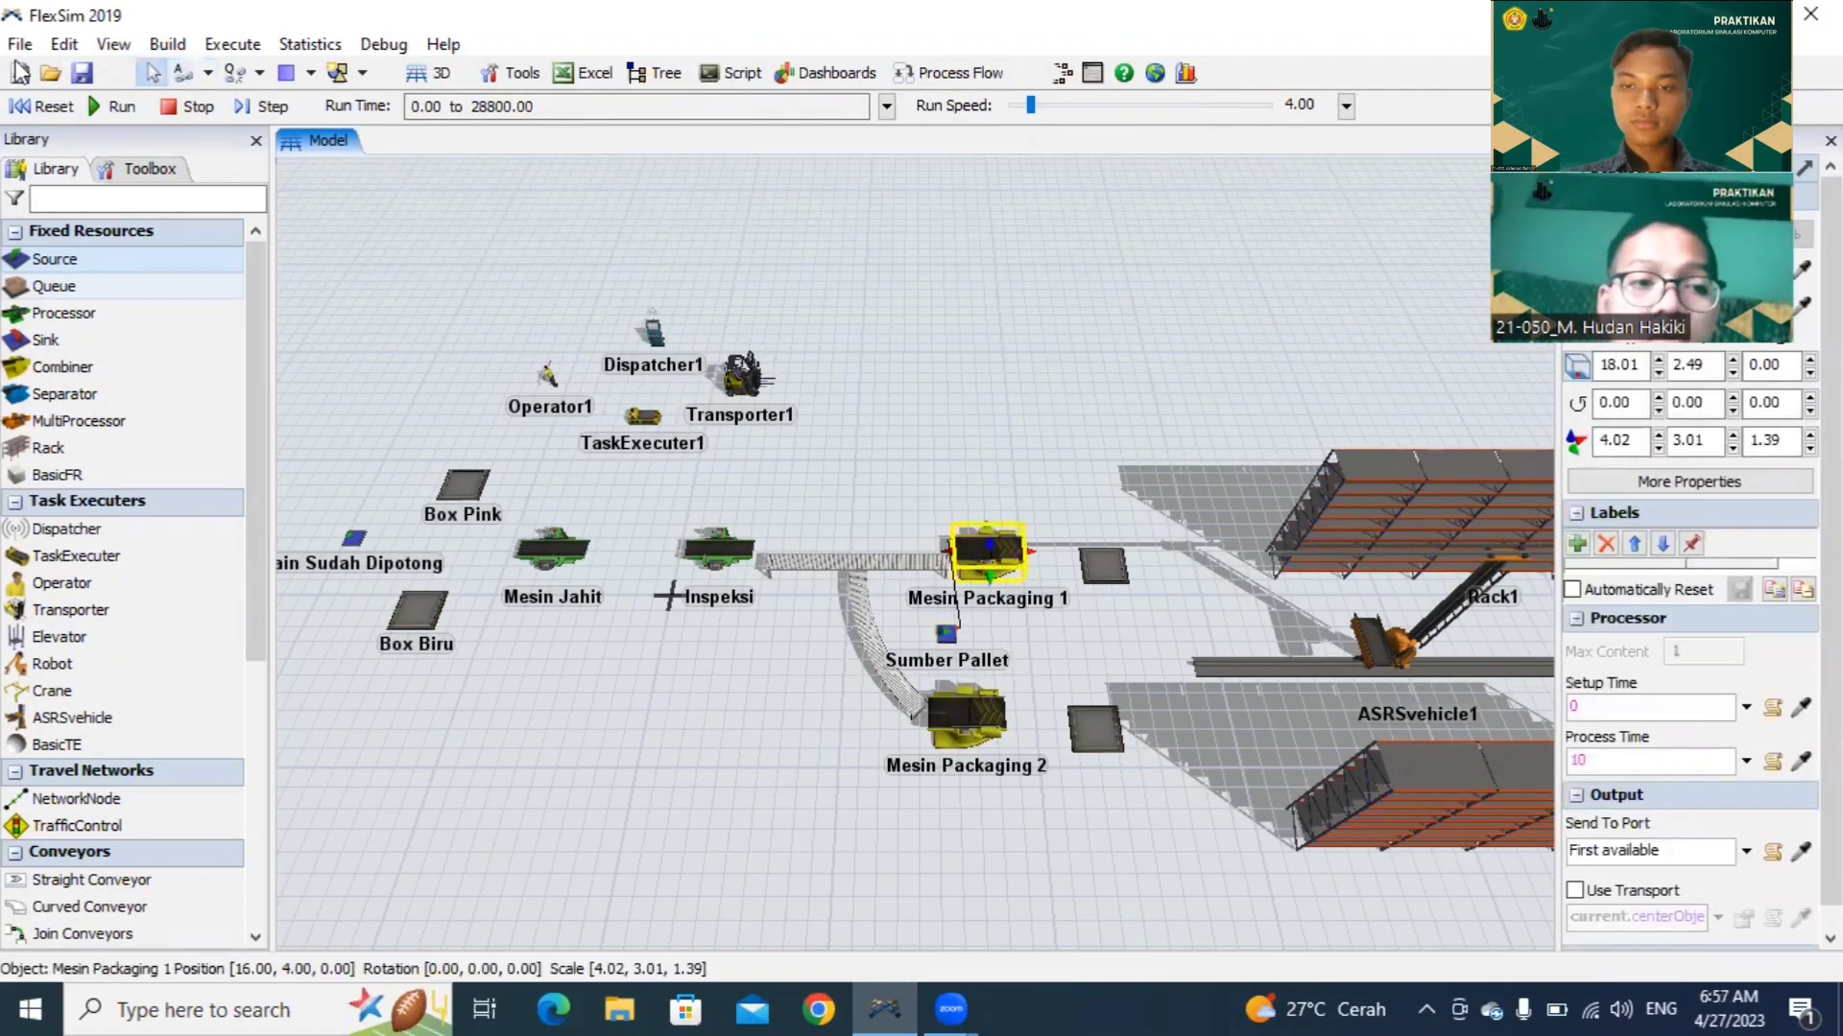
left_click(178, 75)
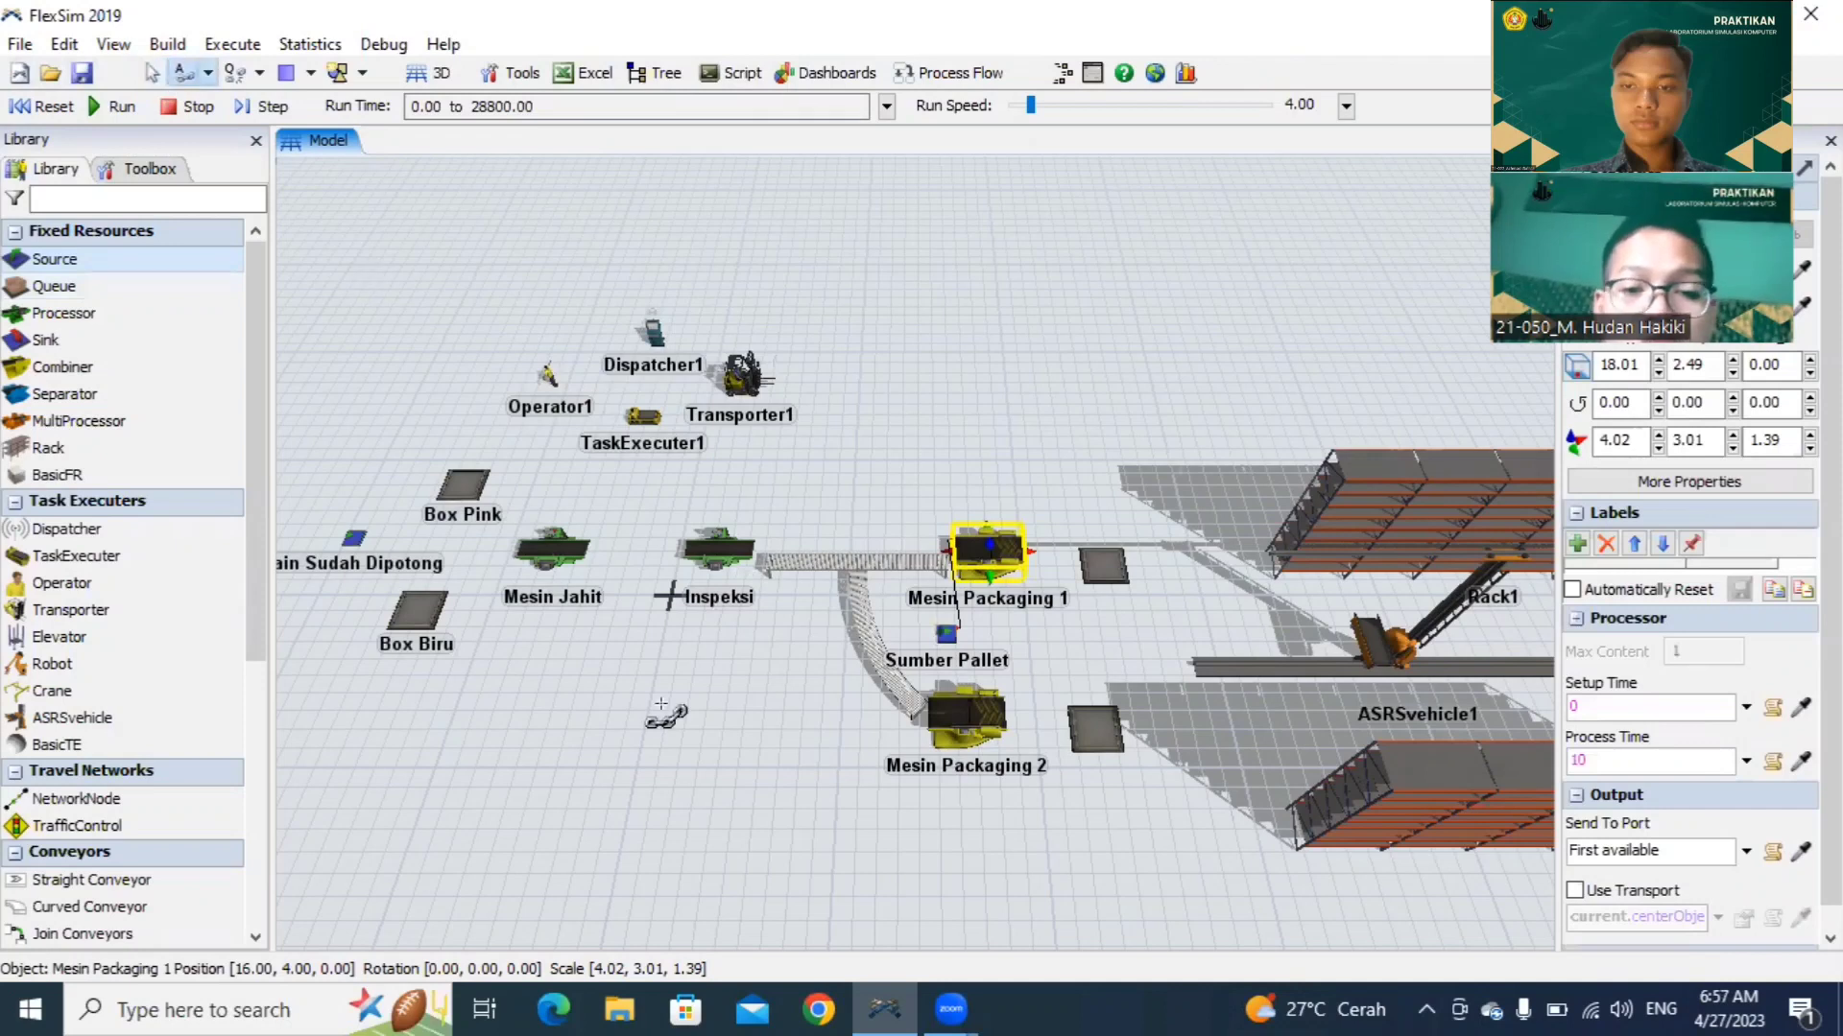
left_click(946, 635)
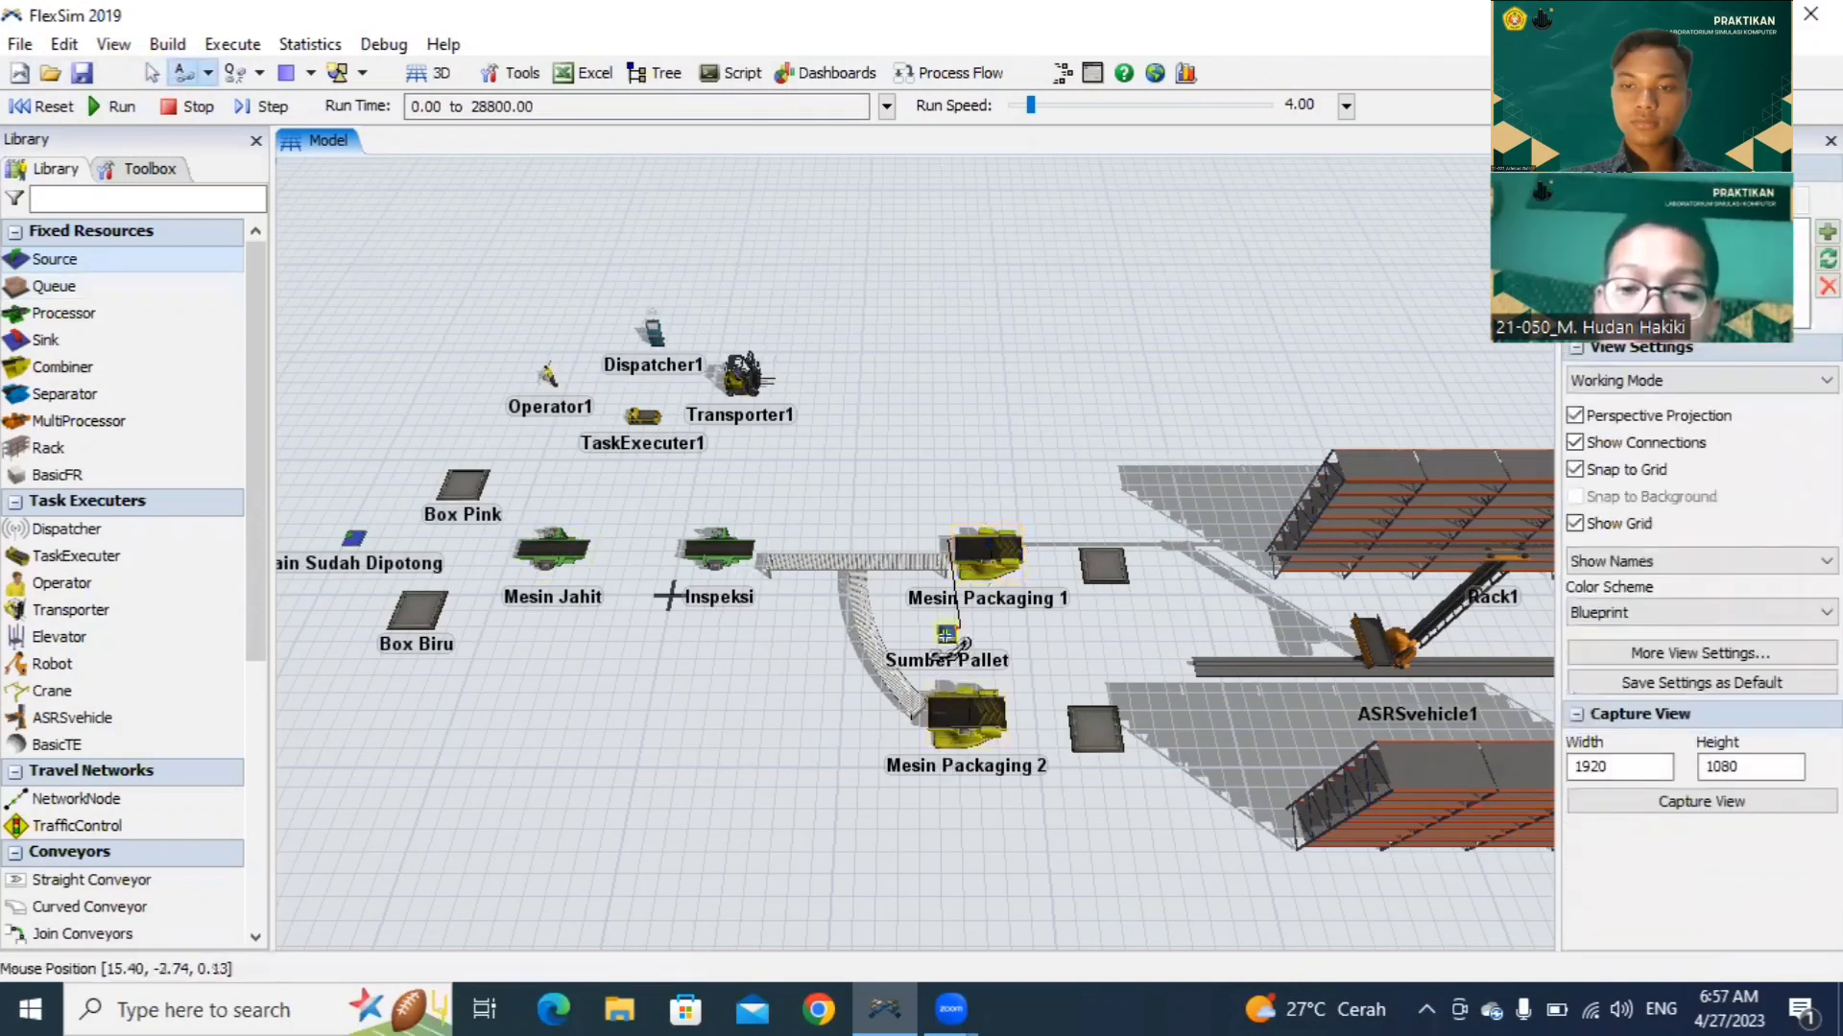
left_click_drag(946, 635, 959, 726)
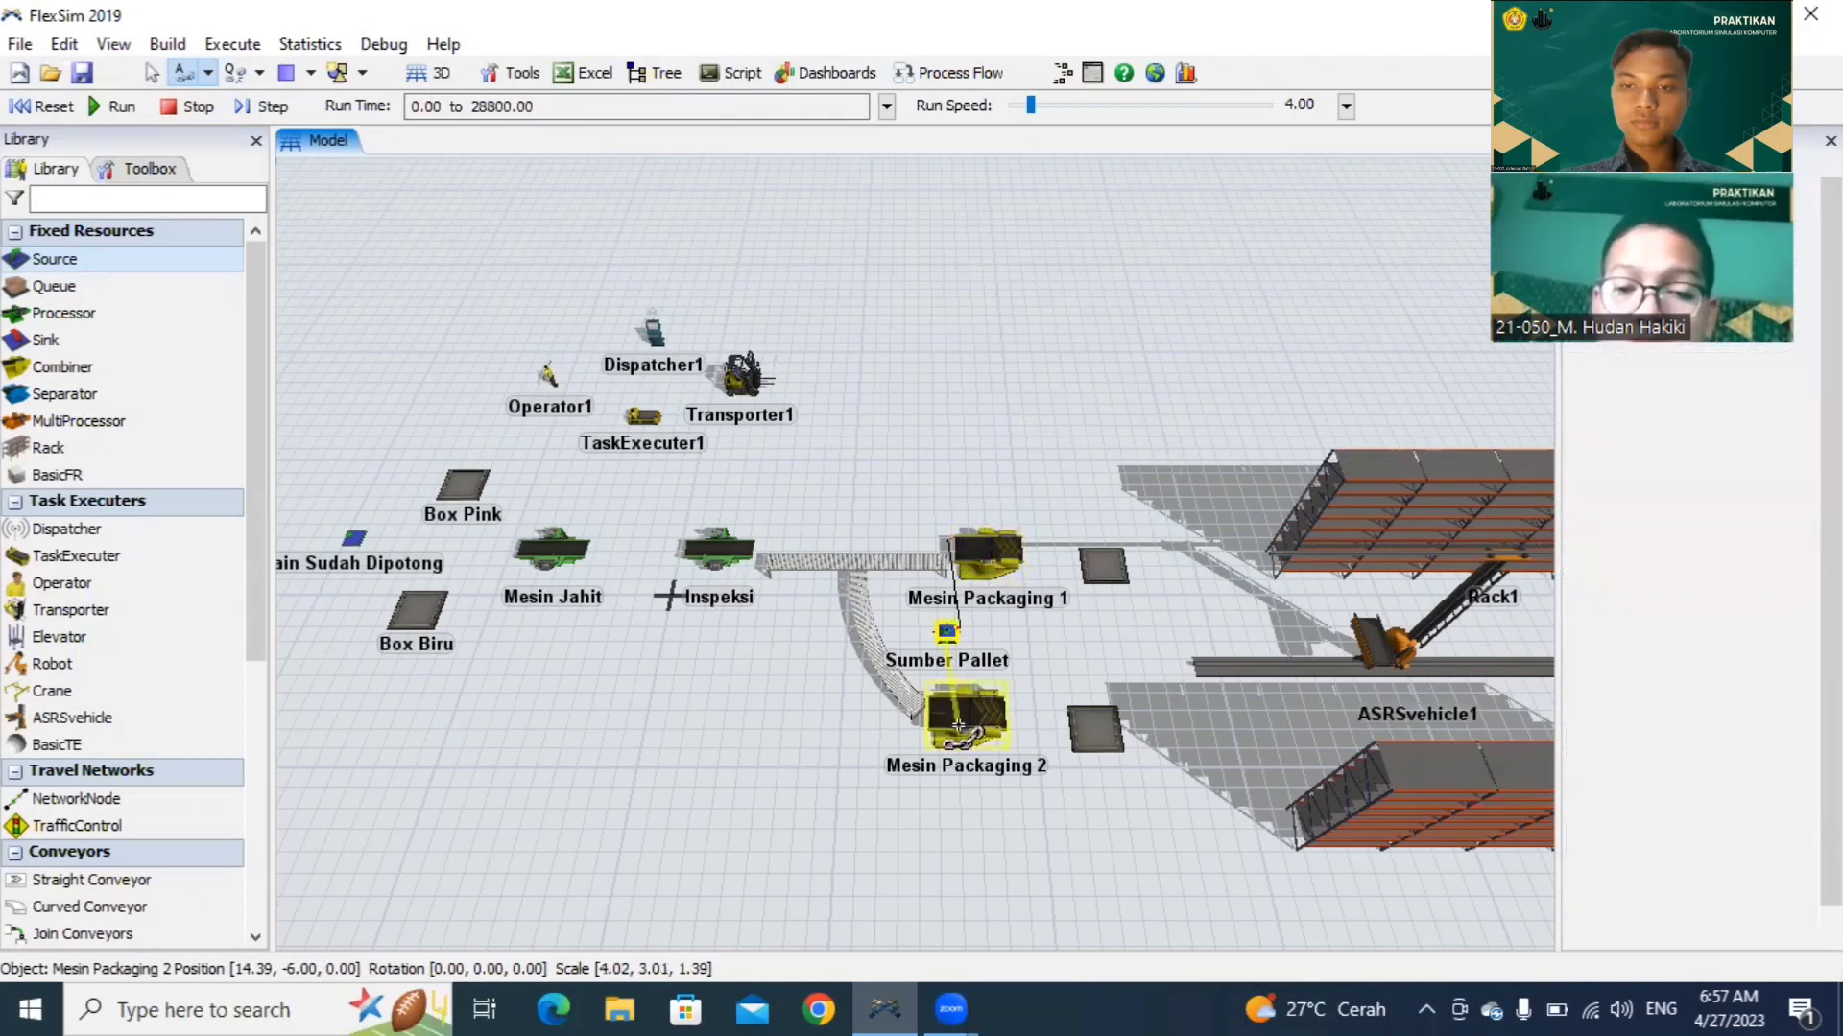
left_click(958, 726)
key("Escape")
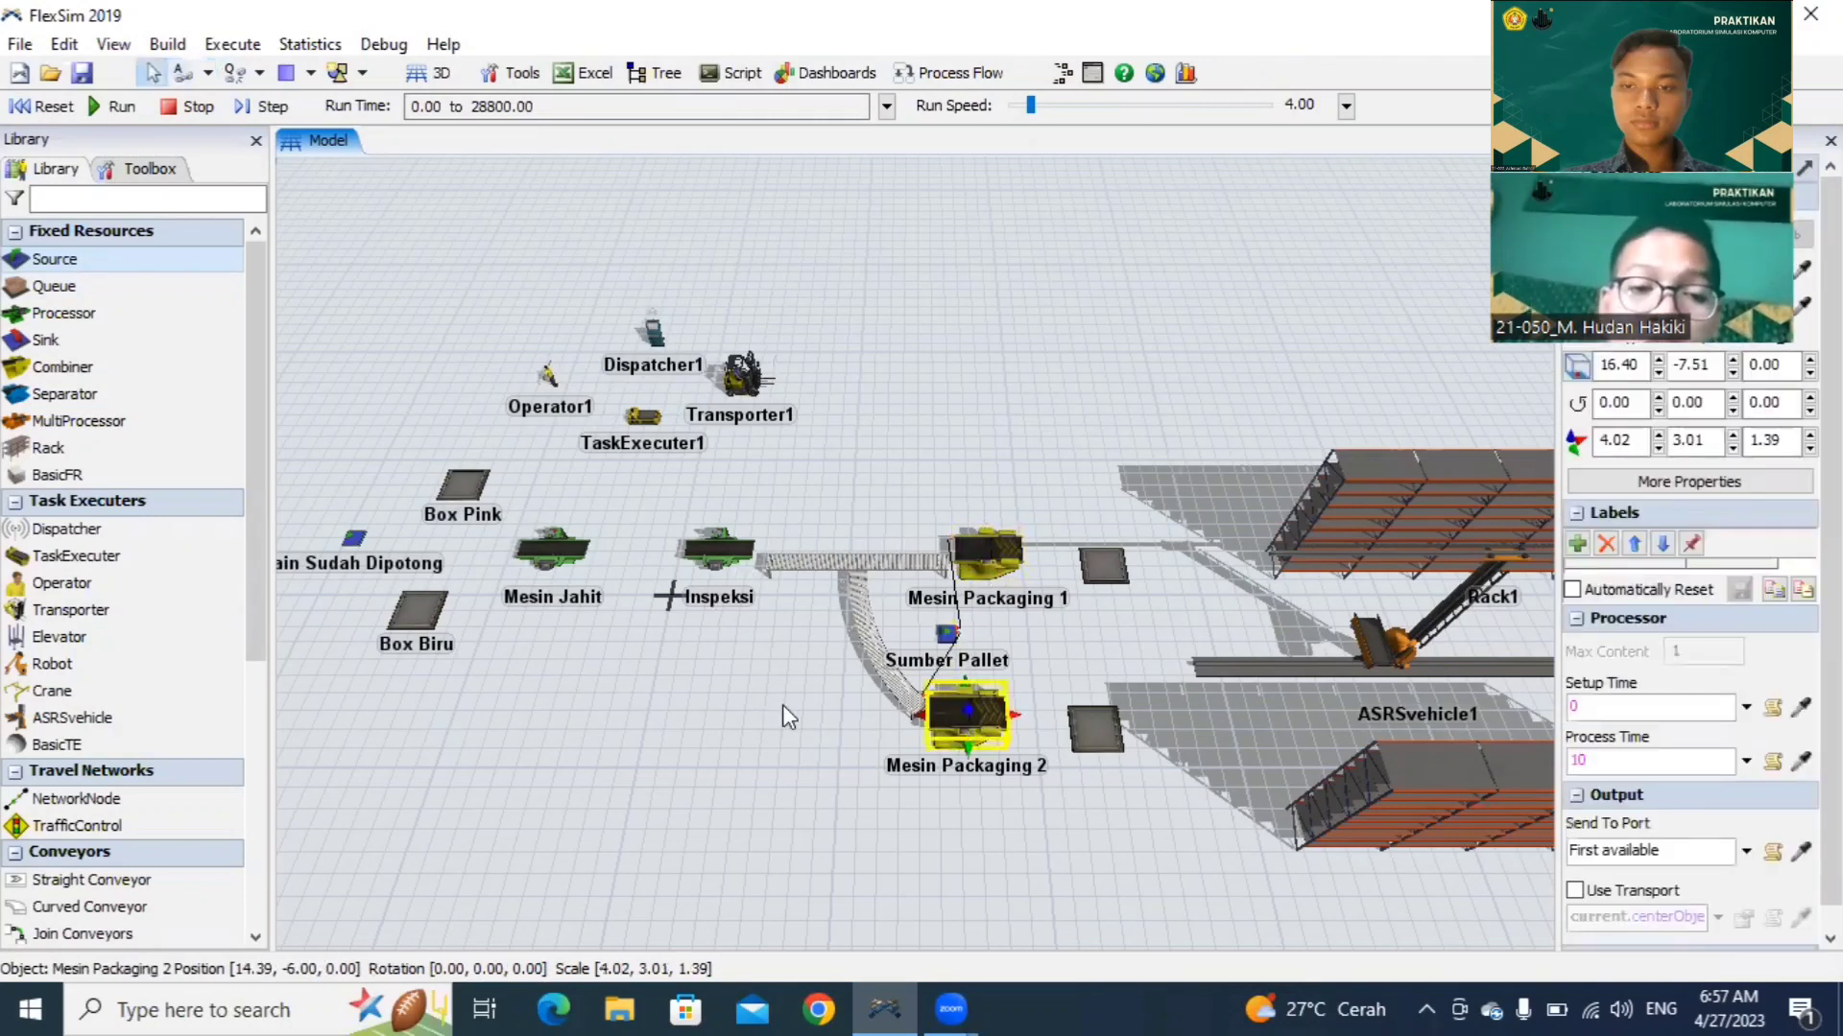
Step: Connect the Kain Sudah Dipotong source to both the Box Pink and Box Biru queues
left_click_drag(781, 705, 973, 716)
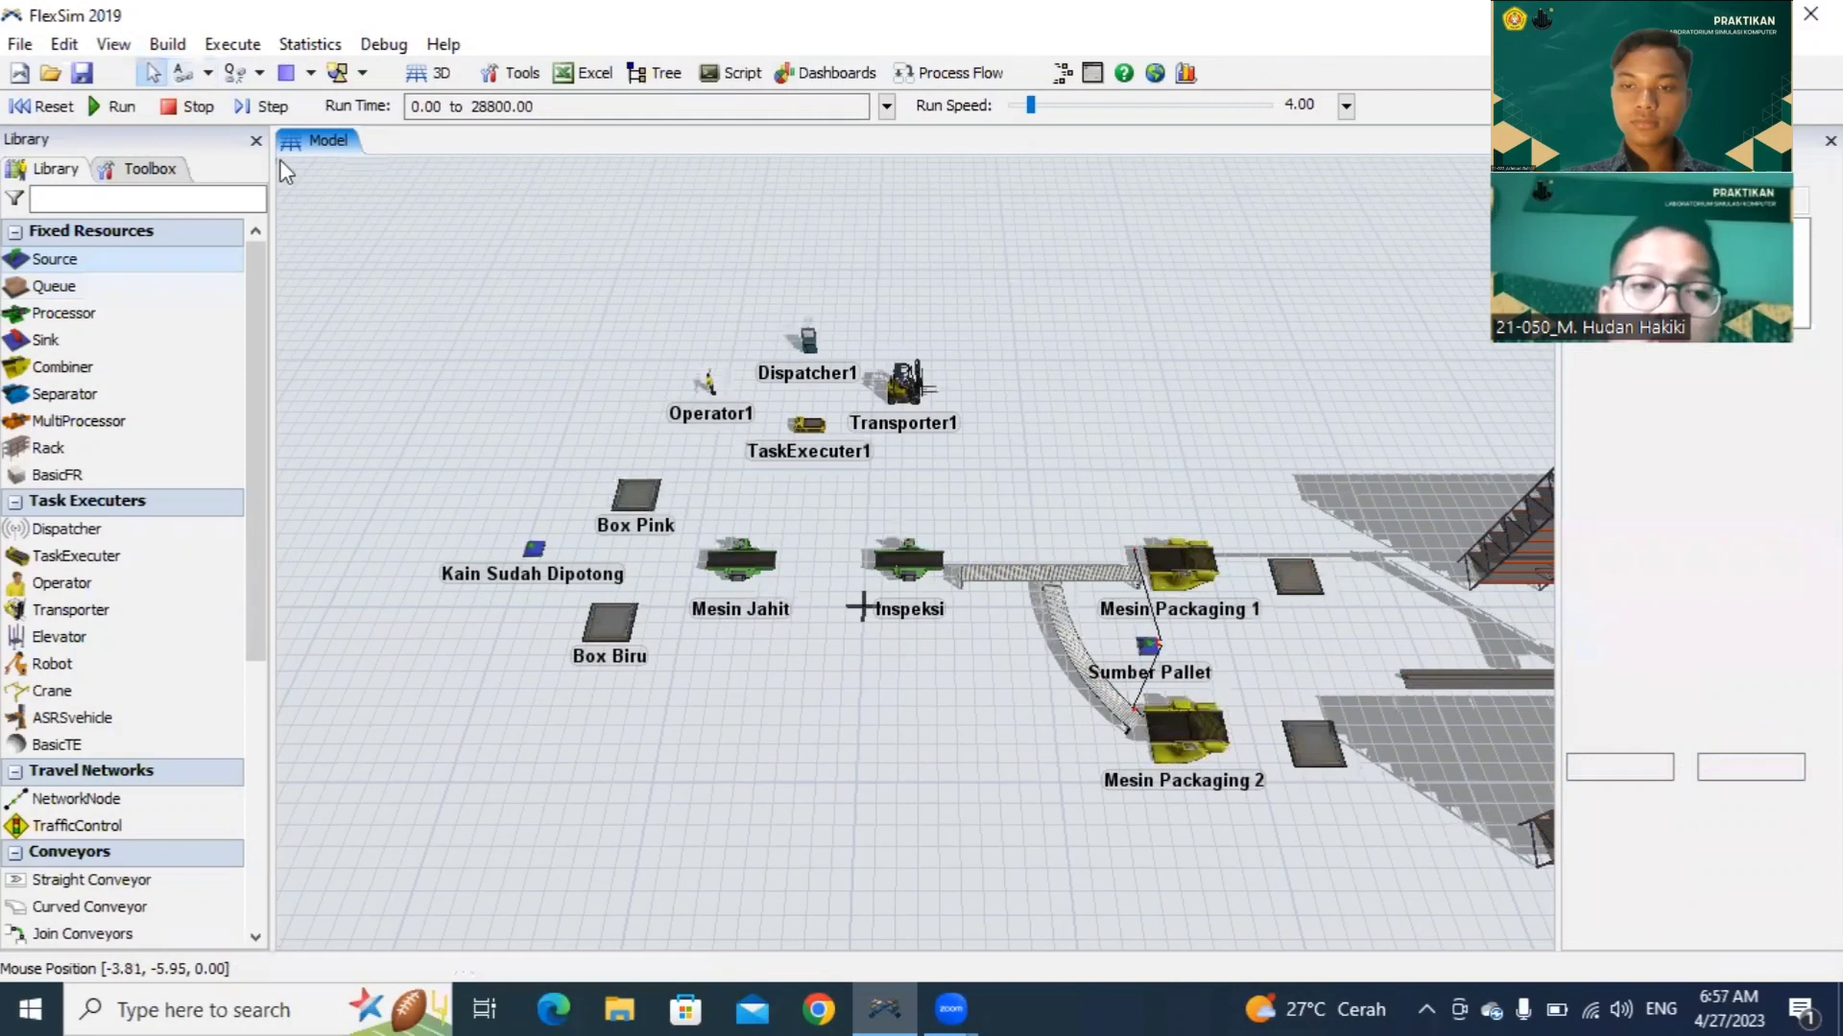
left_click(187, 67)
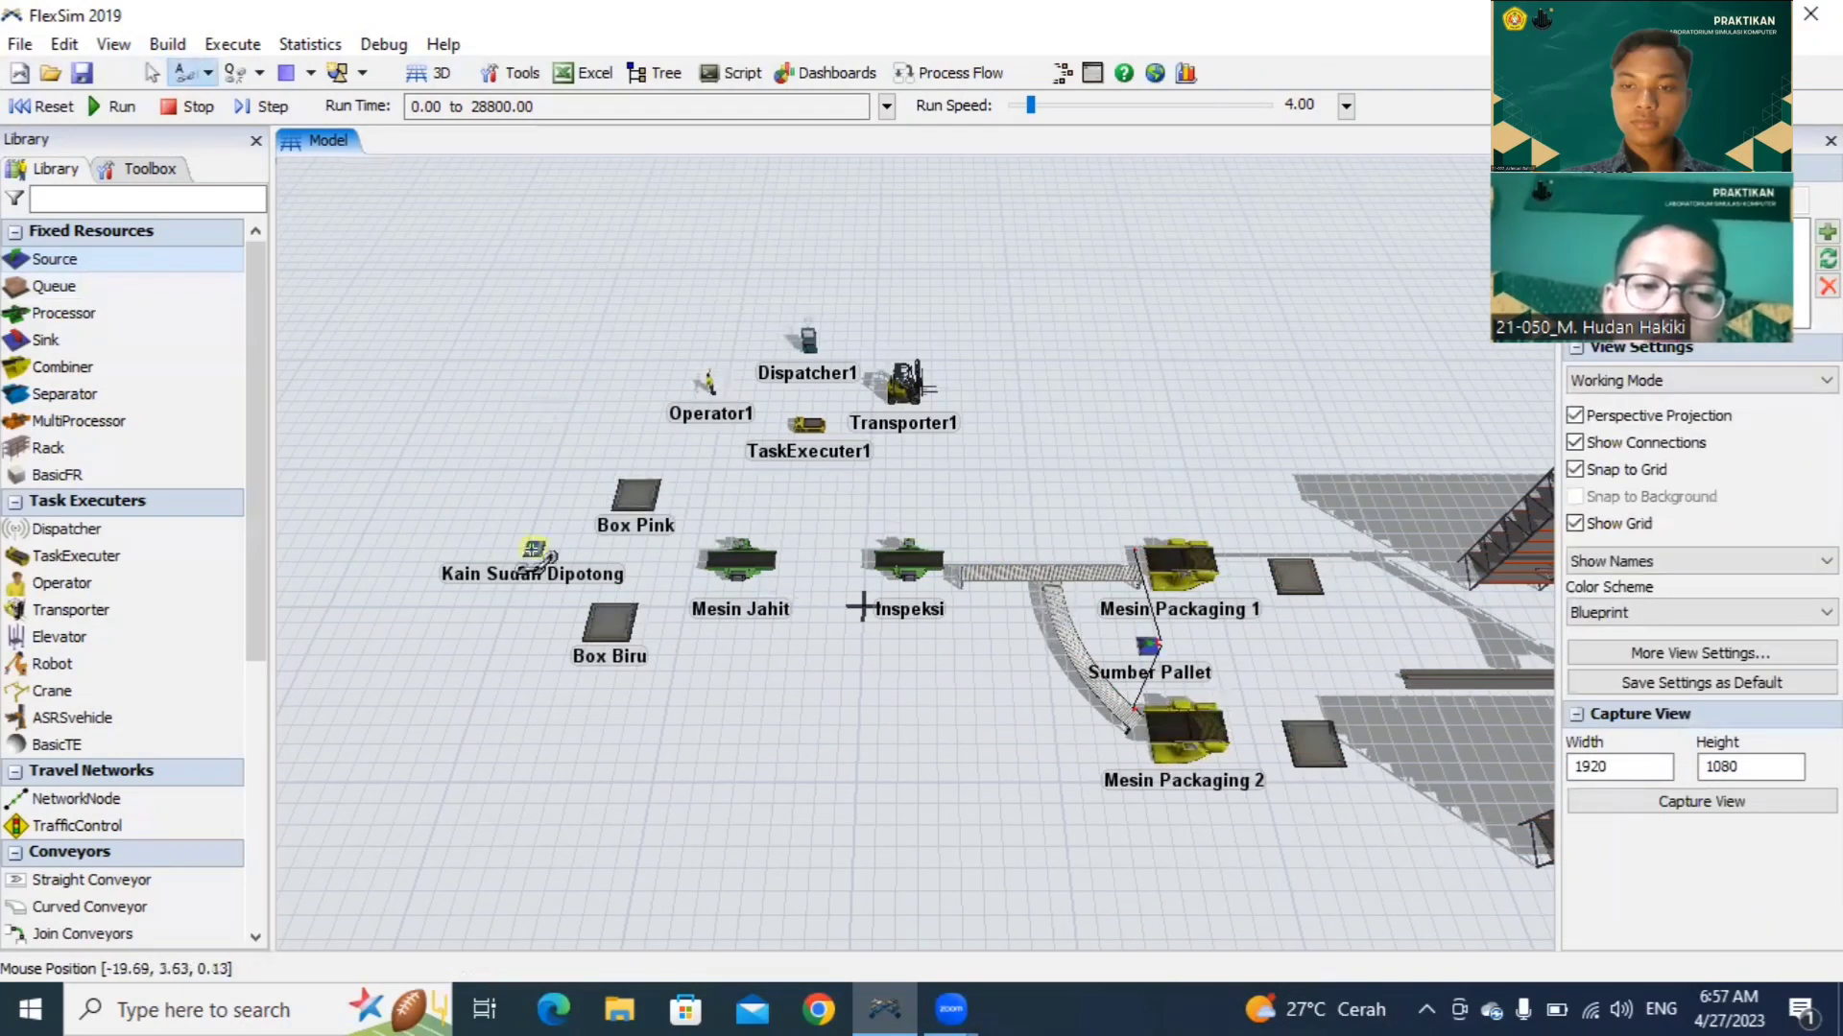
left_click(535, 549)
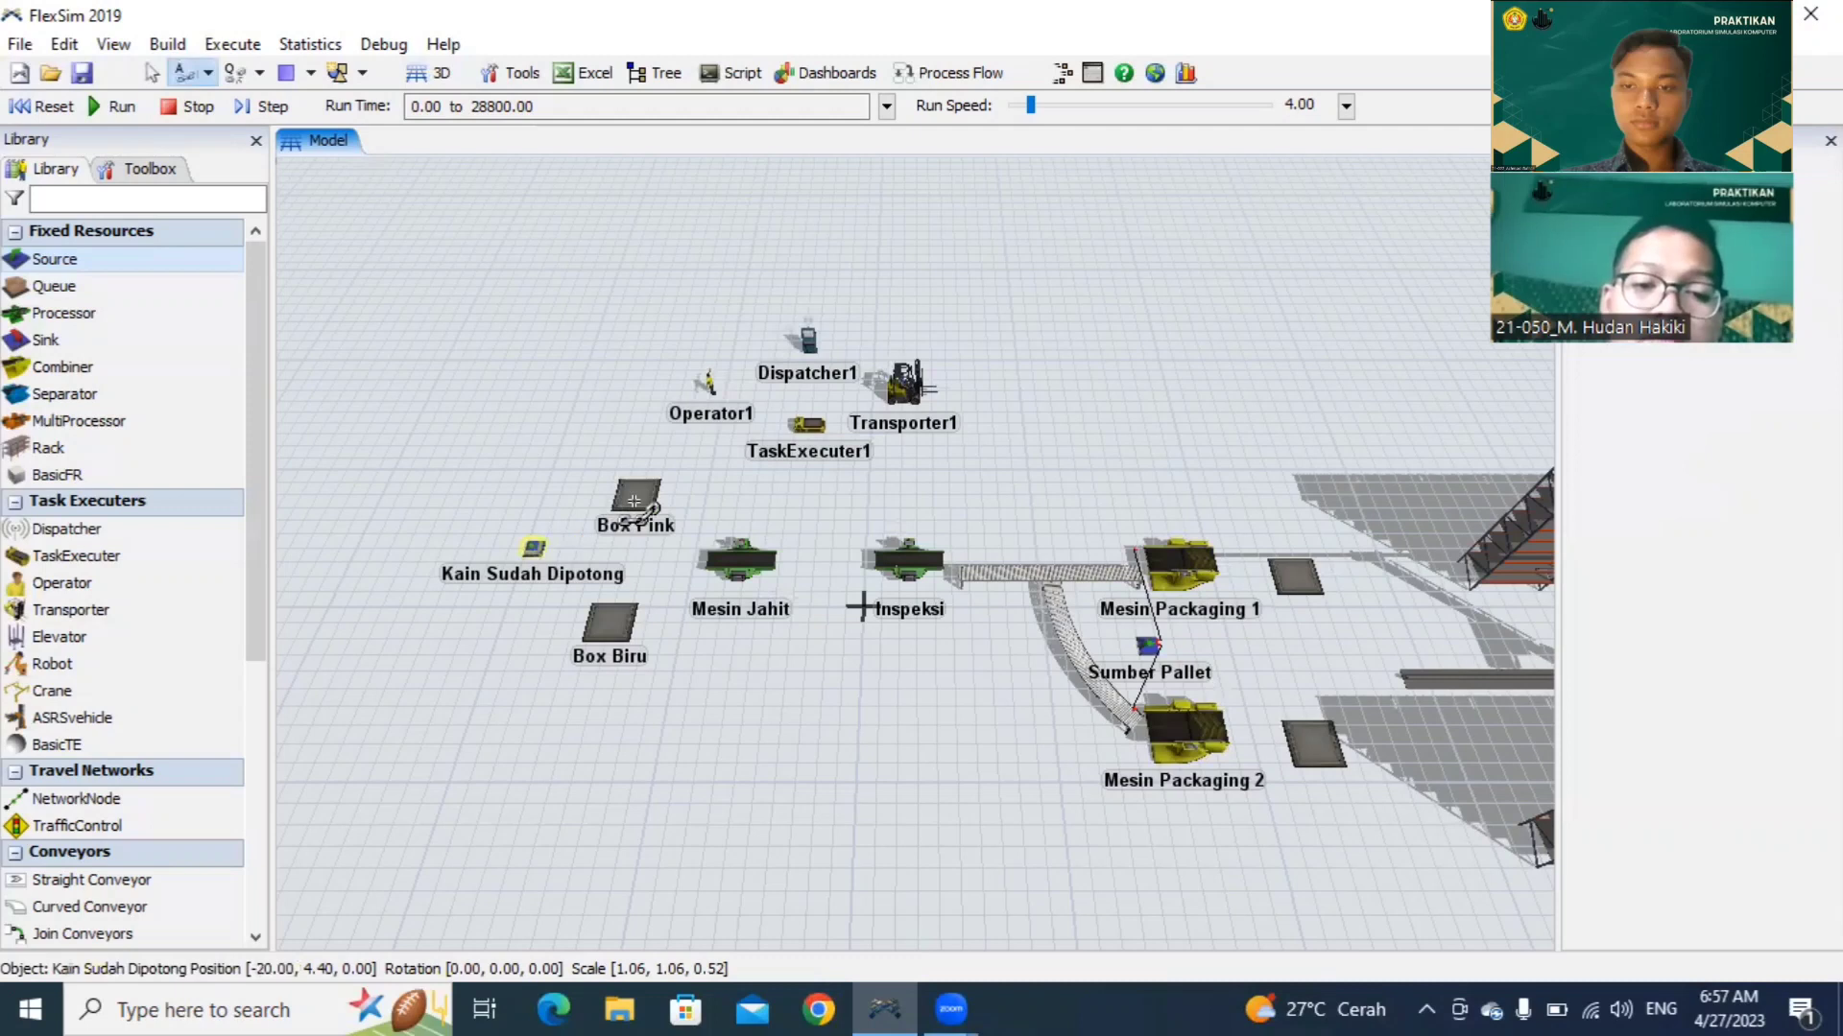
left_click(633, 501)
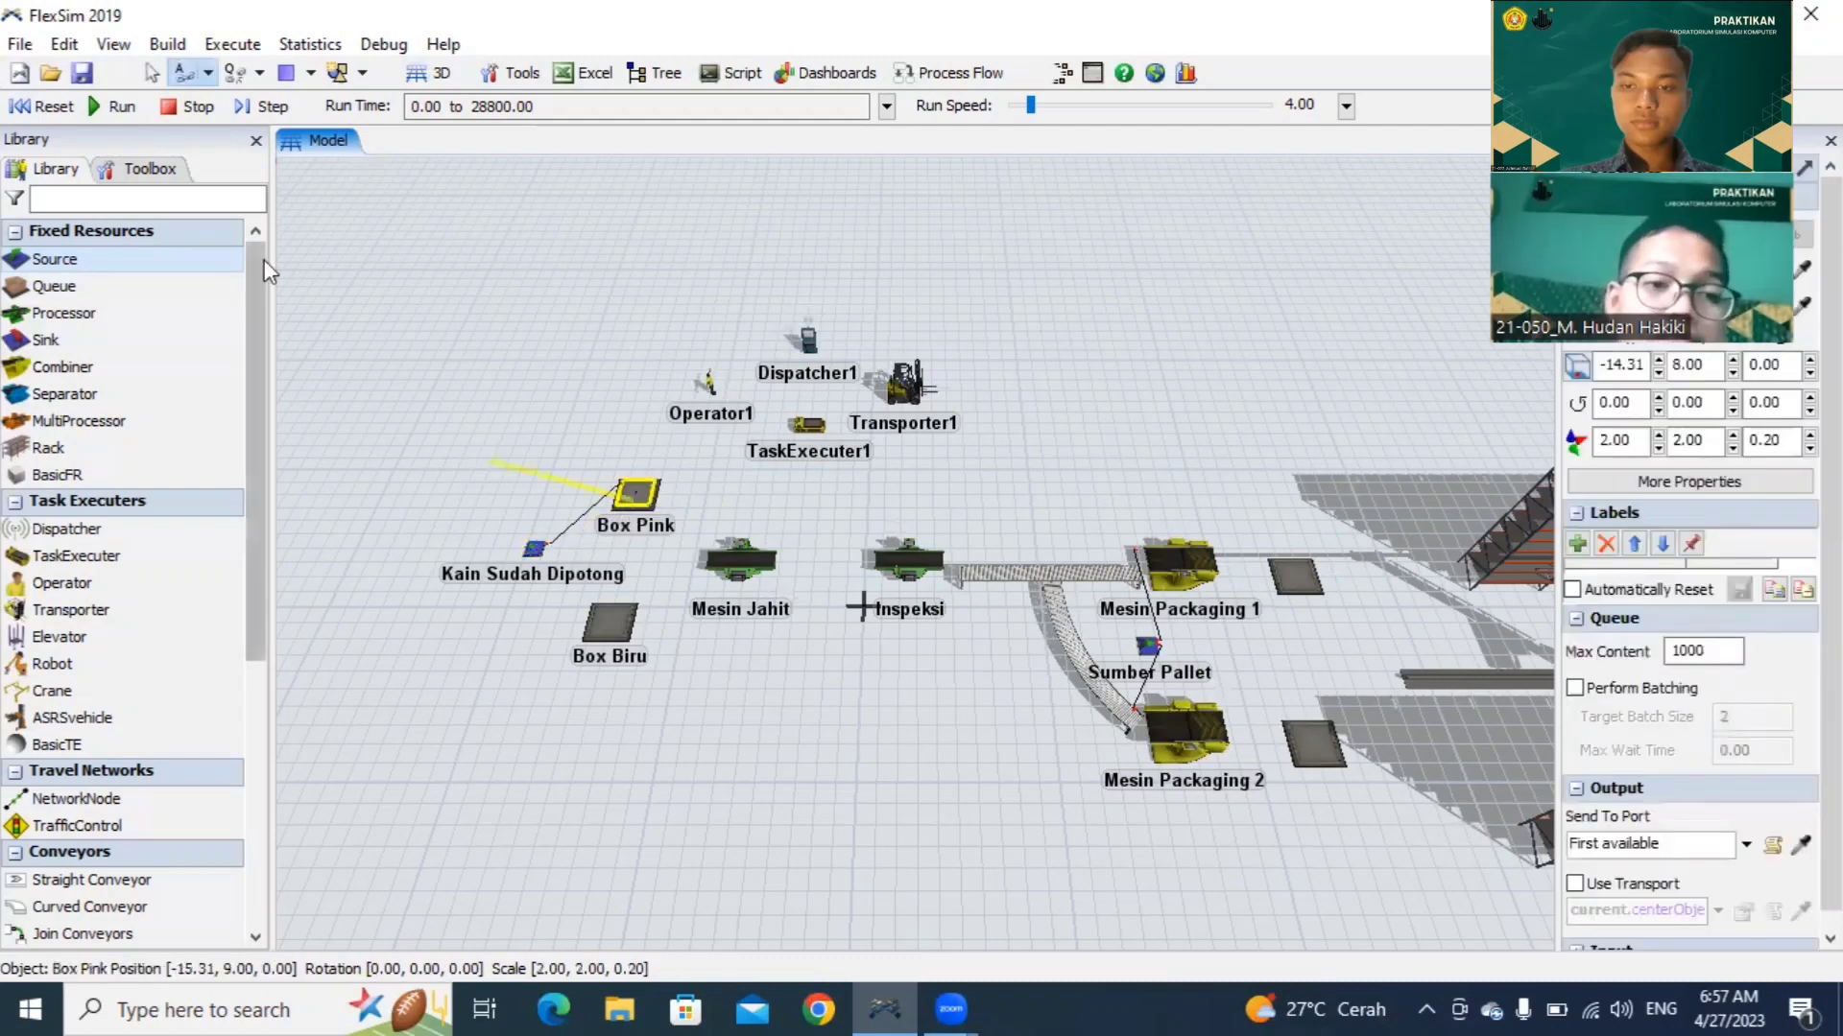
key("Escape")
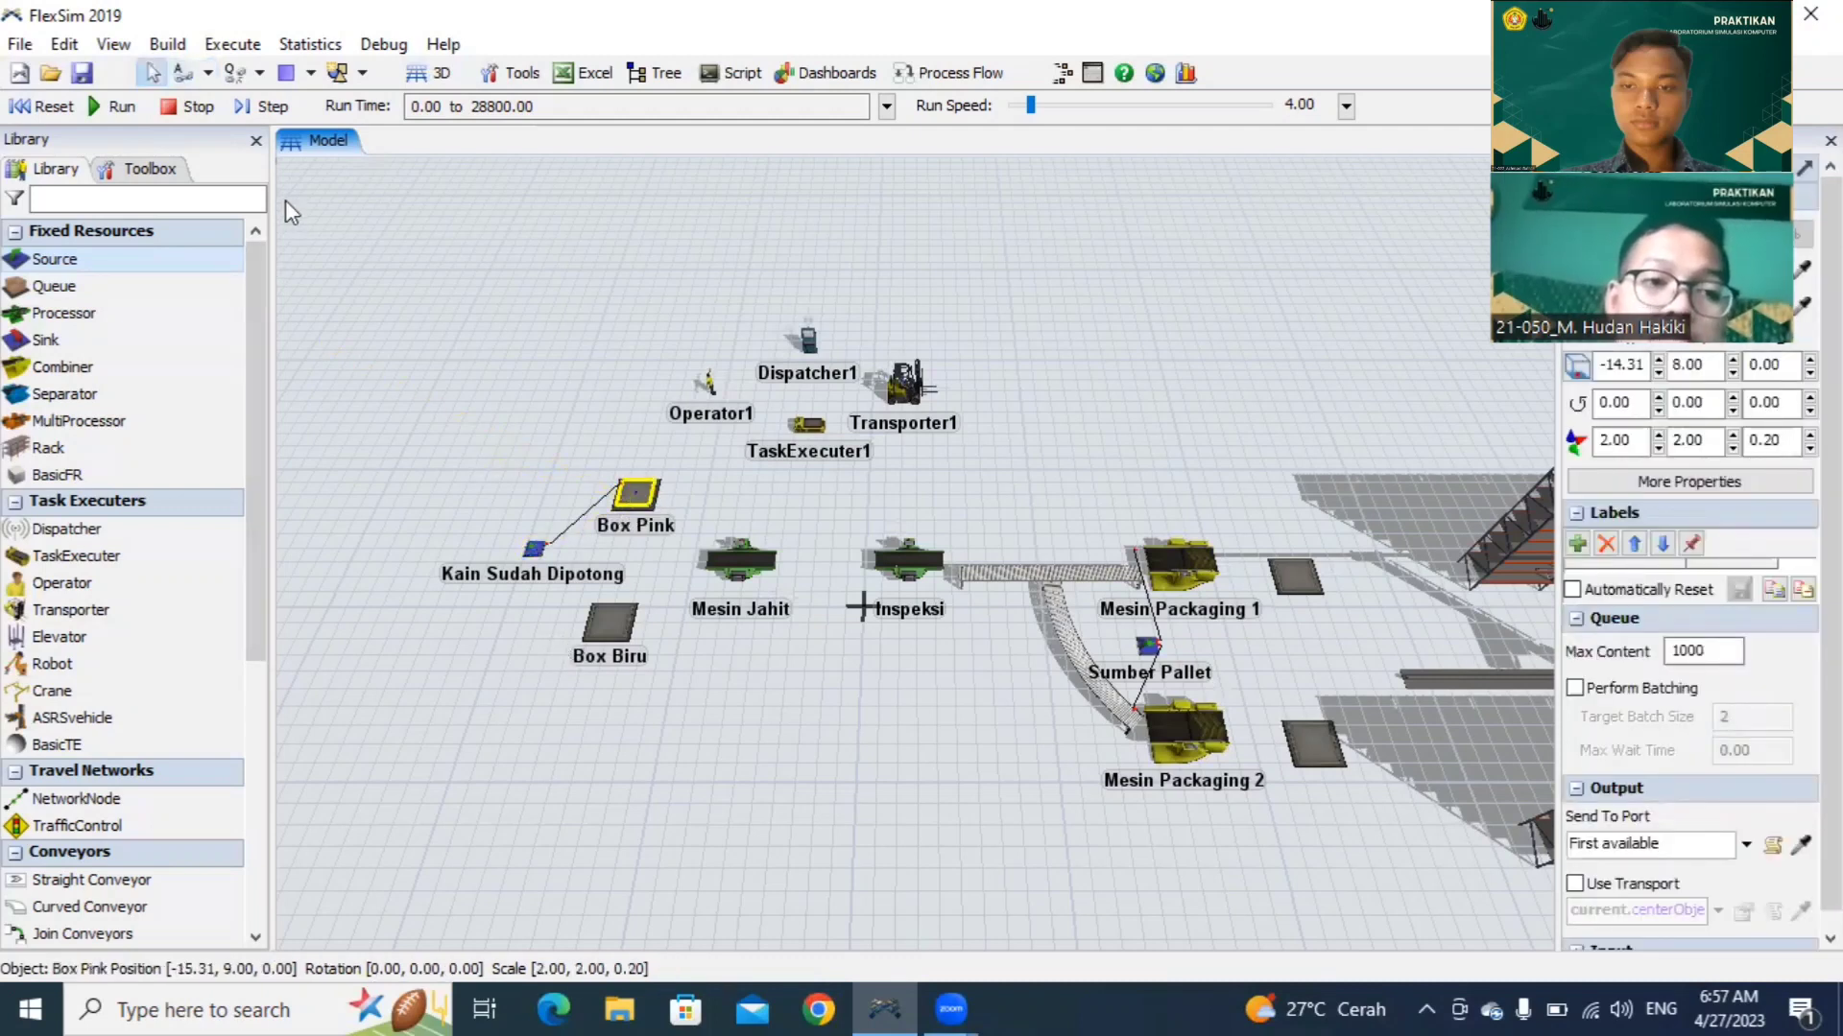
left_click(181, 74)
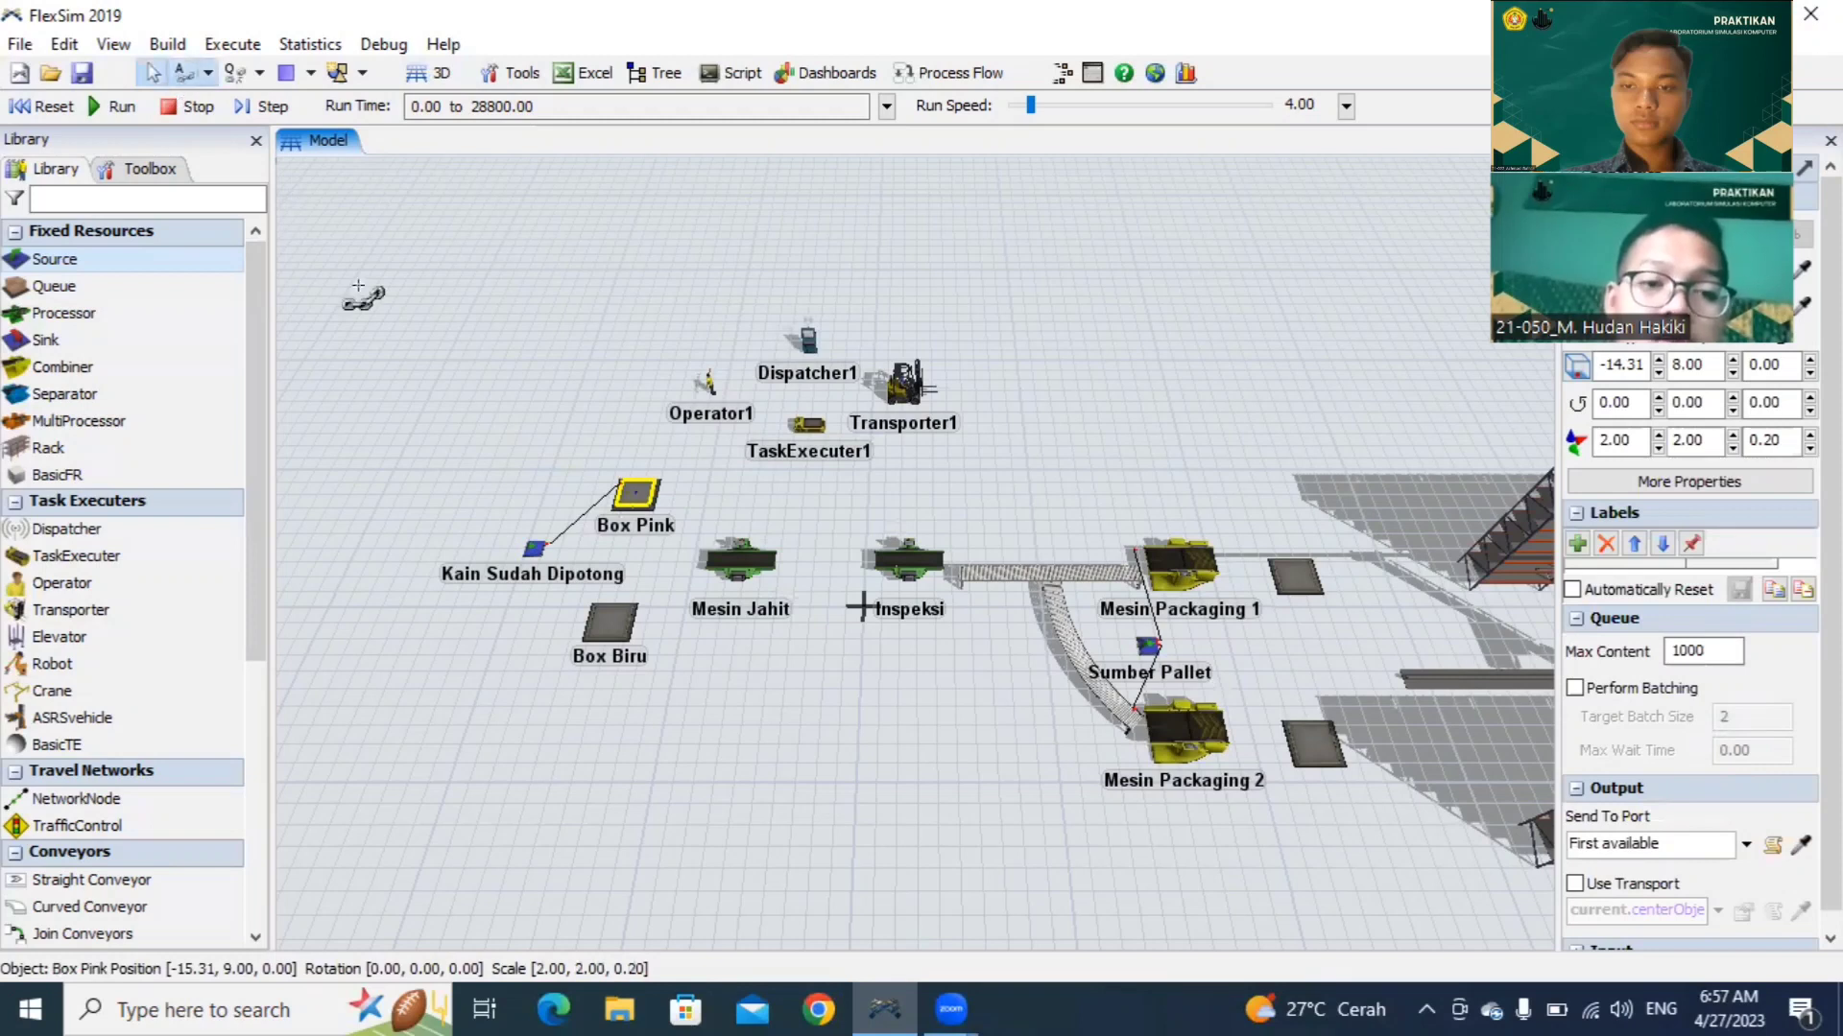
left_click(615, 624)
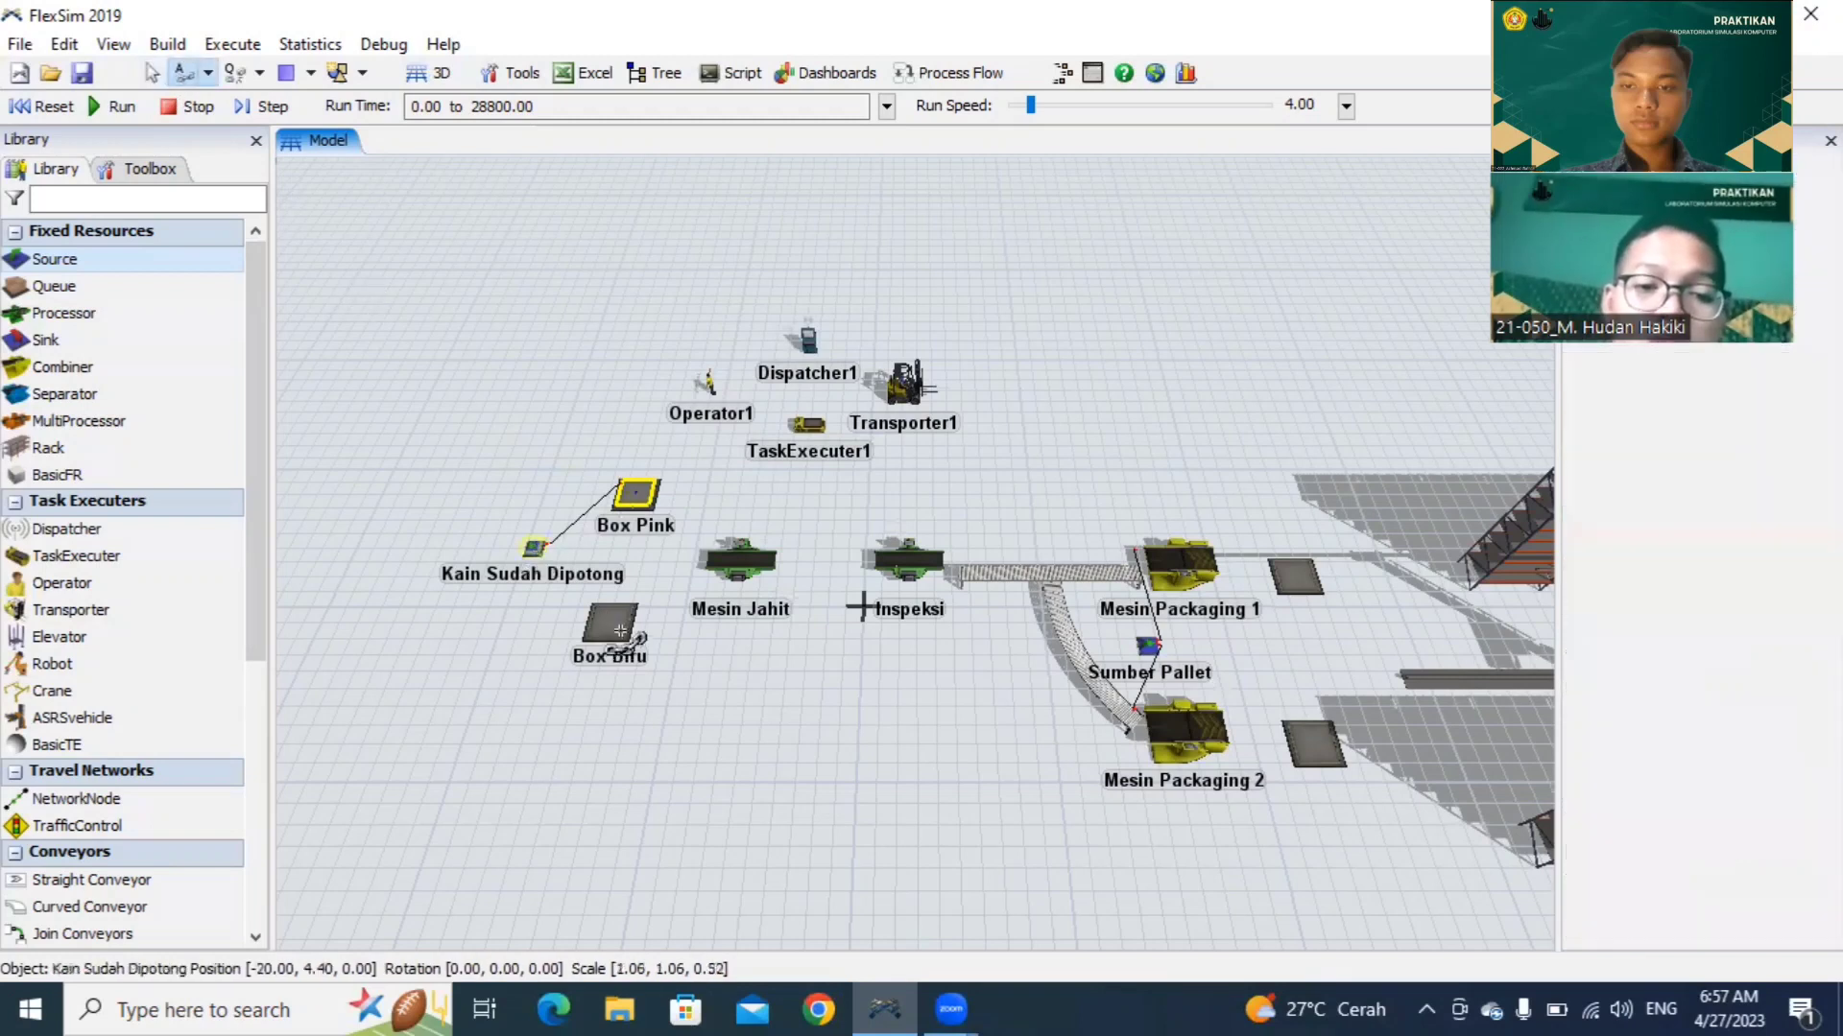
left_click(621, 631)
left_click(621, 630)
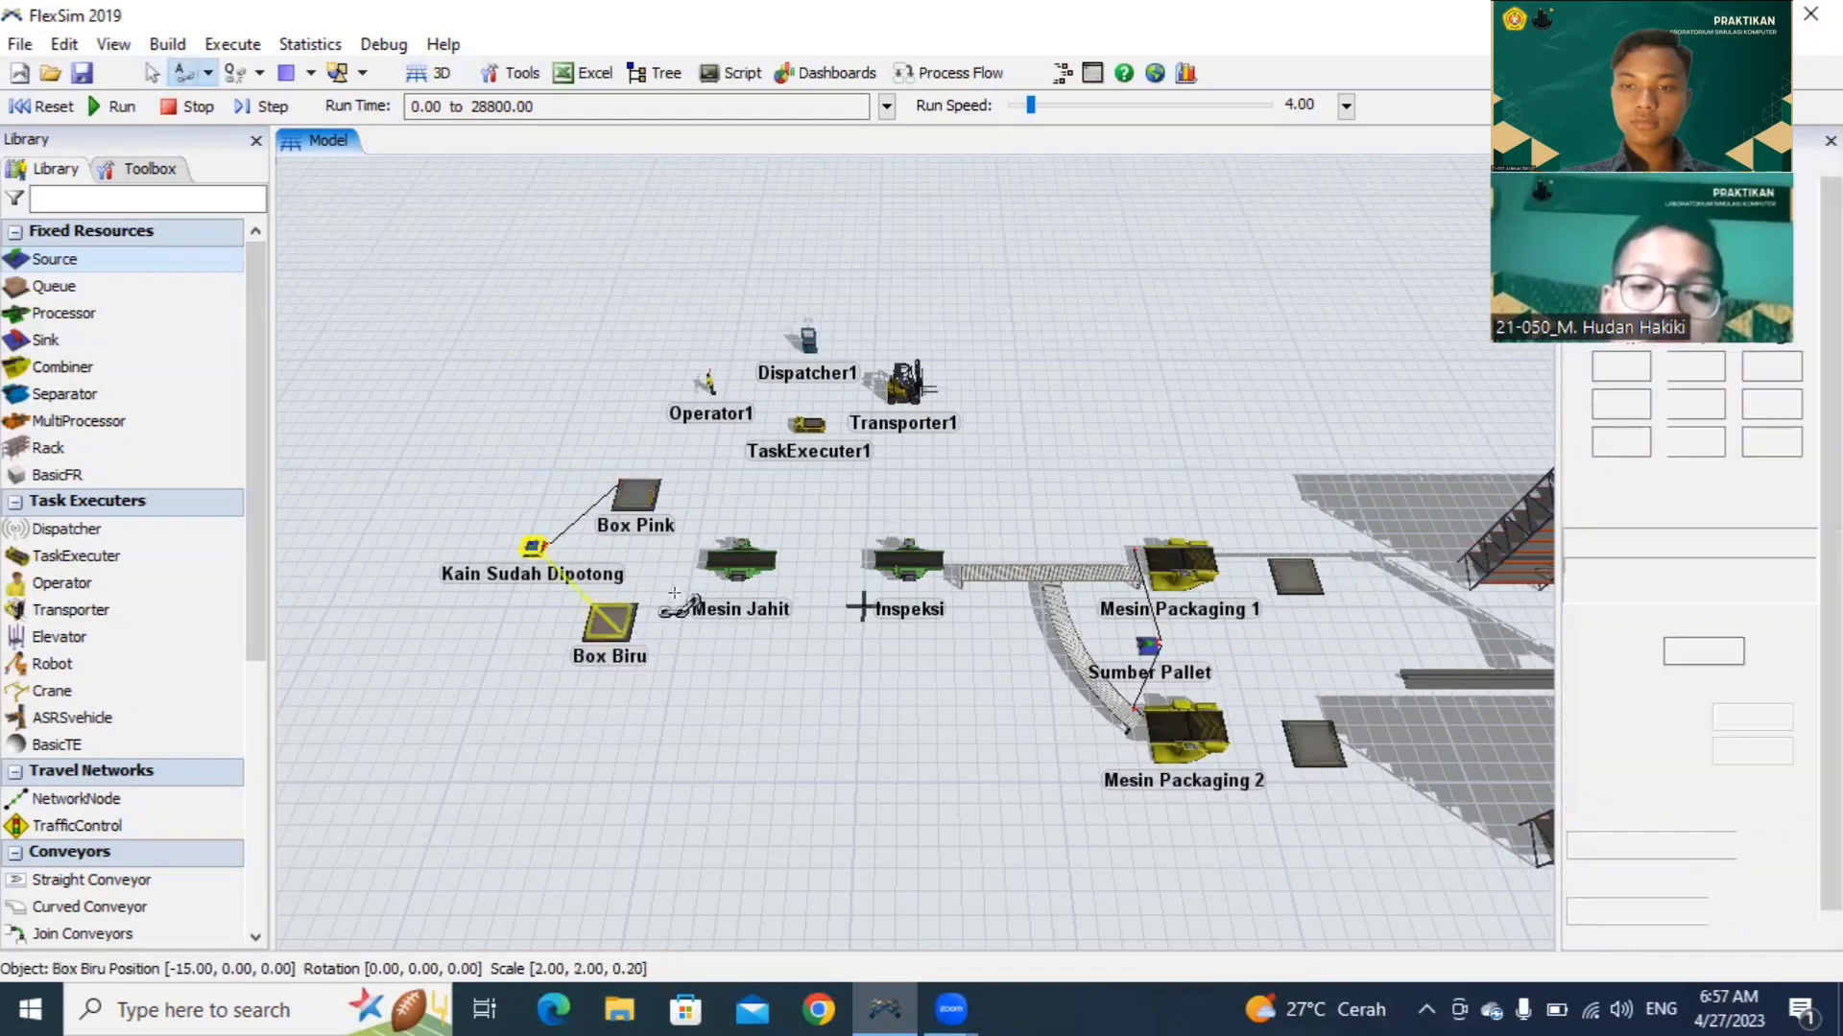
Step: Connect Box Biru to Mesin Jahit, and Mesin Jahit to Inspeksi
left_click(745, 563)
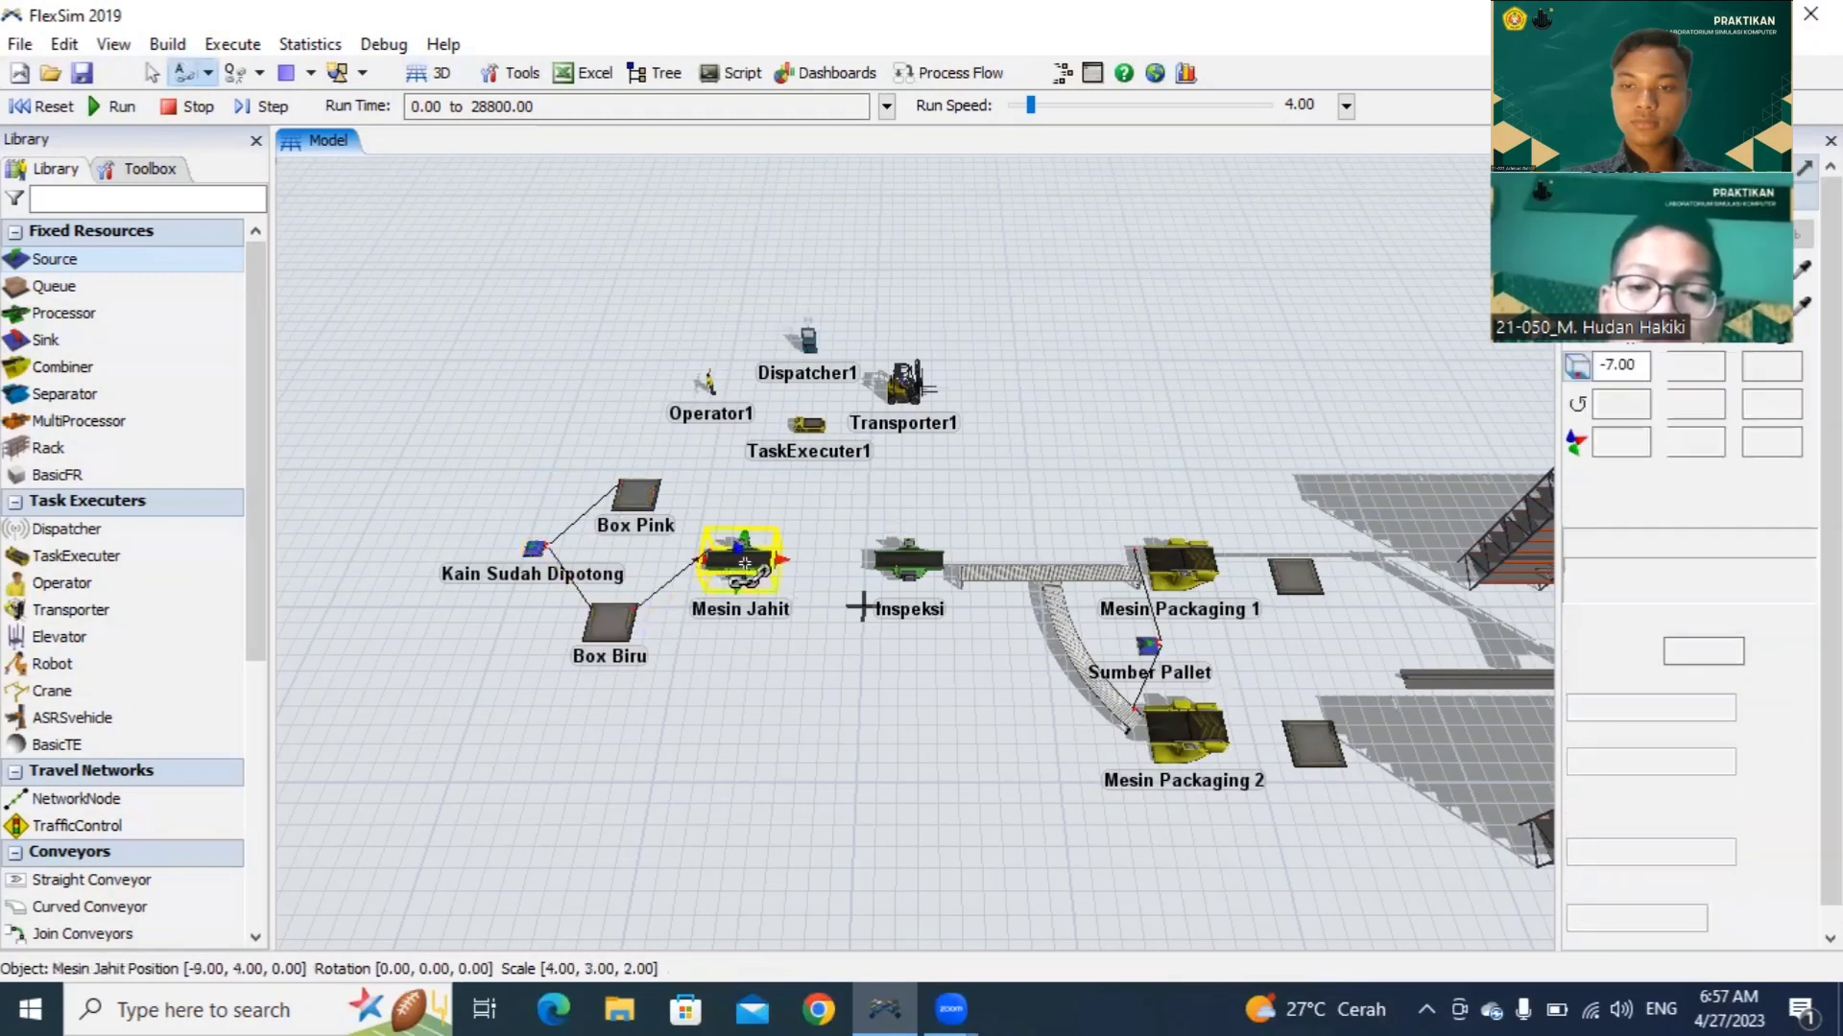
left_click(901, 572)
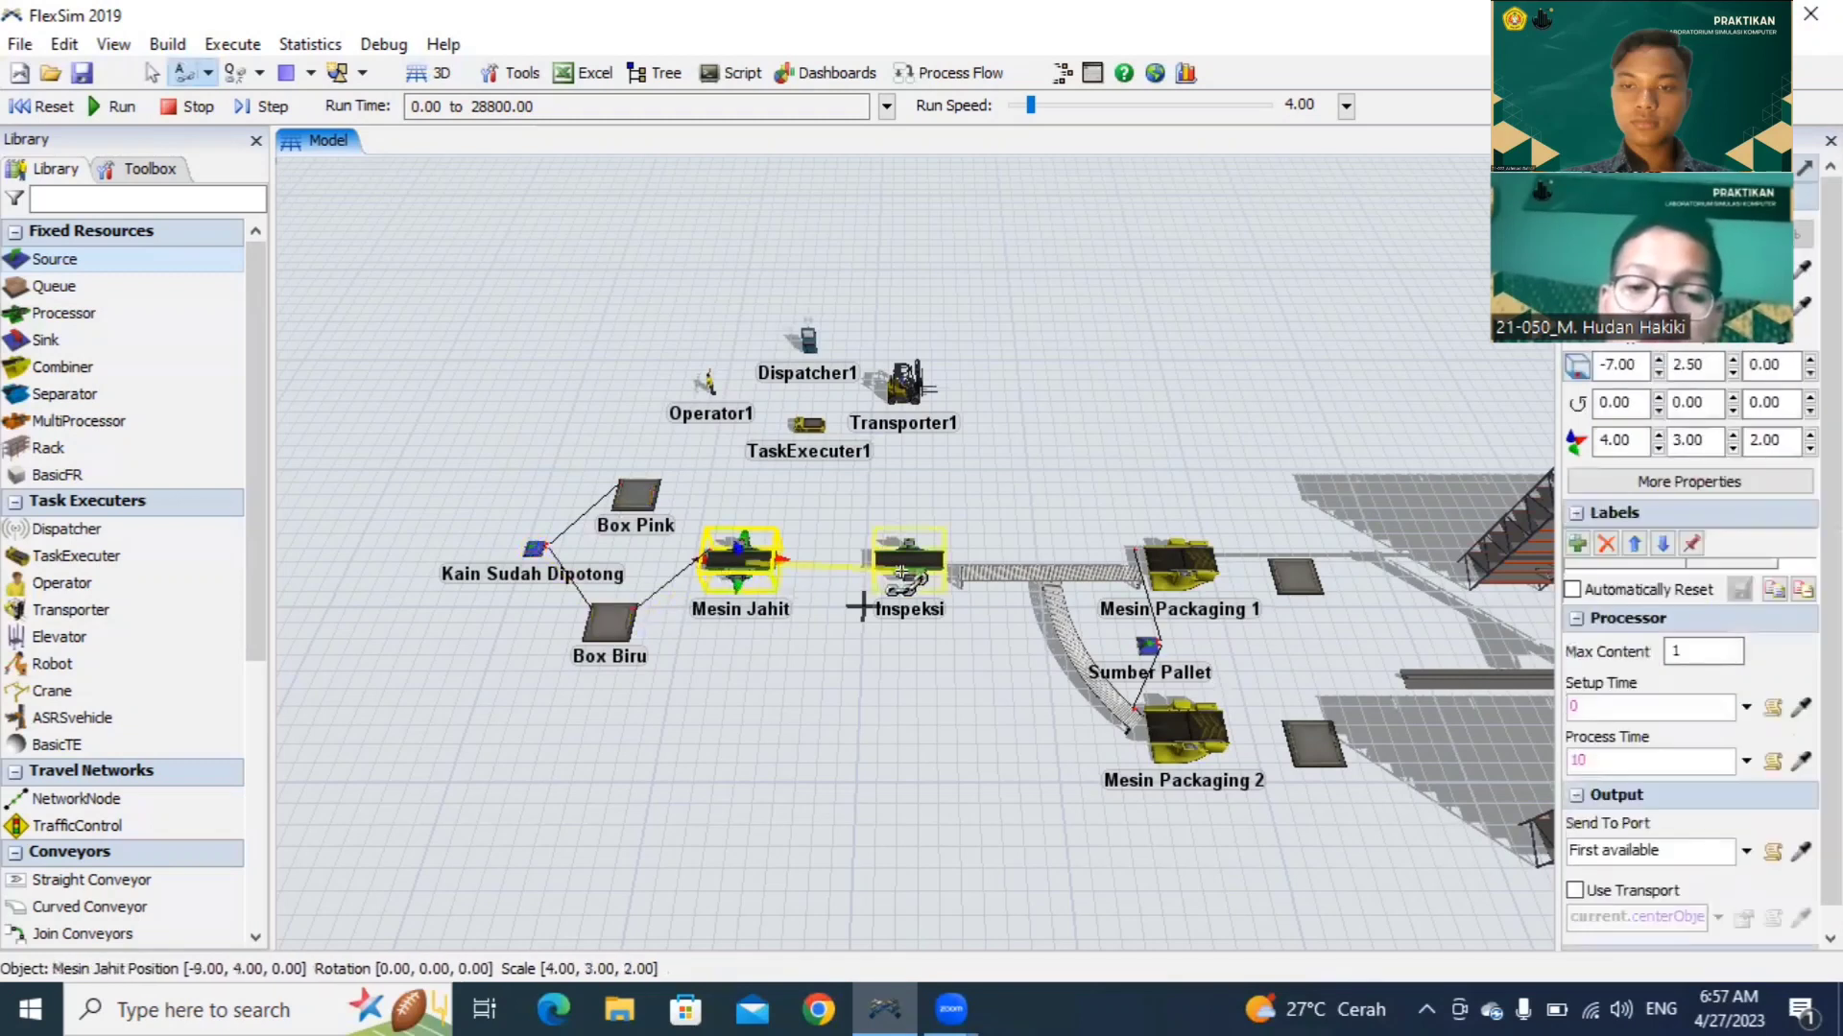
key("Escape")
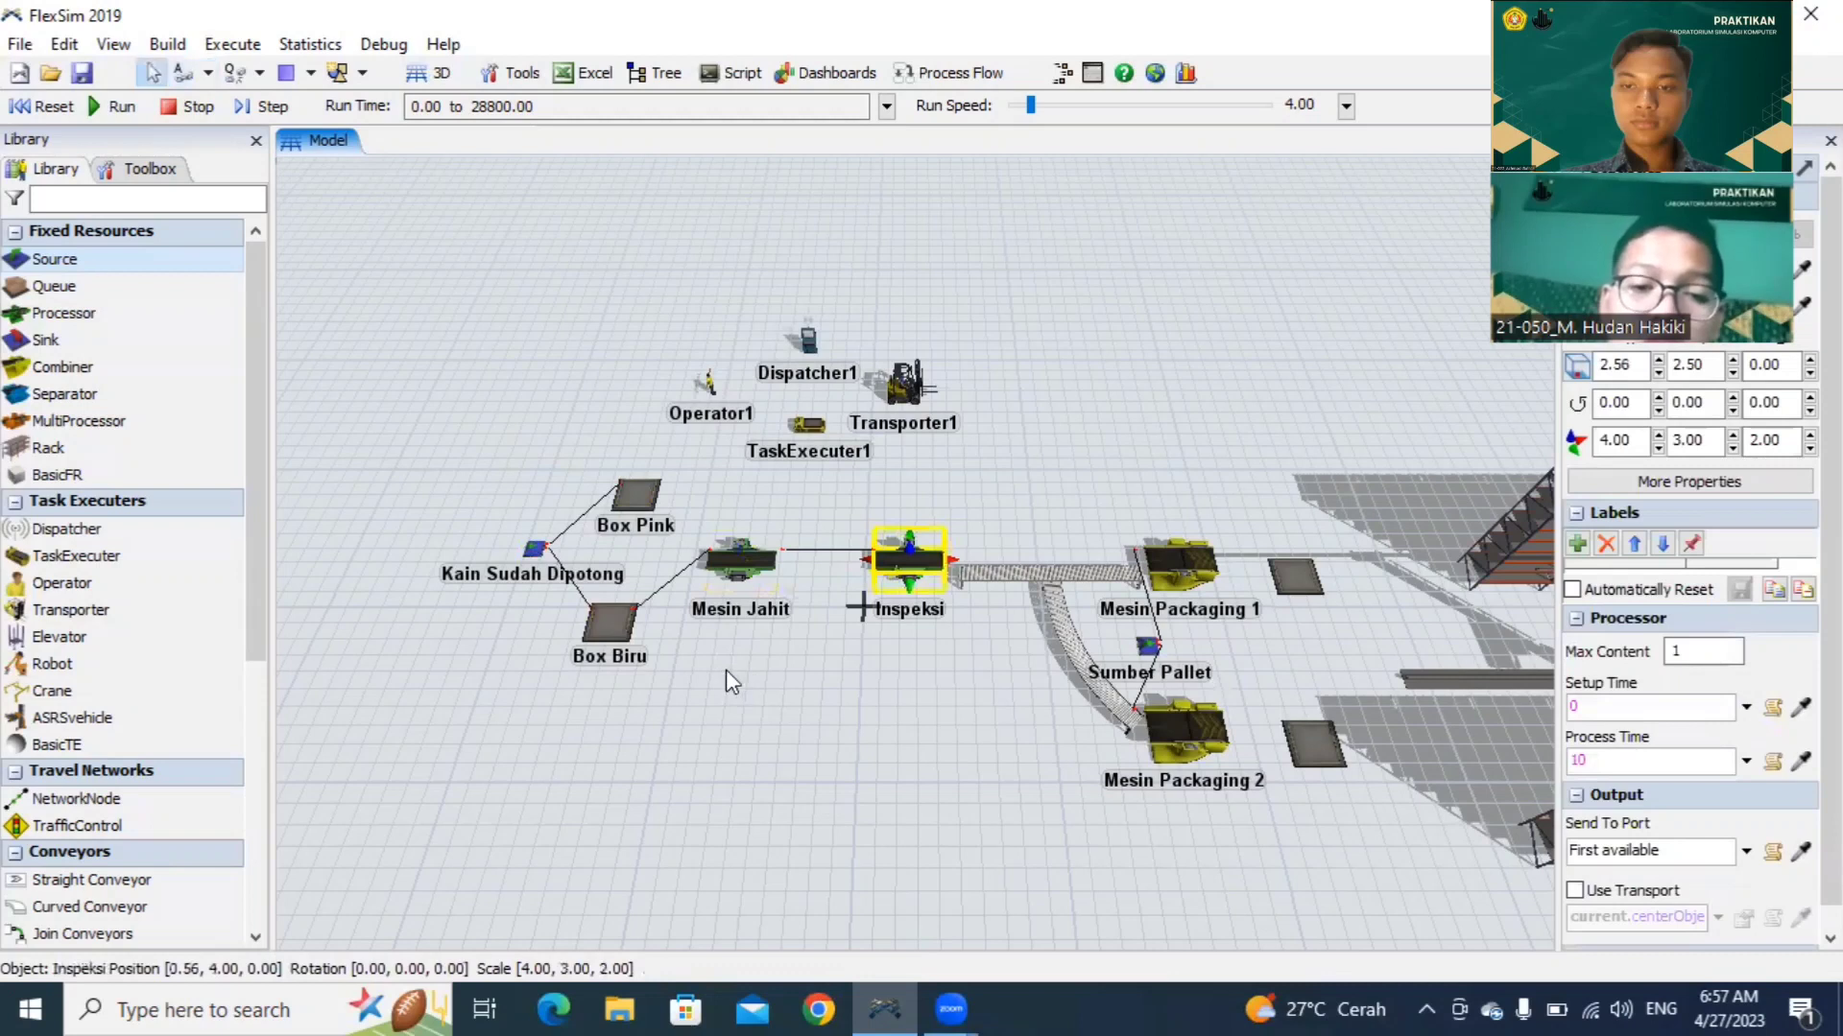
Step: Connect the Box Pink queue to Mesin Jahit and leave connection mode
left_click(184, 74)
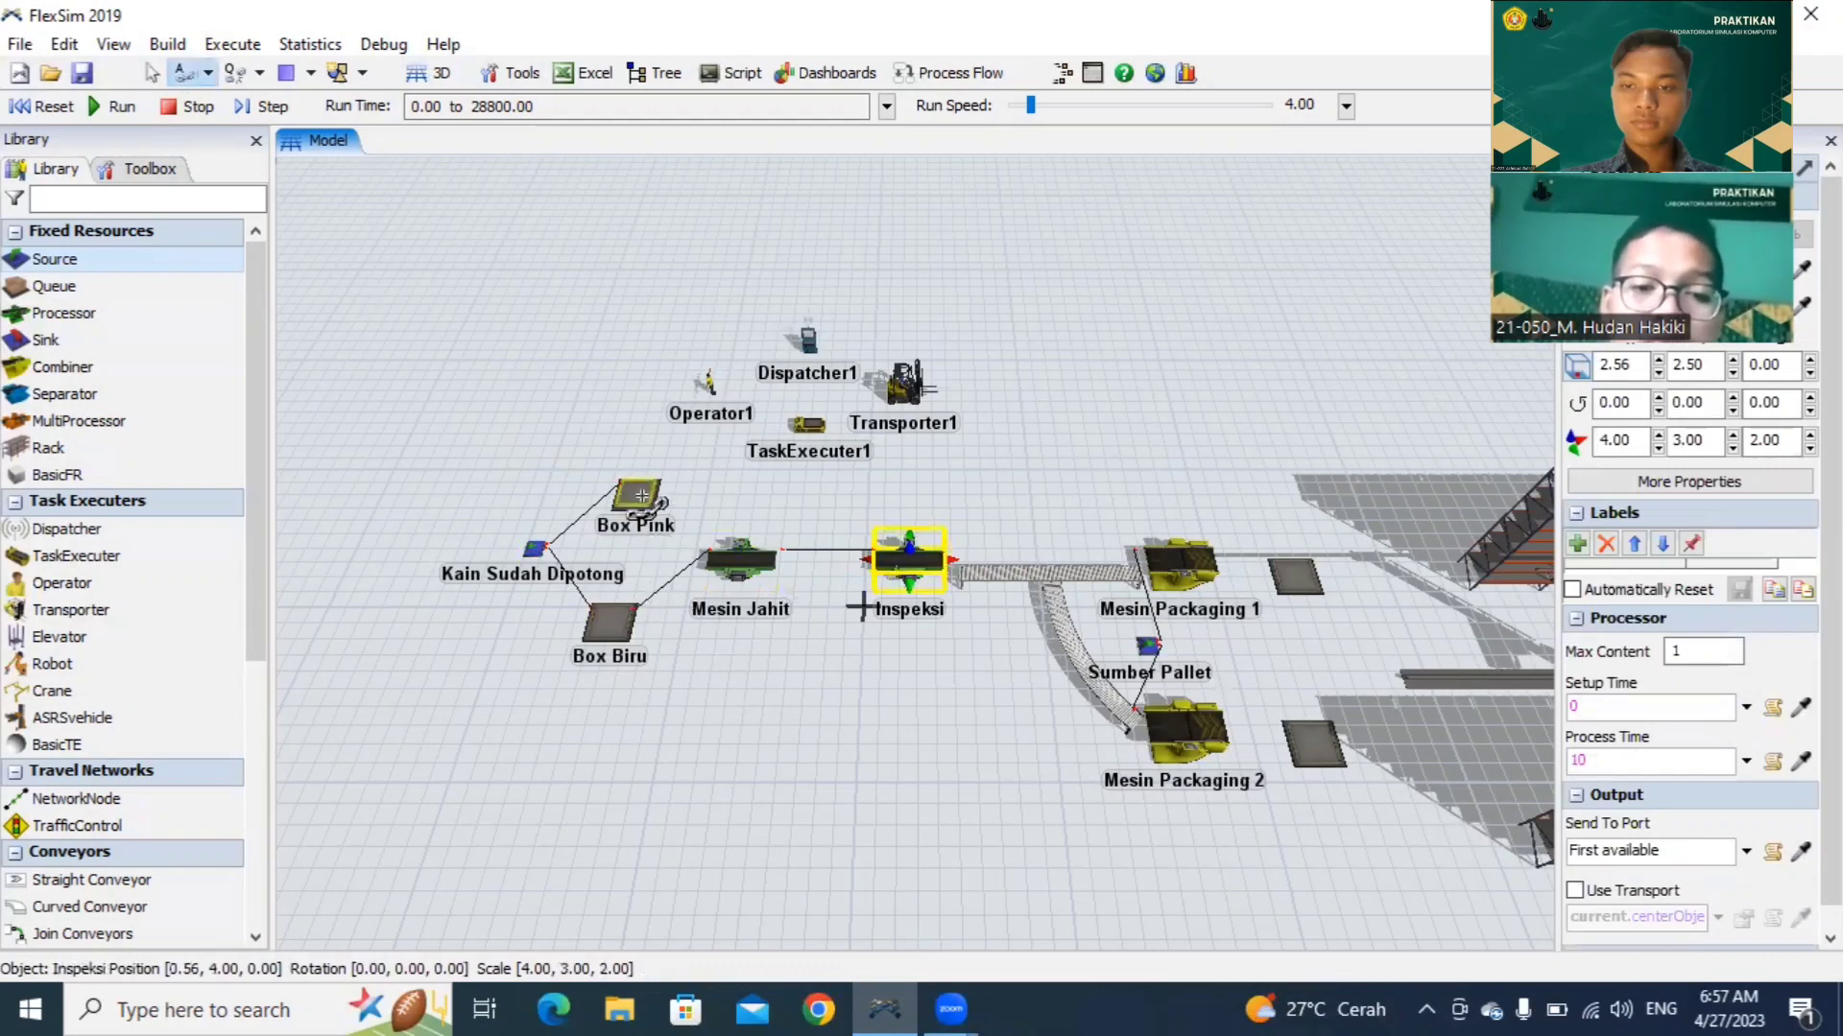
left_click(756, 584)
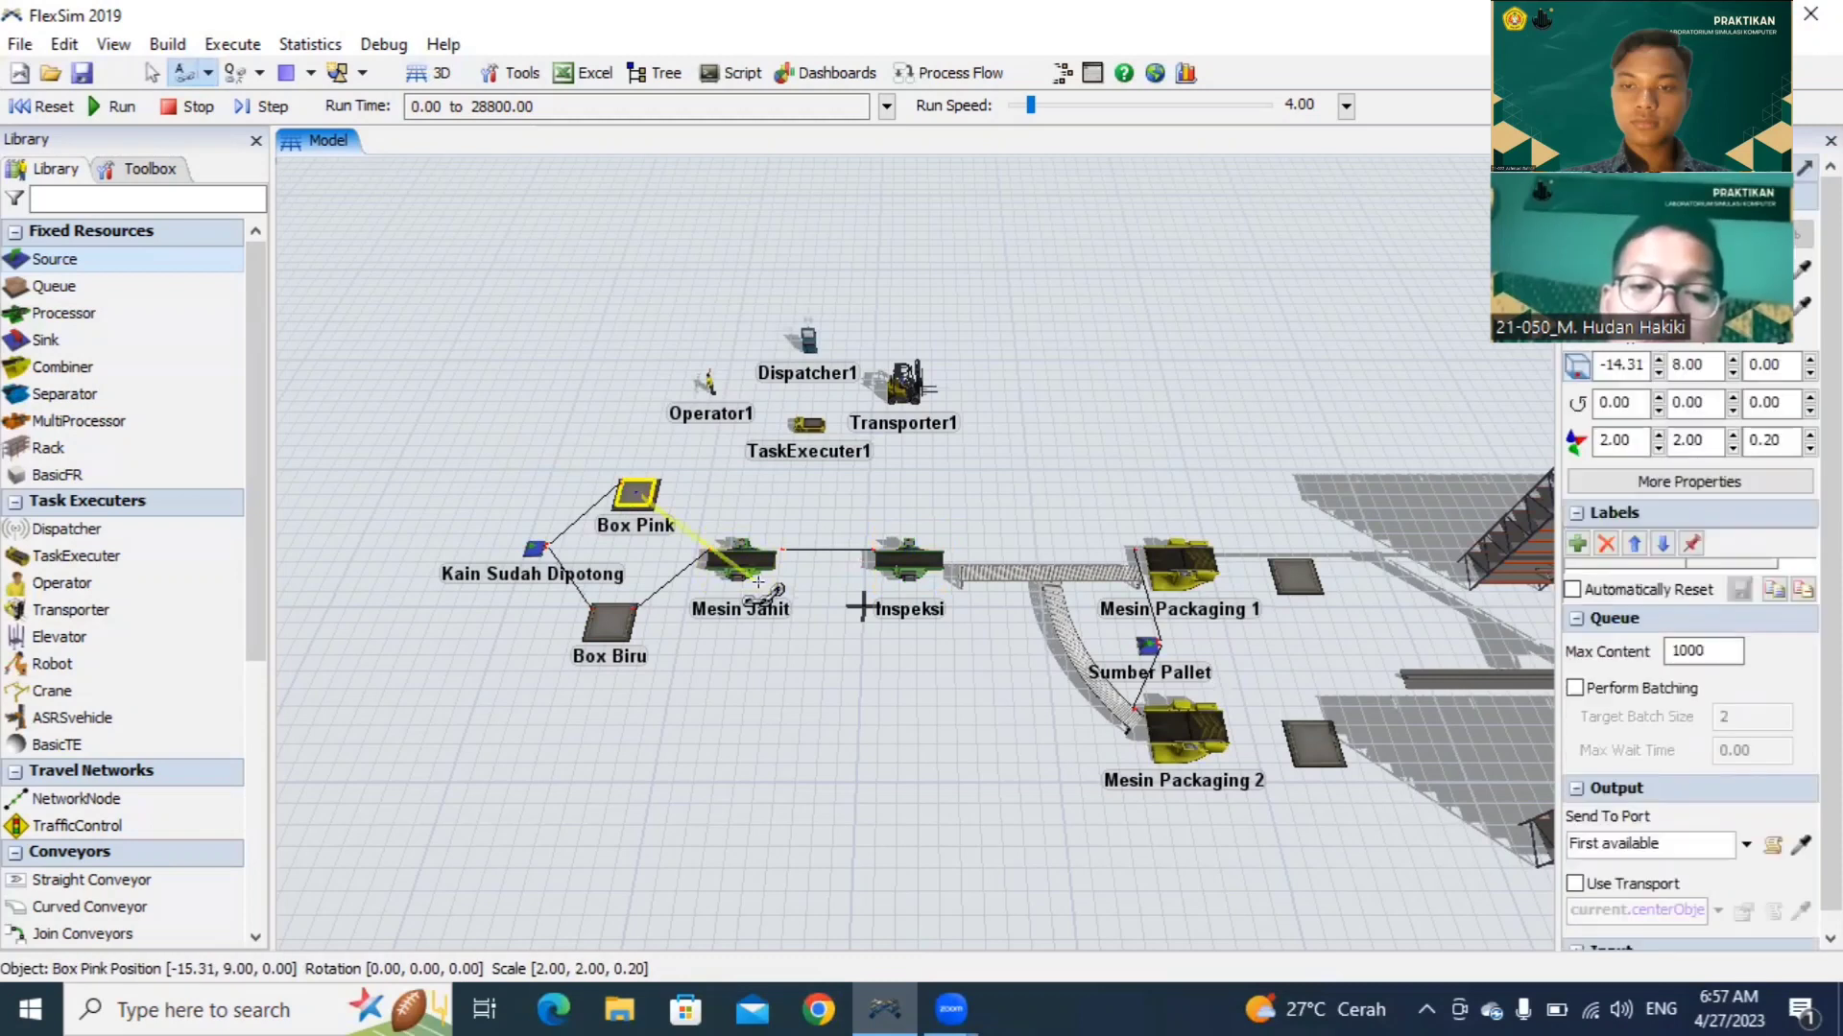
left_click(758, 581)
left_click(758, 579)
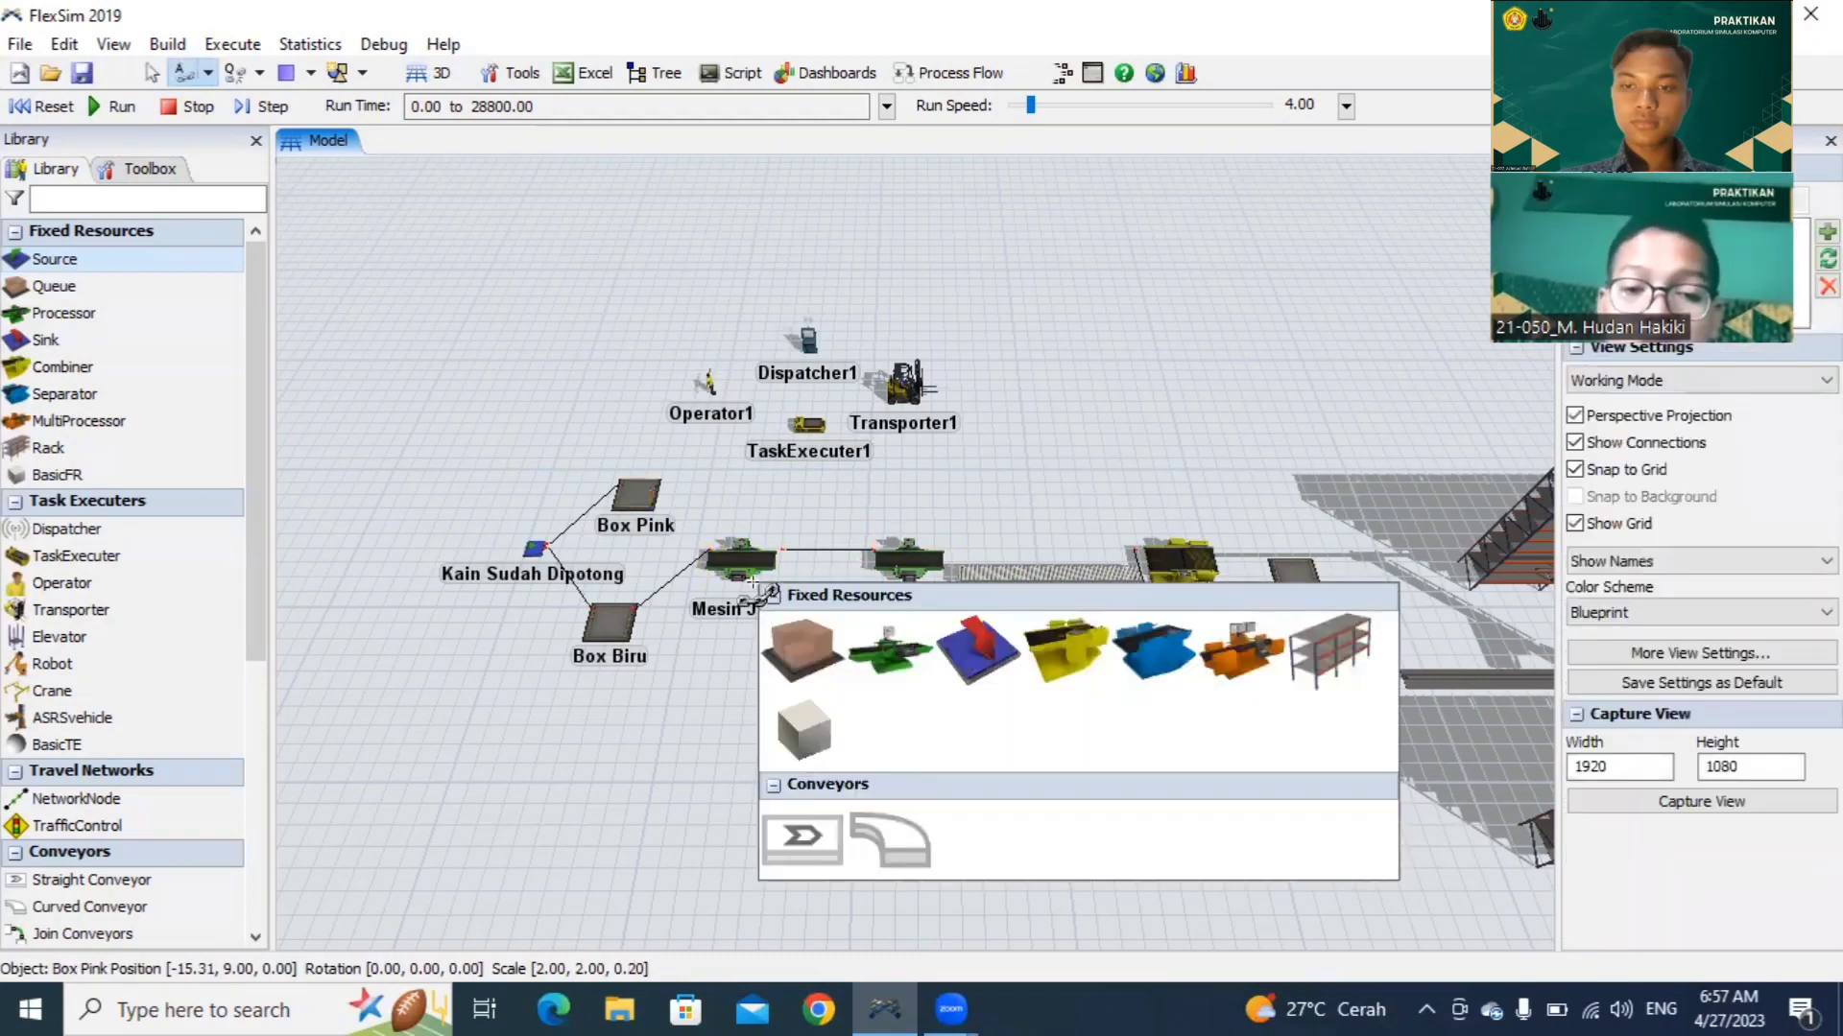
left_click(391, 296)
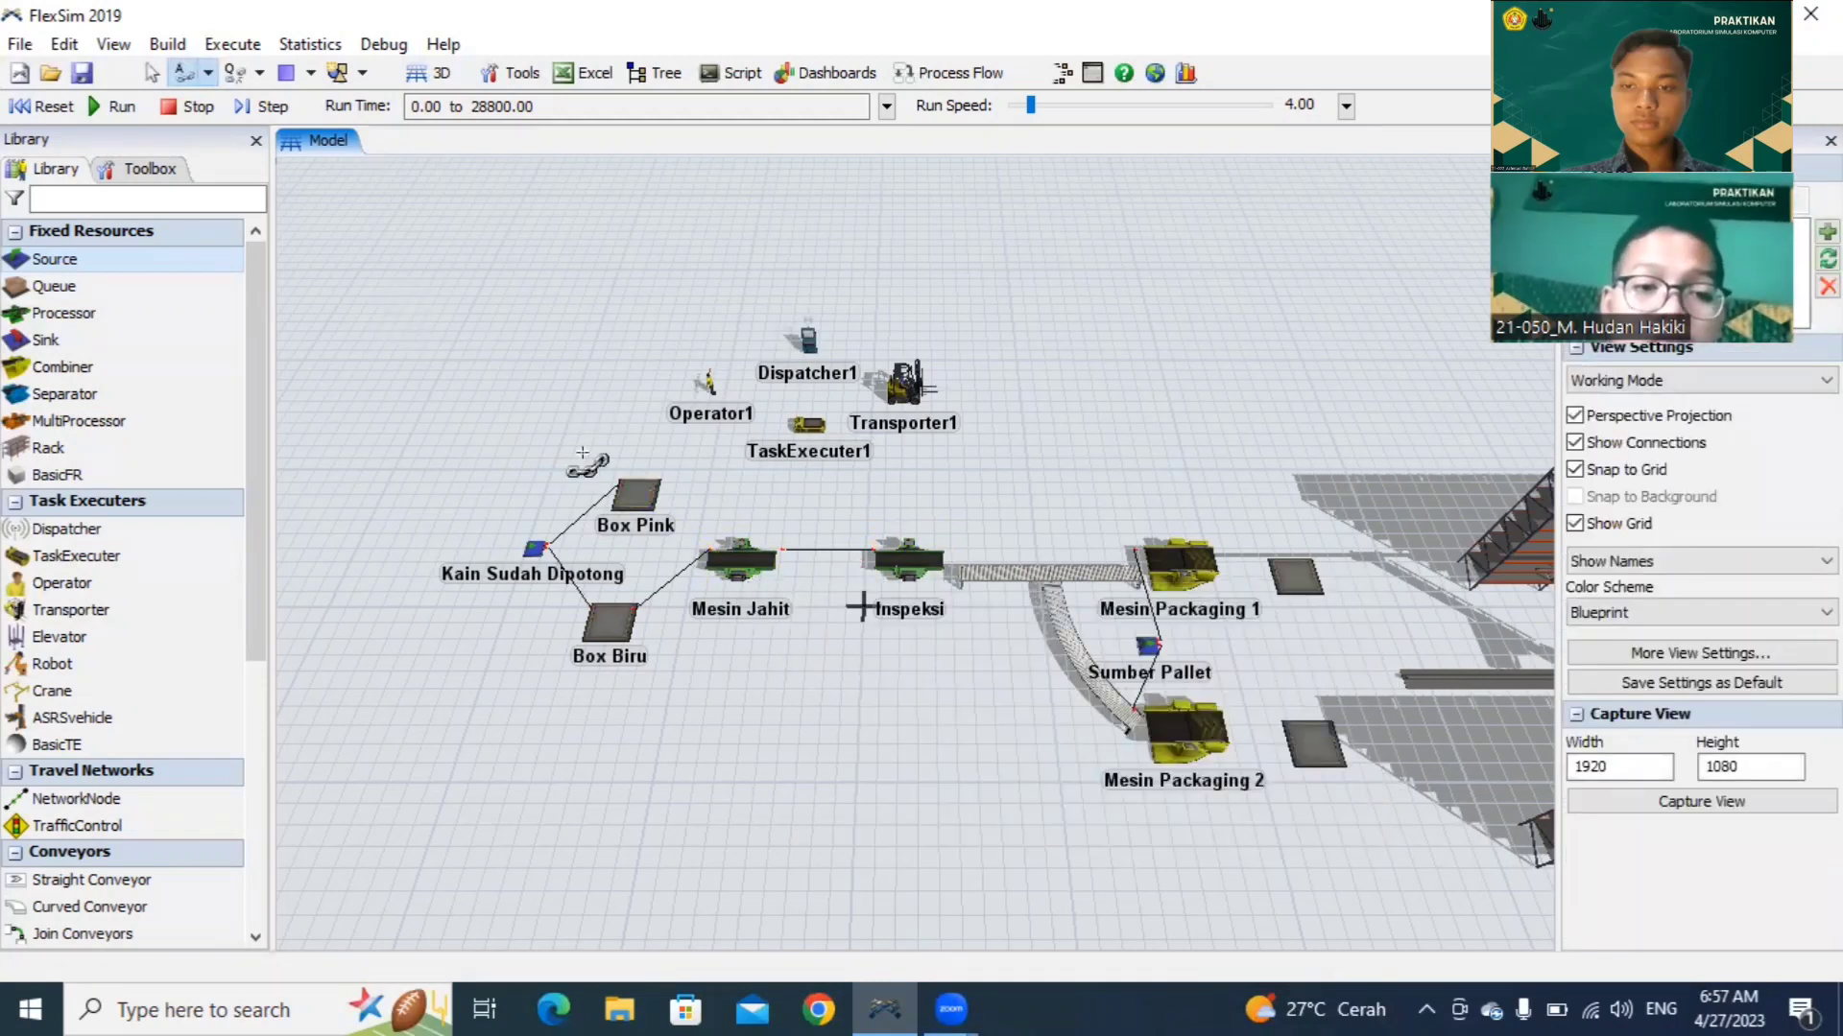
left_click(635, 494)
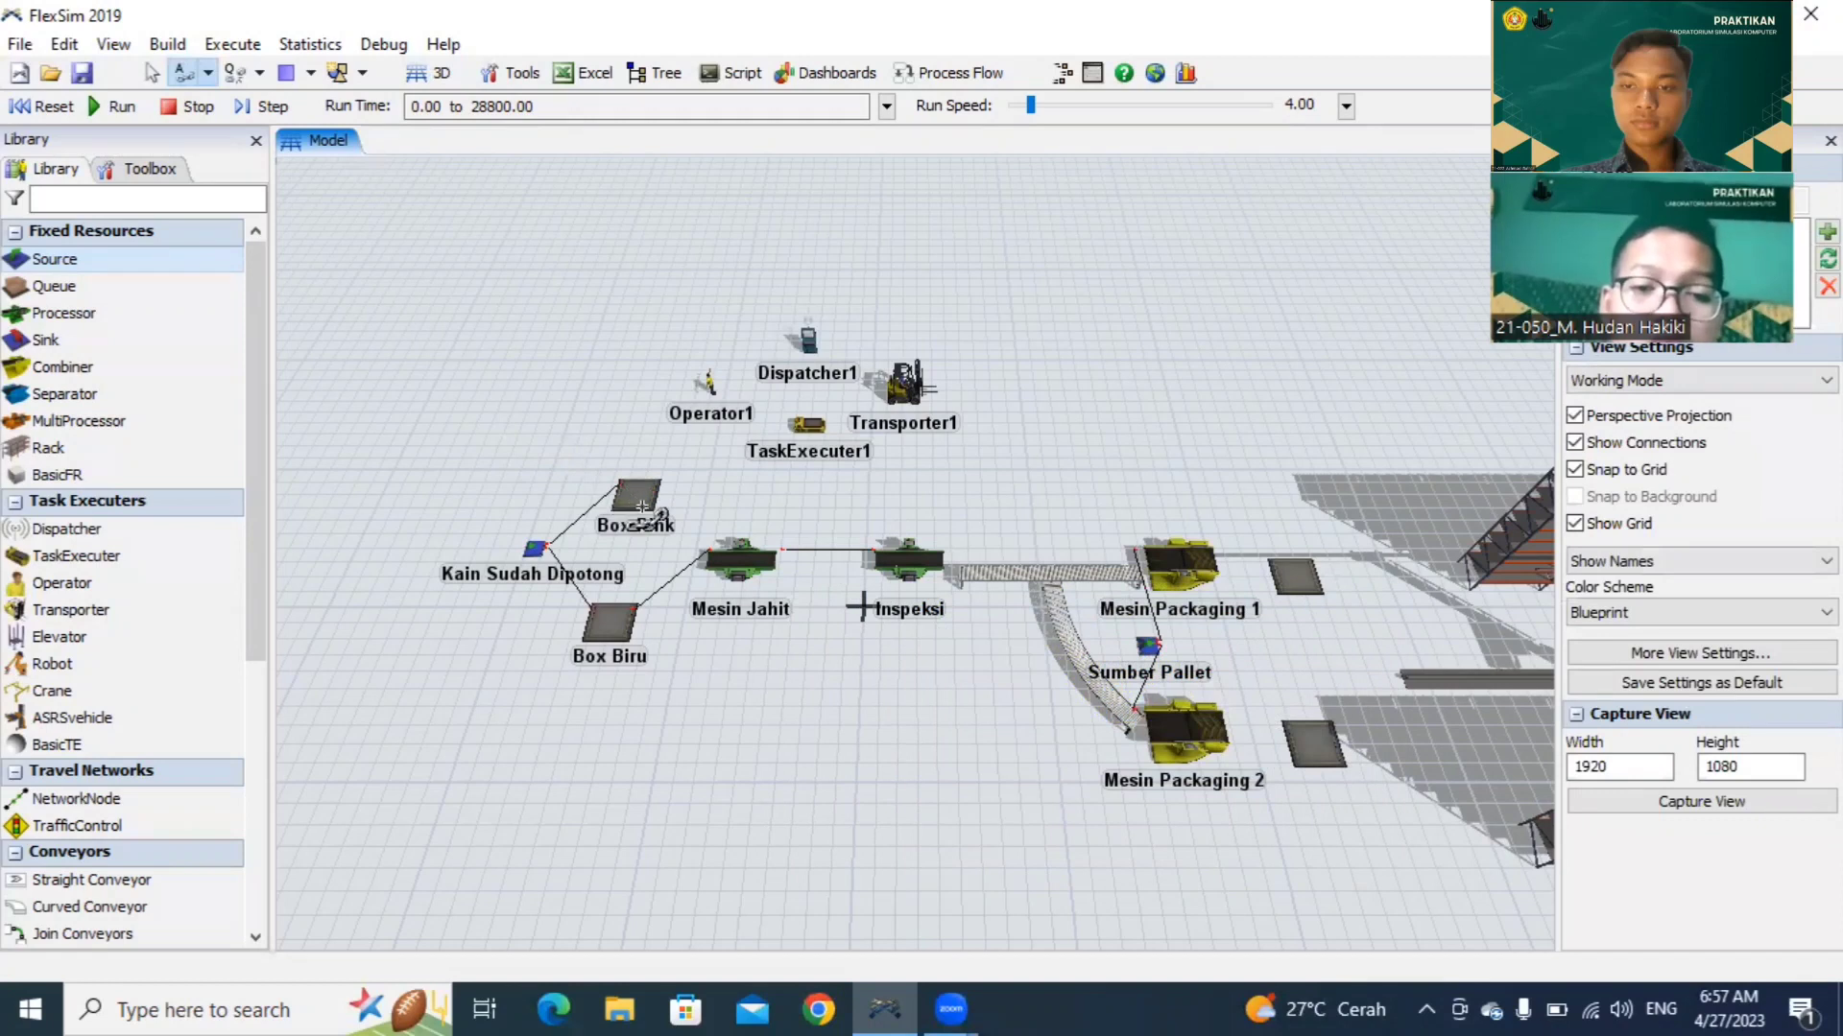
left_click(715, 557)
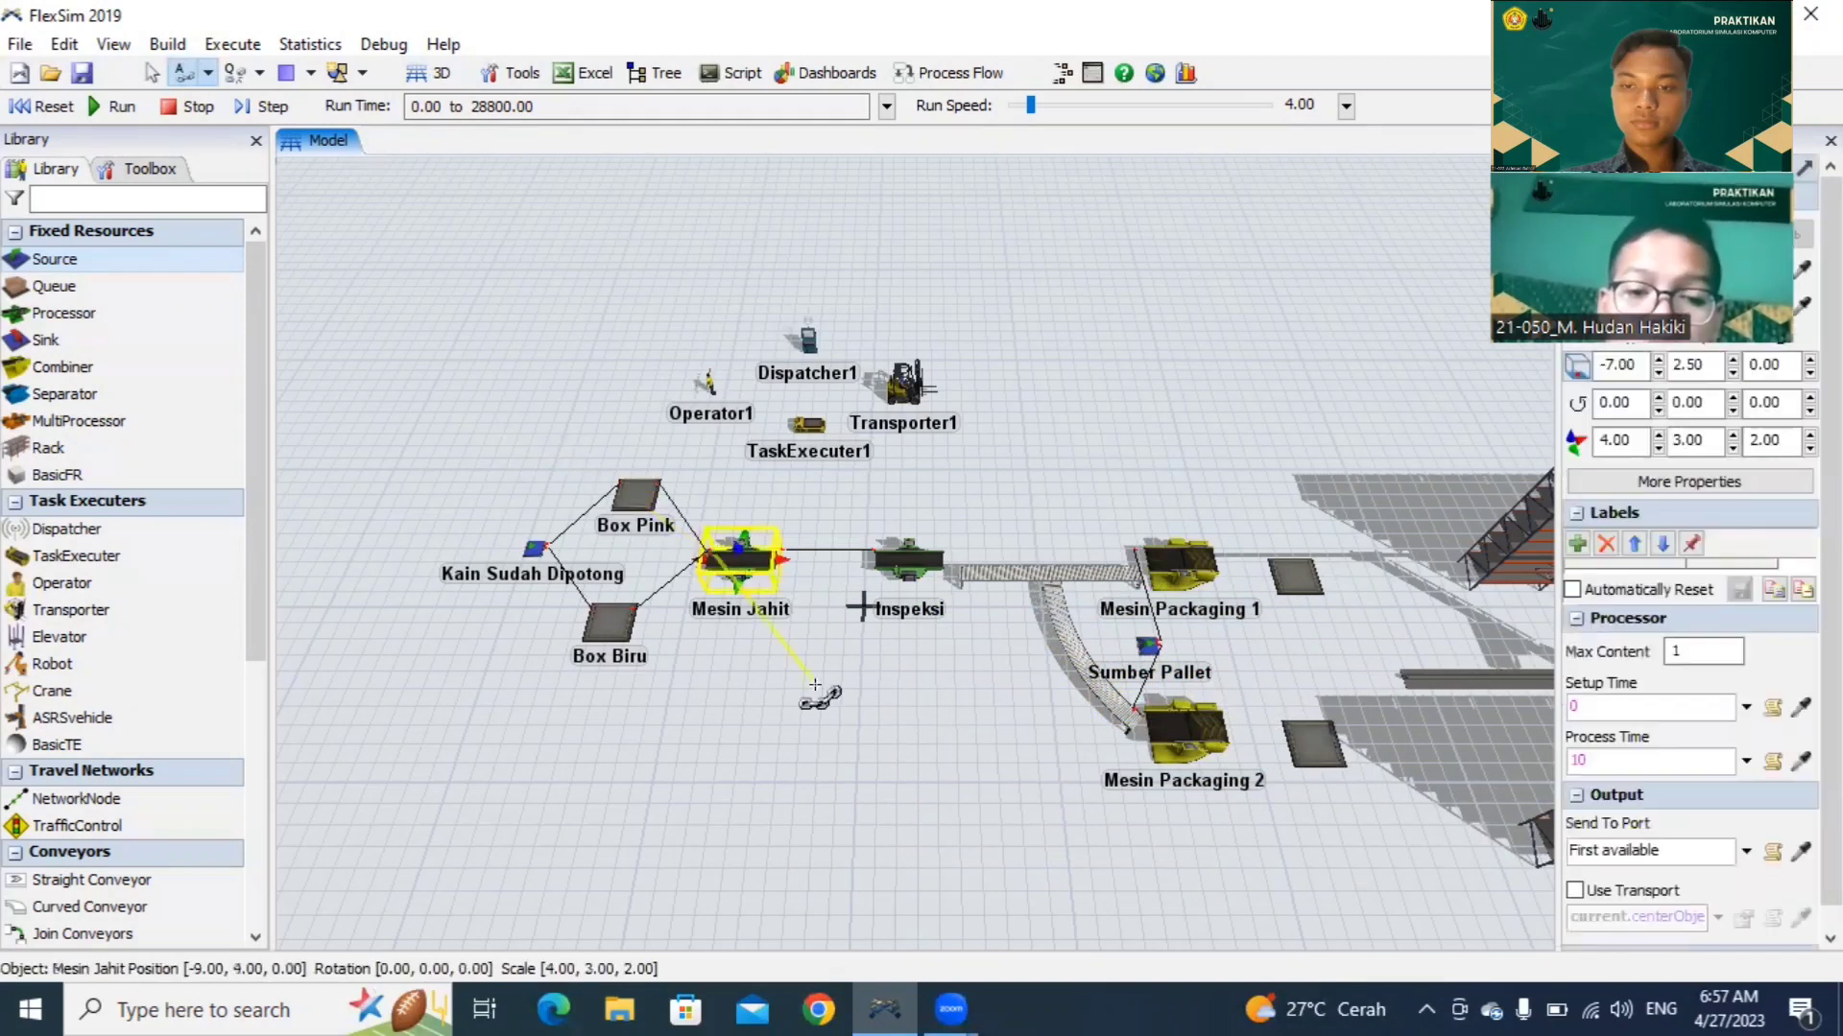
key("Escape")
Step: Move Gudang Sementara 1 farther from Mesin Packaging 1, and Gudang Sementara 2 to about x 25, y -10
left_click(583, 658)
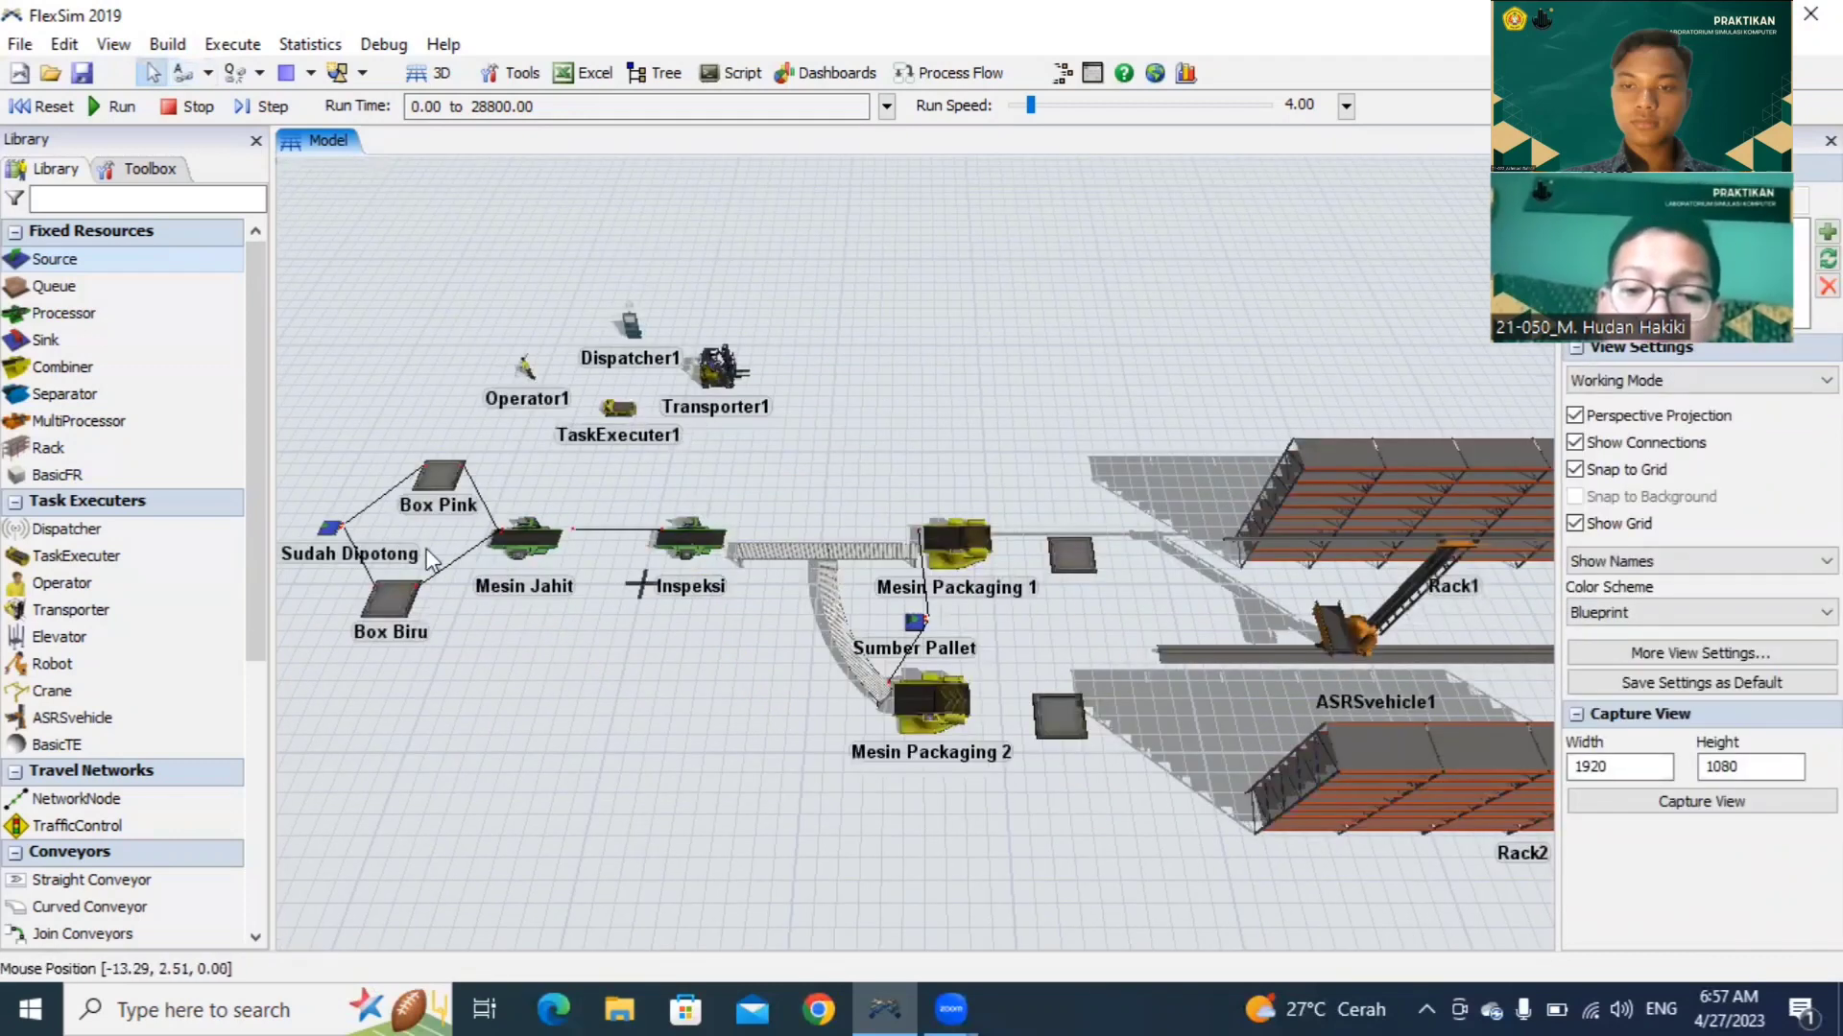
left_click(1079, 555)
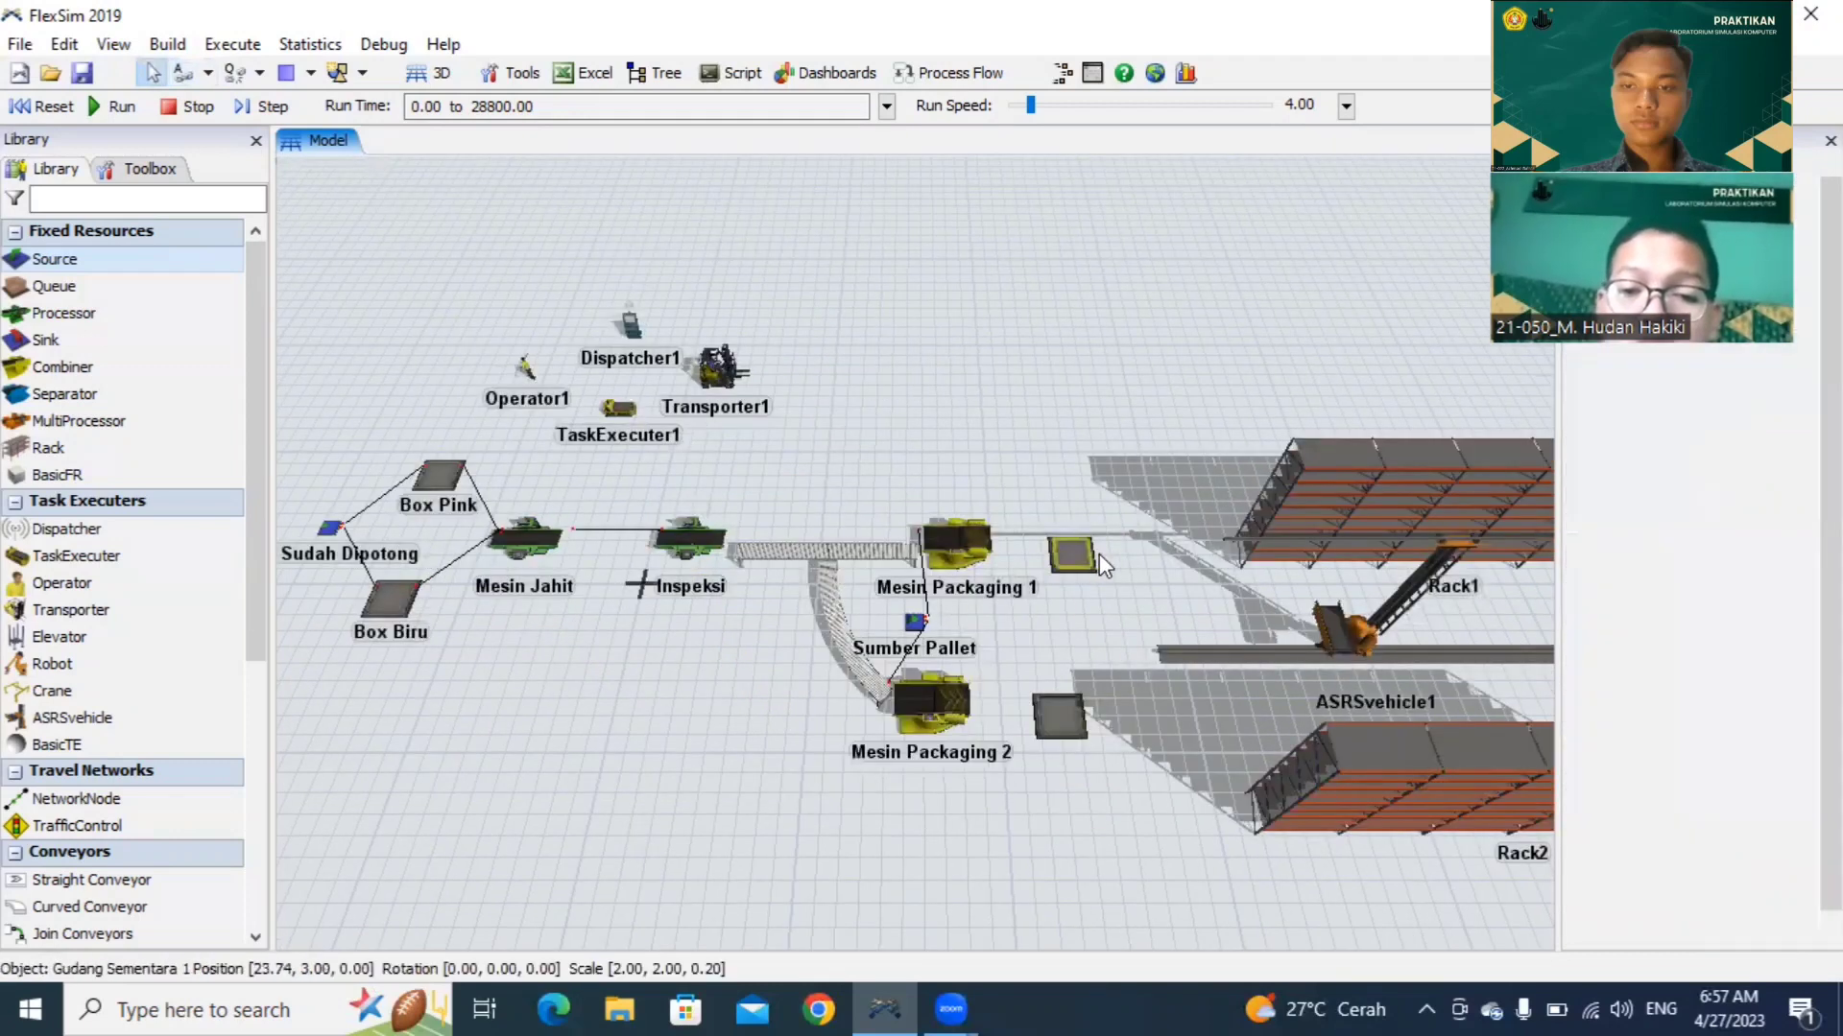
left_click_drag(1097, 555, 1088, 530)
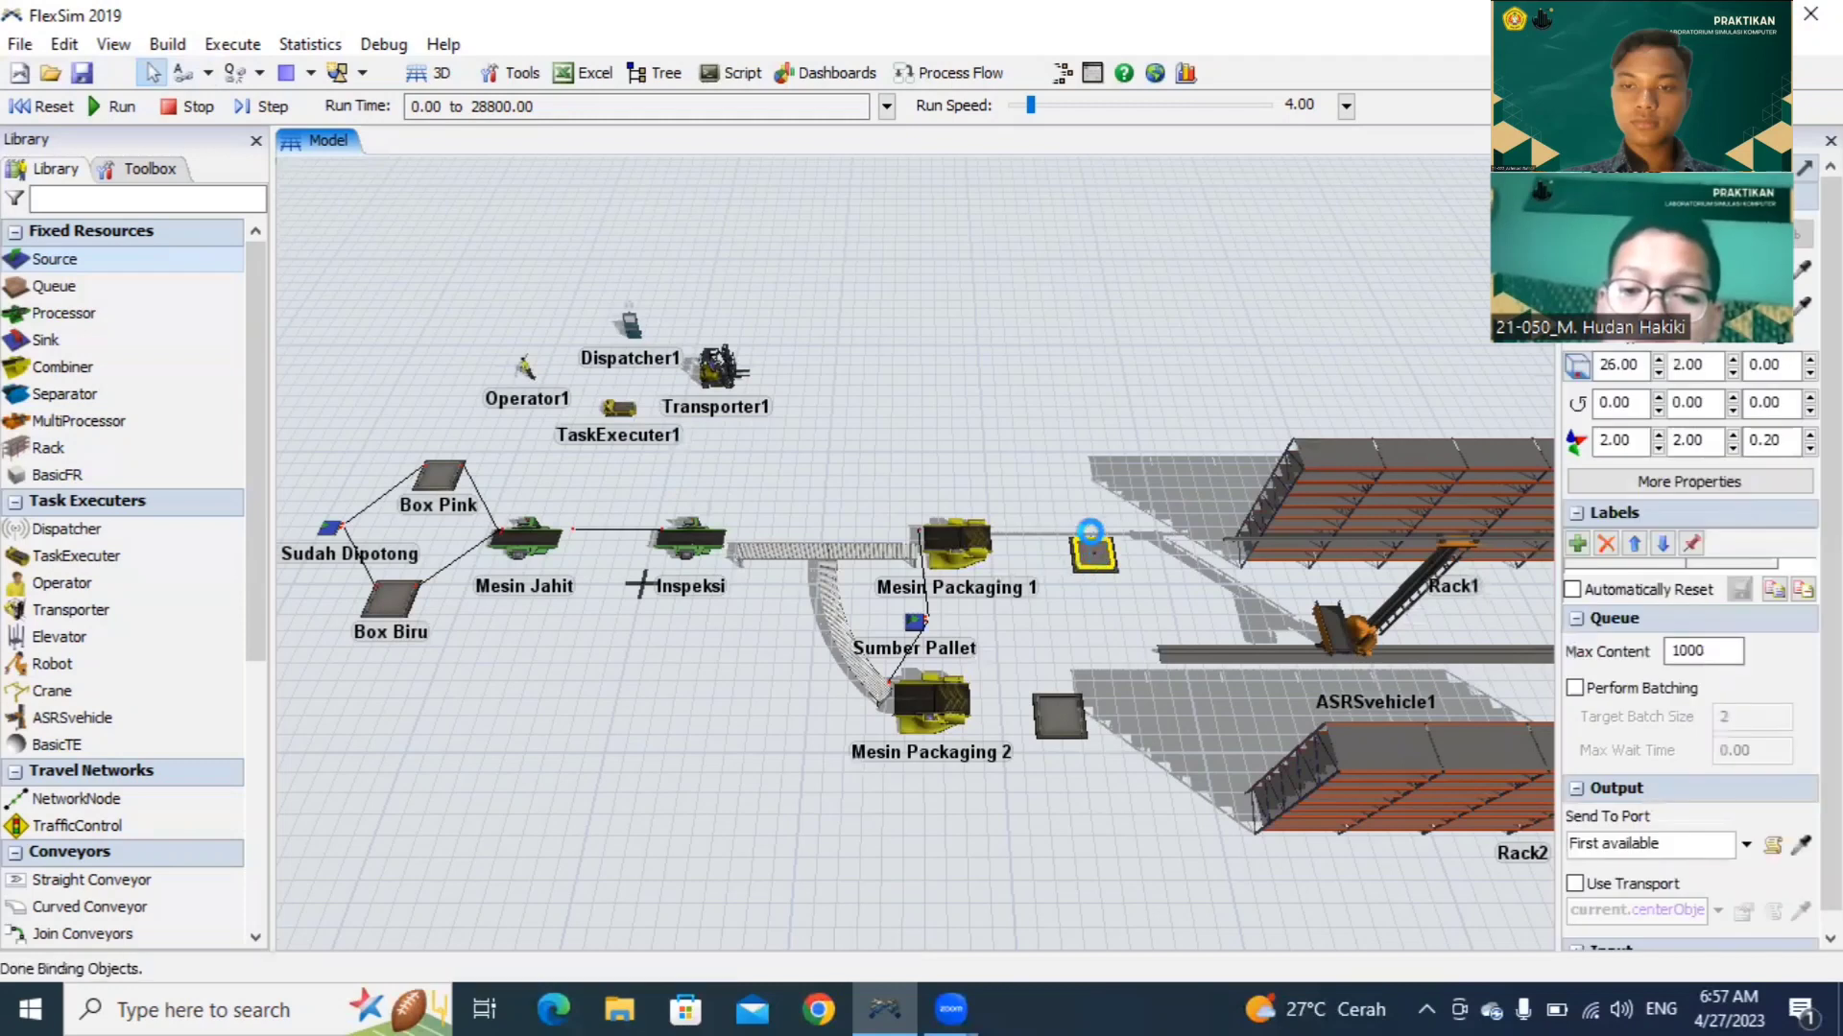
left_click_drag(1060, 715, 1103, 750)
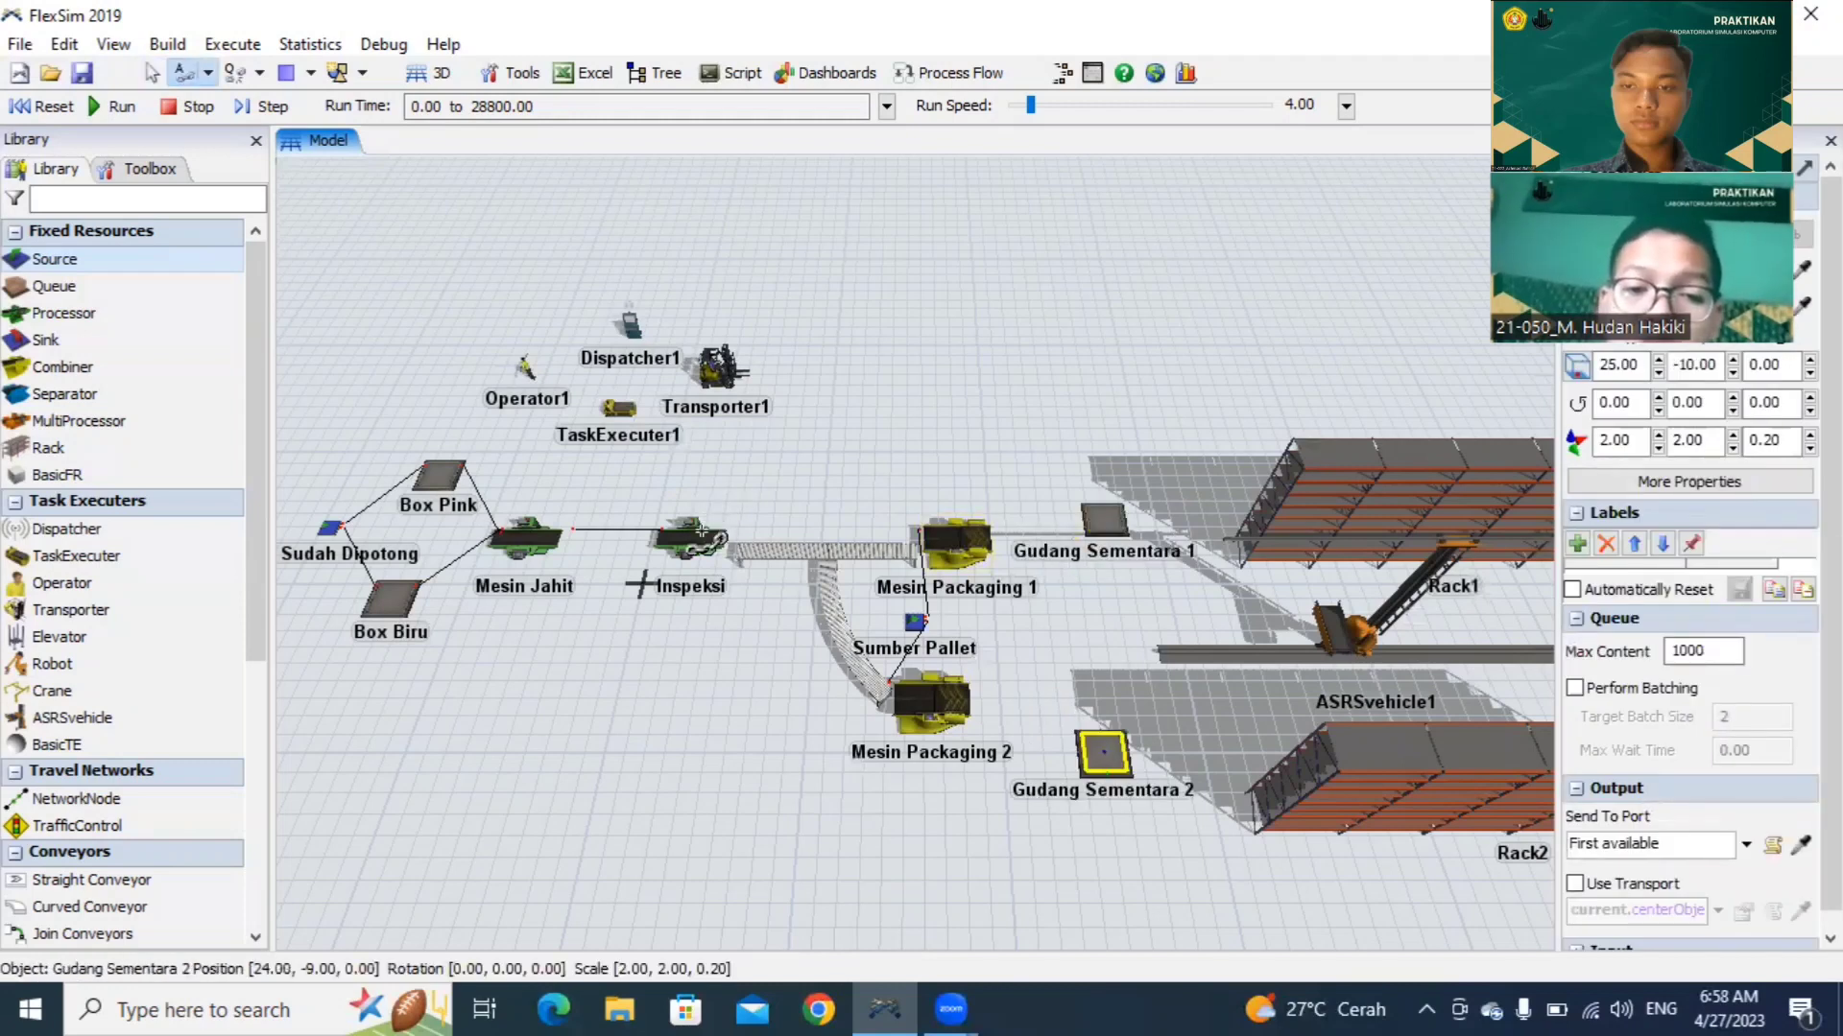
Step: Connect Mesin Packaging 1 to the Gudang Sementara 1 queue and leave connection mode
left_click(955, 543)
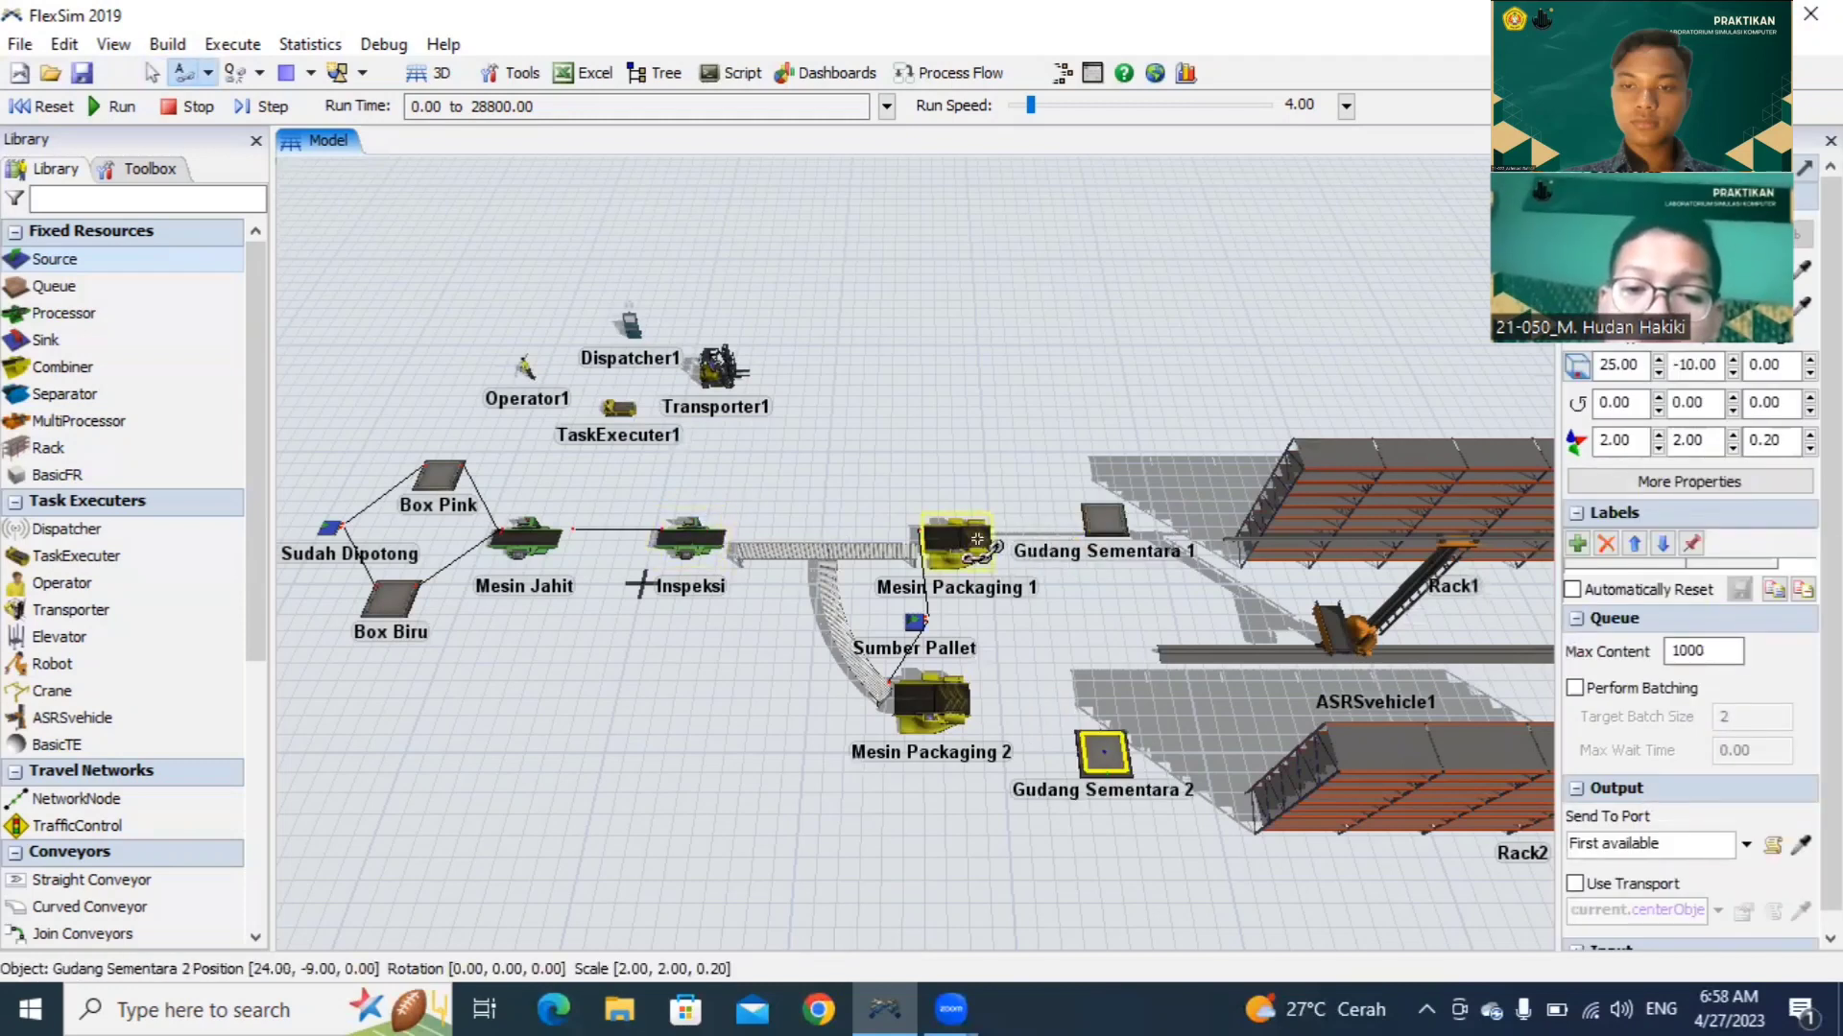
left_click(1104, 516)
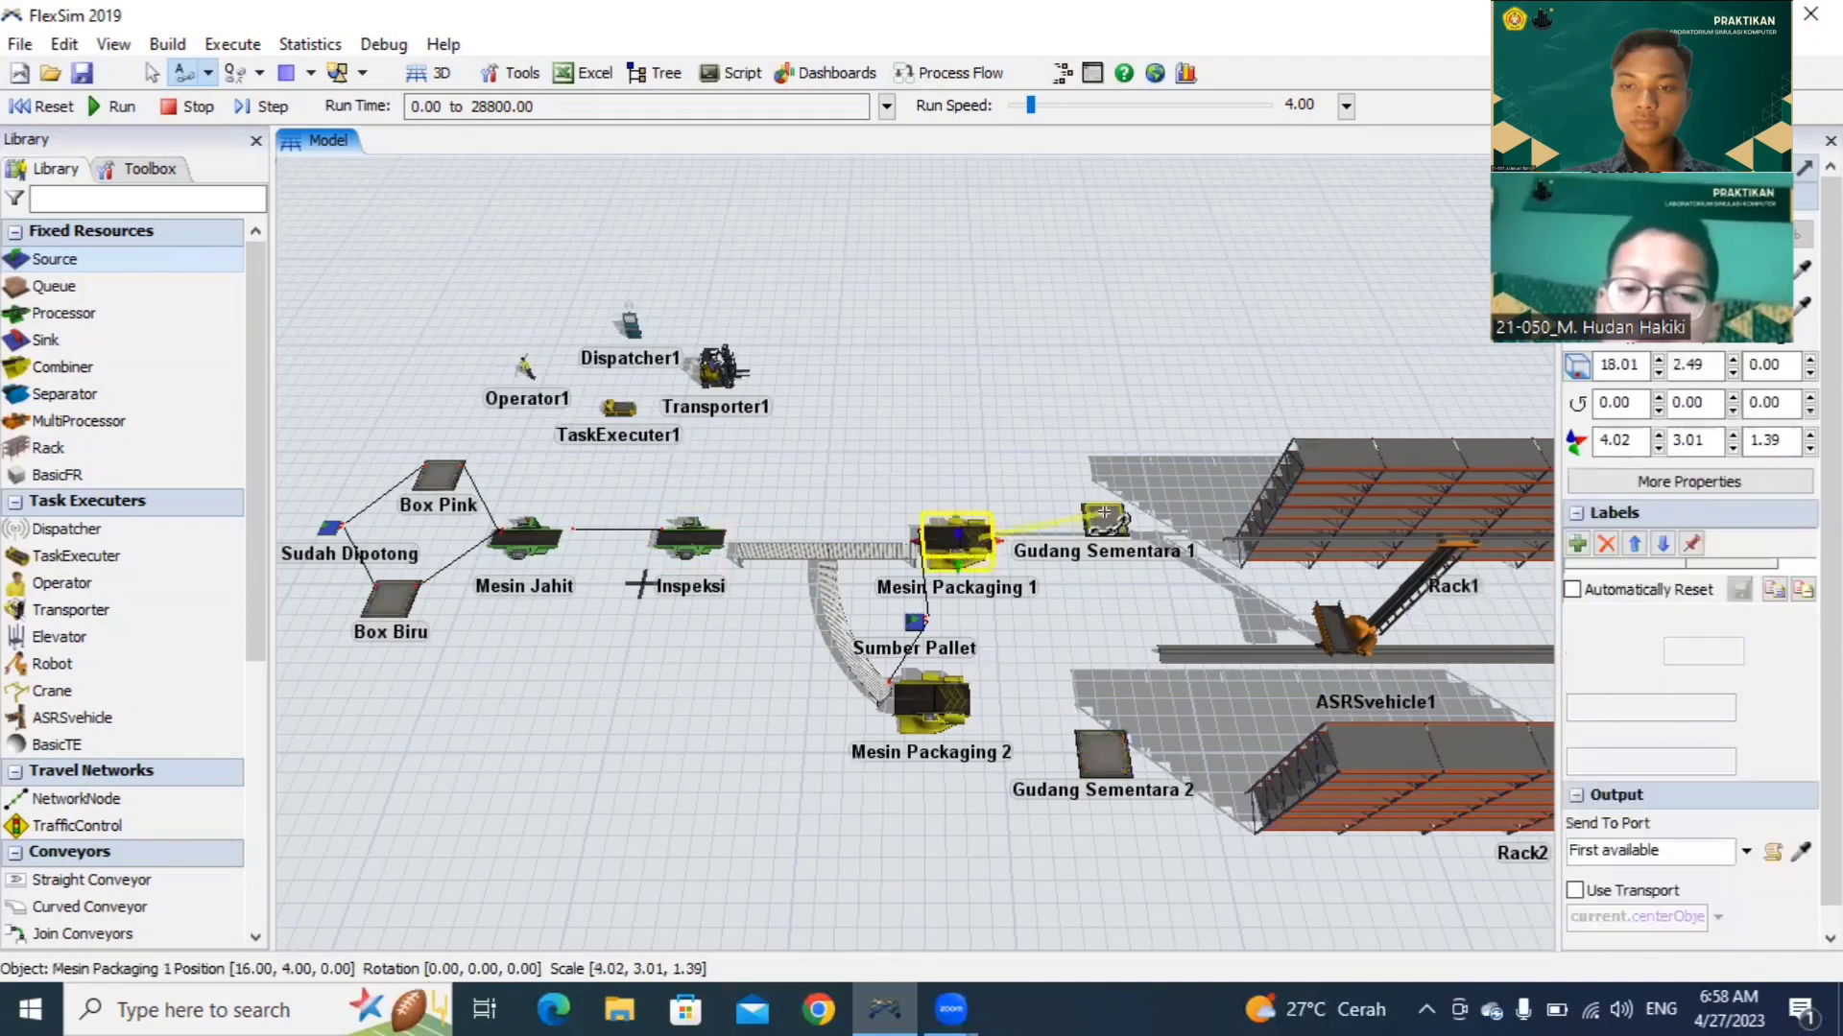
left_click(1104, 516)
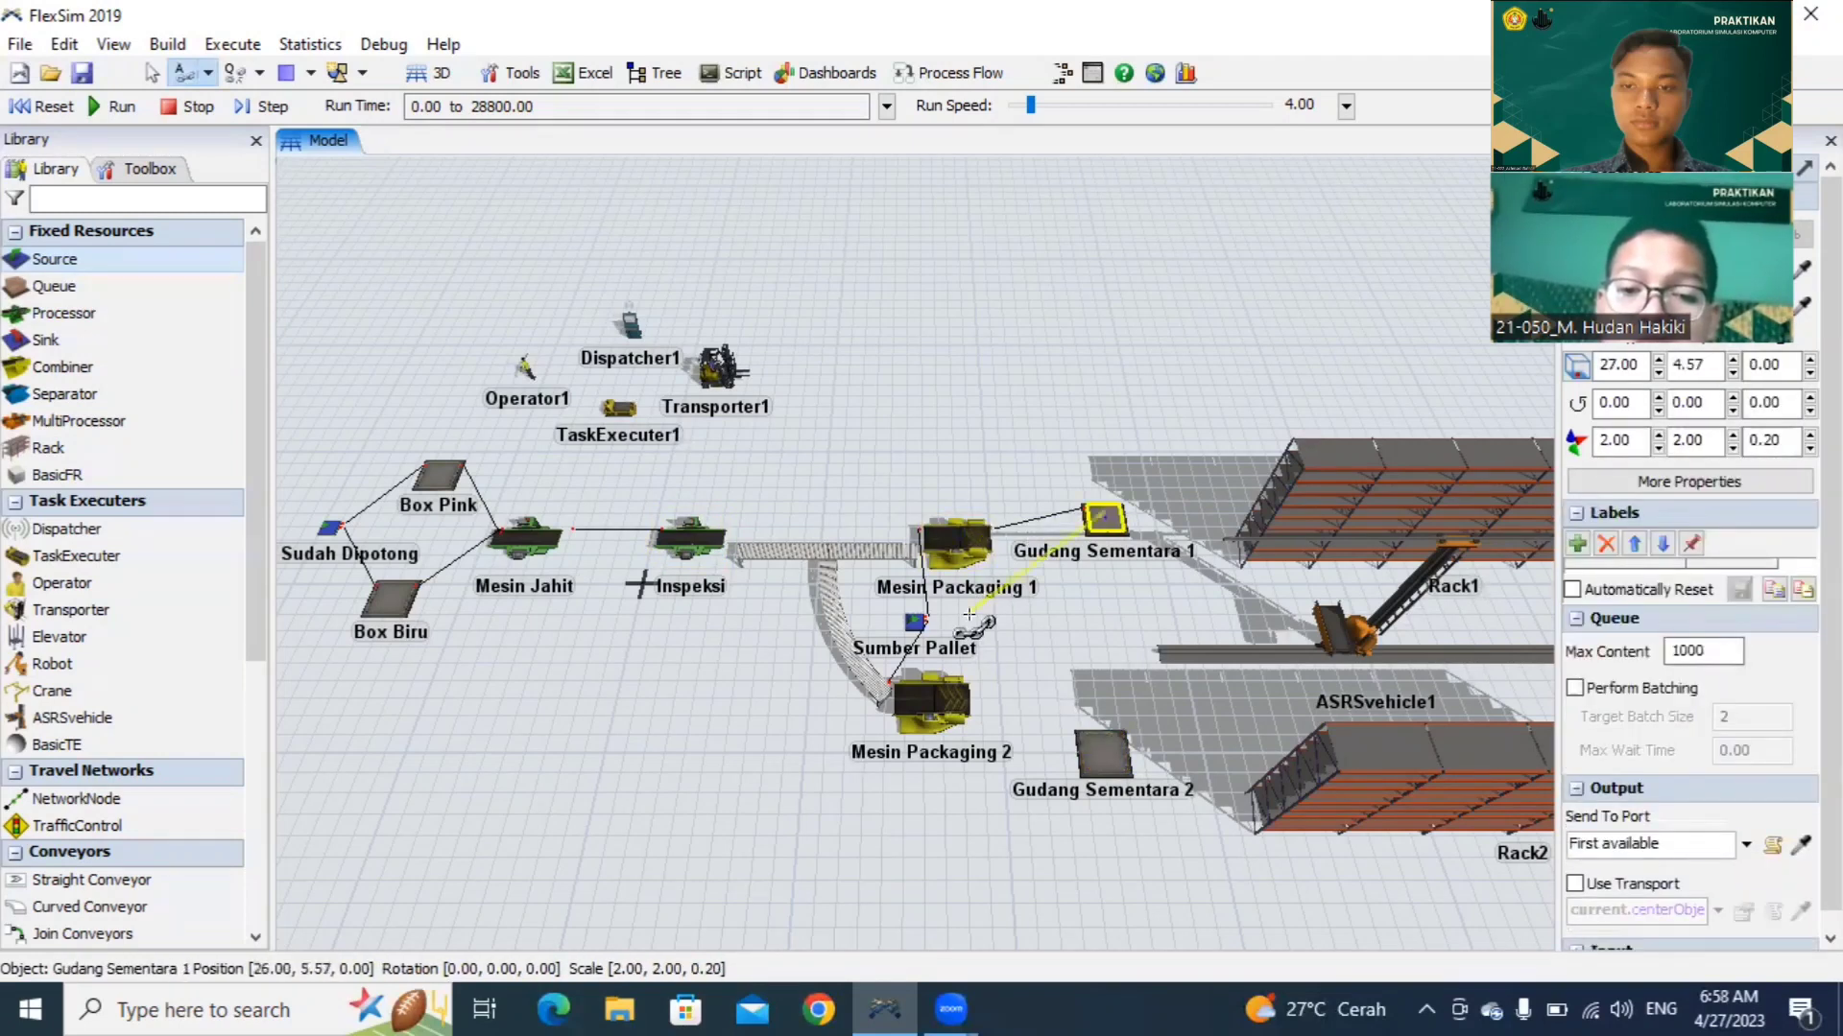
right_click(931, 698)
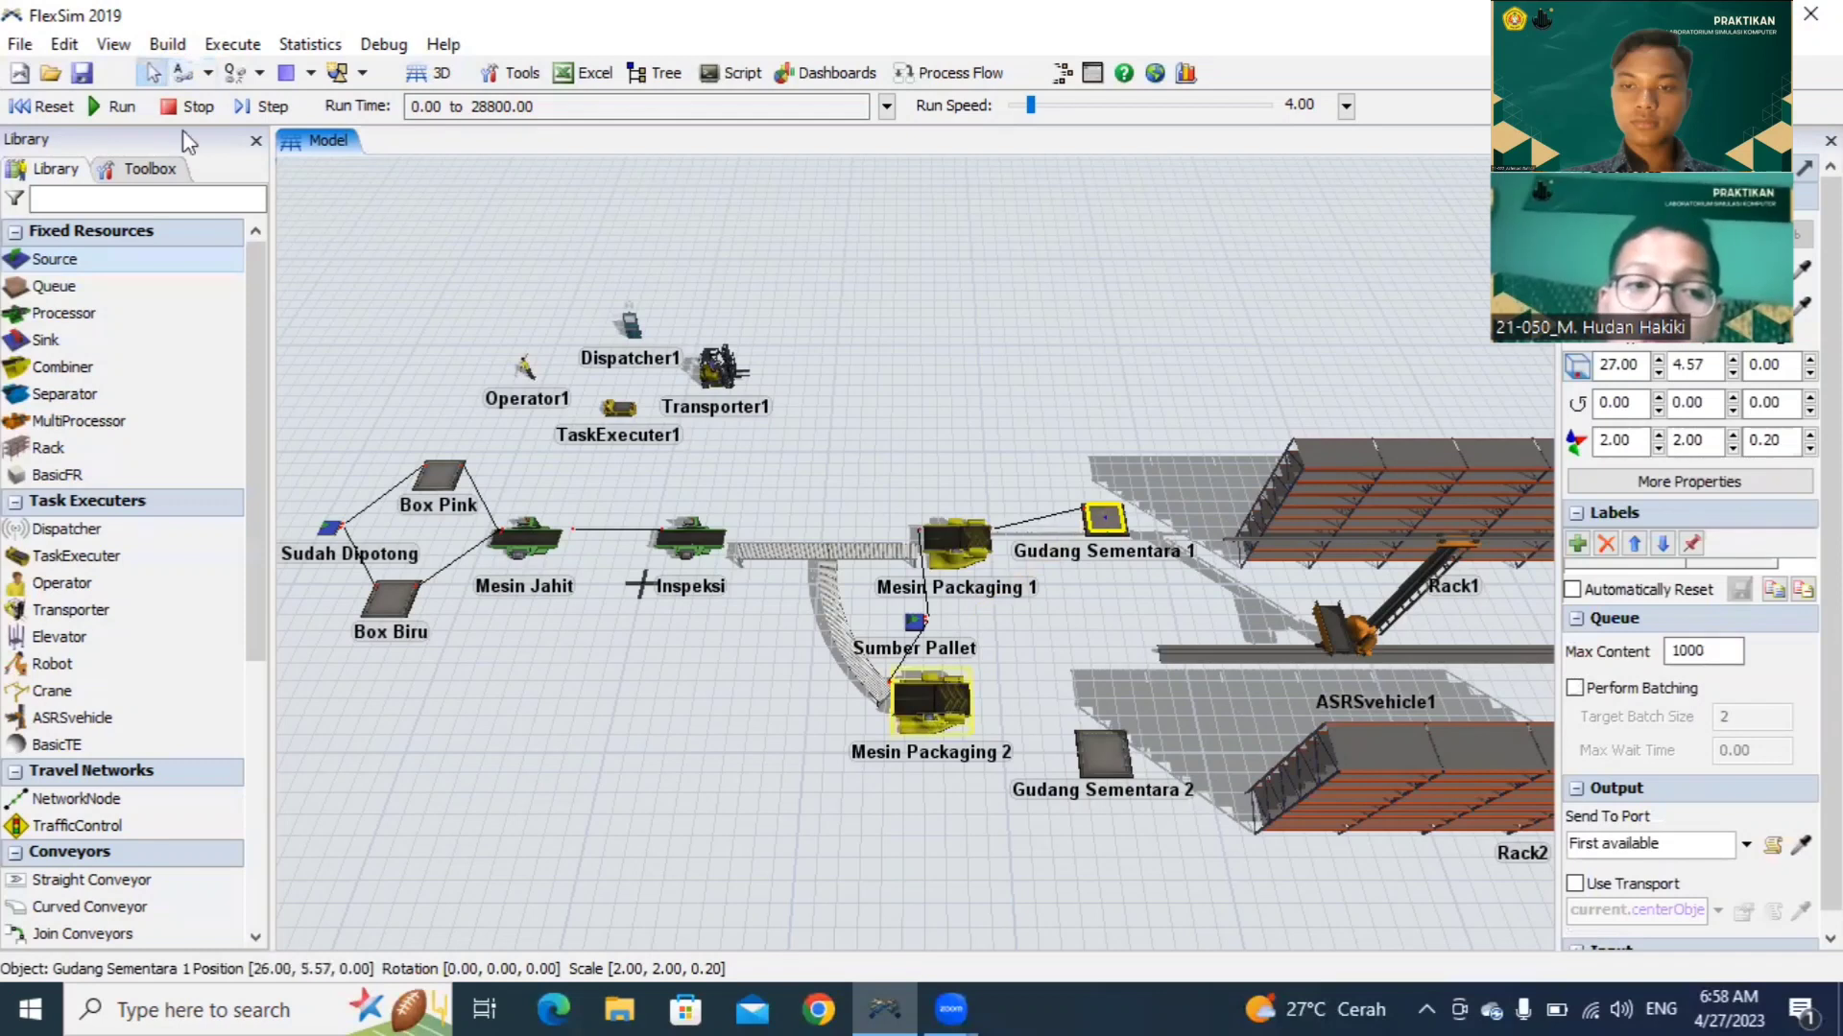
Step: Connect Mesin Packaging 2 to Gudang Sementara 2, and Gudang Sementara 2 to Rack2
left_click(180, 77)
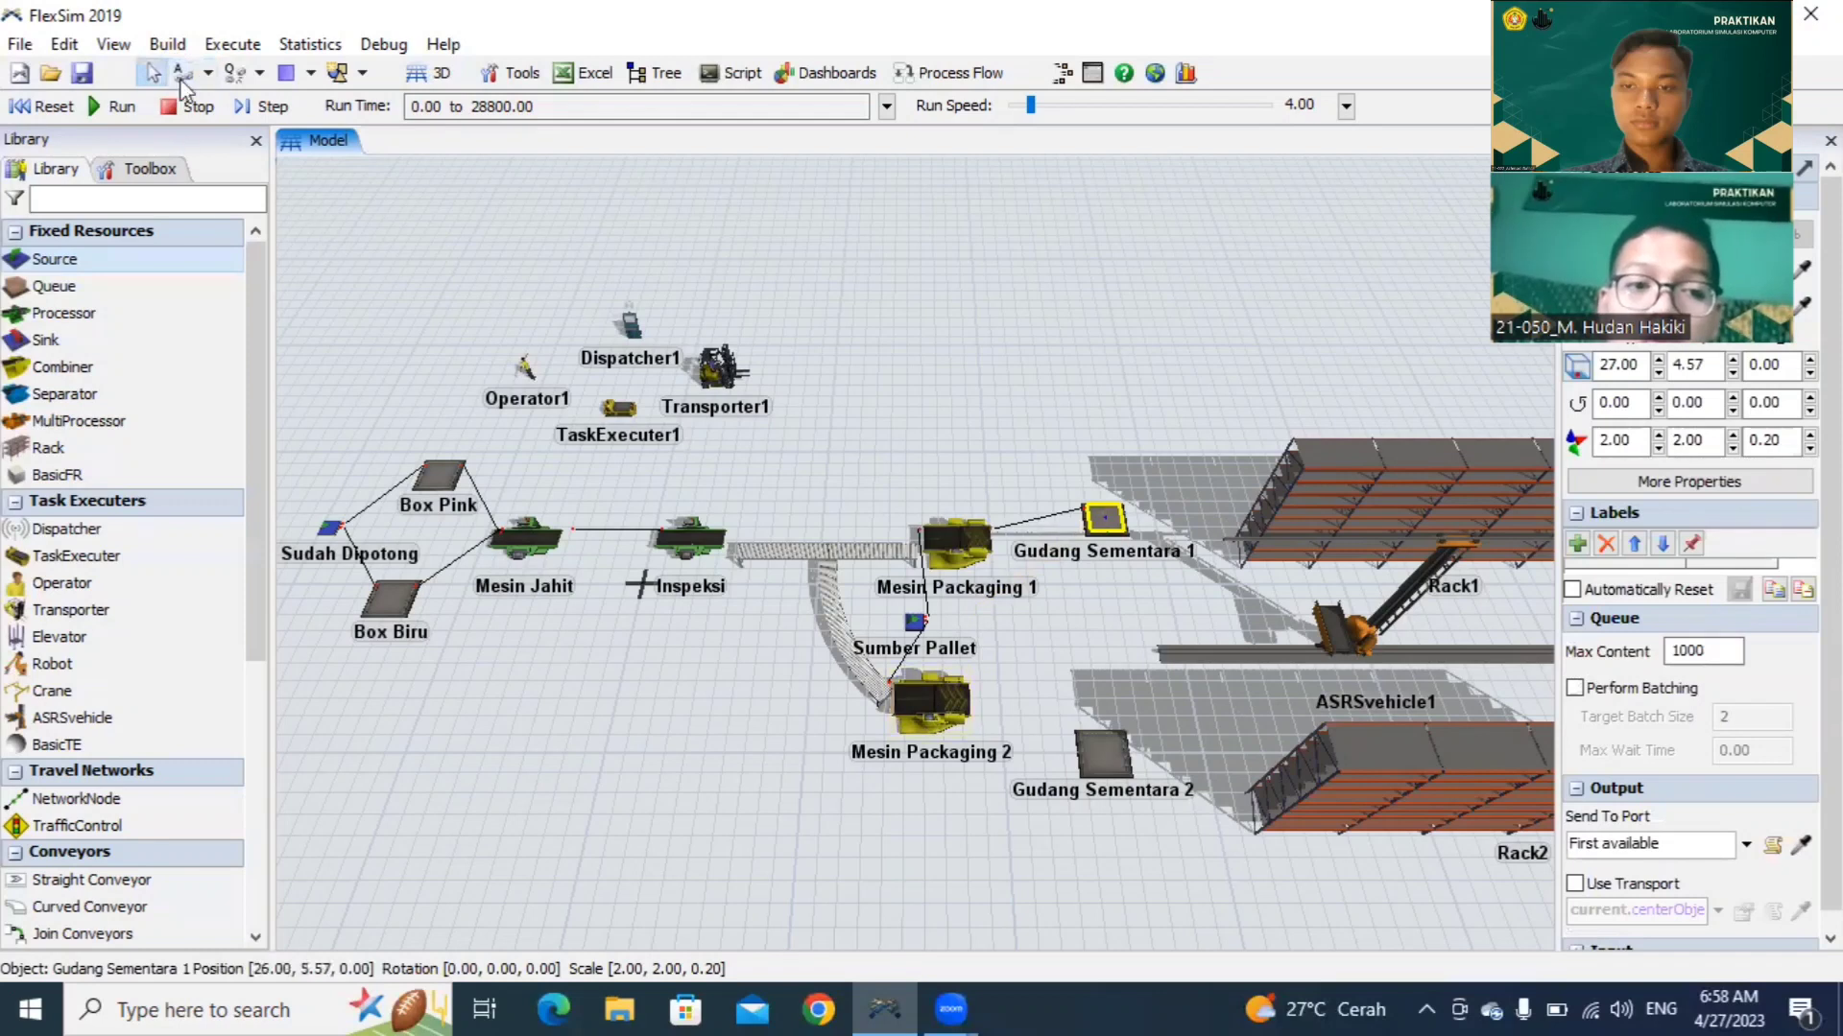
left_click(931, 710)
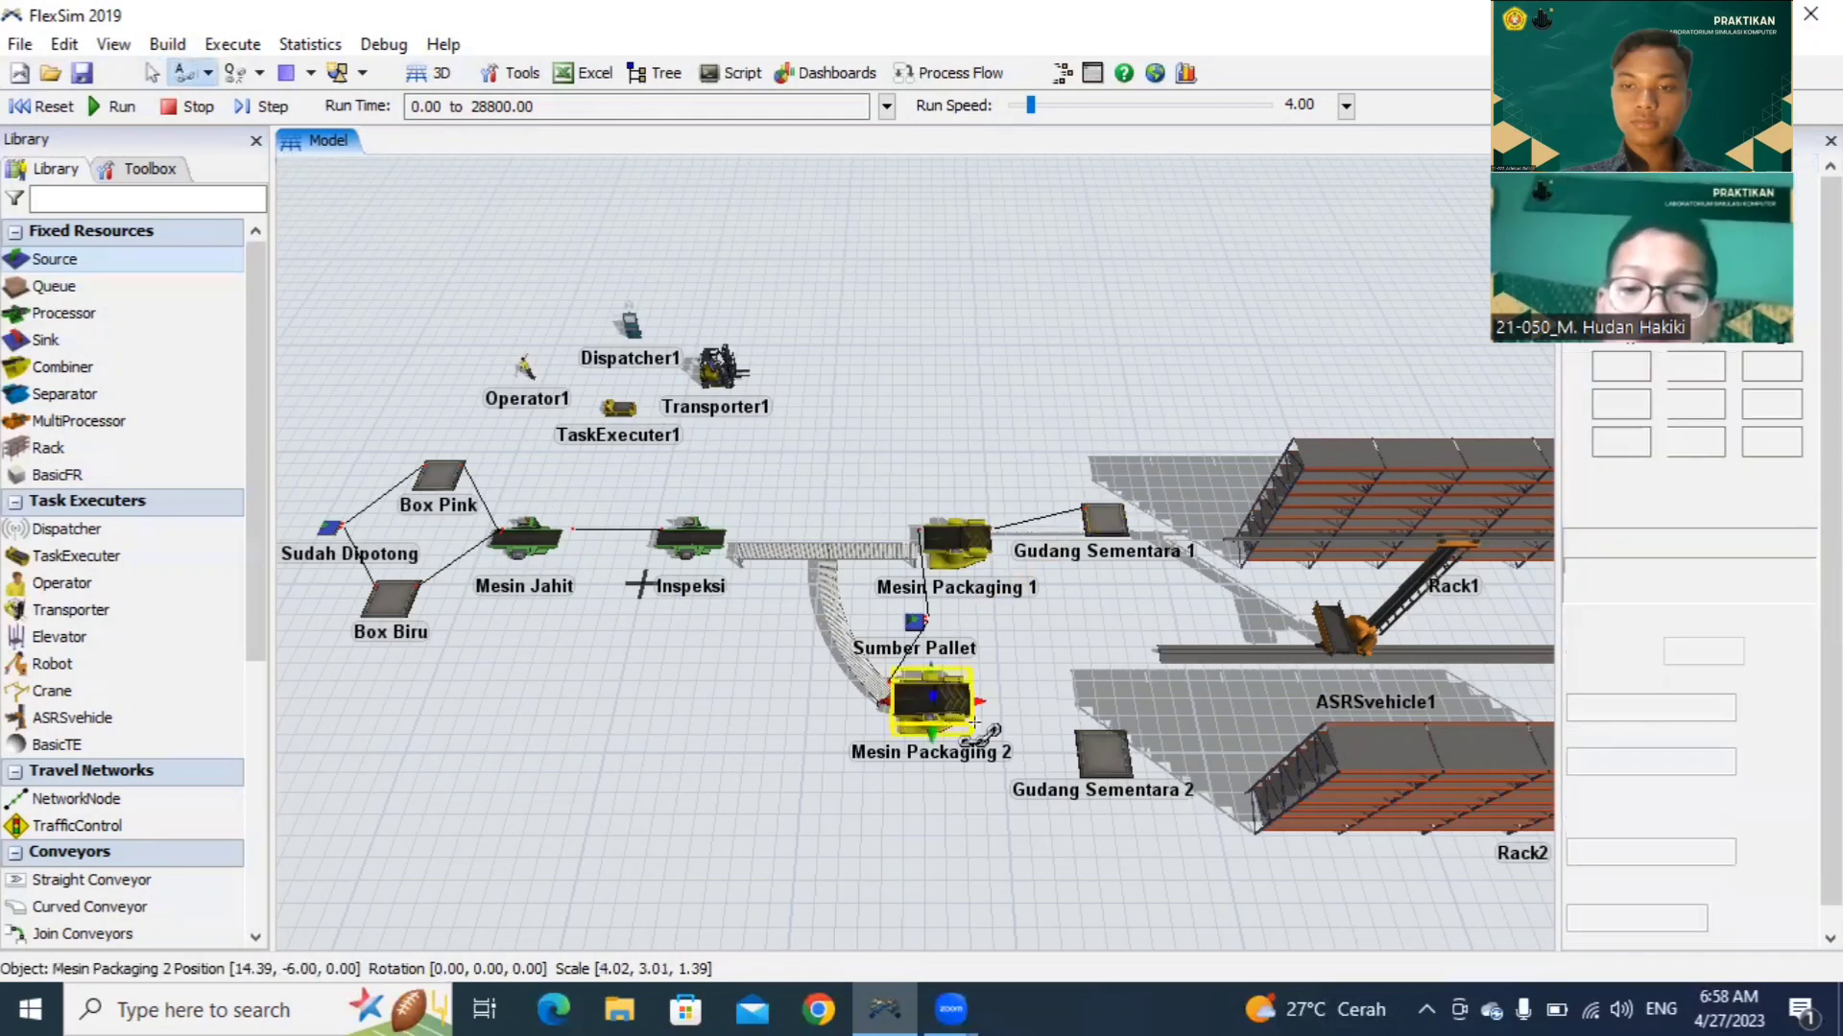
left_click(1106, 747)
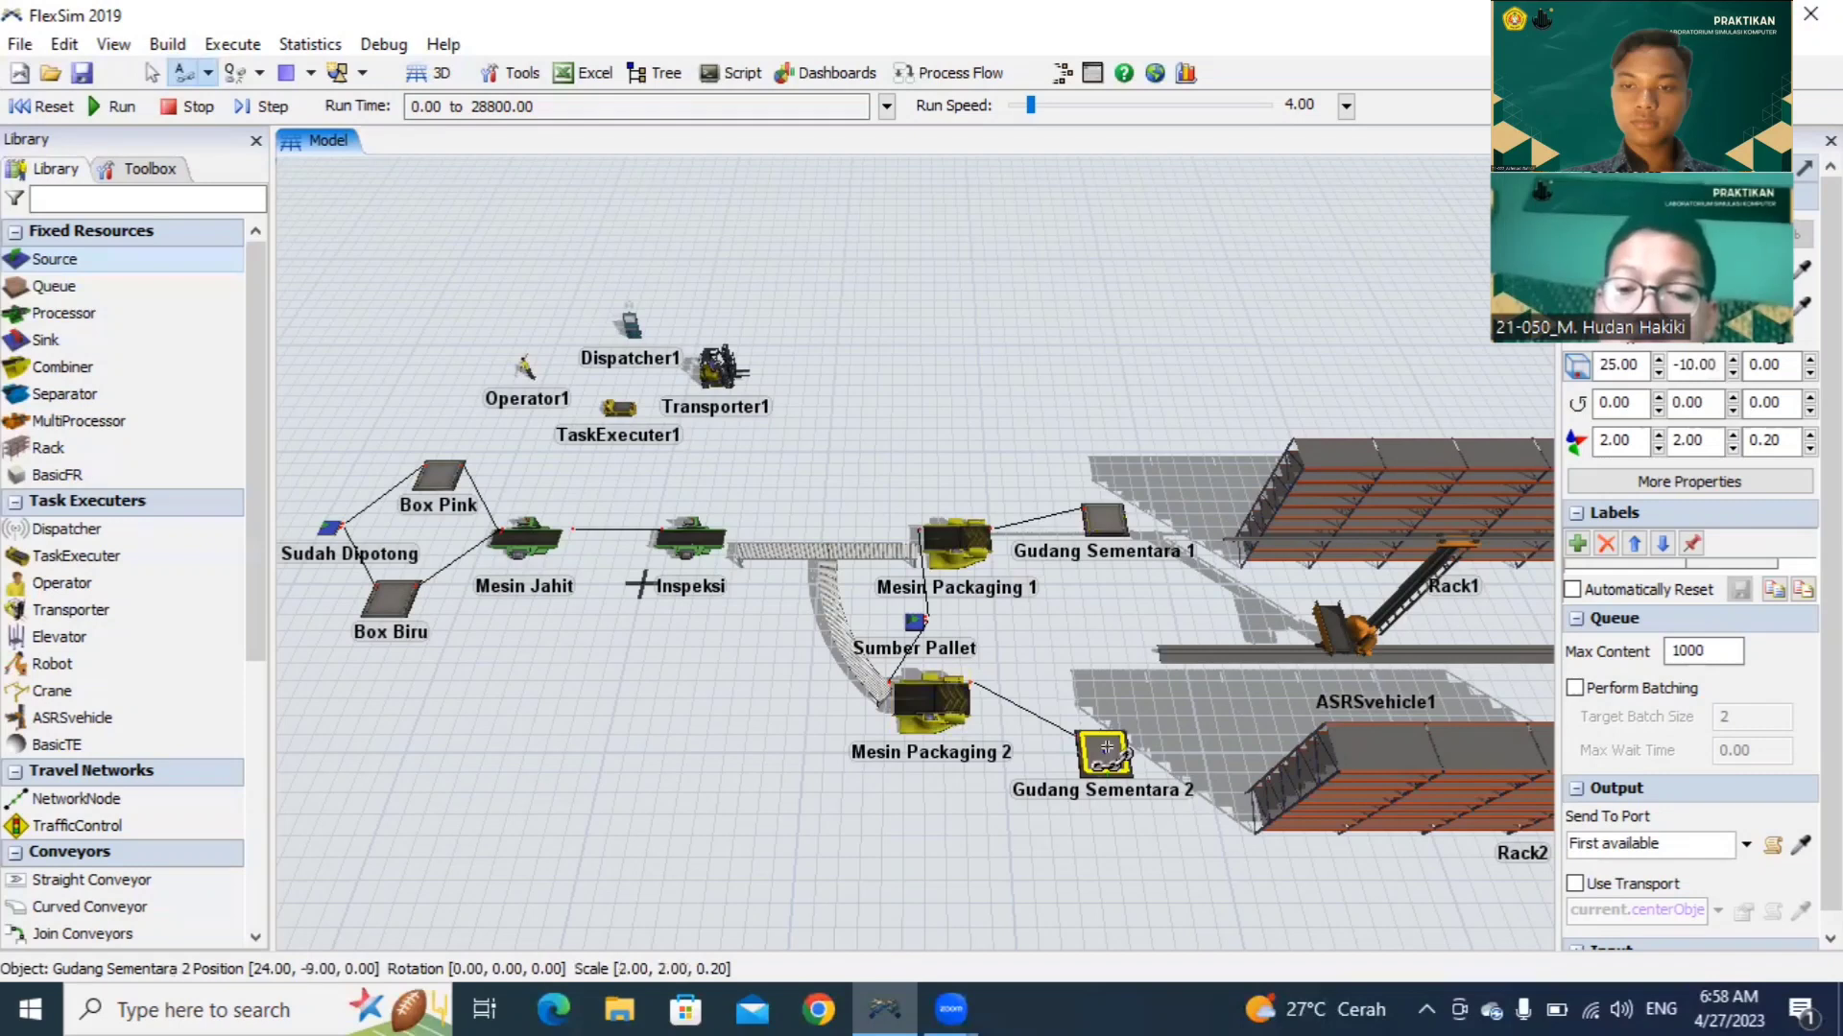
left_click(1385, 814)
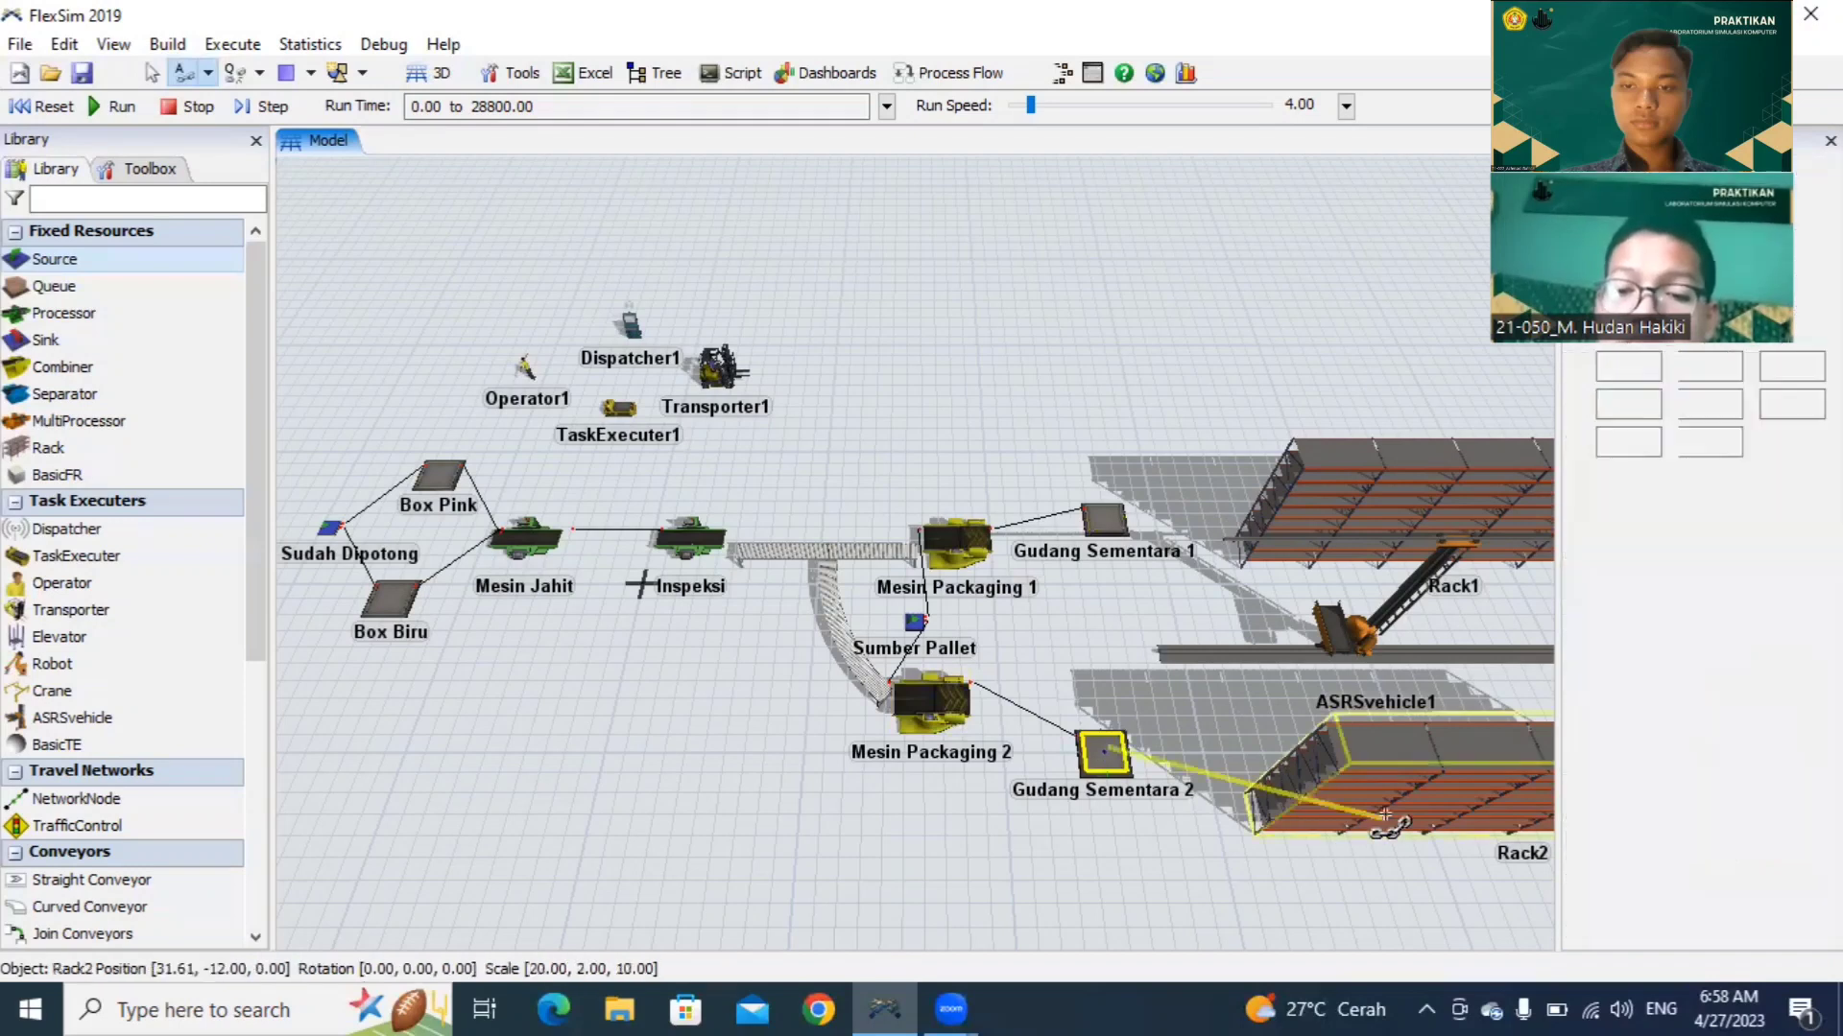
key("Escape")
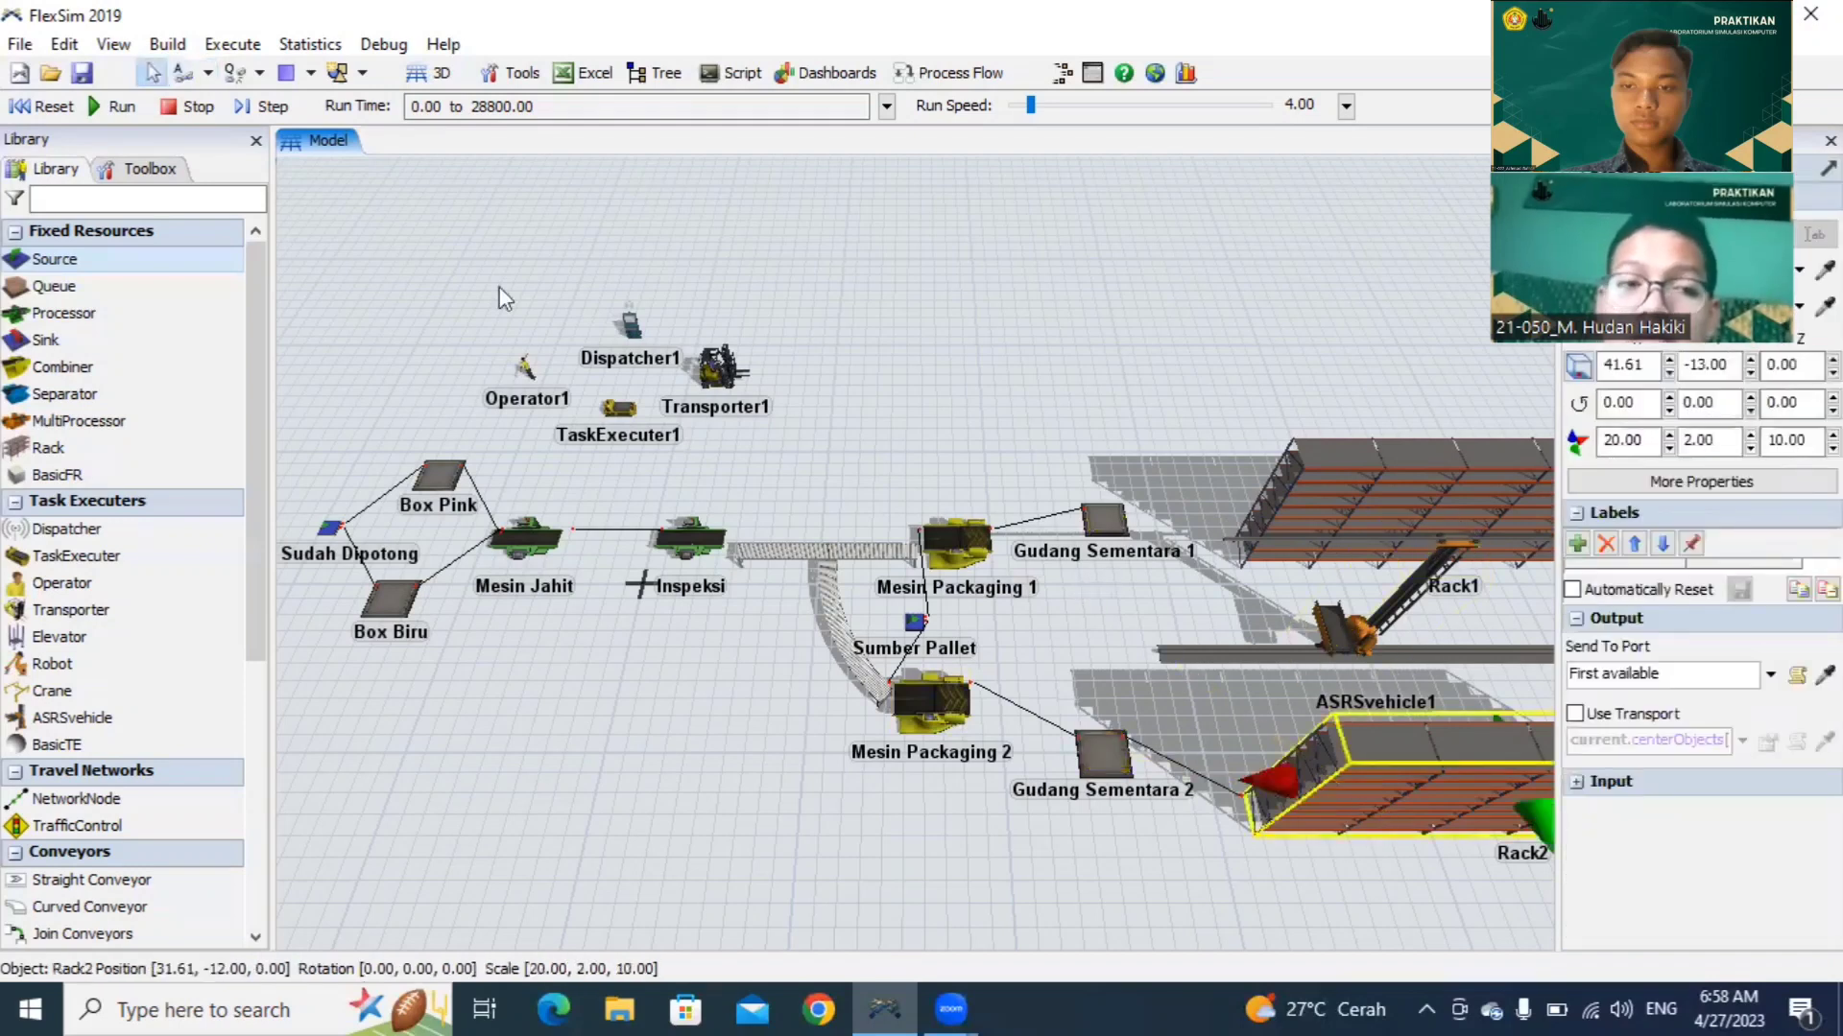
Step: Connect the Gudang Sementara 1 queue to Rack1 and leave connection mode
left_click(183, 74)
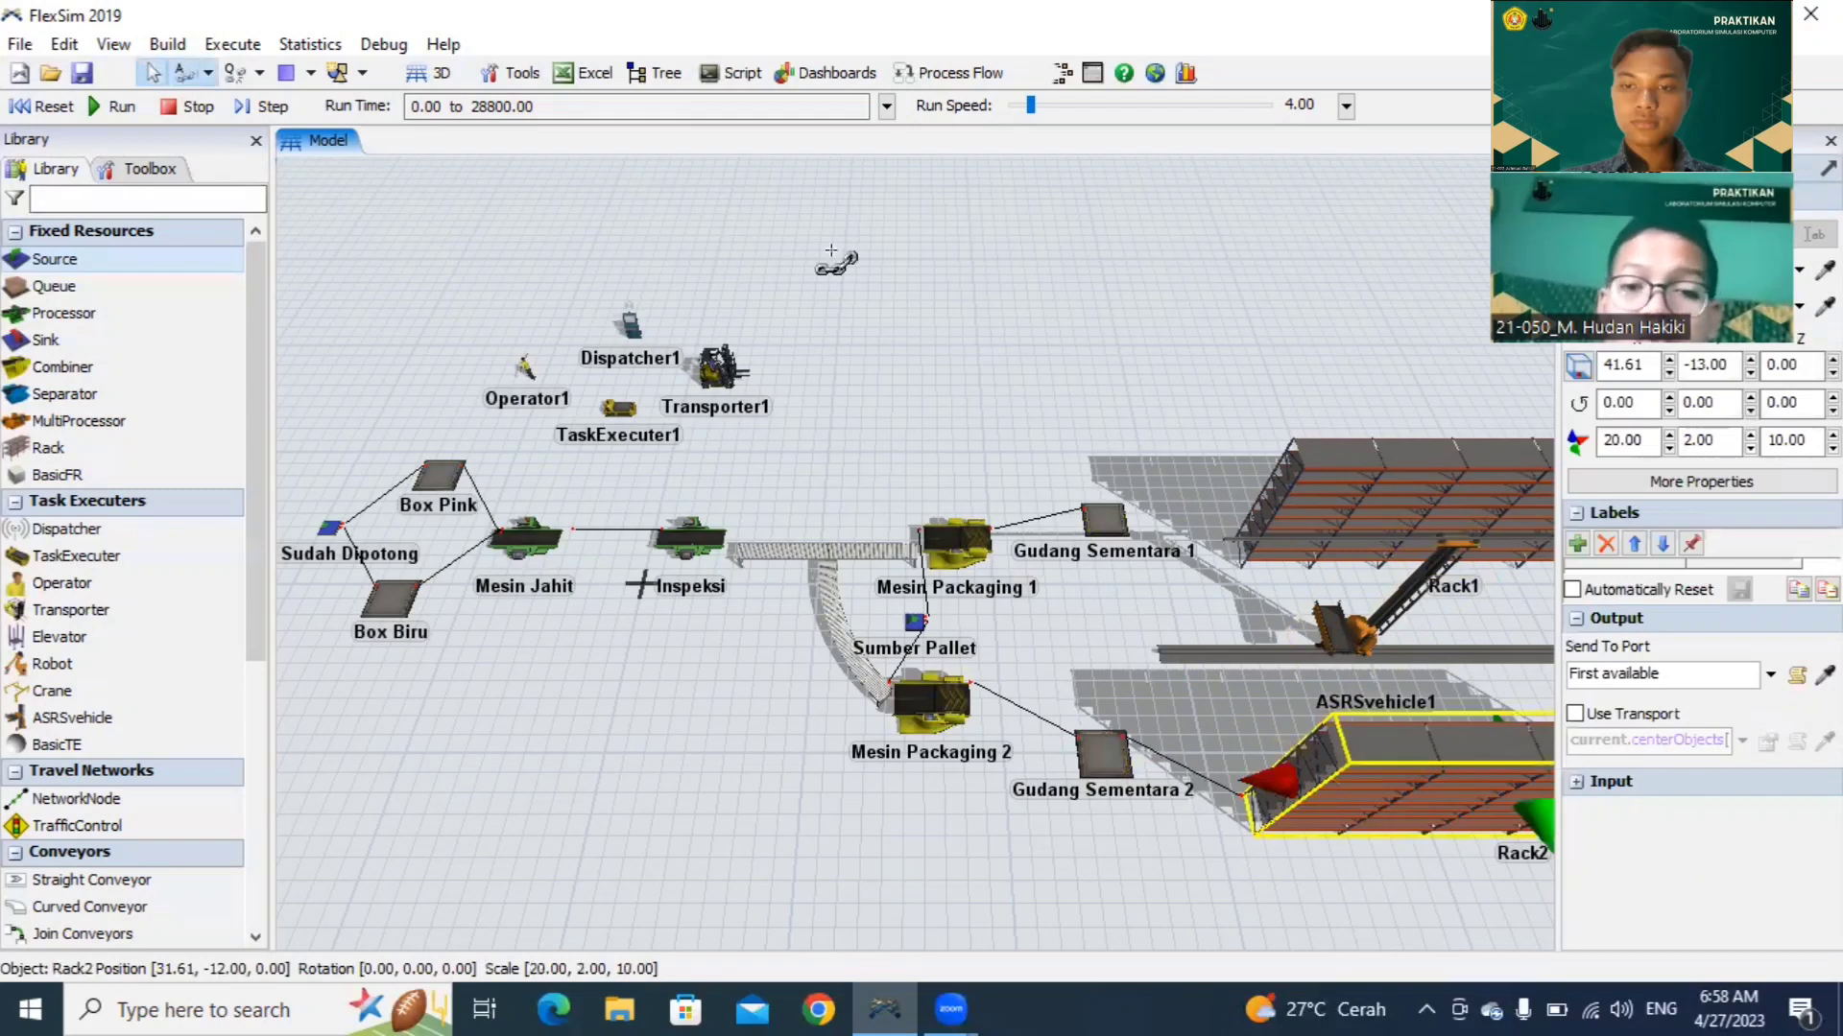
left_click(1103, 516)
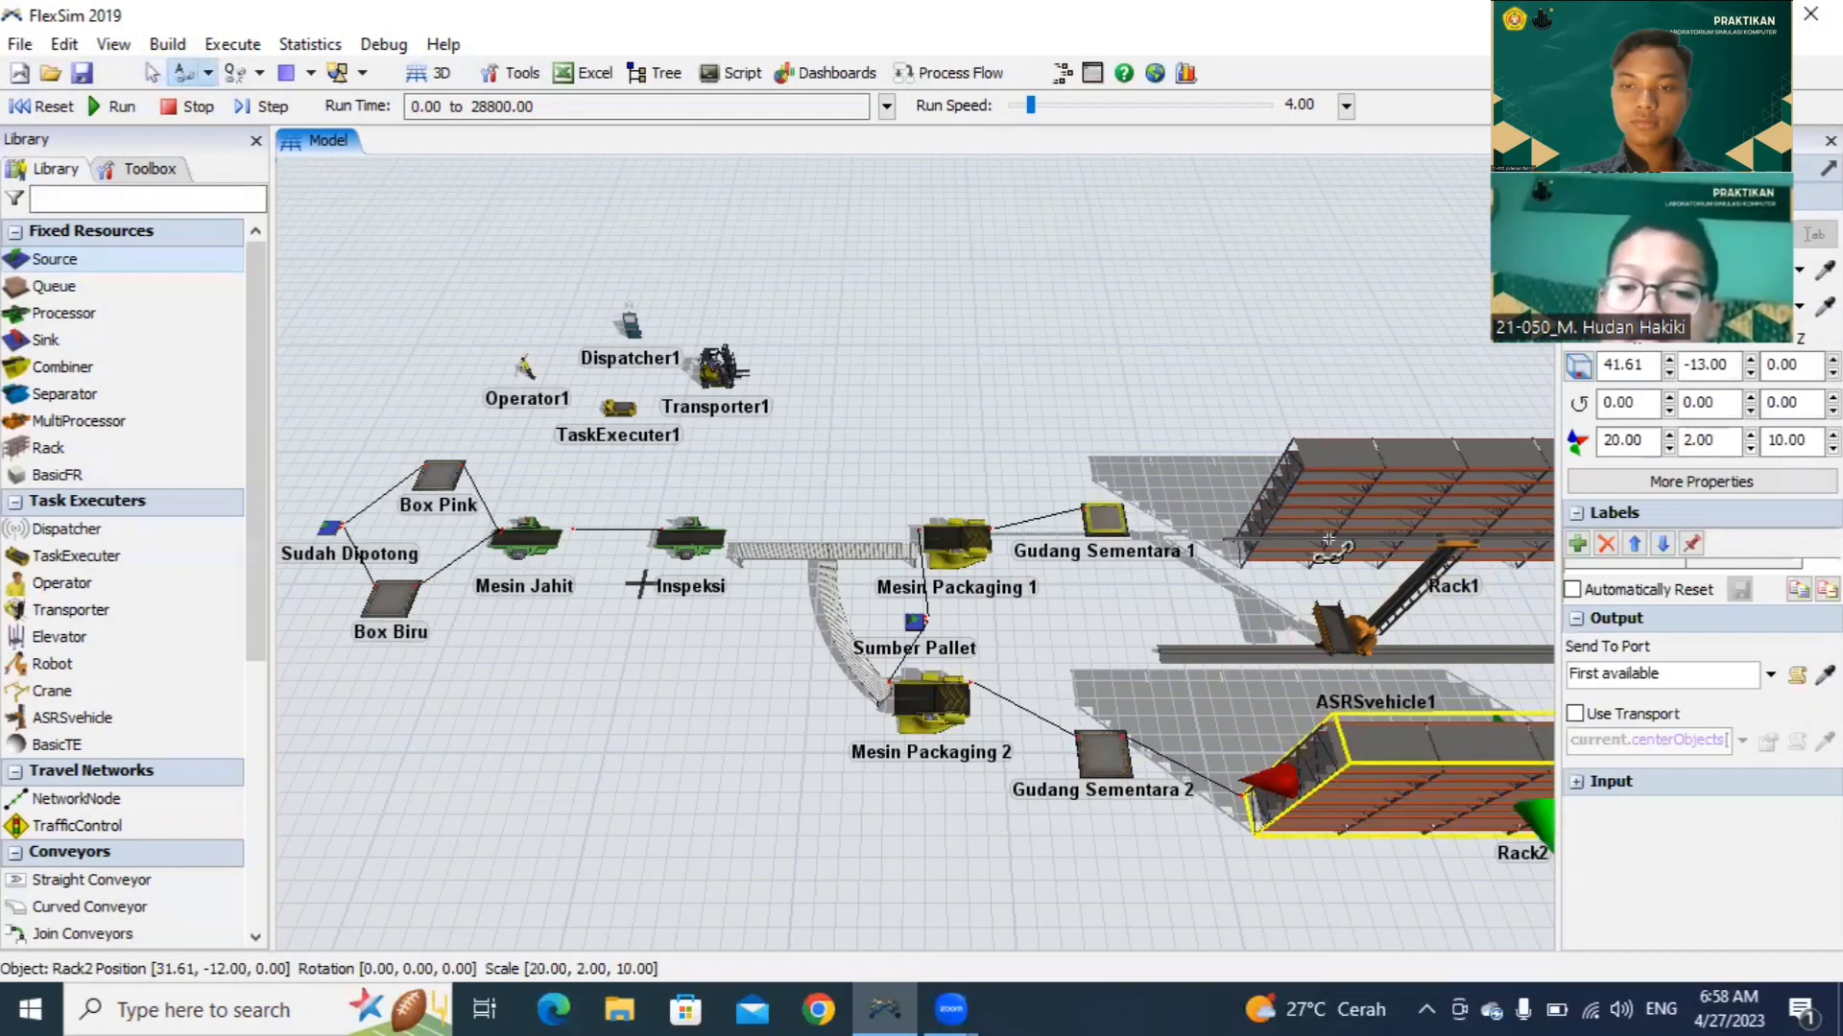
left_click(1295, 501)
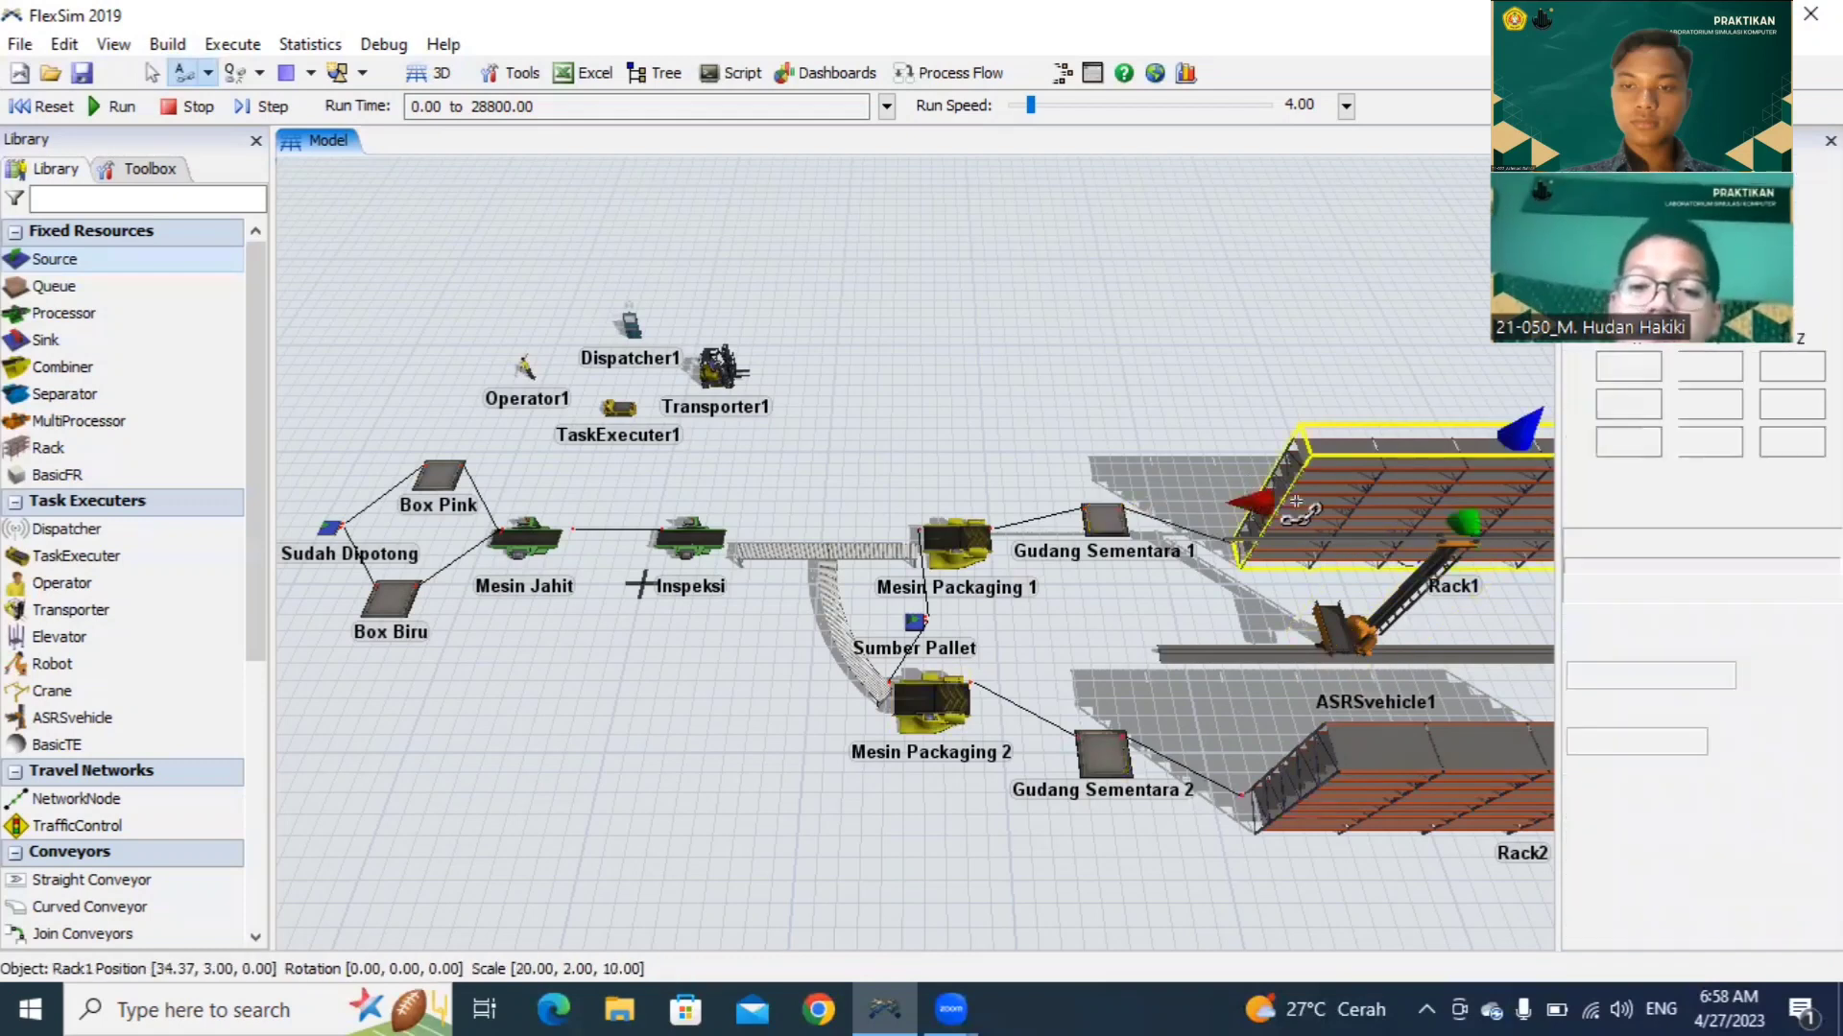
key("Escape")
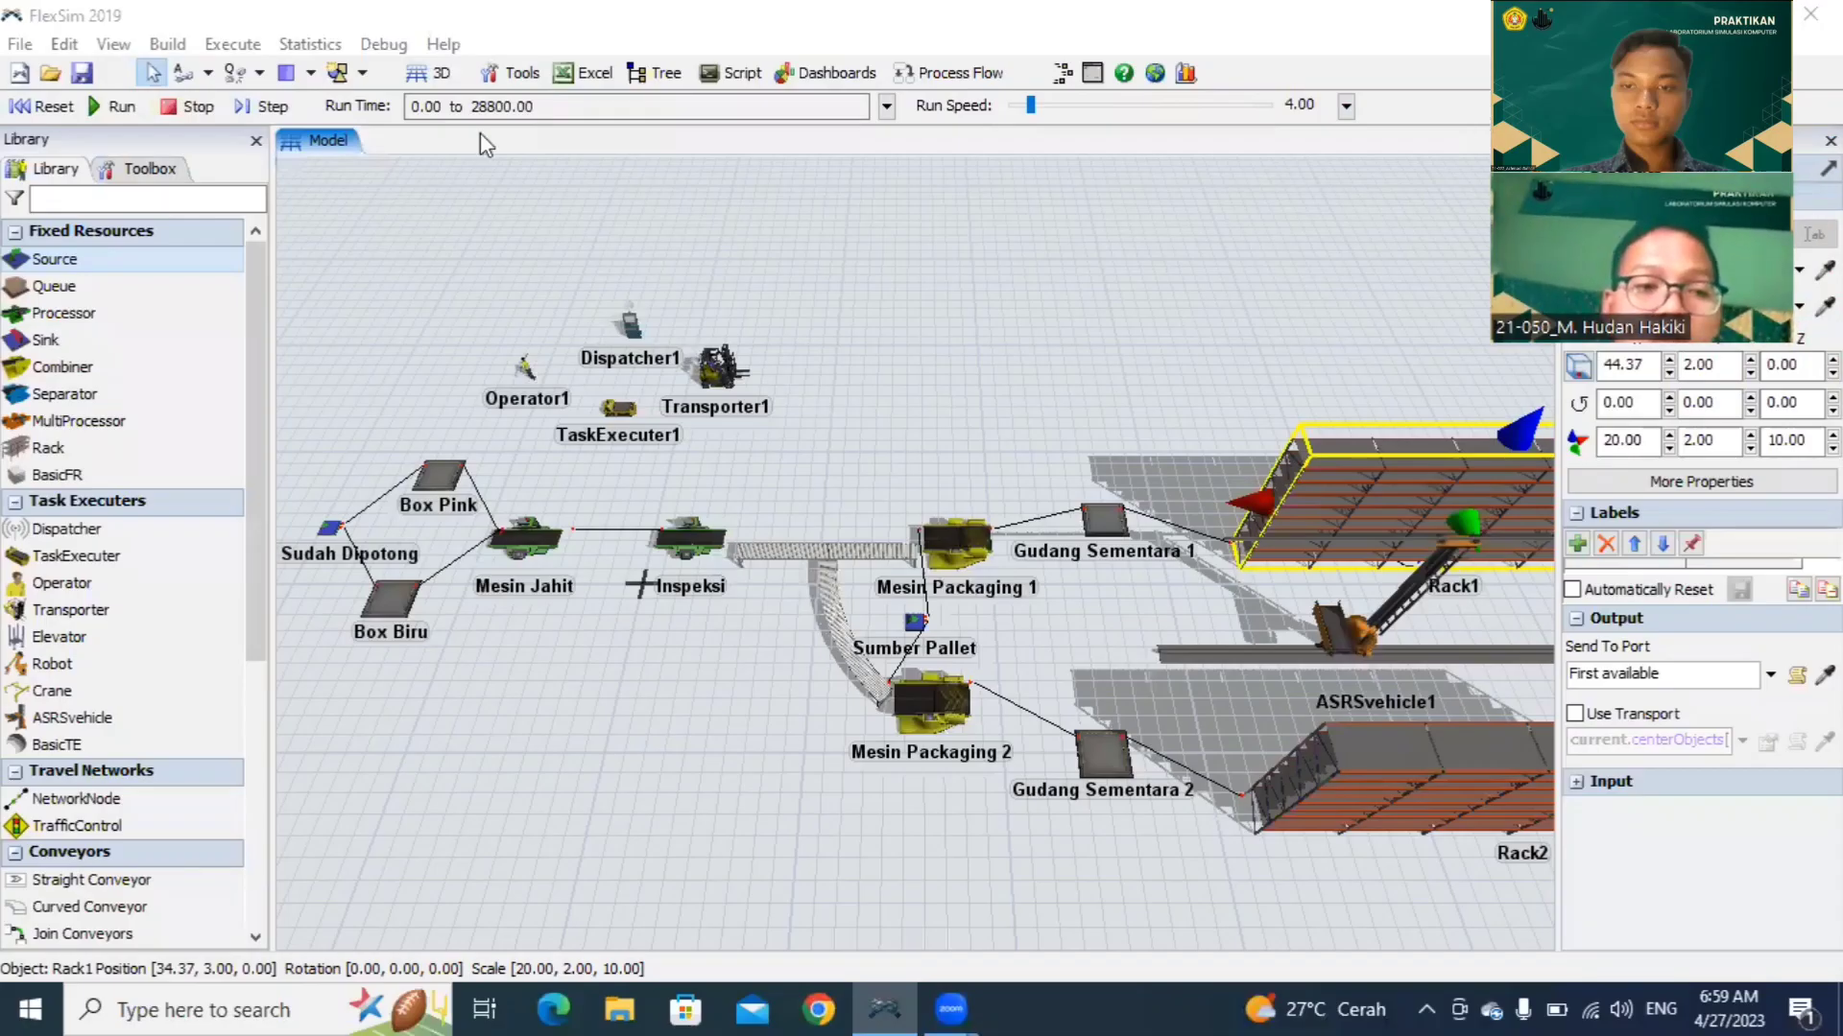
Step: Connect Inspeksi to the straight conveyor, and that conveyor to Mesin Packaging 1
left_click(181, 77)
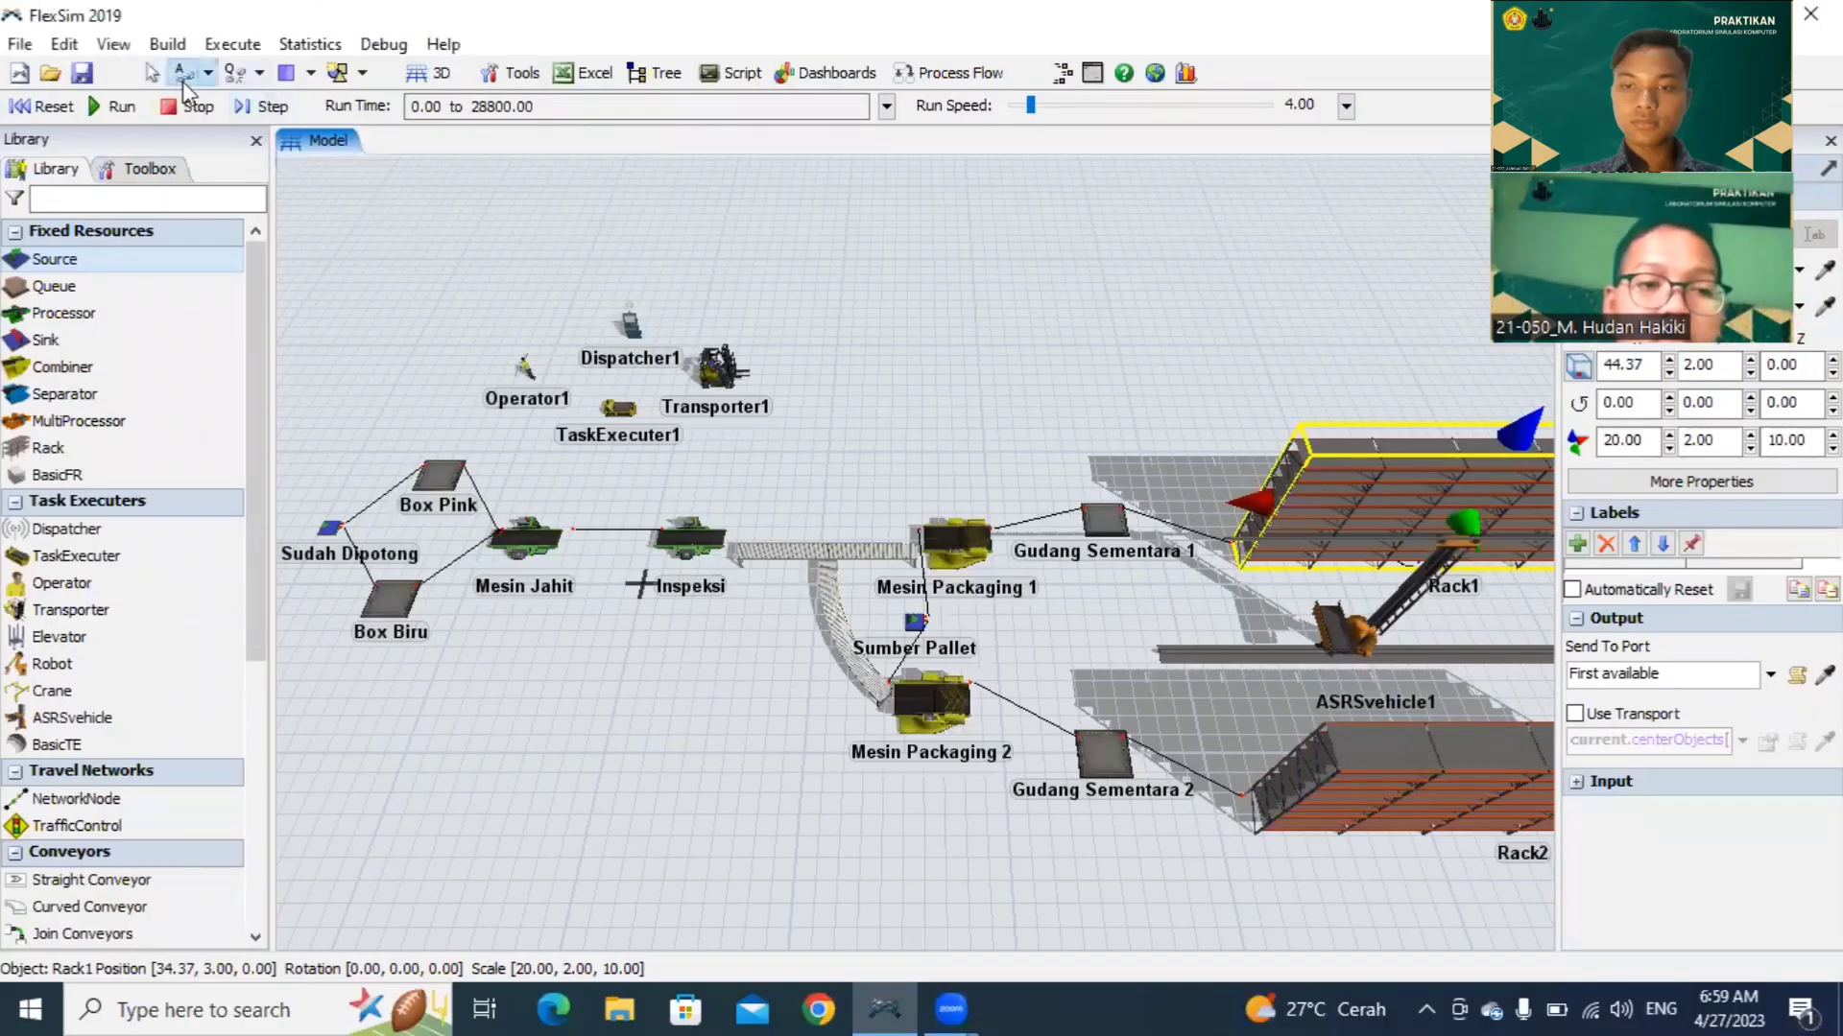
left_click(680, 555)
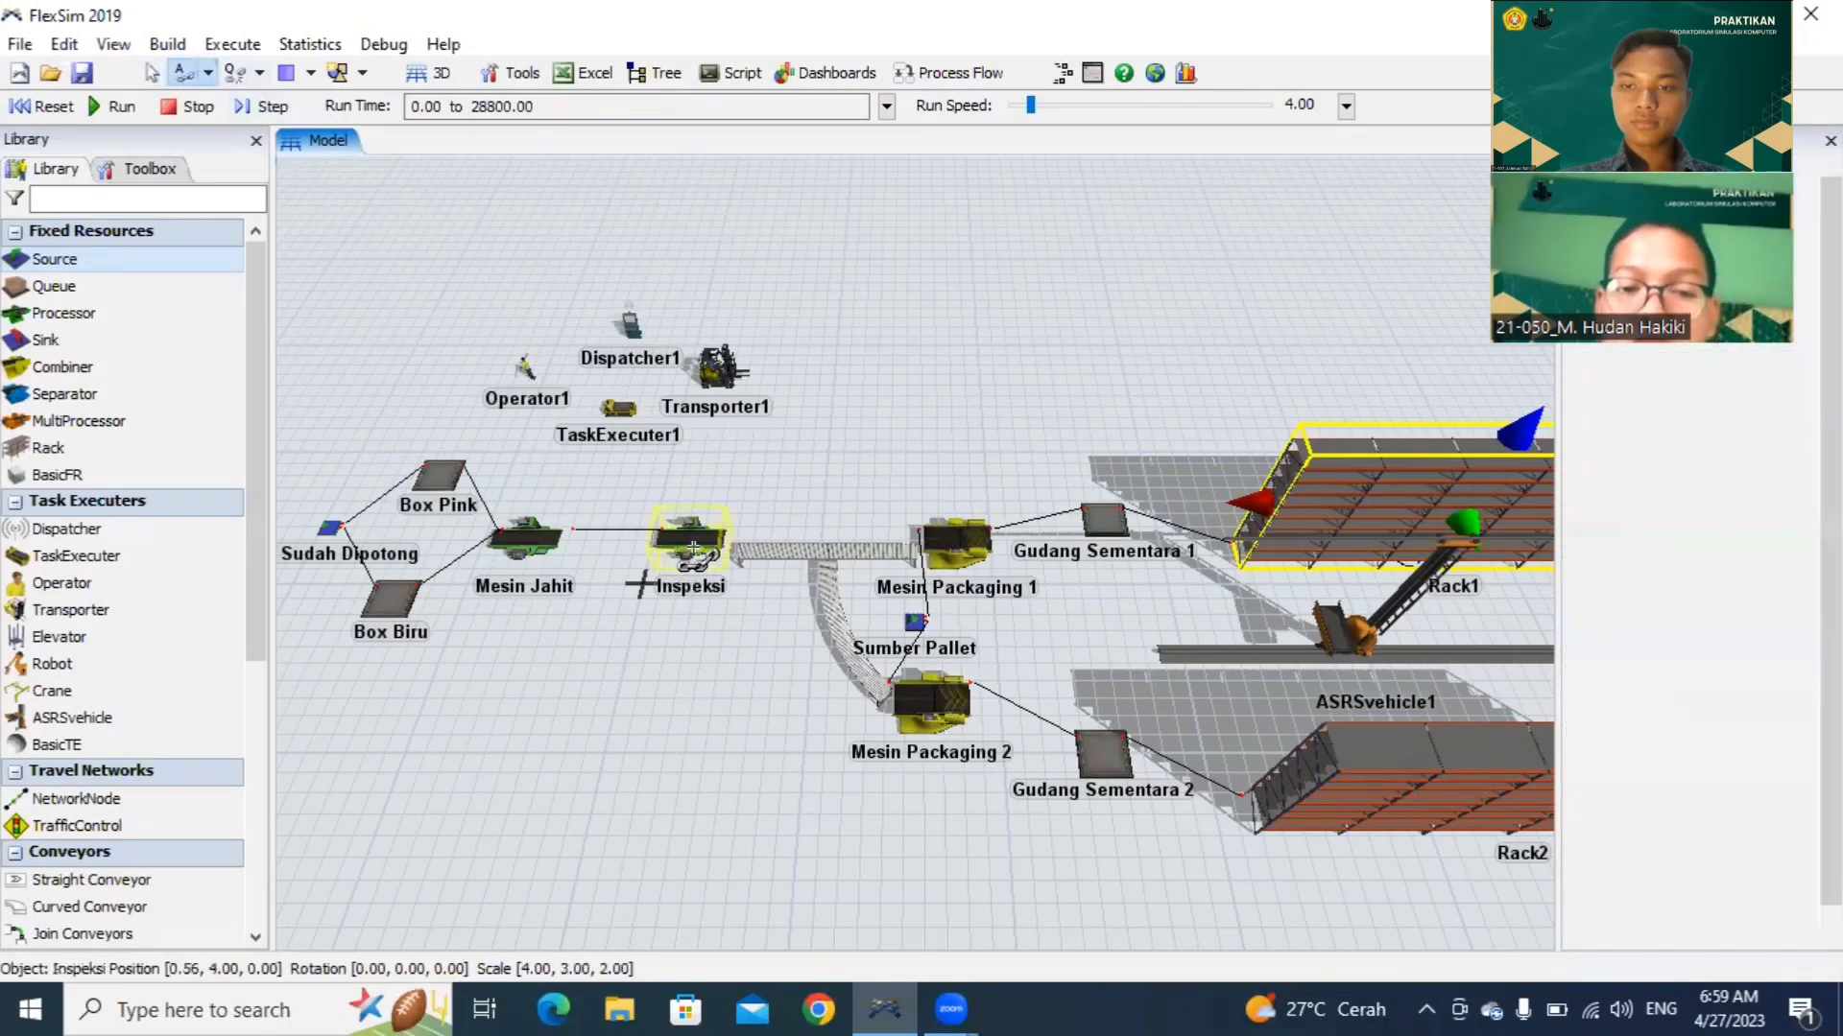
left_click(790, 550)
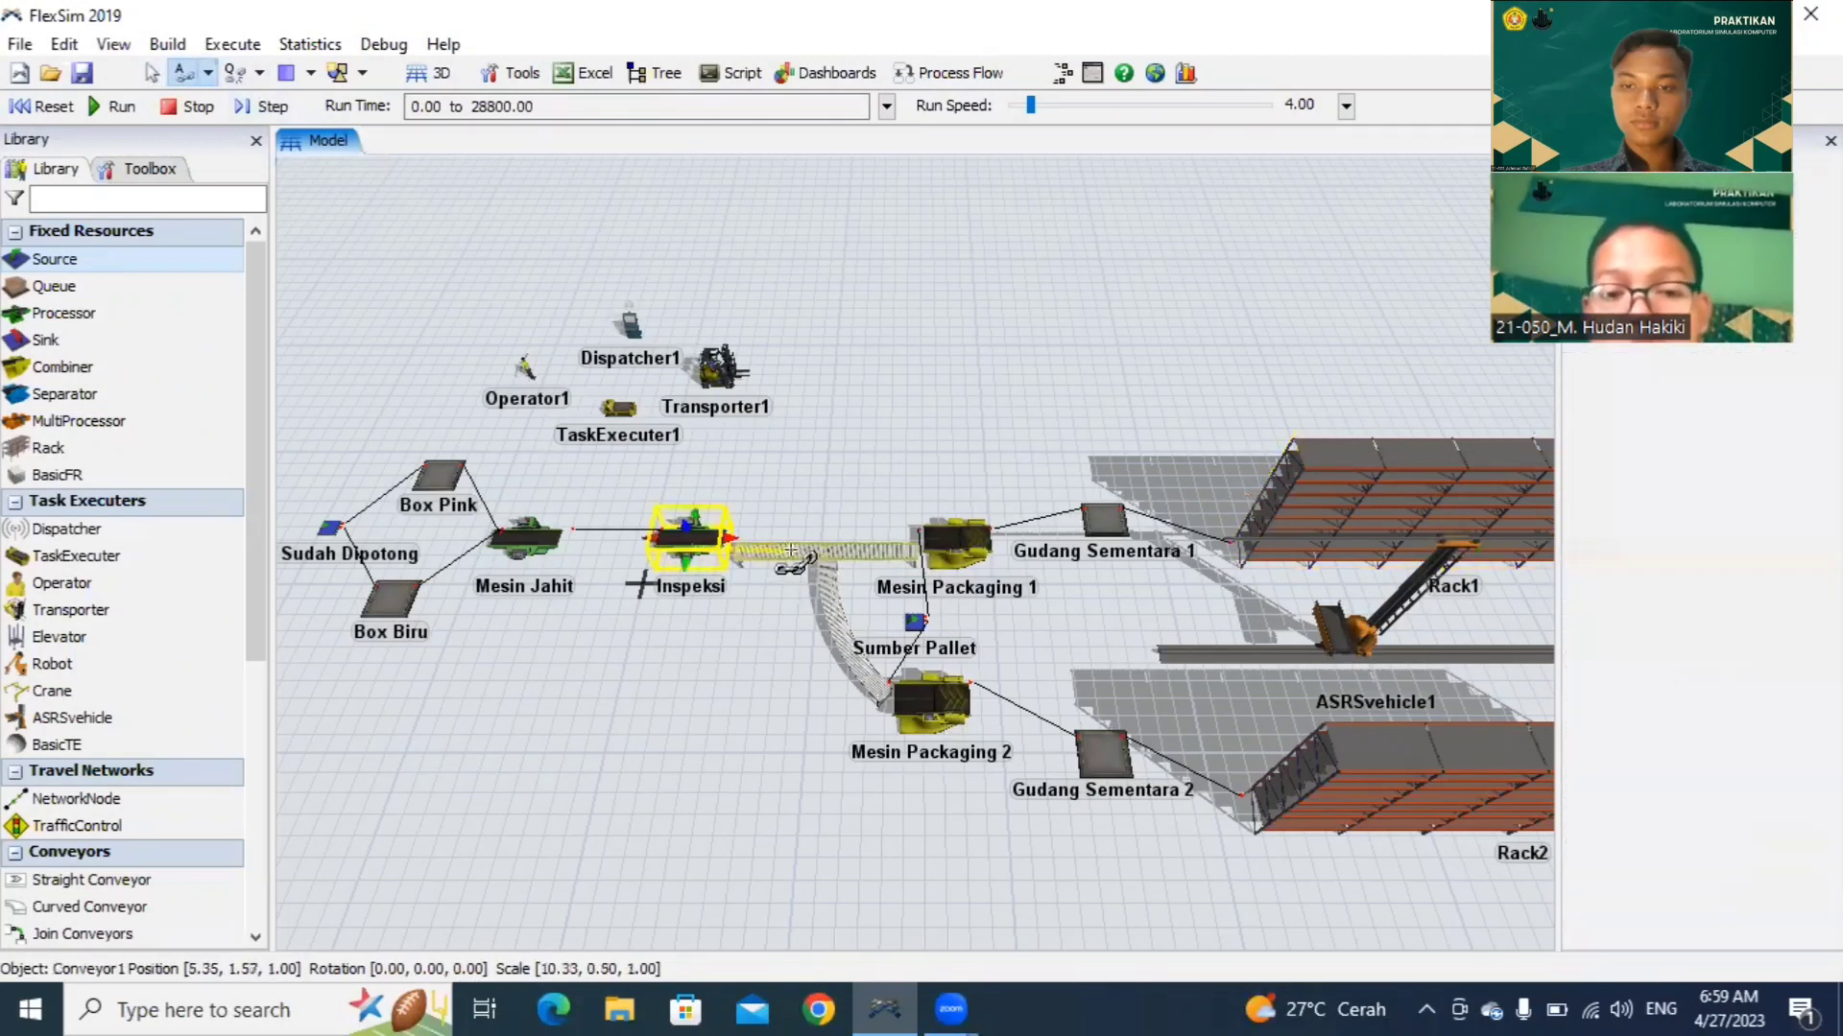
left_click(947, 547)
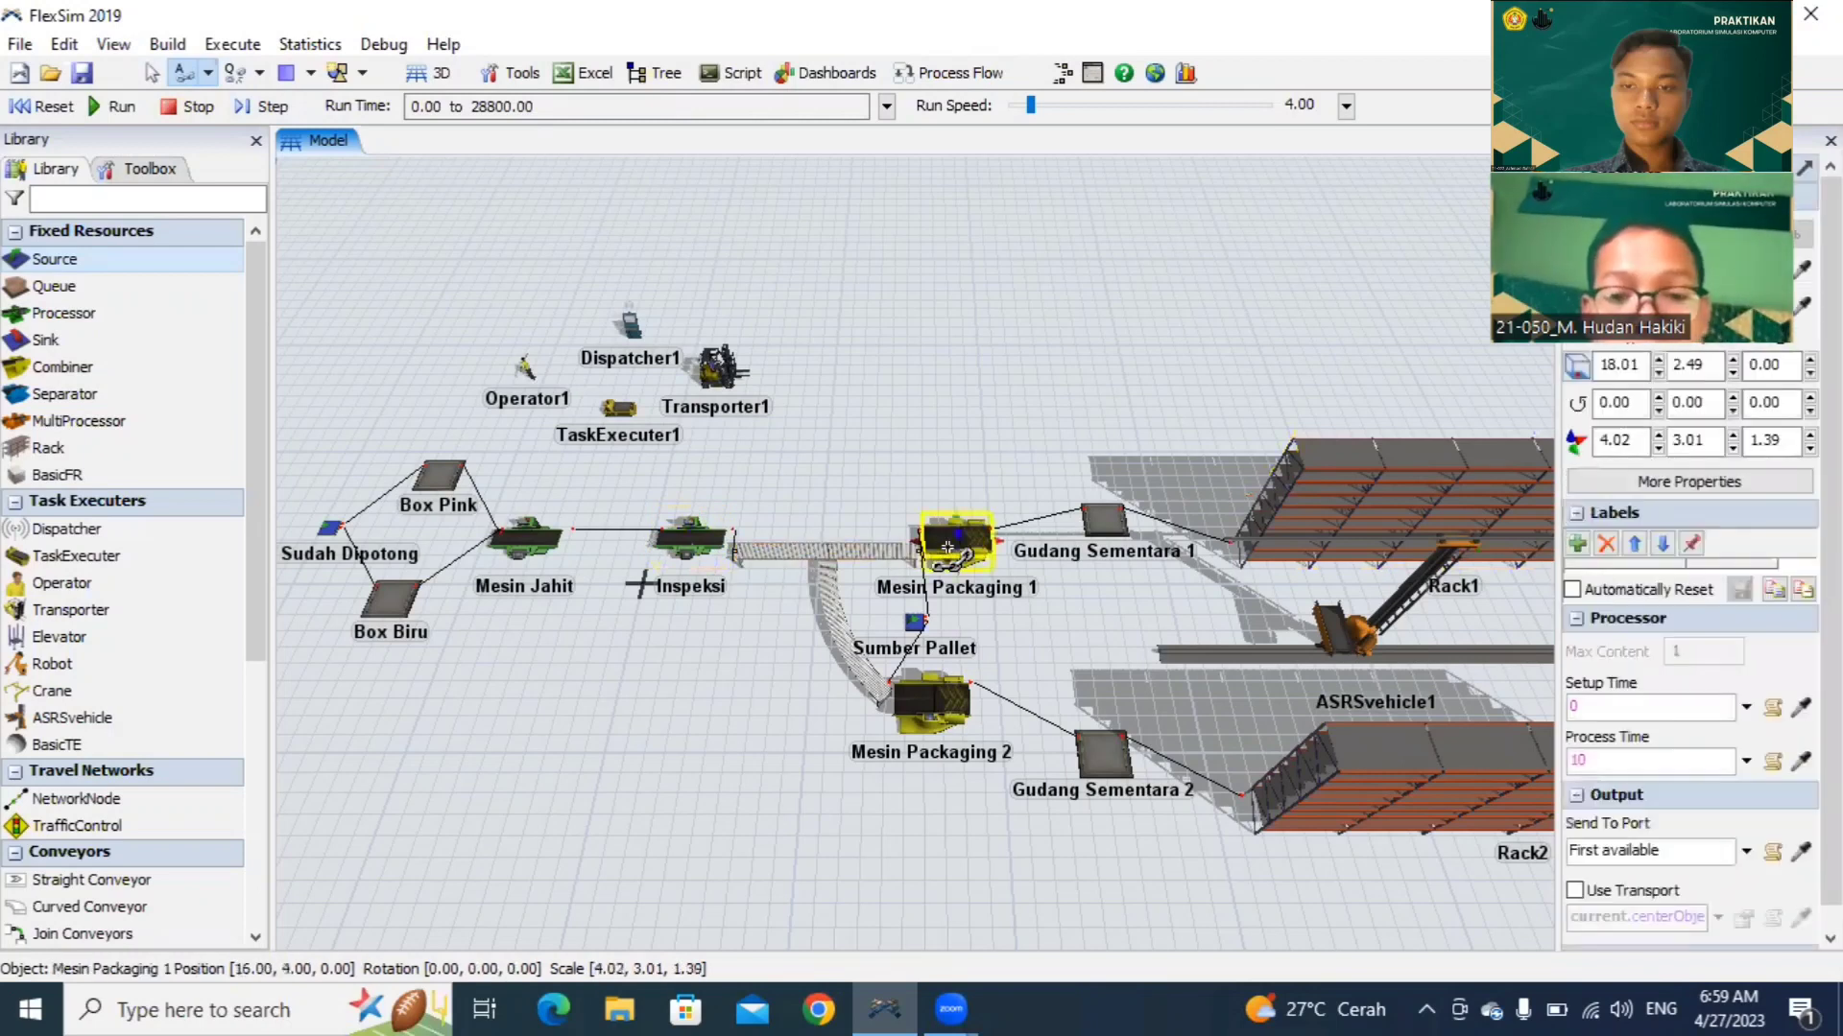
key("Escape")
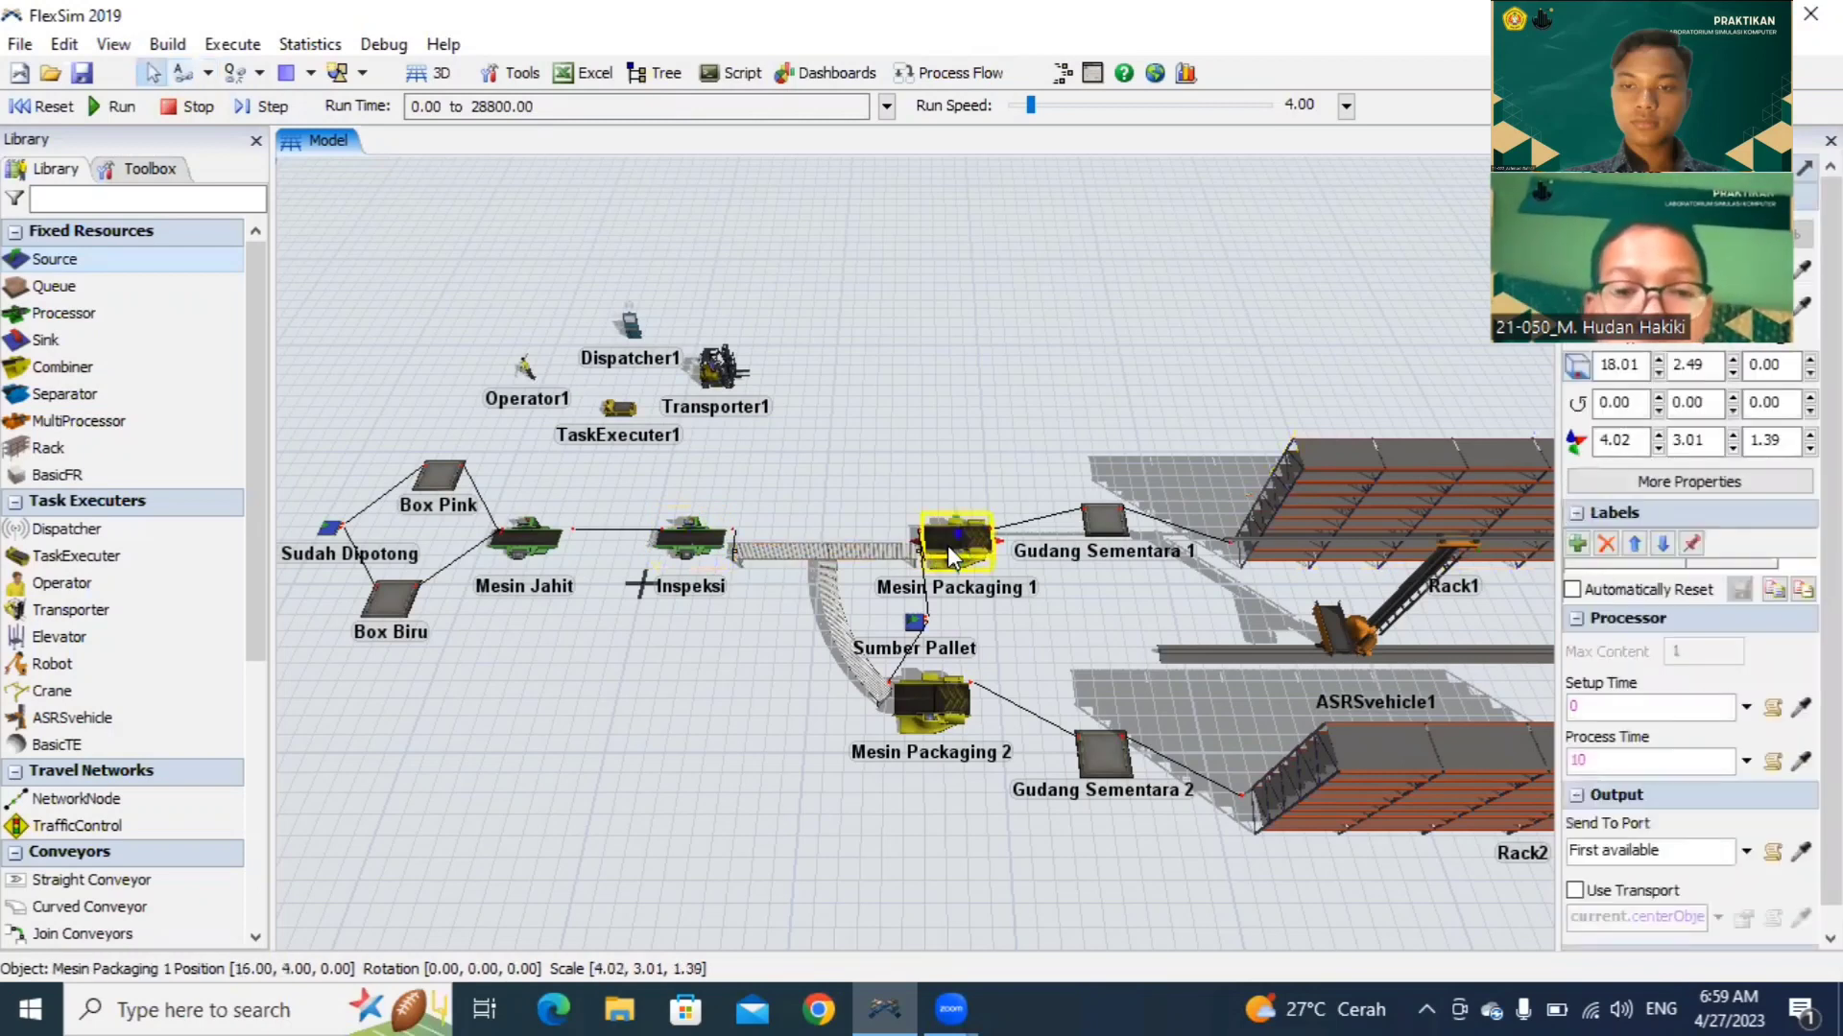
Step: Connect the curved conveyor to Mesin Packaging 2 and leave connection mode
left_click(182, 72)
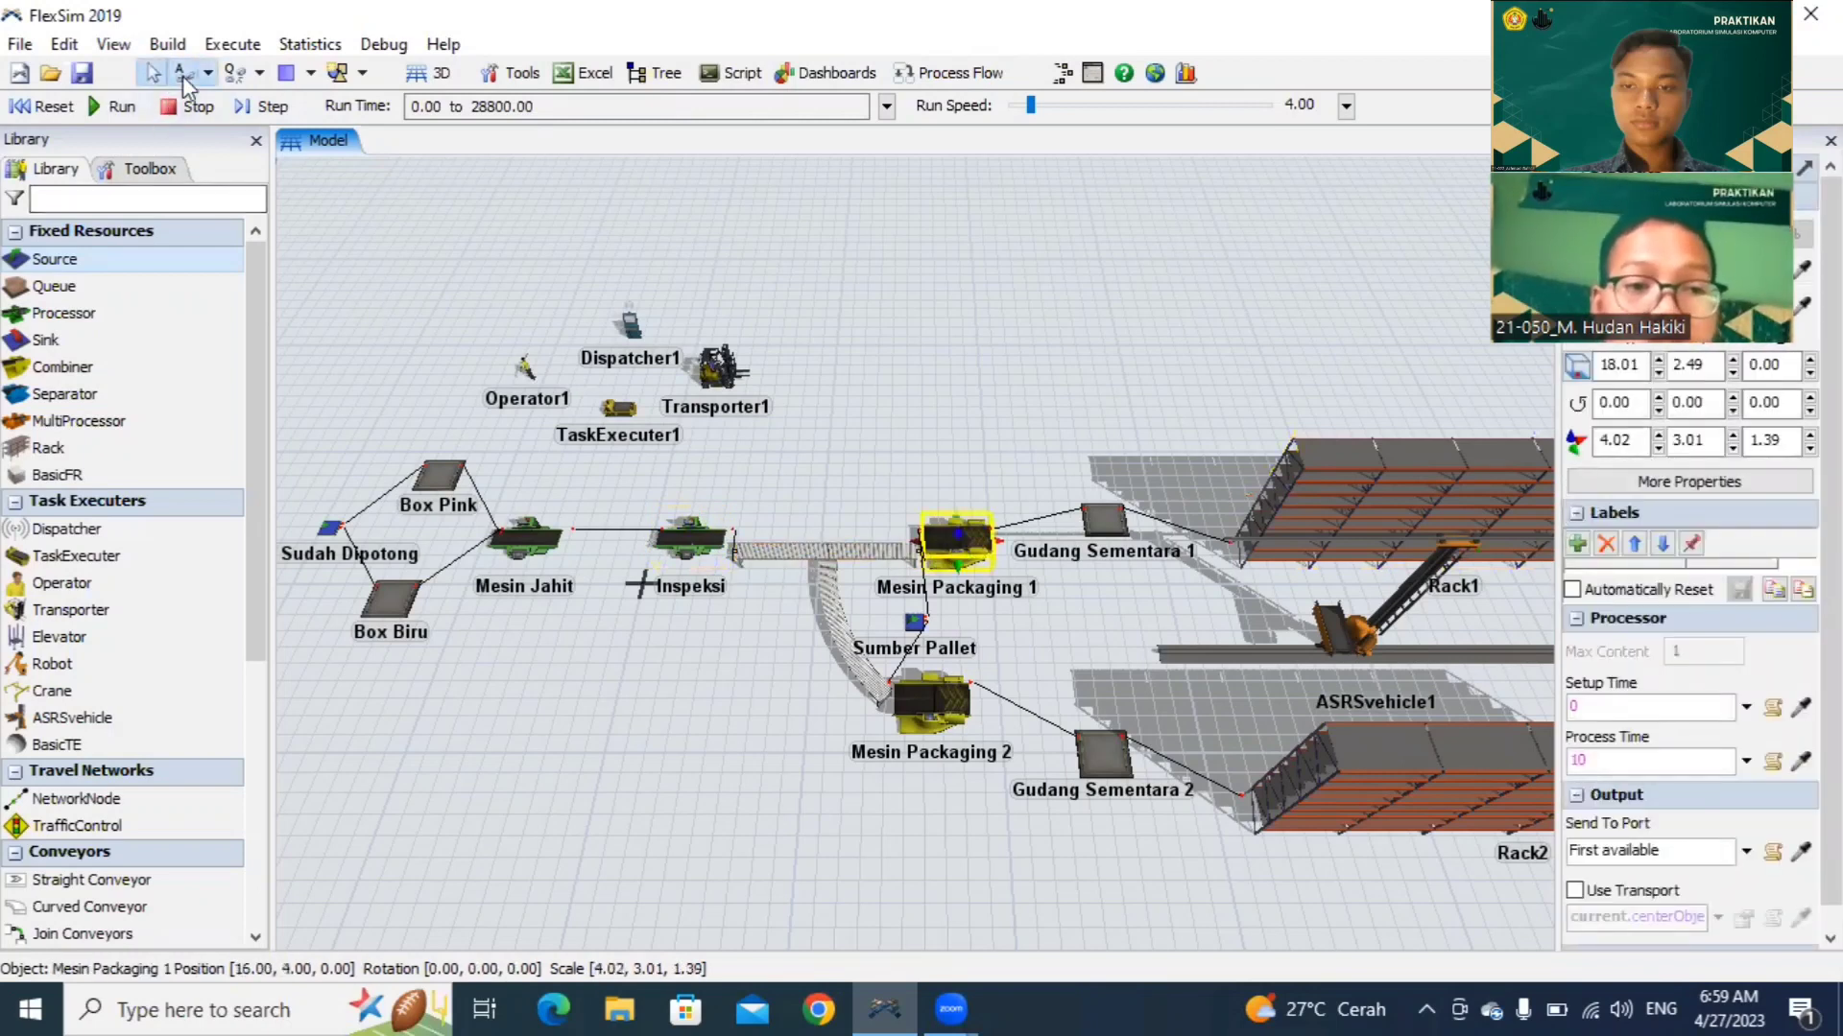
left_click(840, 650)
left_click(896, 698)
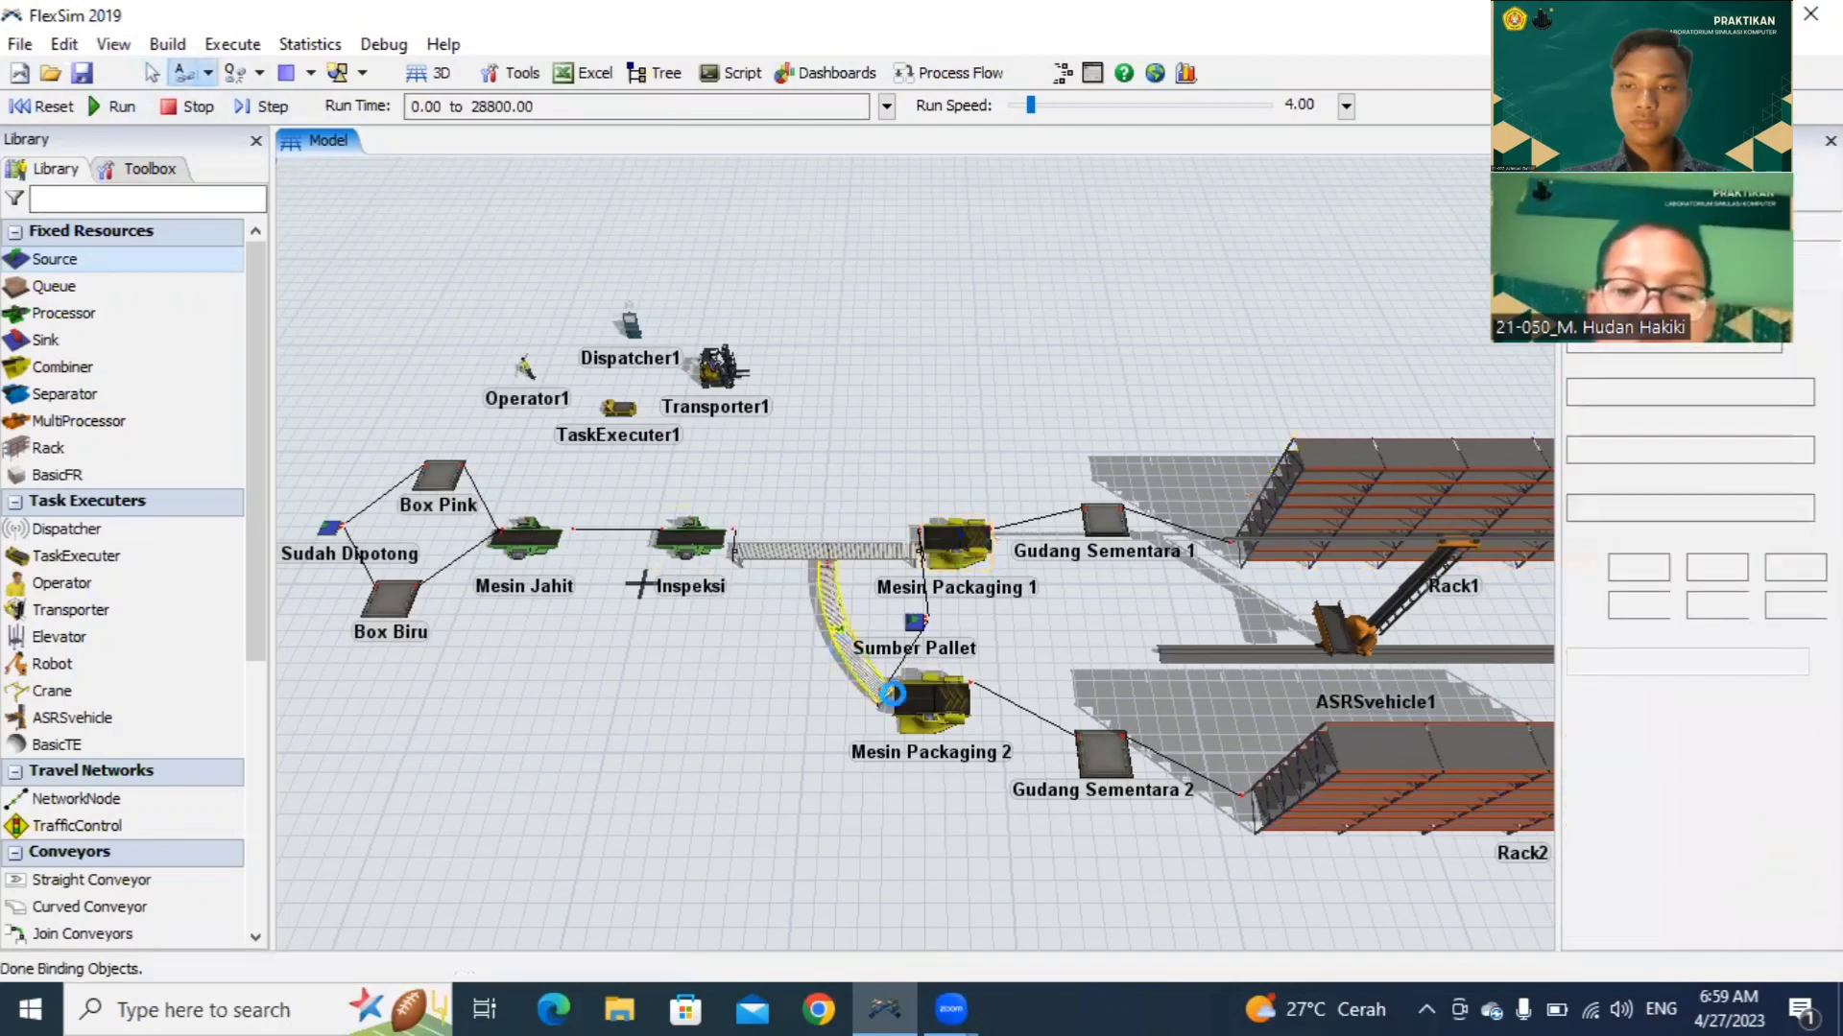
key("Escape")
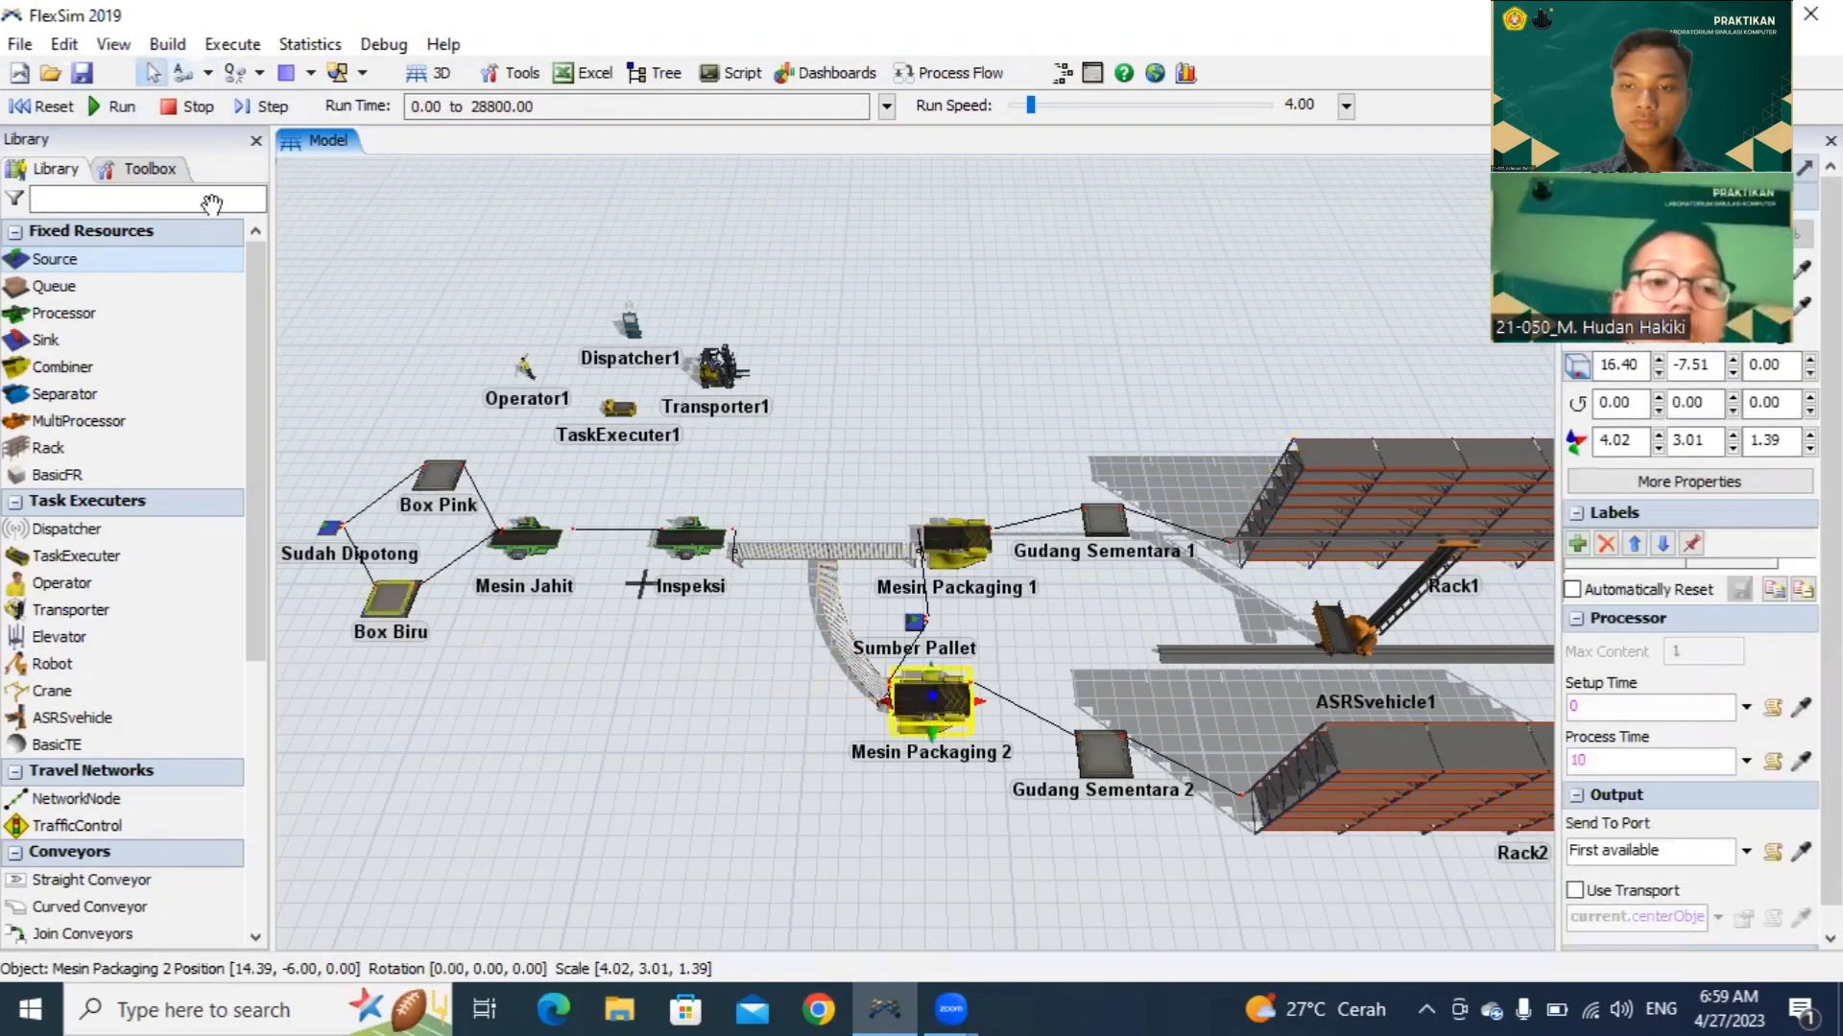
Step: Connect the Gudang Sementara 2 queue to ASRSvehicle1 with a center port connection
left_click(208, 75)
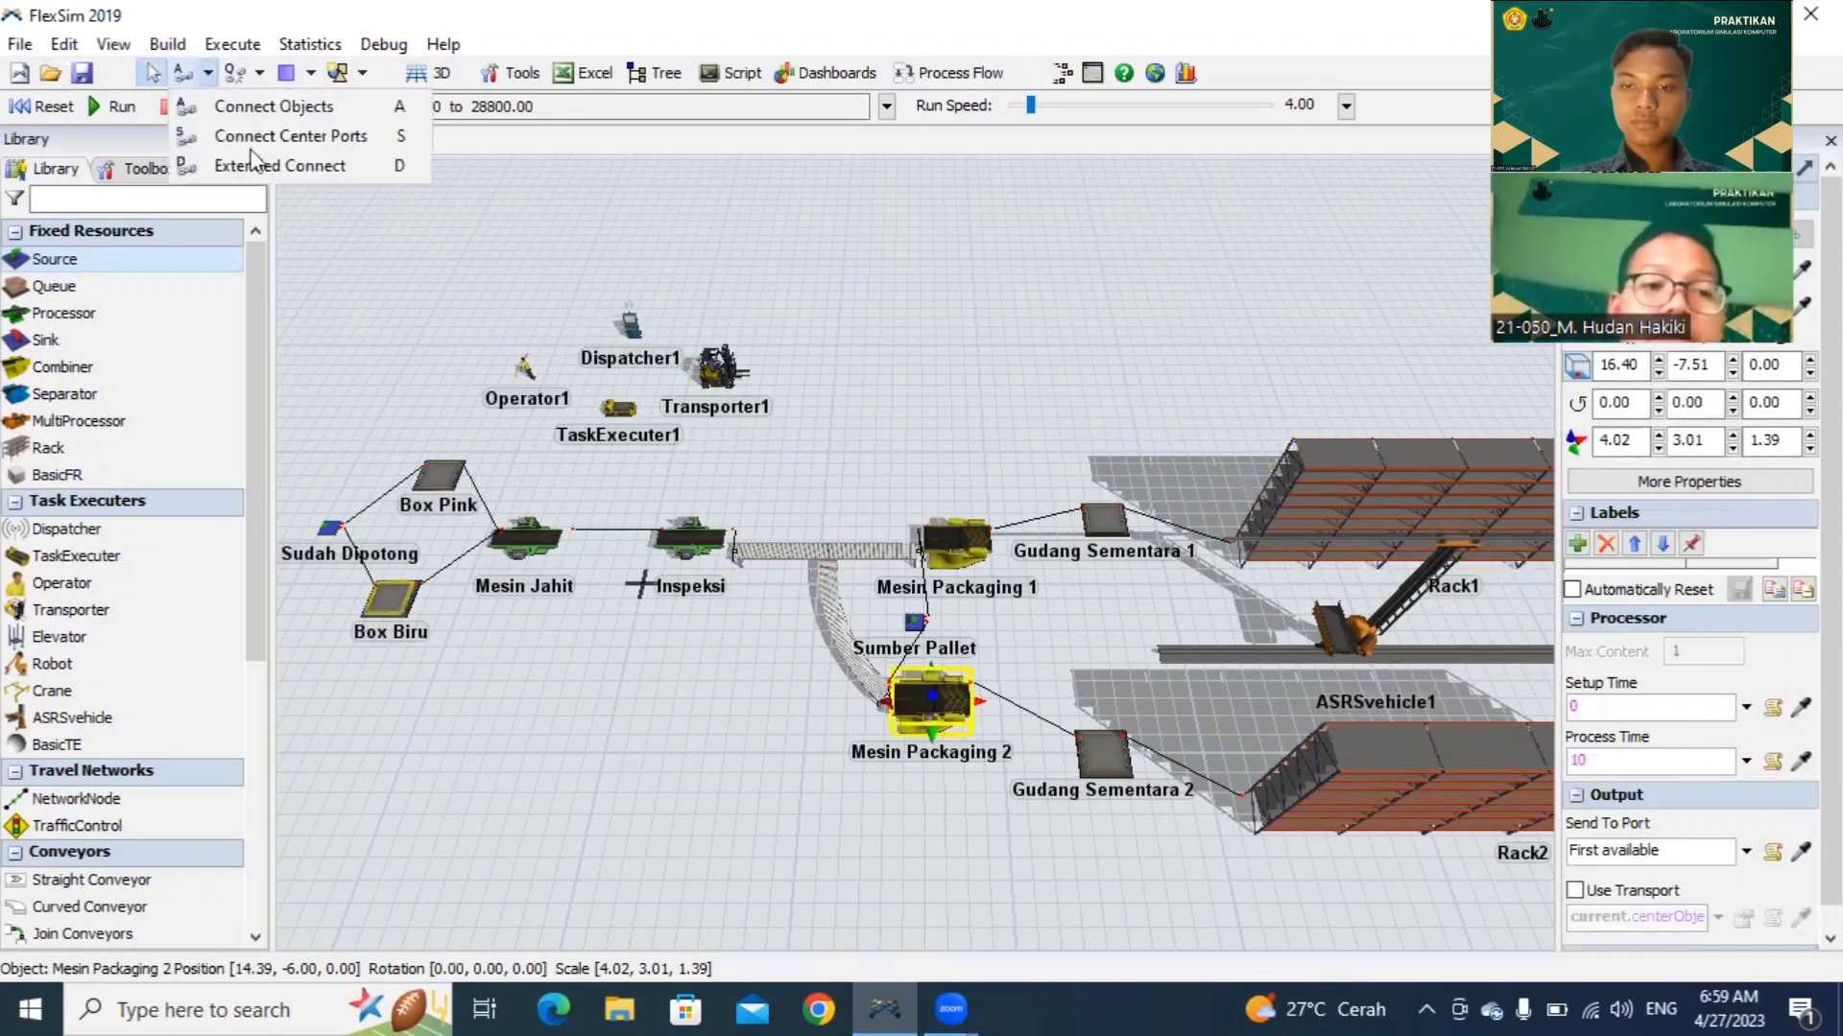
left_click(288, 137)
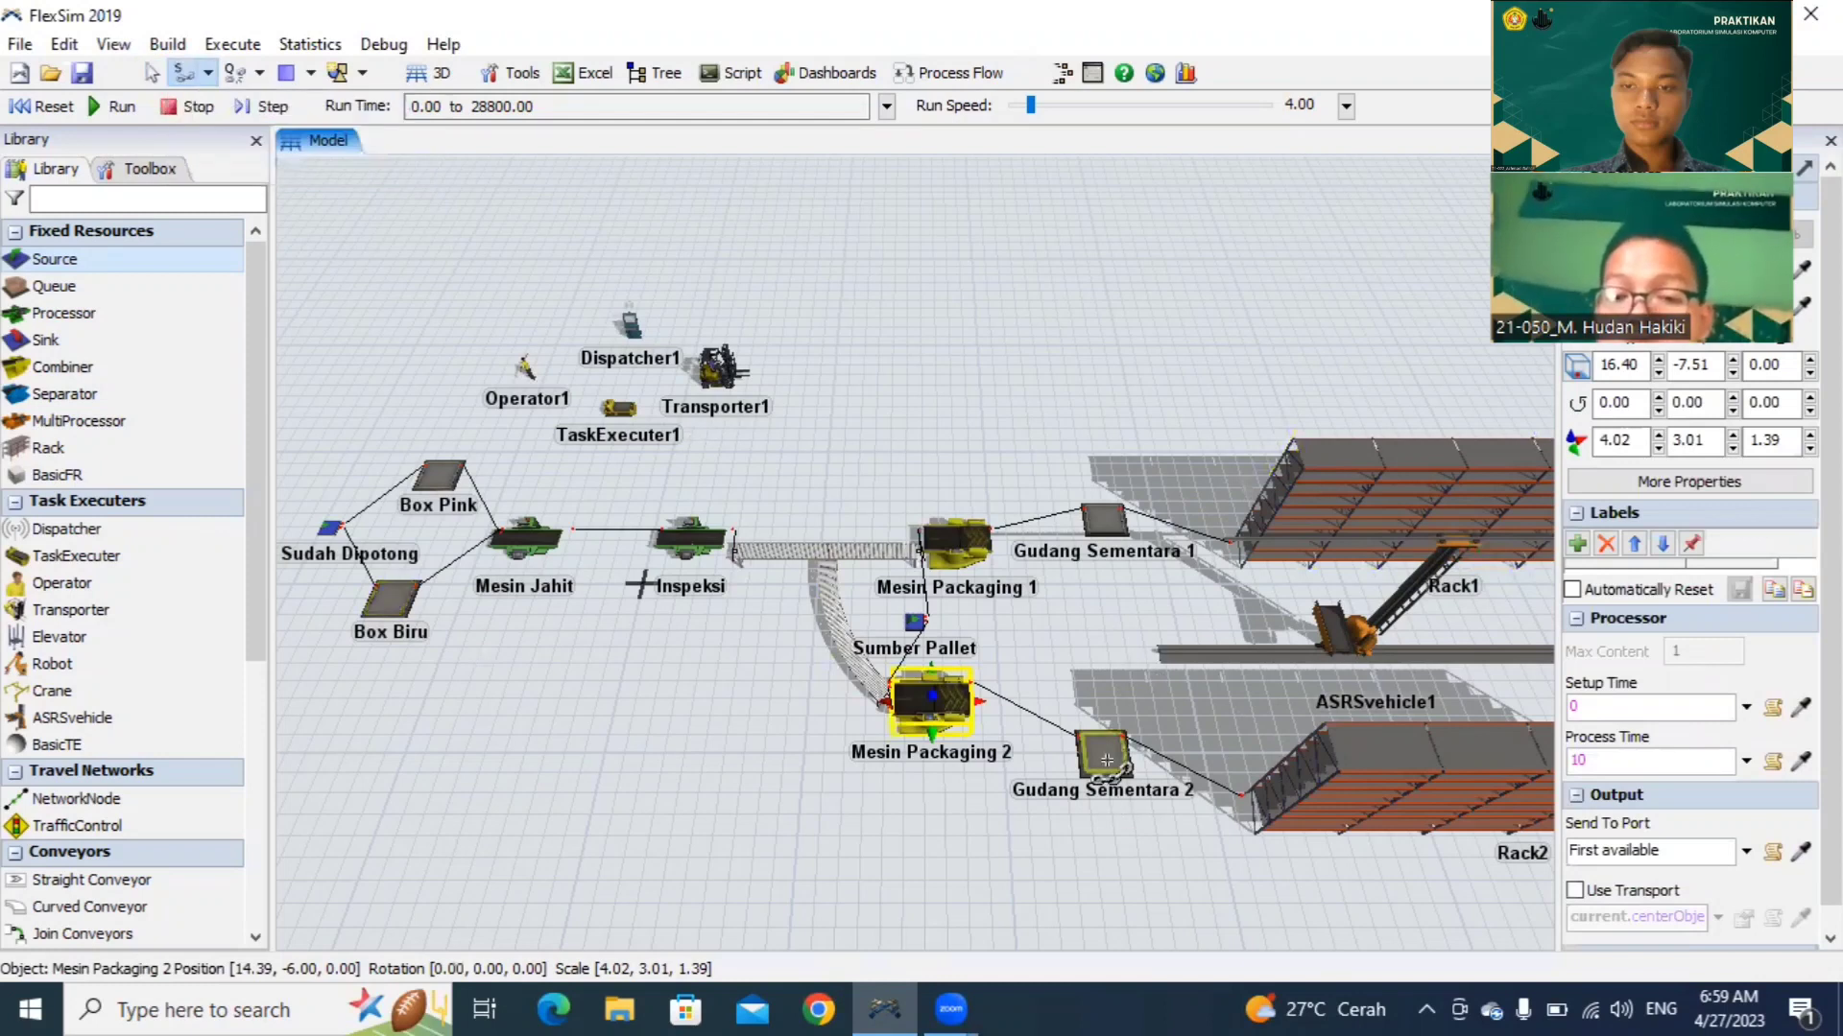
left_click(1106, 761)
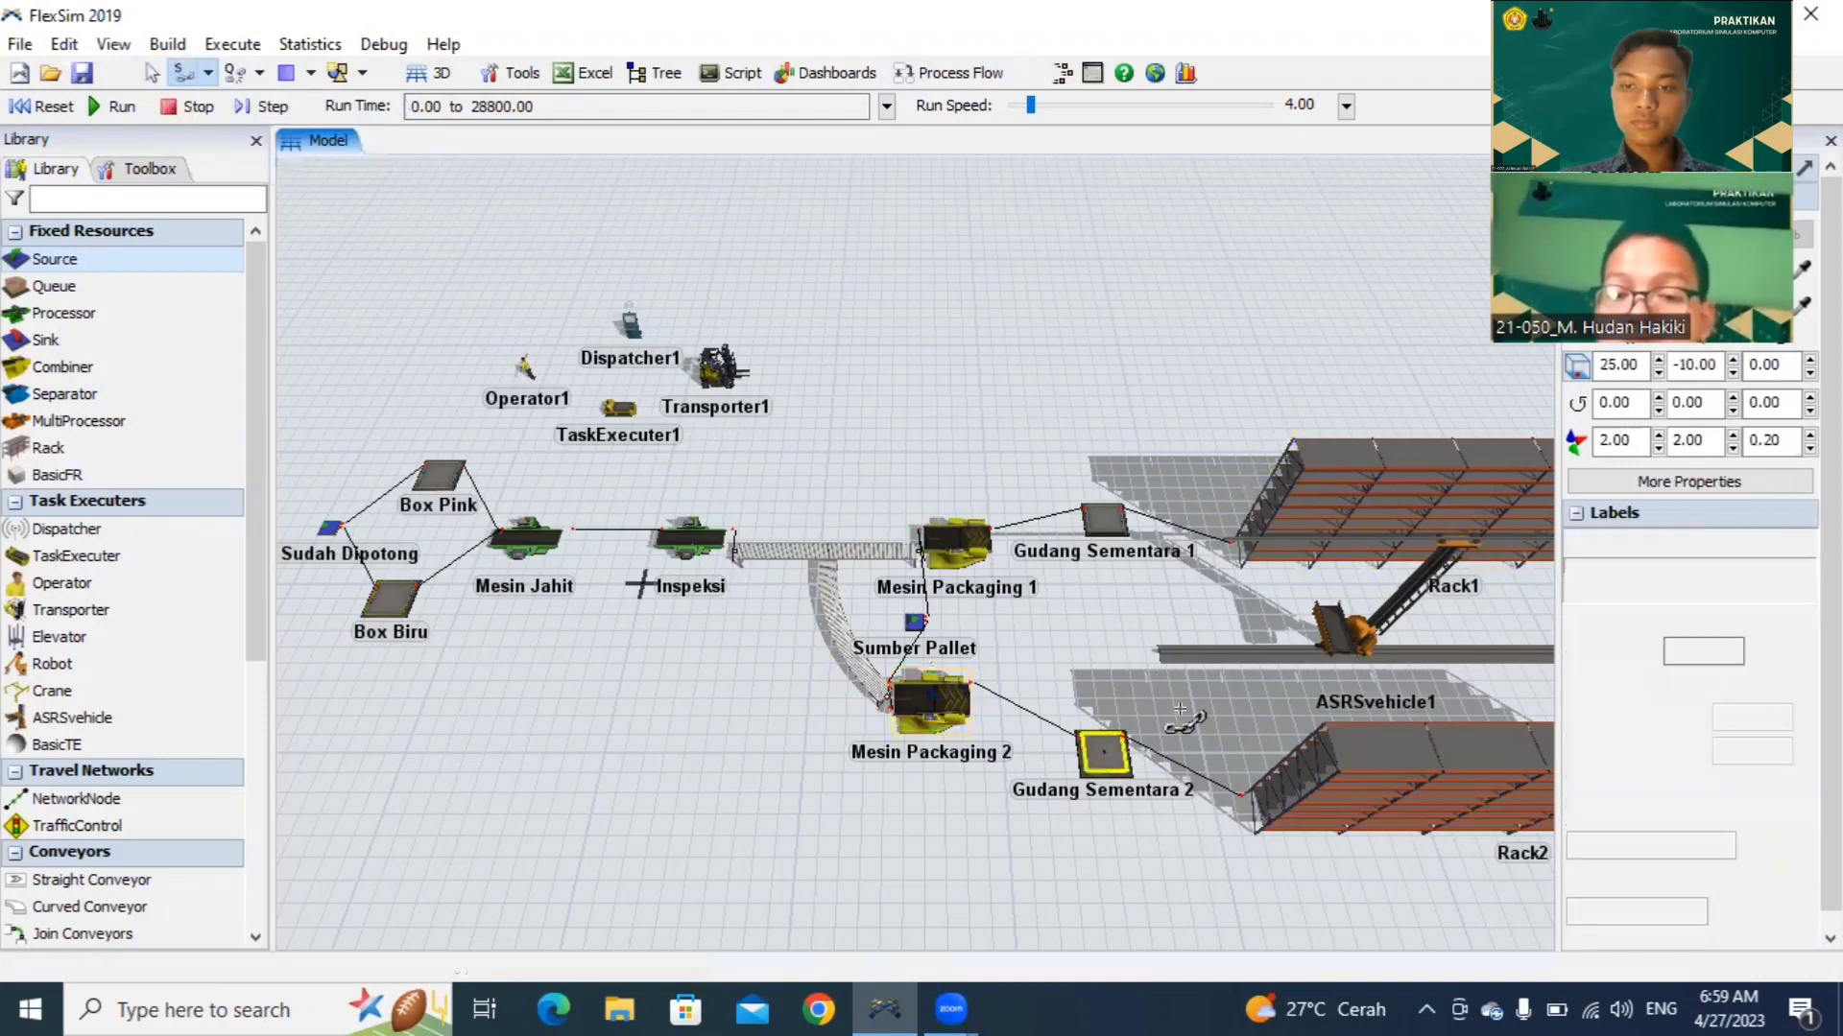
left_click(1281, 656)
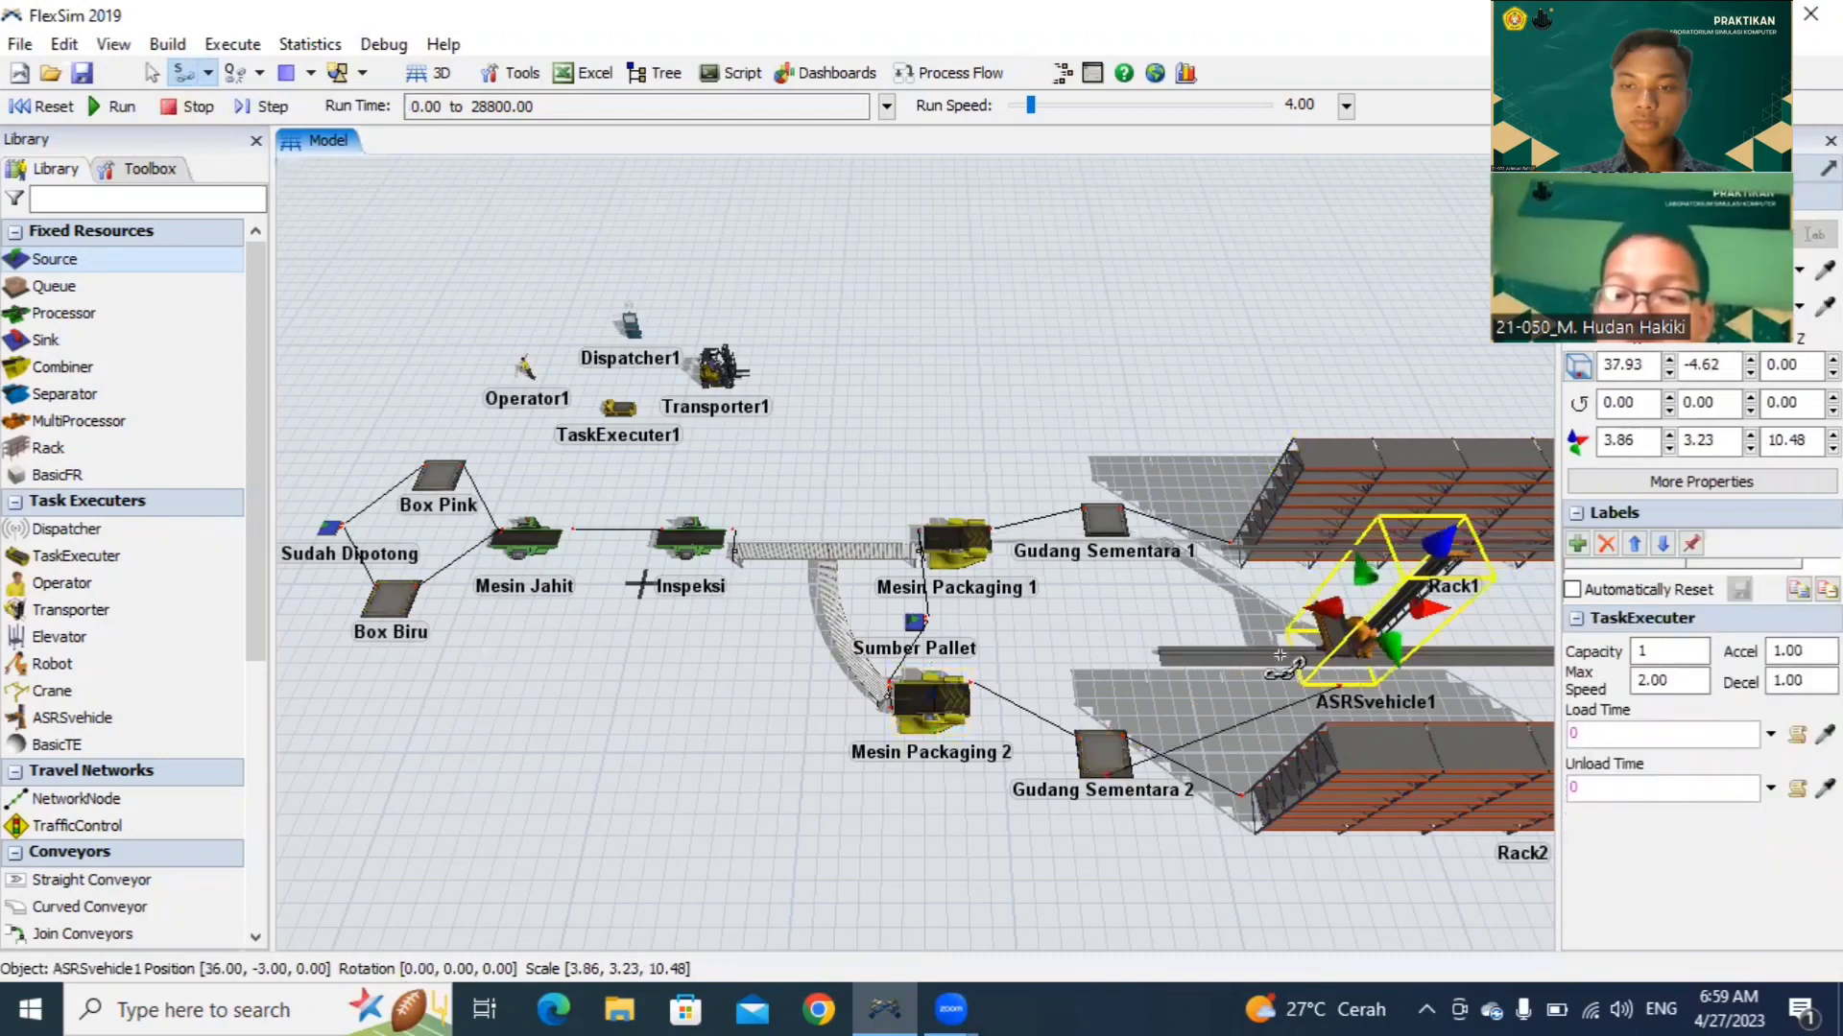
Step: Connect the Gudang Sementara 1 queue to ASRSvehicle1 through center ports and leave connection mode
left_click(1282, 656)
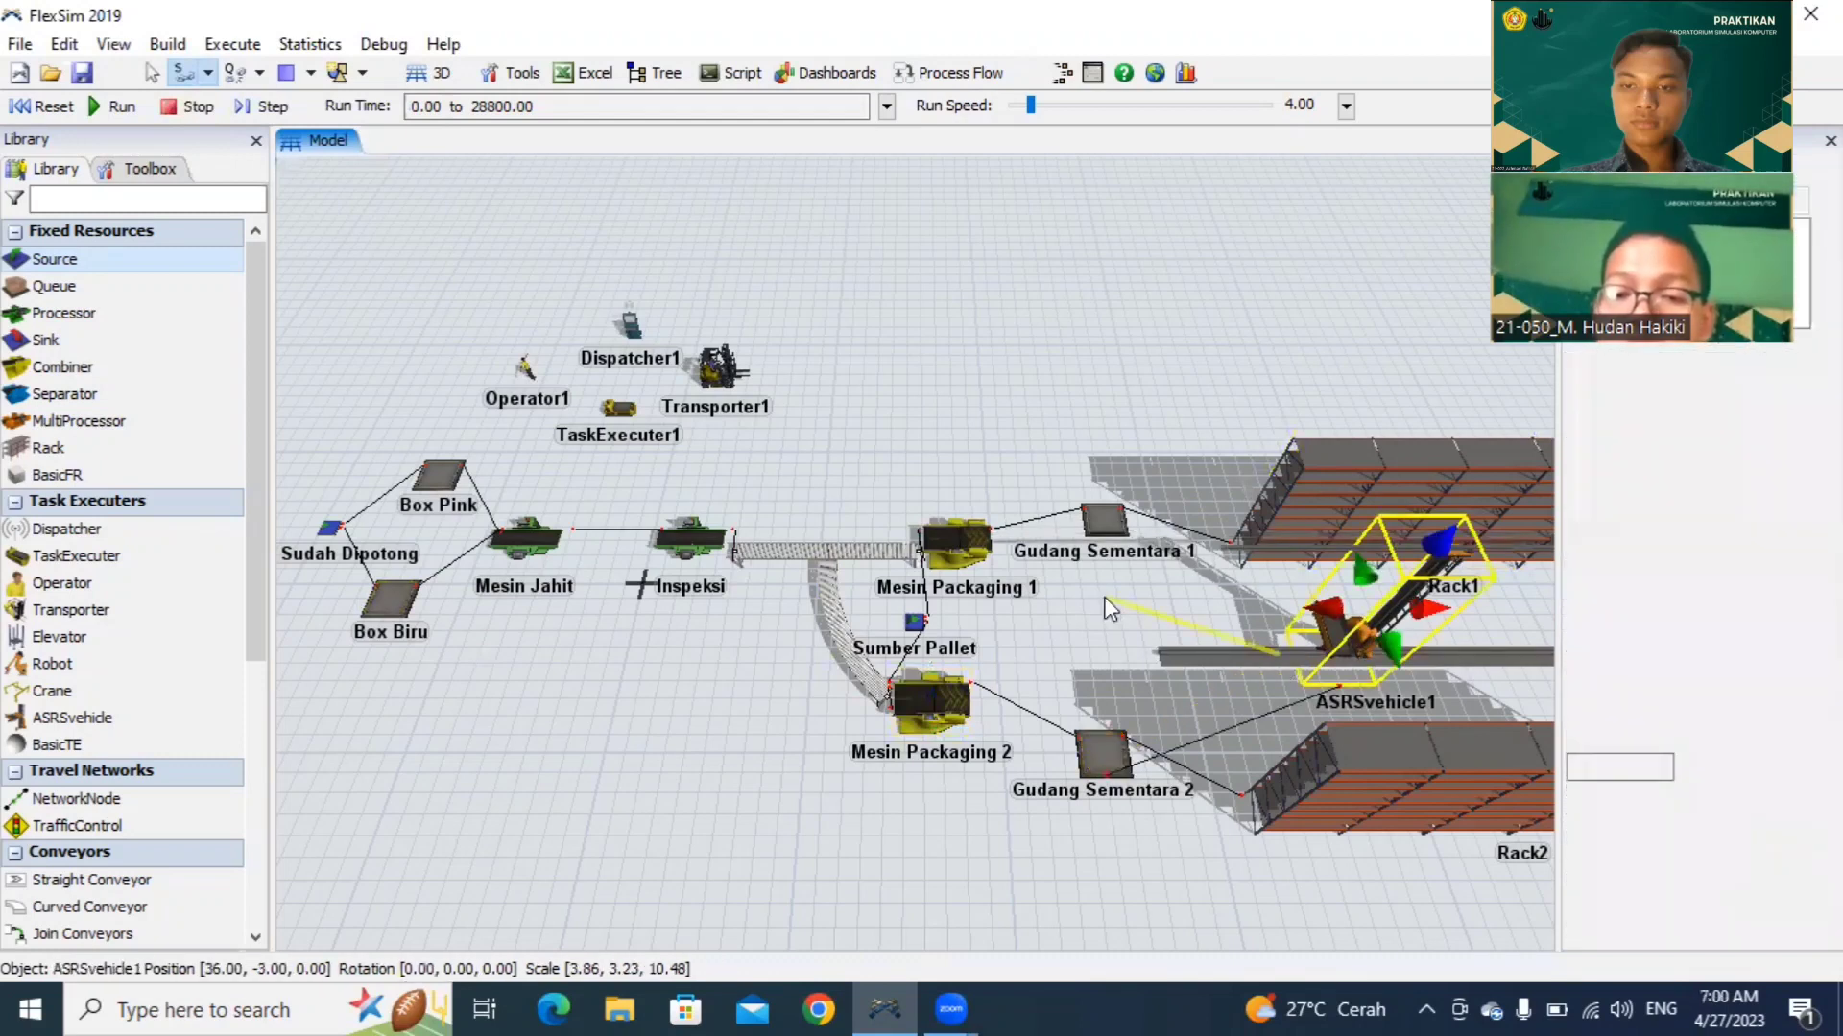
left_click(1110, 215)
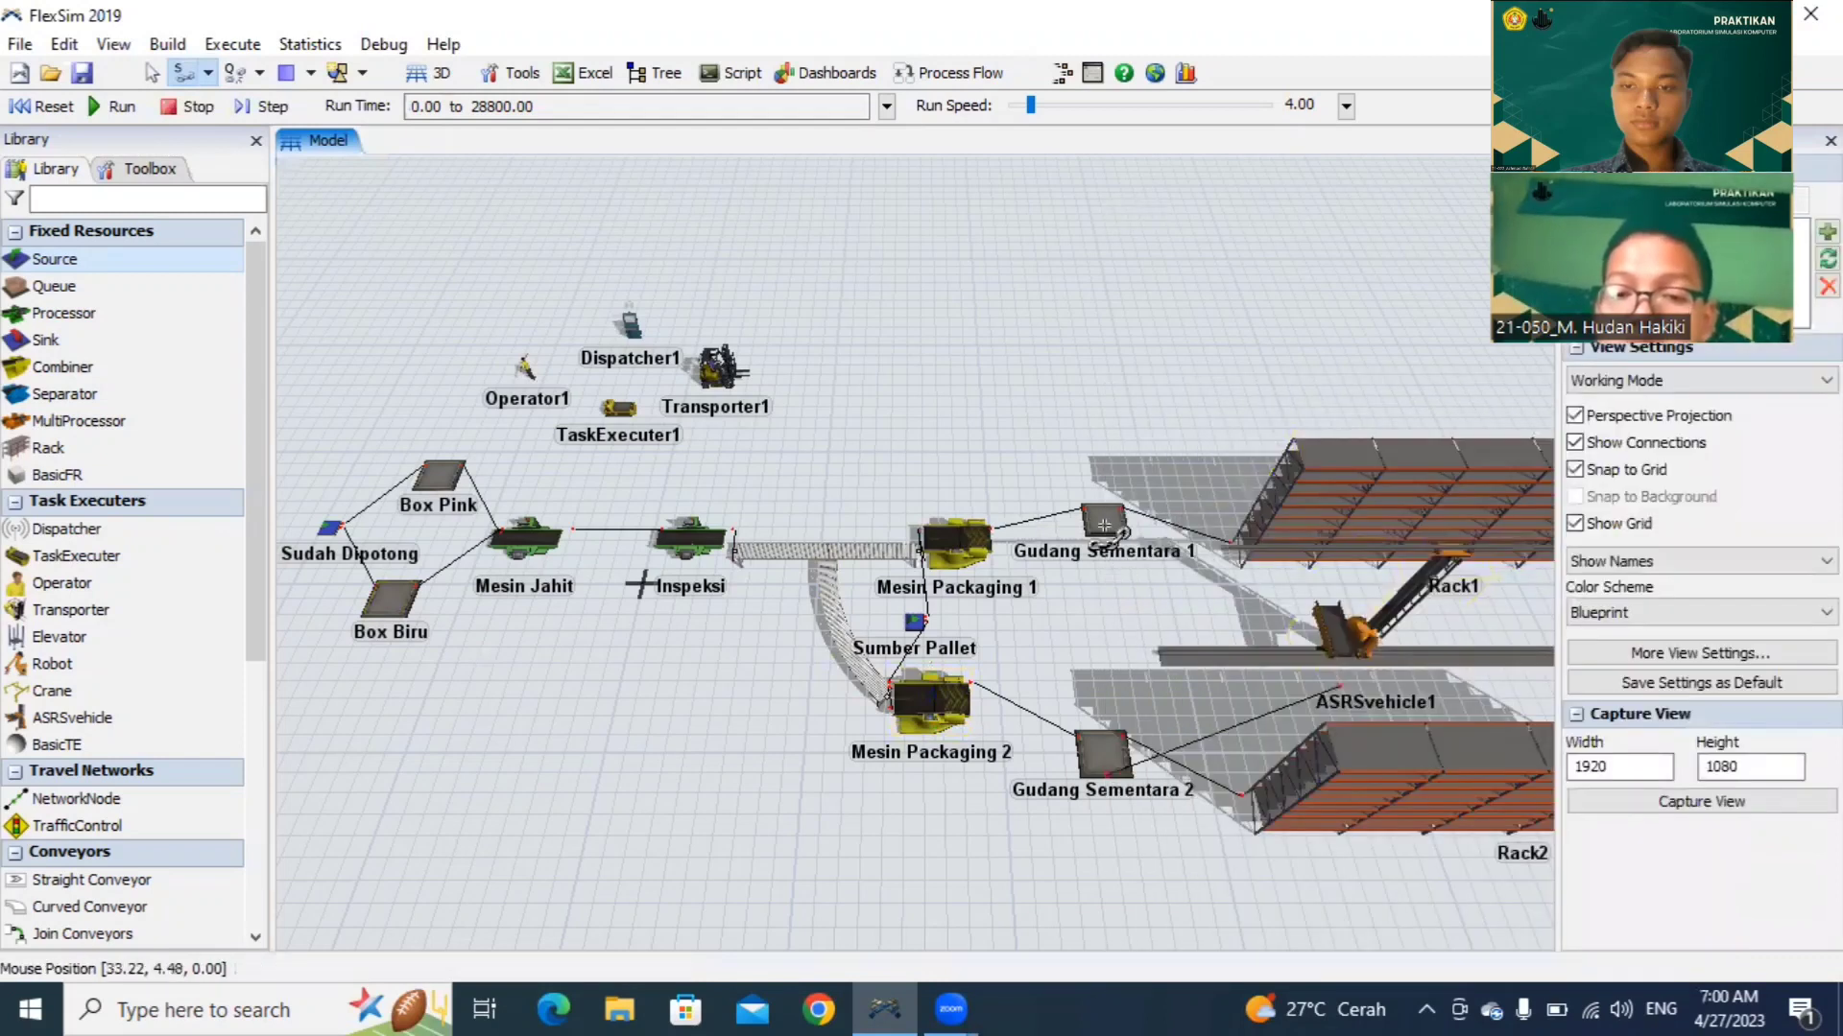
left_click(1104, 524)
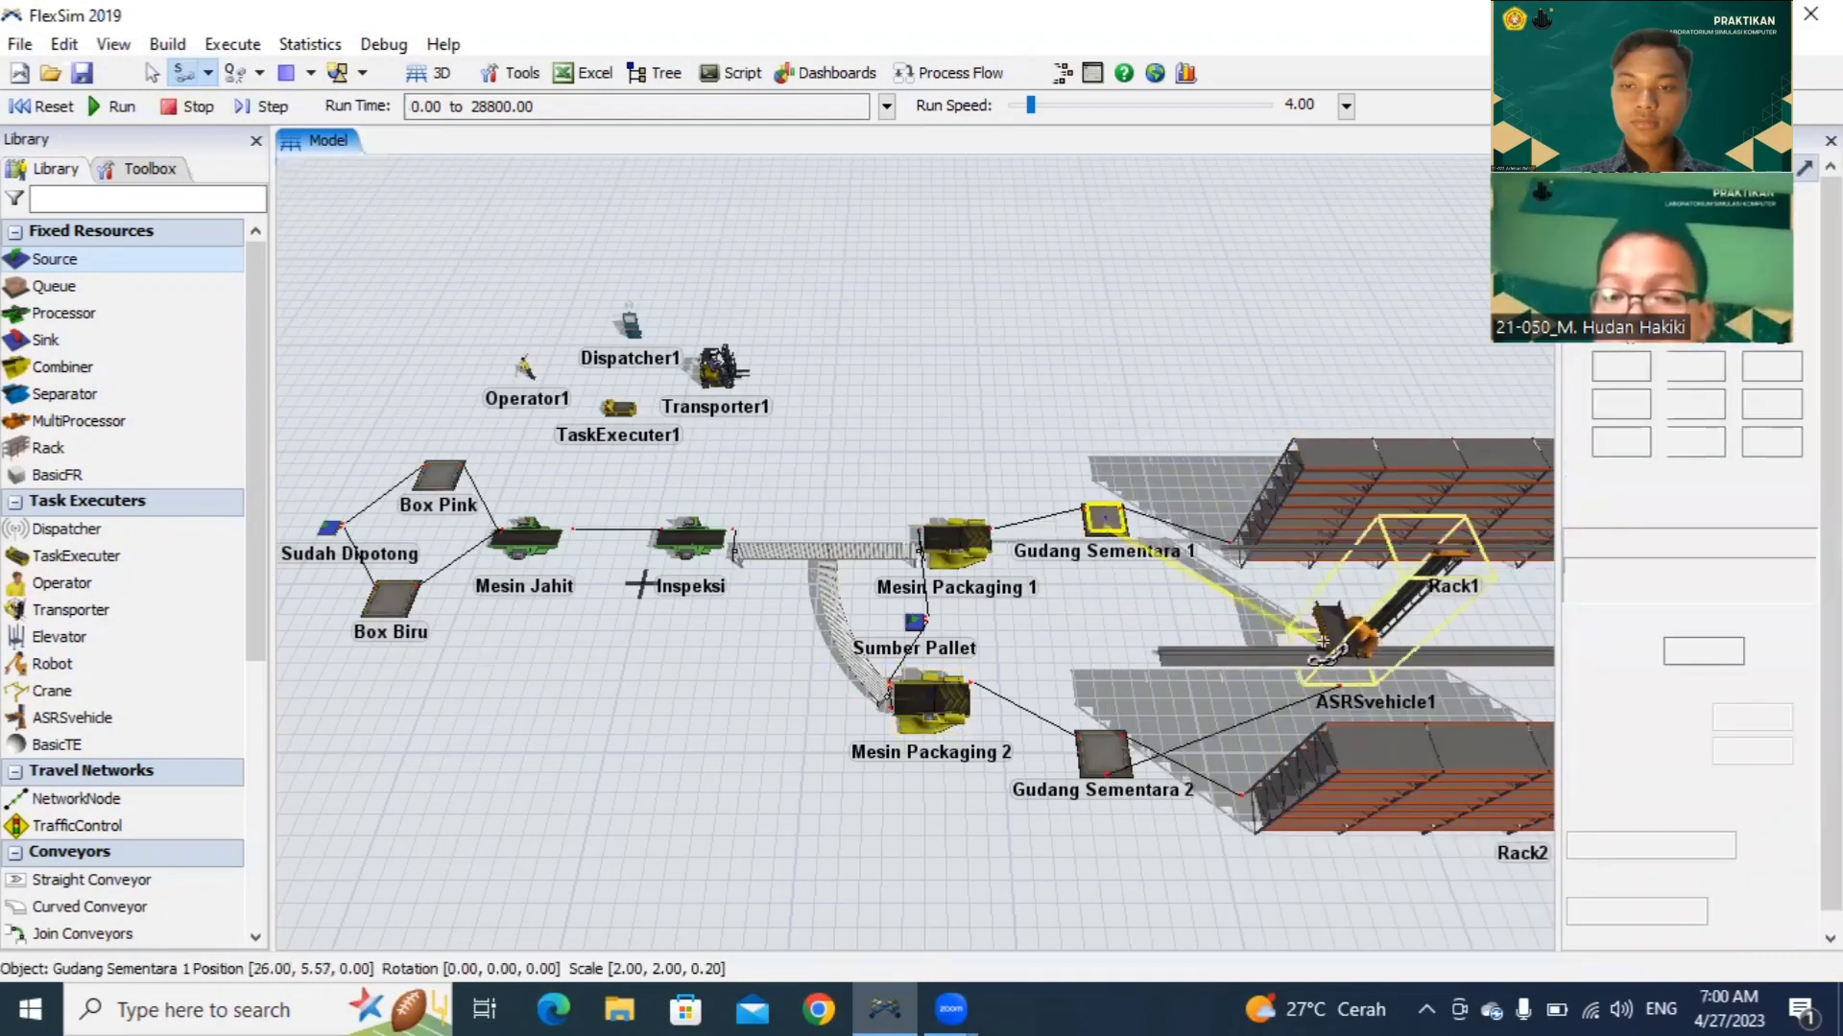
left_click(1323, 641)
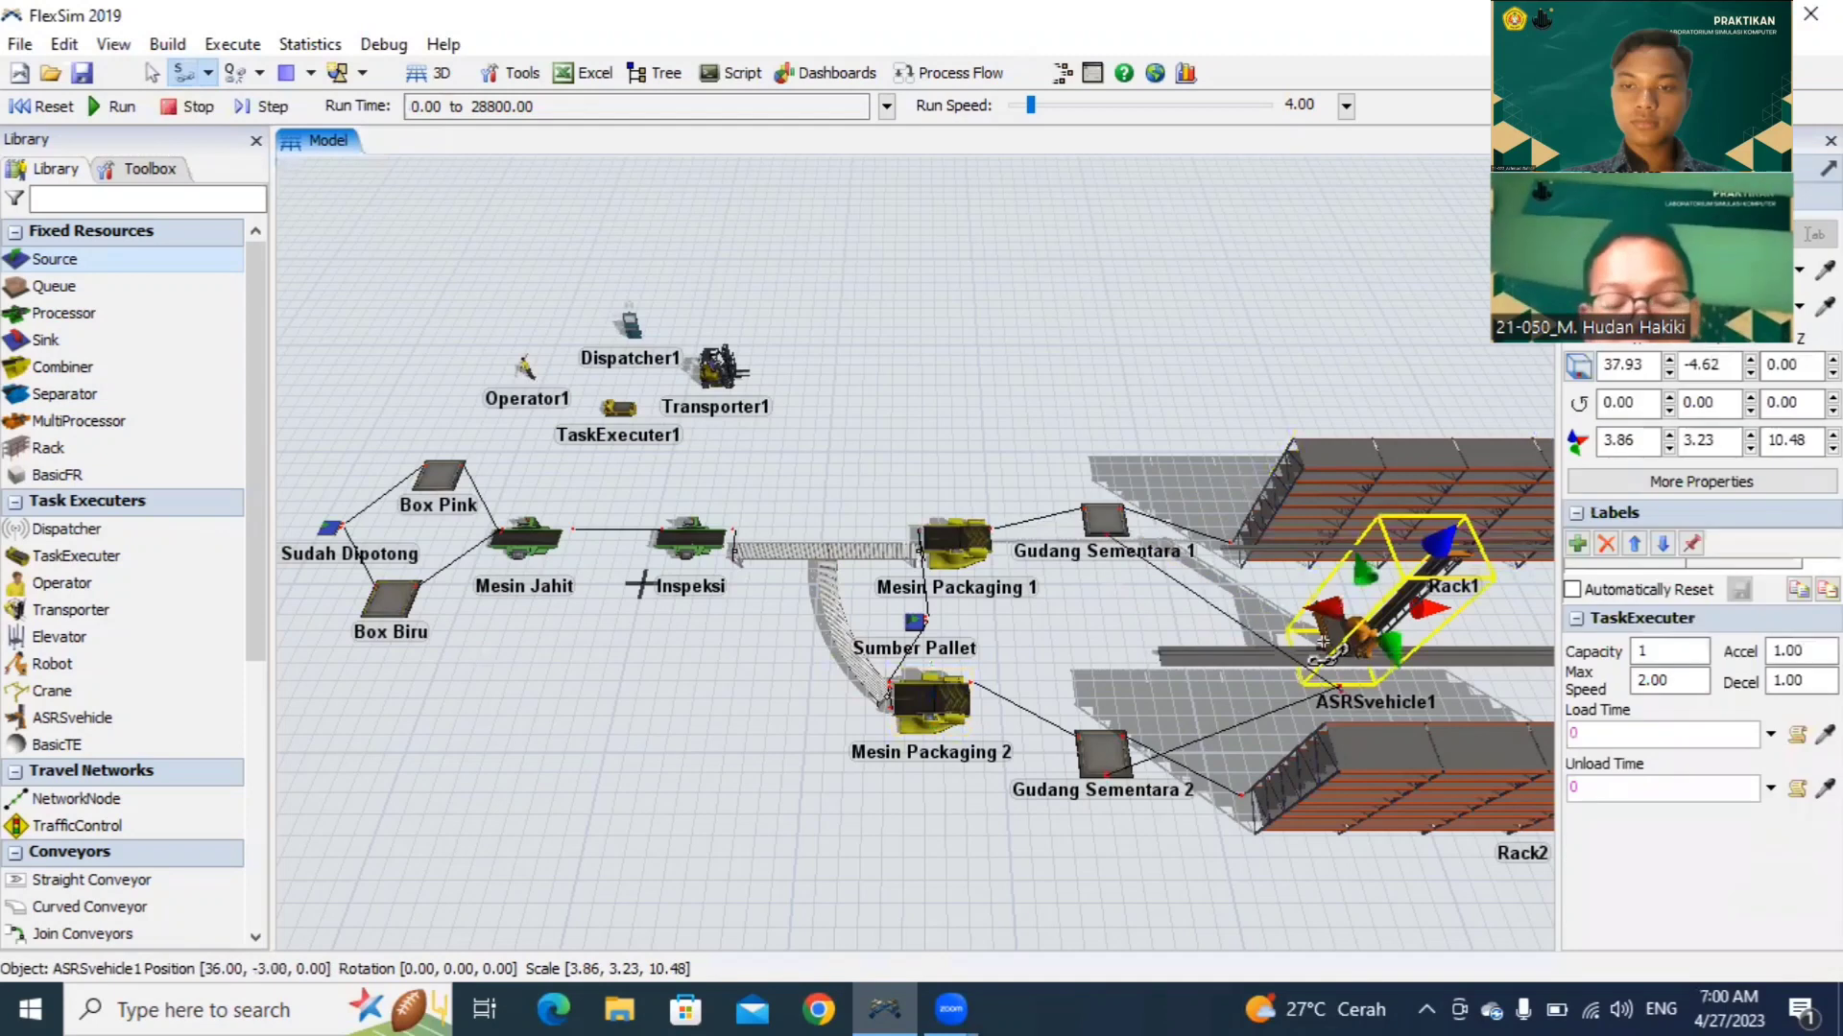
key("Escape")
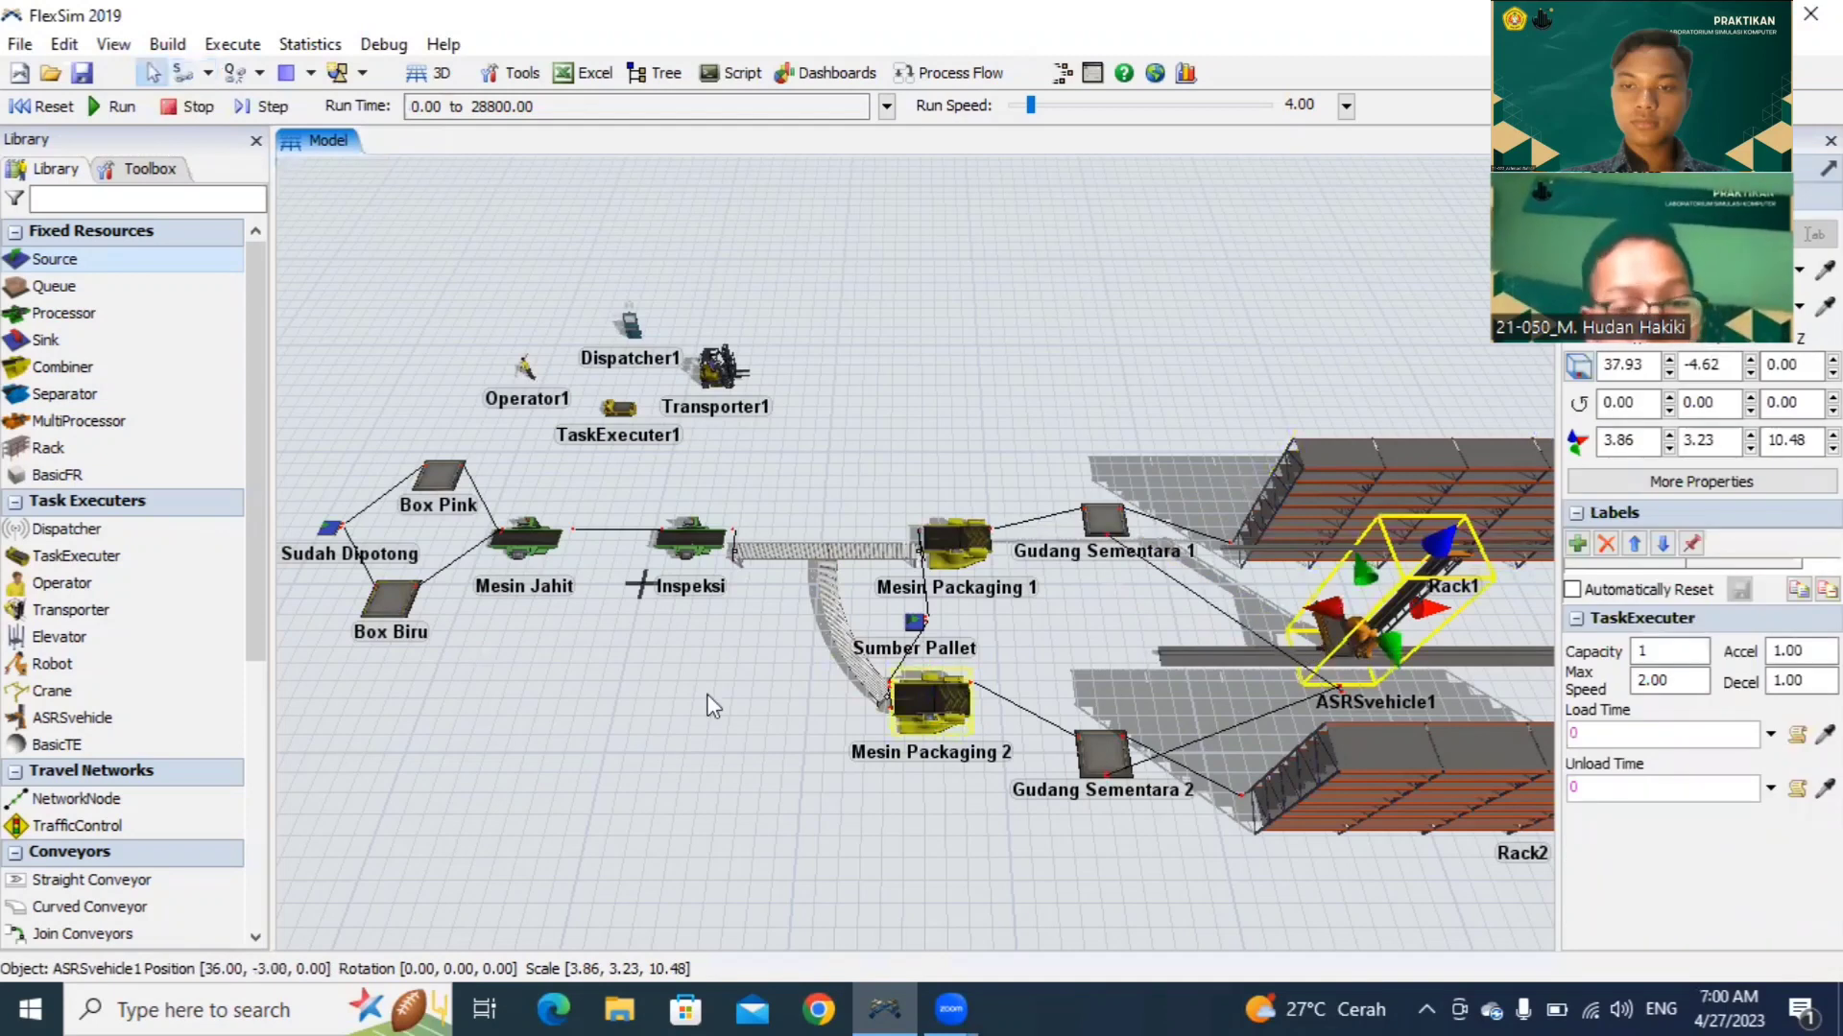
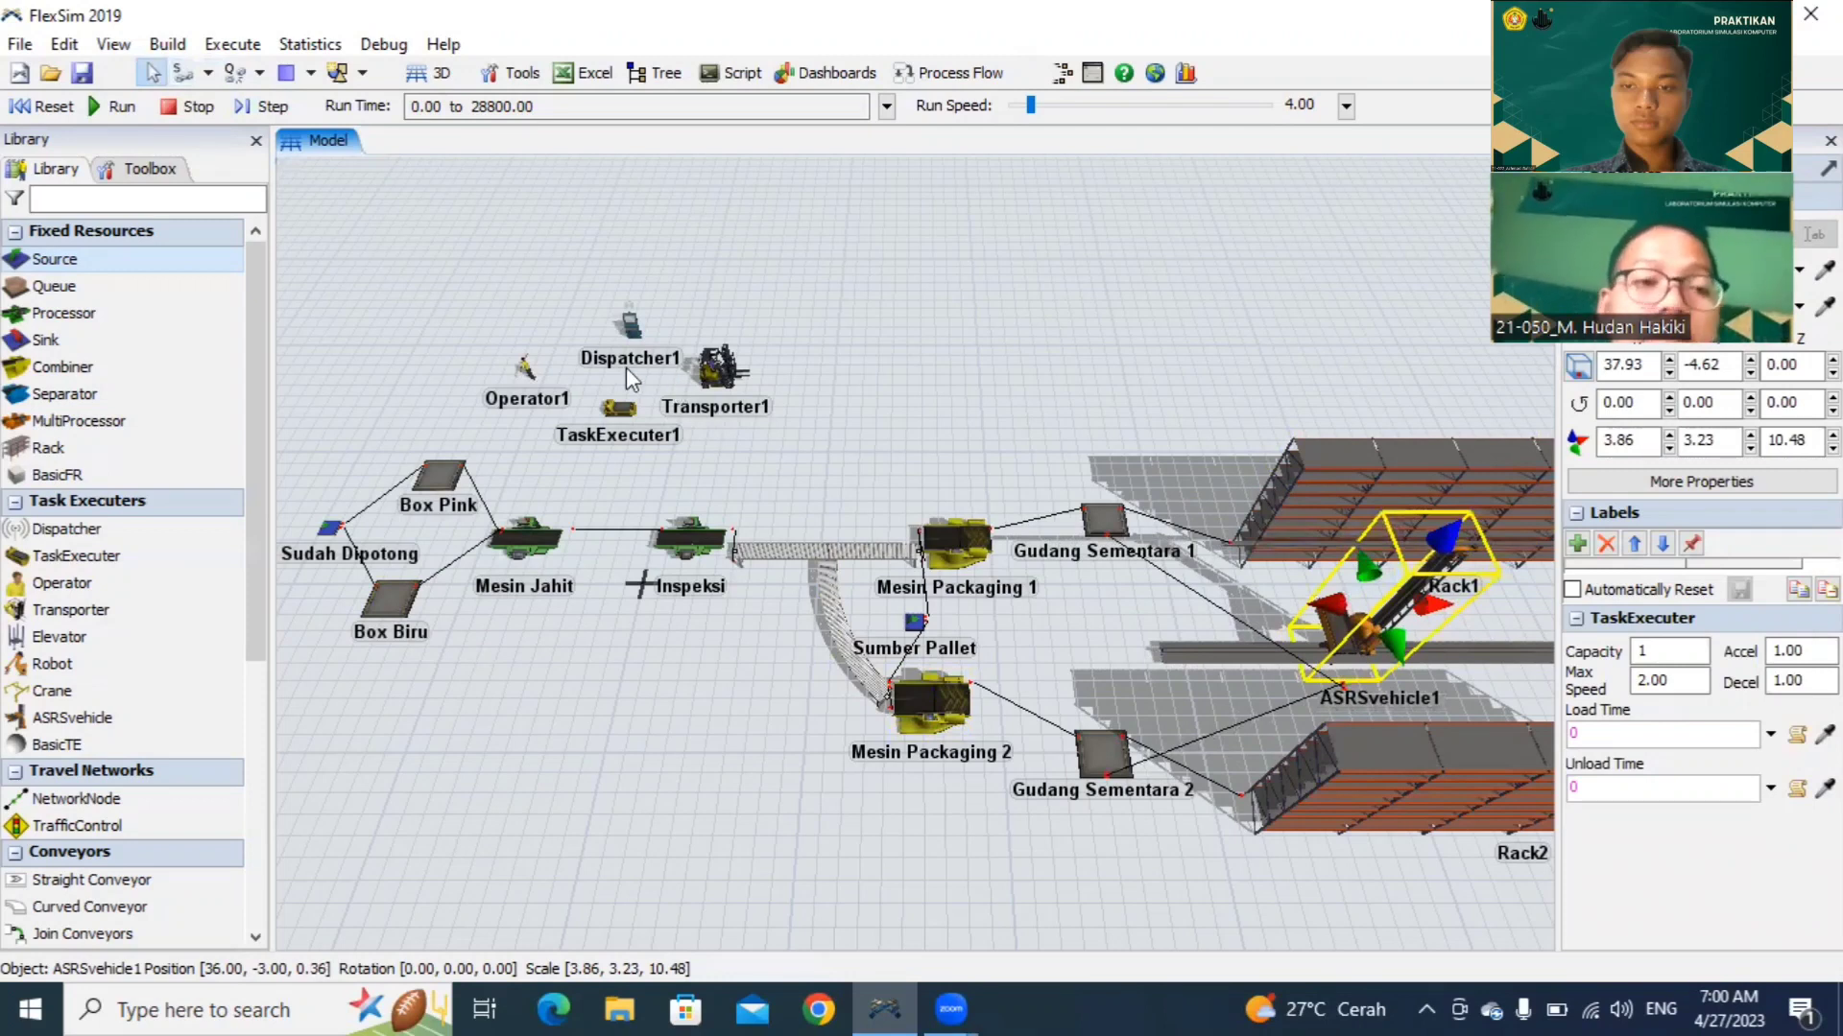
Step: Switch to input/output port connections and try to connect Dispatcher1 to Operator1
left_click(208, 73)
left_click(245, 106)
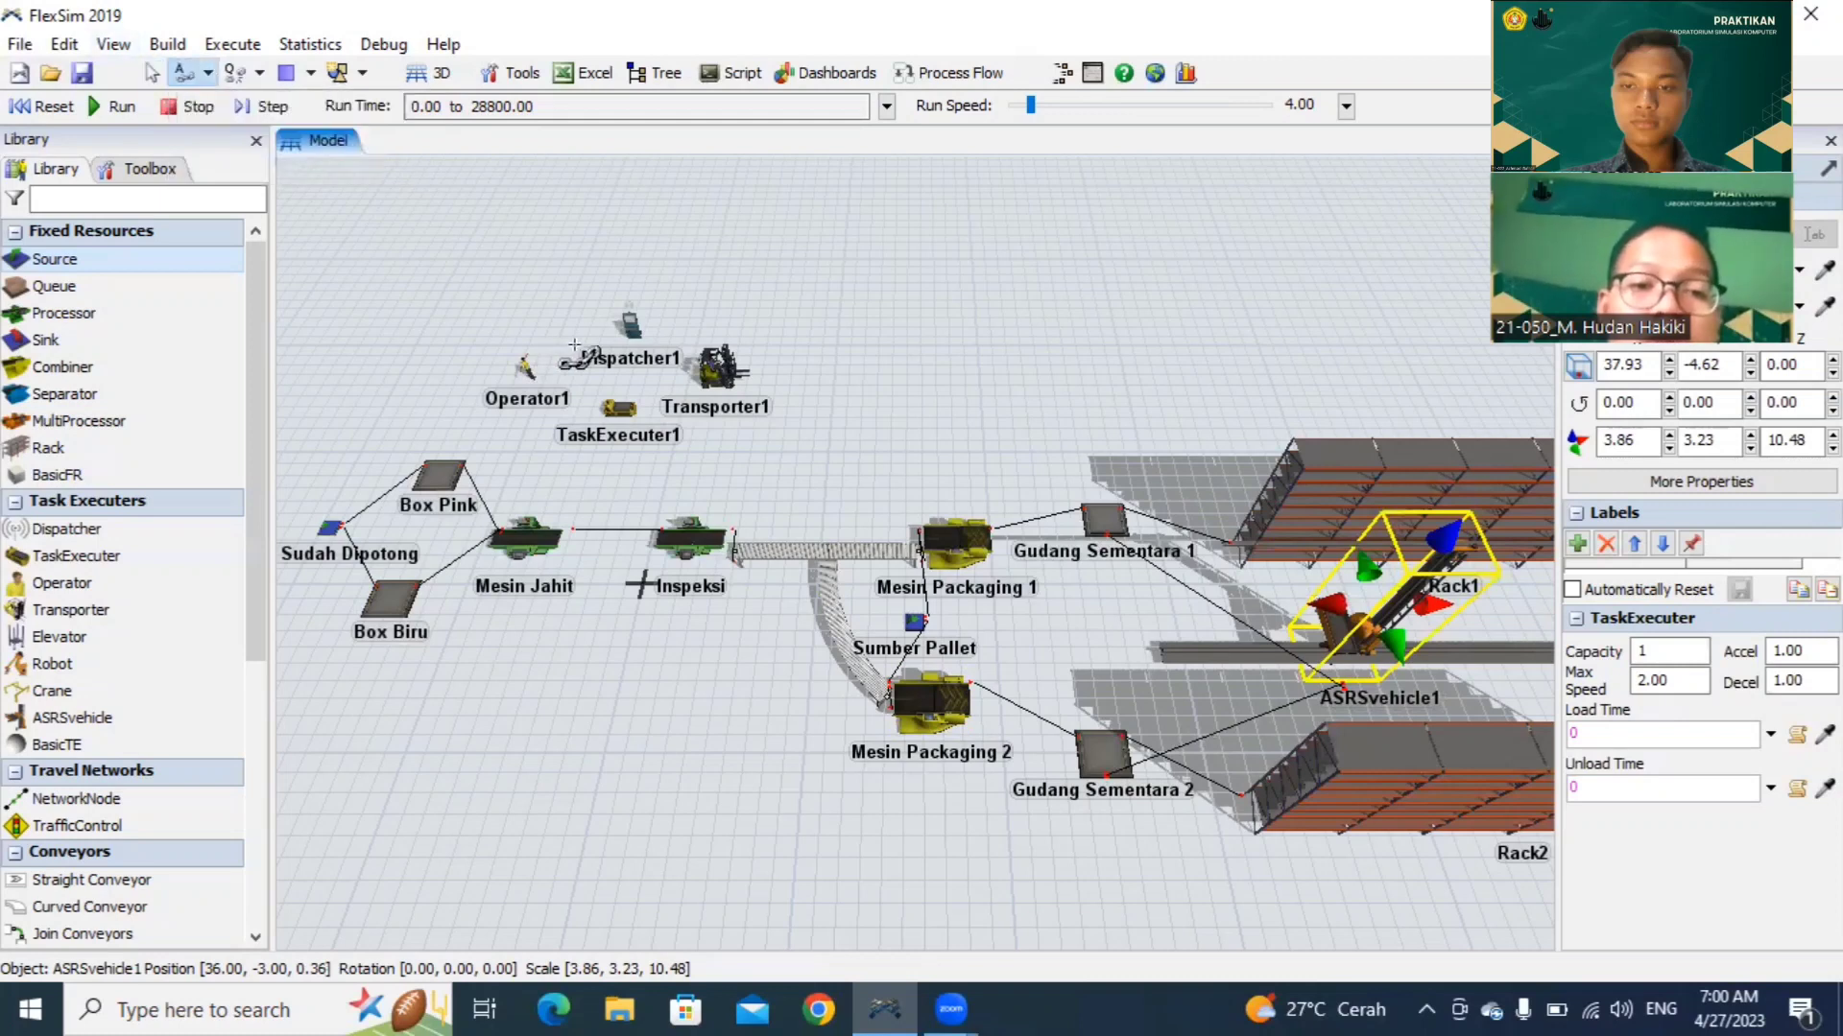
left_click(631, 331)
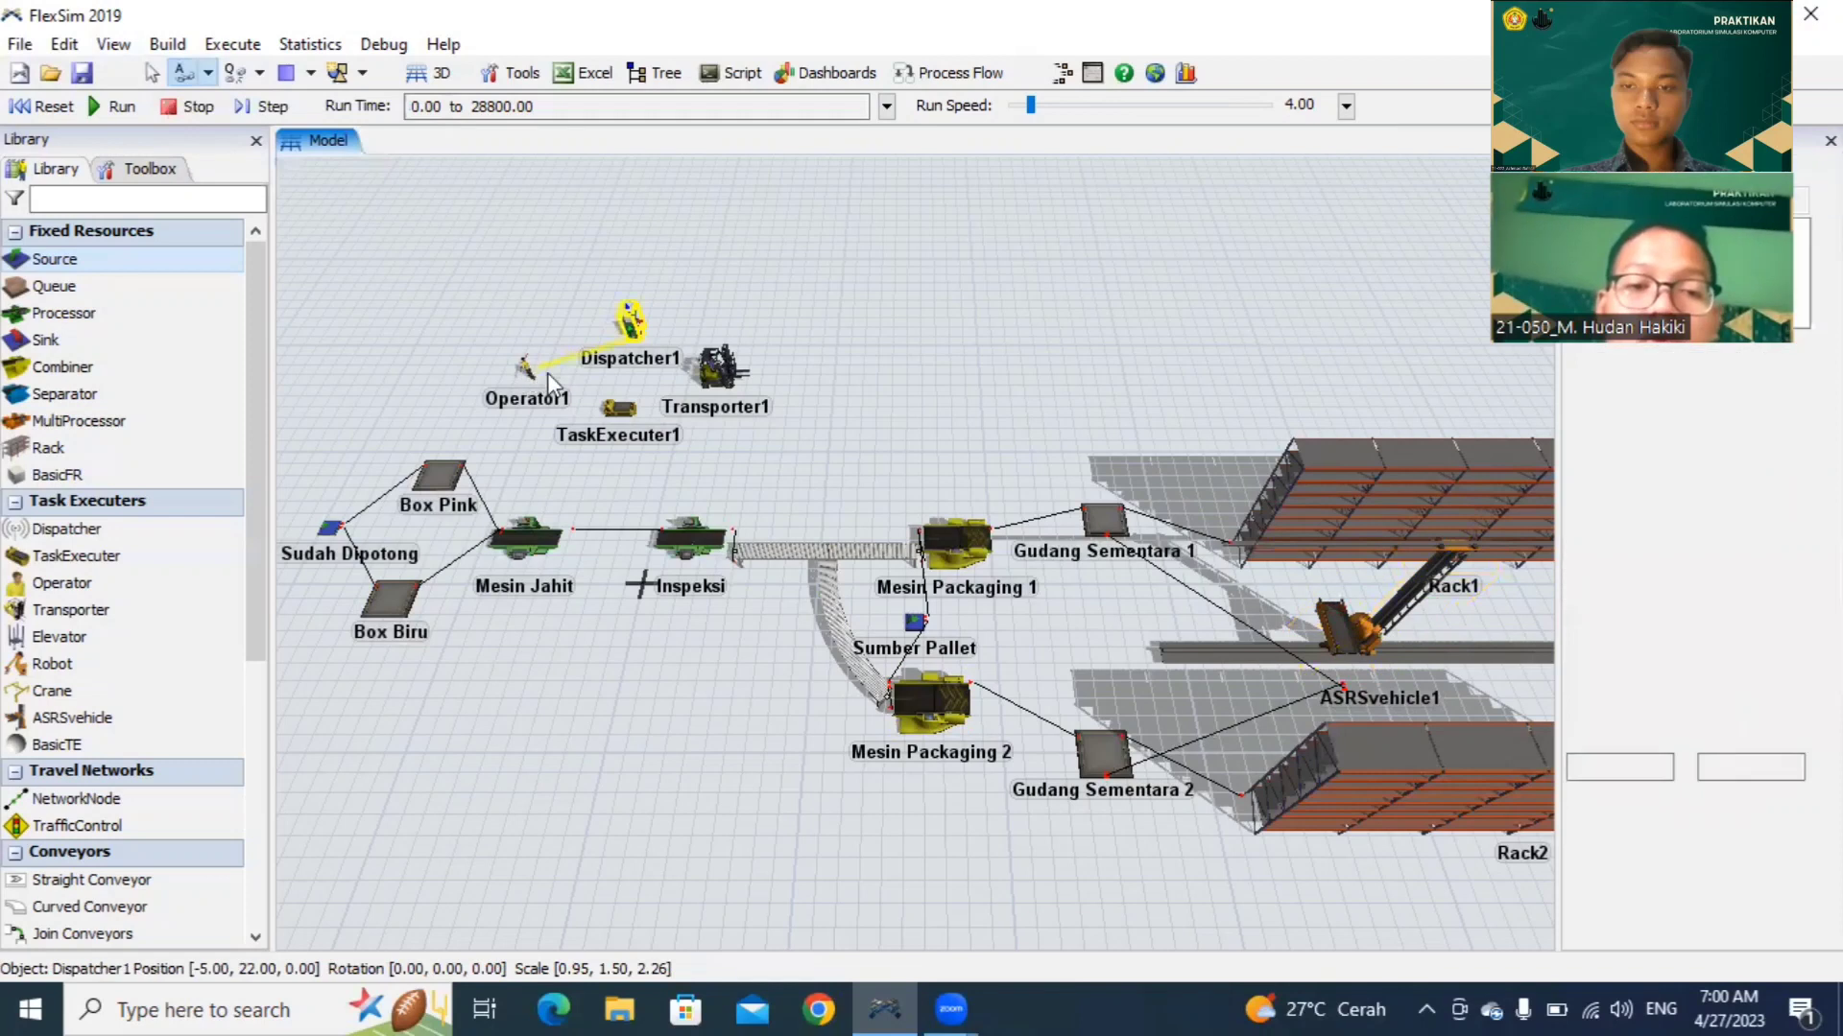
left_click(572, 327)
left_click(572, 326)
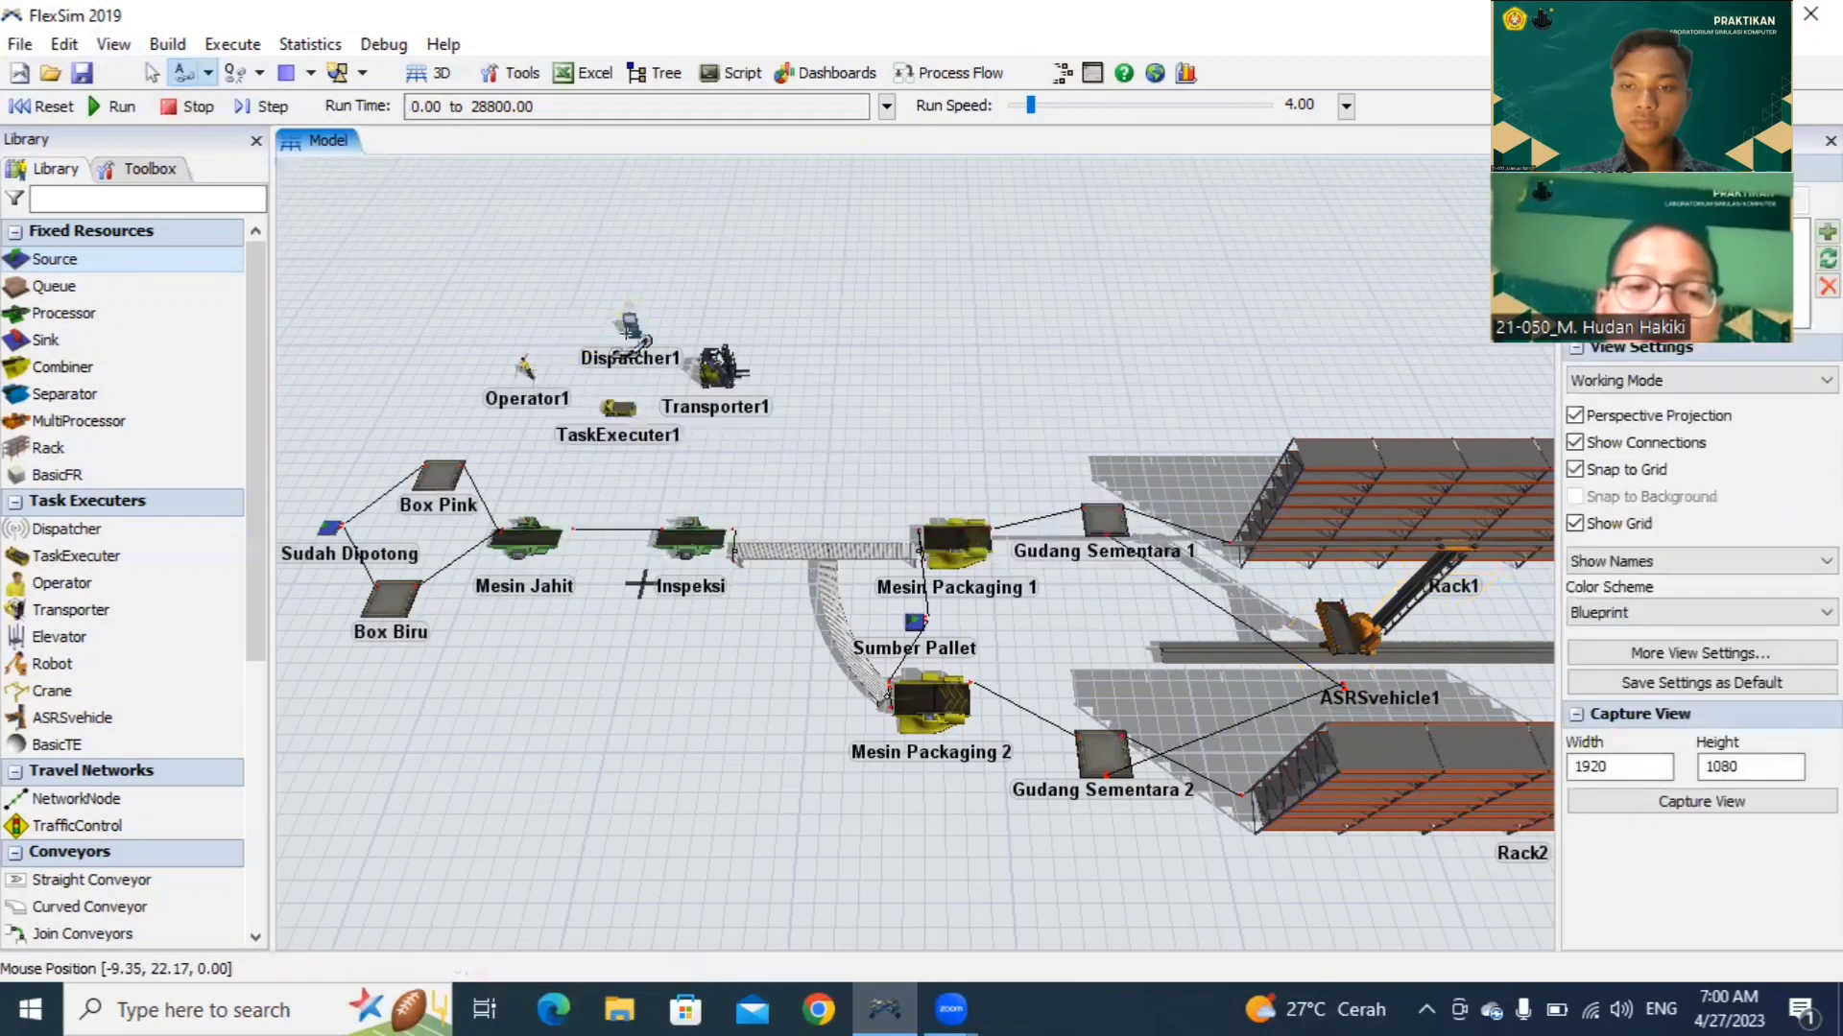
left_click(631, 329)
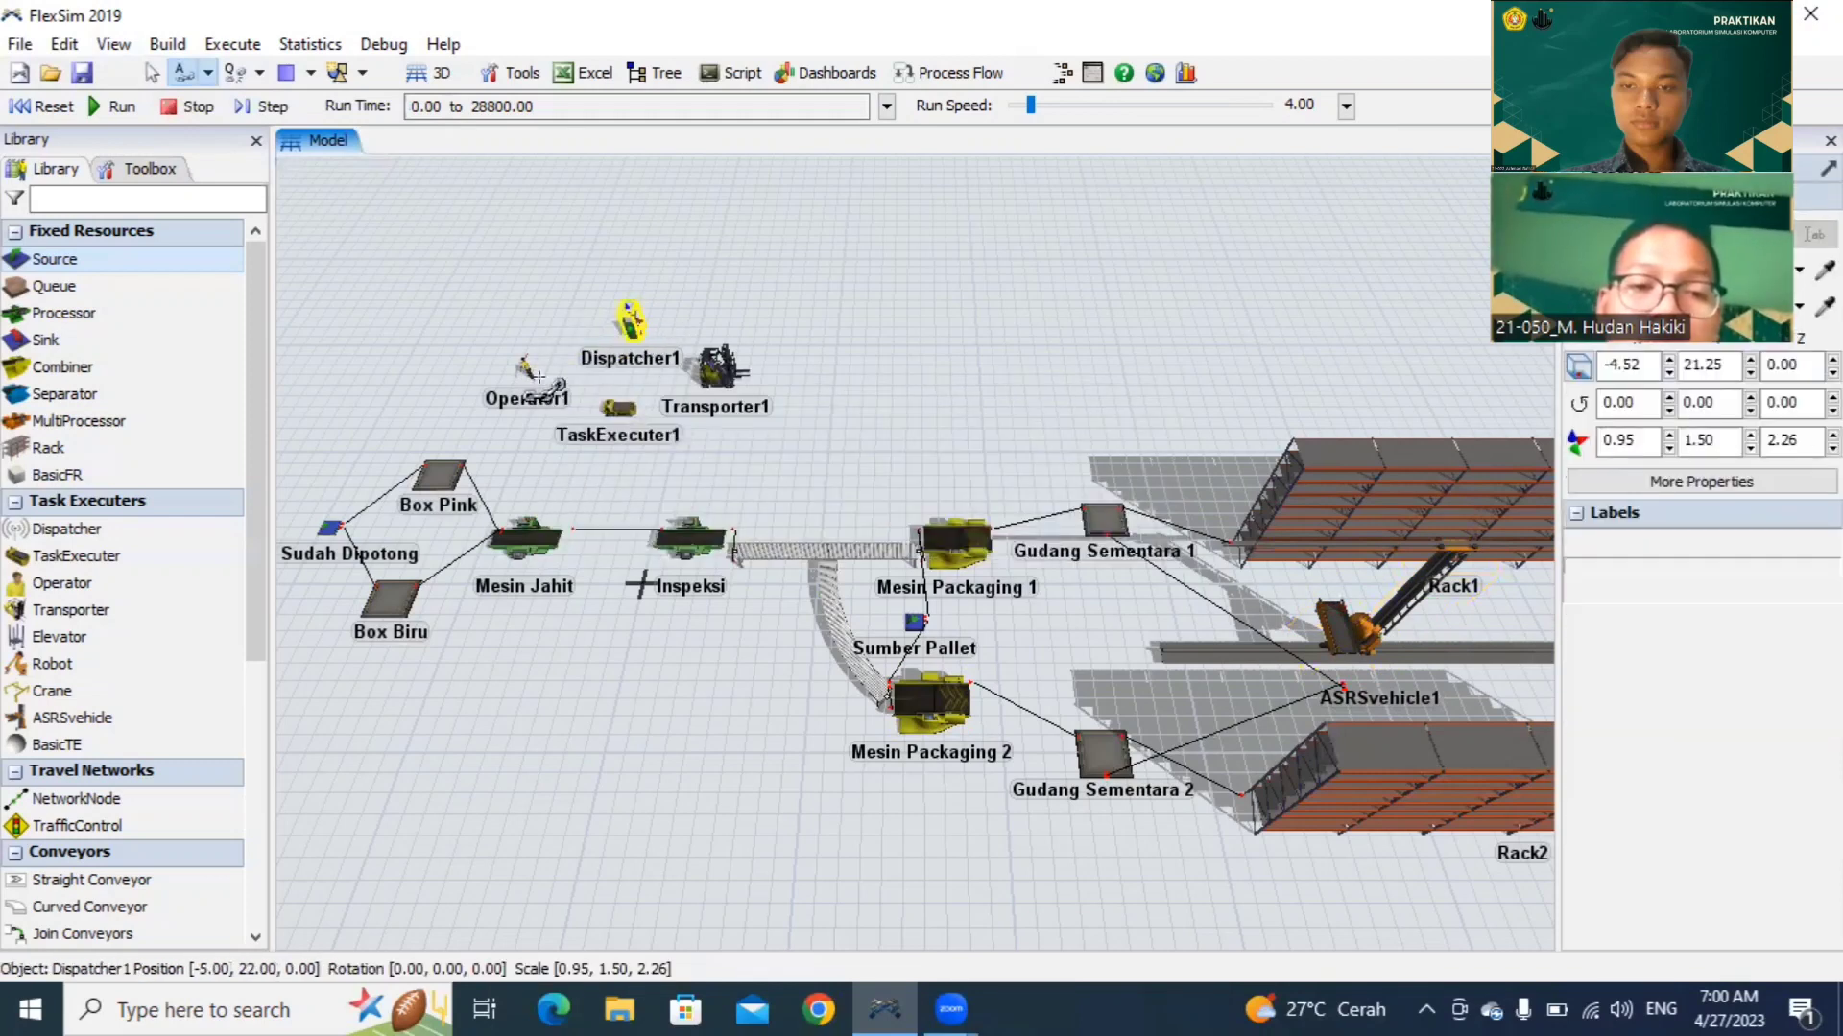
left_click(526, 369)
left_click(602, 405)
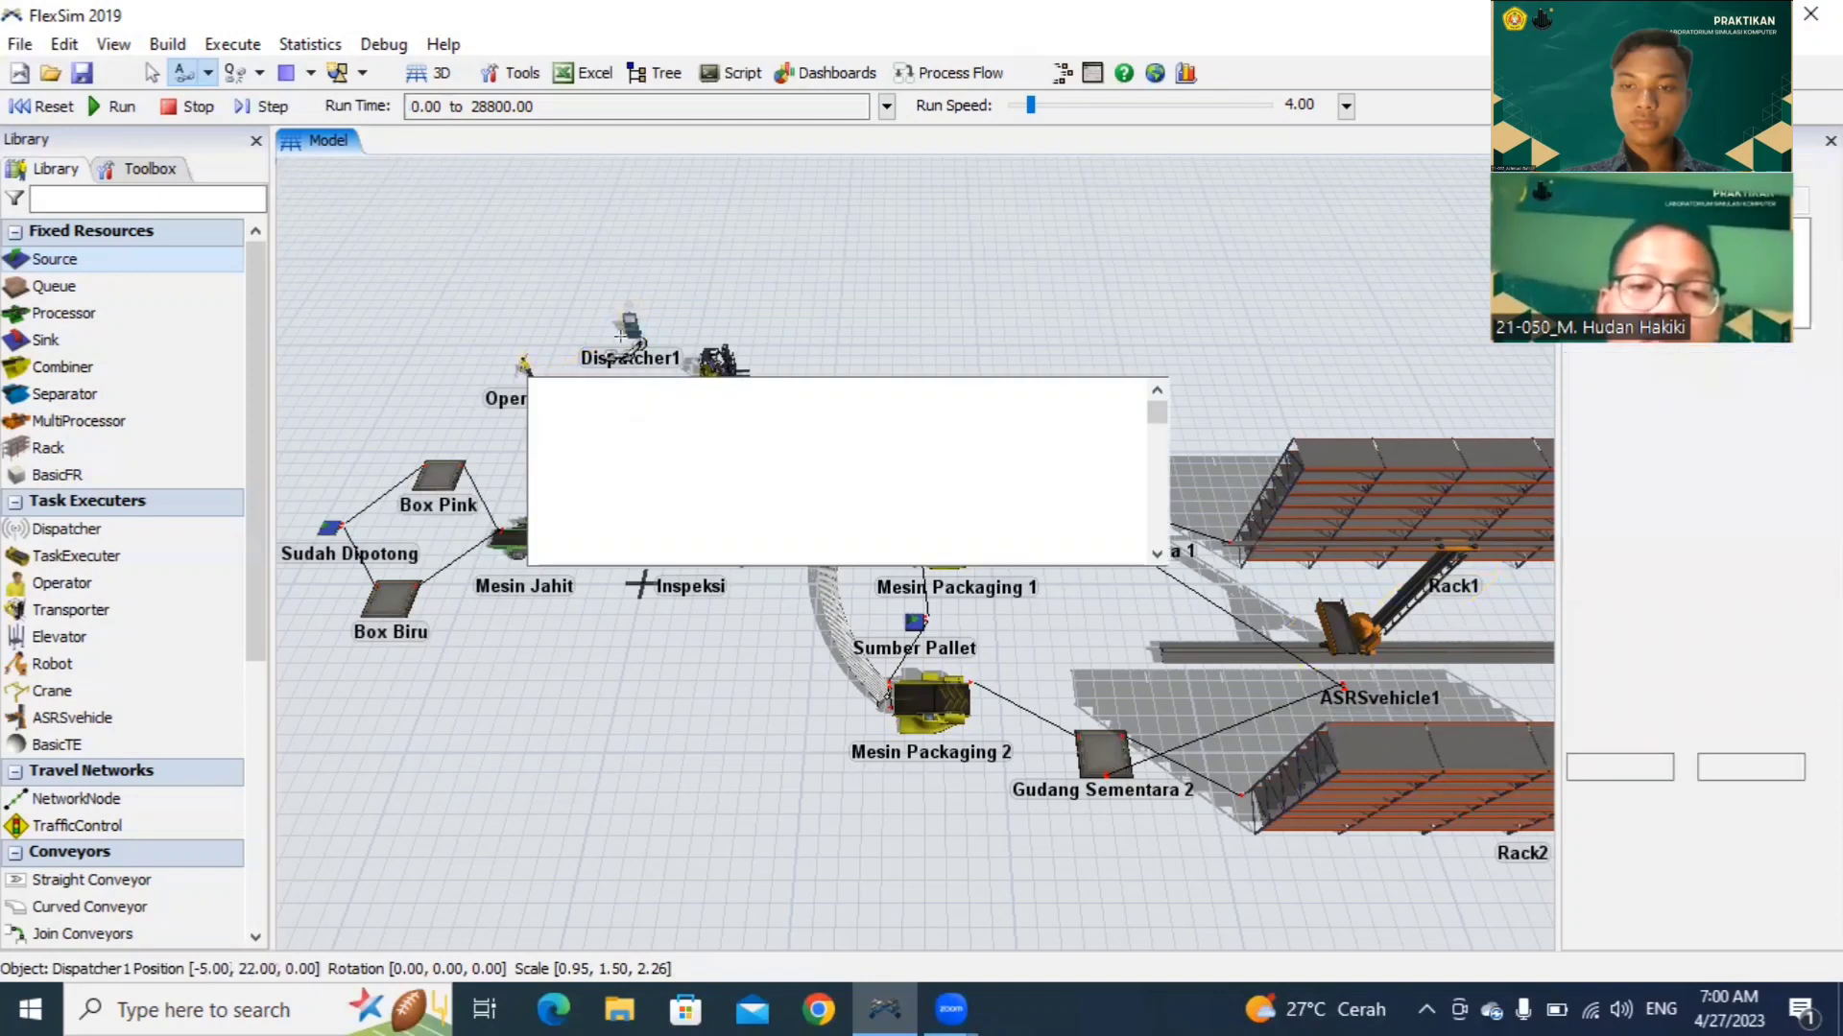
key("Escape")
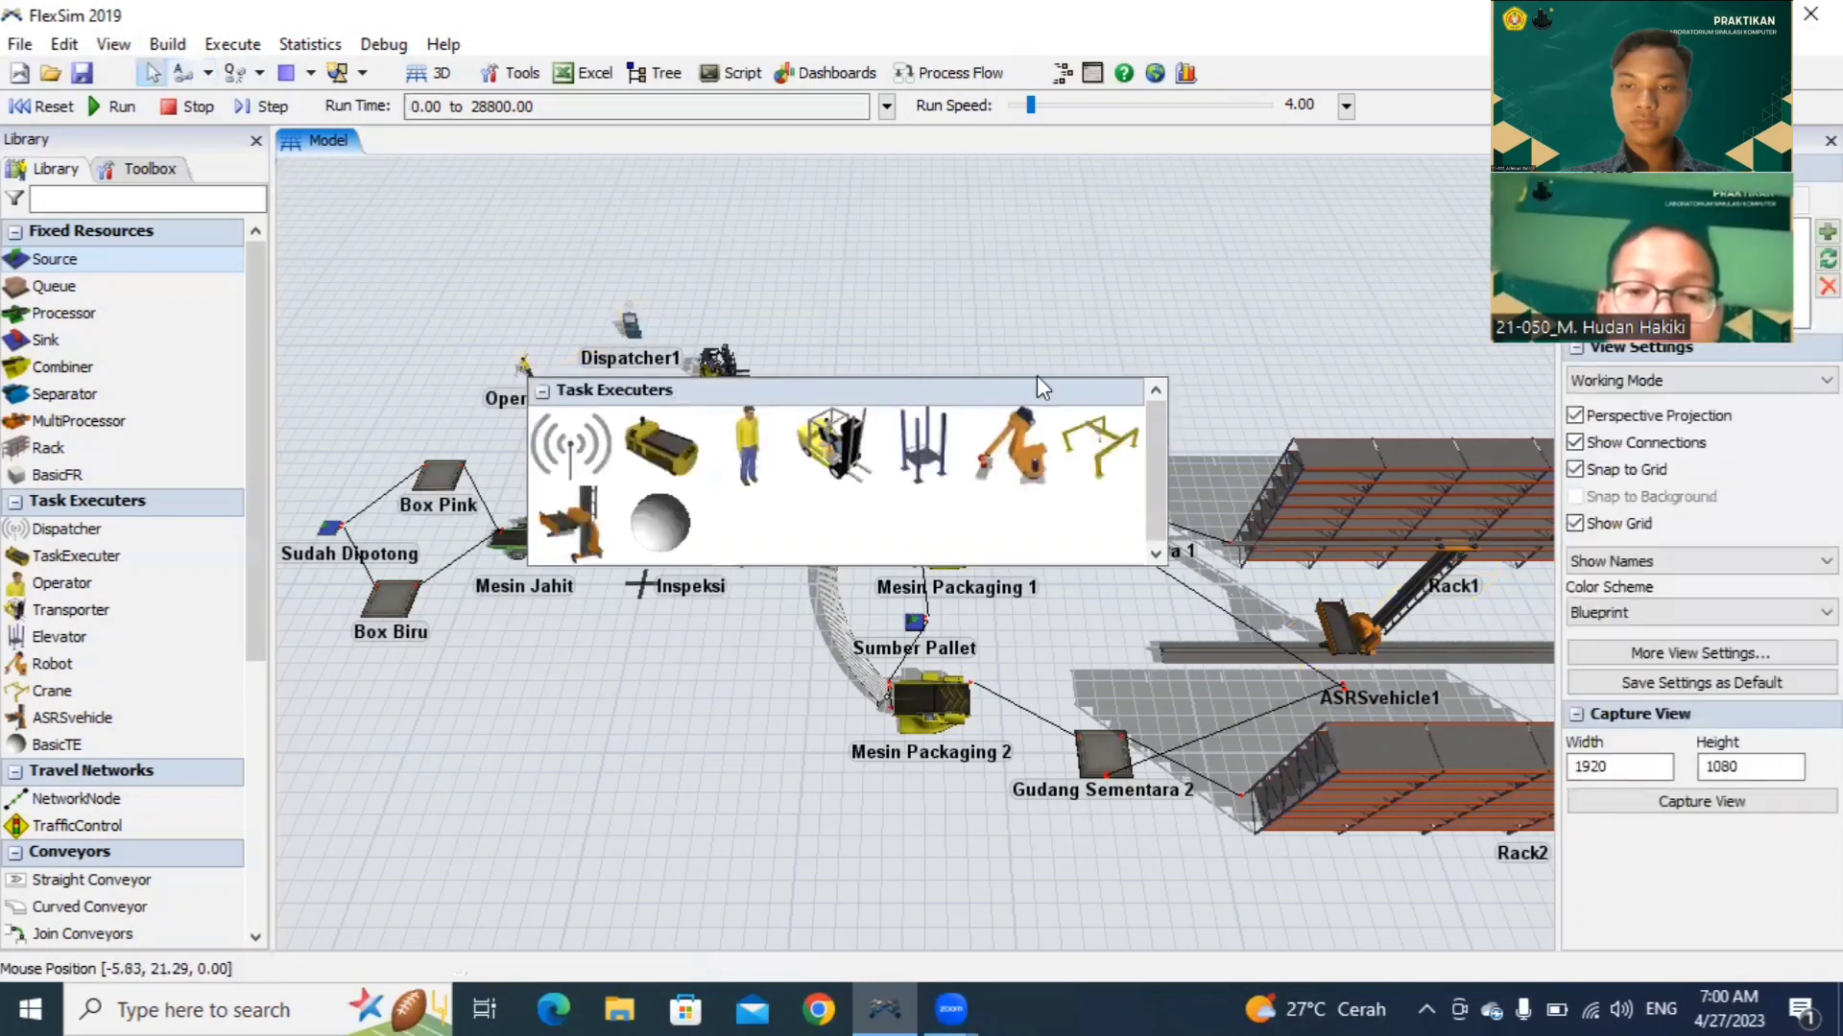
left_click(694, 364)
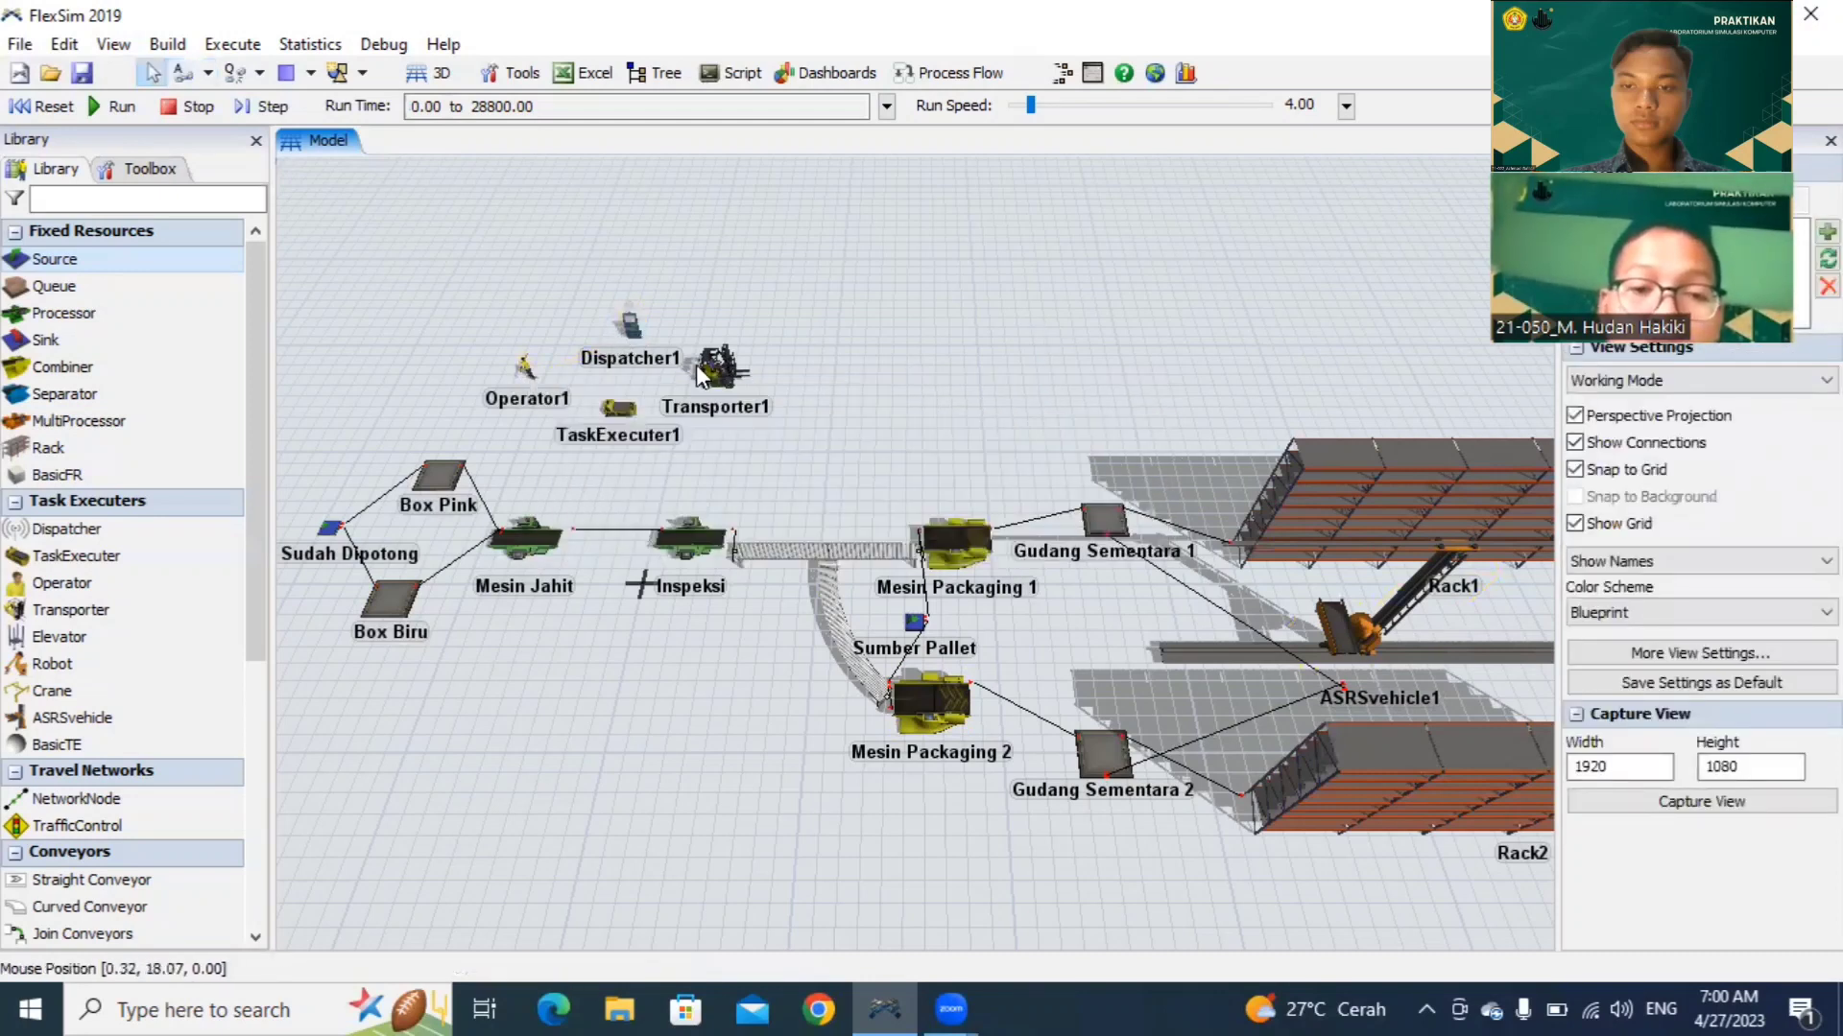
Step: Connect Dispatcher1 to Operator1 with an input/output port connection and leave connection mode
scroll(694, 365, "up", 5)
left_click_drag(670, 389, 722, 378)
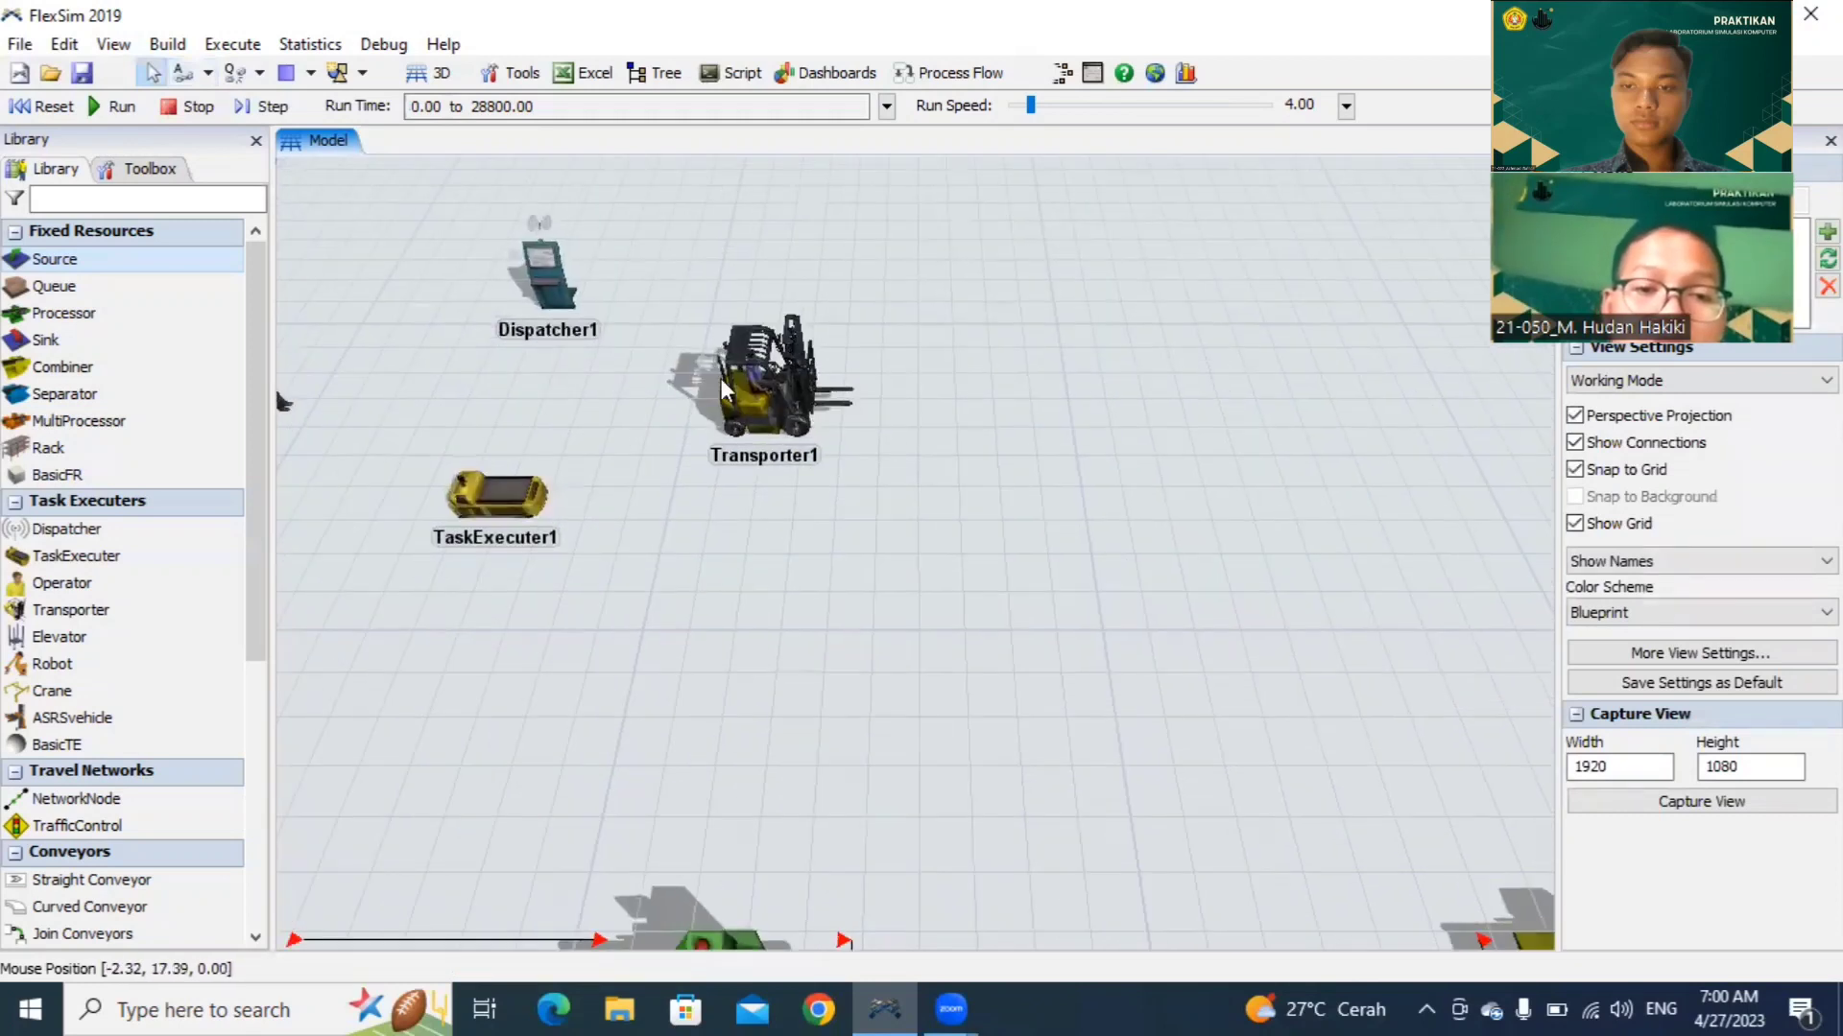
left_click(182, 75)
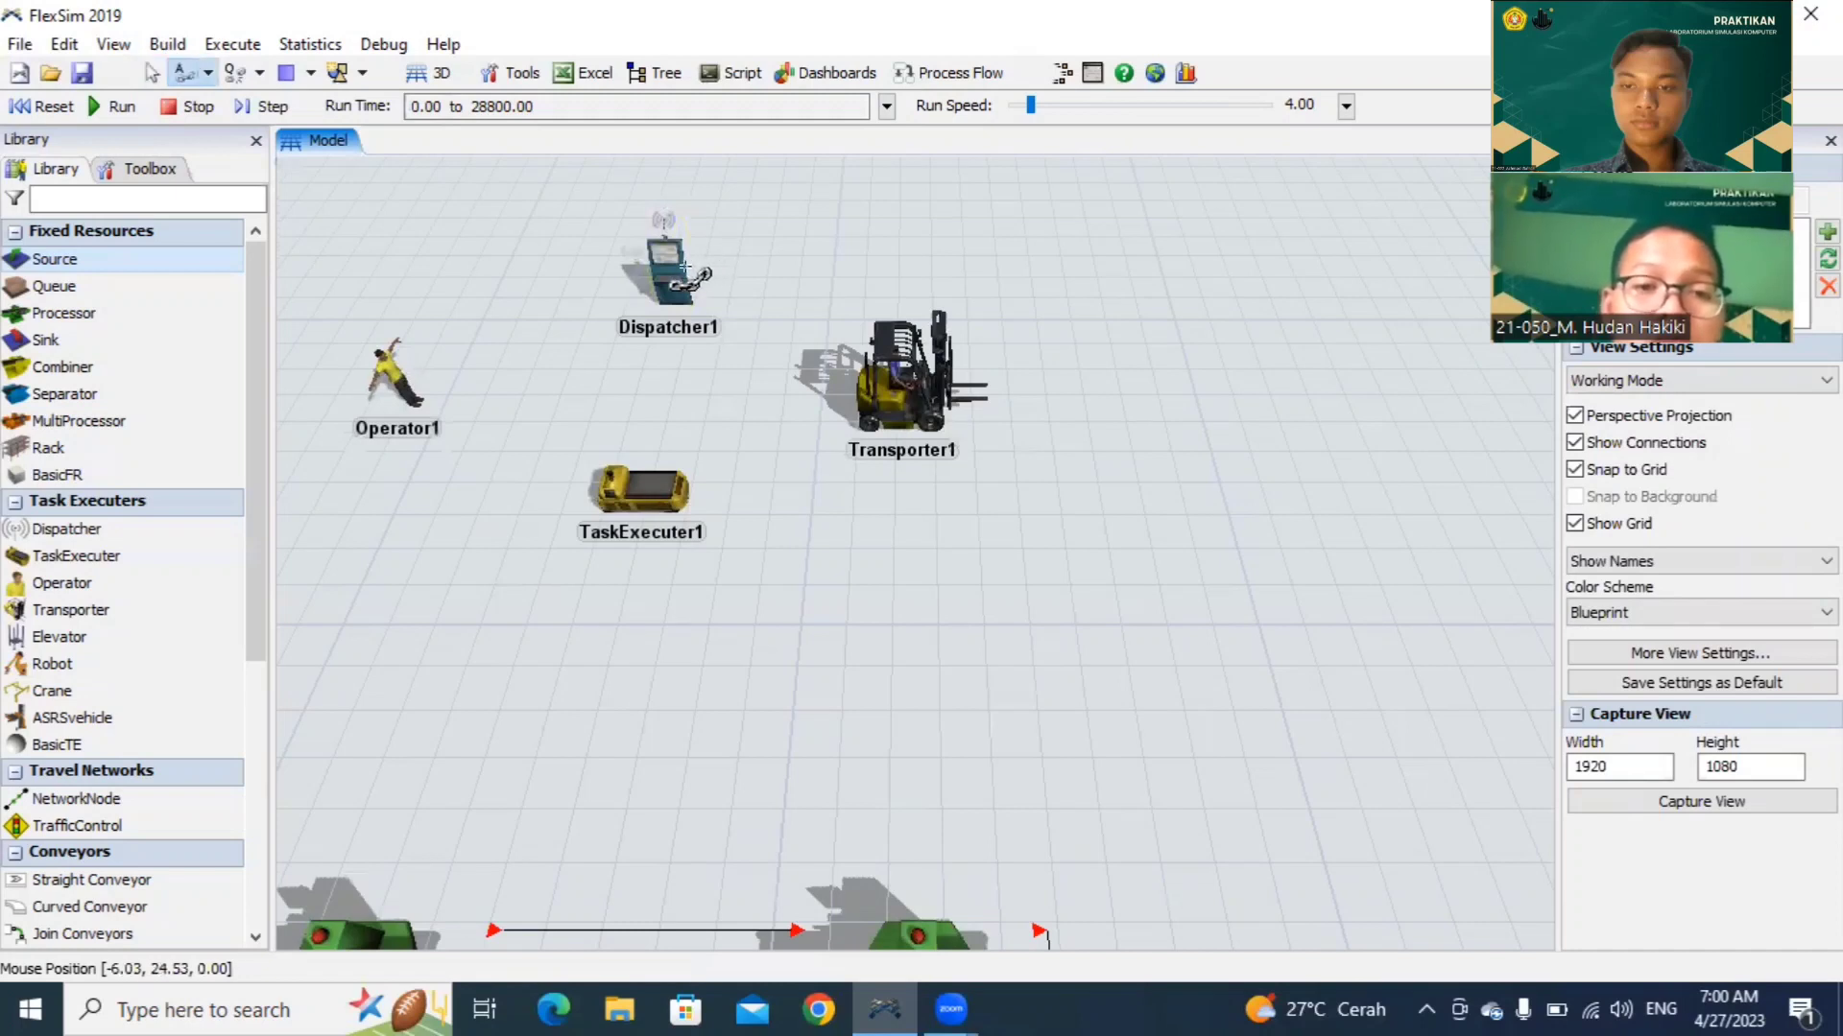
left_click(672, 267)
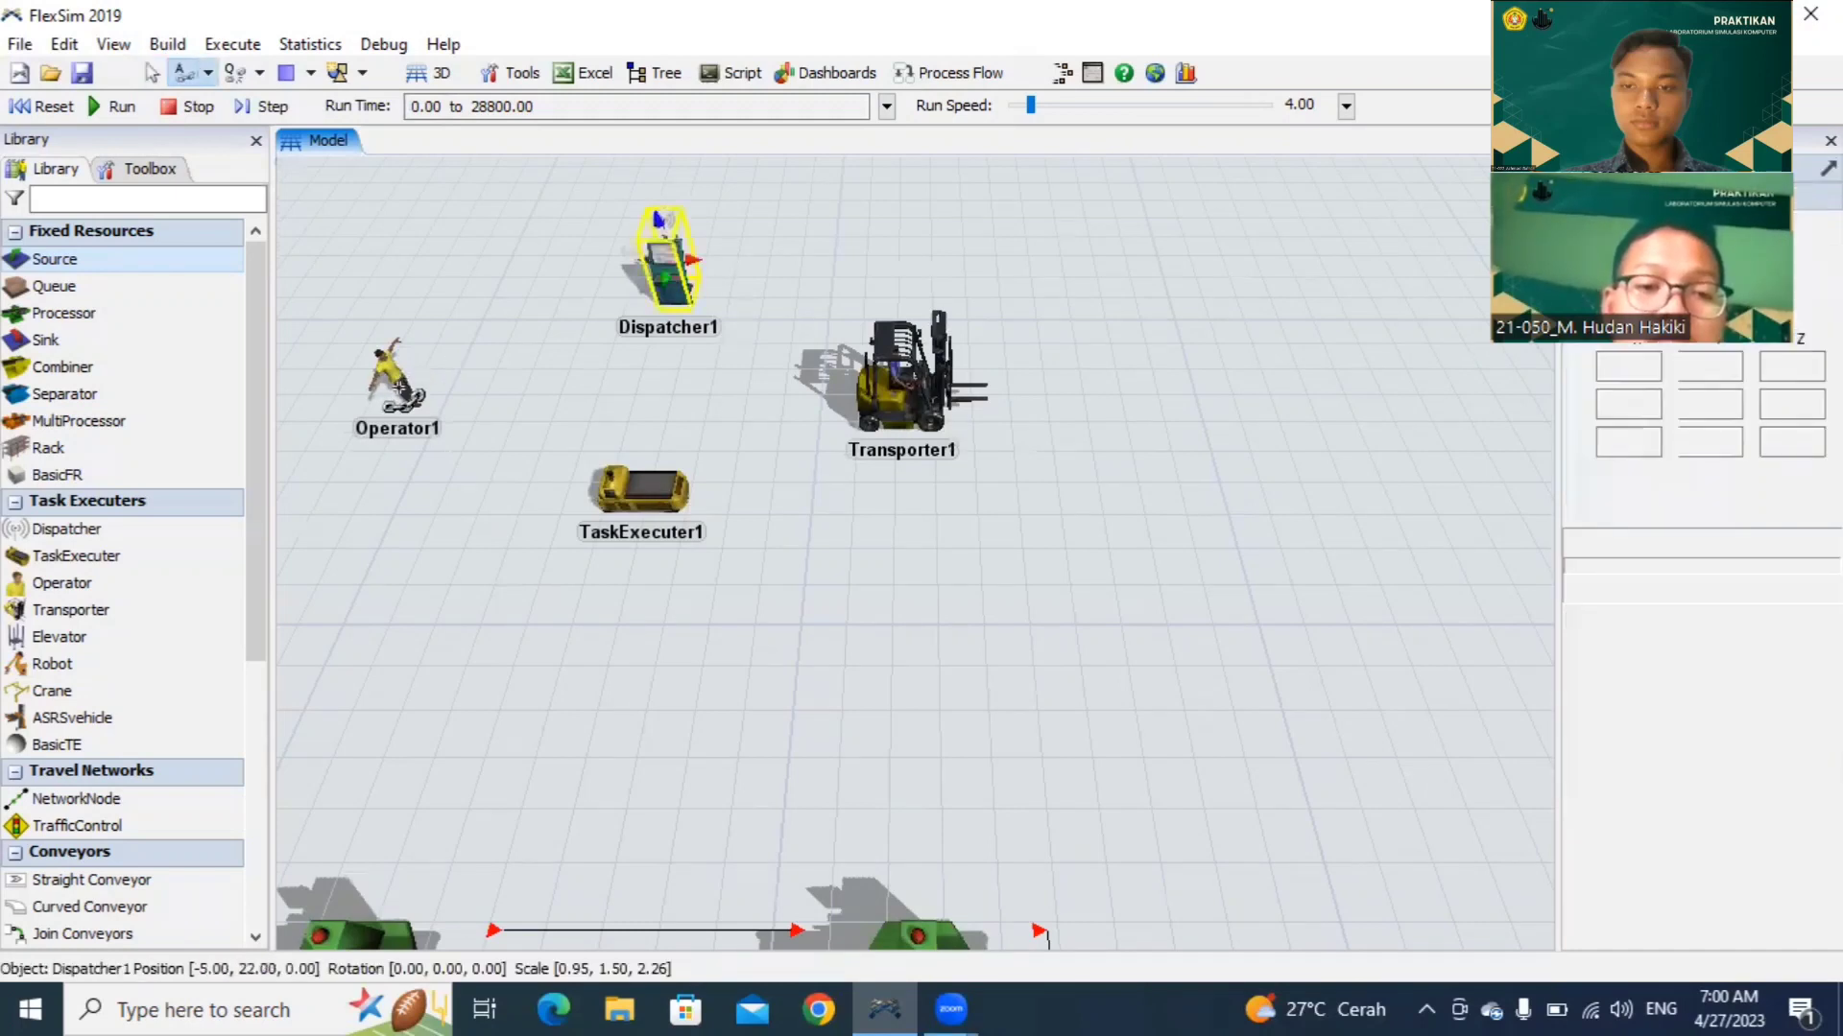
left_click(399, 392)
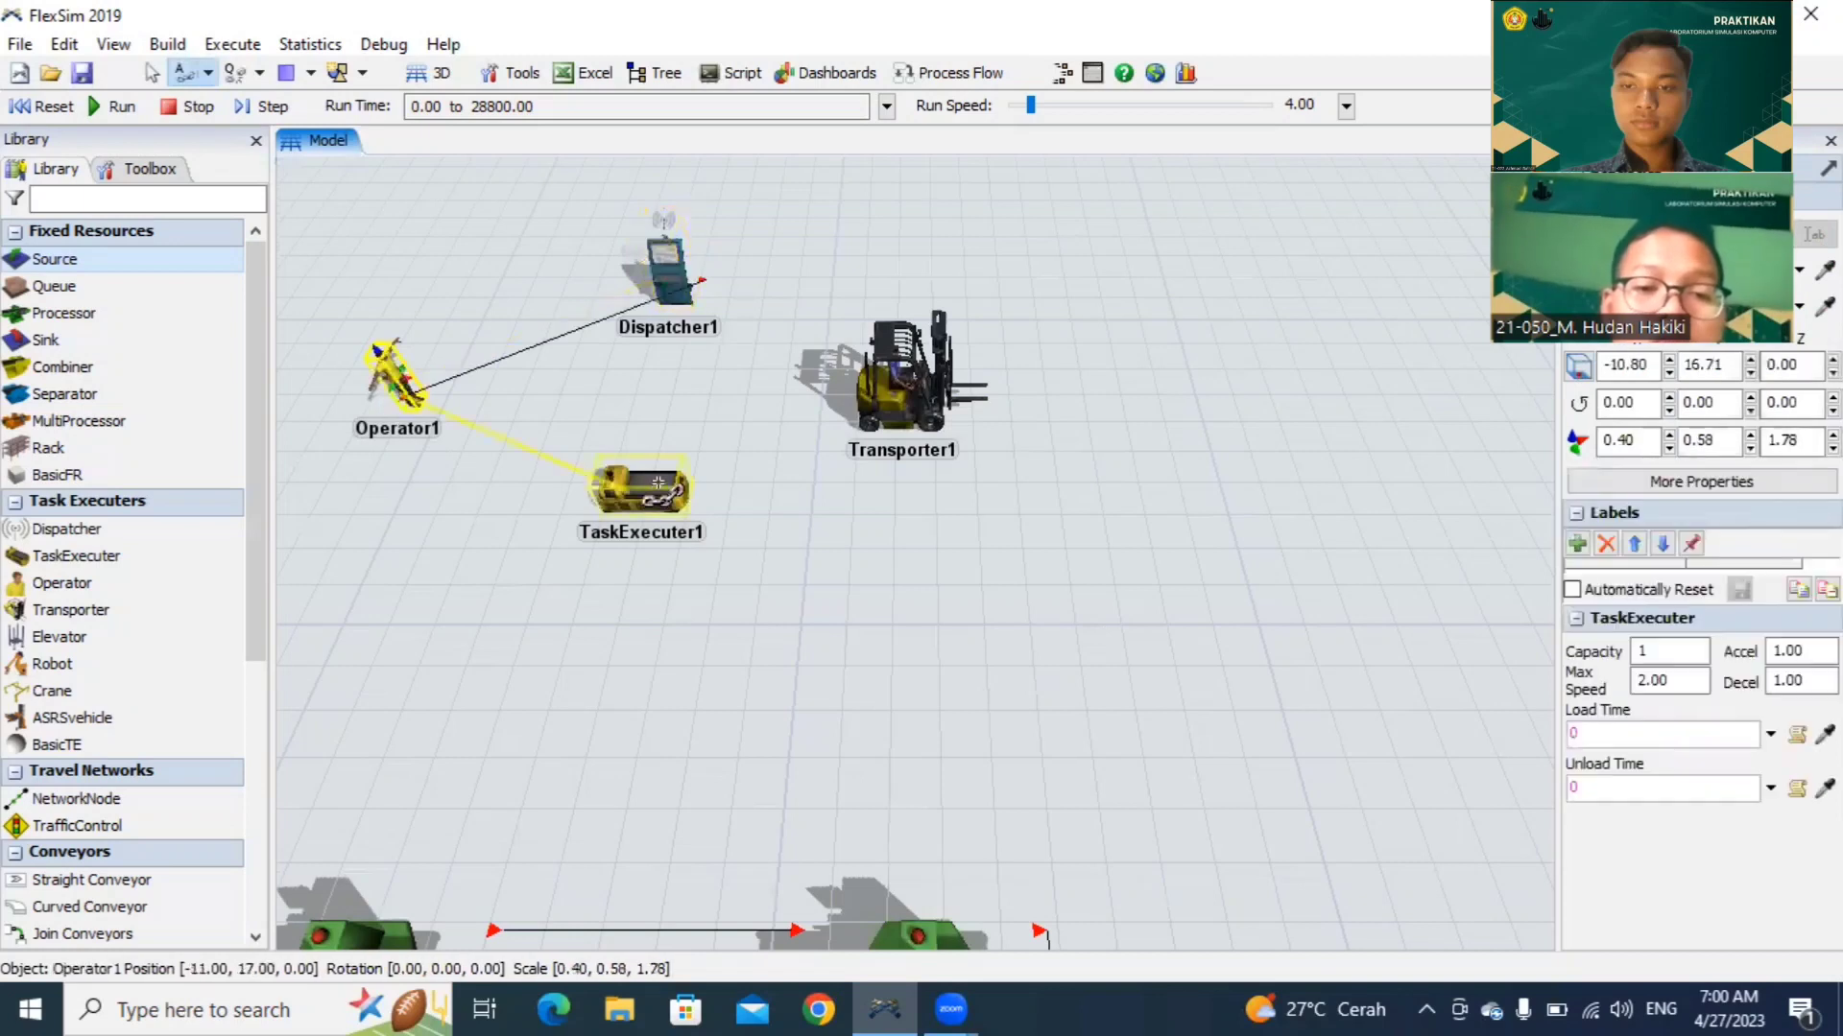
left_click(153, 73)
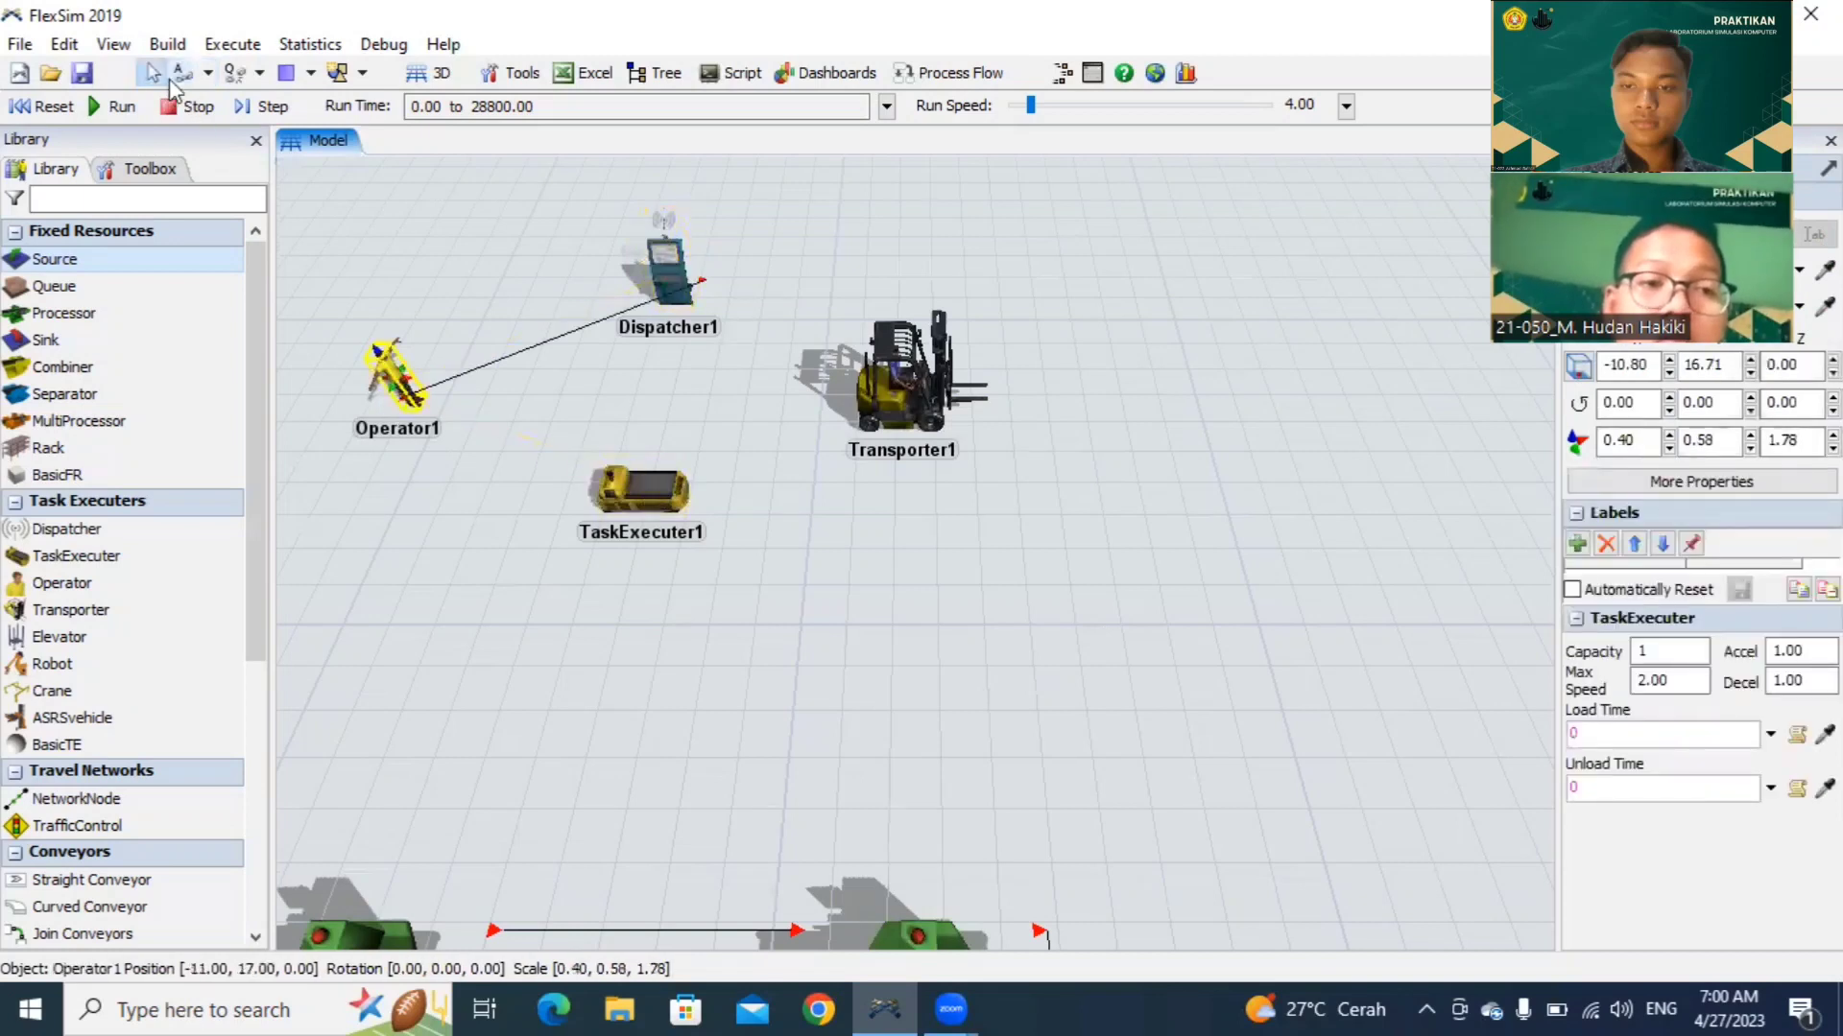
Step: Connect Dispatcher1 to TaskExecuter1 and to Transporter1 with input/output port connections, and clear the selection
key("a")
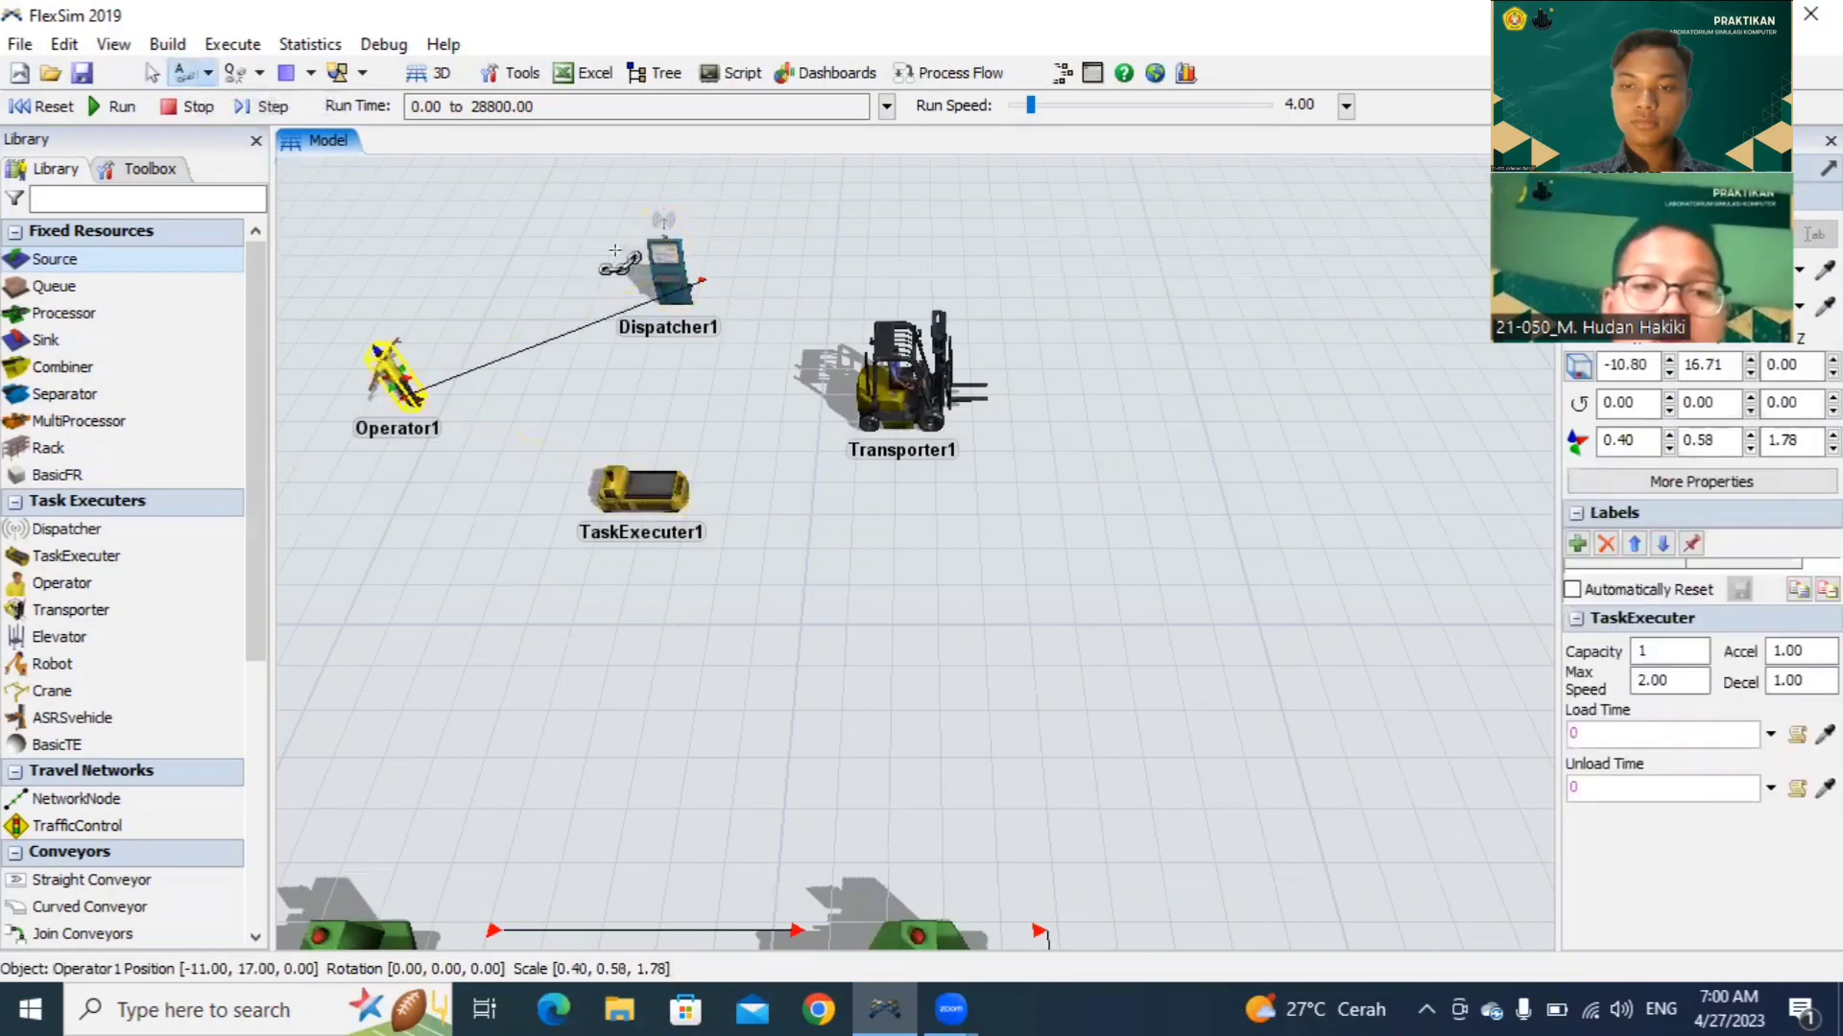
left_click(669, 268)
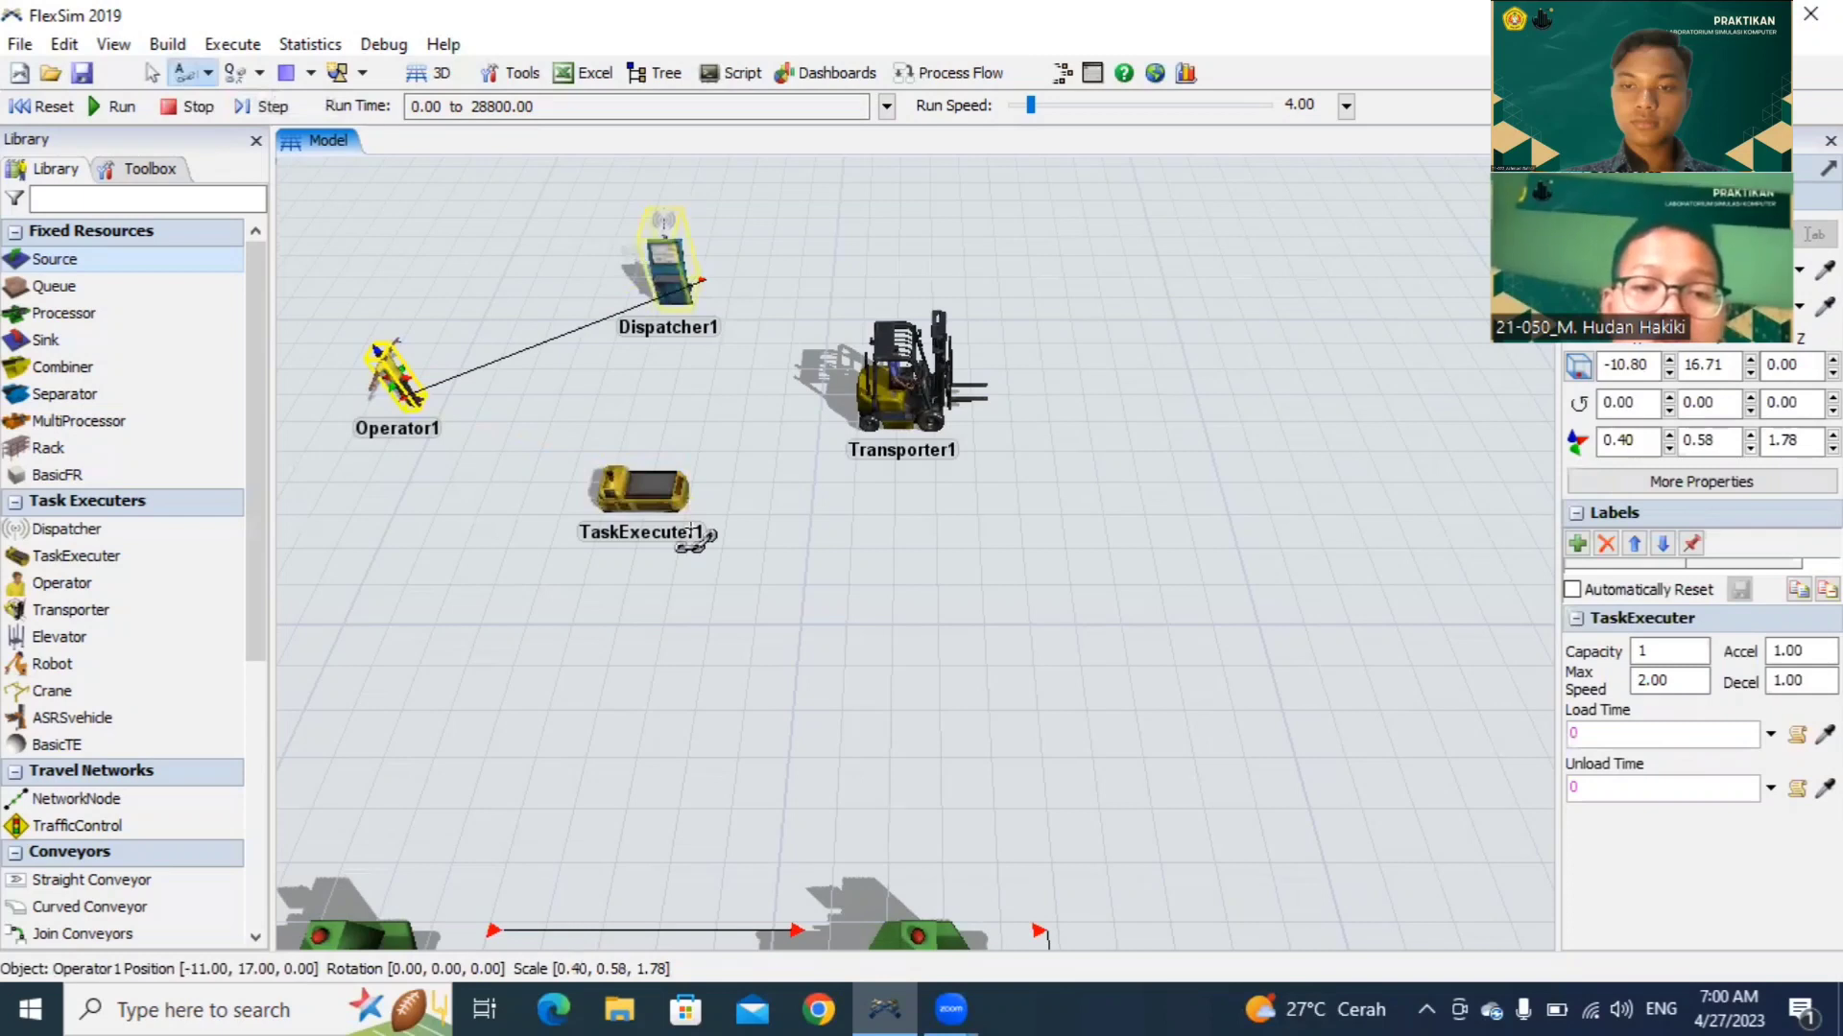
left_click(645, 495)
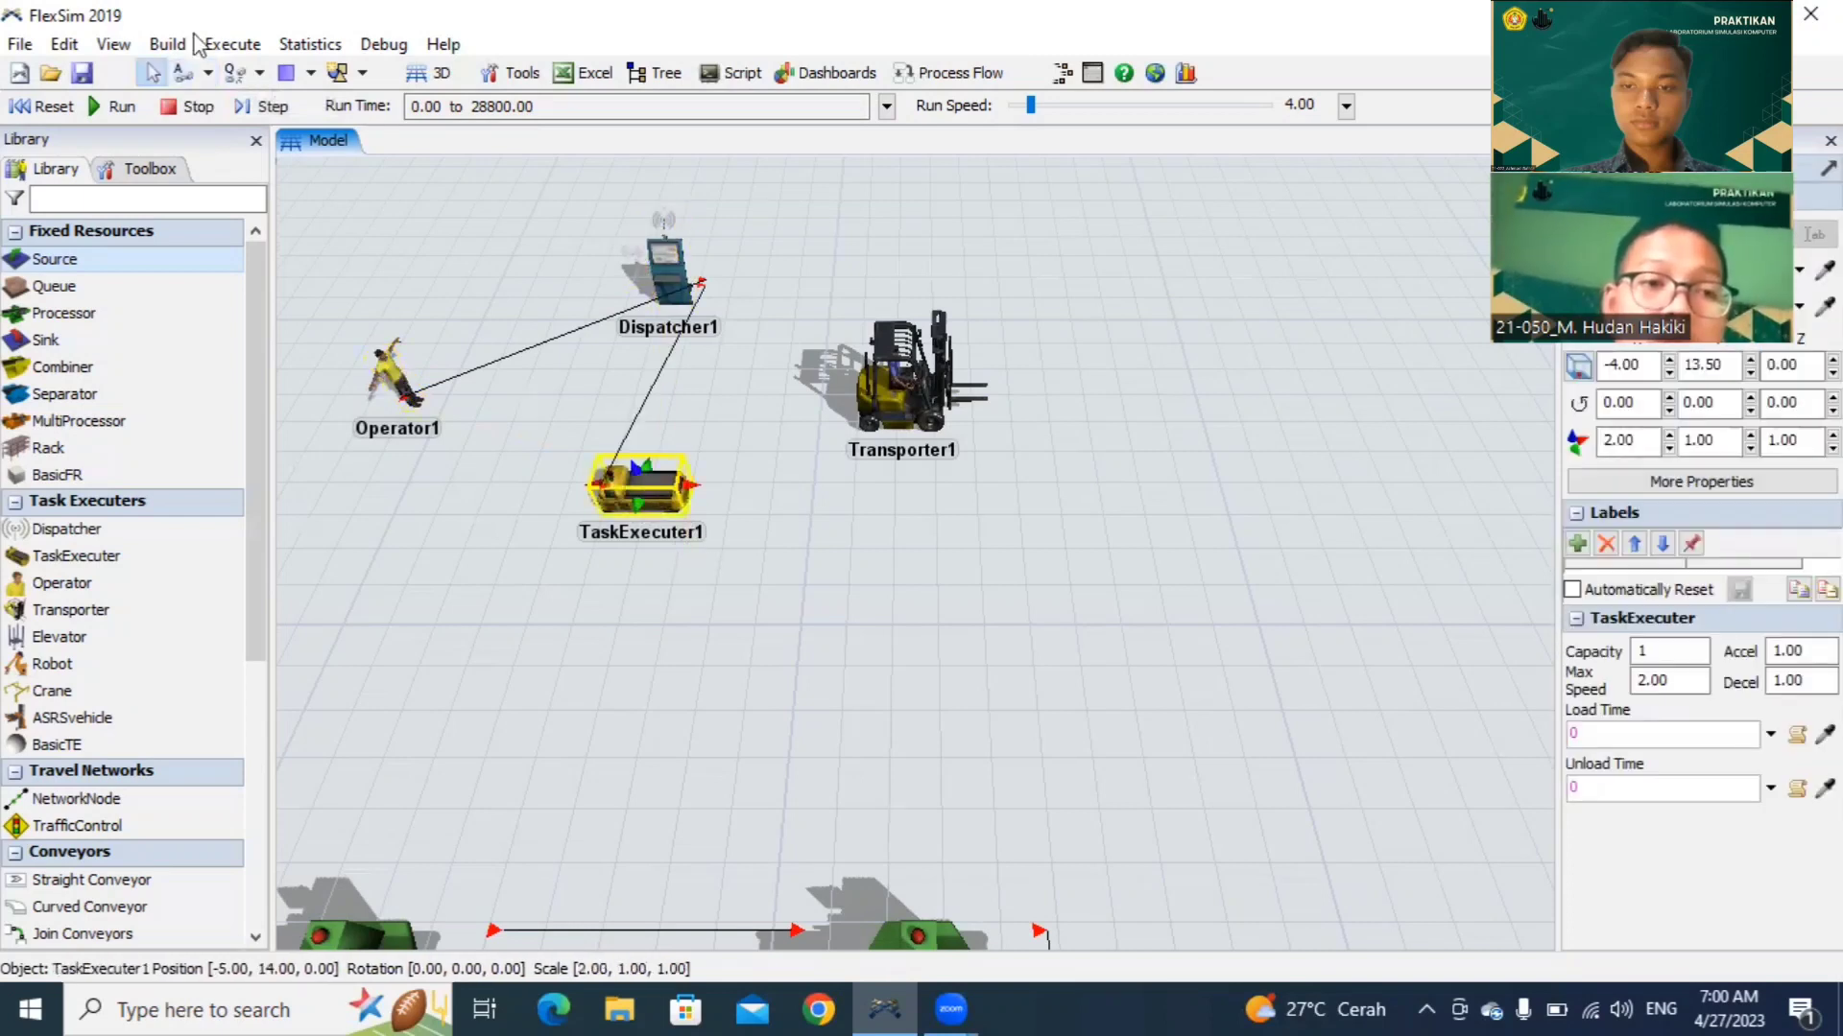
left_click(180, 74)
key("a")
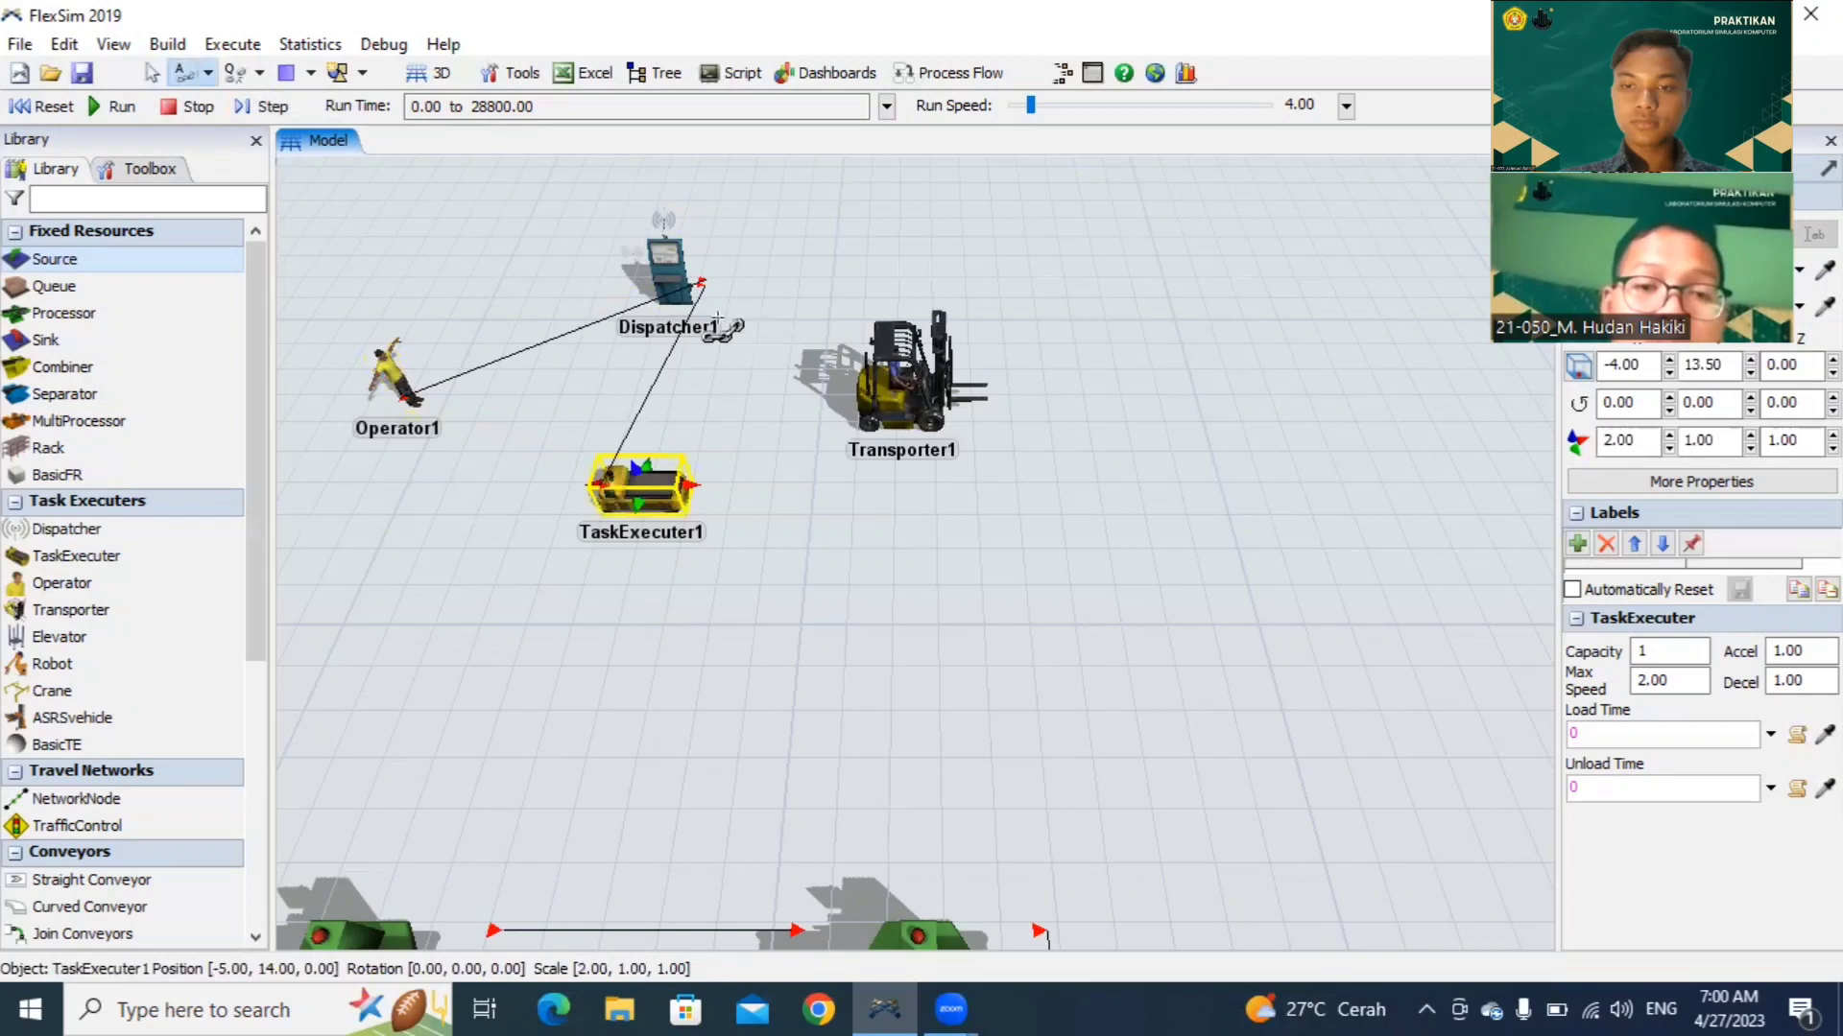
left_click(689, 304)
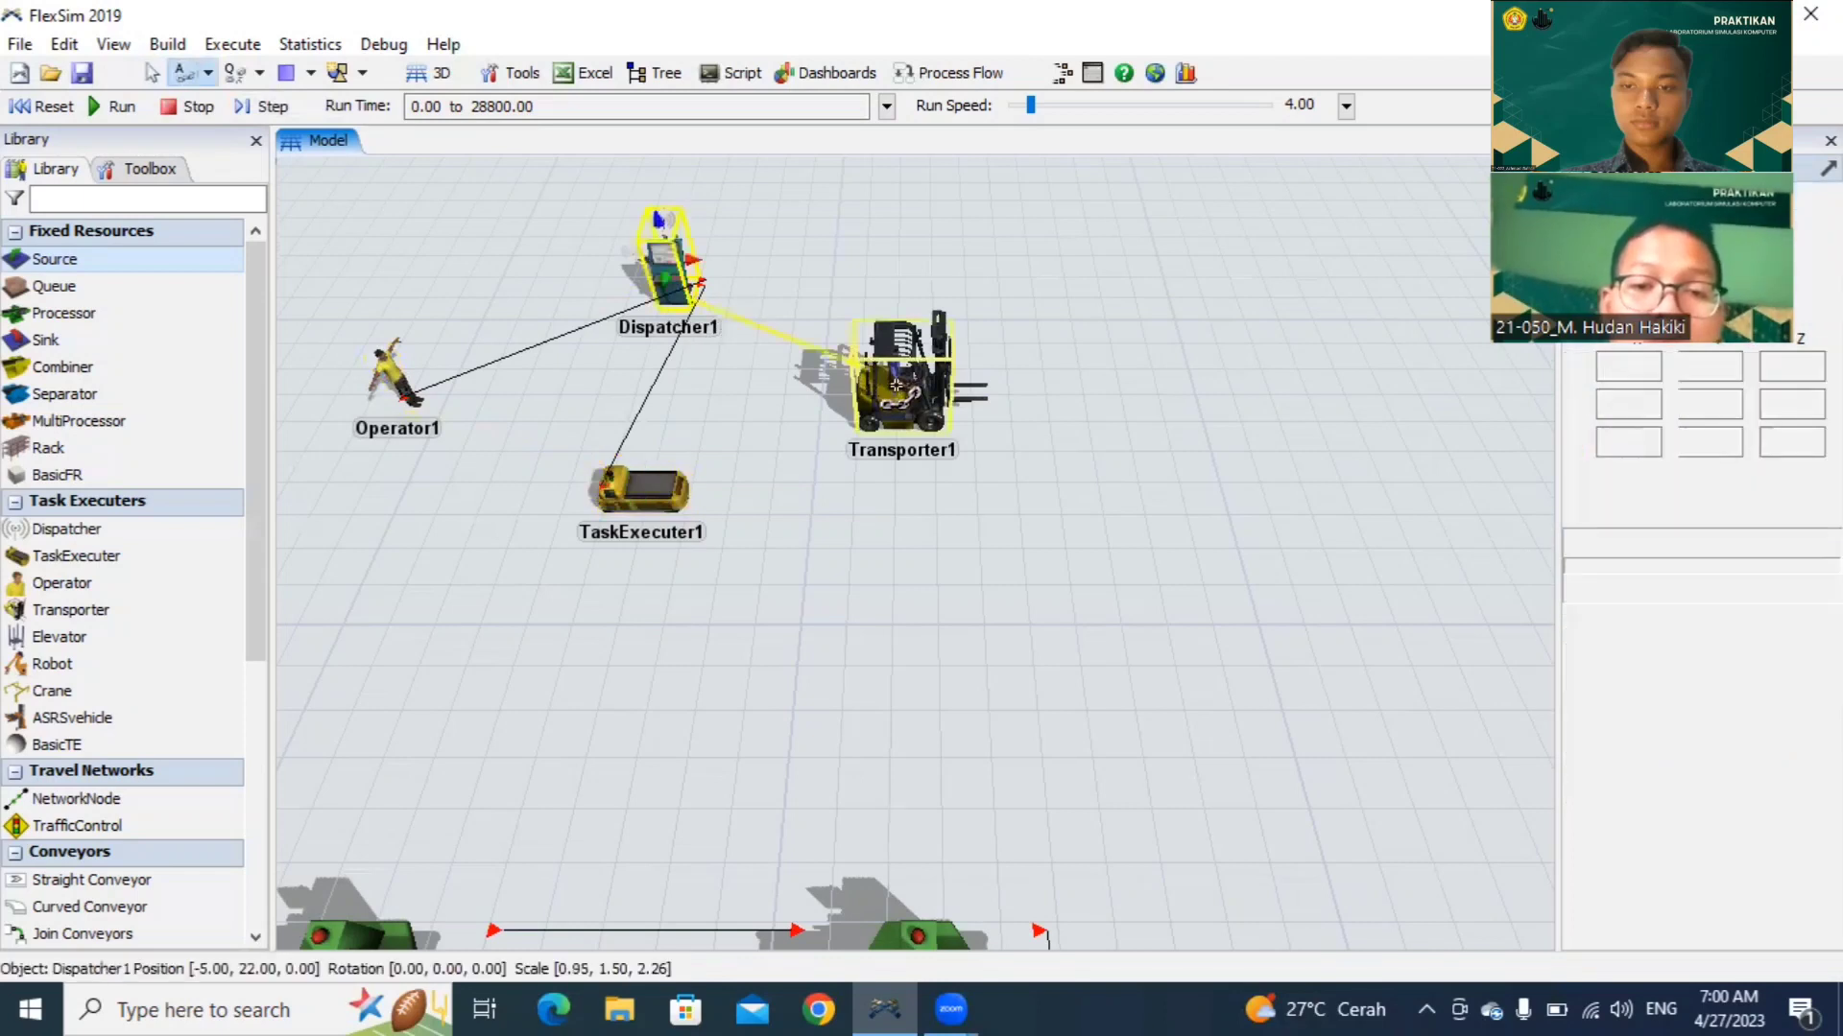
left_click(896, 385)
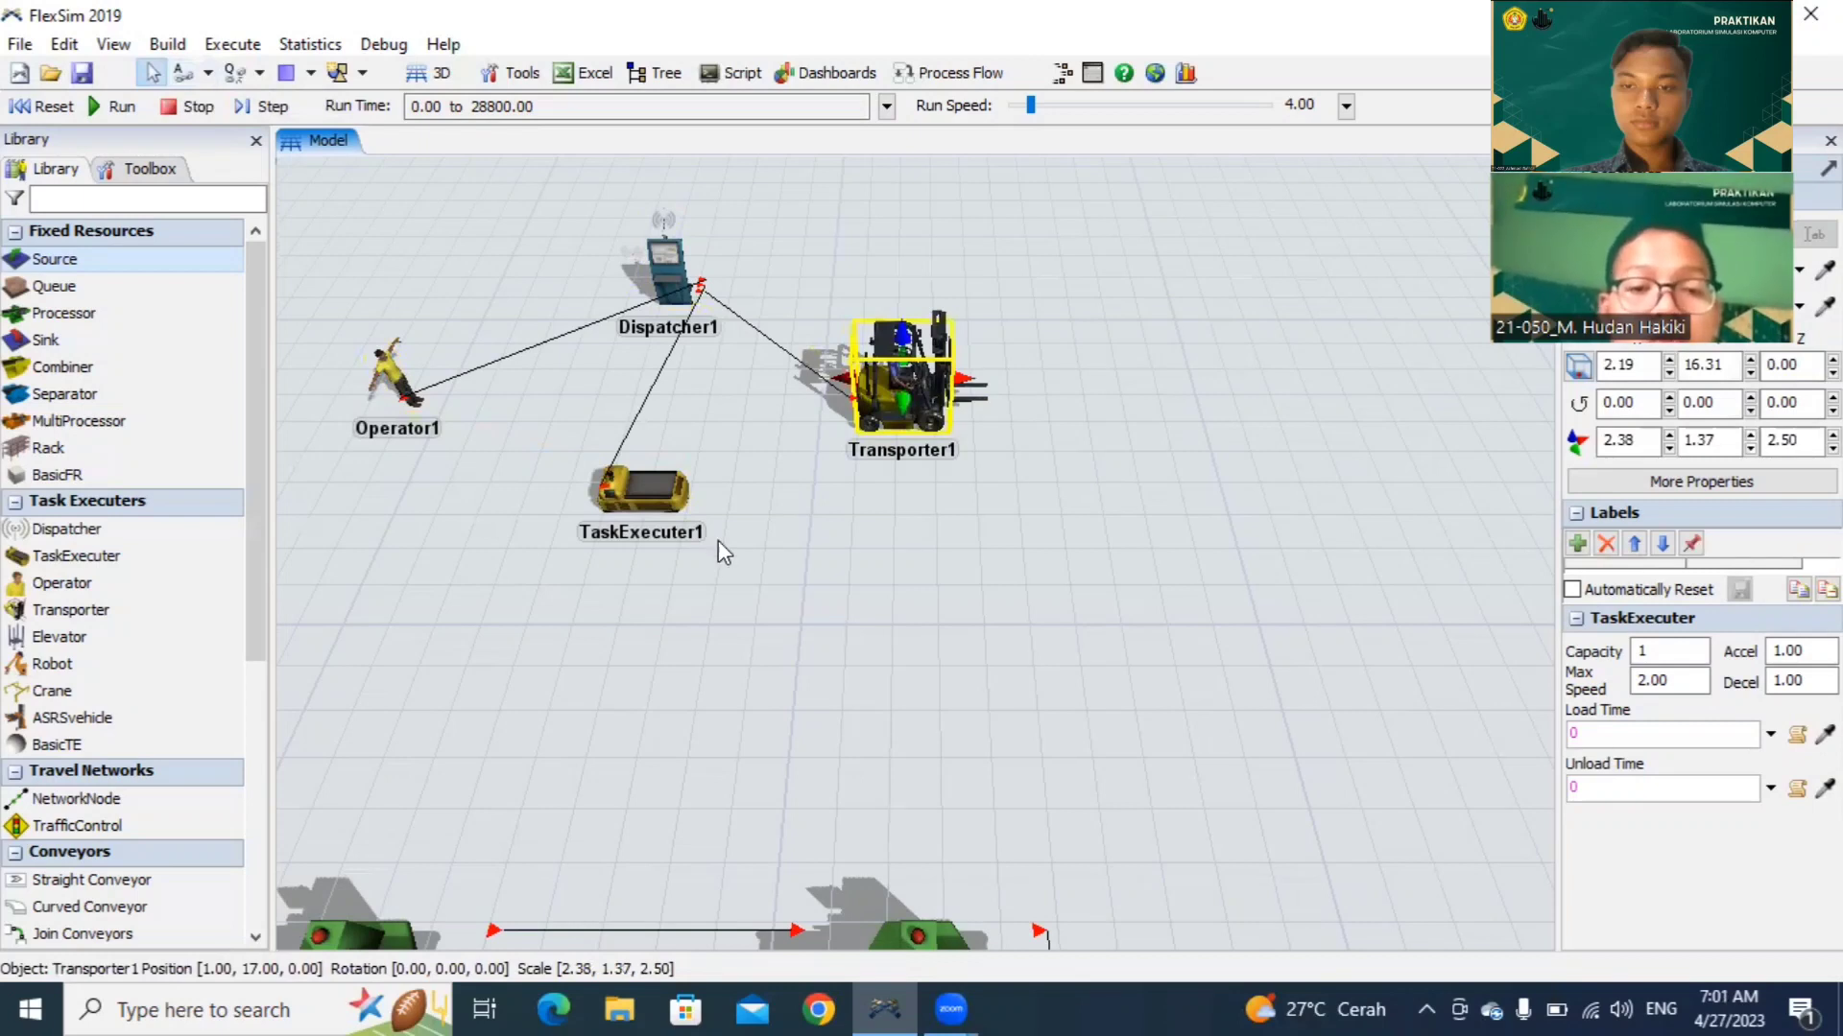
left_click(850, 547)
Step: Connect Dispatcher1 to the Box Pink and Box Biru queues with center port connections
scroll(851, 543, "down", 2)
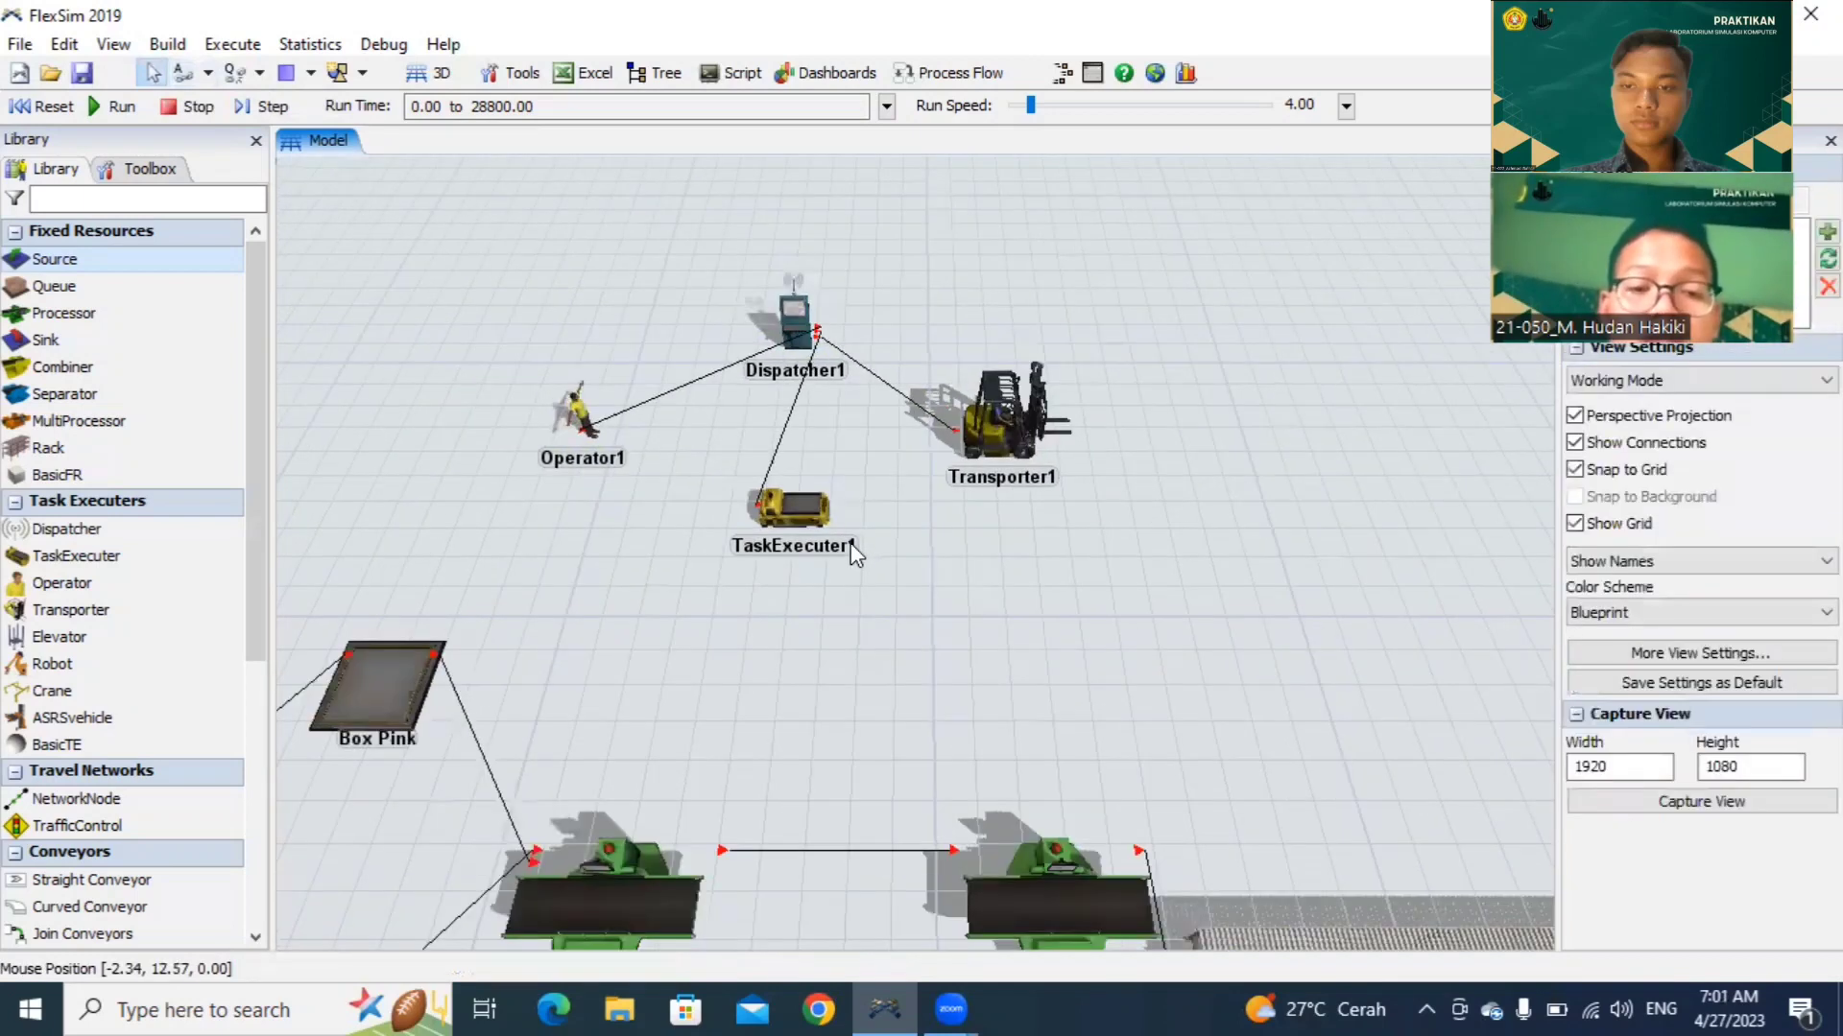
scroll(855, 554, "down", 2)
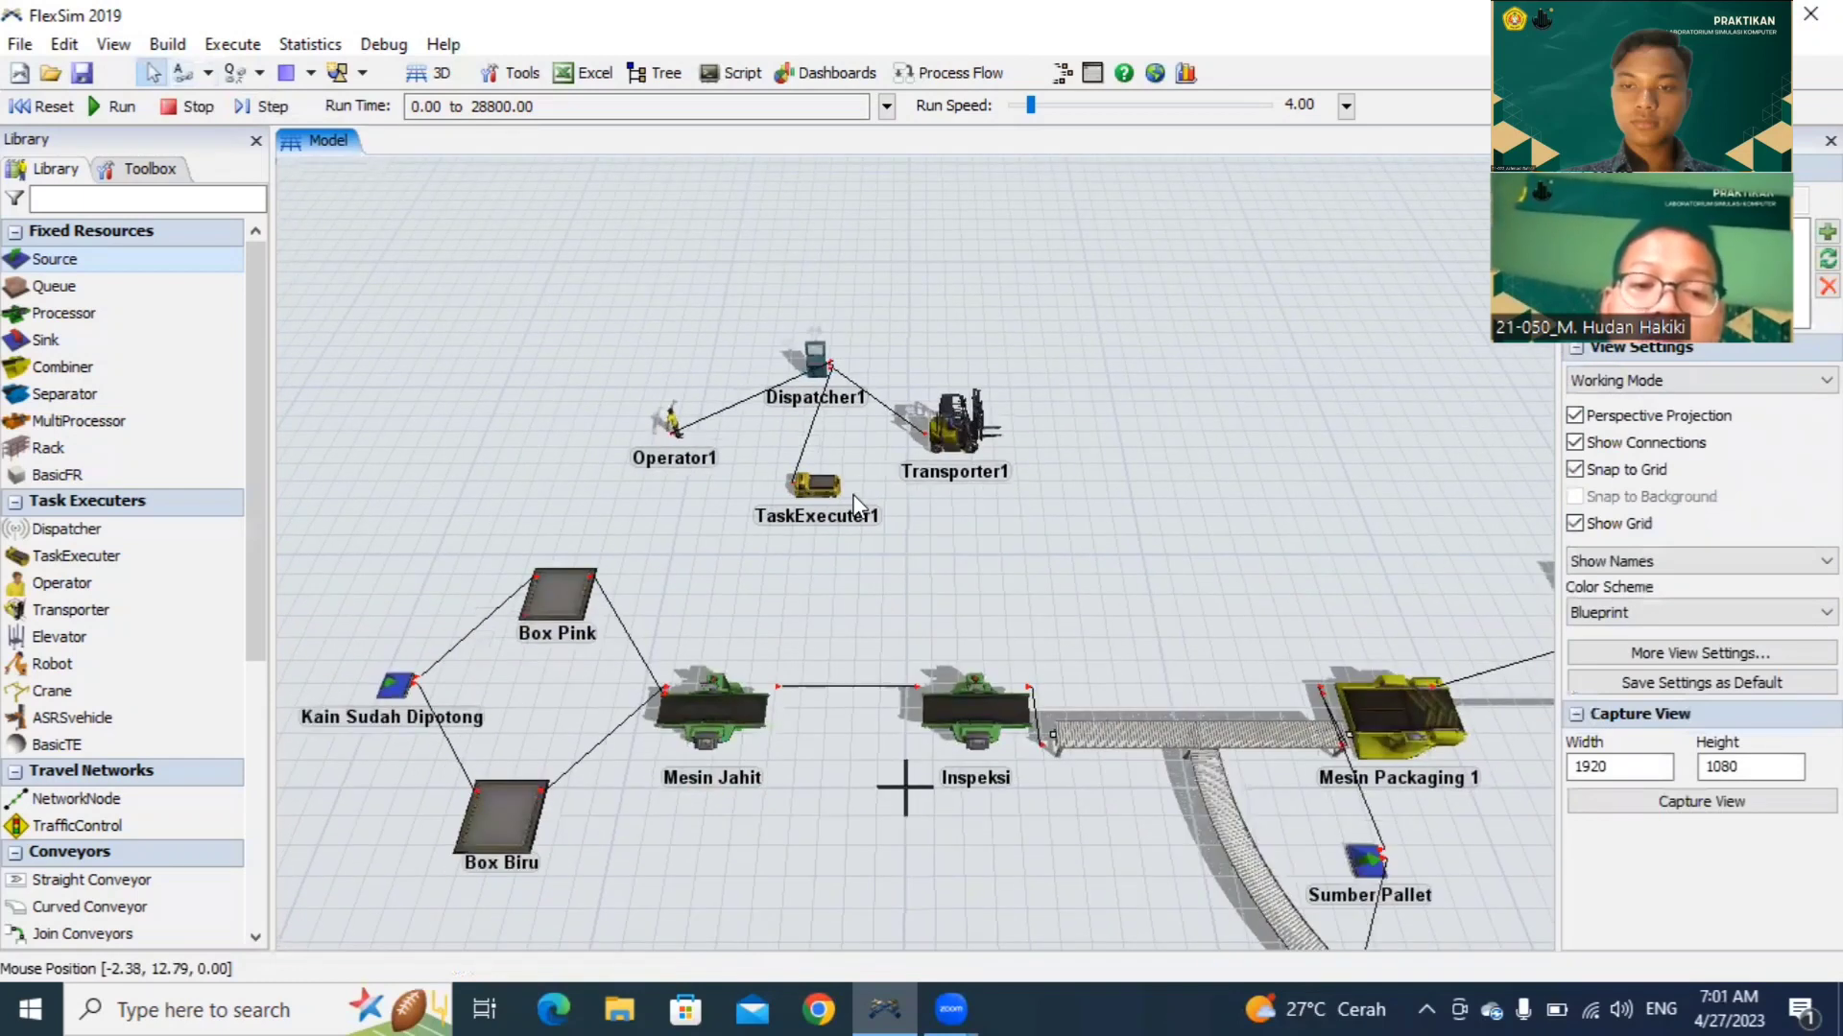
scroll(854, 501, "down", 1)
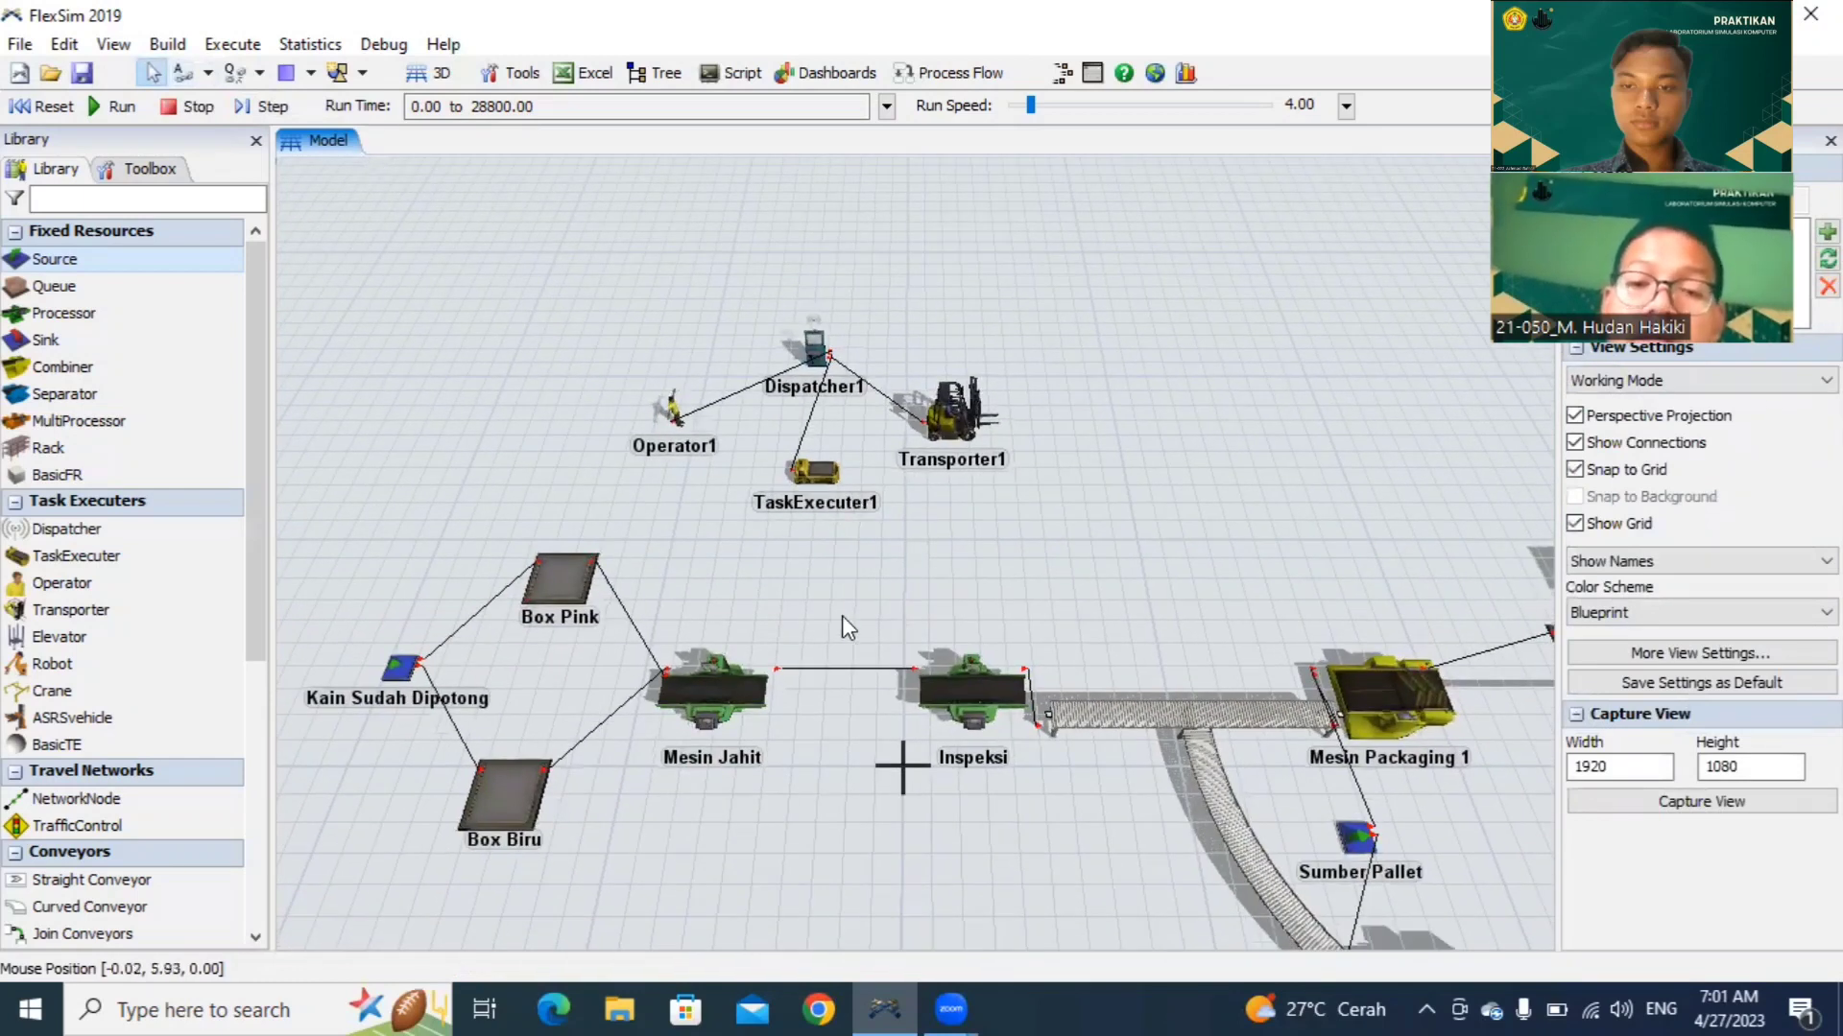
scroll(848, 589, "down", 1)
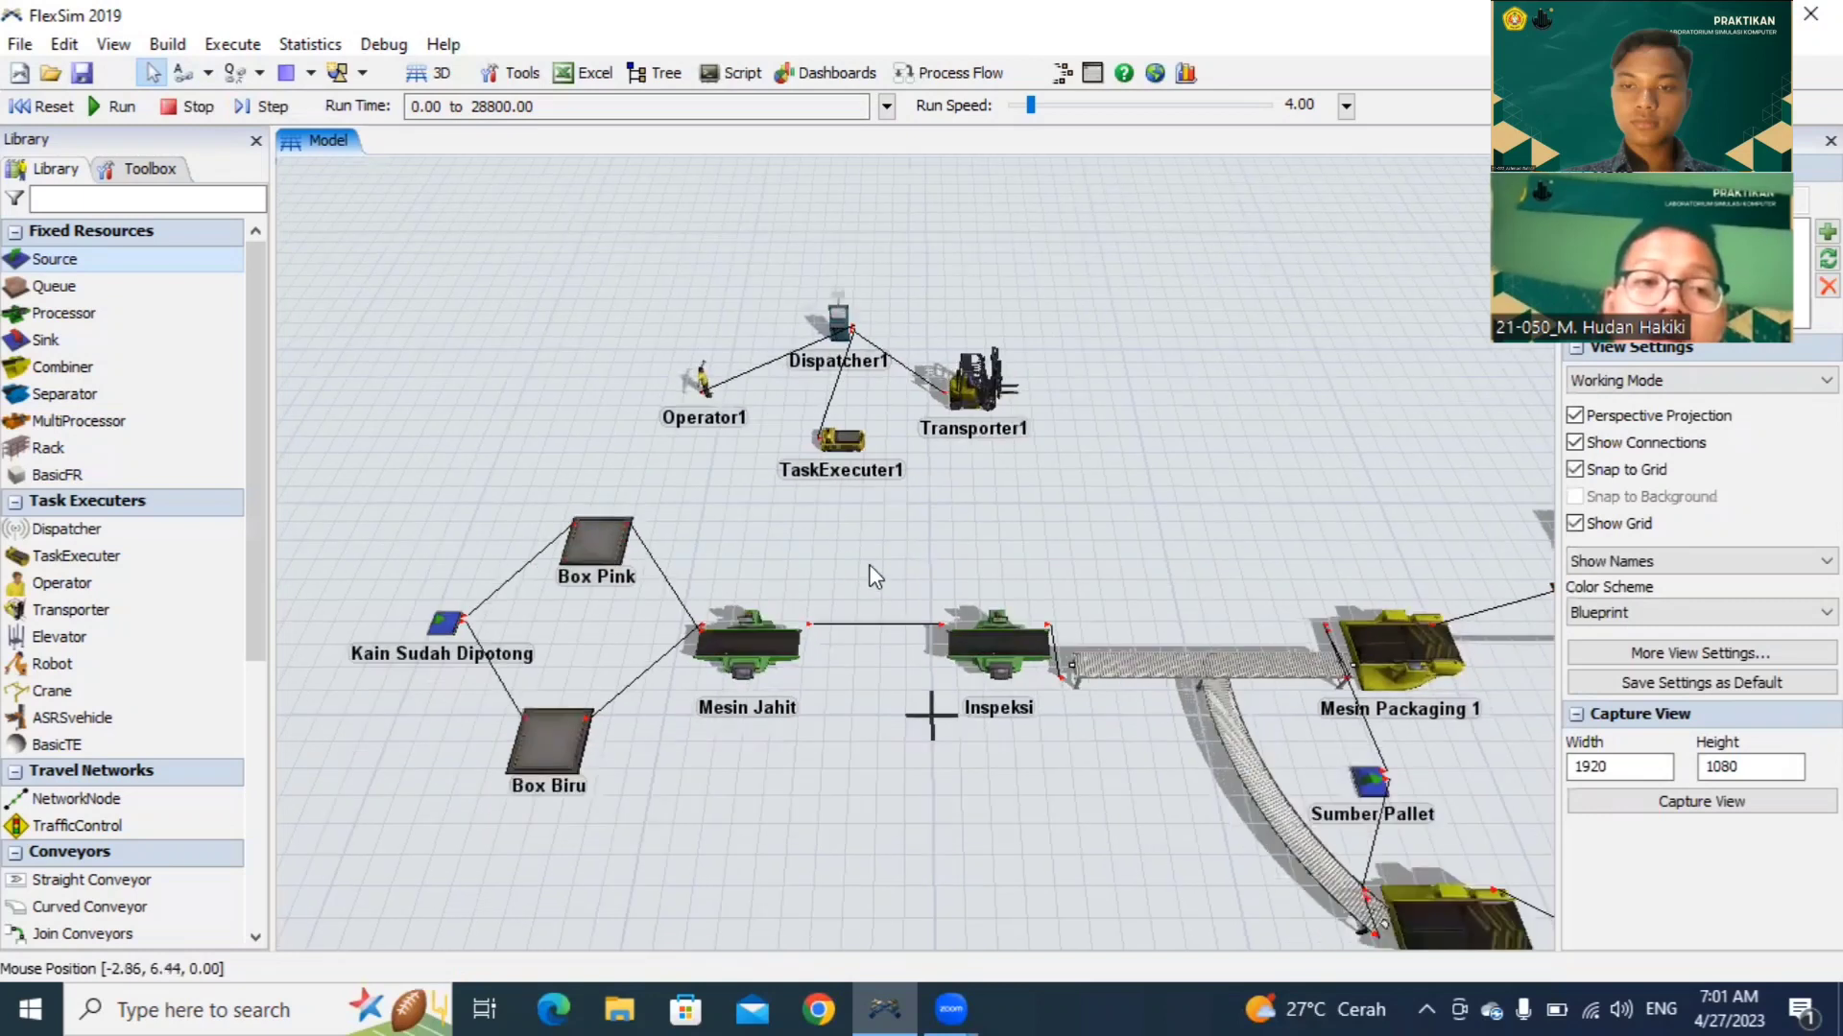
left_click(207, 73)
left_click(346, 107)
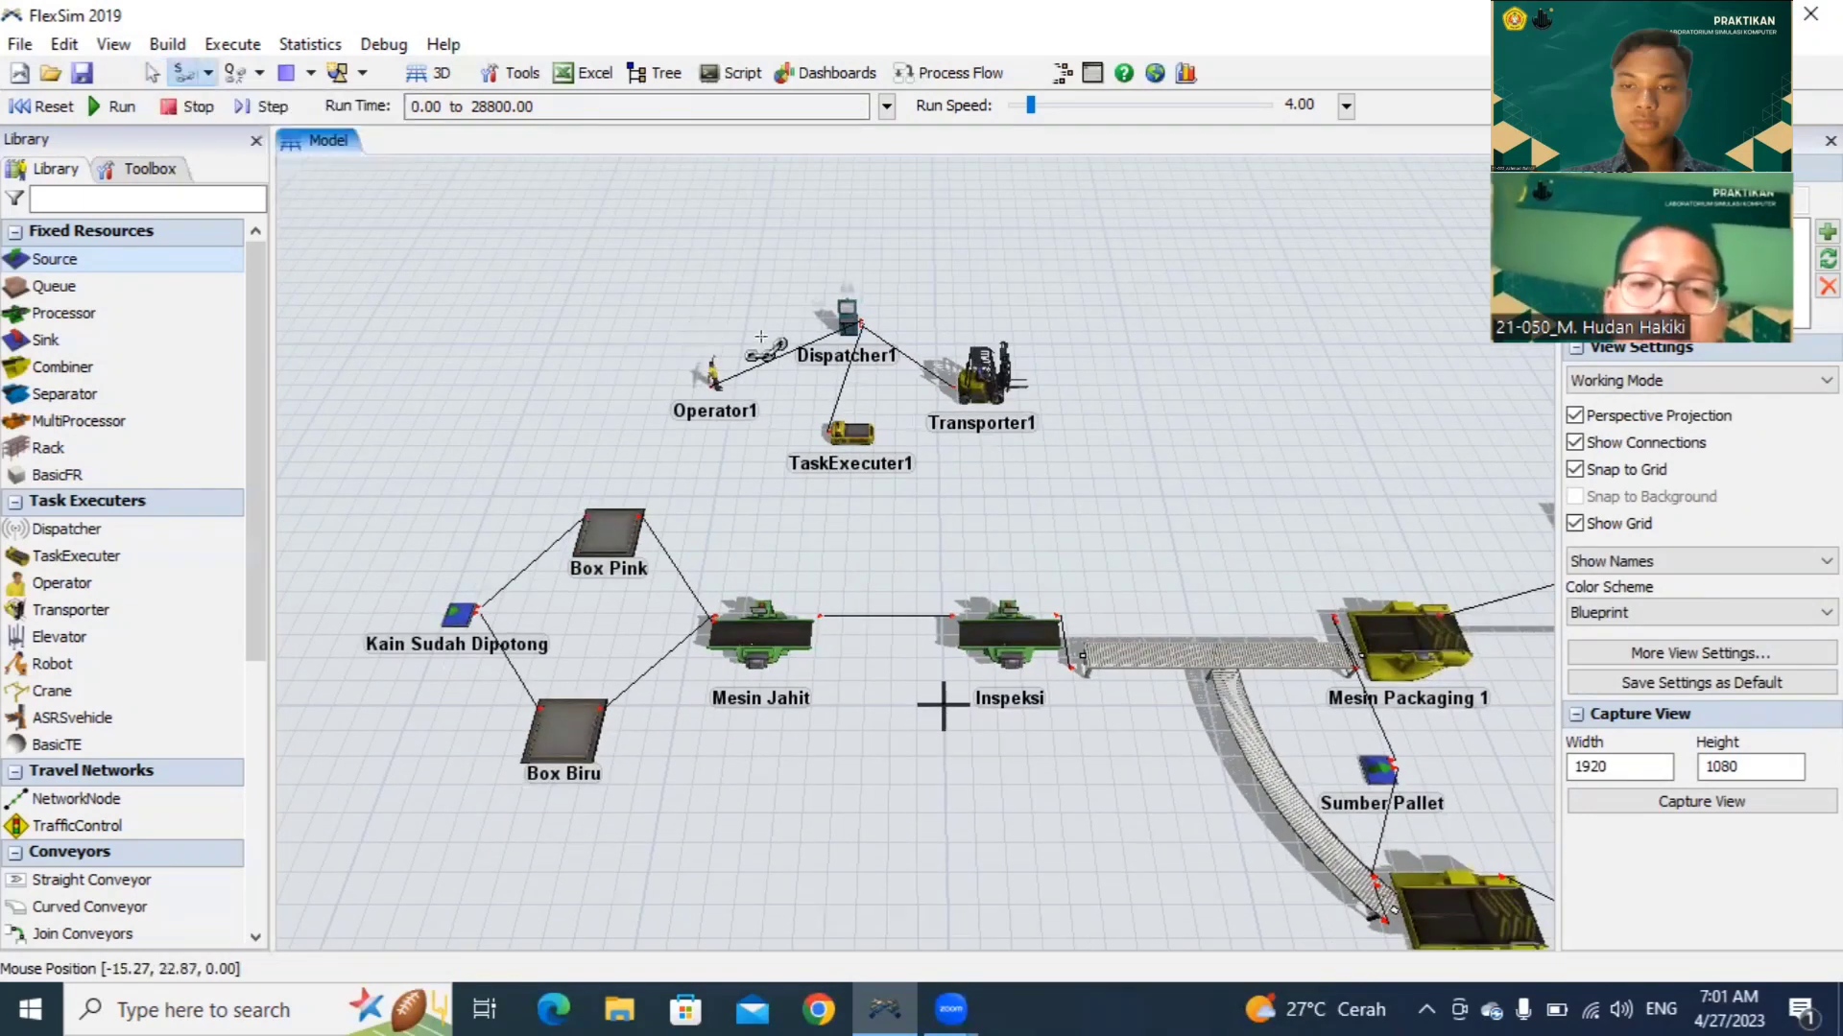
left_click(861, 331)
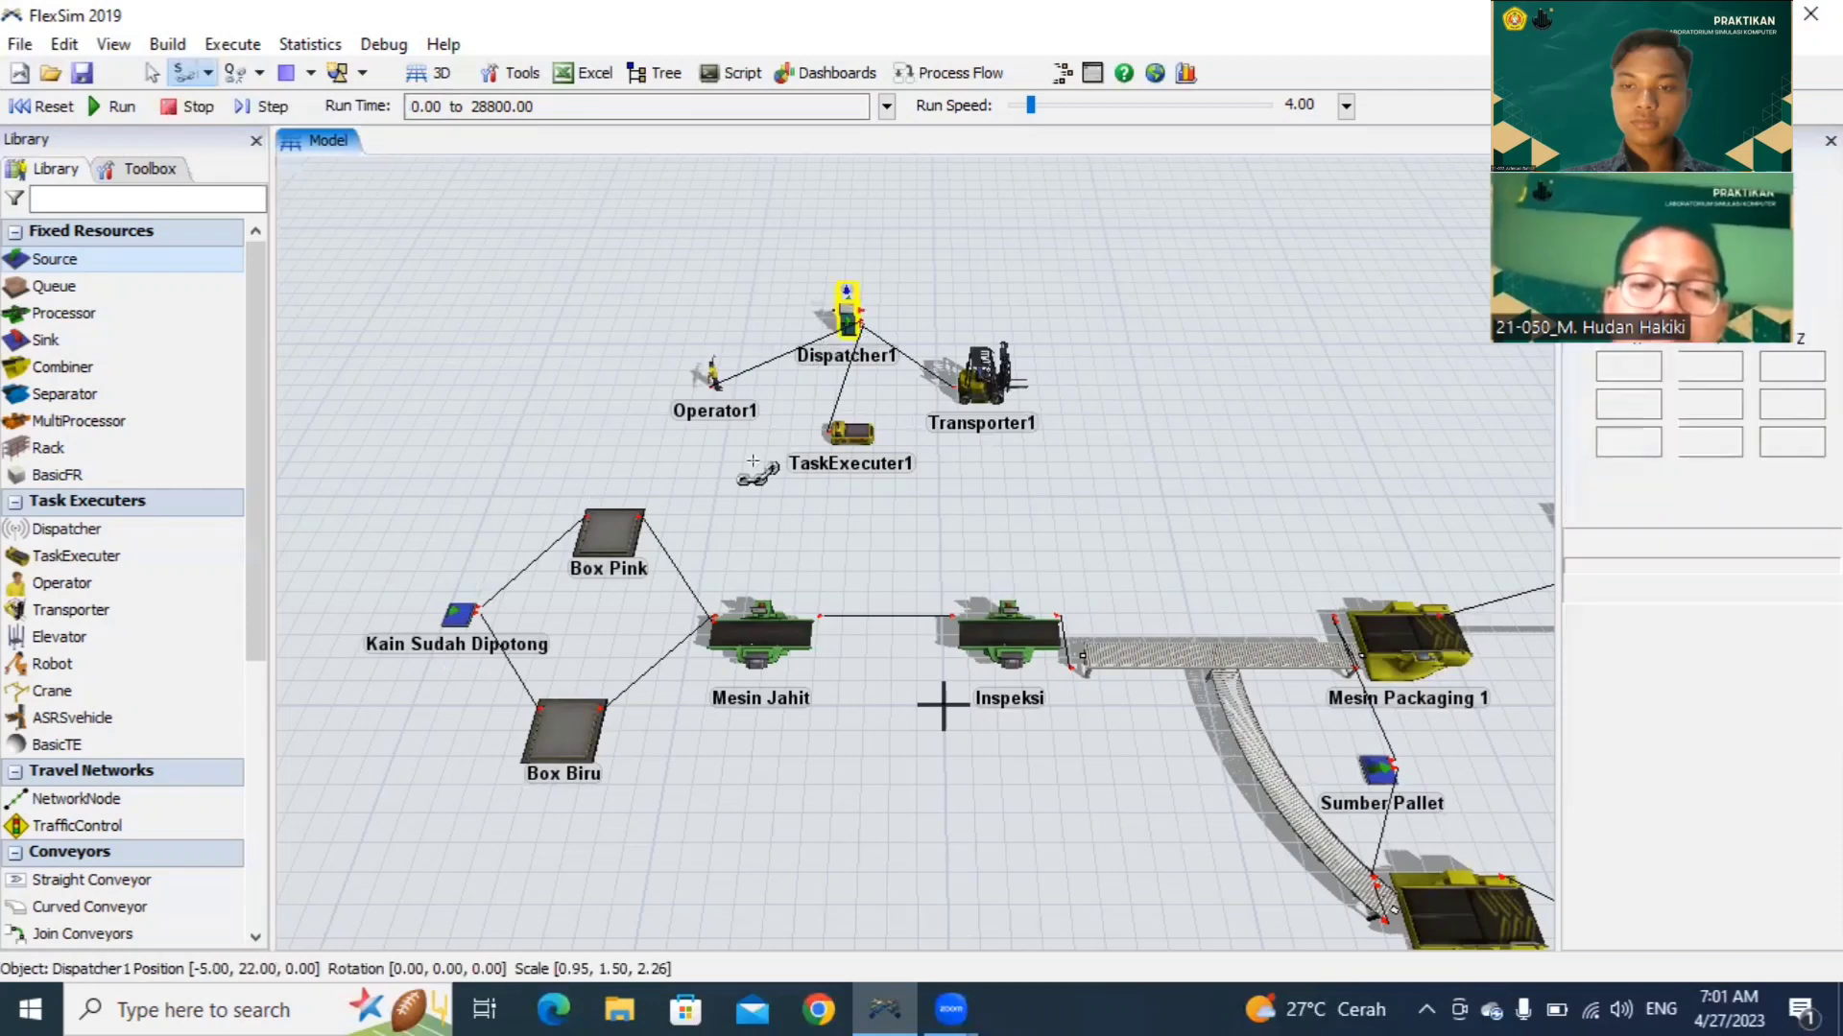
left_click(600, 535)
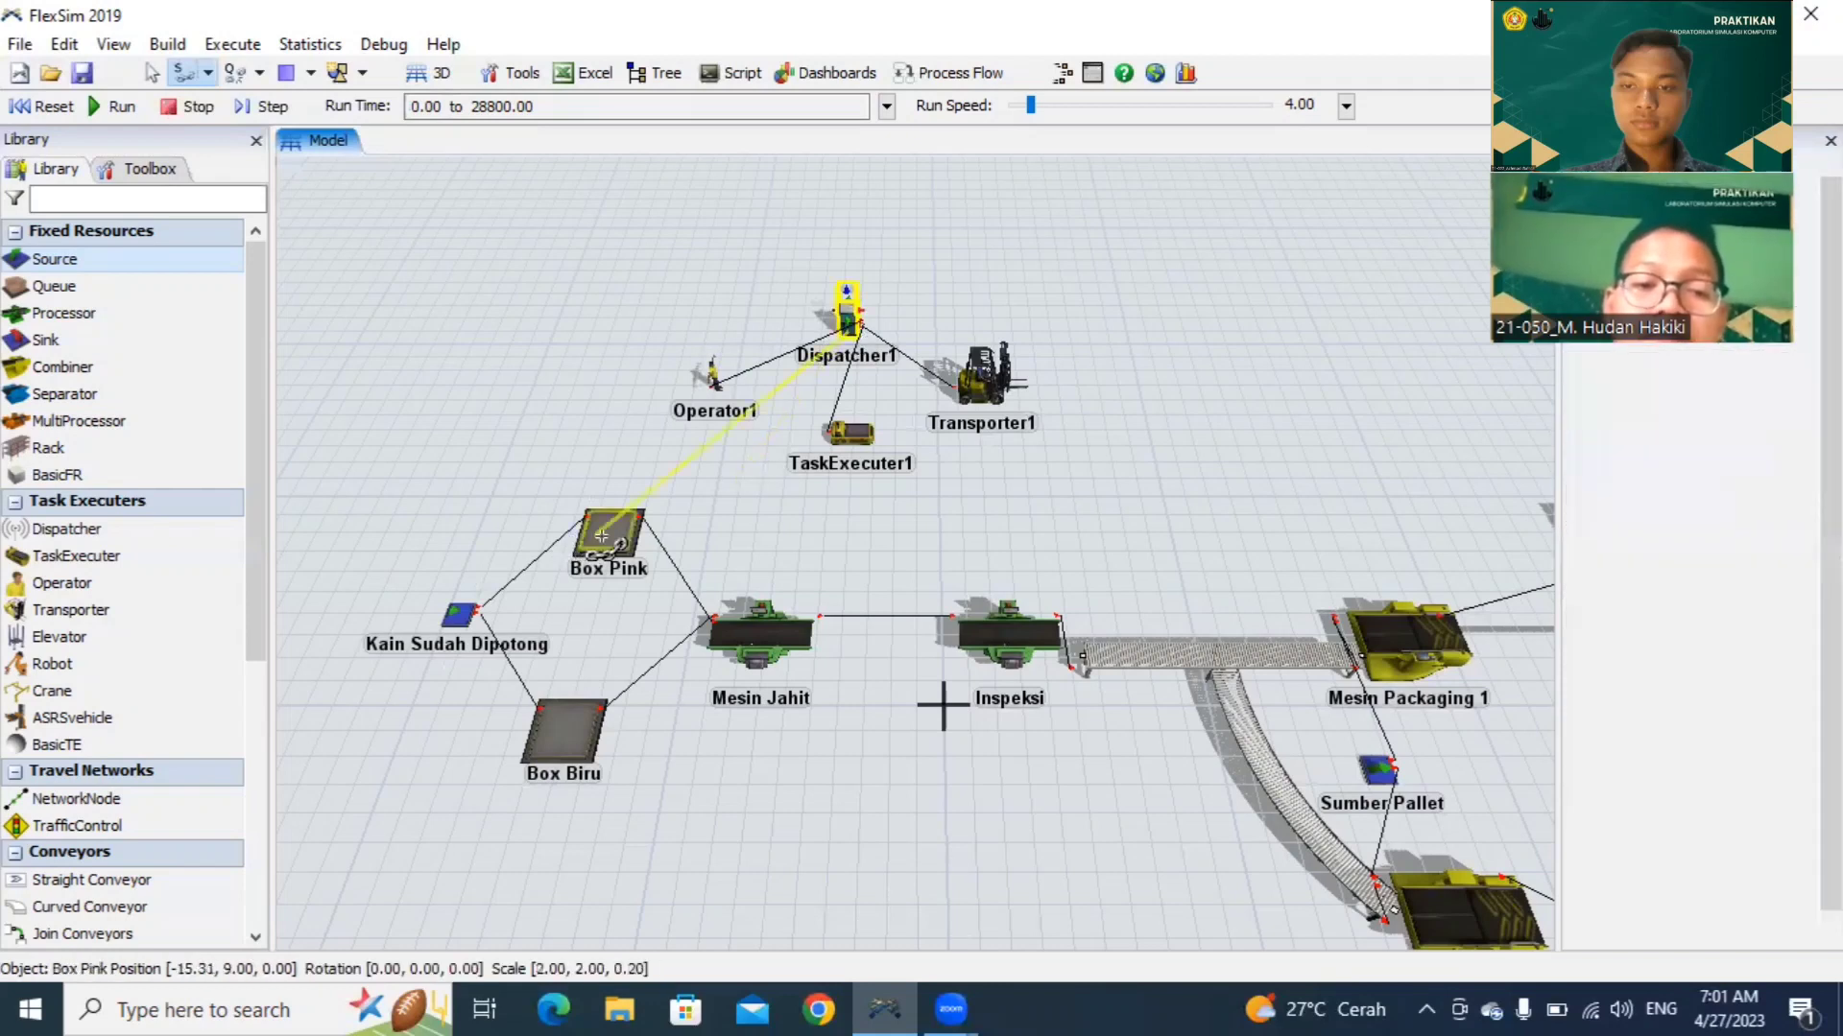
key("Escape")
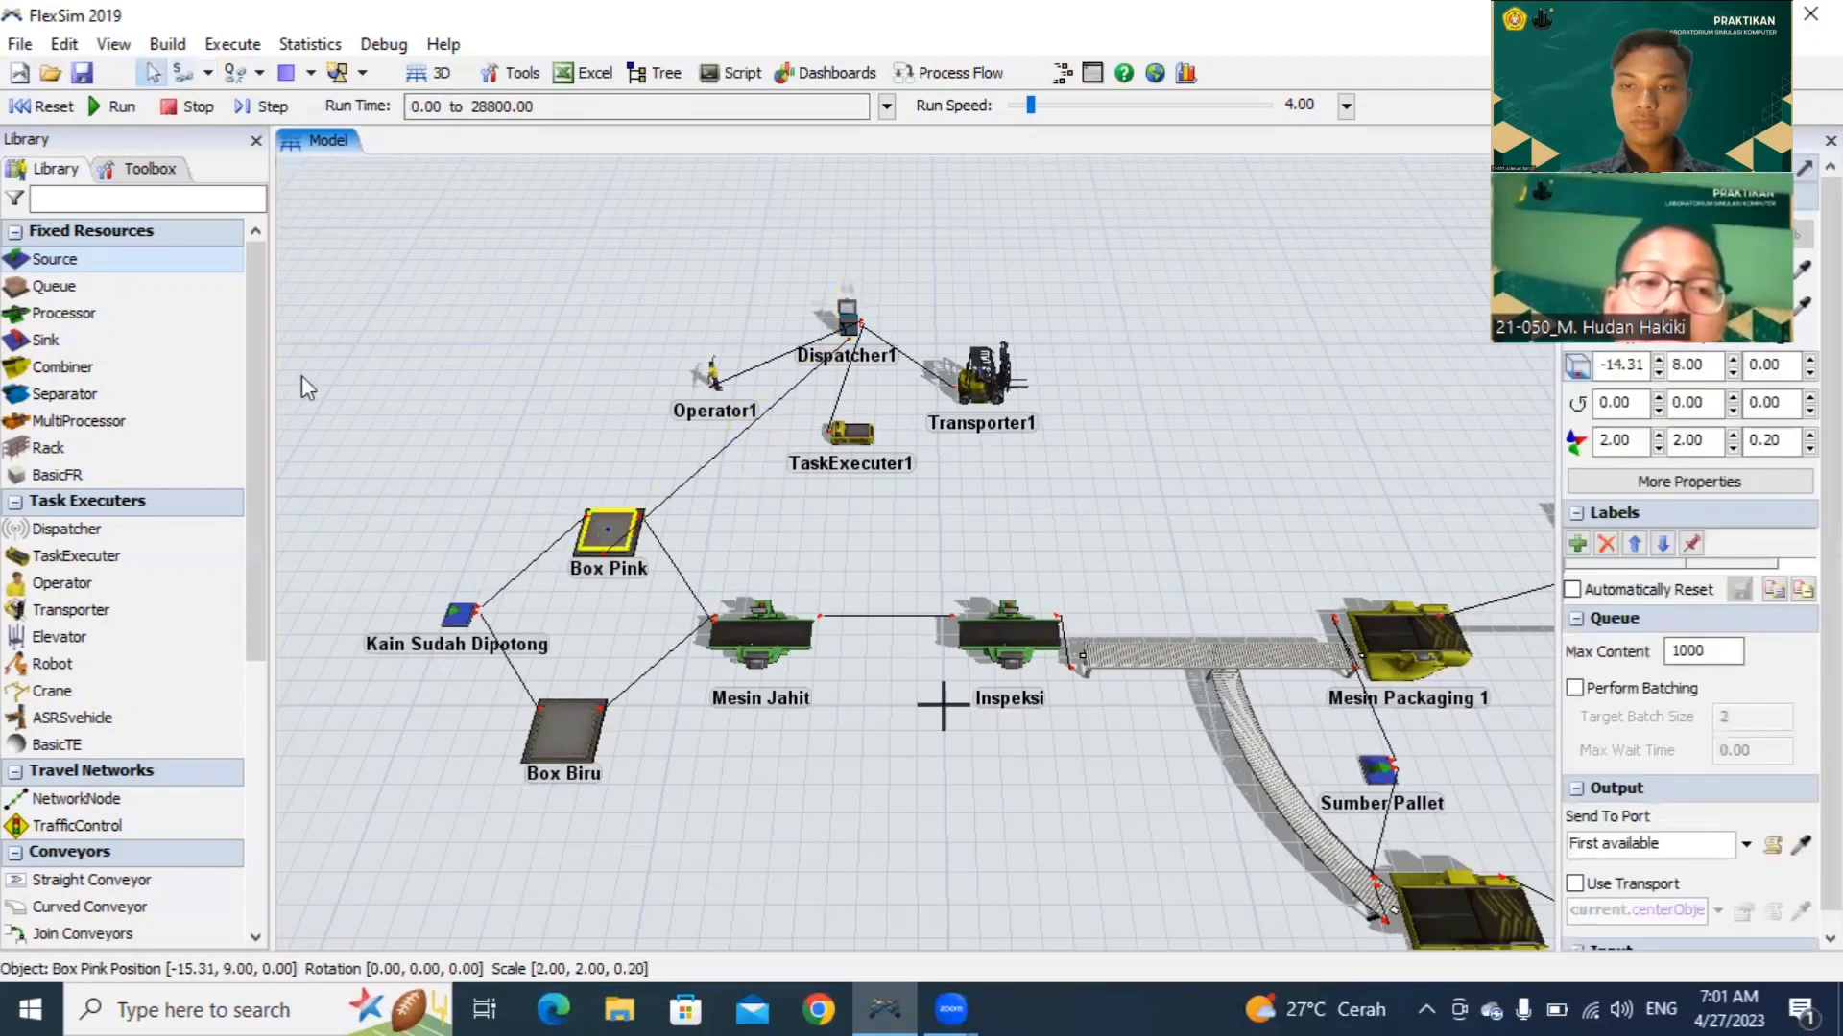
left_click(182, 73)
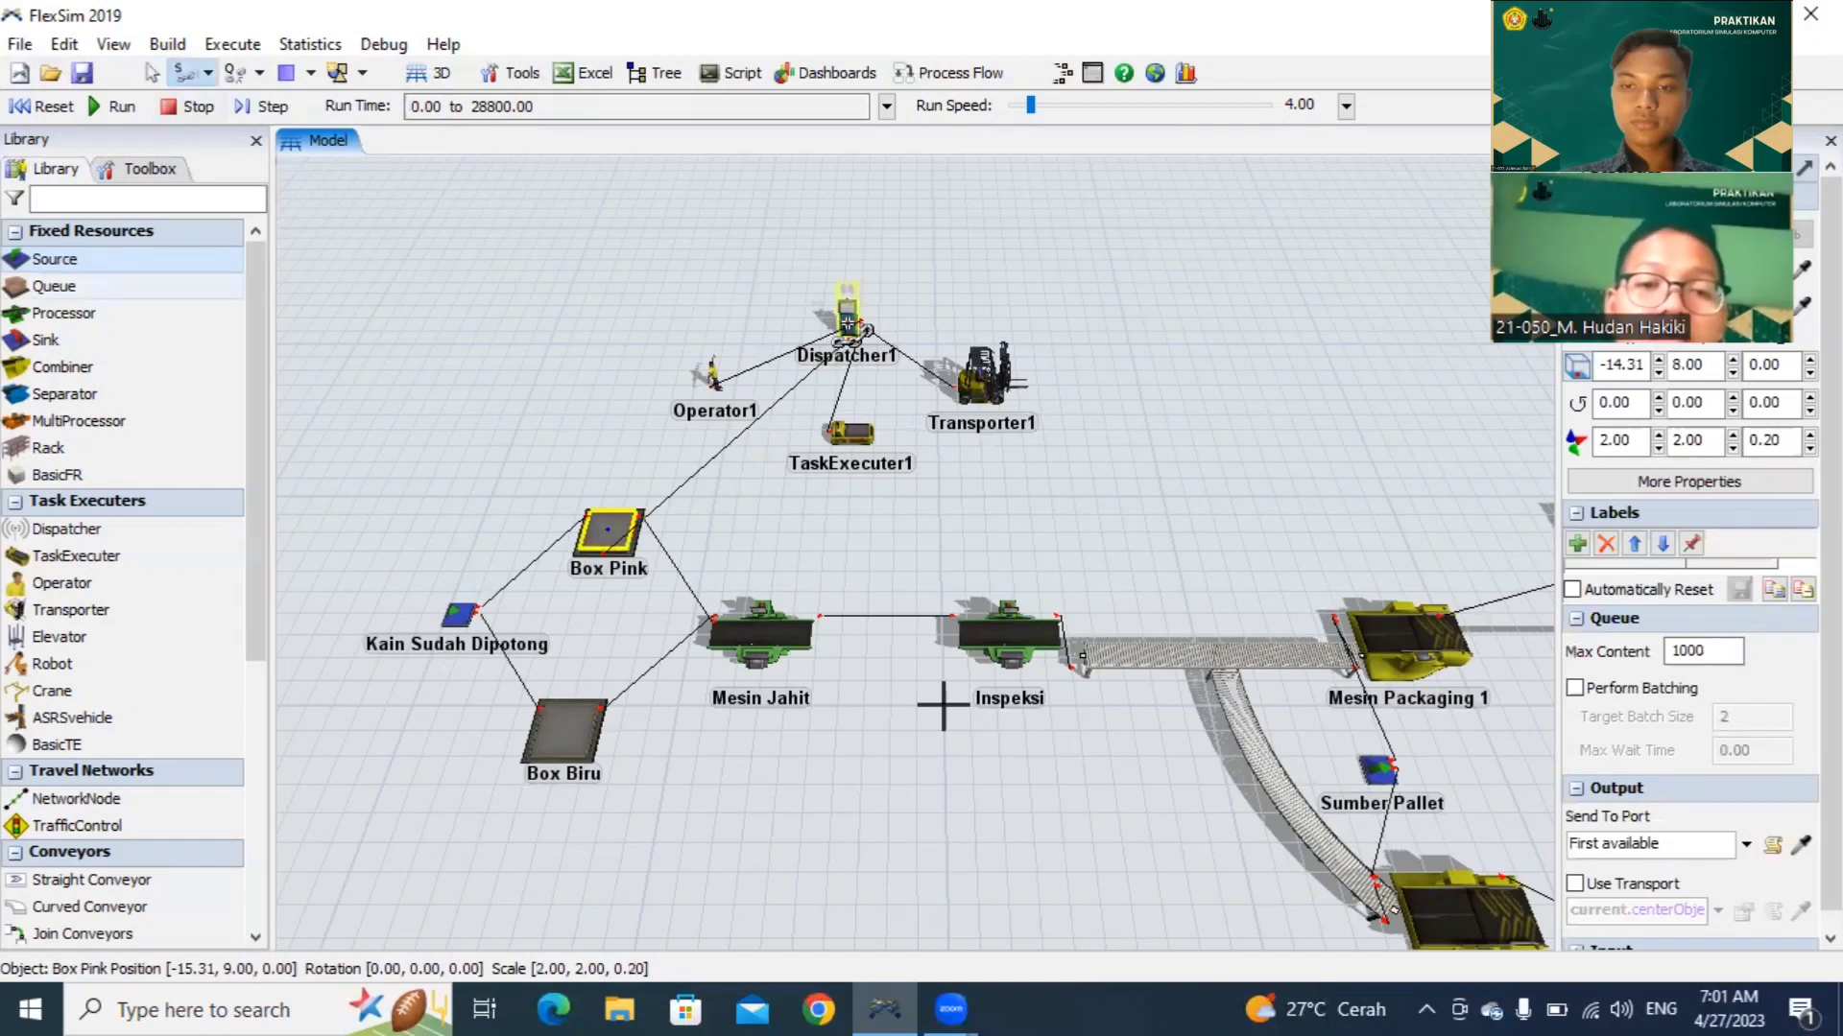
left_click(847, 318)
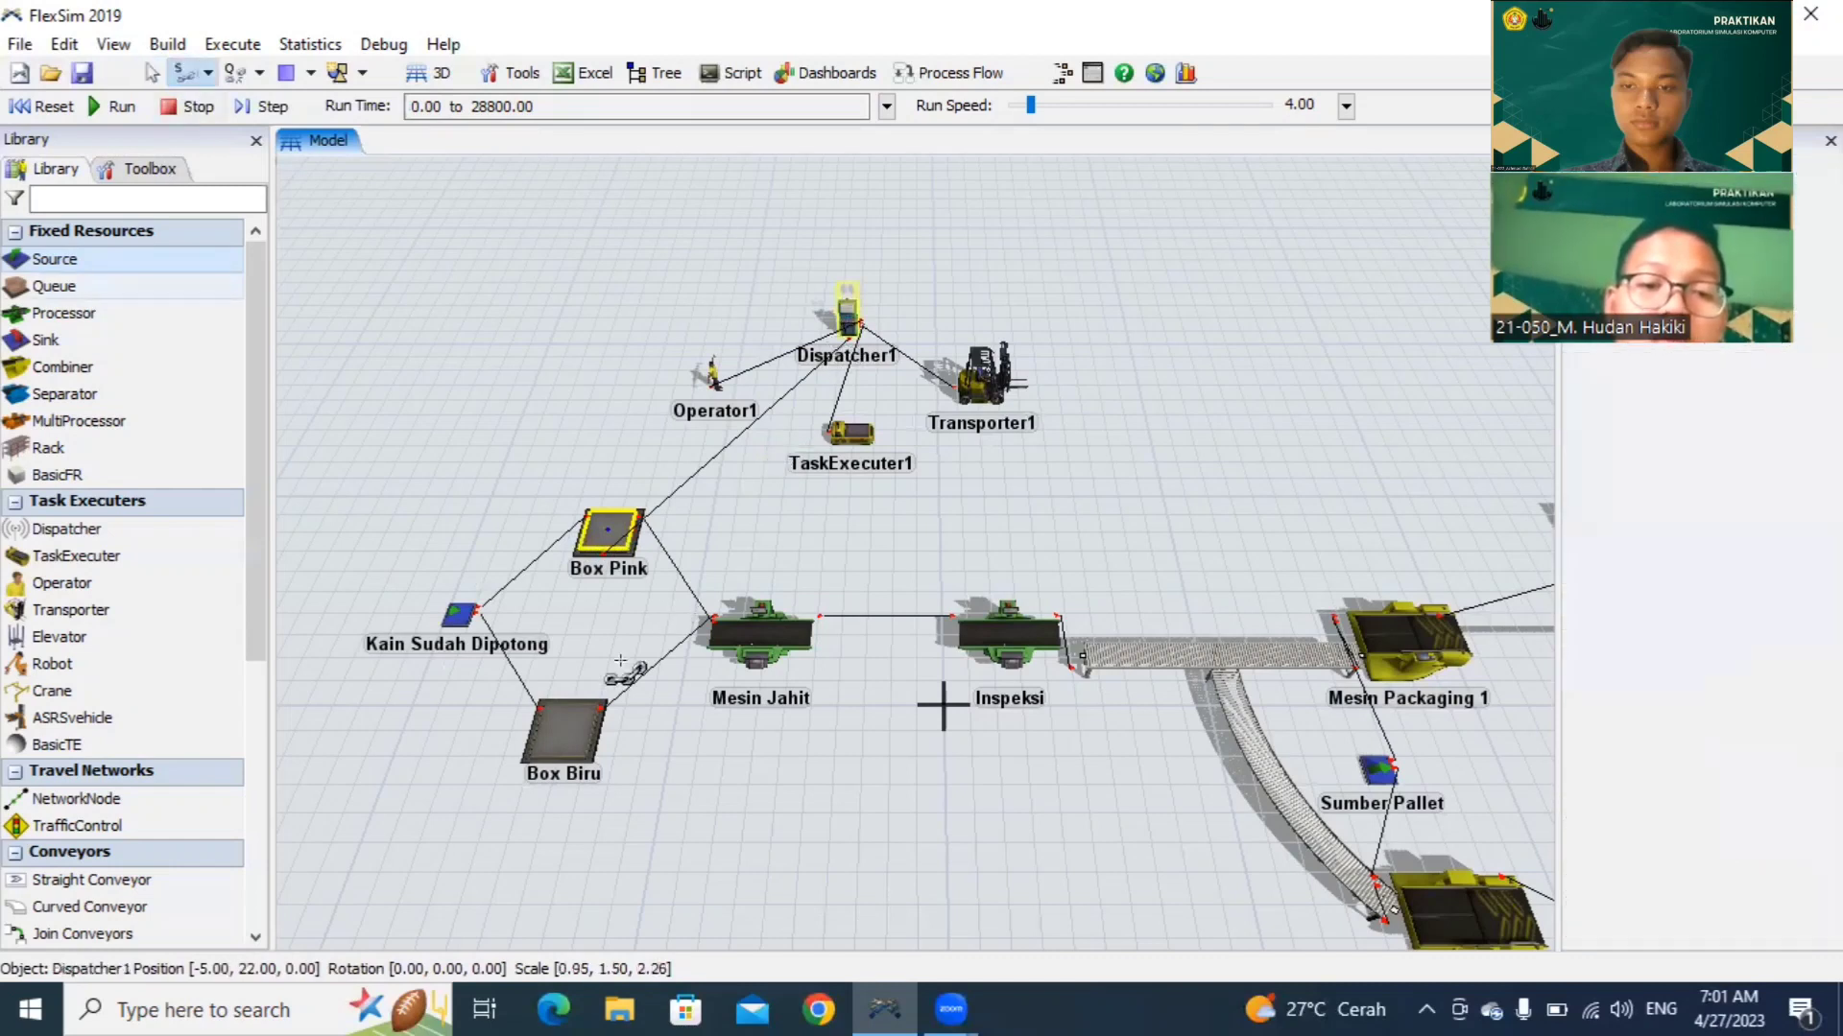
left_click(586, 727)
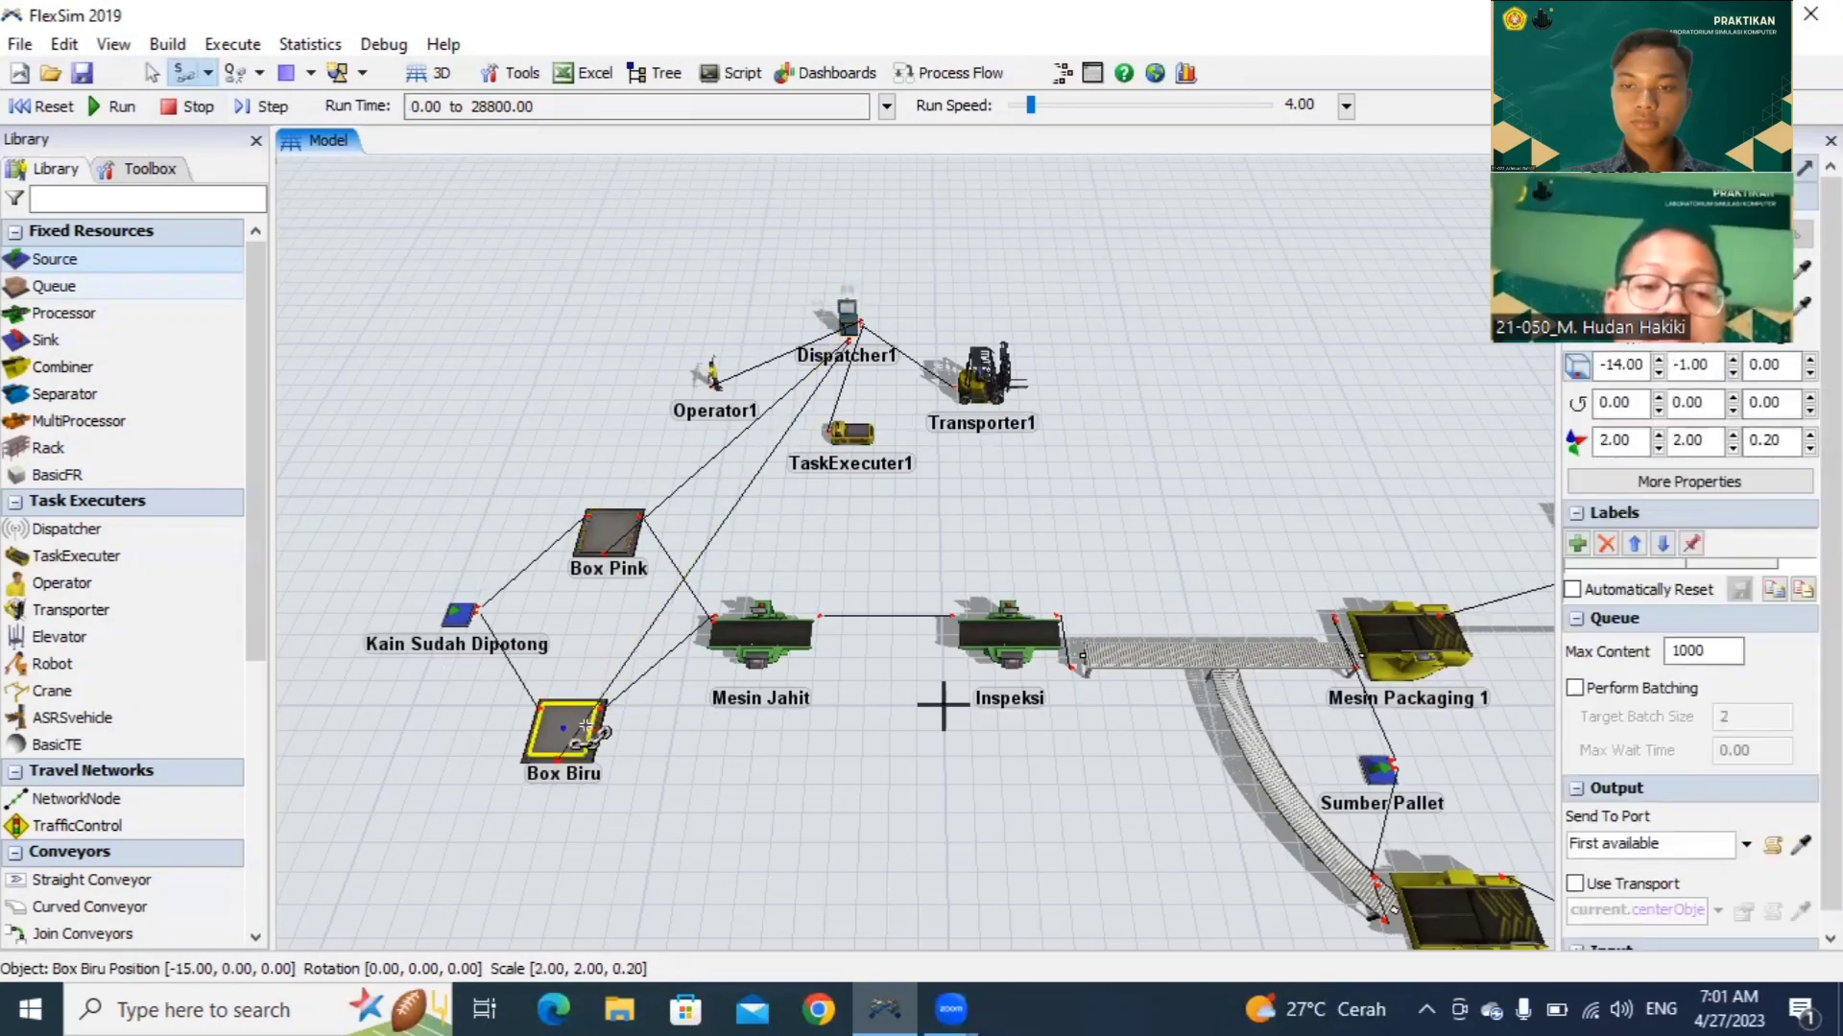
Step: Connect Dispatcher1 to Mesin Packaging 1 and Mesin Packaging 2 through center ports
left_click(182, 73)
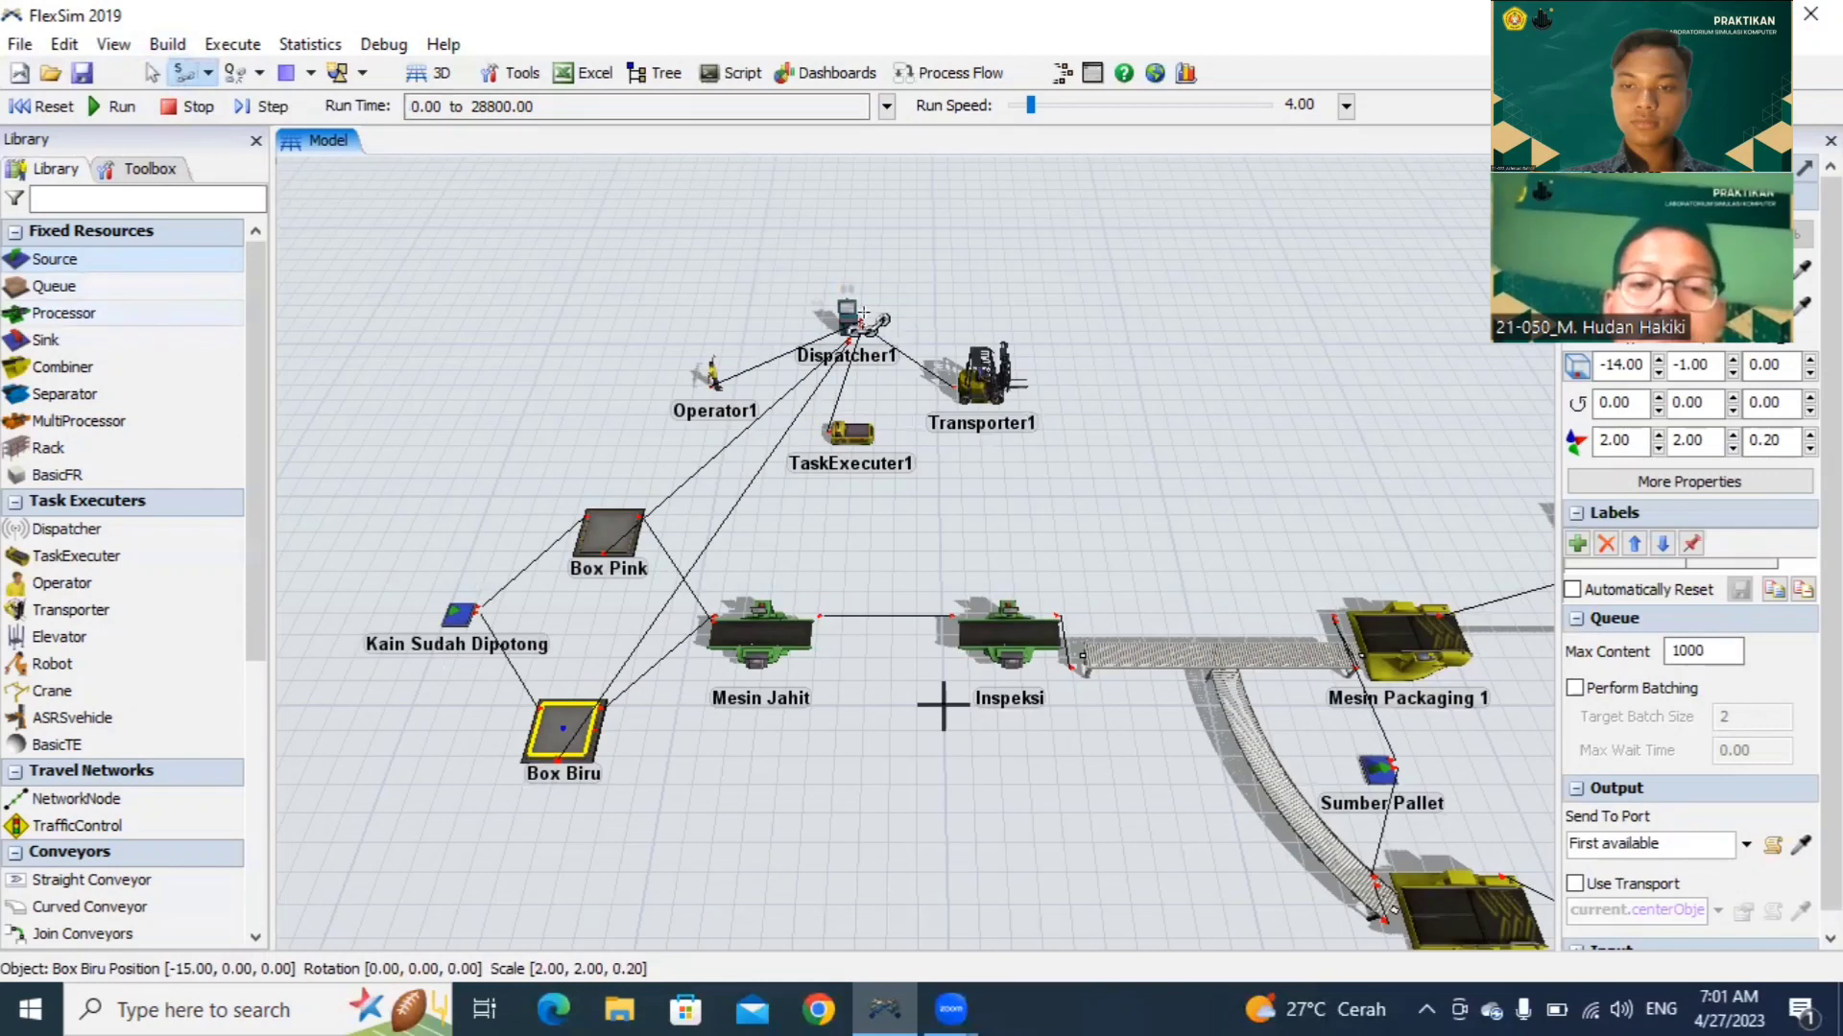
left_click(849, 317)
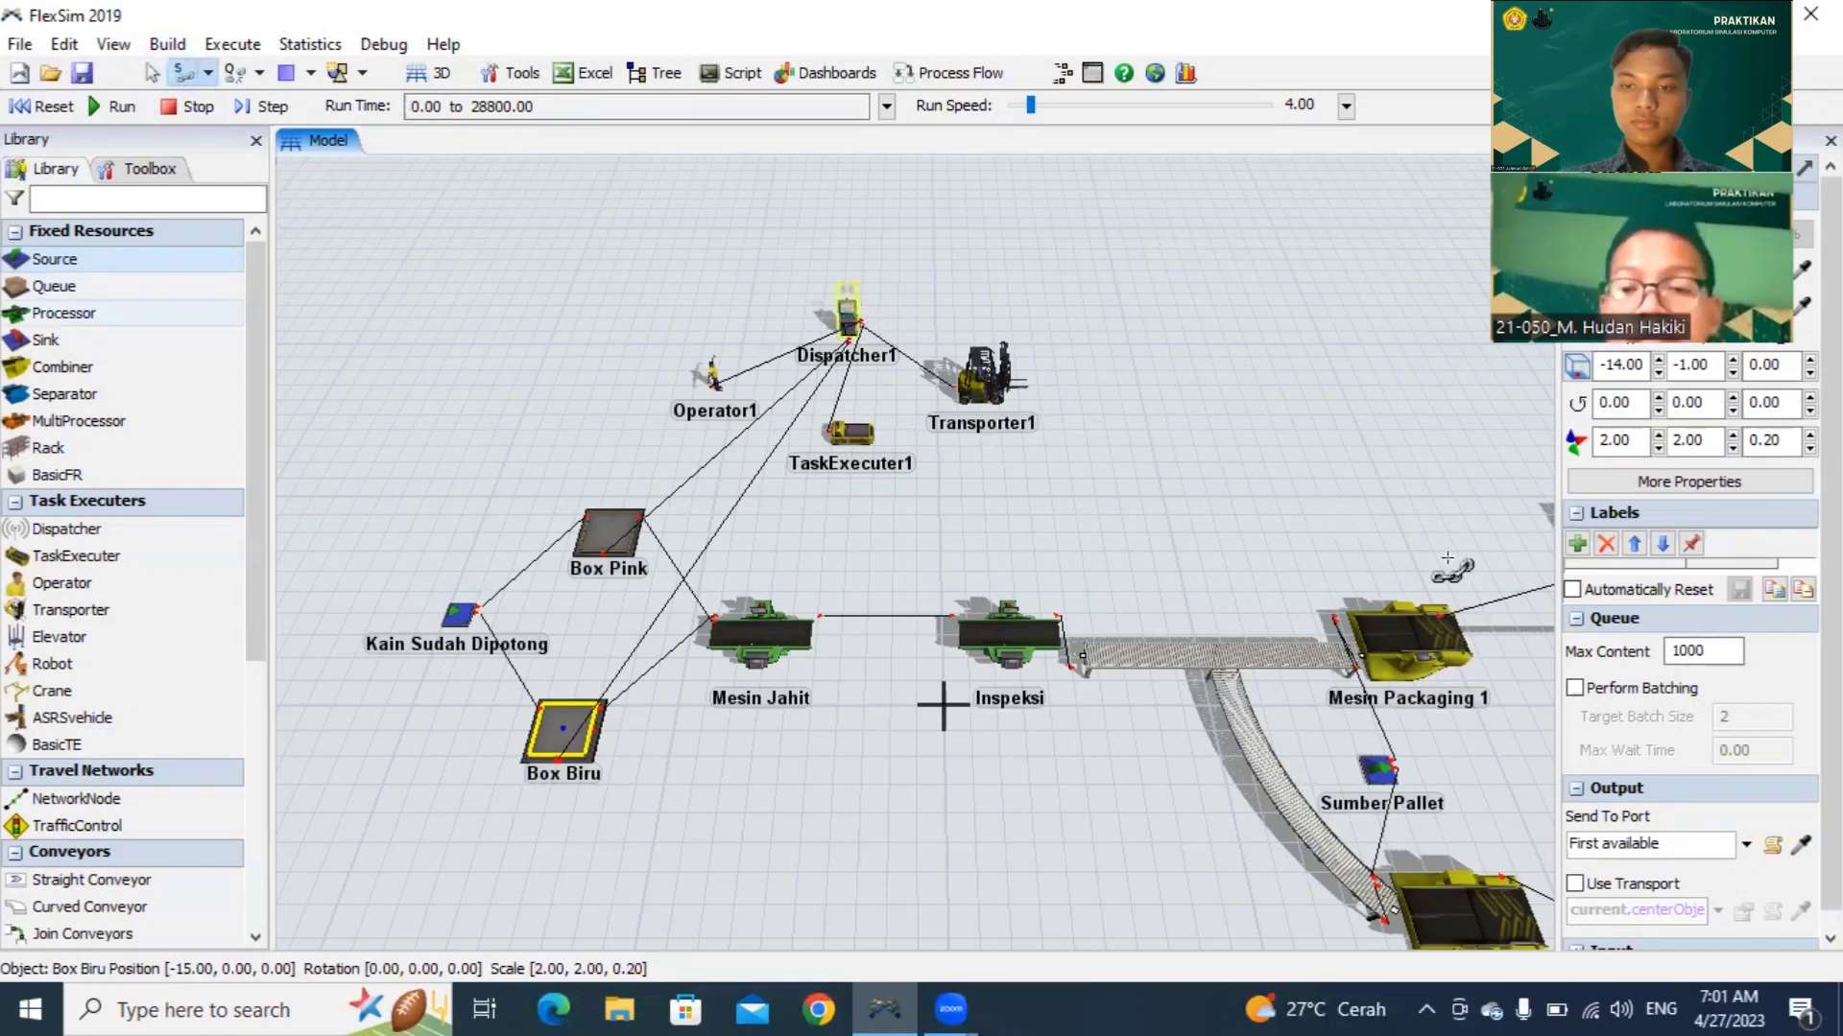
left_click(1412, 625)
key("Escape")
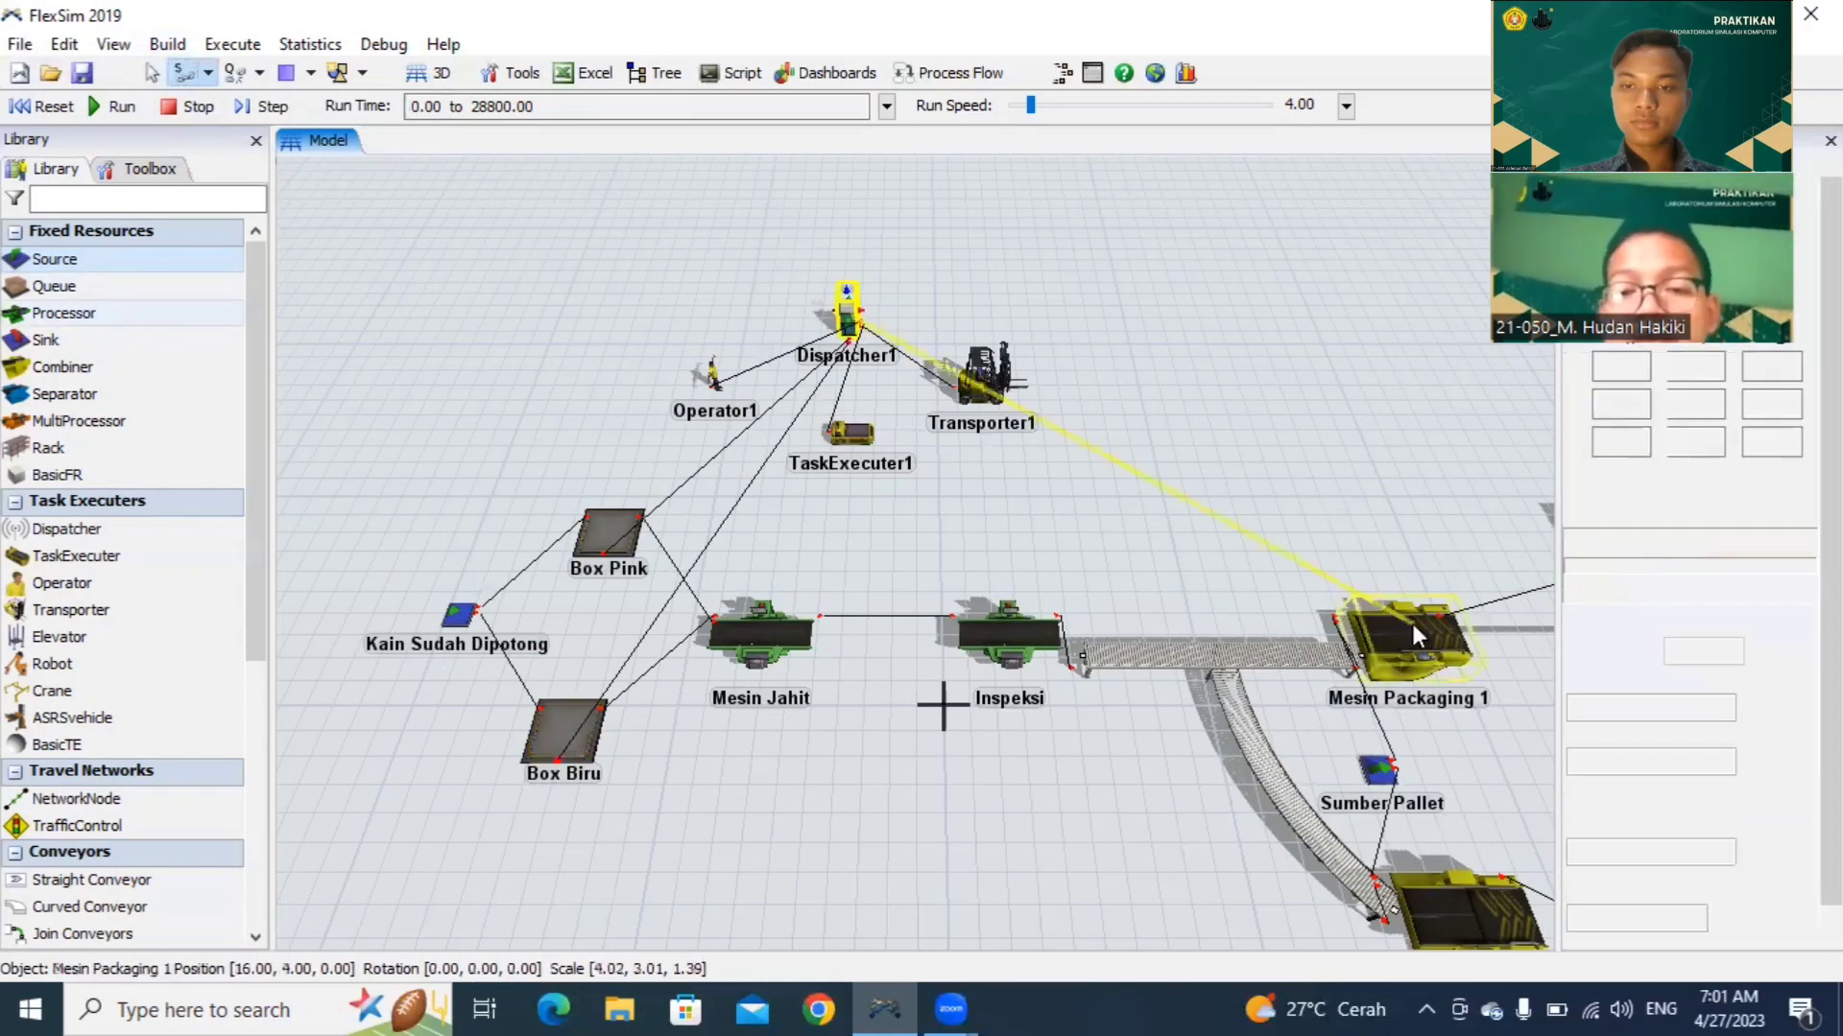
left_click(187, 75)
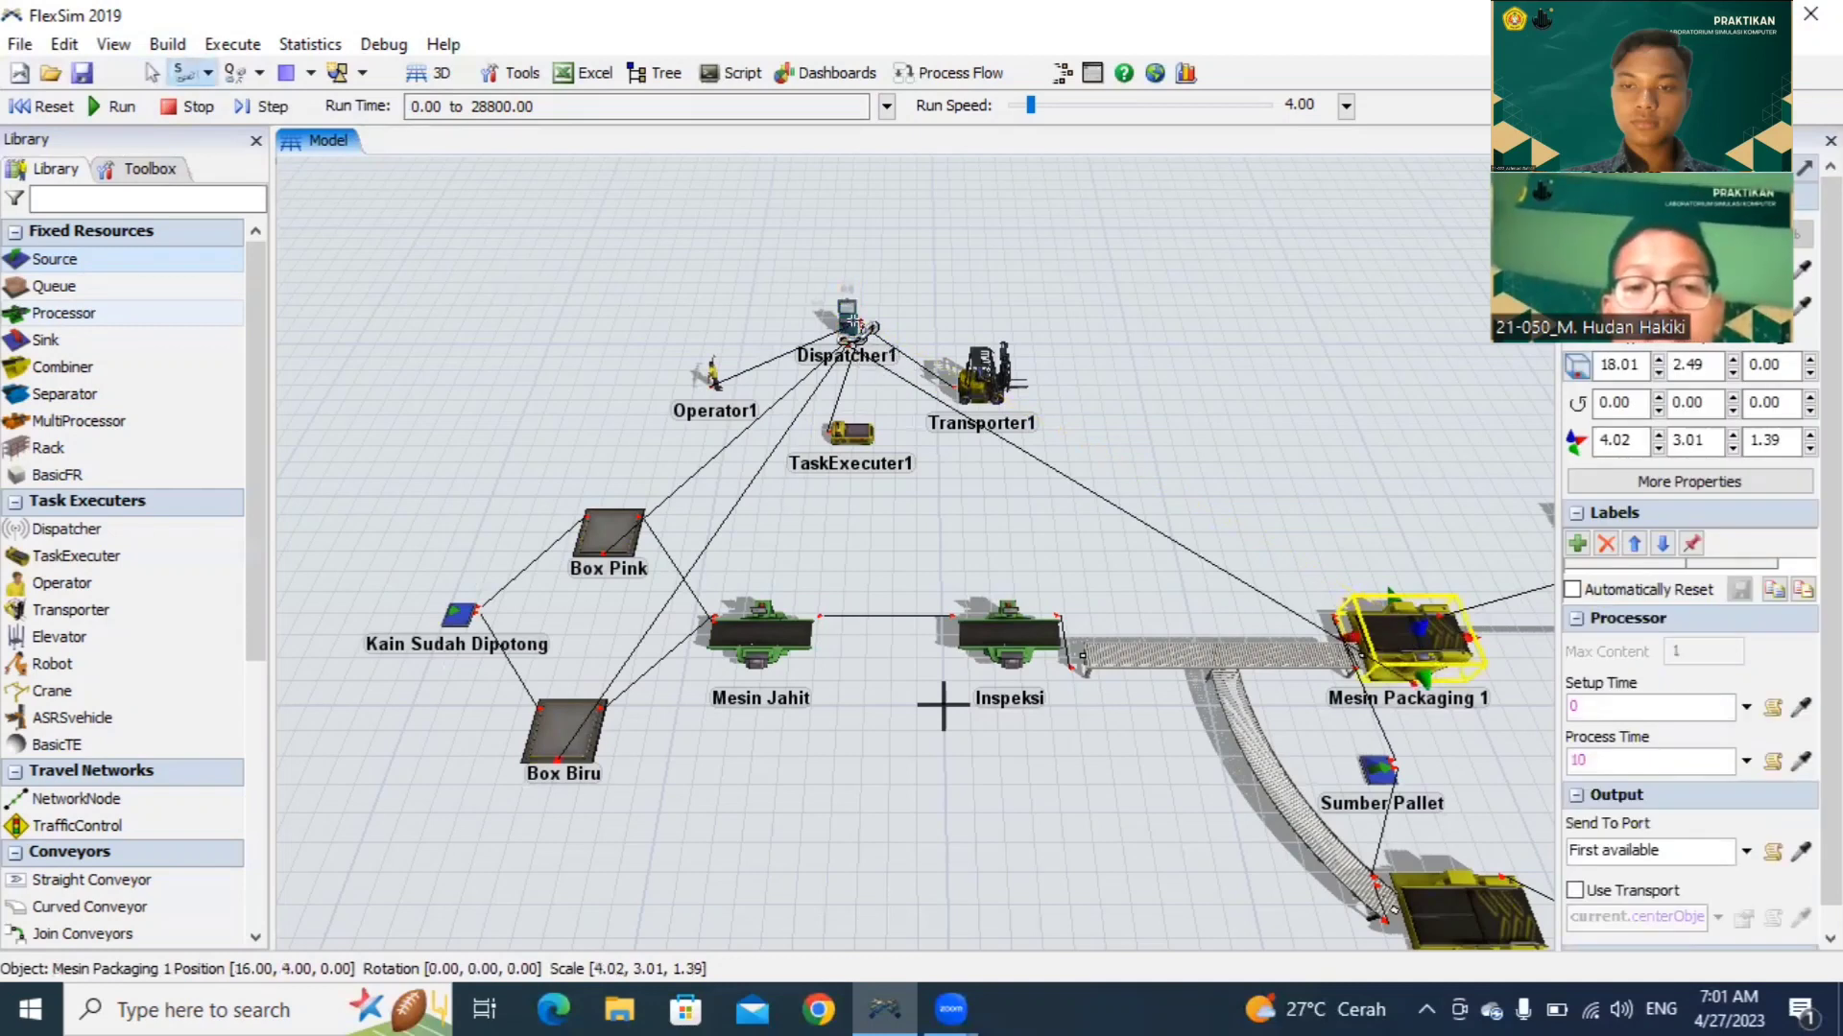
left_click(852, 320)
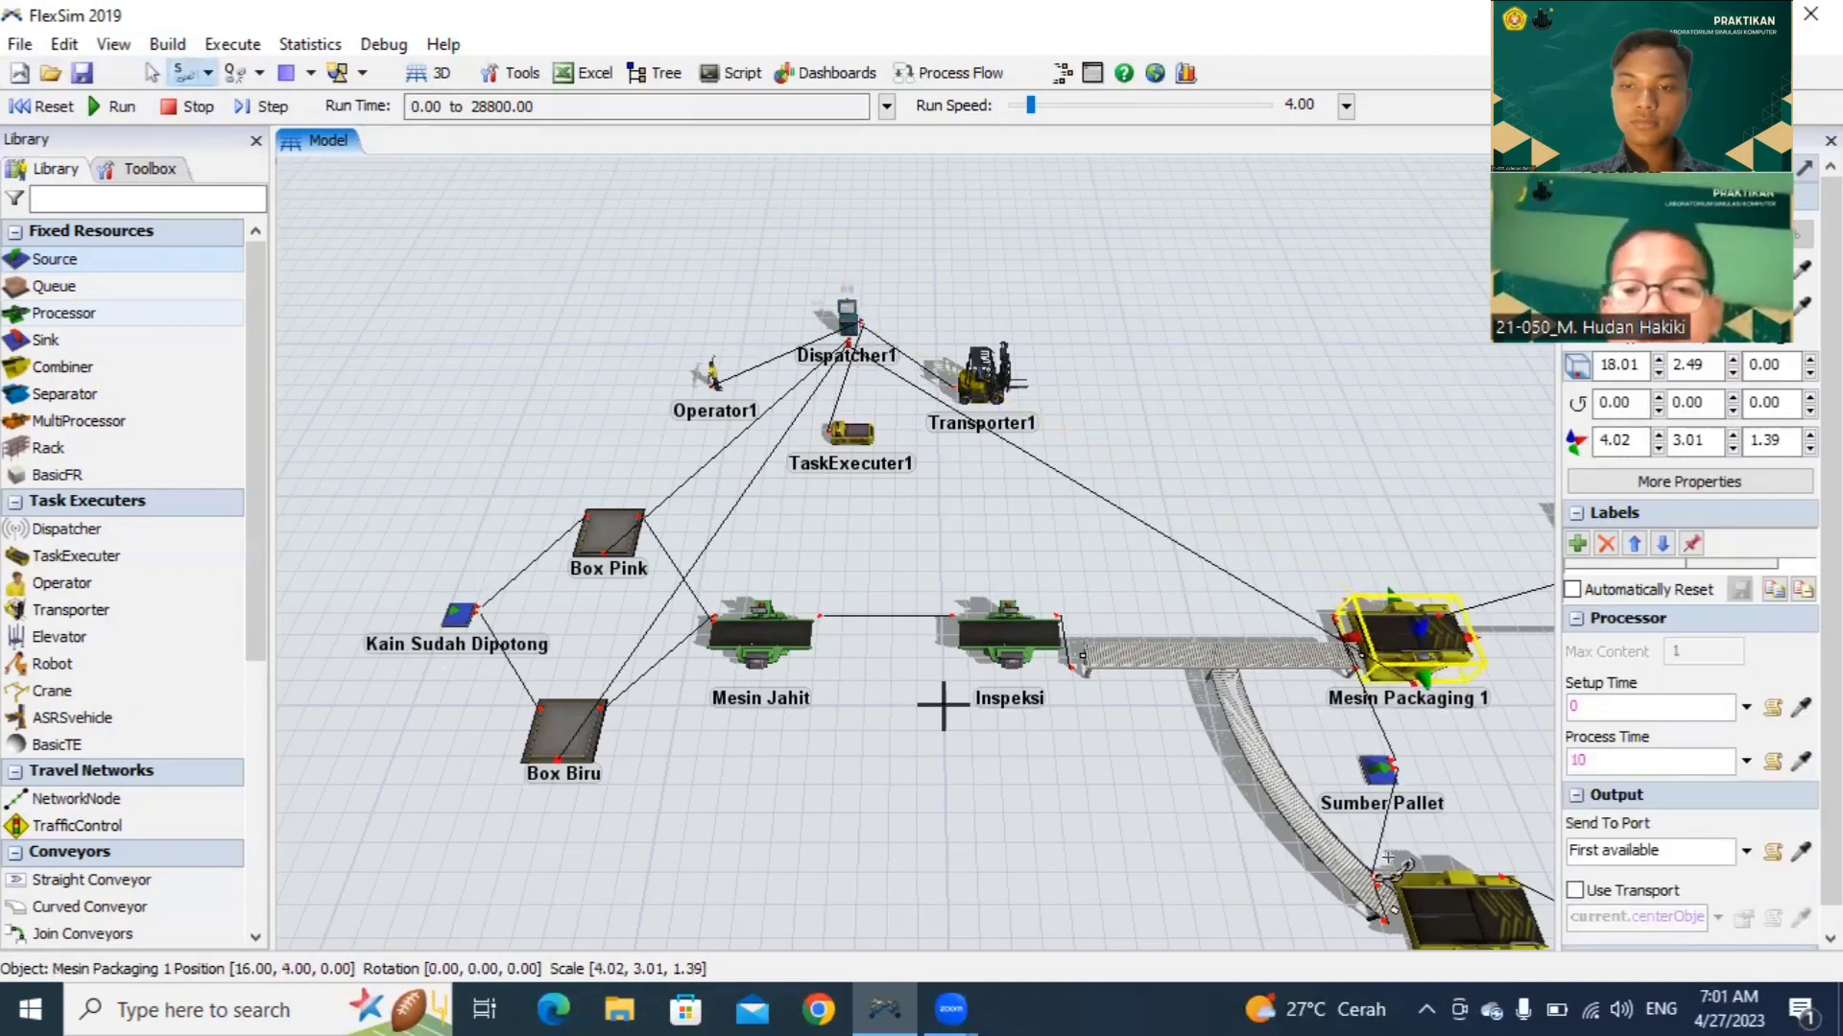
left_click(1455, 928)
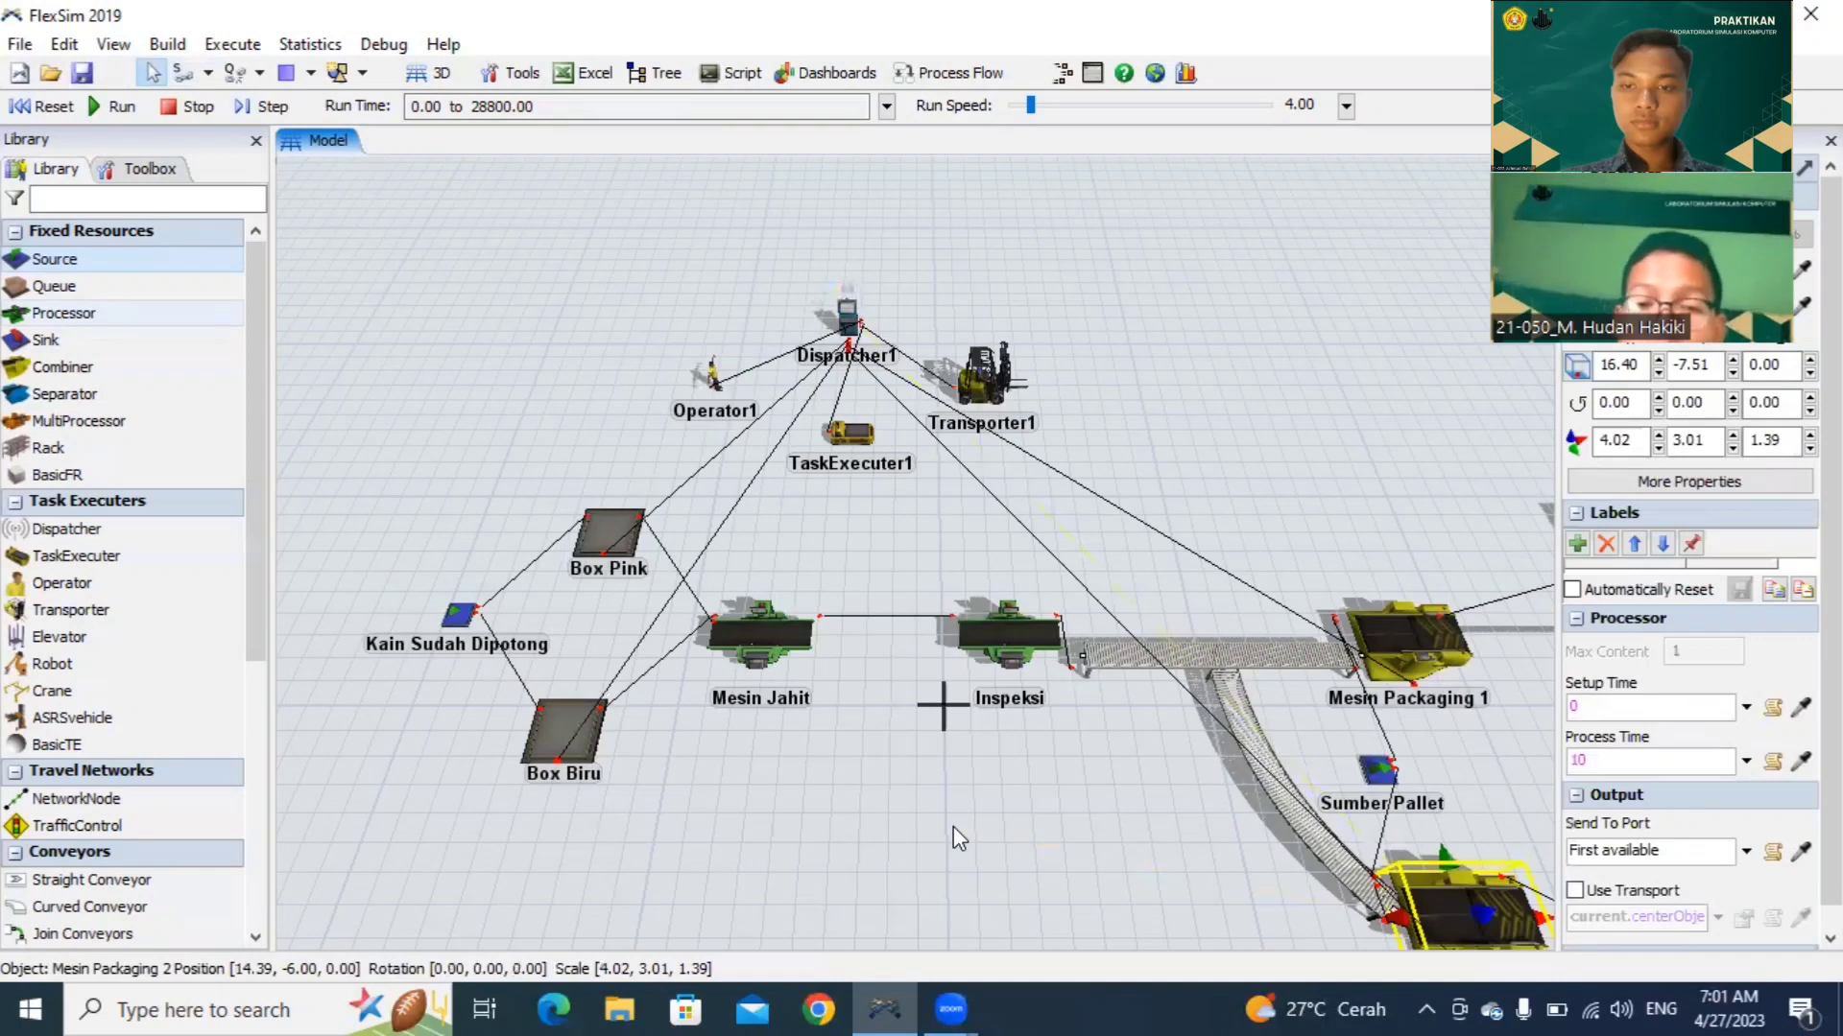
Step: Clear the selection and open the properties of the Kain Sudah Dipotong source
left_click(848, 780)
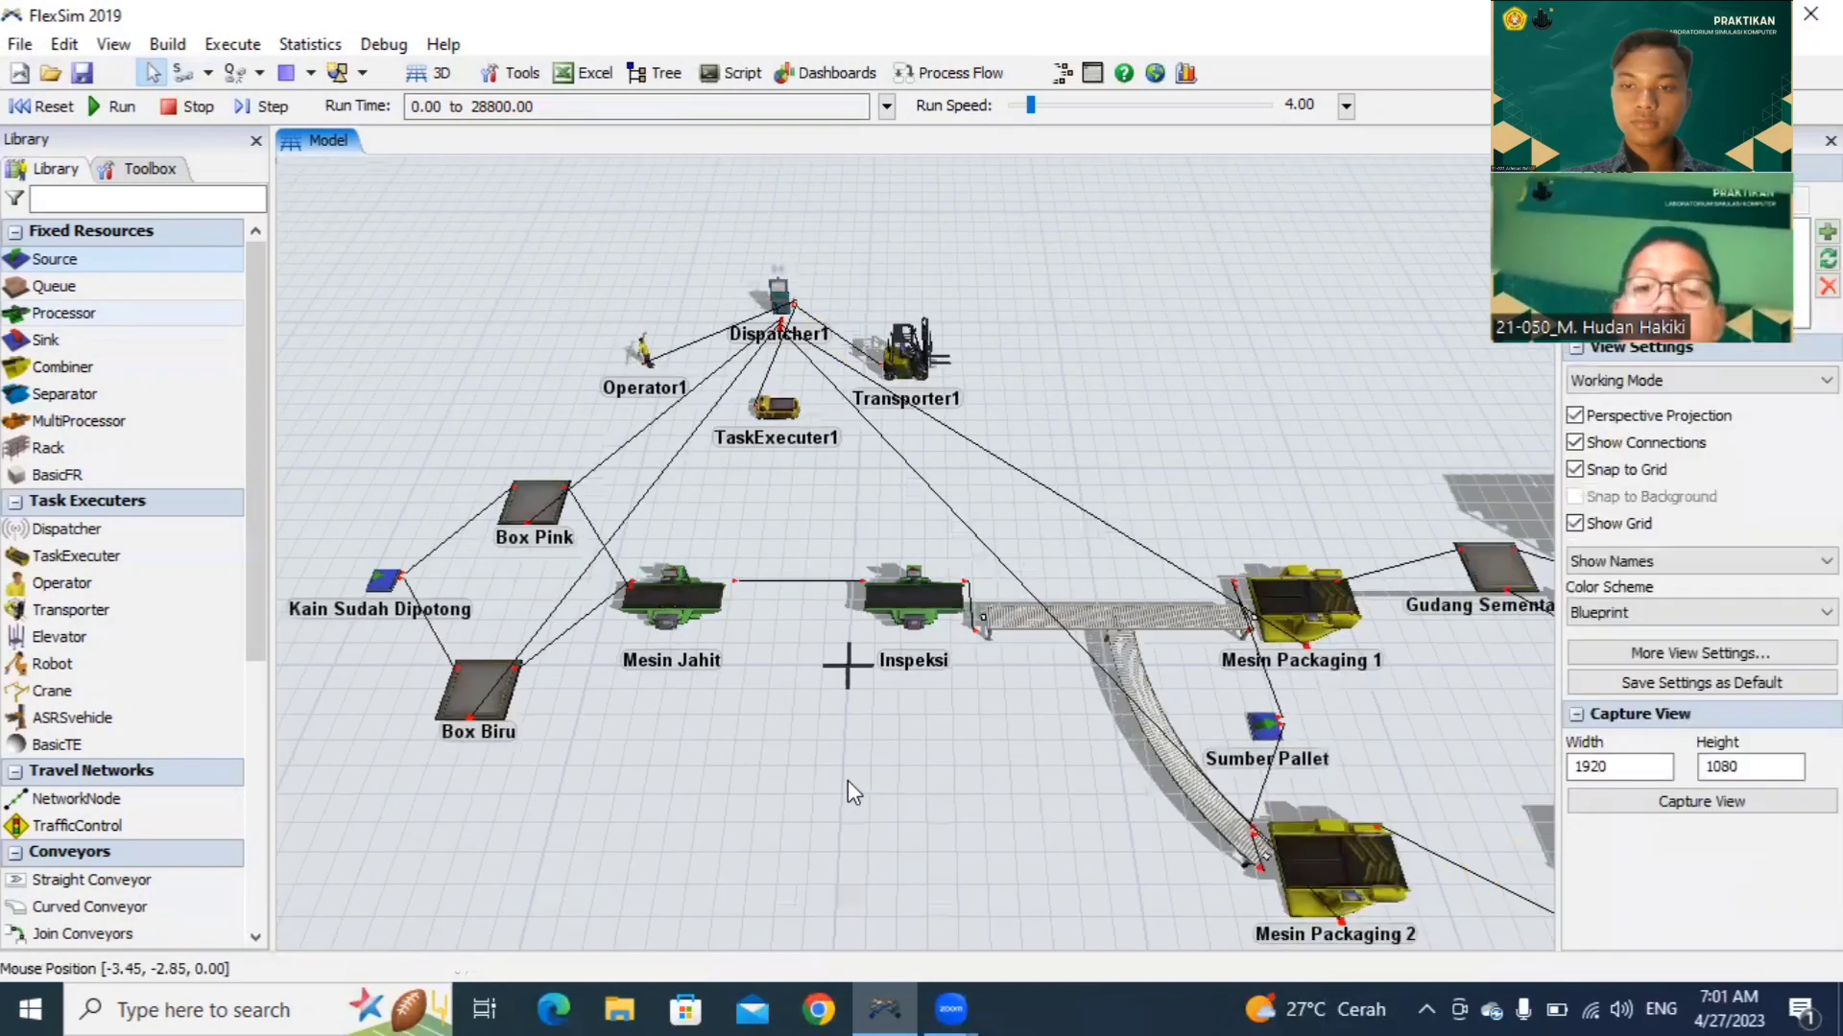
scroll(849, 781, "up", 2)
scroll(849, 780, "down", 3)
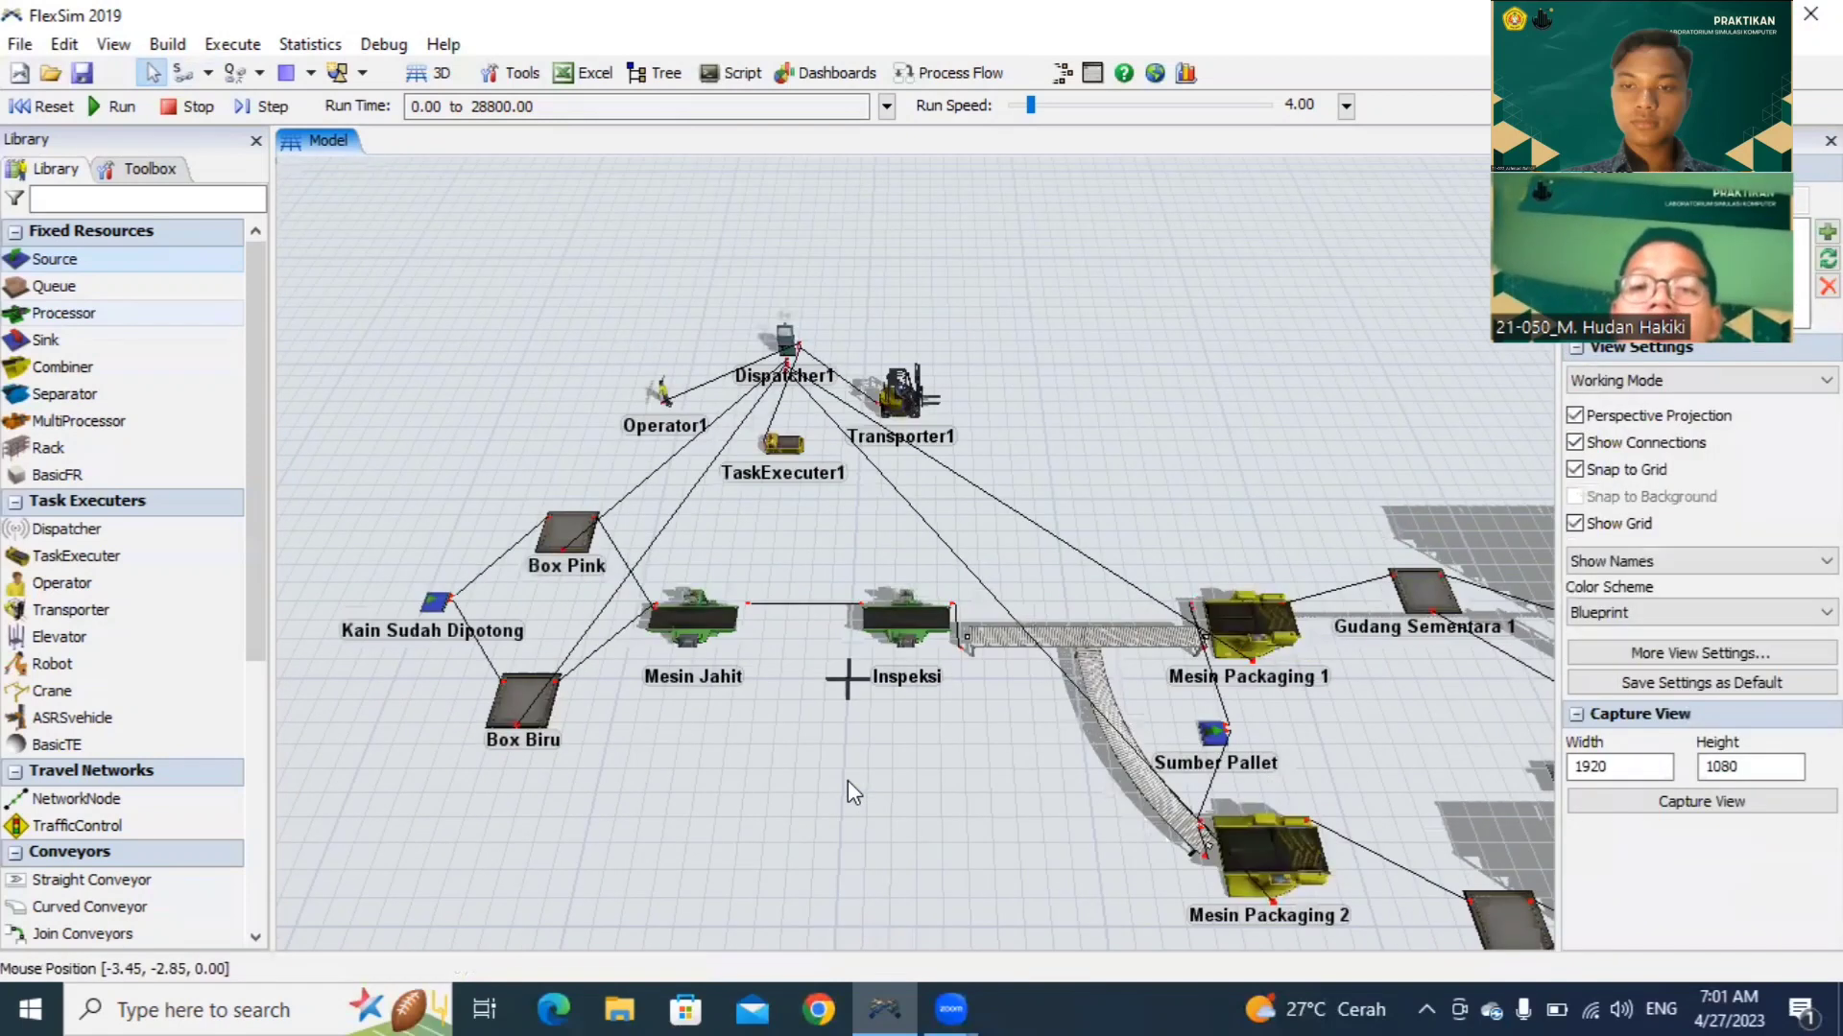
scroll(849, 781, "down", 2)
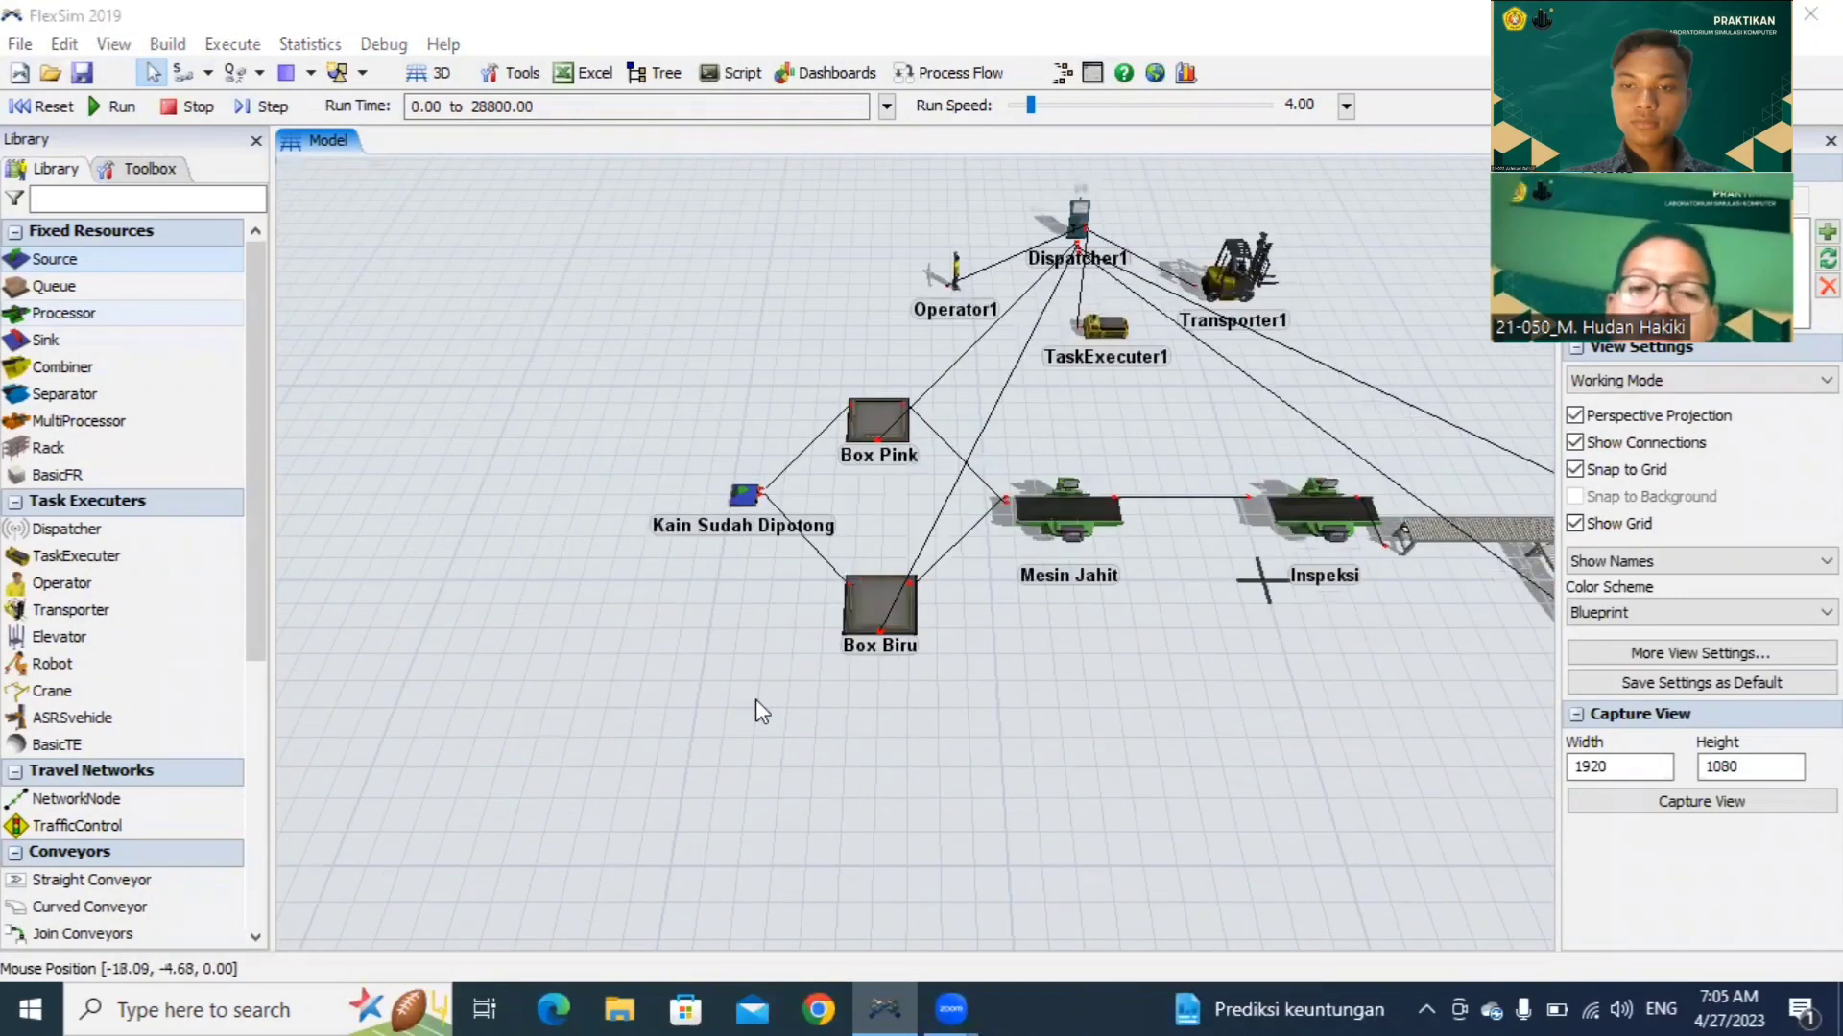
left_click_drag(710, 688, 678, 683)
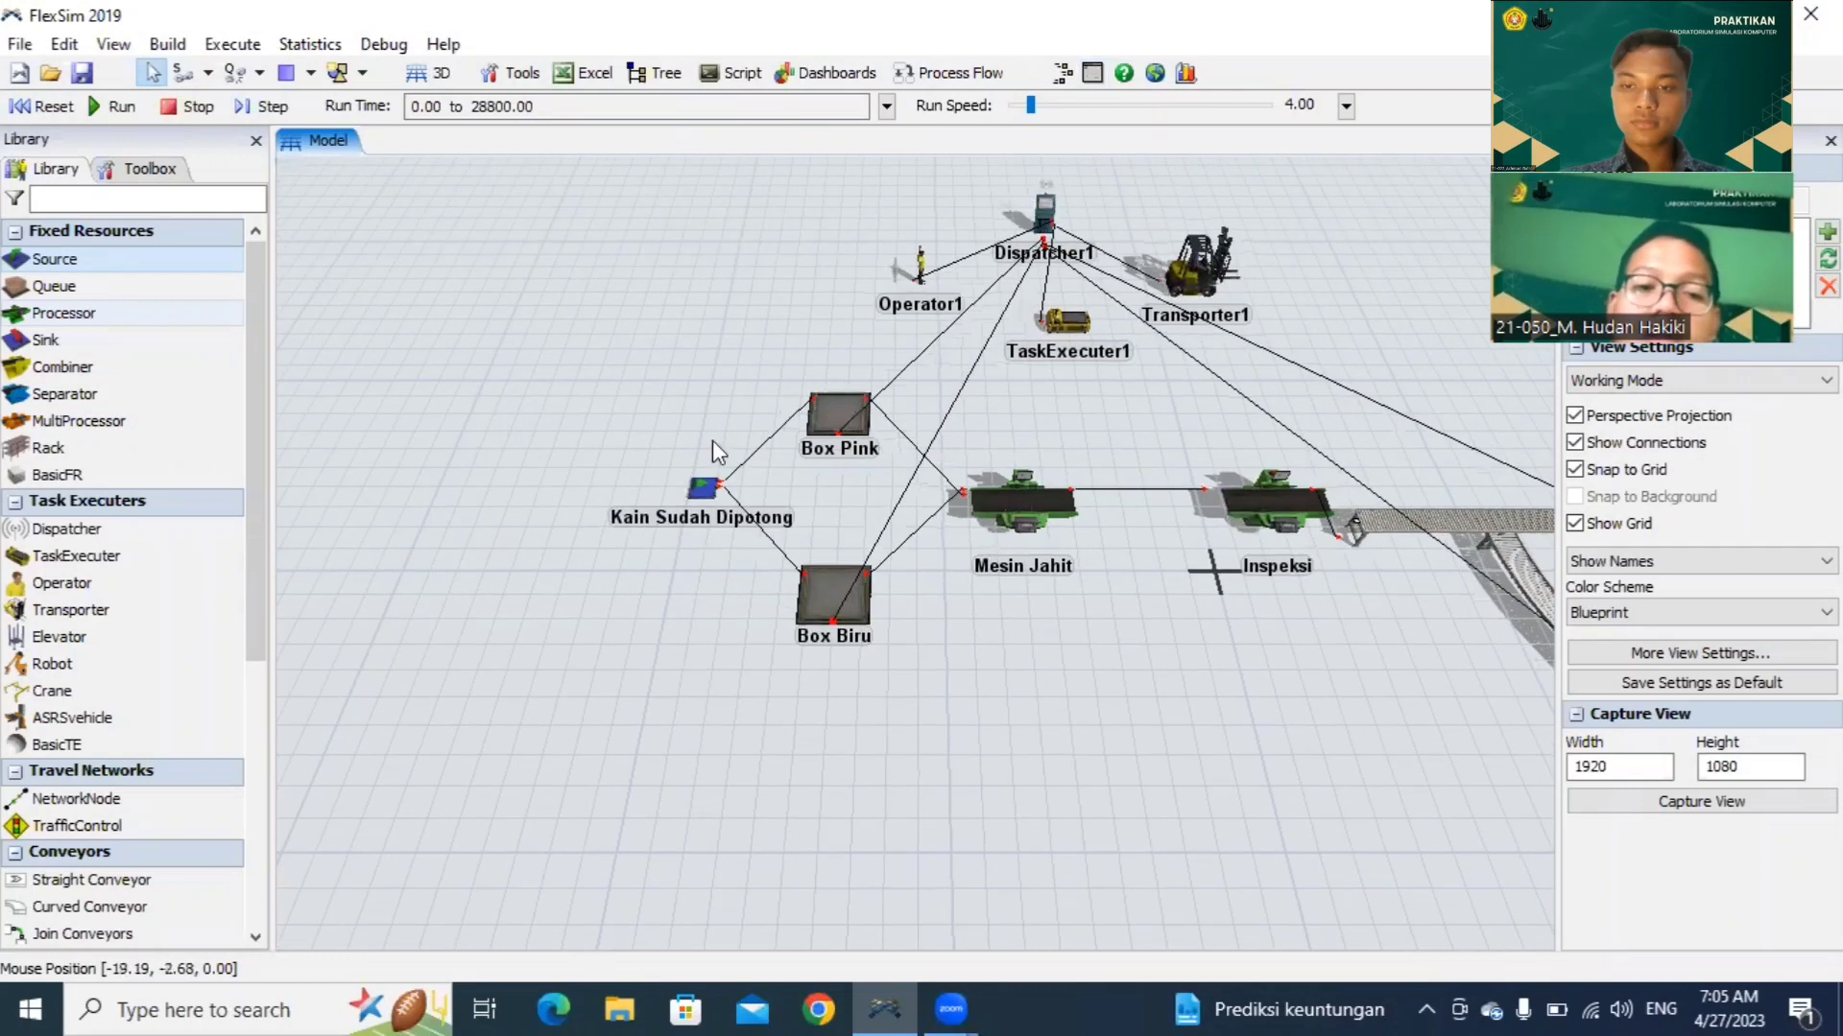
left_click(708, 487)
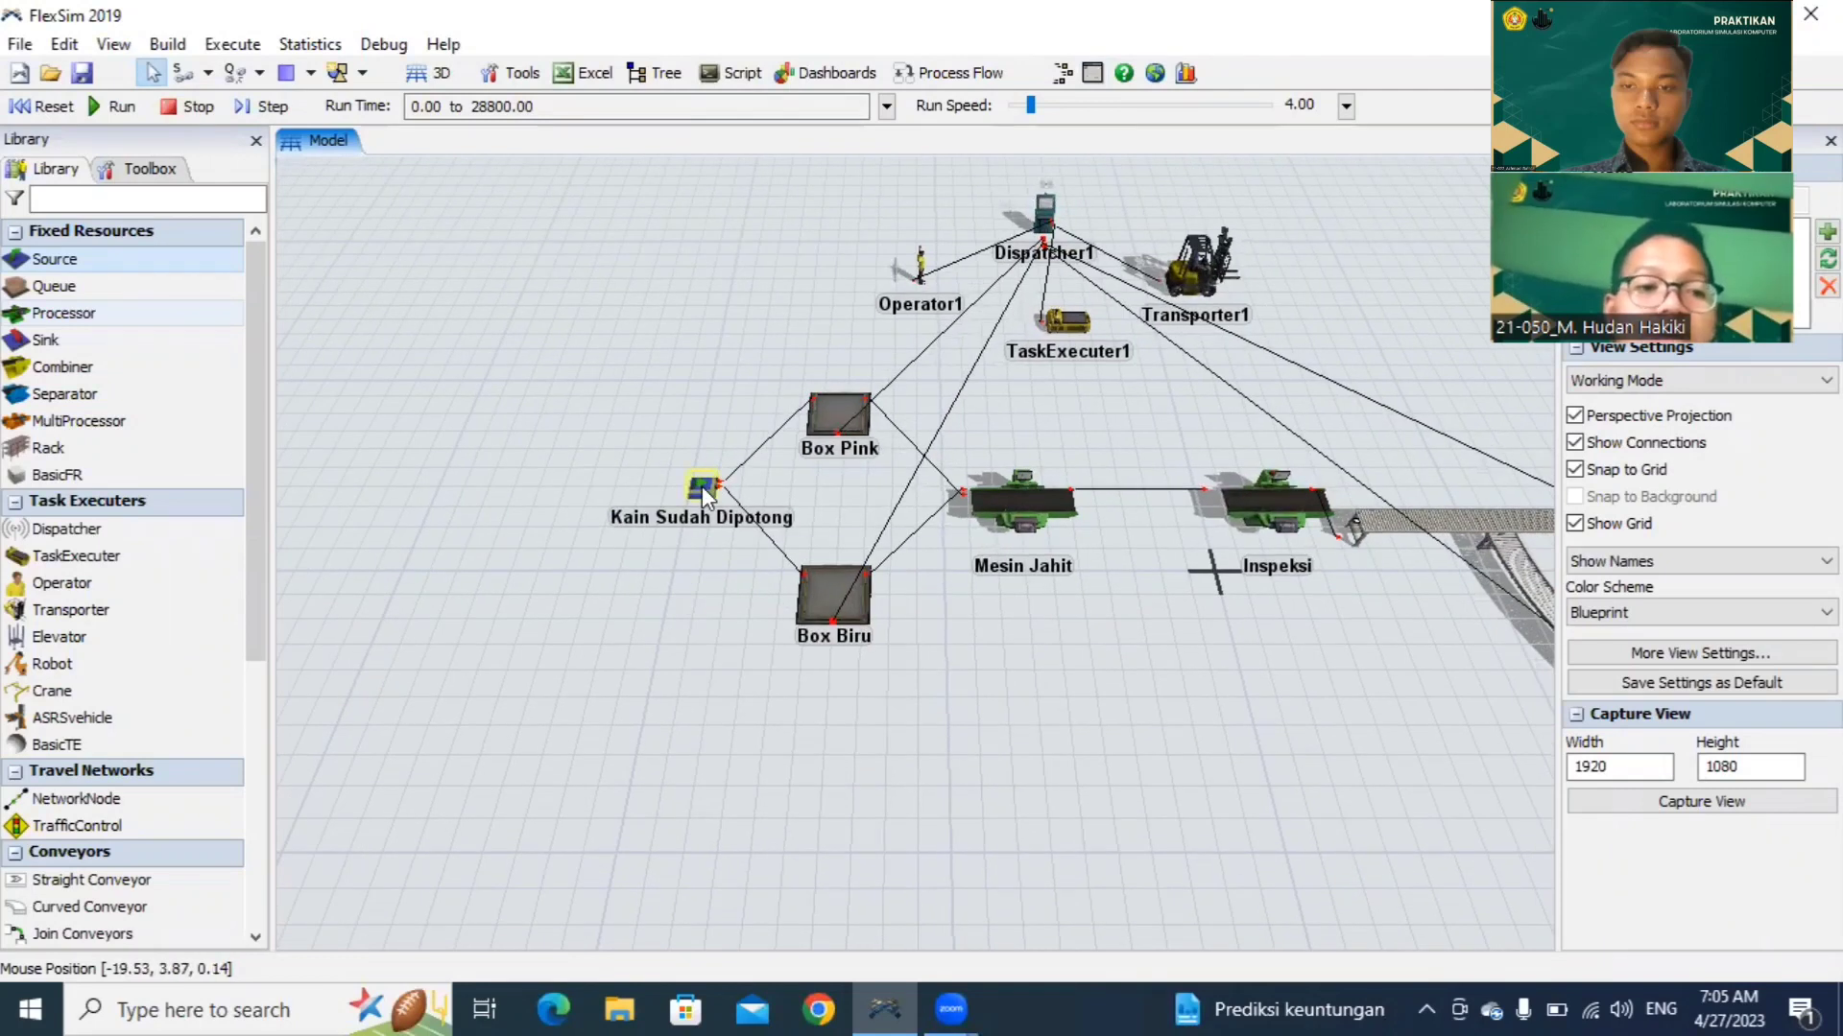
left_click(700, 485)
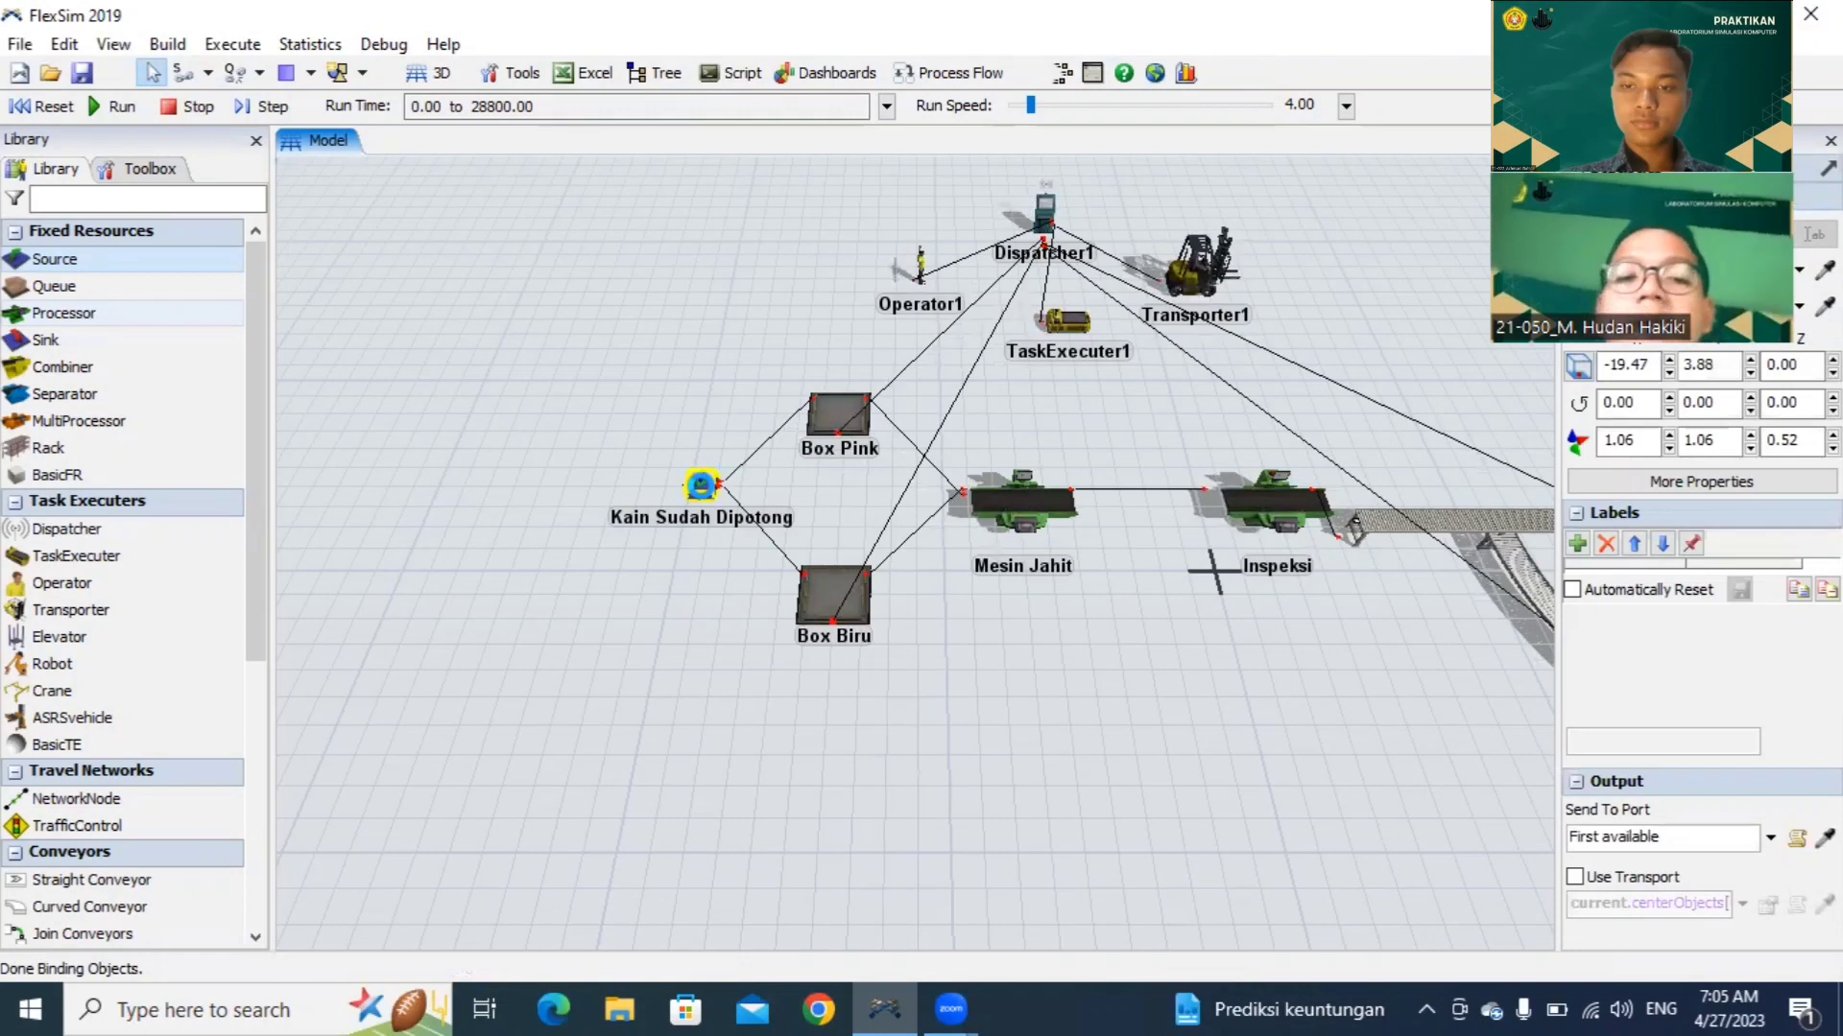
double_click(701, 487)
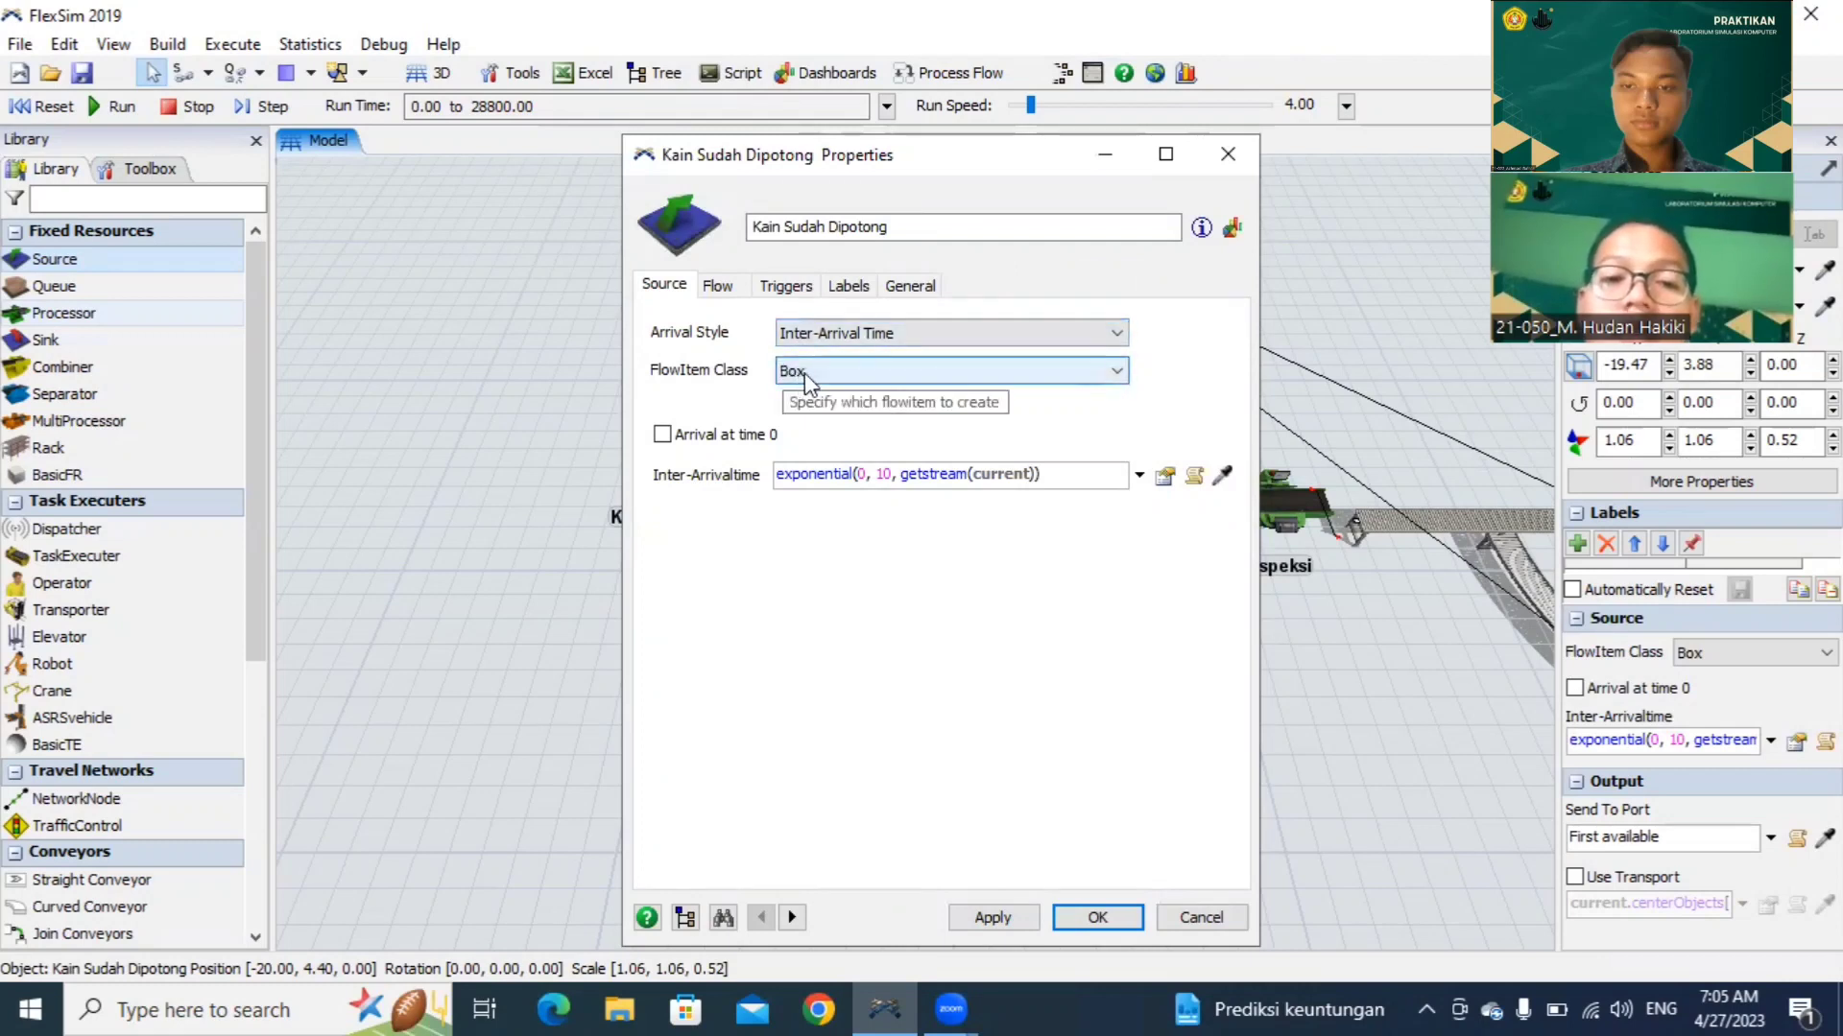
Step: Add an On Creation trigger to Kain Sudah Dipotong that uses Set Item Type by Percentage
left_click(782, 286)
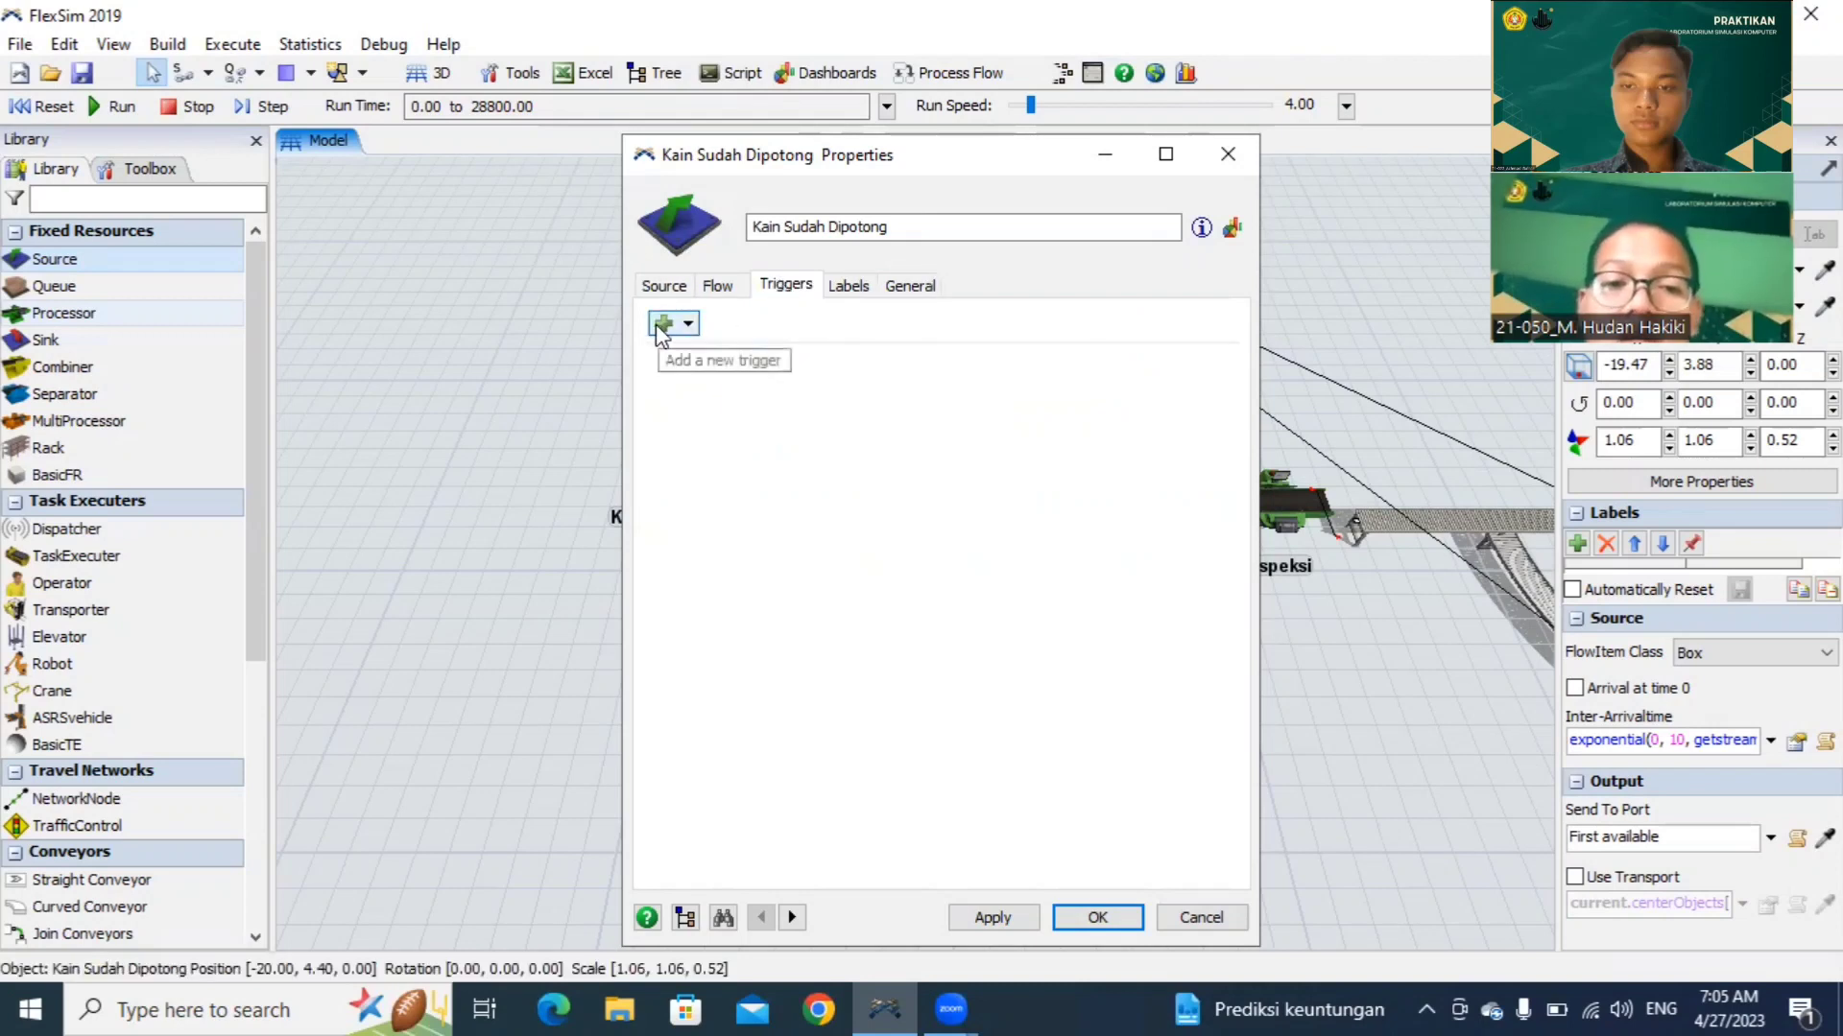
left_click(661, 324)
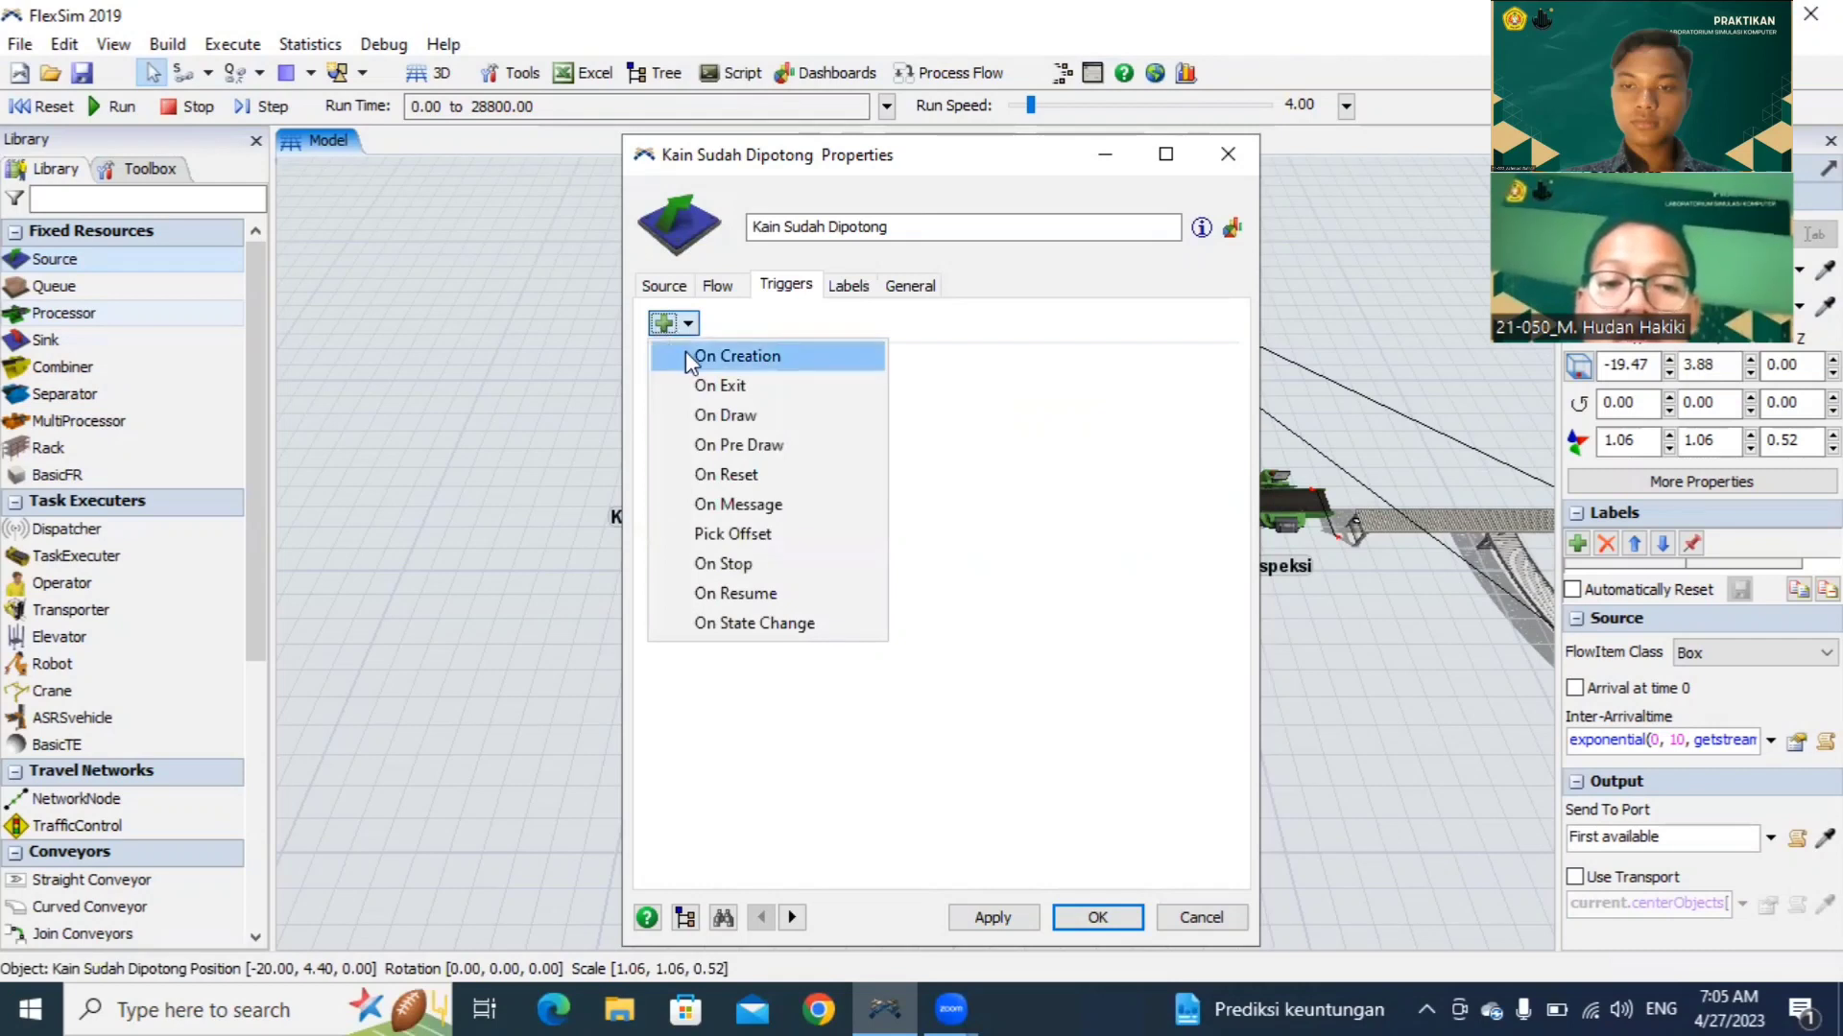
left_click(685, 355)
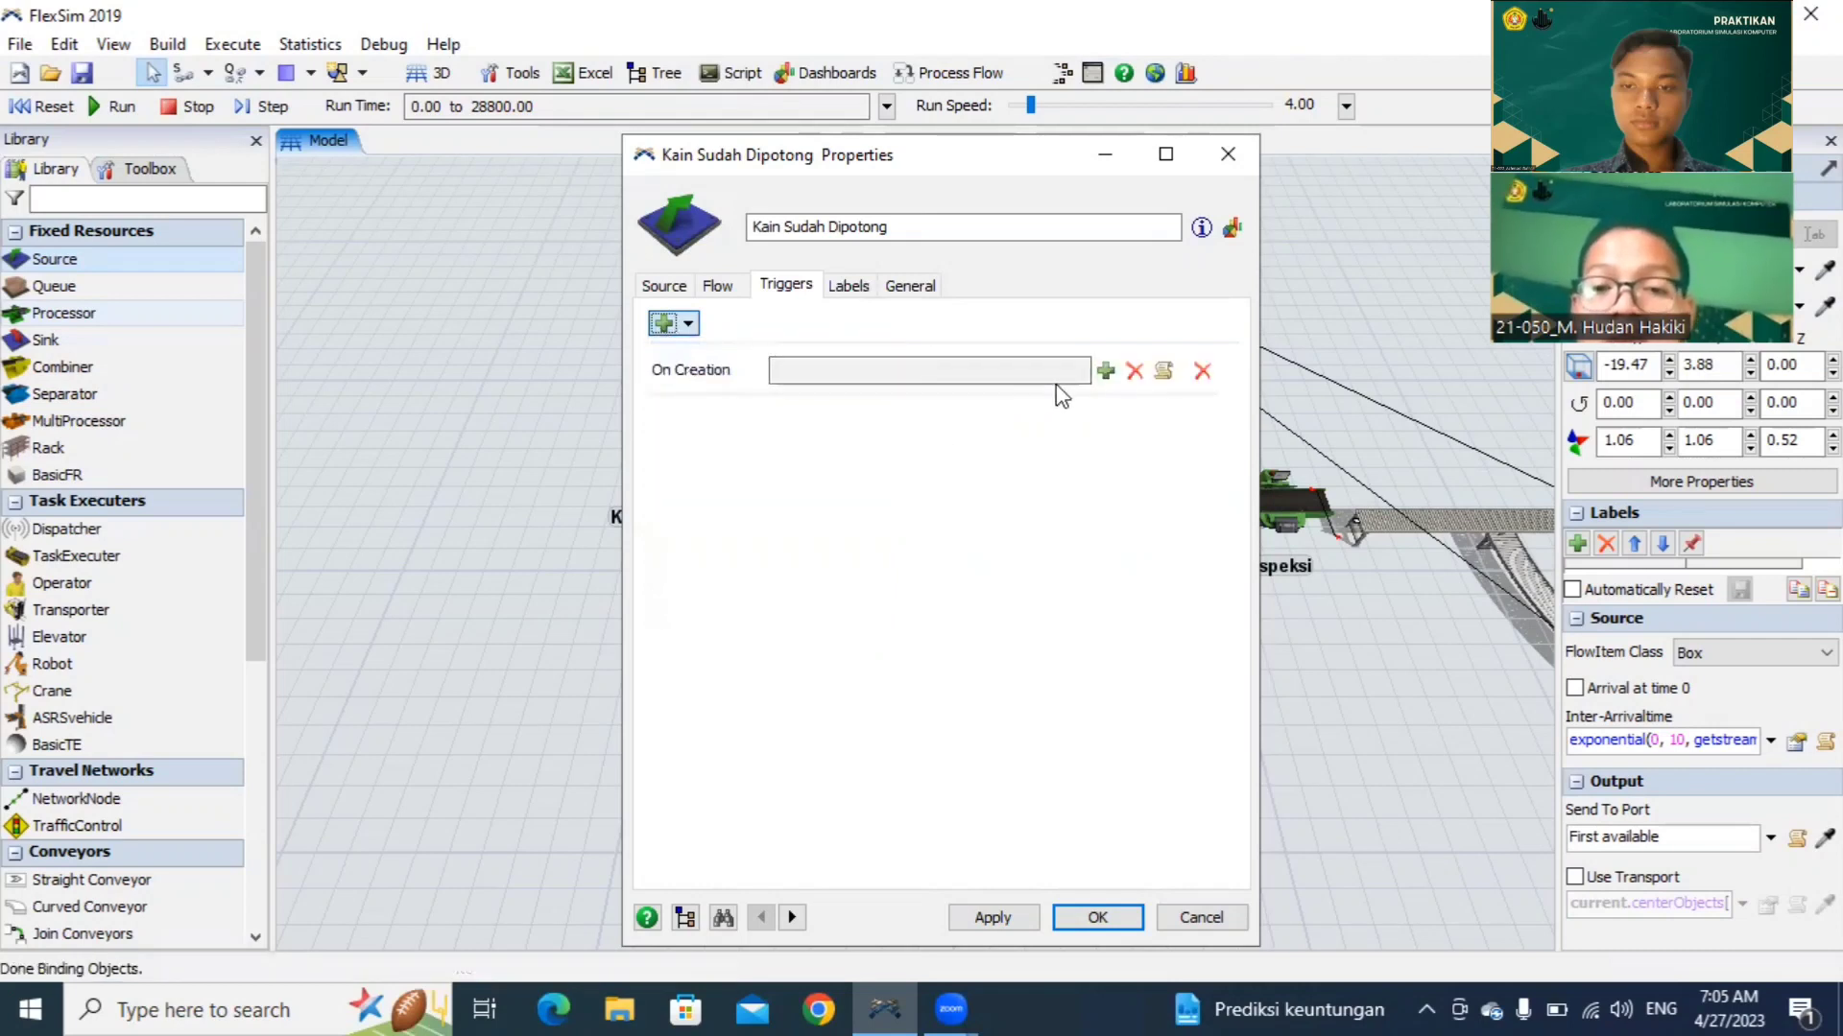
left_click(1107, 371)
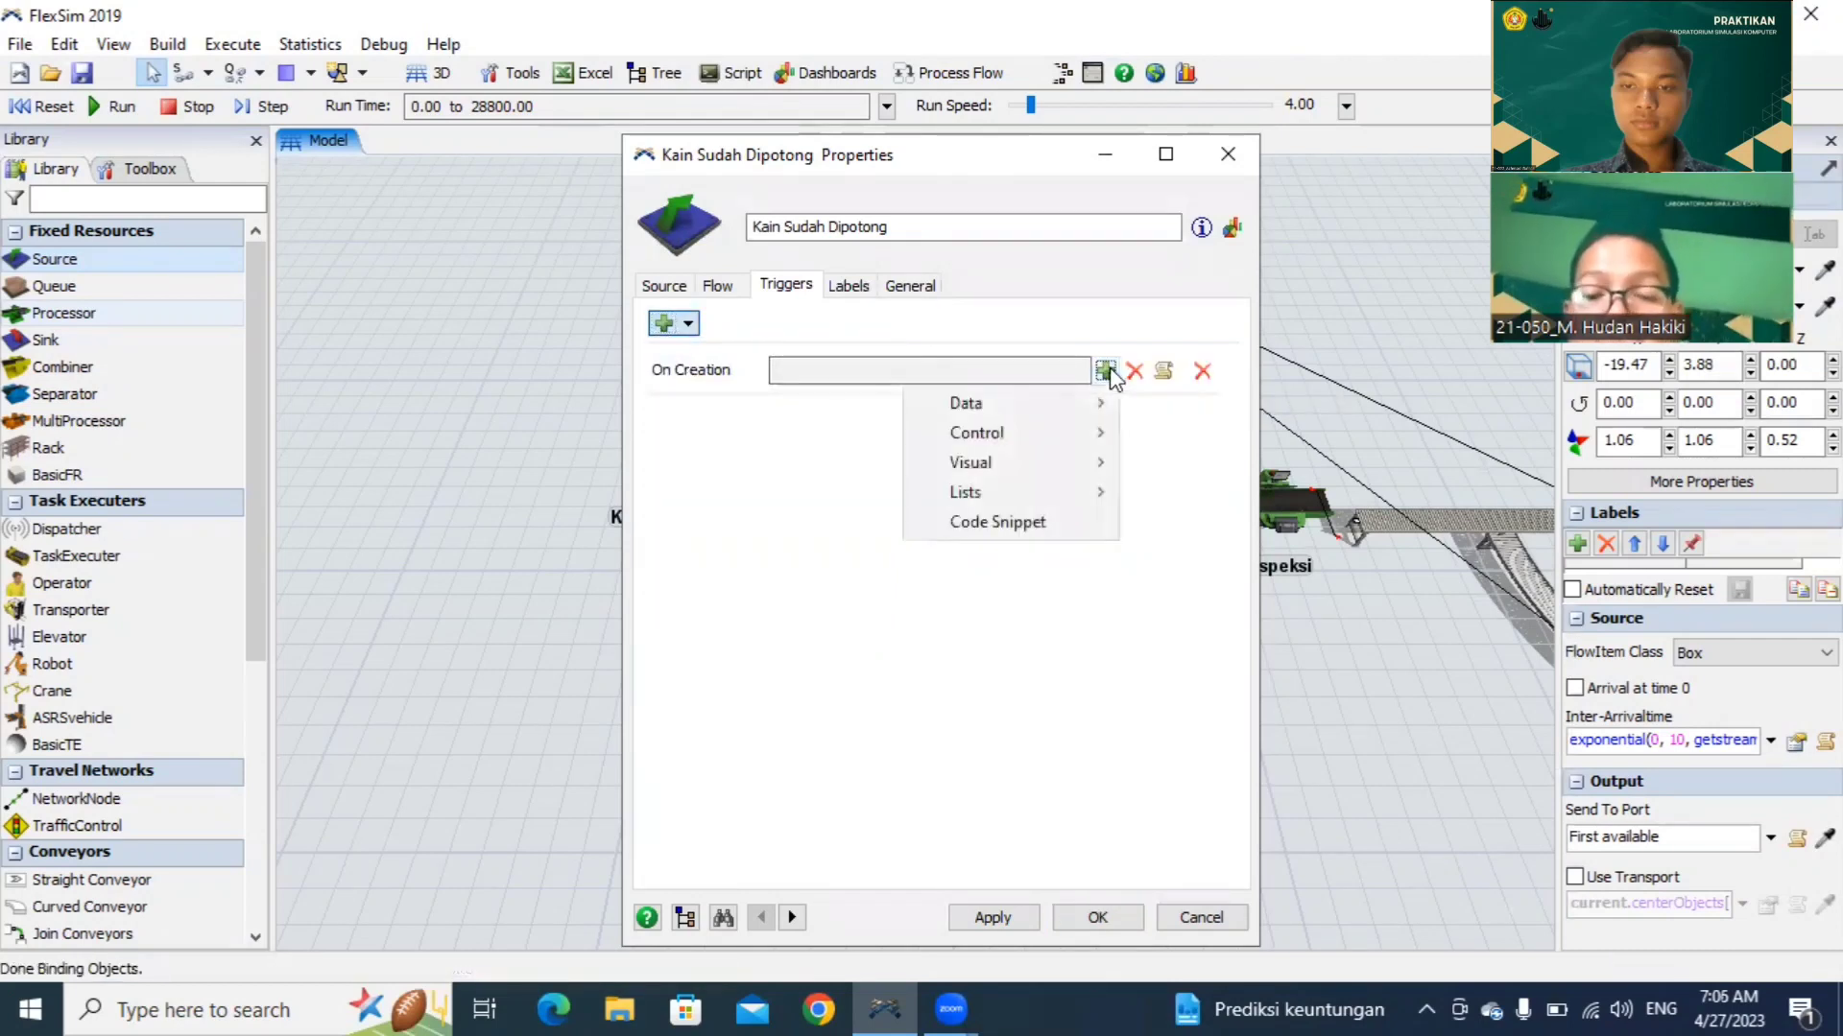
mouse_move(1090, 399)
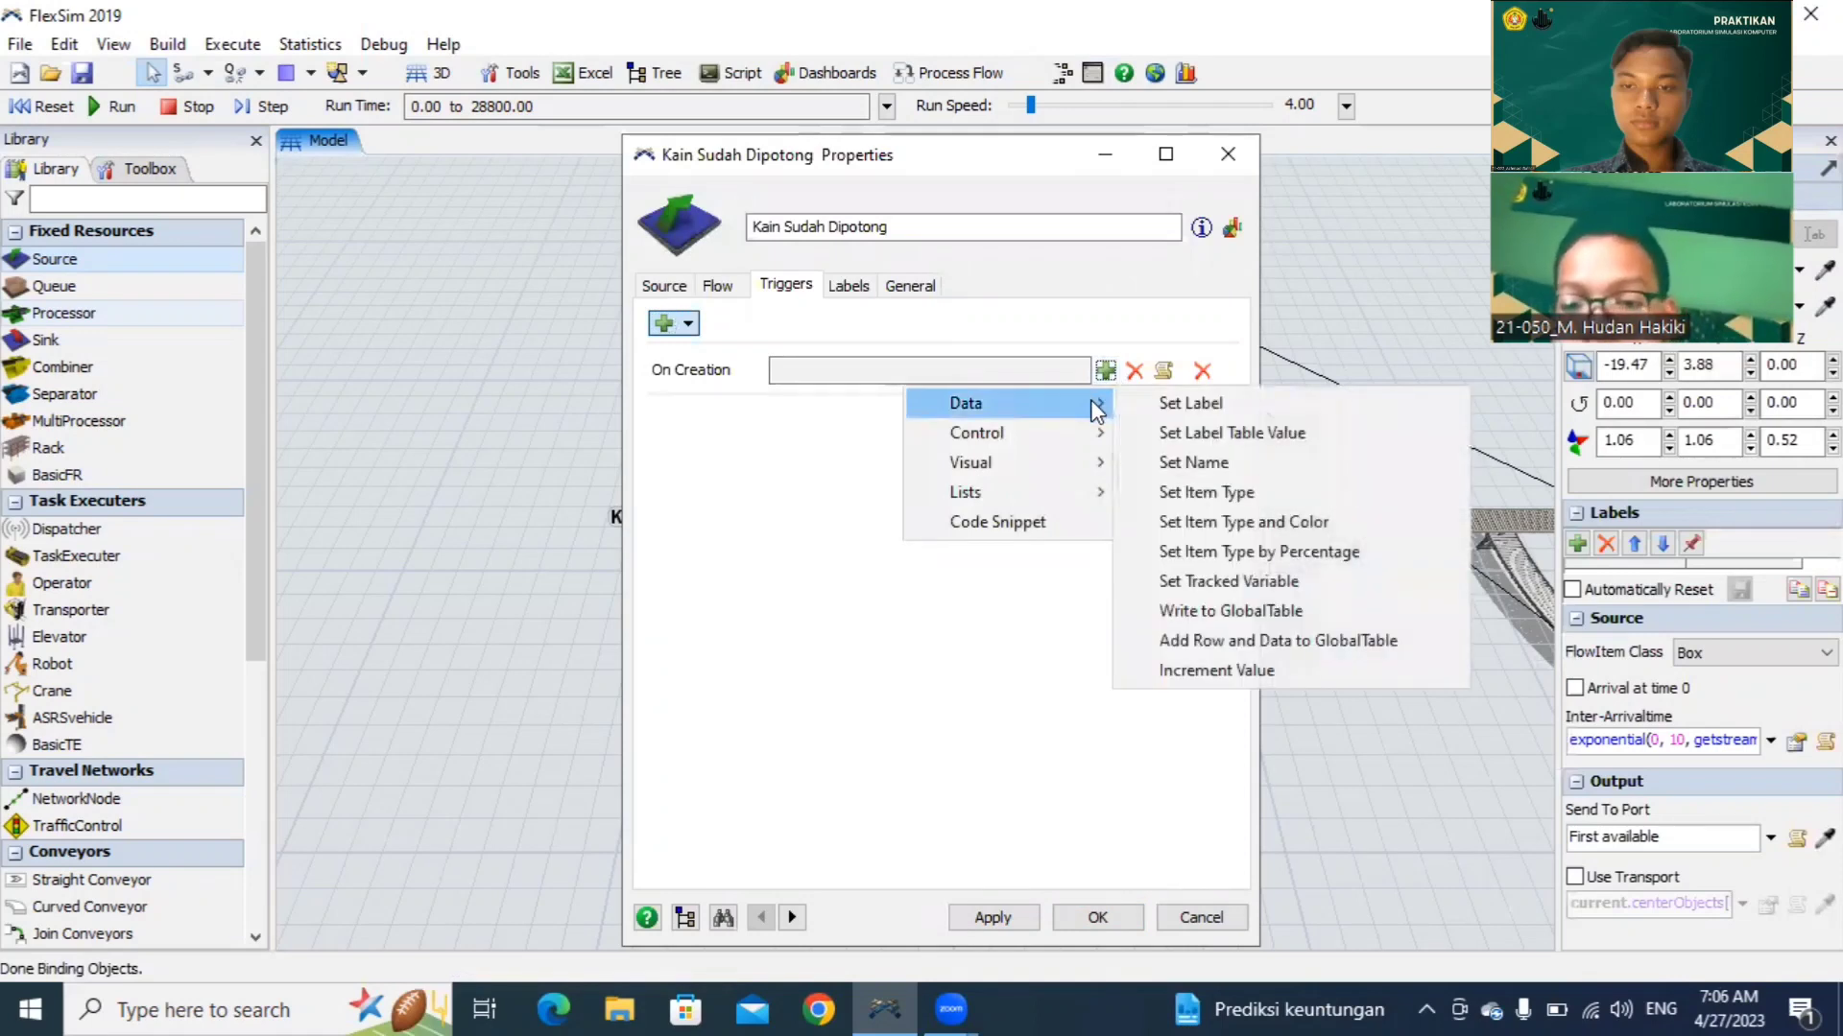
left_click(1205, 551)
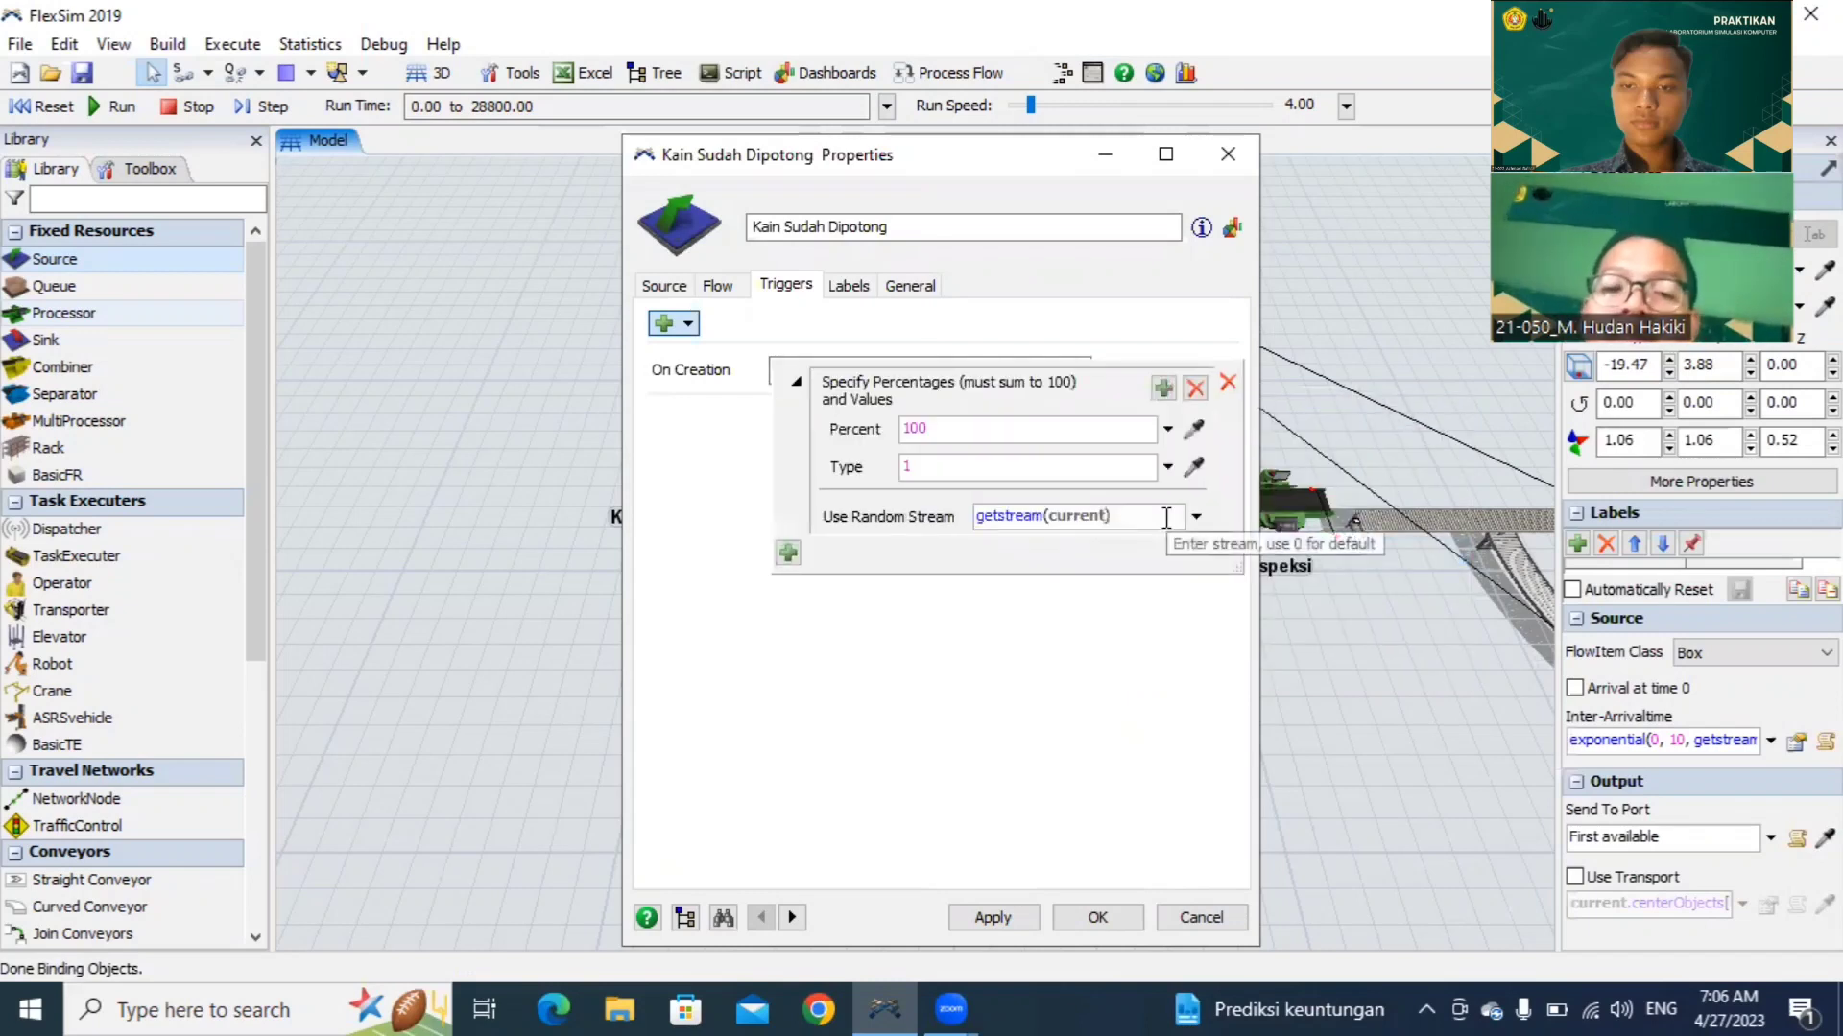
Step: Add a second percentage entry and assign 60 percent to item type 1 and 40 percent to item type 2
left_click(1163, 389)
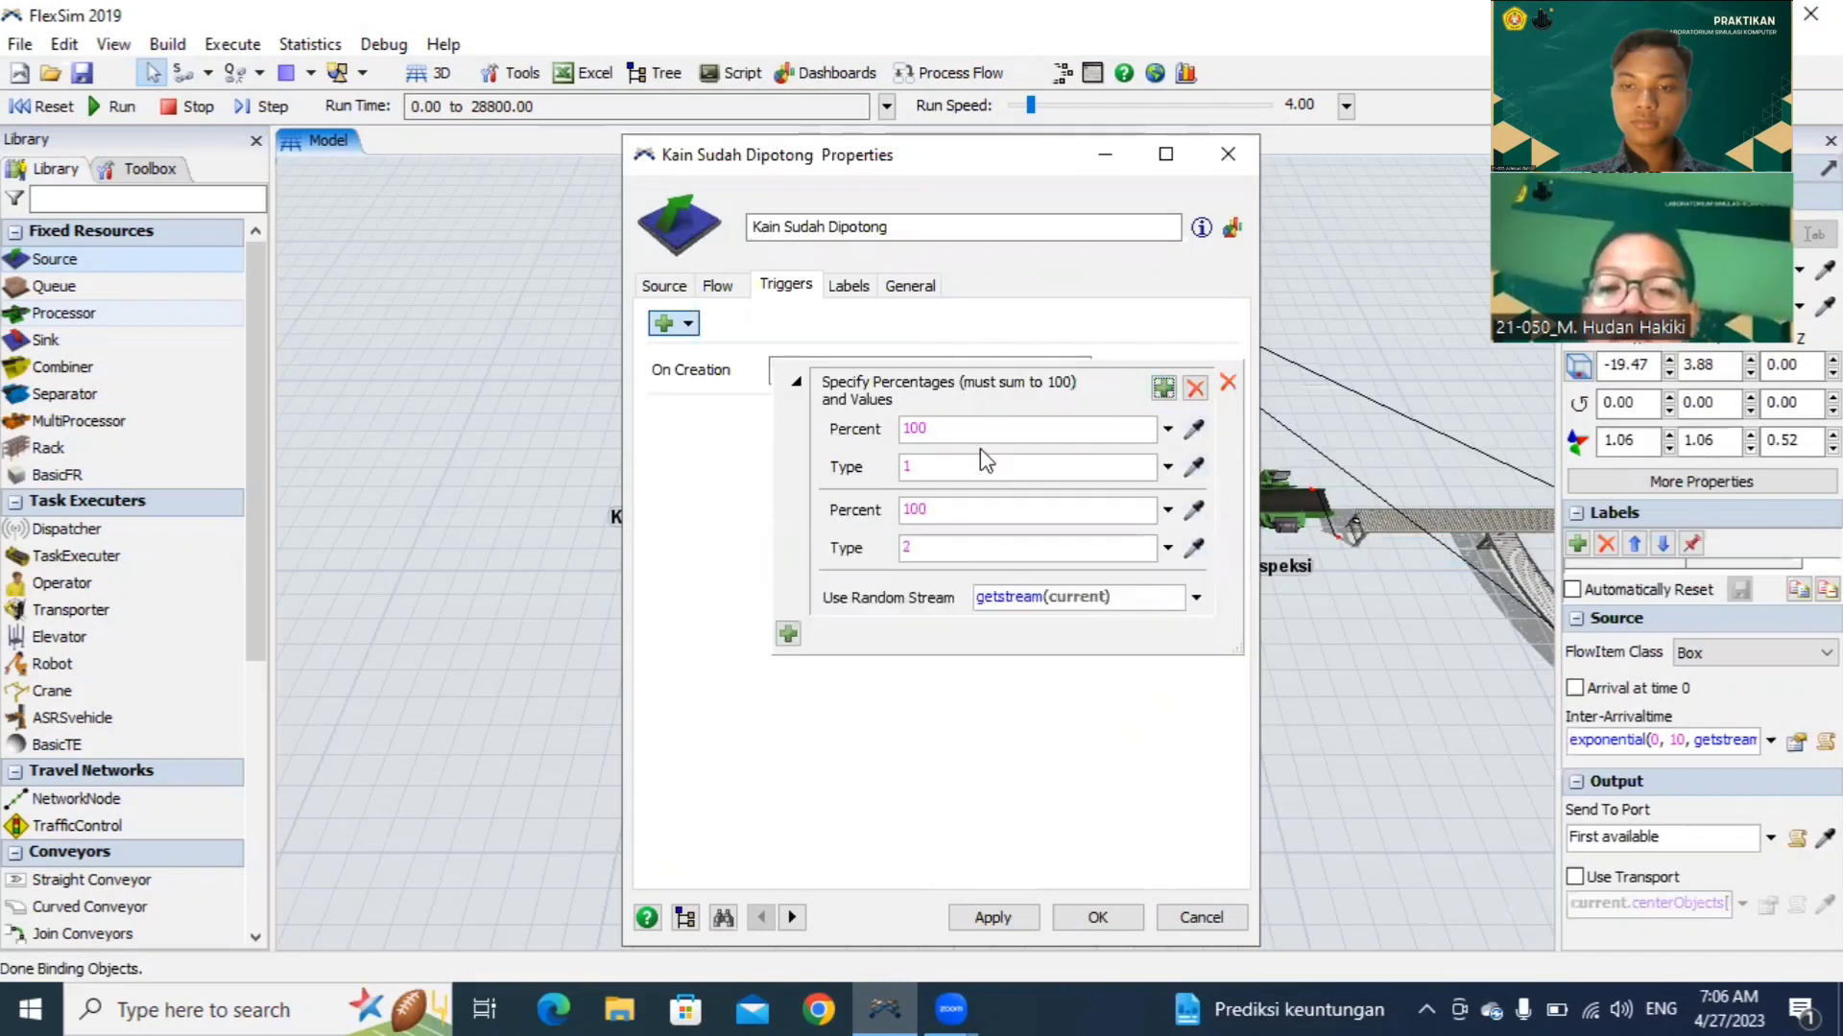
left_click_drag(971, 434, 901, 431)
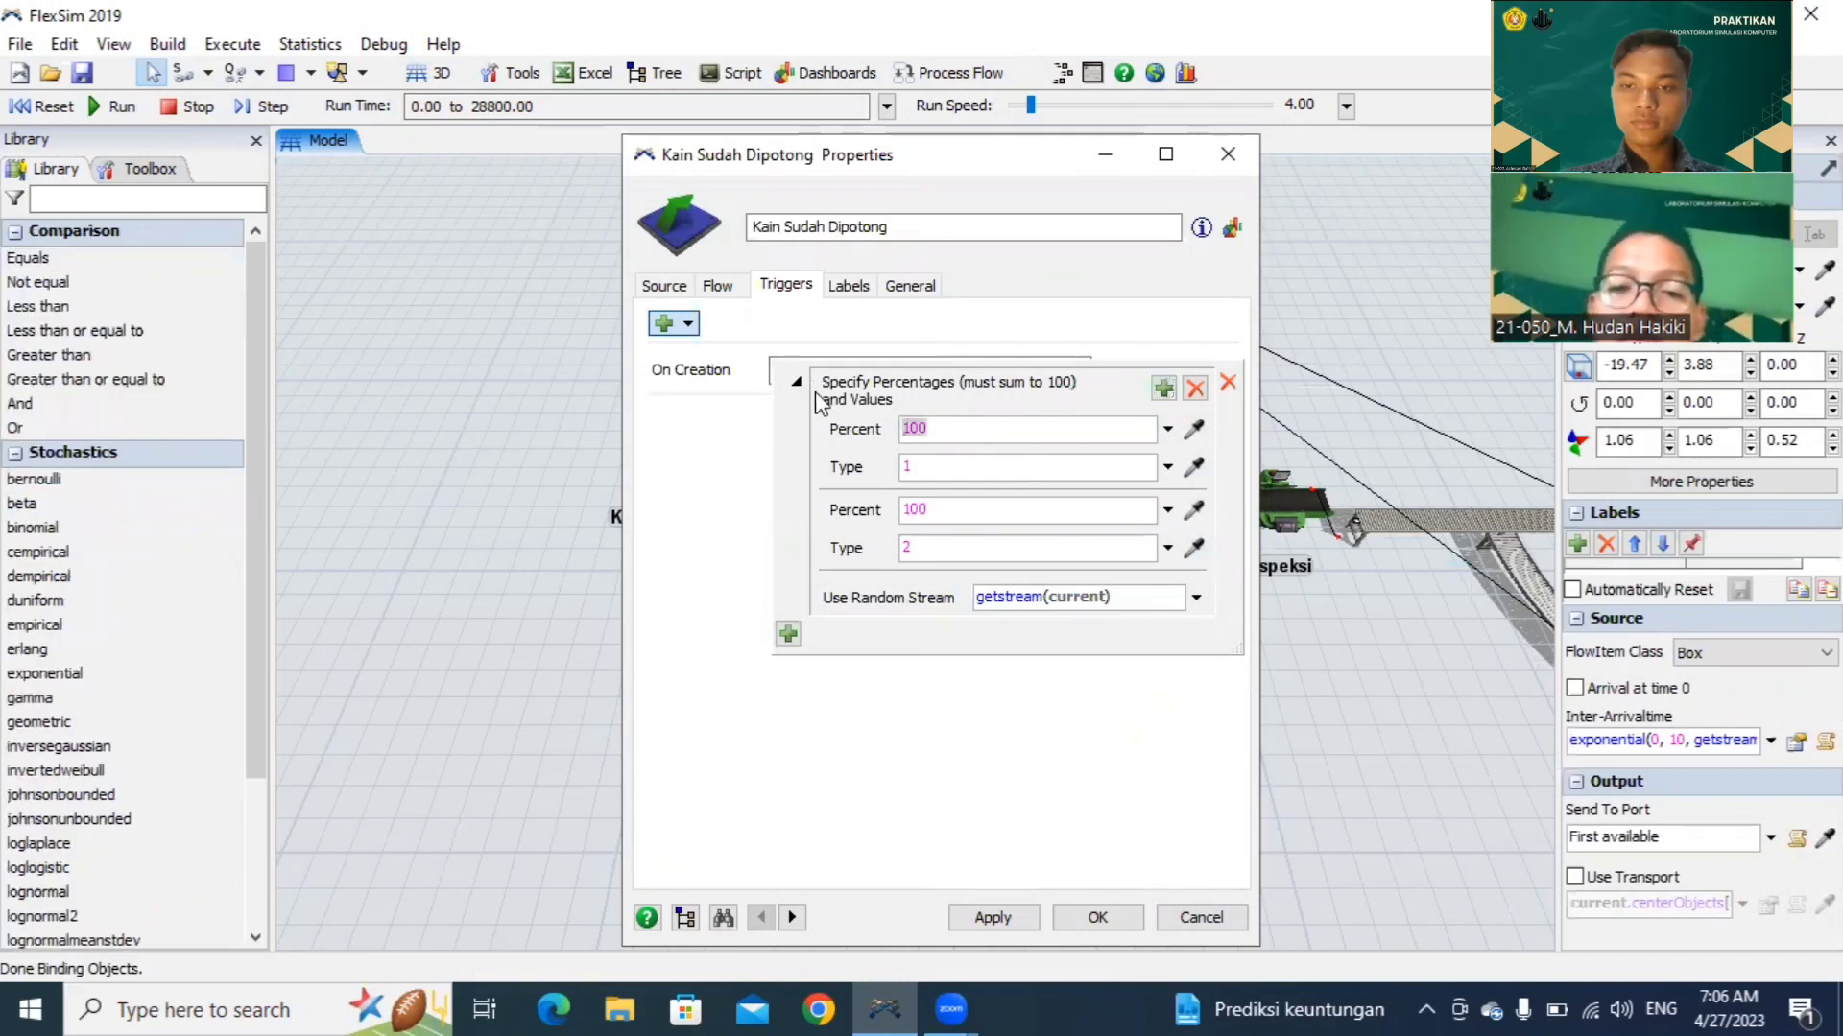
type("60")
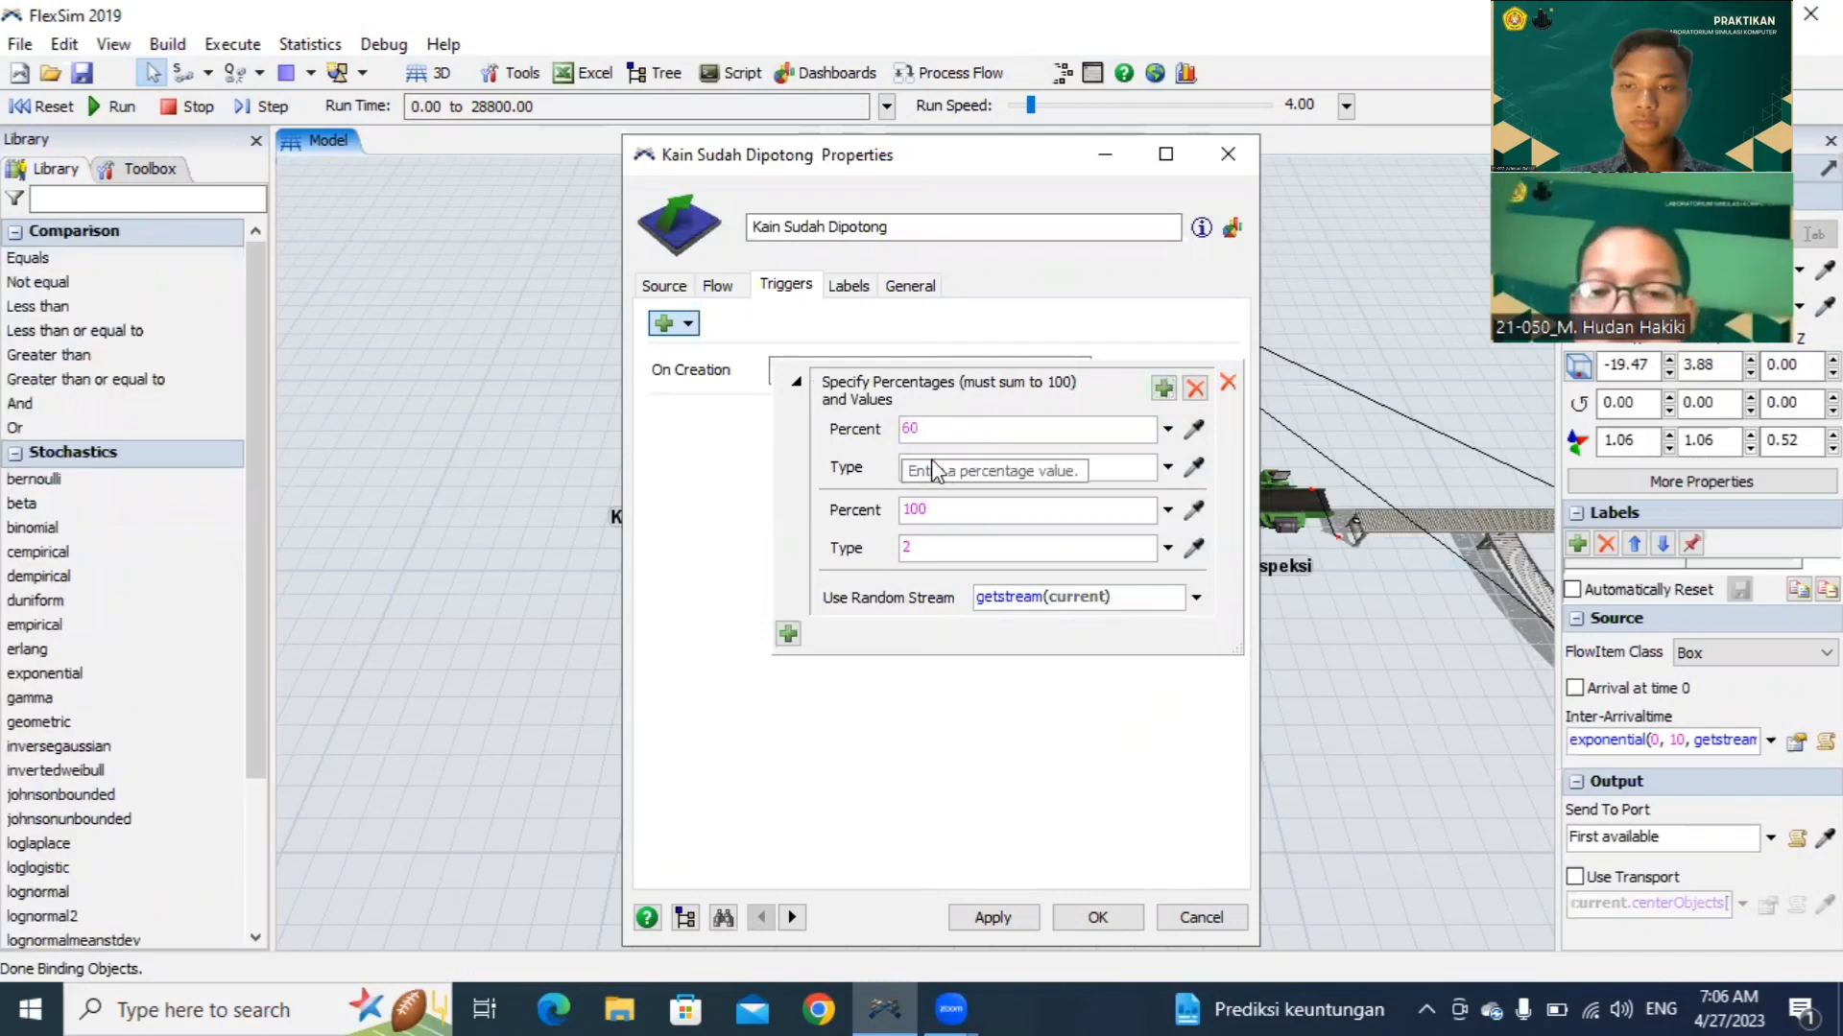
left_click(944, 500)
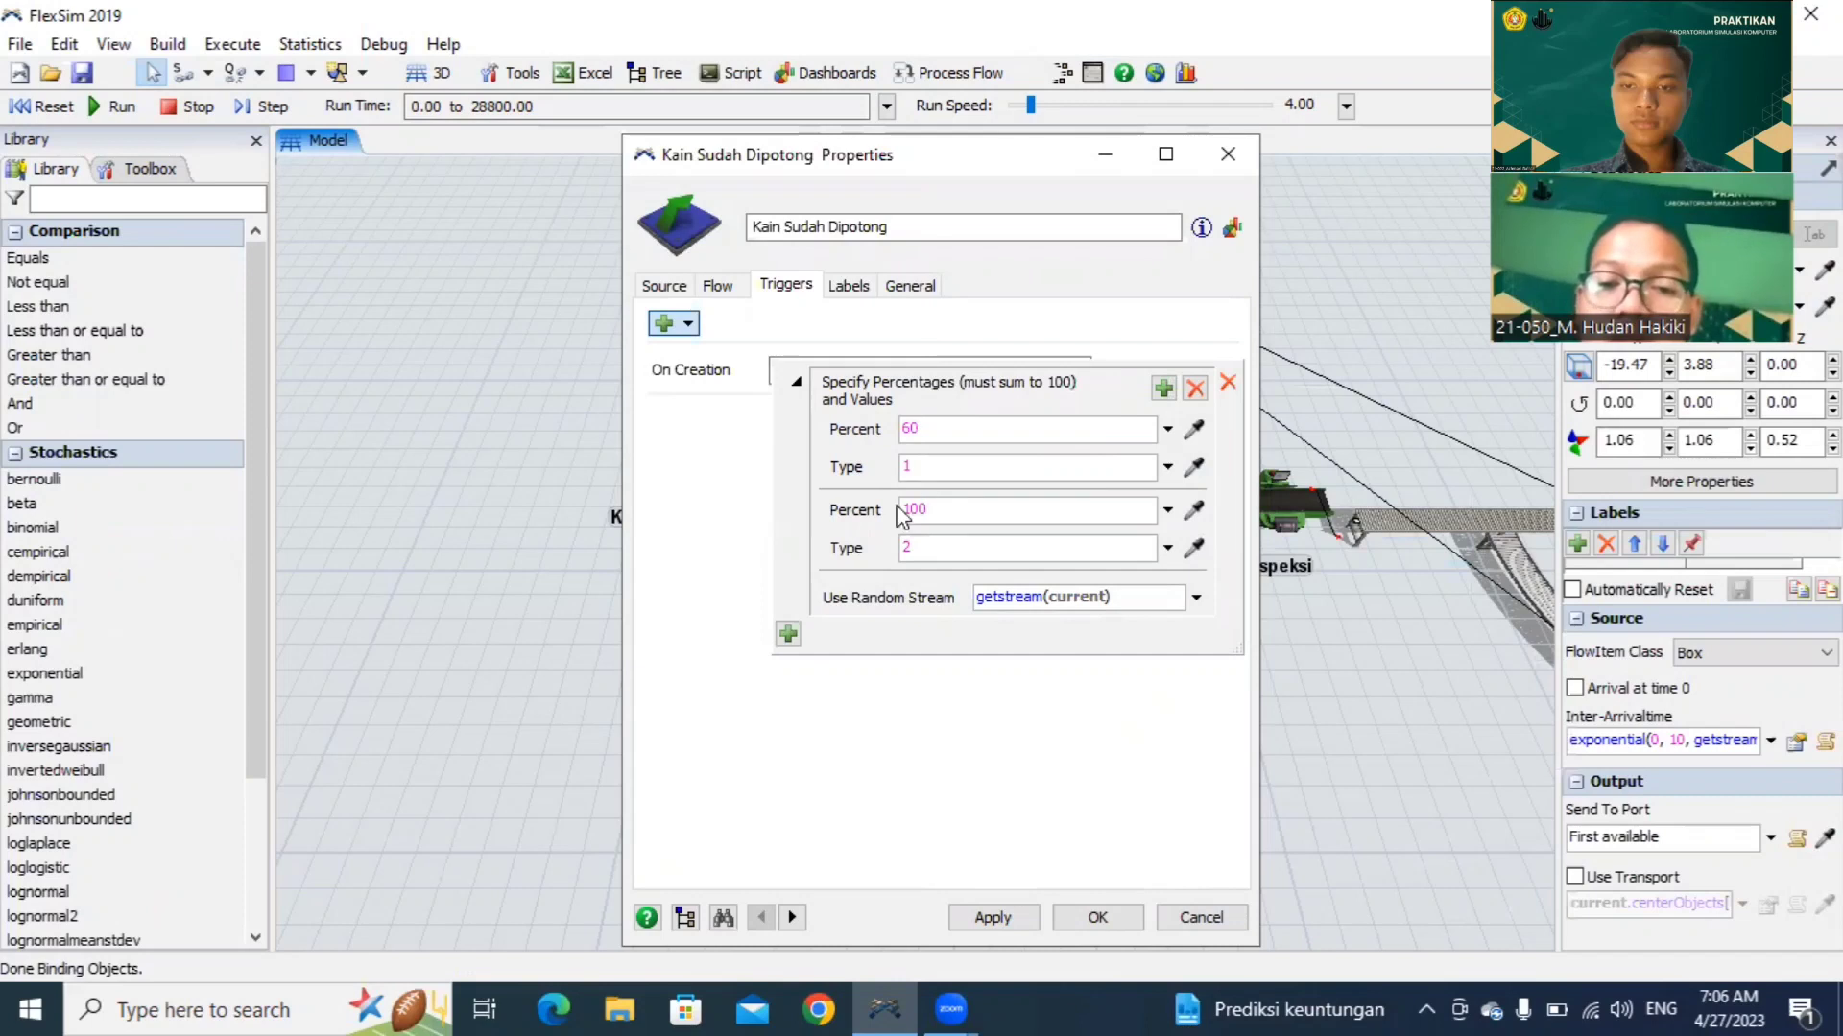
left_click_drag(932, 510, 909, 509)
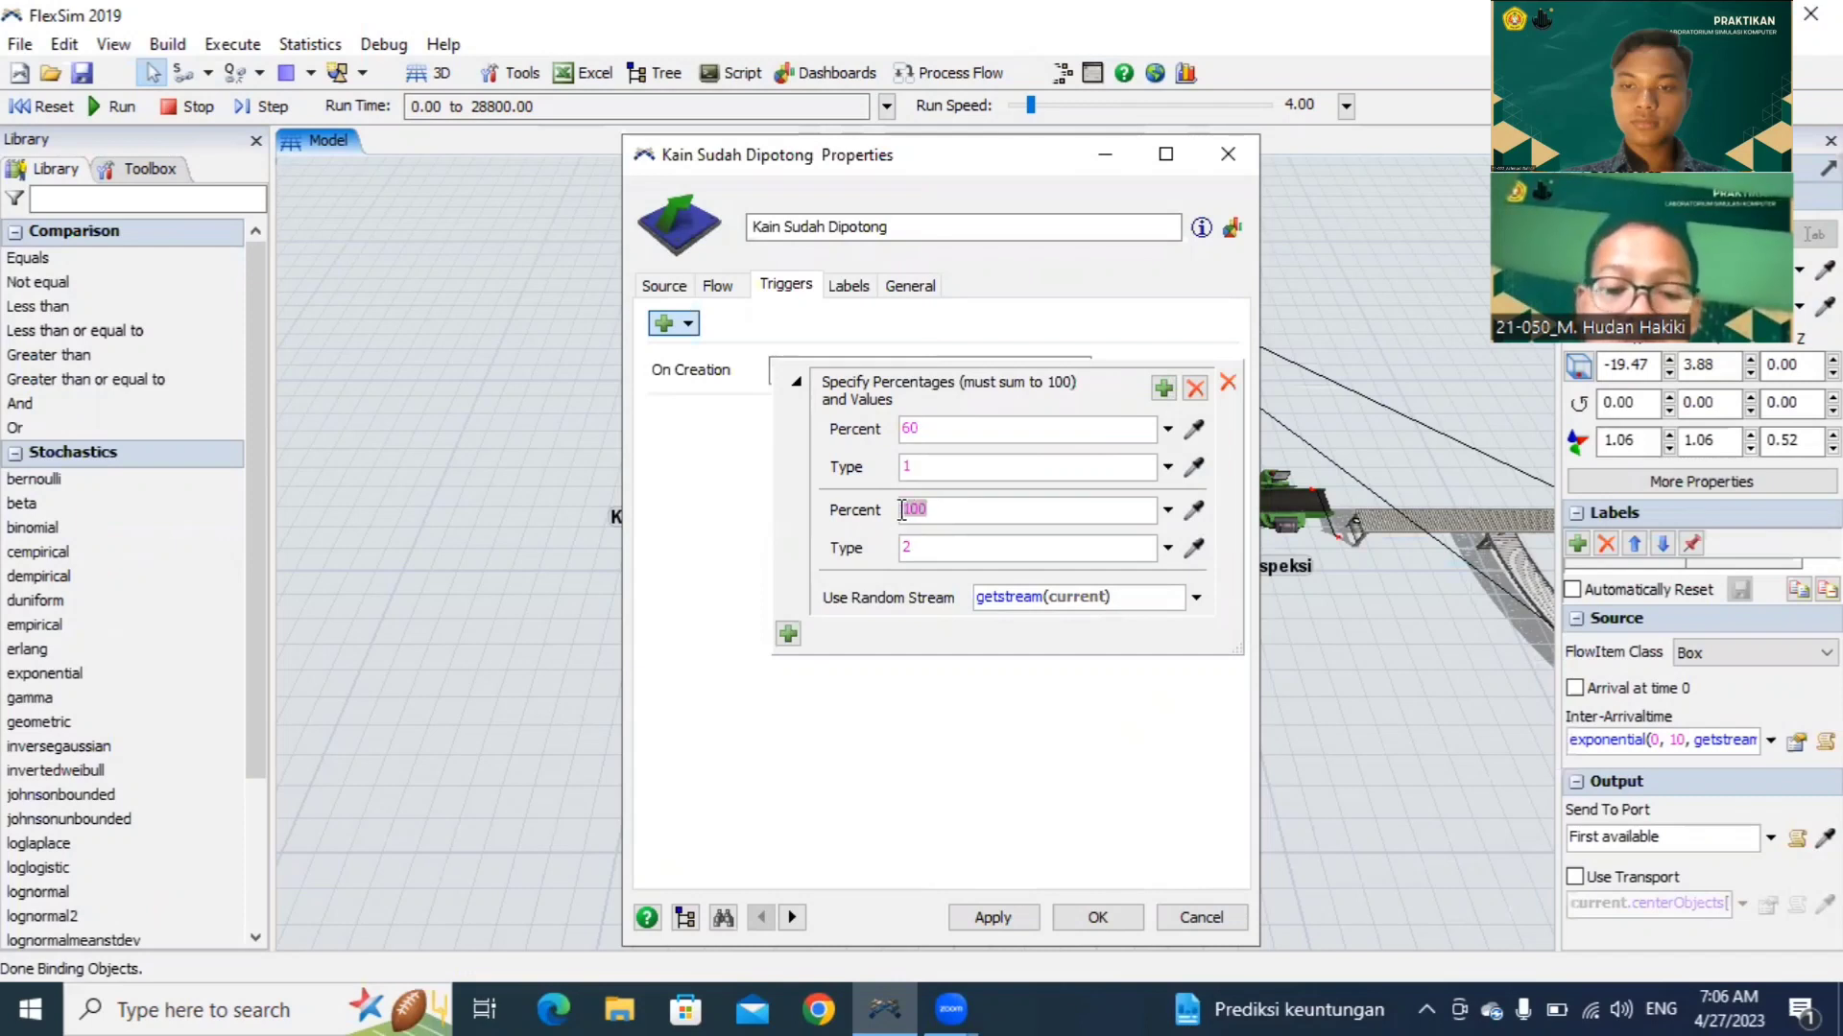
type("40")
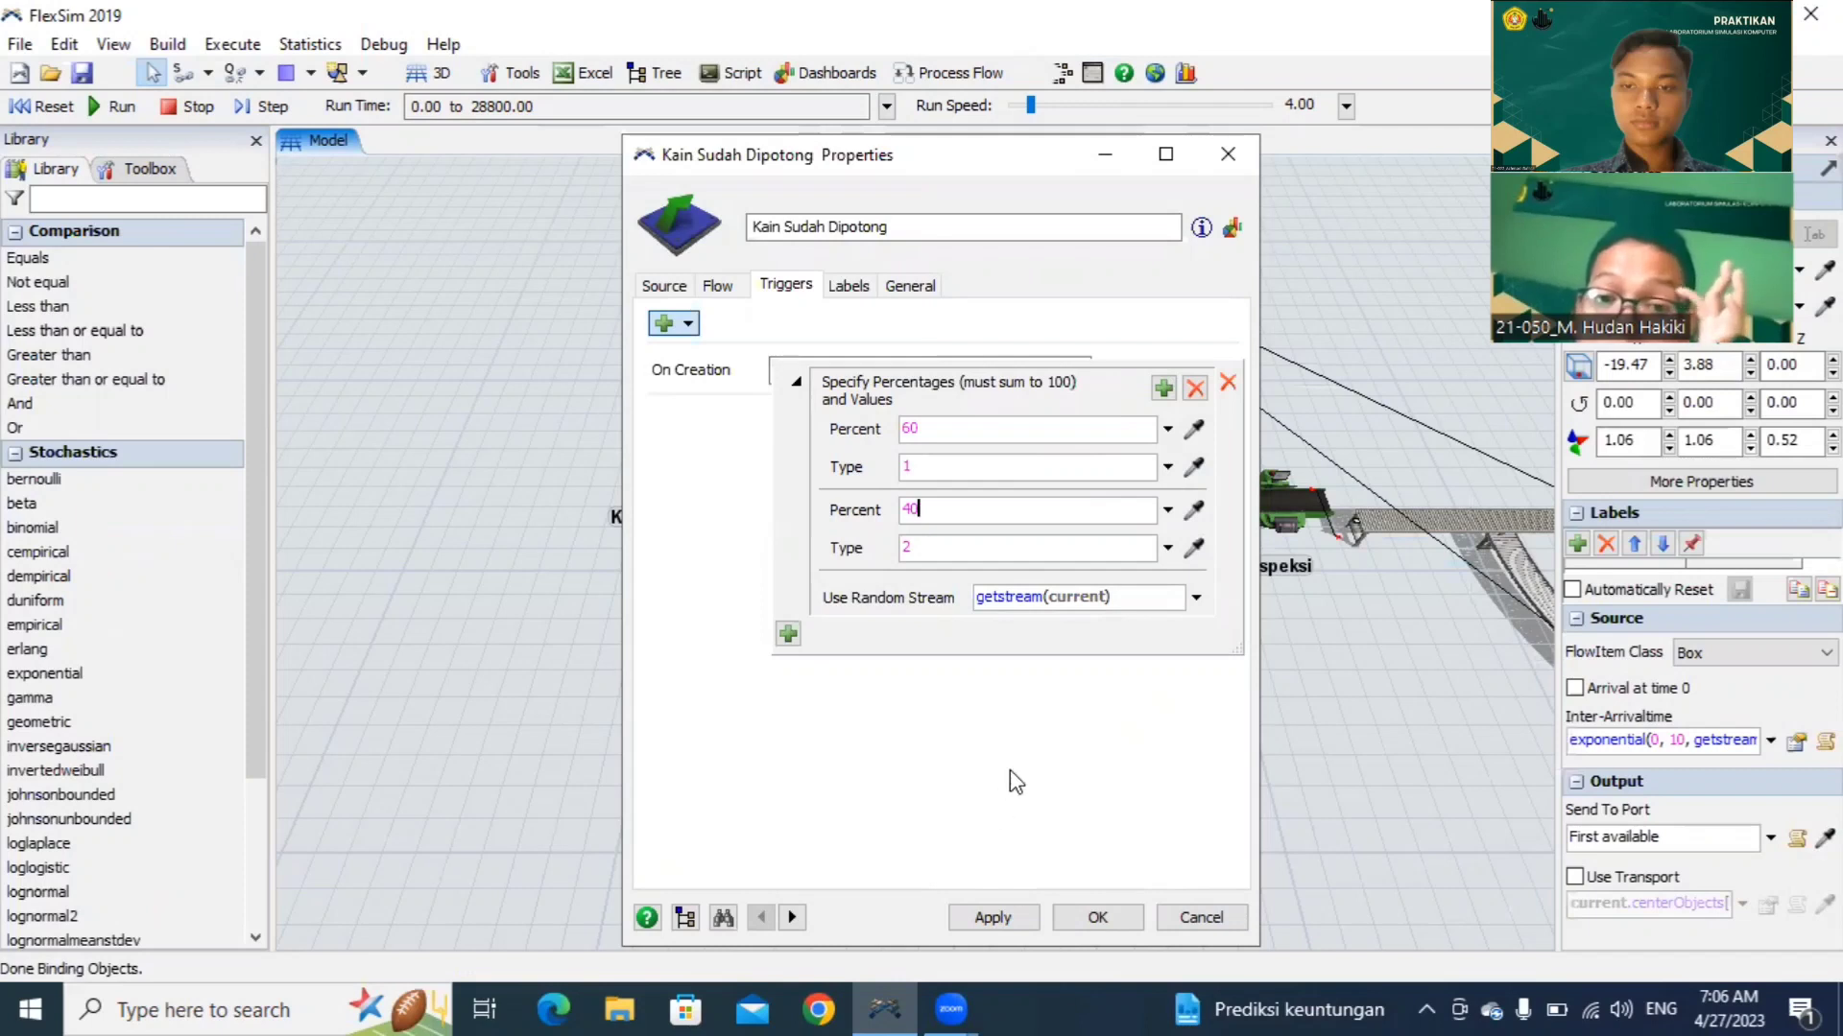
Step: Add a Set Color By Case action to the On Creation trigger, with cases for types 1 and 2
left_click(787, 635)
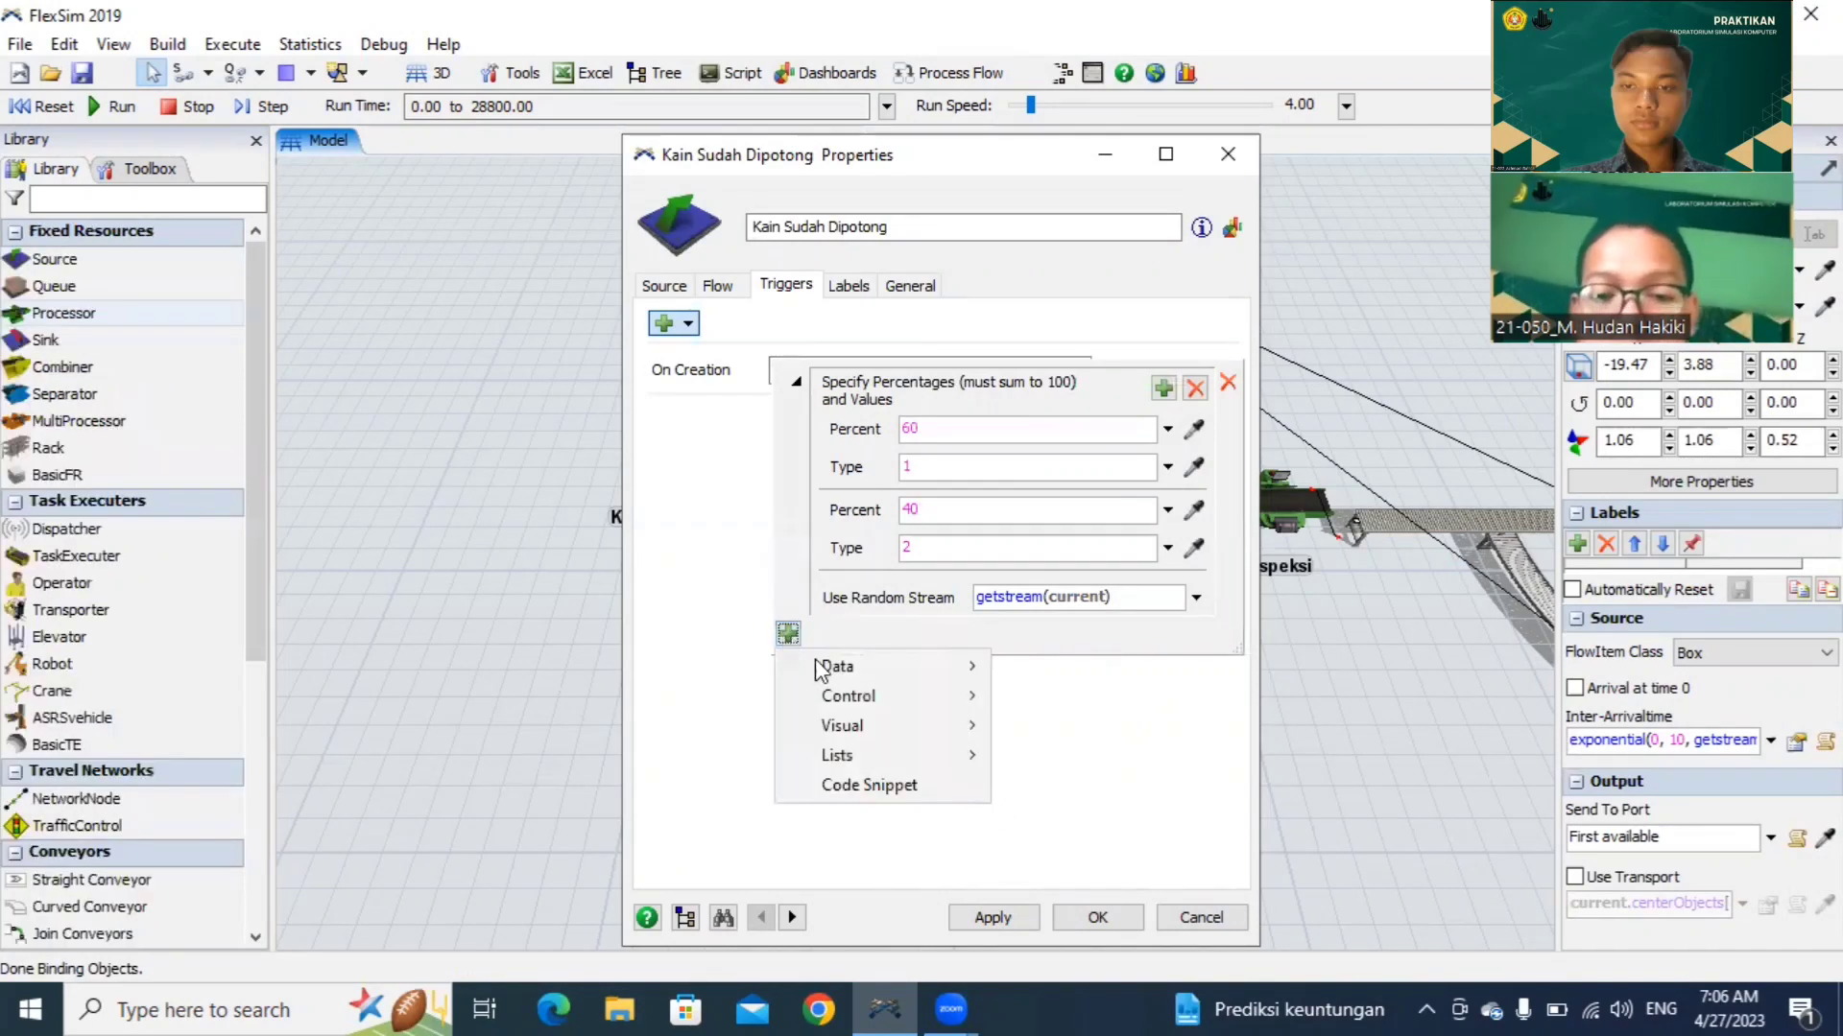
mouse_move(872, 727)
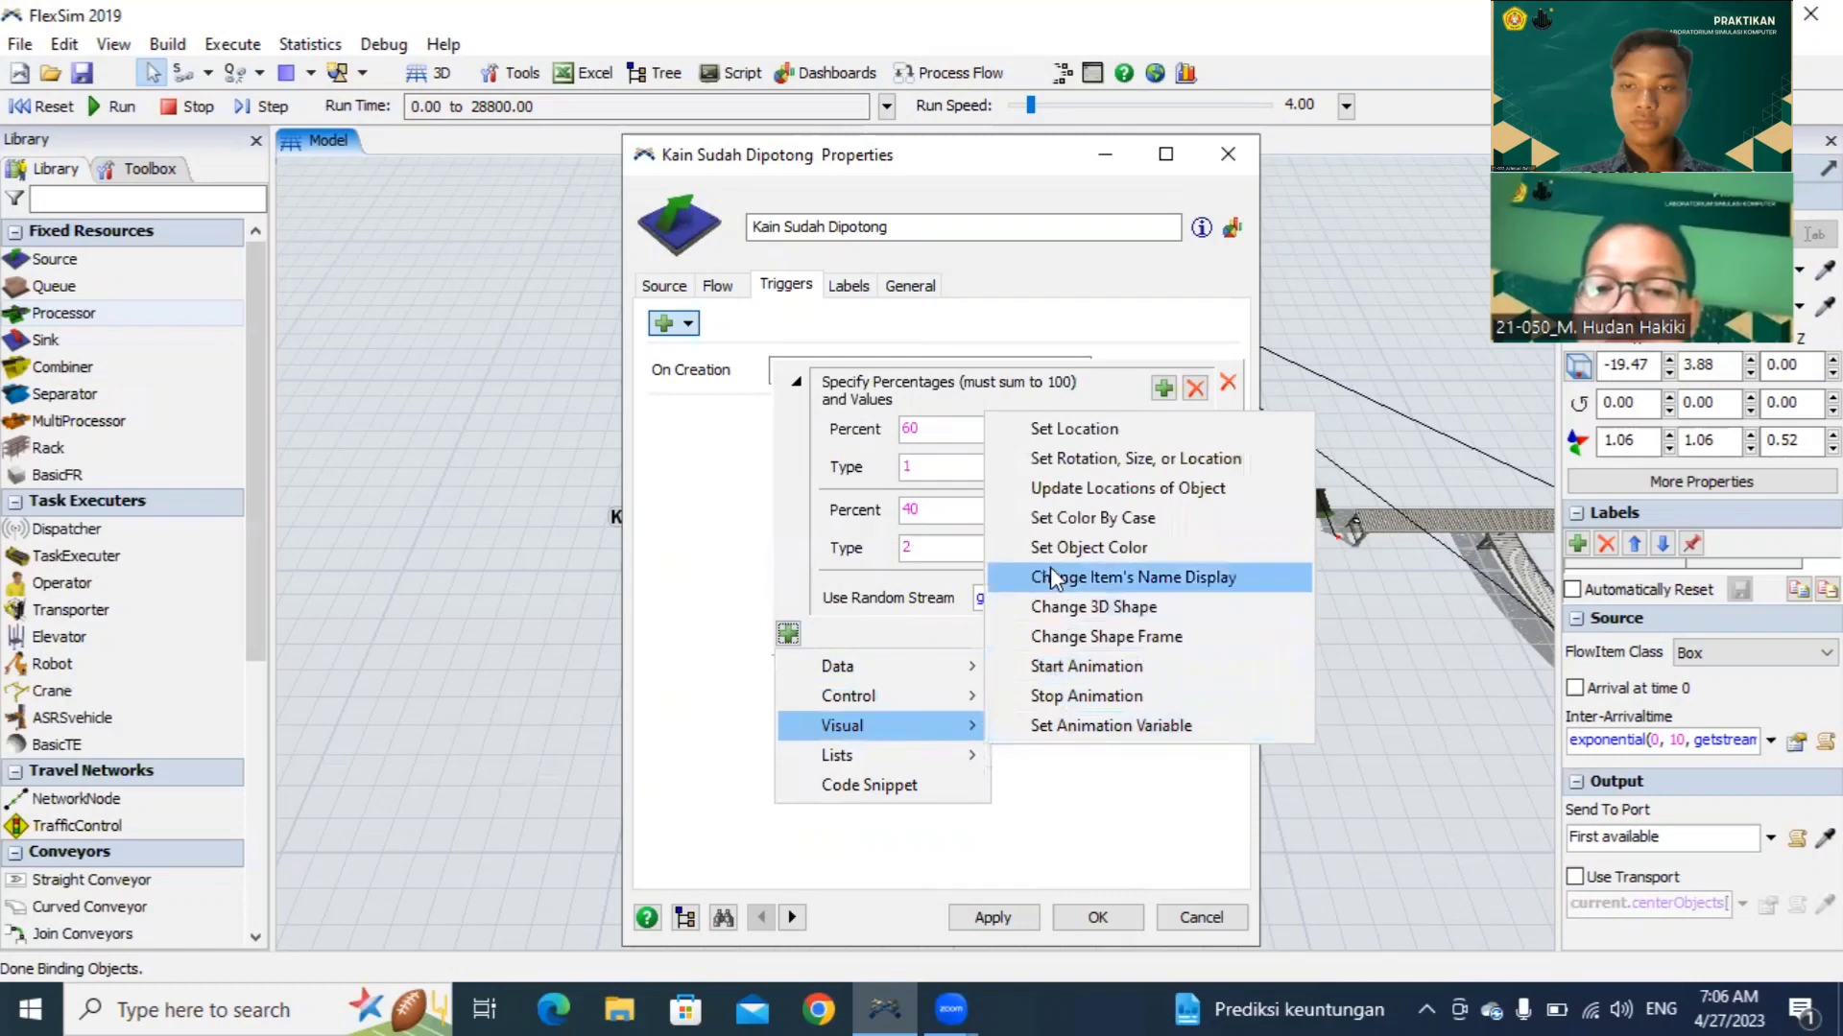
left_click(1052, 515)
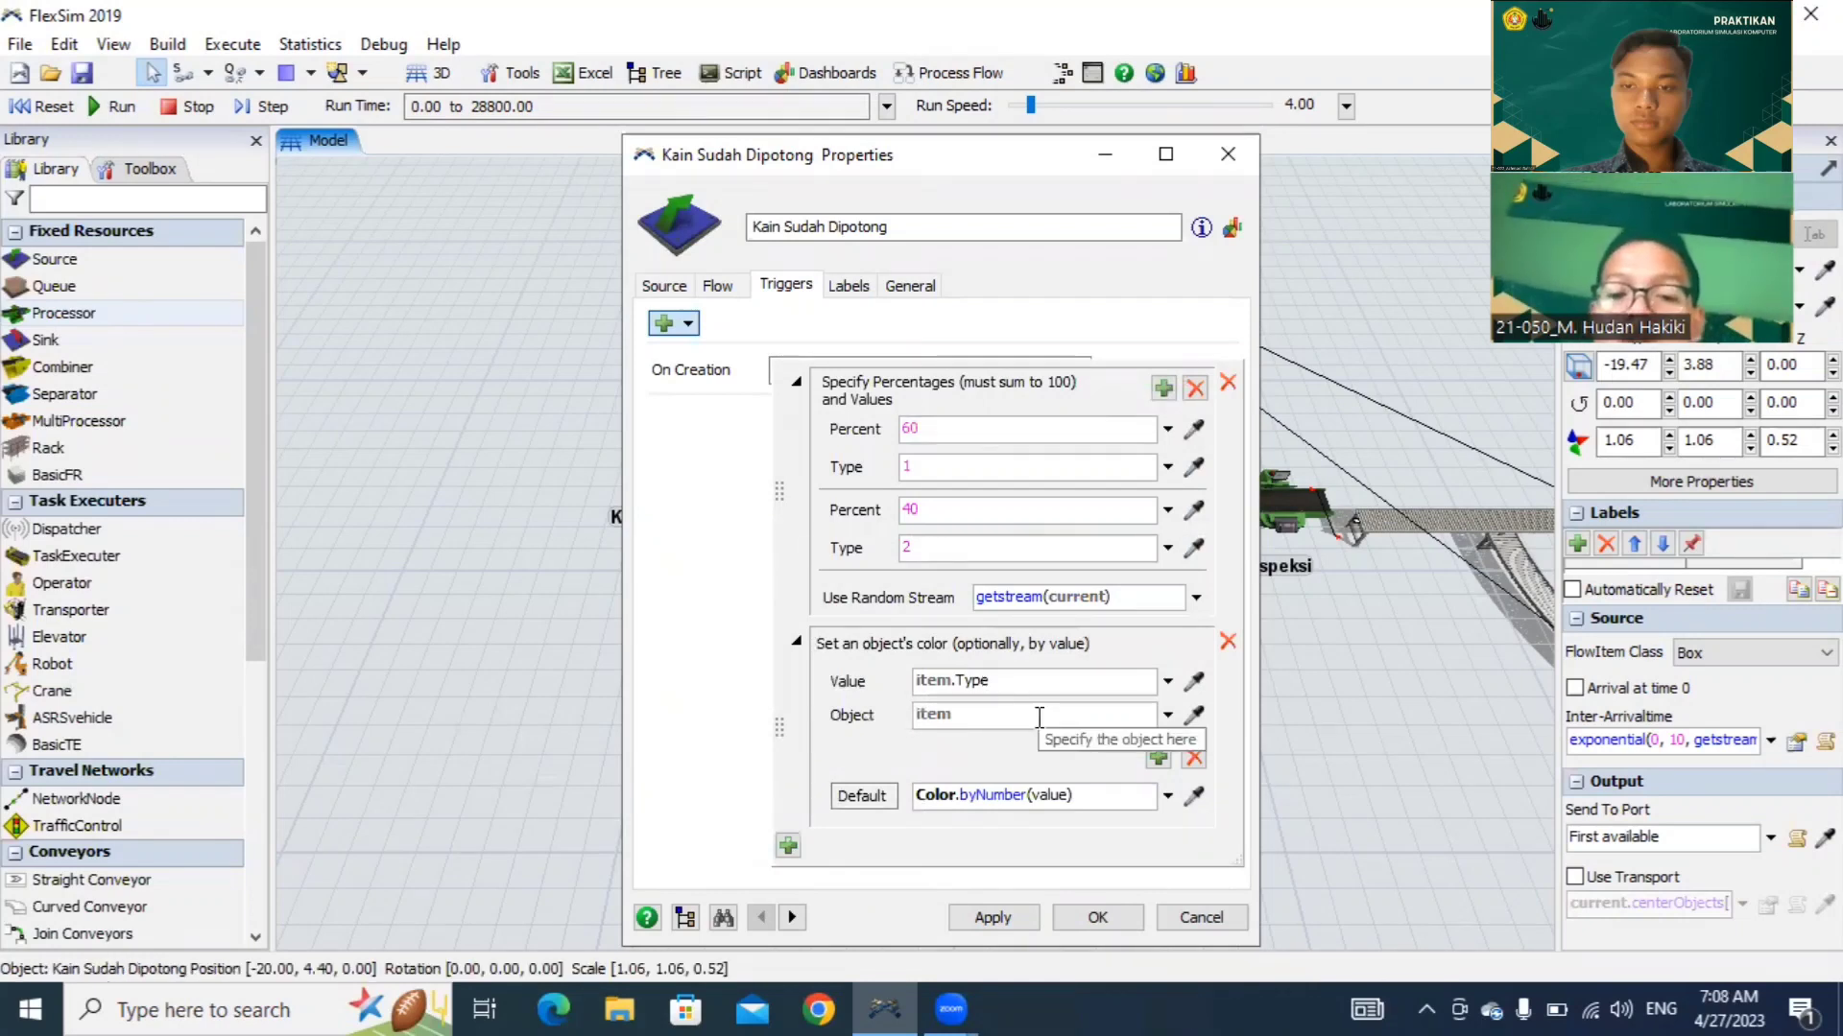
left_click(1158, 758)
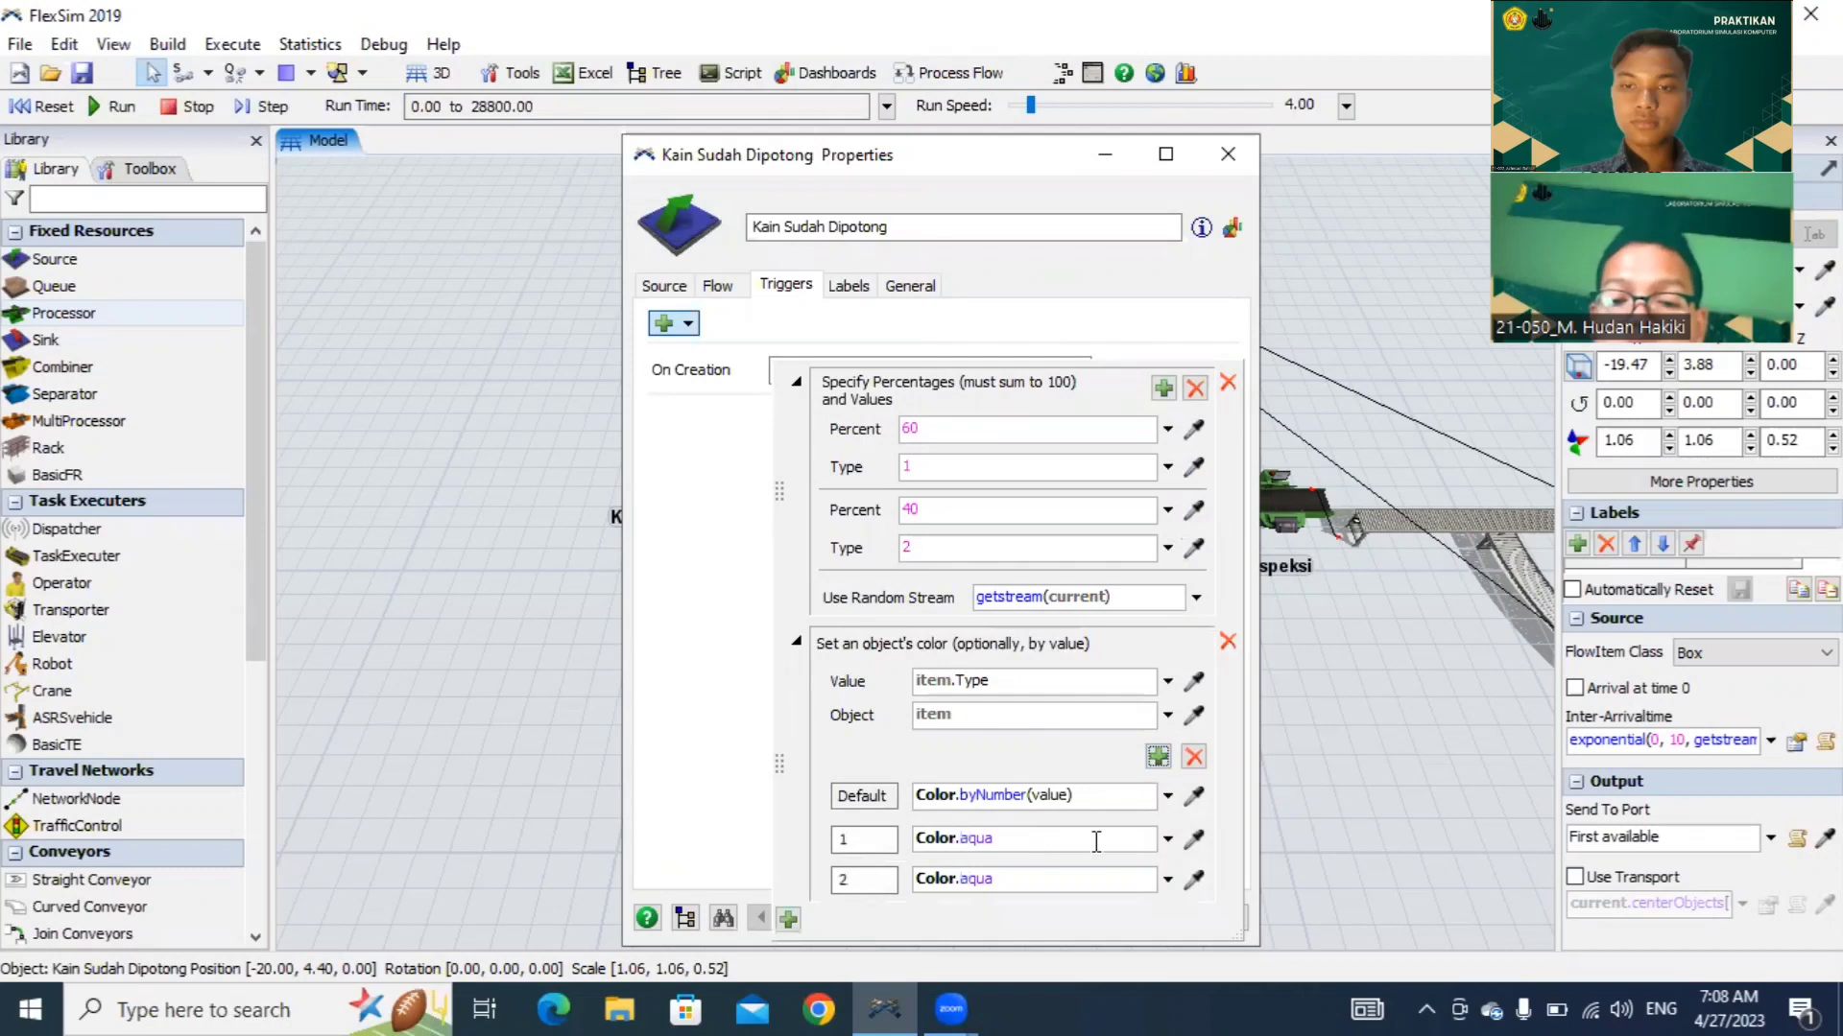
Step: Set the item colour to Color.pink for case 1 and Color.blue for case 2, and close the trigger settings
left_click(1168, 844)
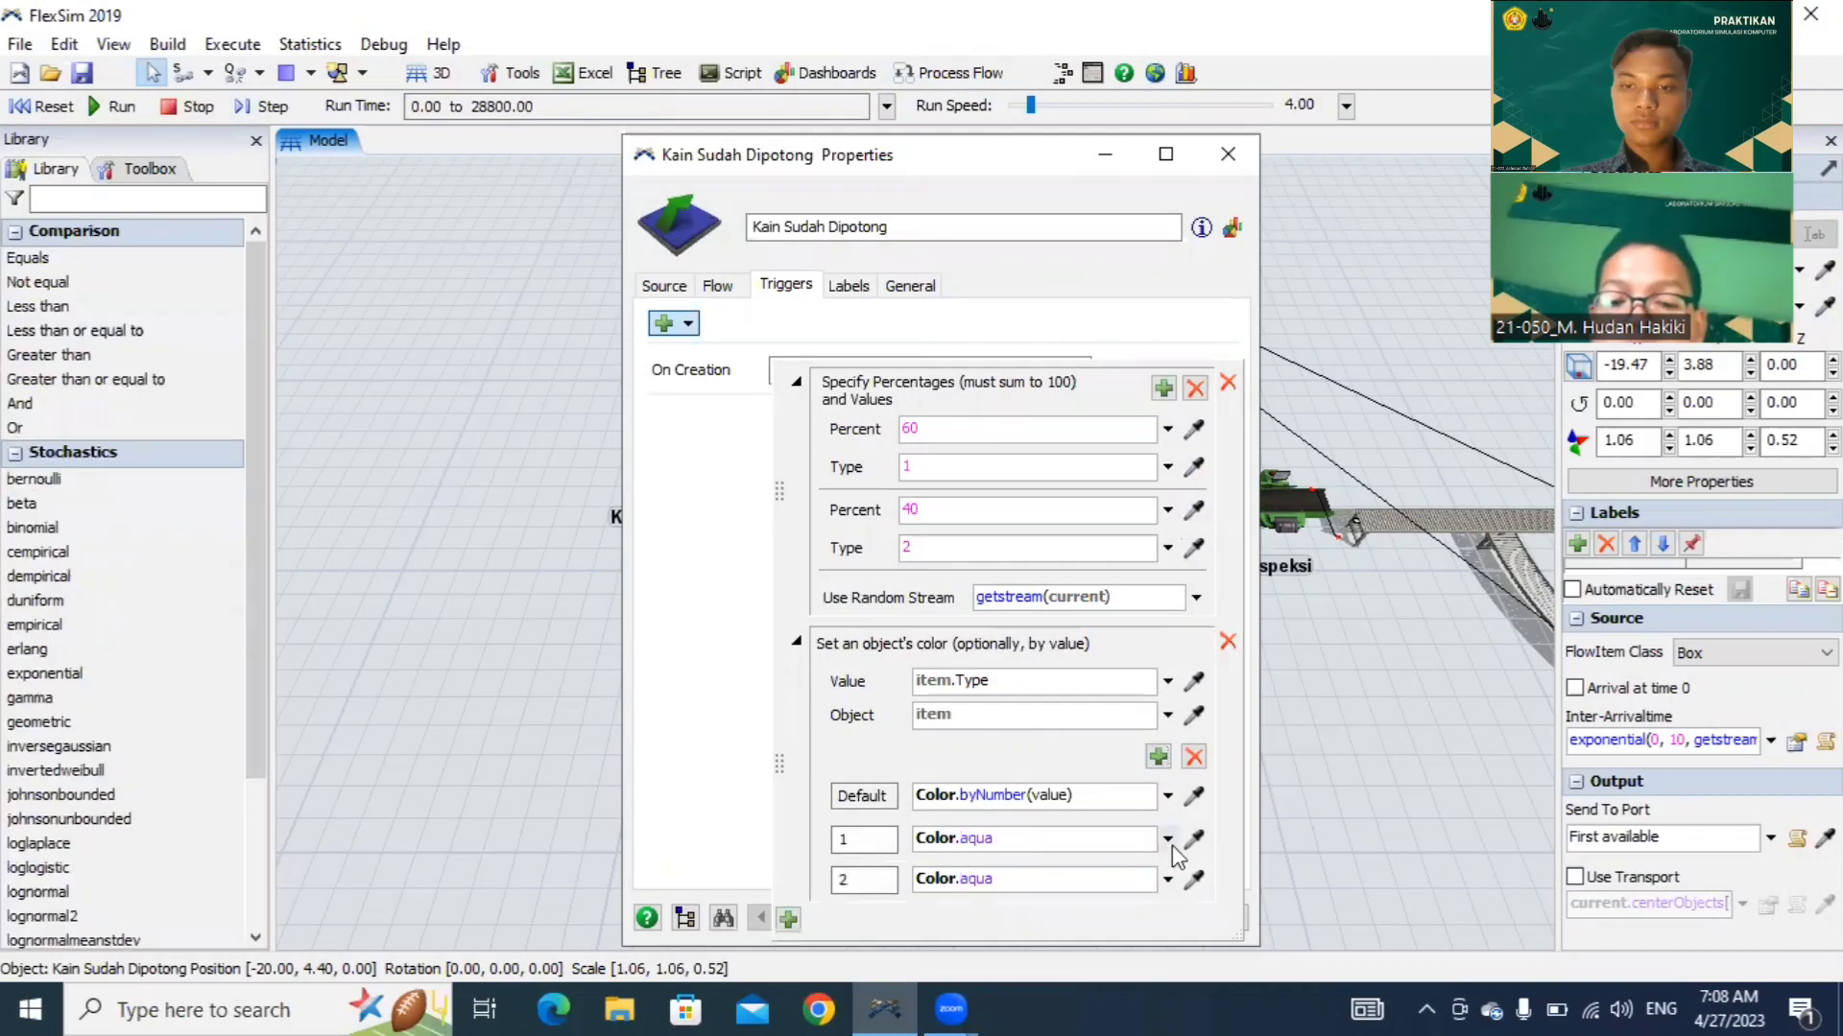
left_click(1168, 840)
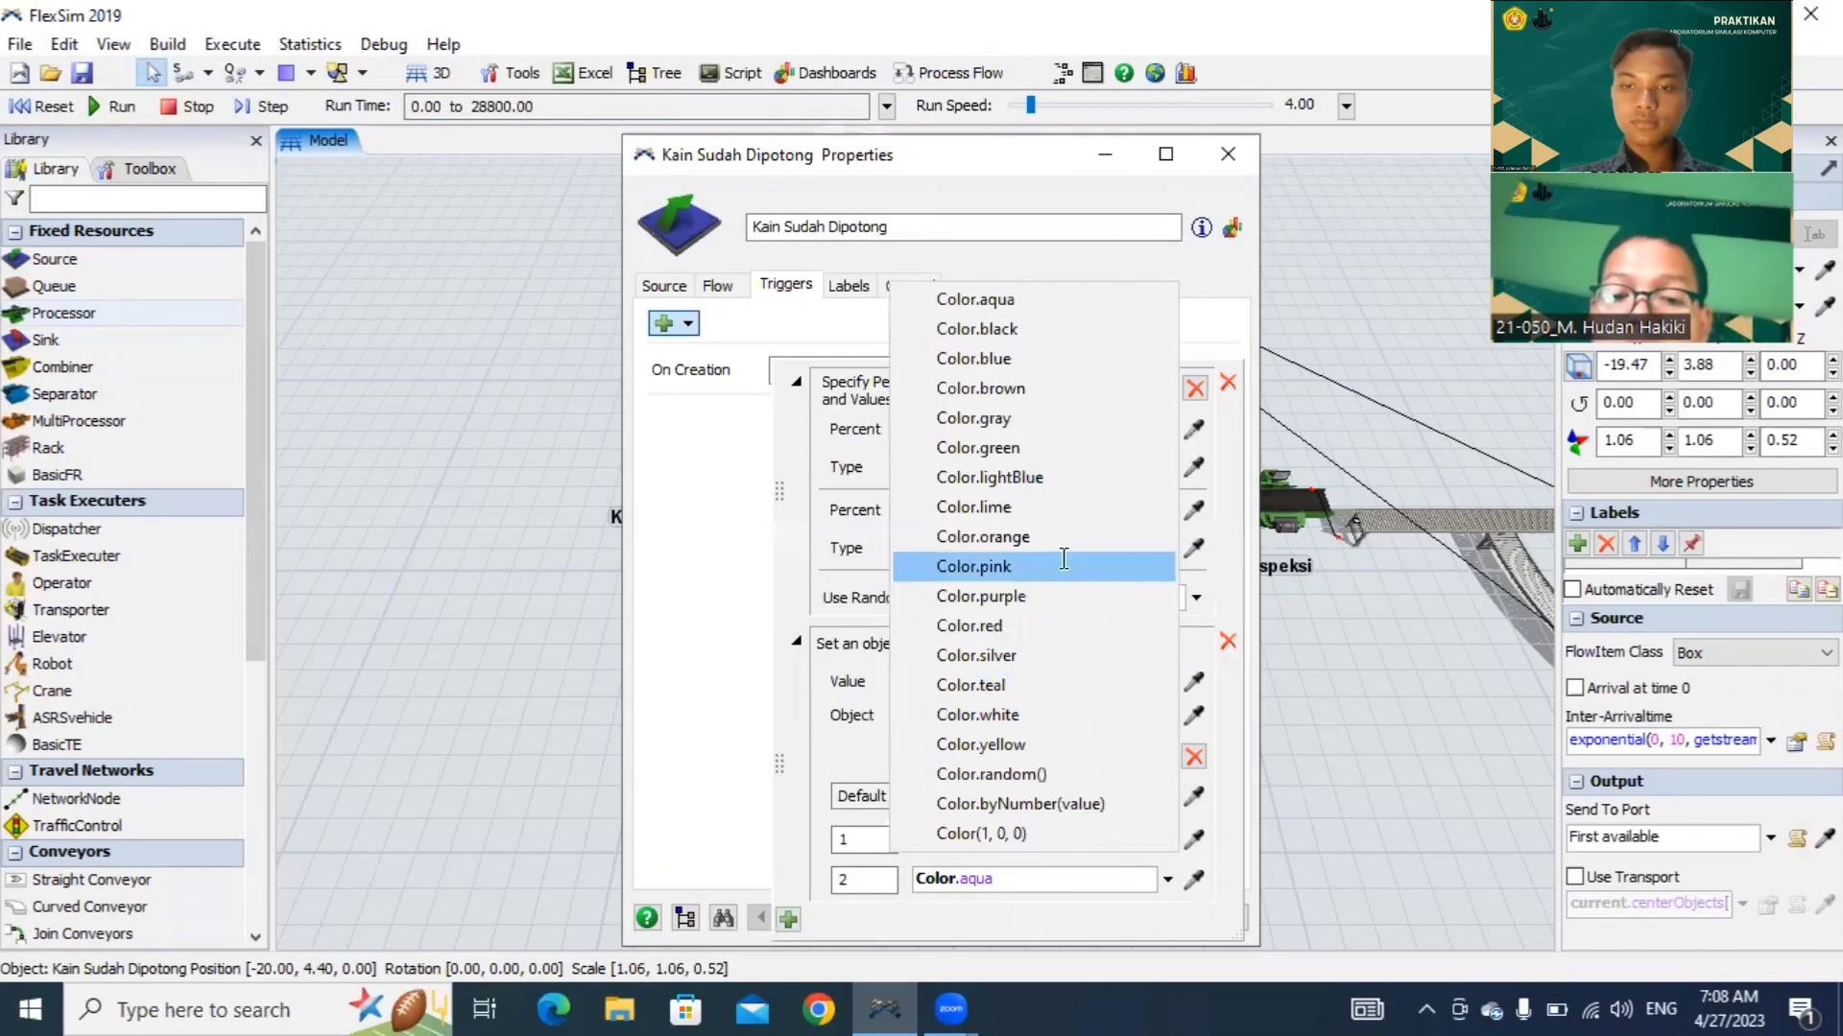
key("Return")
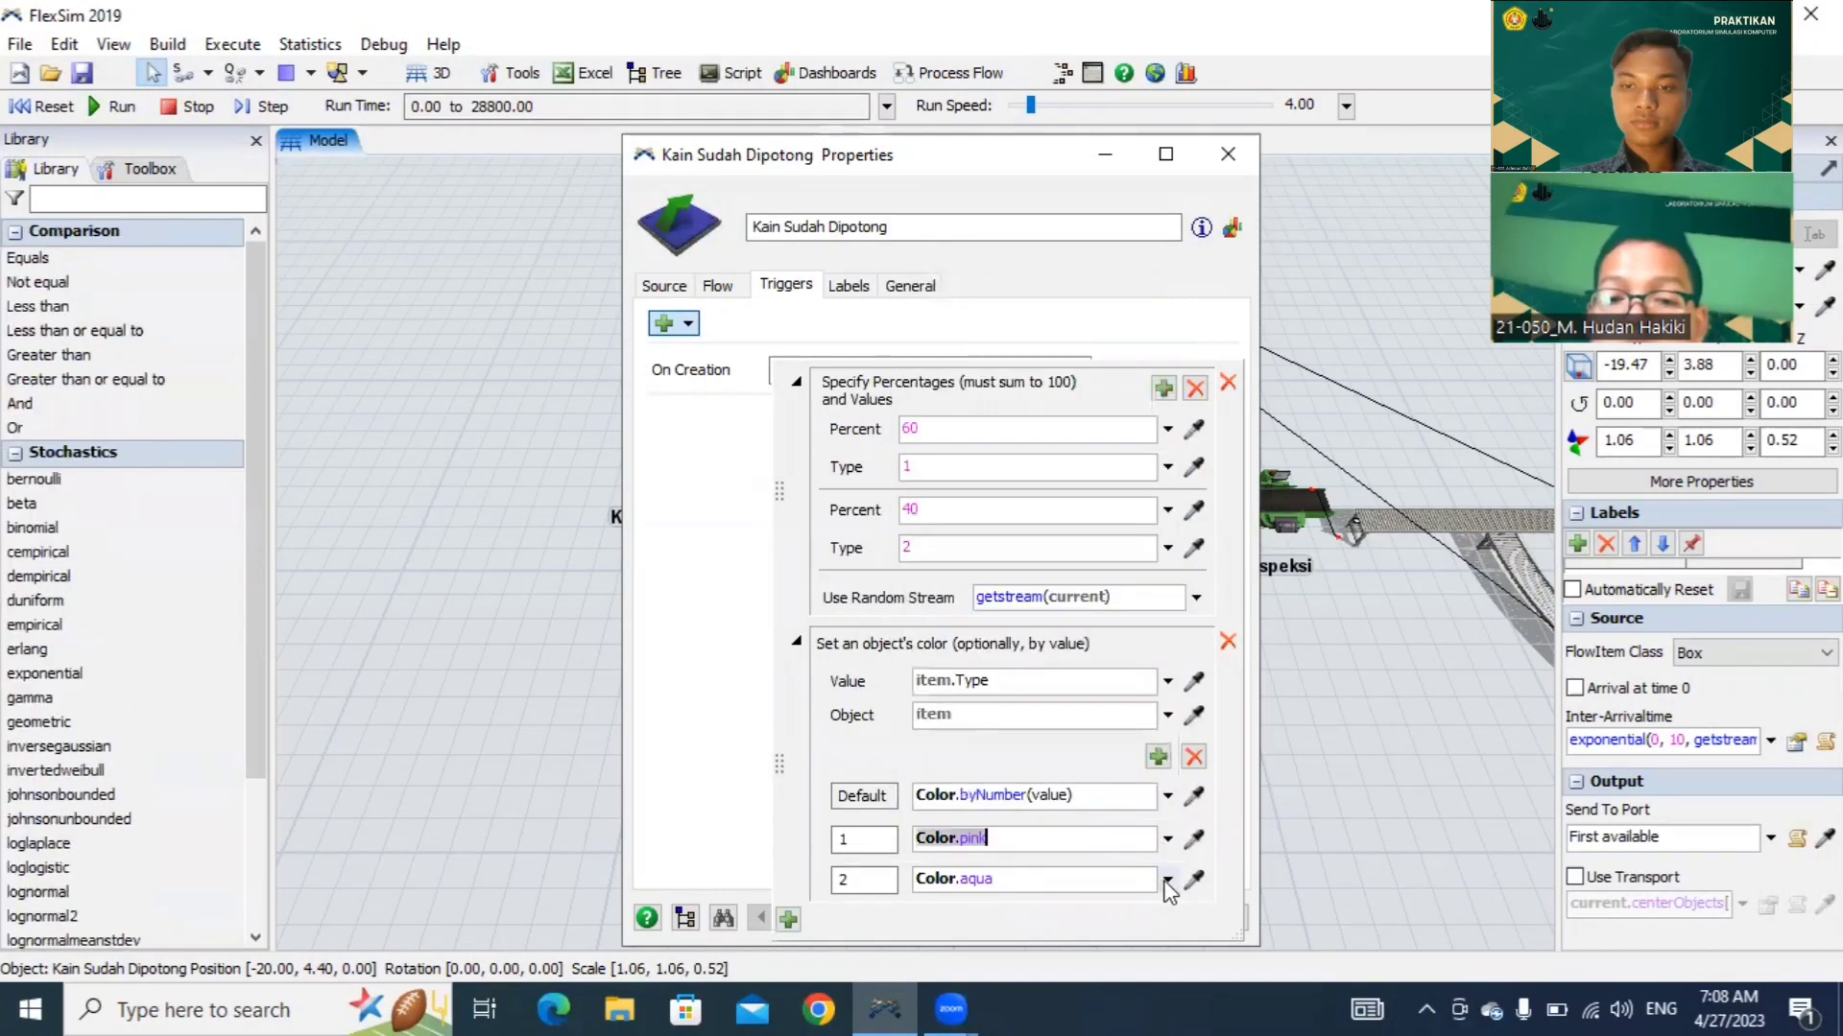
left_click(1165, 881)
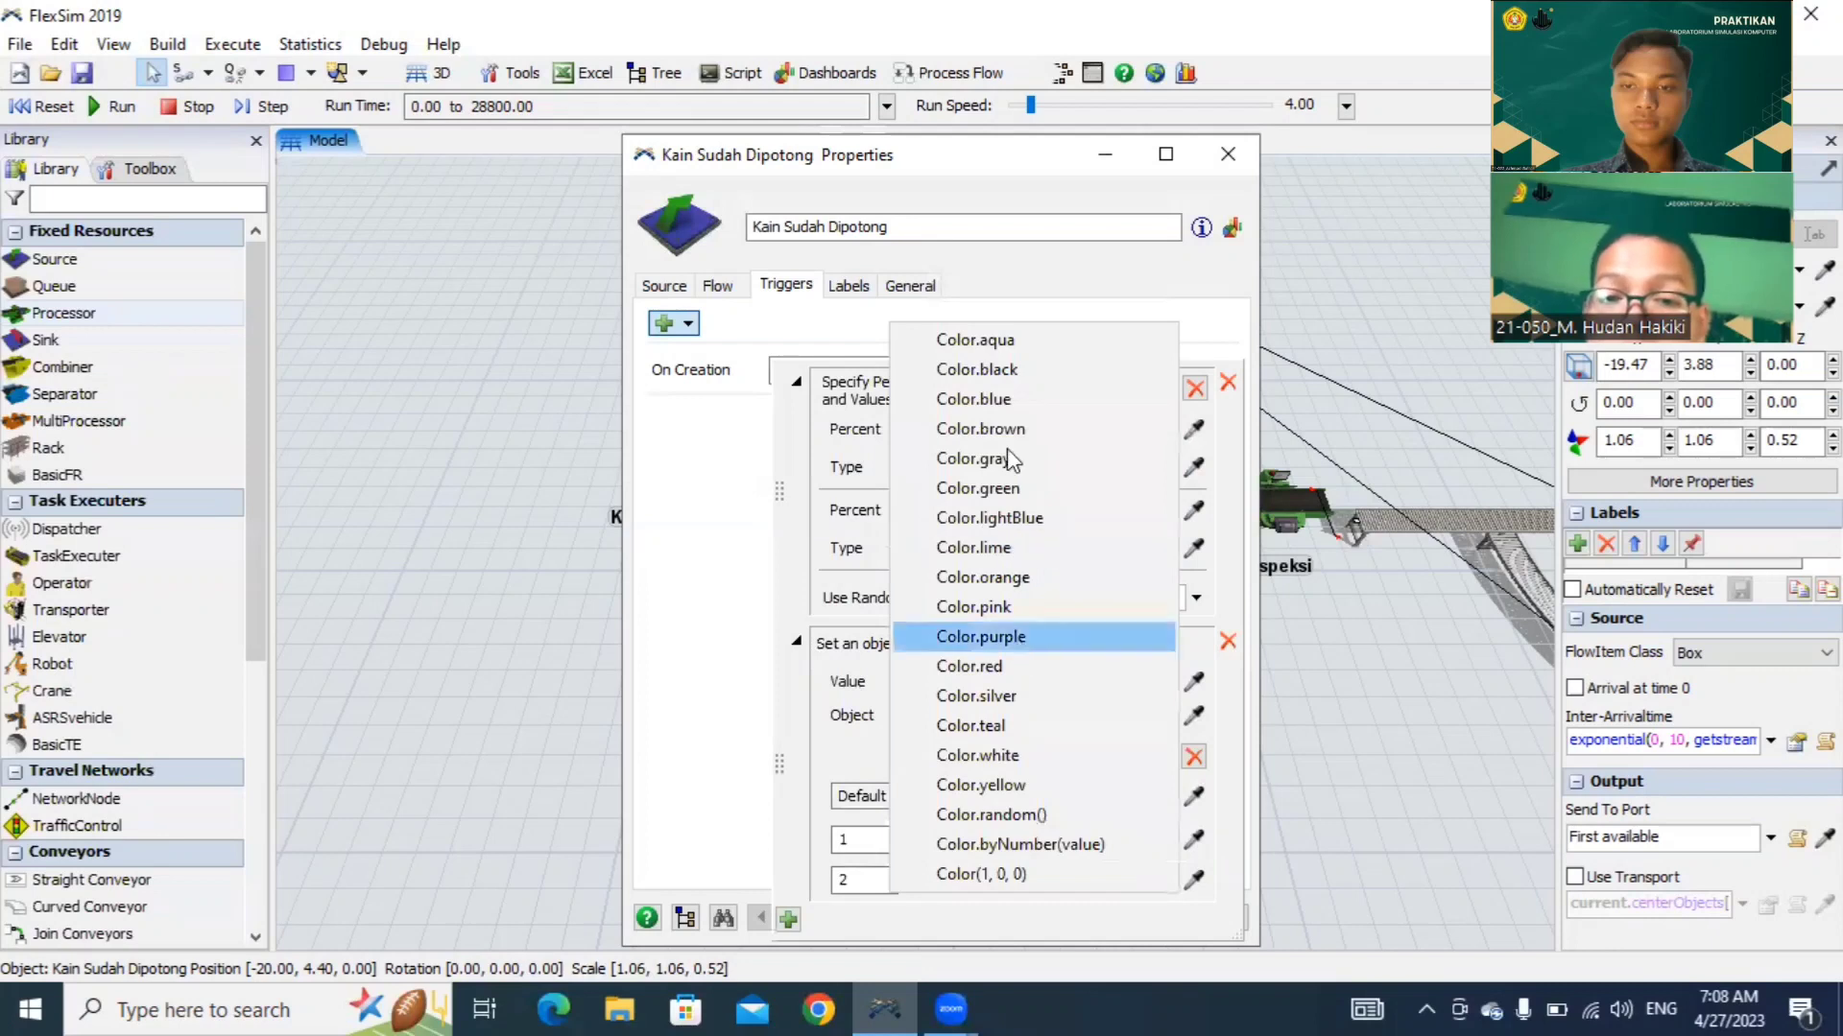
left_click(975, 399)
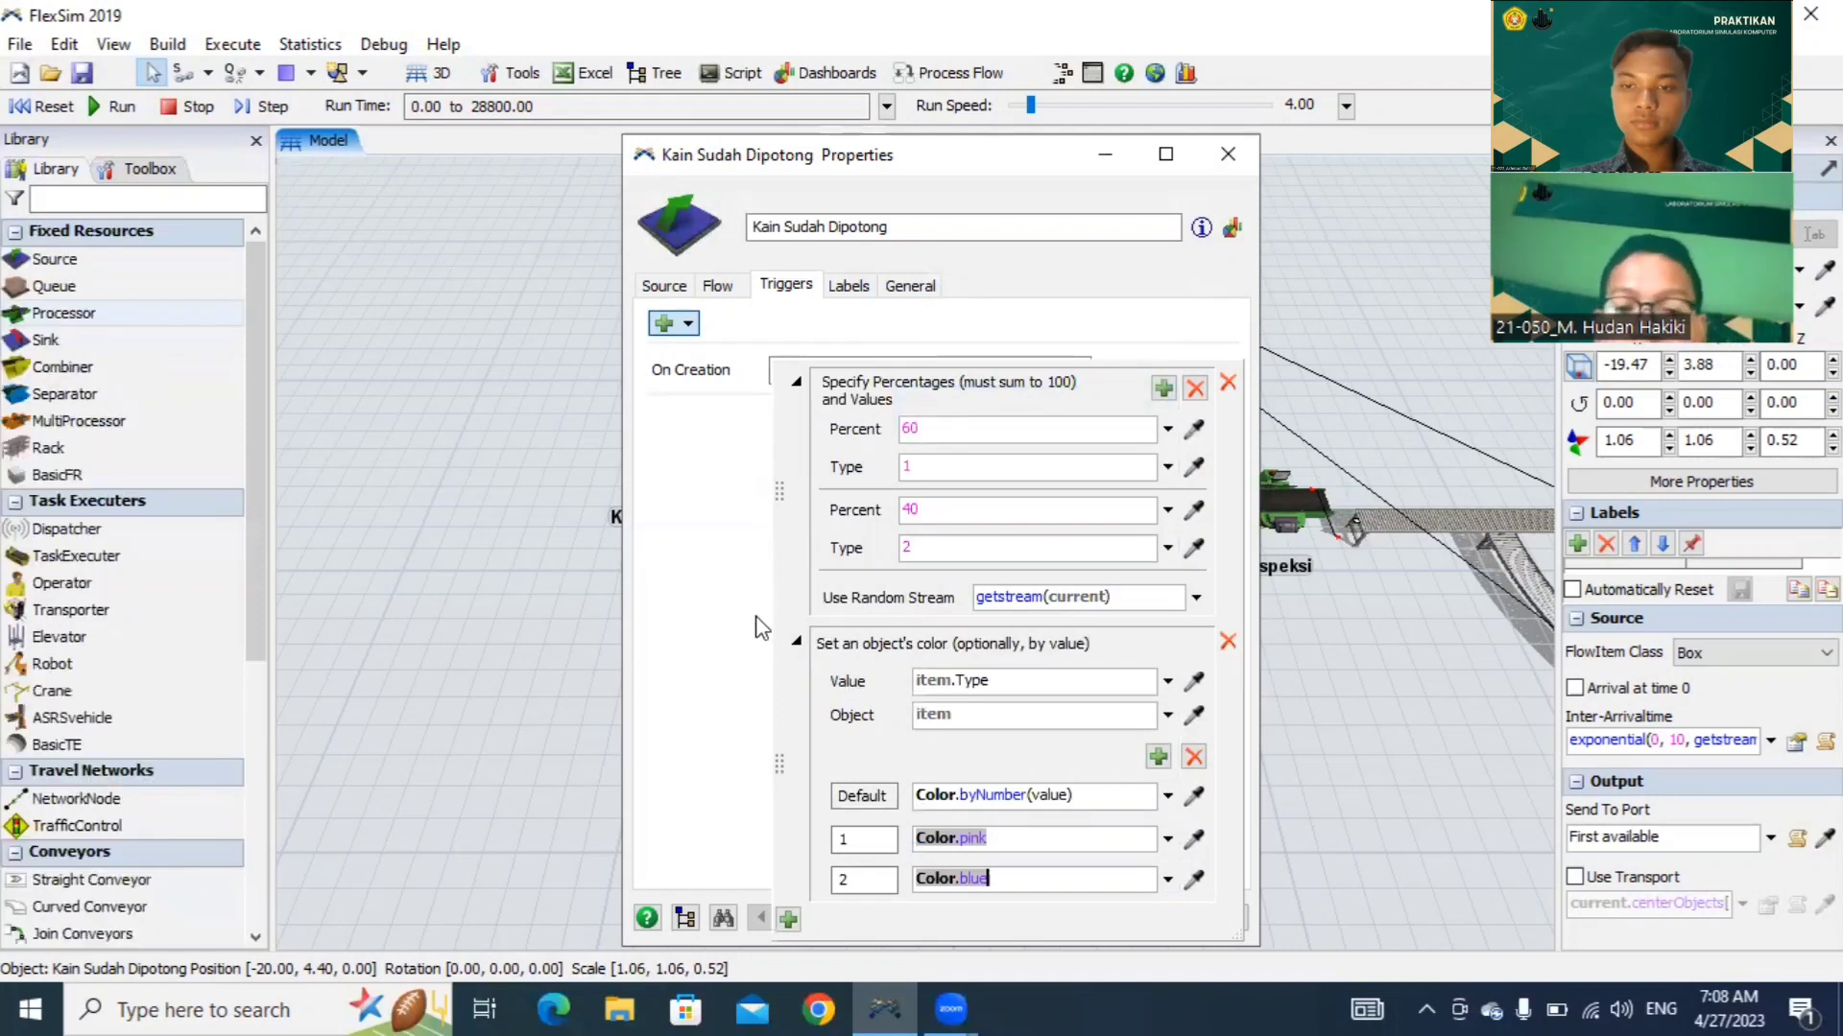
left_click(797, 286)
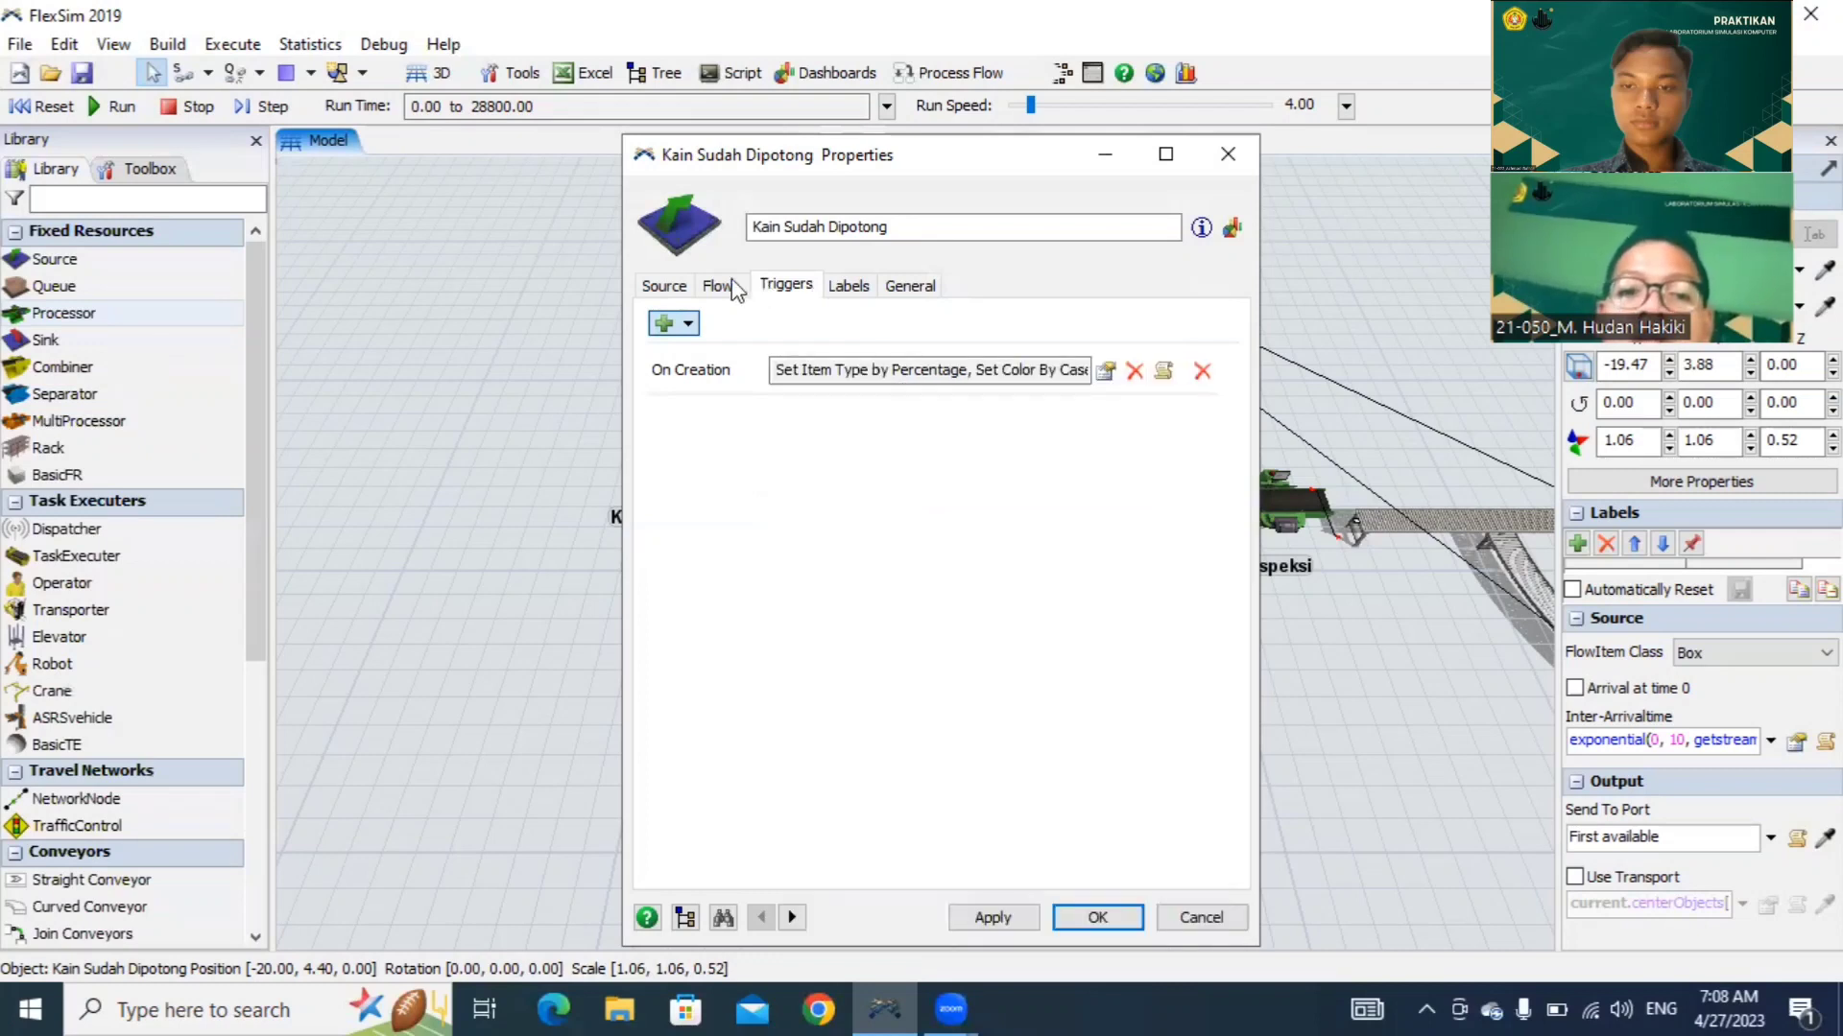
Step: Set the source's Send To Port to Port By Case, sending case 1 to port 1 and case 2 to port 2, and apply the settings
left_click(731, 288)
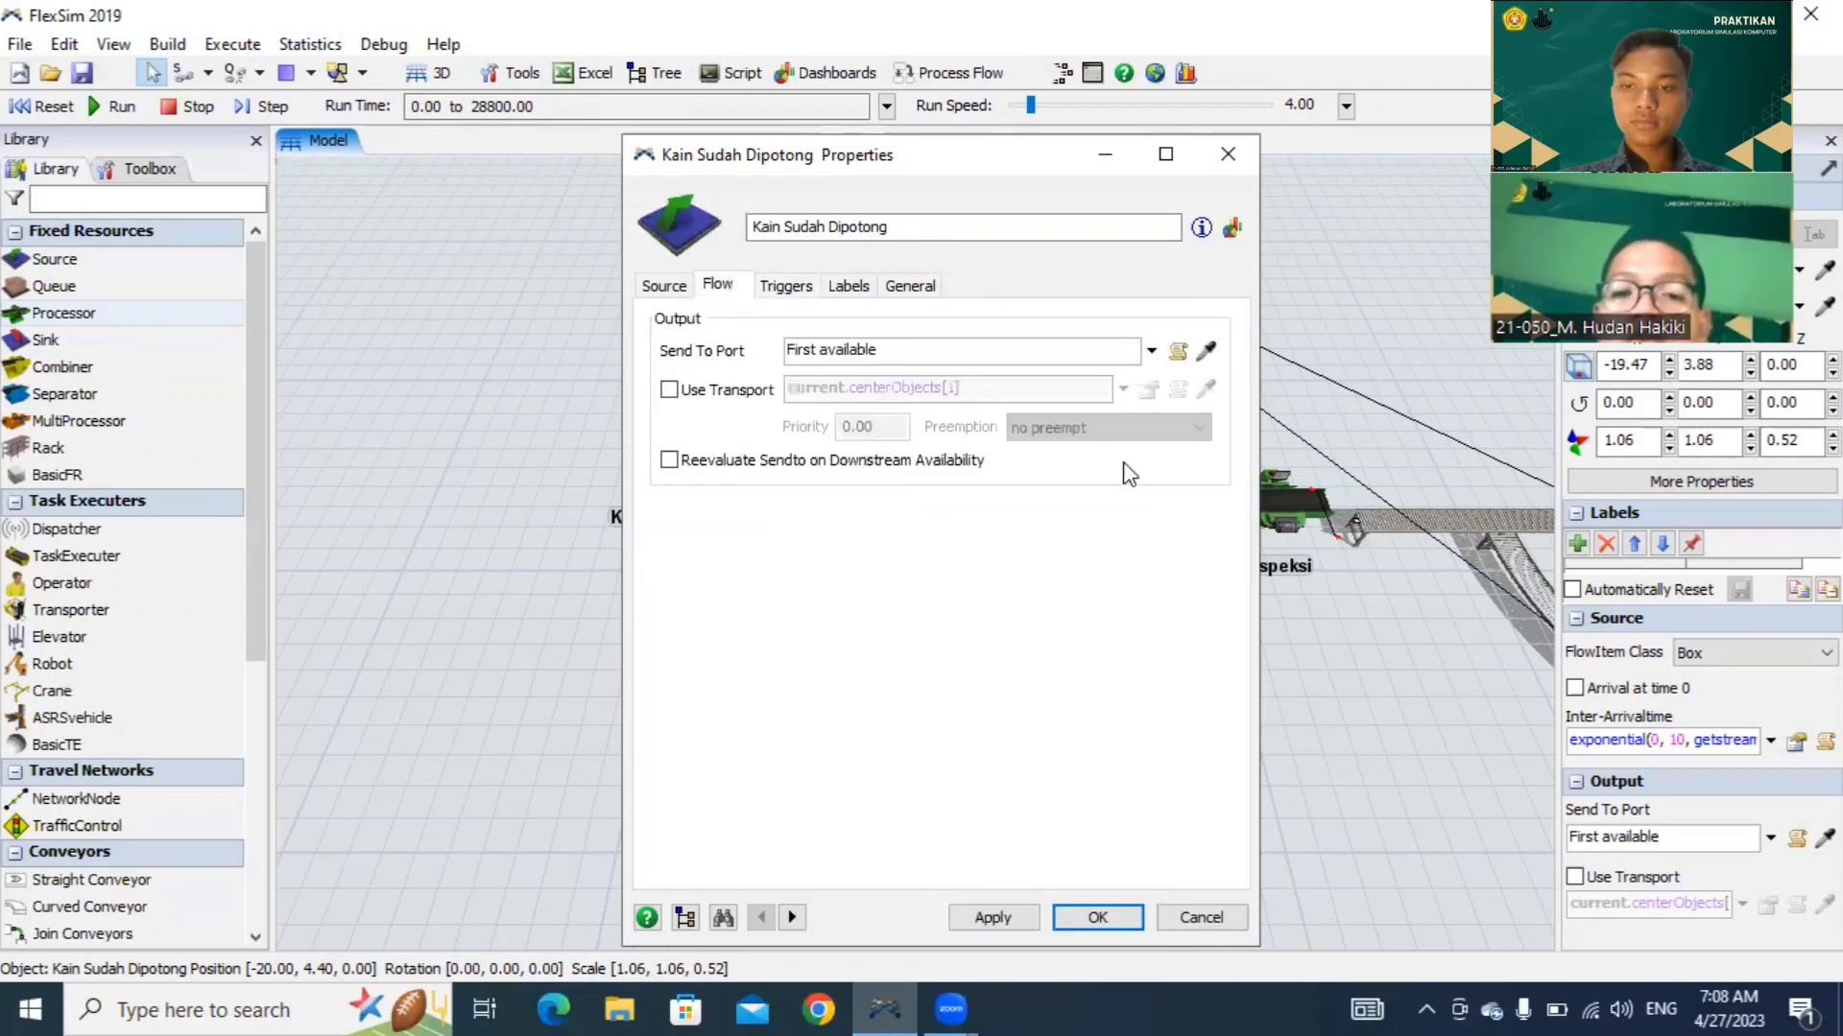
left_click(1150, 351)
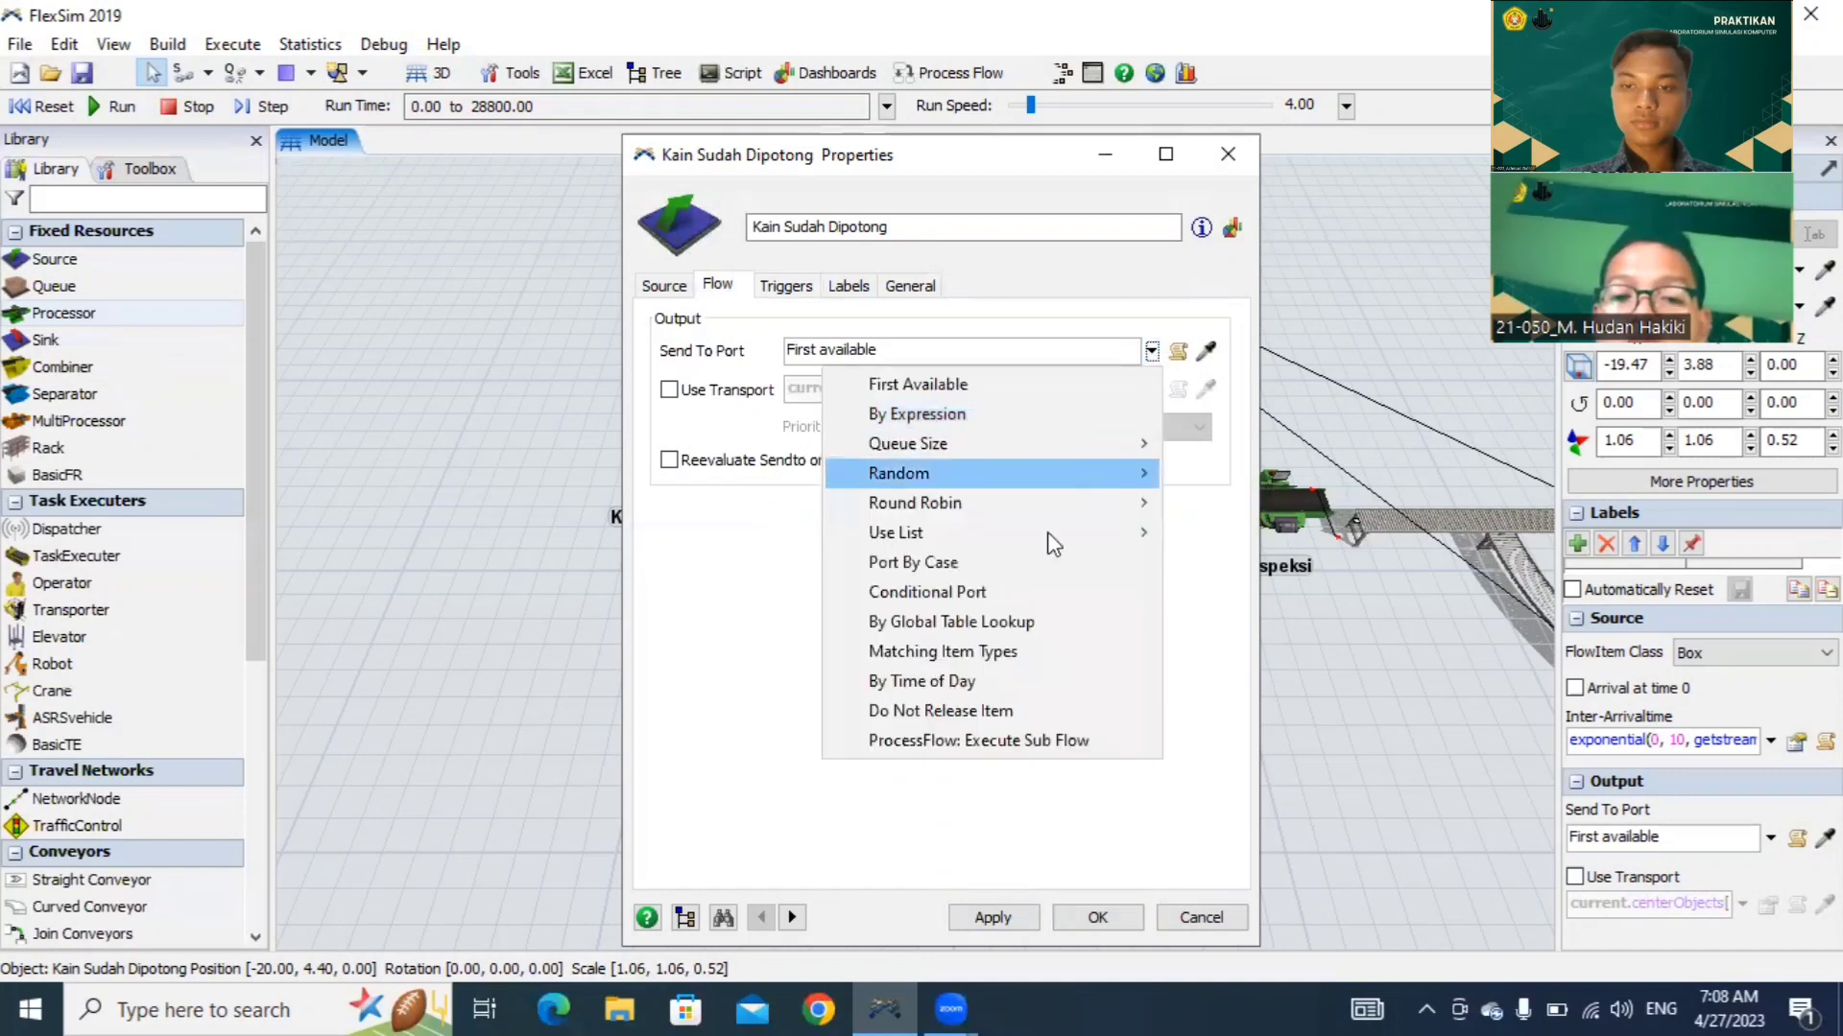
left_click(943, 564)
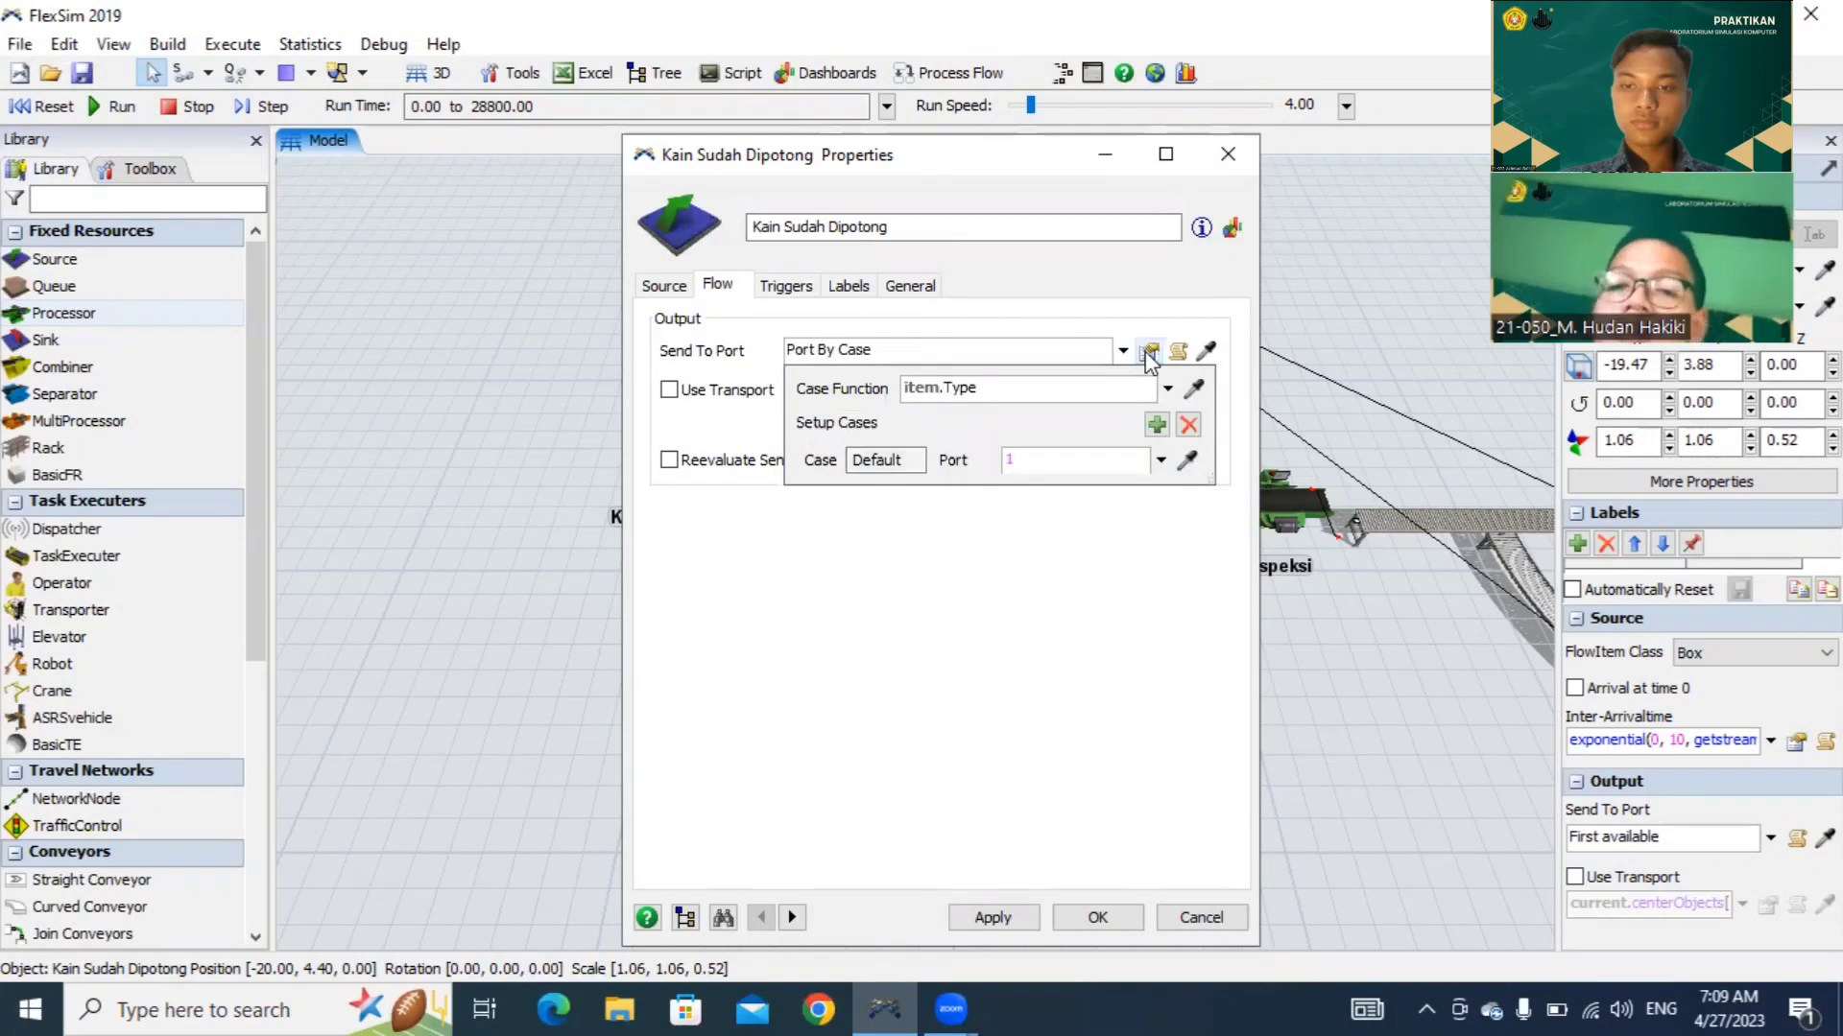
left_click(1157, 425)
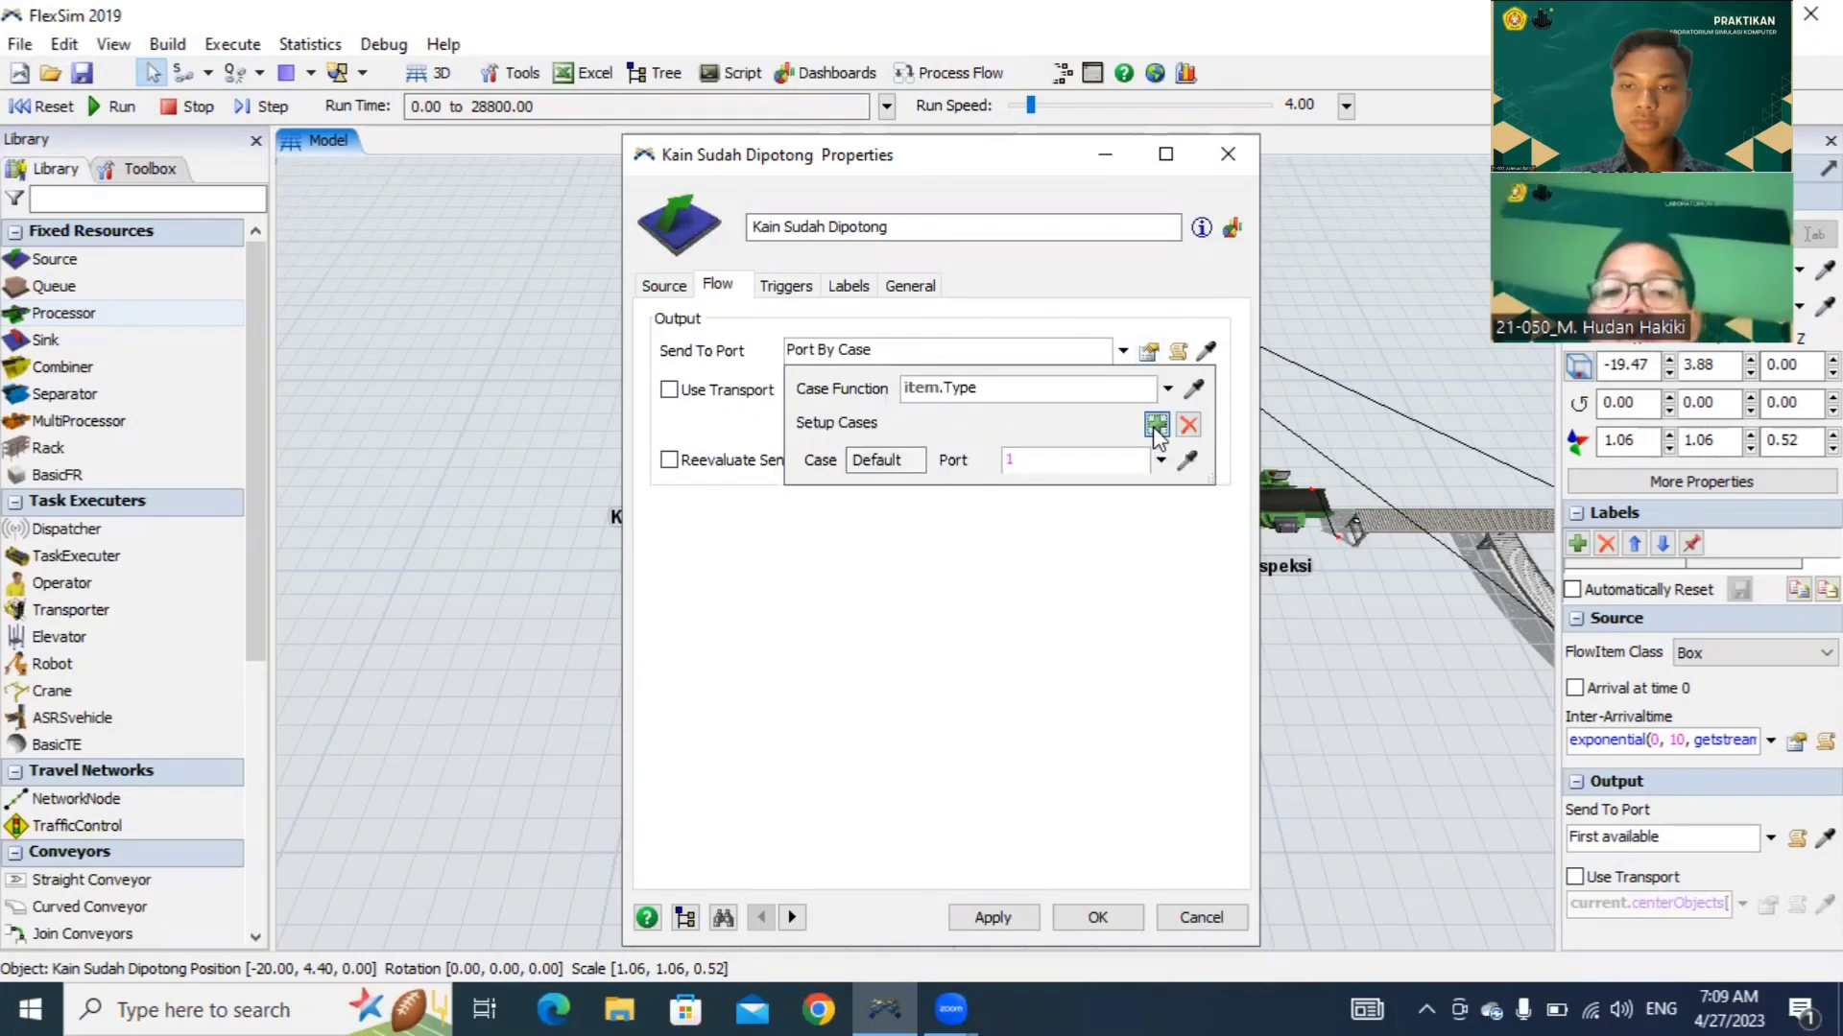
left_click(1157, 427)
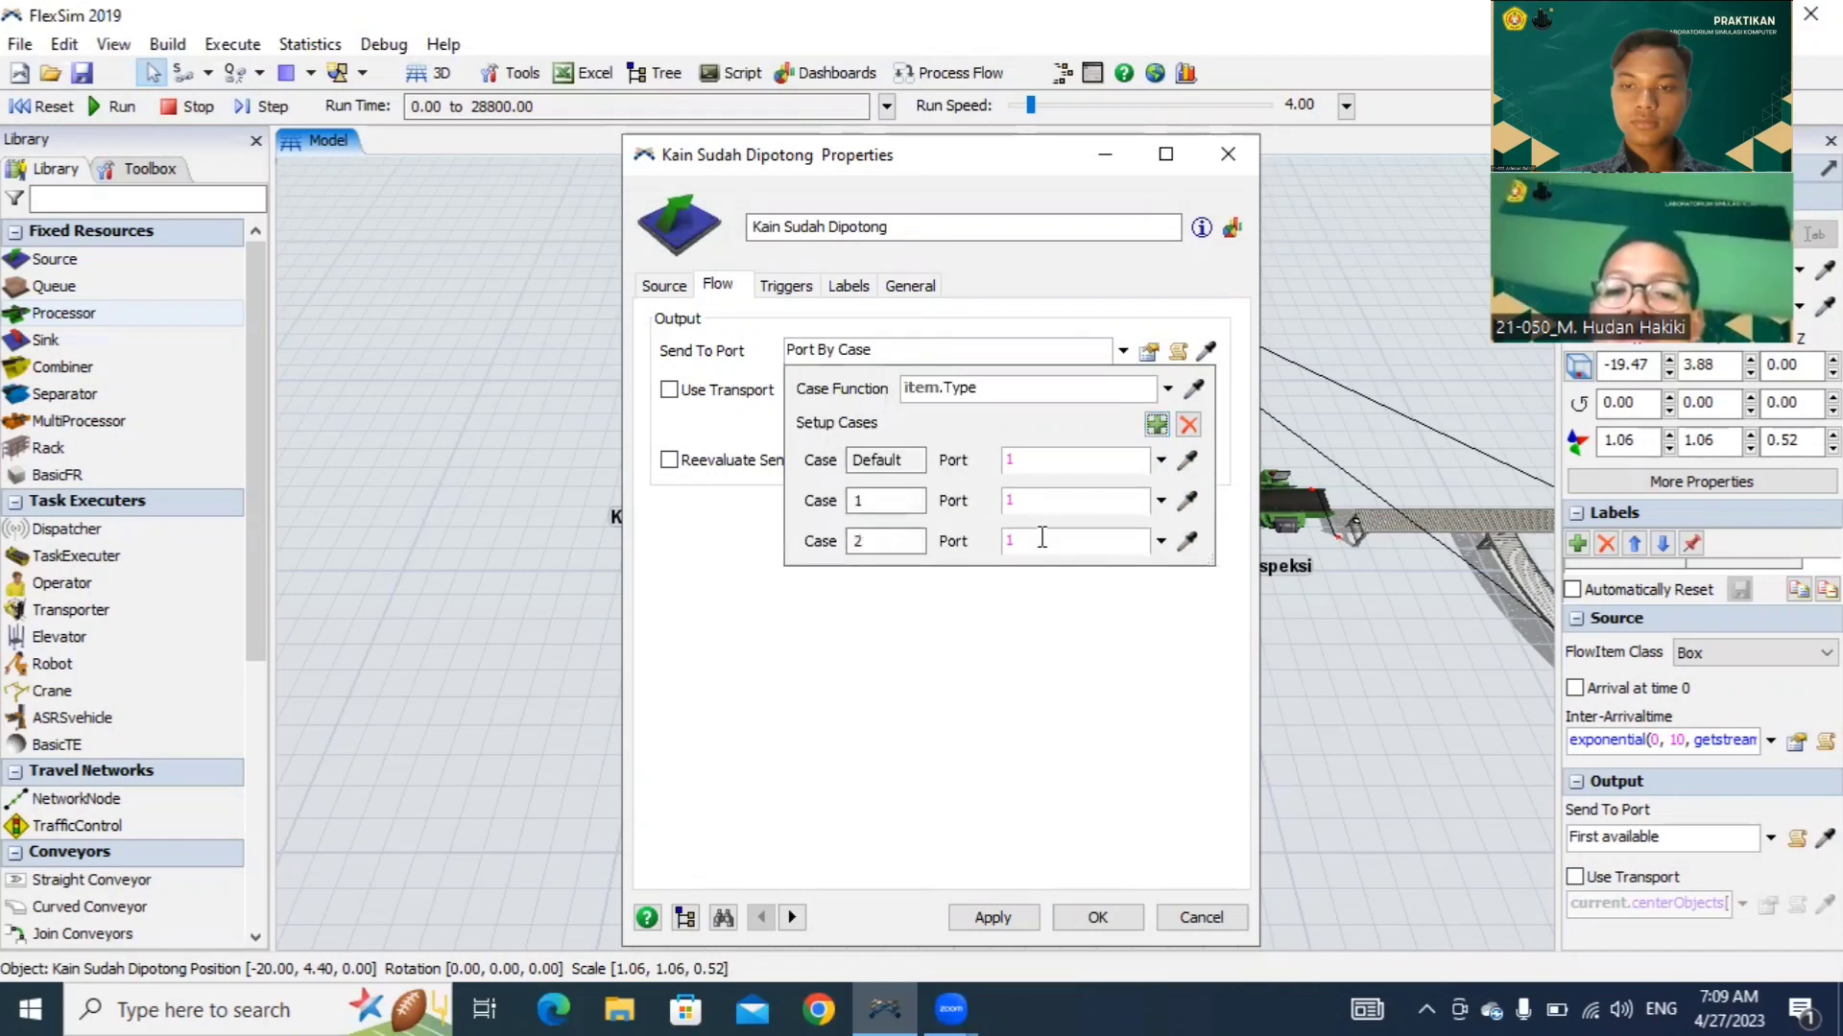
left_click_drag(1040, 537, 999, 539)
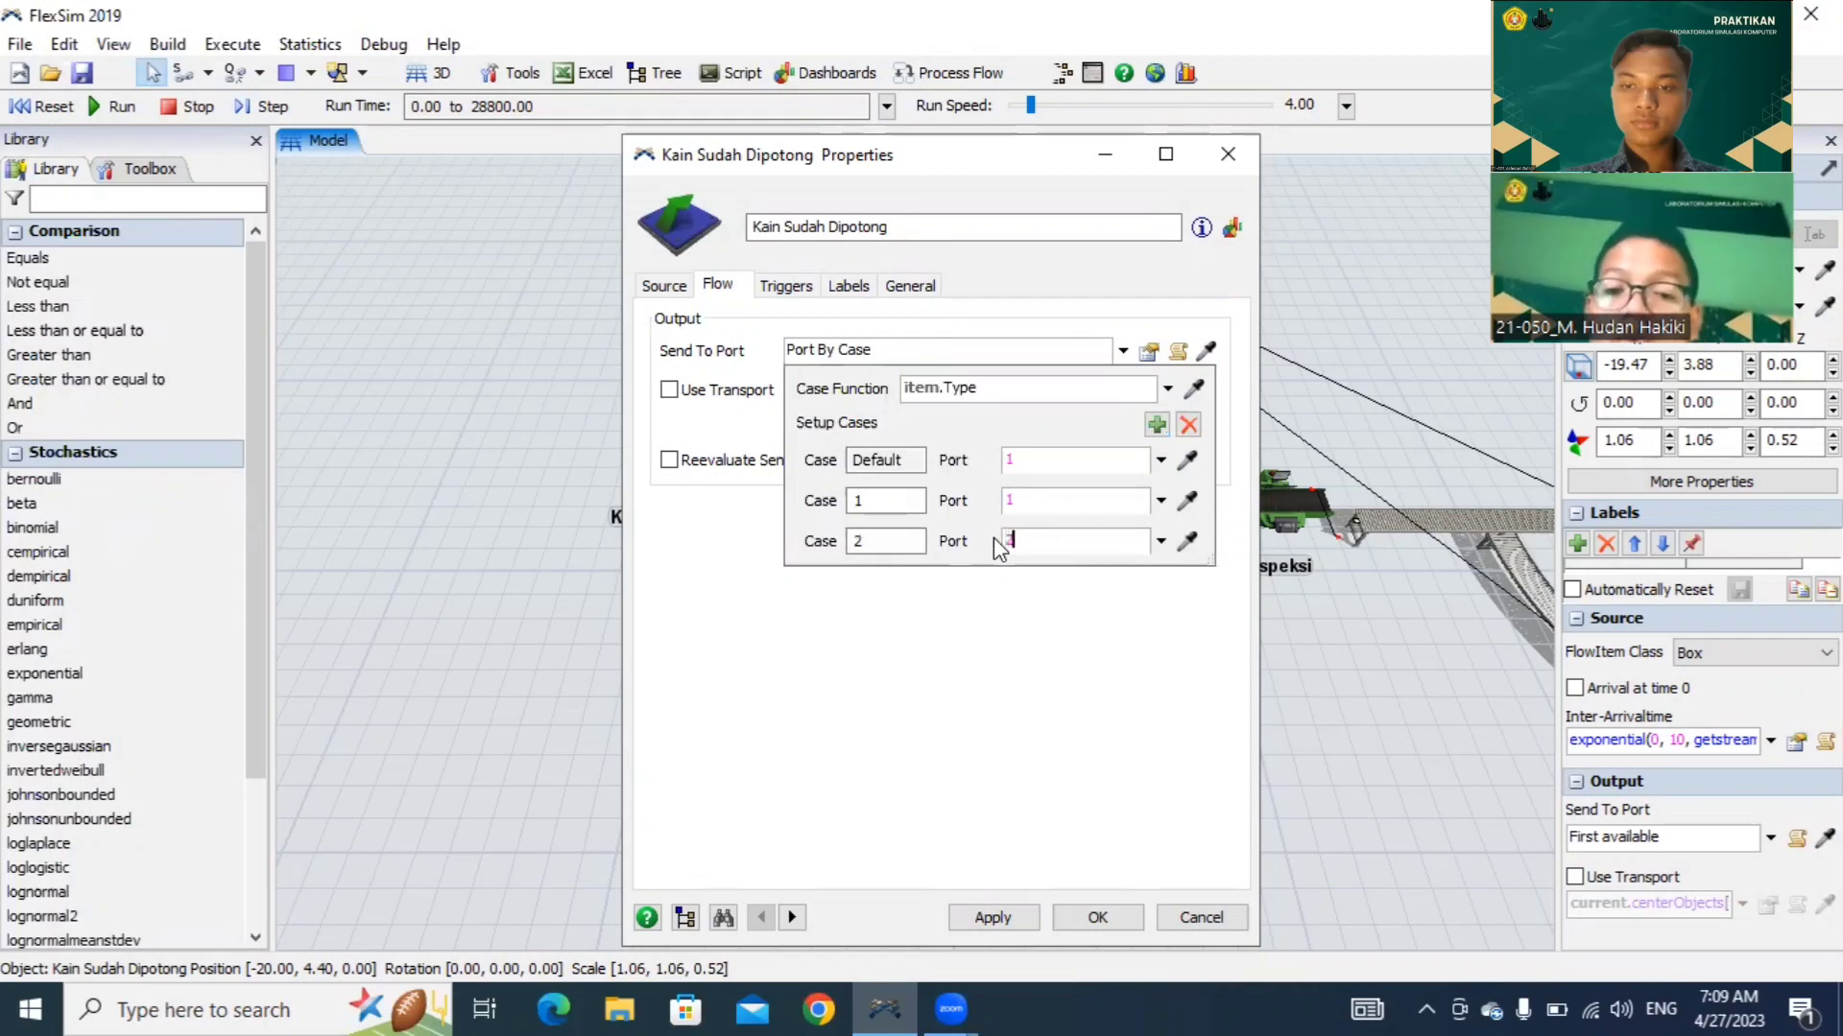
left_click(998, 917)
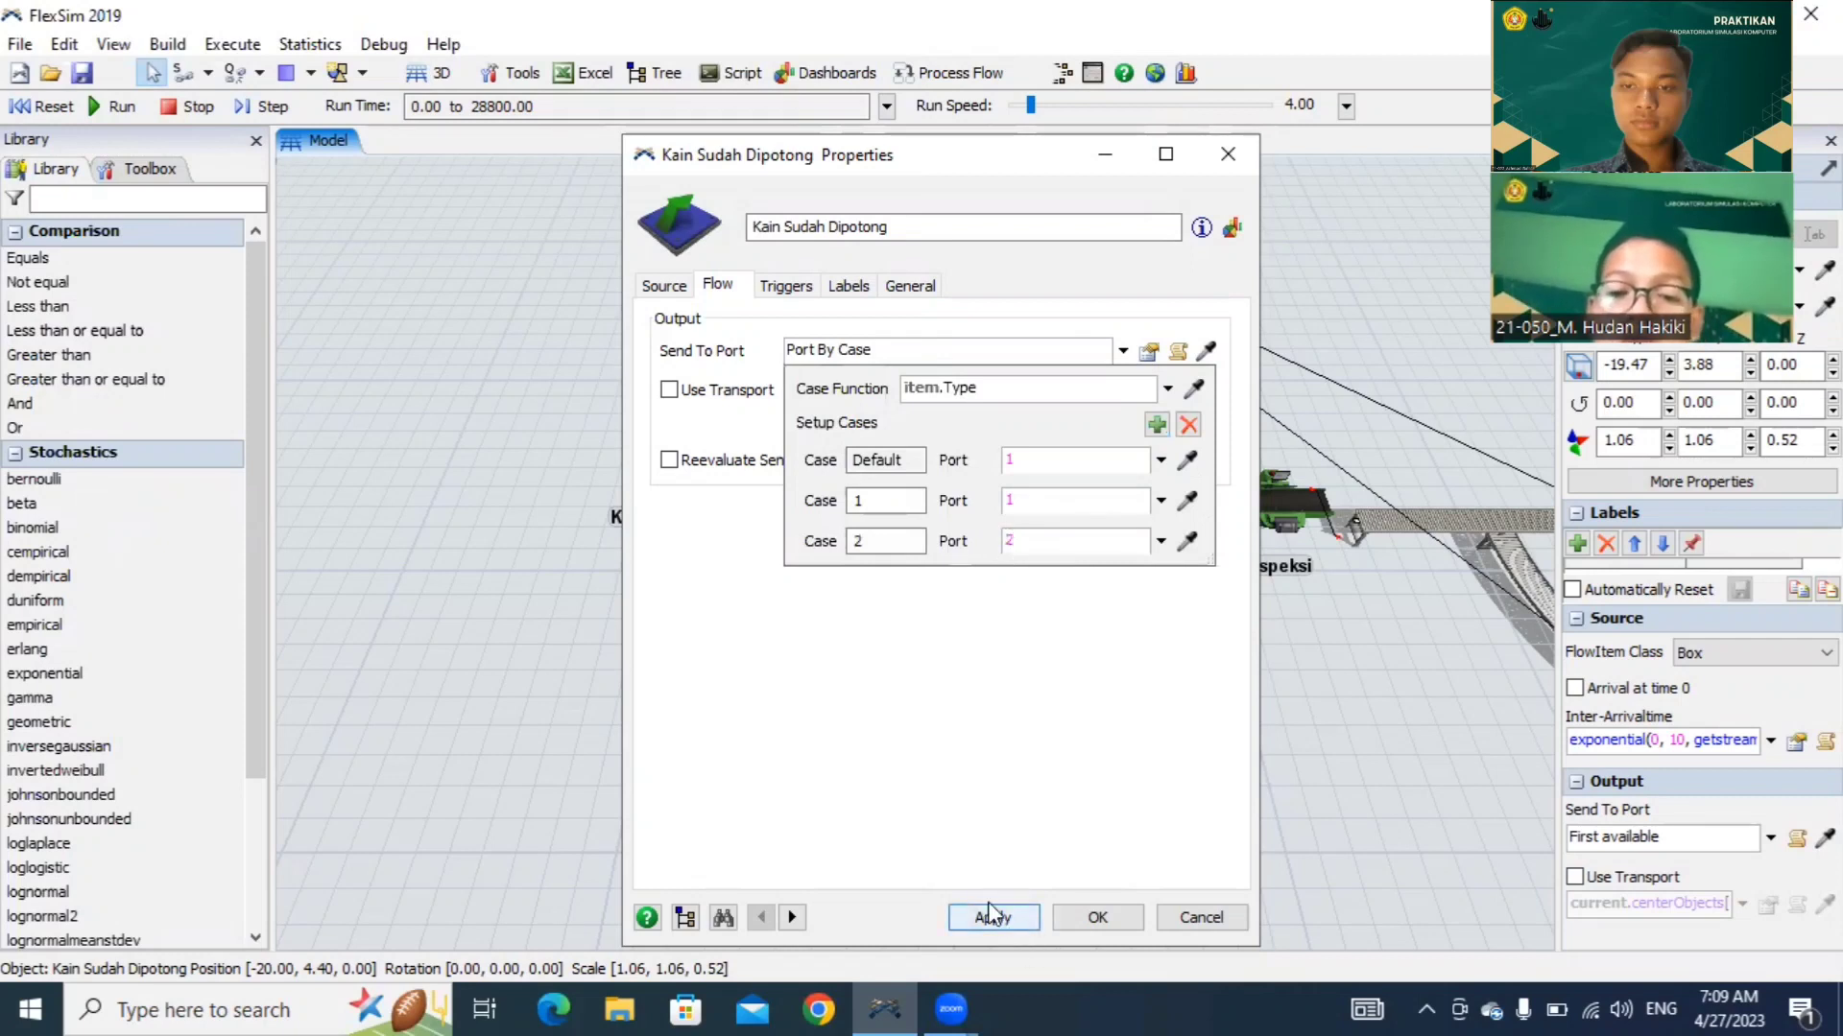
left_click(987, 920)
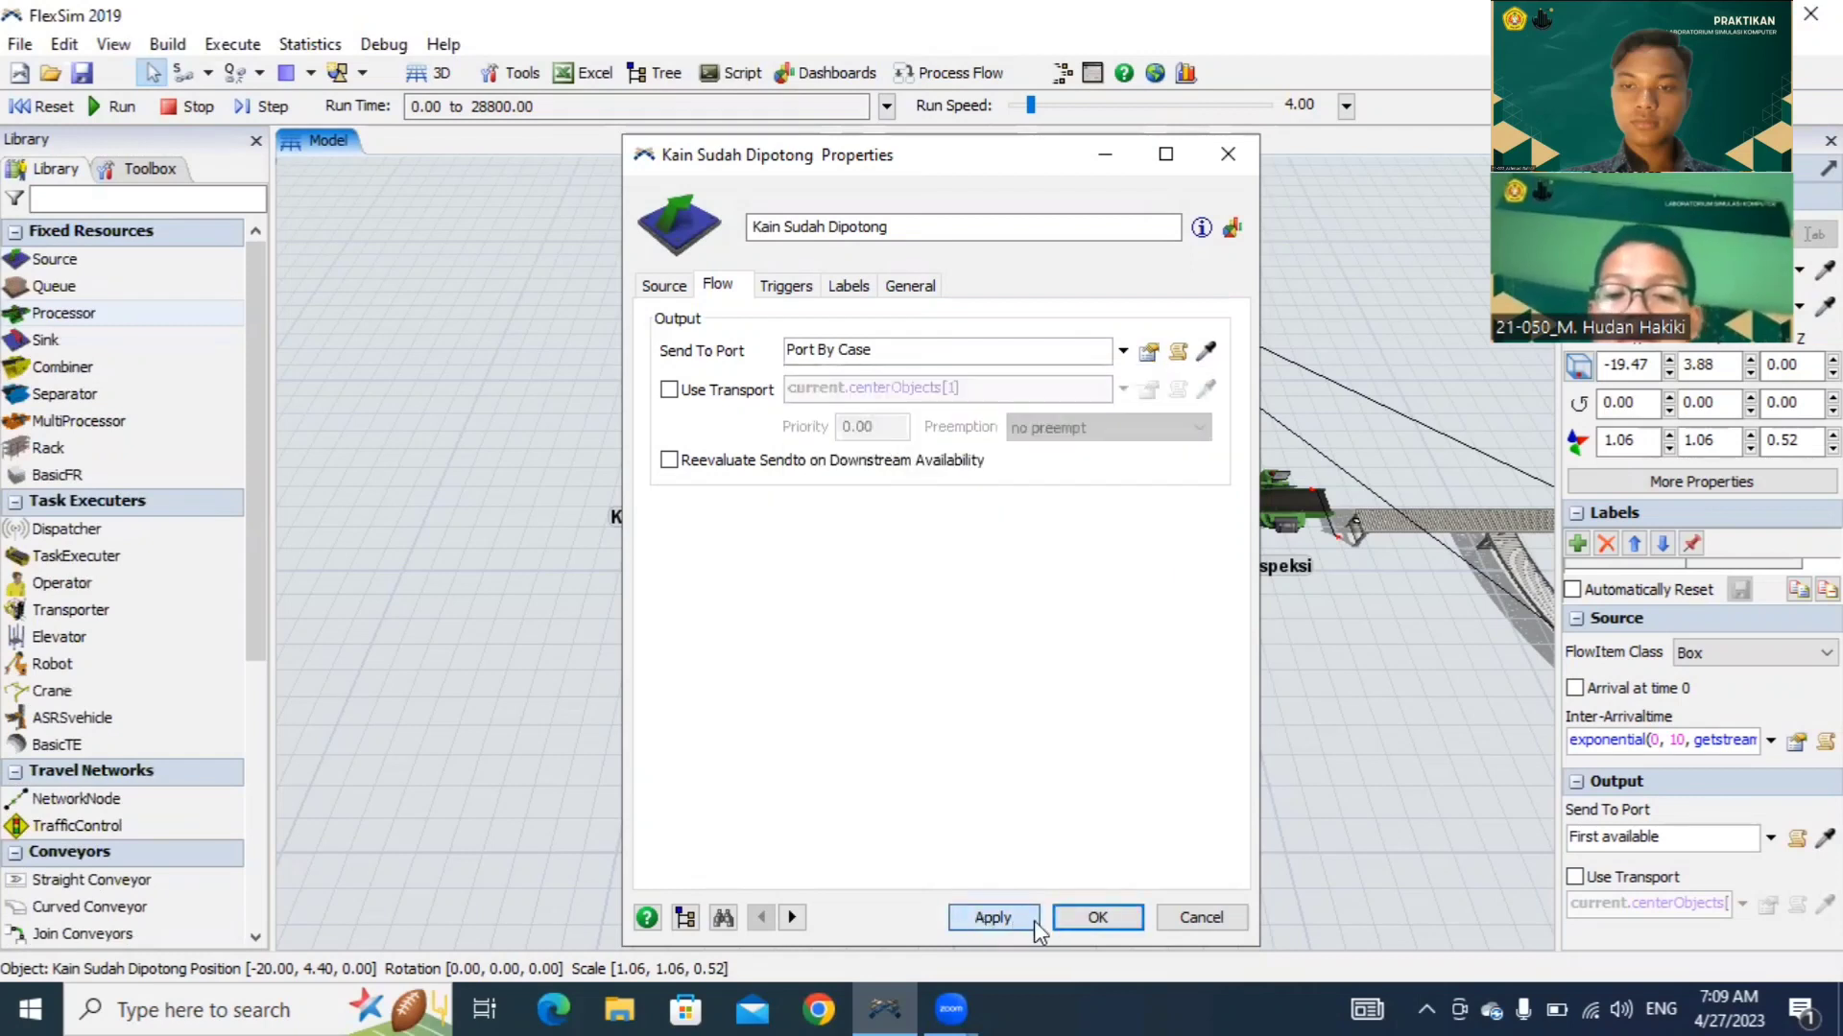
Step: Confirm Port By Case as the output routing of the Kain Sudah Dipotong source
left_click(1095, 918)
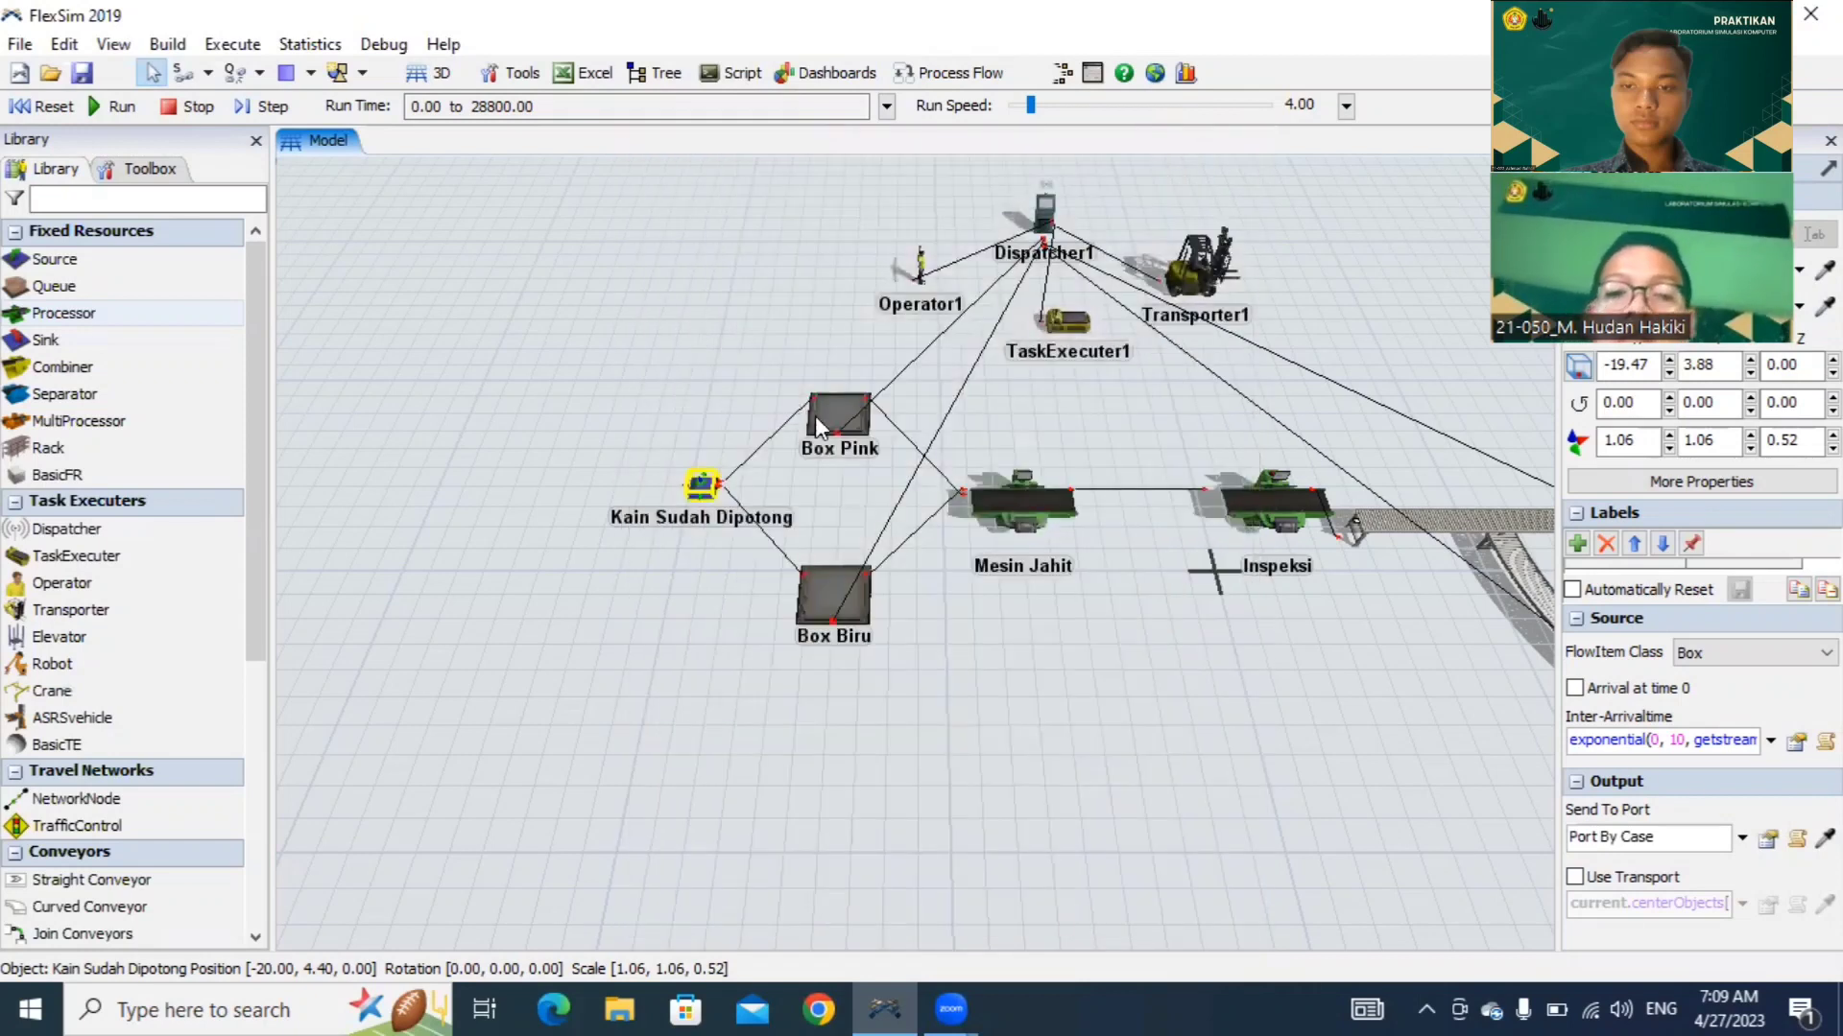
Step: Set the Box Pink queue's maximum content to 600 and enable transport for its output
left_click(825, 423)
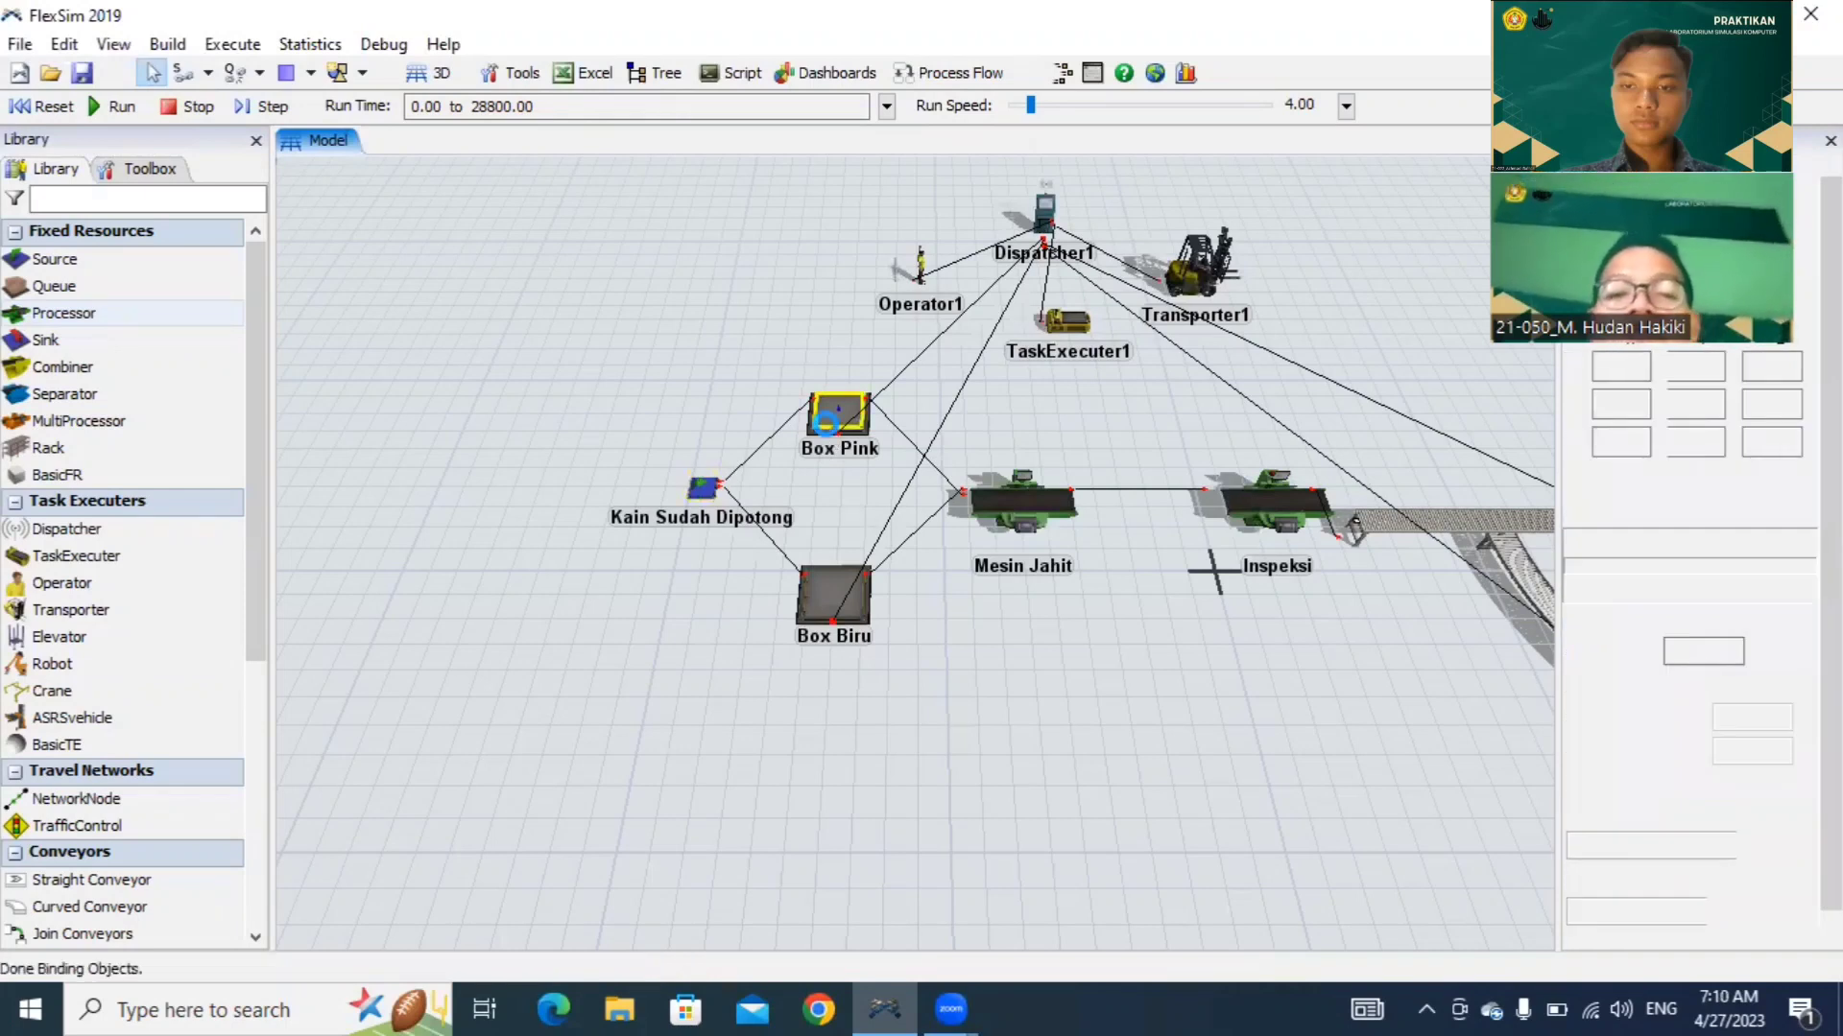
double_click(825, 424)
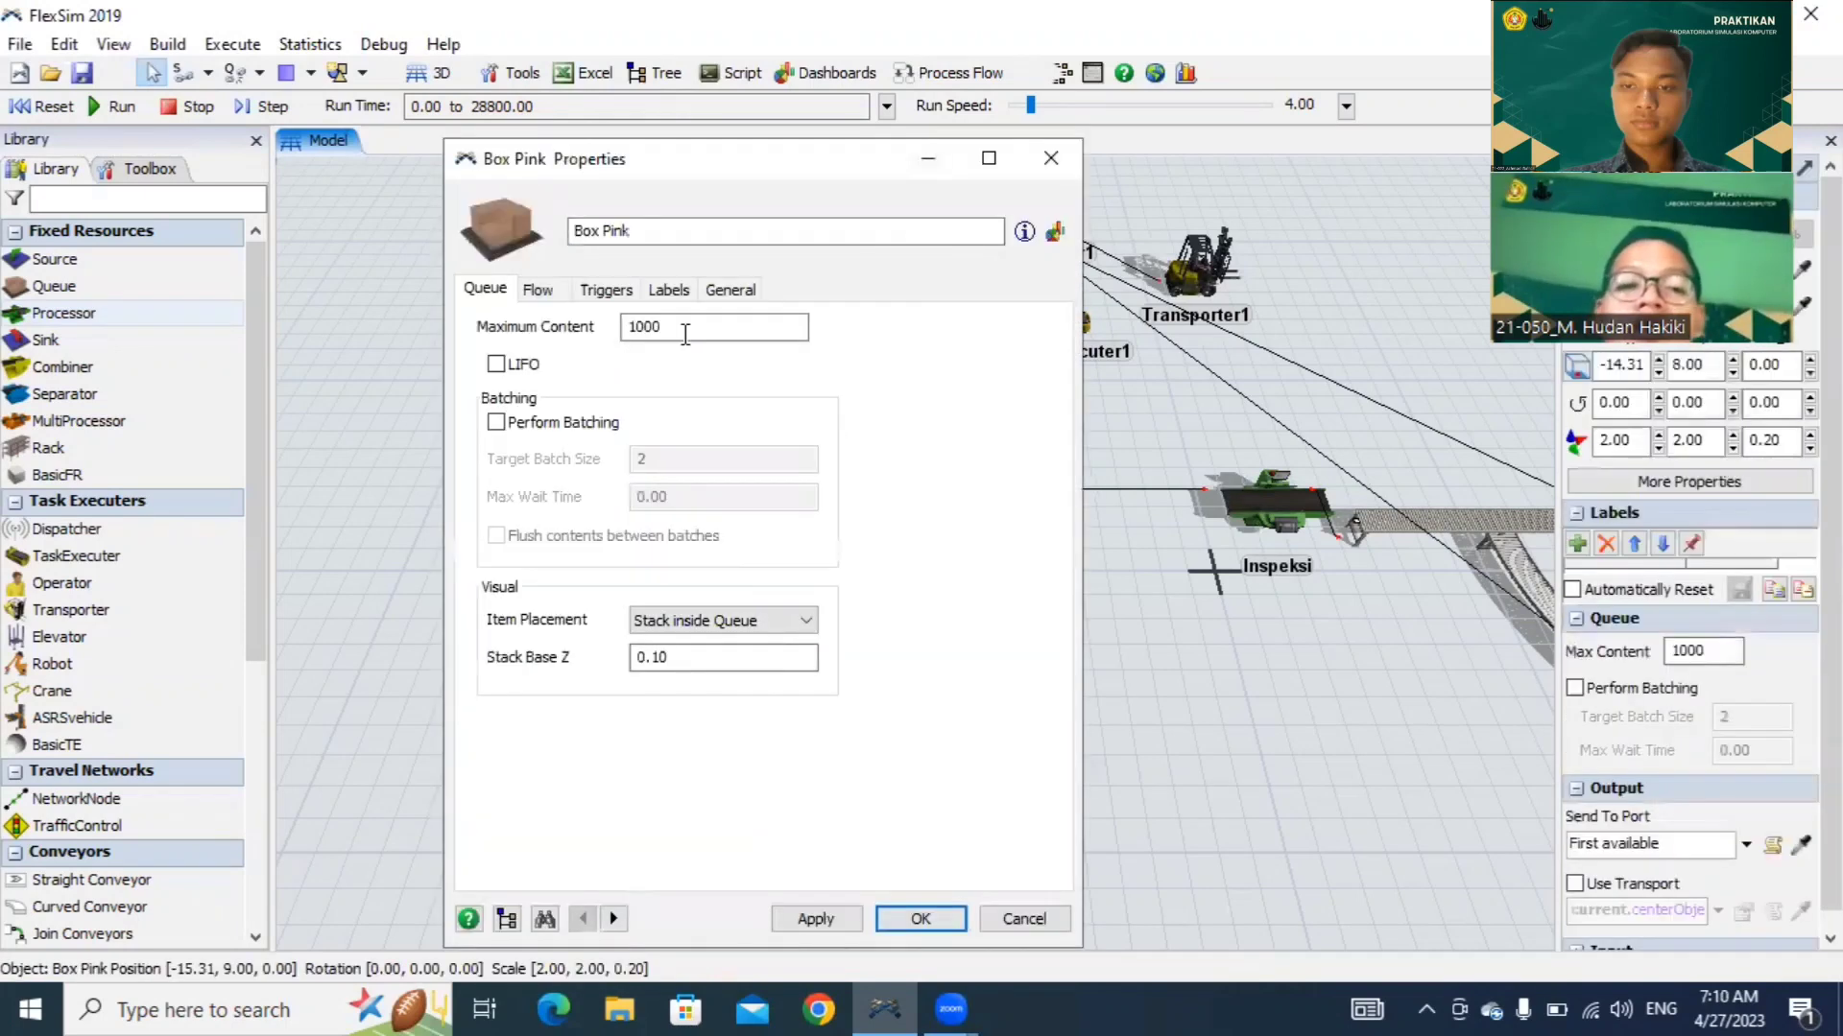
left_click_drag(686, 334, 590, 338)
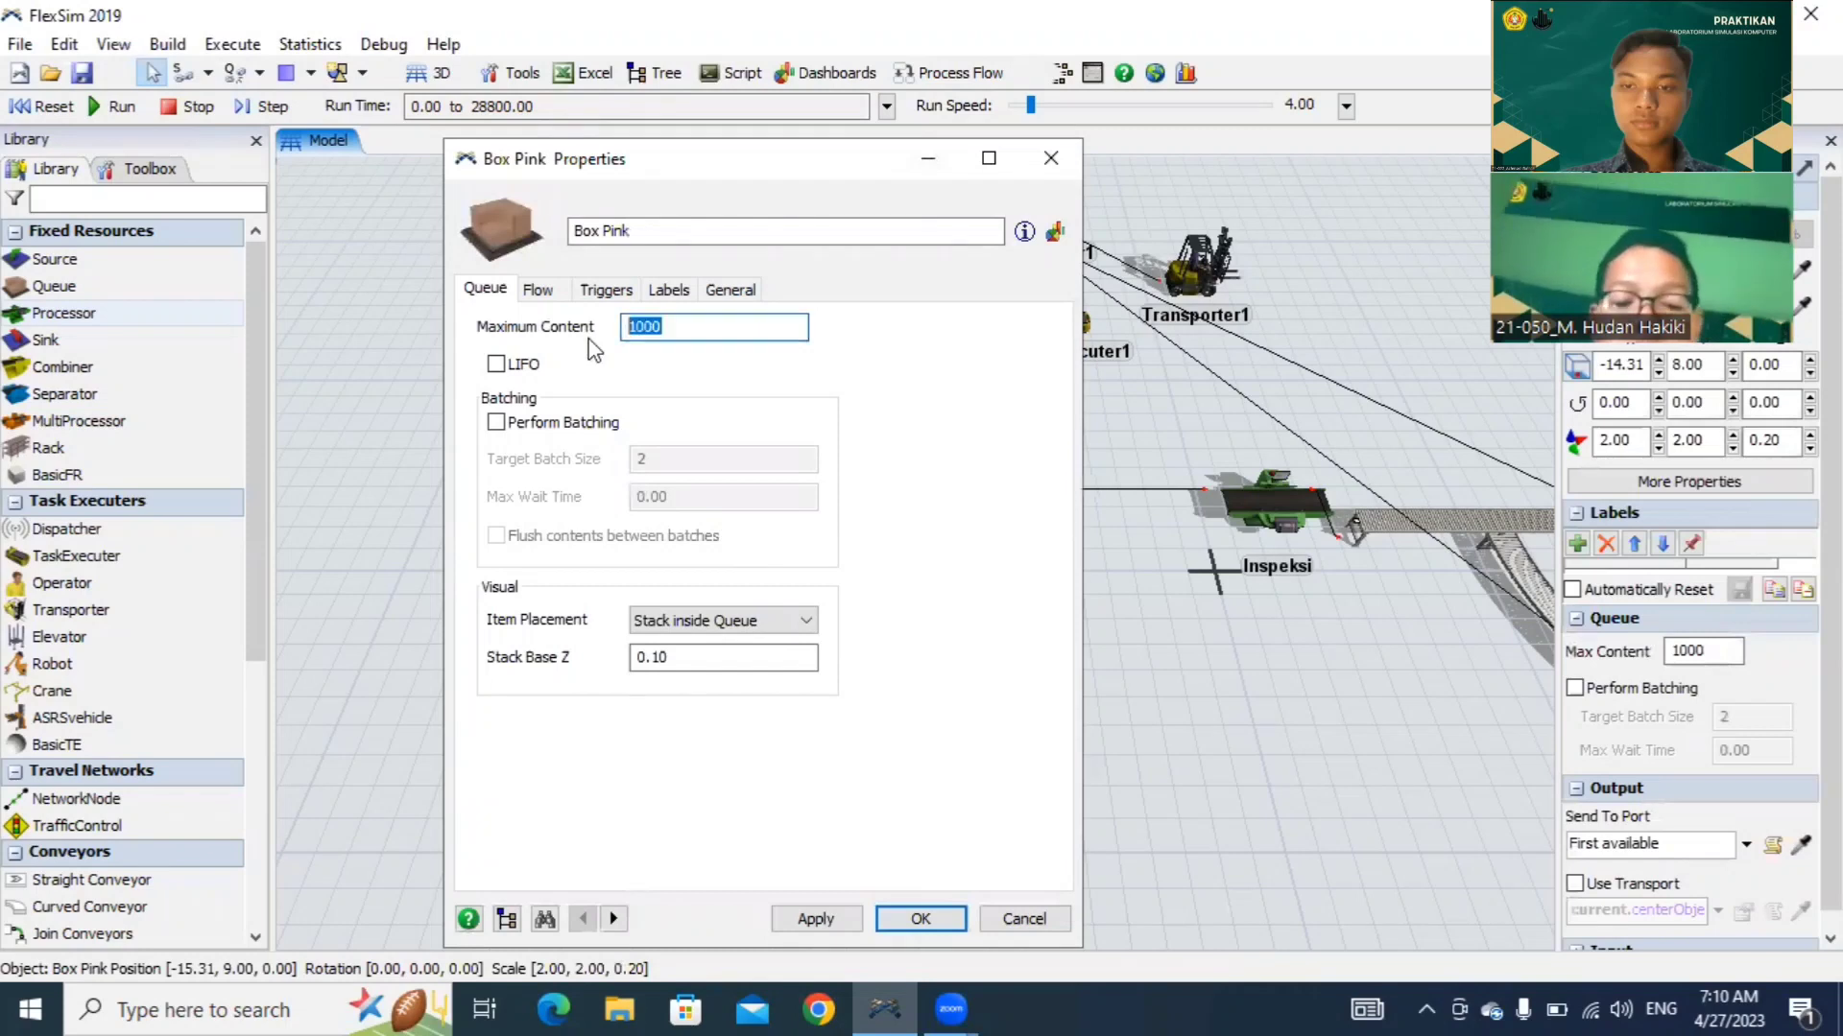
type("600")
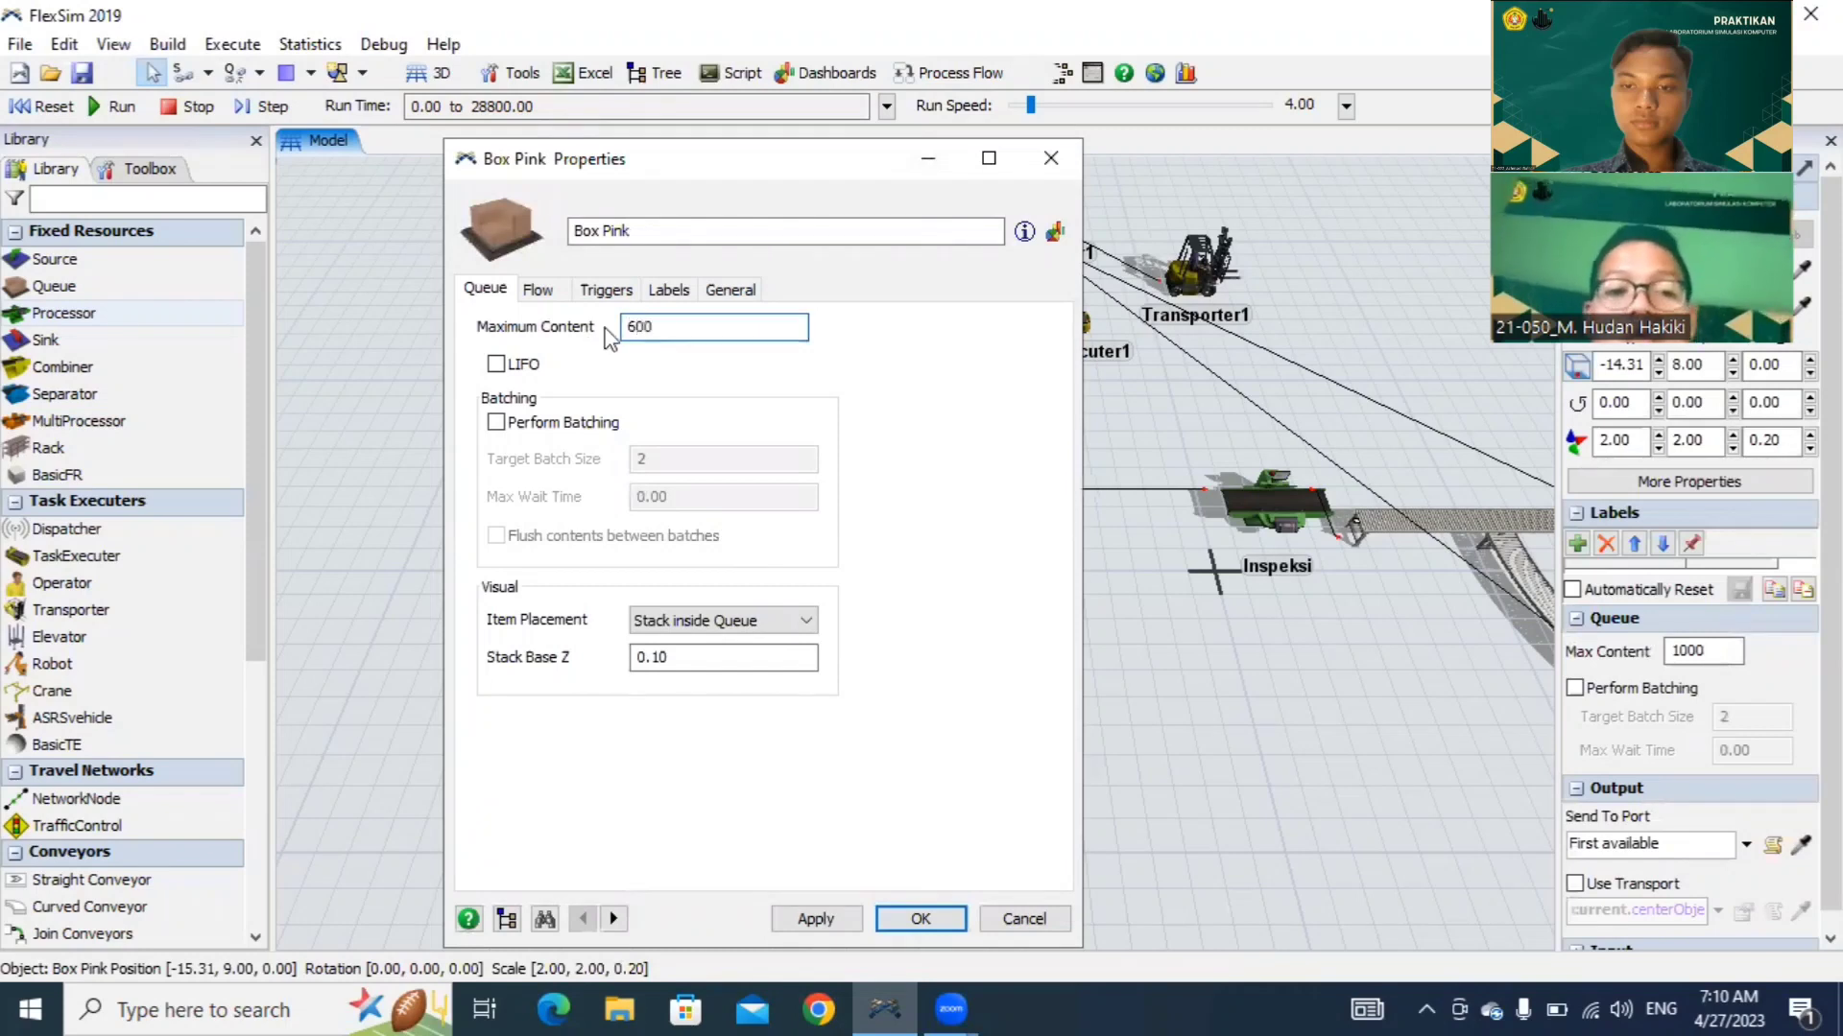
left_click(543, 293)
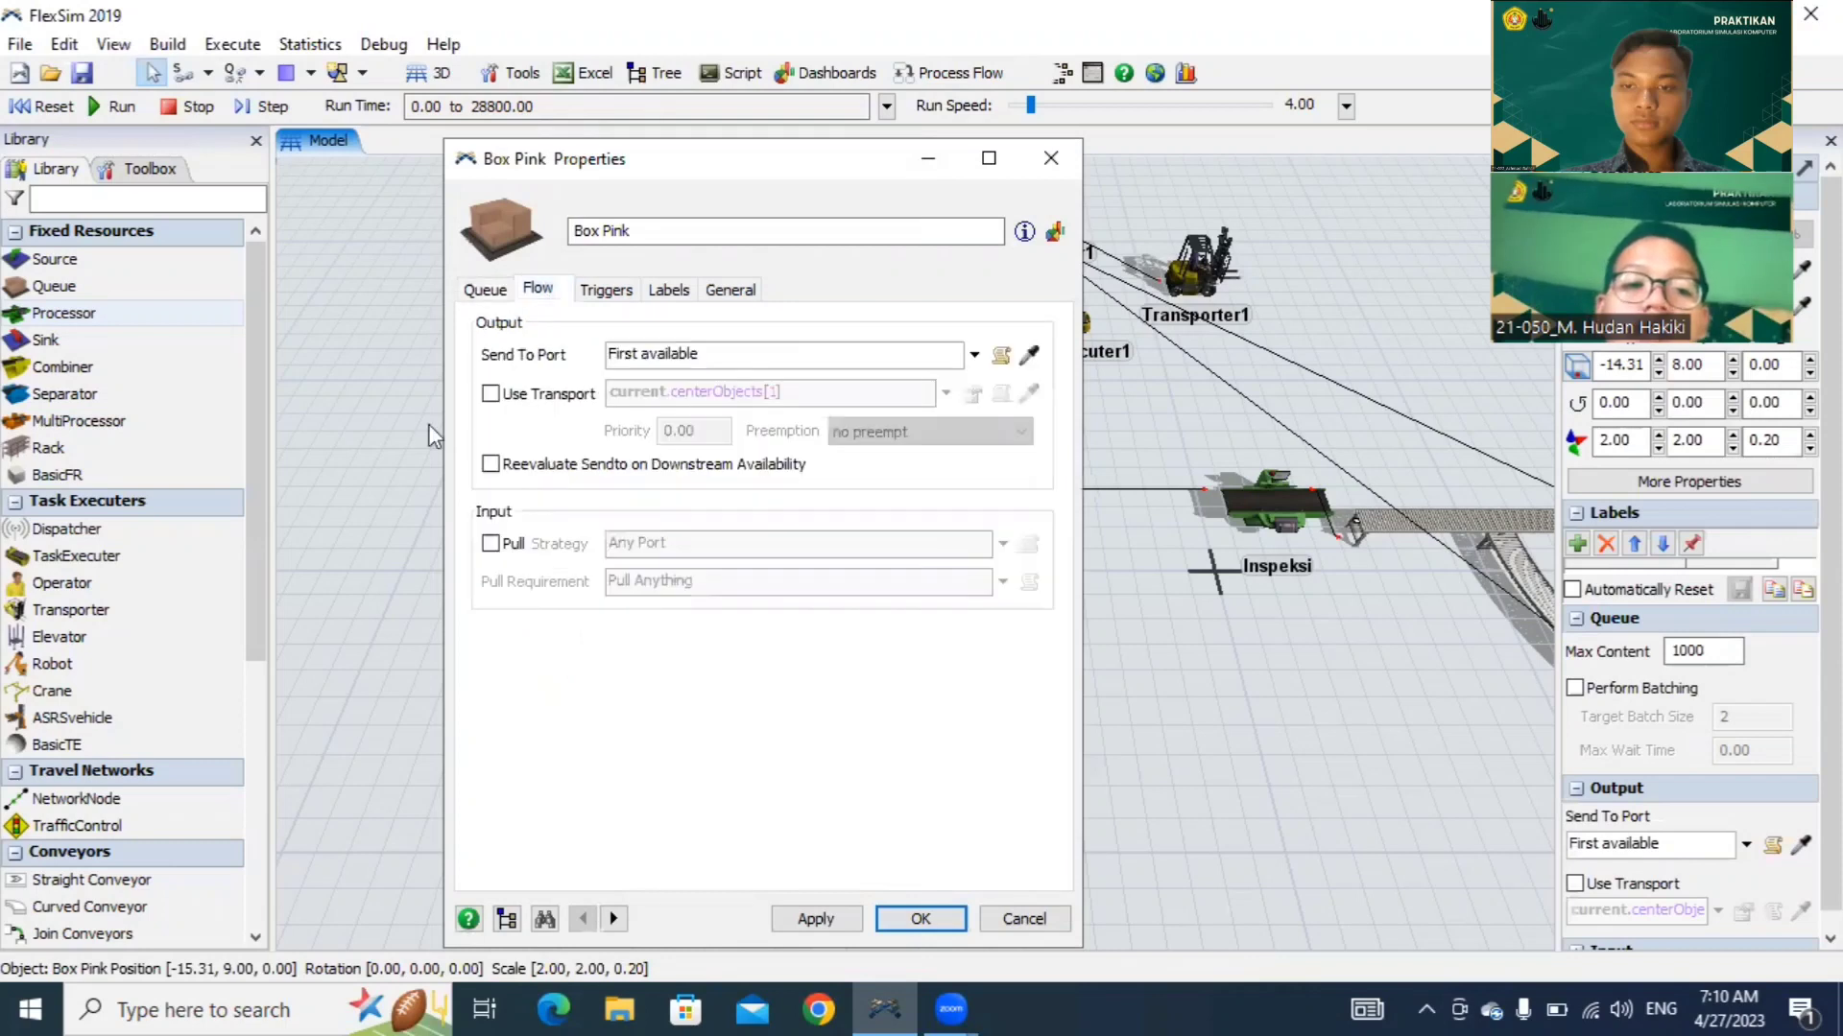
left_click(492, 394)
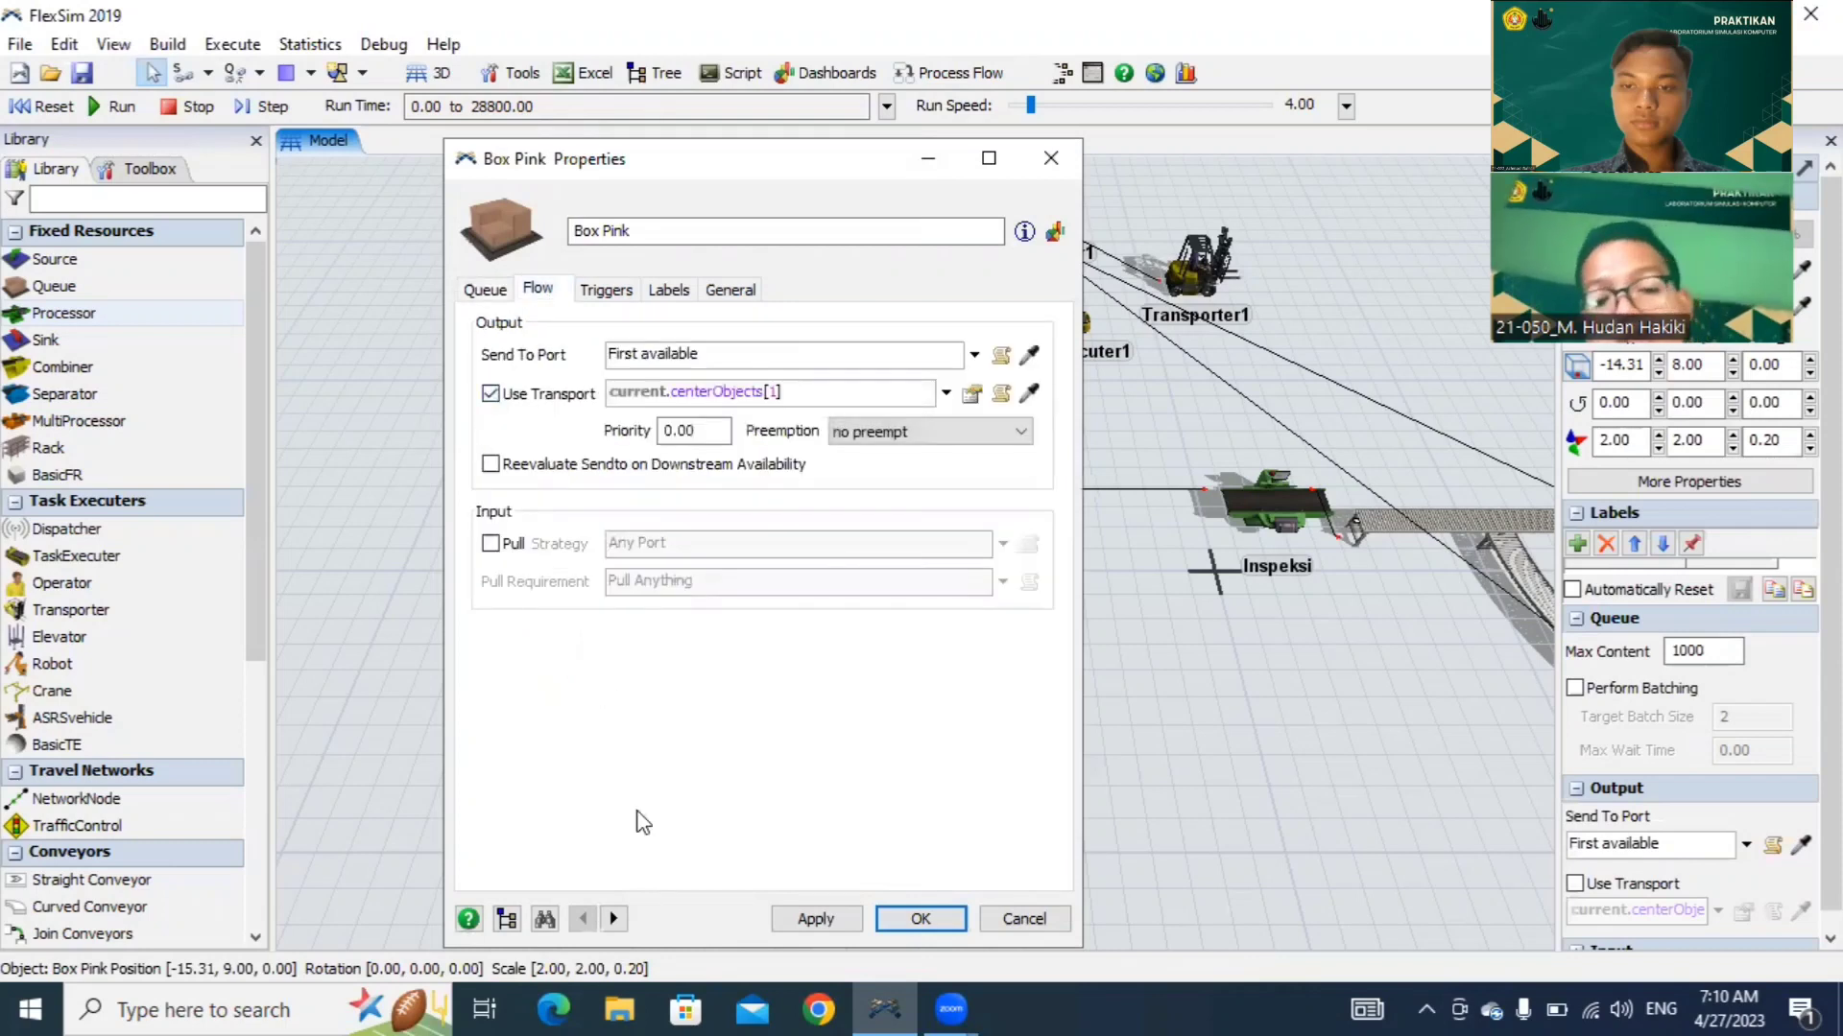
left_click(789, 922)
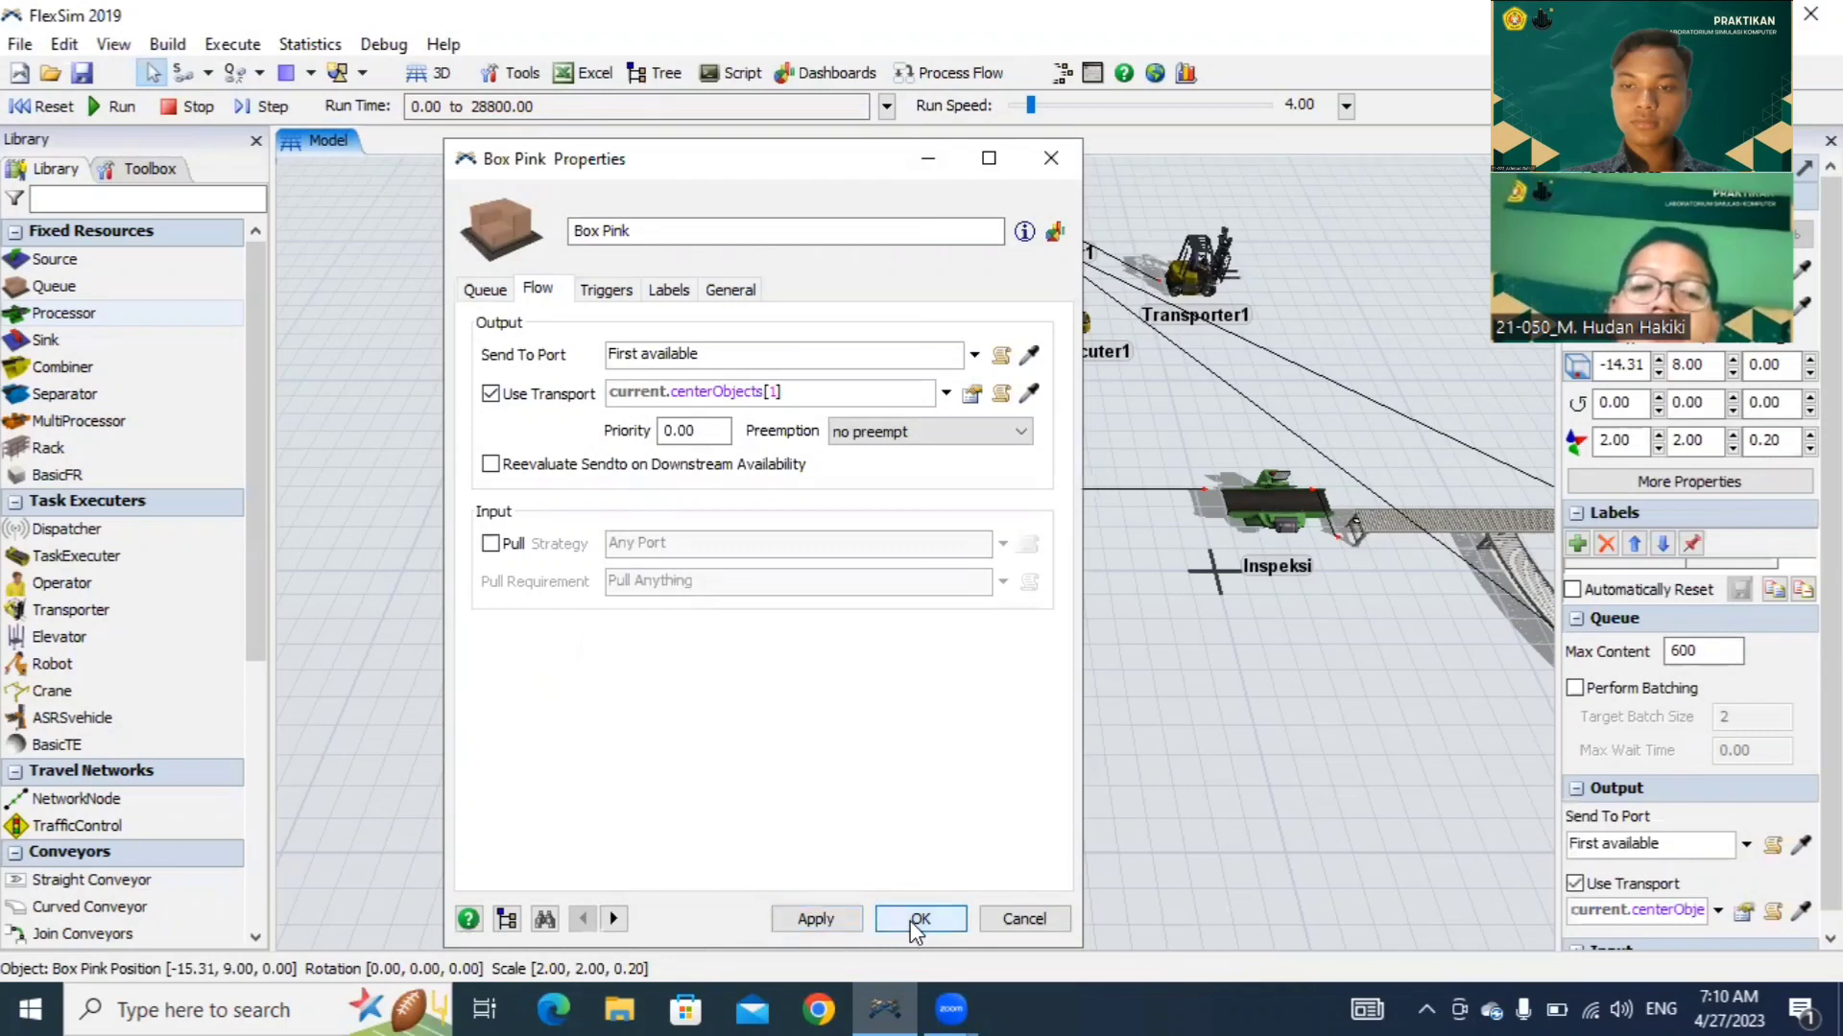
left_click(912, 919)
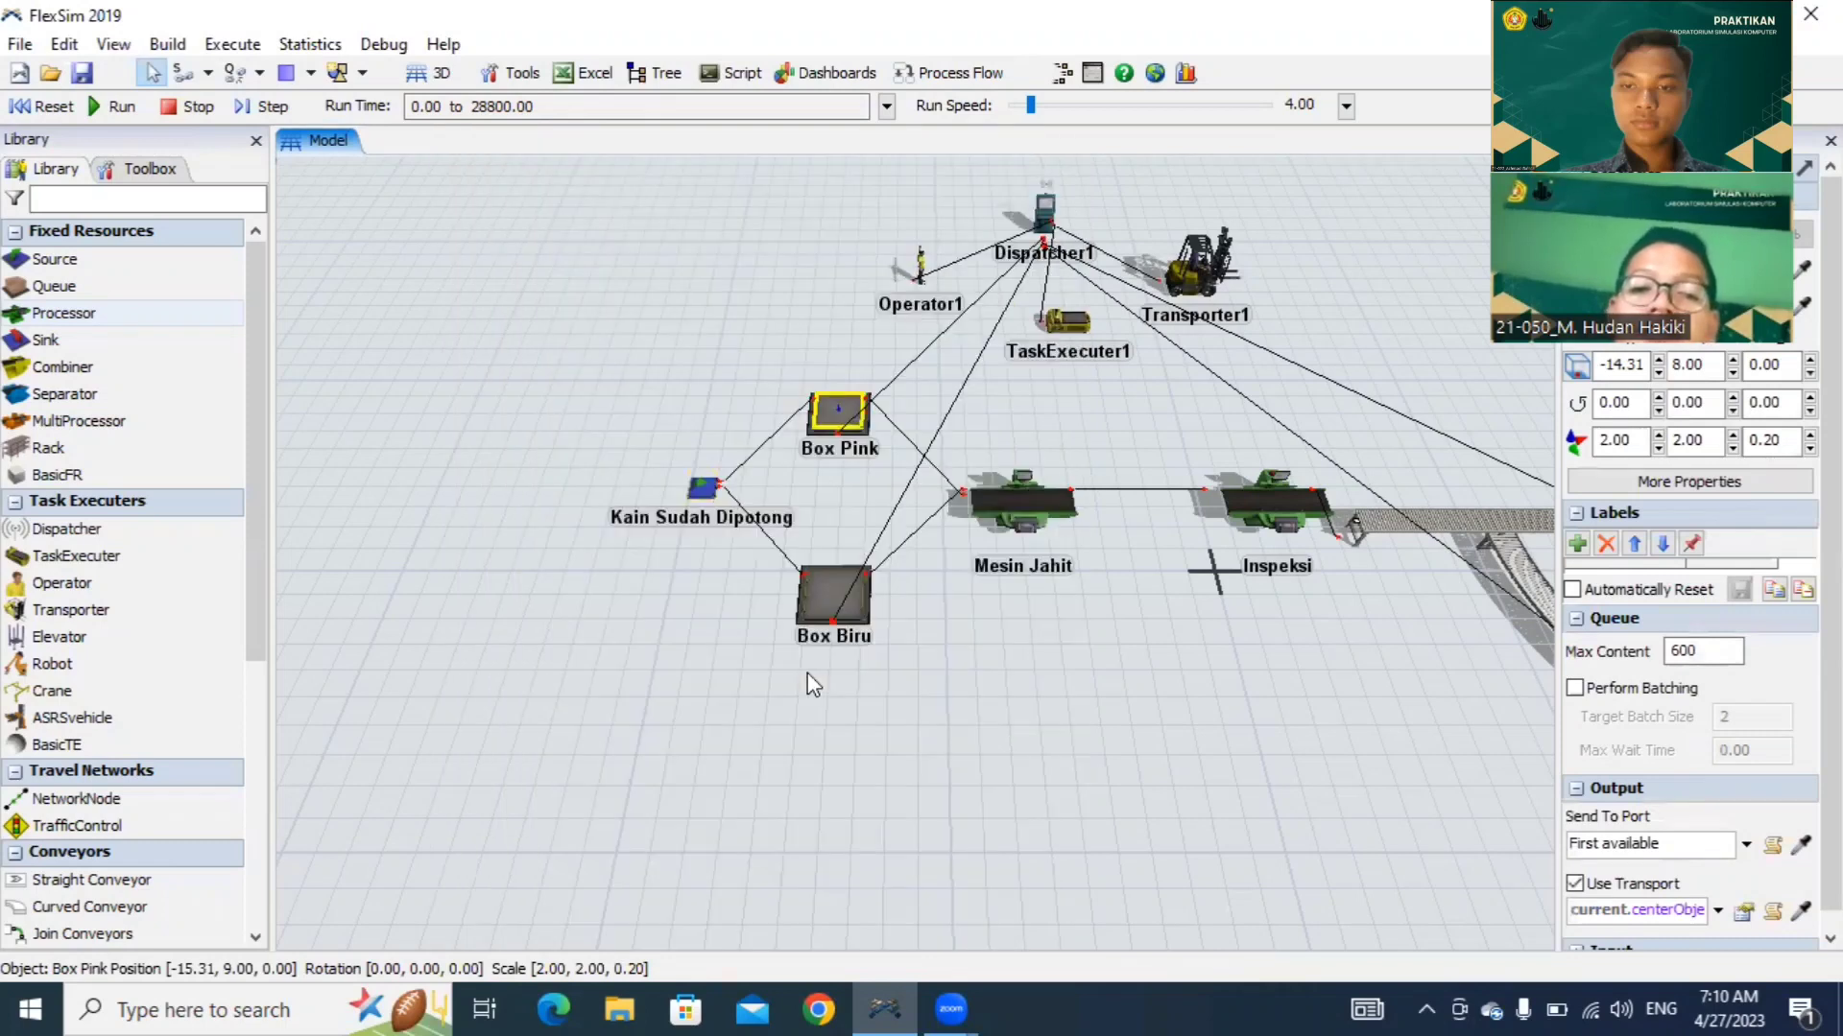
Step: Set the Box Biru queue's maximum content to 400 and enable transport for its output
left_click(833, 611)
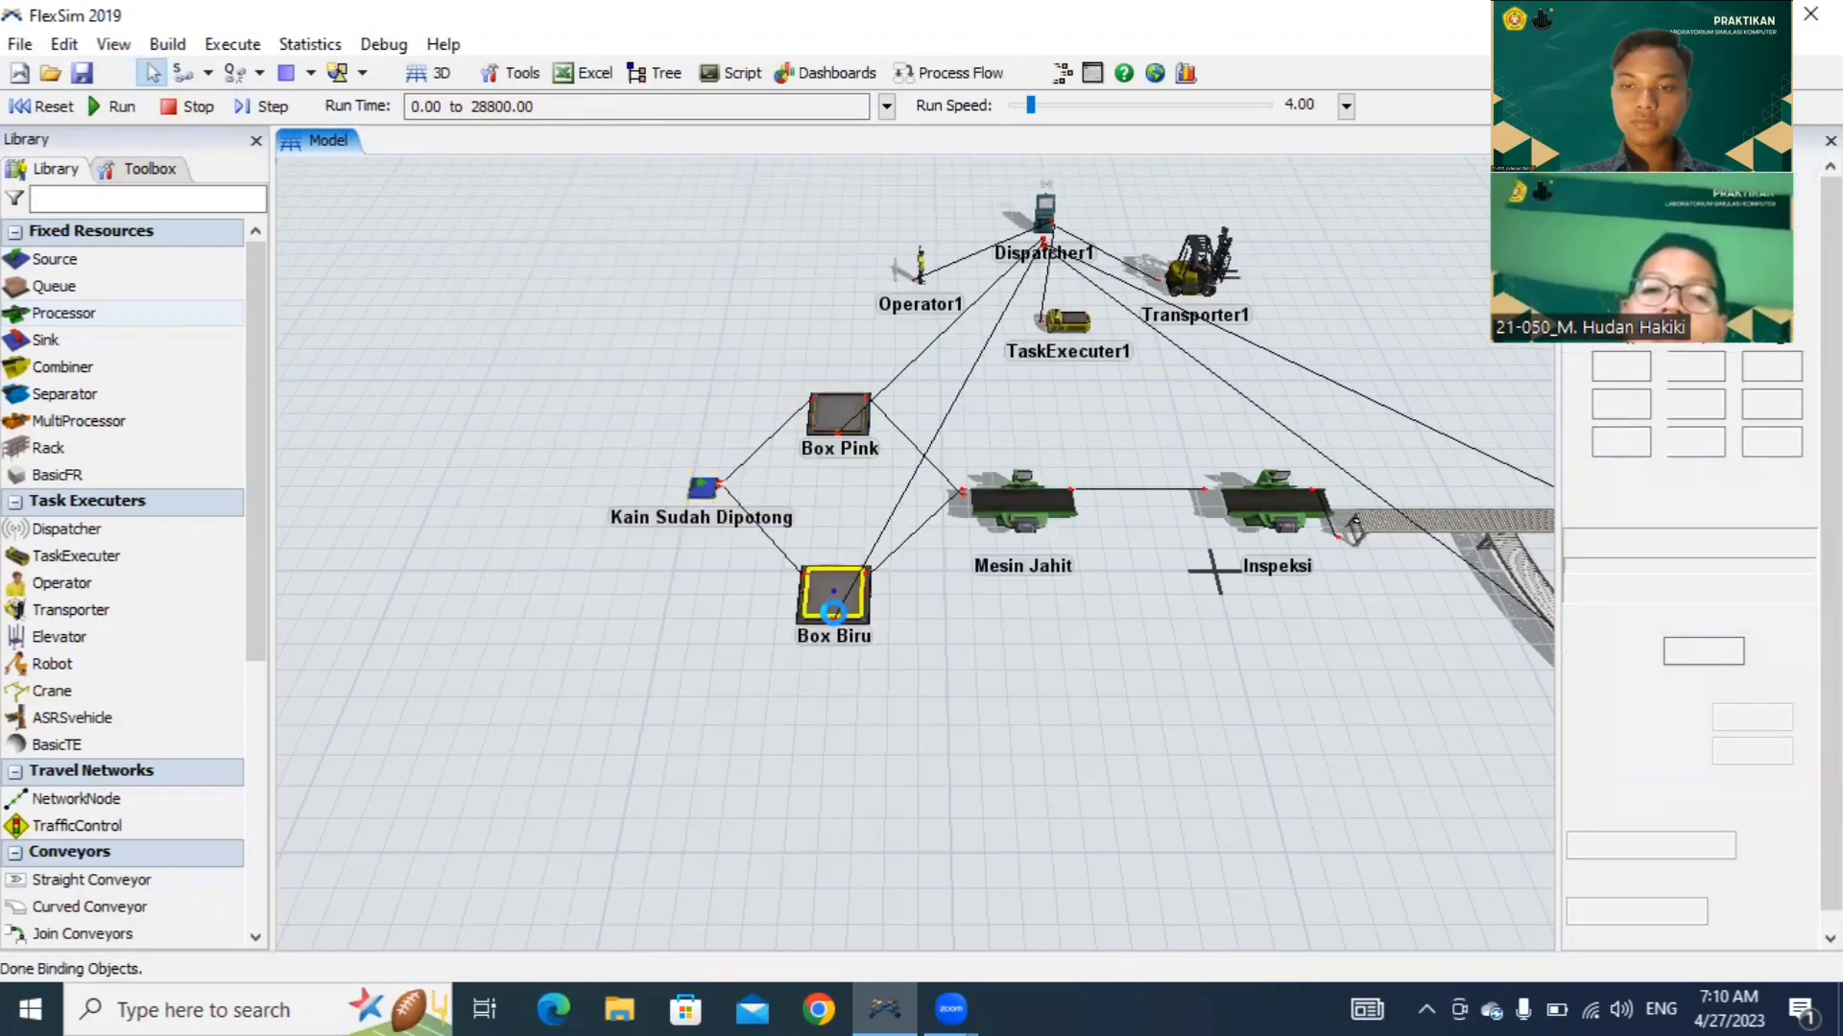
double_click(835, 617)
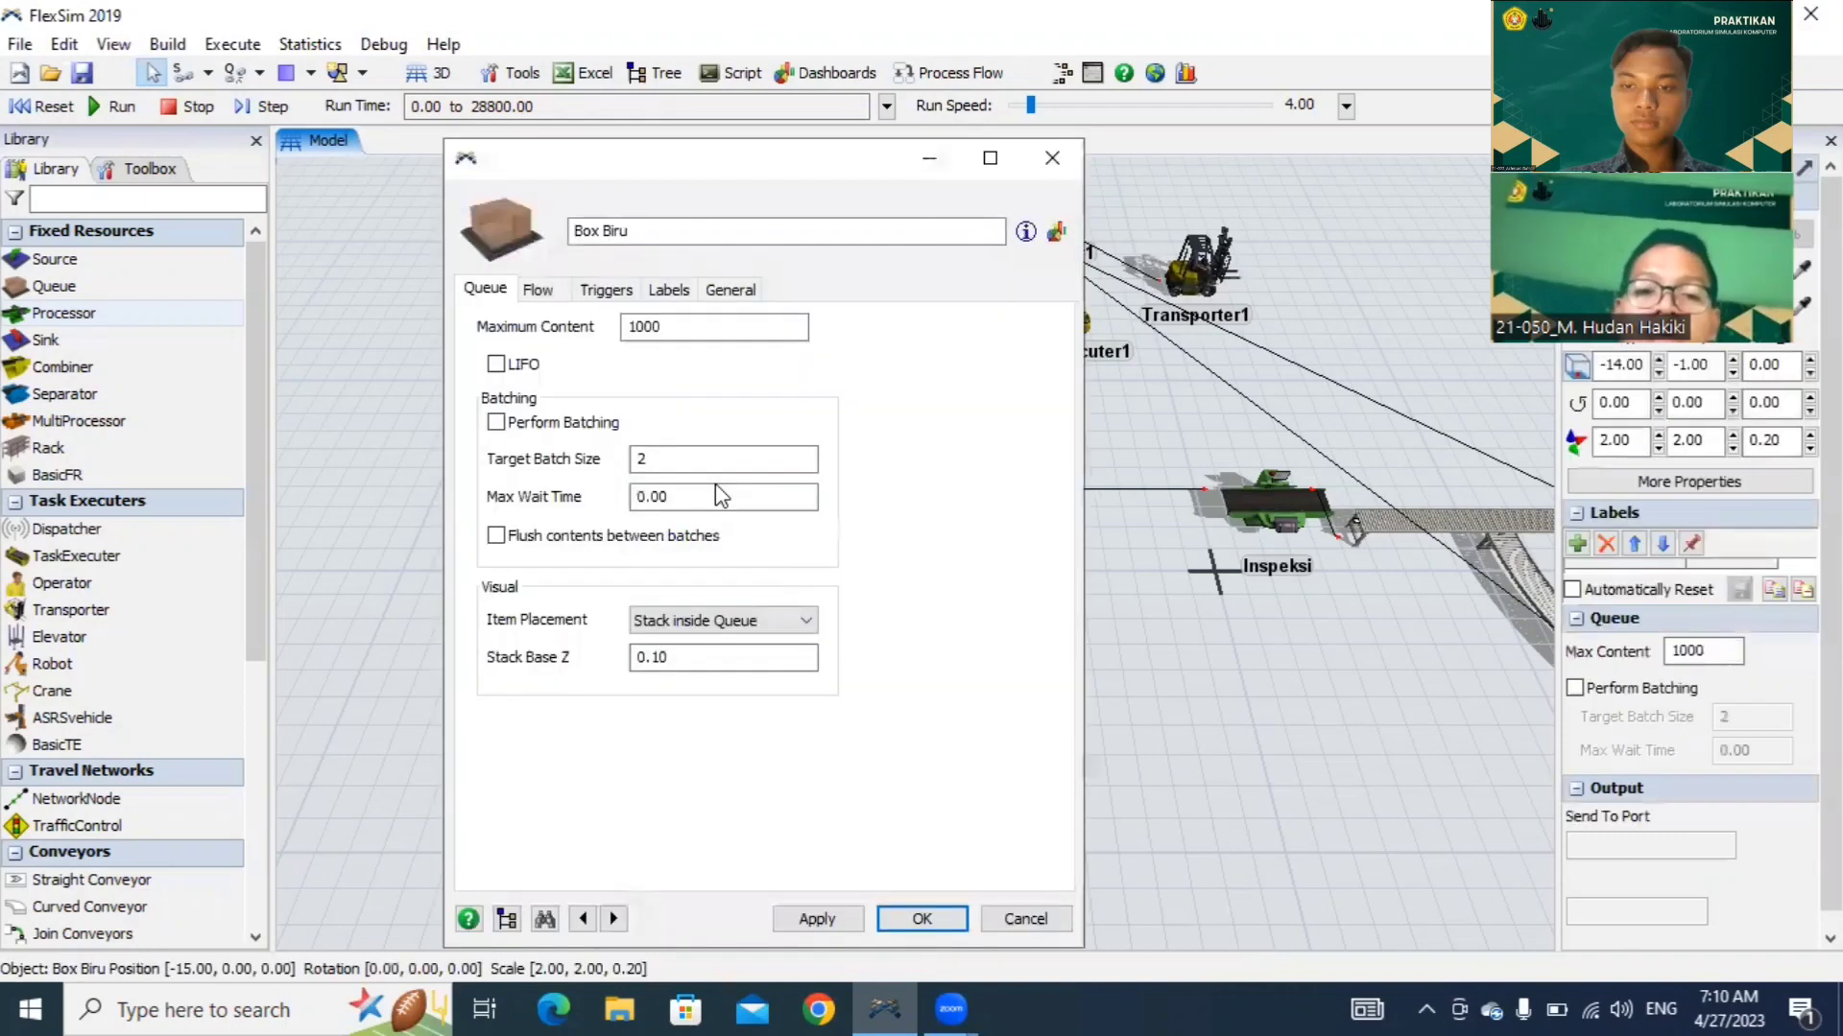
left_click_drag(696, 329, 603, 332)
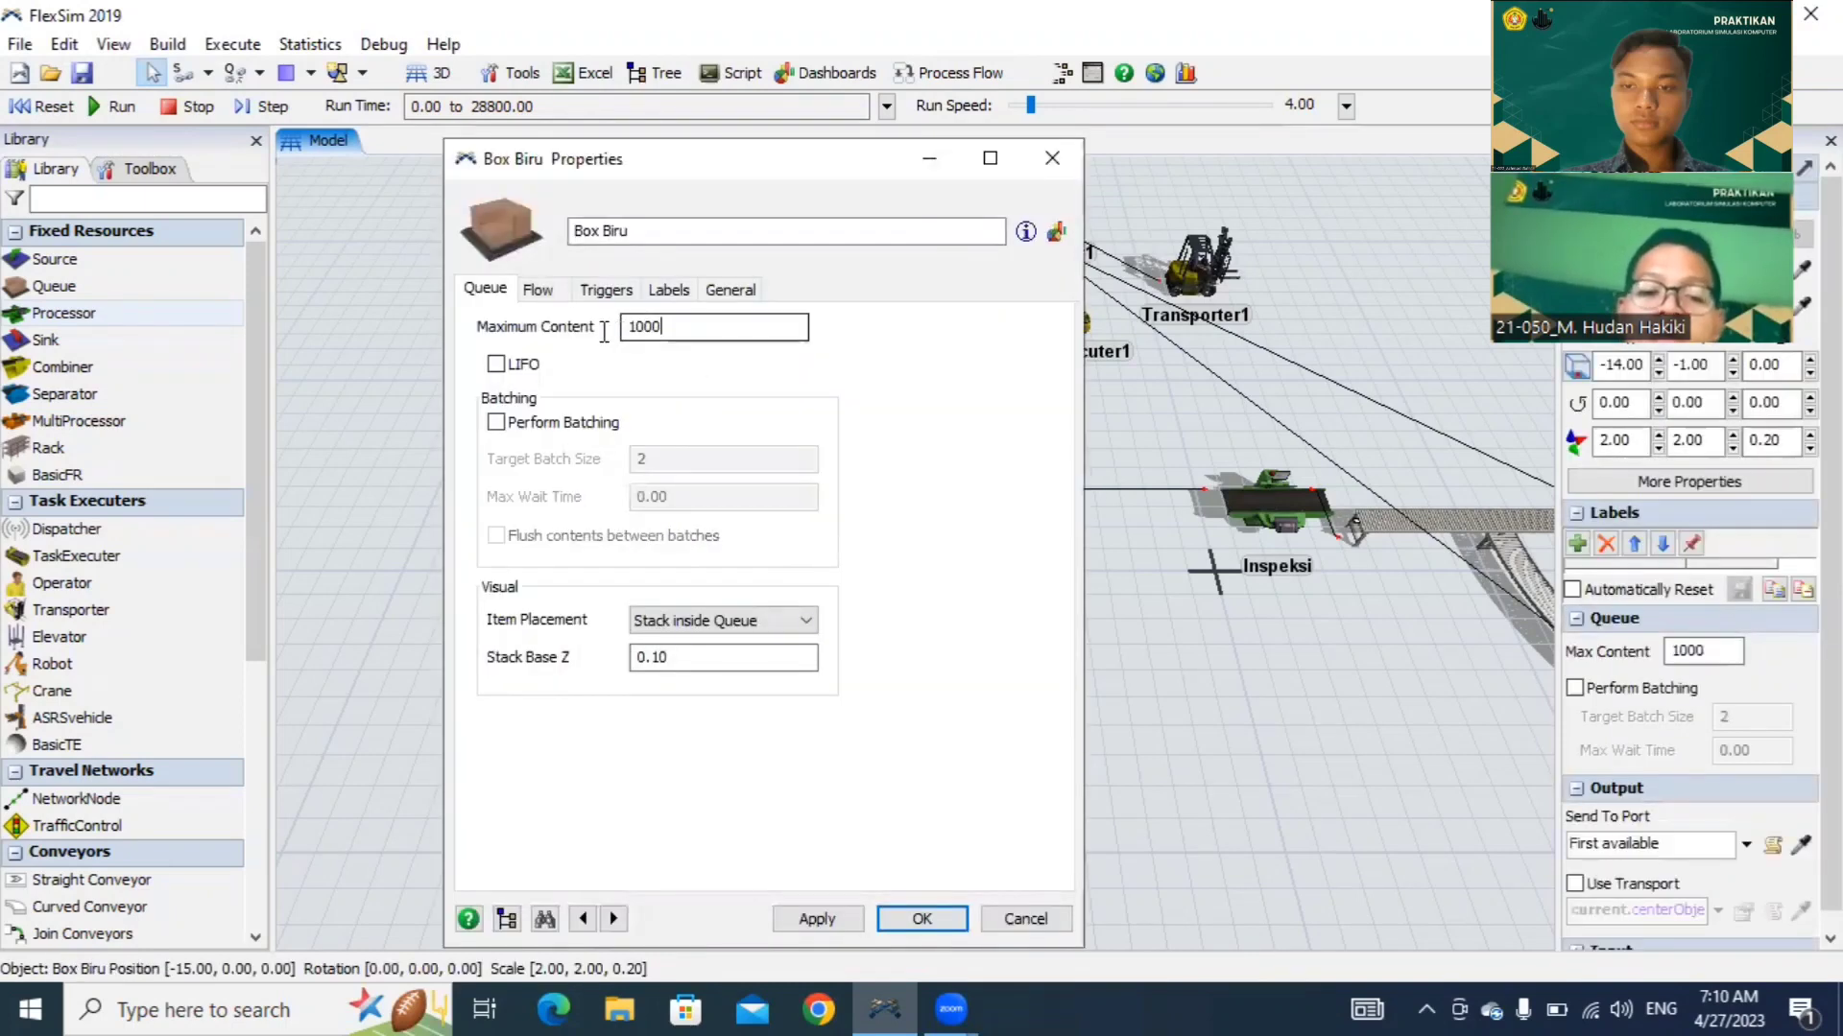
type("400")
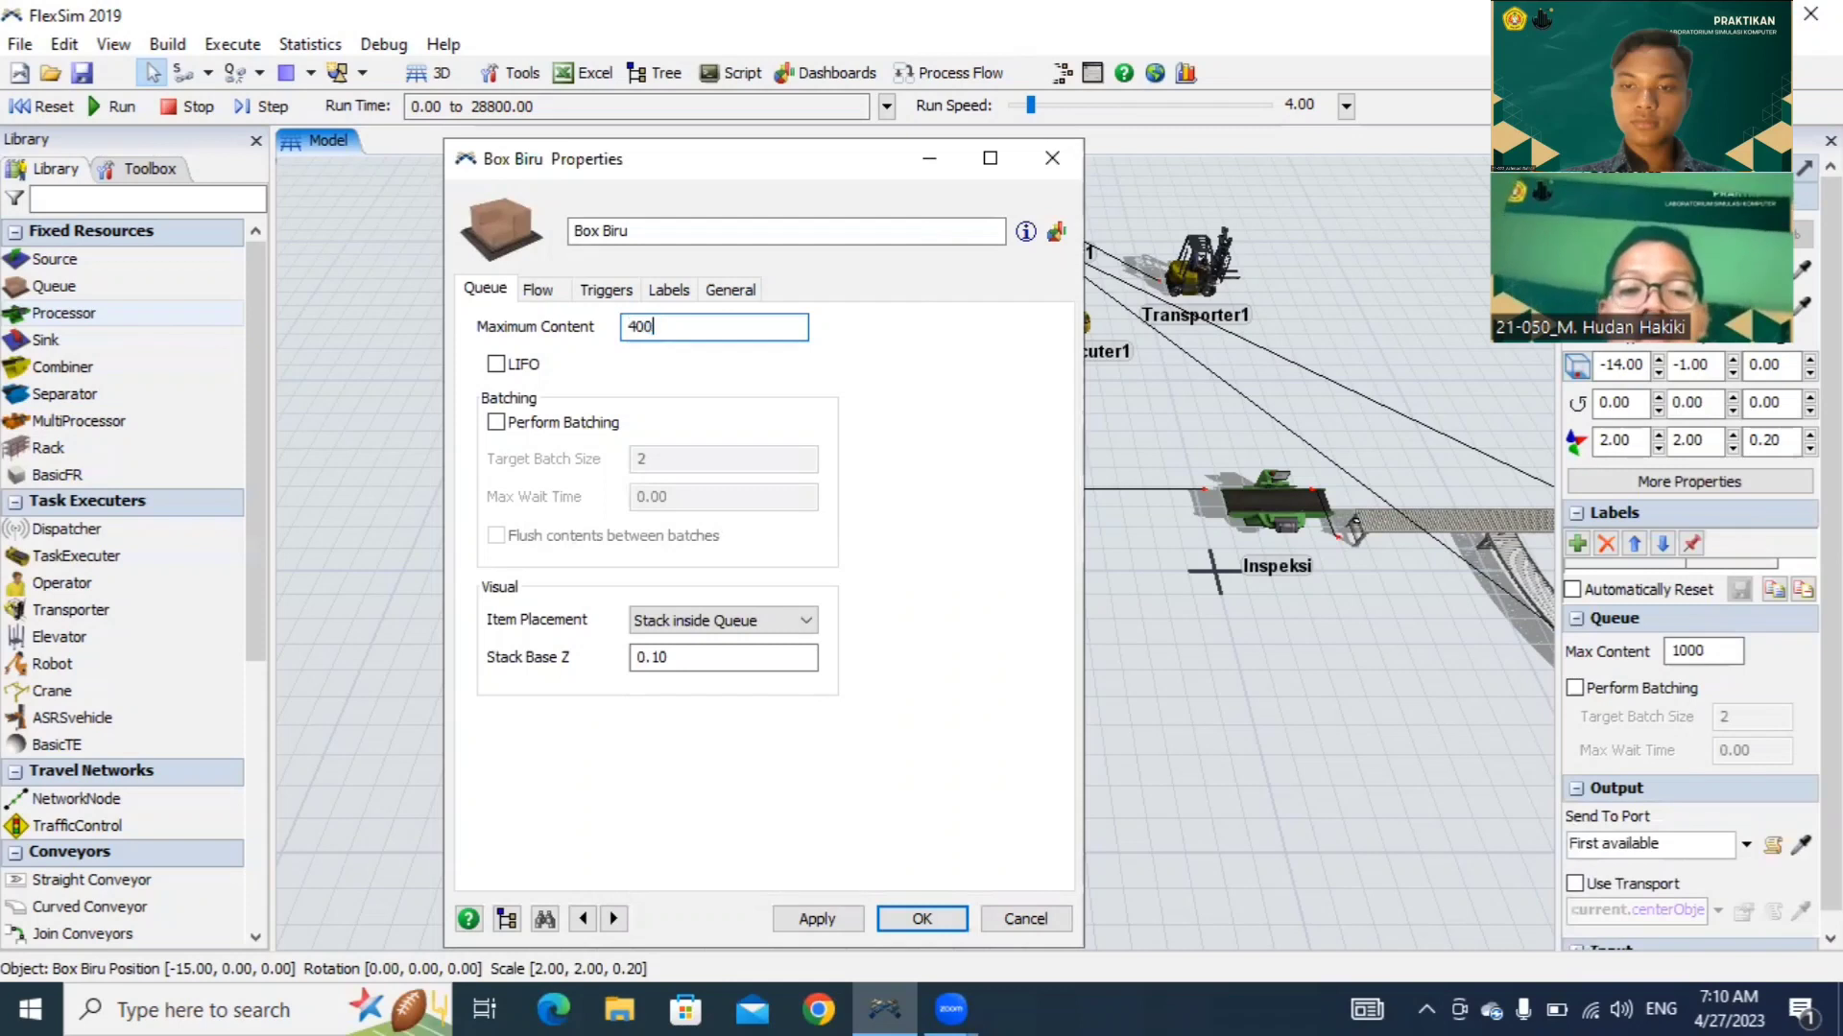
left_click(537, 291)
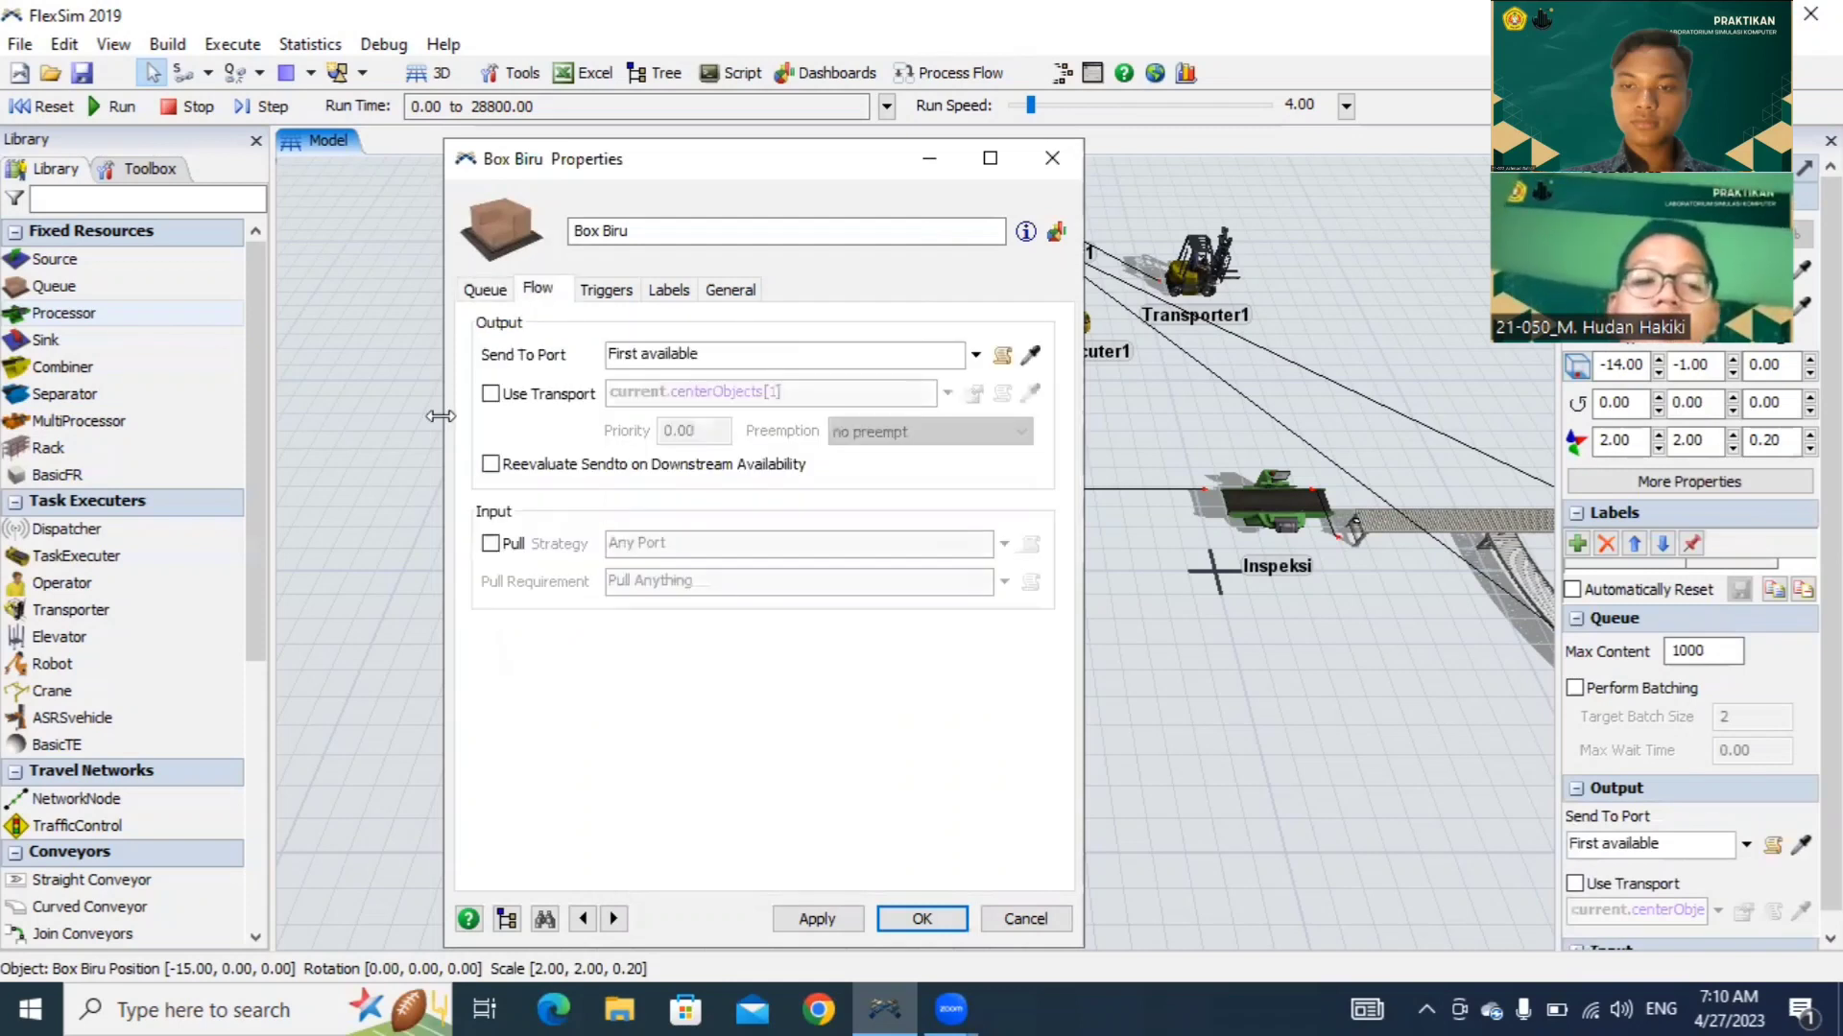
left_click(491, 395)
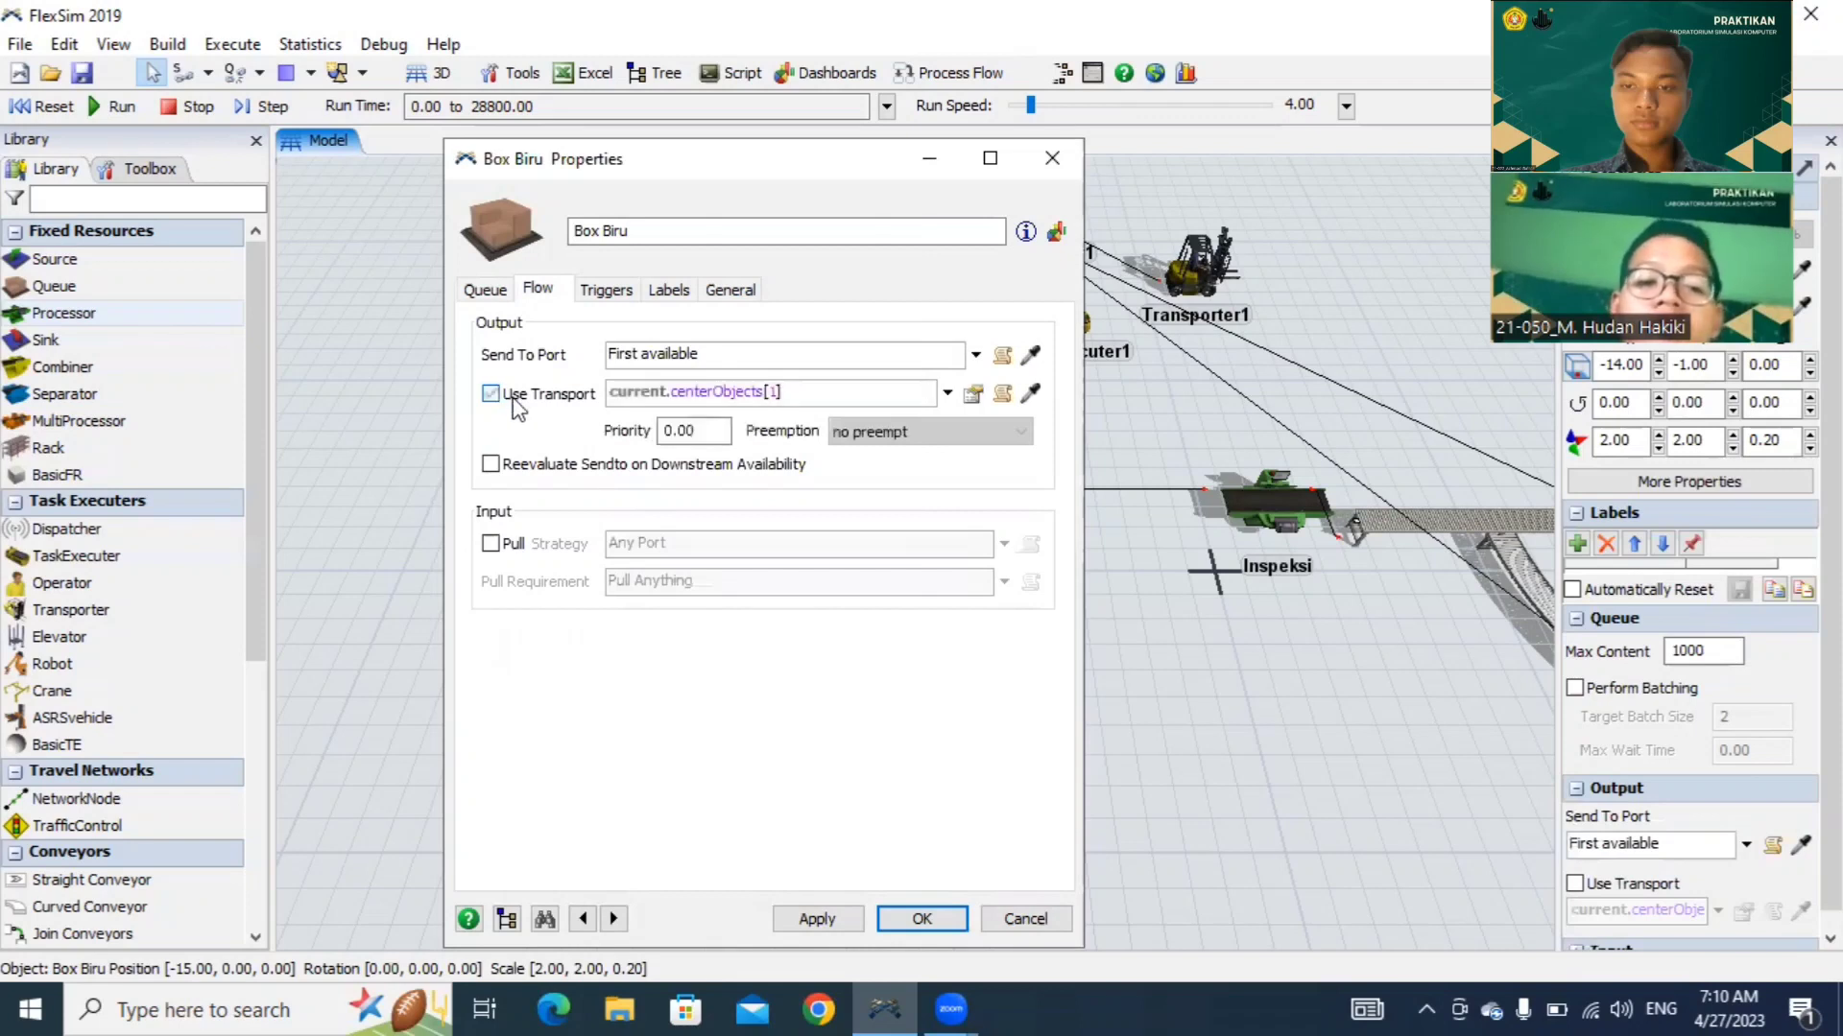
left_click(840, 922)
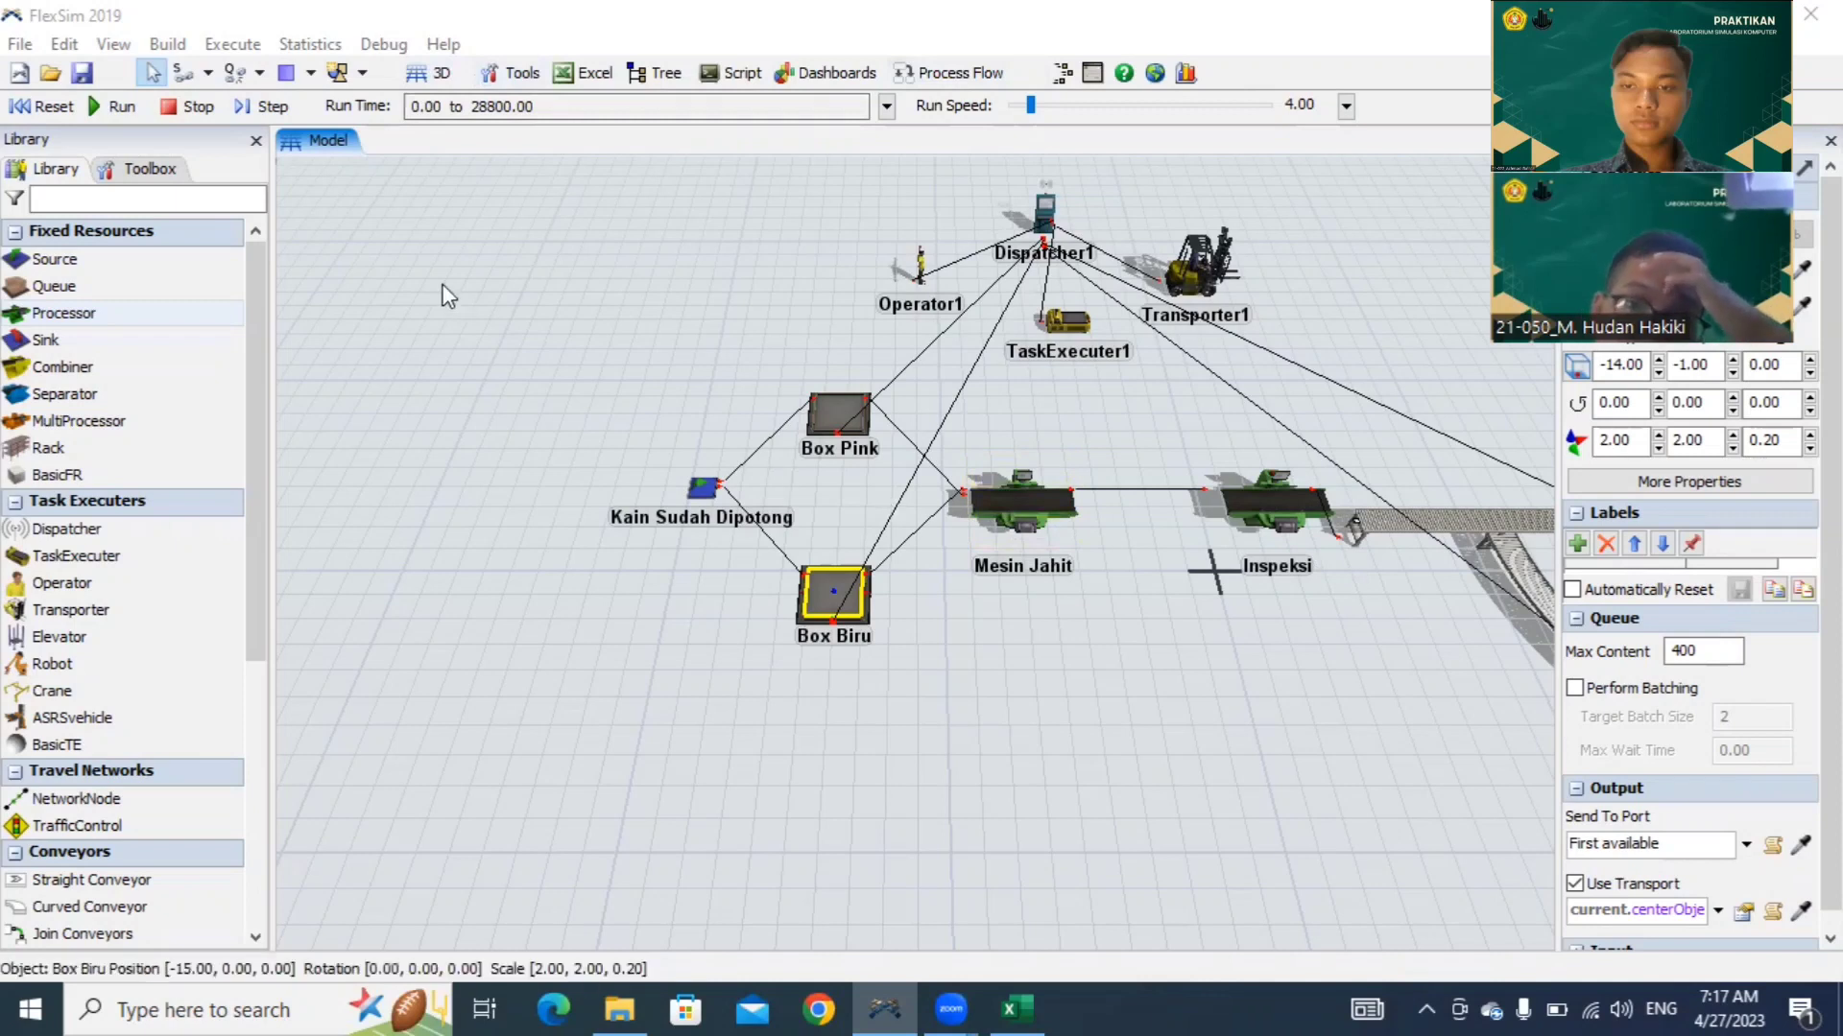
Step: Launch ExpertFit and create a project element named Mesin Jahit for fitting distributions to data
left_click(320, 48)
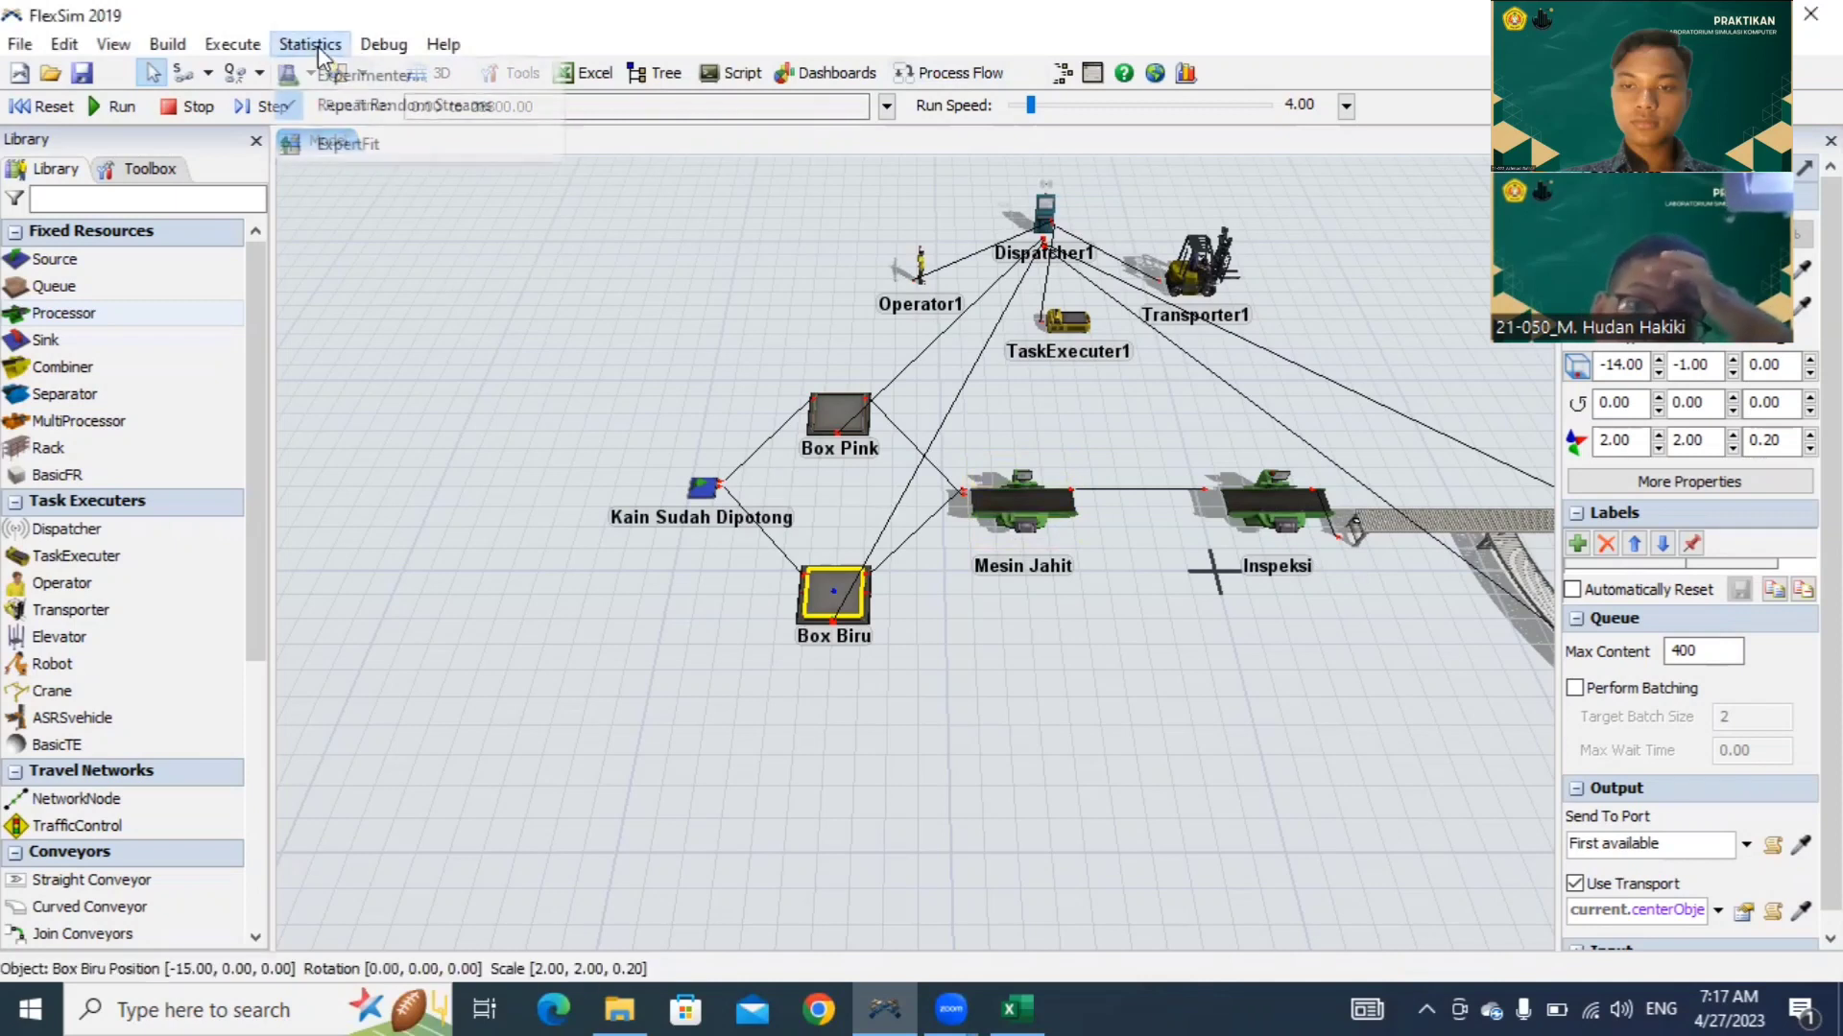
left_click(368, 146)
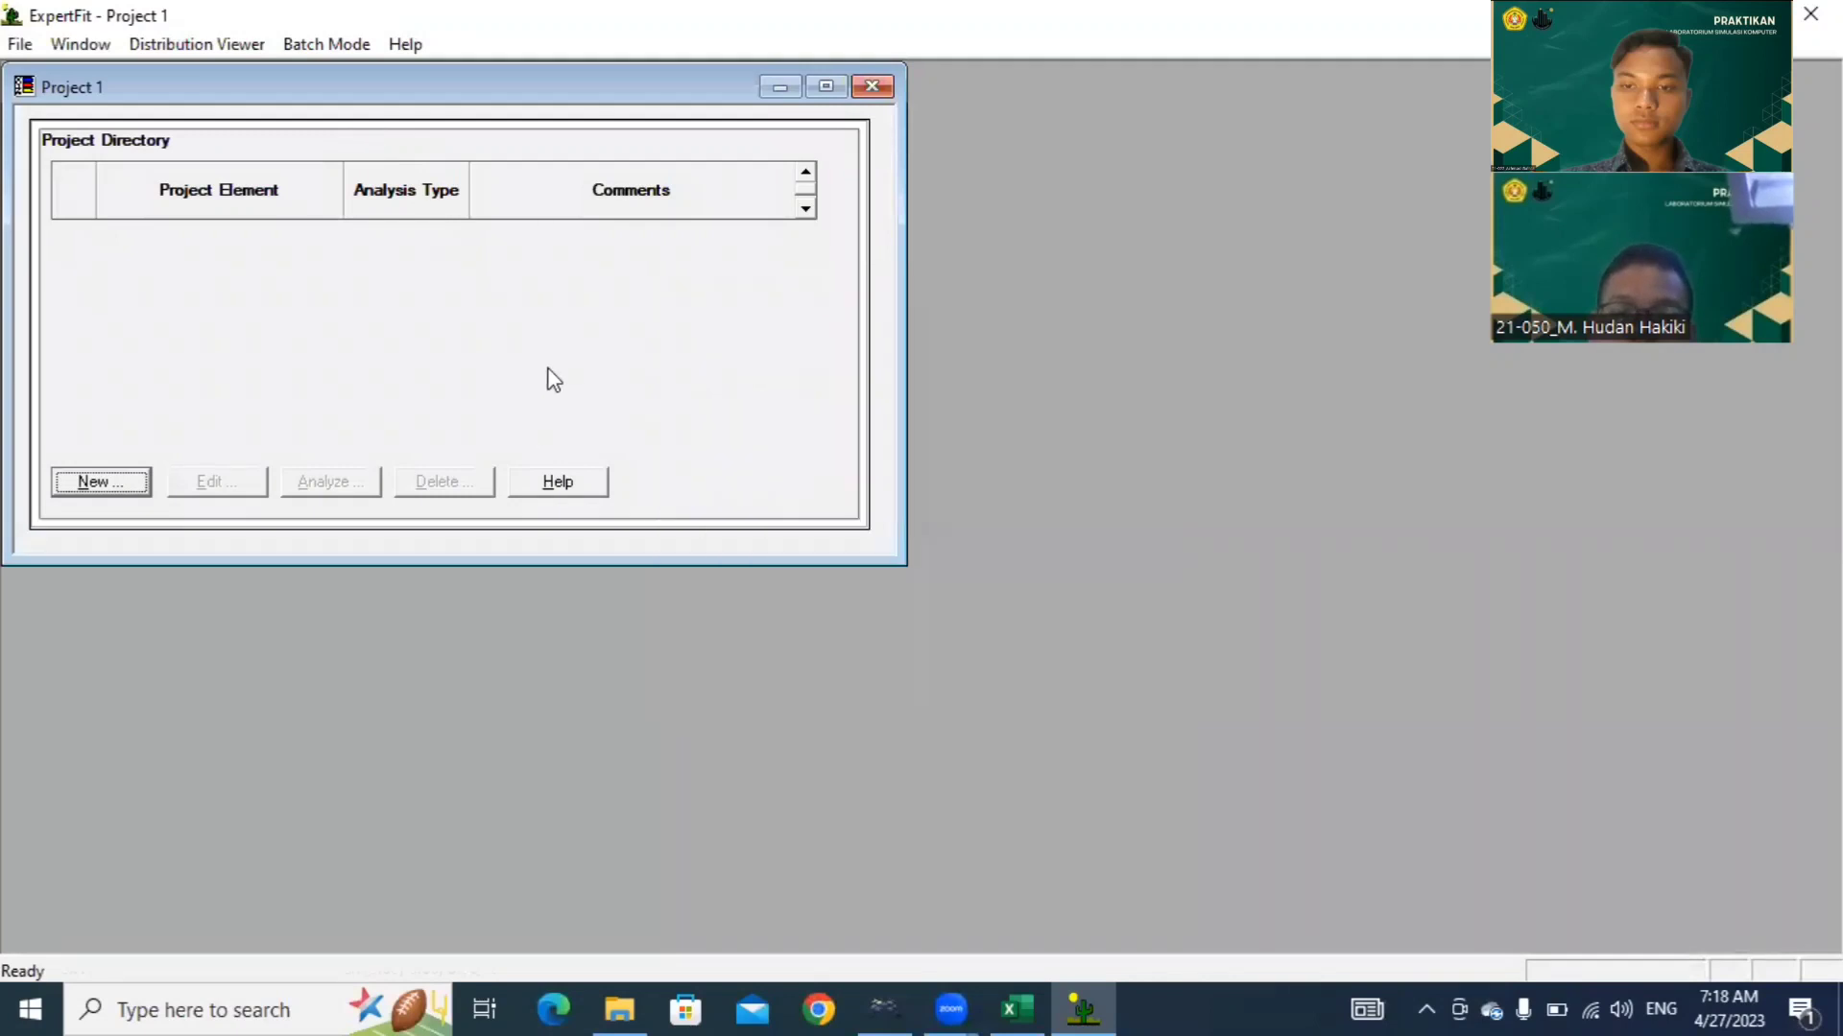
left_click(113, 482)
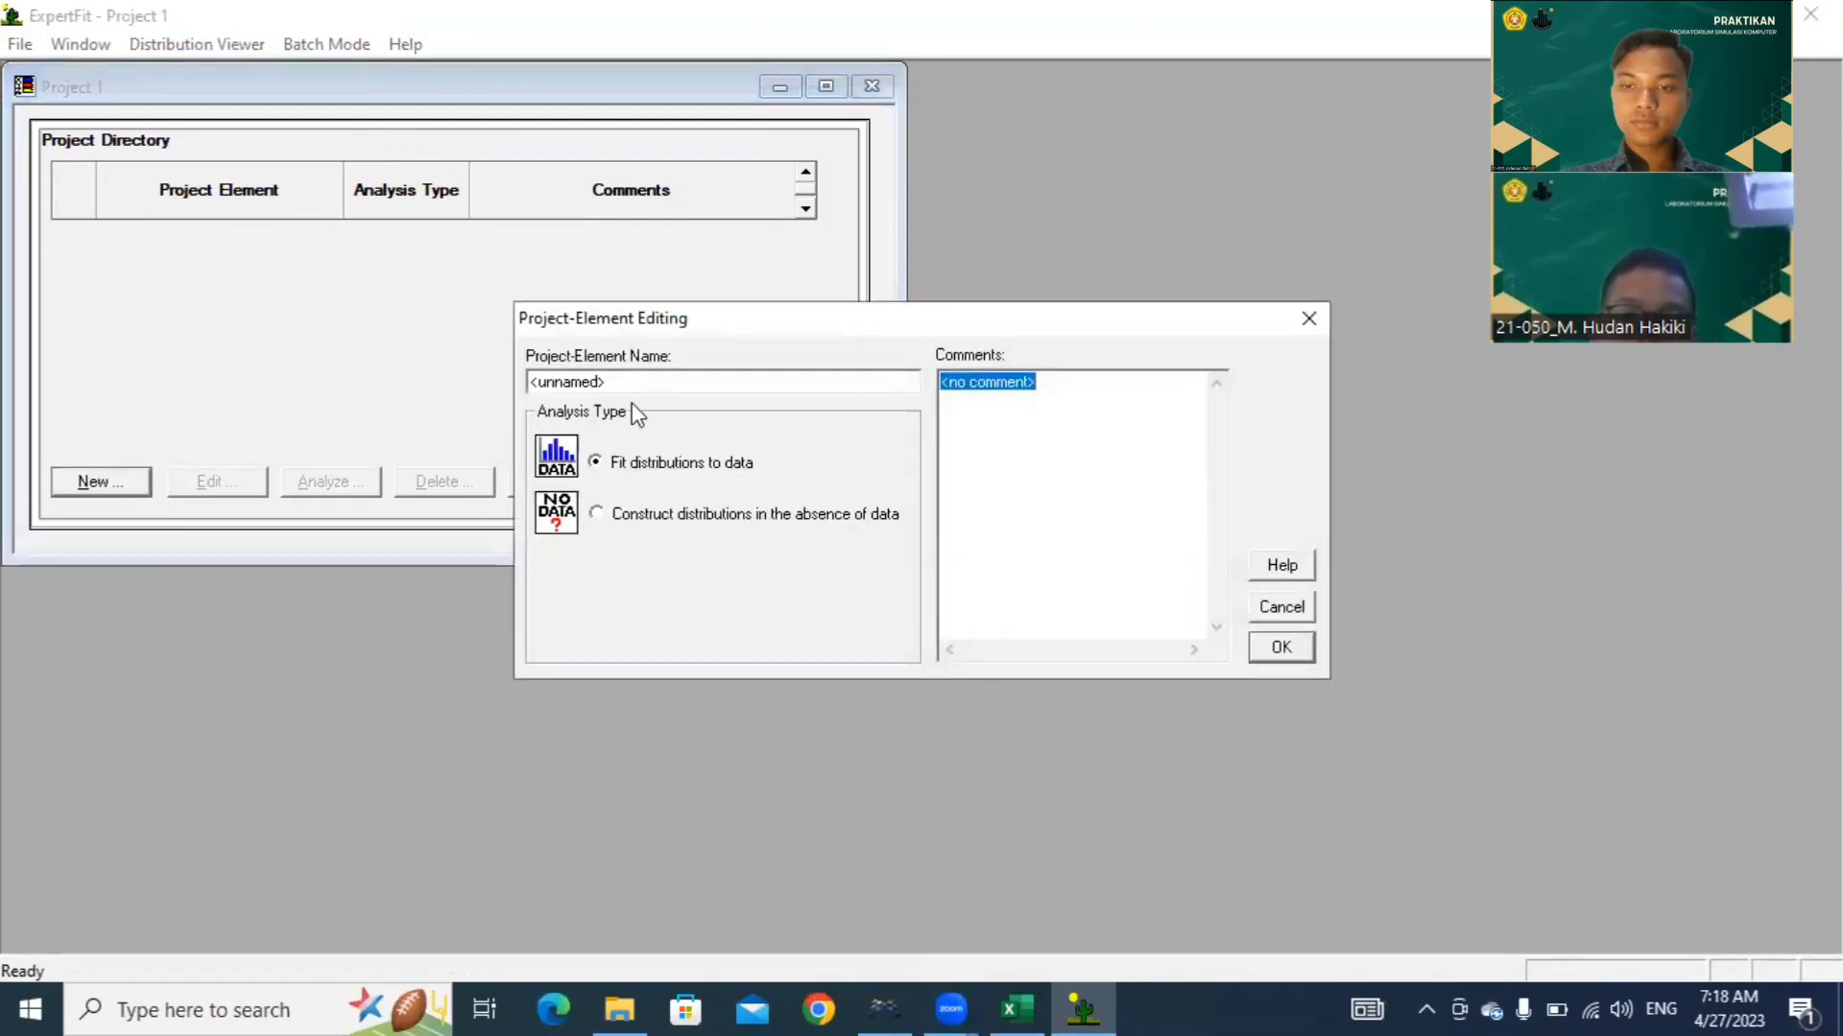
left_click_drag(623, 383, 522, 399)
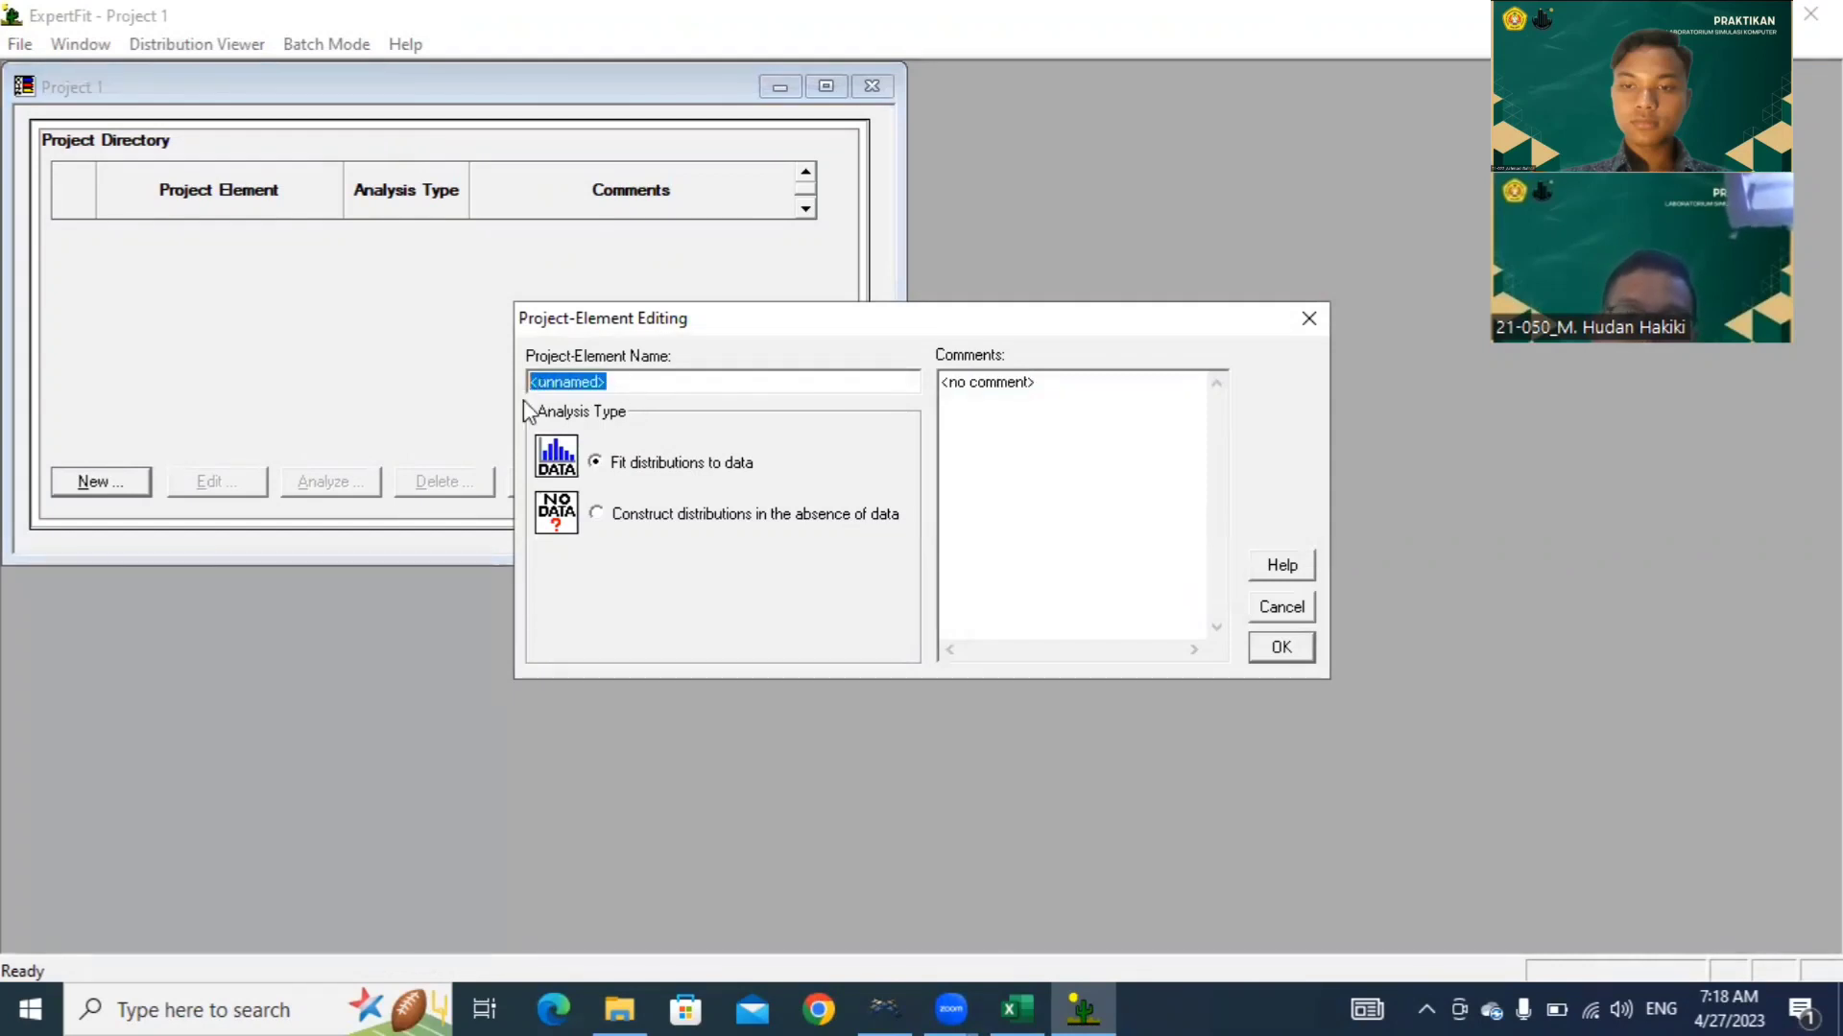
type("Mesin Jahit")
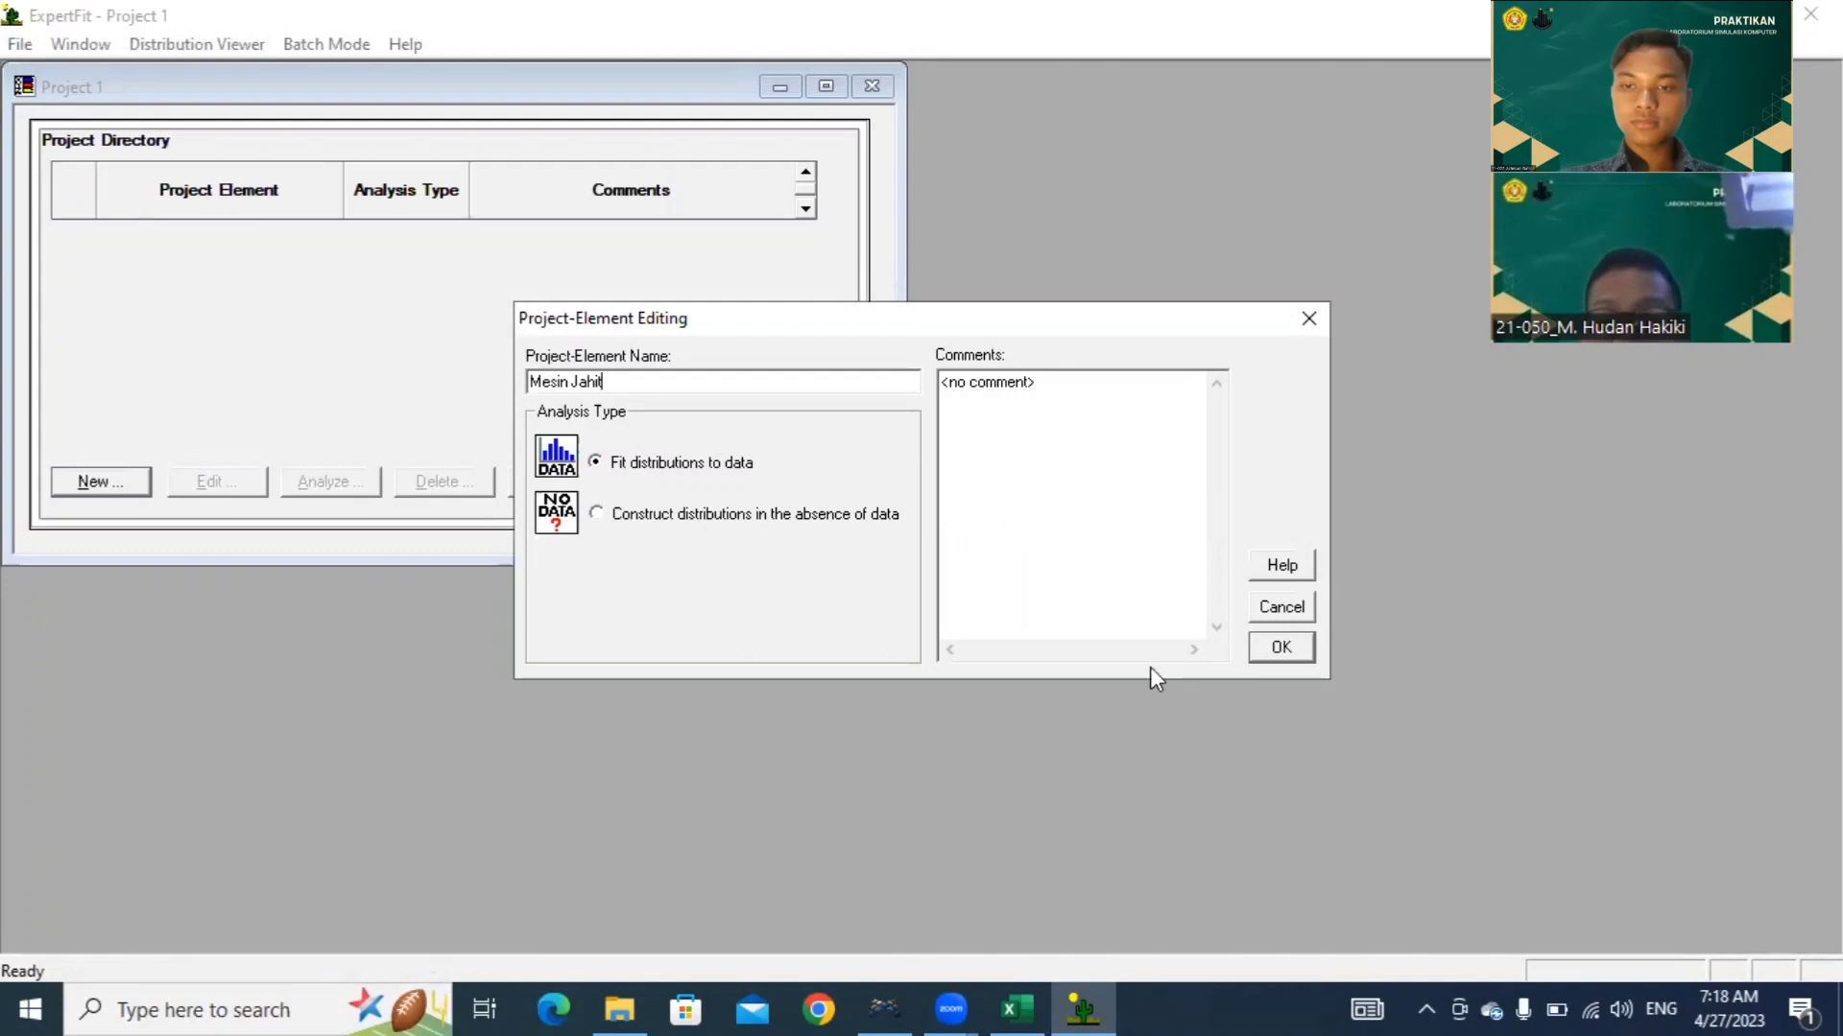
left_click(1271, 652)
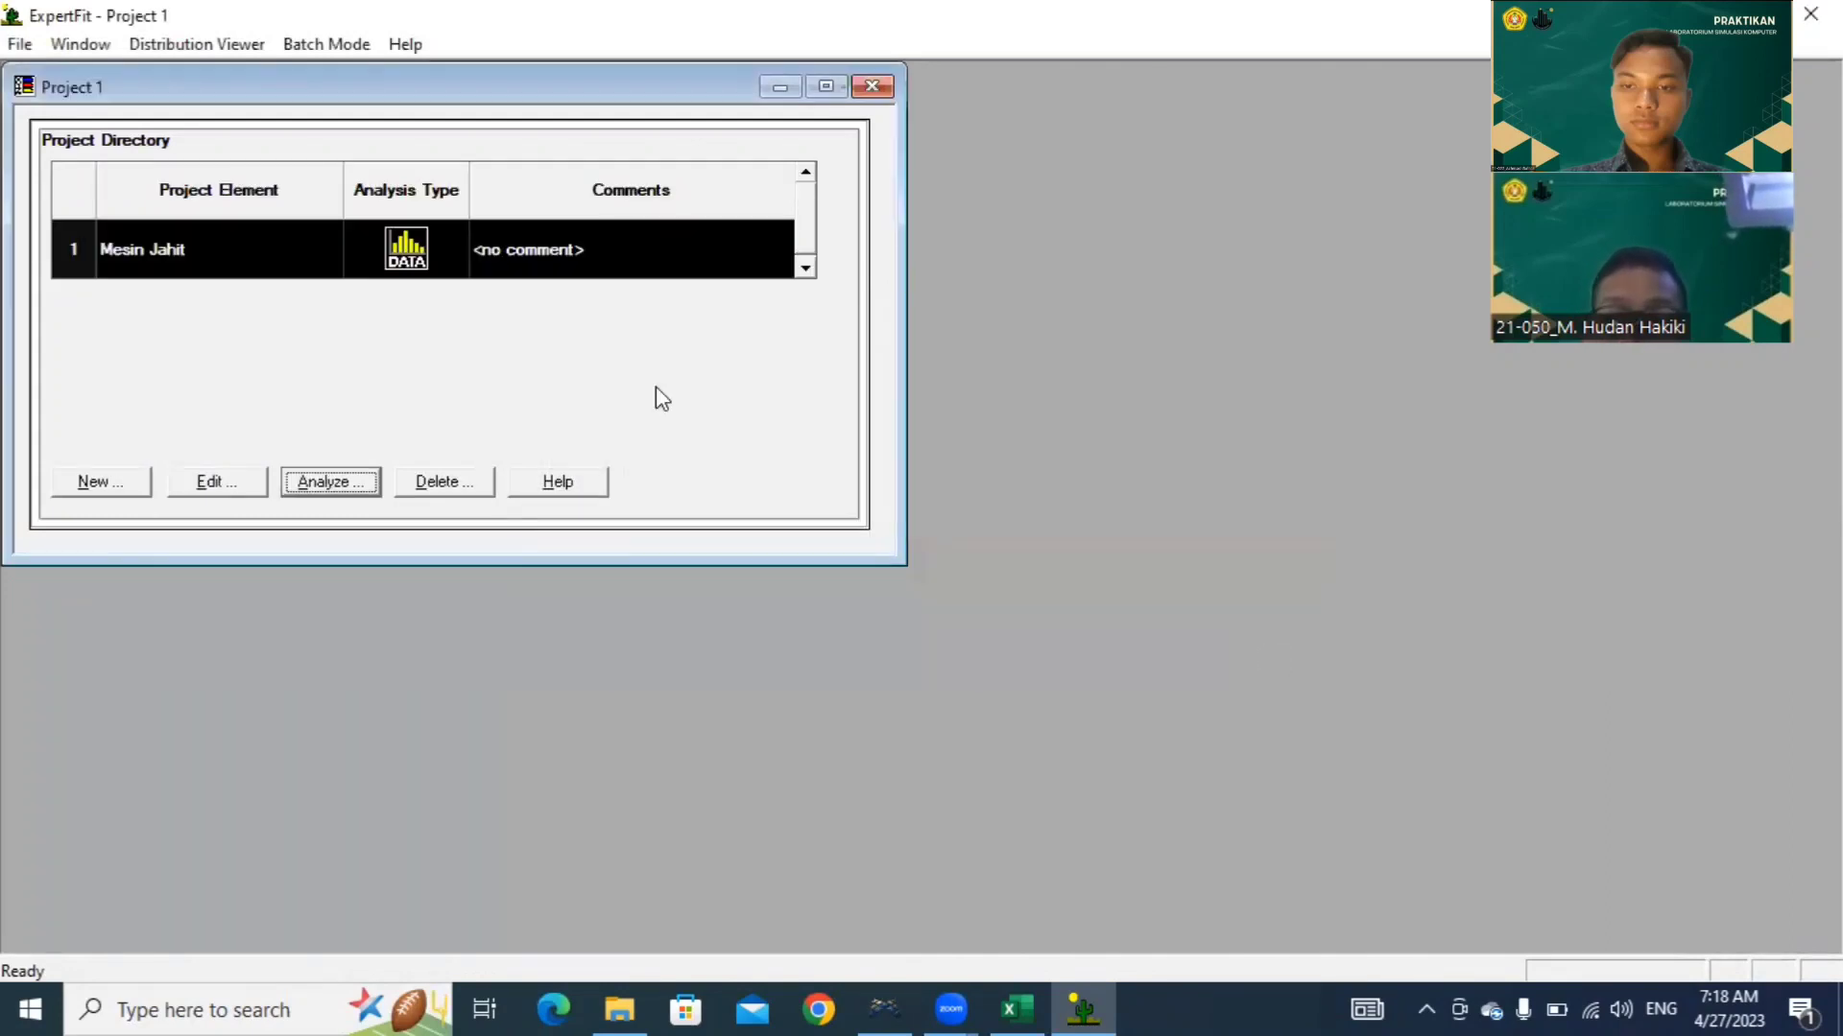
Step: Open the Mesin Jahit data analysis and start entering data values in the data editor
double_click(408, 261)
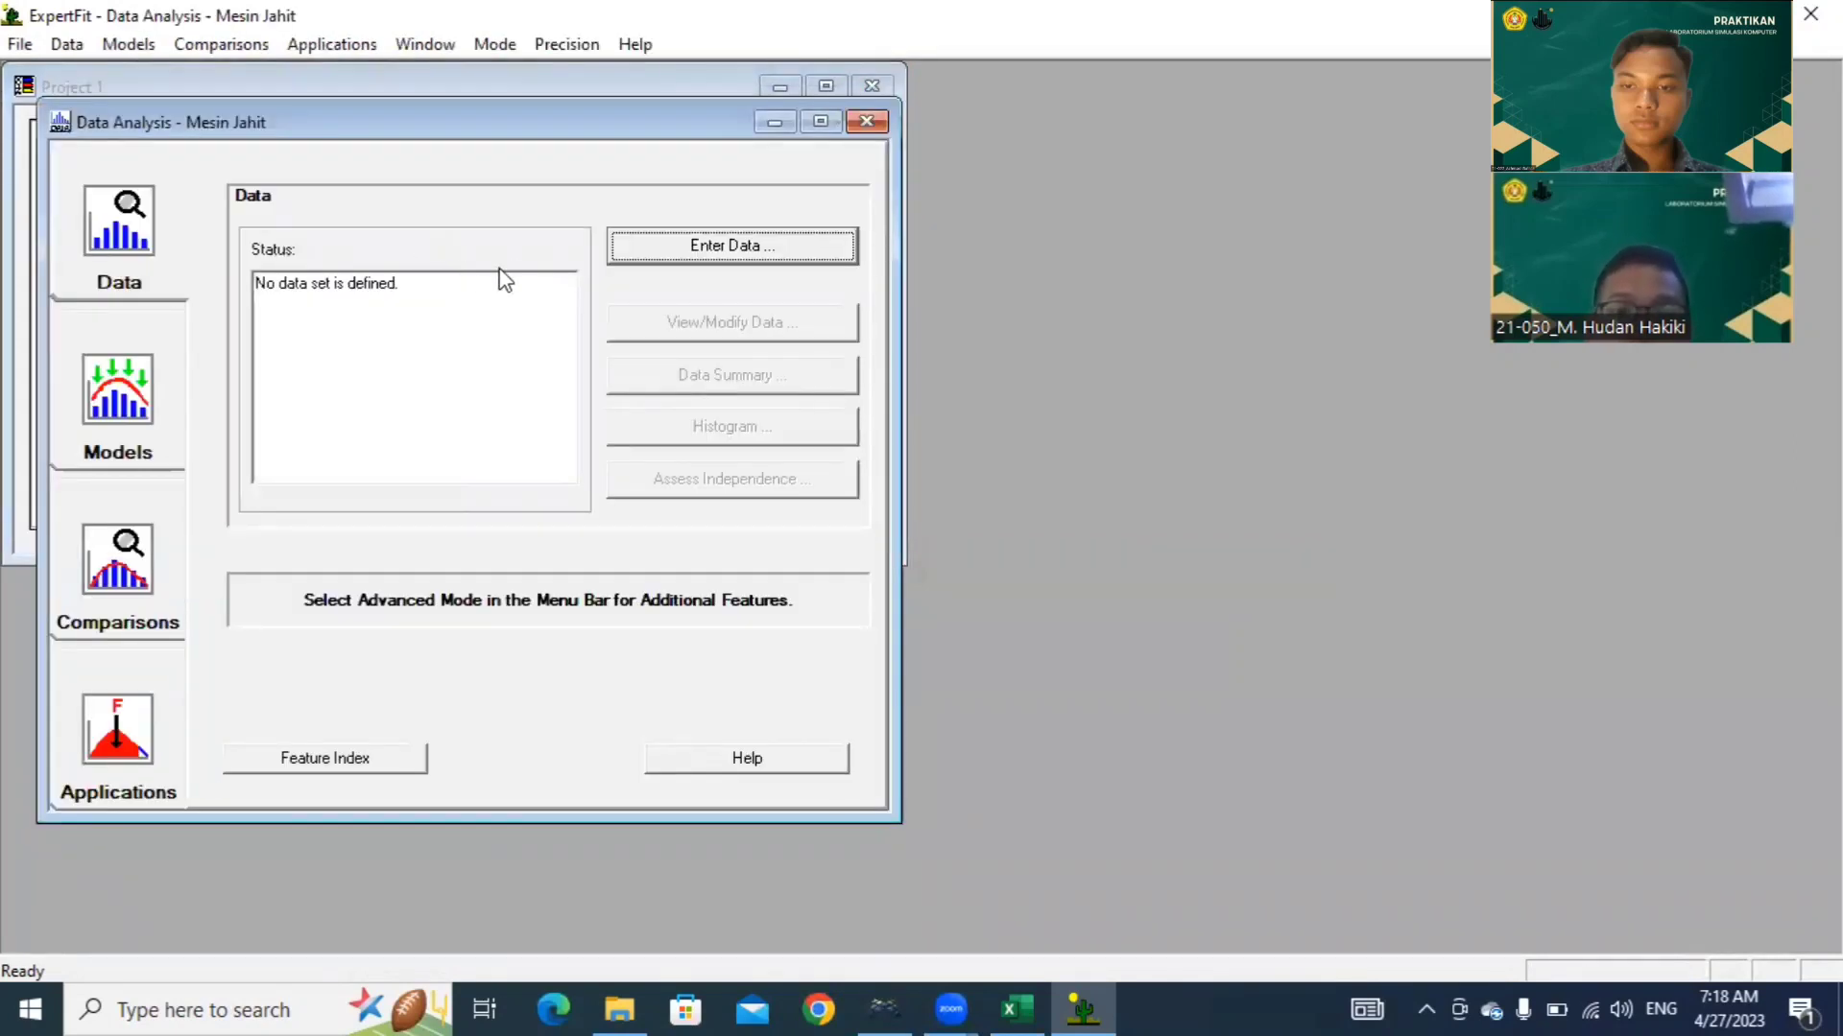
left_click(682, 246)
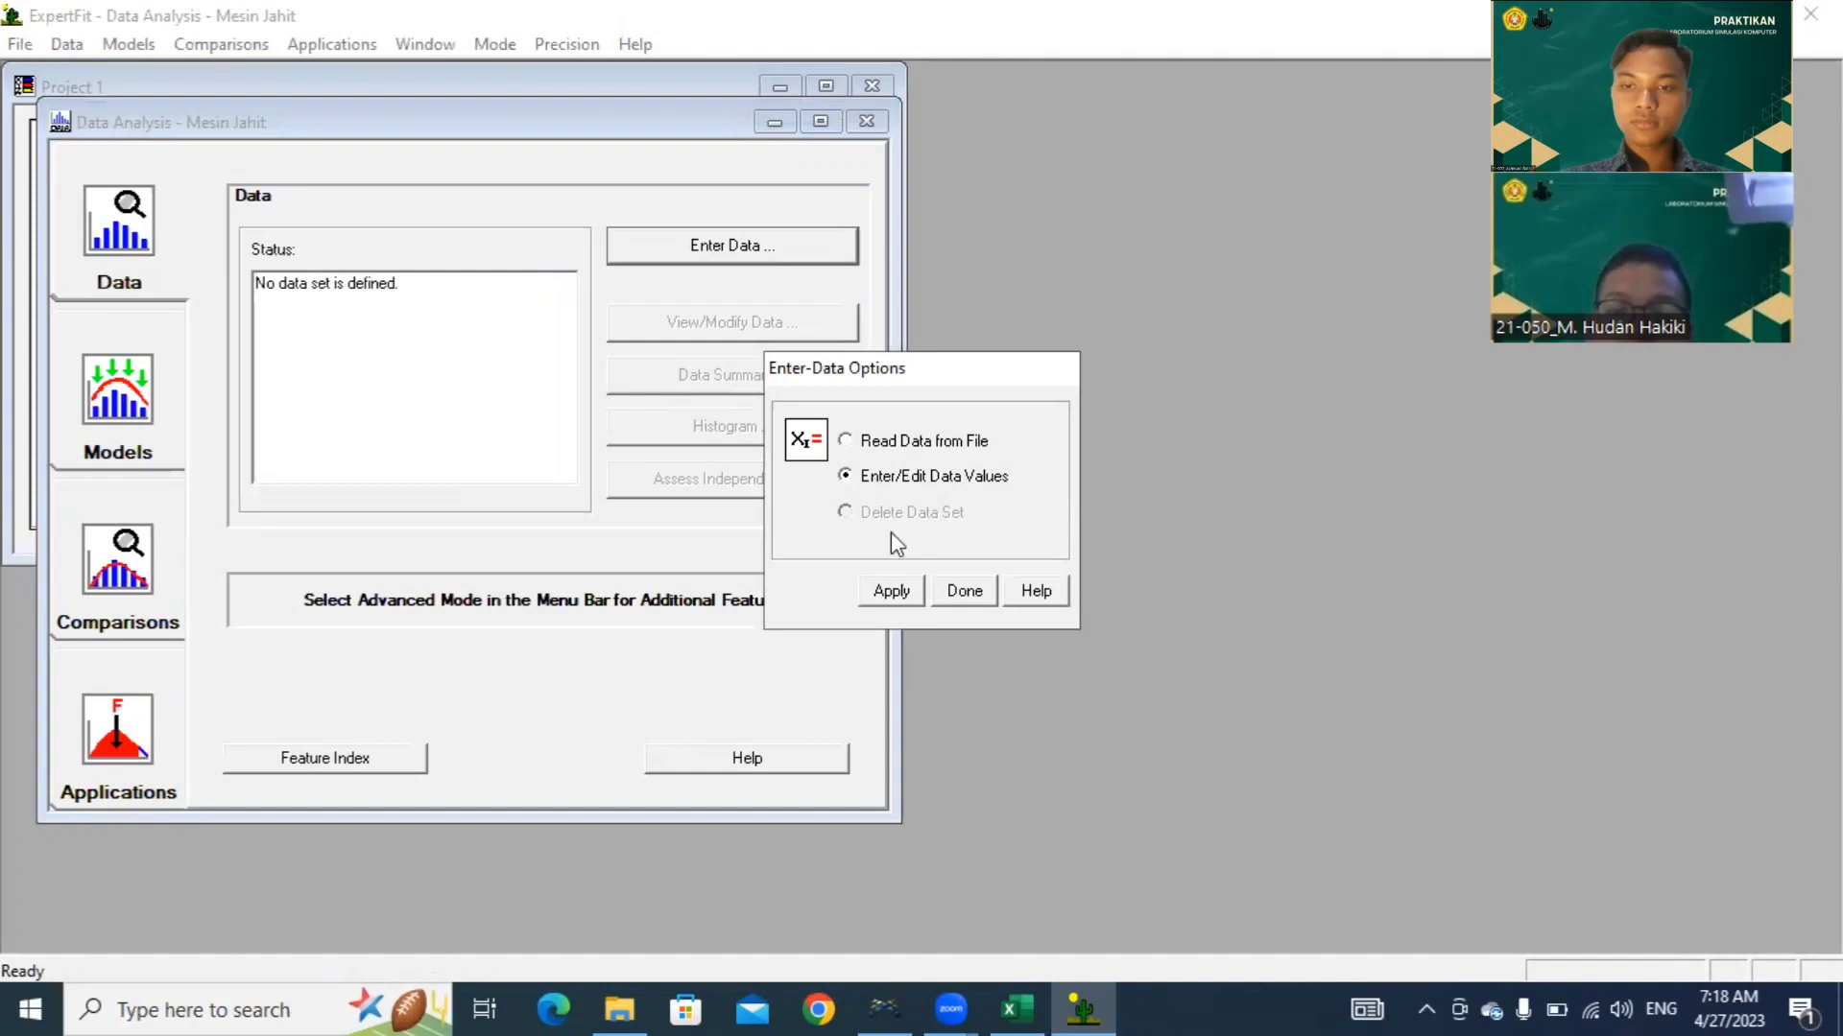
left_click(890, 590)
Step: Copy cells A2:A16 from Book1 in Excel into the Mesin Jahit data set in ExpertFit, treating the values as real valued
left_click(1013, 1002)
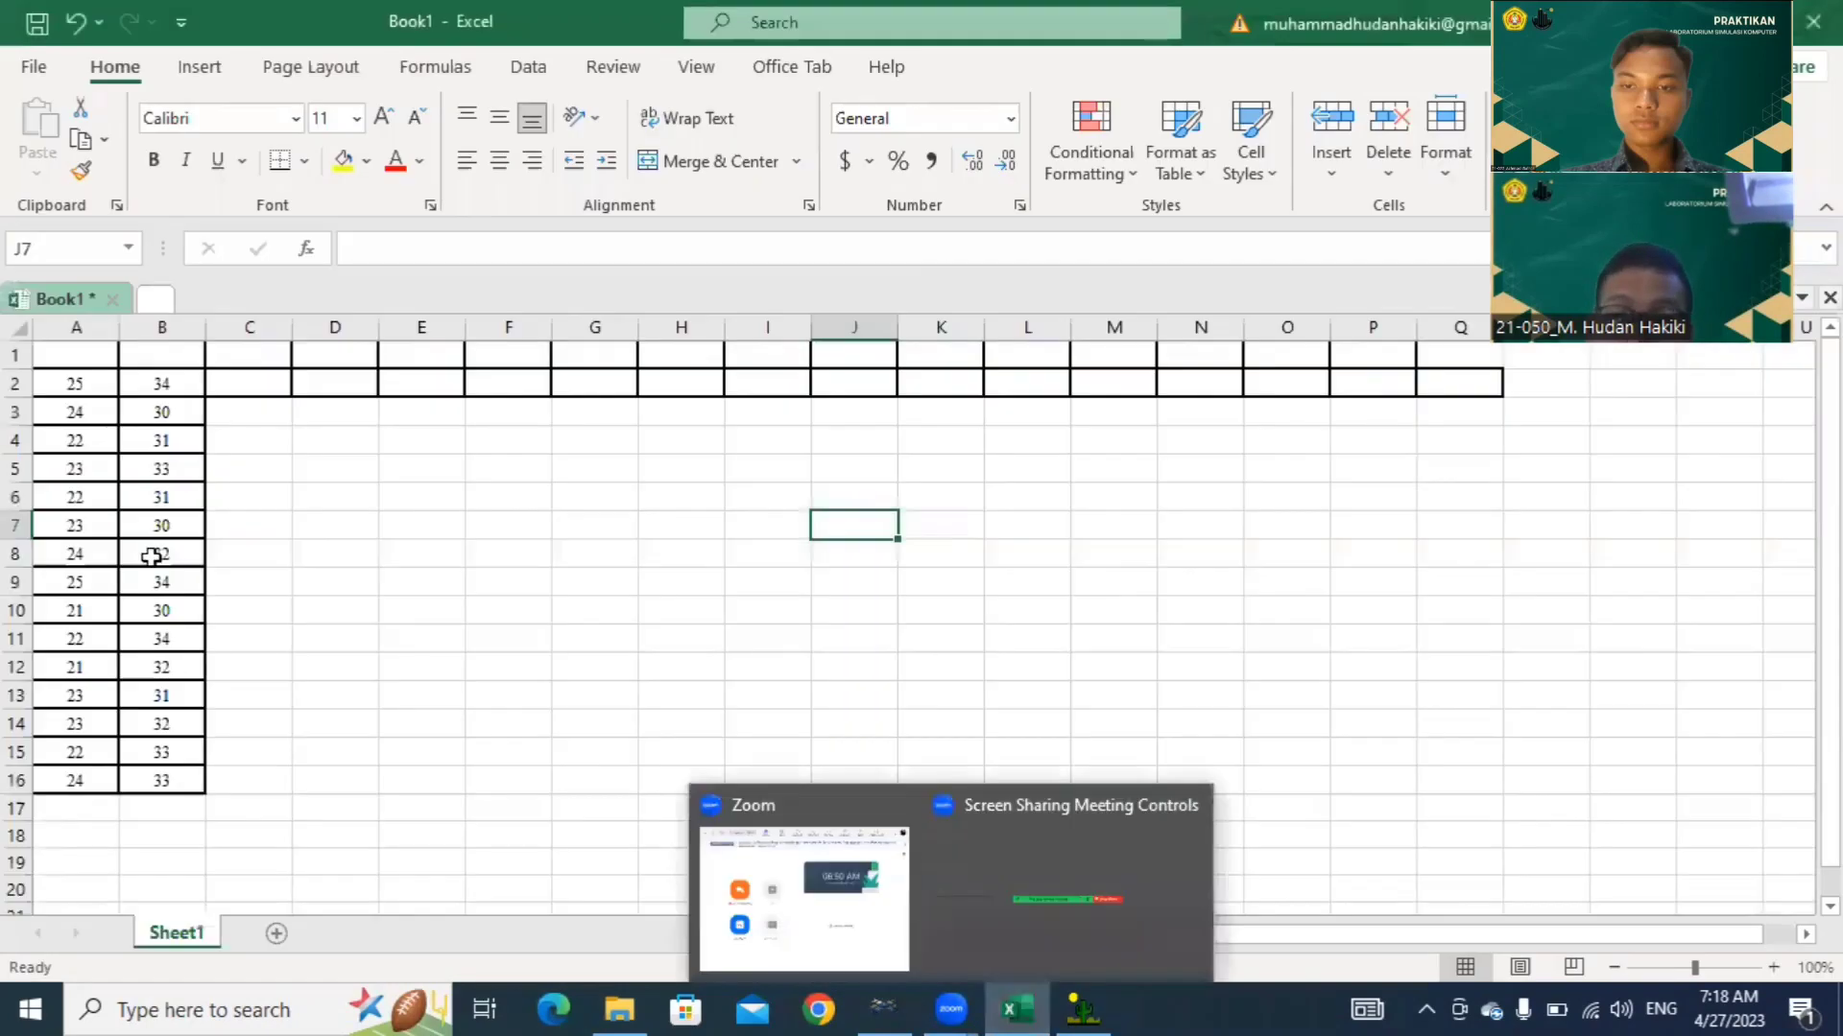
left_click_drag(66, 378, 78, 773)
key("ctrl+c")
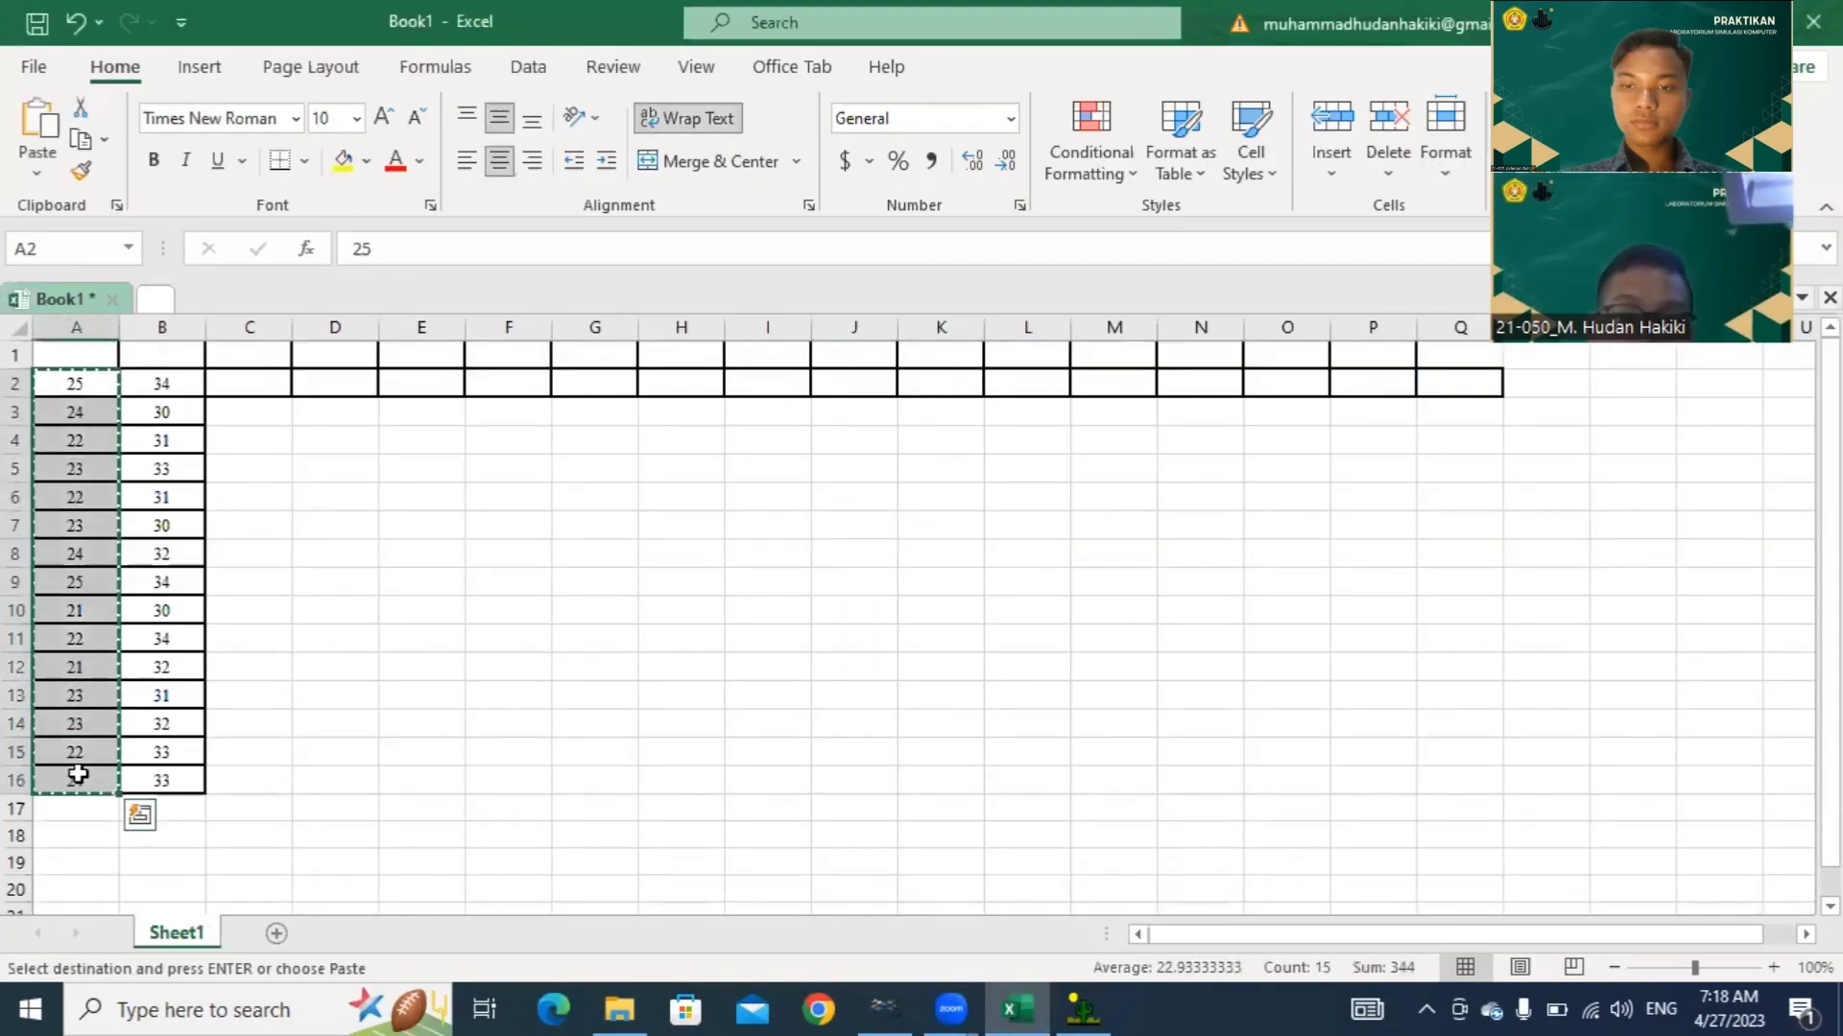
left_click(1107, 993)
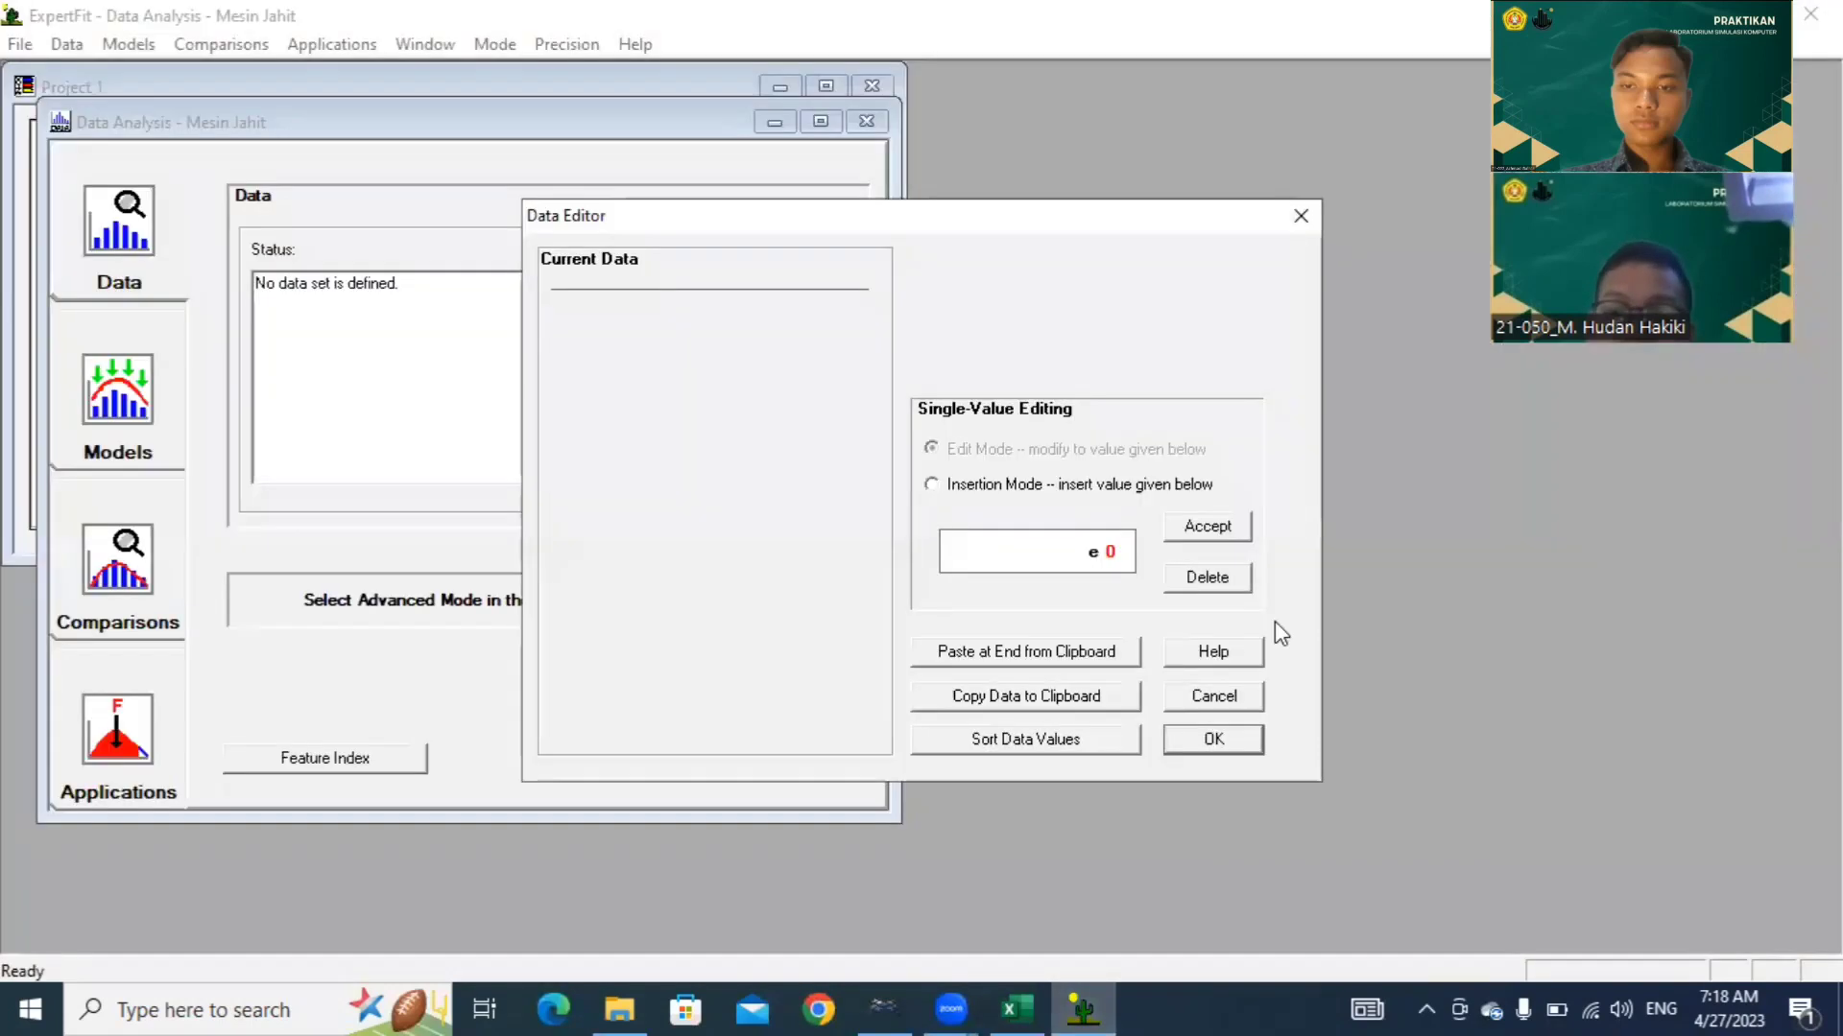
left_click(1085, 652)
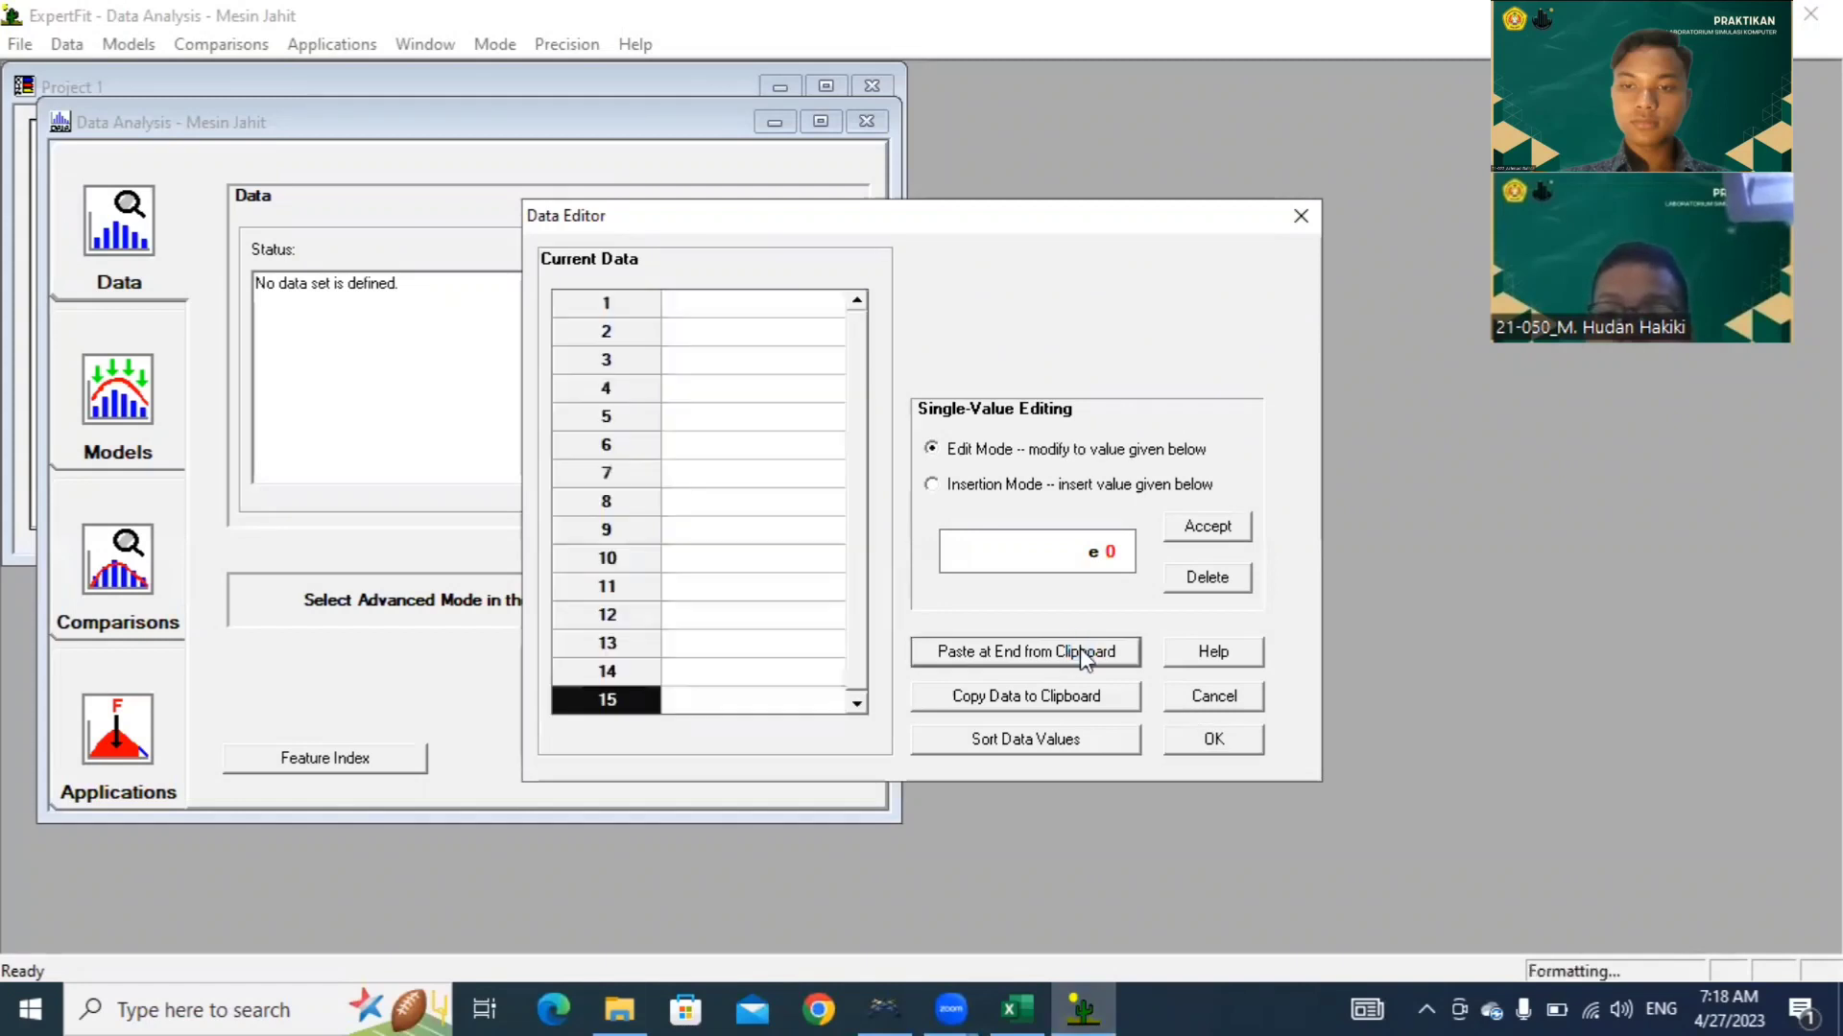
left_click(1213, 744)
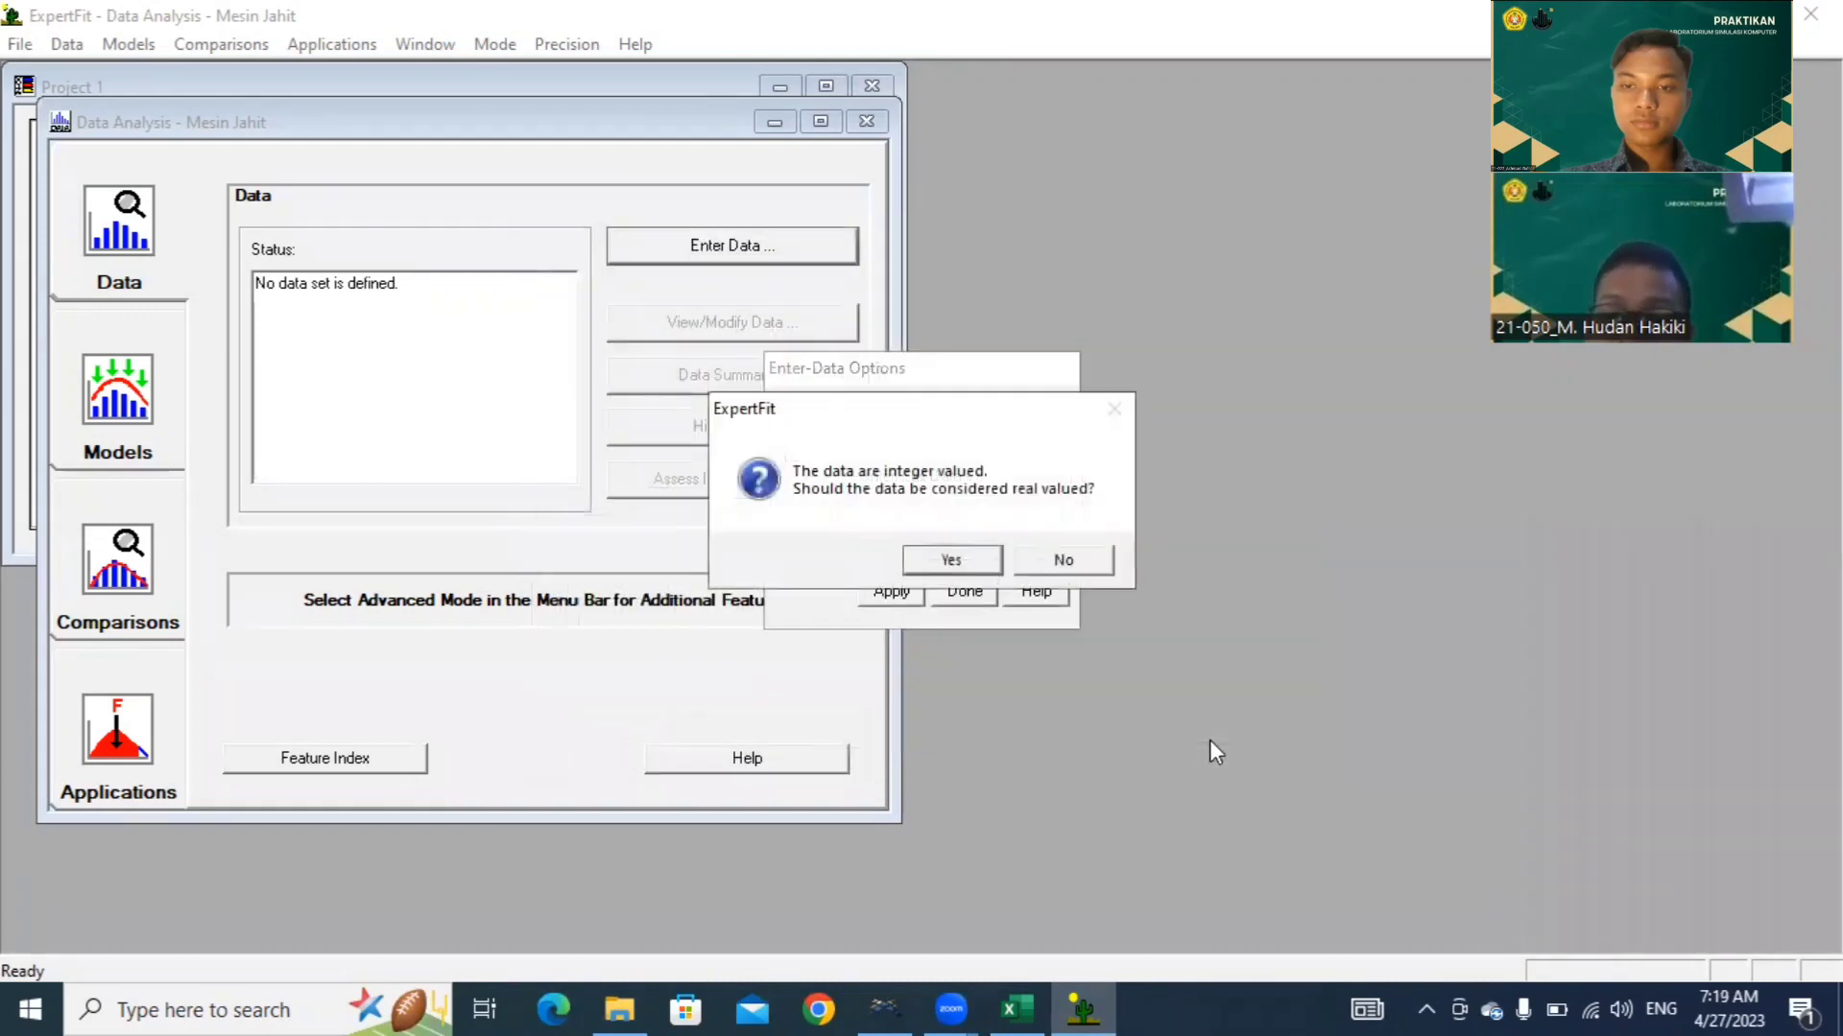
left_click(960, 560)
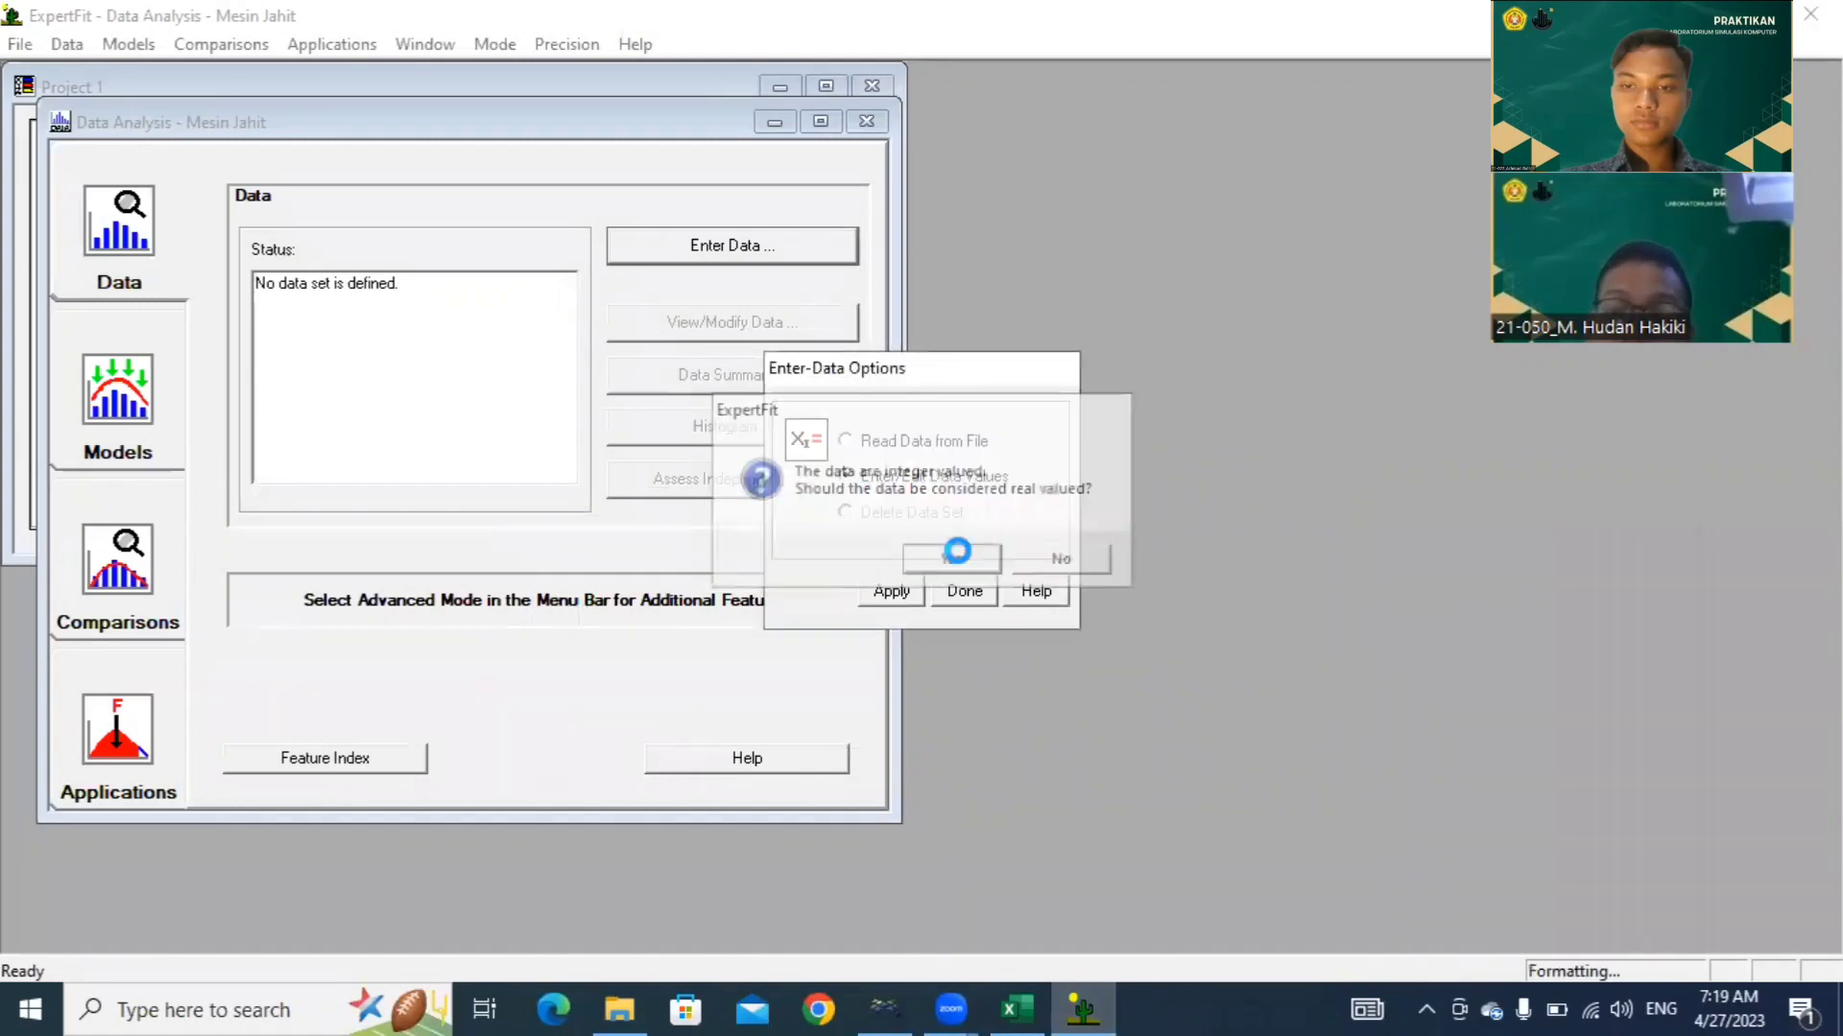
left_click(1180, 384)
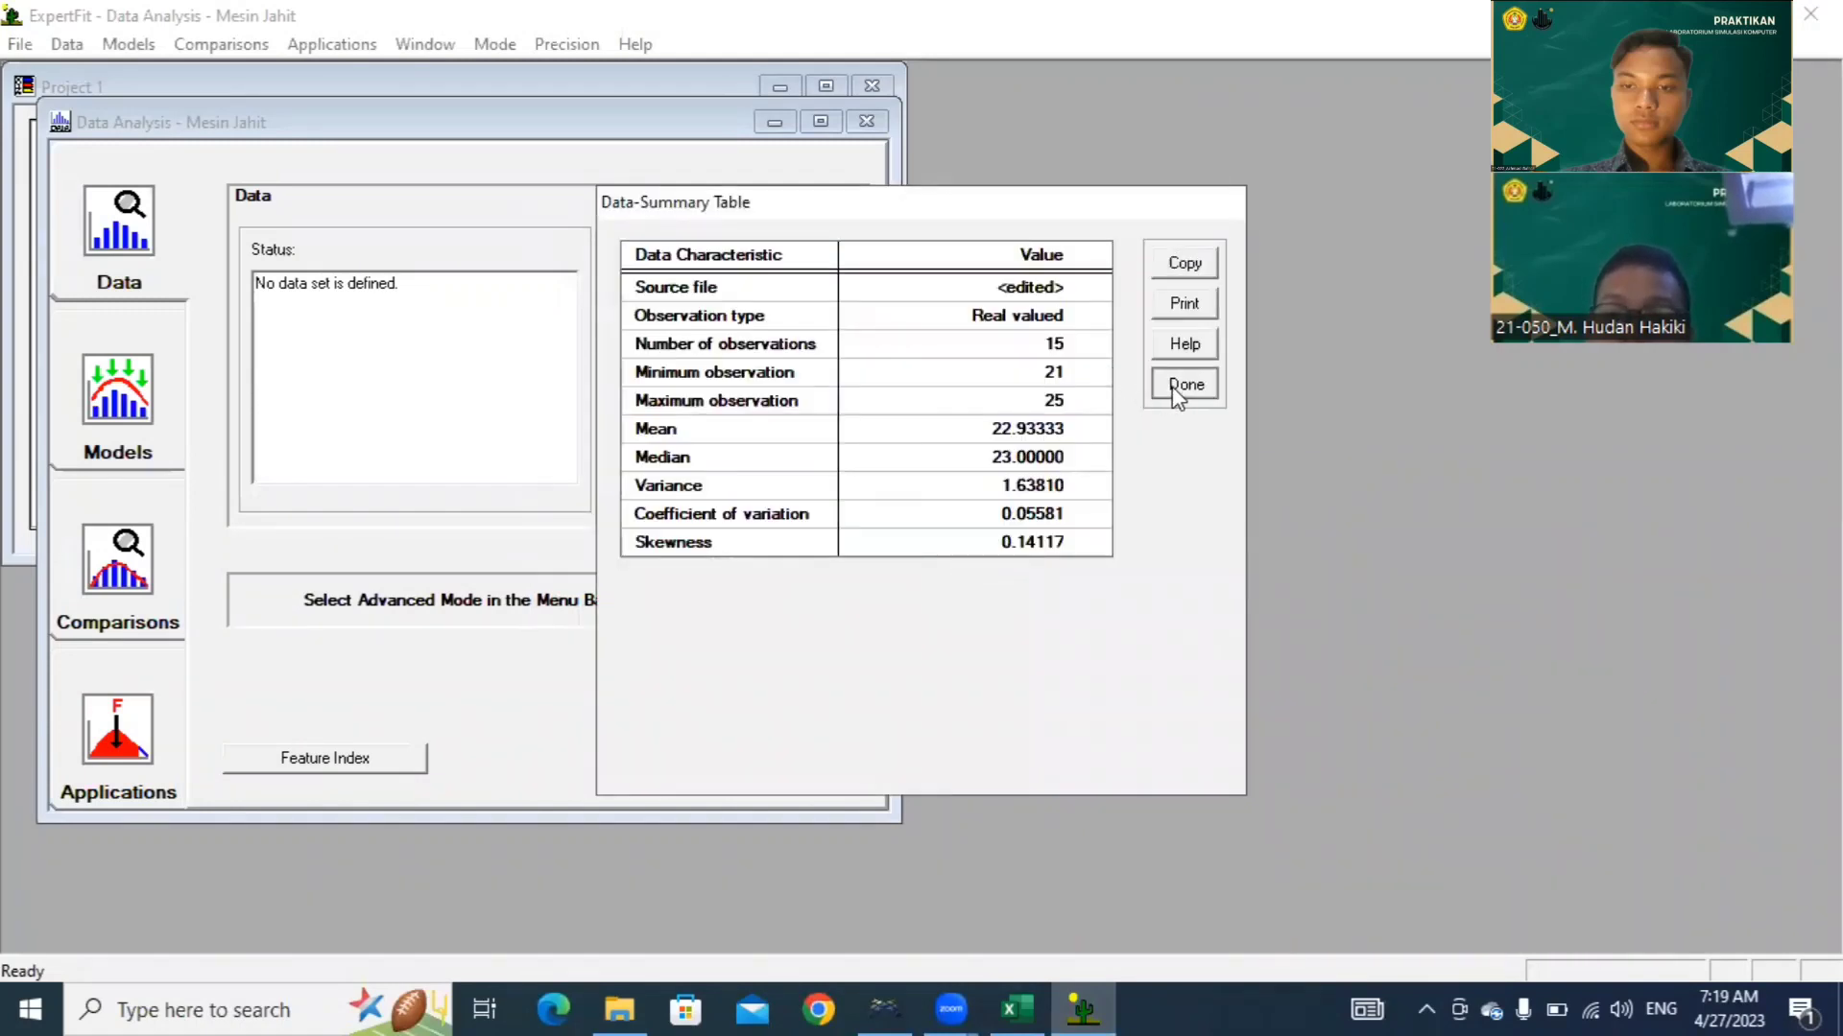
Step: Run automated fitting of distribution models on the Mesin Jahit data and close the results
left_click(125, 393)
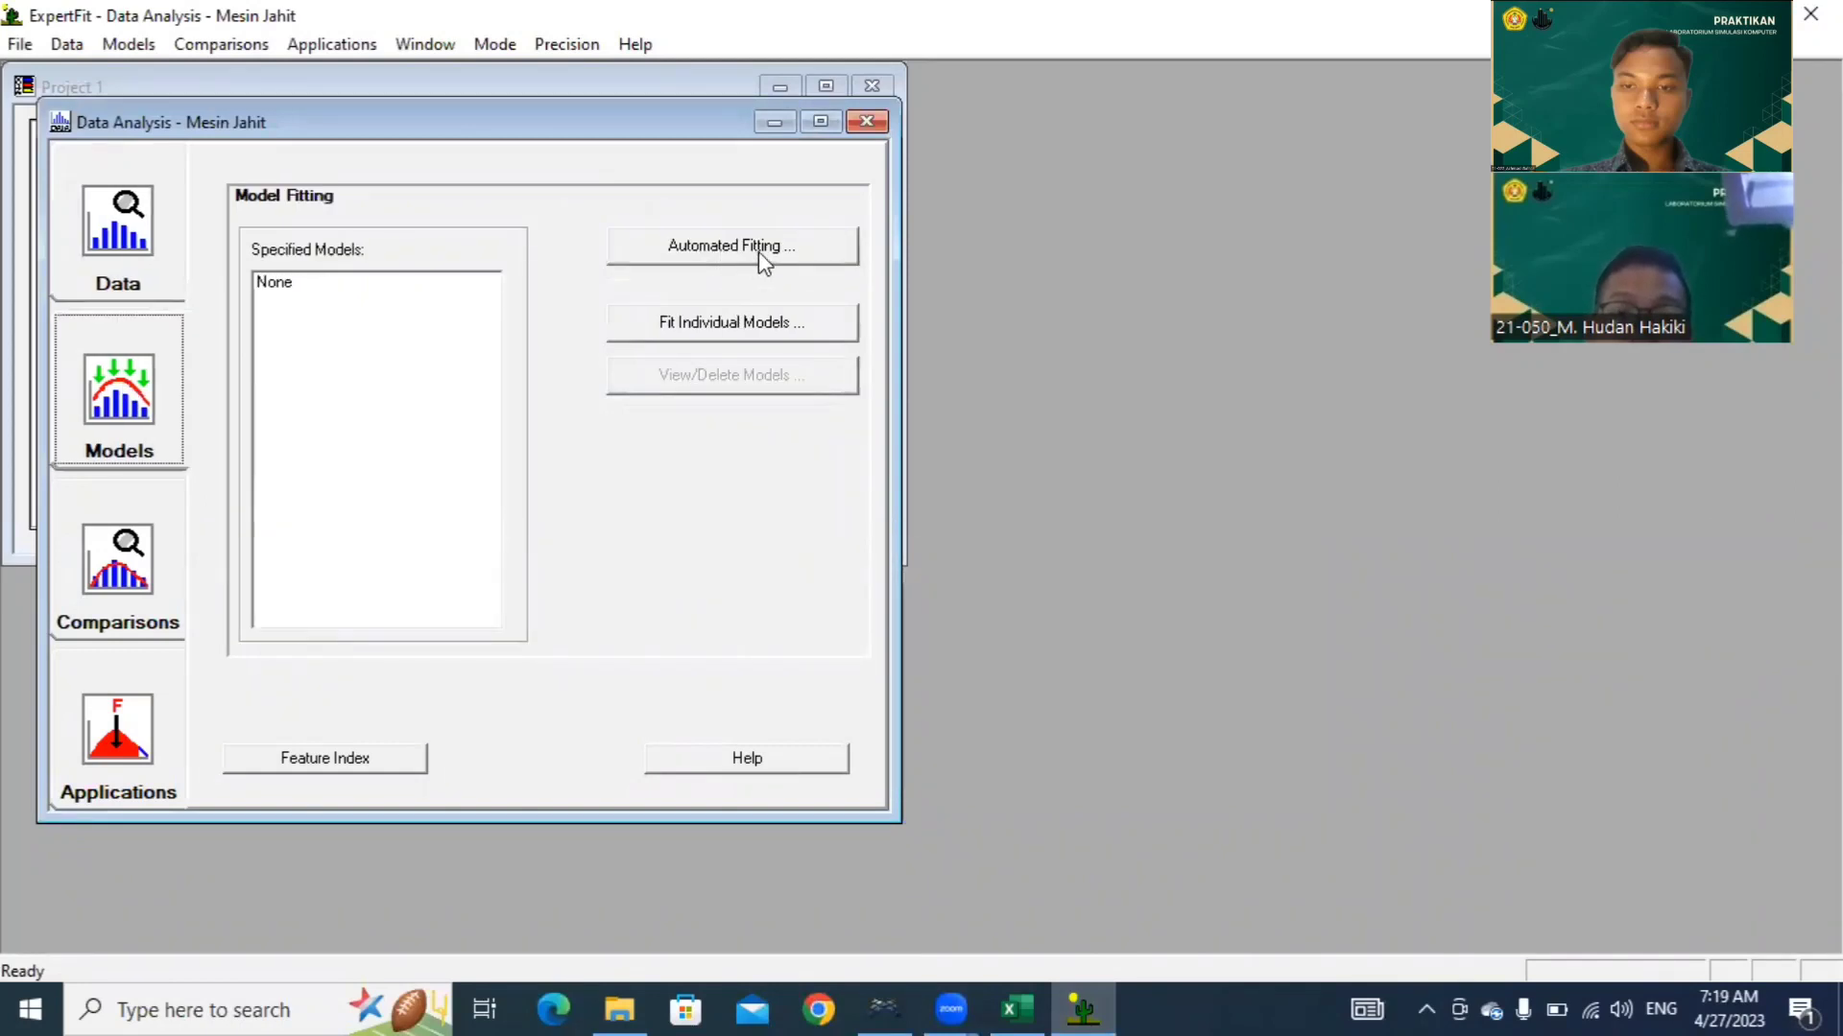
left_click(729, 246)
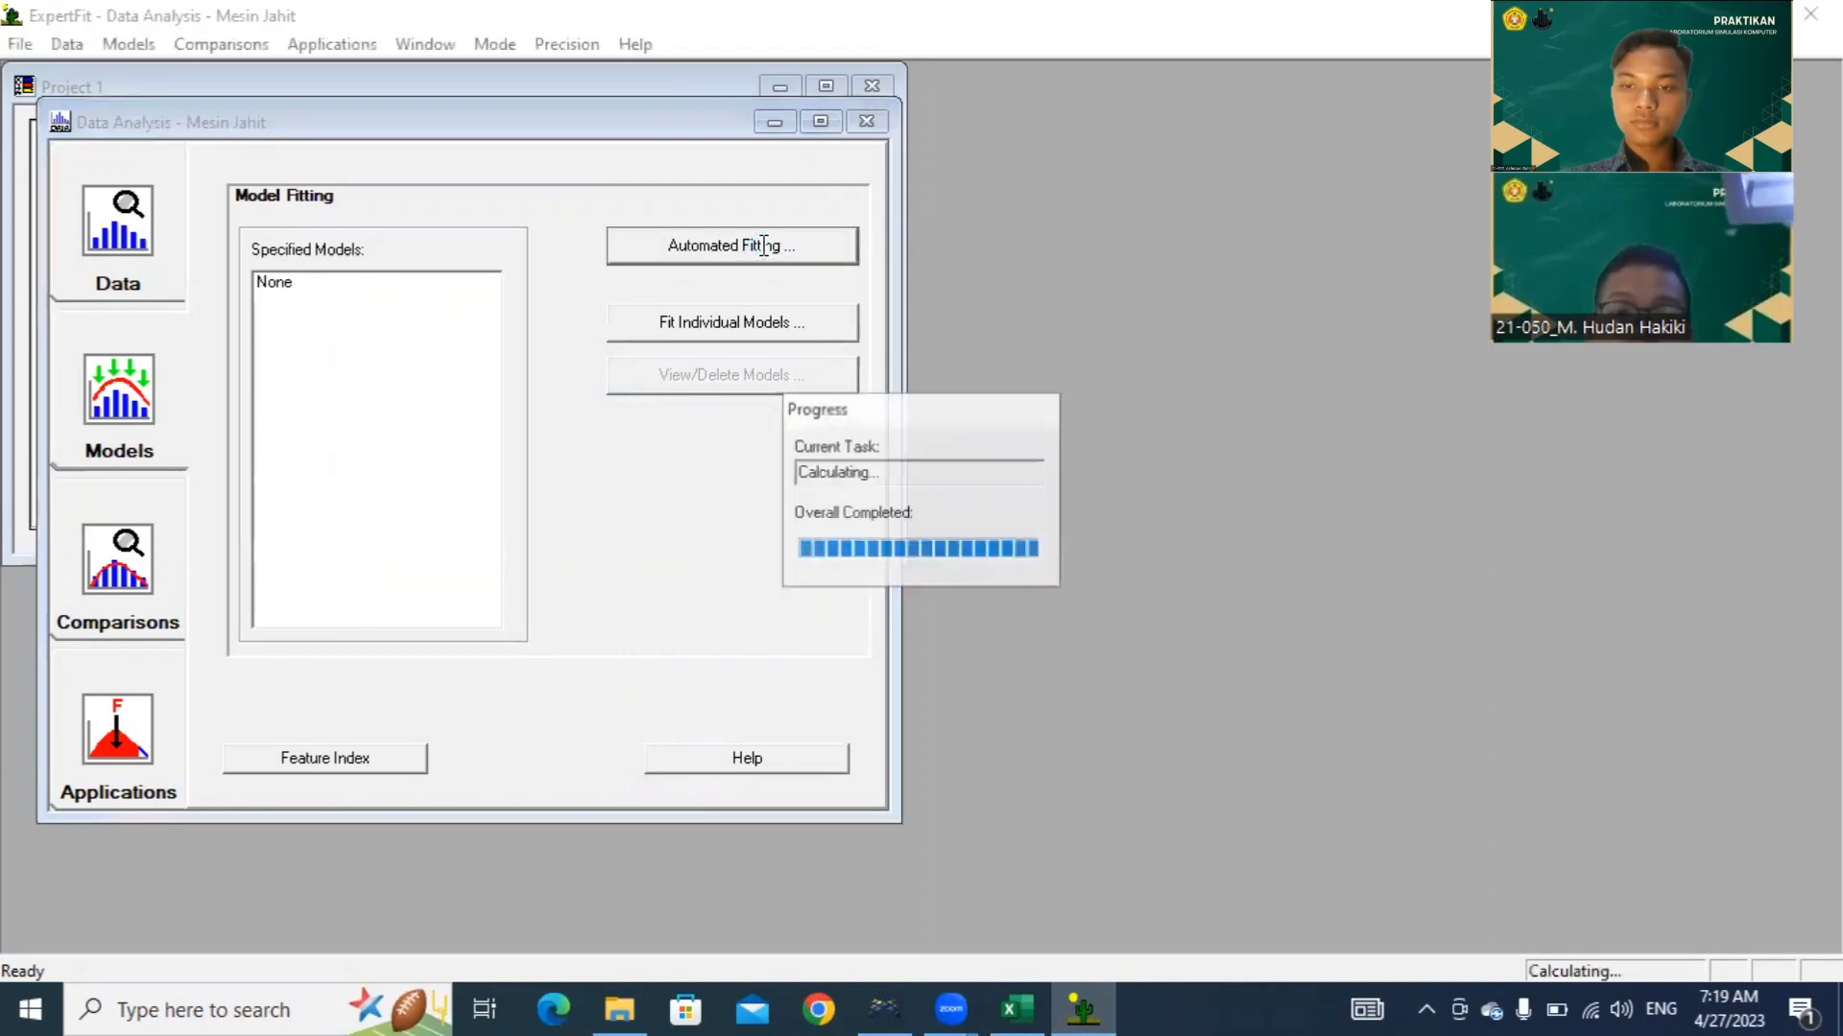
key("alt+Tab")
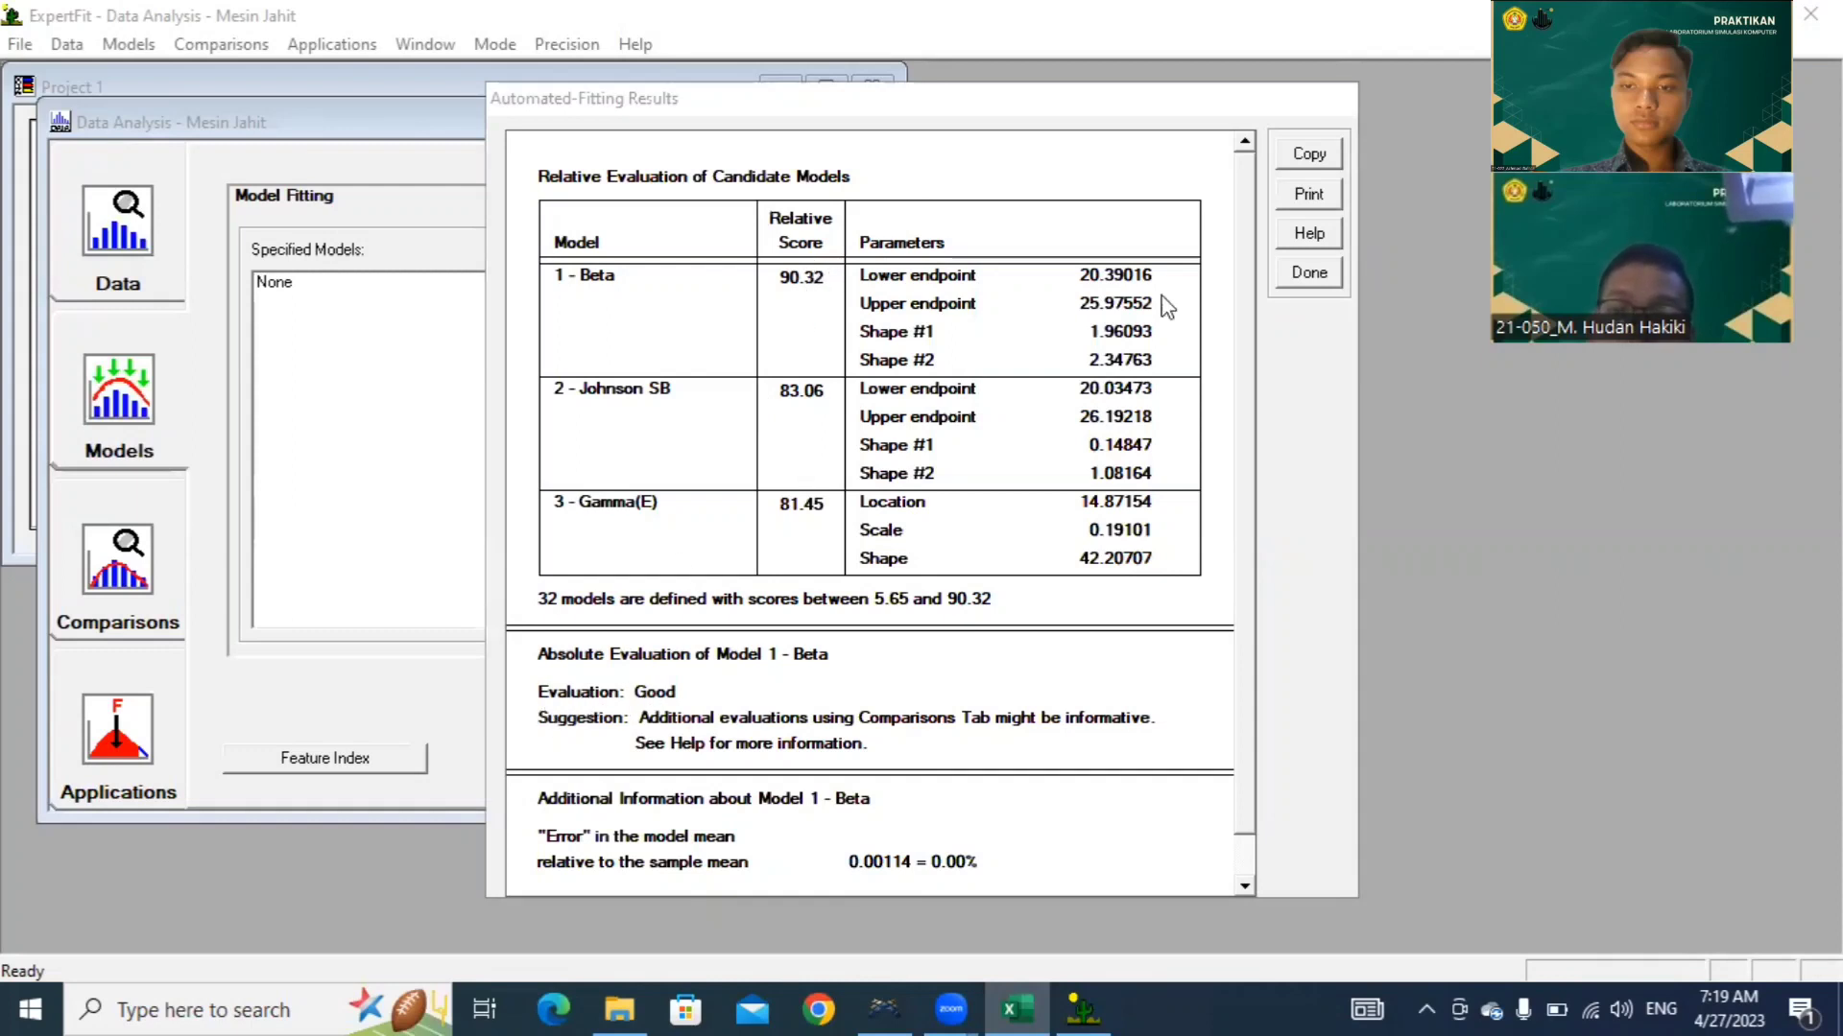
left_click(1307, 274)
Step: Generate the Flexsim simulation representation of the 1 - Beta model for the Mesin Jahit data
left_click(118, 576)
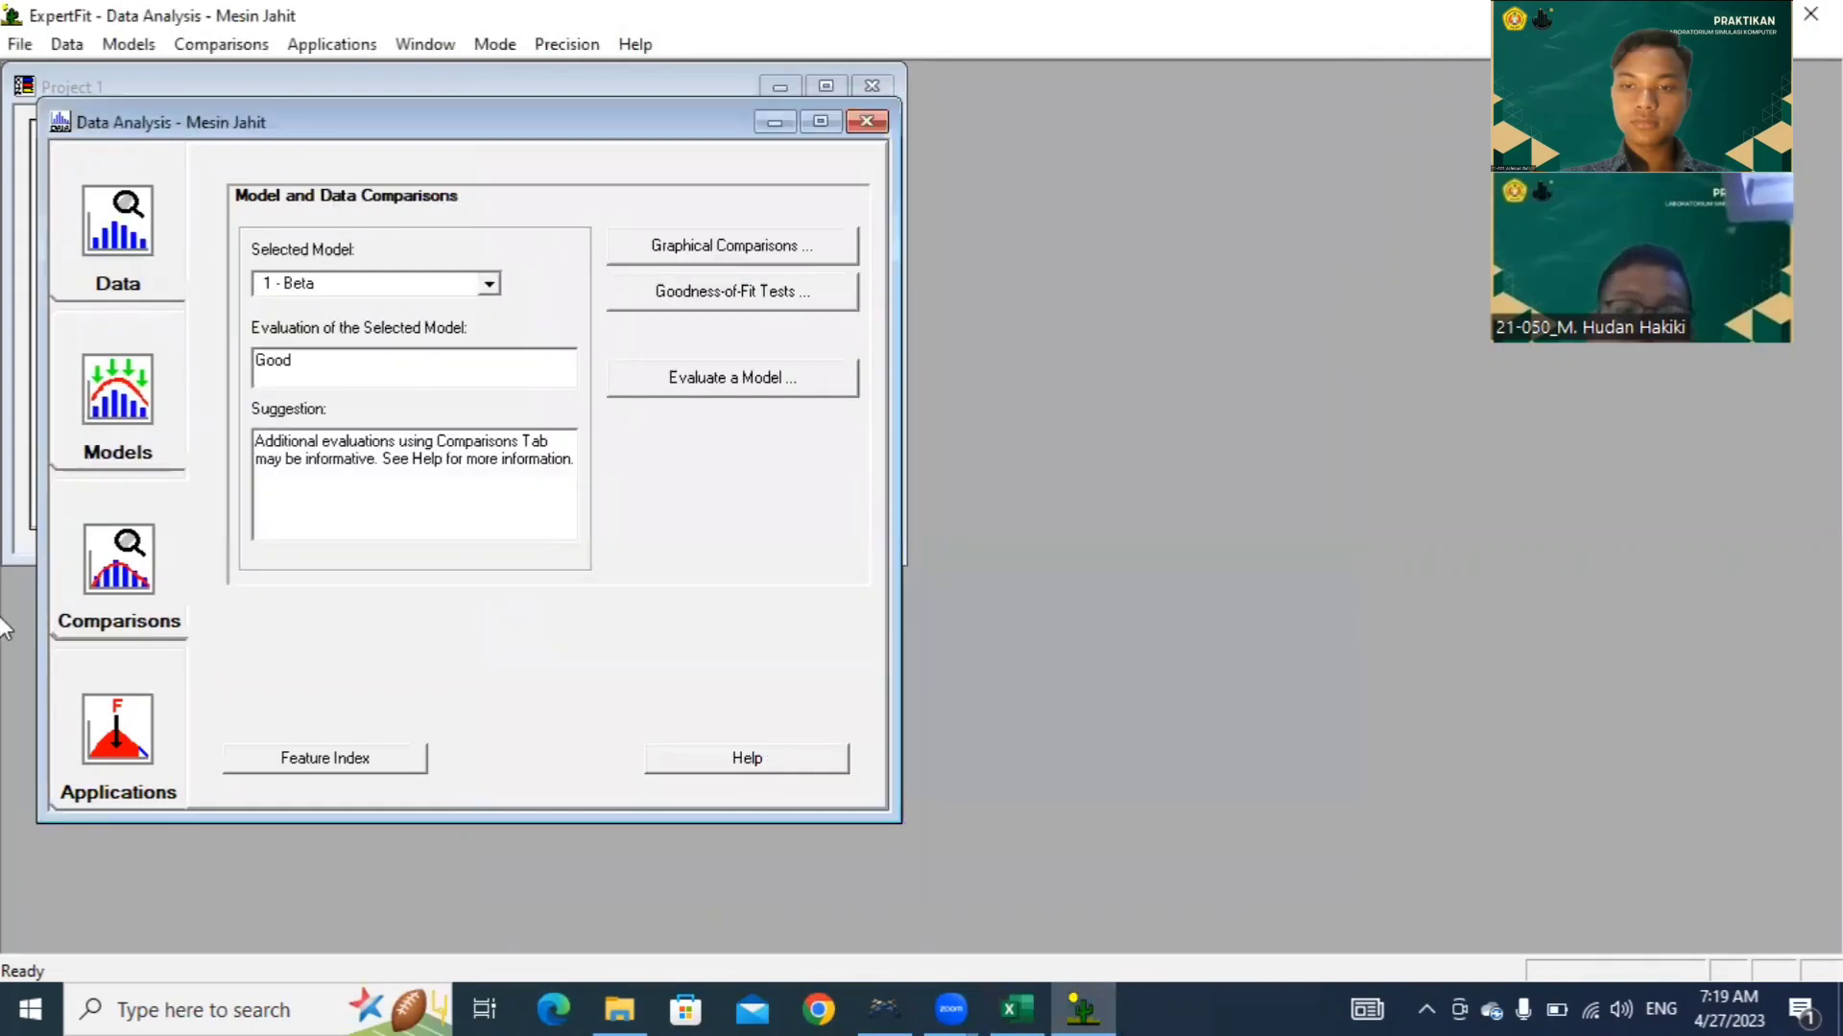
left_click(105, 710)
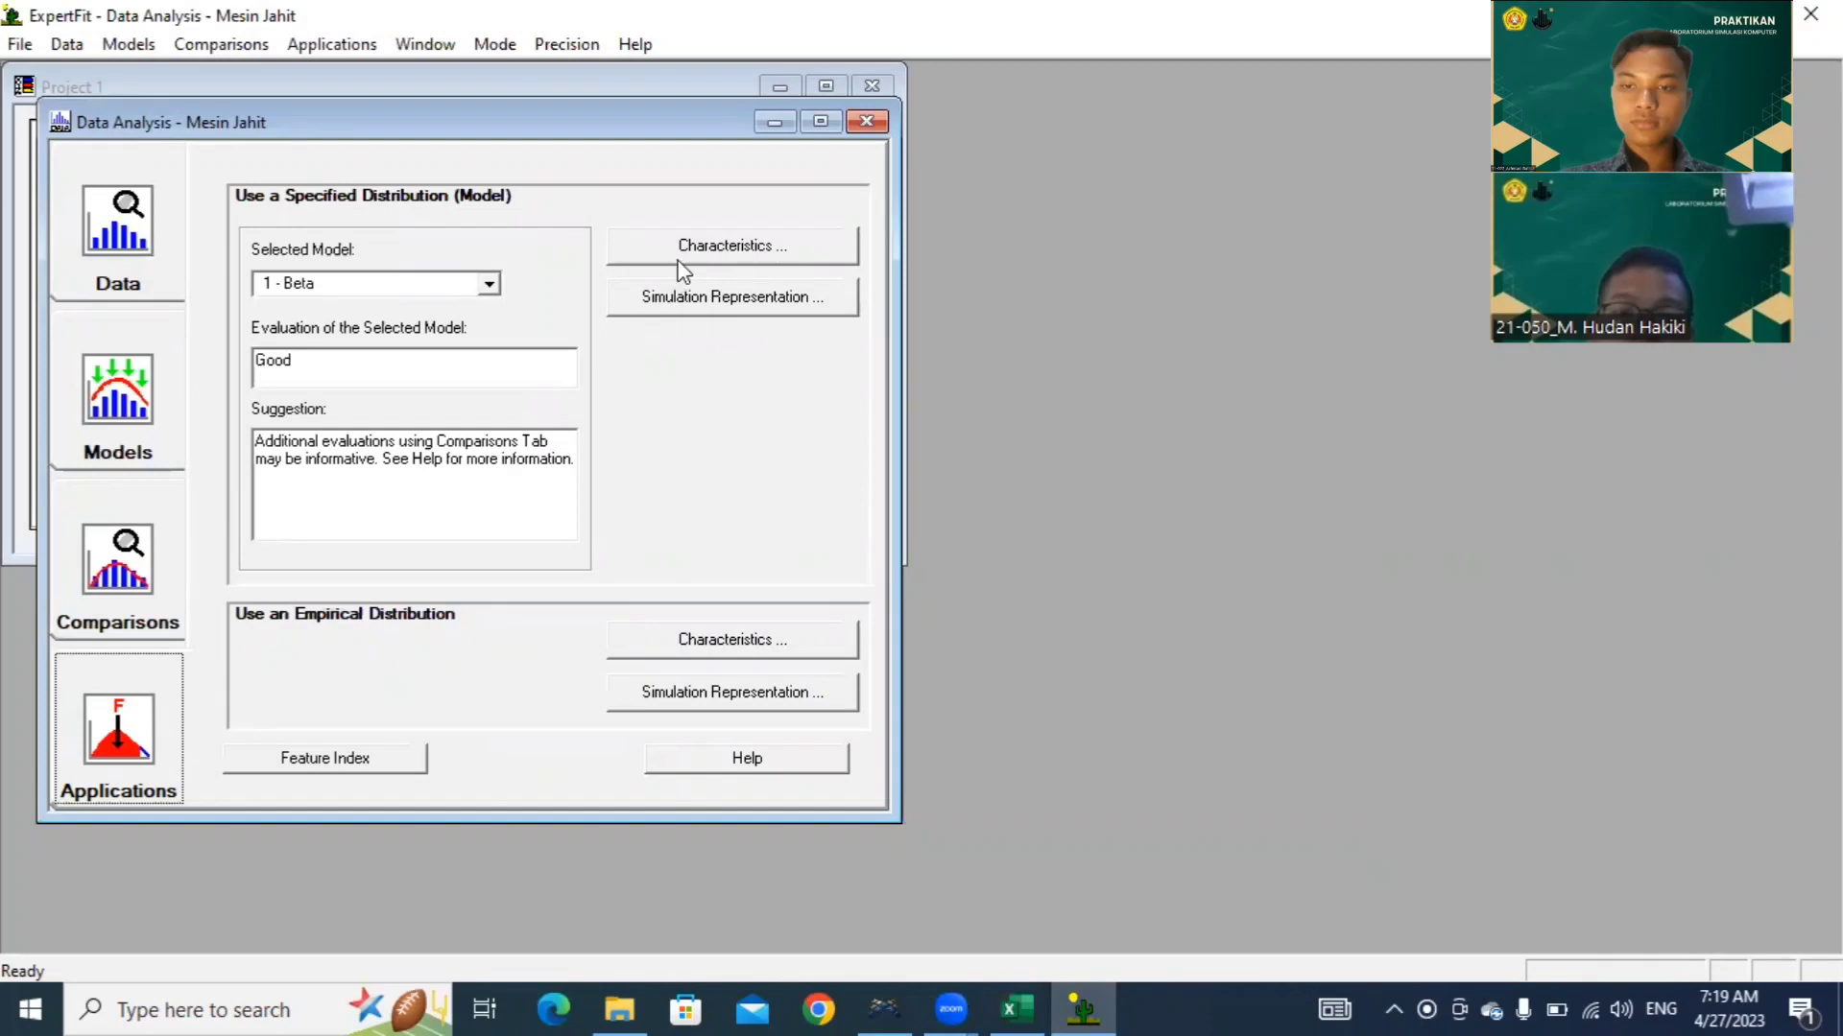
left_click(670, 298)
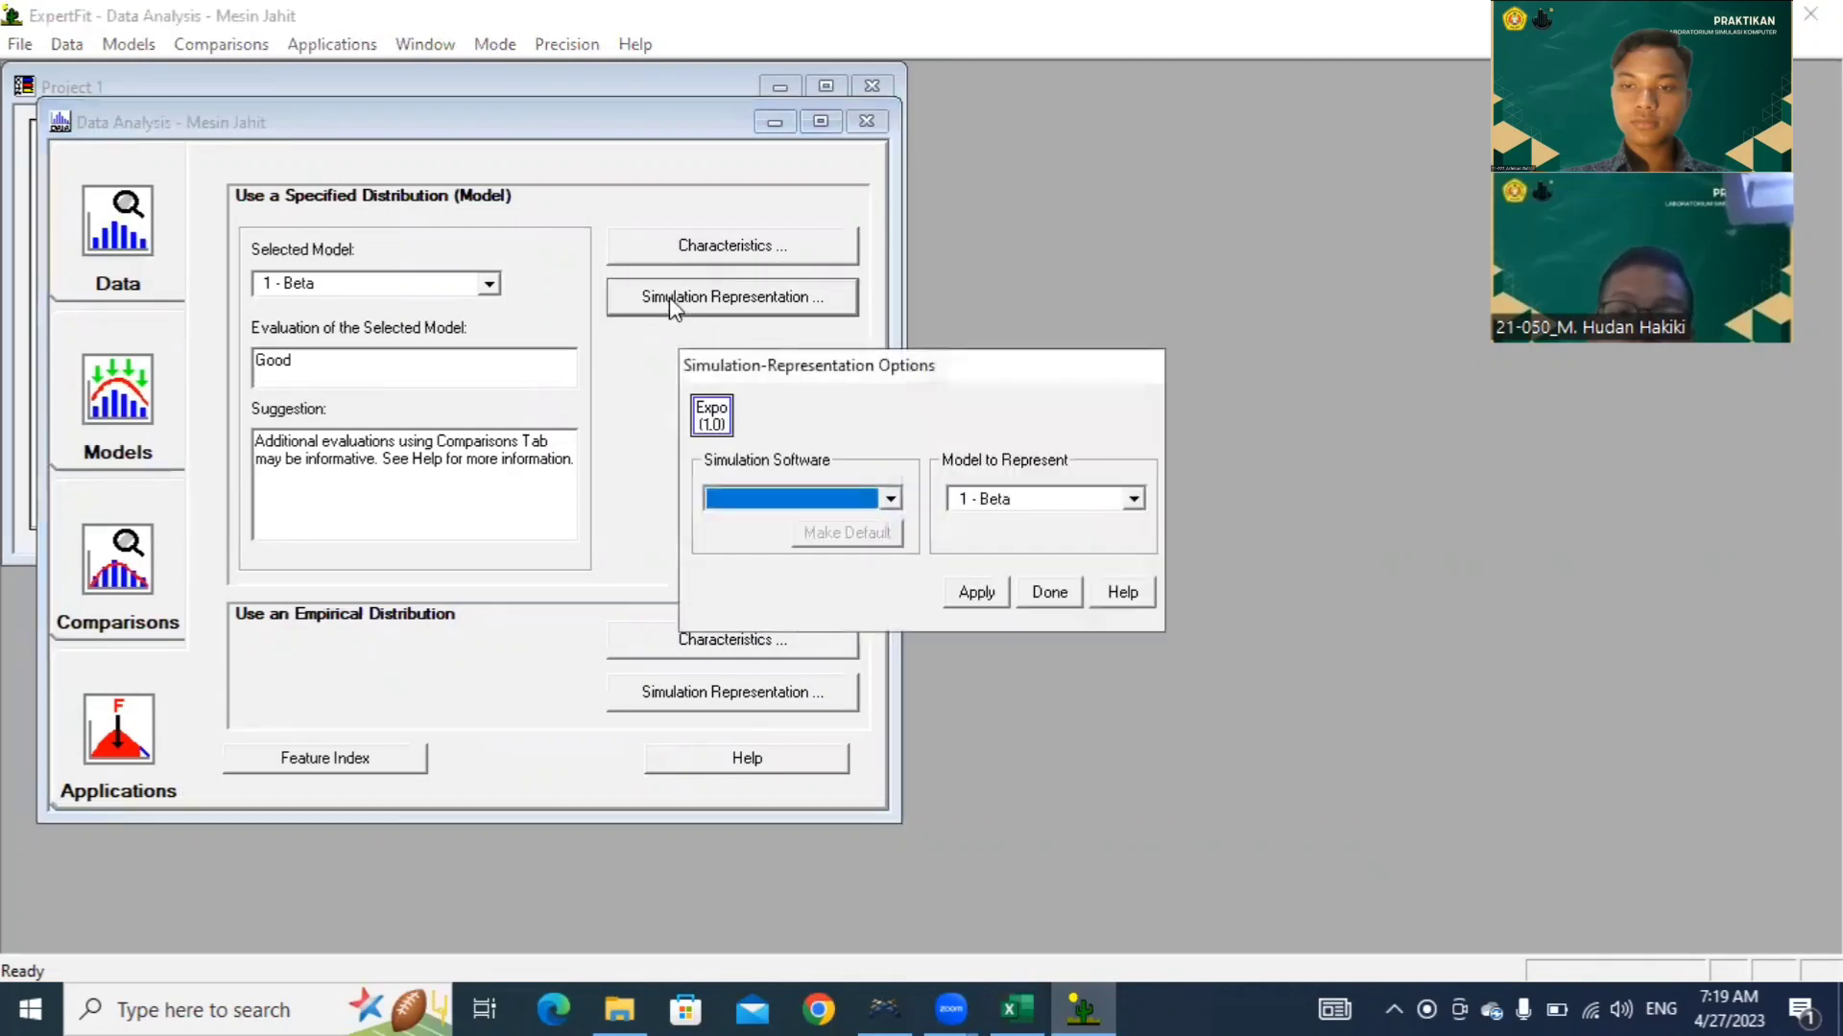
left_click(891, 498)
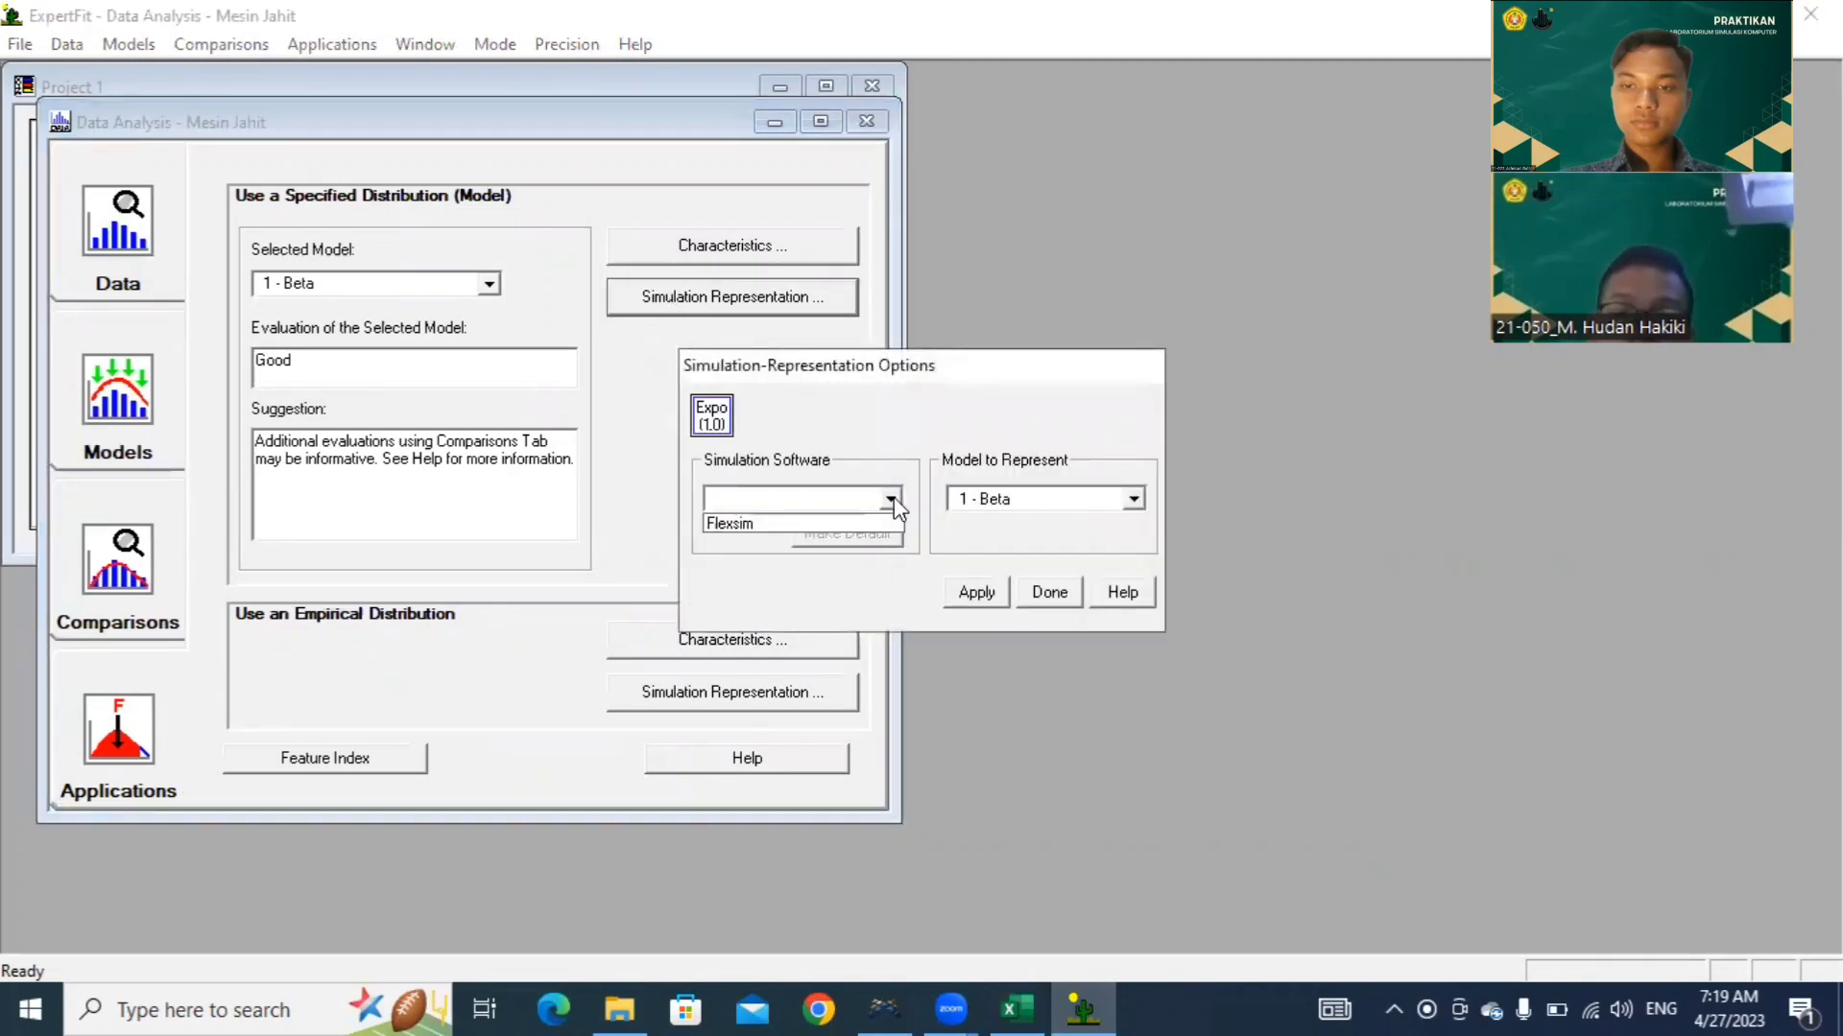
left_click(870, 524)
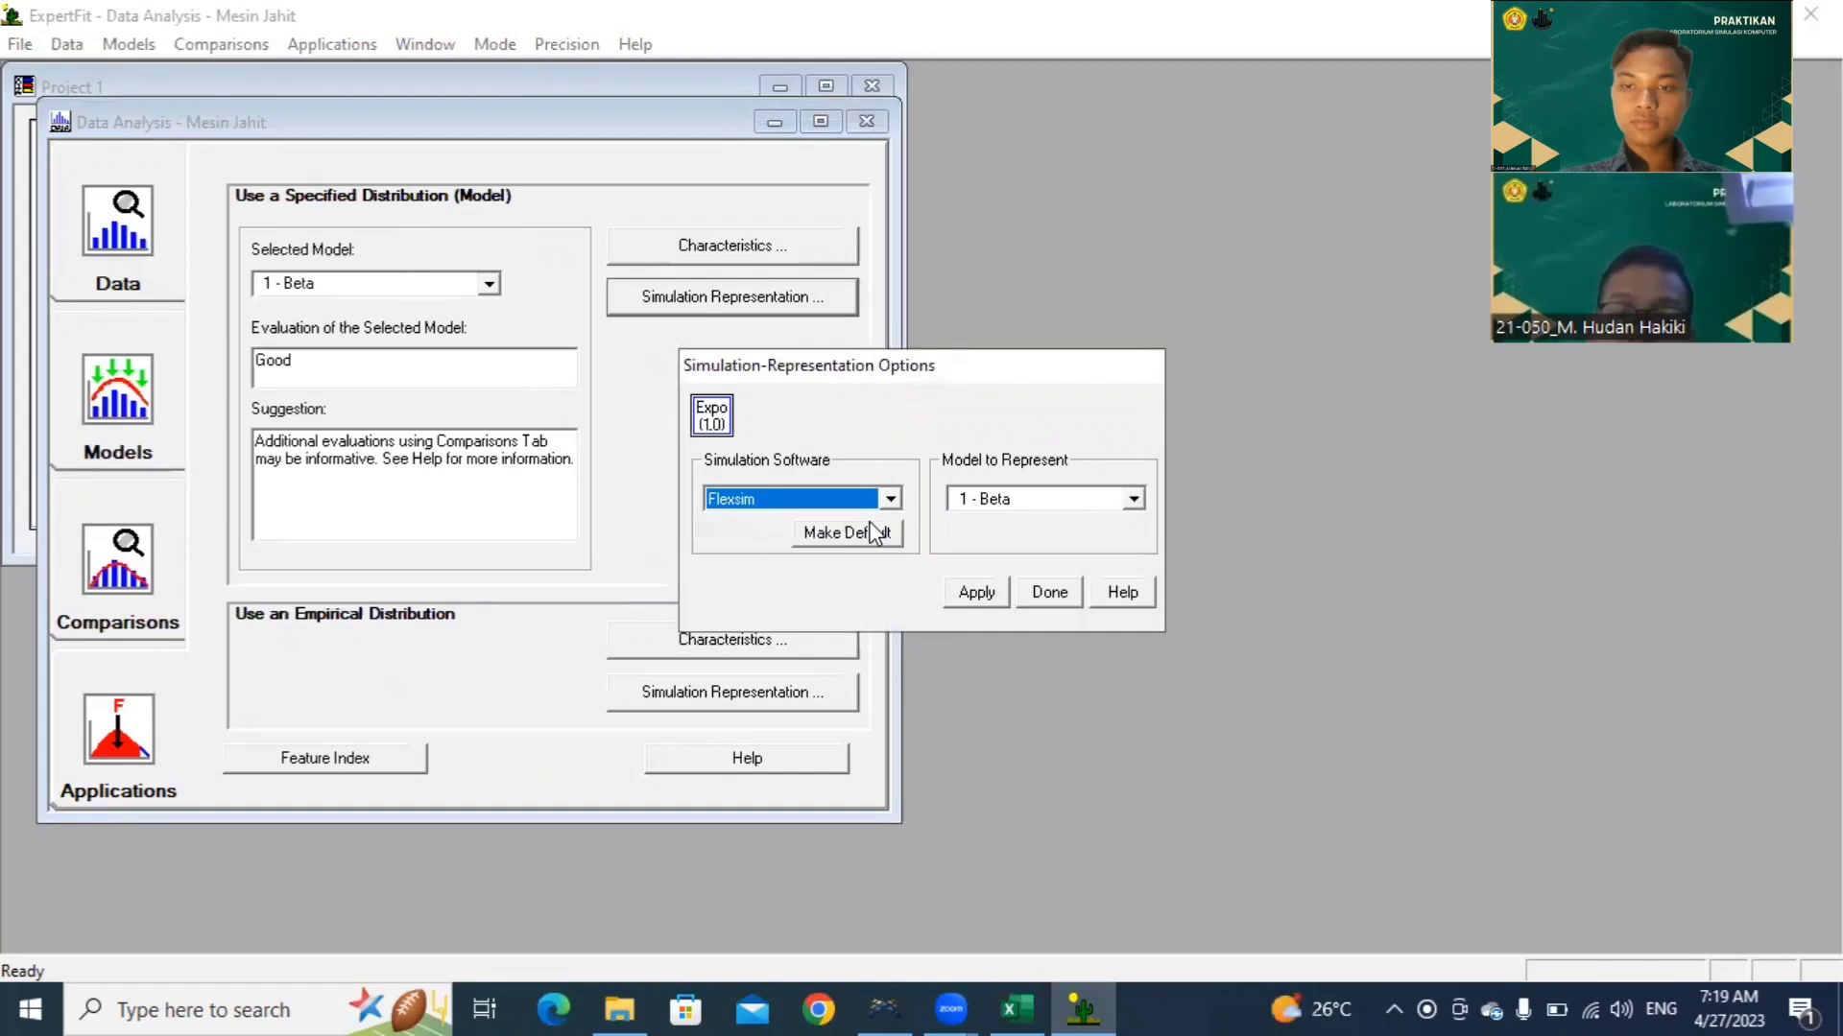
left_click(975, 593)
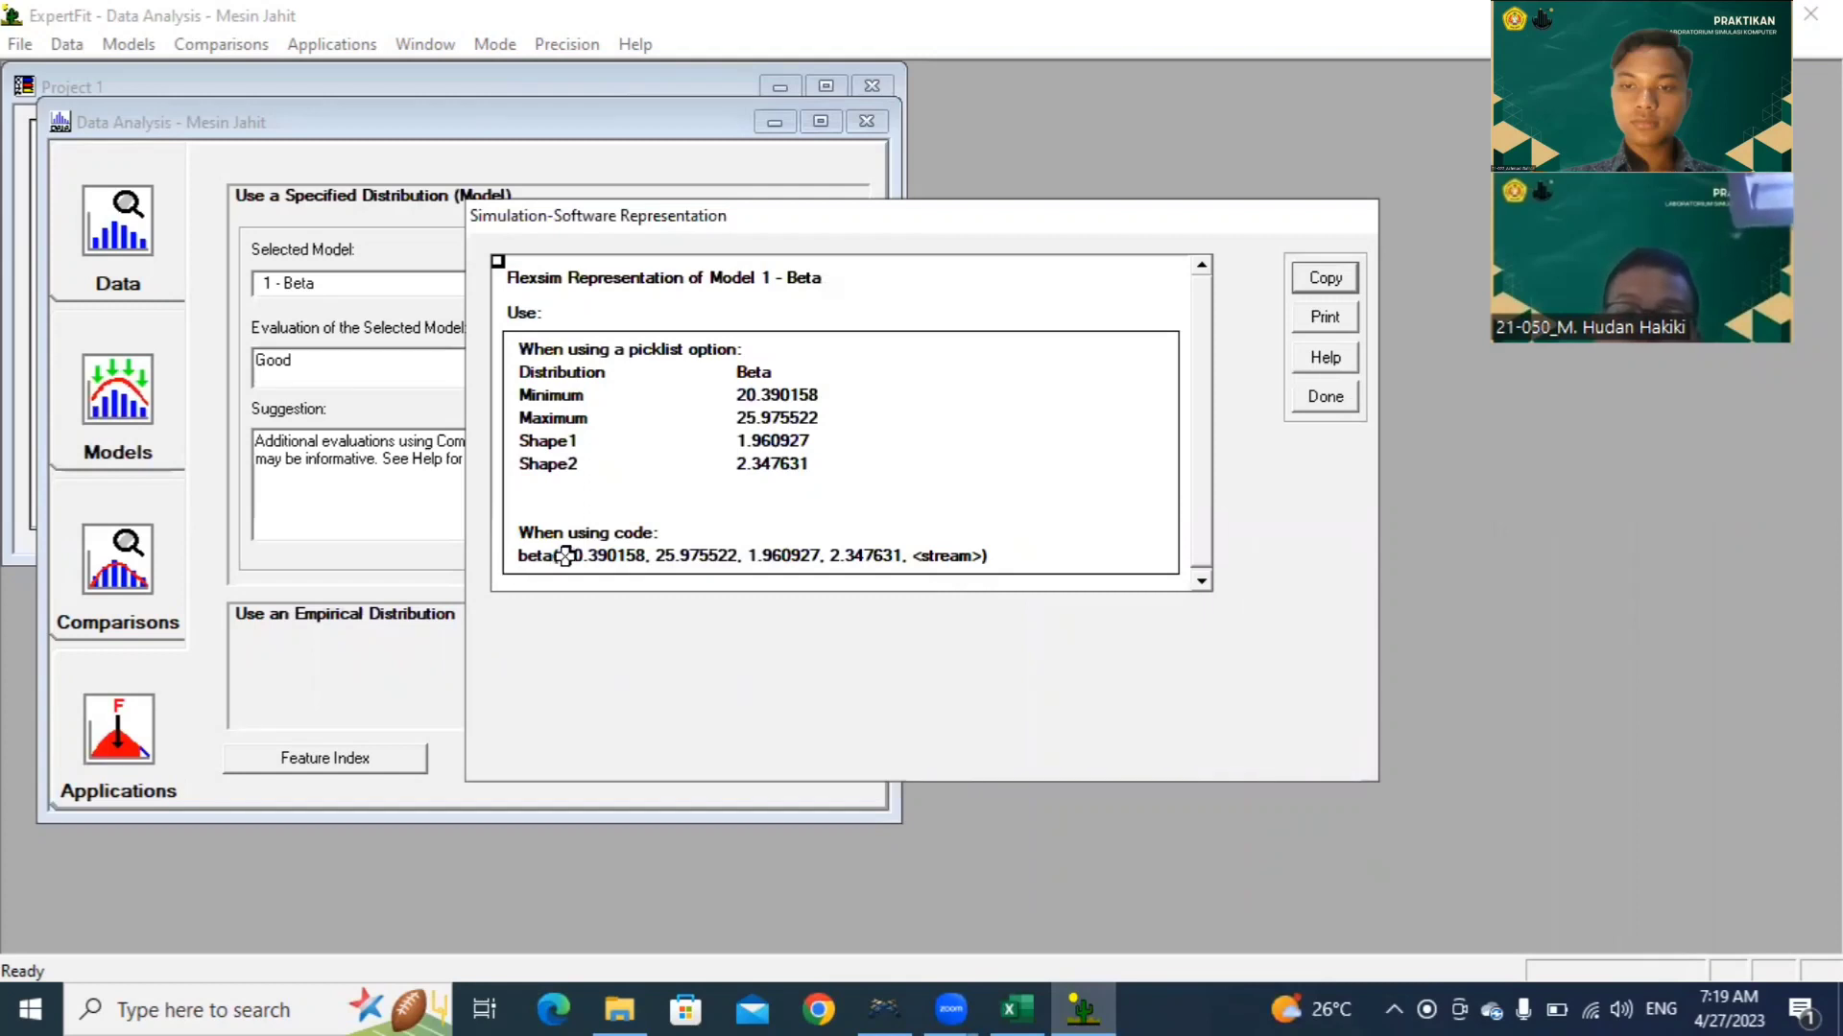
Step: Copy the beta code expression from the Flexsim representation, then close the representation dialogs and minimize the Mesin Jahit analysis
left_click_drag(523, 557, 737, 556)
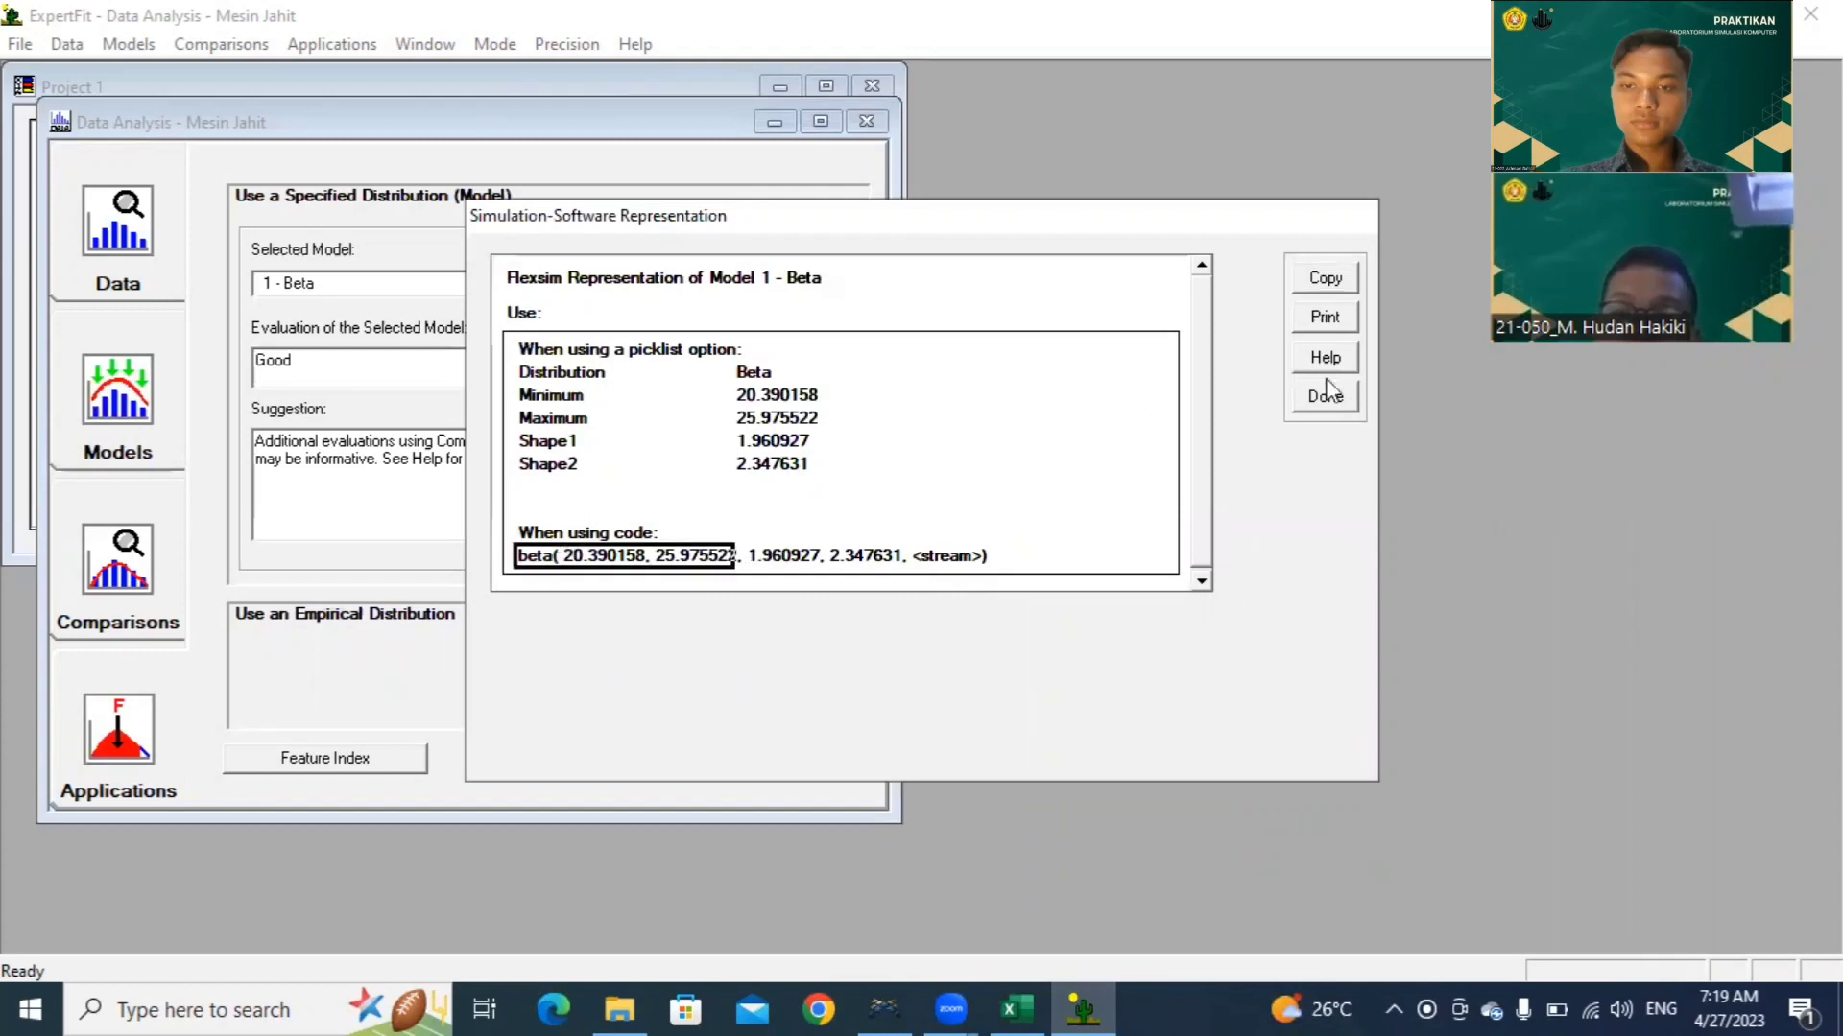
left_click(1325, 278)
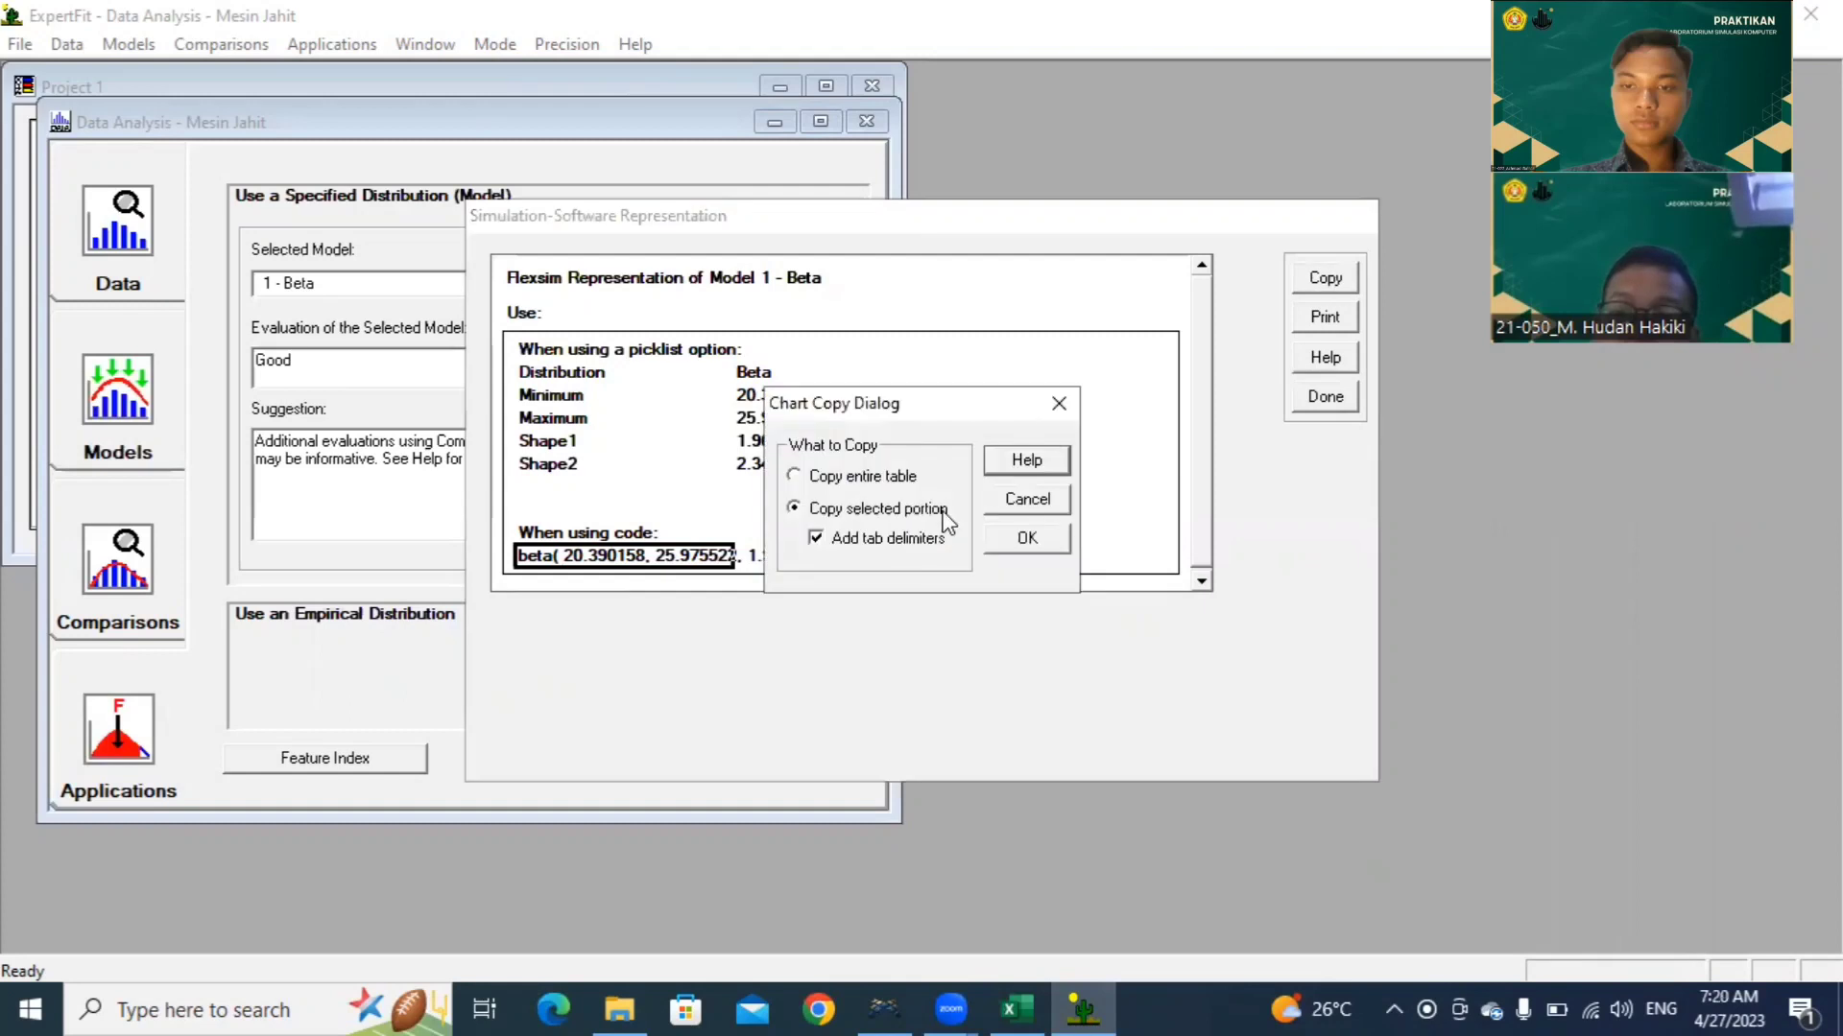
left_click(1014, 538)
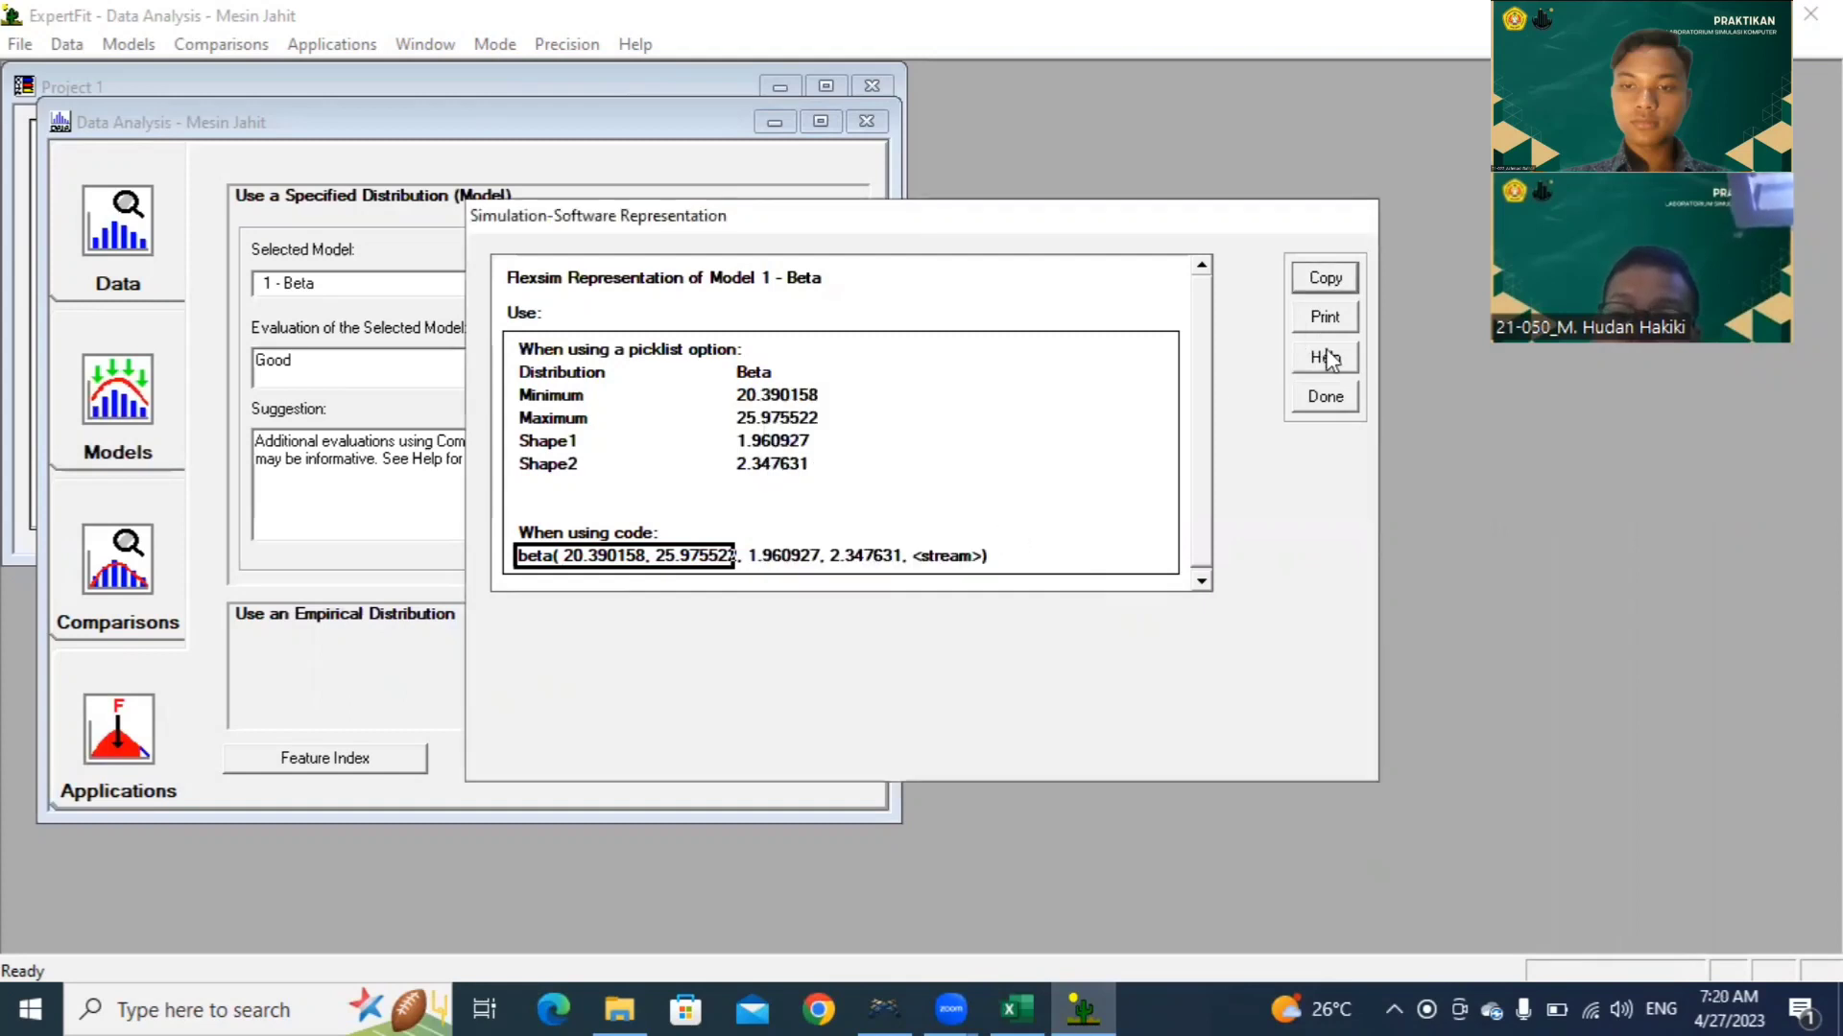
left_click(1328, 401)
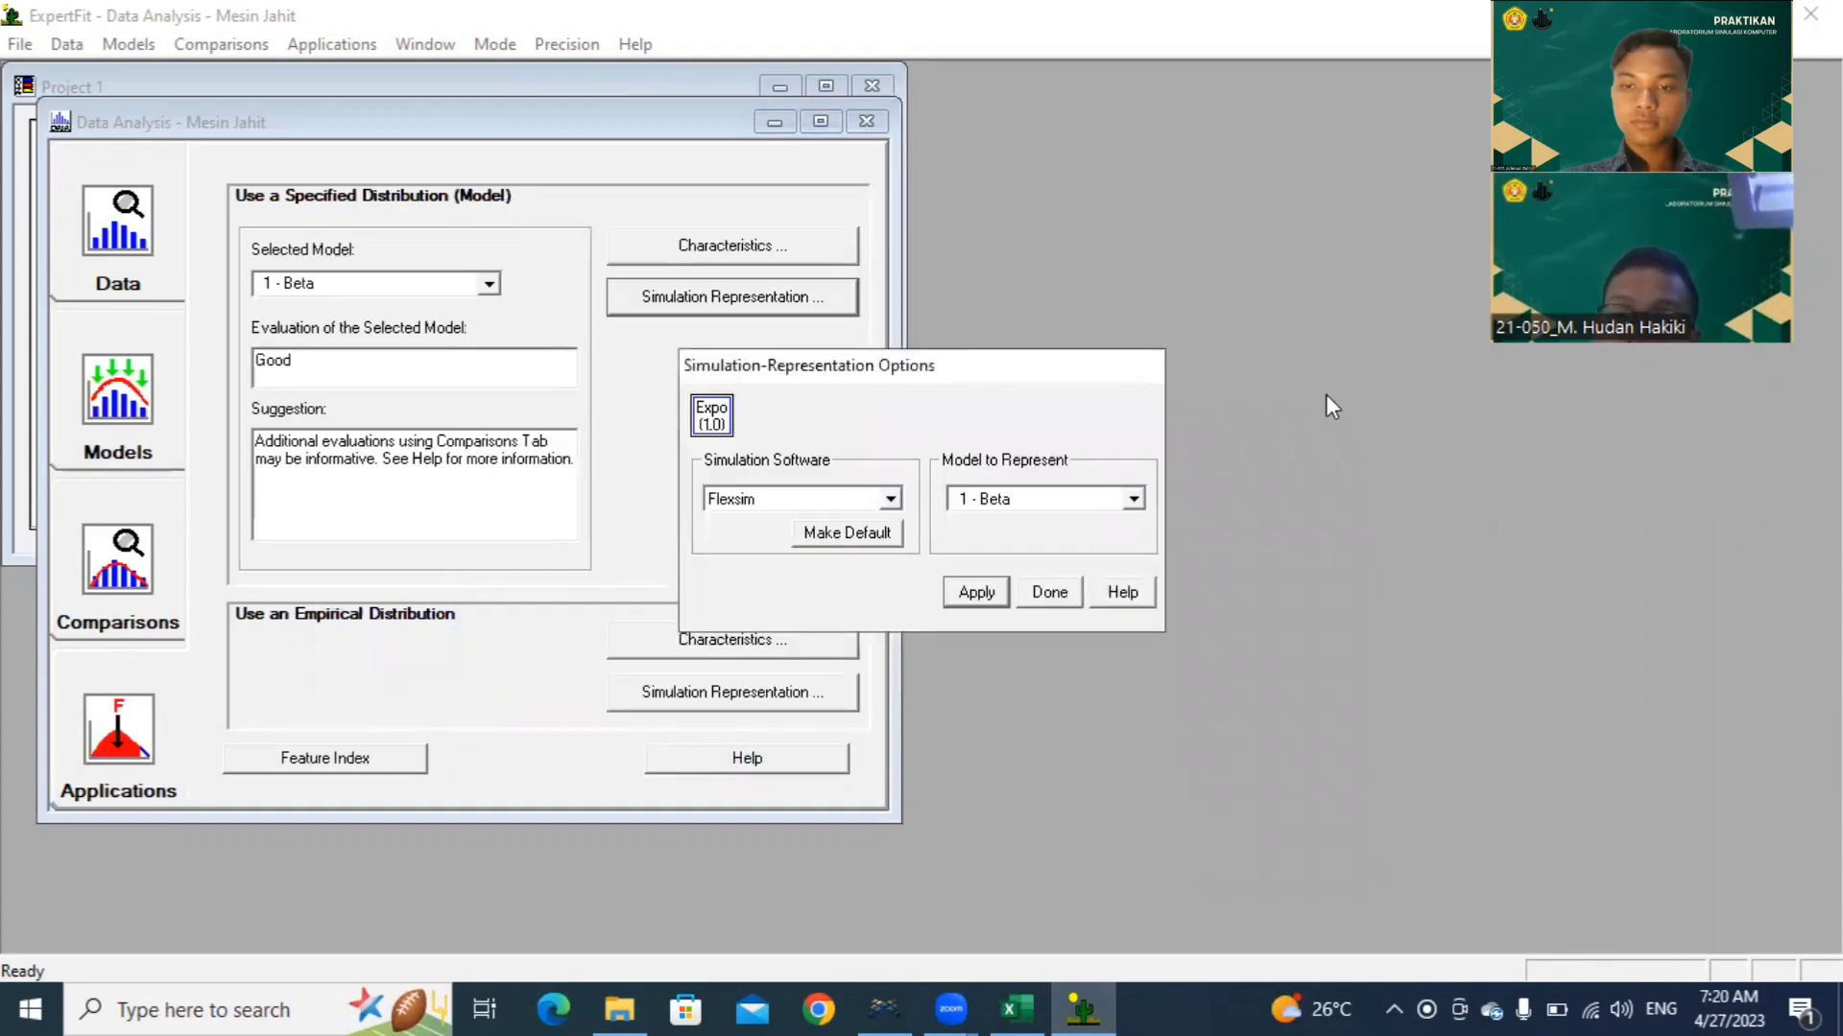
left_click(1050, 593)
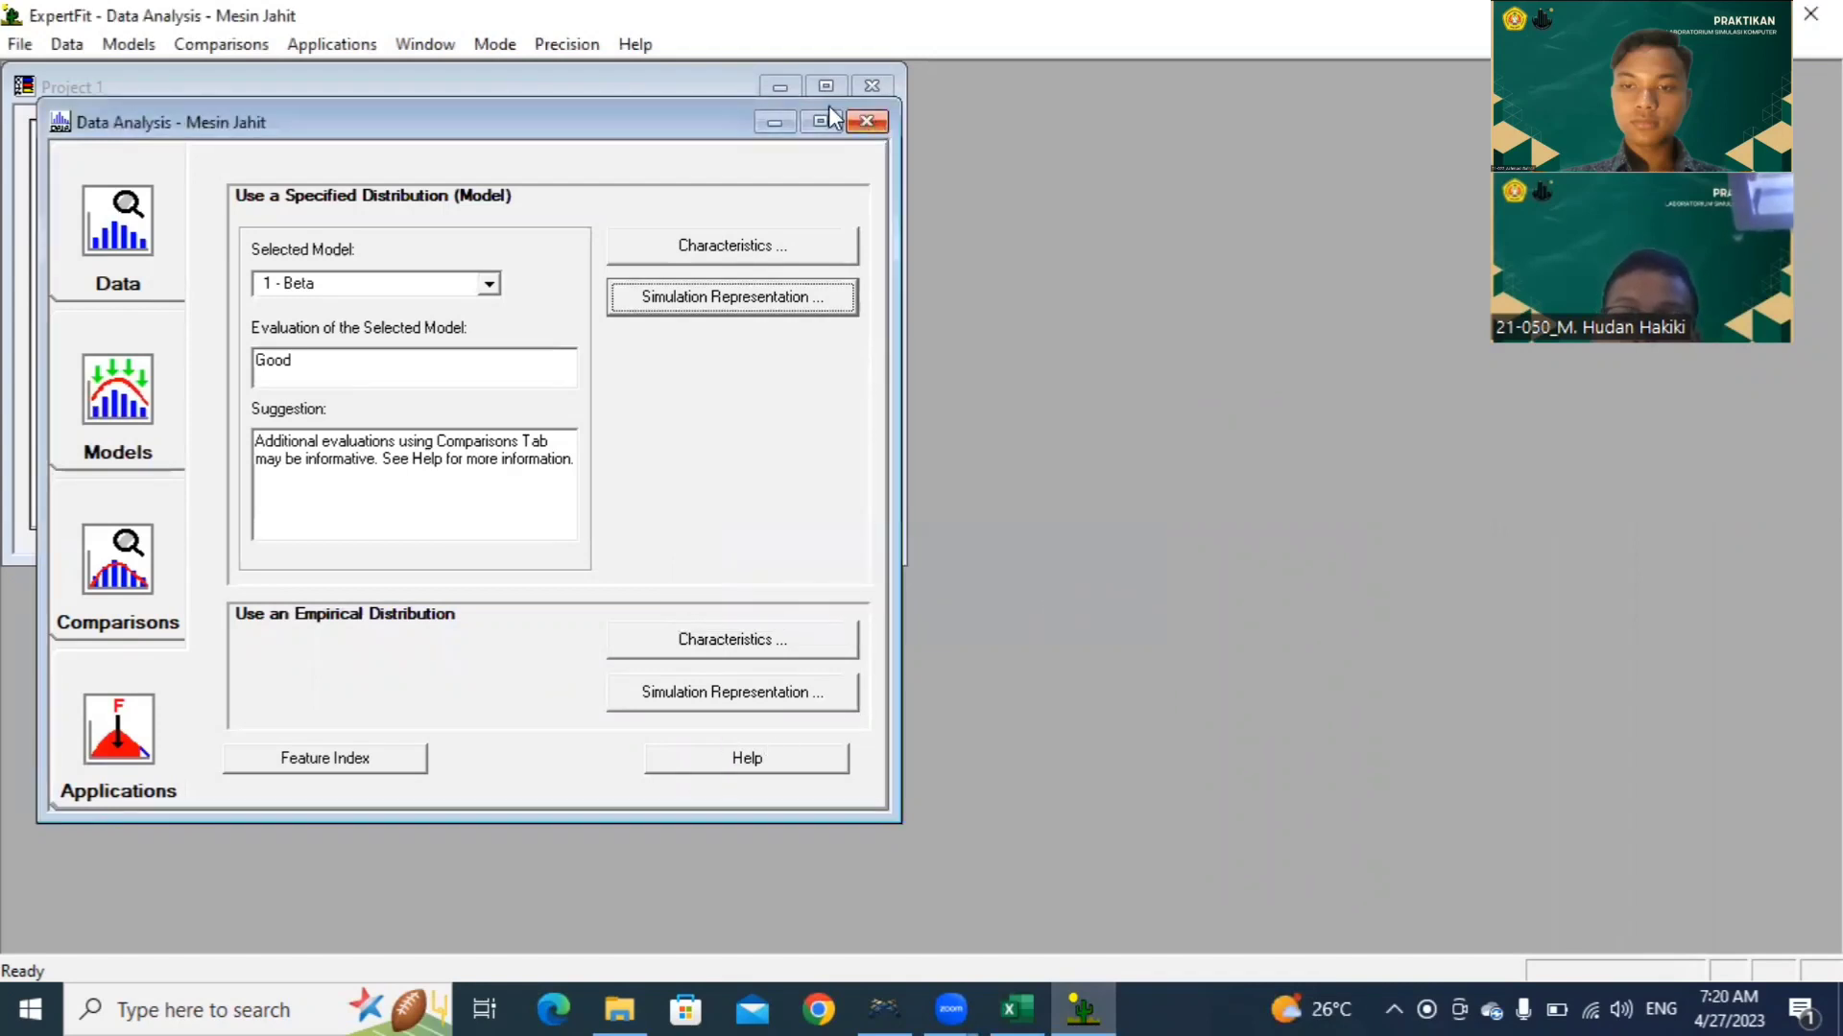
left_click(782, 120)
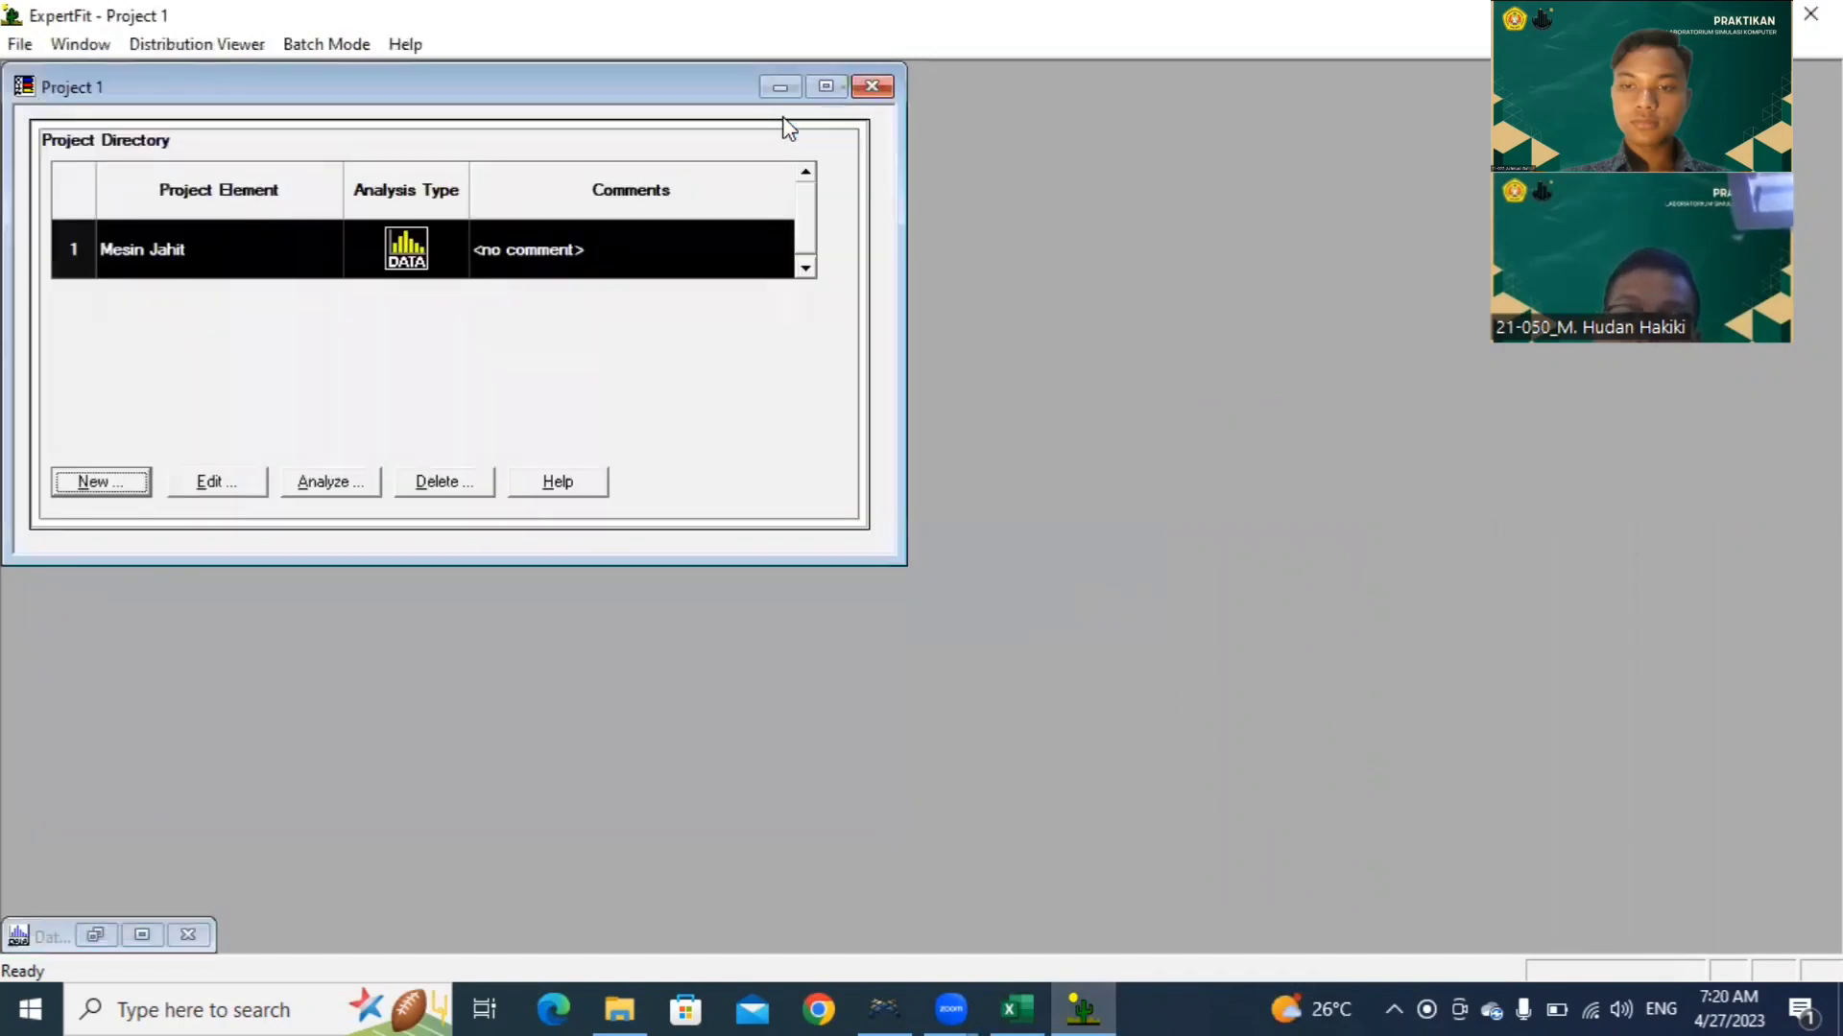
Step: Switch to FlexSim and replace the Mesin Jahit processor's process time with the copied beta expression
left_click(891, 998)
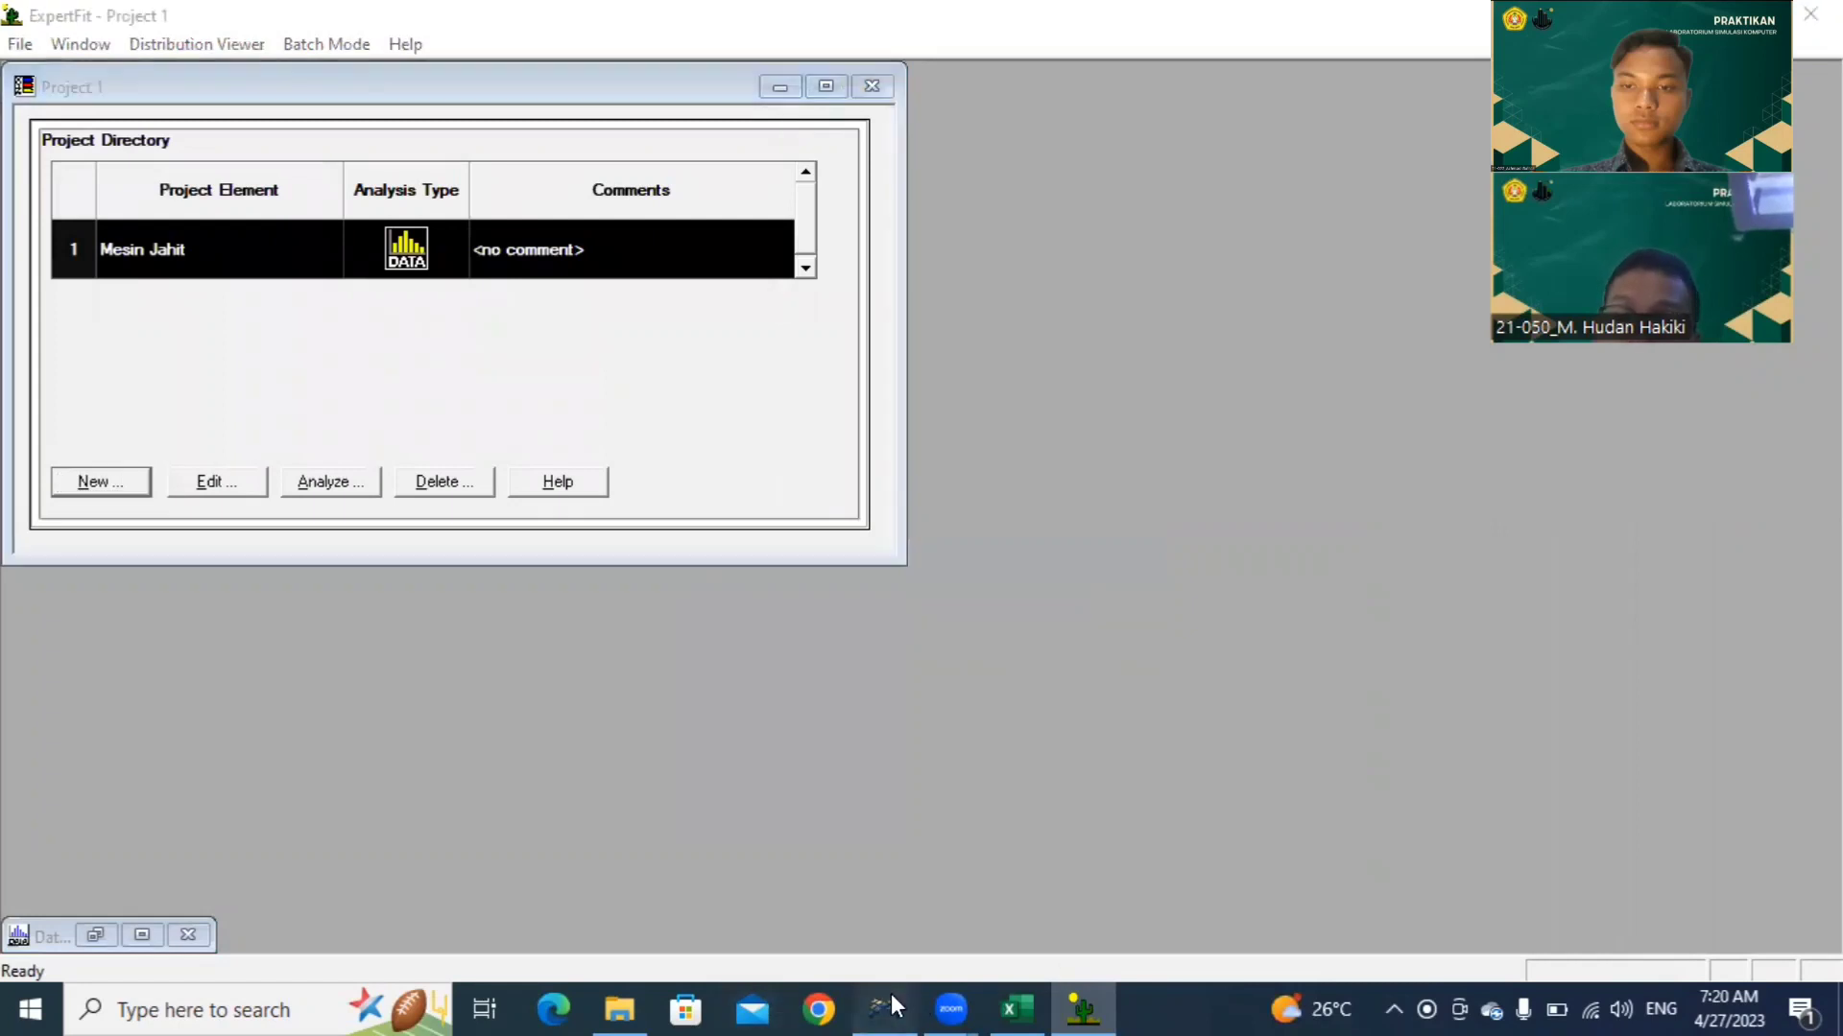
left_click(988, 509)
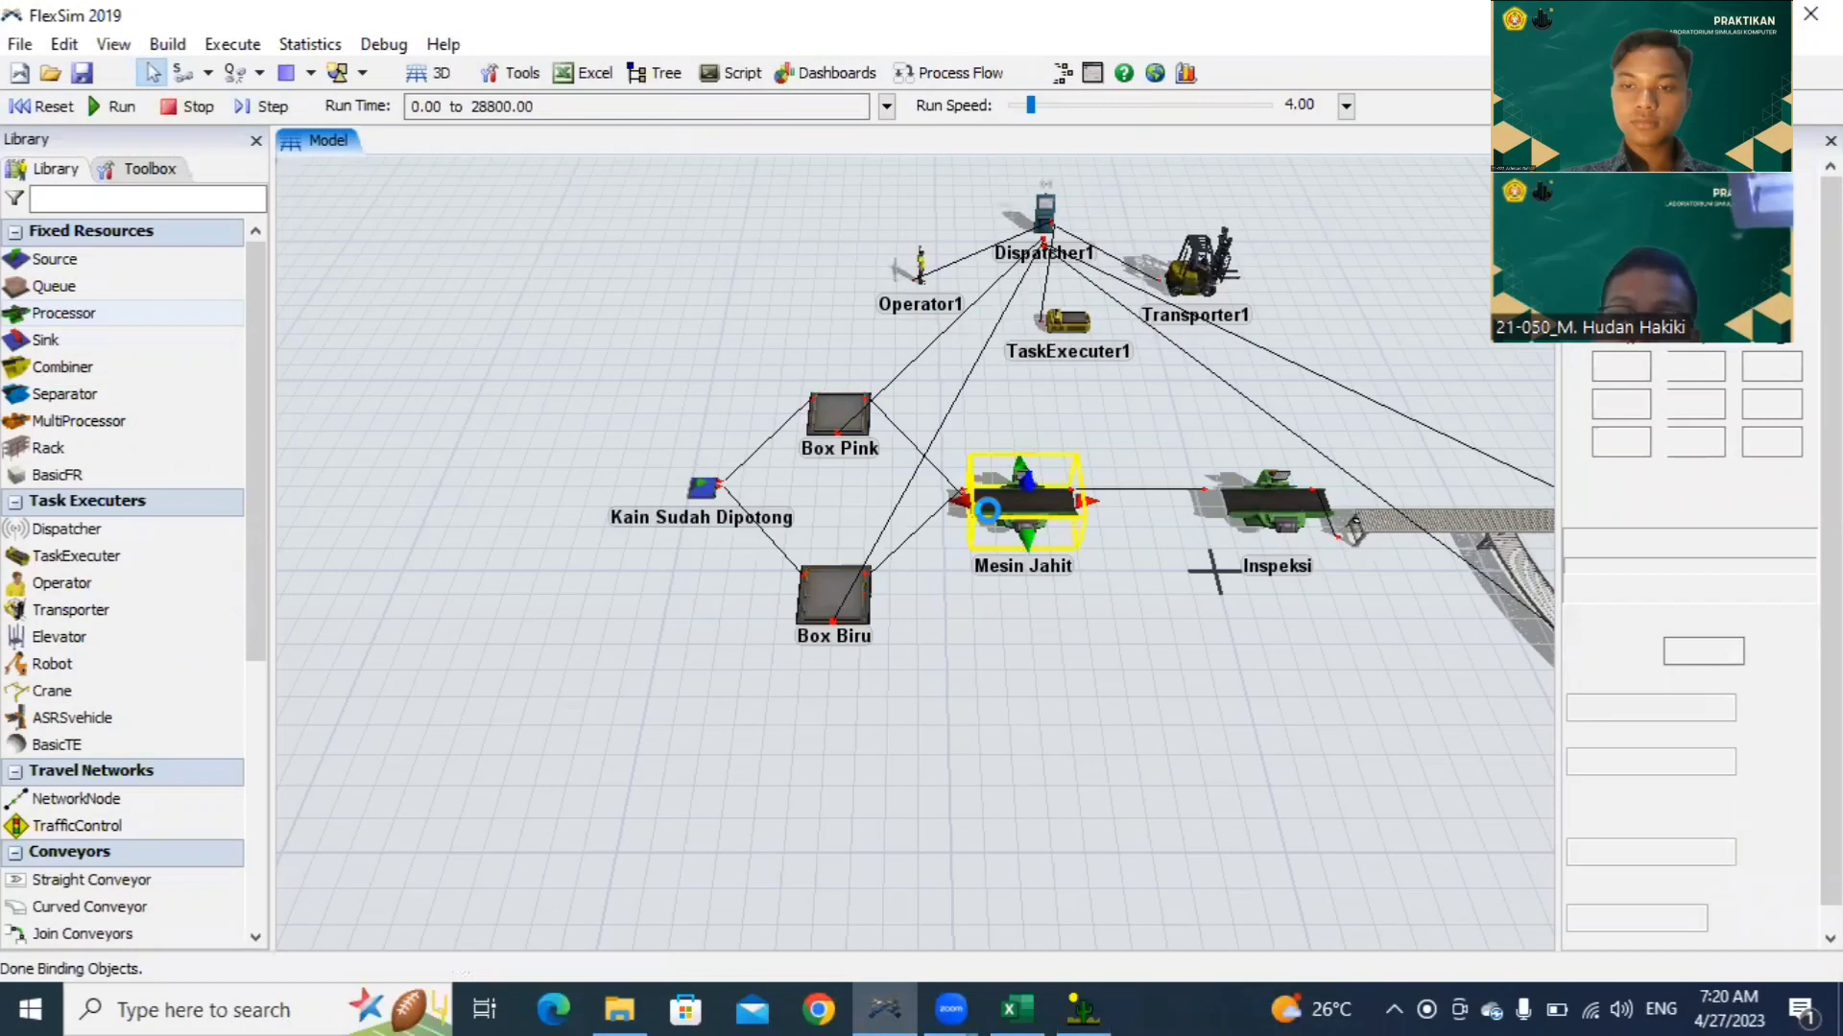
double_click(987, 509)
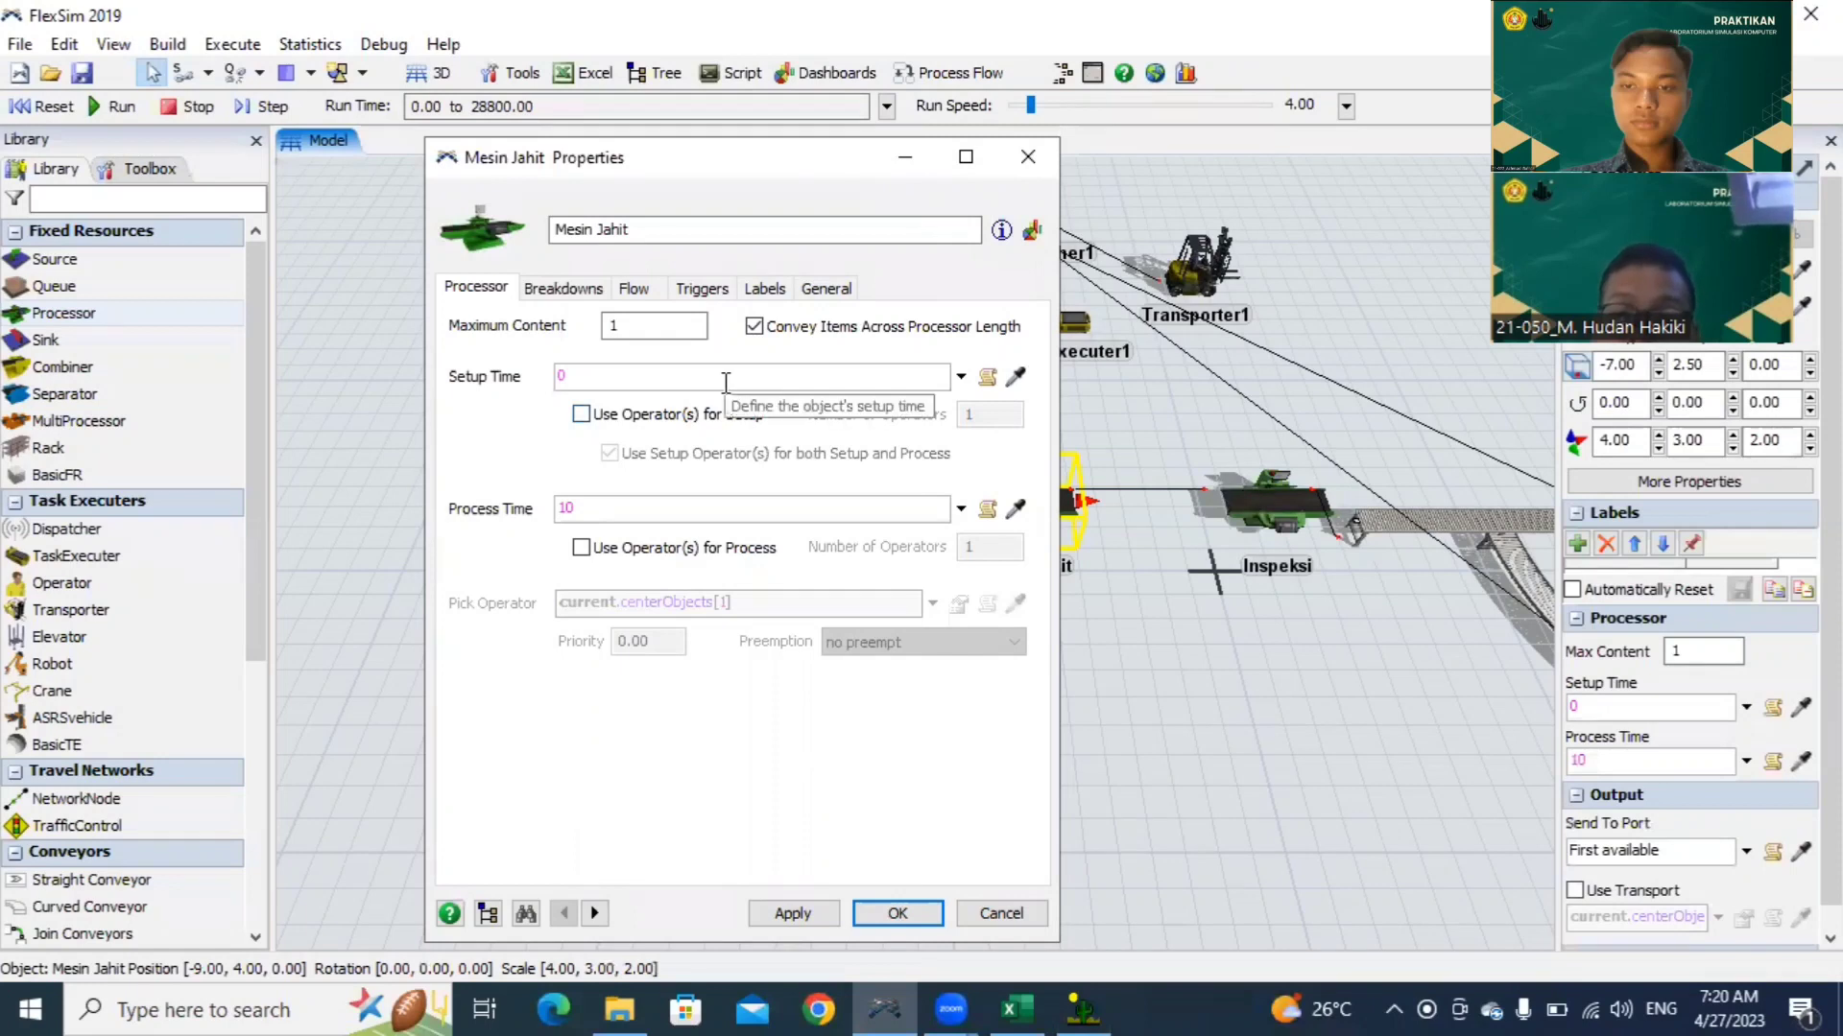
left_click(623, 510)
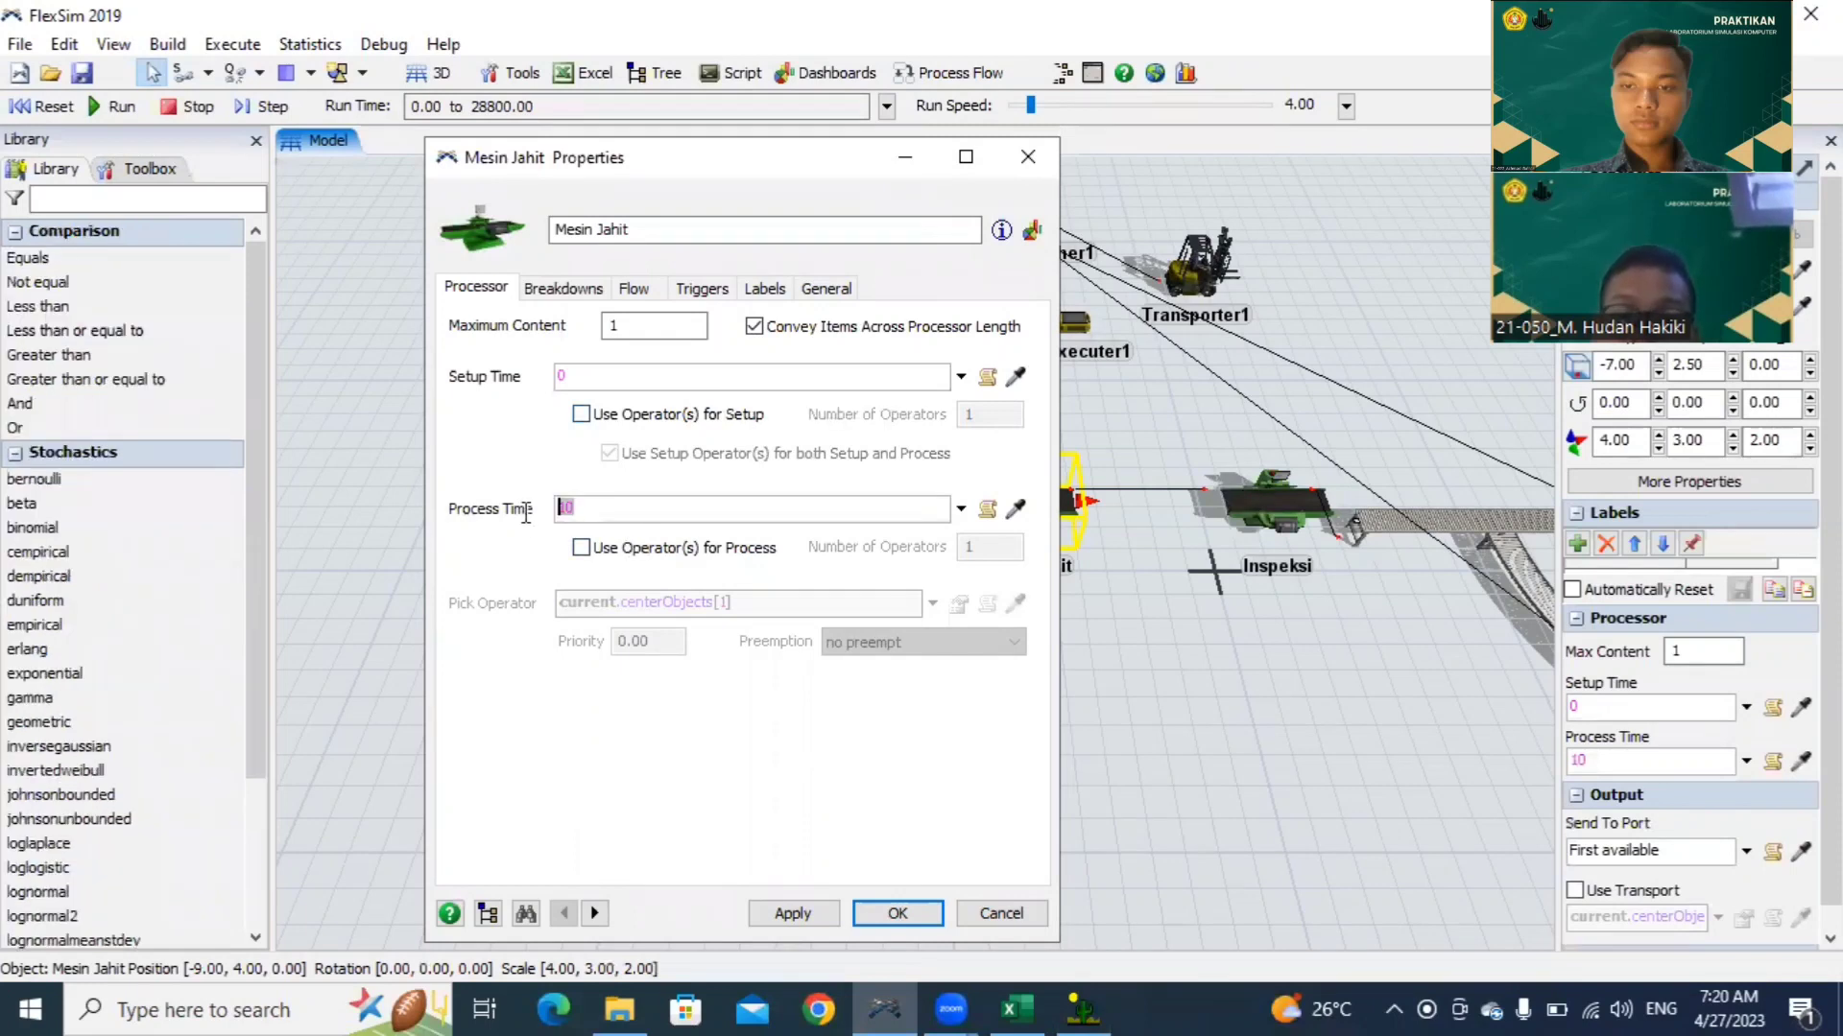
key("ctrl+v")
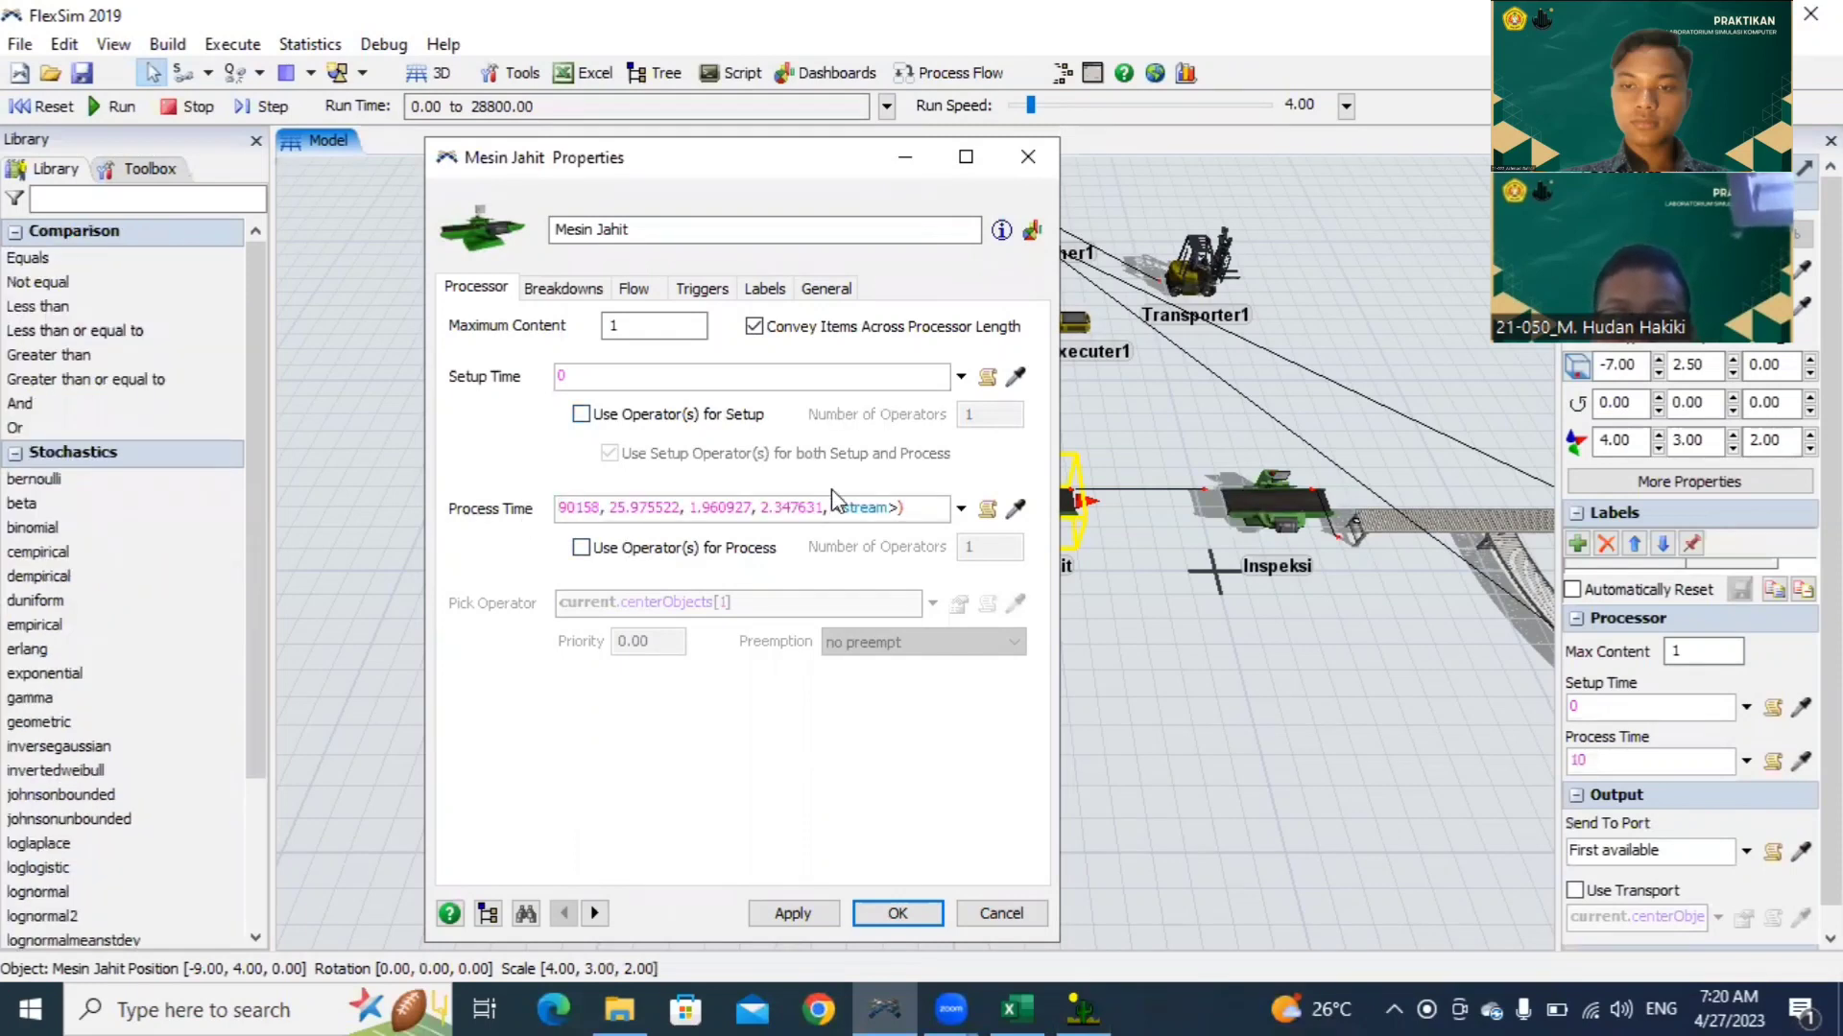
Step: Replace the <stream> placeholder in Mesin Jahit's process time with getstream(current) and apply the properties
left_click(847, 510)
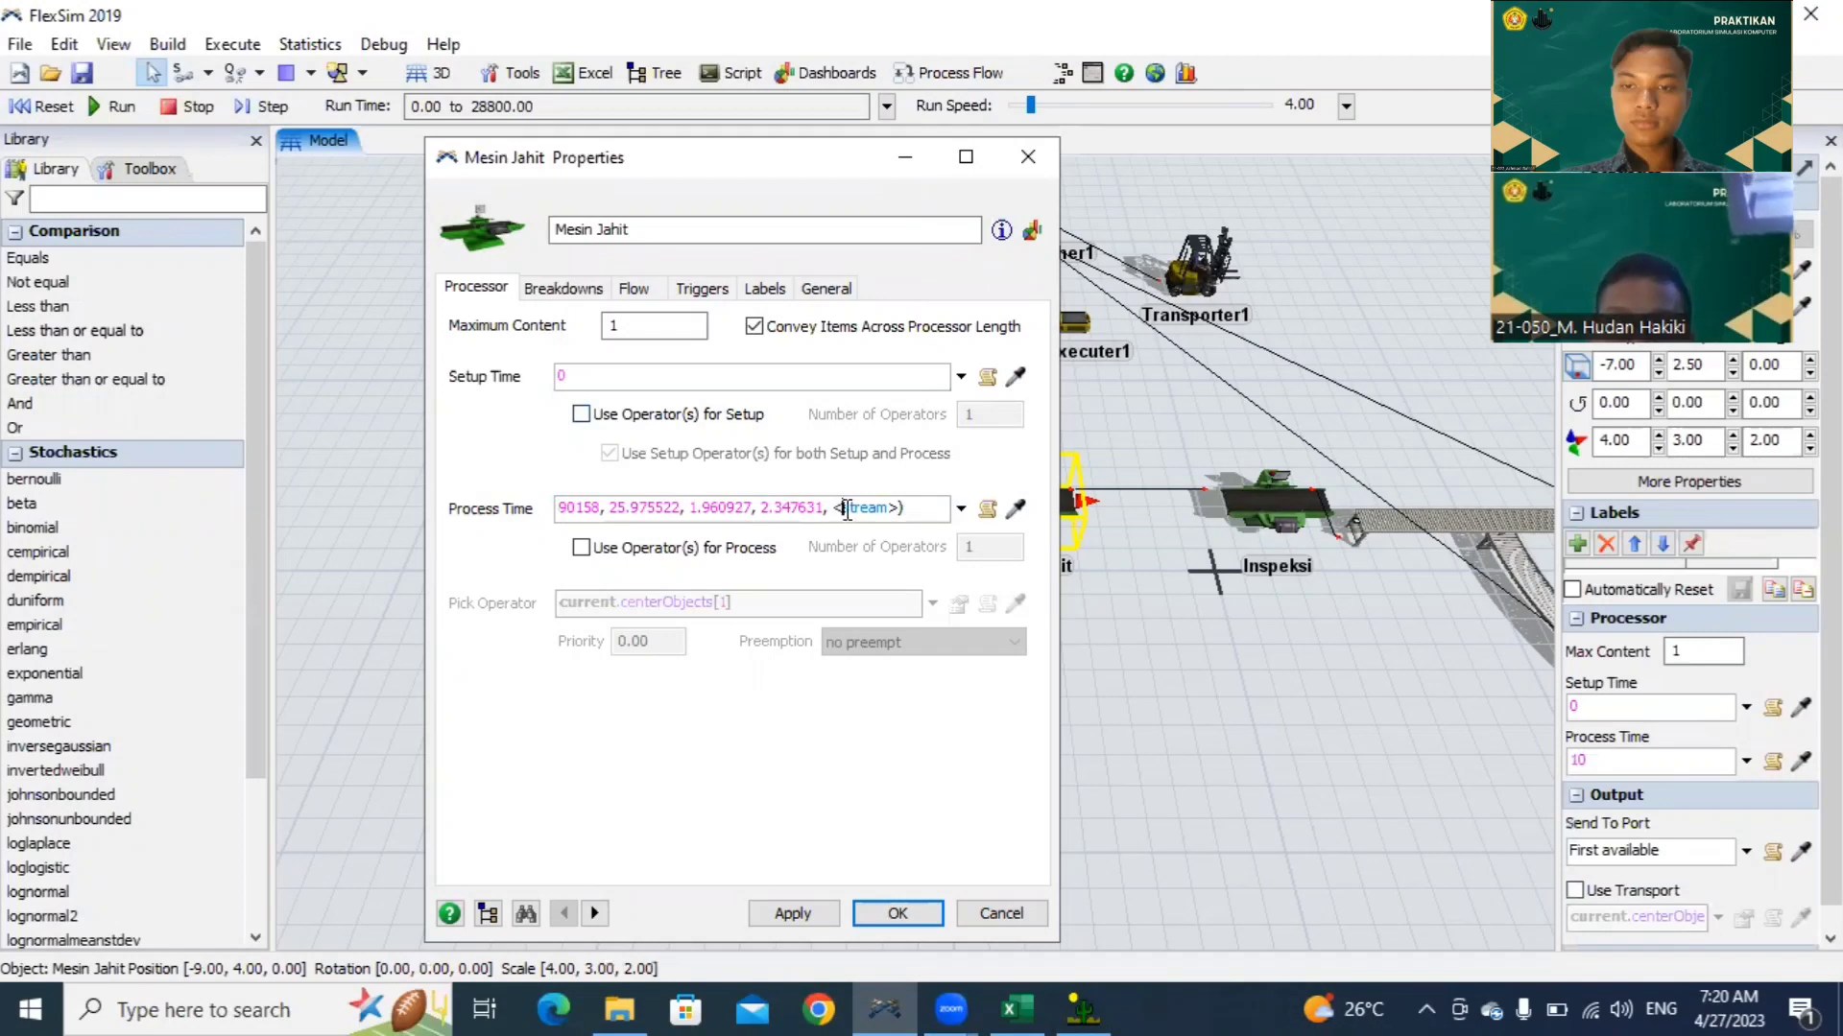
key("BackSpace")
type("ge")
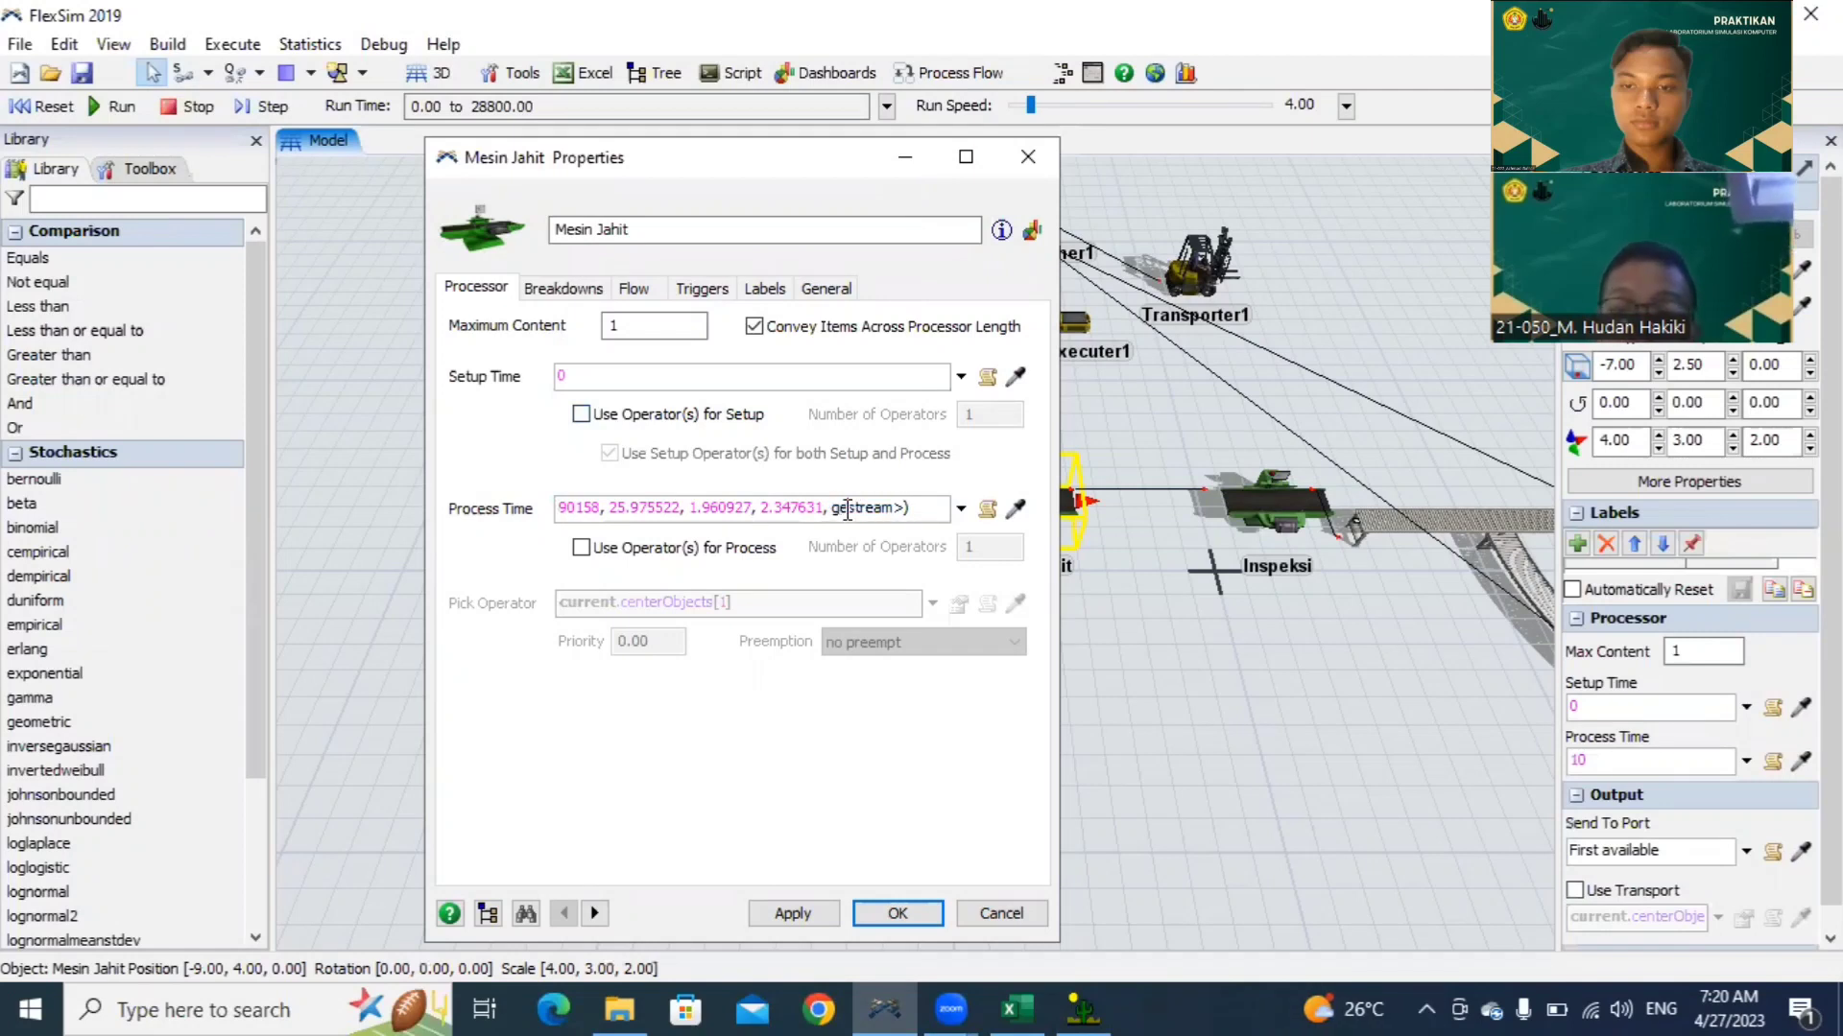
type("tstream")
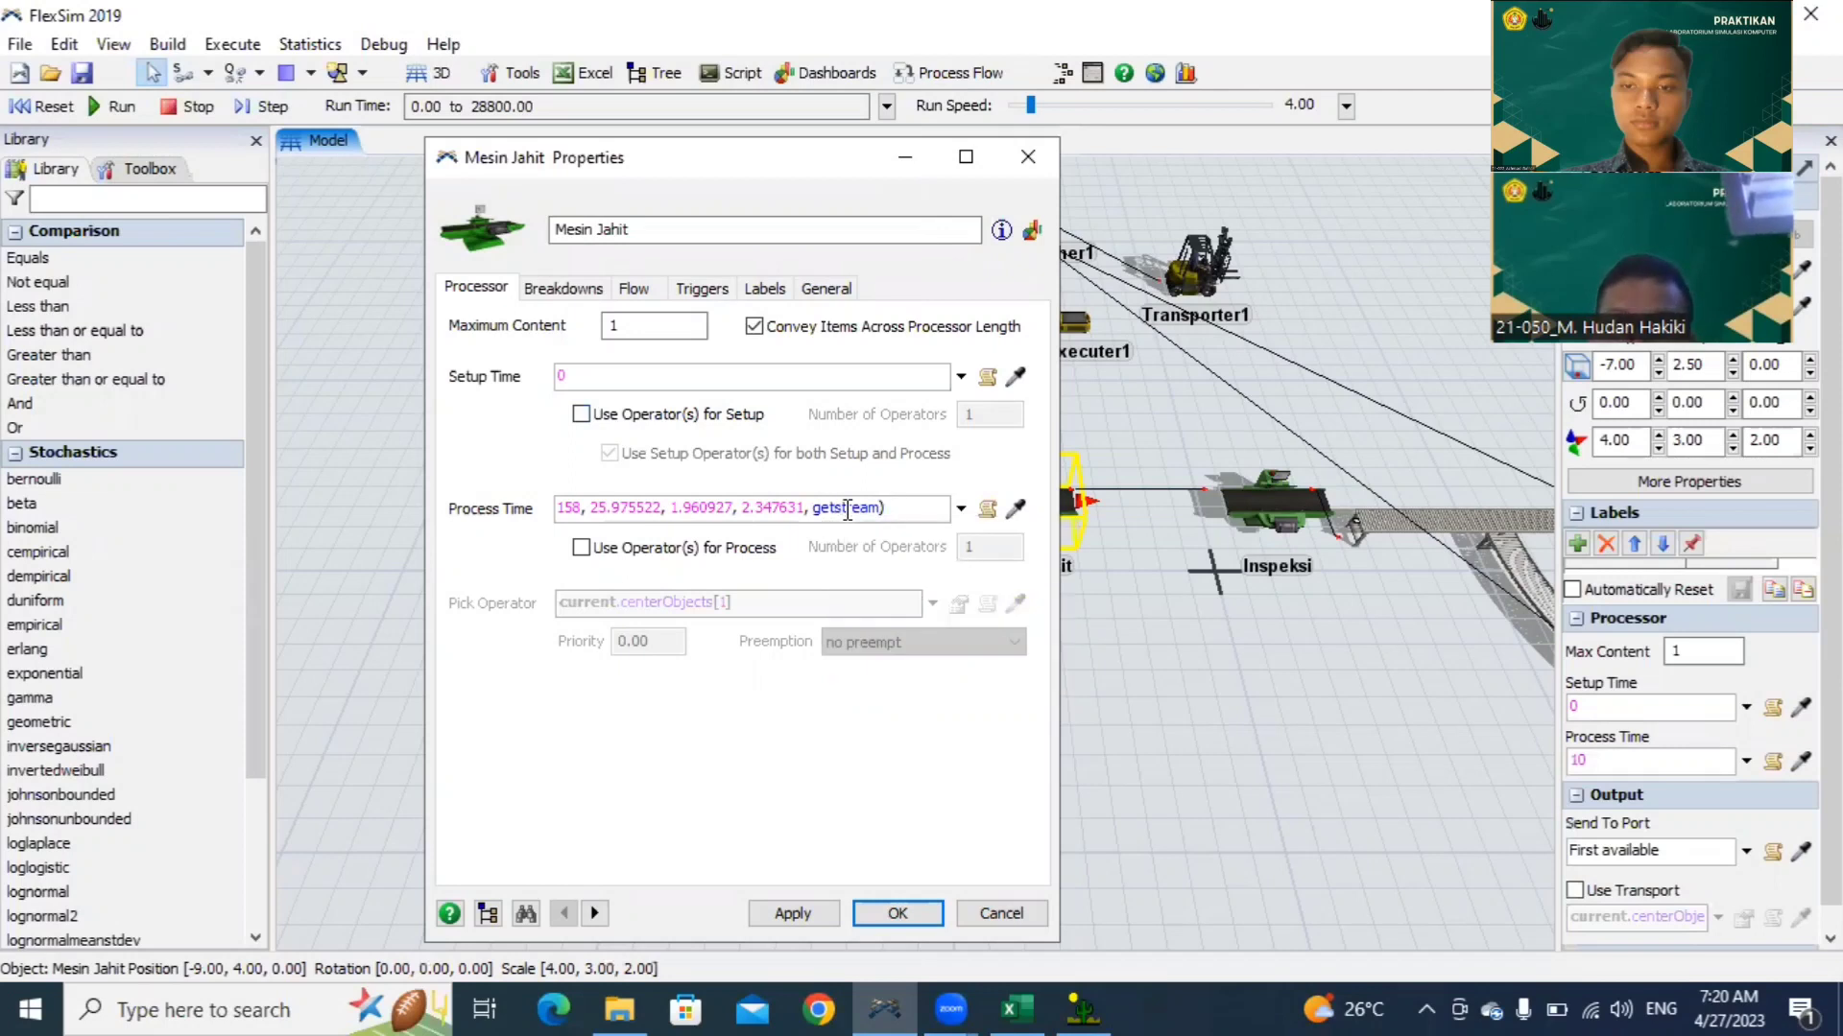
type("(cur")
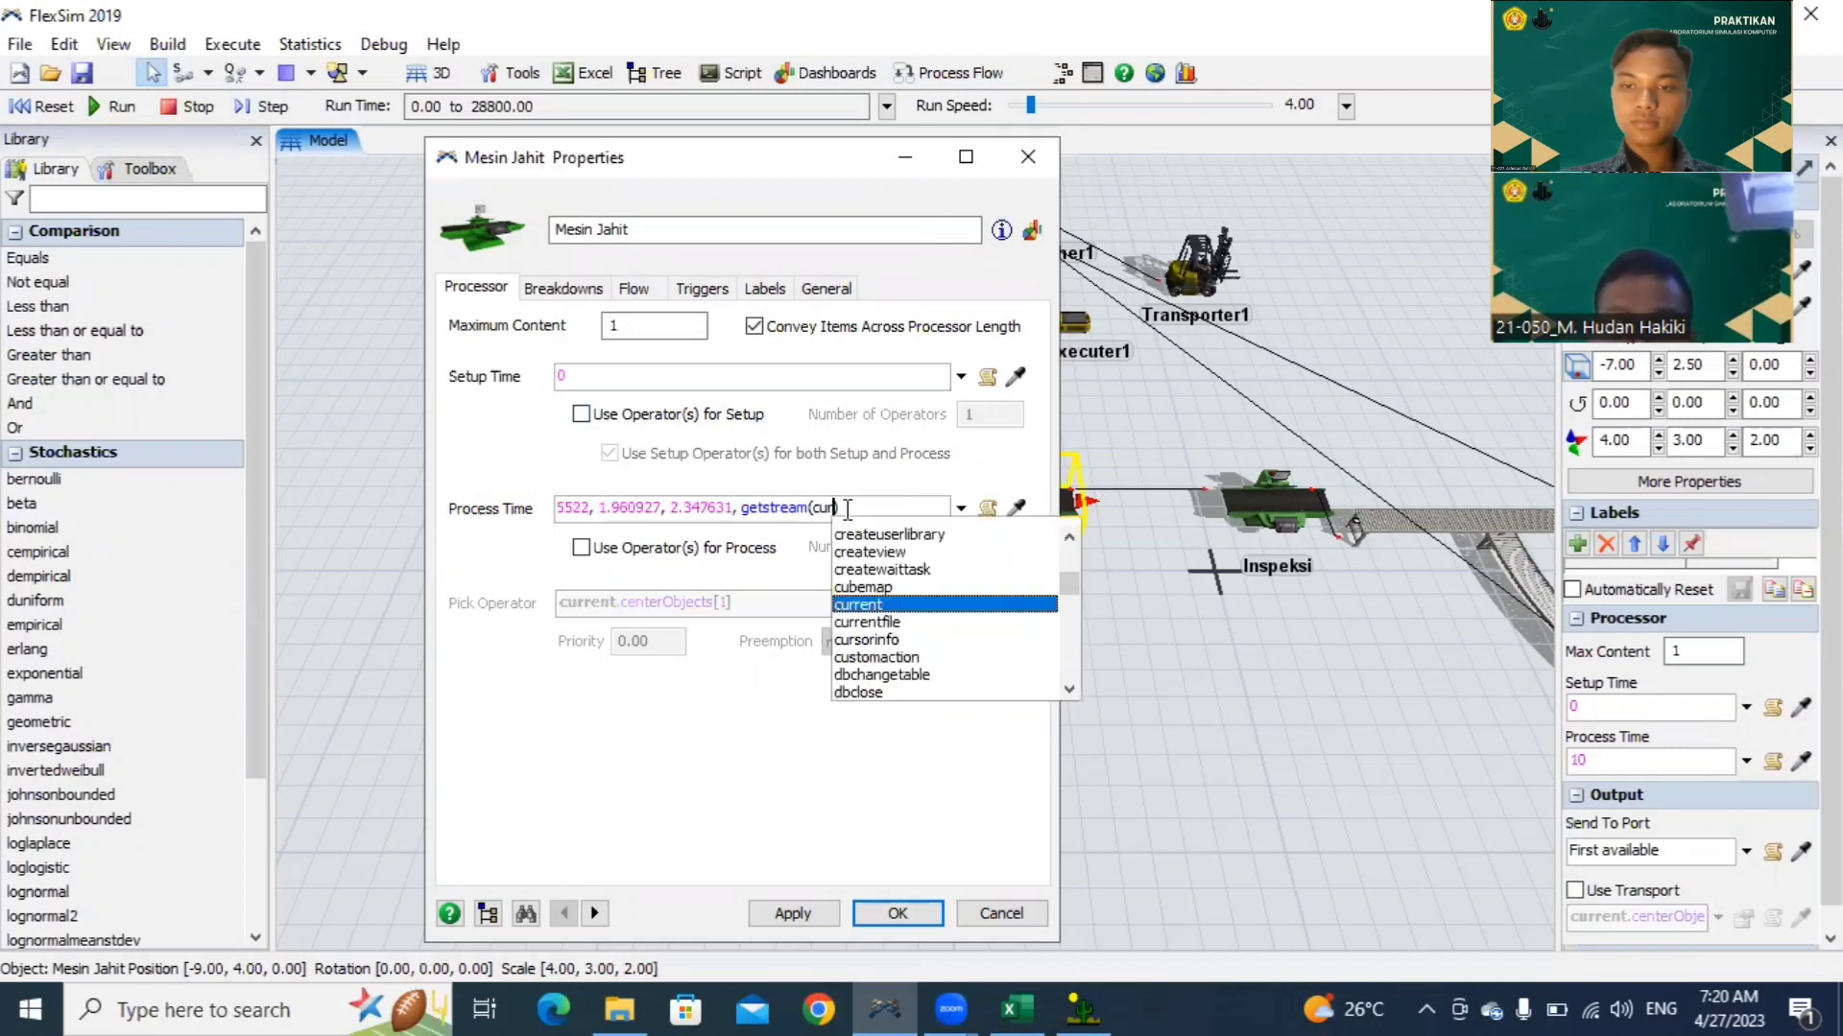
key("Return")
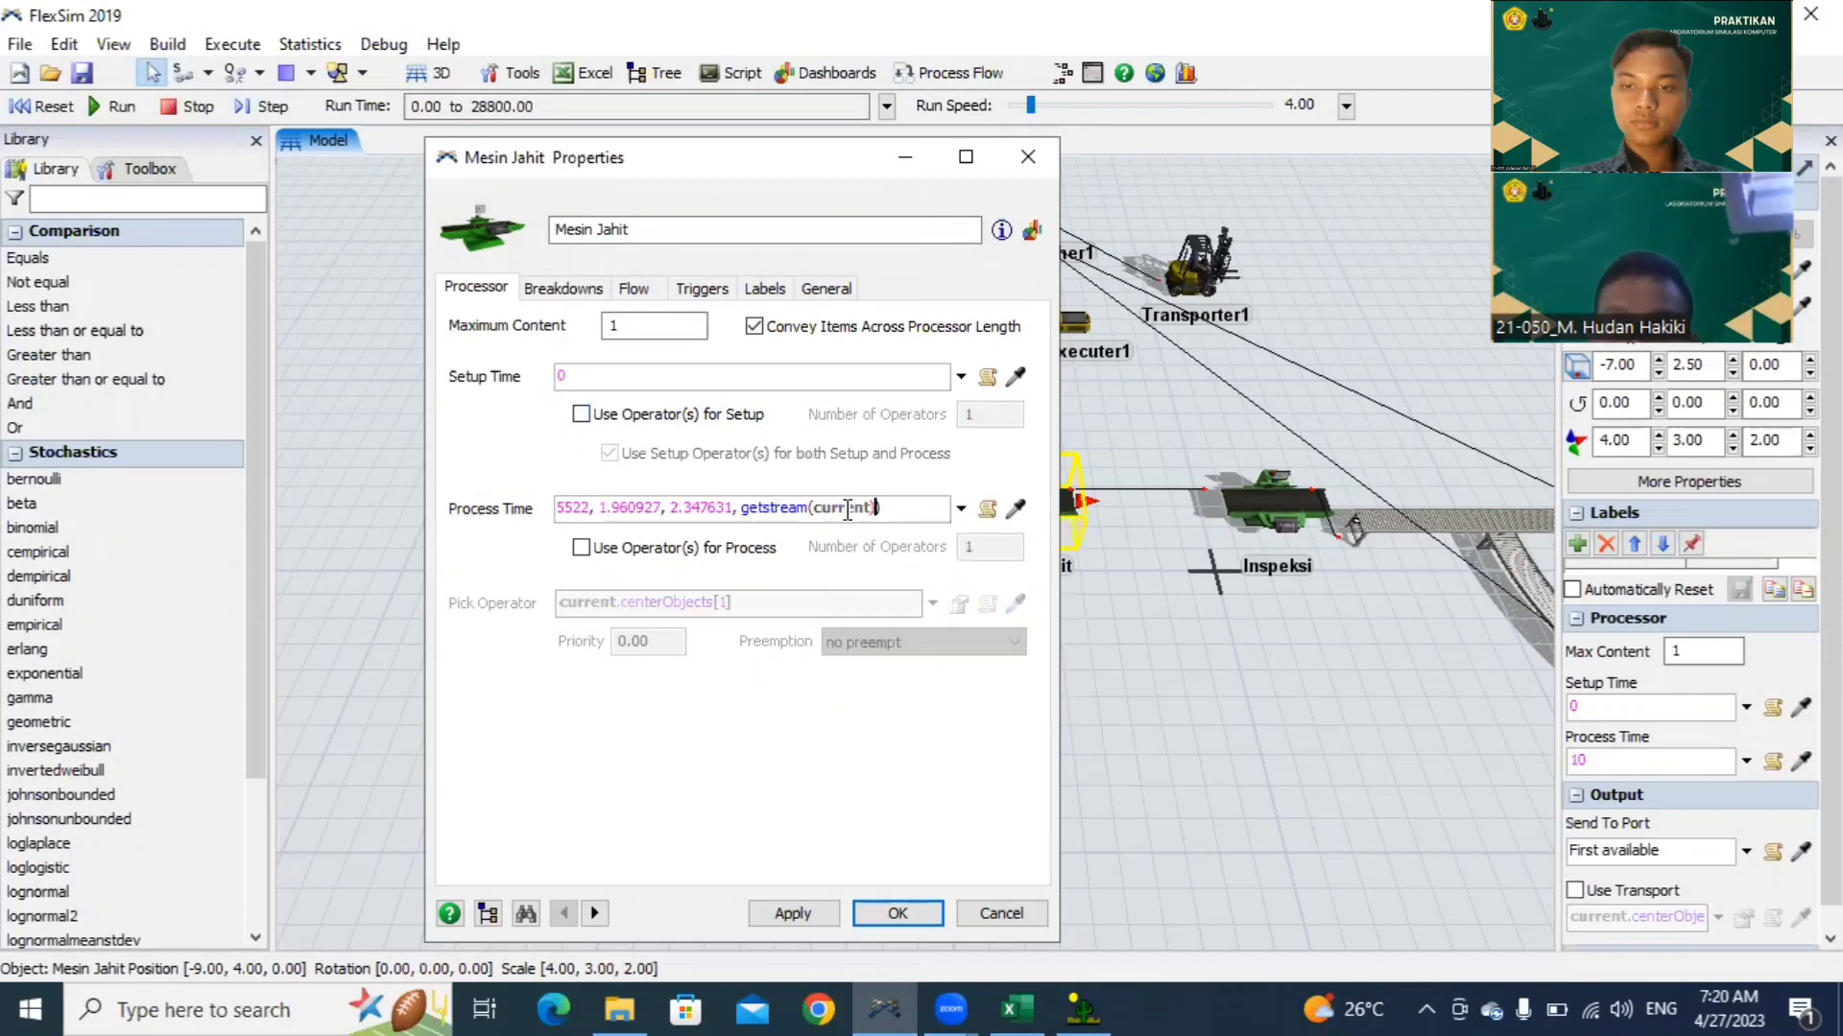
left_click(789, 919)
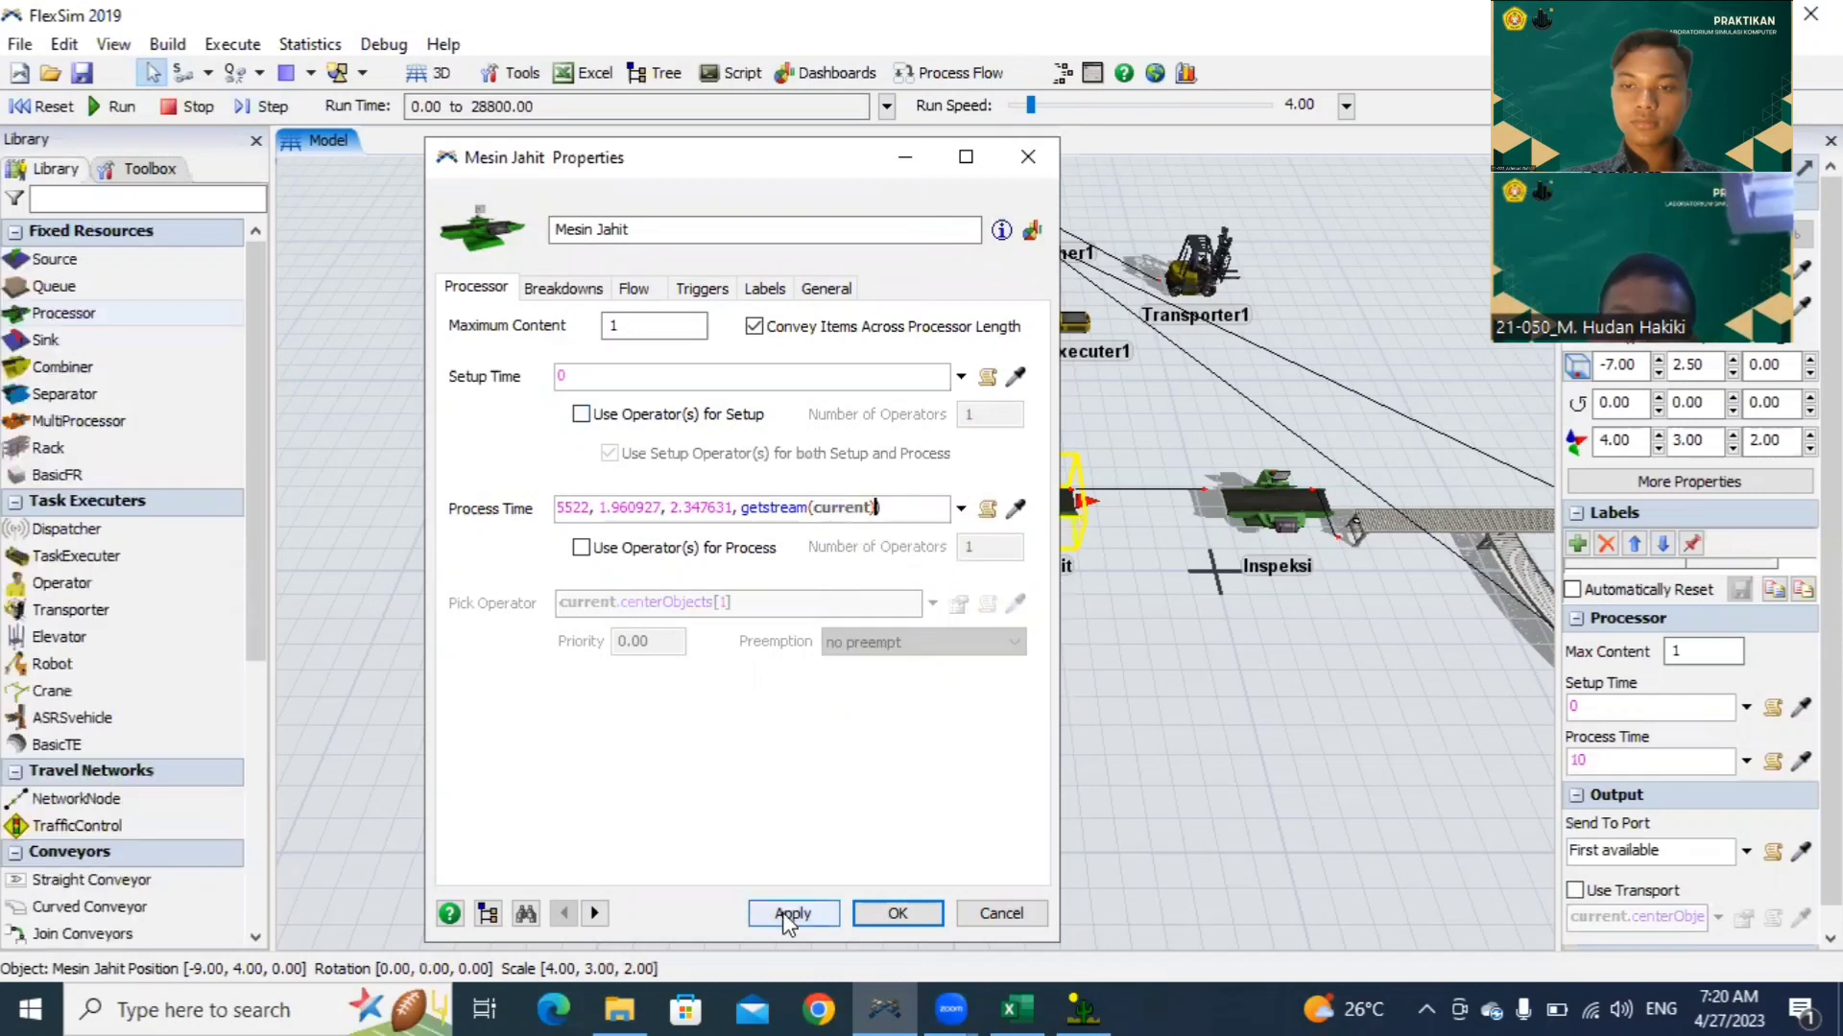
left_click(895, 912)
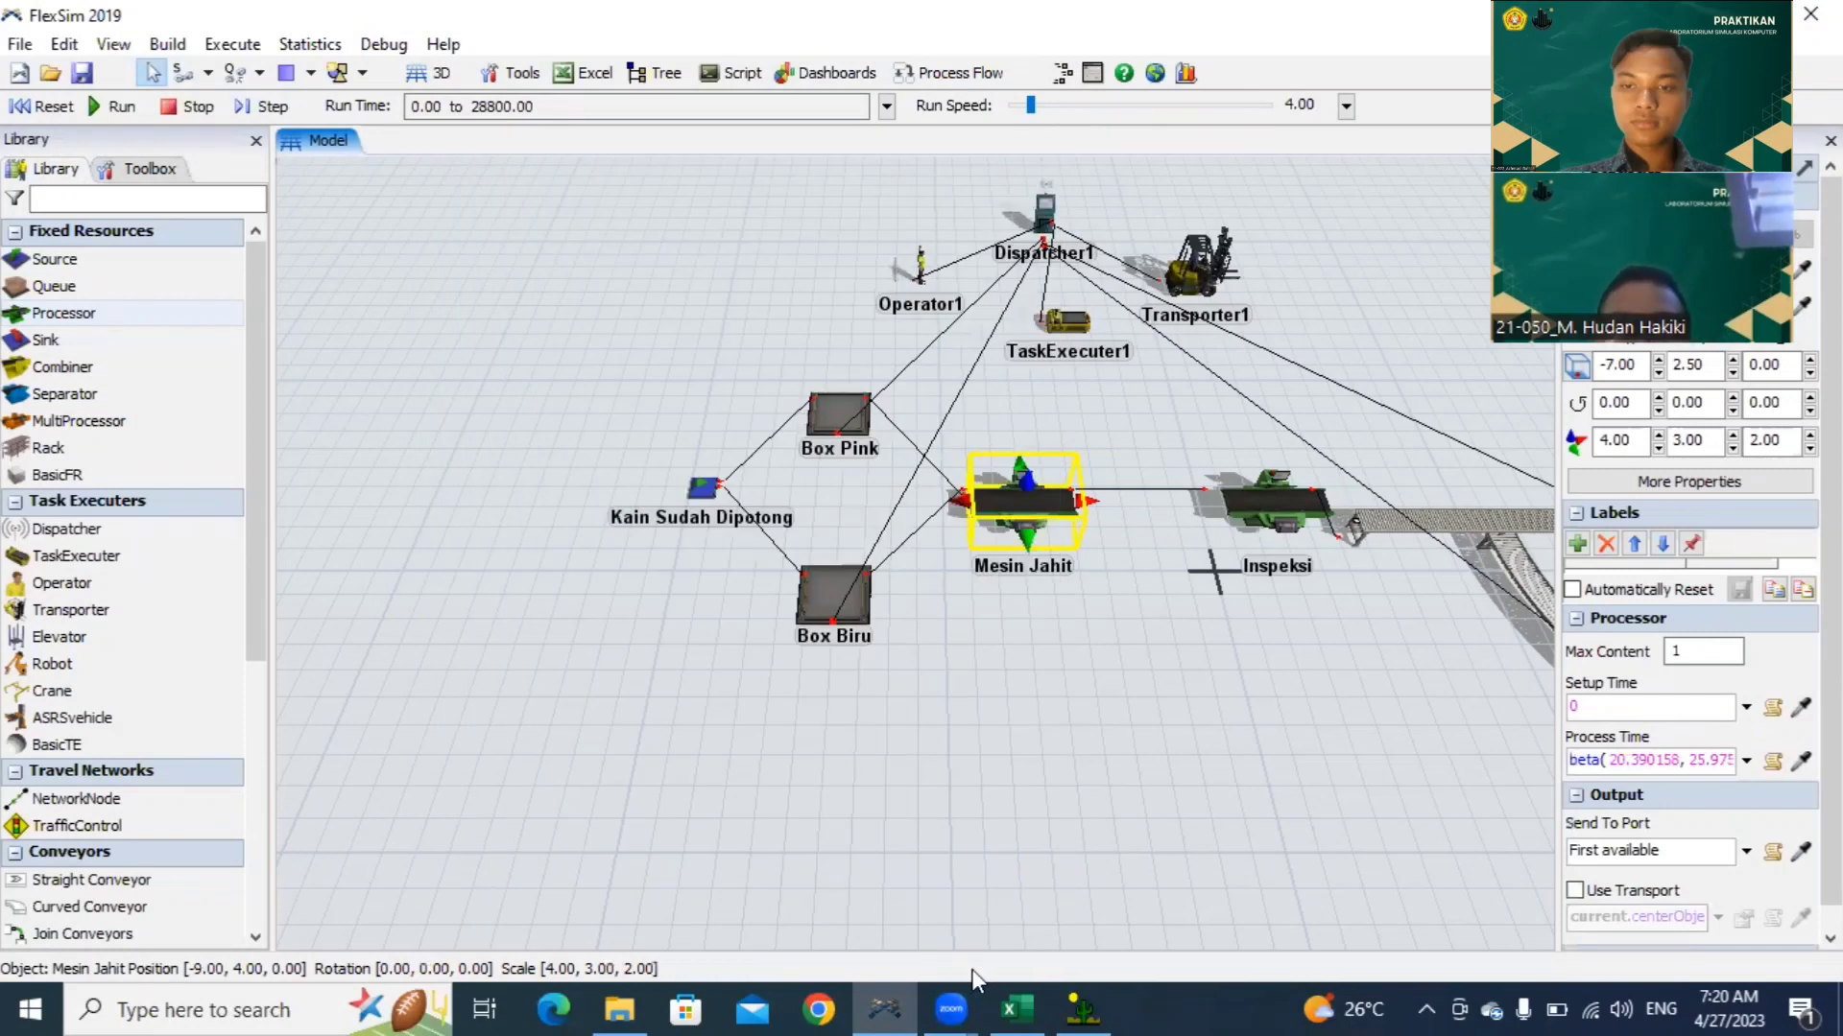
Step: Switch to Excel and copy cells B2:B16 of Book1
left_click(1016, 1005)
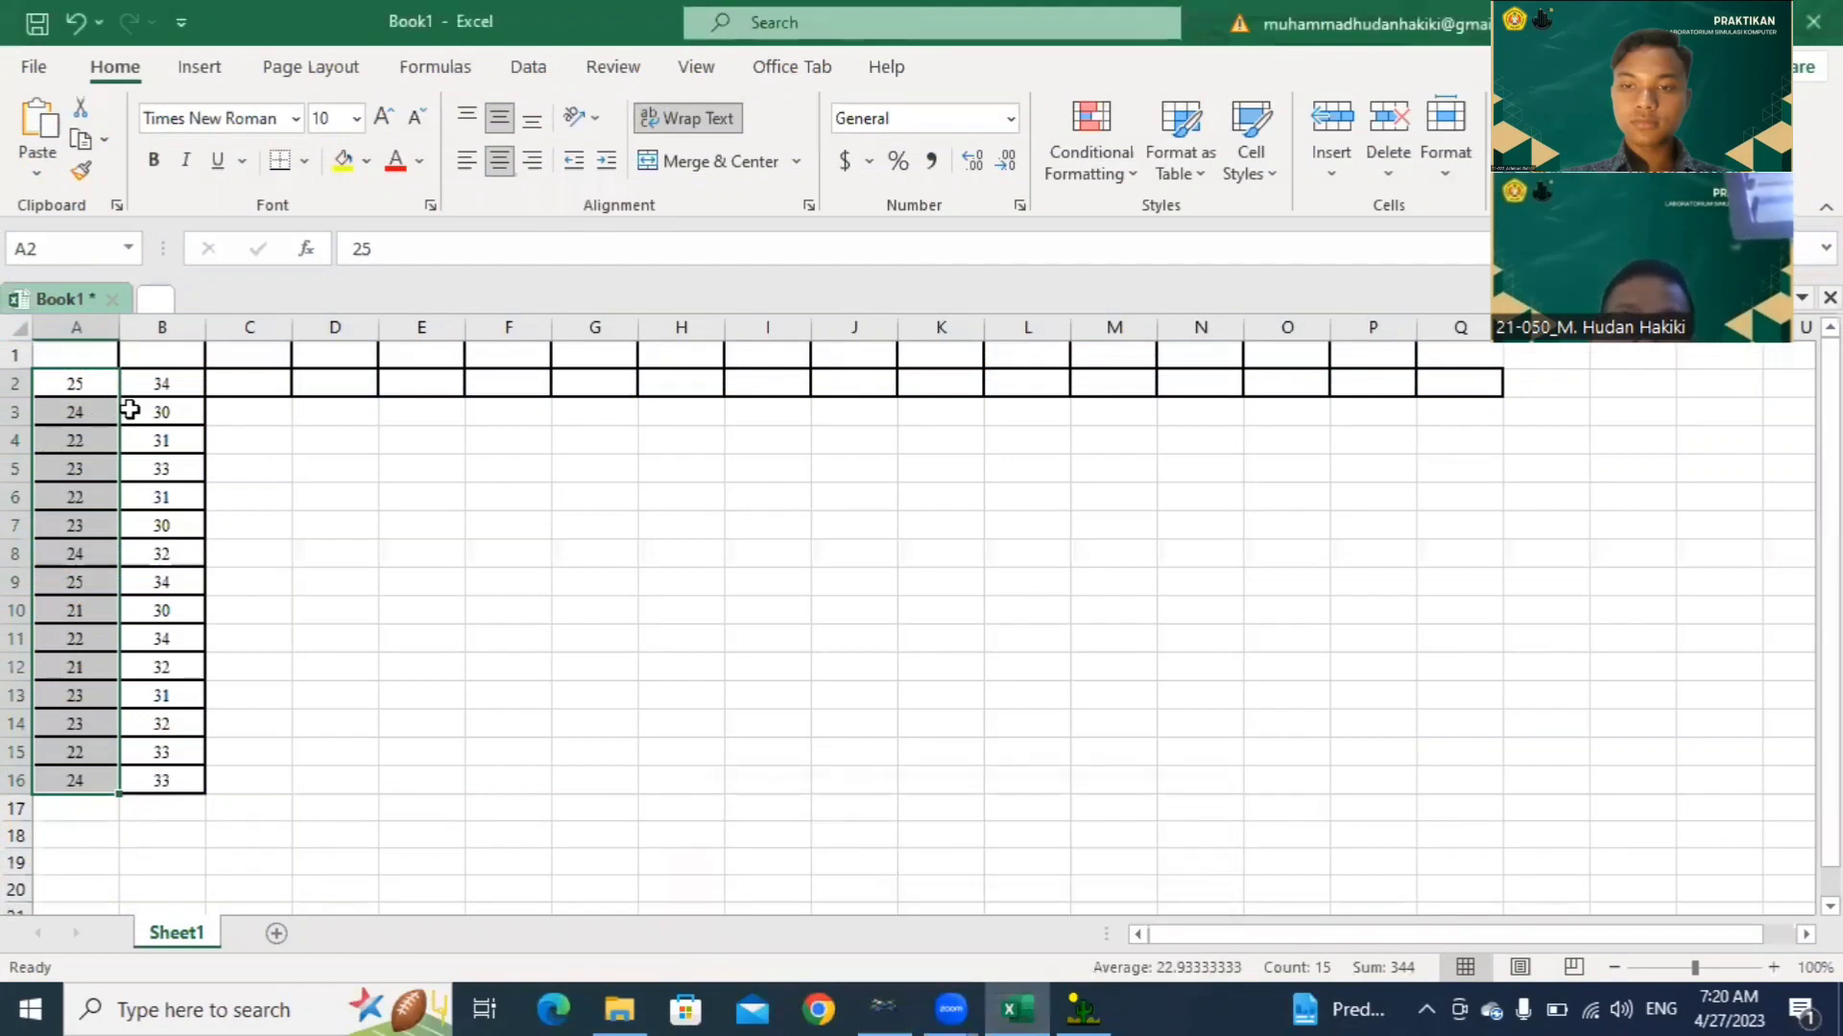
left_click_drag(159, 388, 146, 774)
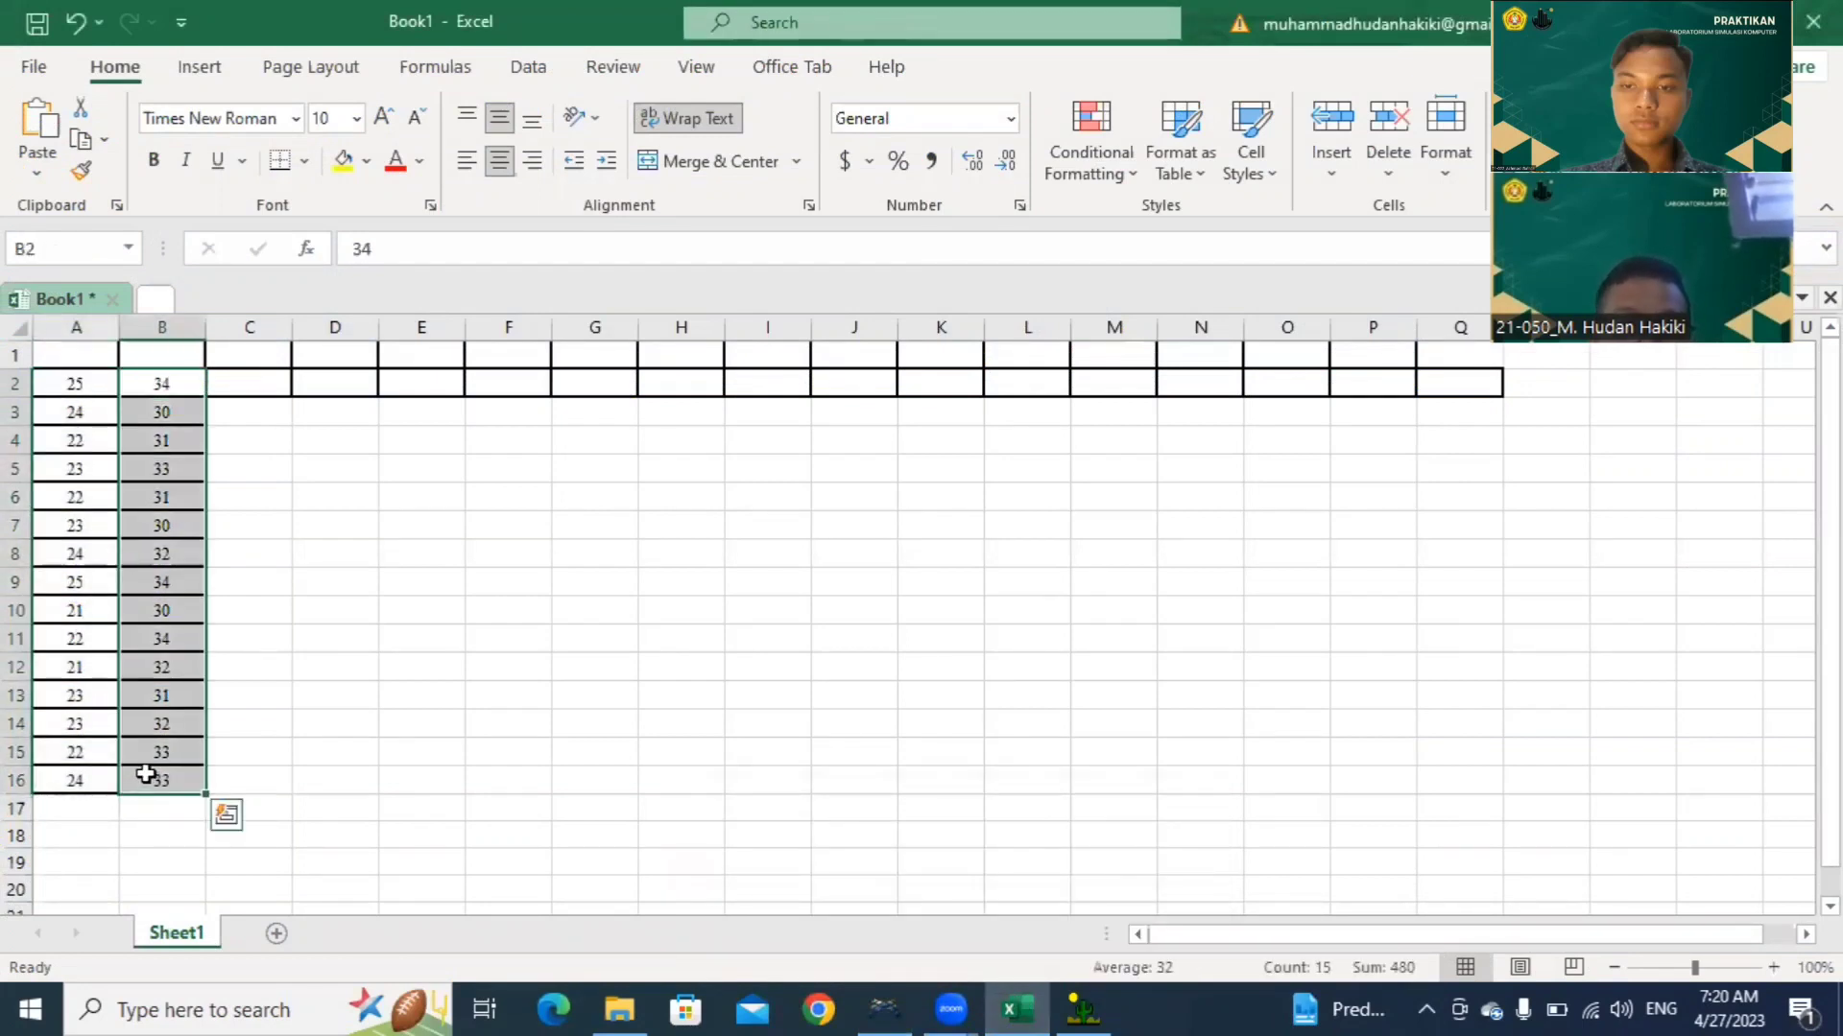
key("ctrl+c")
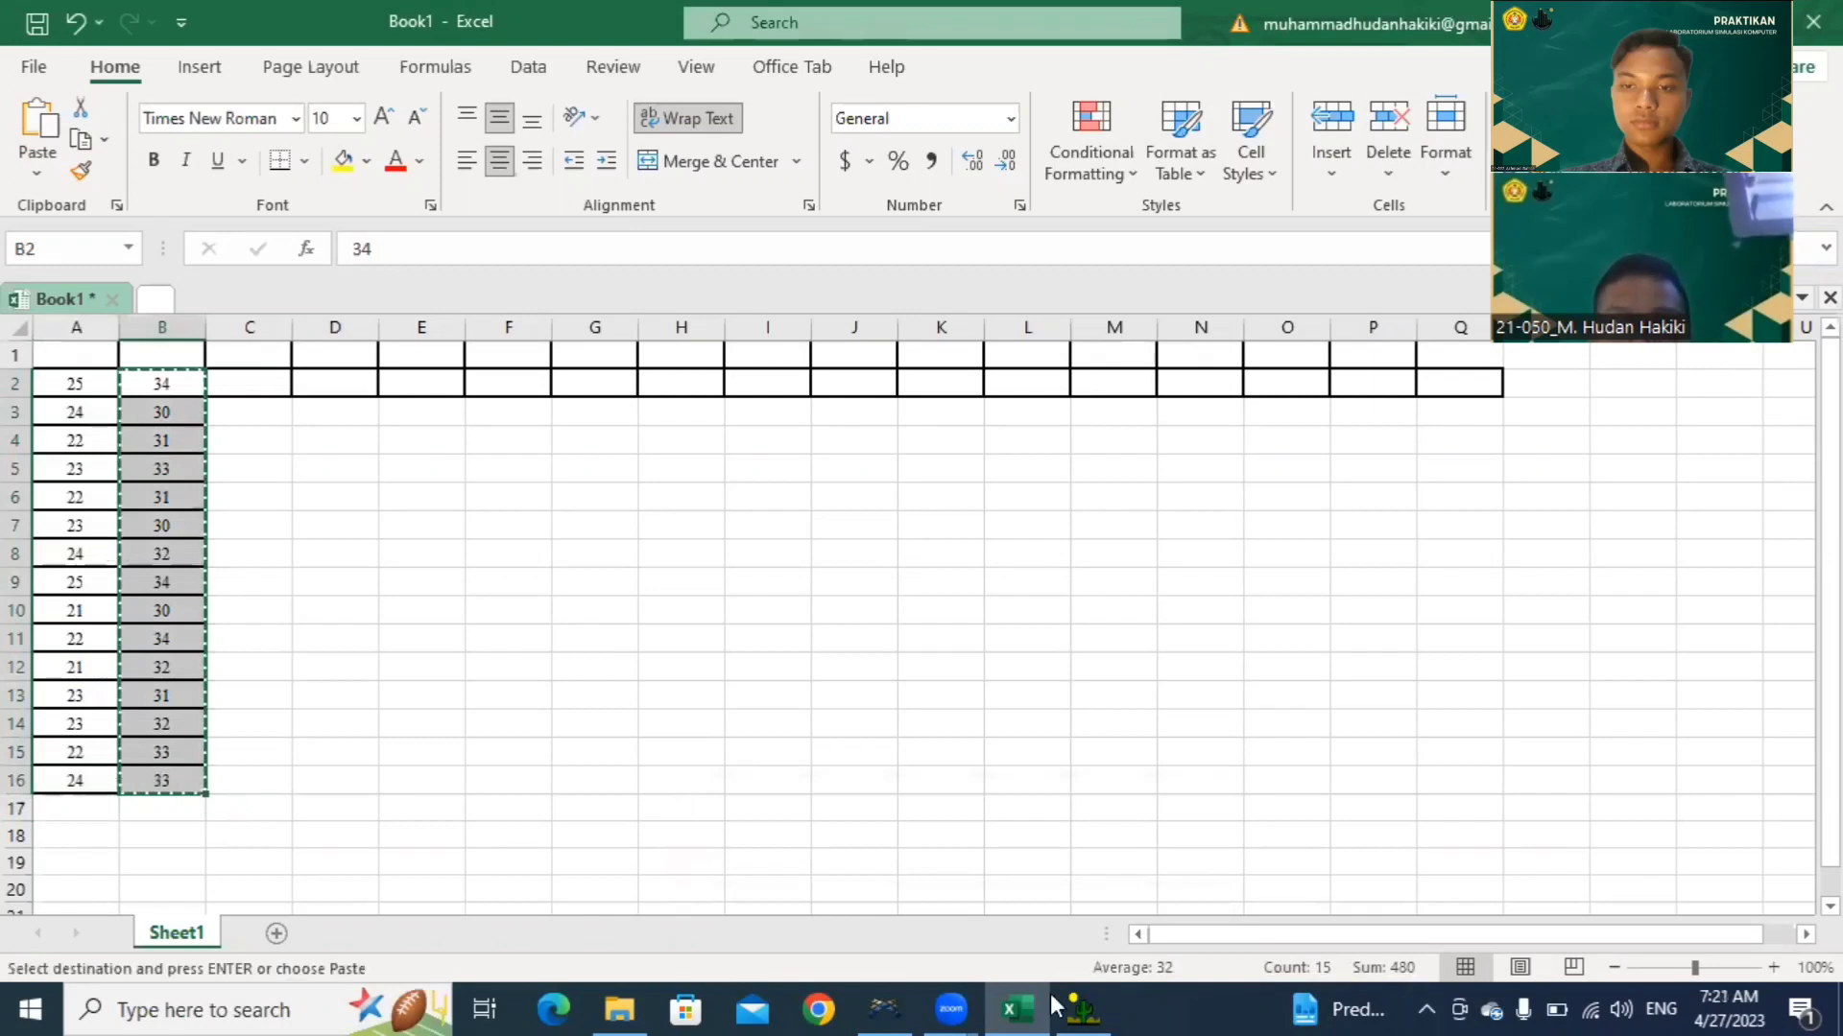
Step: Switch to ExpertFit and create a project element named Inspeksi for fitting distributions to data
left_click(1083, 1010)
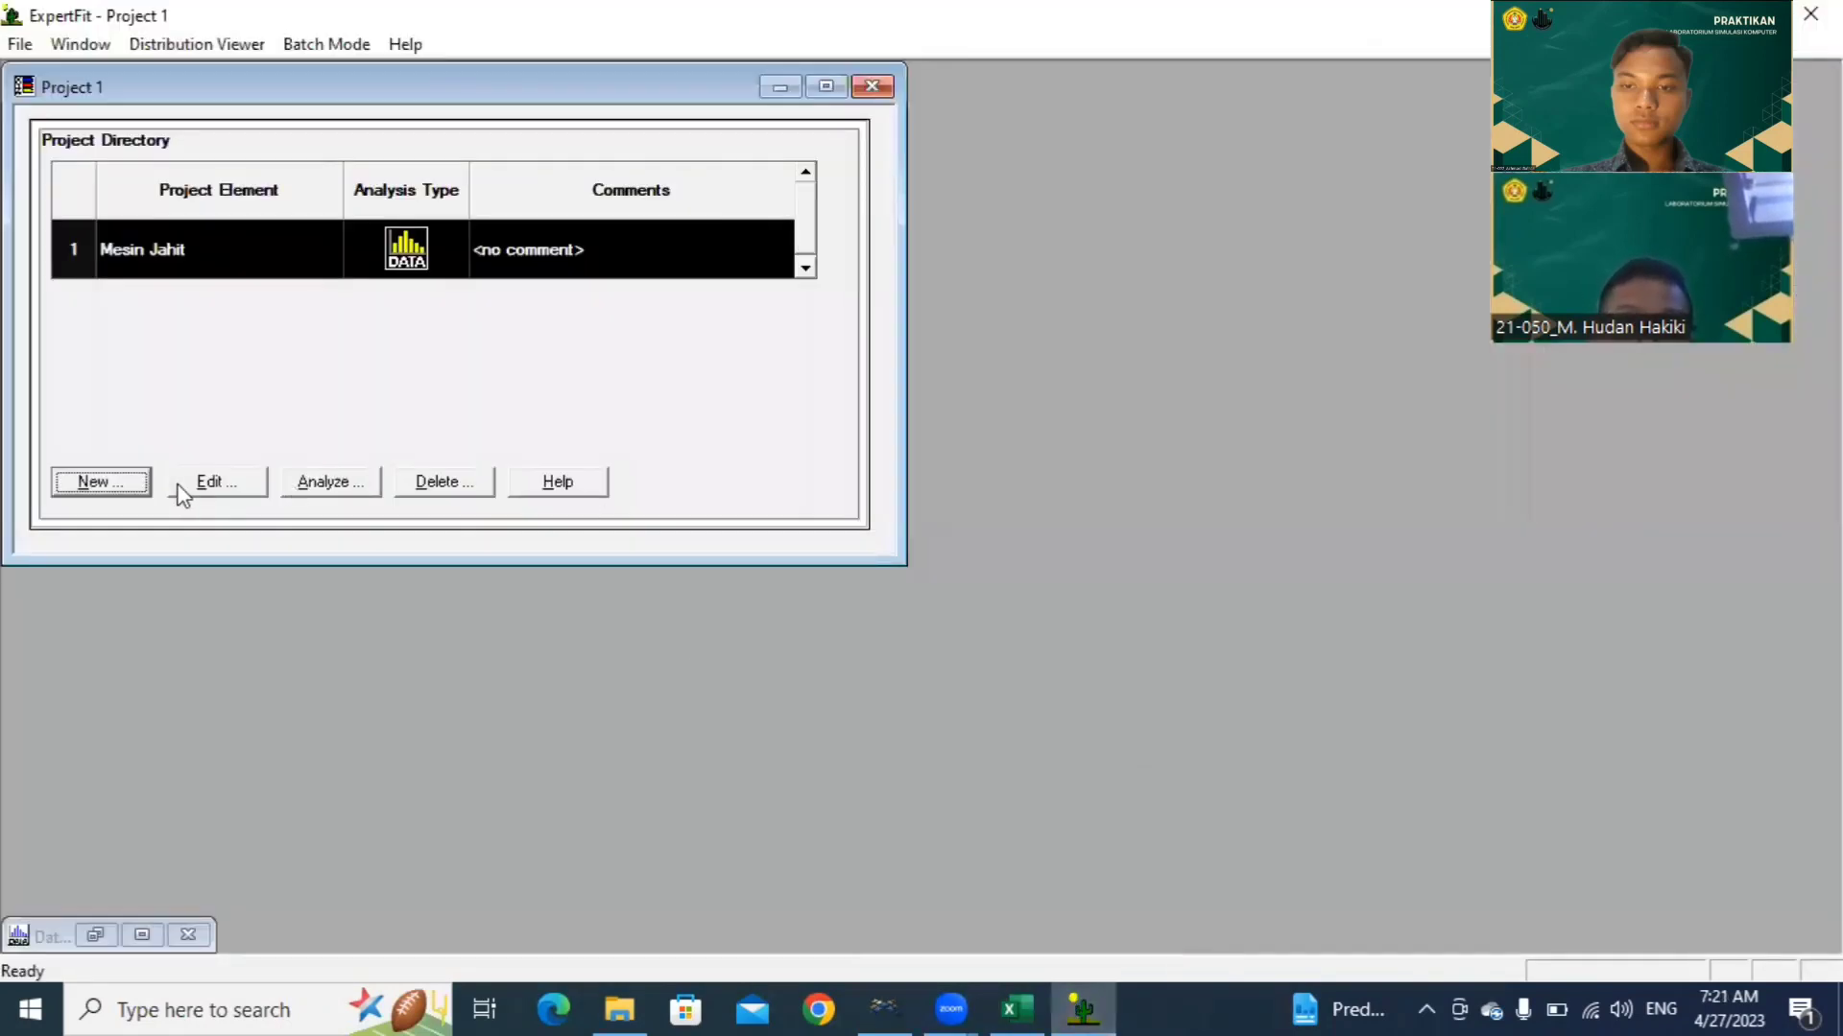
left_click(133, 482)
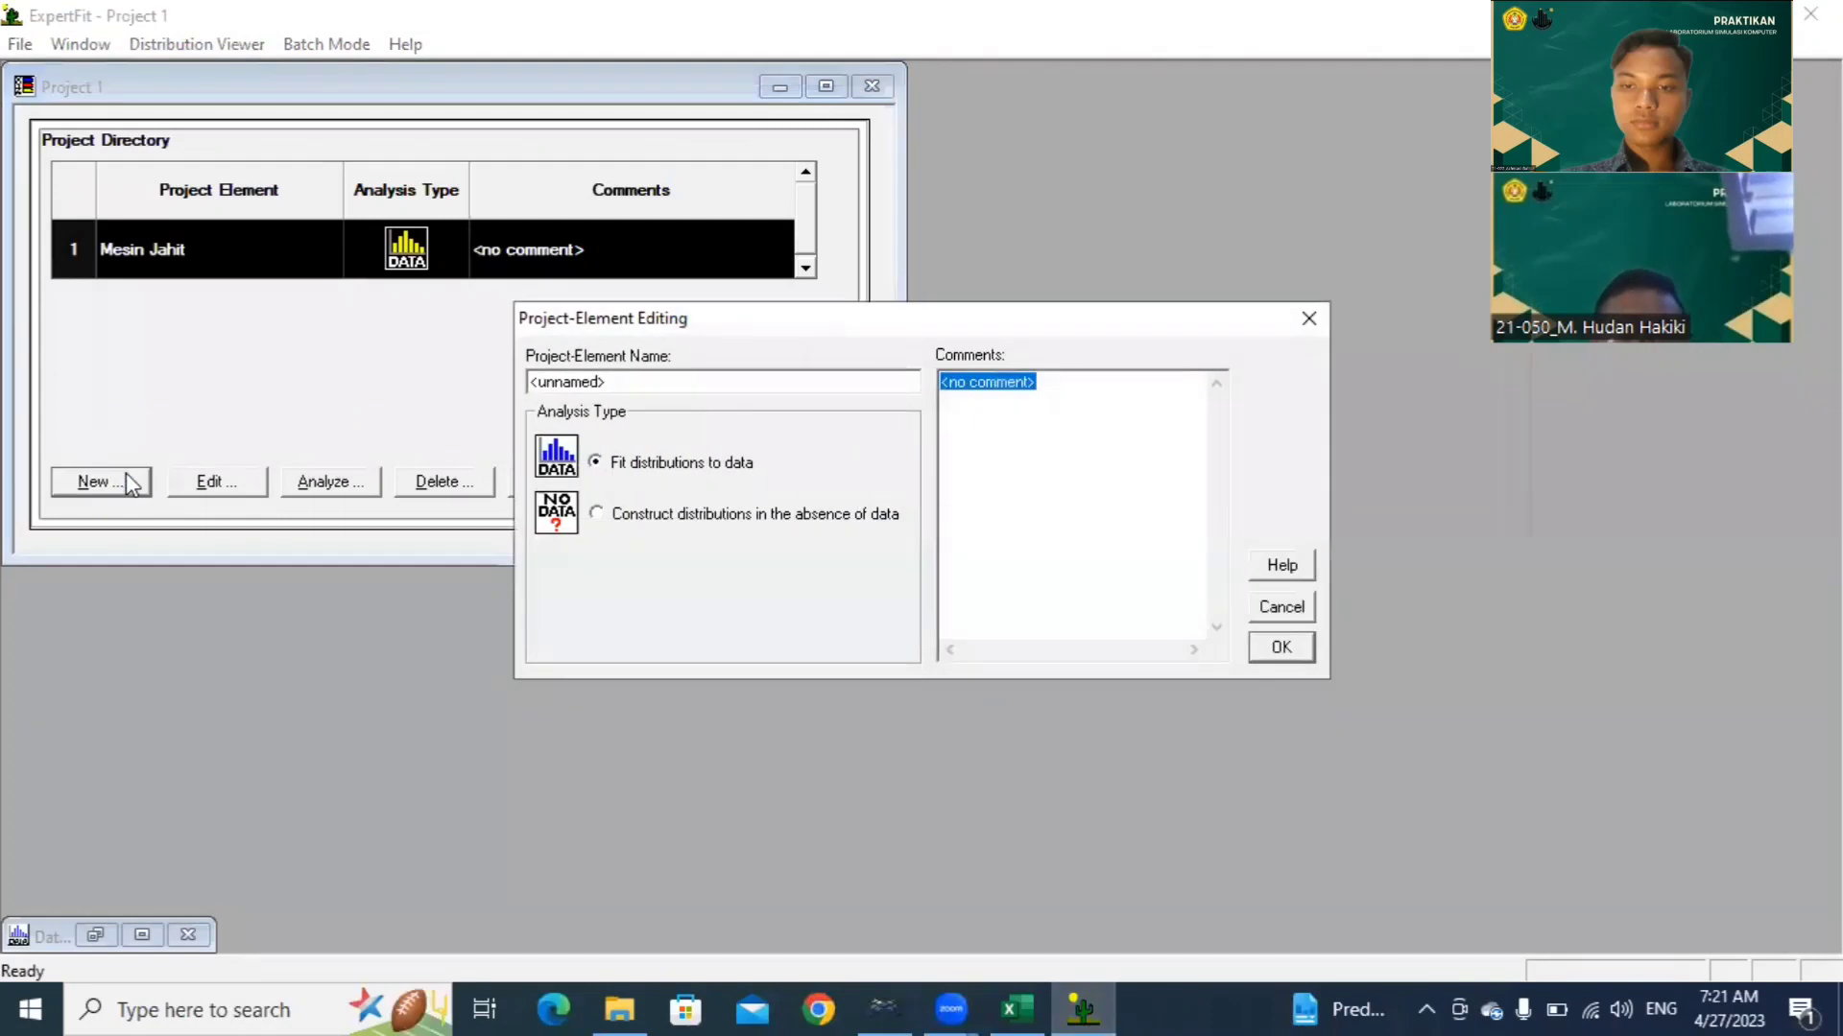
left_click_drag(633, 374, 507, 389)
key("BackSpace")
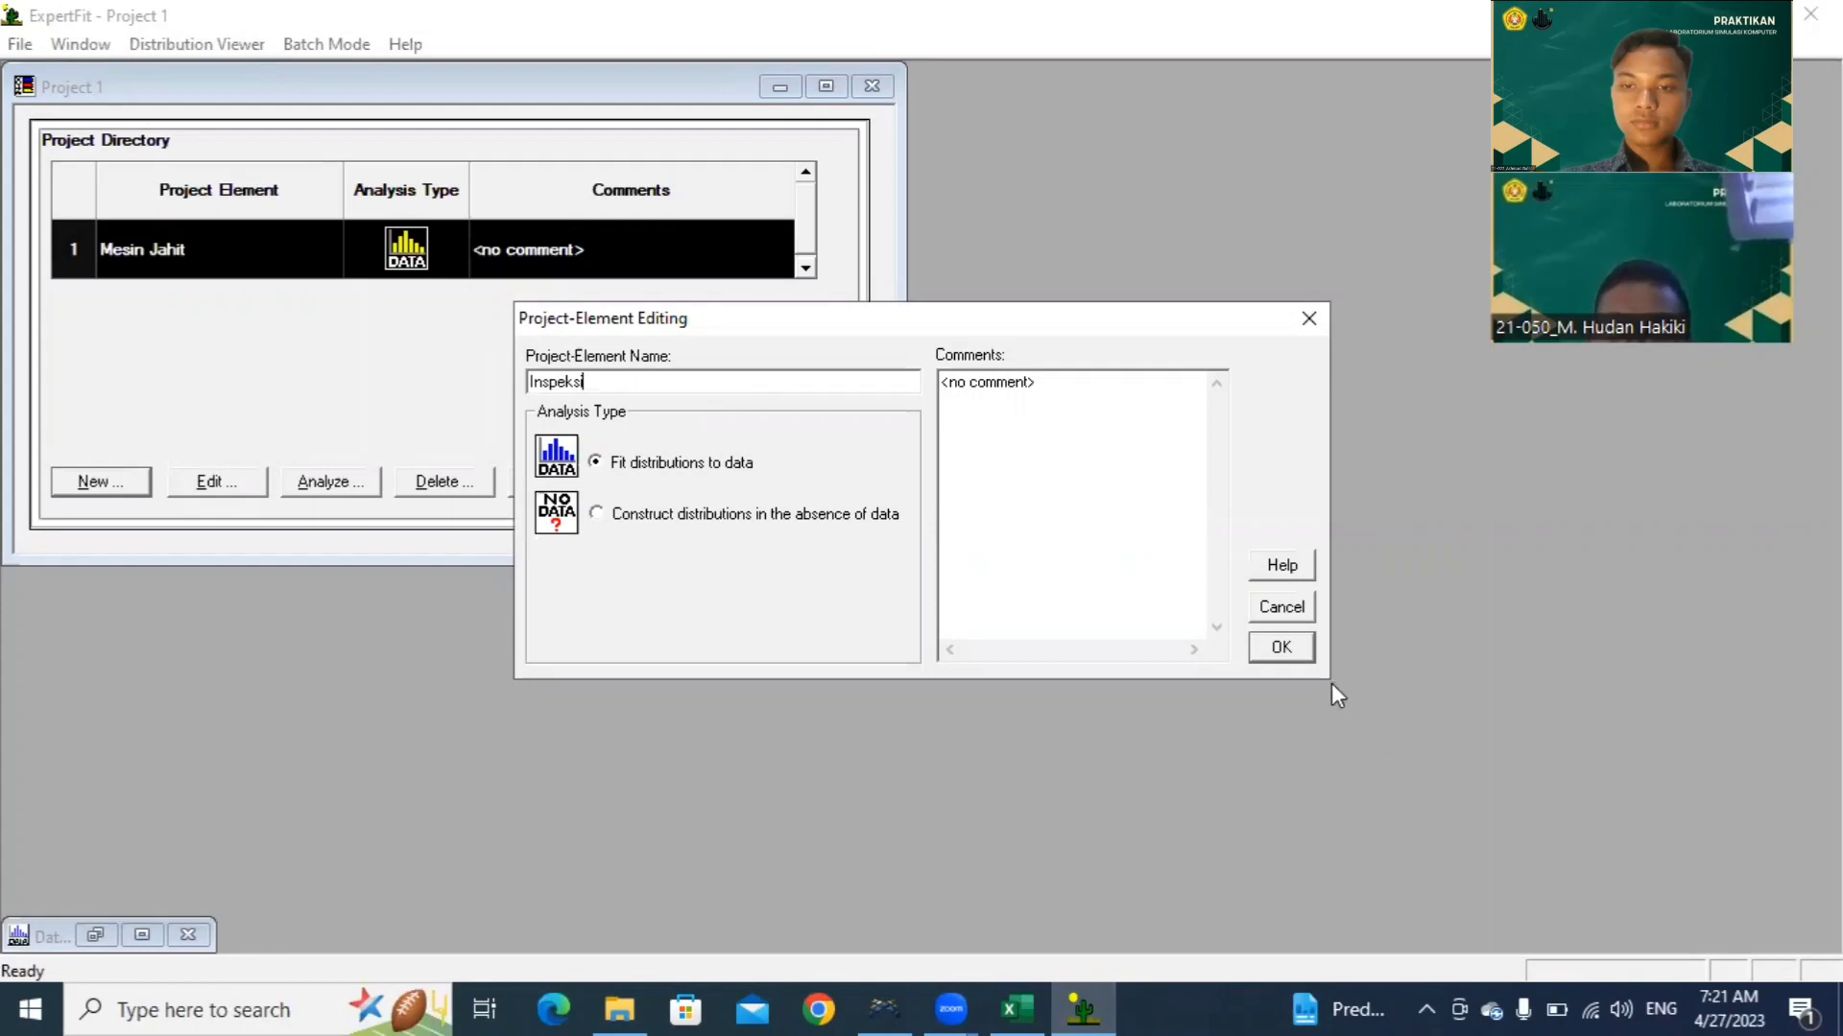
left_click(1284, 643)
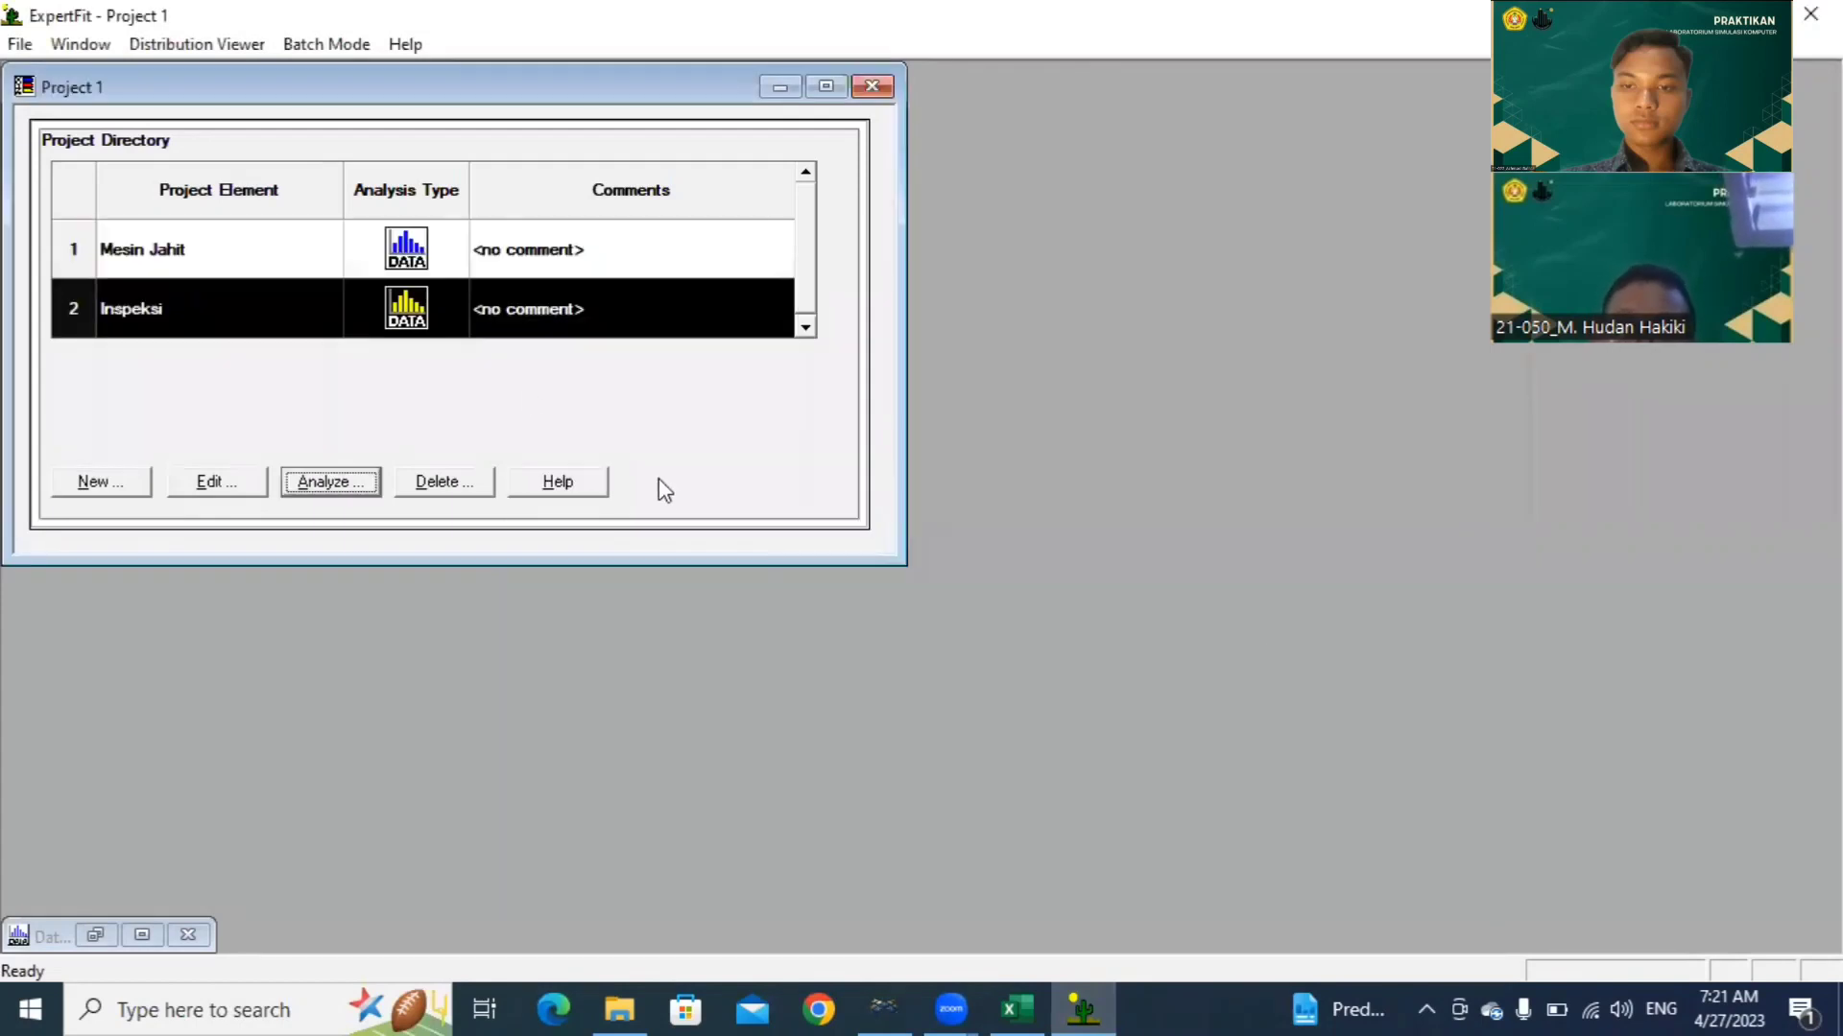
Step: Open the Inspeksi analysis and enter its data set by pasting the copied values, treating them as real valued
double_click(402, 317)
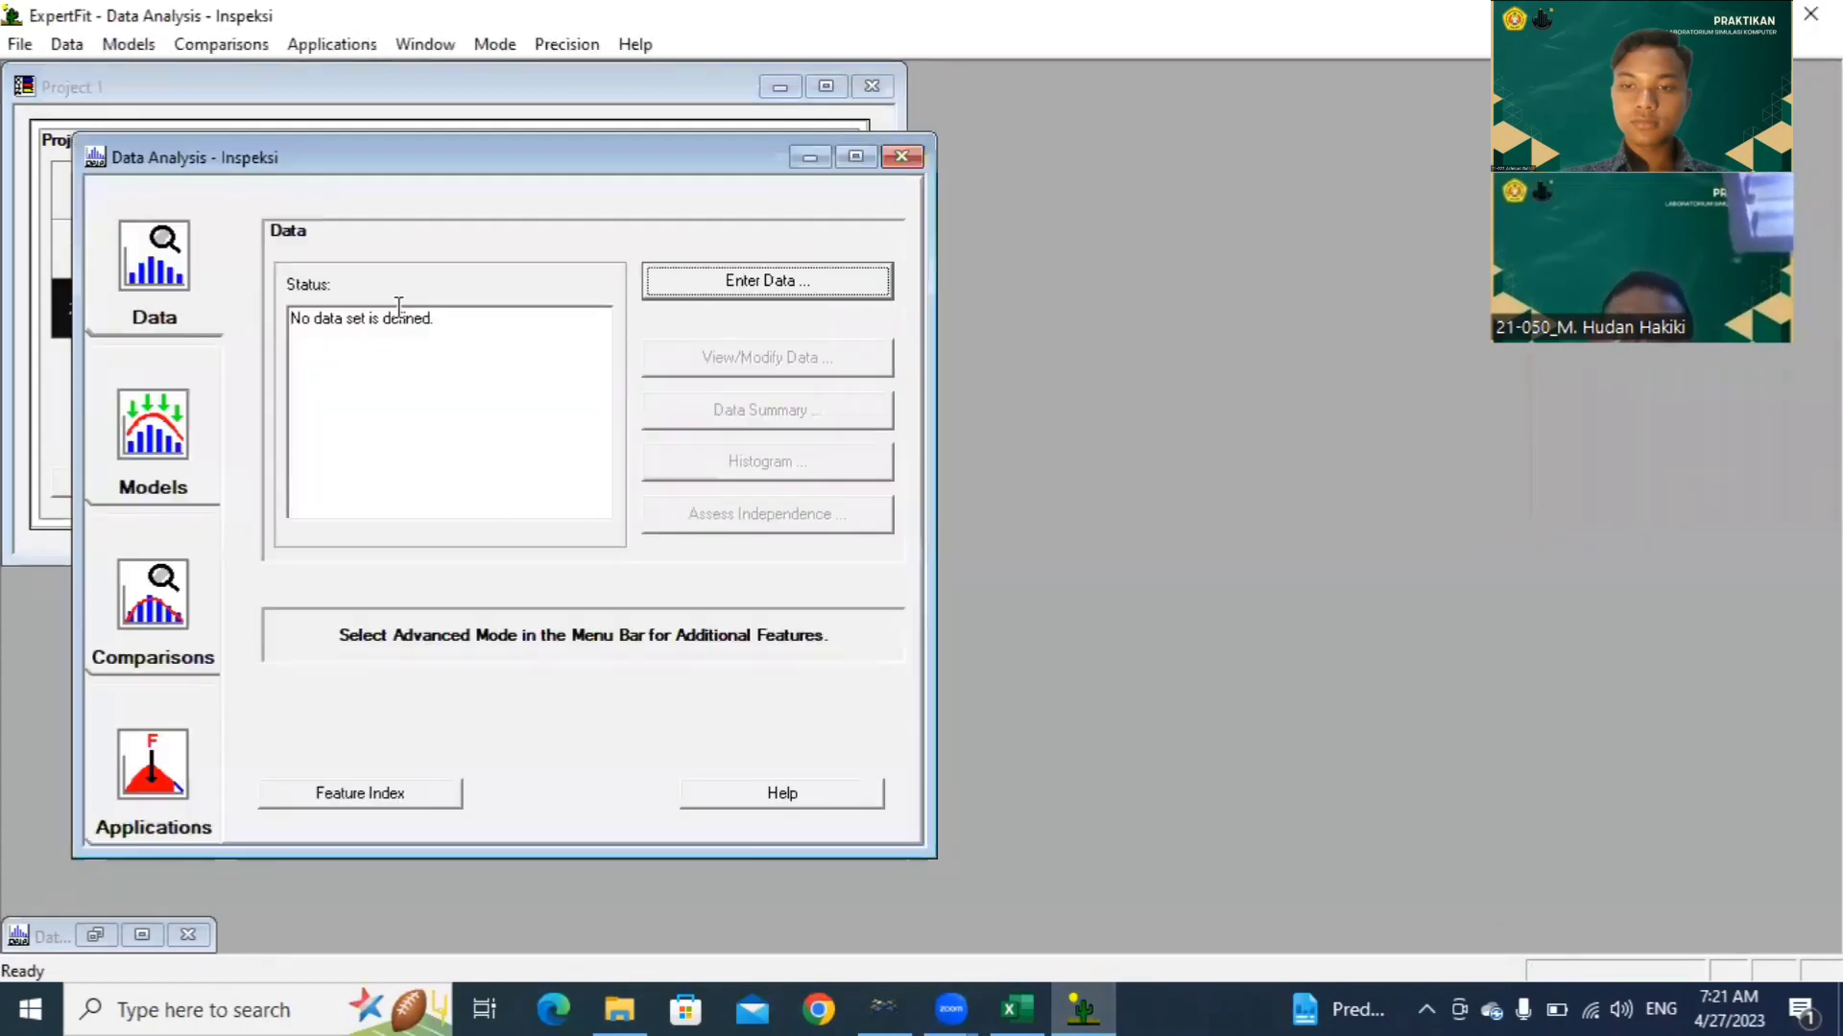
left_click(691, 285)
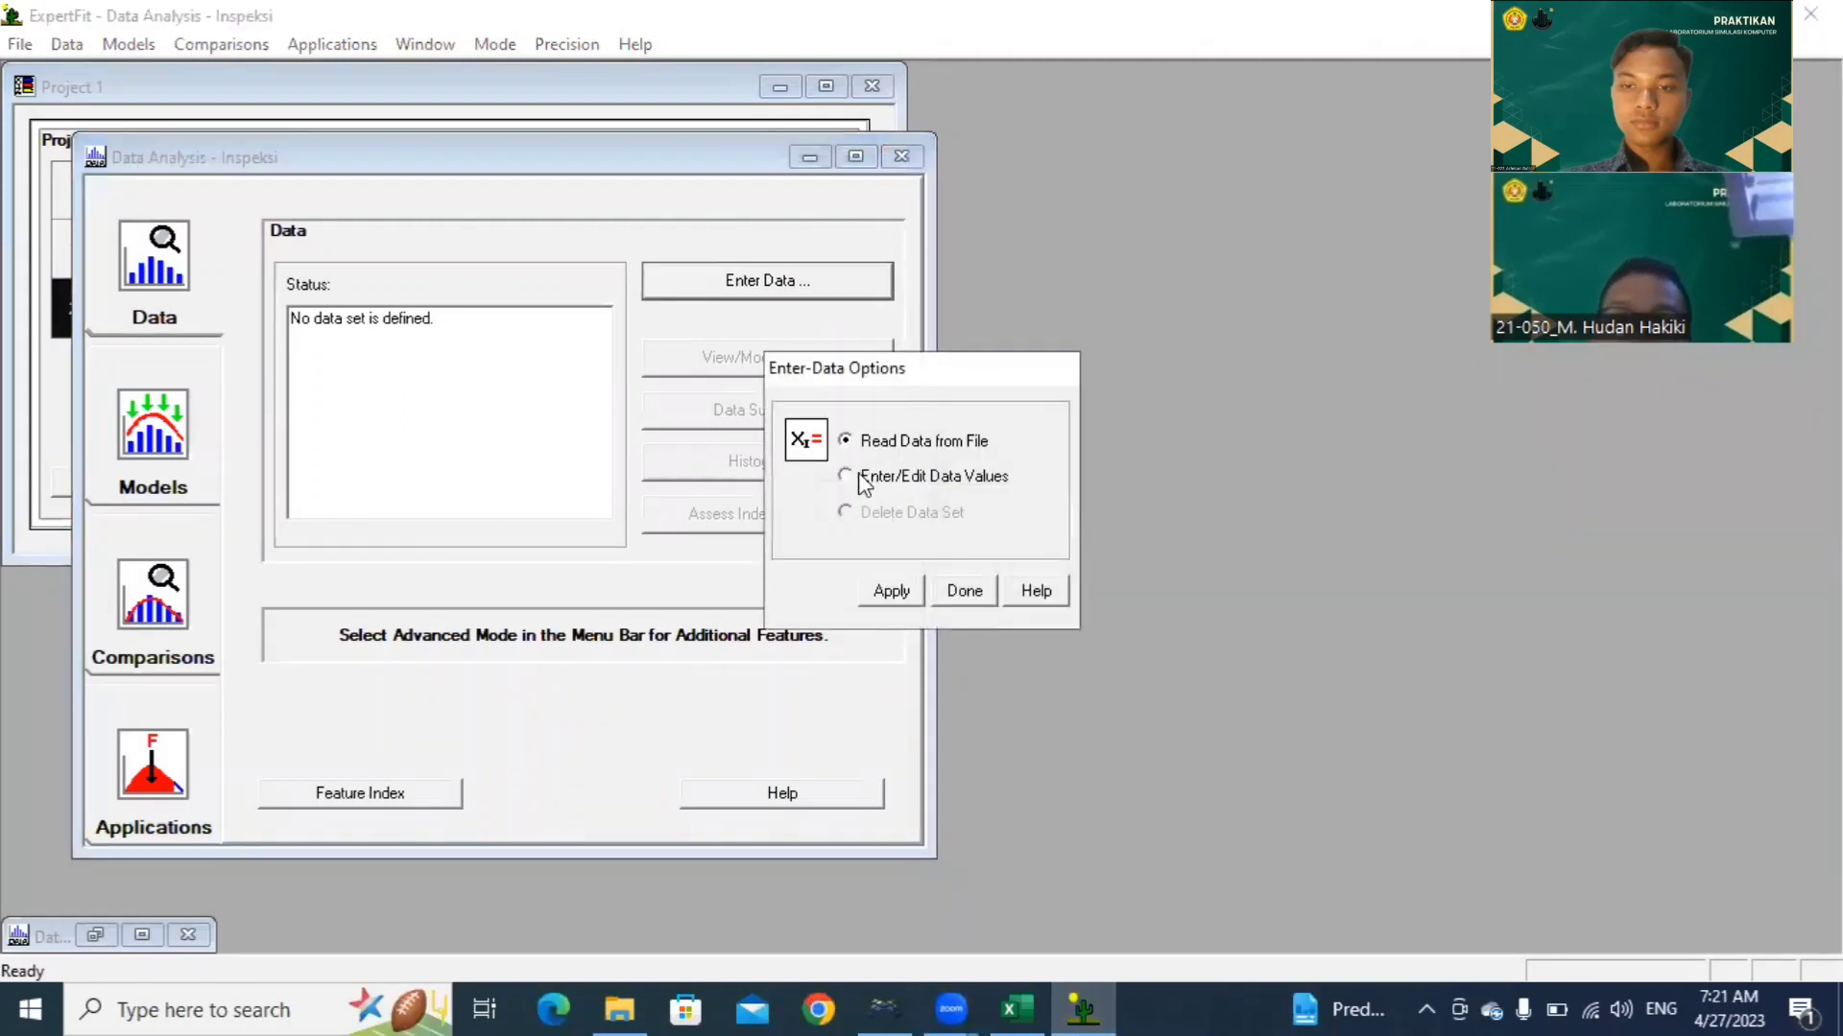
left_click(906, 582)
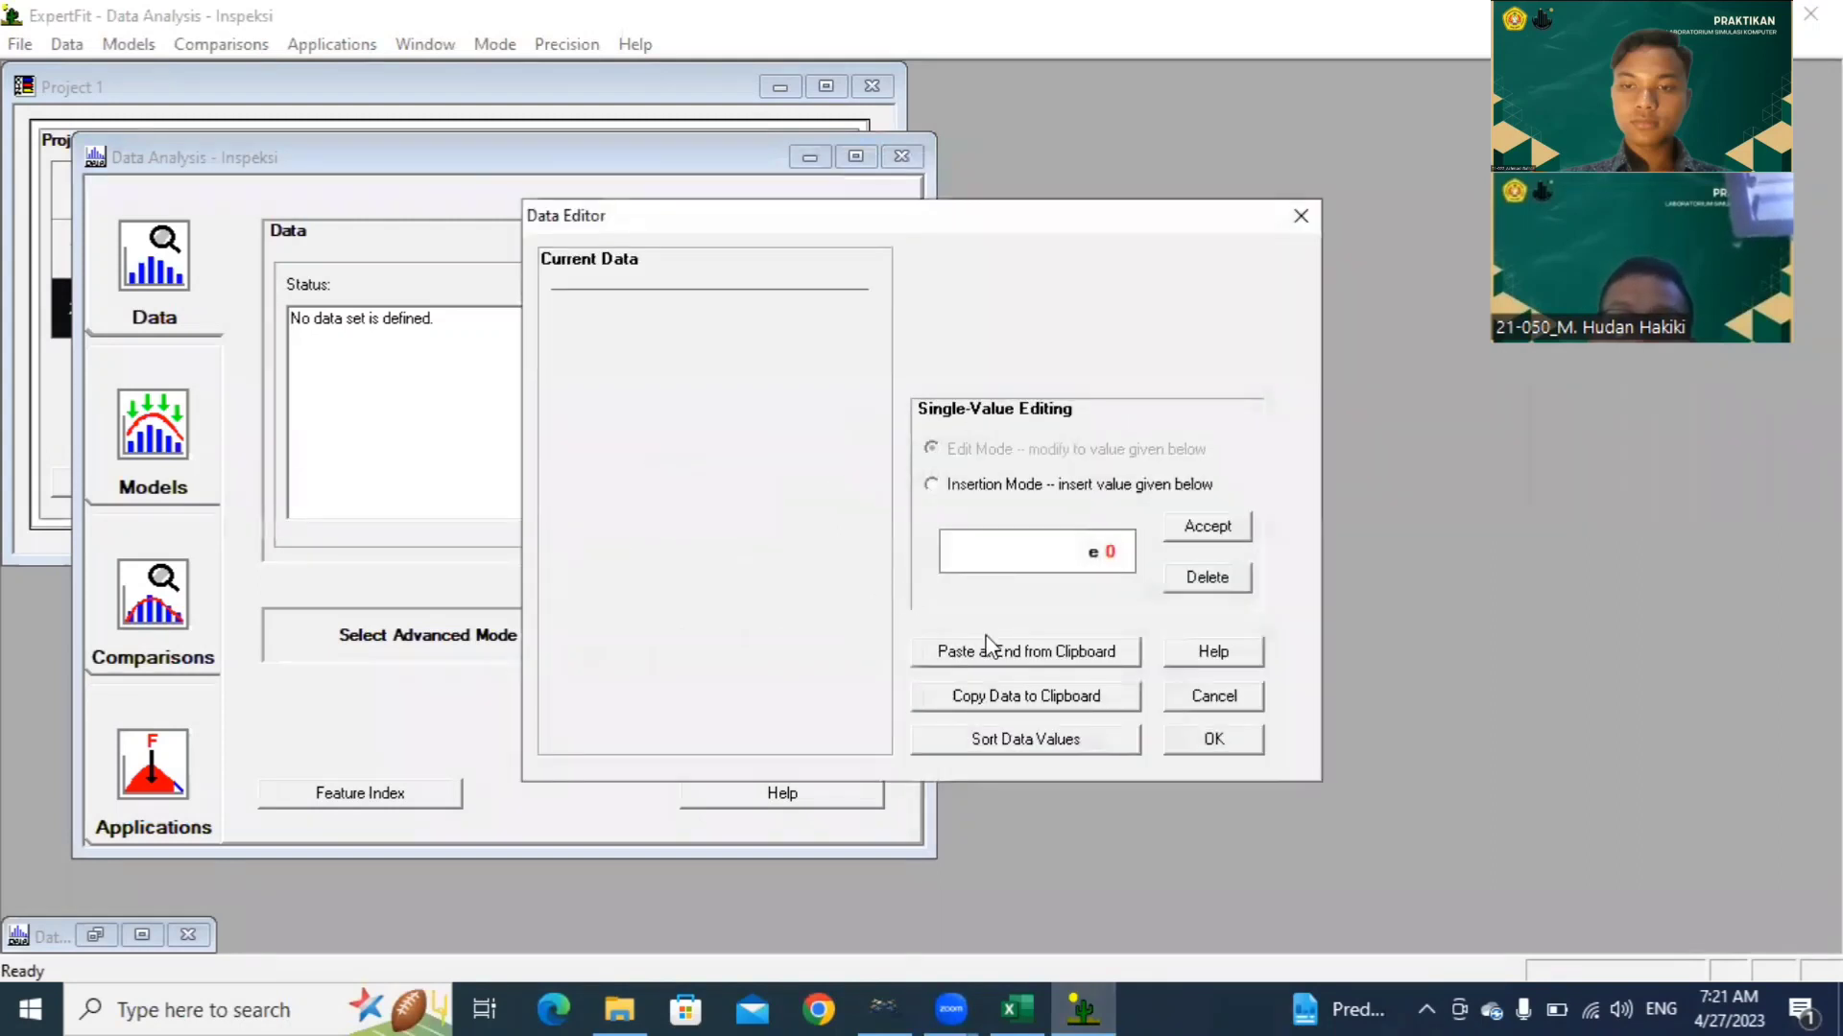
left_click(988, 648)
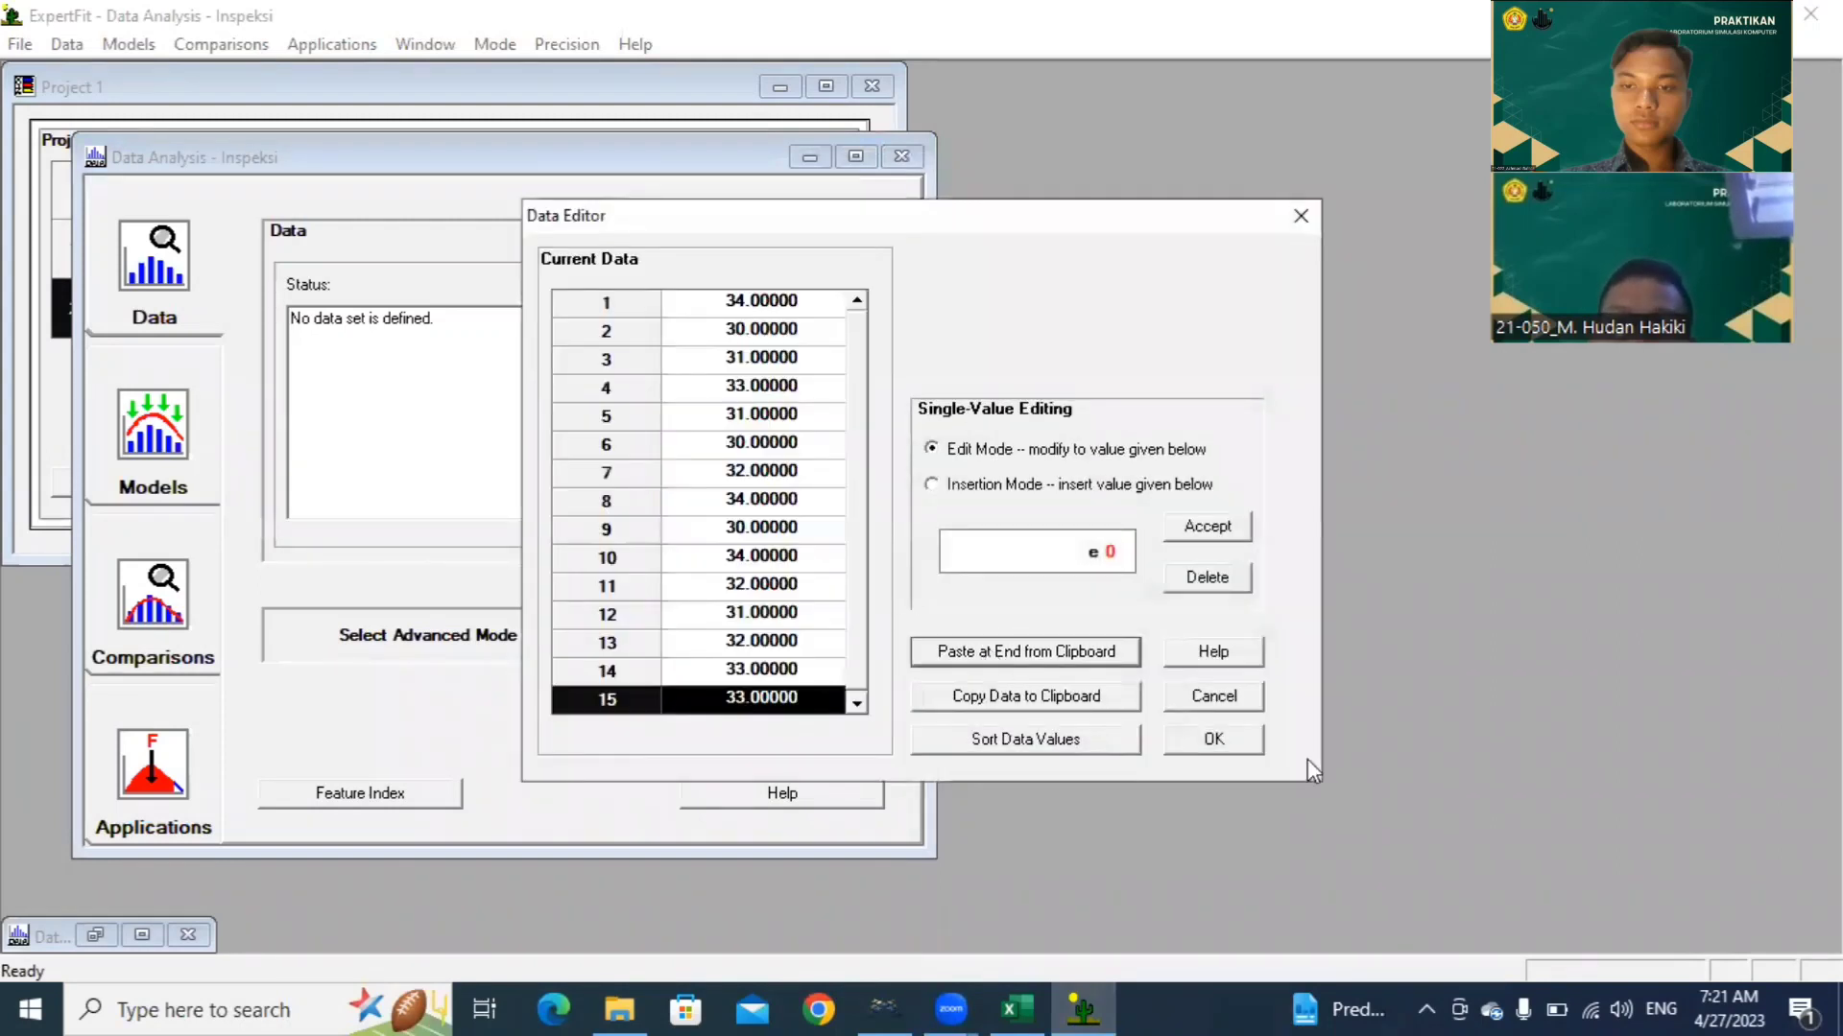
left_click(1214, 739)
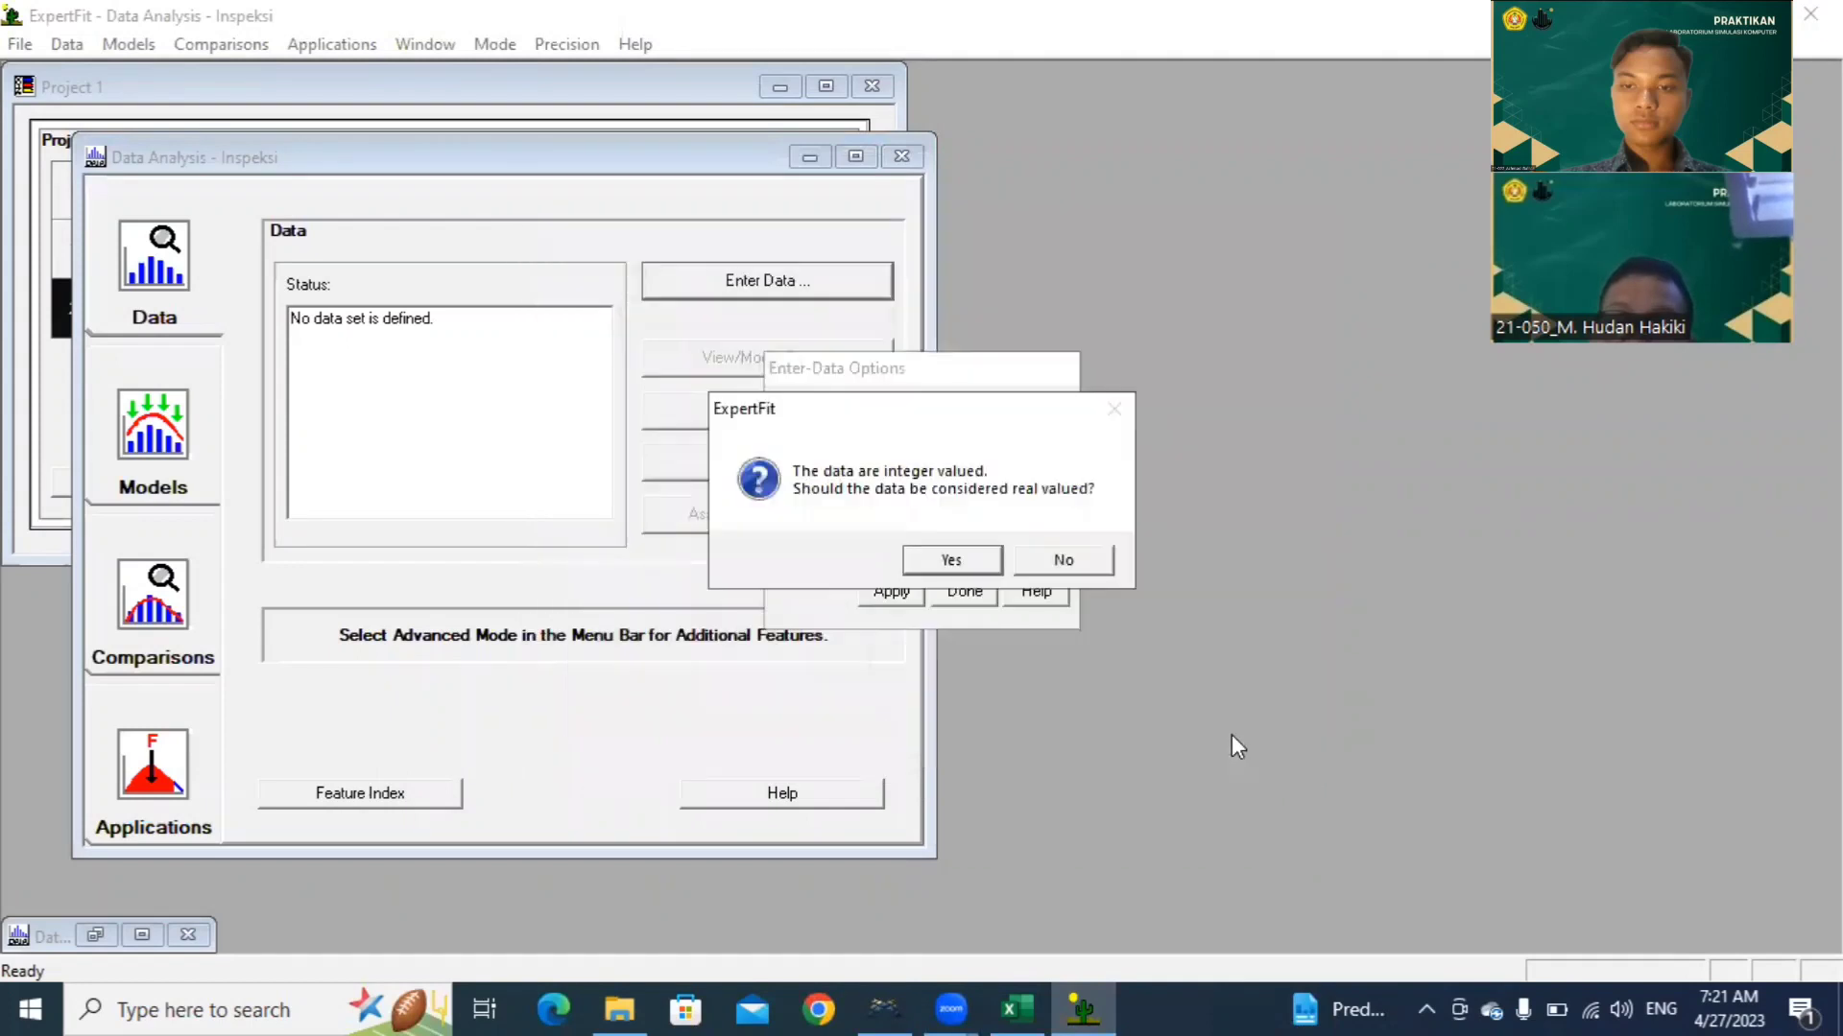
left_click(950, 561)
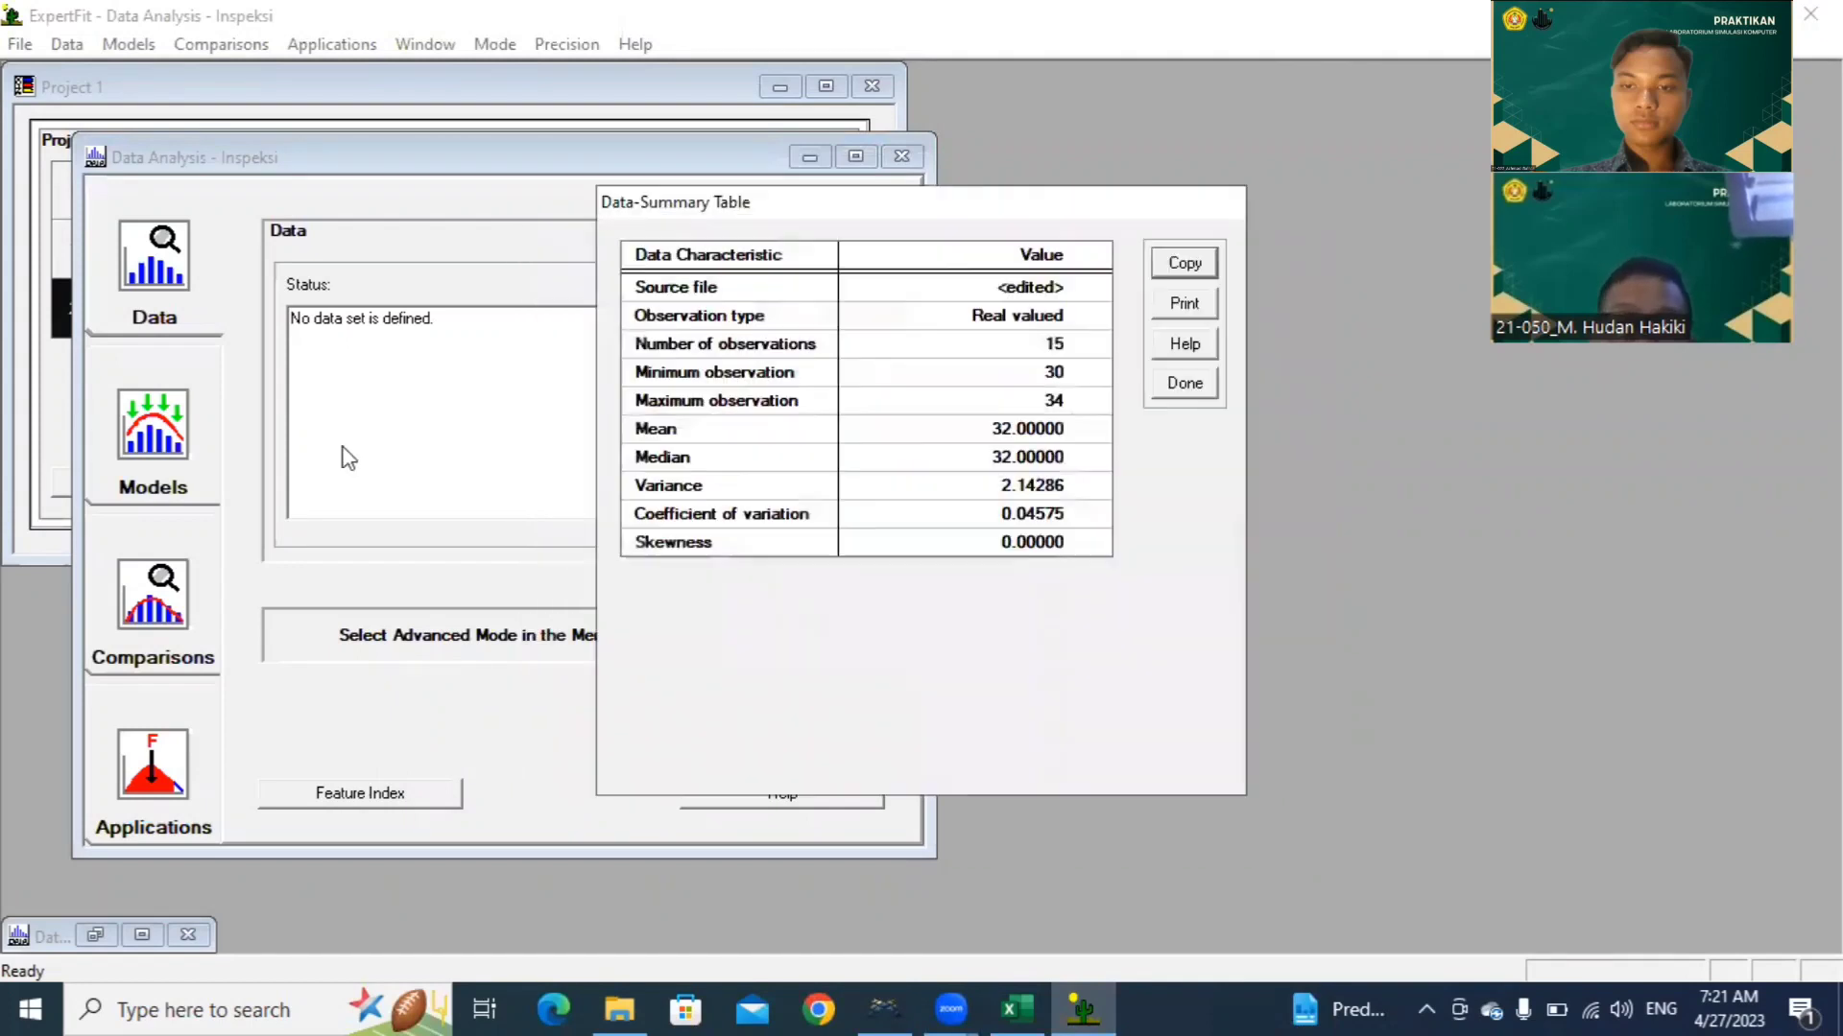
left_click(1185, 383)
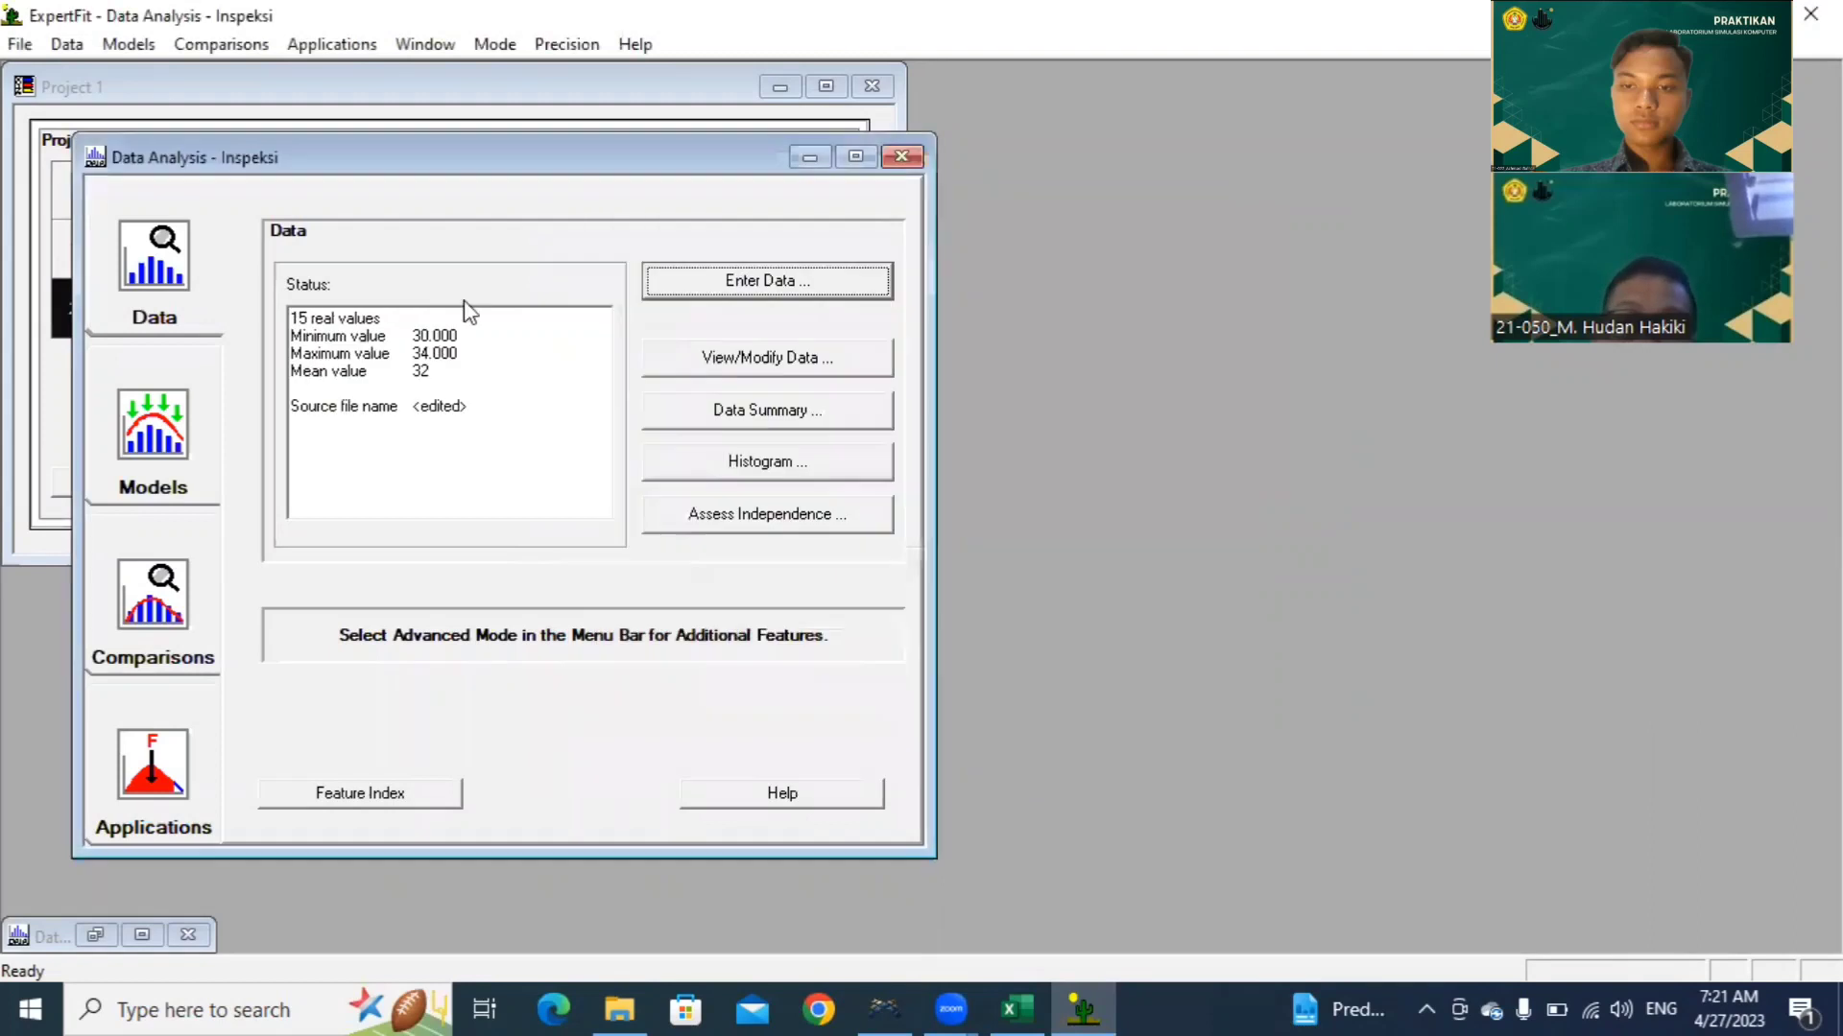
Step: Run automated fitting on the Inspeksi data and close the results
left_click(101, 407)
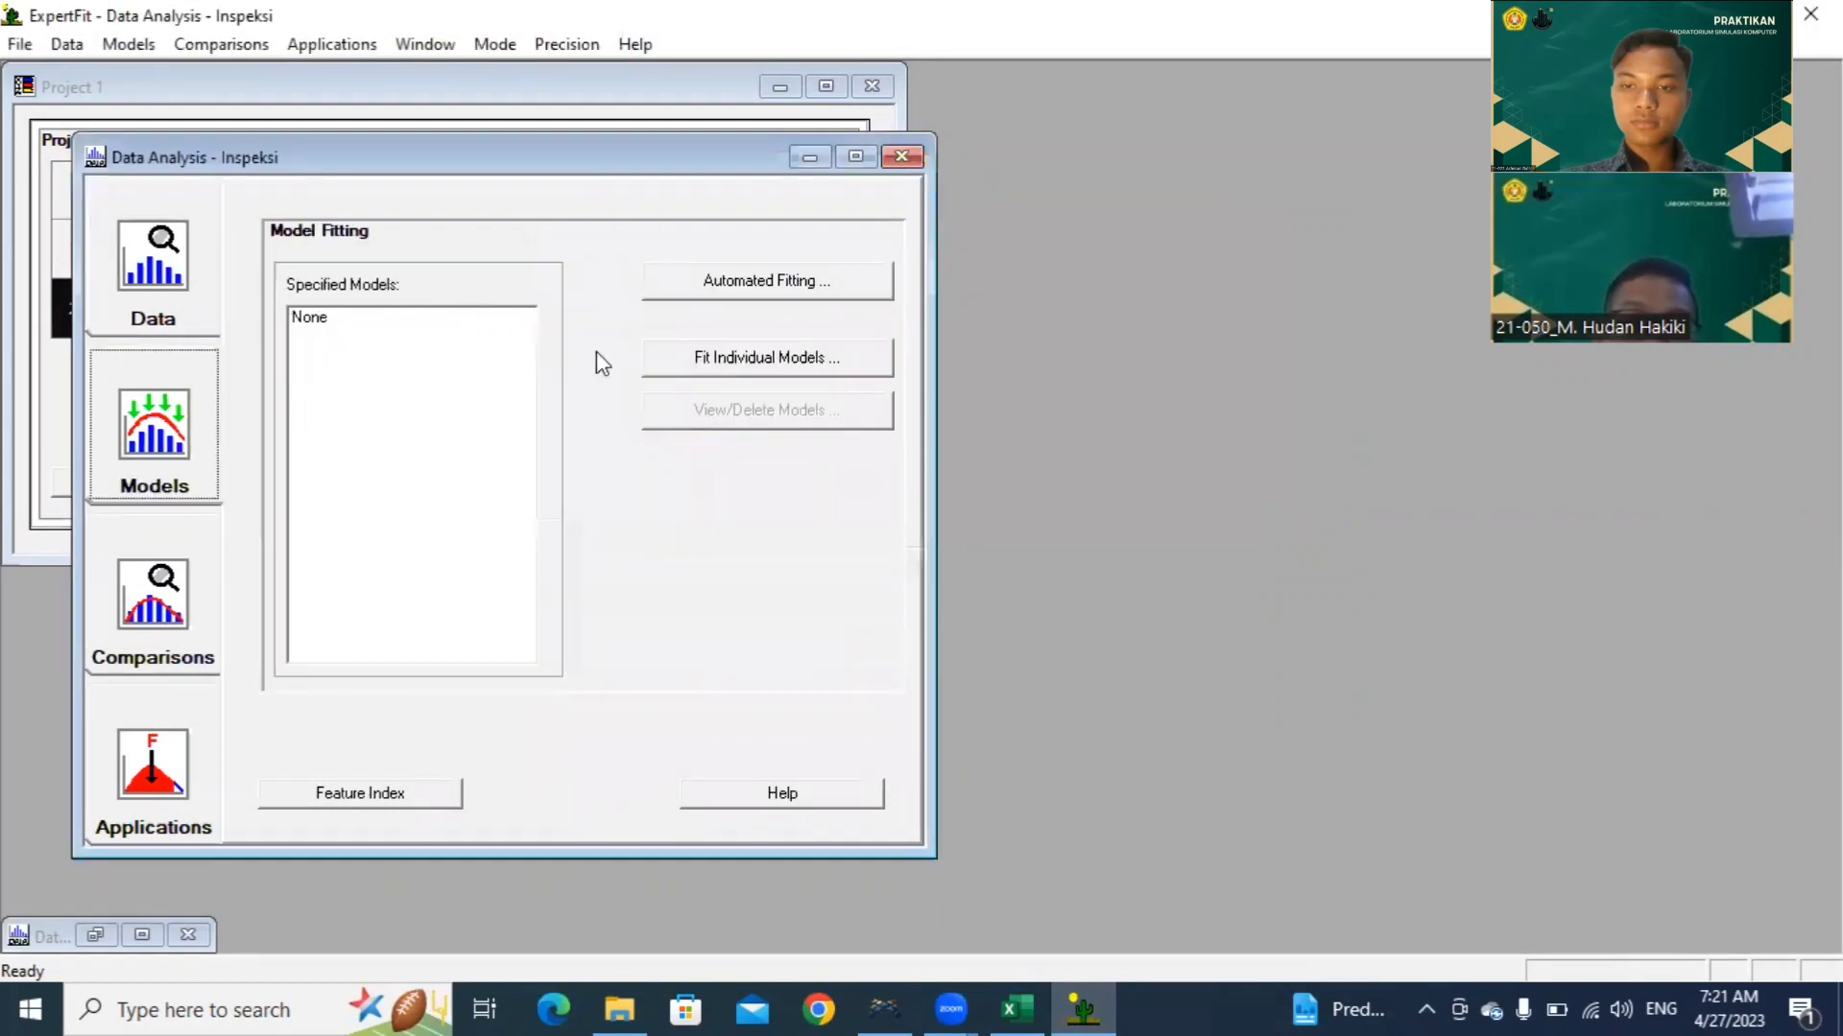
left_click(771, 292)
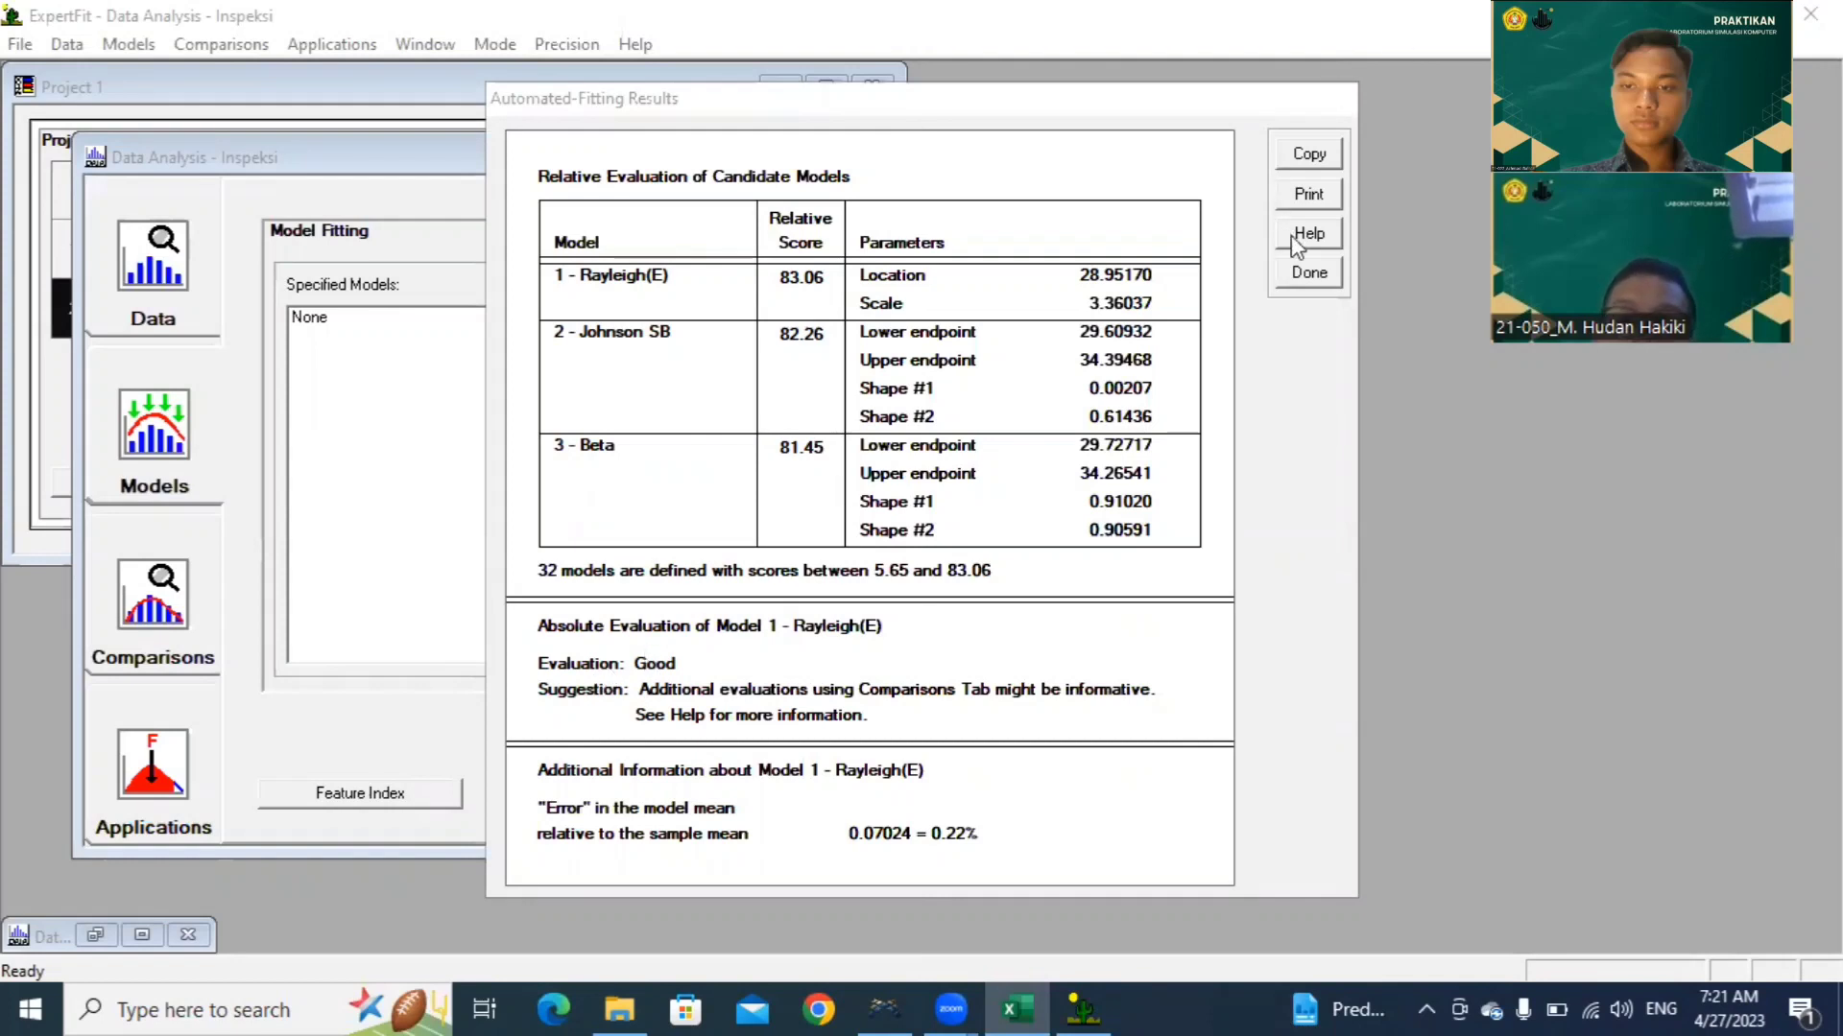
left_click(1303, 273)
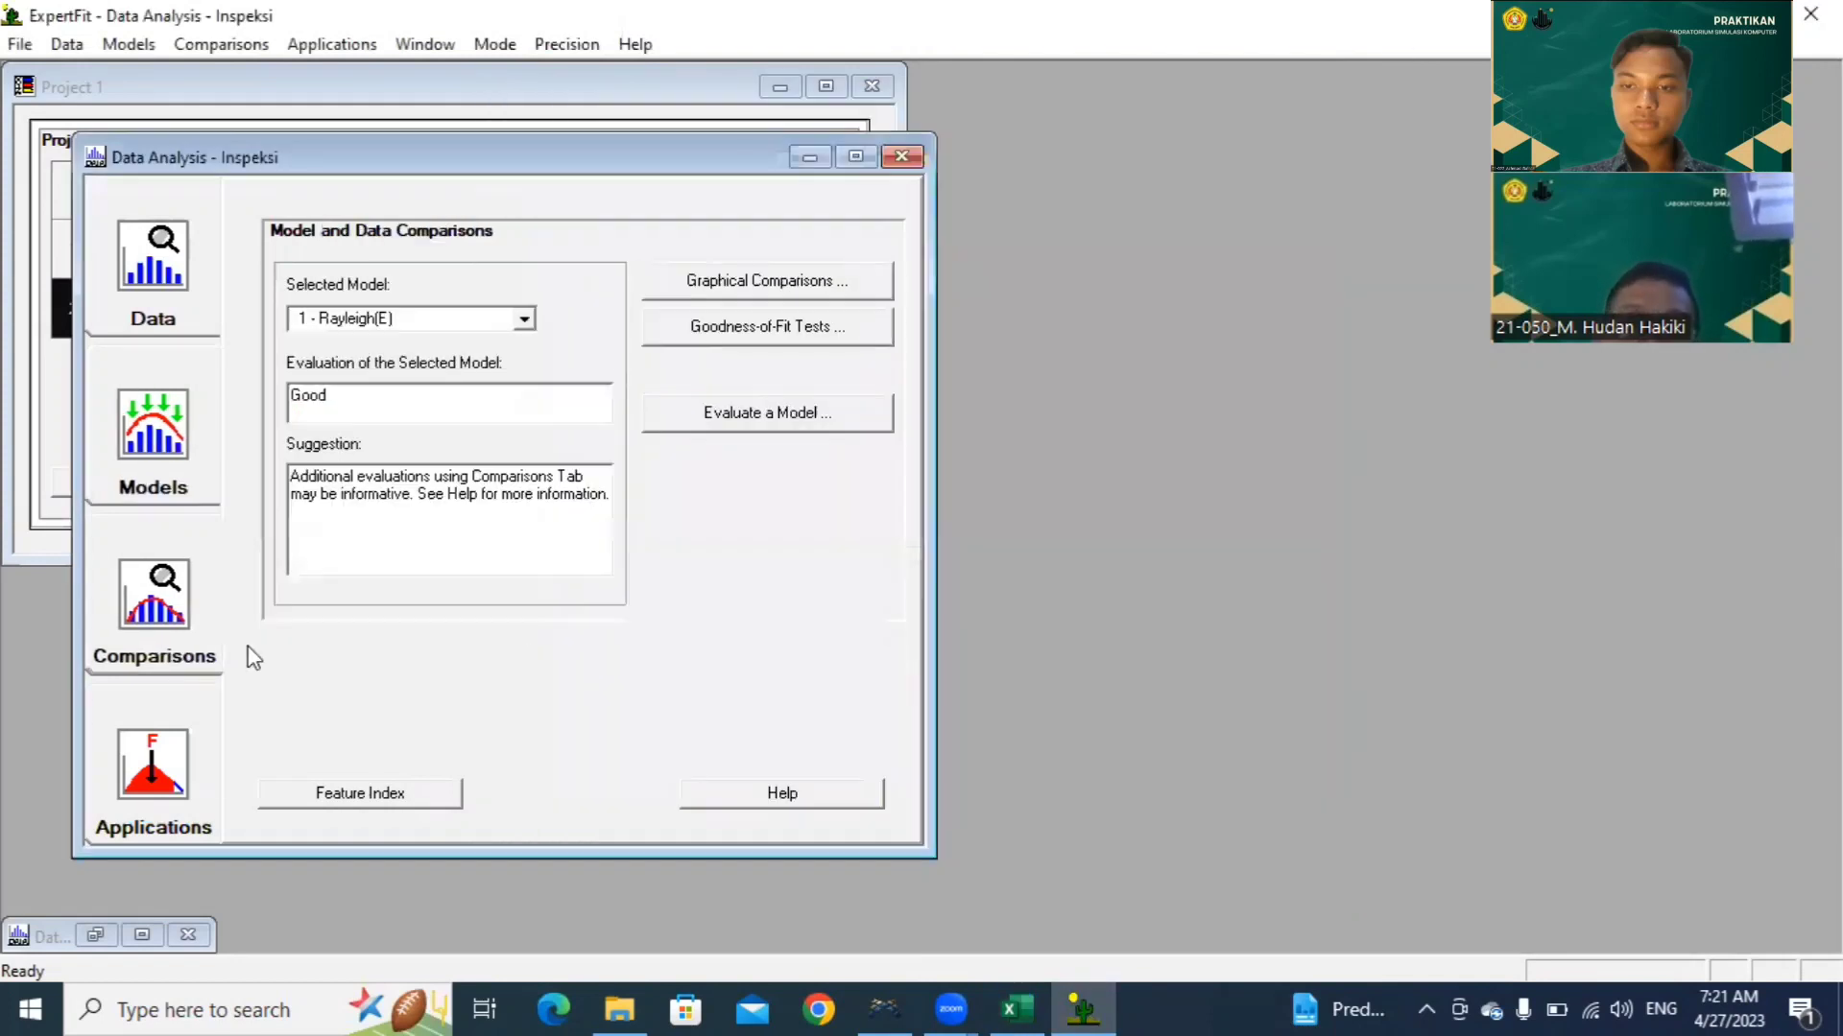
Step: Generate the Flexsim simulation representation of the 1 - Rayleigh(E) model
left_click(125, 734)
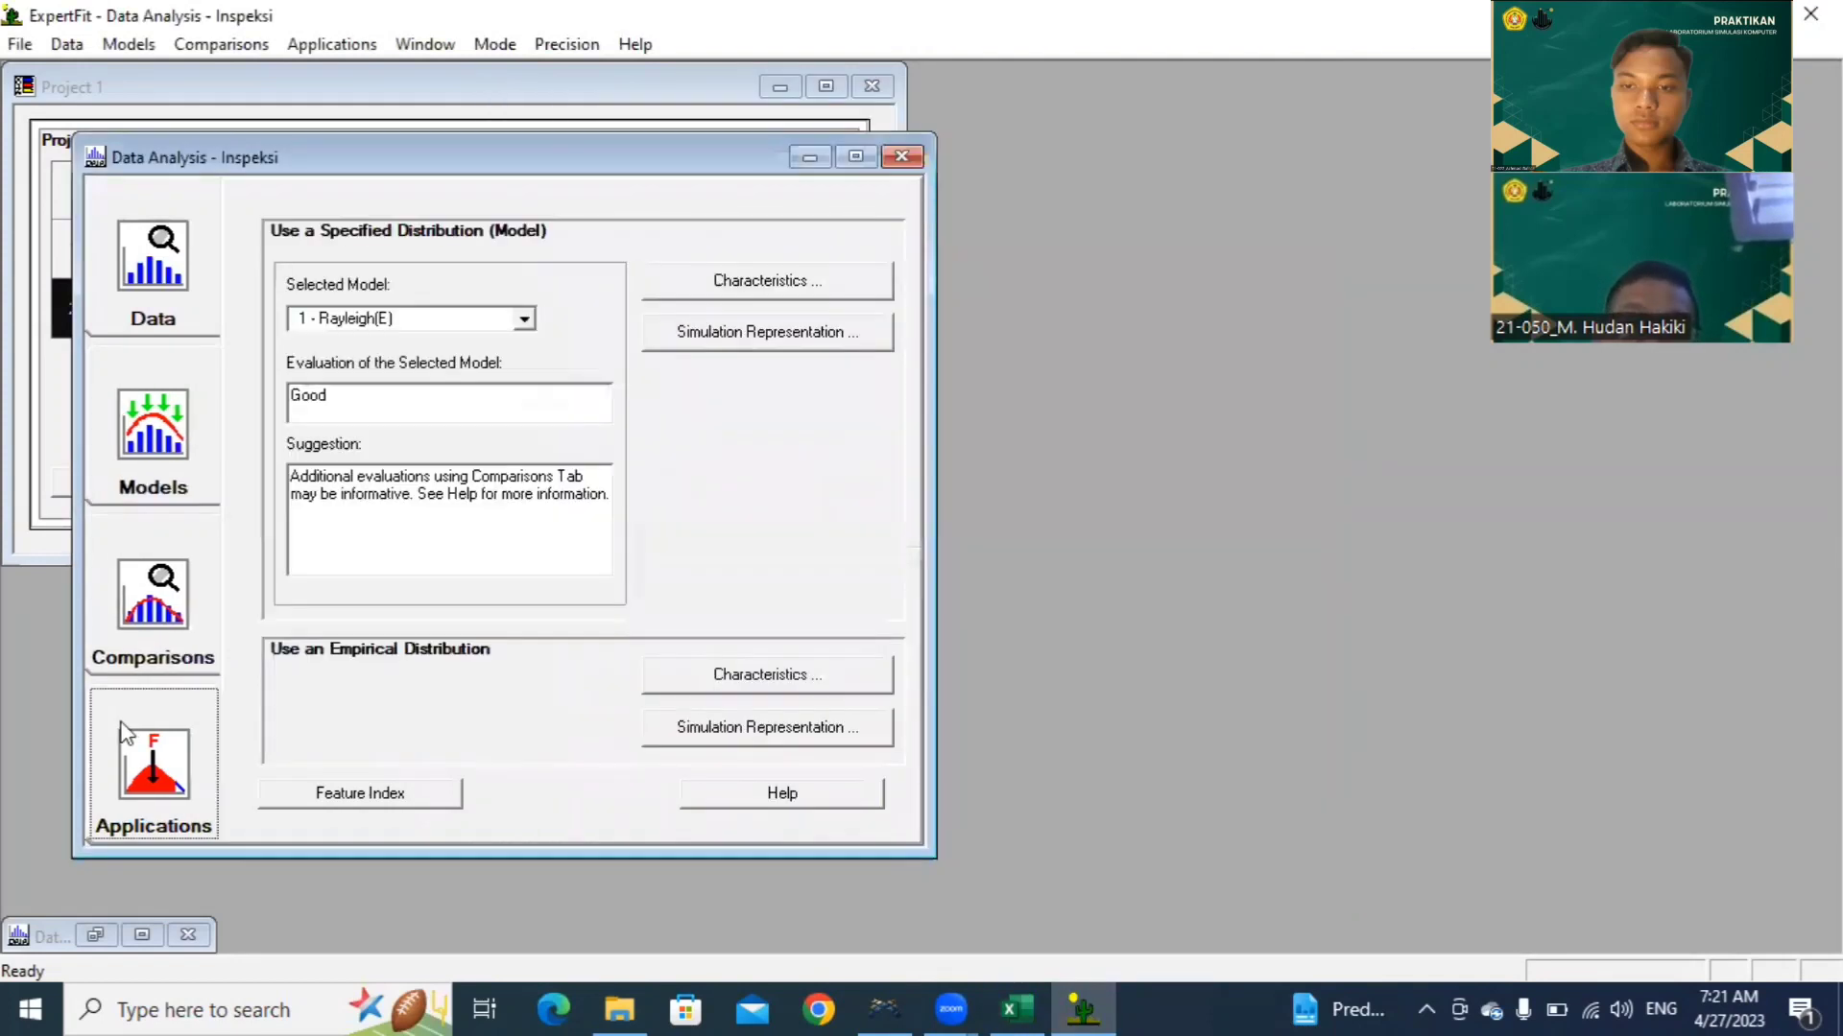
left_click(660, 333)
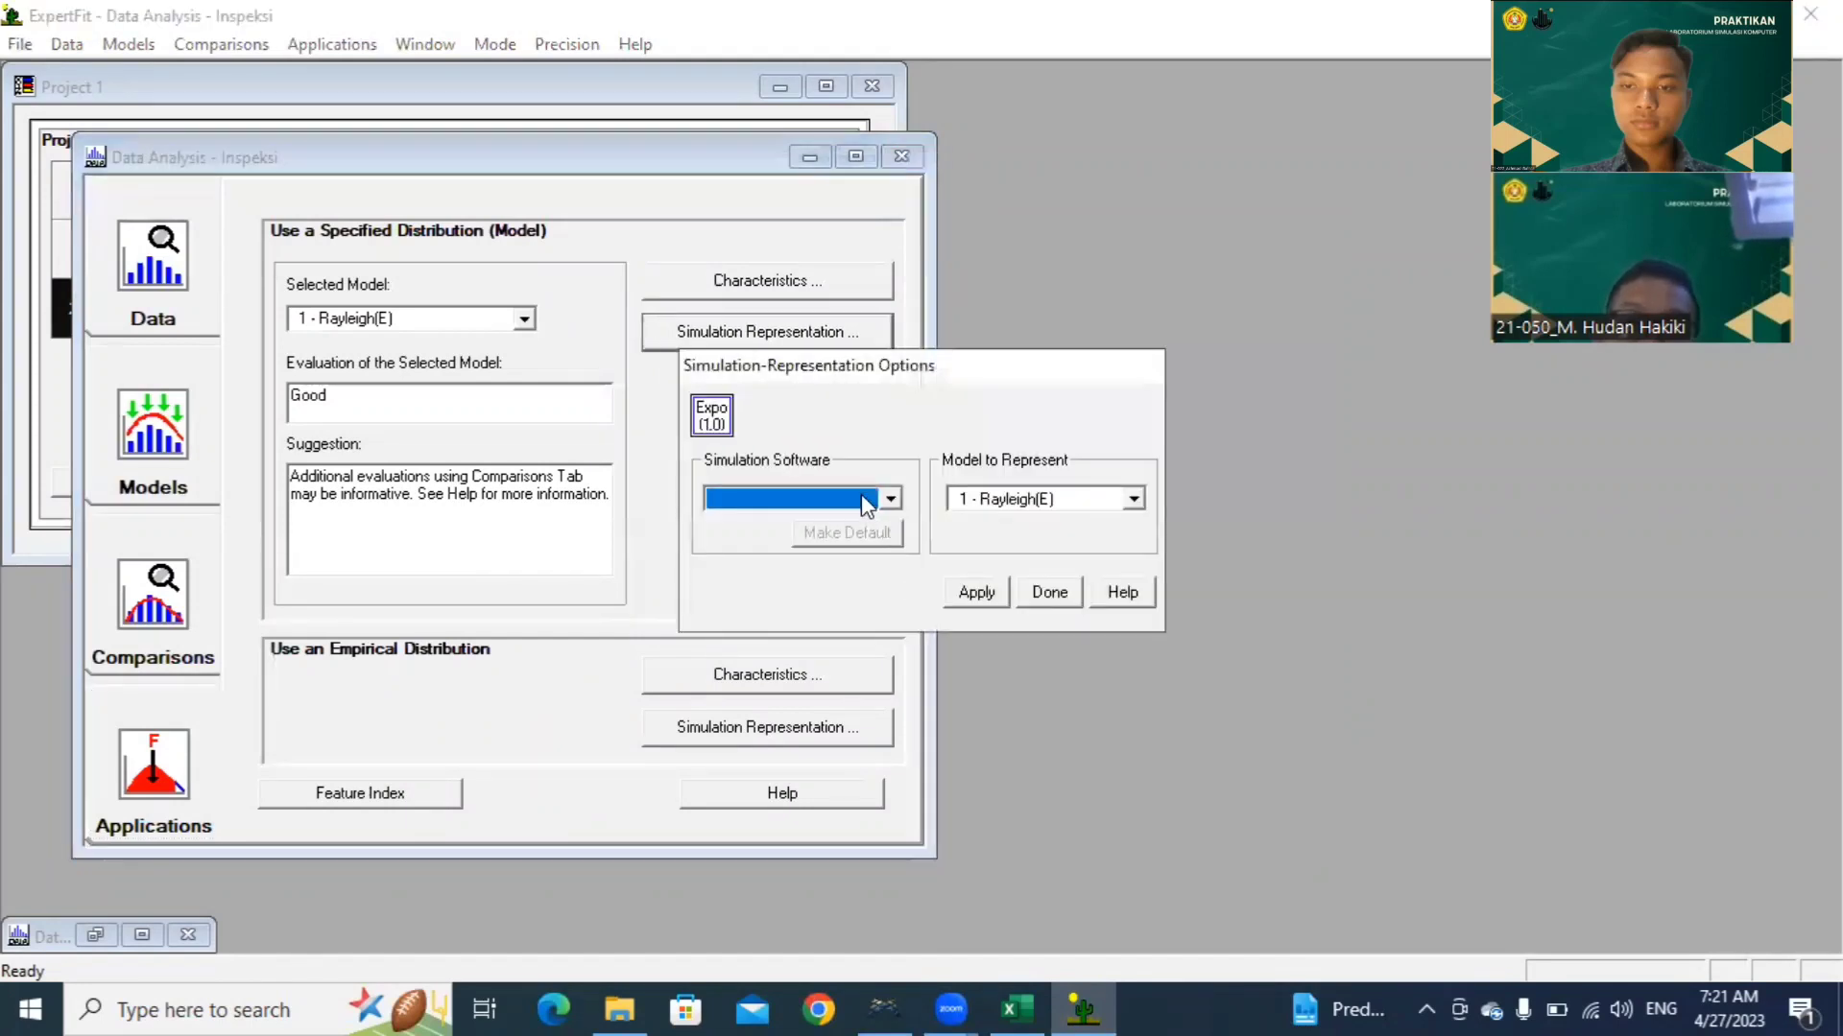
left_click(889, 500)
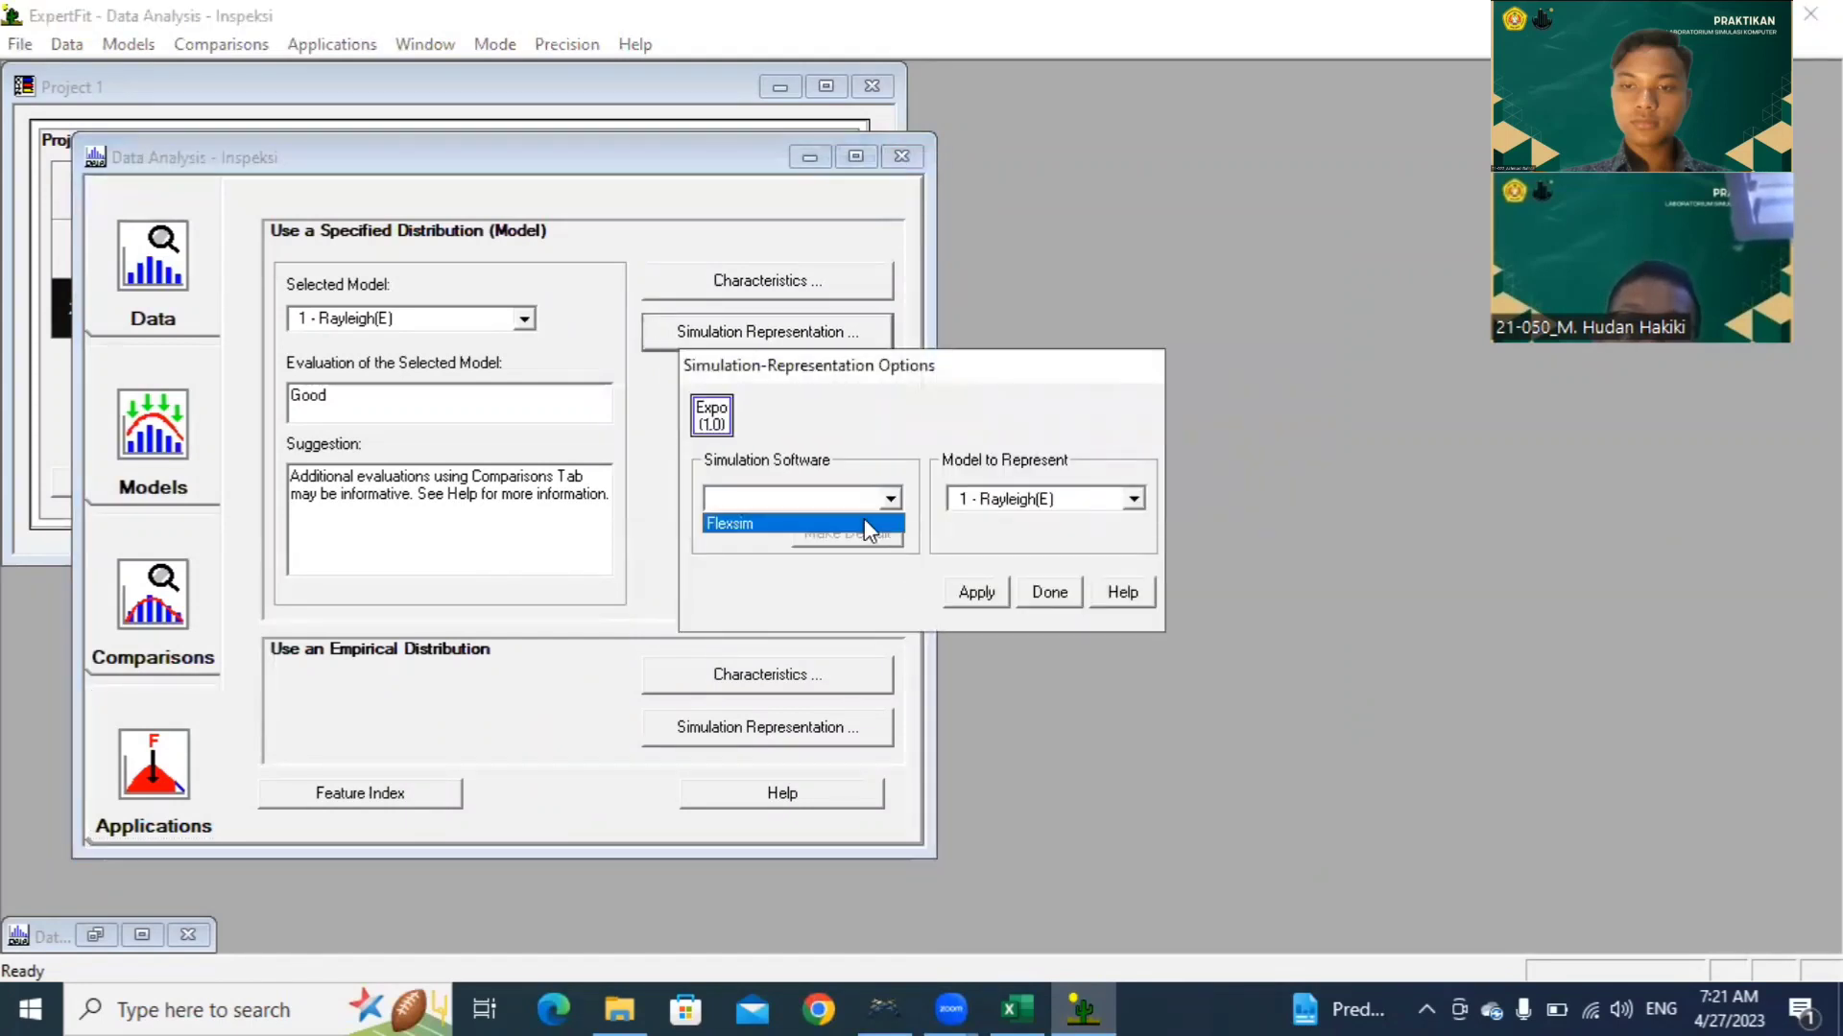
left_click(972, 590)
left_click(974, 591)
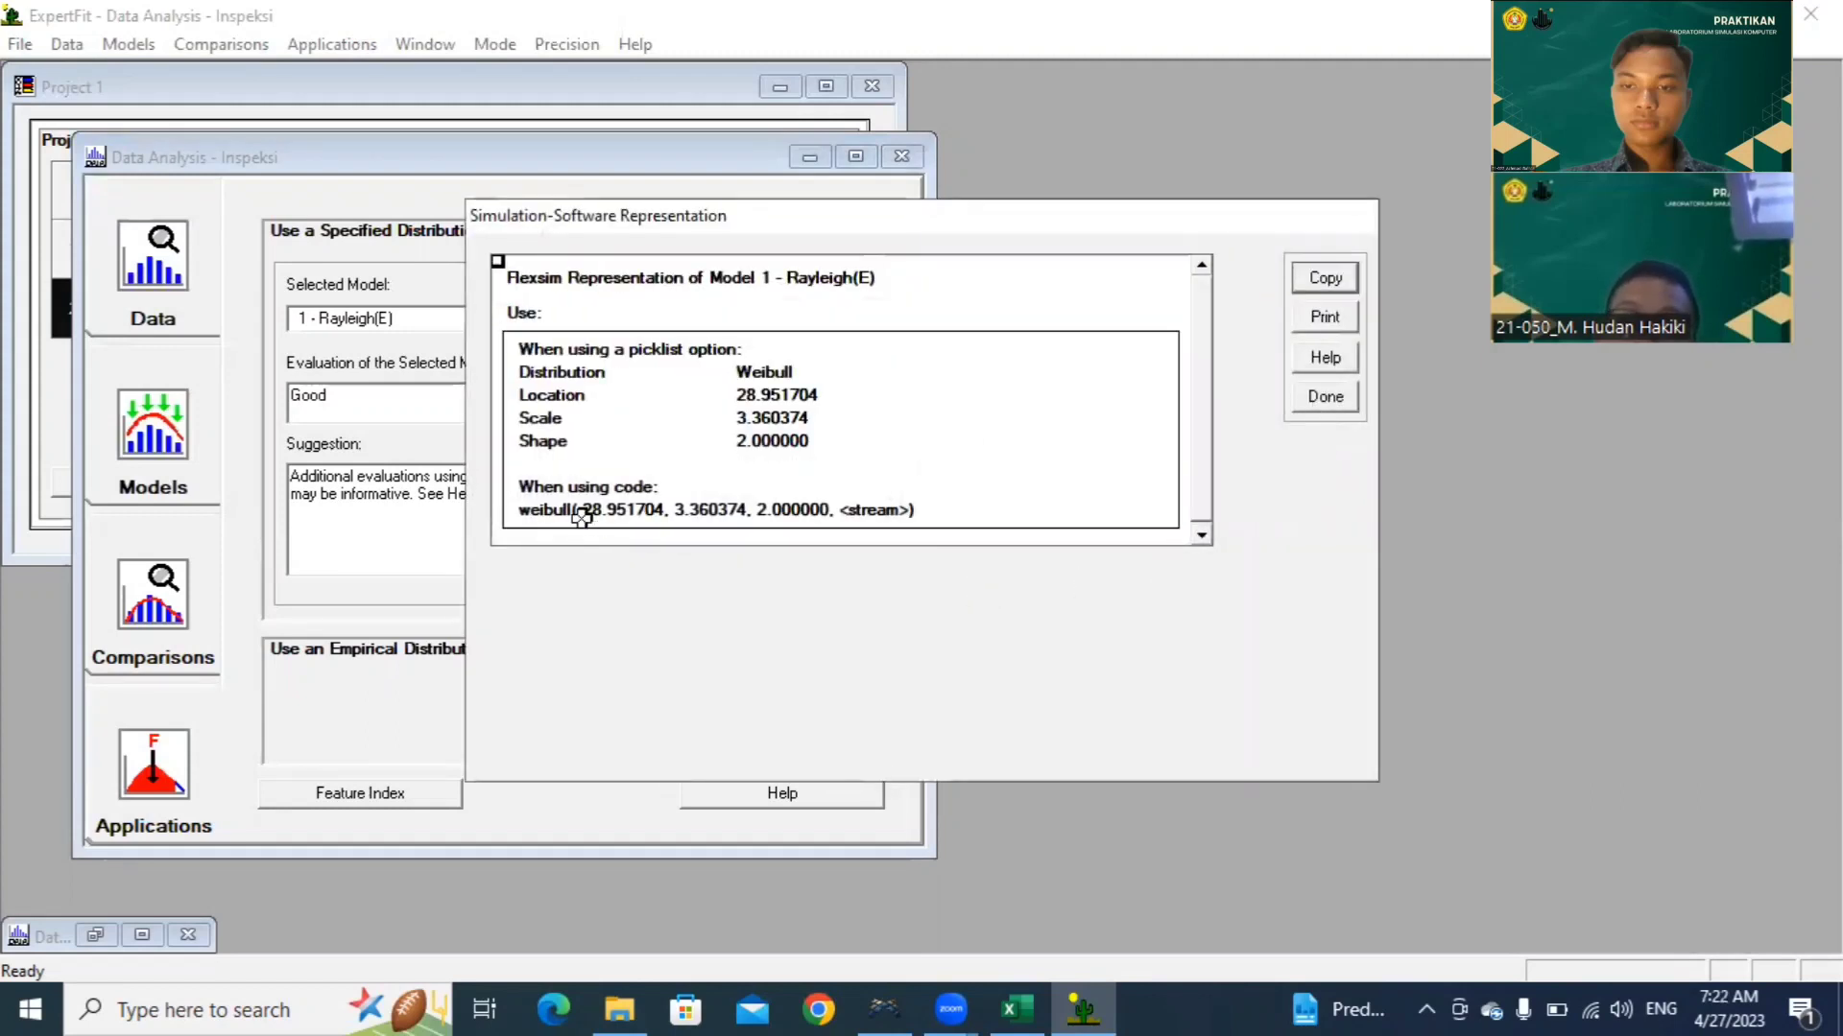
Step: Copy only the weibull code line from the Flexsim representation with tab delimiters, and close the representation windows
left_click_drag(580, 515, 734, 511)
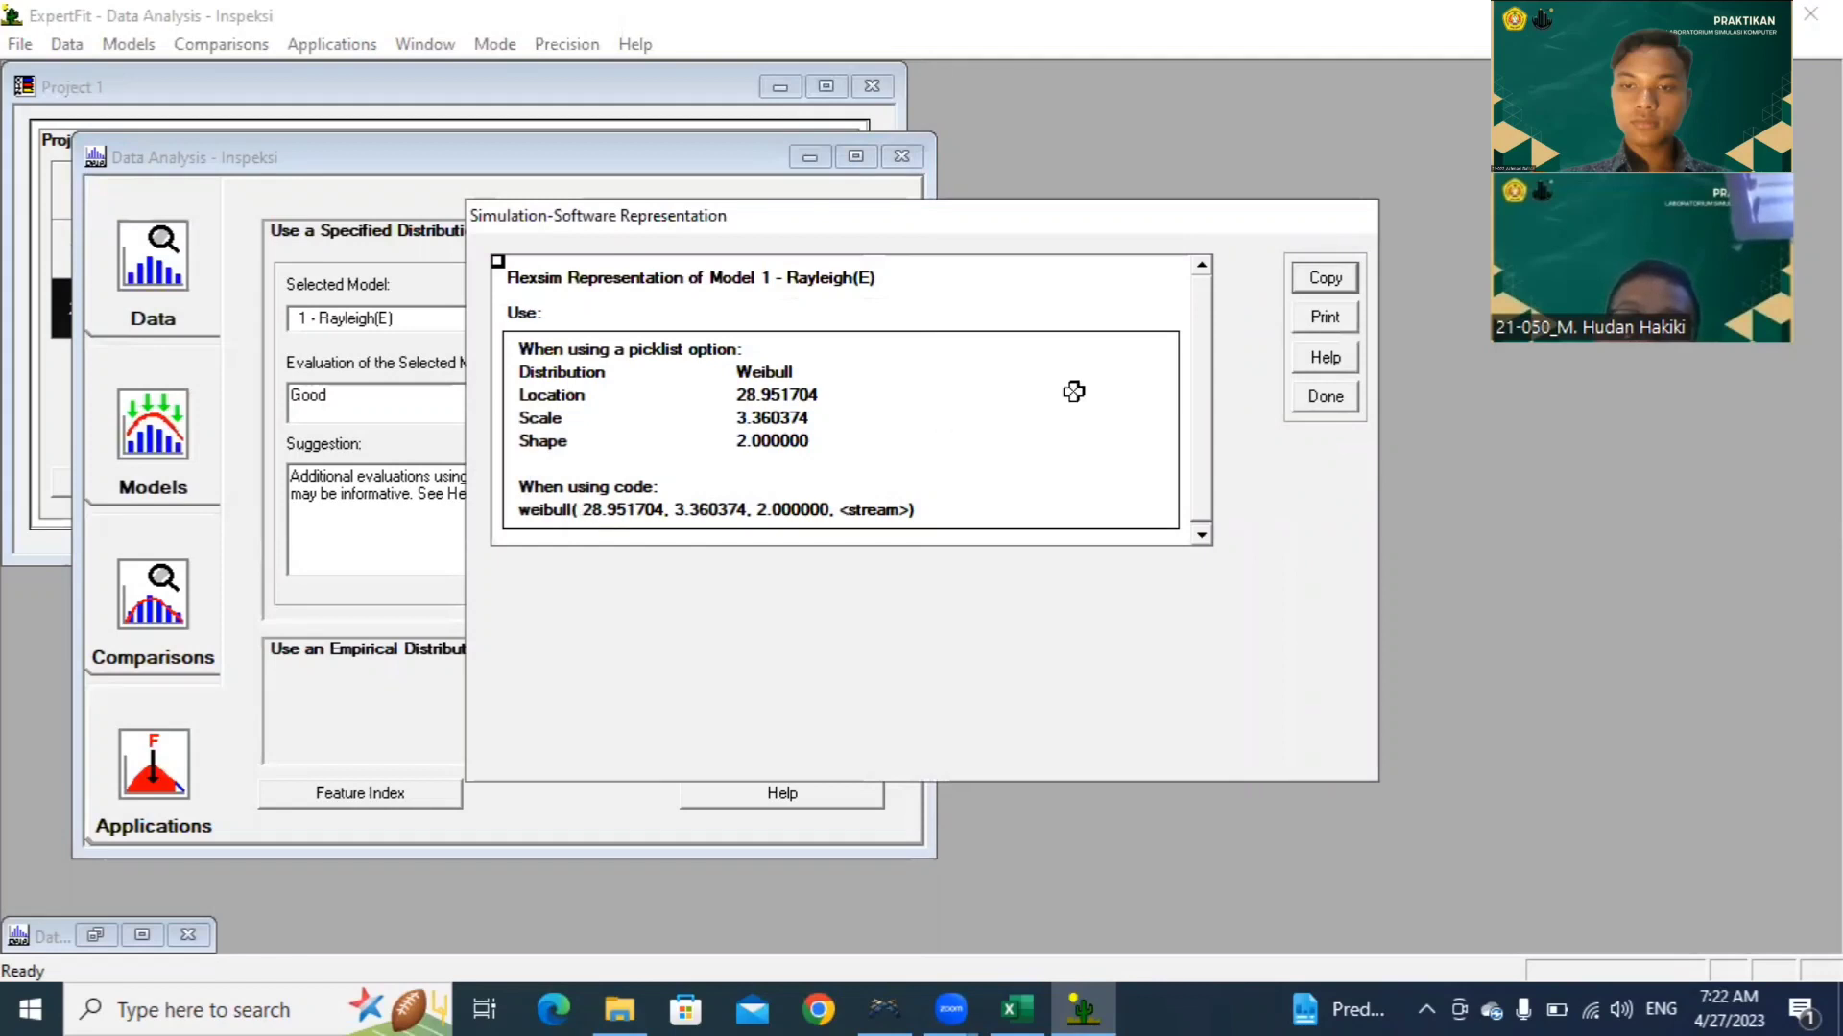
left_click(1329, 277)
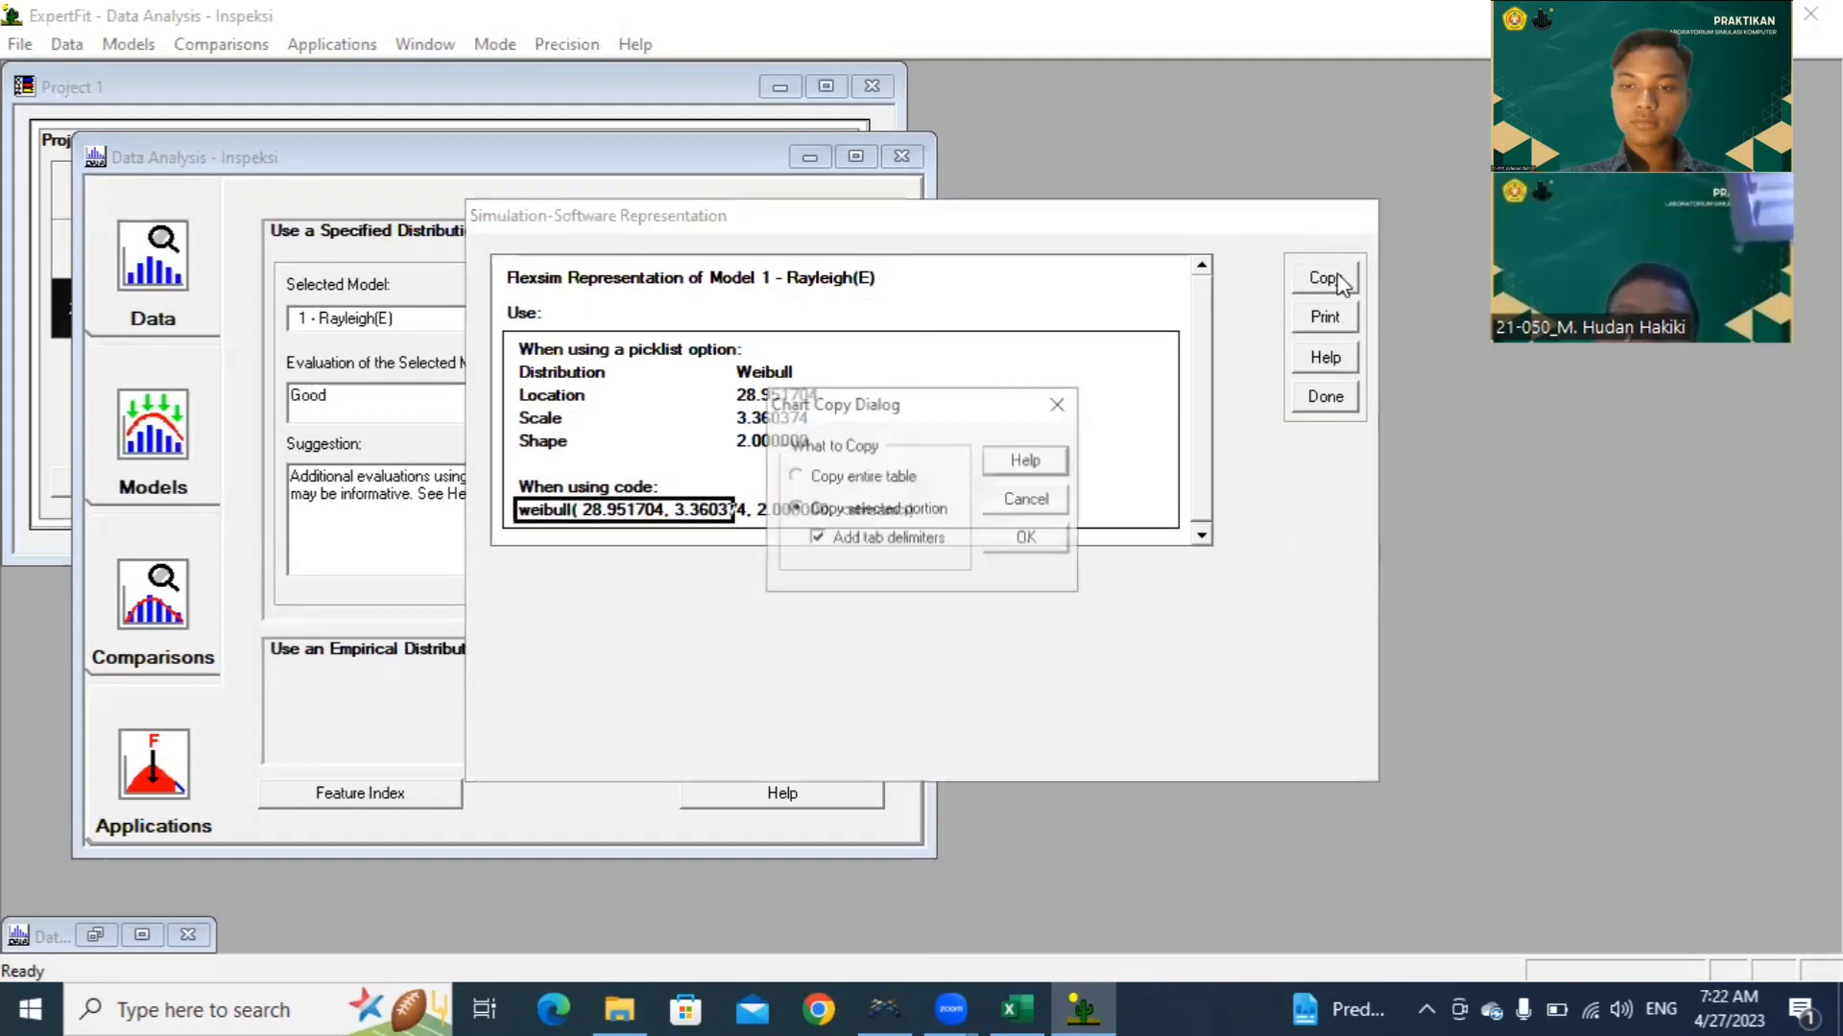
left_click(1042, 546)
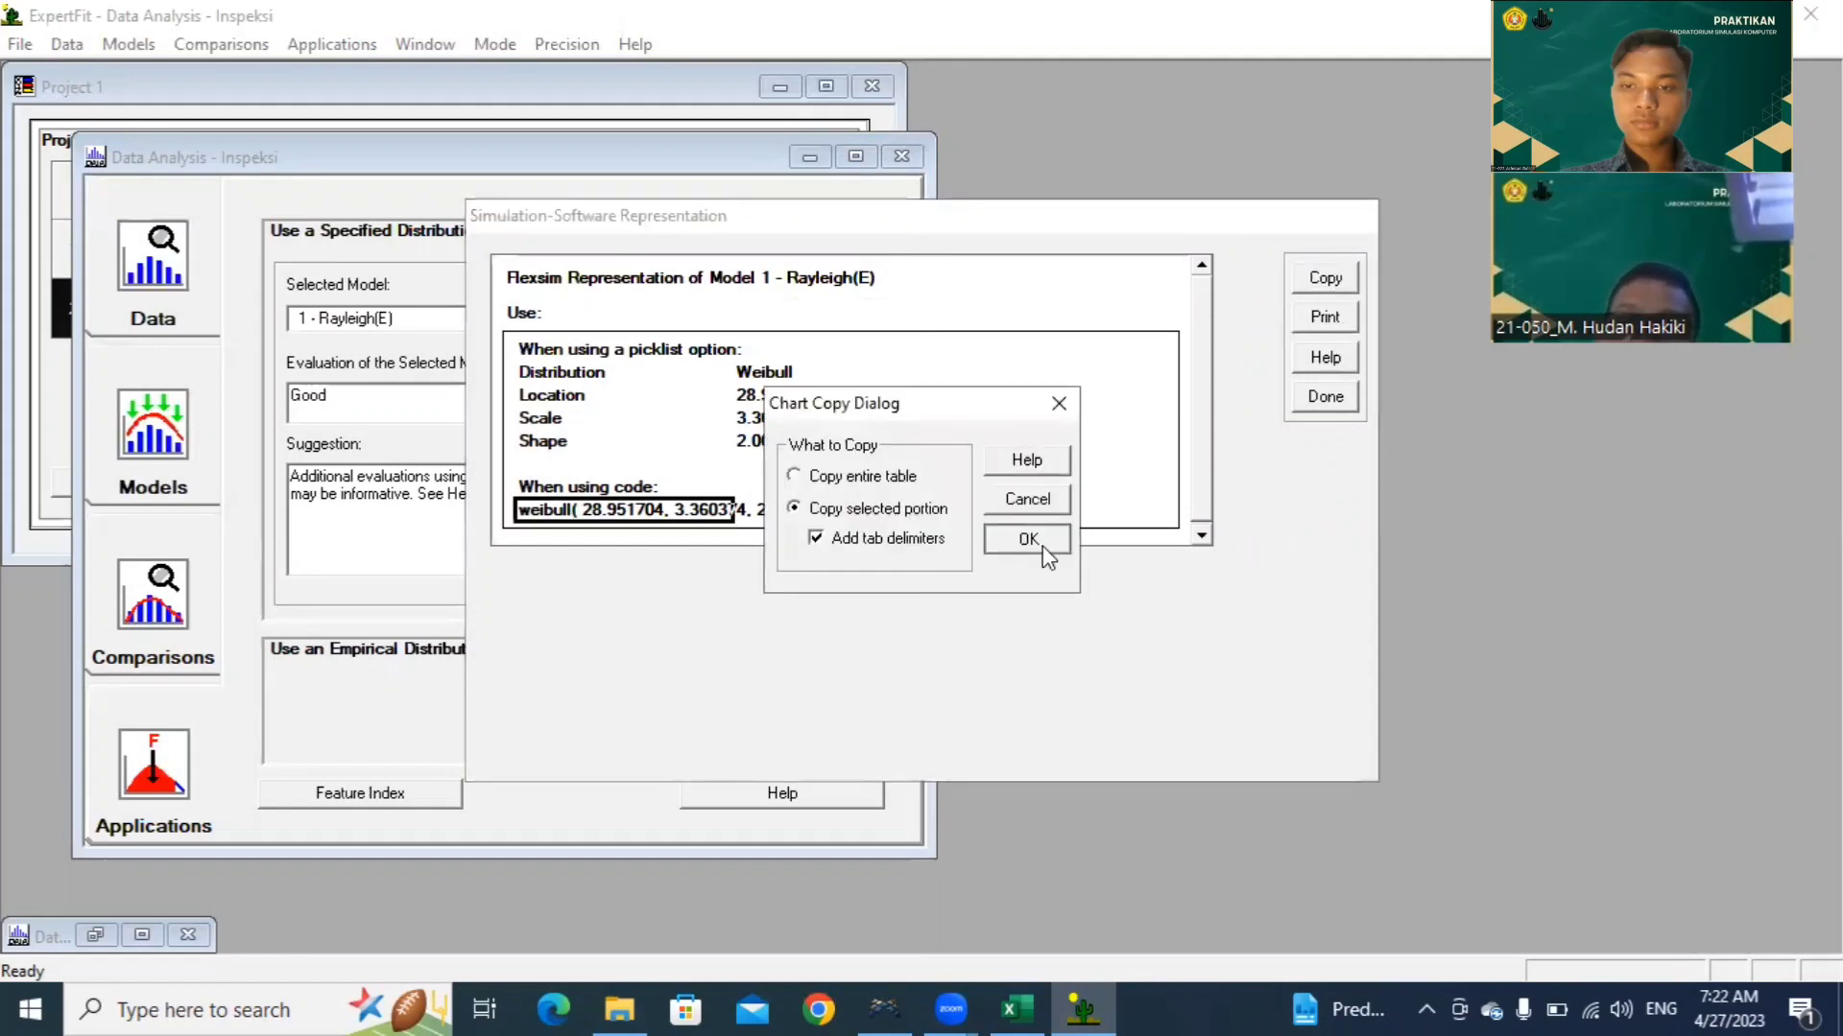
left_click(1314, 406)
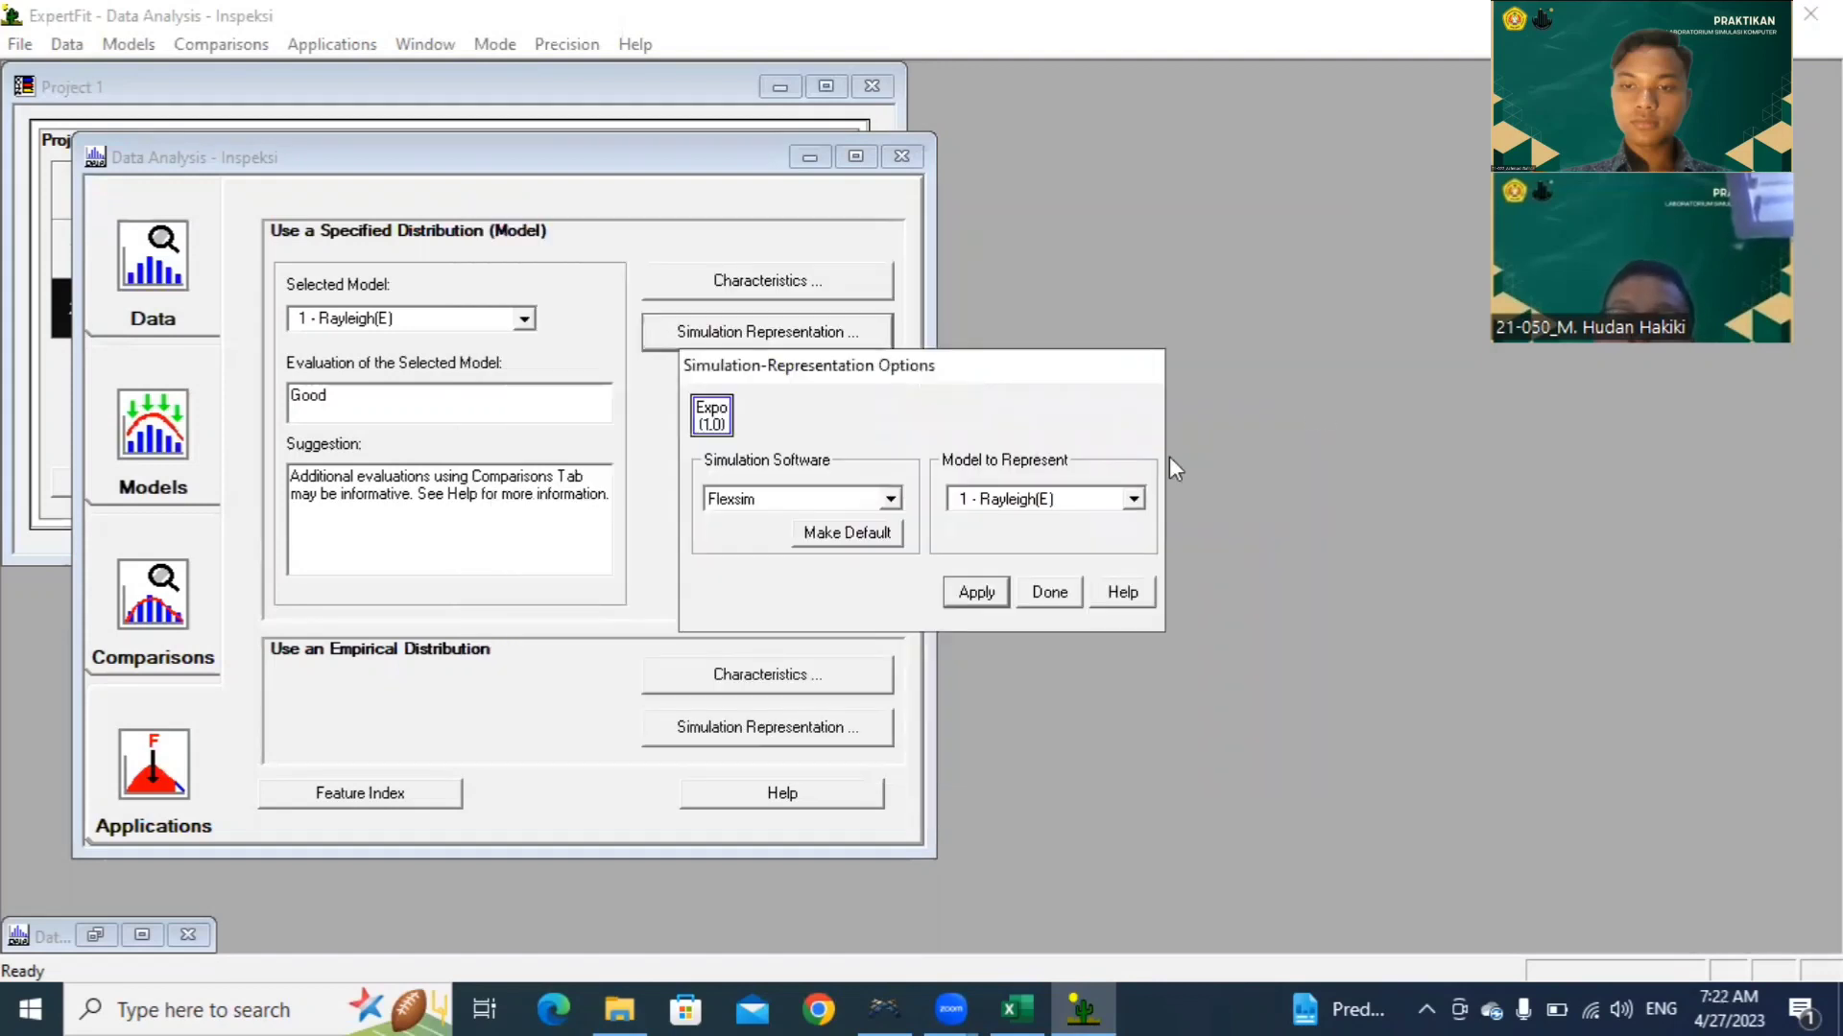
left_click(1036, 595)
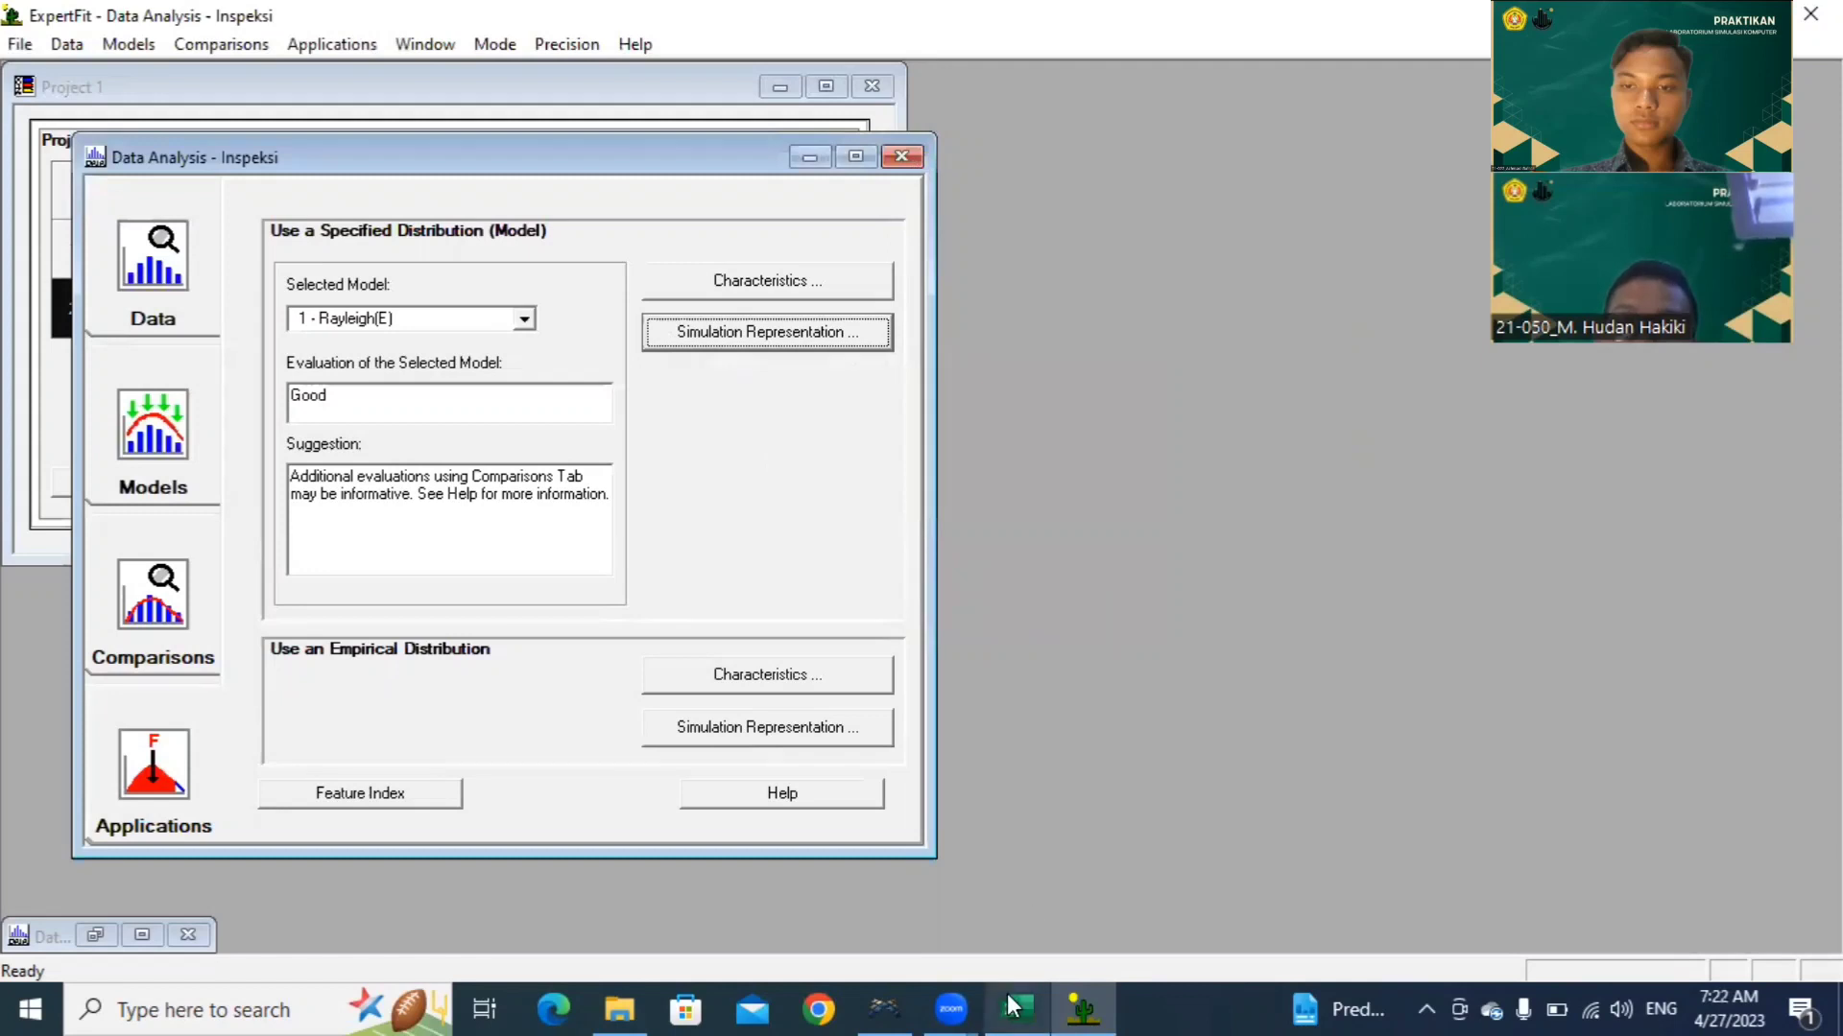
Step: Switch to FlexSim and replace the Inspeksi processor's process time with weibull( 28.951704, 3.360374, 2.000000, <stream>)
left_click(883, 1006)
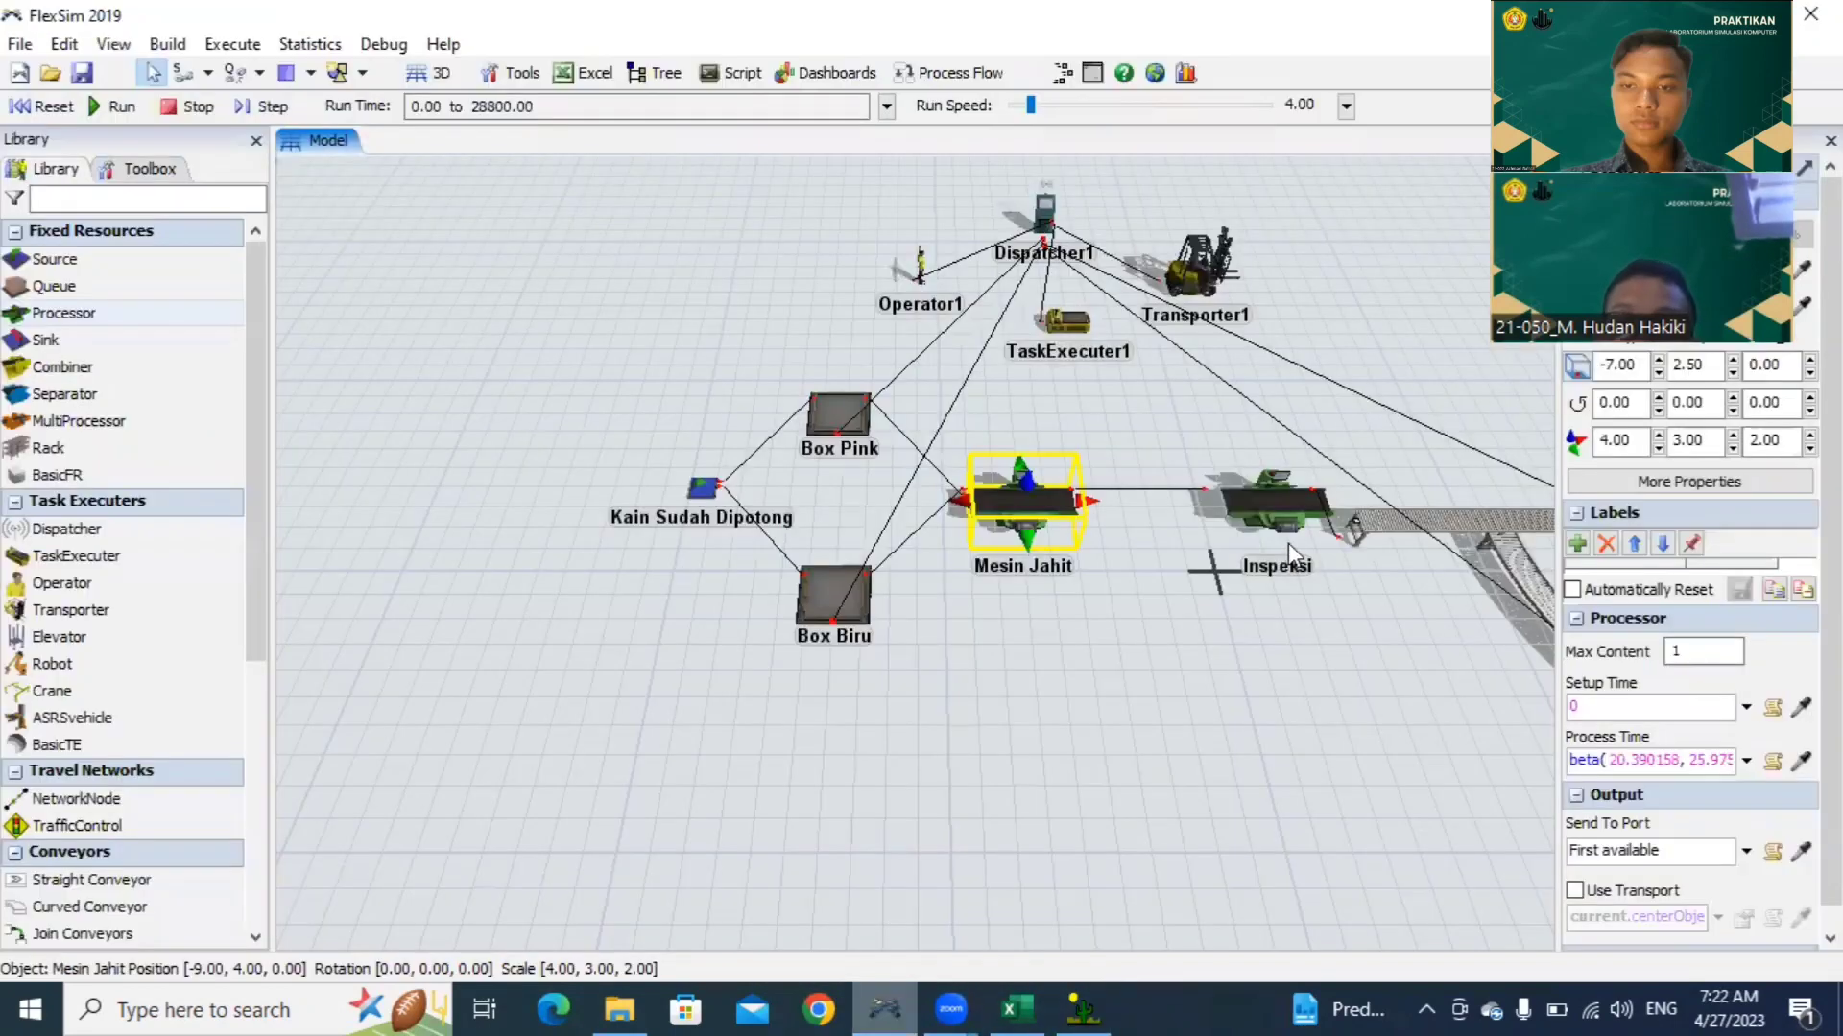
left_click(1286, 521)
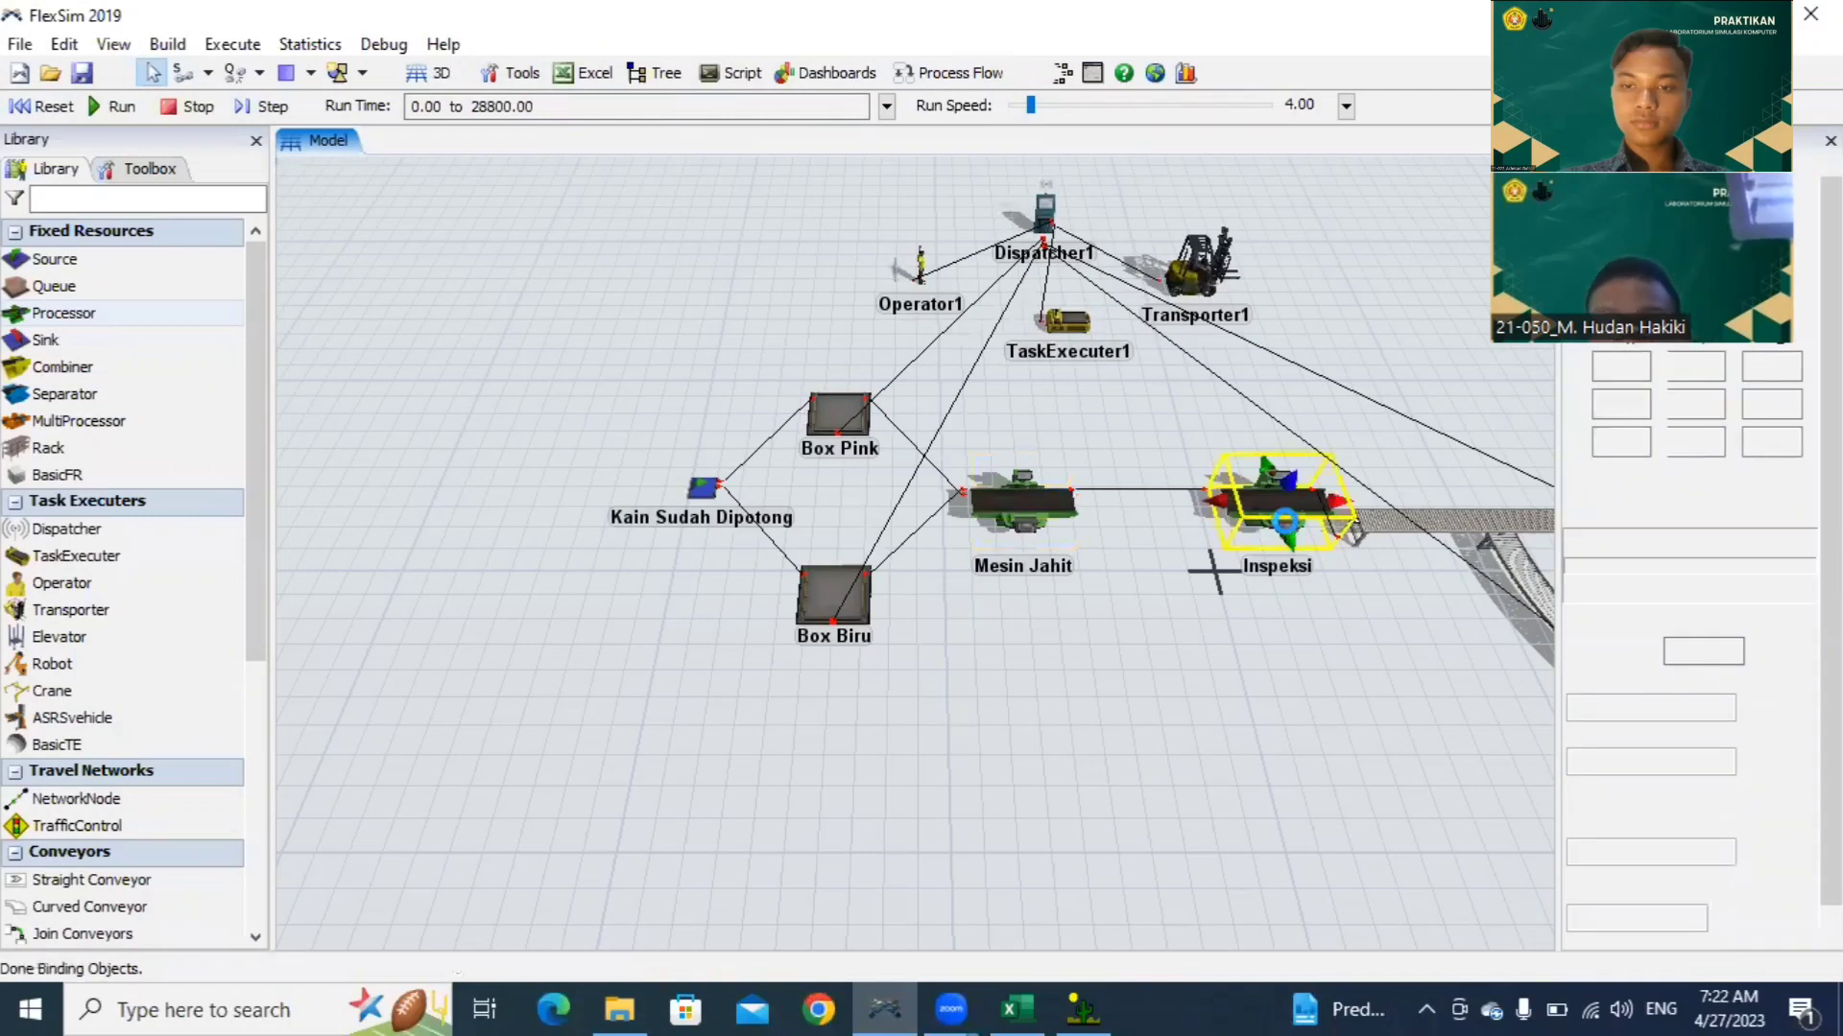
double_click(1289, 534)
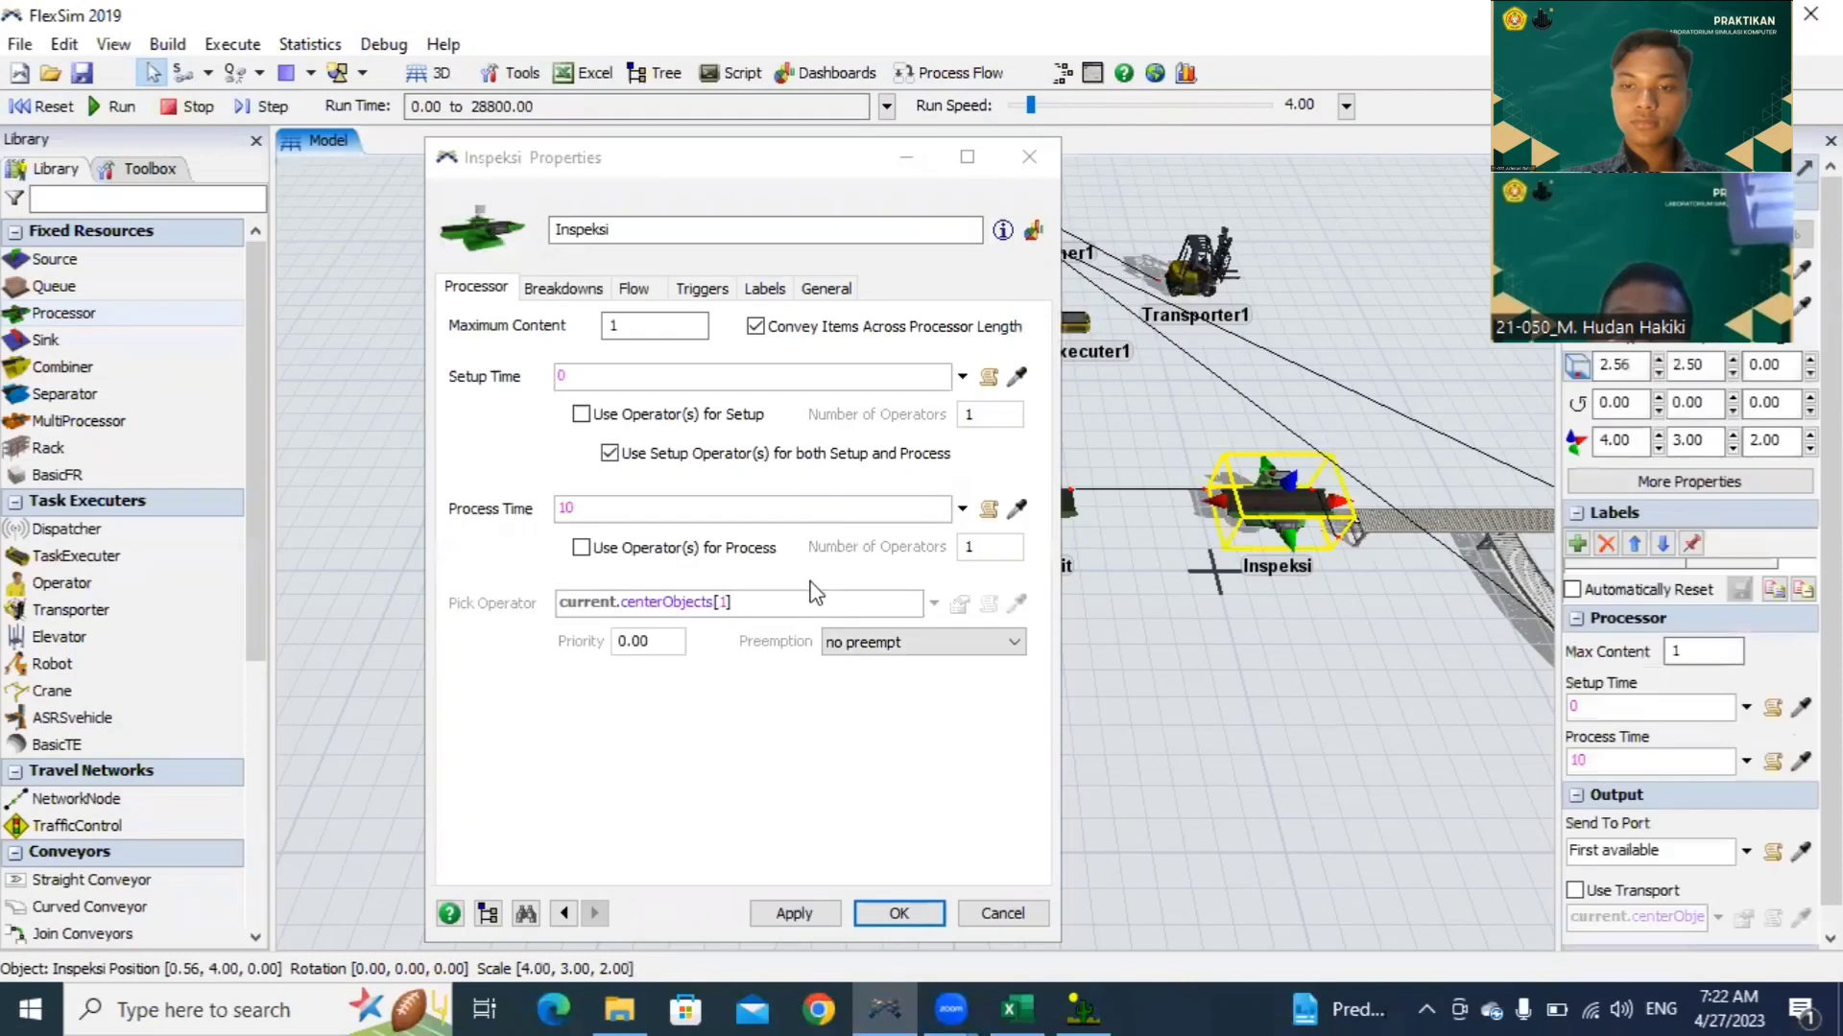
left_click(762, 510)
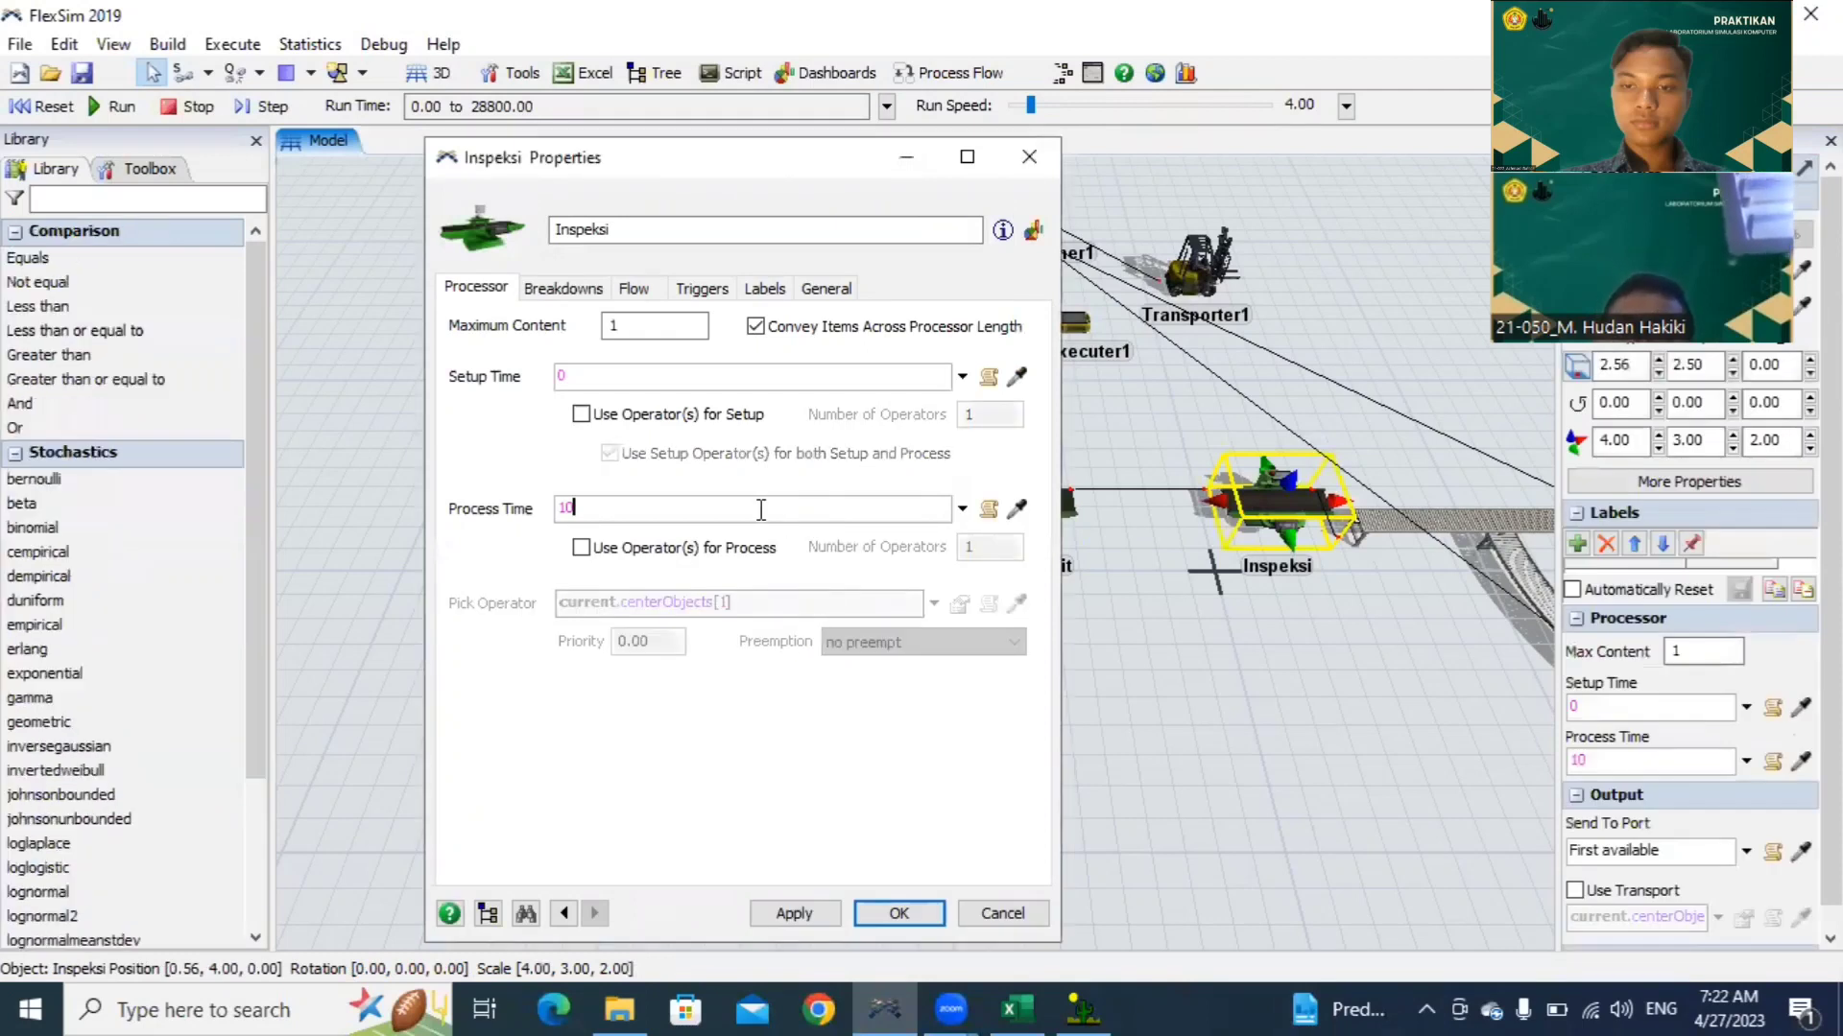
type("weibull( 28.951704, 3.360374, 2.000000, <stream>)")
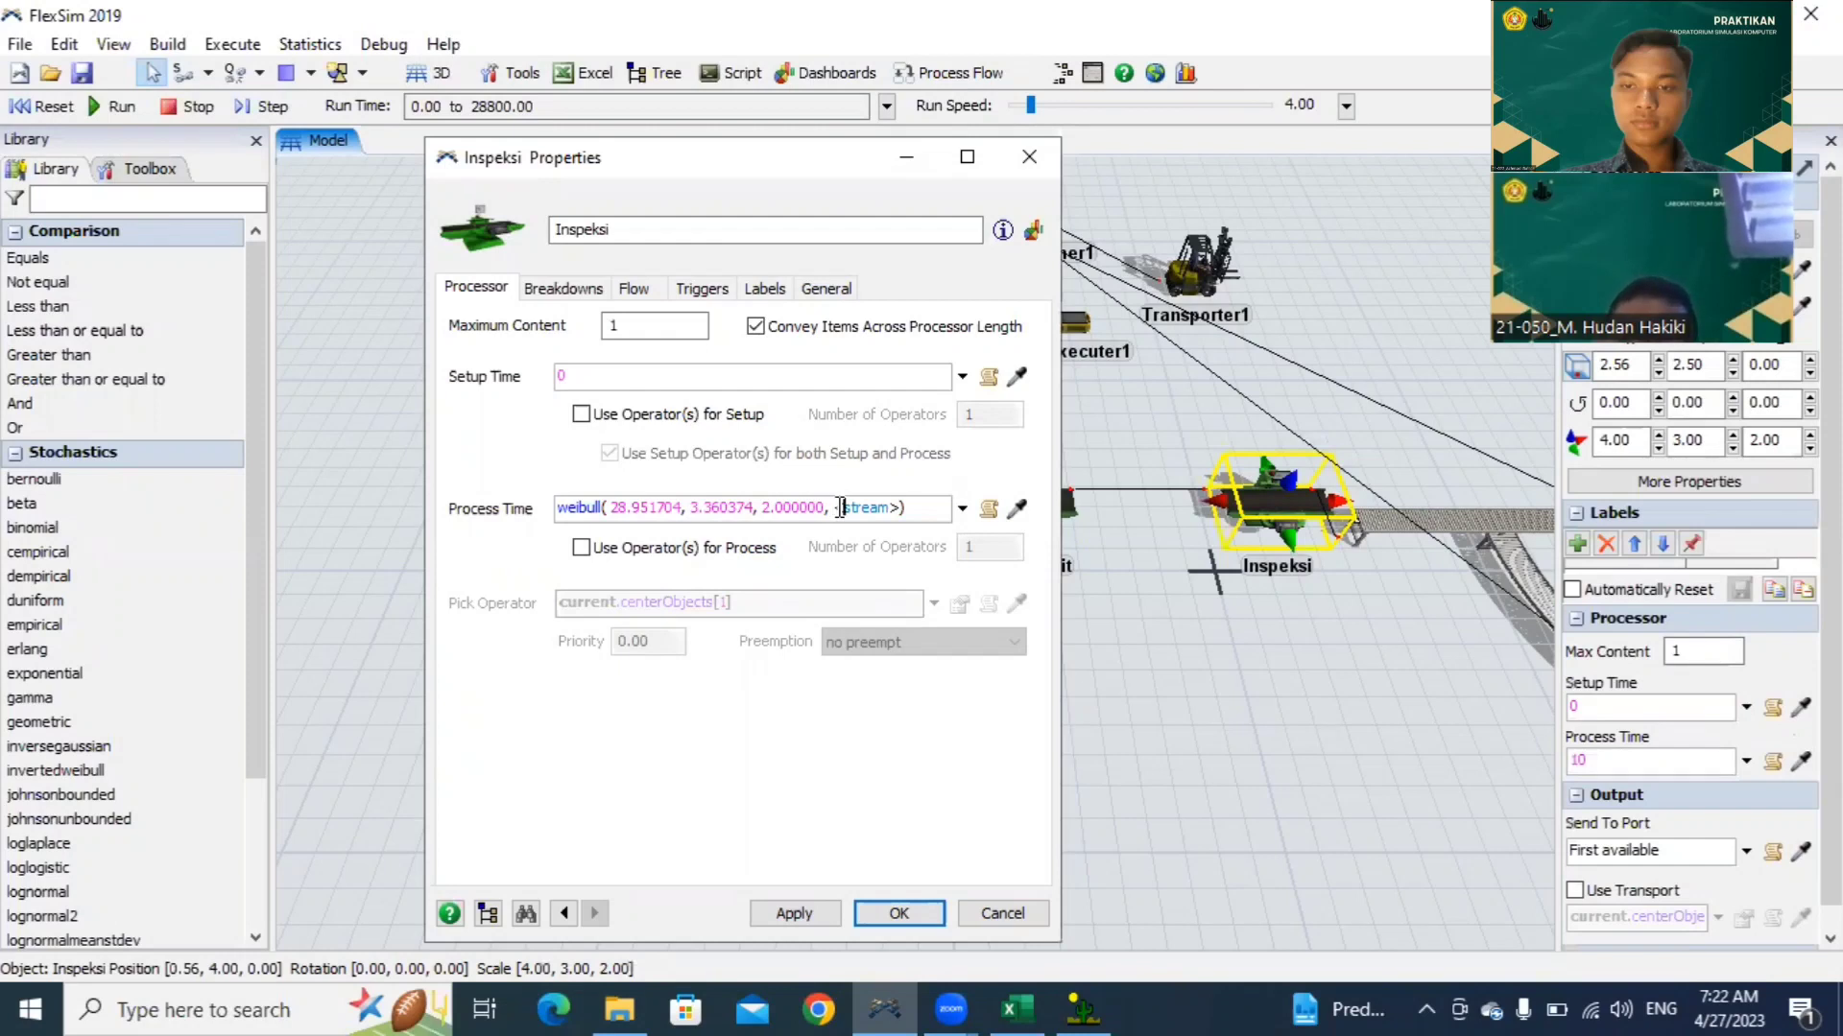
Step: Replace the <stream> placeholder in Inspeksi's process time with getstream(current), then apply and close the properties
type("get")
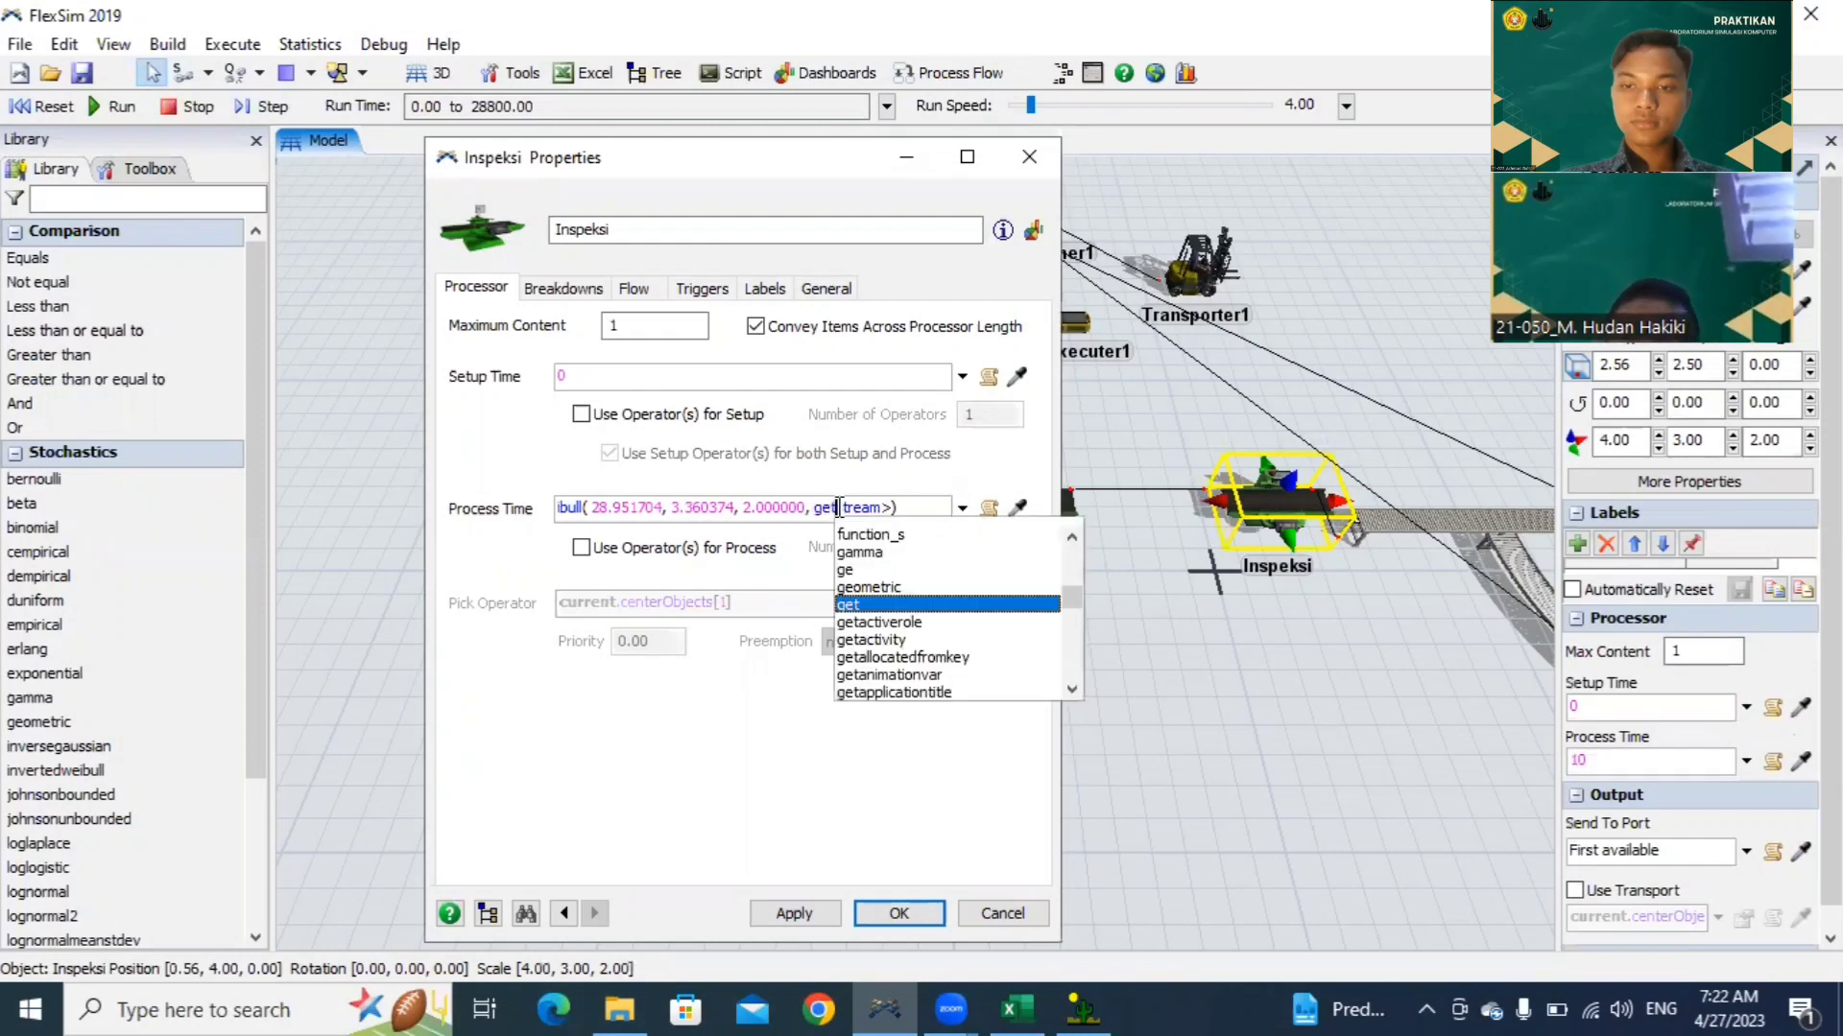
key("Escape")
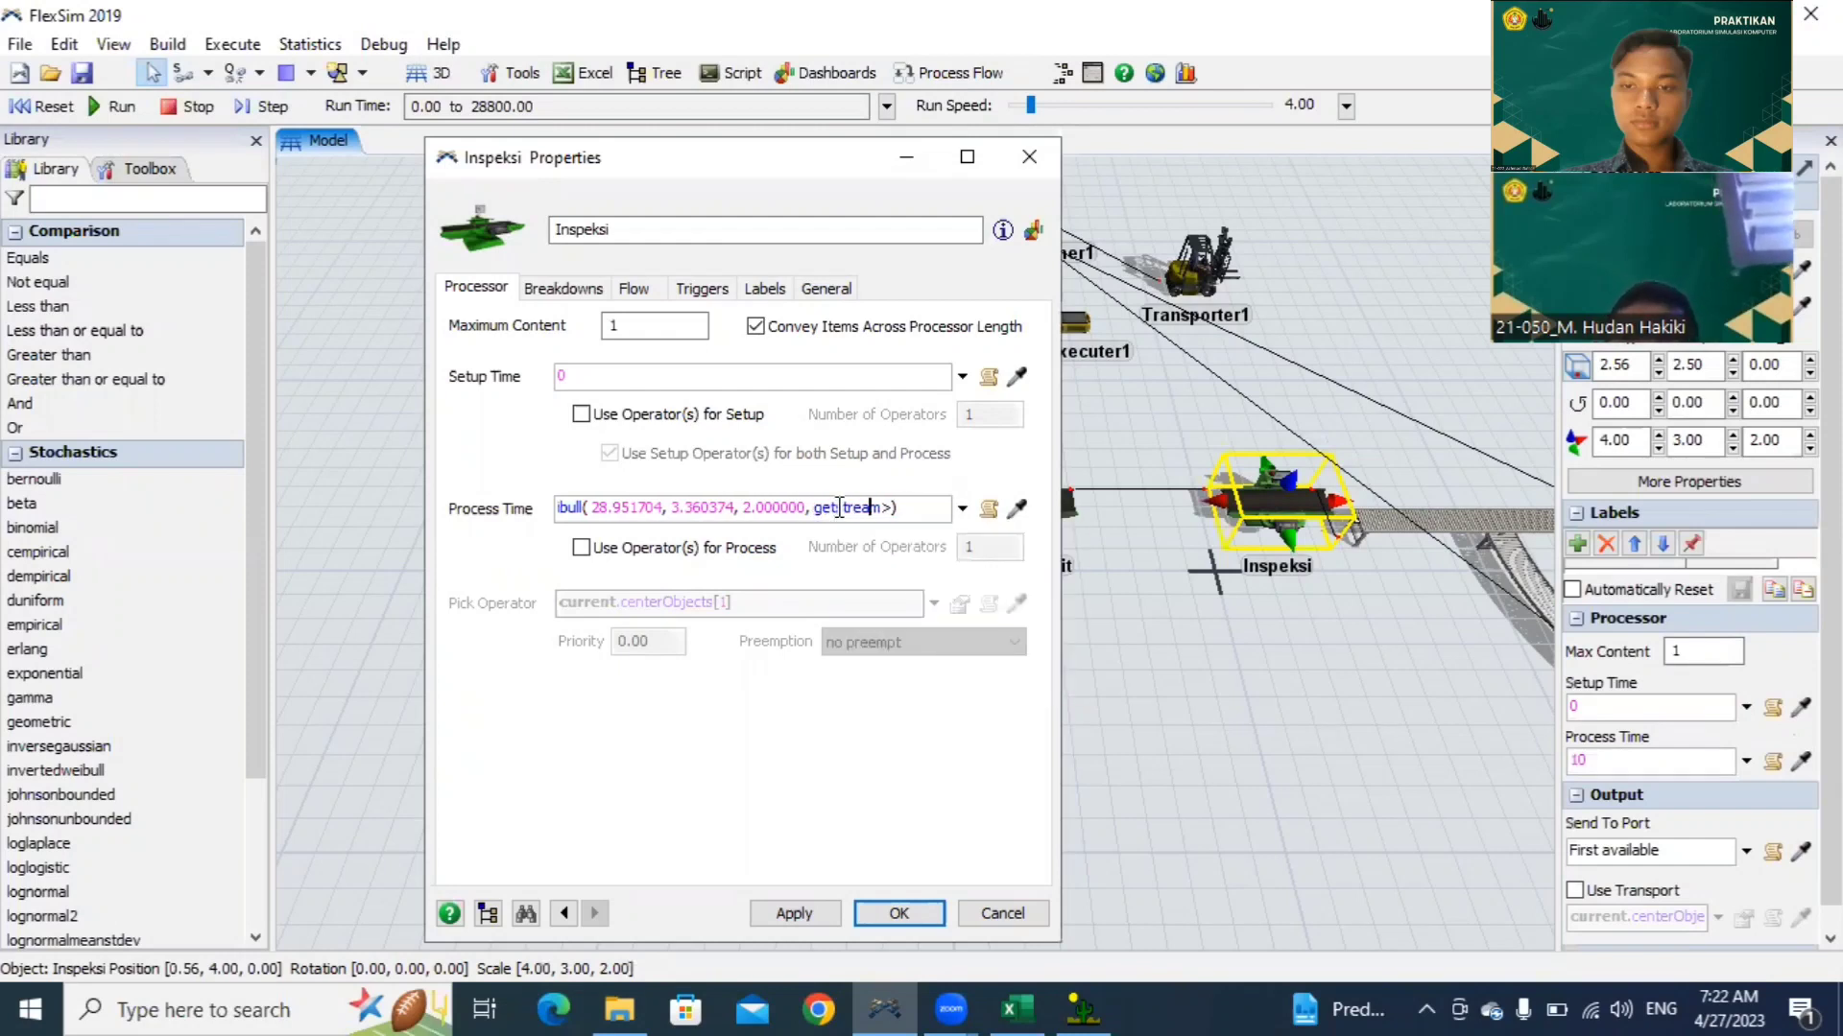
type("(d")
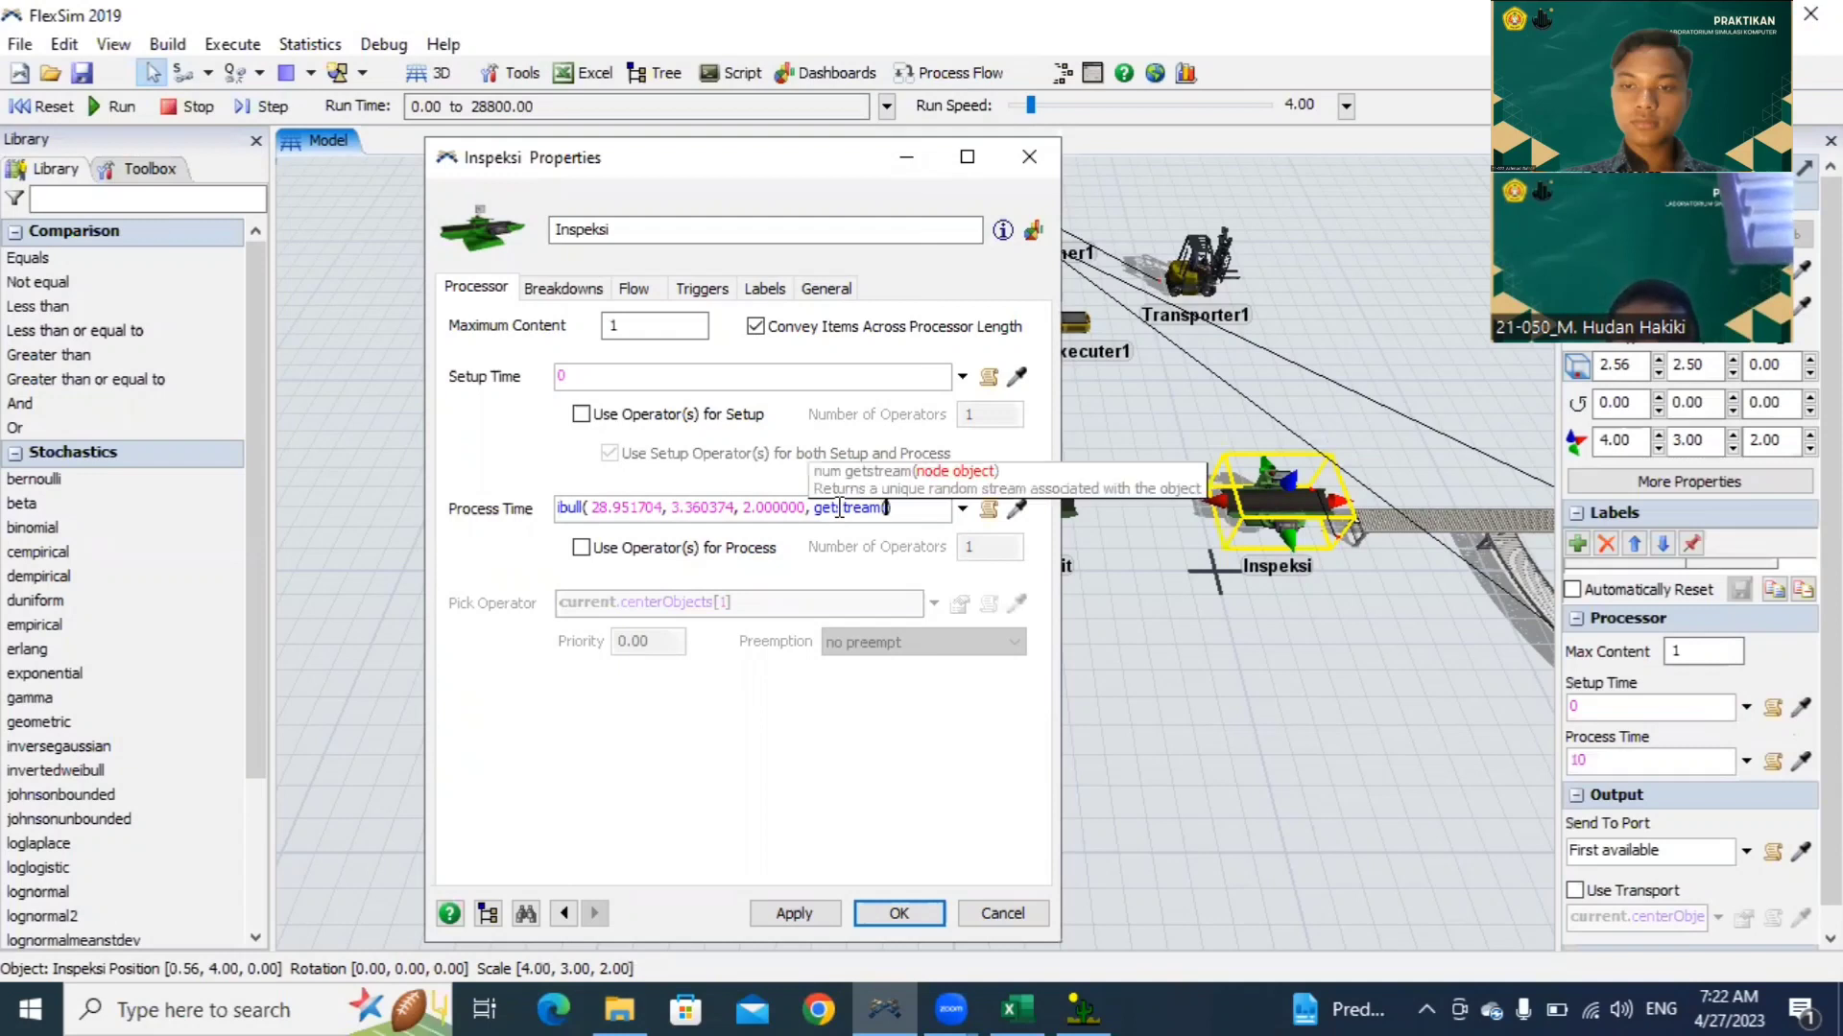
type("rr")
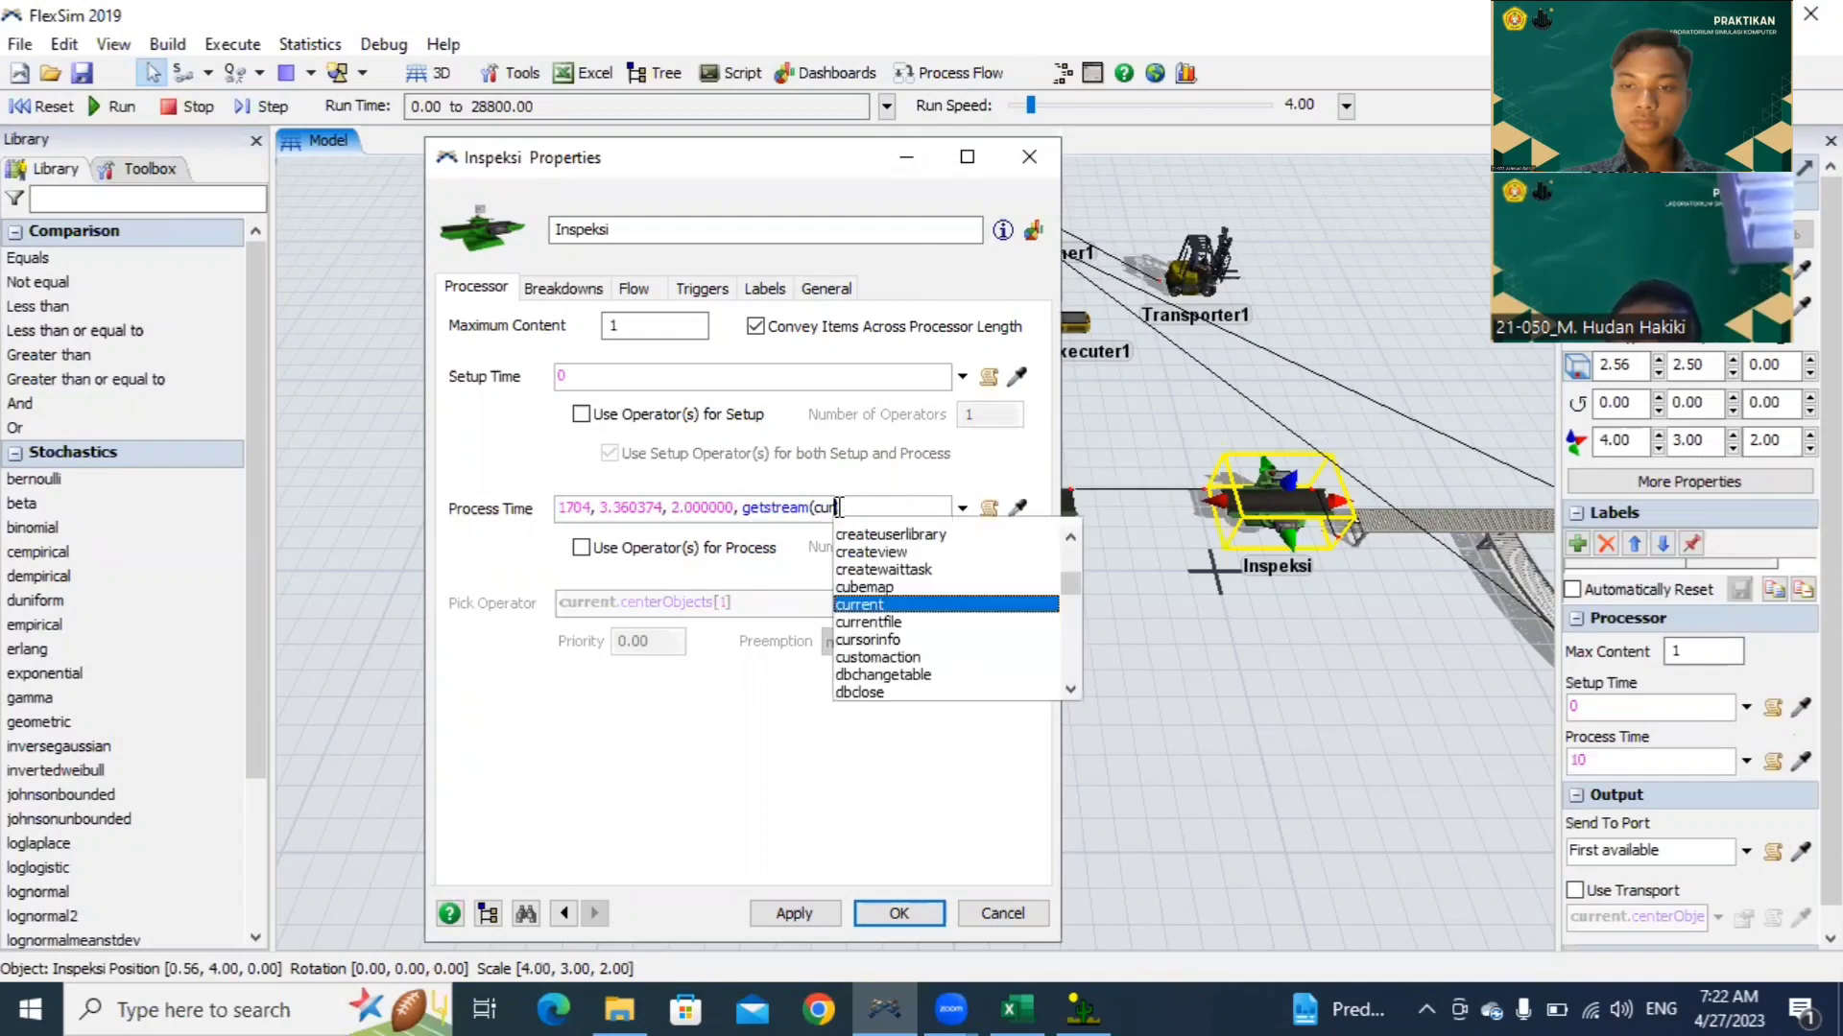
key("Return")
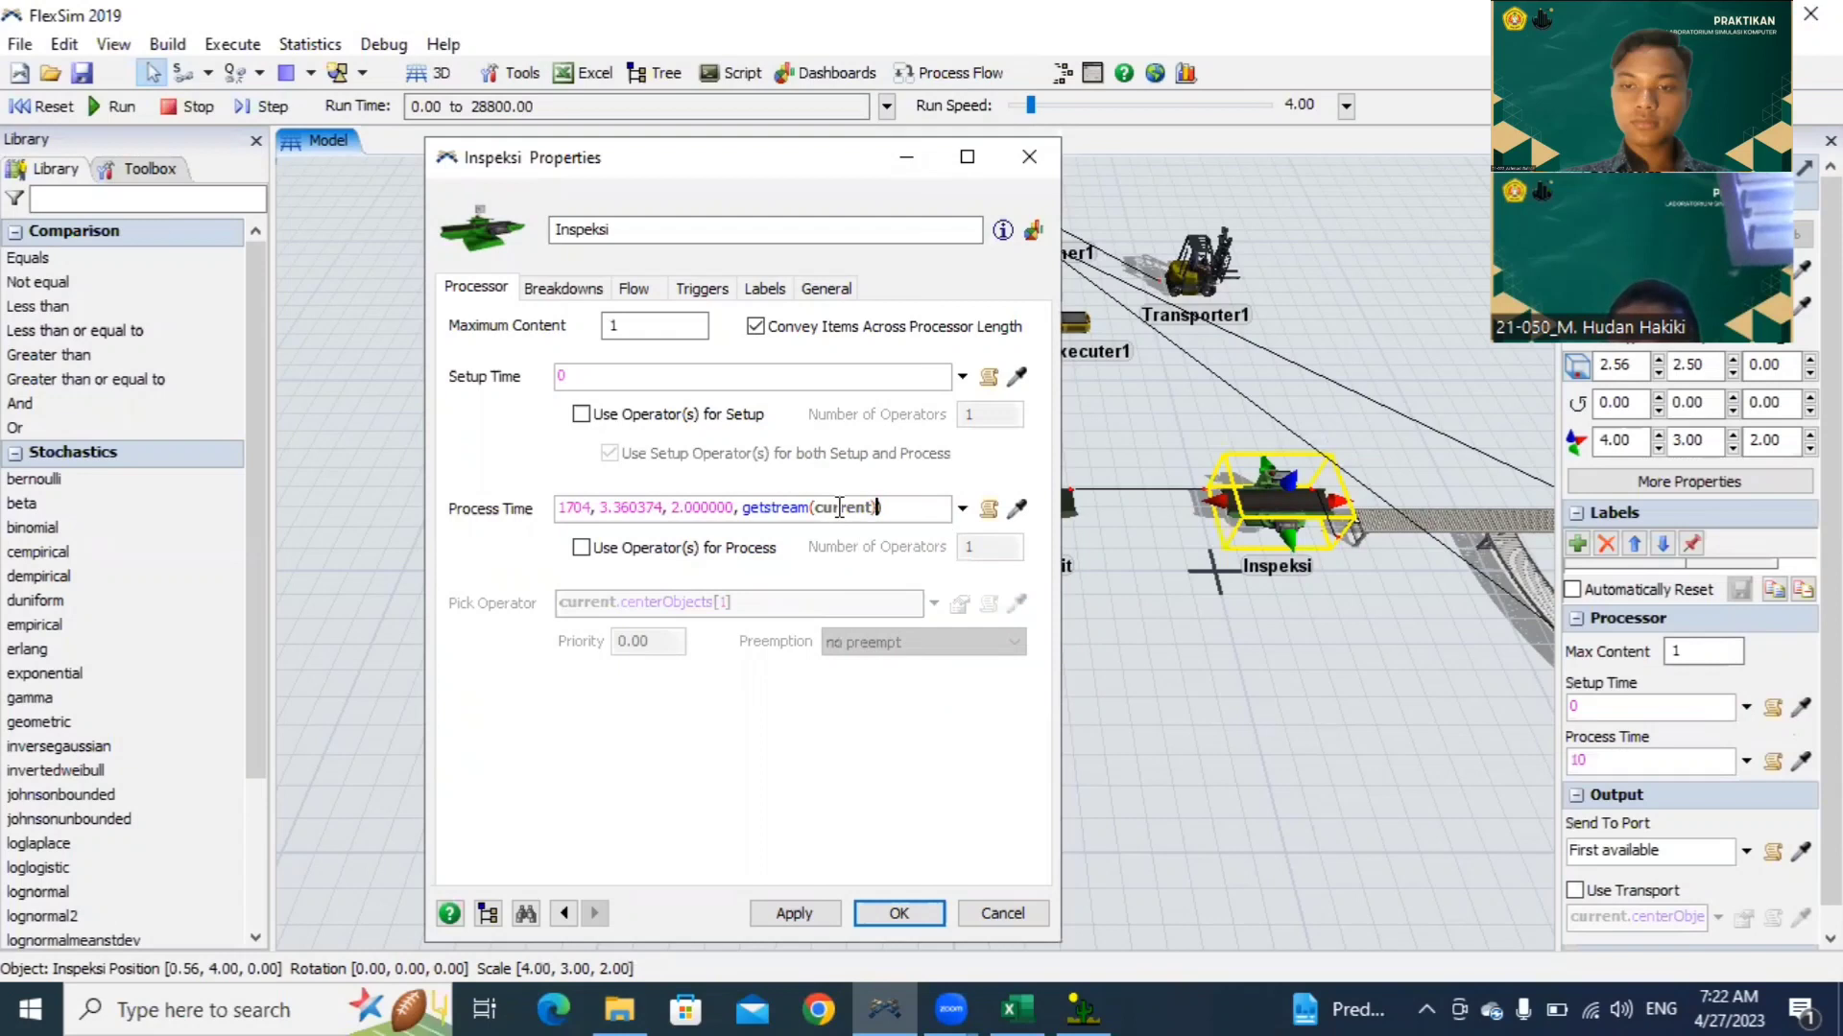
left_click(815, 919)
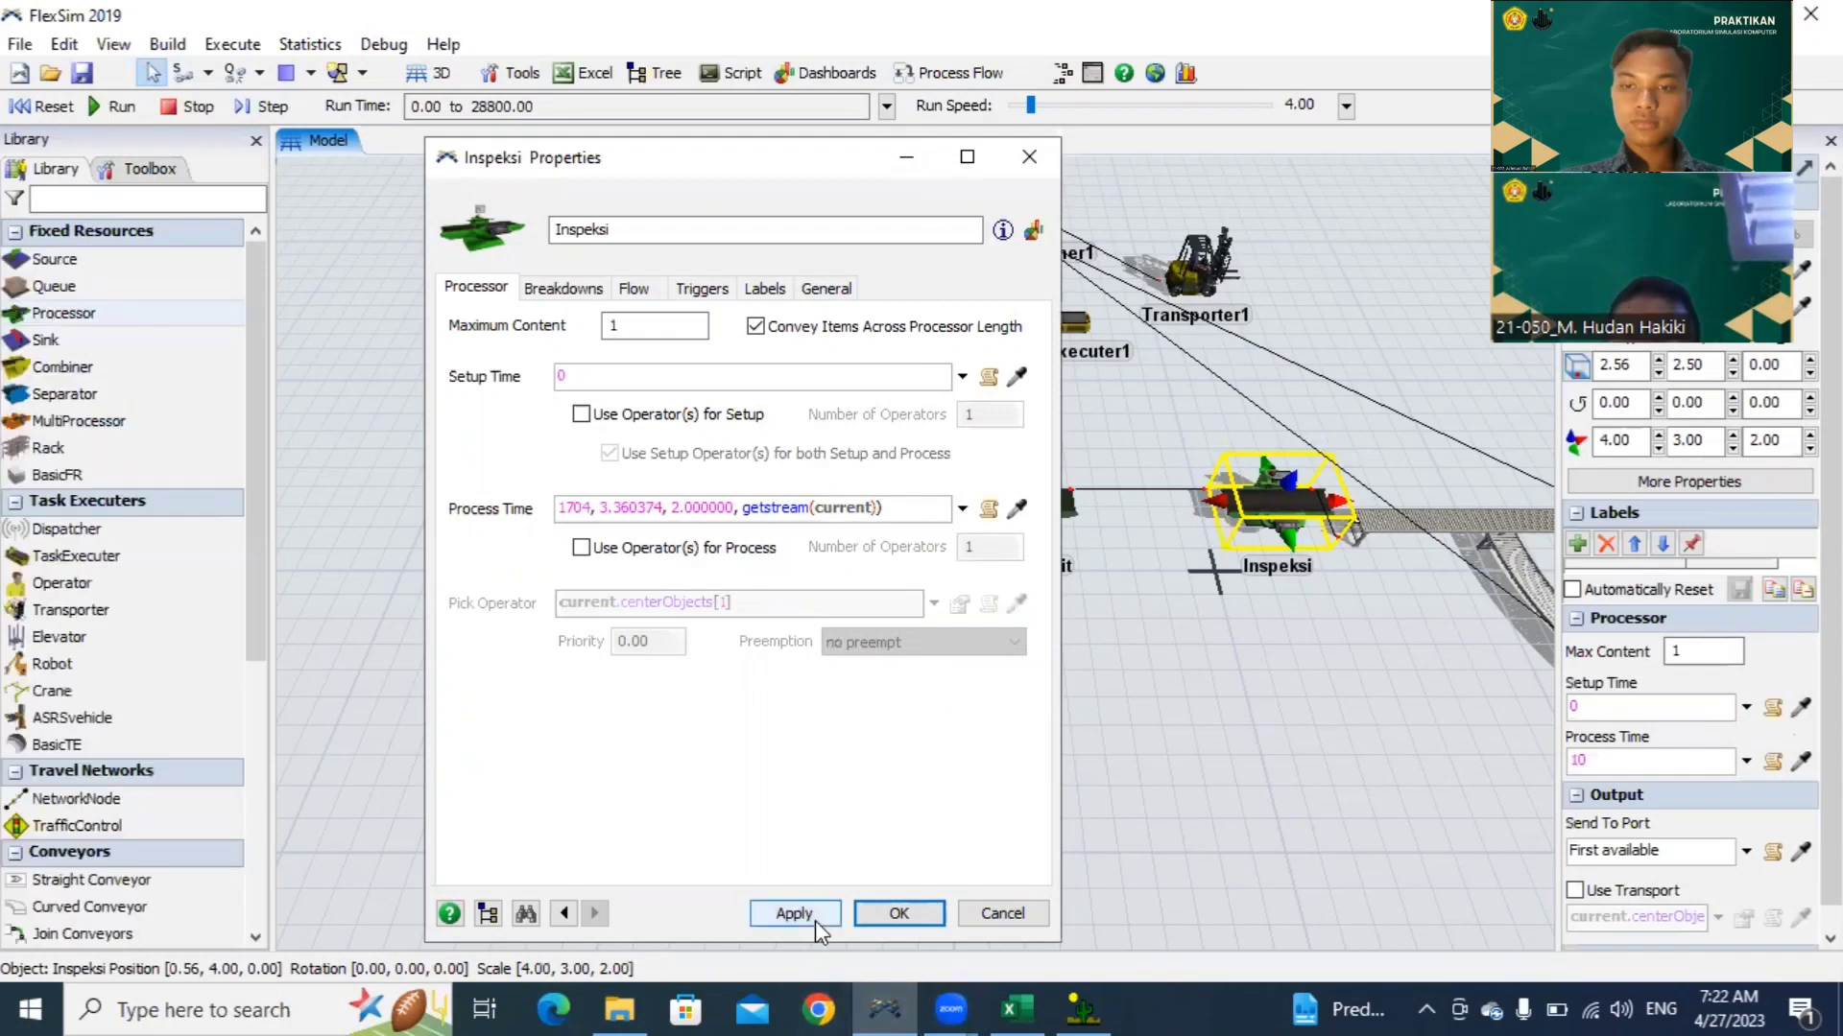
left_click(896, 918)
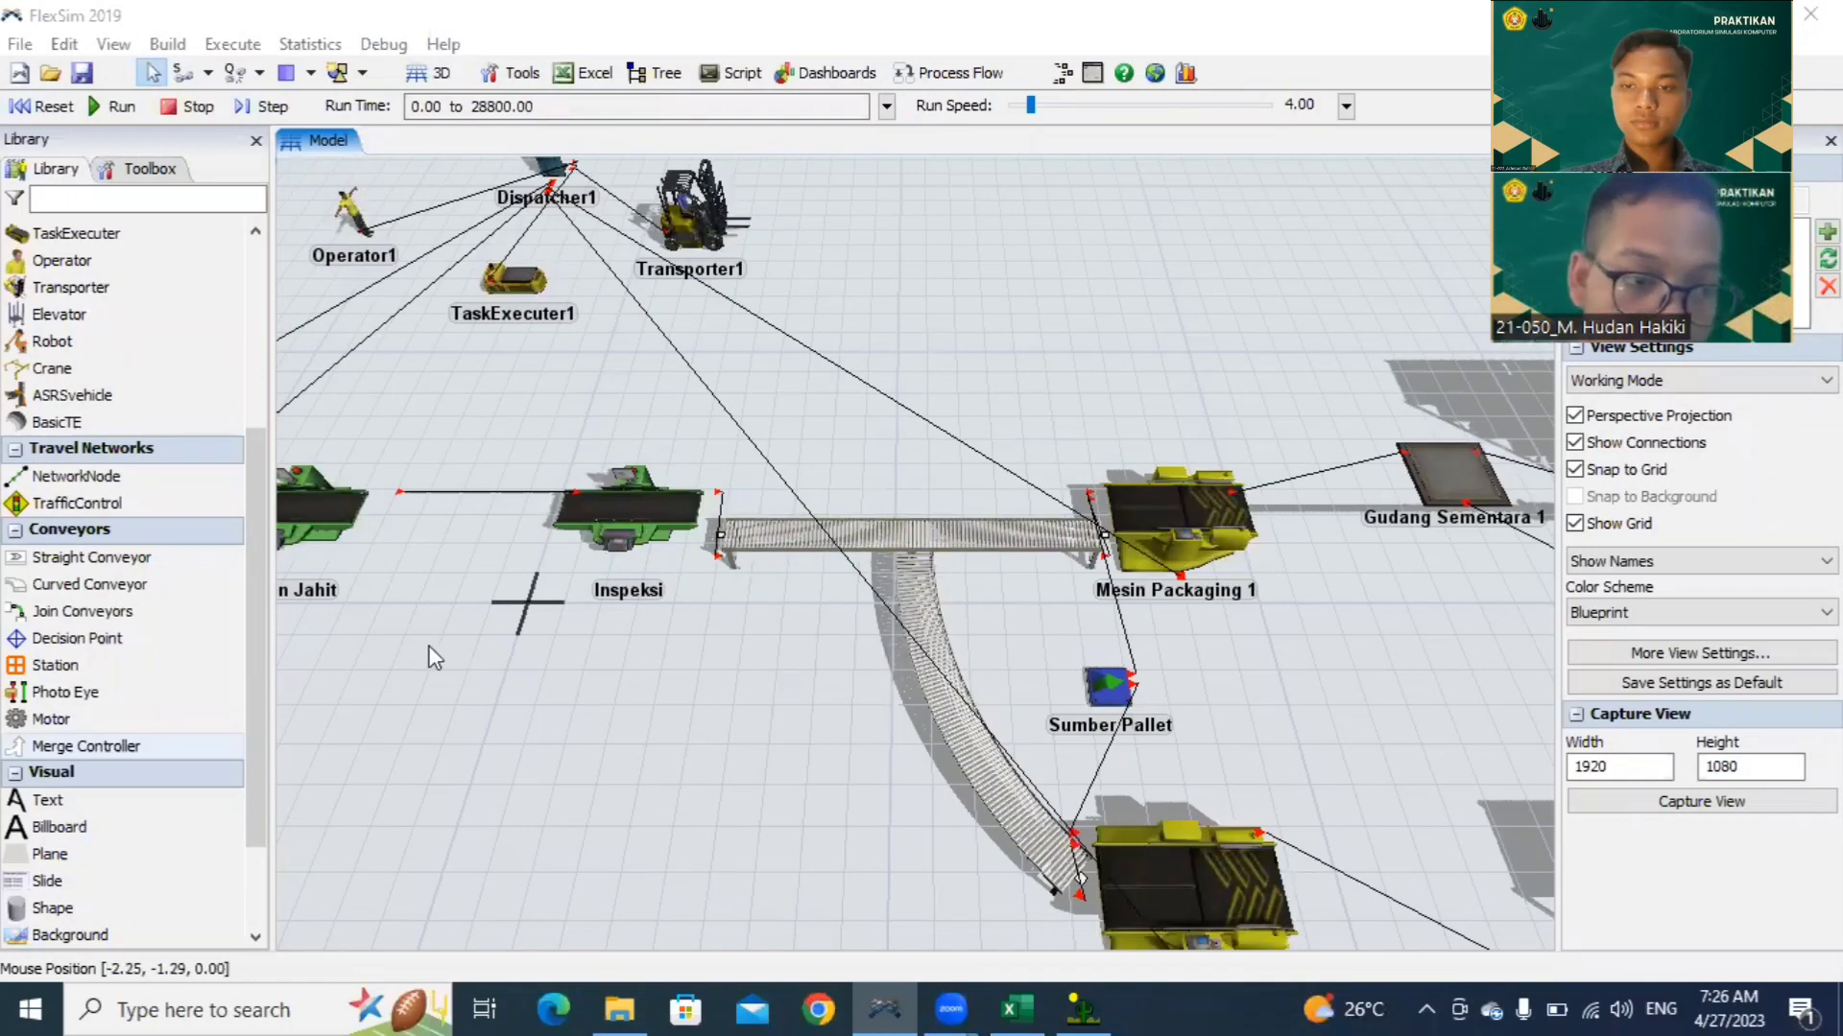
Step: Add two decision points on the straight conveyor after Inspeksi and one on the curved conveyor's lower part
left_click(219, 634)
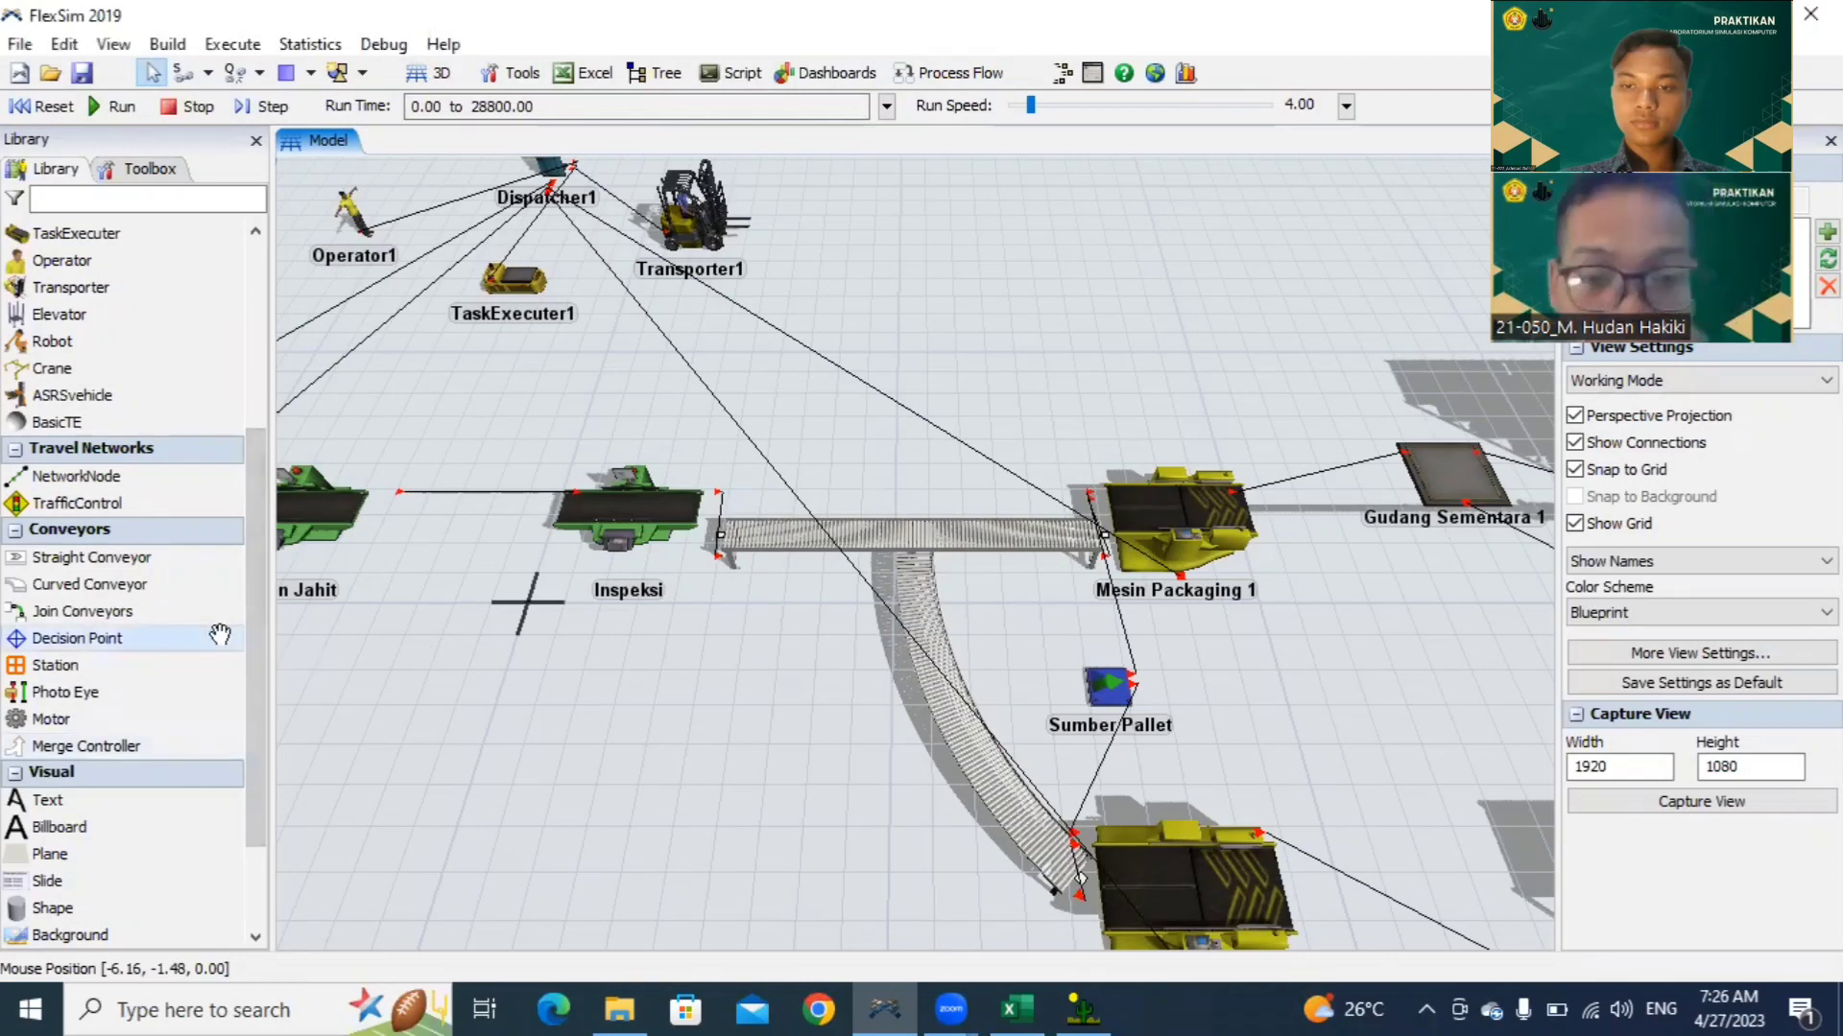
left_click_drag(219, 635, 811, 542)
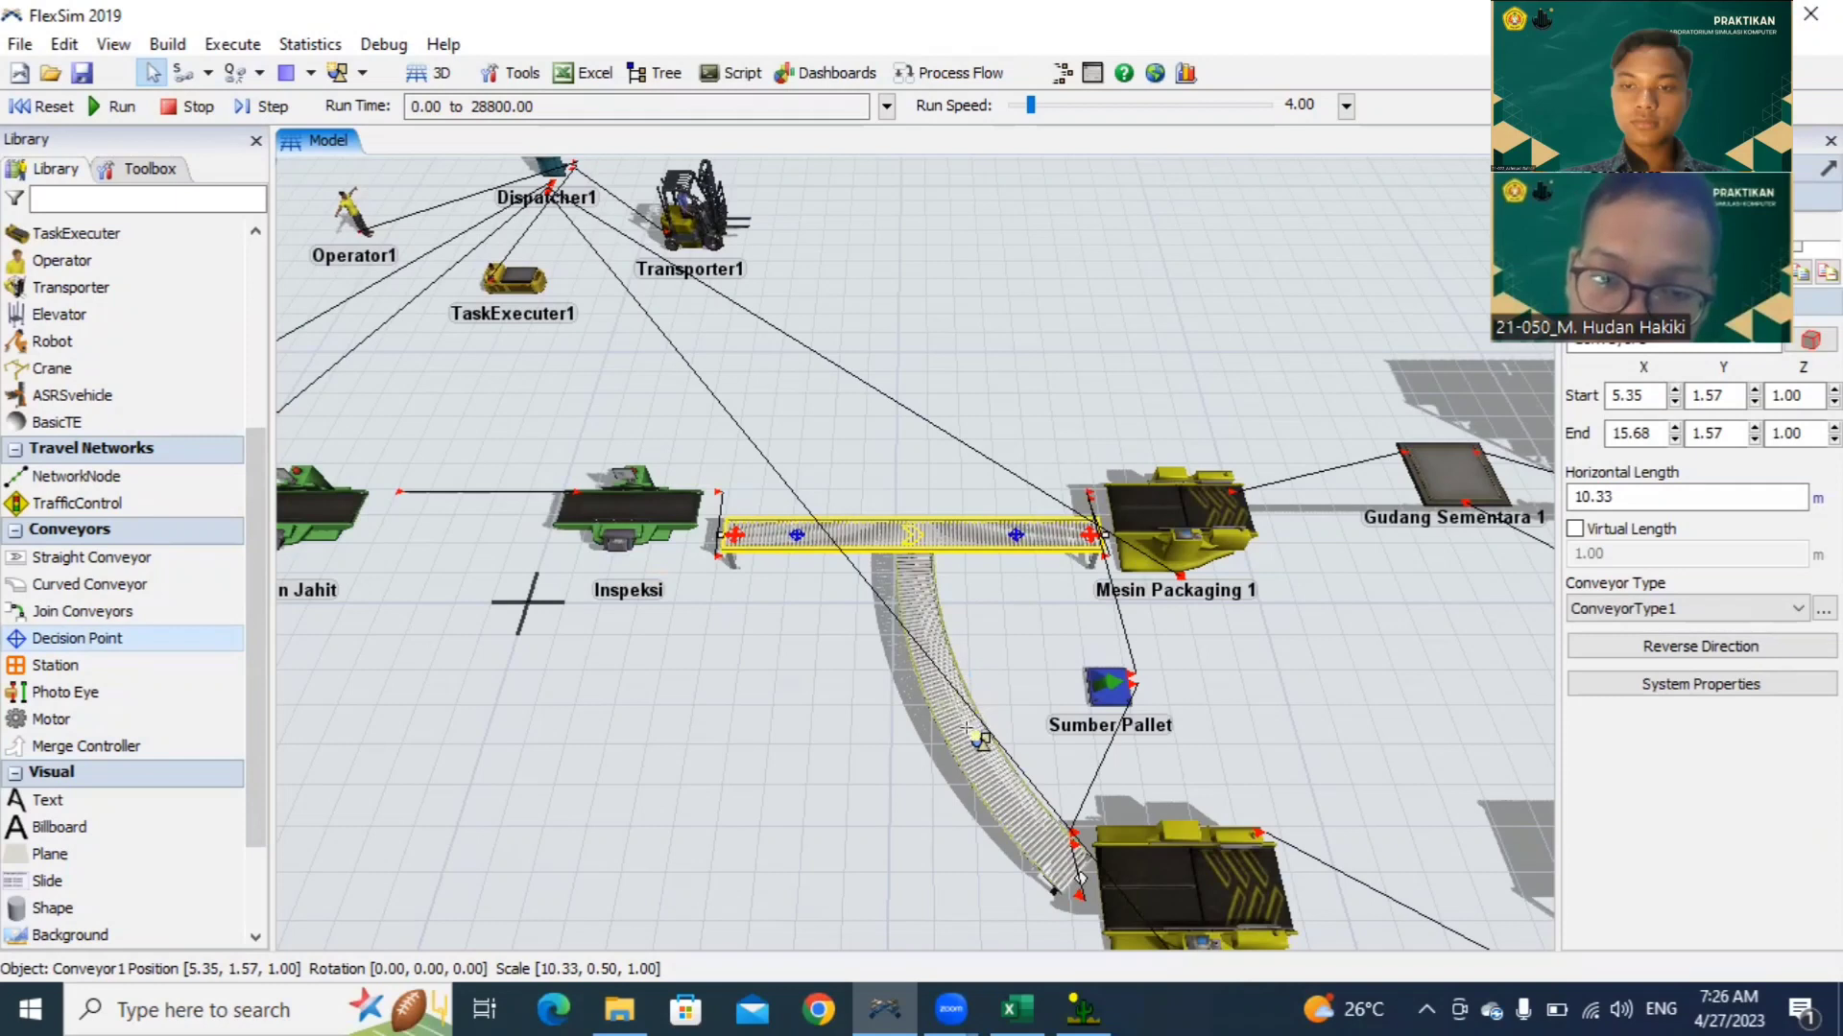
left_click(986, 765)
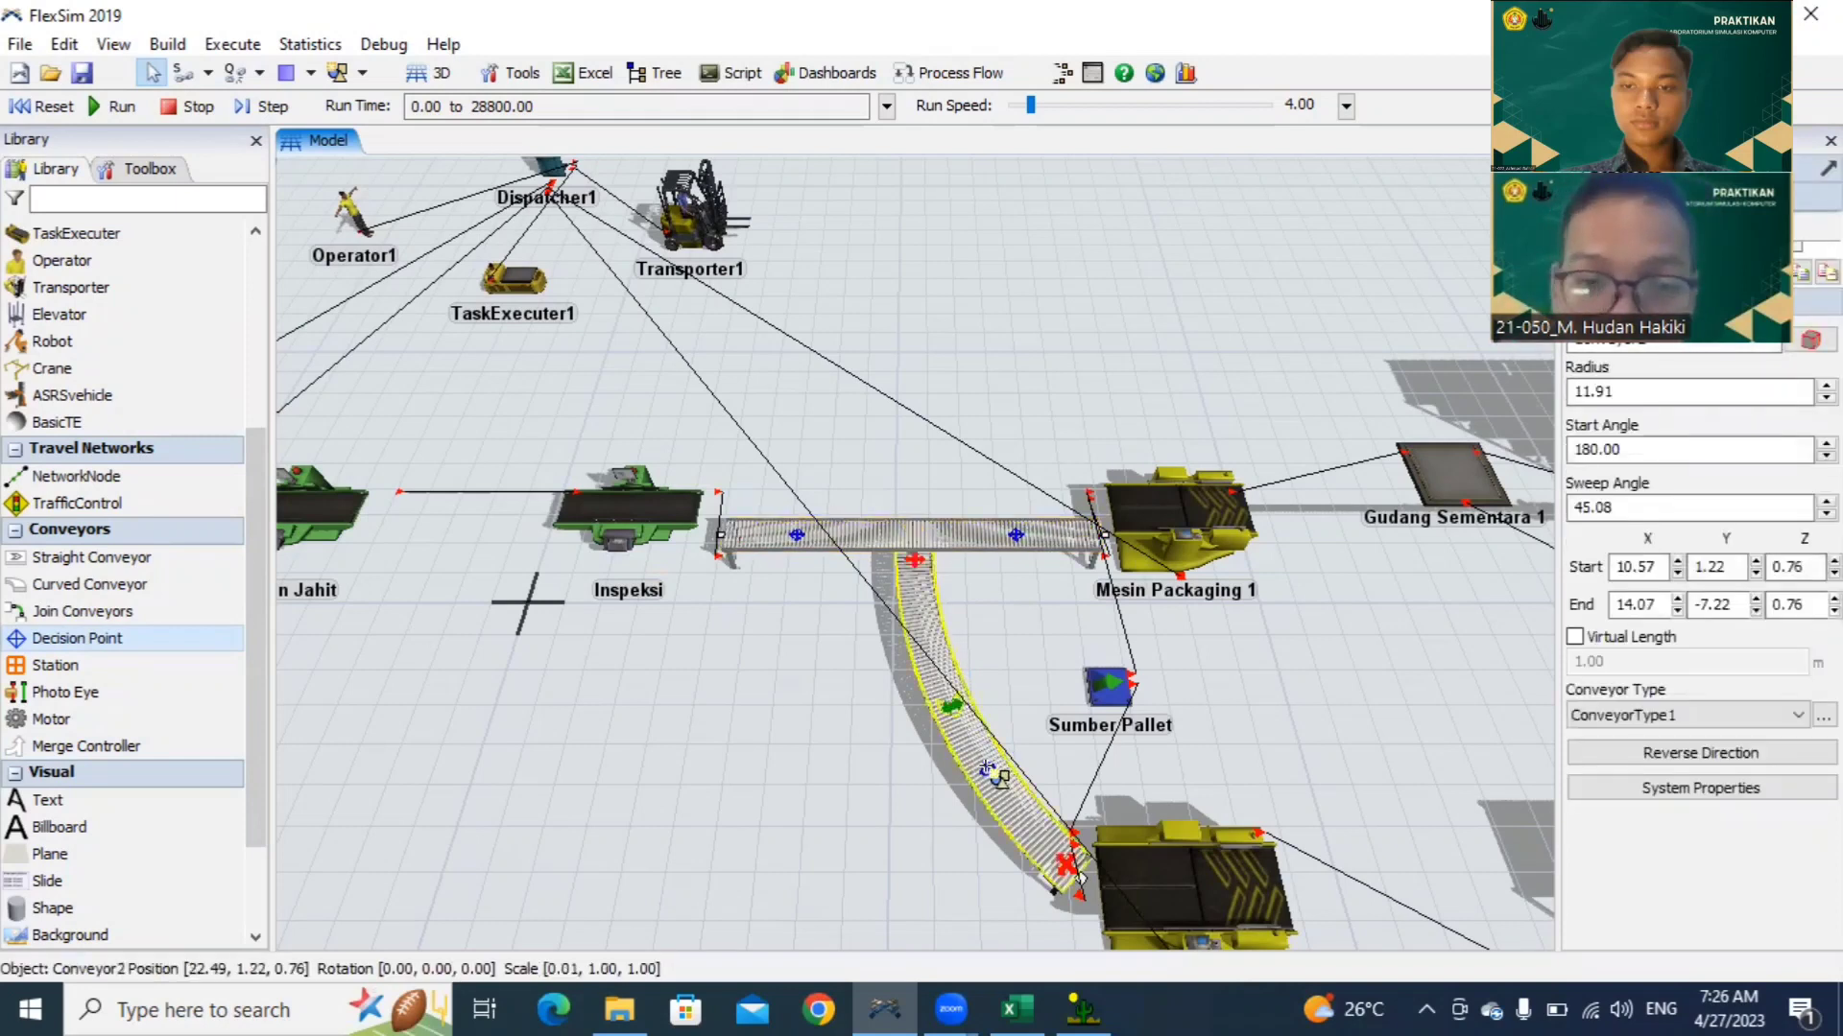
left_click(986, 768)
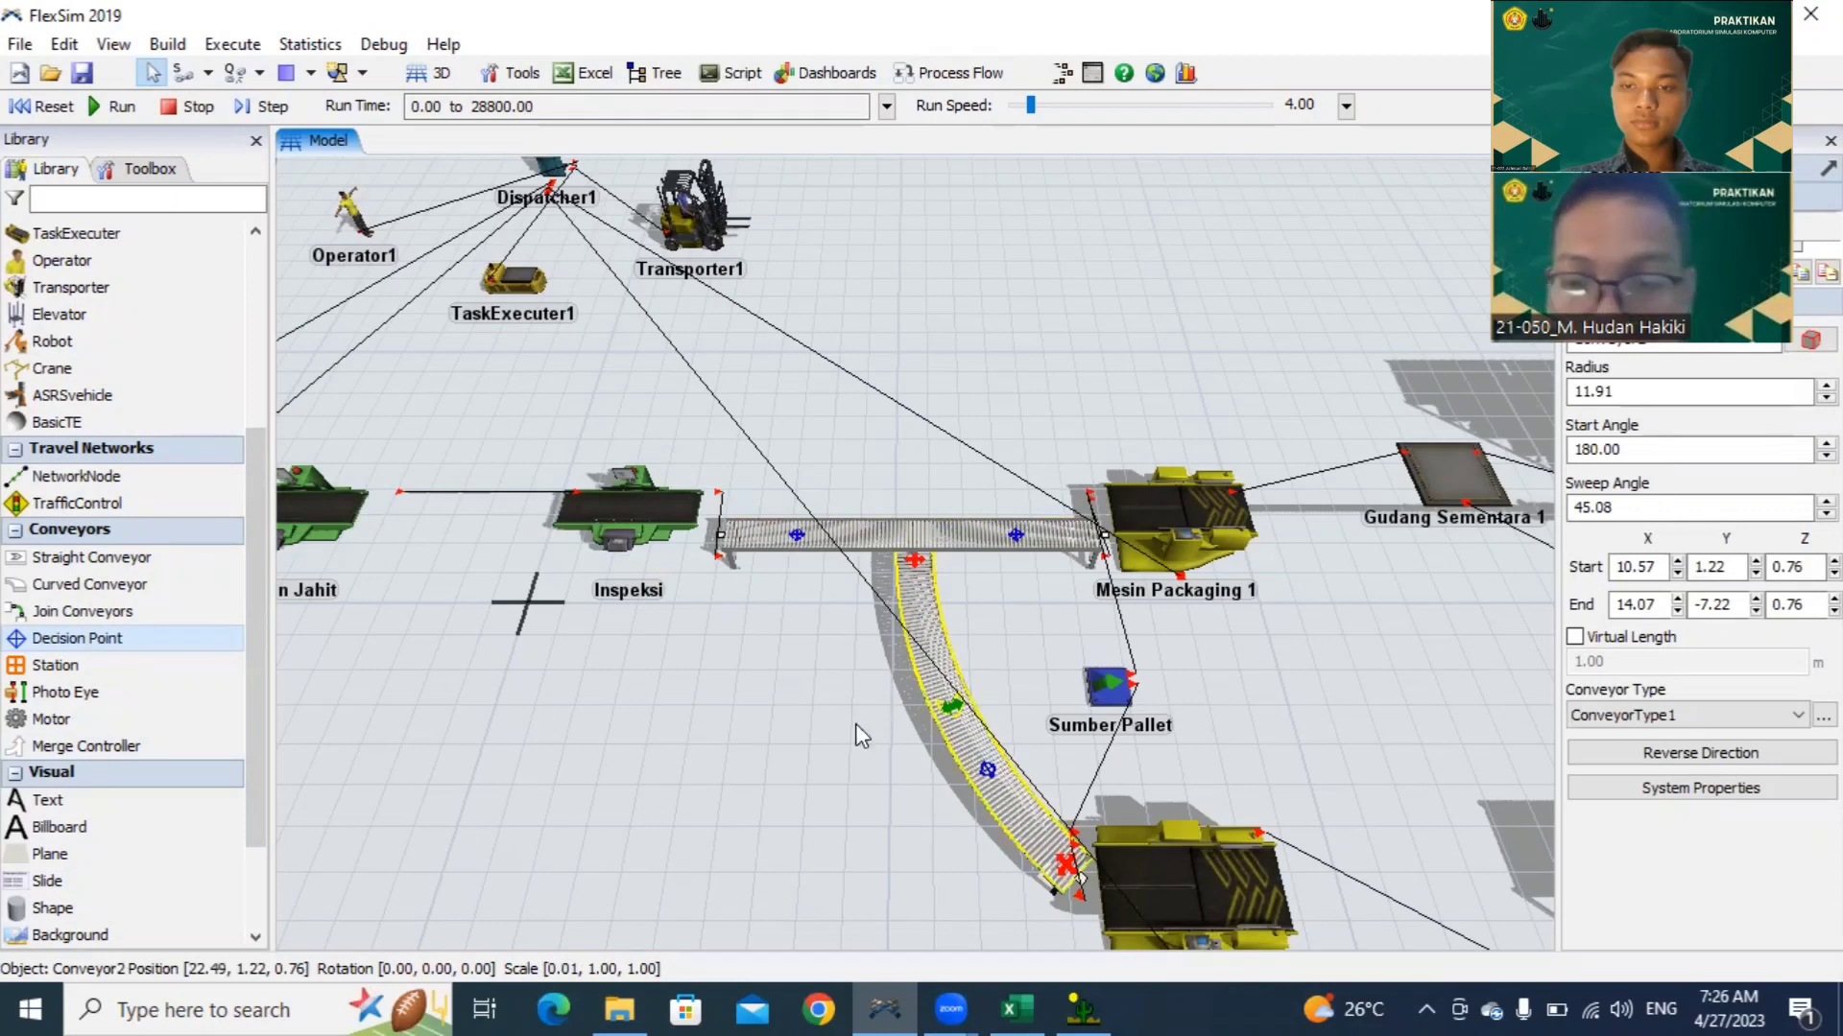
left_click(960, 544)
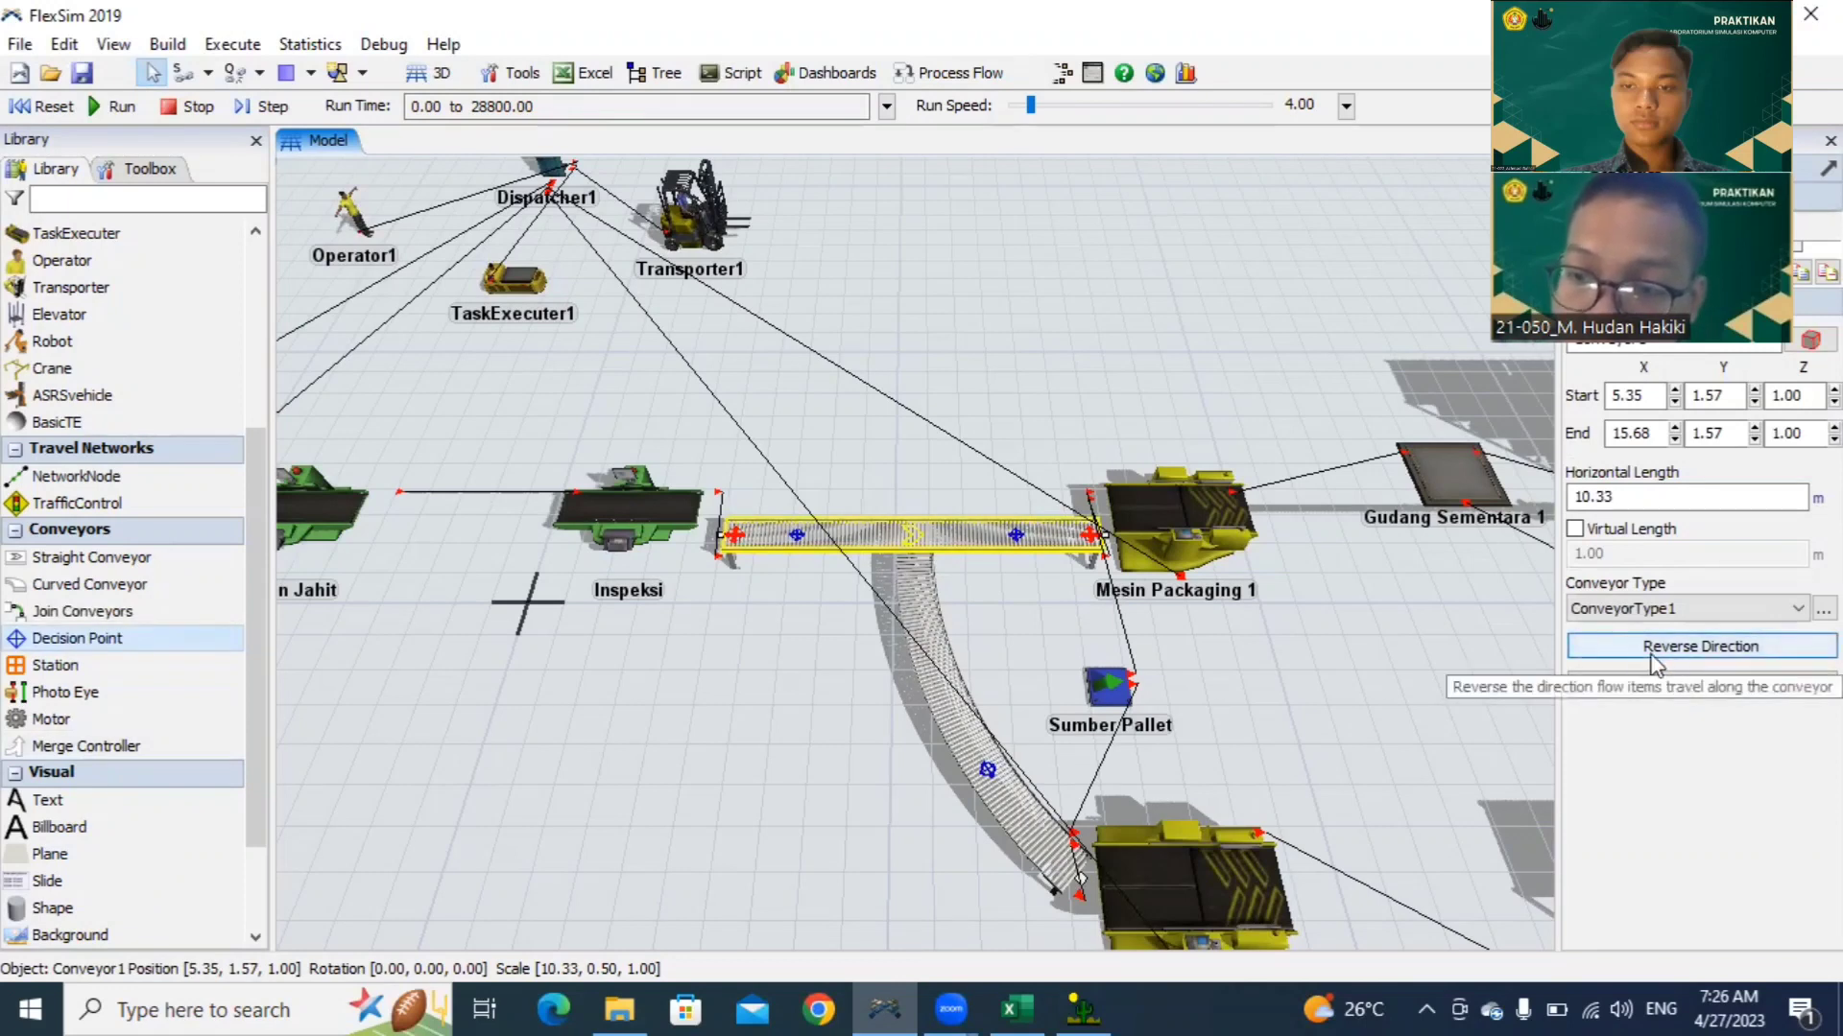
left_click(986, 785)
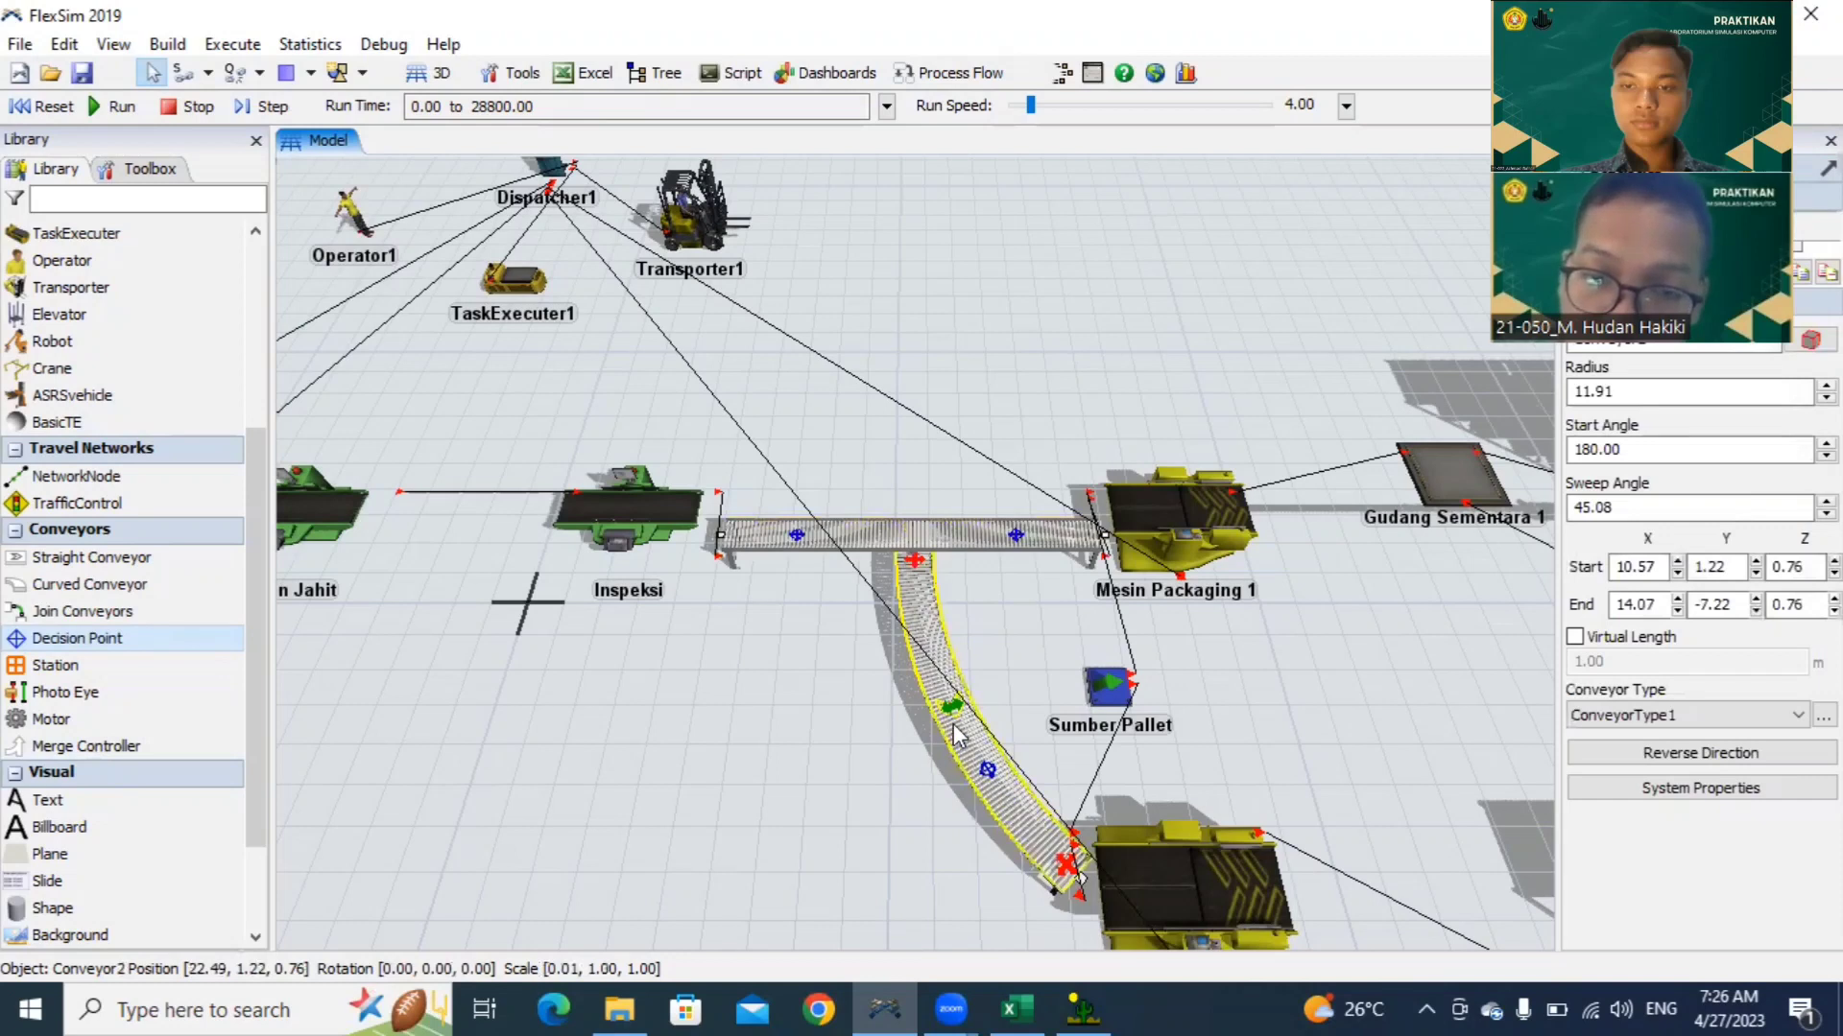
Step: Give decision point DP1 an On Continue trigger that sends items by case on item.Type, and add cases 1 and 2
left_click(798, 538)
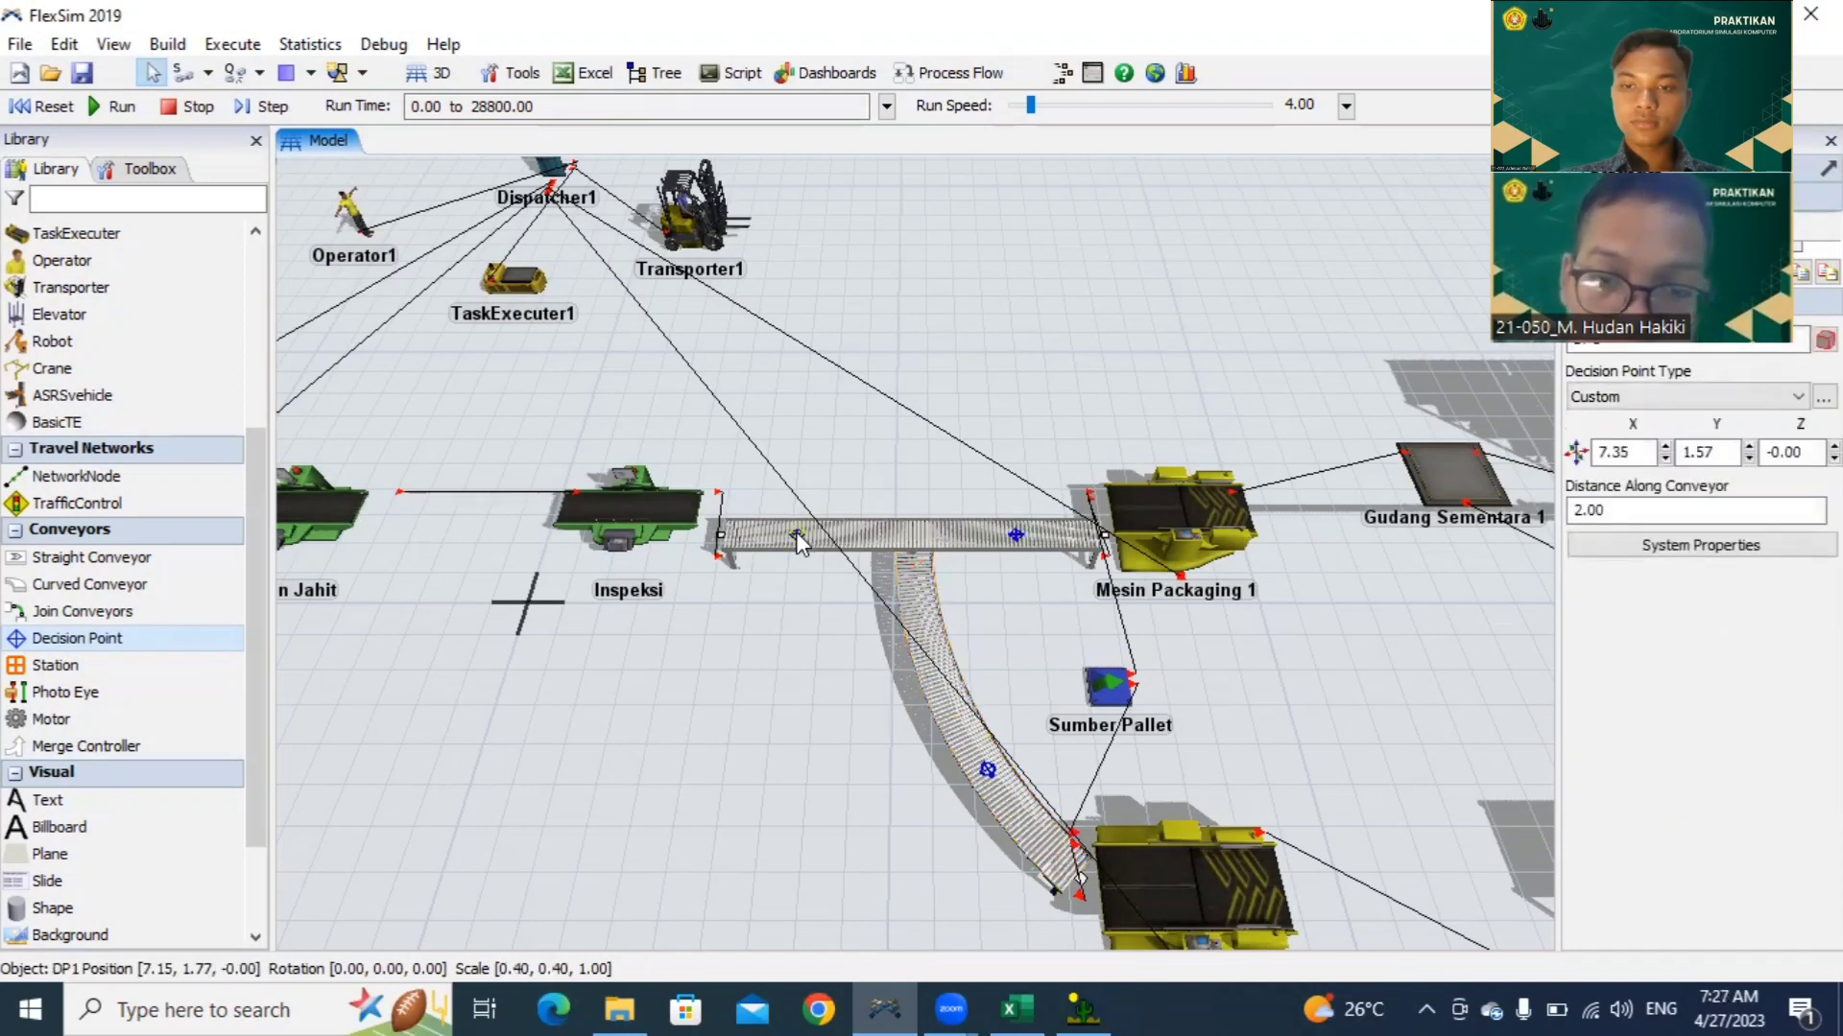
double_click(797, 533)
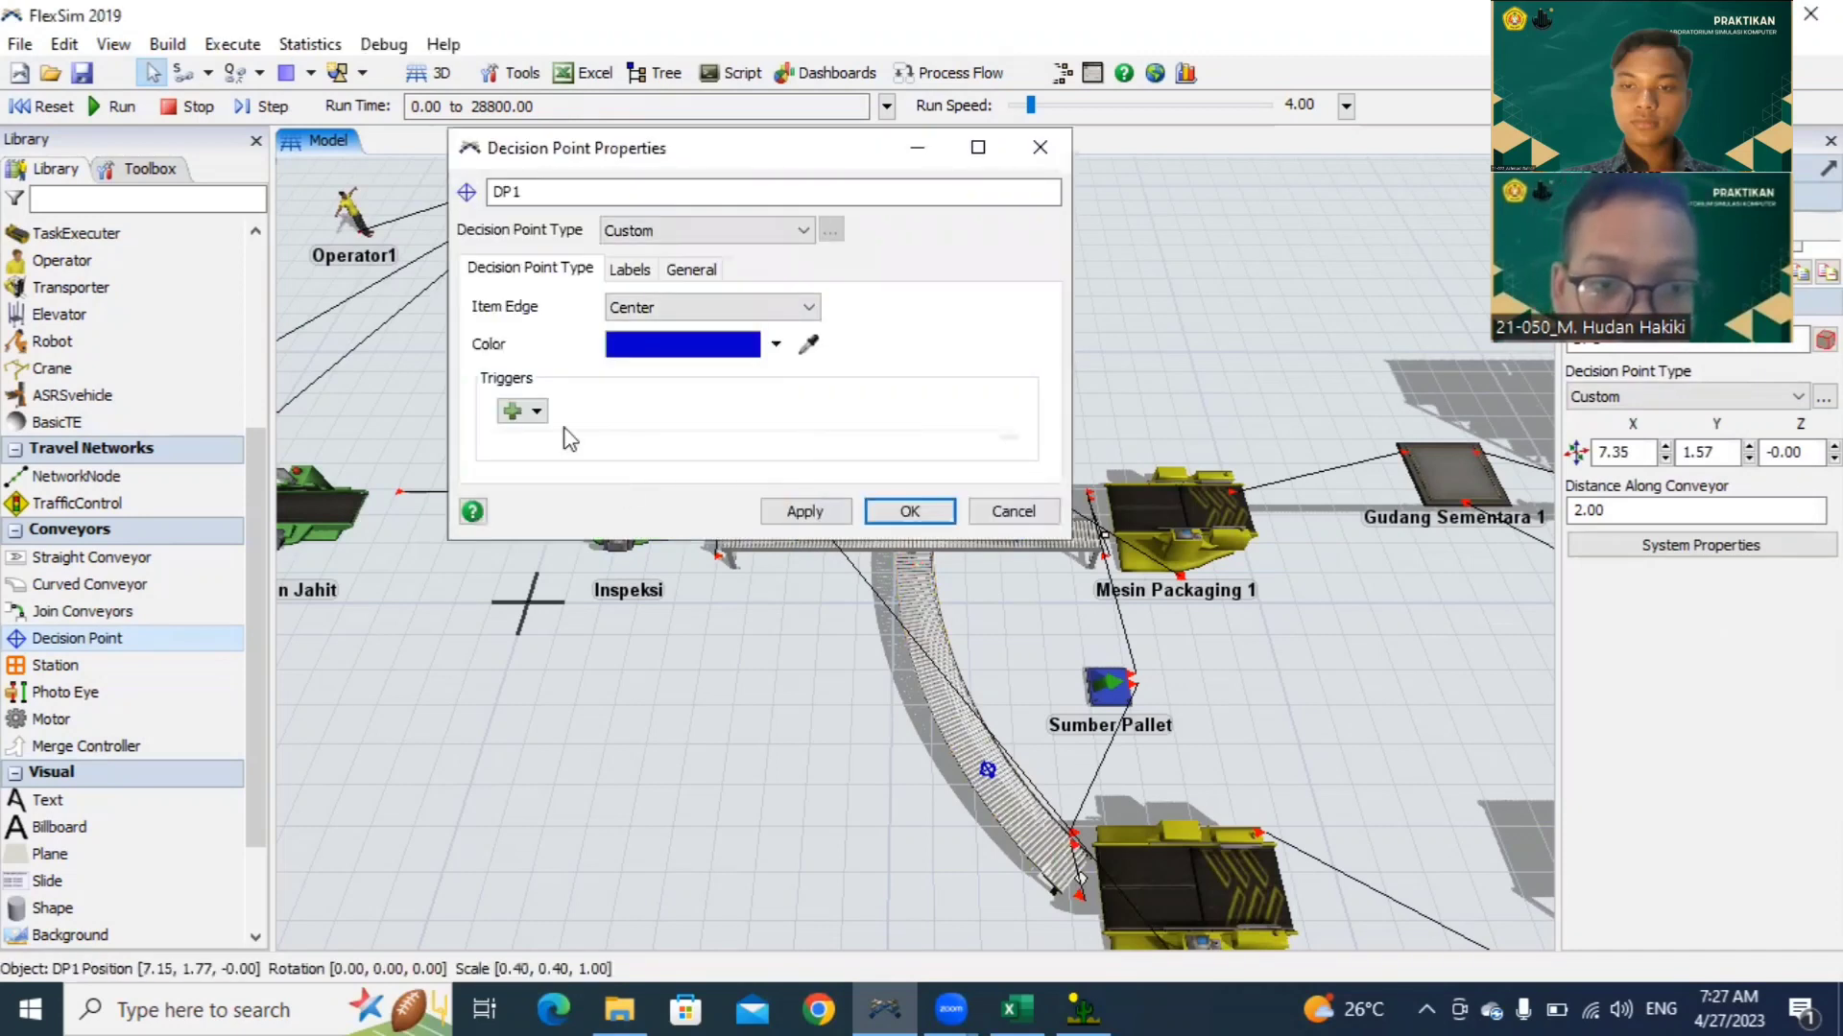
left_click(510, 413)
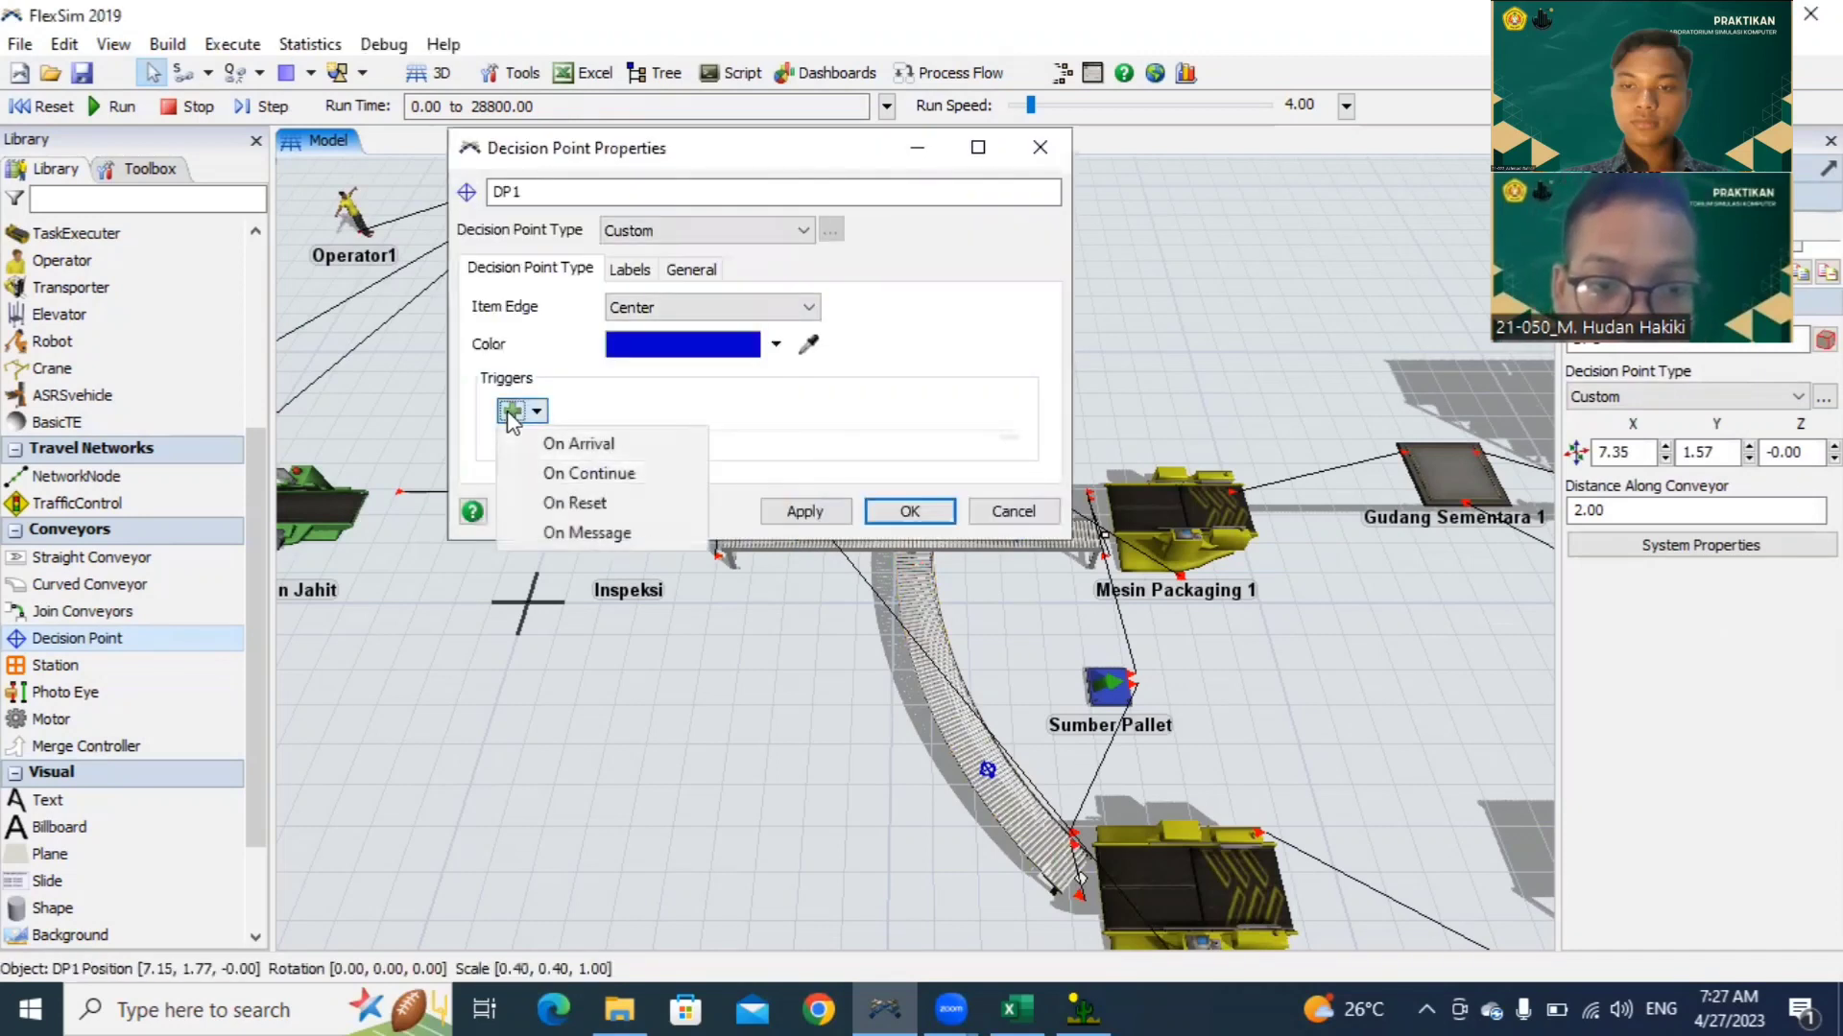
left_click(566, 472)
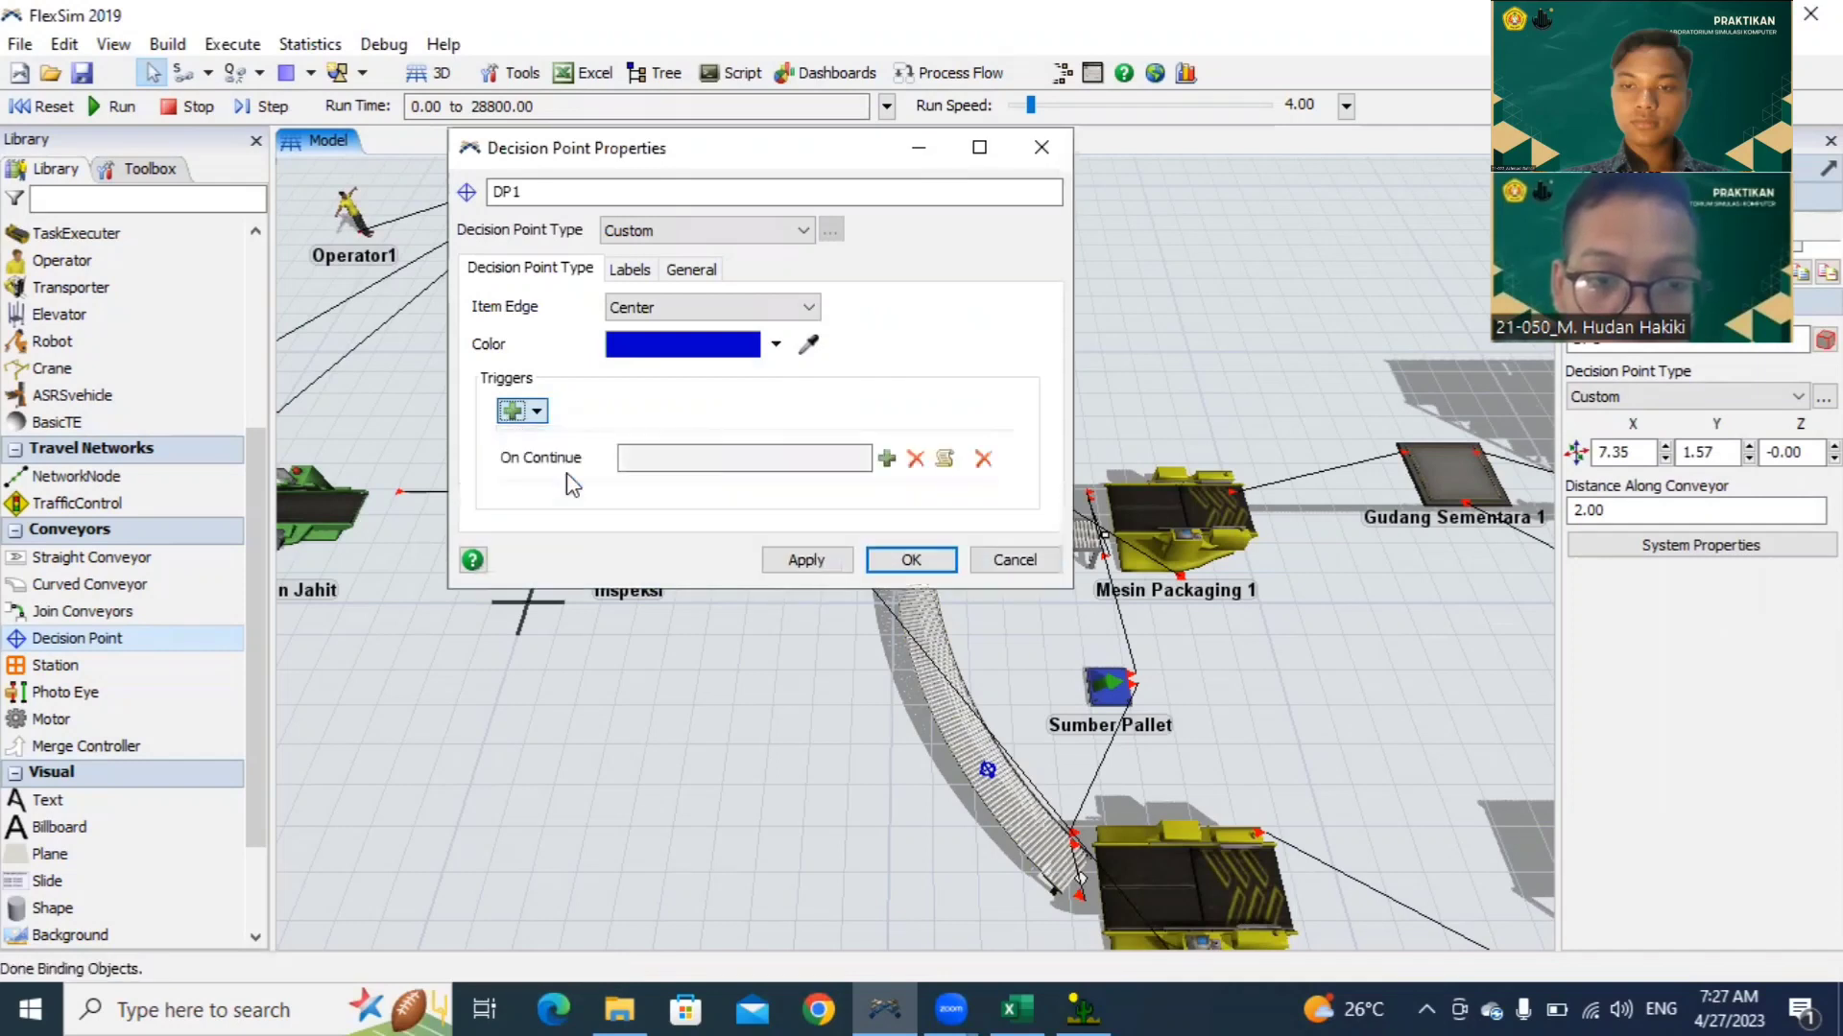
left_click(888, 459)
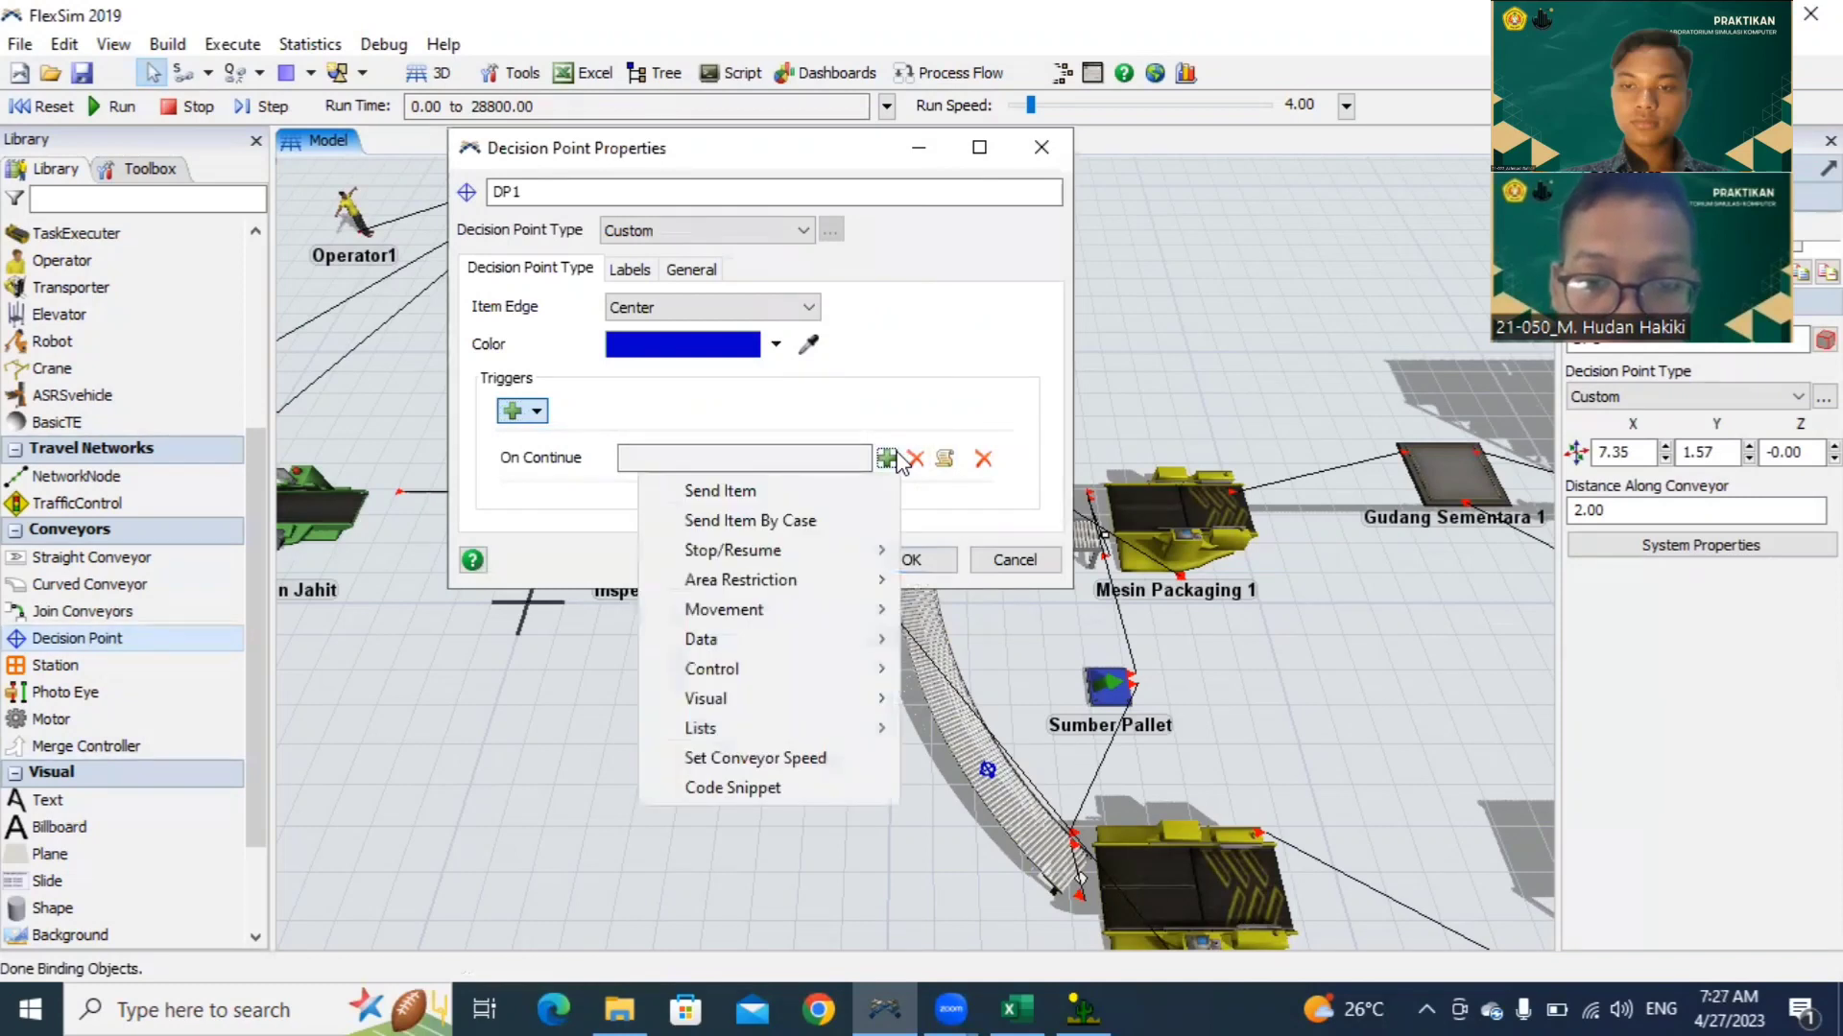
left_click(825, 518)
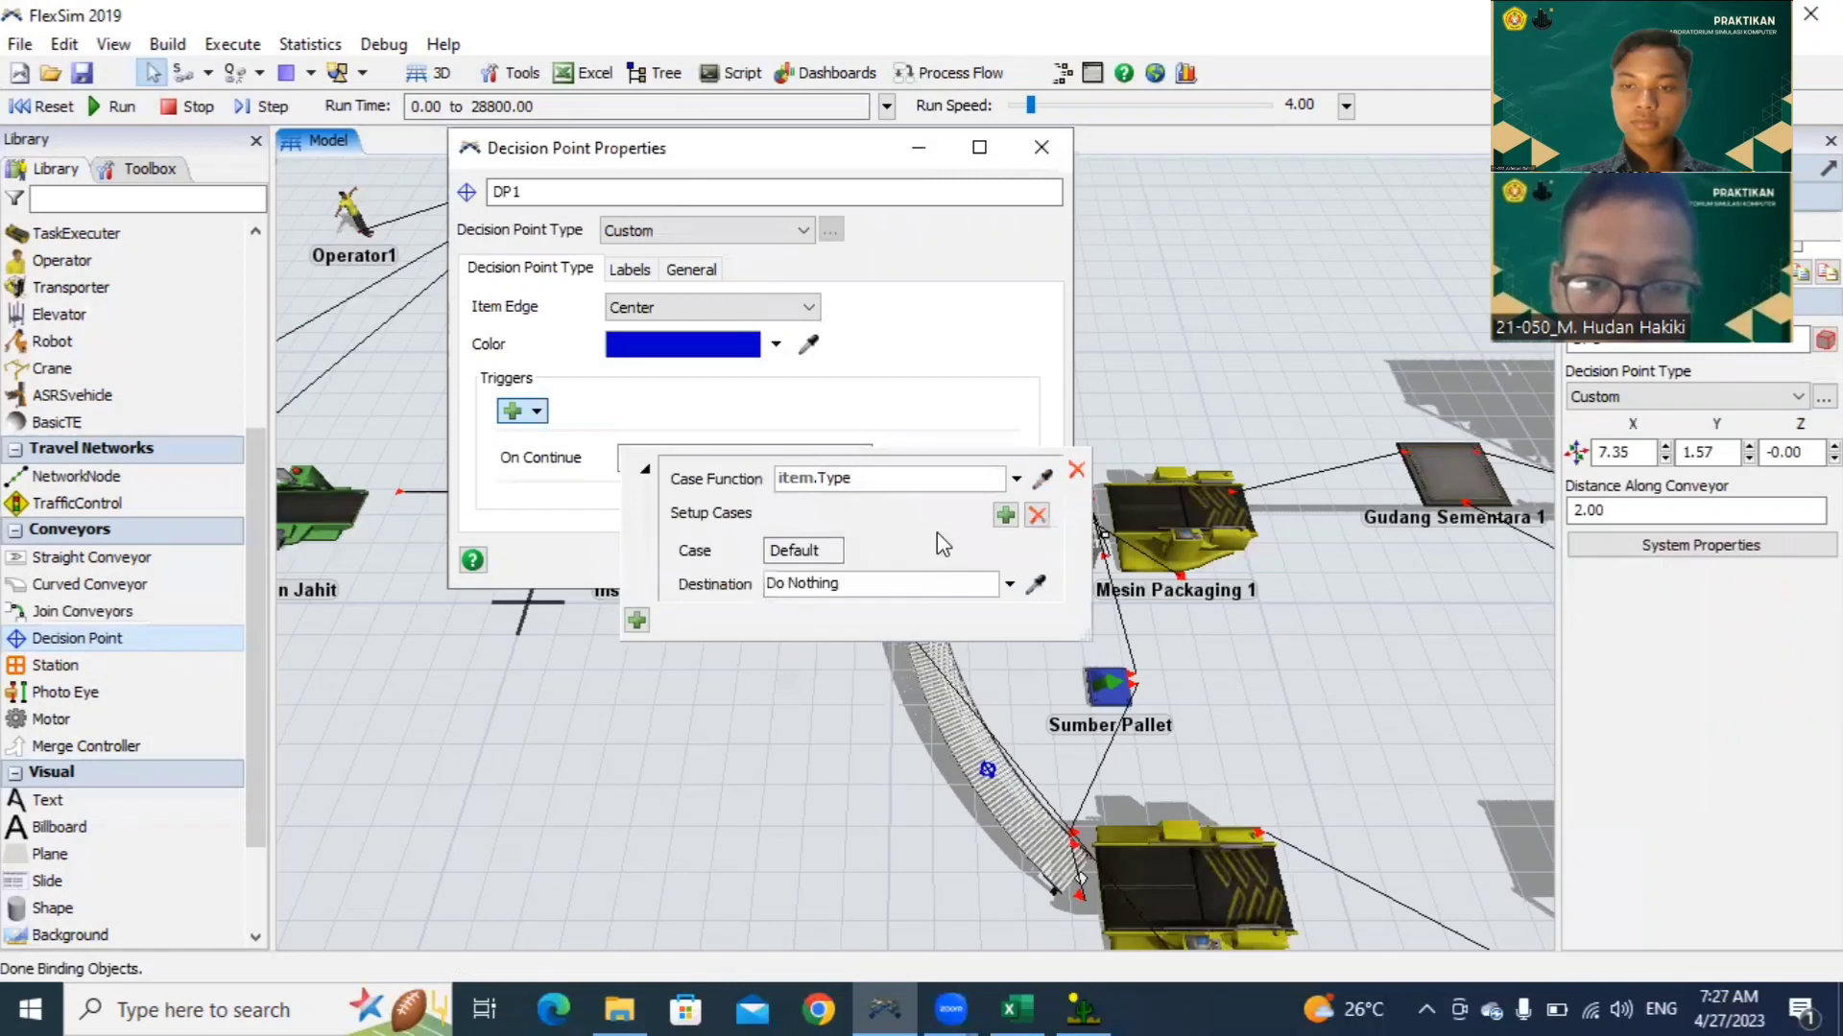
left_click(1006, 516)
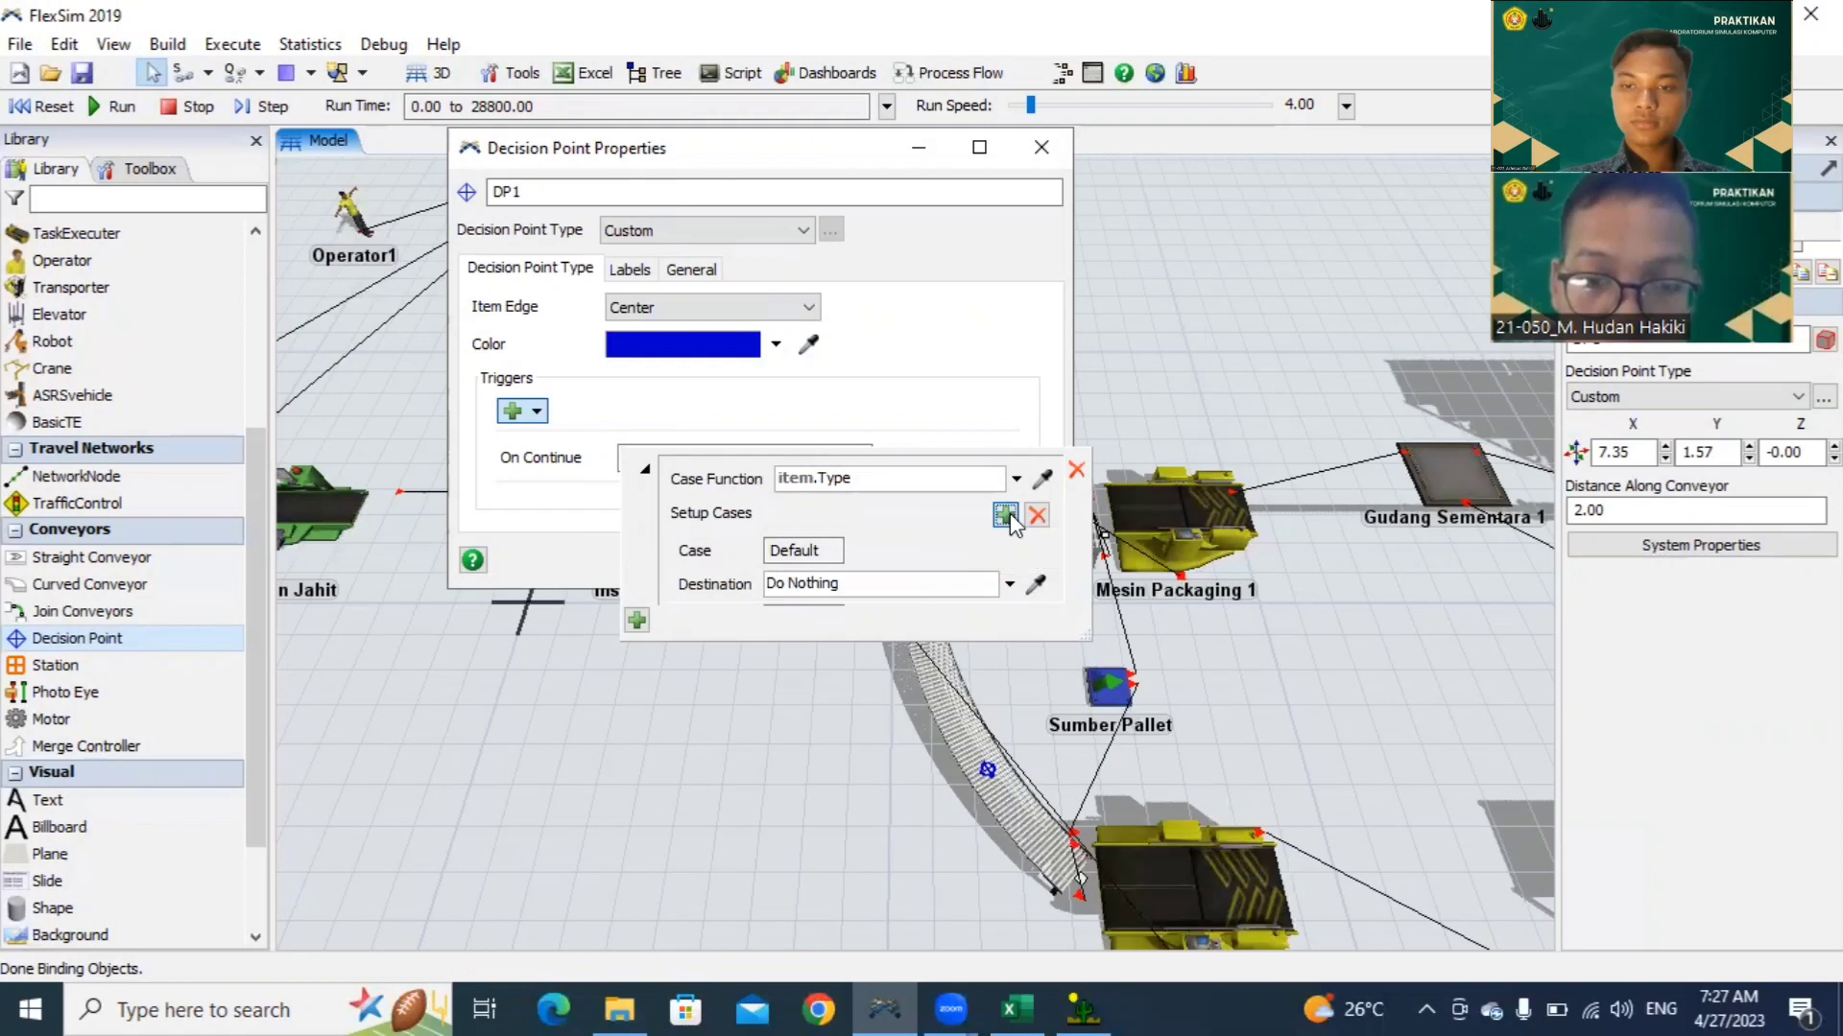
left_click(1006, 517)
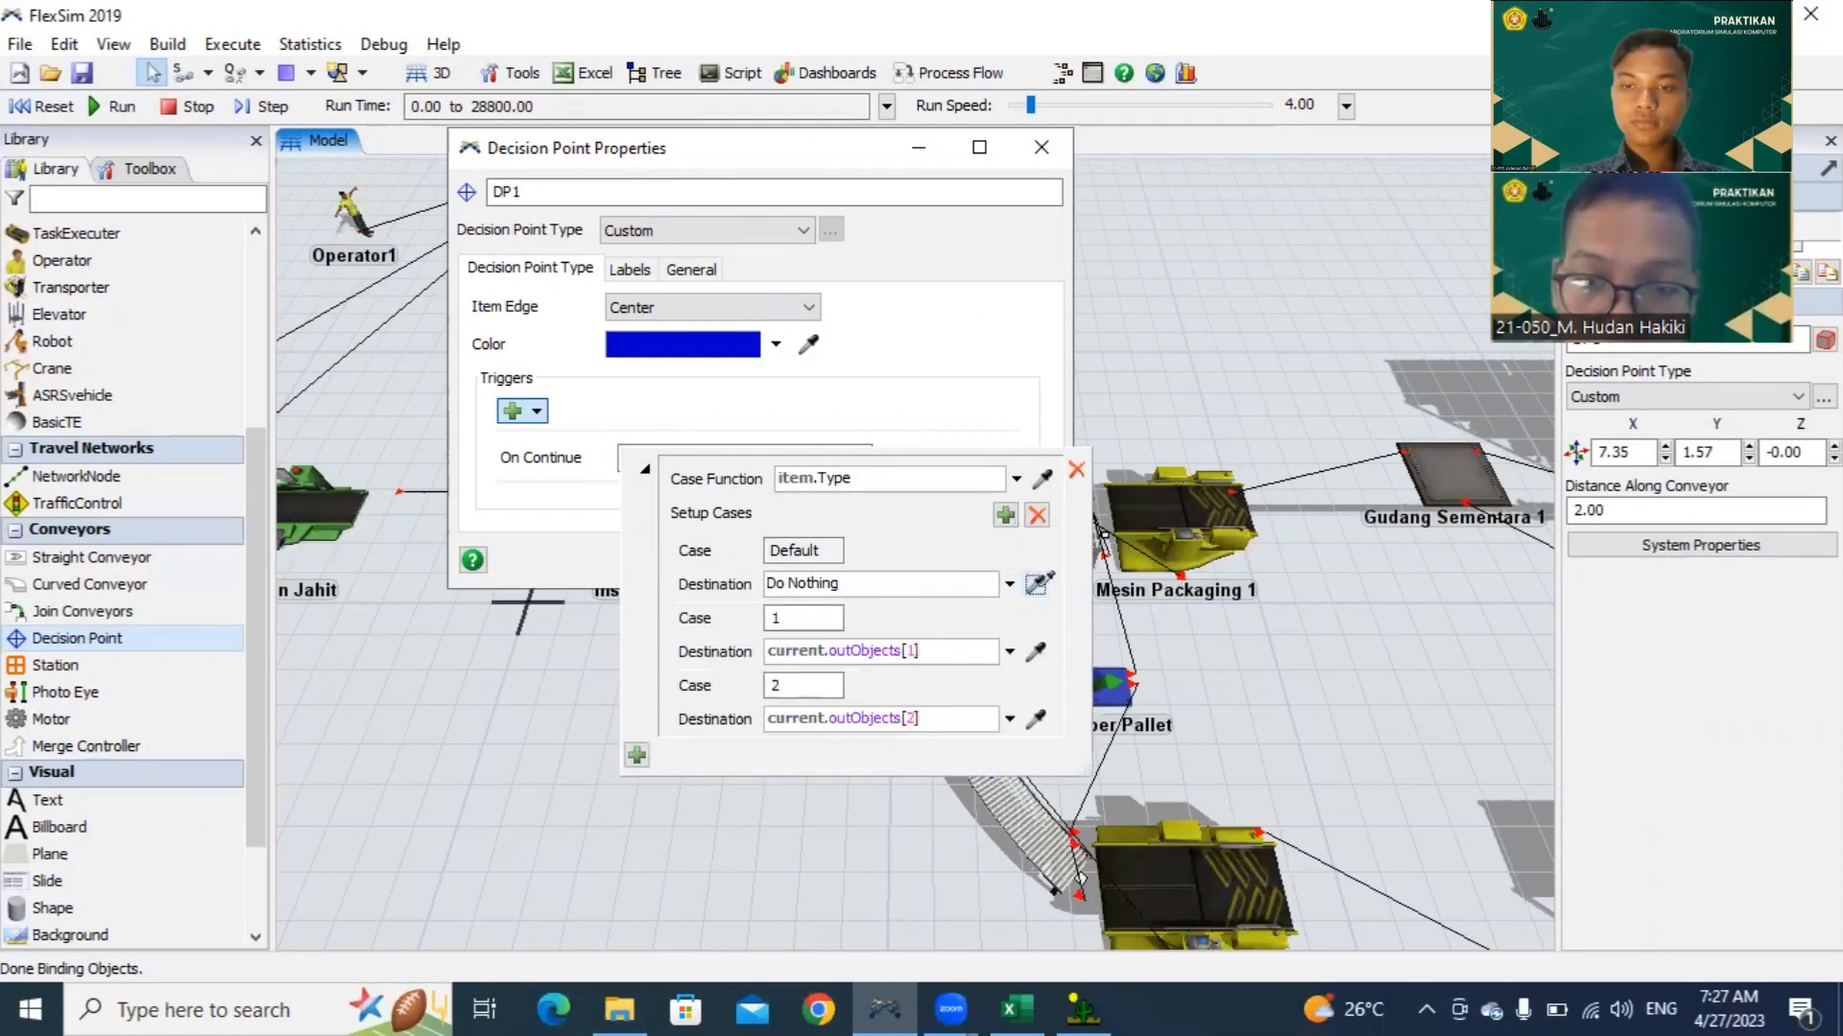
Step: Sample decision point DP2 on the straight conveyor as the destination for both the Default case and case 1
left_click(1037, 584)
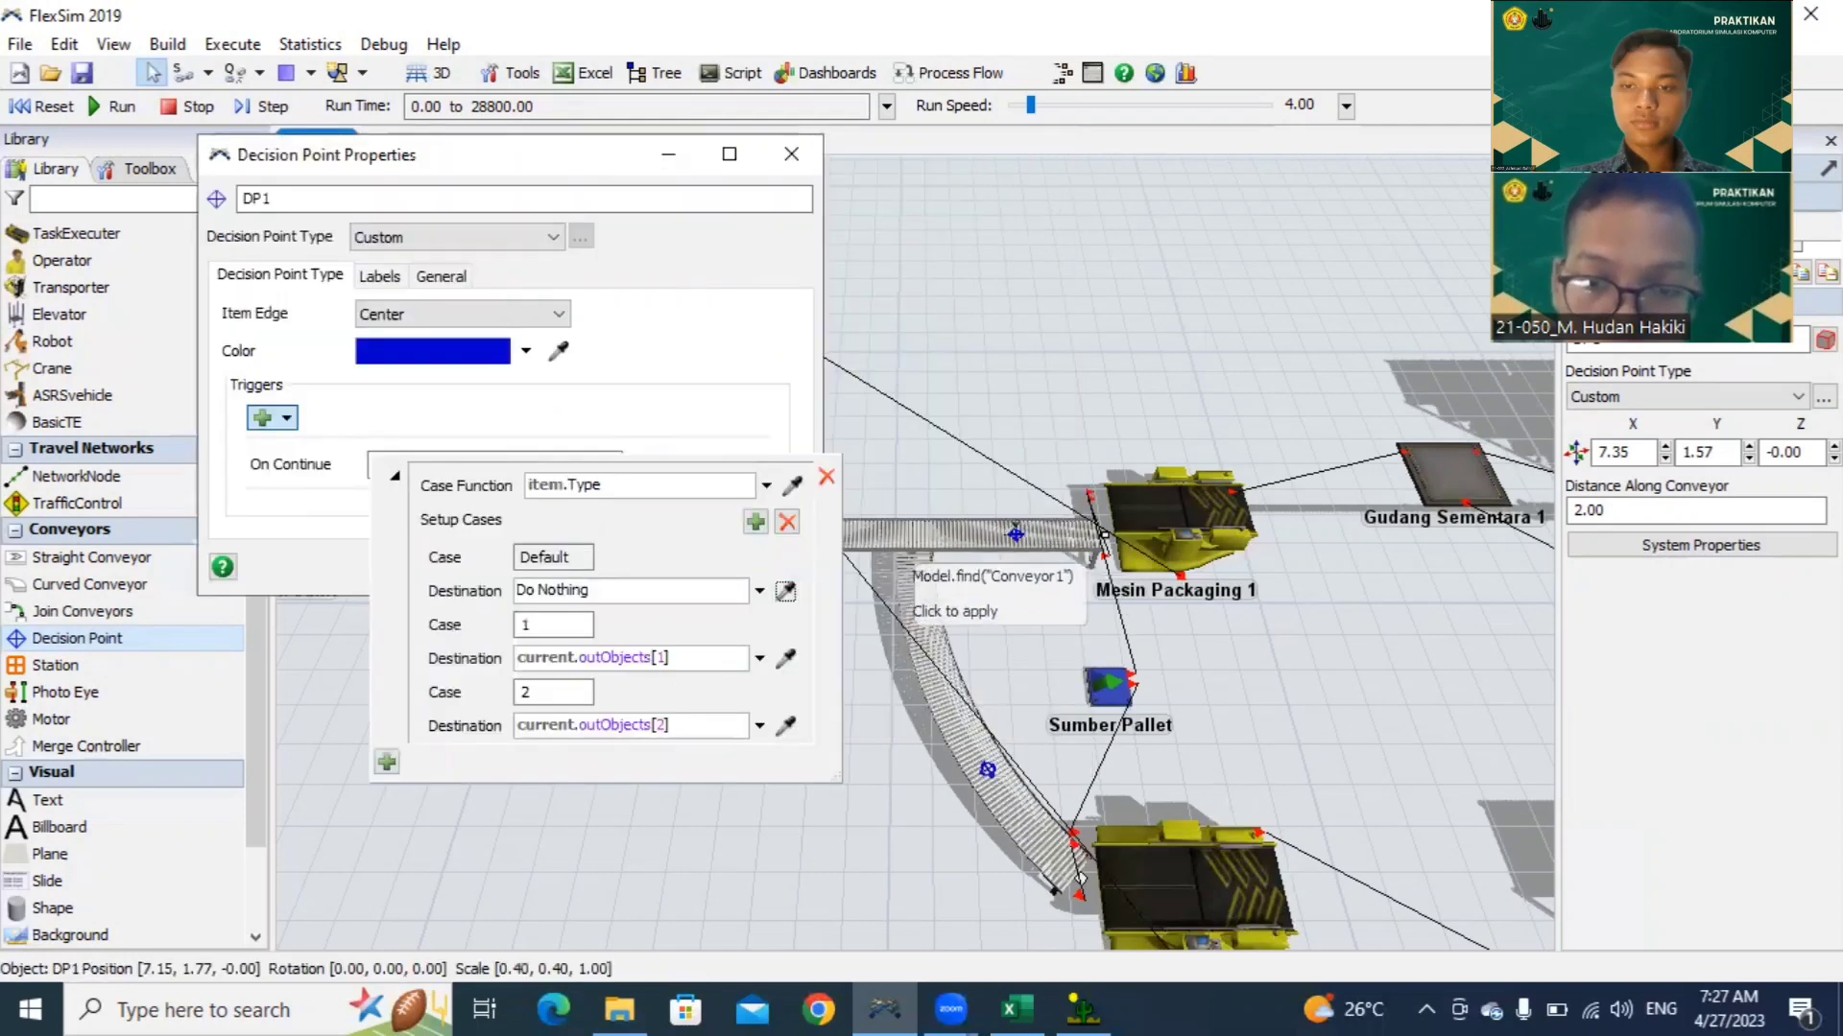
left_click(1029, 549)
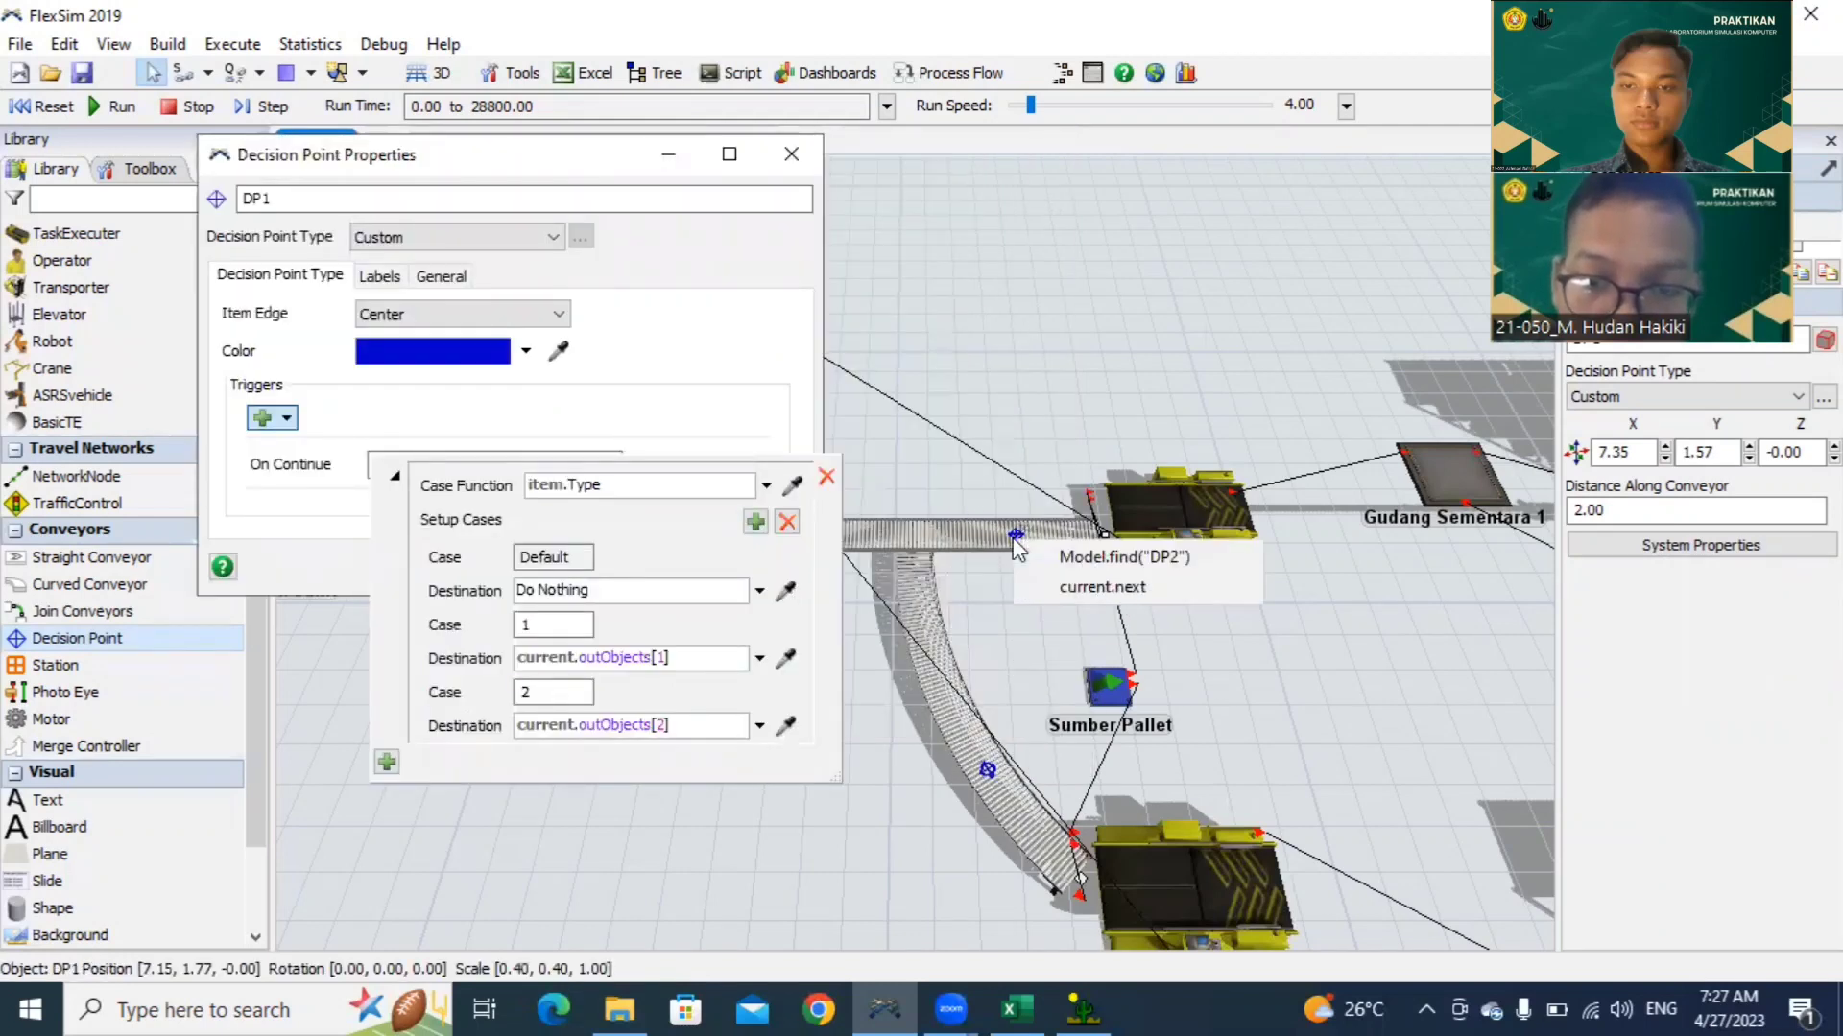
left_click(1103, 557)
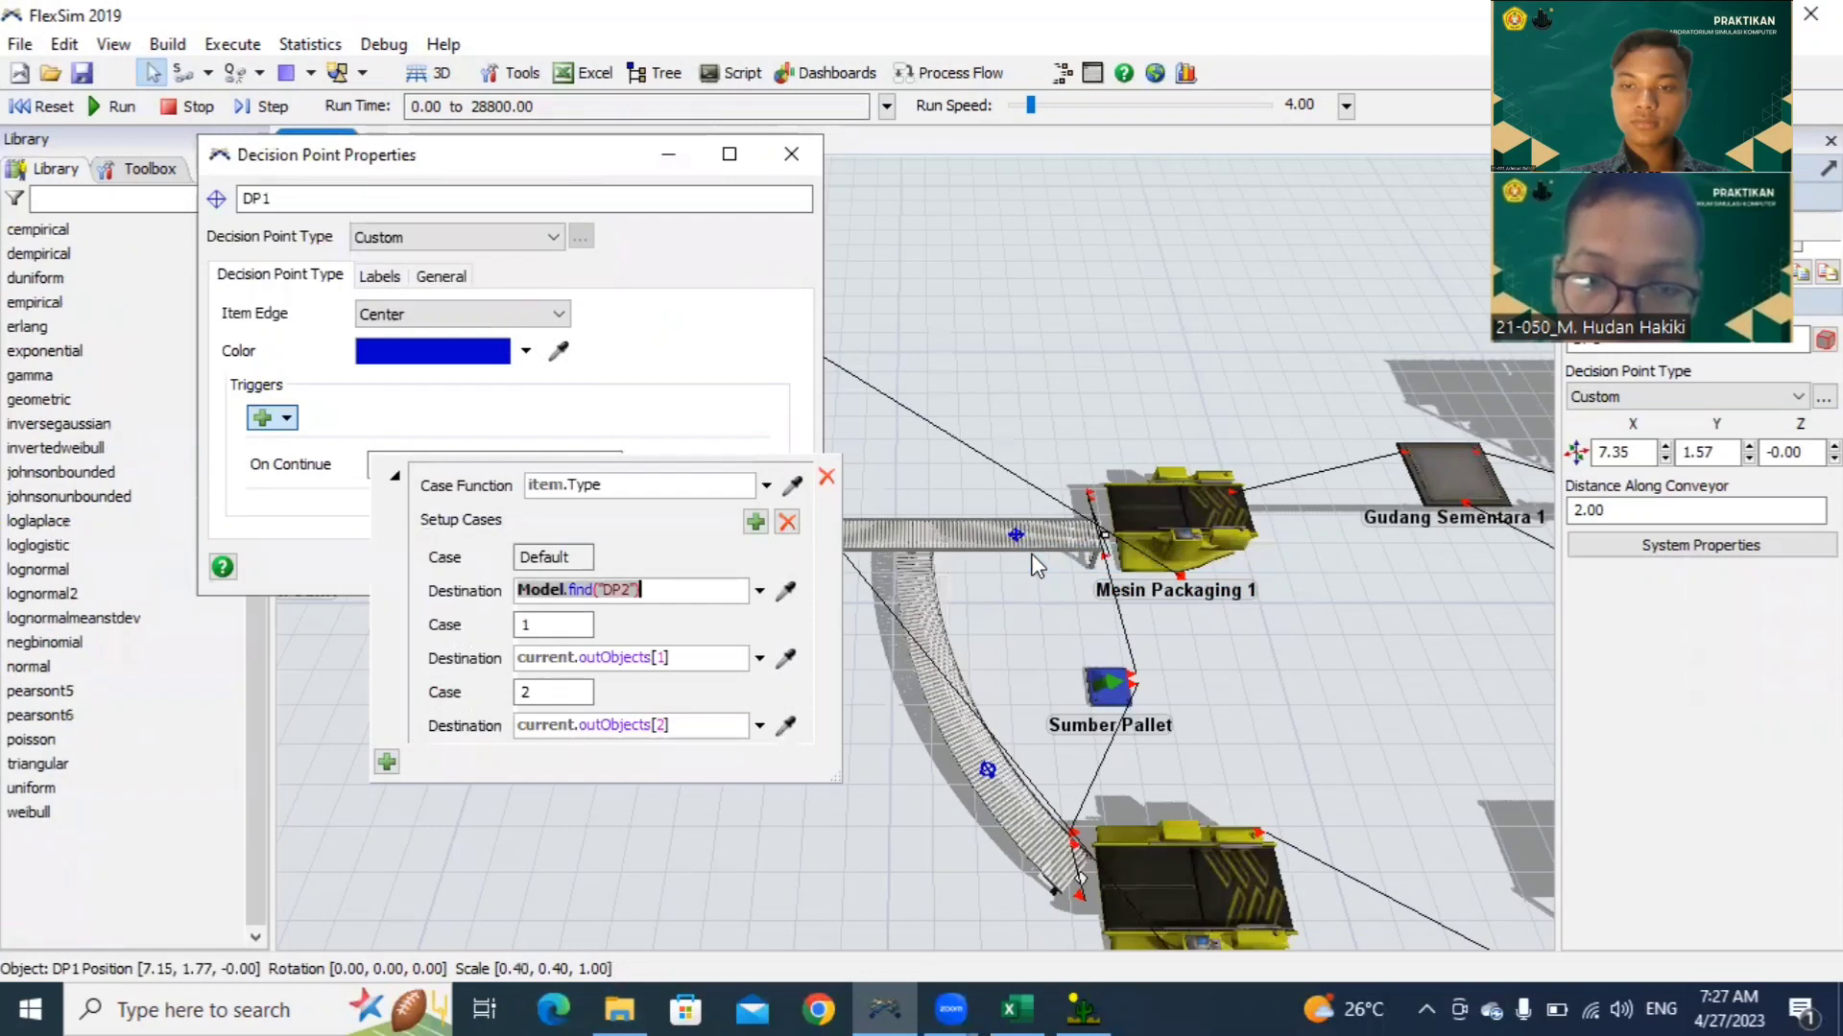
left_click(785, 659)
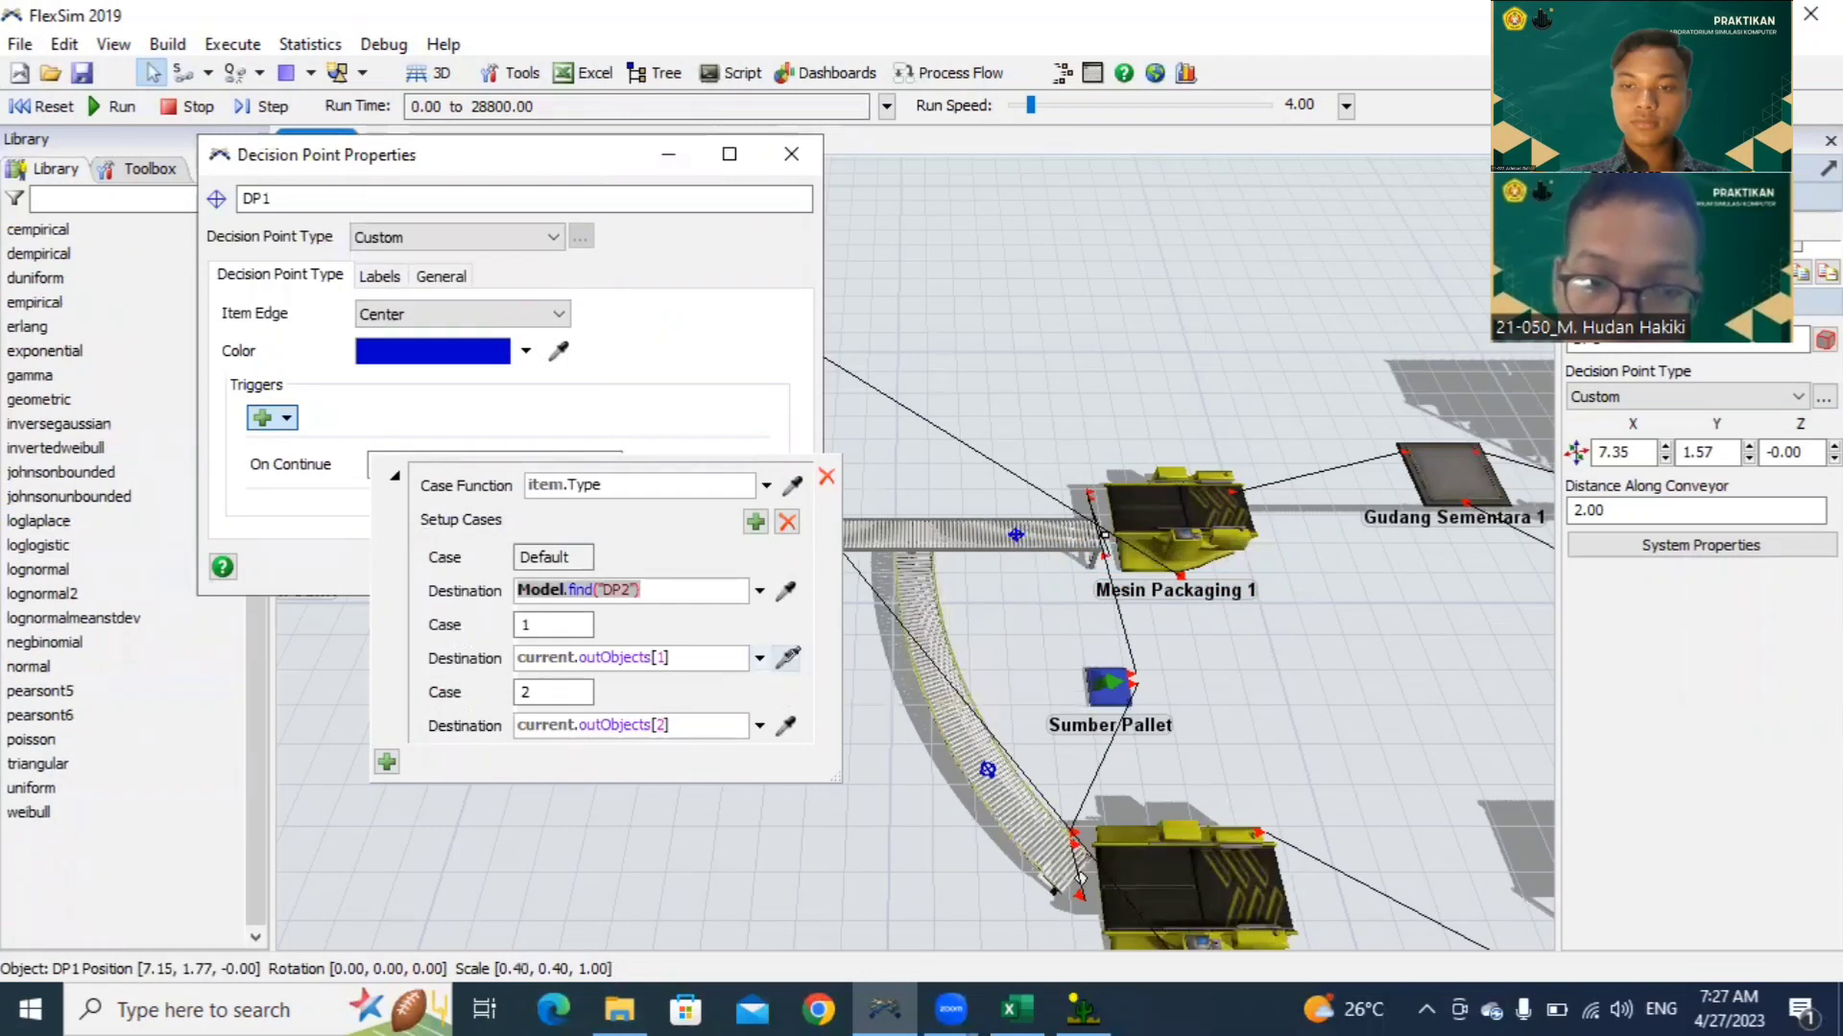
left_click(1017, 536)
left_click(1037, 557)
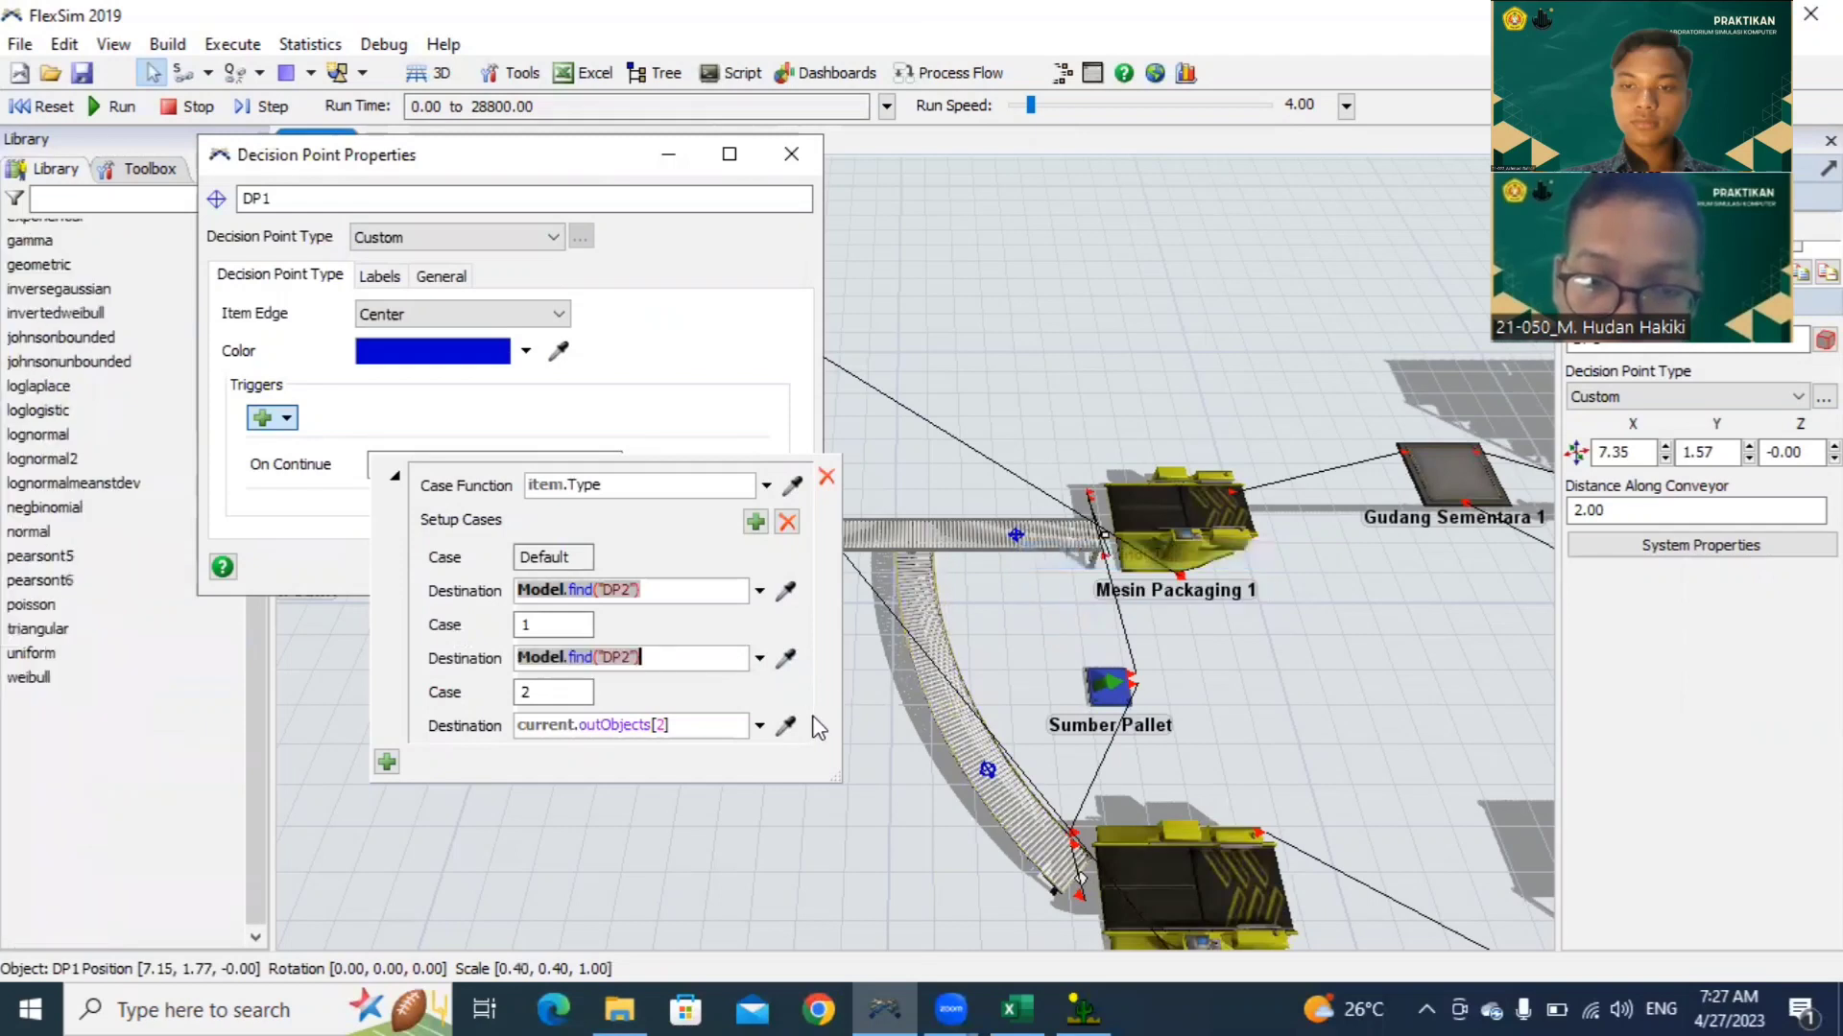
Step: Sample decision point DP3 on the curved conveyor as case 2's destination, then apply and close the DP1 properties
left_click(785, 727)
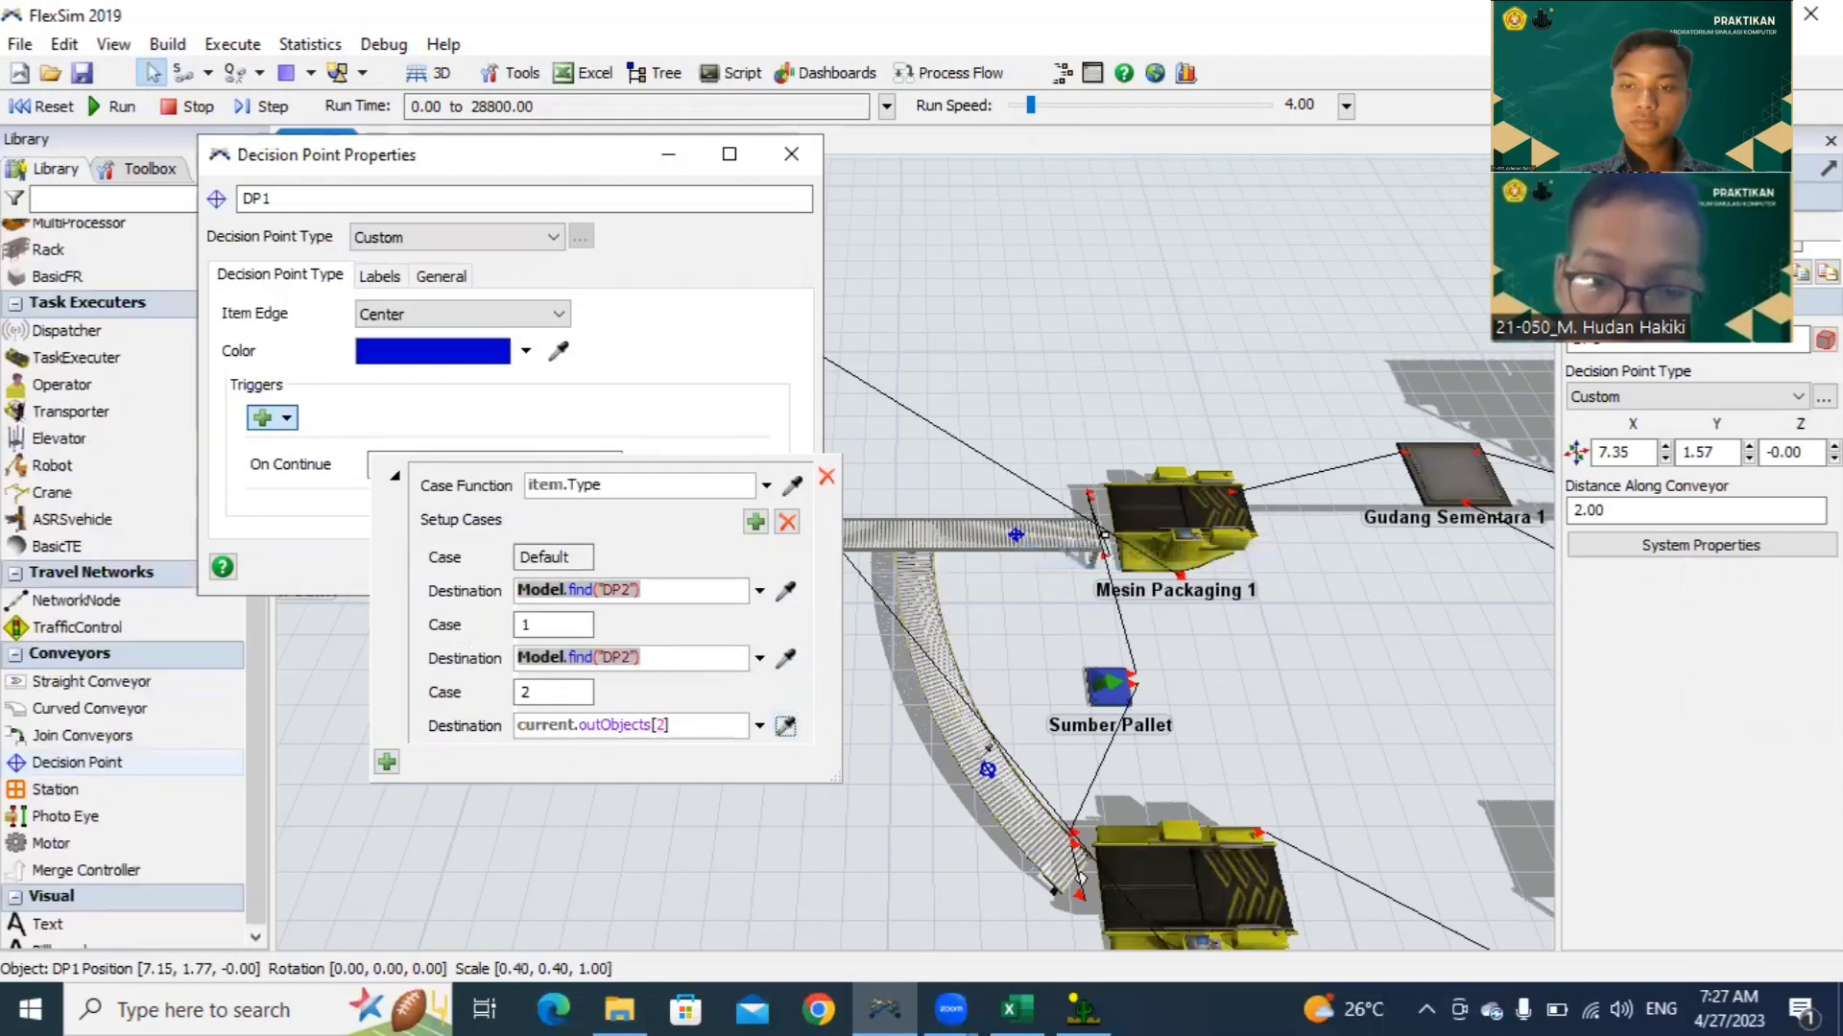
left_click(988, 770)
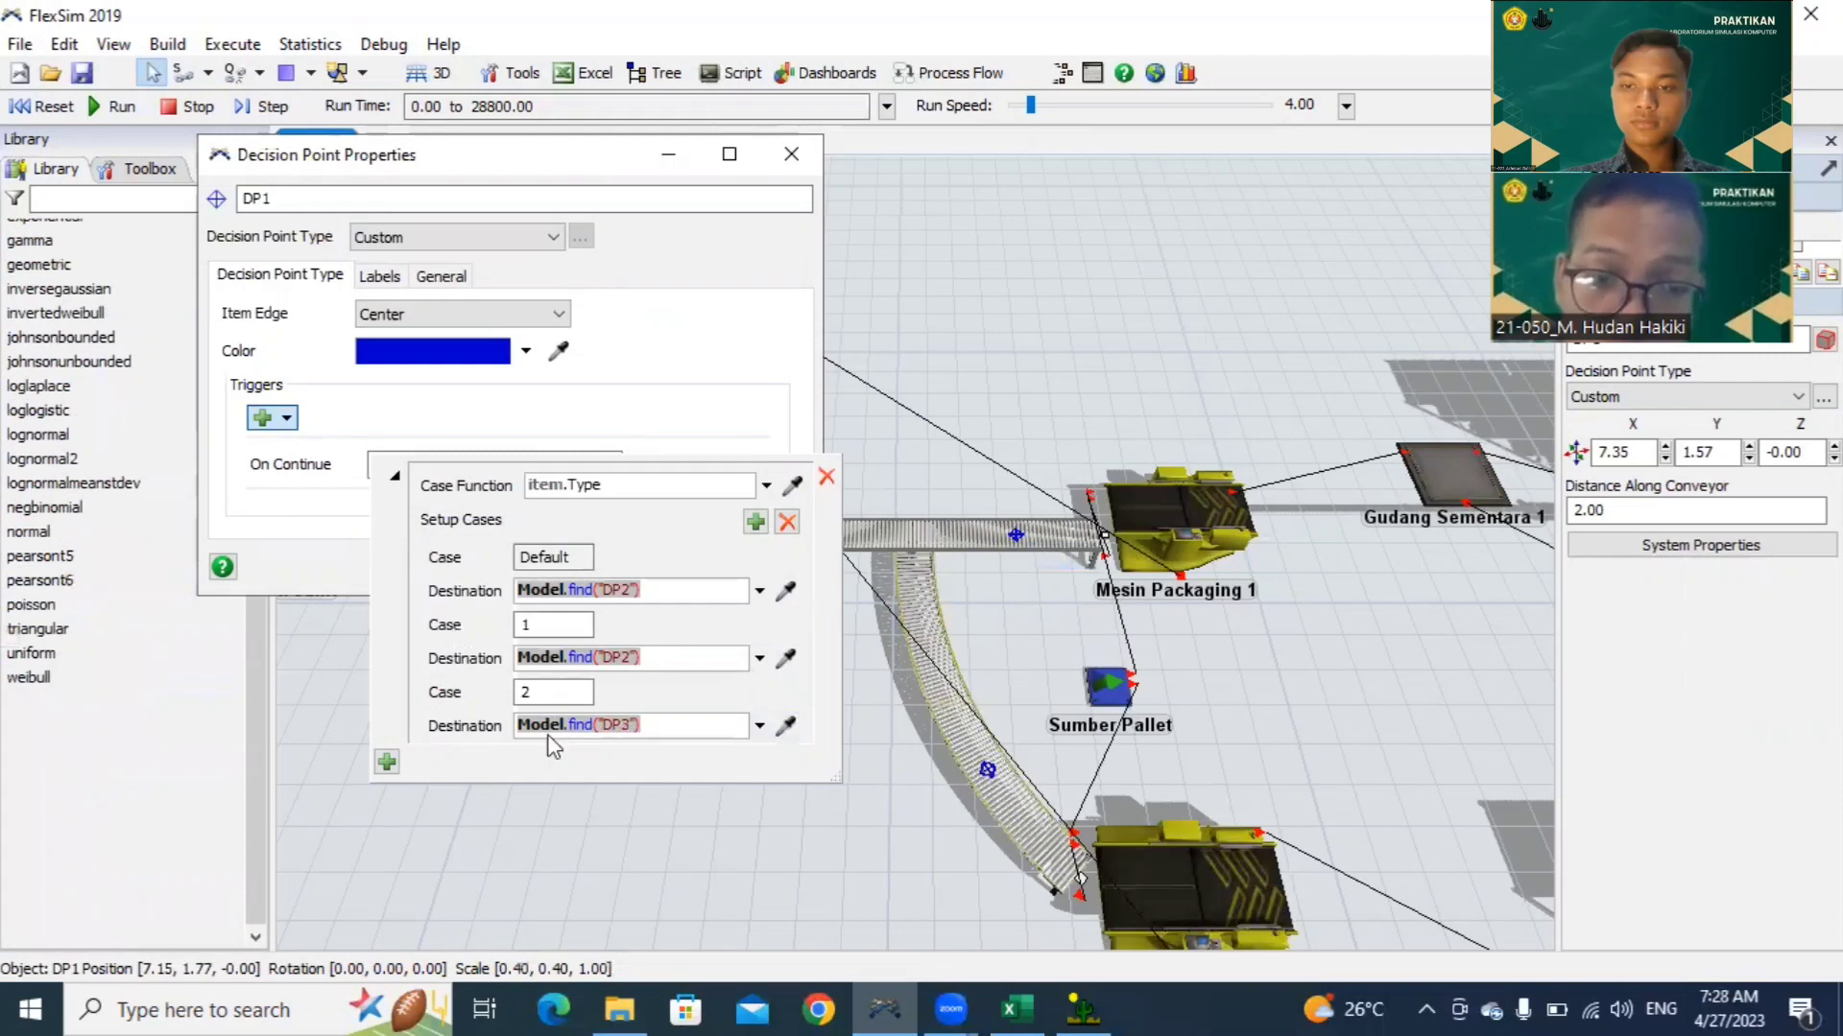
scroll(257, 638, "up", 3)
left_click(303, 577)
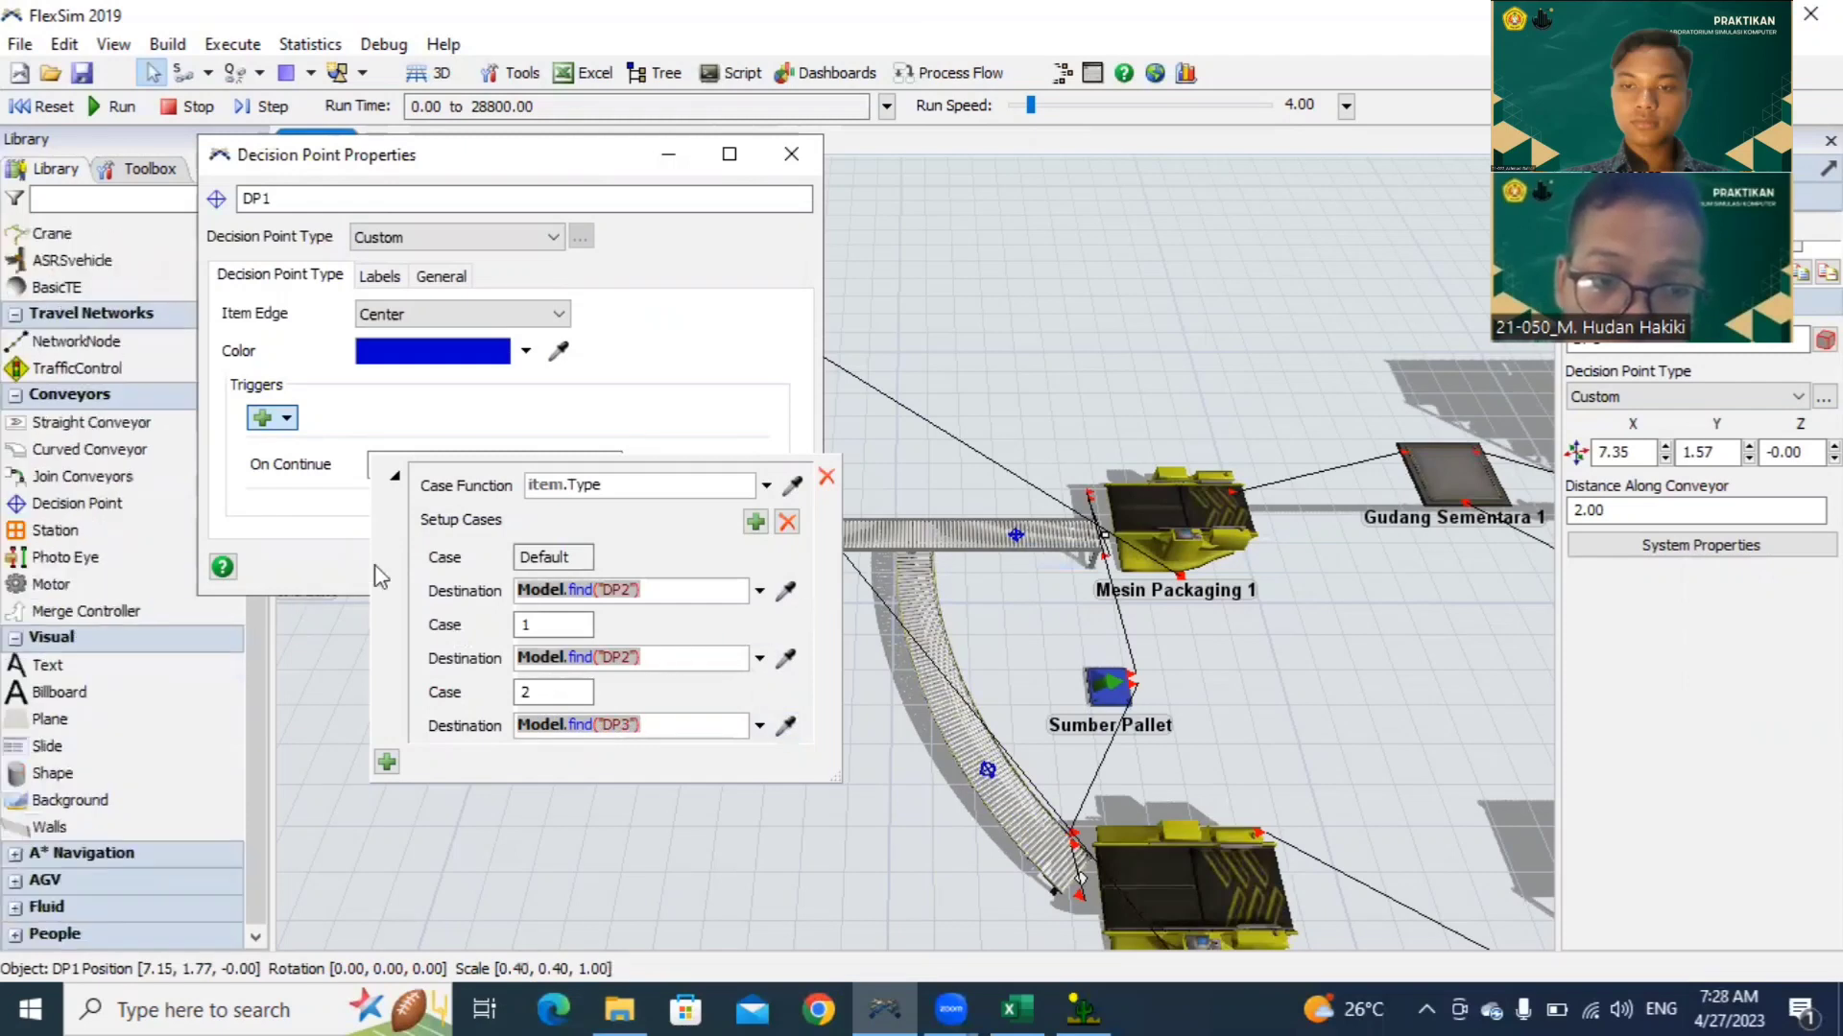
left_click(765, 450)
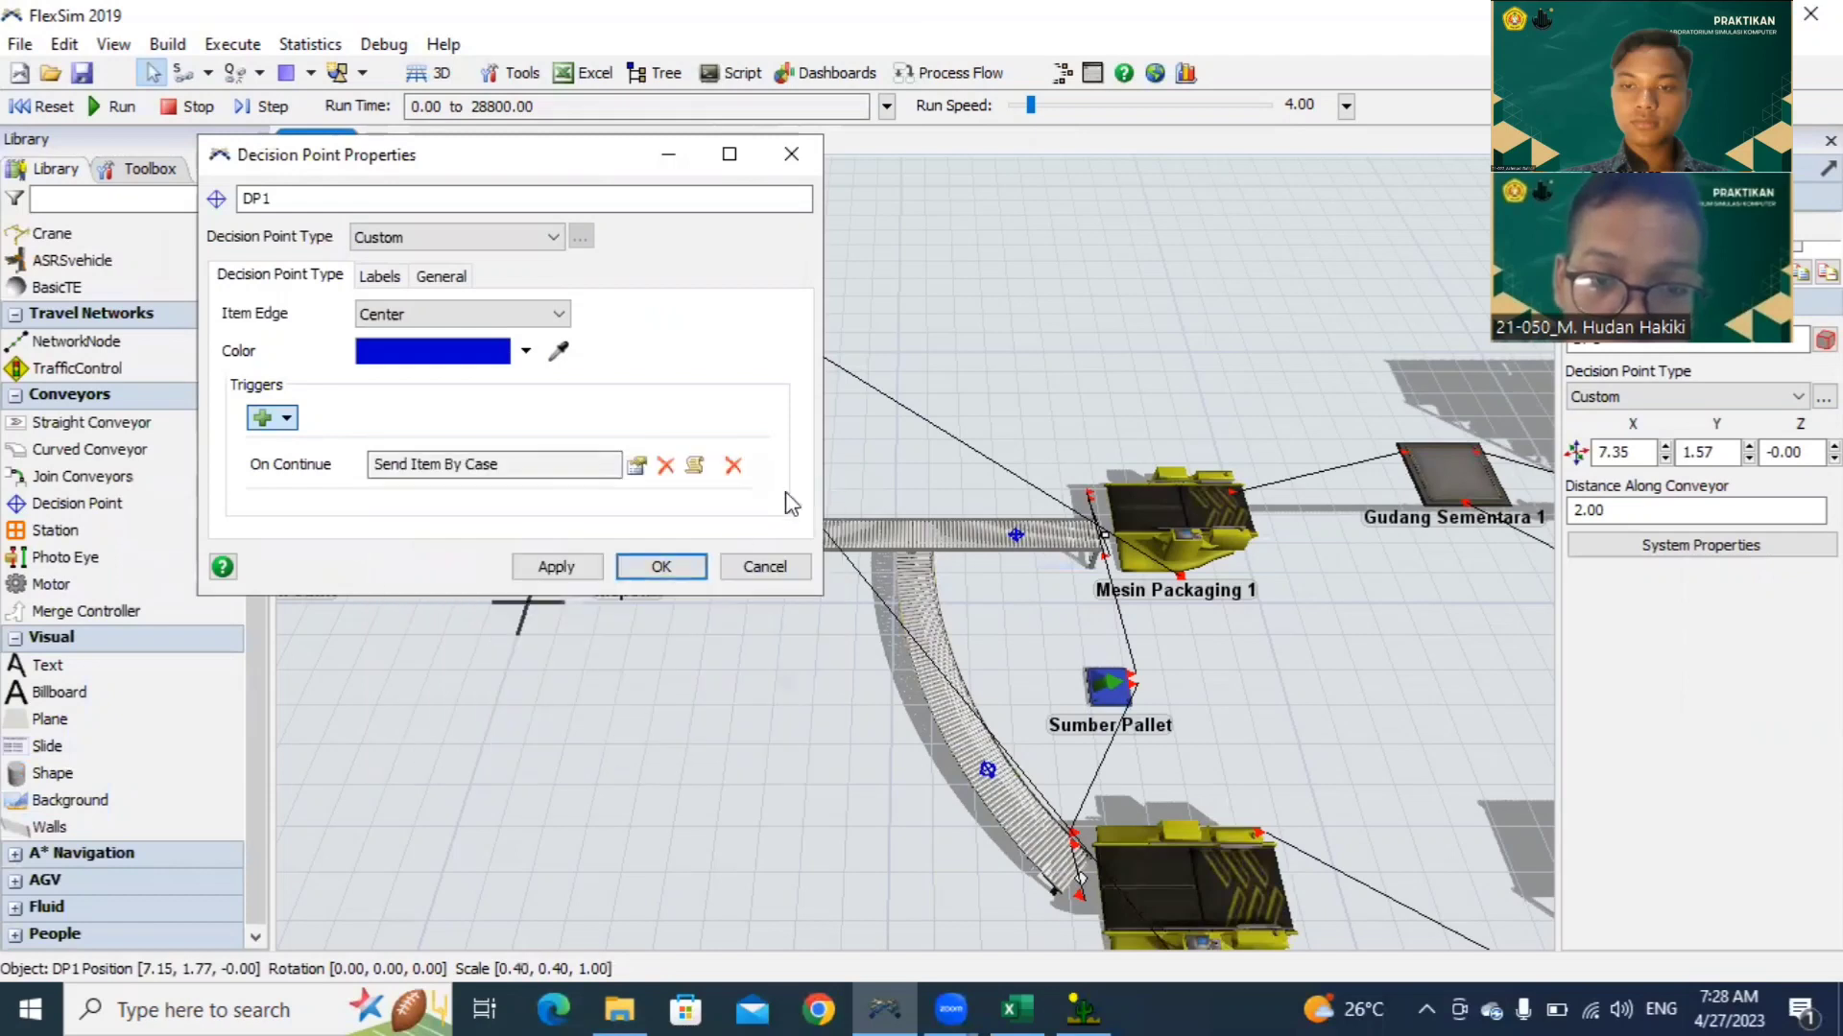
left_click(599, 568)
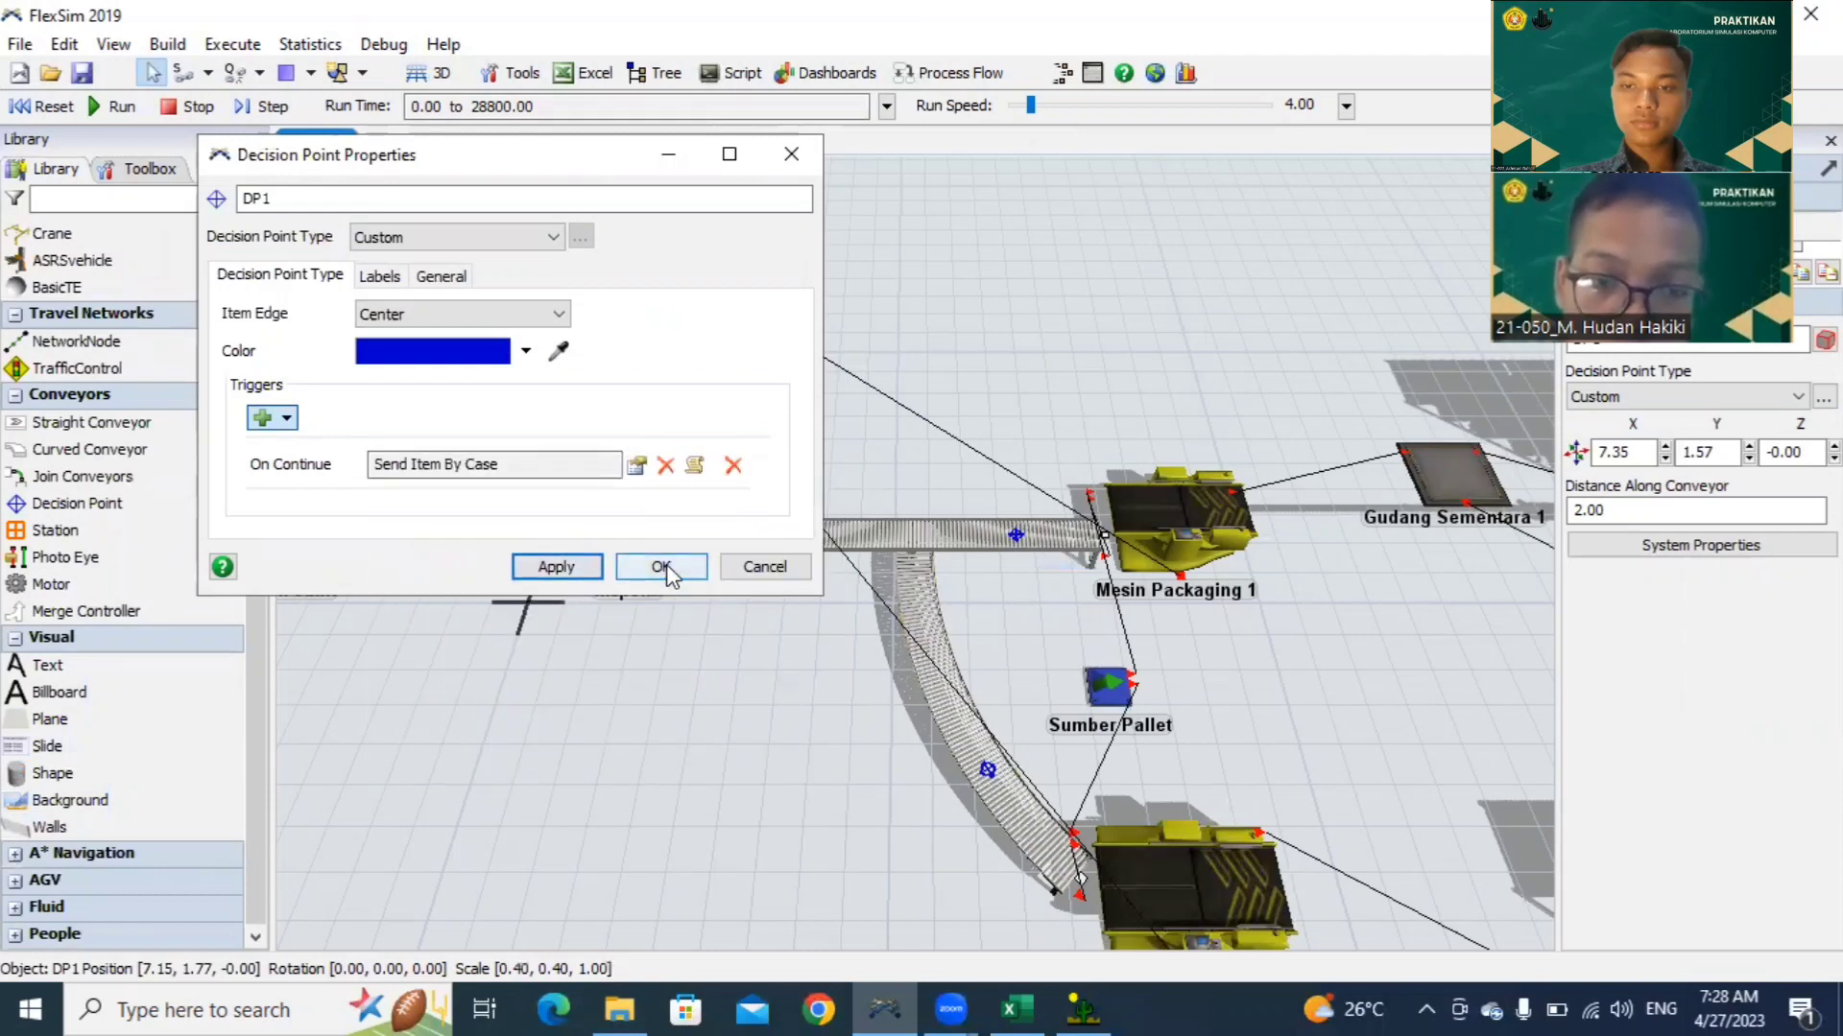
left_click(663, 567)
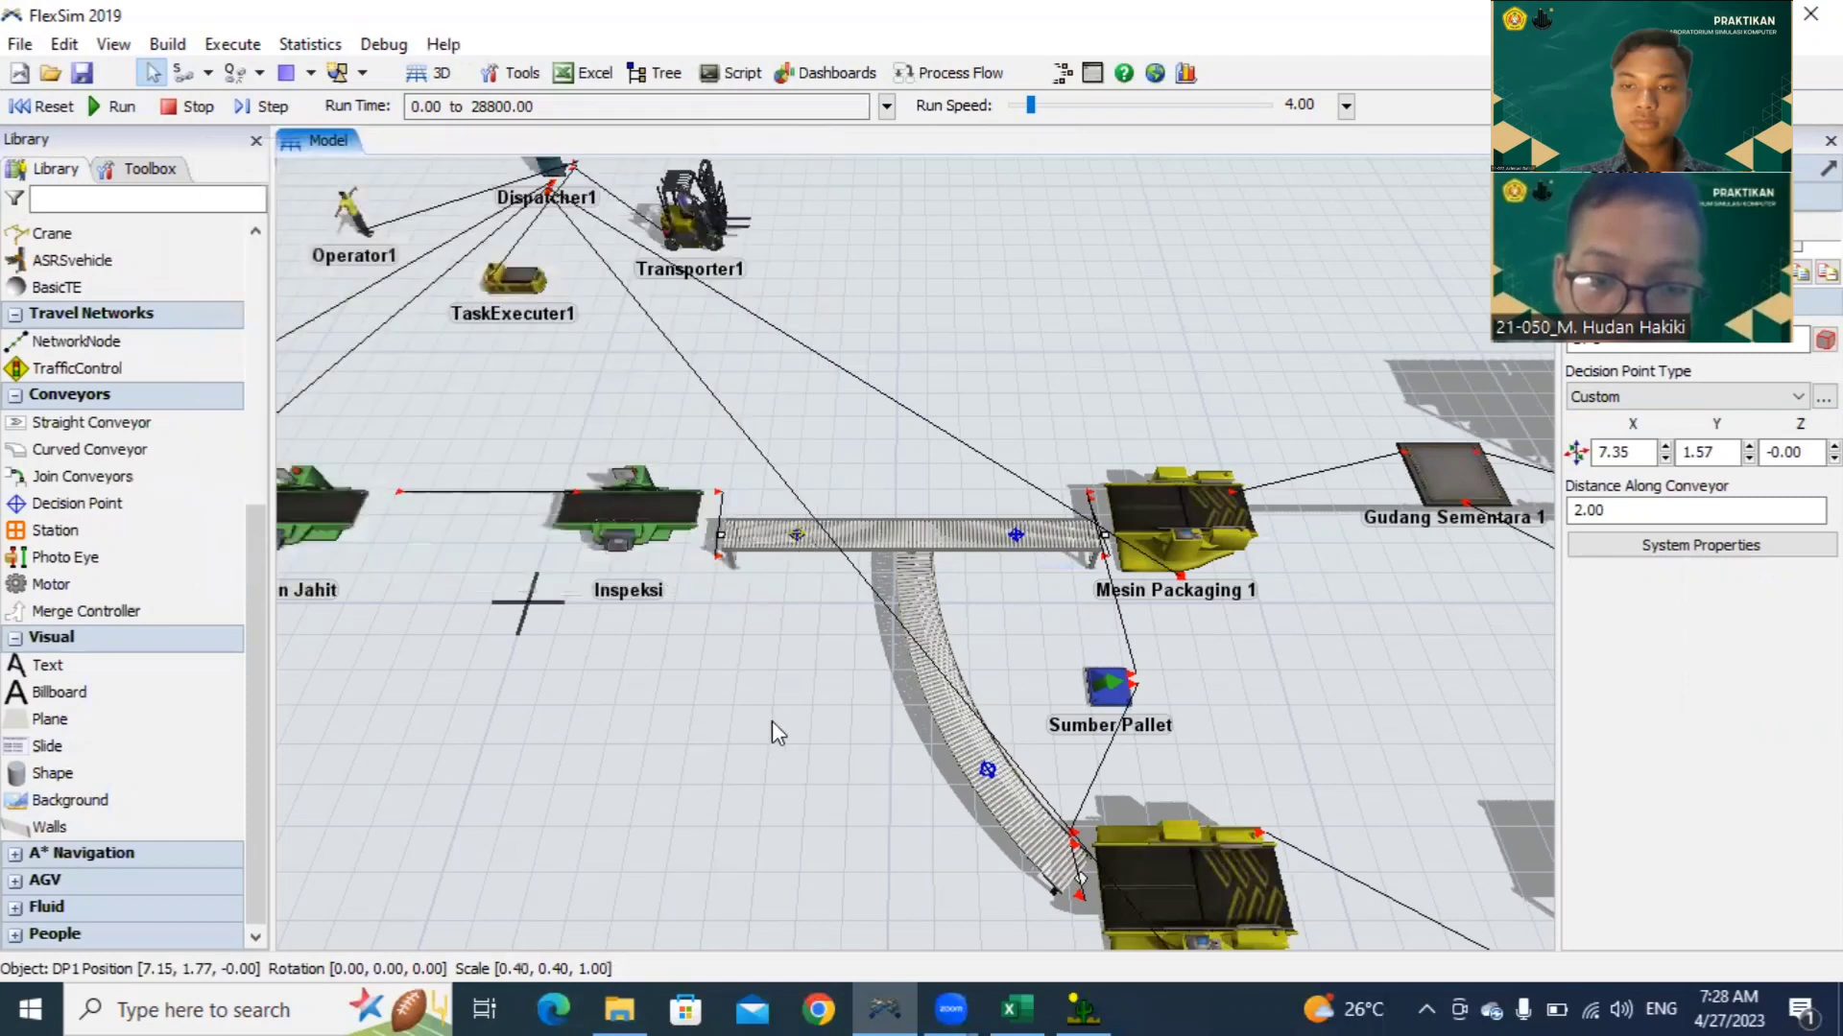
Step: Set the Sumber Pallet source's FlowItem class to Pallet, then apply and close its properties
left_click(772, 721)
scroll(889, 611, "down", 3)
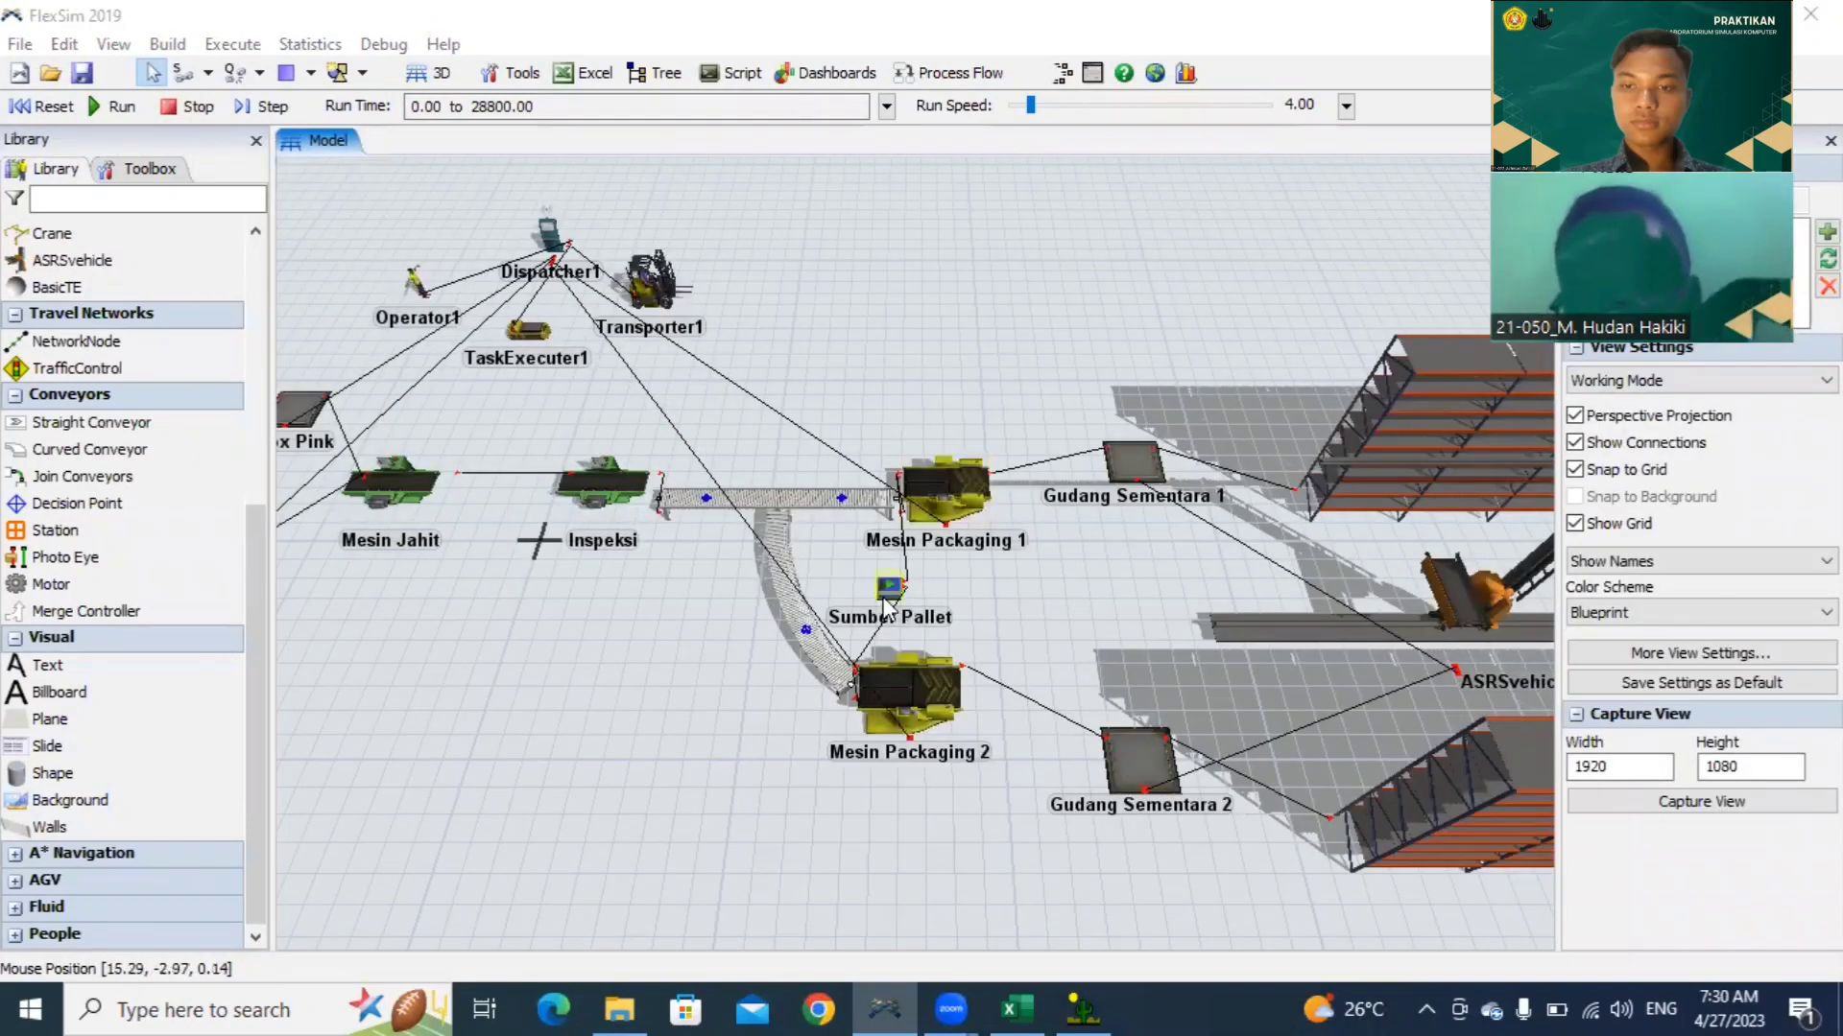
left_click(885, 607)
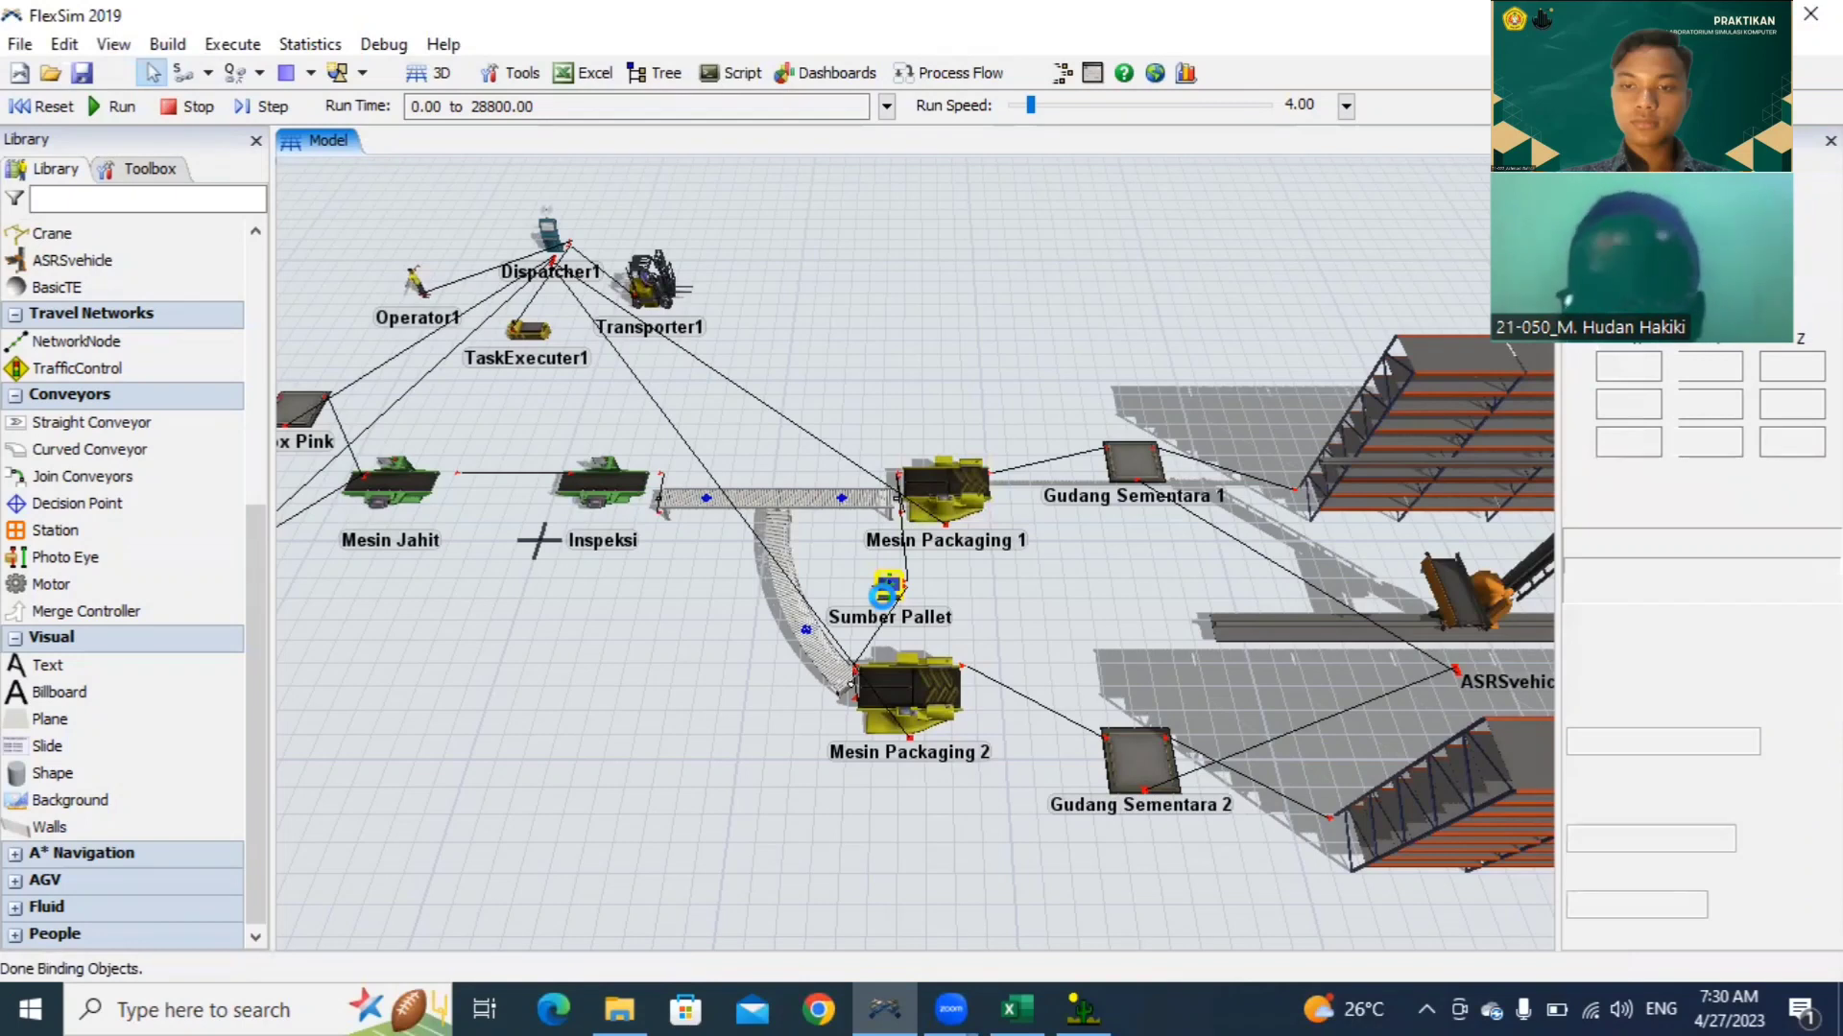
double_click(882, 597)
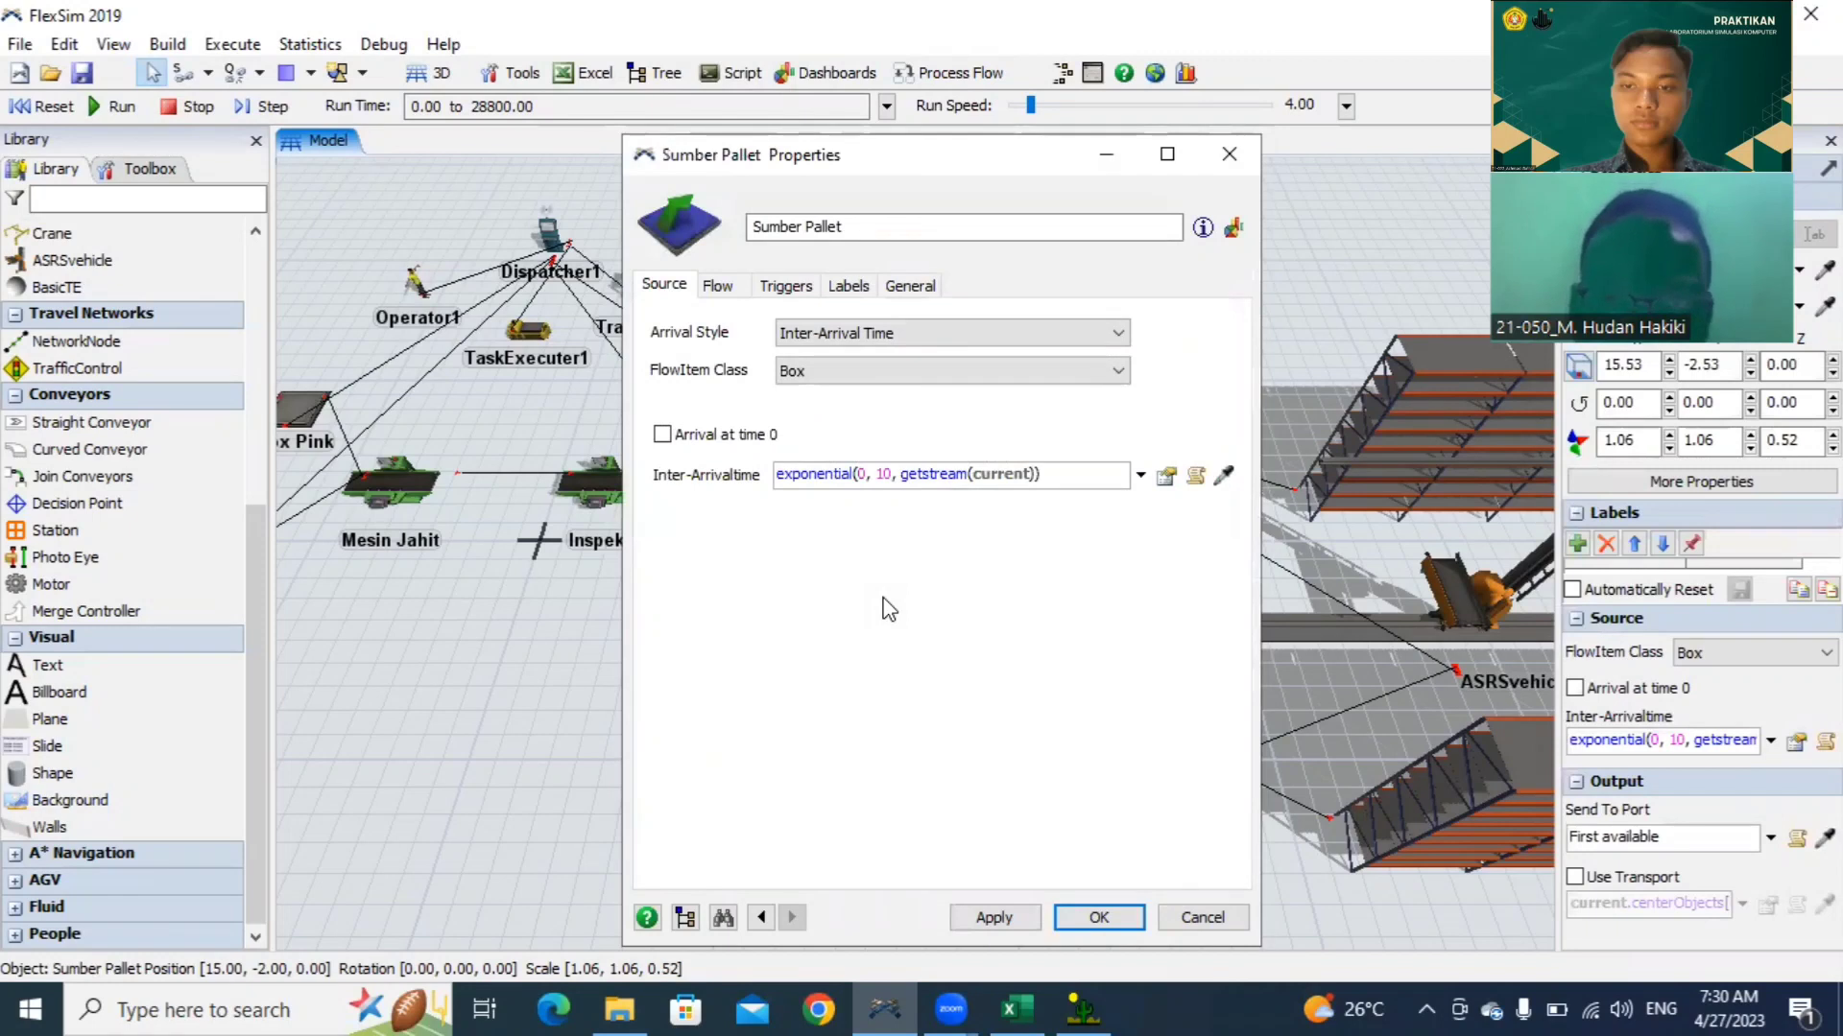
left_click(859, 365)
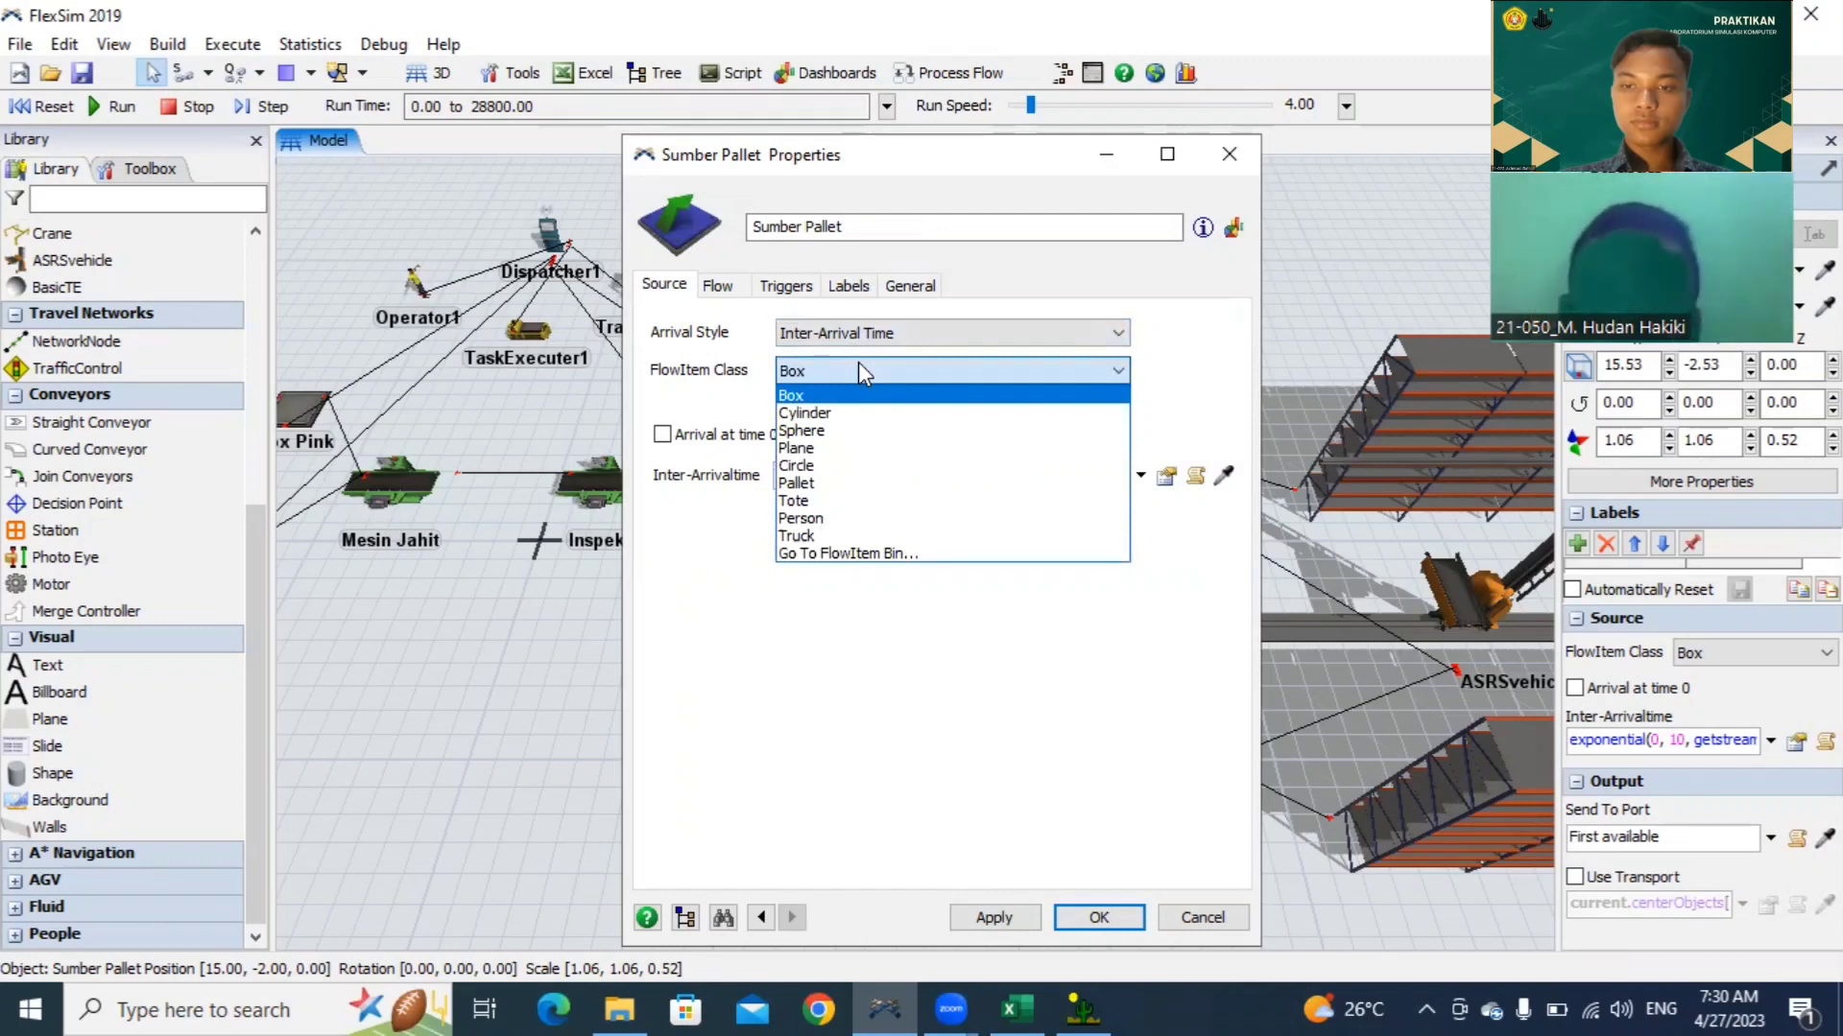
left_click(860, 485)
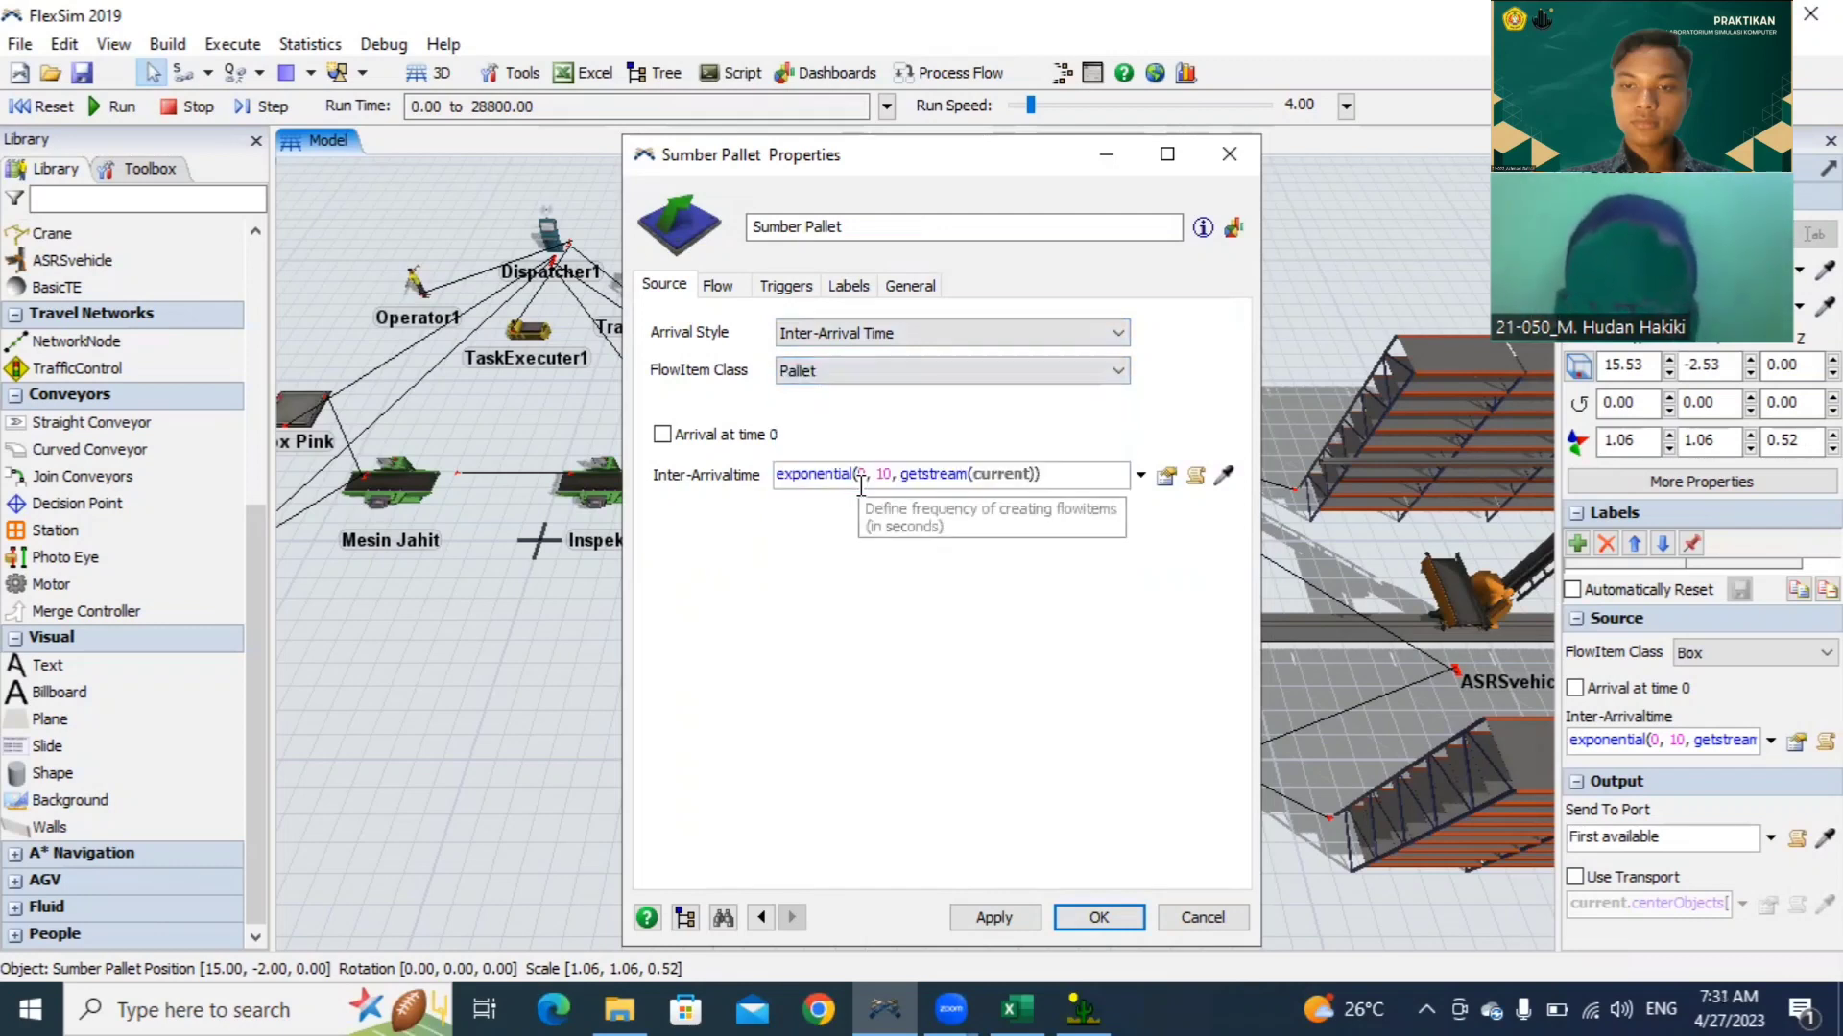
left_click(1011, 919)
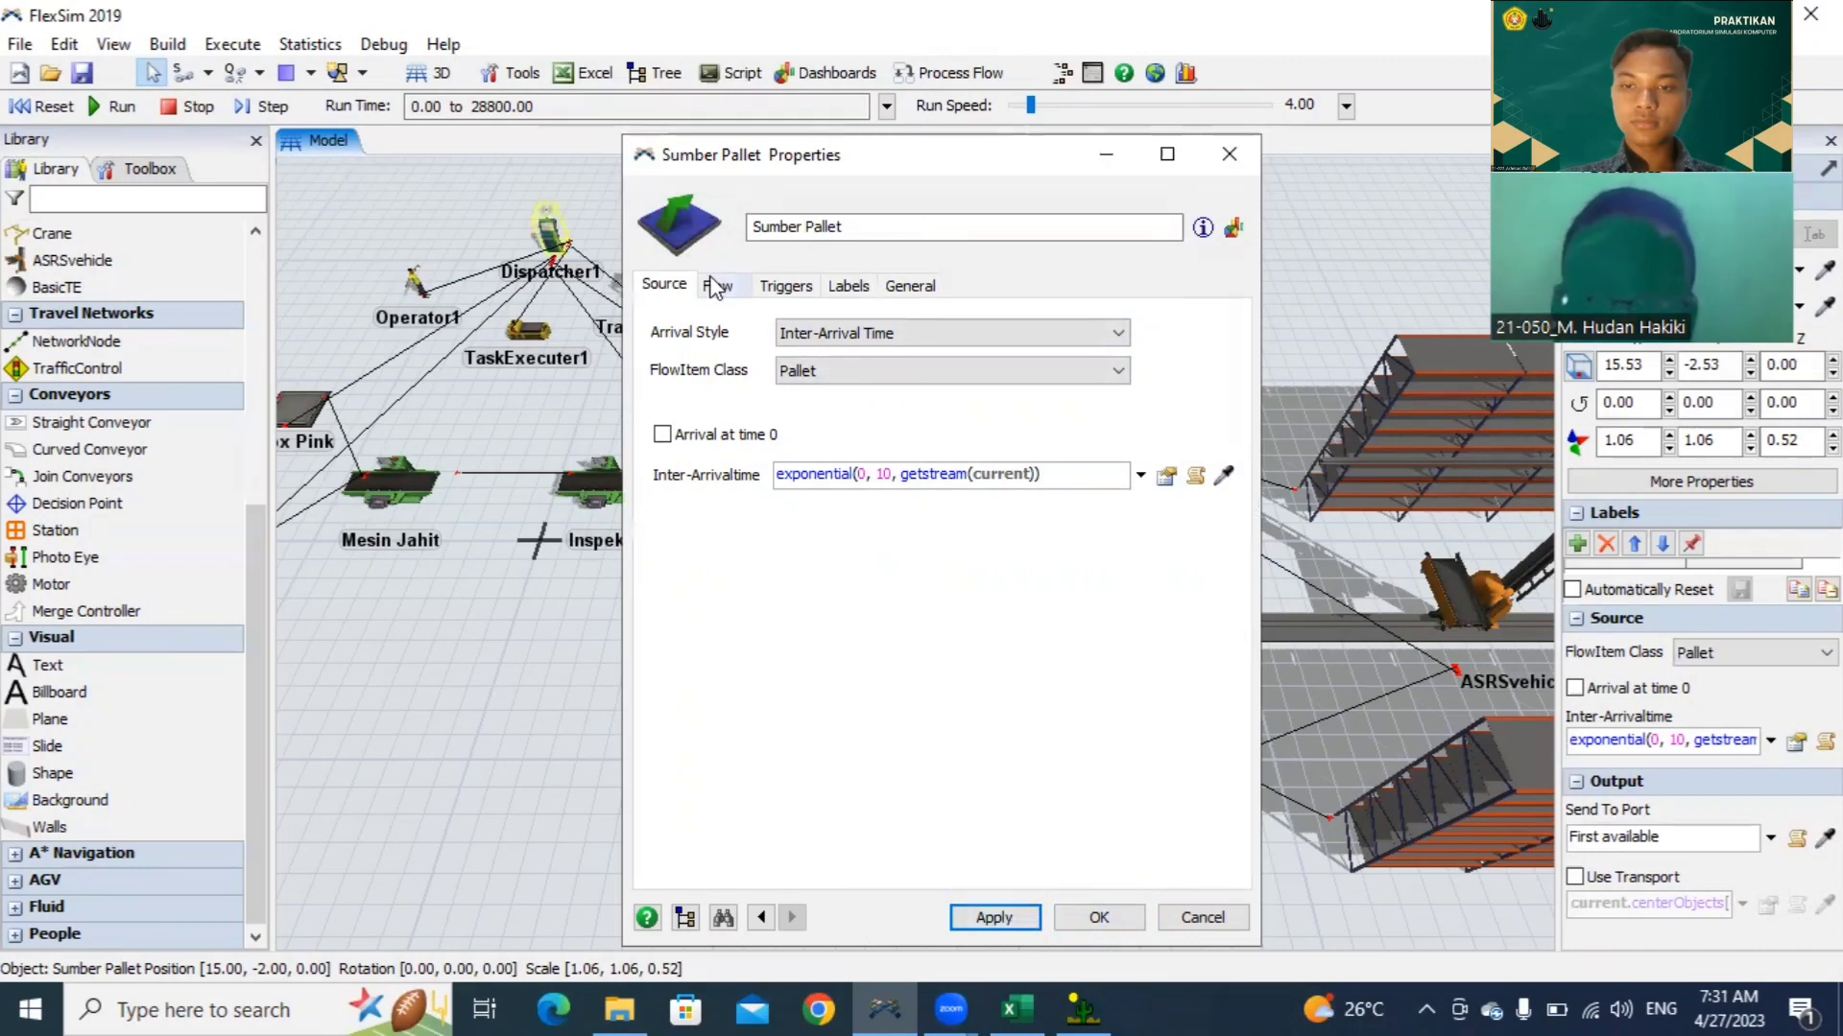
left_click(1099, 918)
left_click(960, 817)
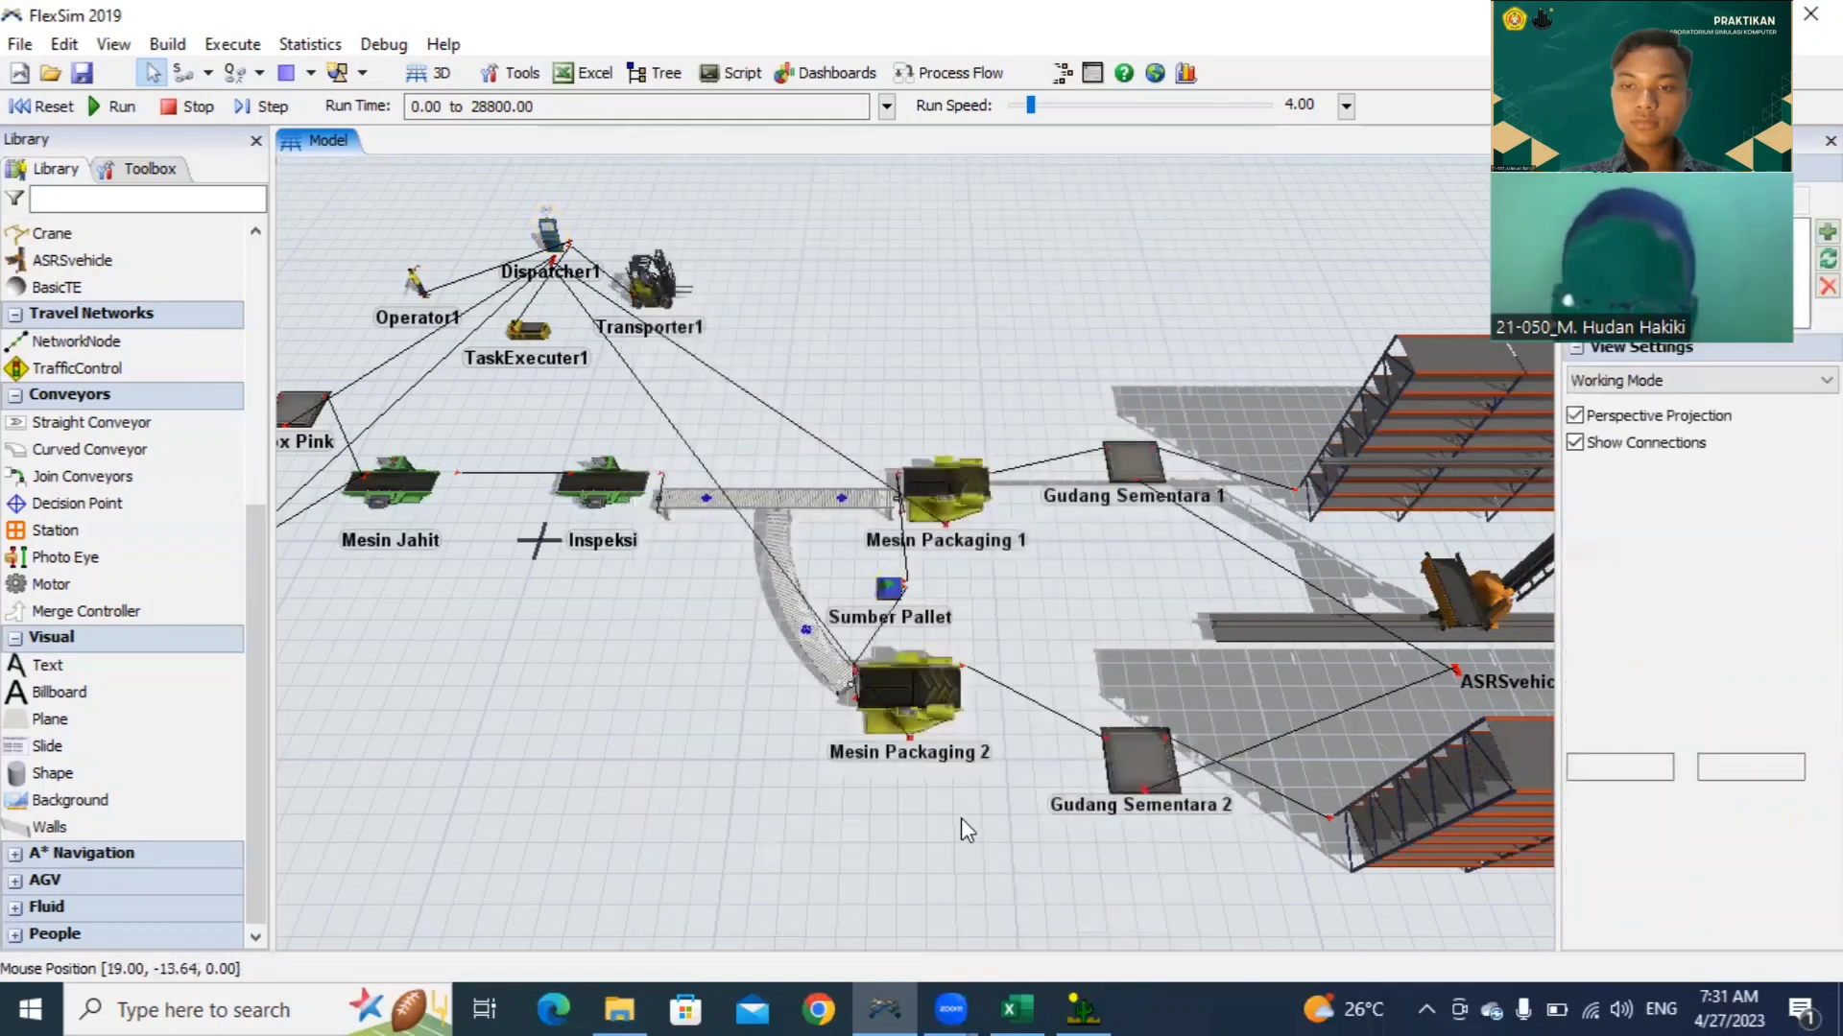
Step: Set Mesin Packaging 1's process time to 60 and enable the use of operators for its process
double_click(941, 516)
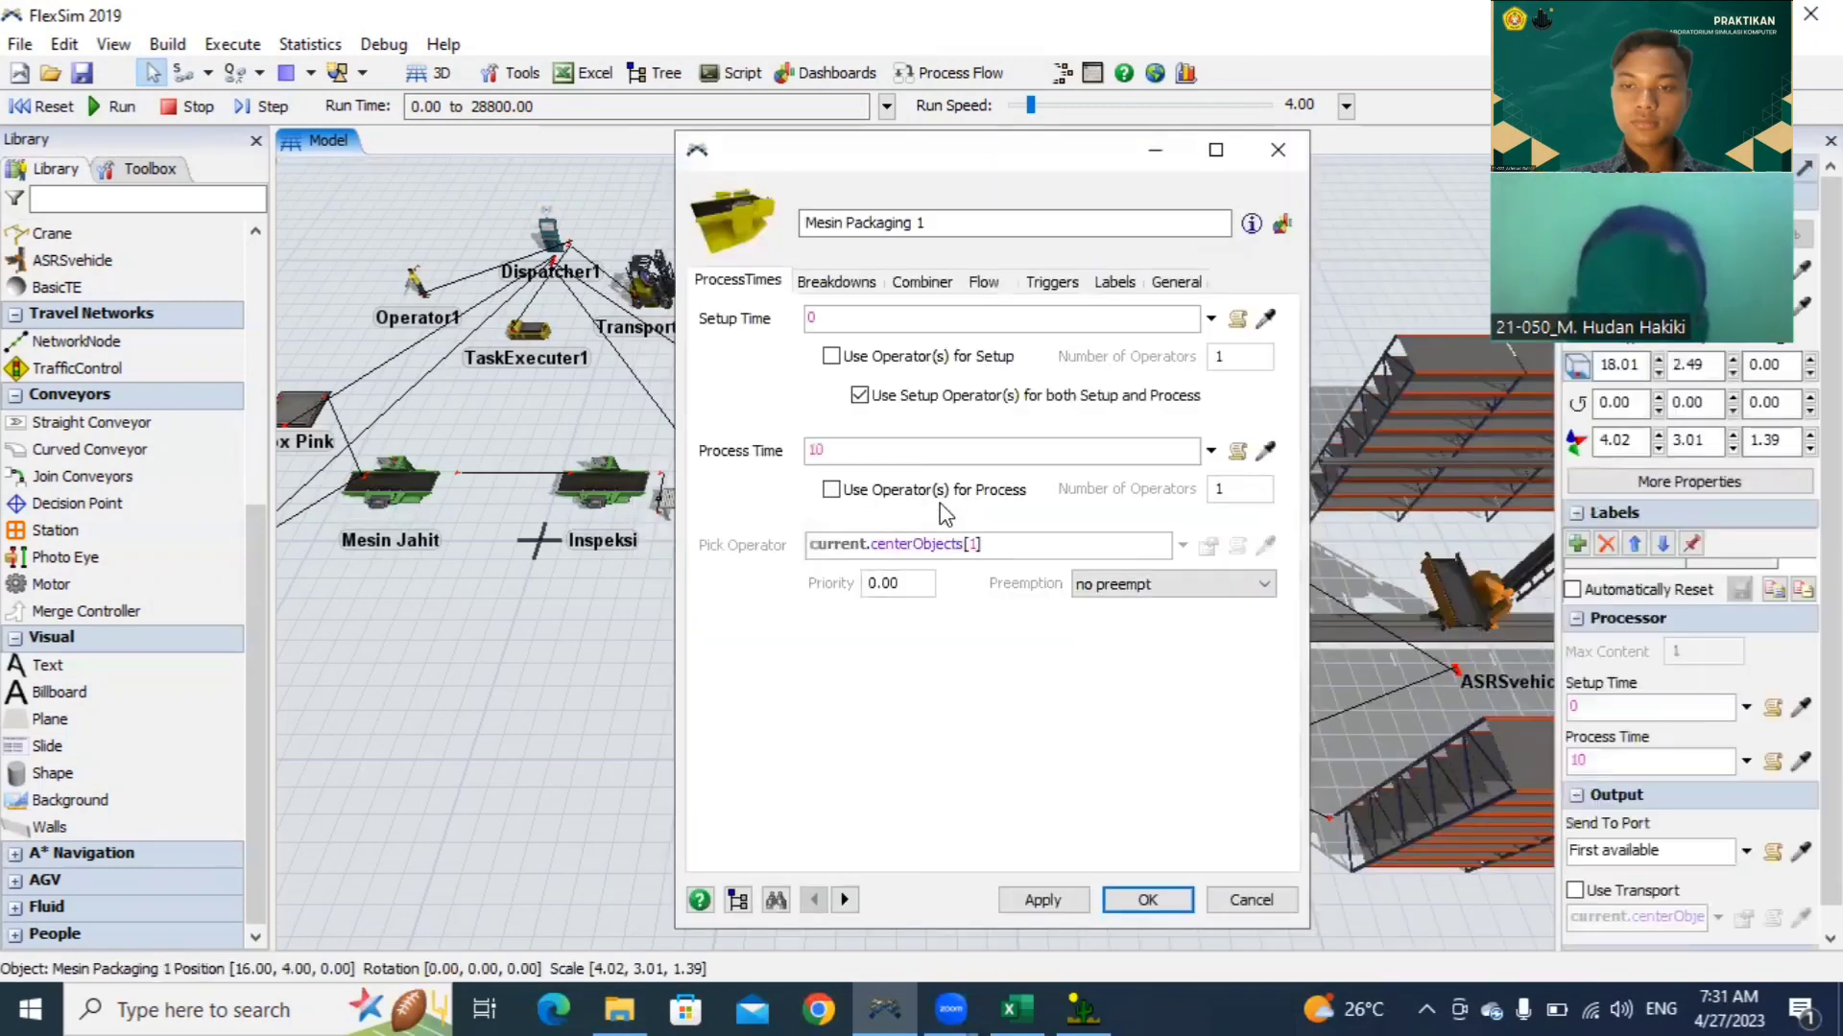
left_click(821, 451)
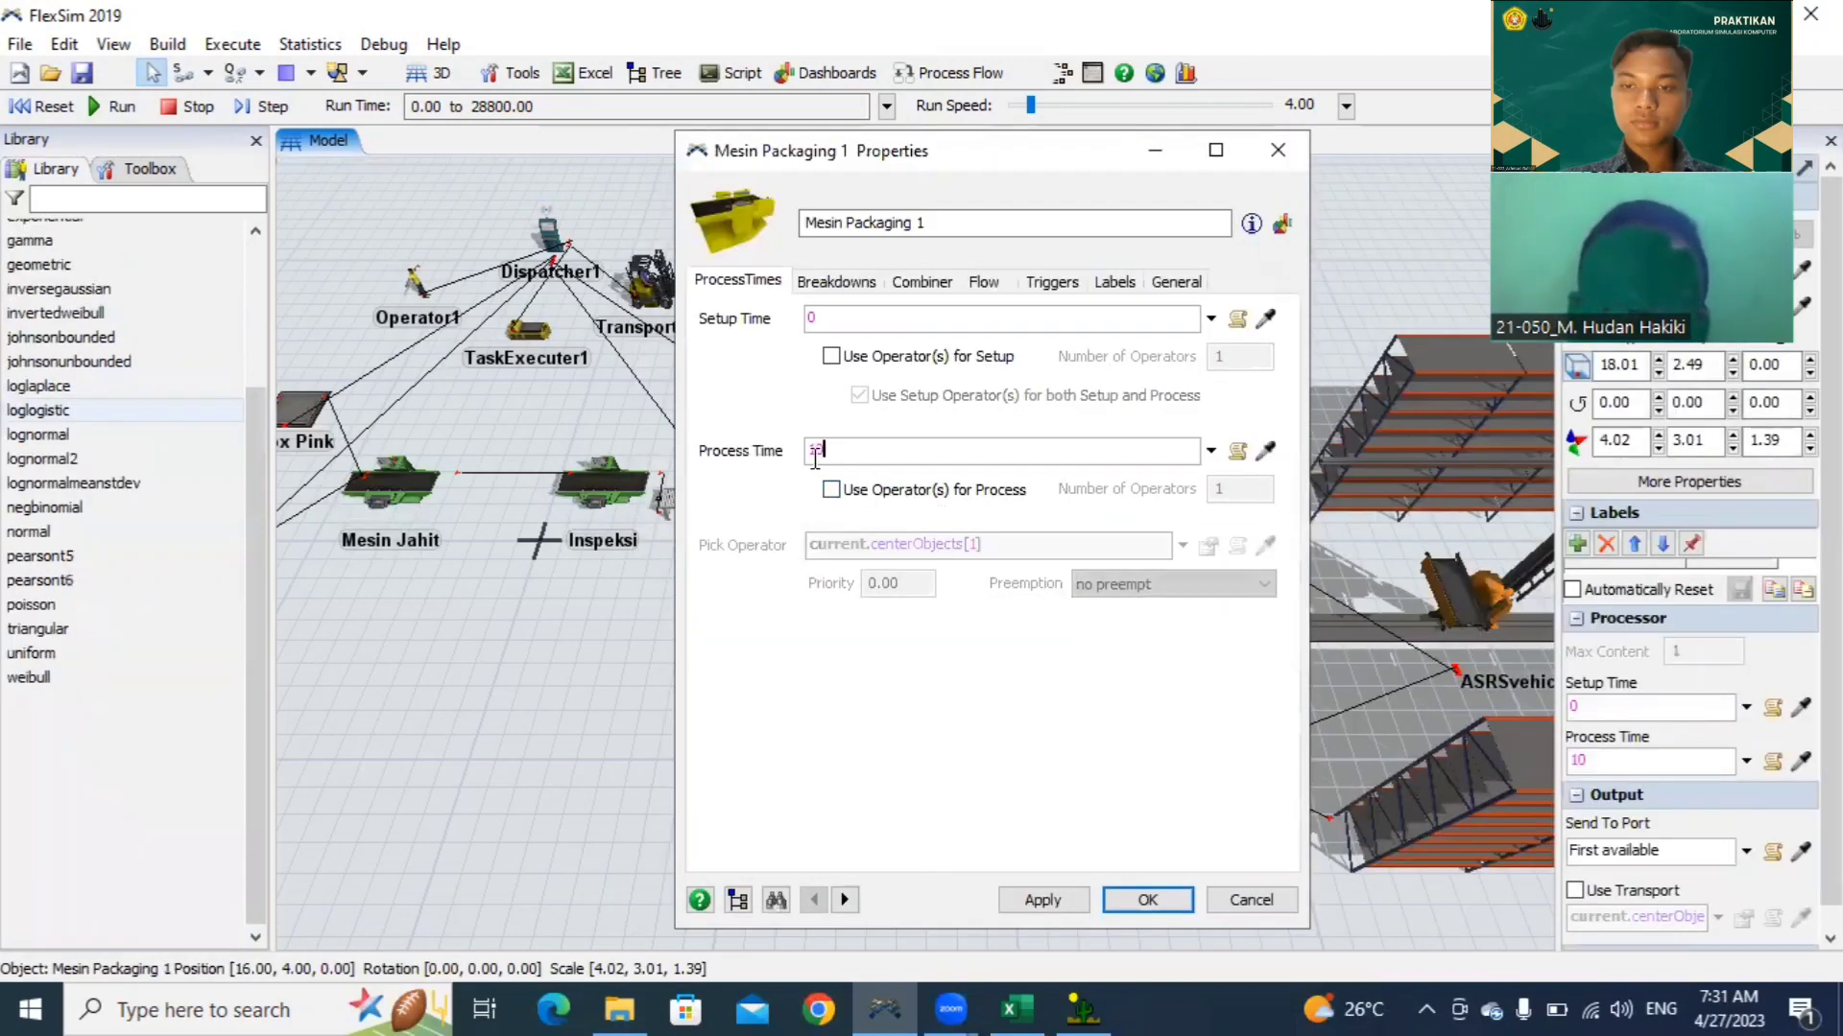
key("ctrl+a")
type("60")
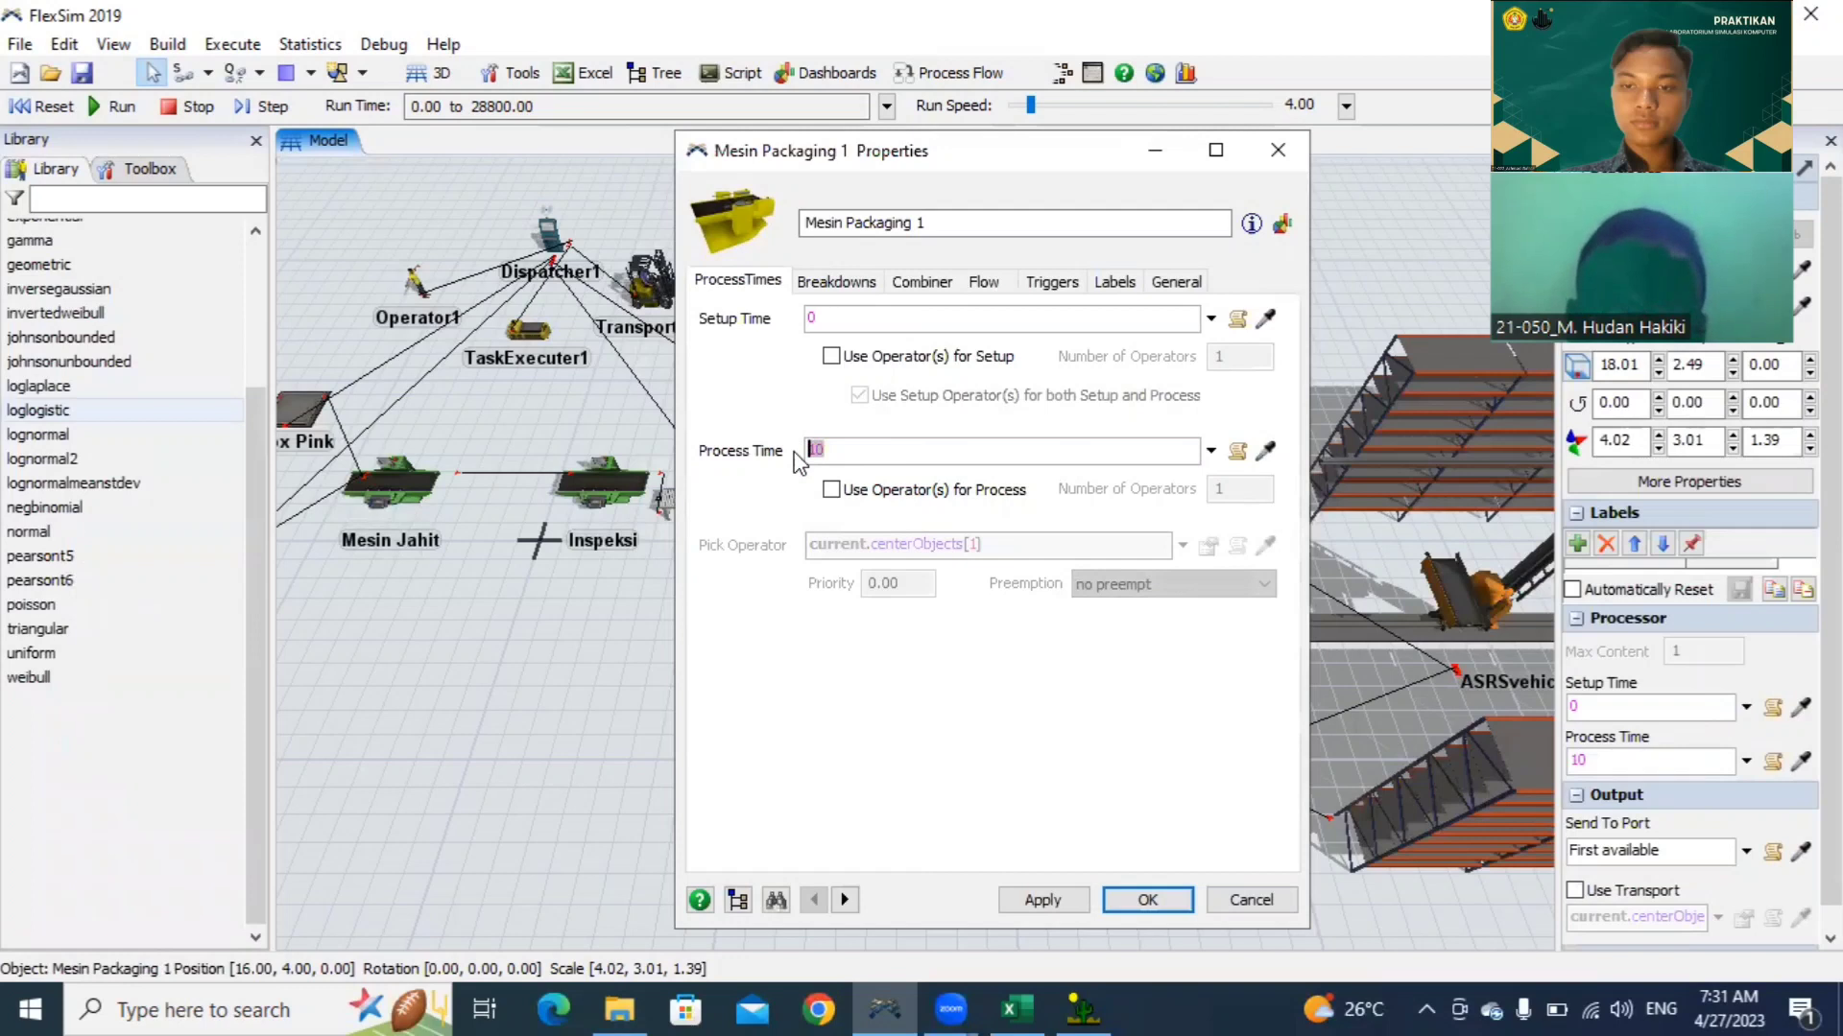
left_click(830, 493)
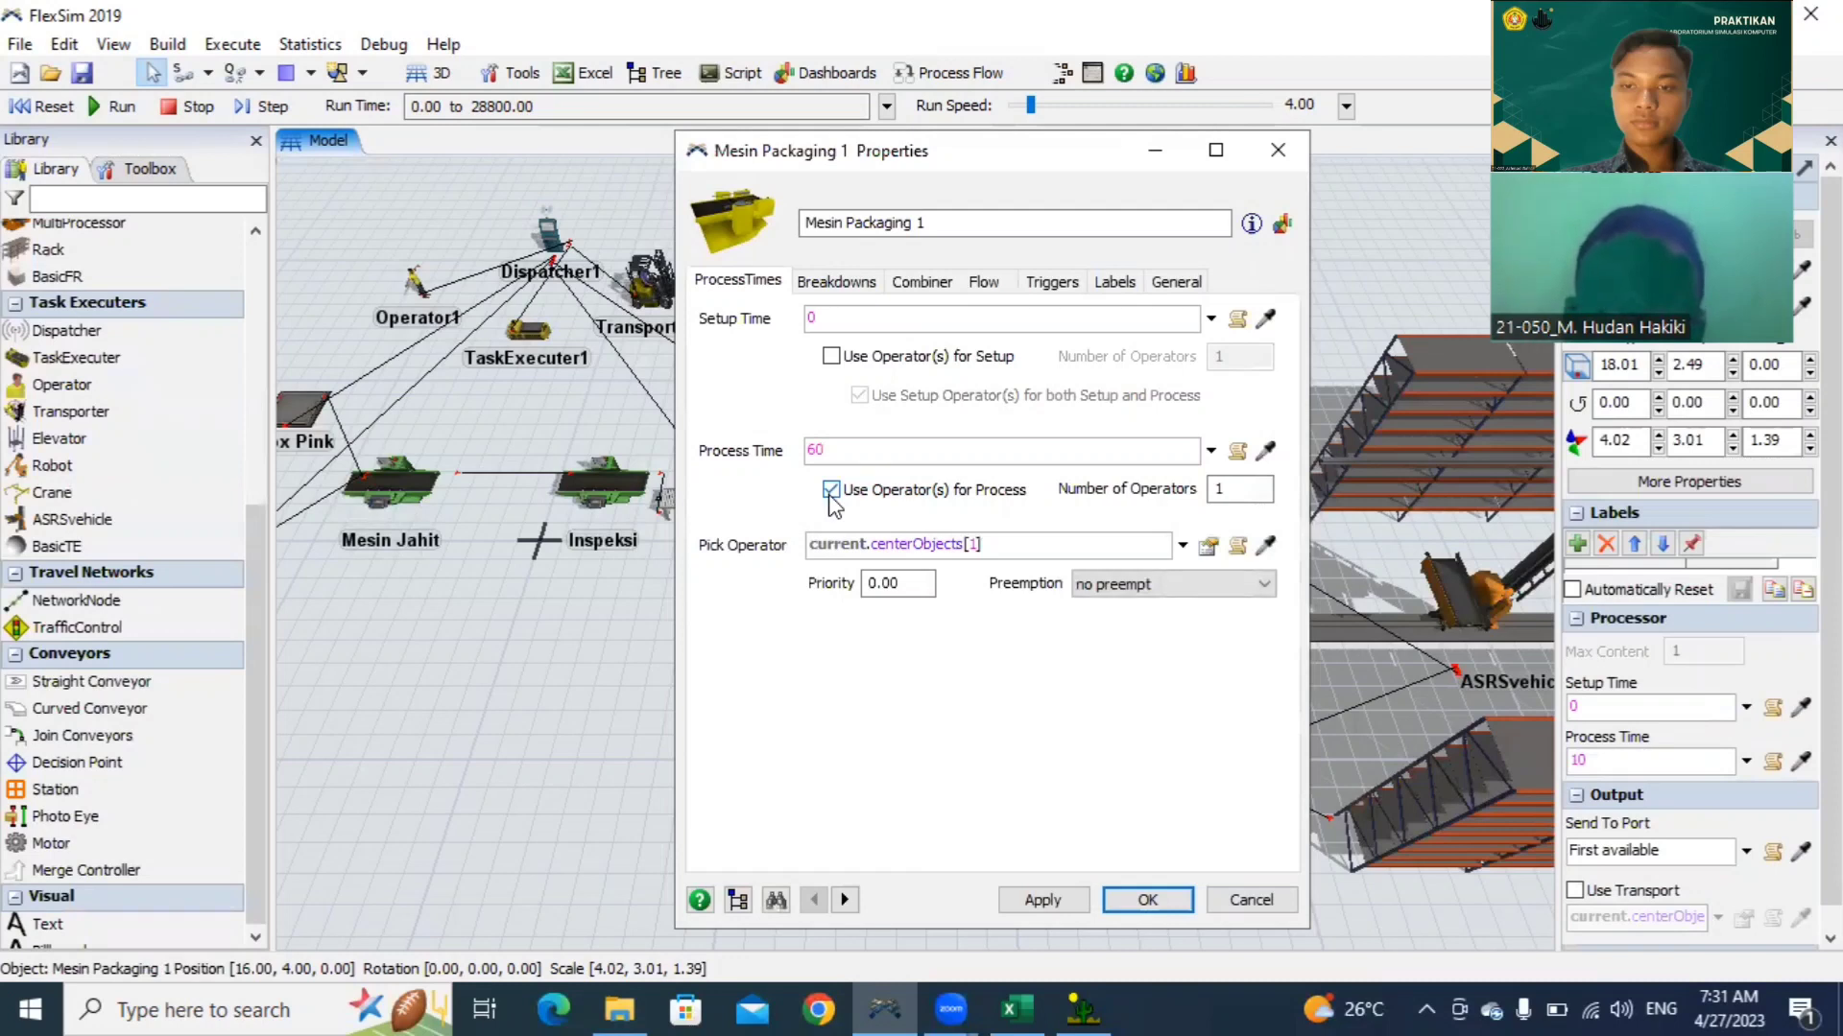
Step: Set Mesin Packaging 1's combiner target quantity from input port 2 to 4, then apply and close its properties
left_click(908, 288)
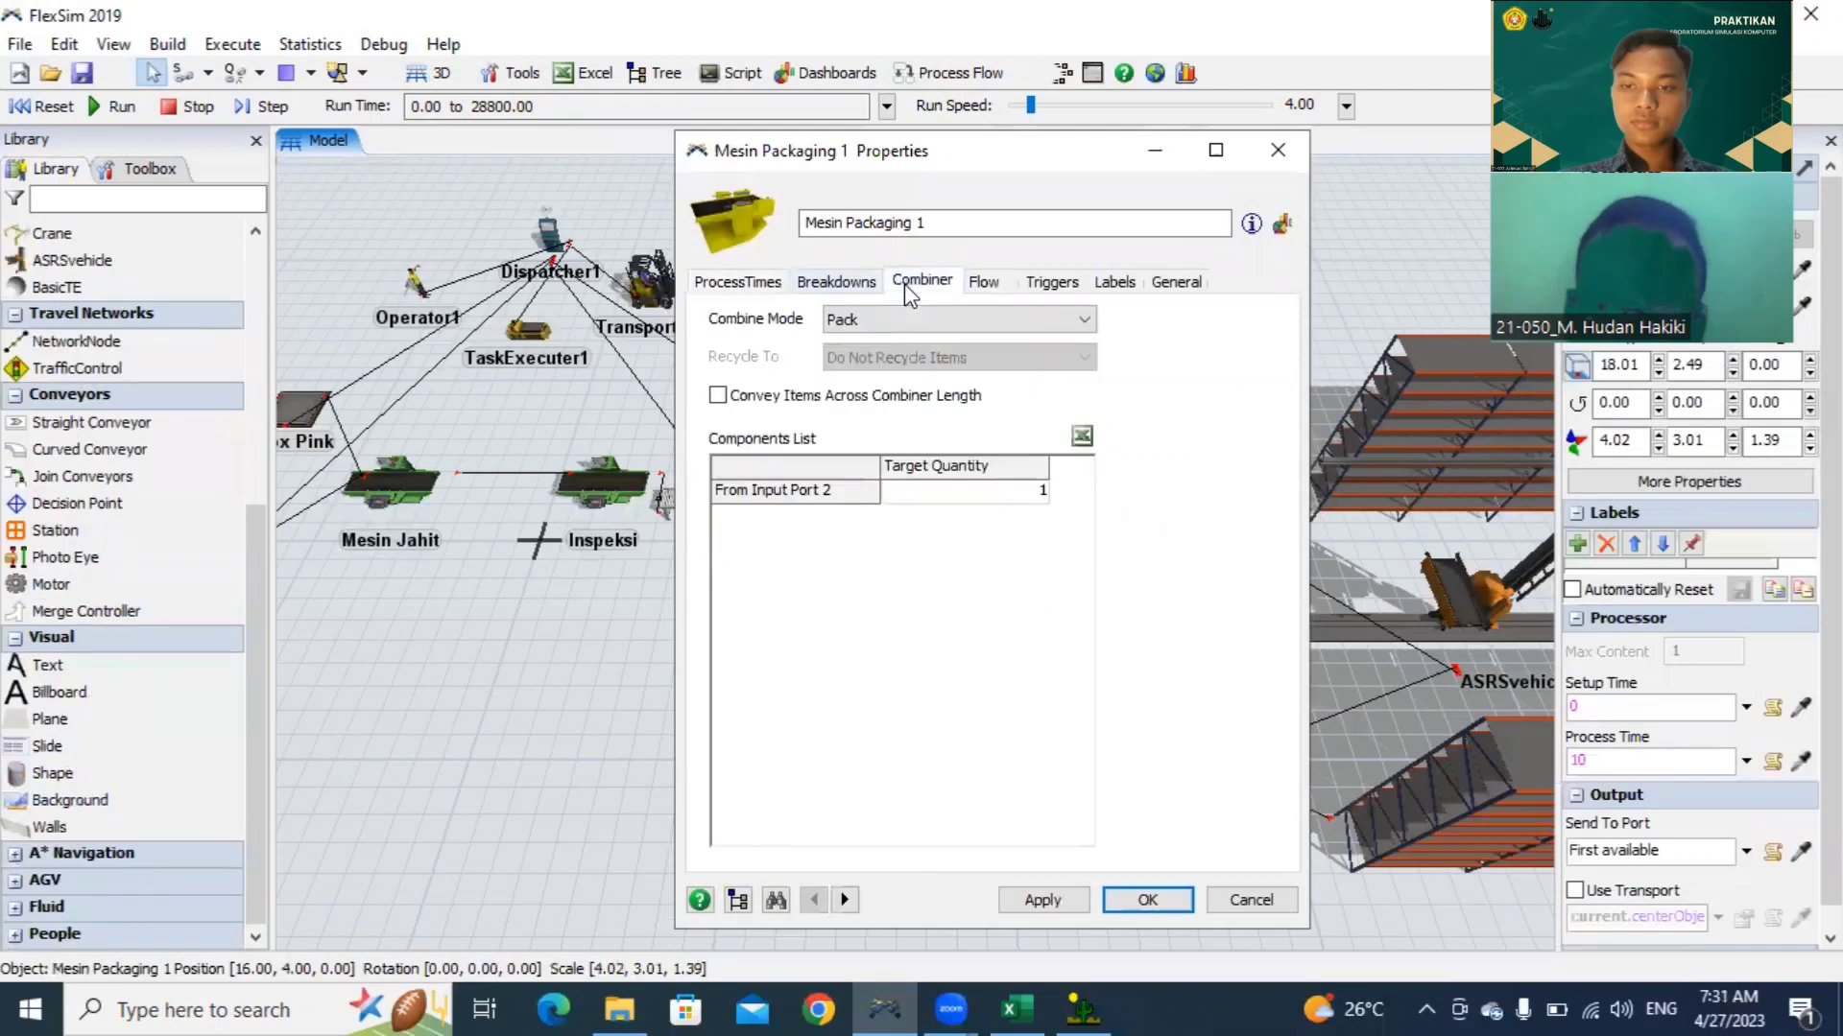
left_click(1040, 501)
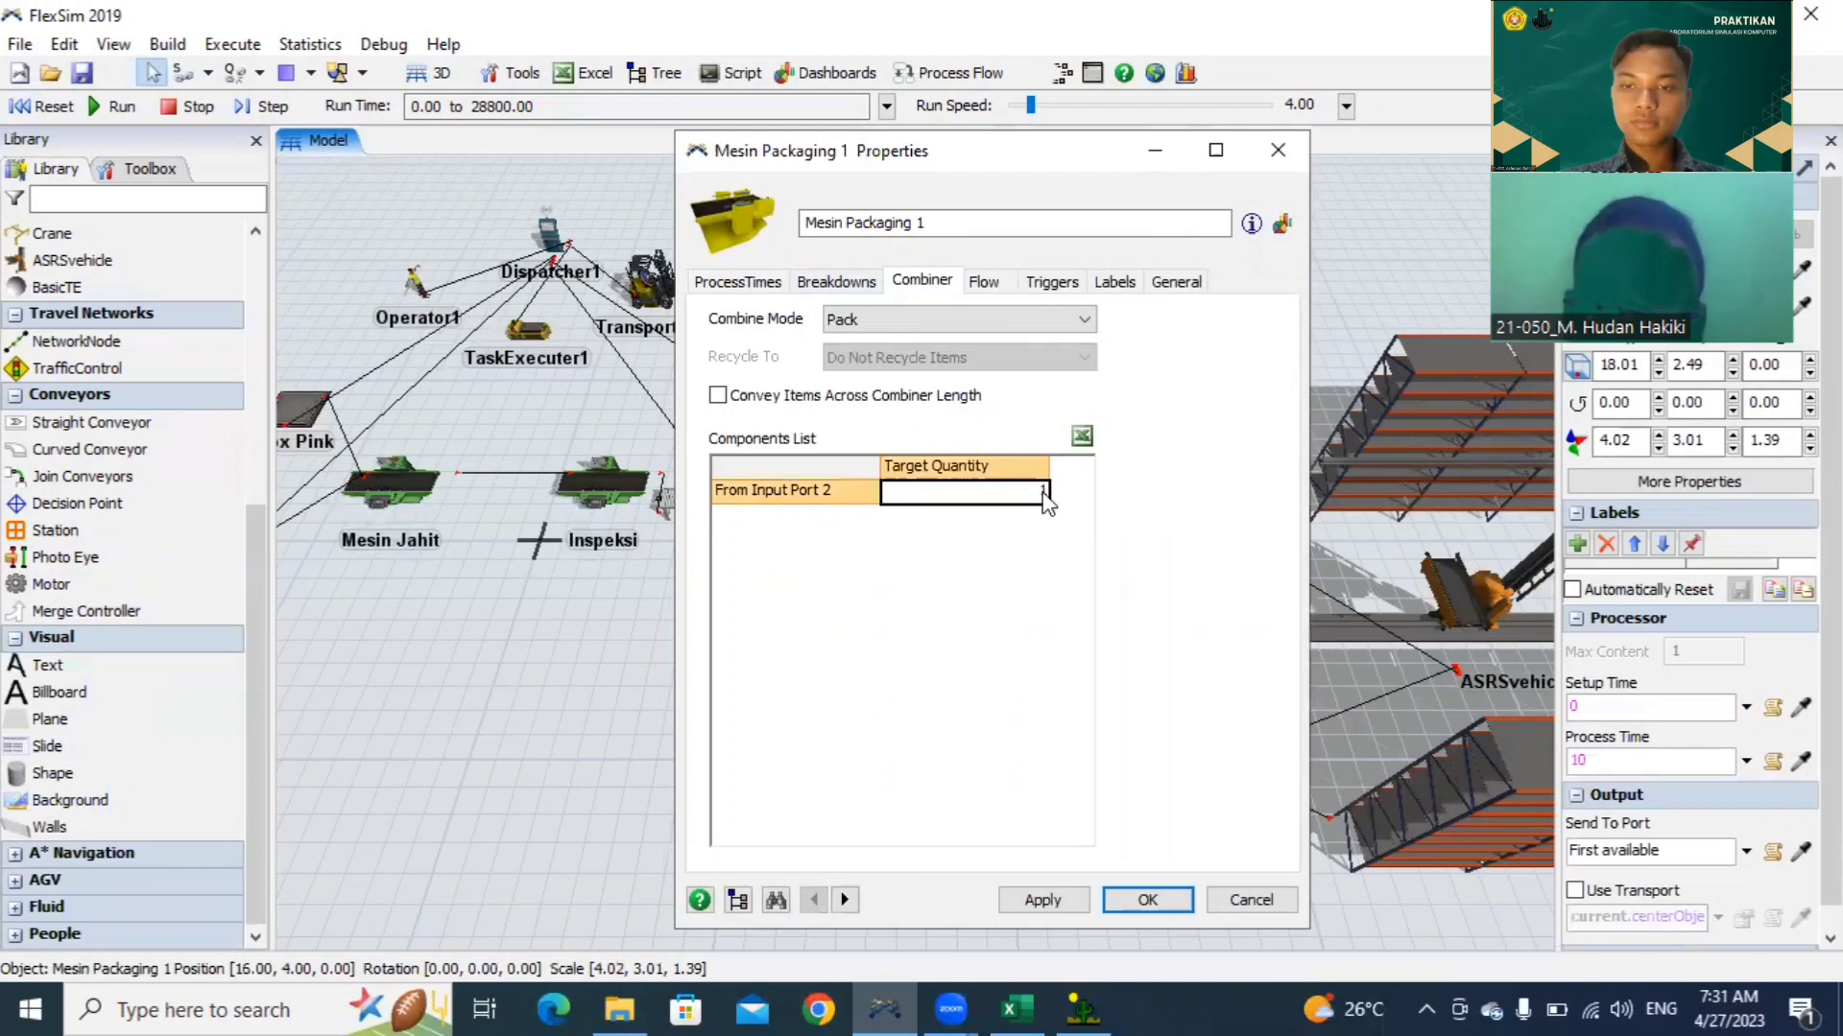
double_click(1043, 495)
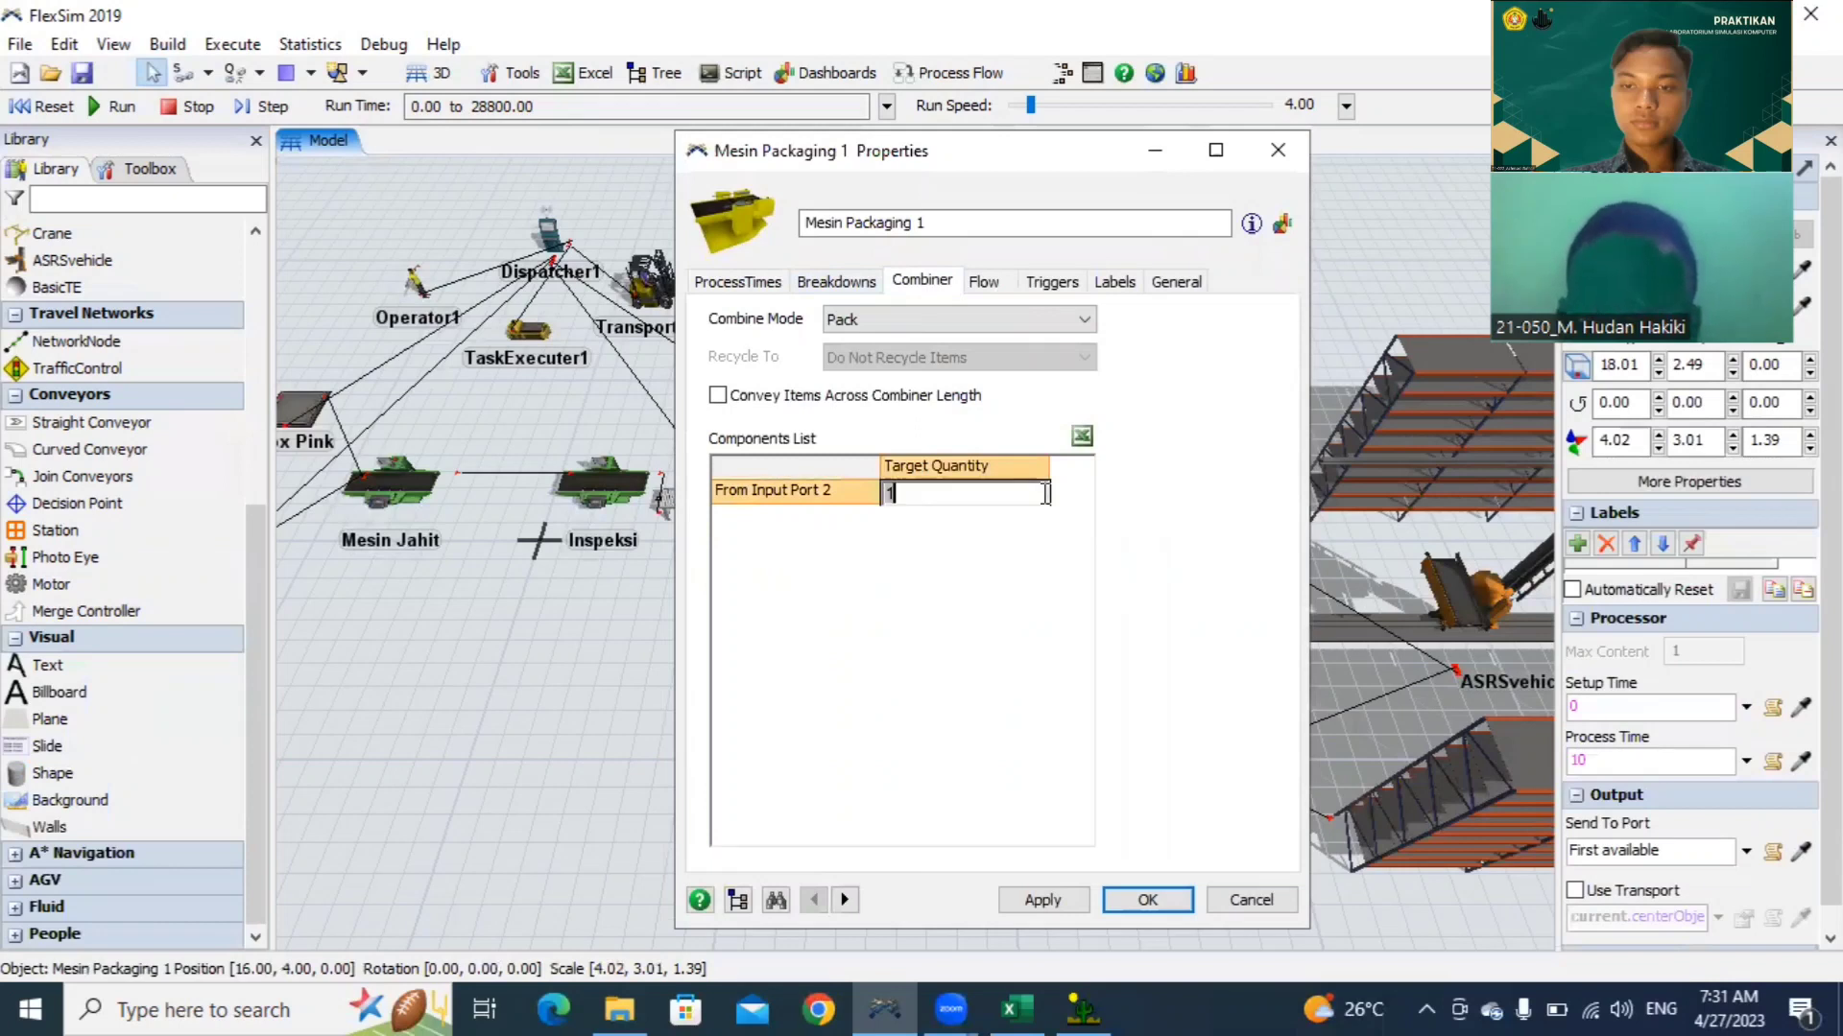
type("4")
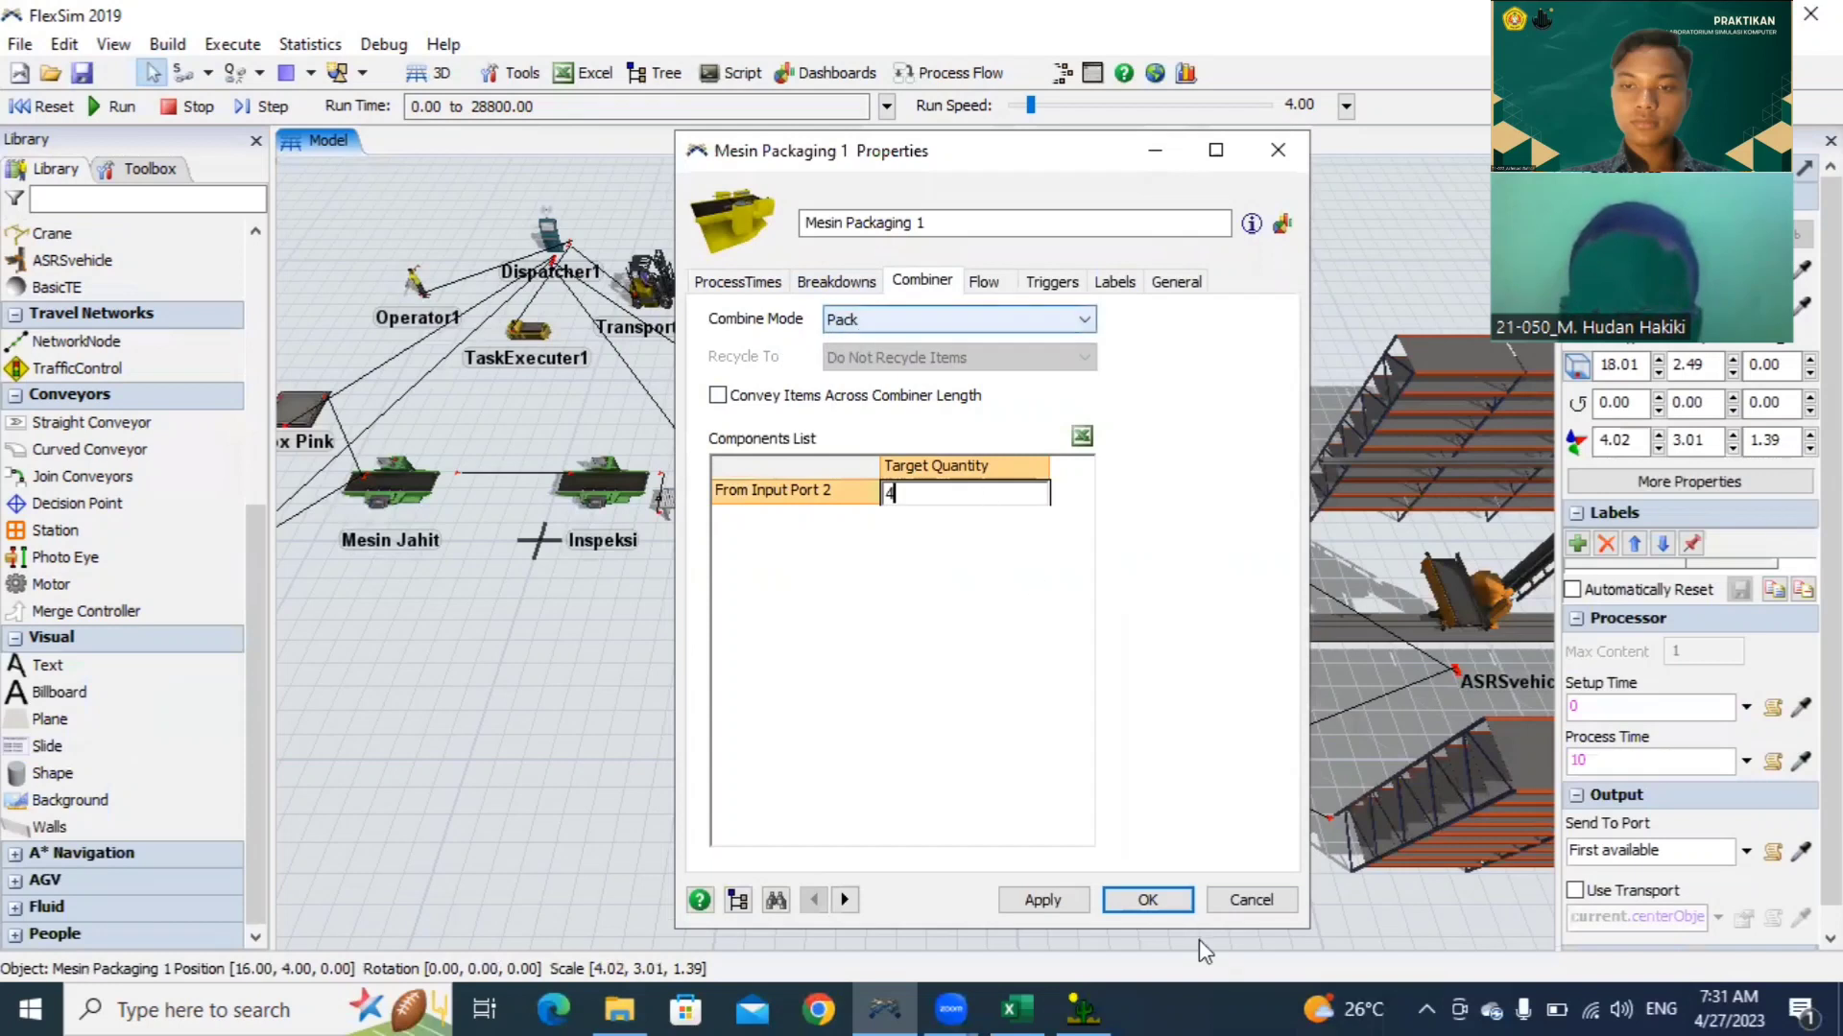
left_click(1048, 907)
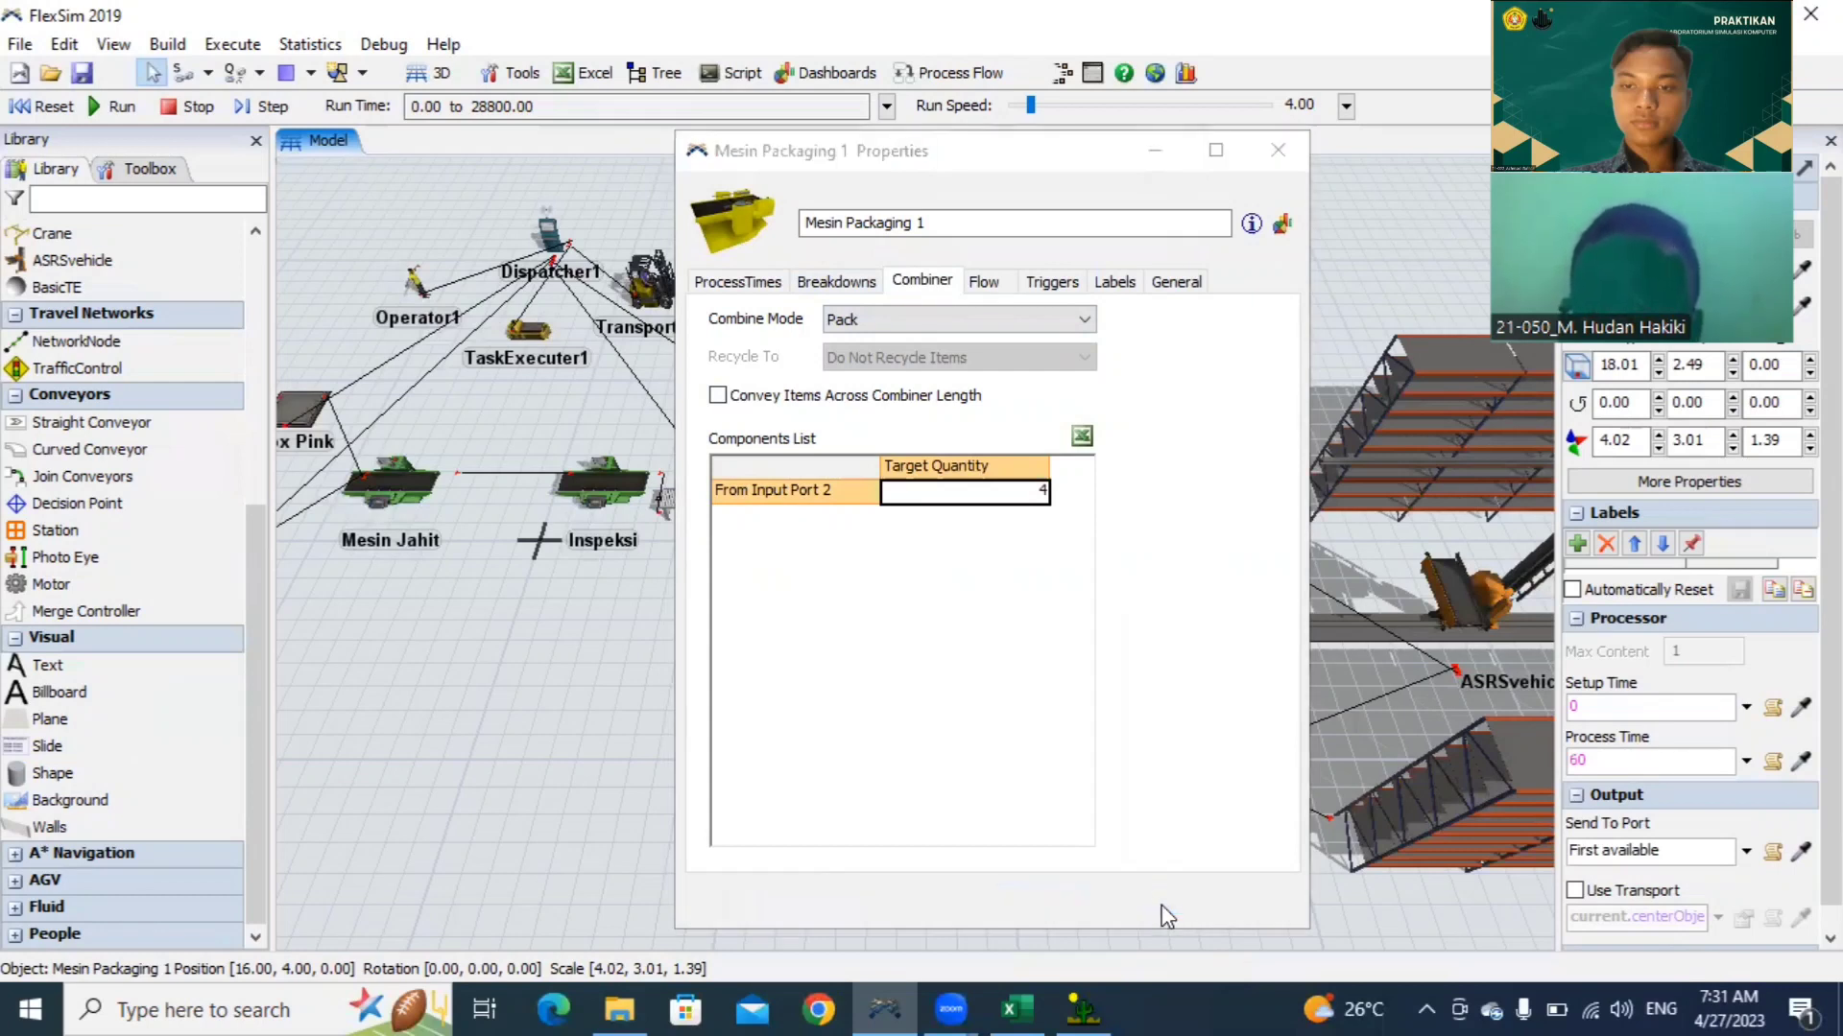
left_click(1164, 909)
Step: Set Mesin Packaging 2's process time to 40 and enable the use of operators for its process
left_click(947, 710)
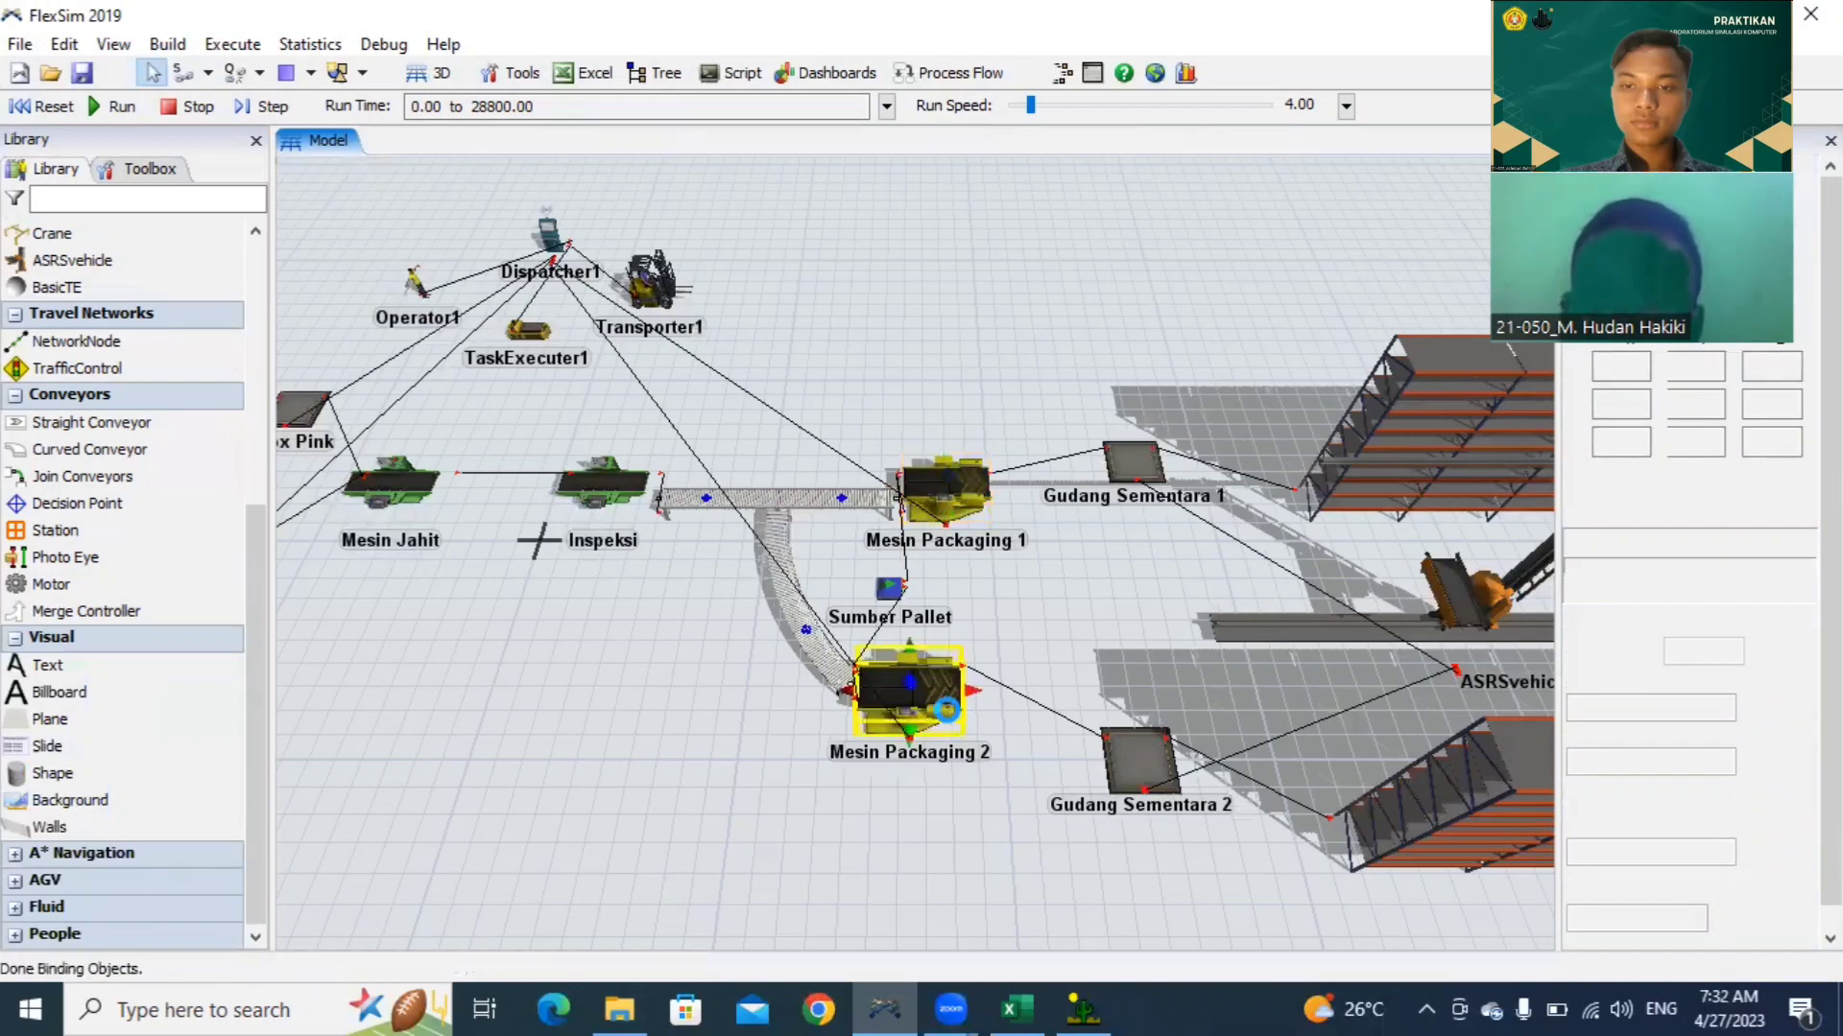
double_click(948, 710)
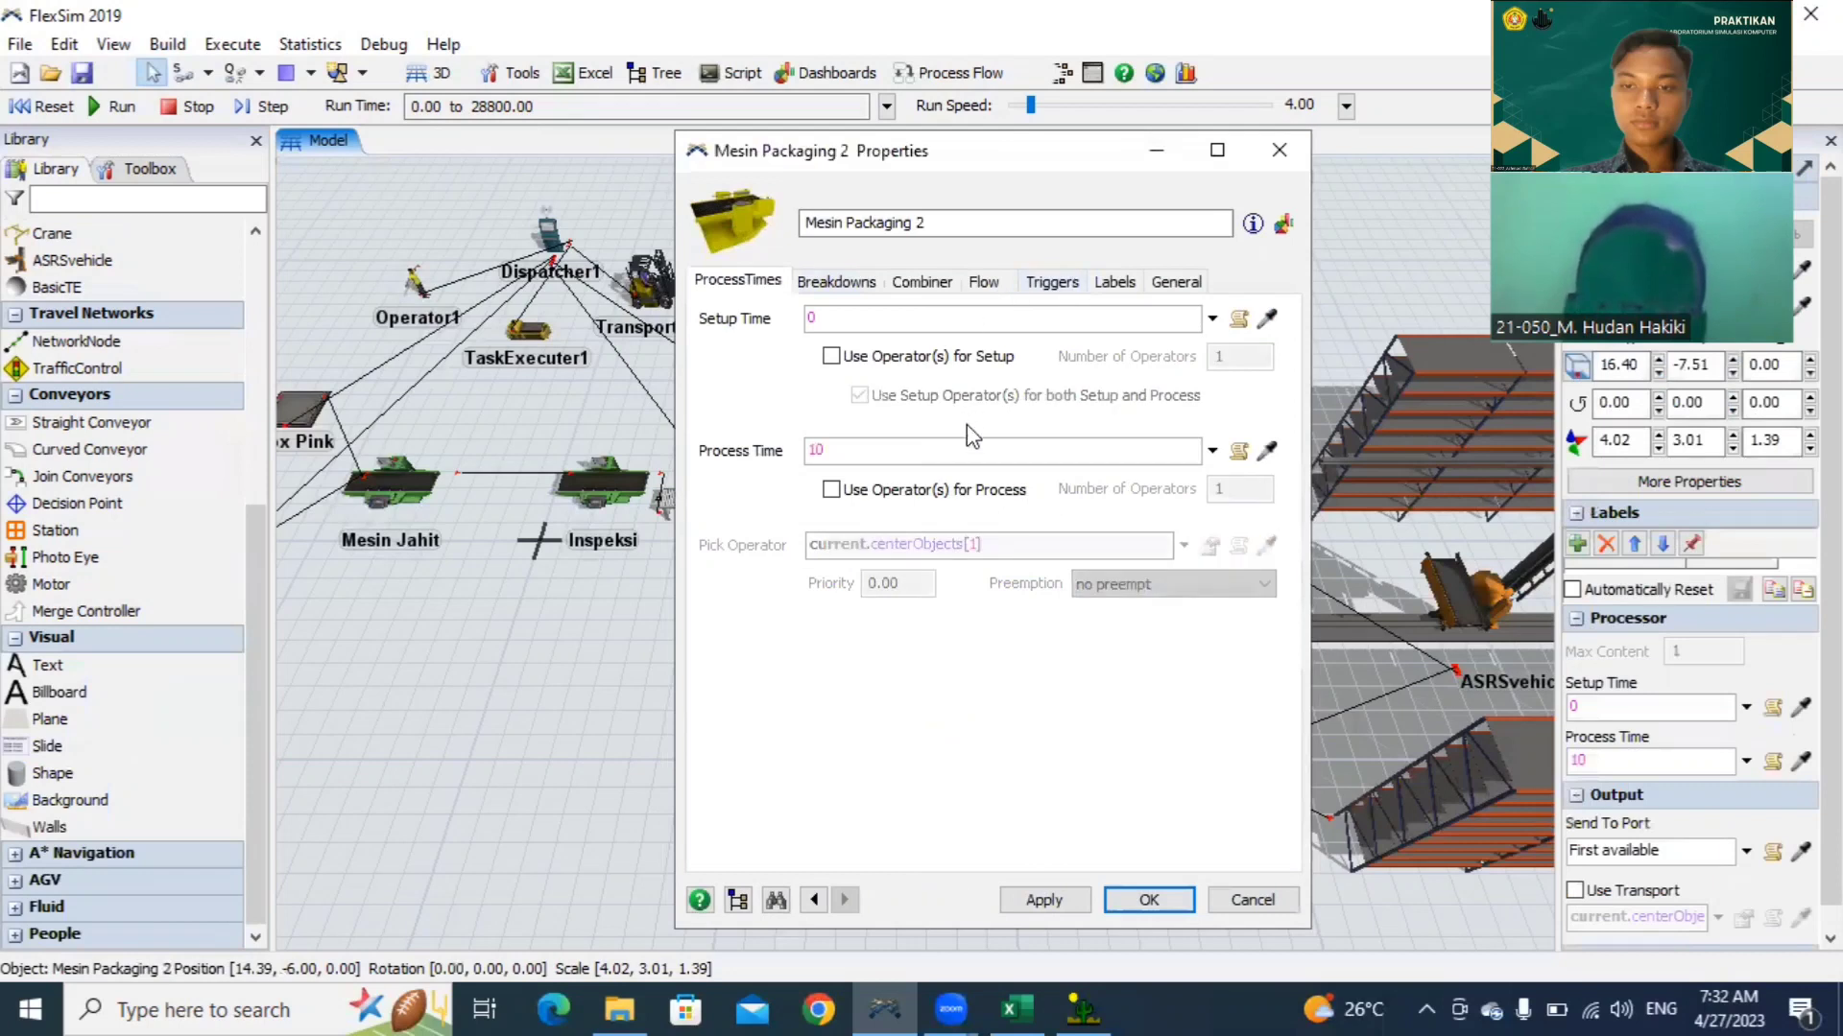
left_click(980, 451)
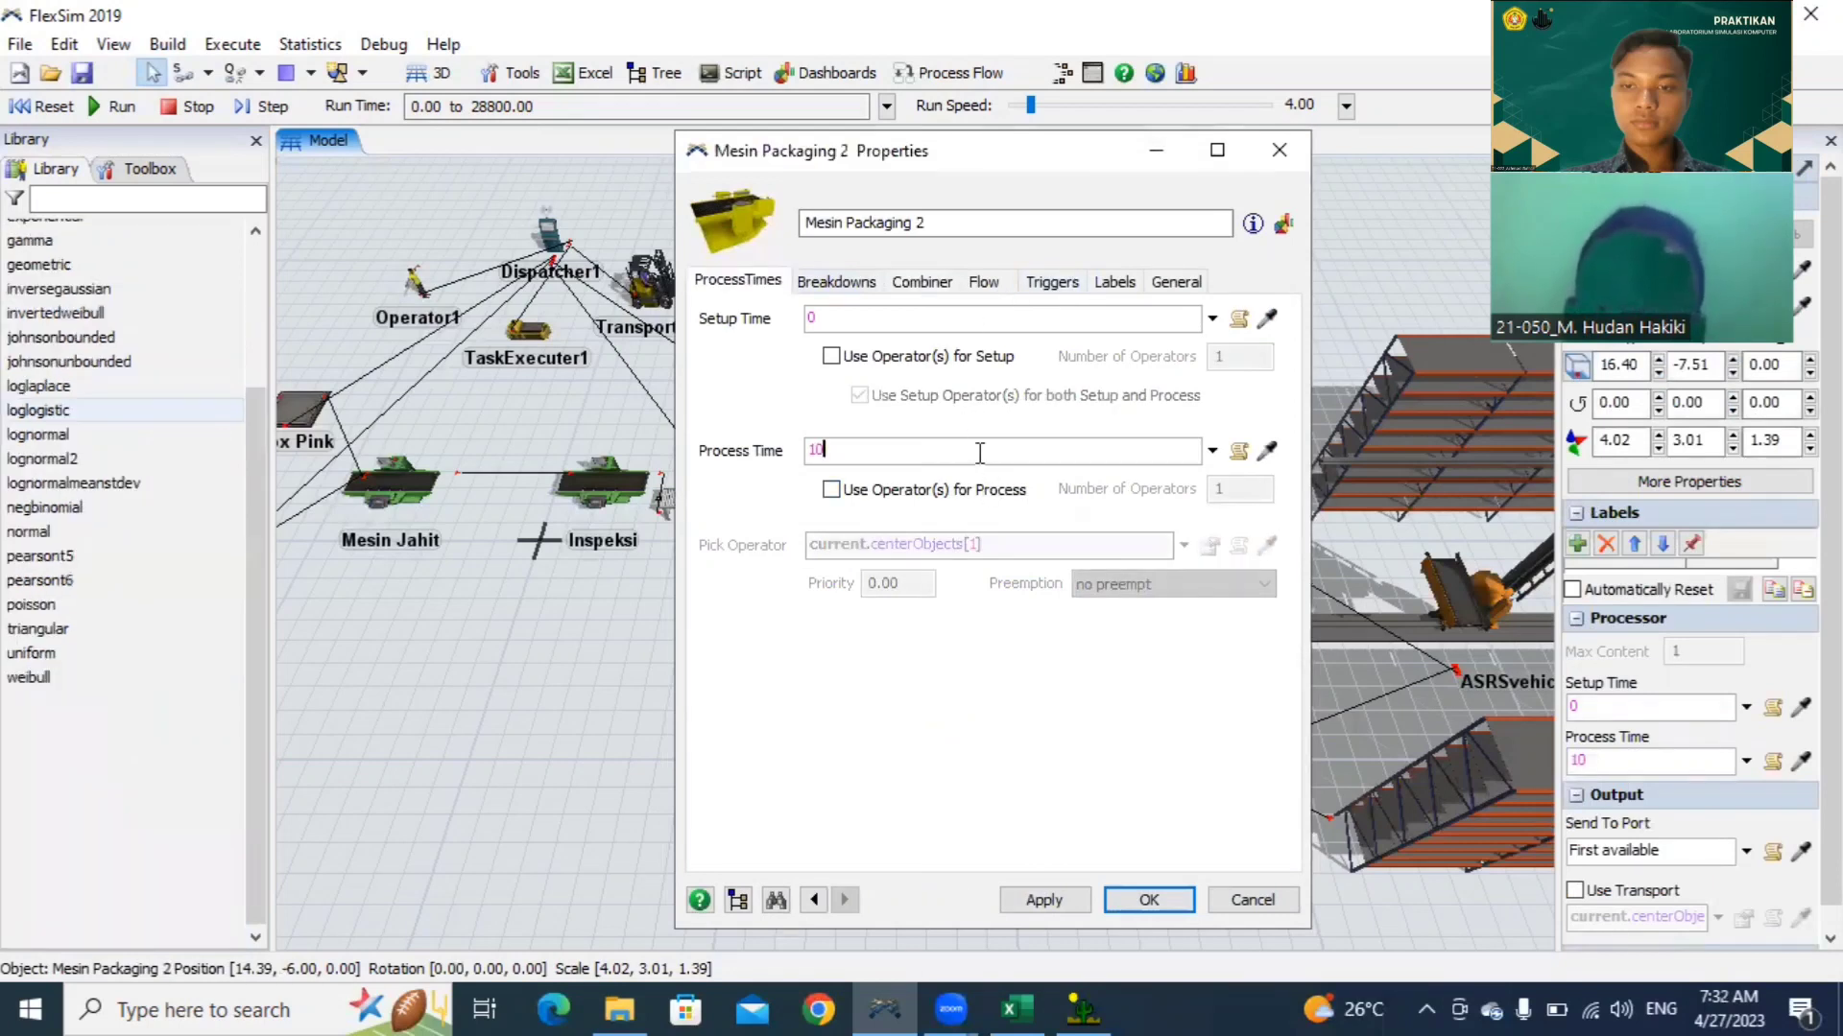
key("BackSpace")
key("BackSpace")
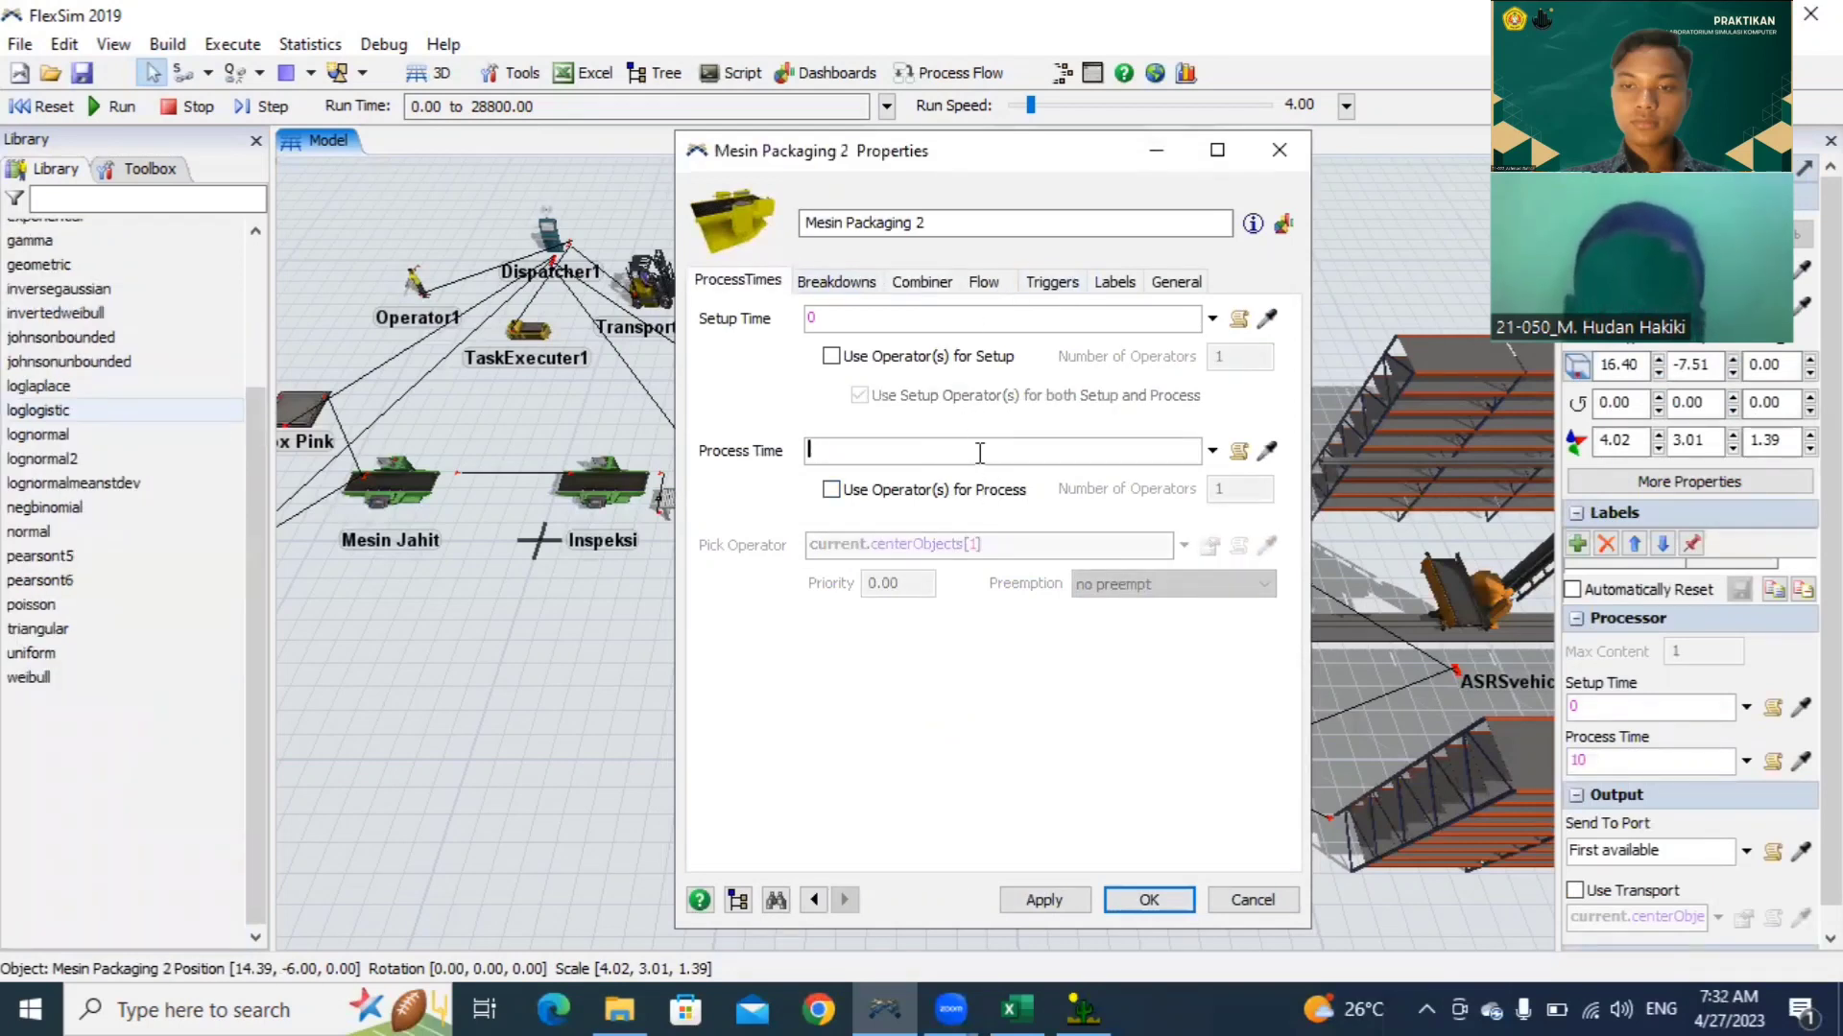
type("40")
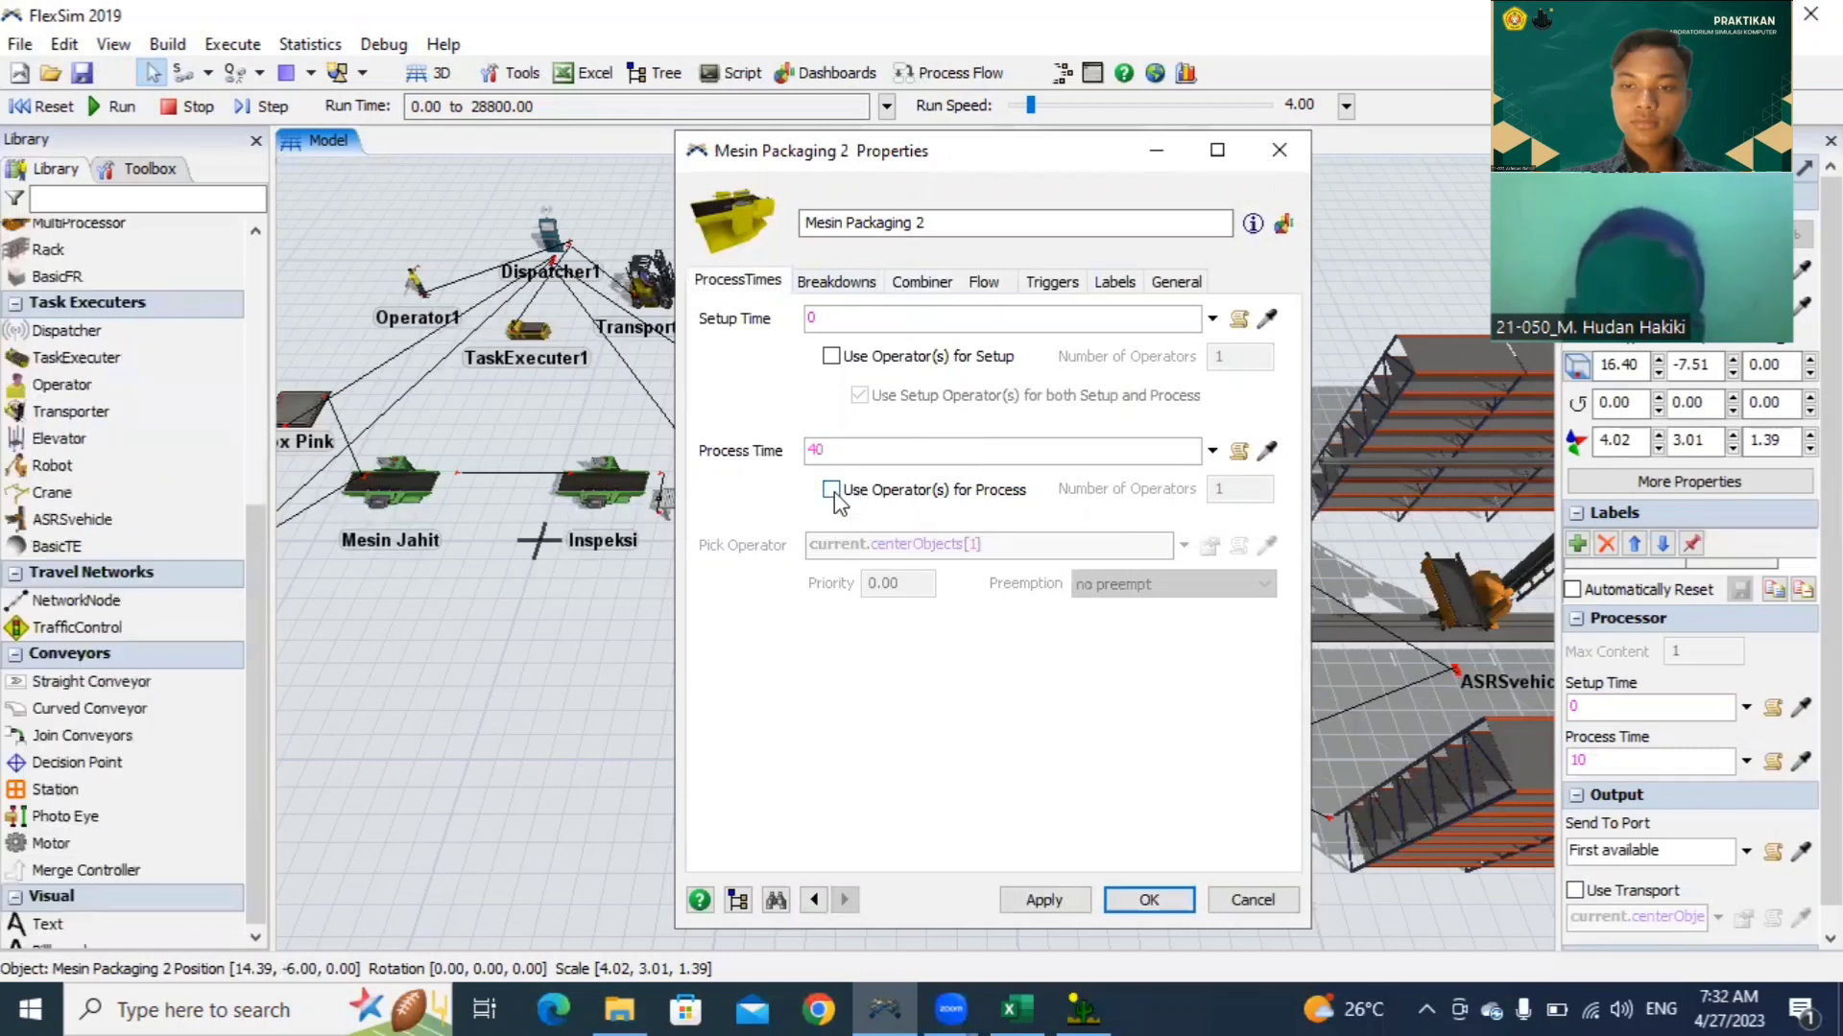
left_click(831, 490)
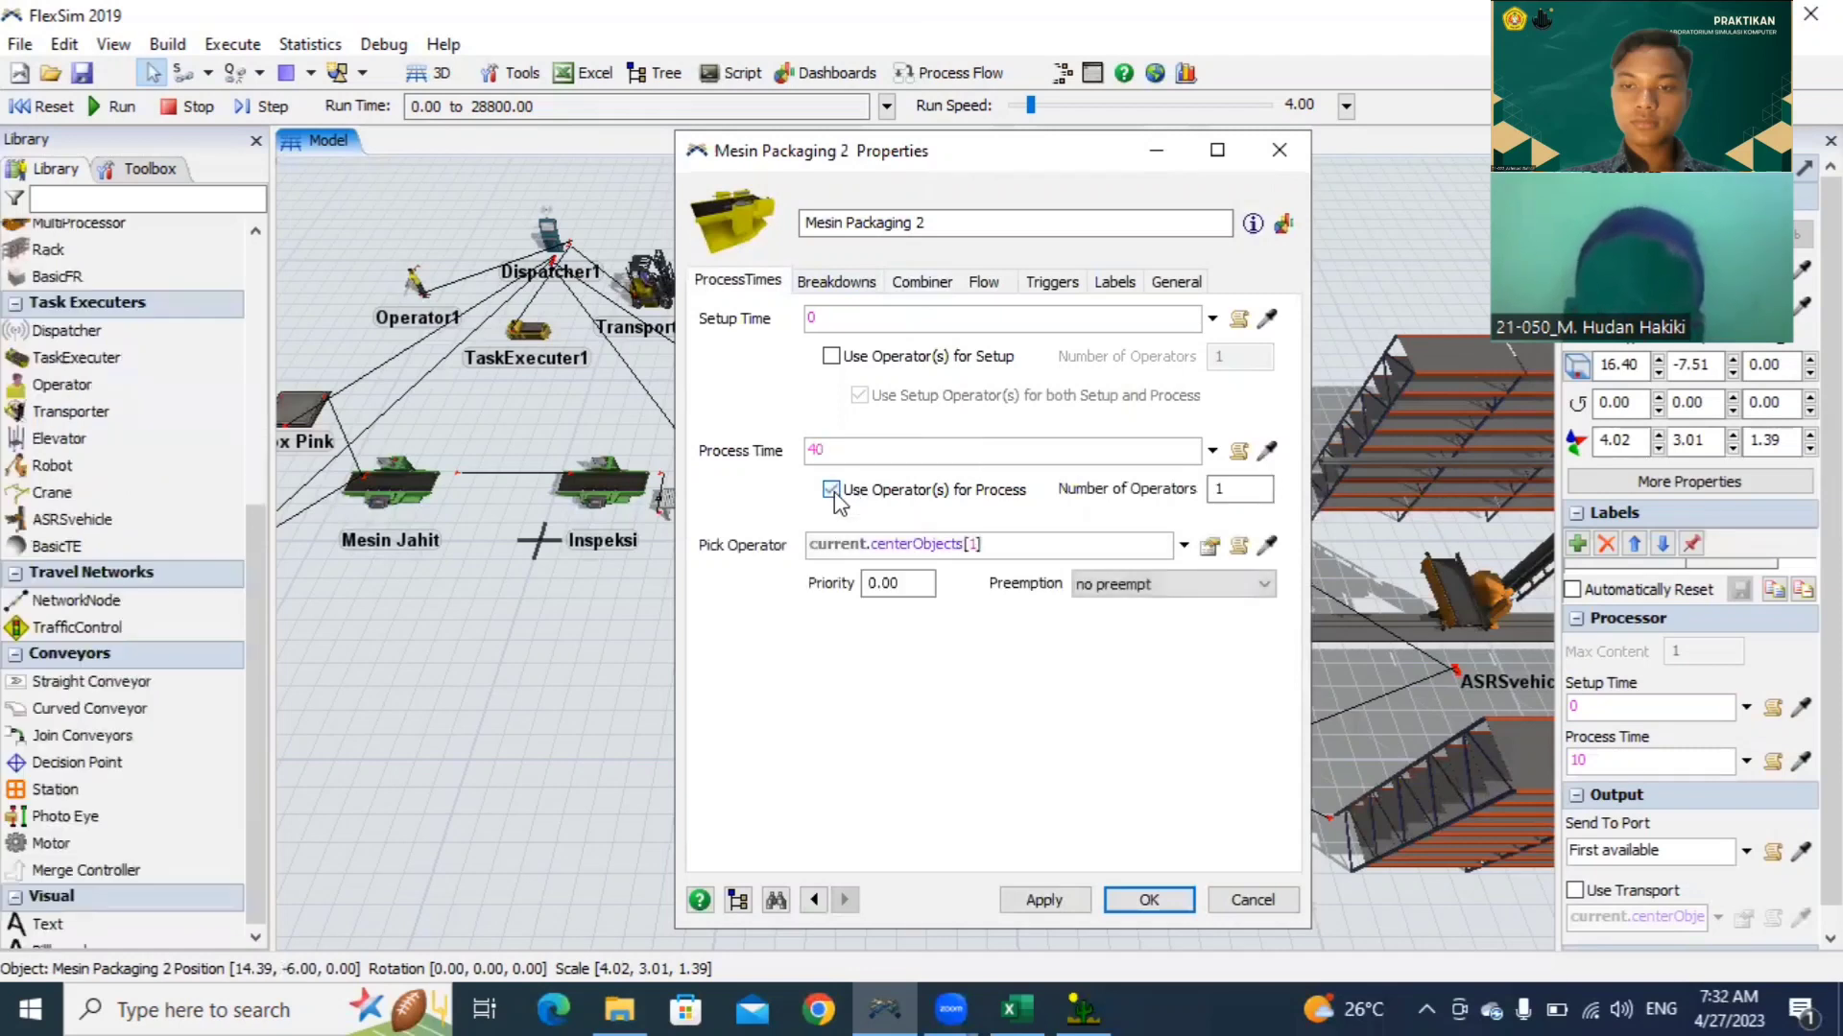
Step: Set Mesin Packaging 2's combiner target quantity from input port 2 to 4 and apply the change
left_click(905, 284)
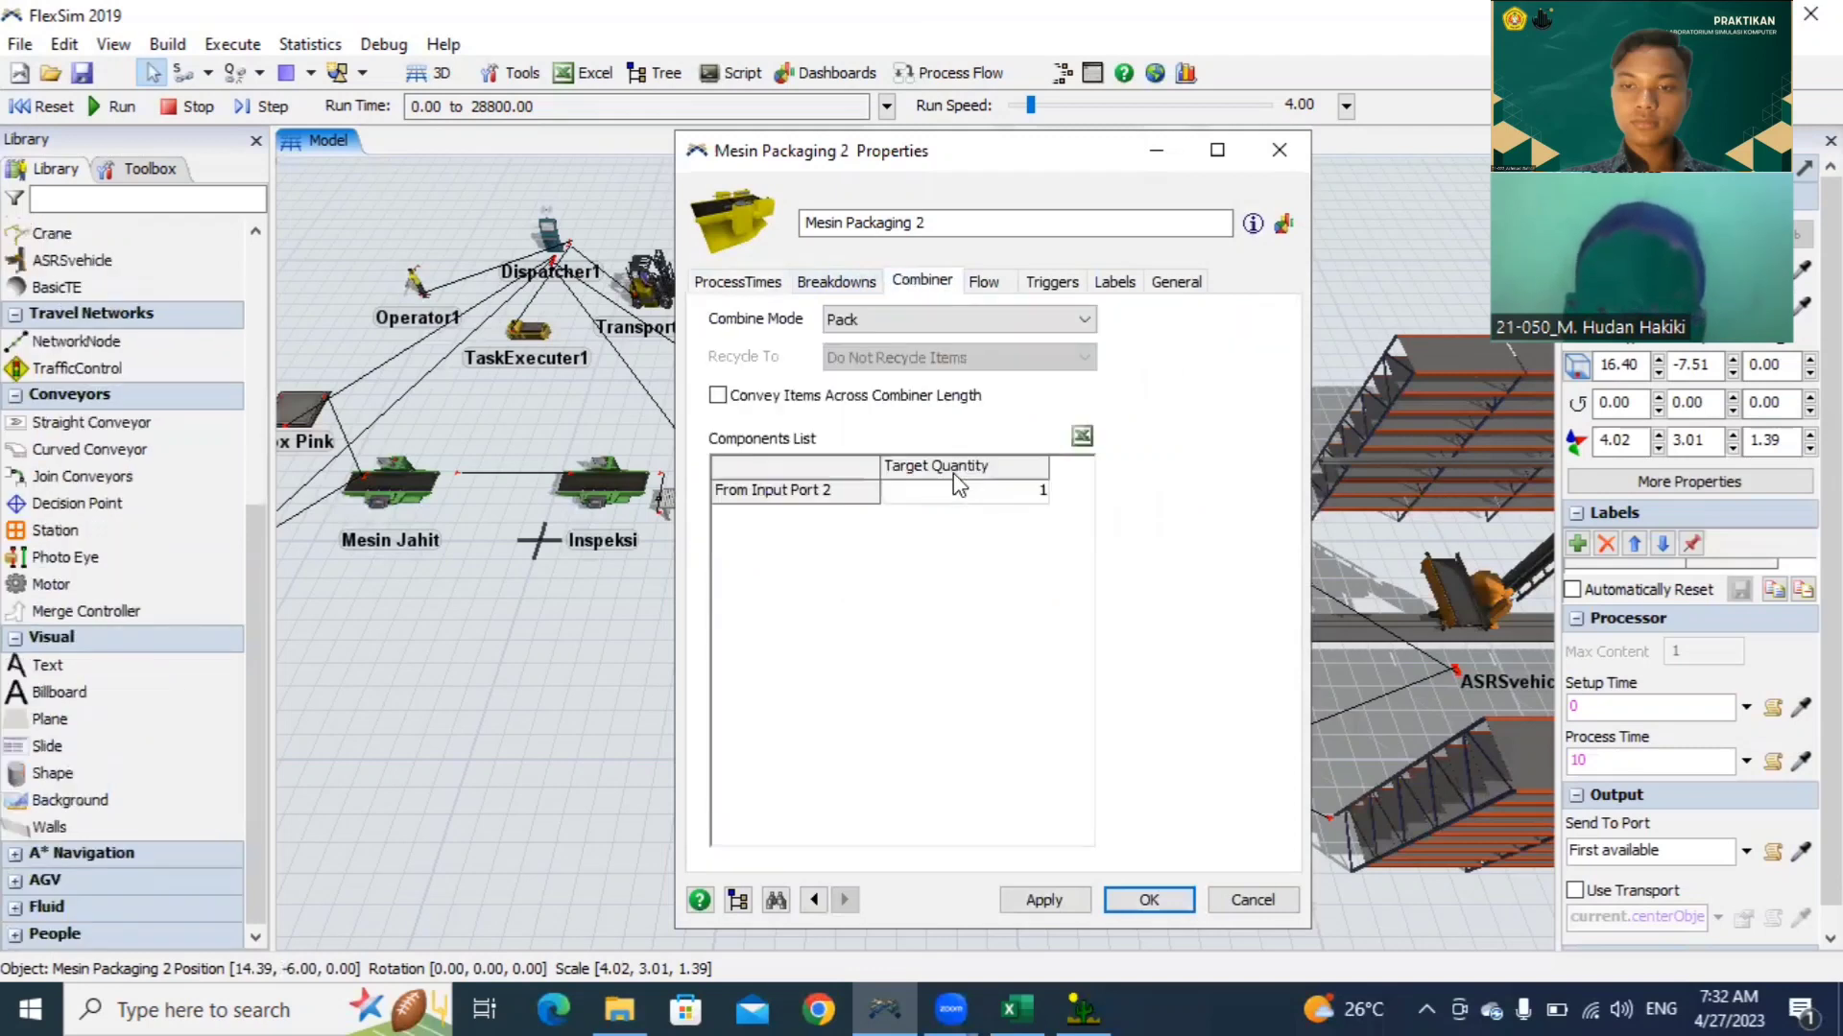
left_click(971, 494)
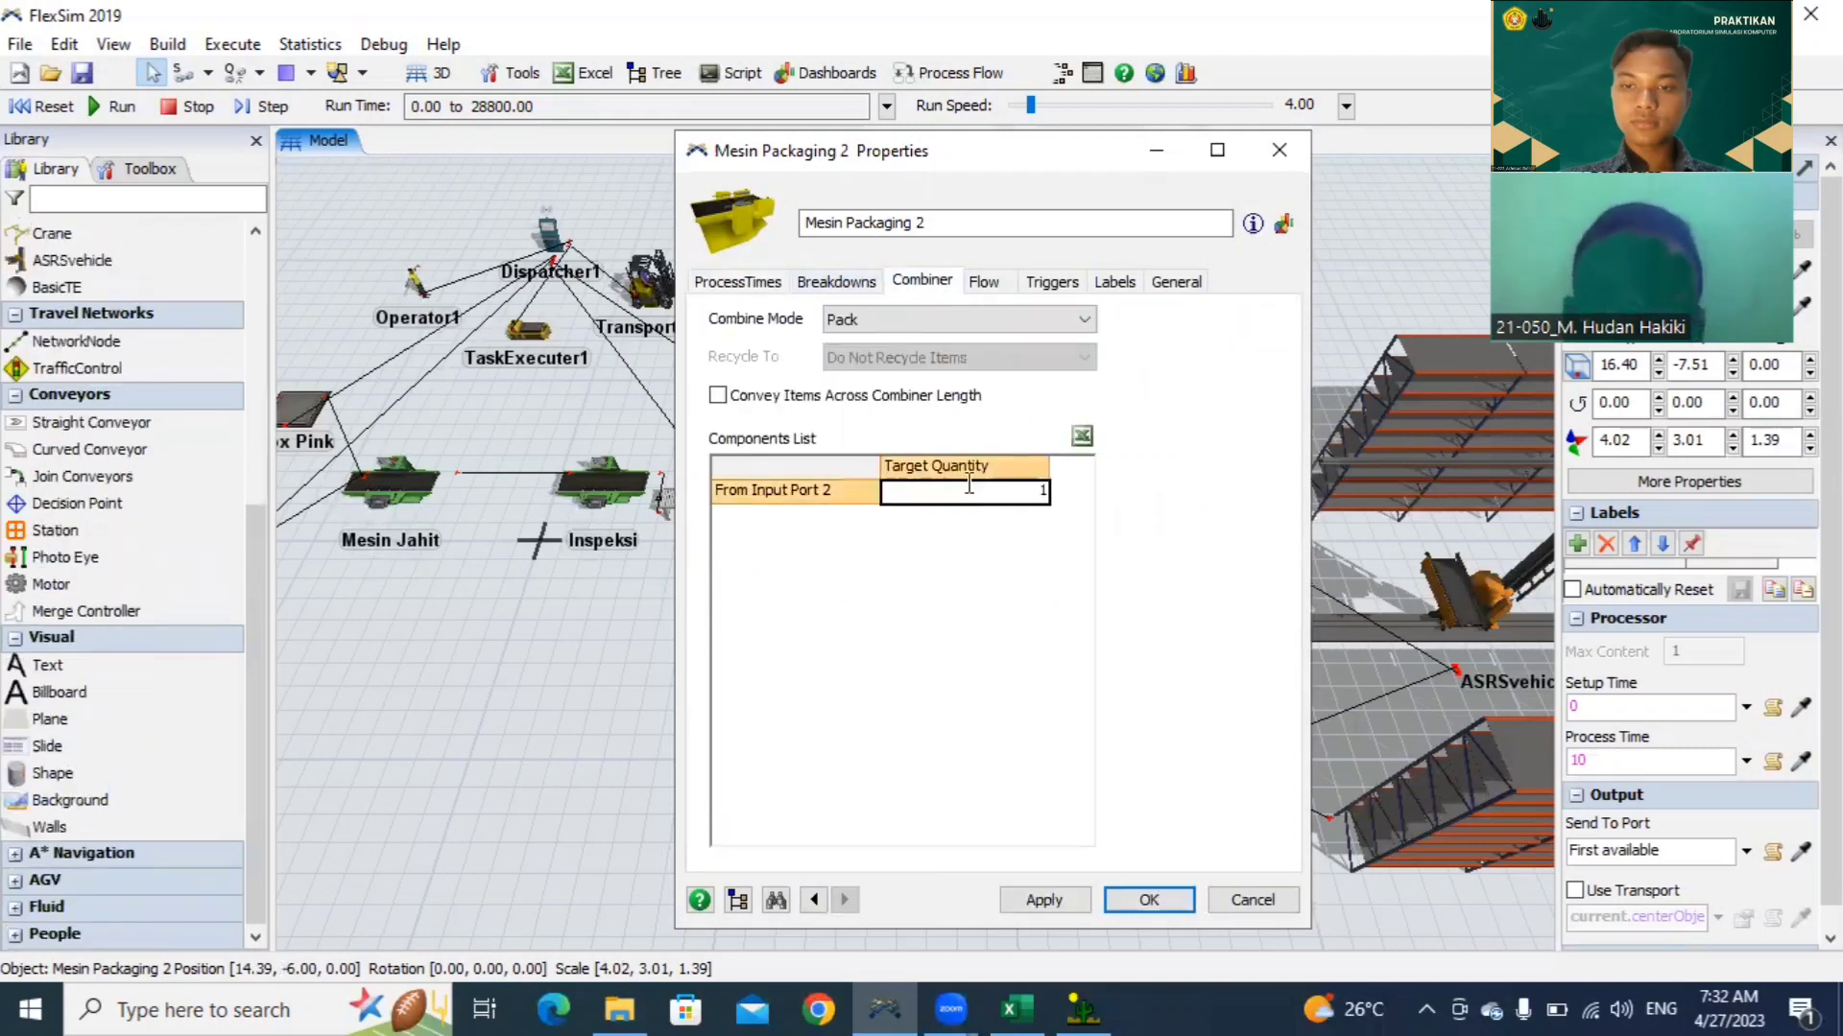
type("4")
left_click(1067, 897)
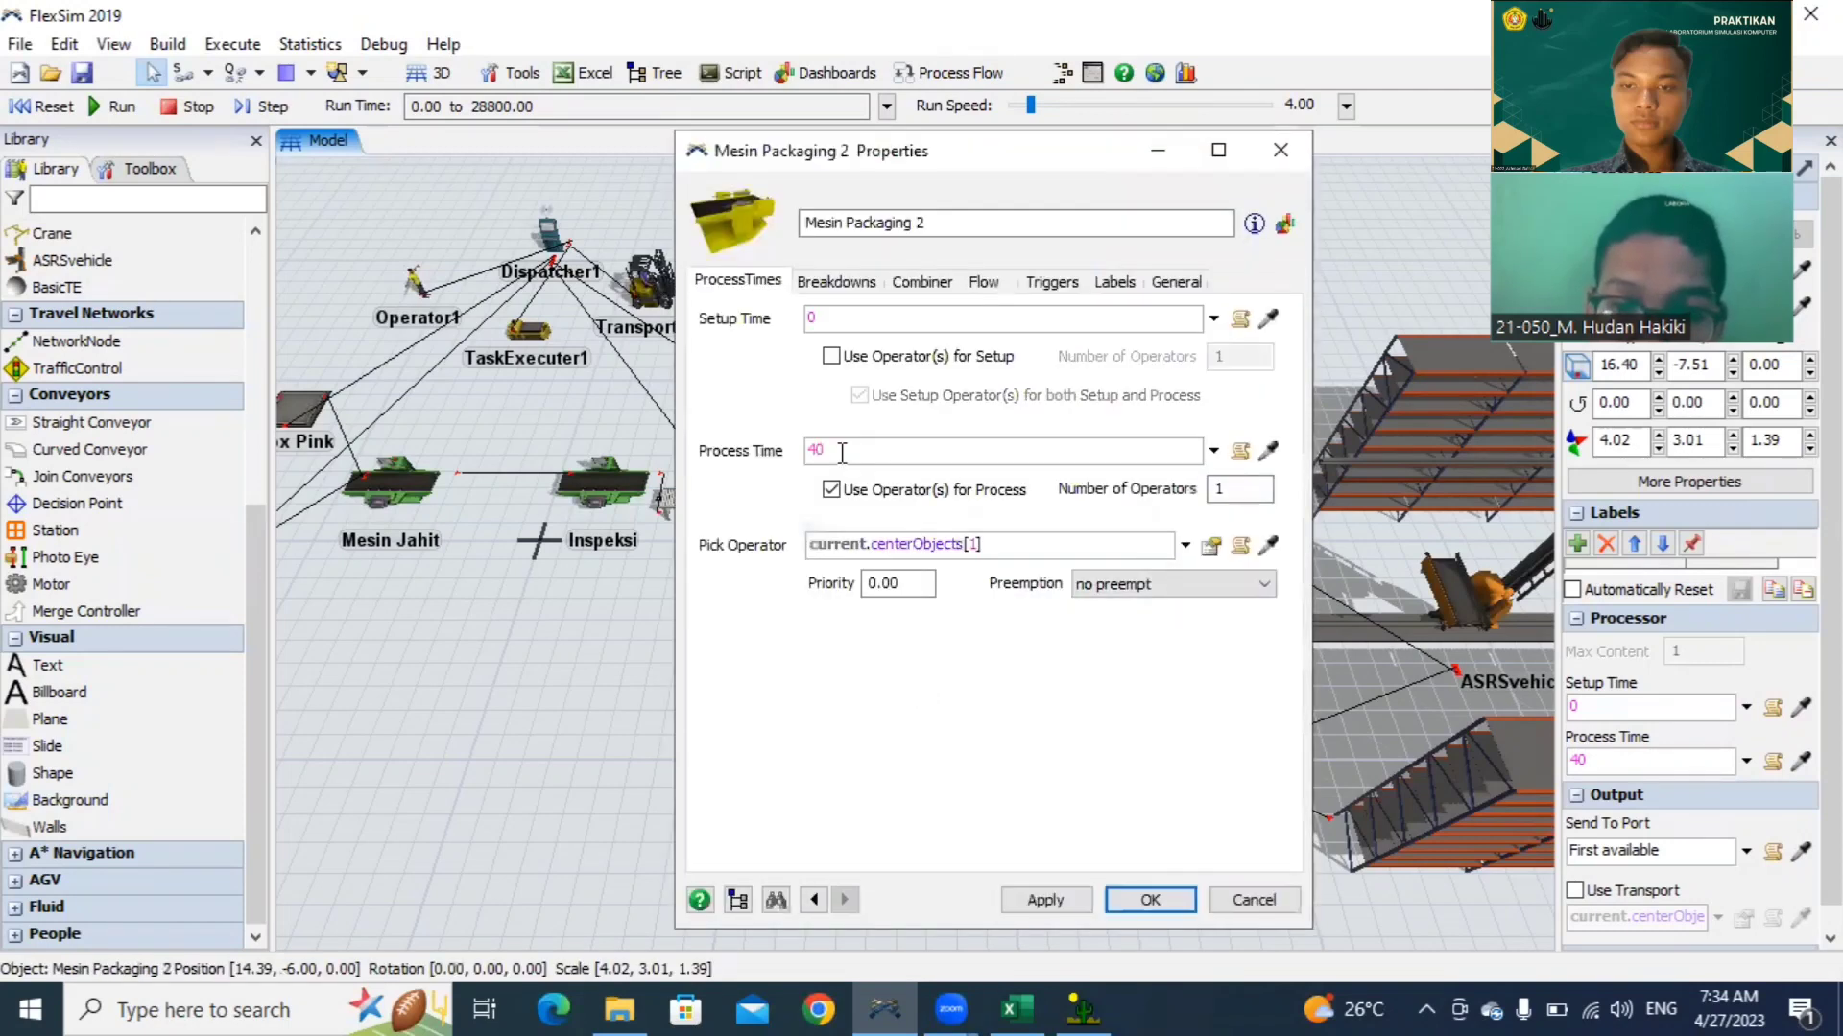
Step: Set Mesin Packaging 2's process time to 60, then apply and close its properties
left_click_drag(842, 451, 790, 453)
type("60")
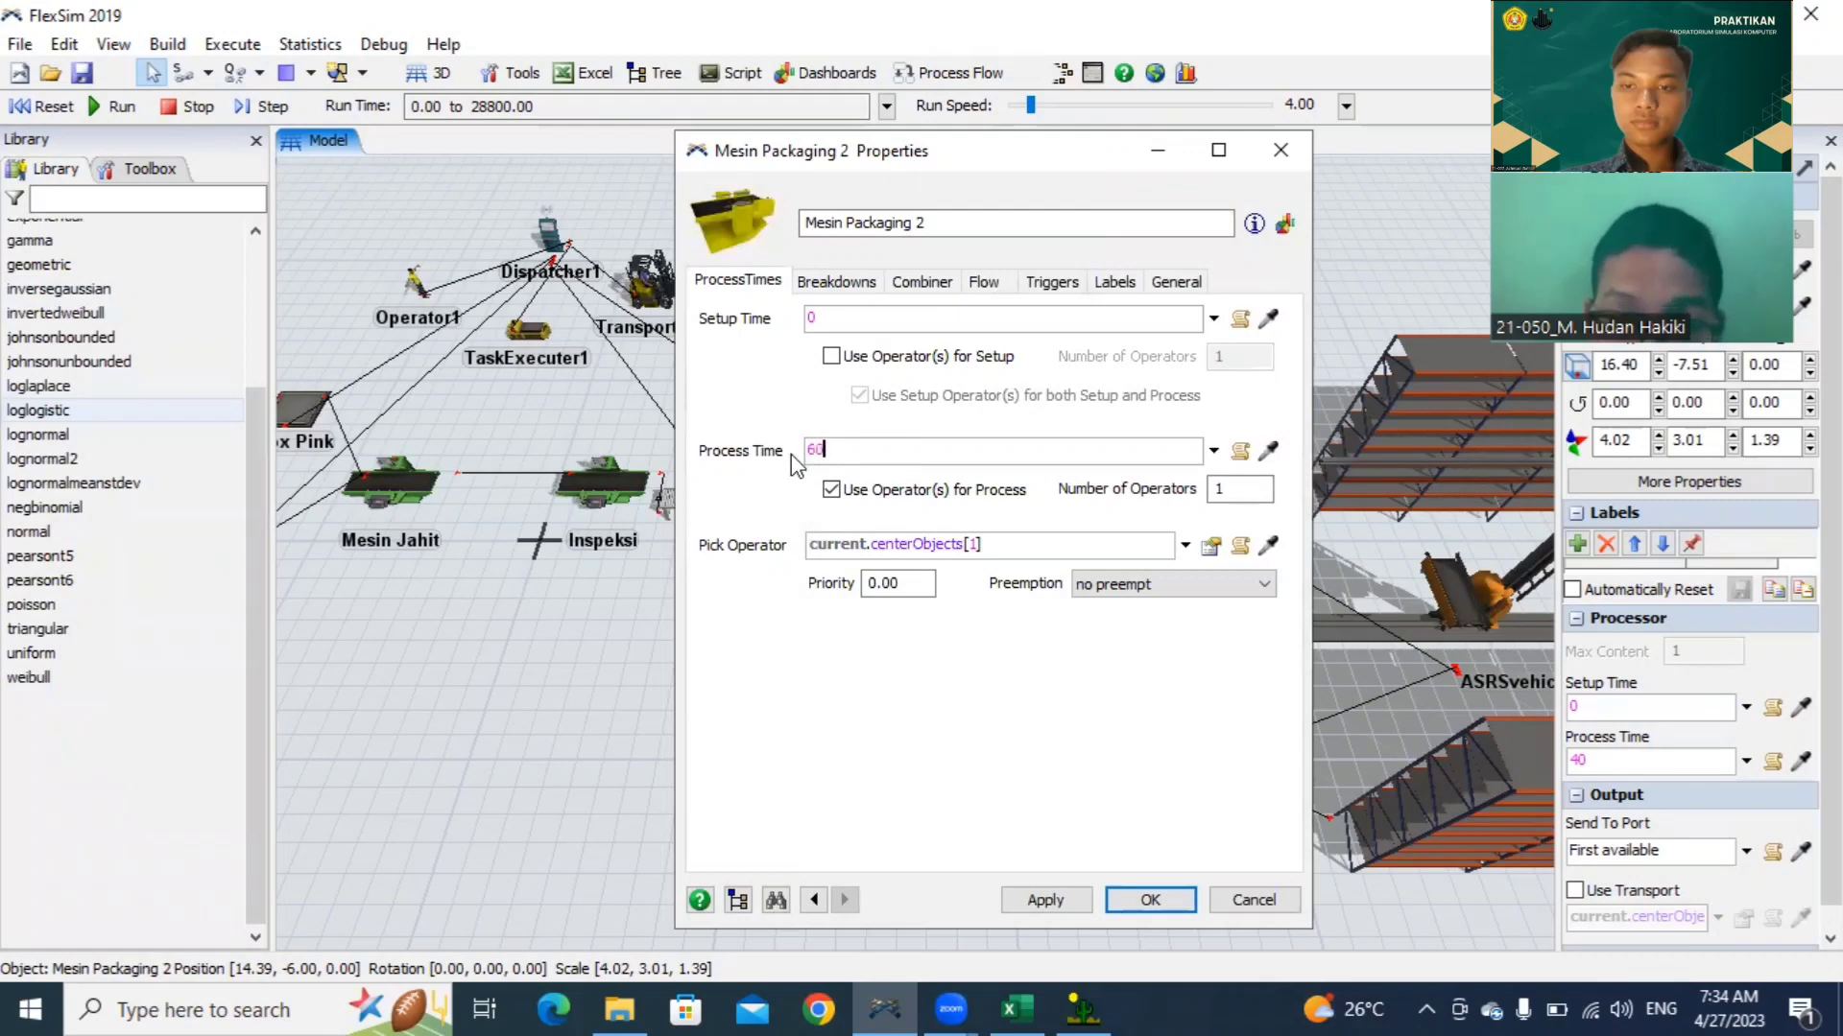
left_click(1077, 904)
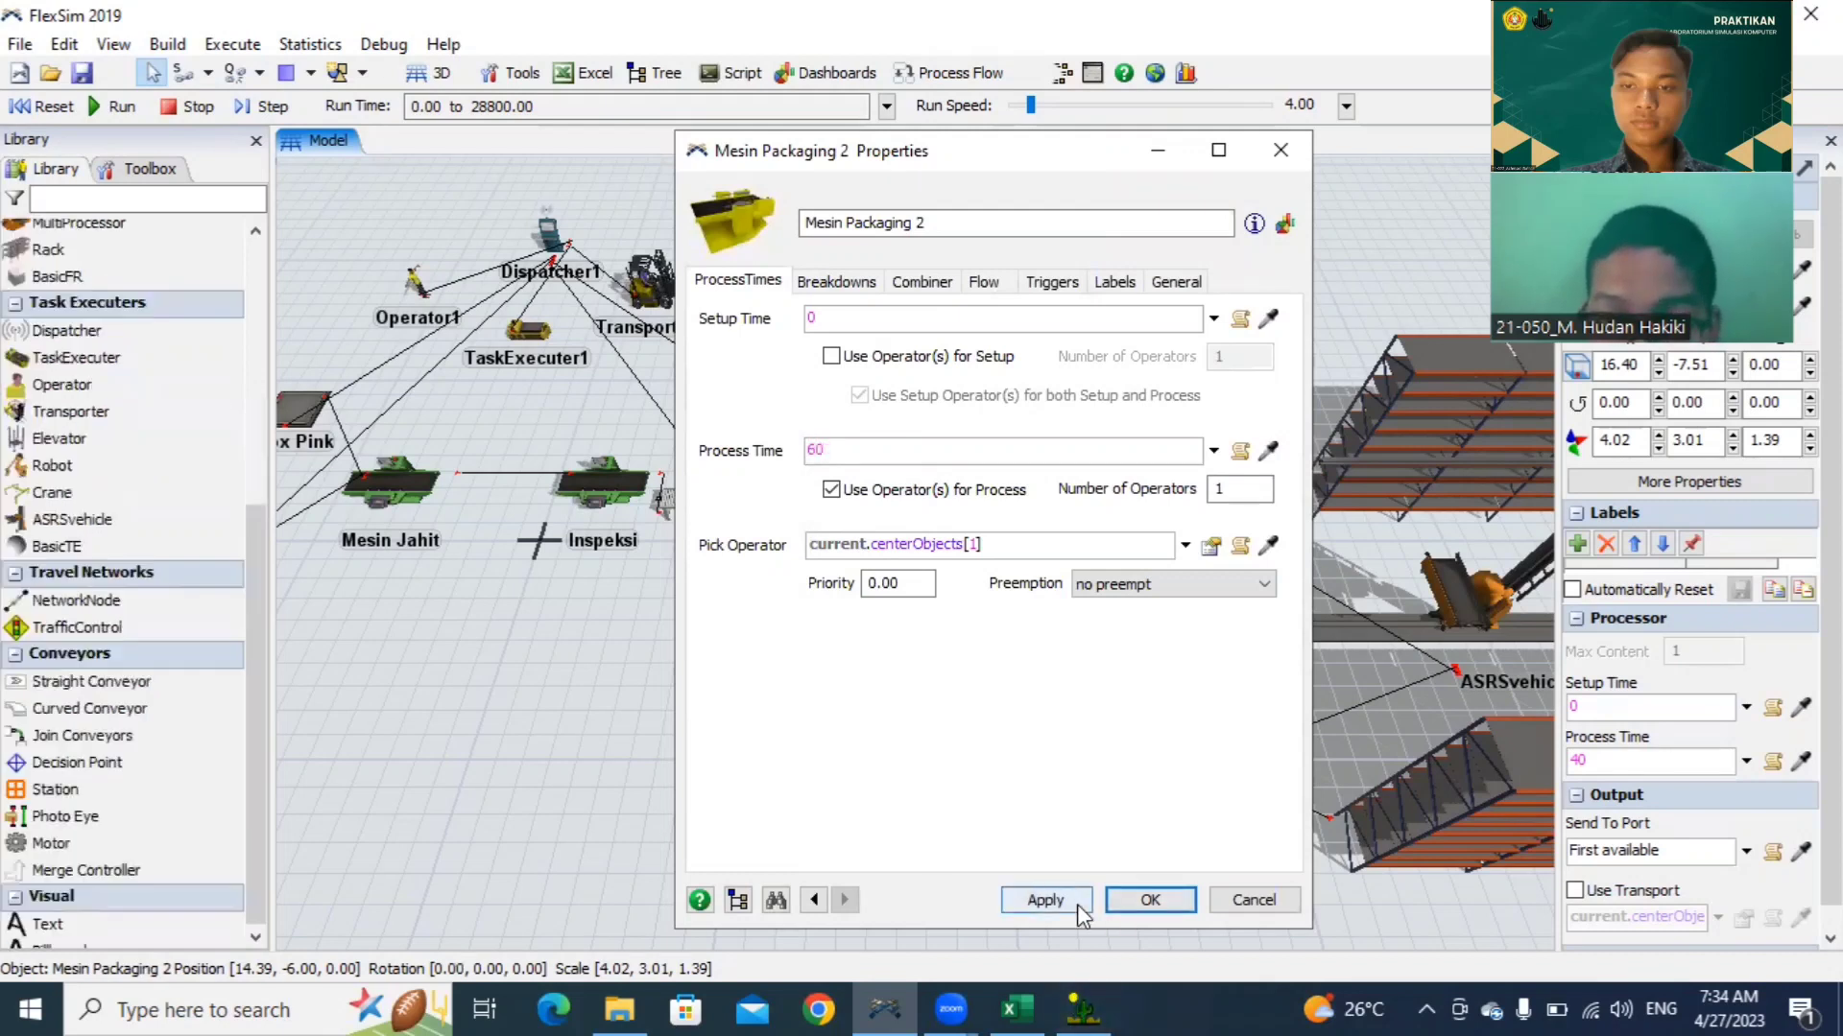
left_click(1142, 902)
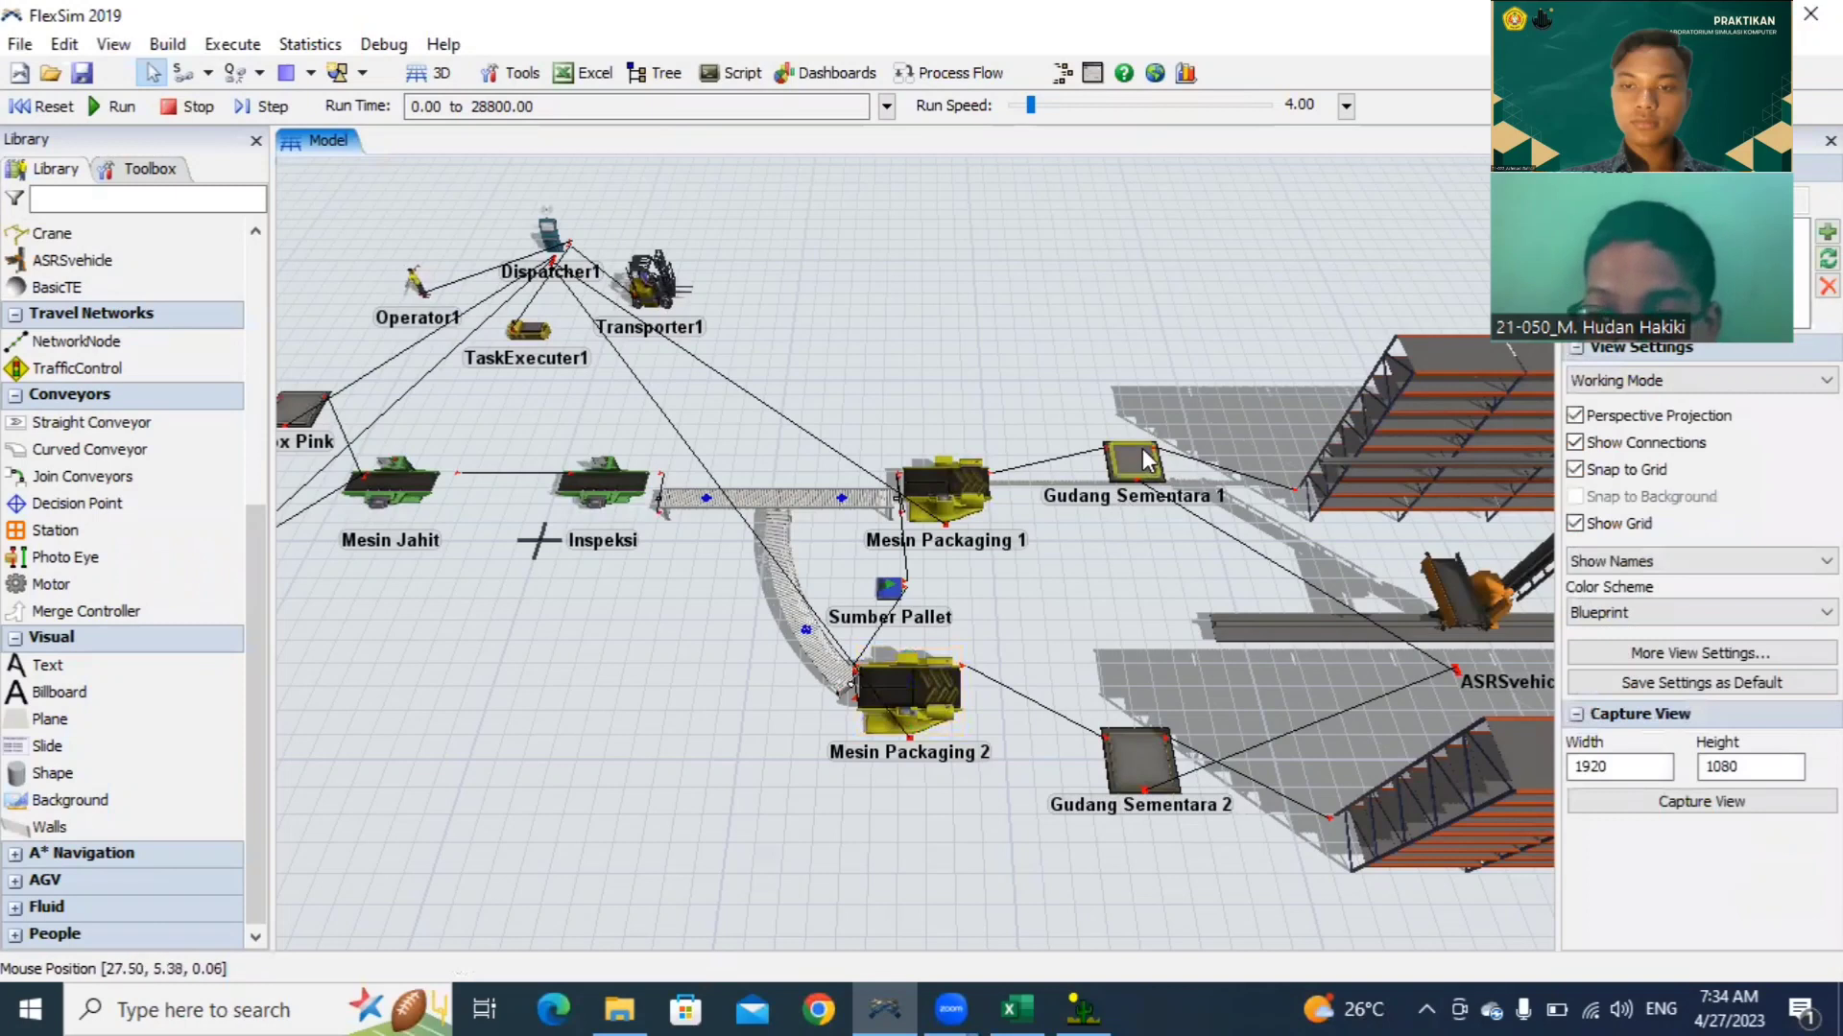
Step: Set the maximum content of the Gudang Sementara 1 queue to 600 and close its properties
left_click(1138, 451)
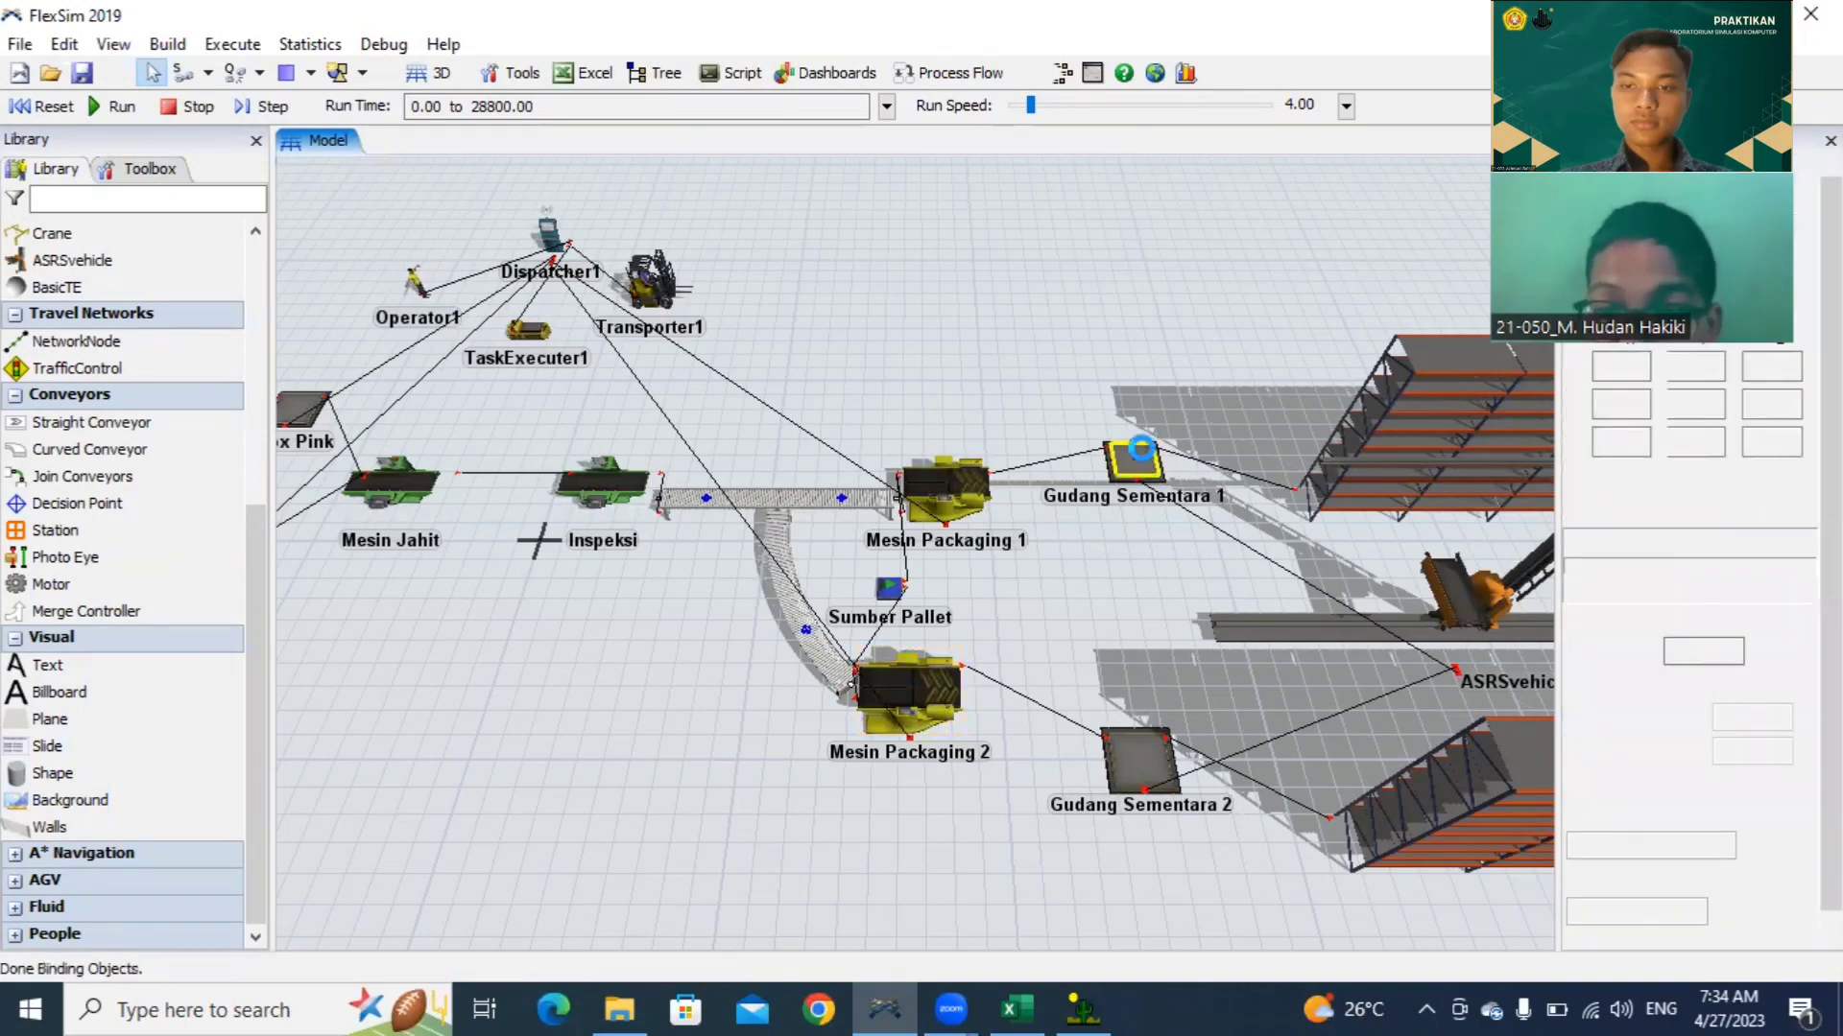
double_click(1139, 451)
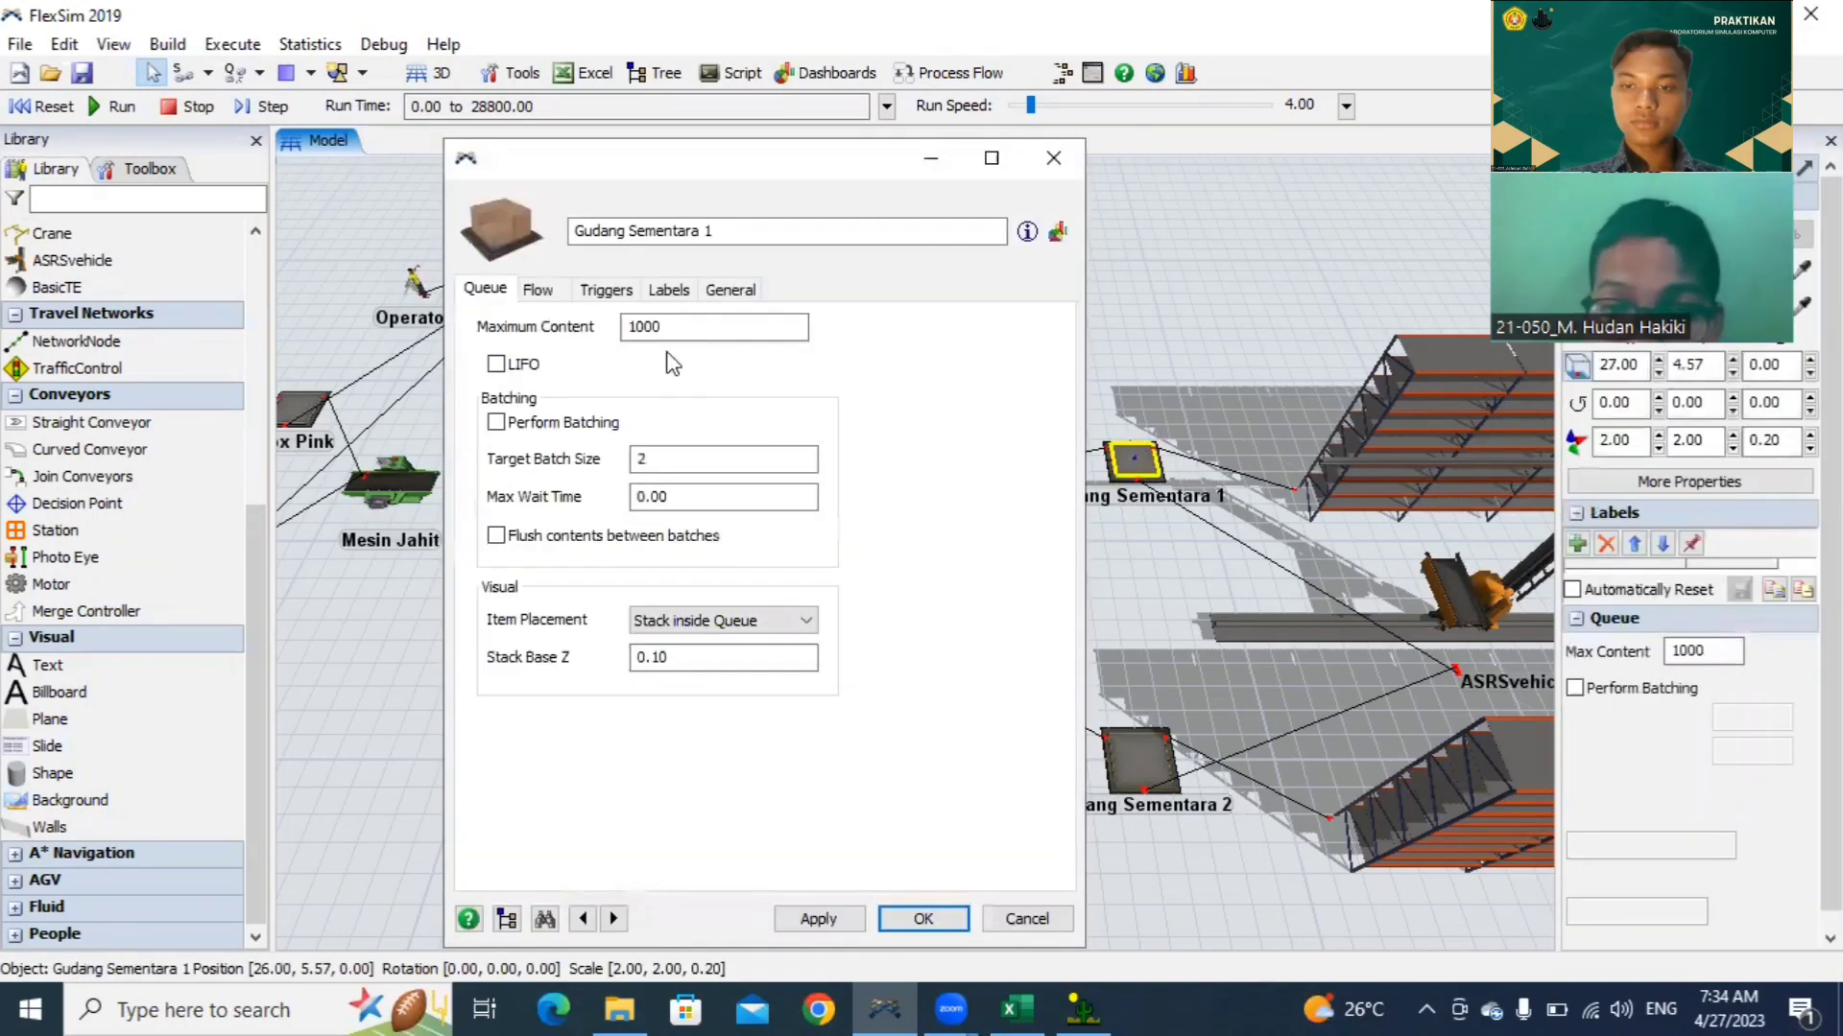
double_click(693, 326)
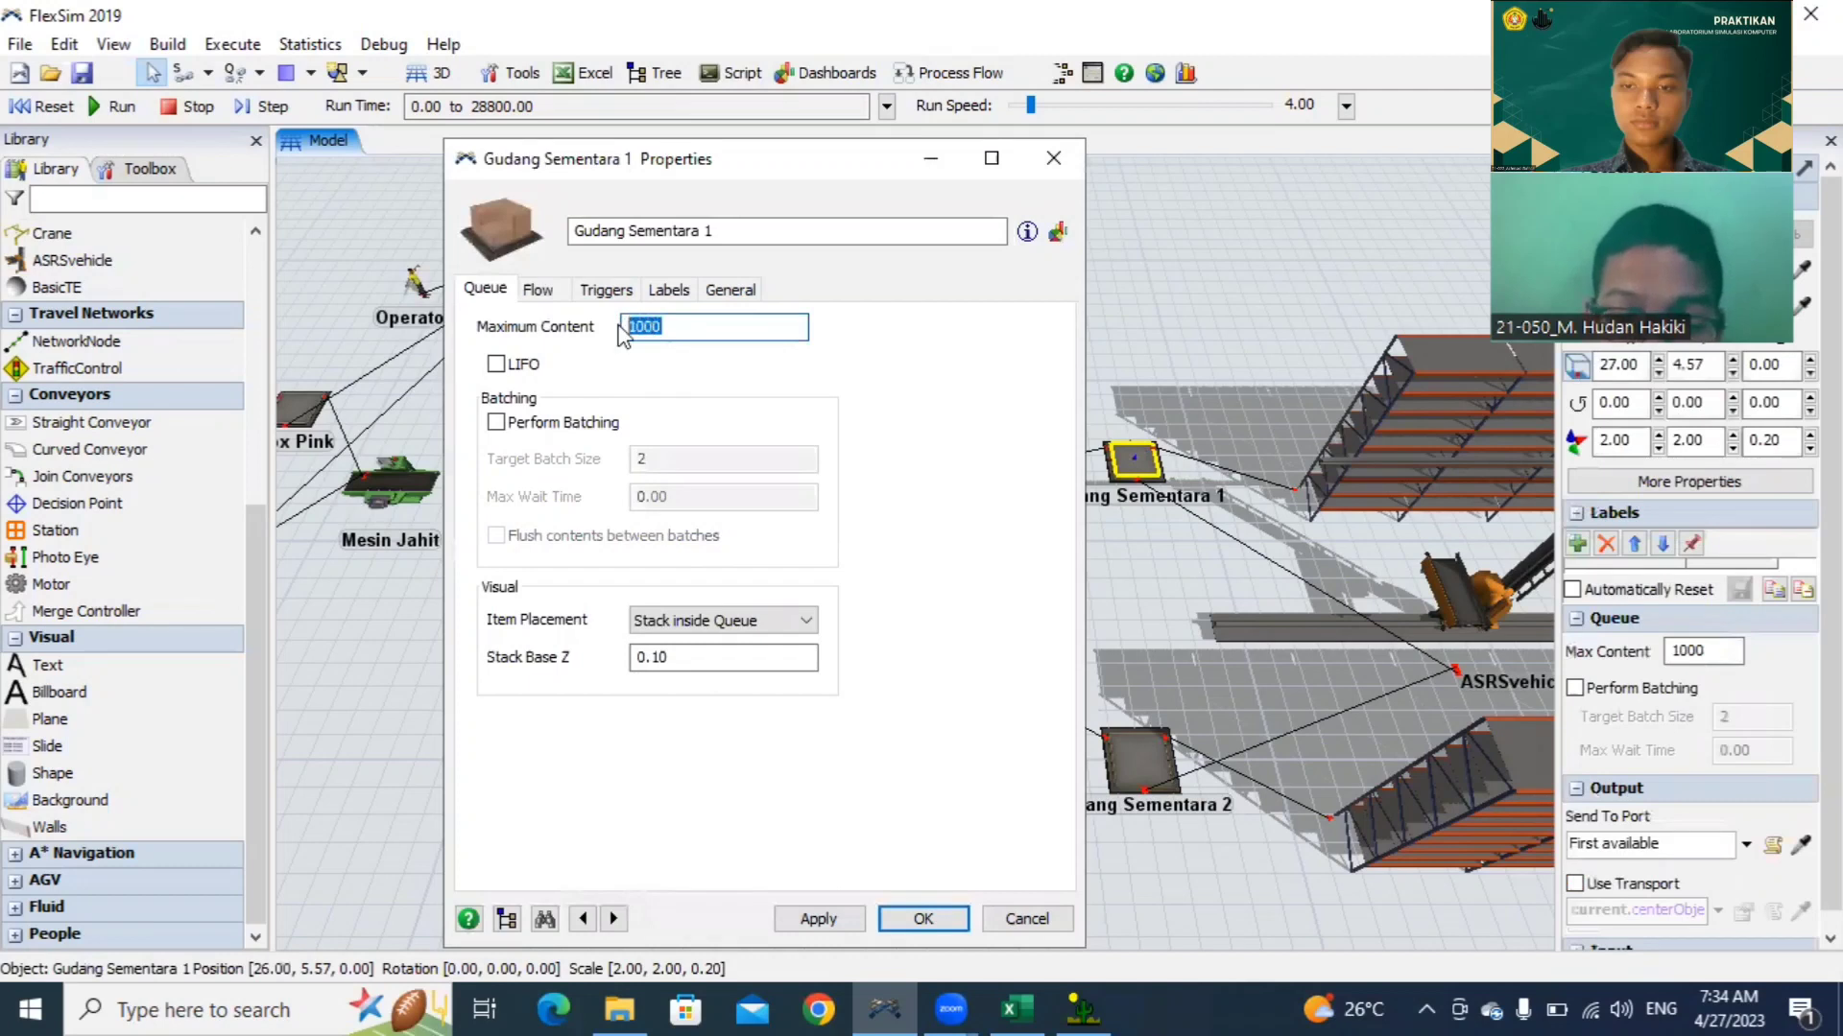
type("600")
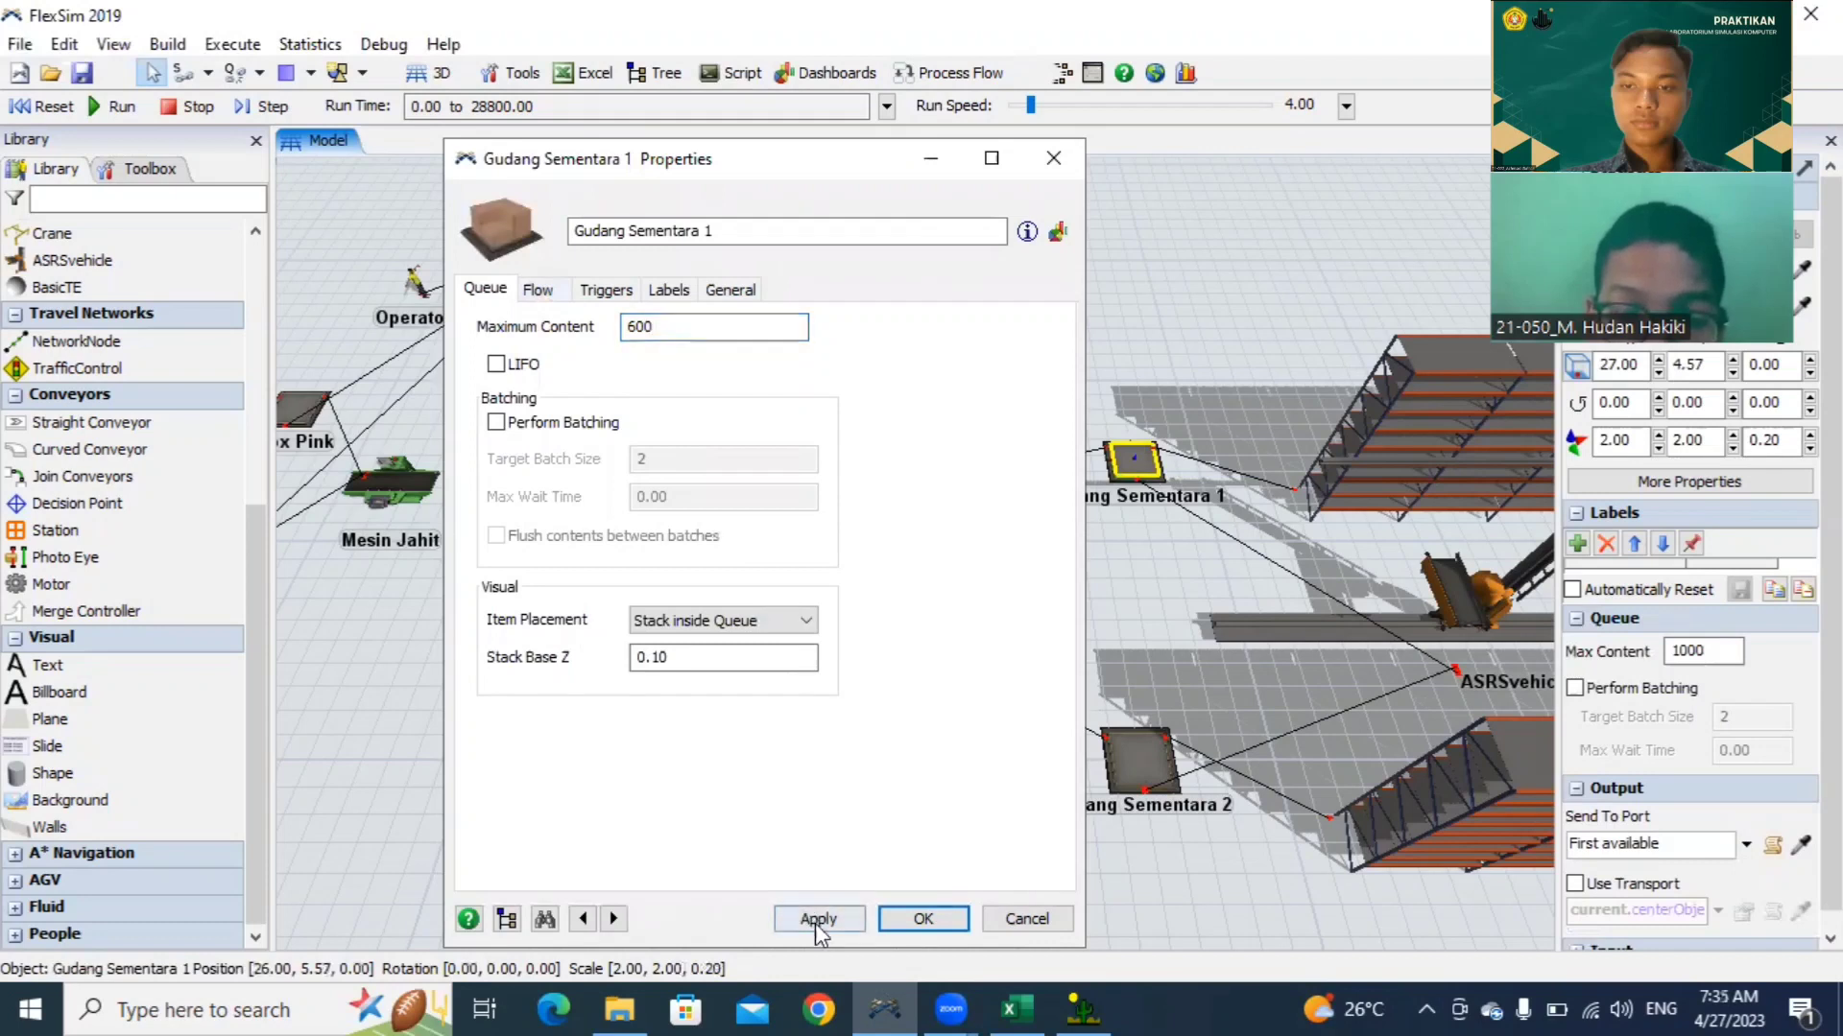
left_click(931, 917)
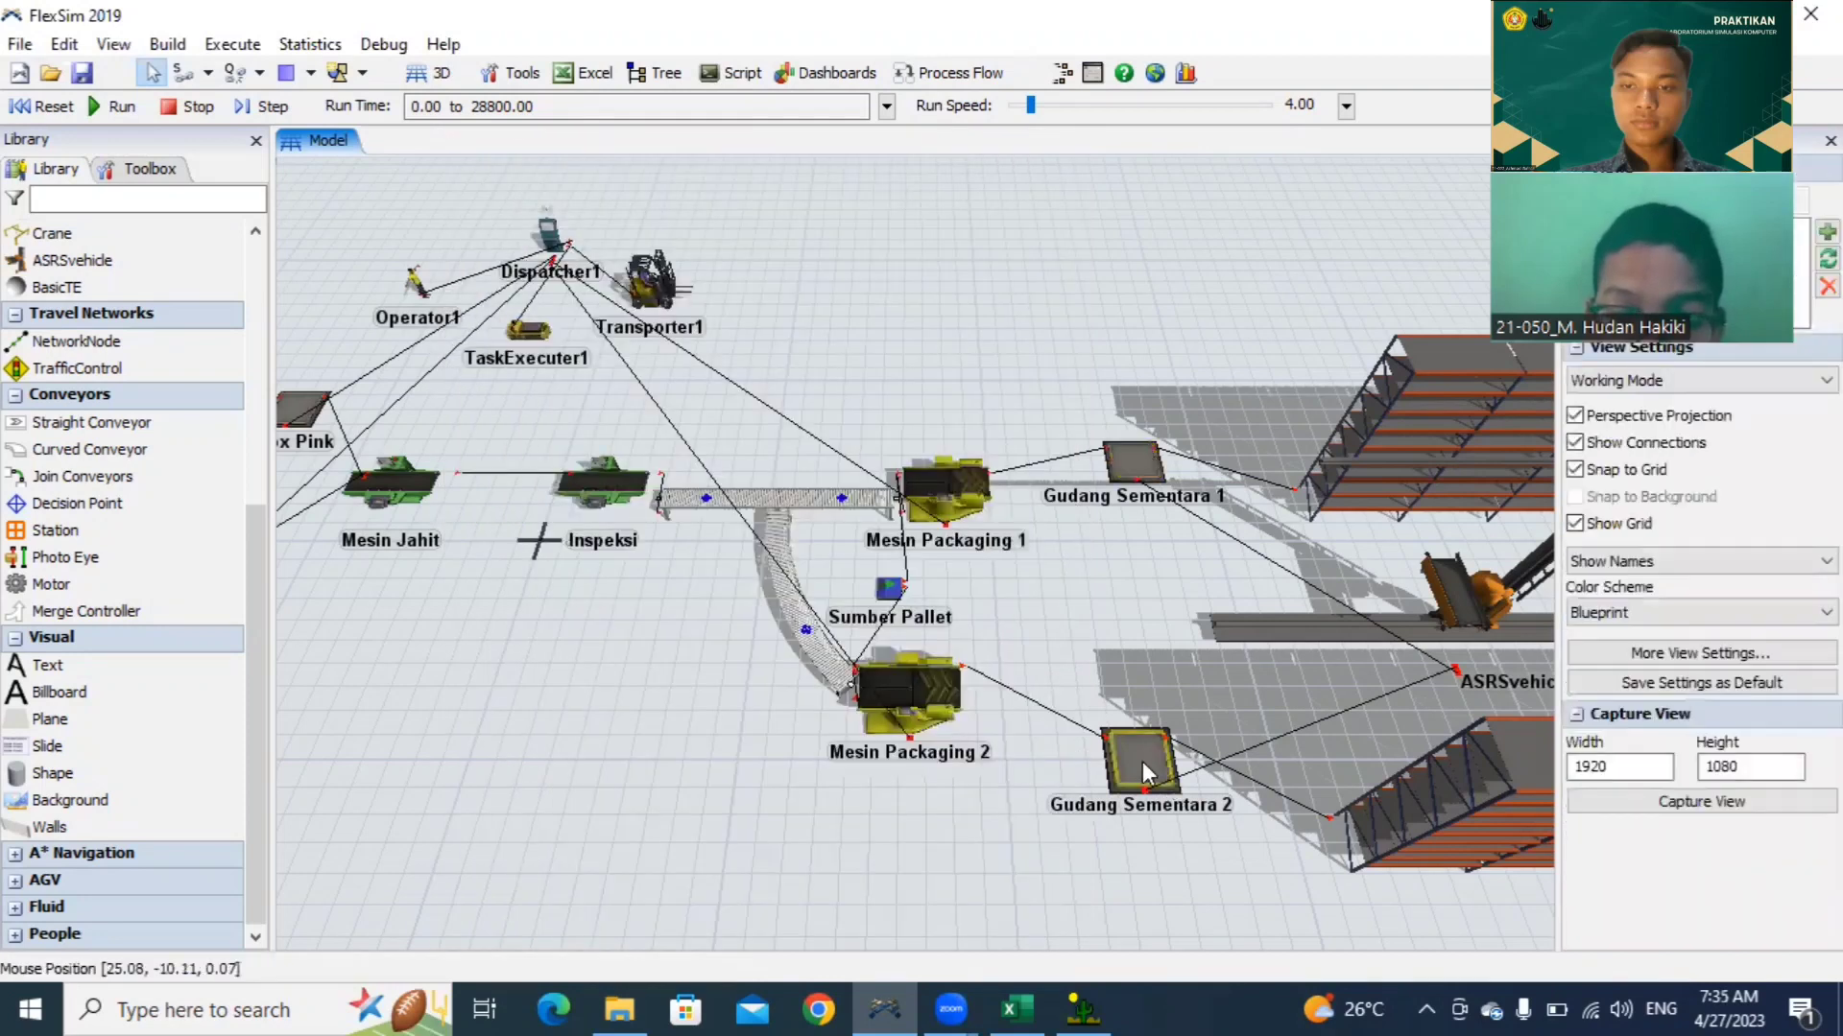
Step: Set the Gudang Sementara 2 queue's maximum content to 400 and enable transport for its output, applying the changes
left_click(1142, 762)
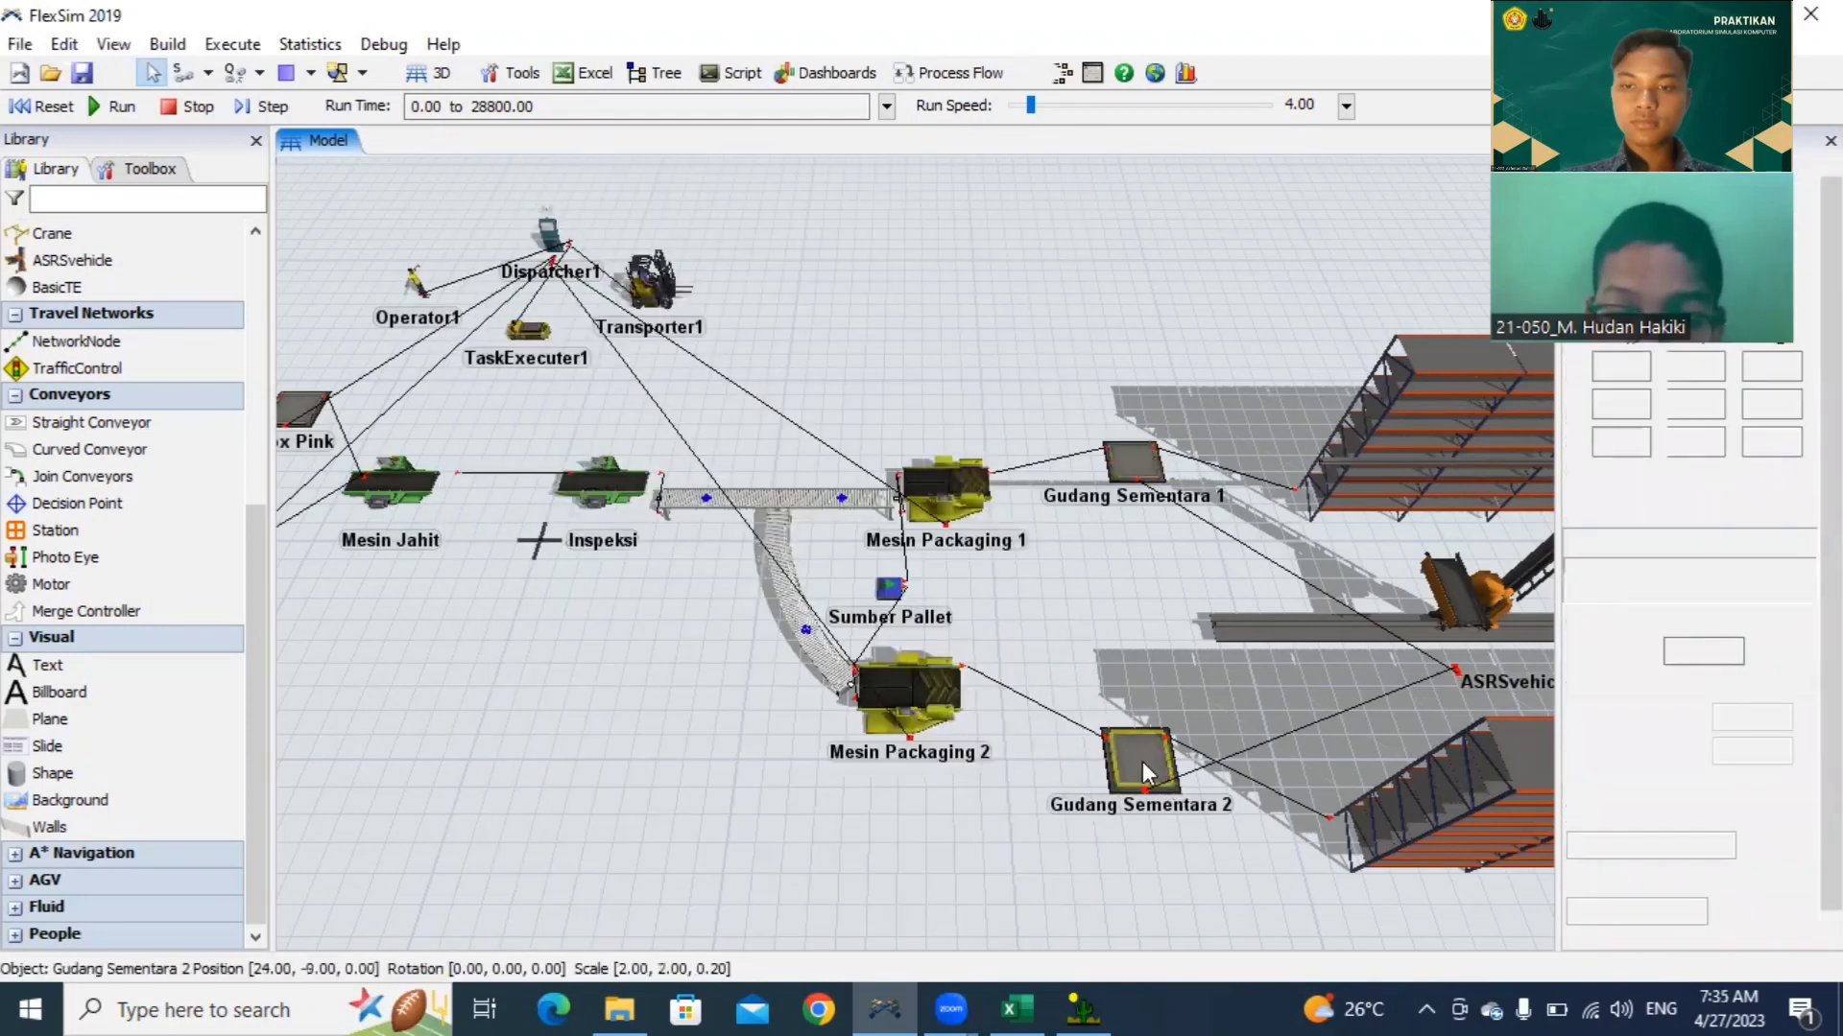
double_click(1142, 762)
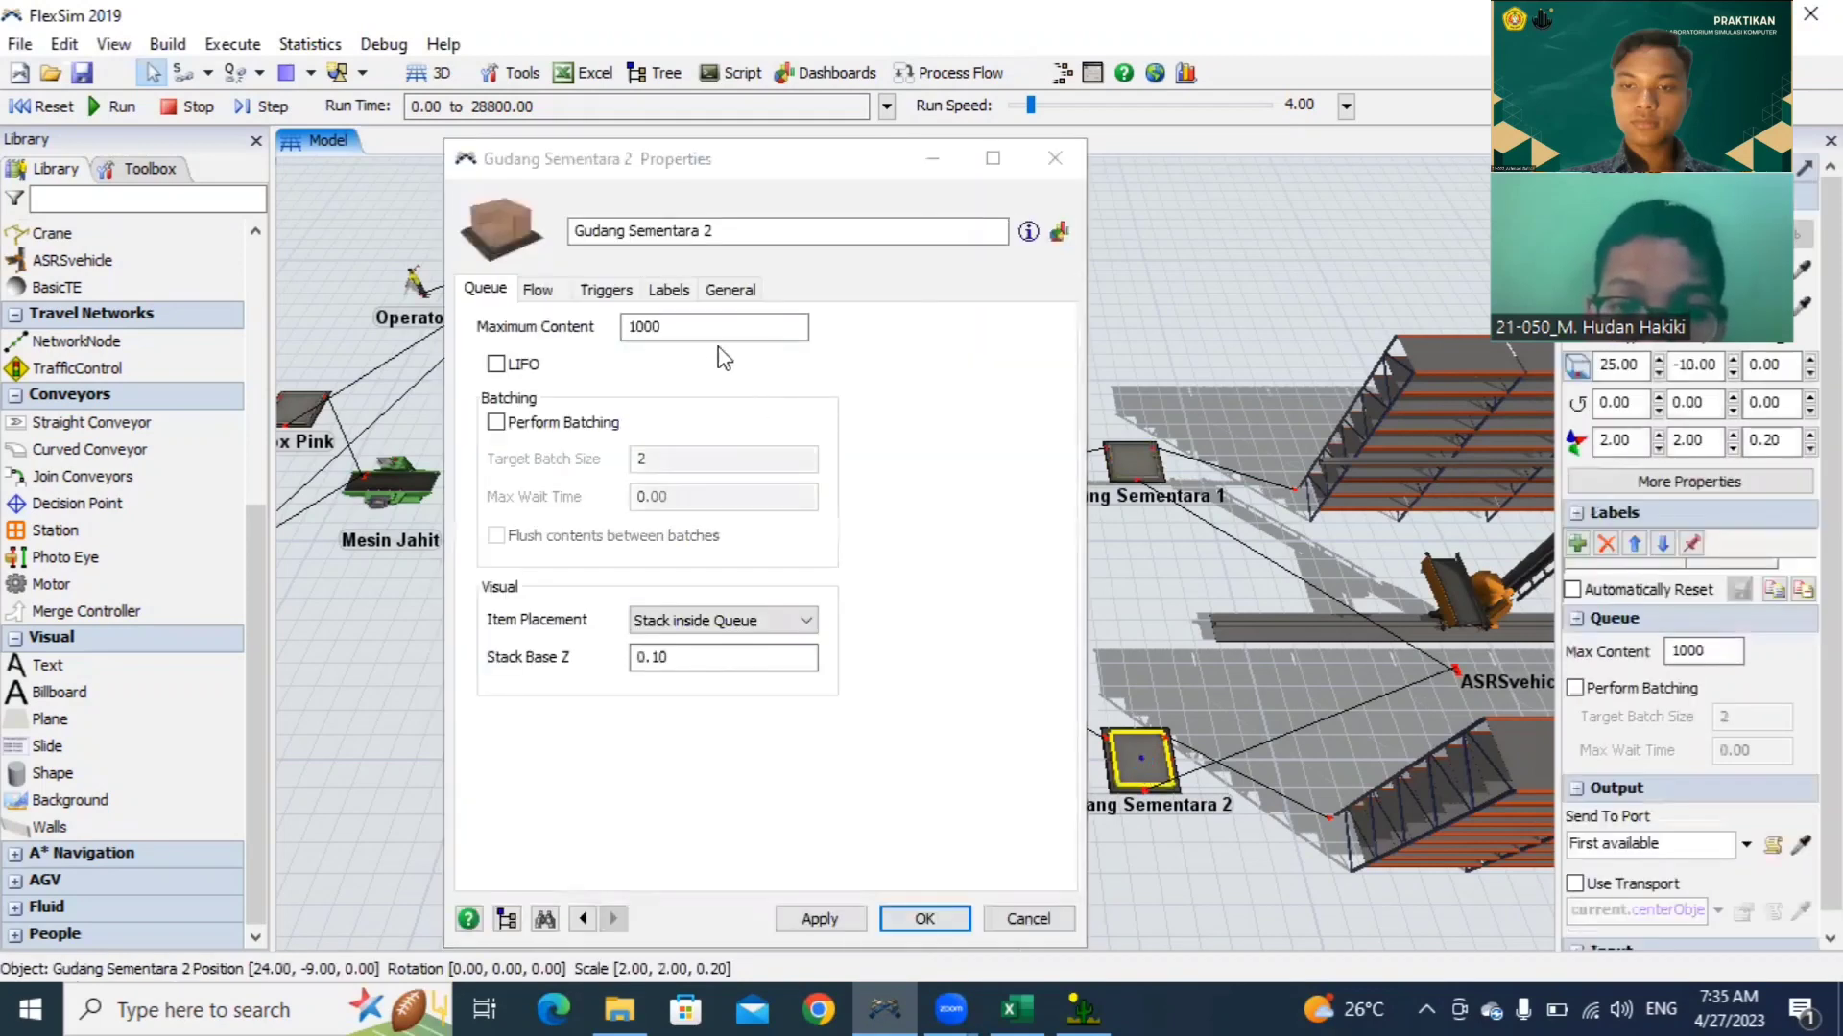
double_click(669, 326)
type("400")
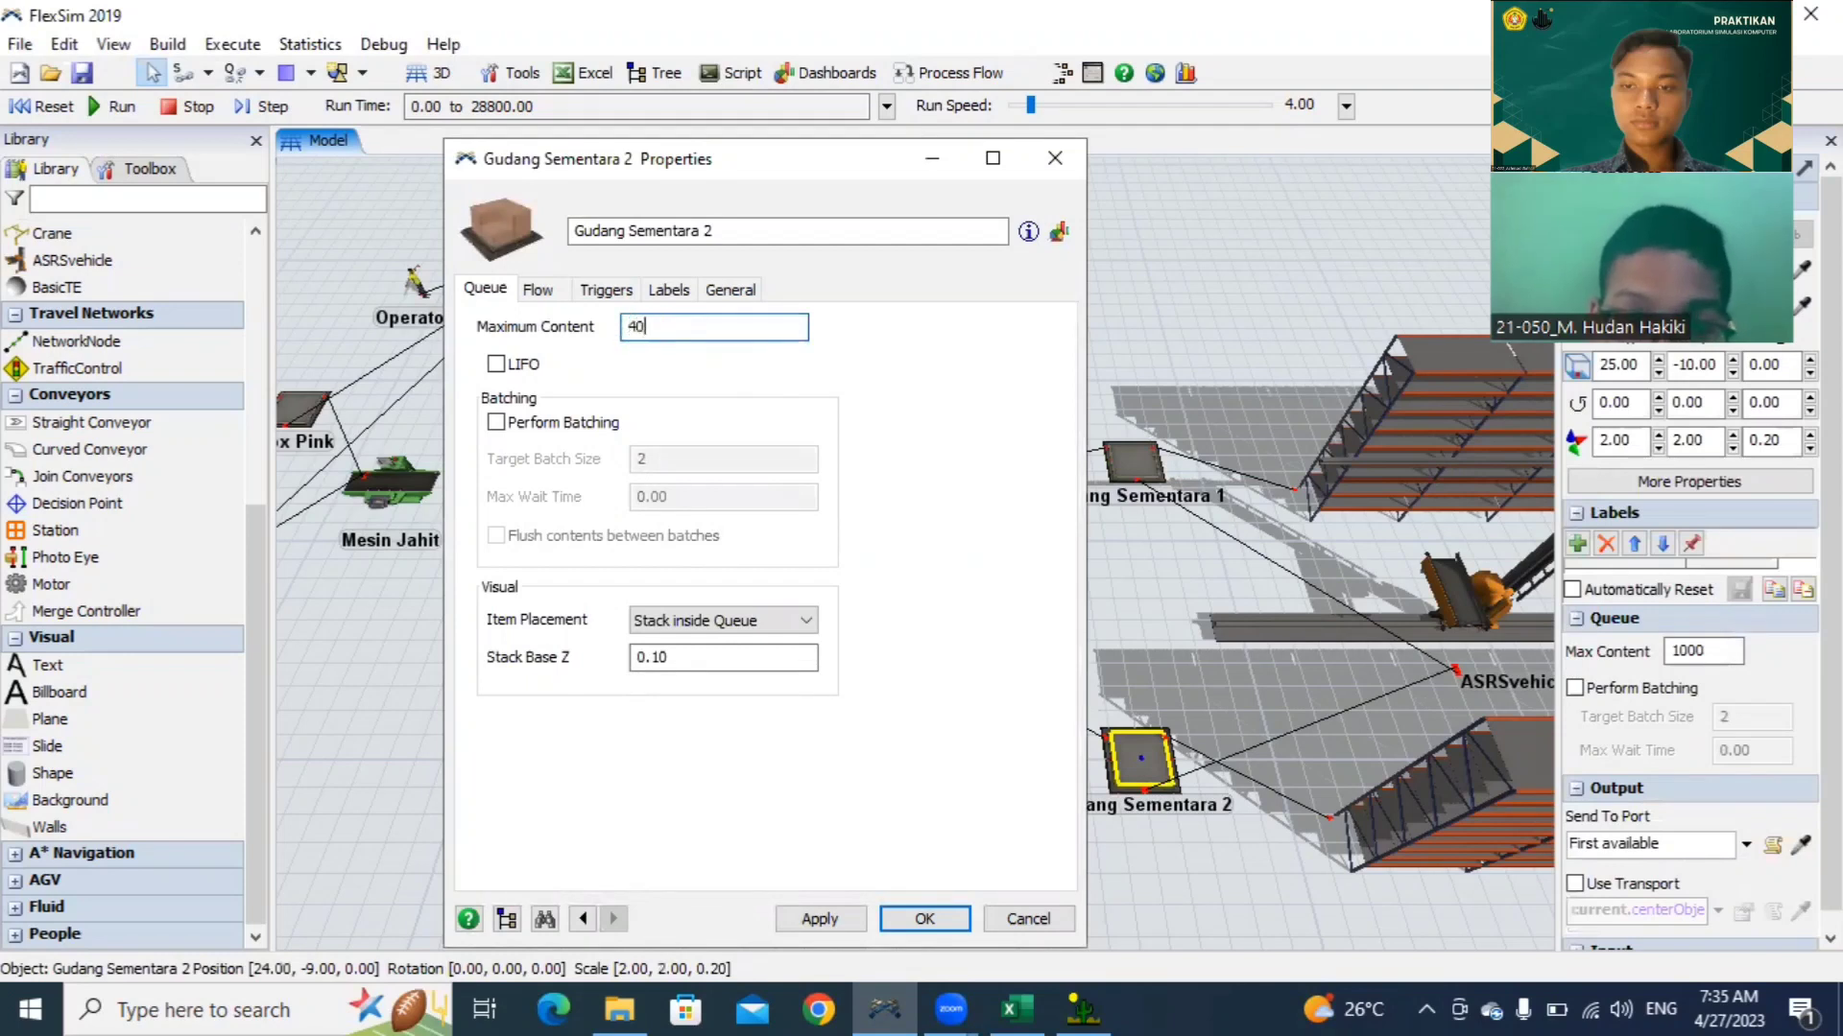
left_click(539, 290)
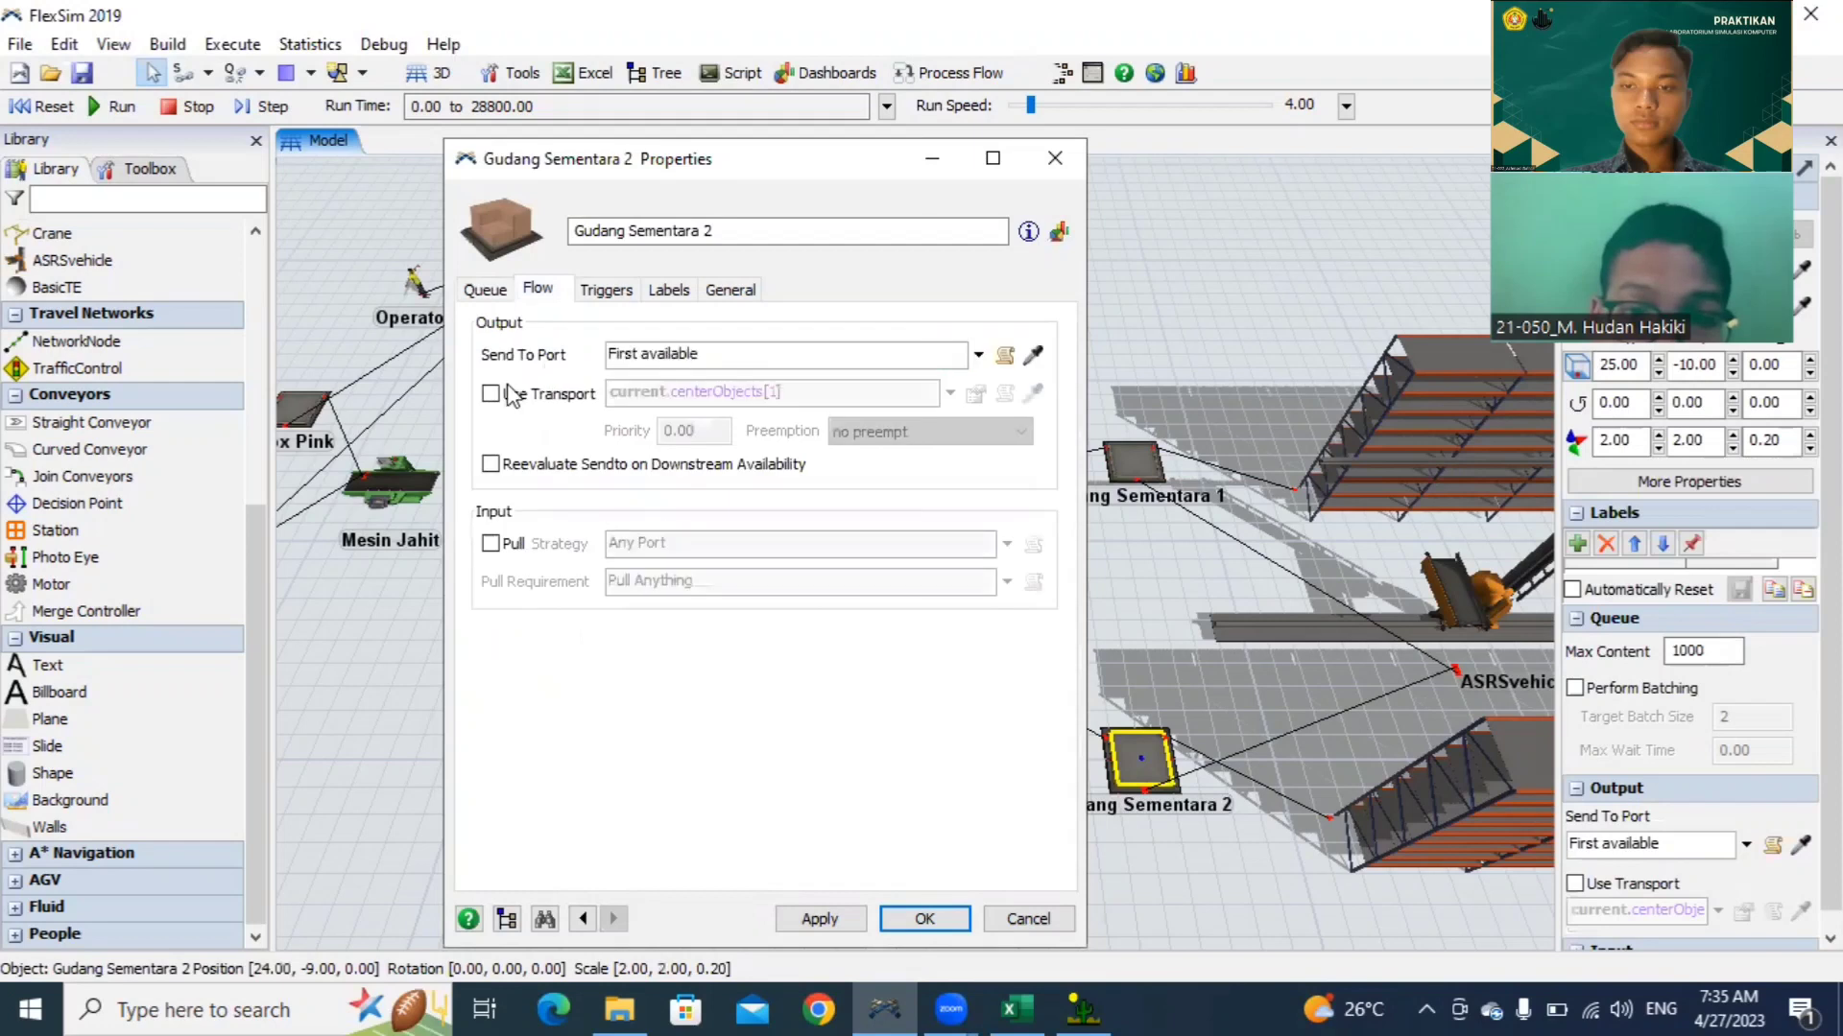
left_click(490, 393)
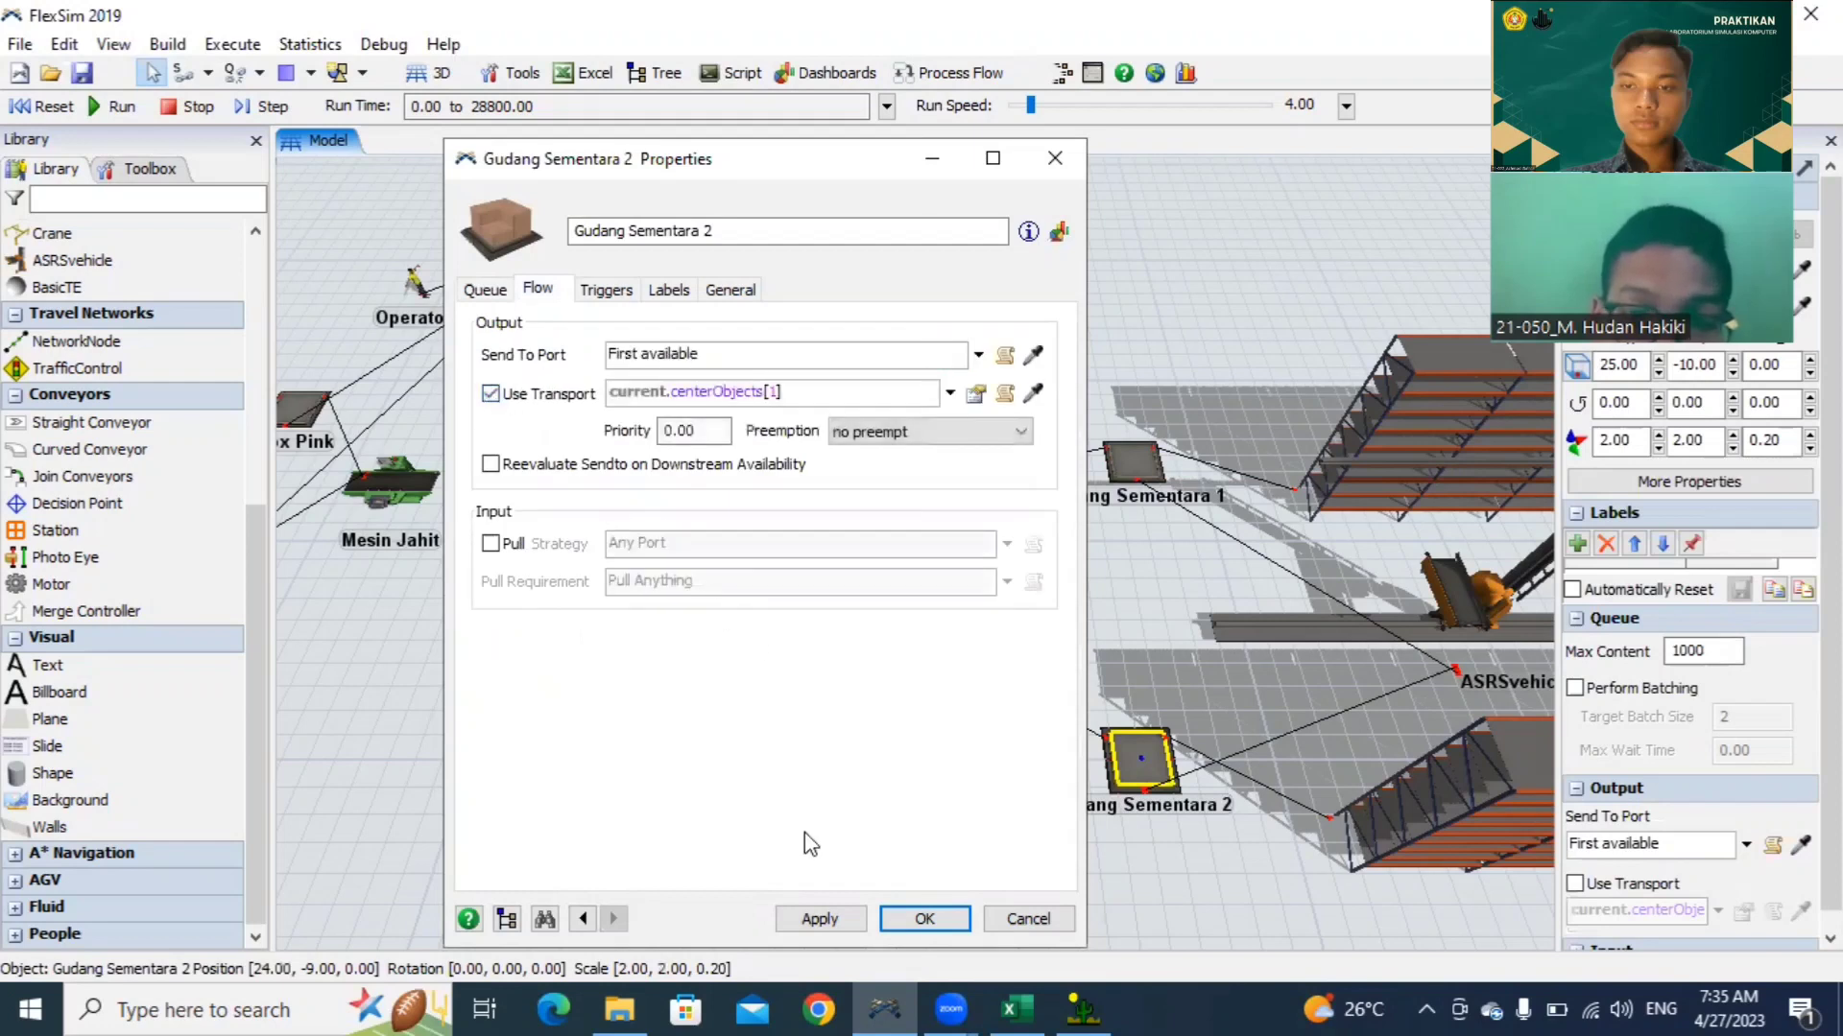
left_click(820, 918)
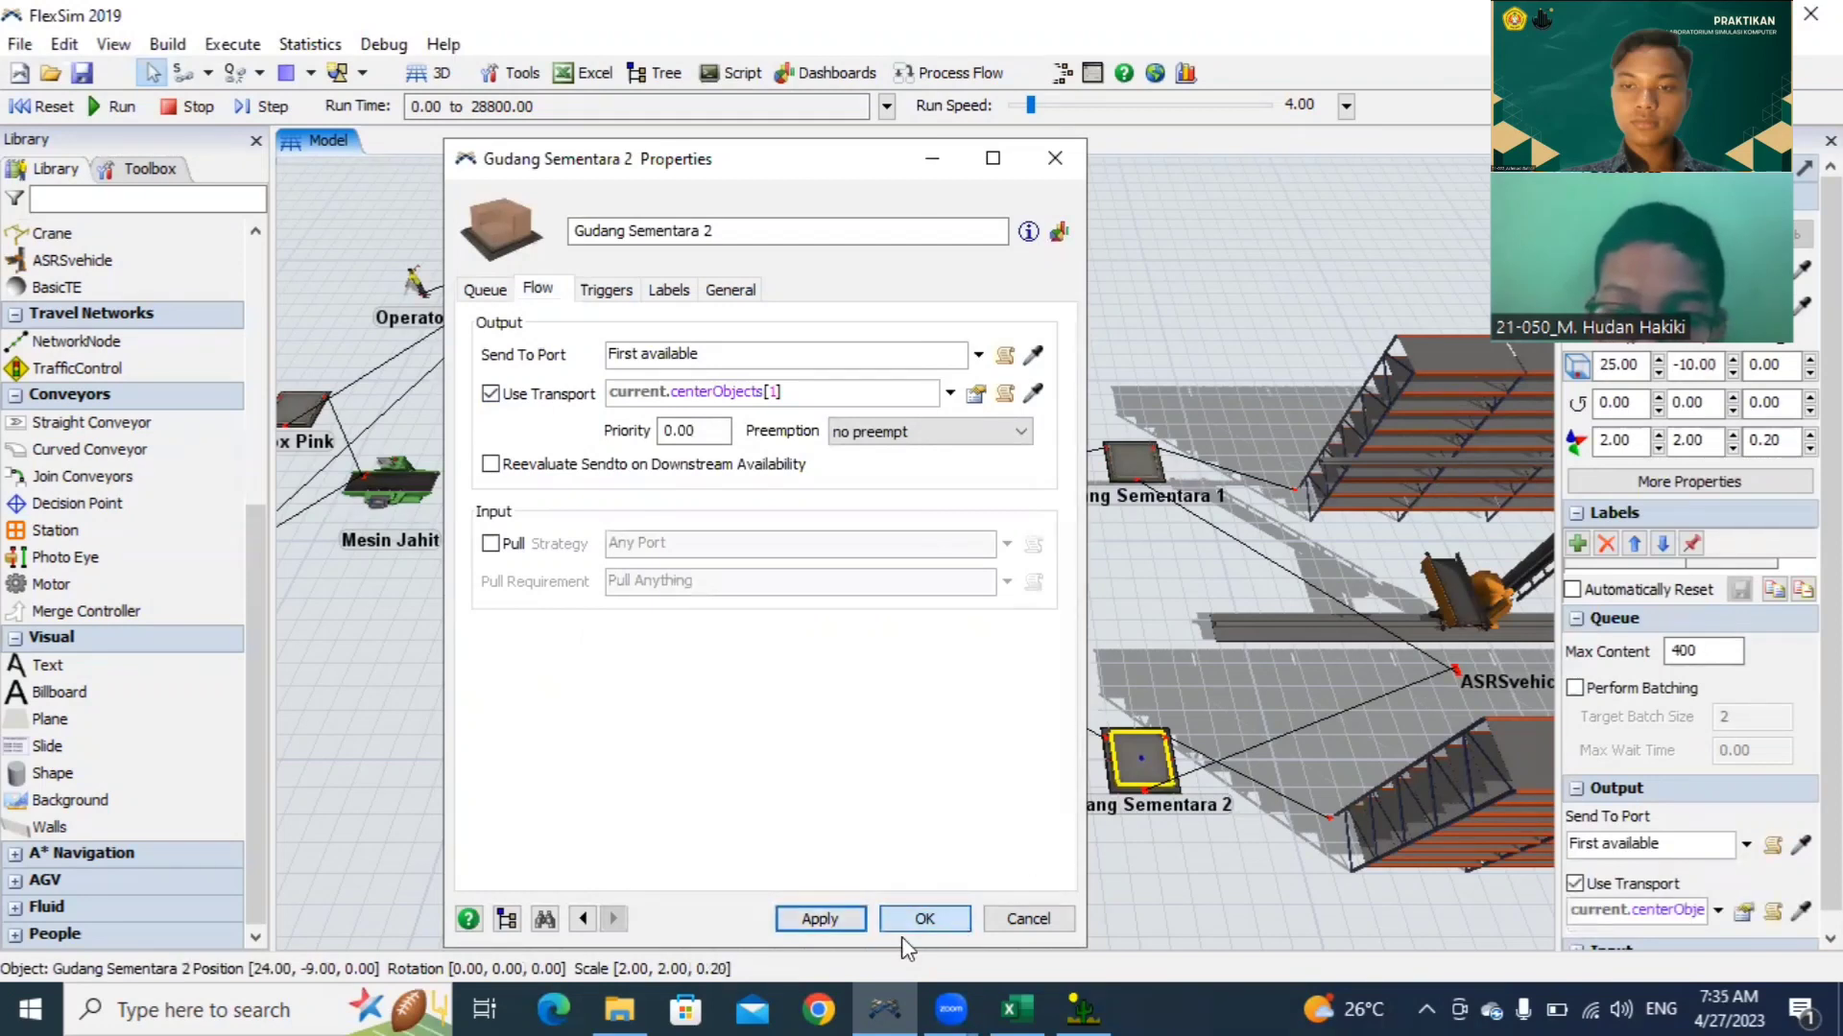
left_click(921, 919)
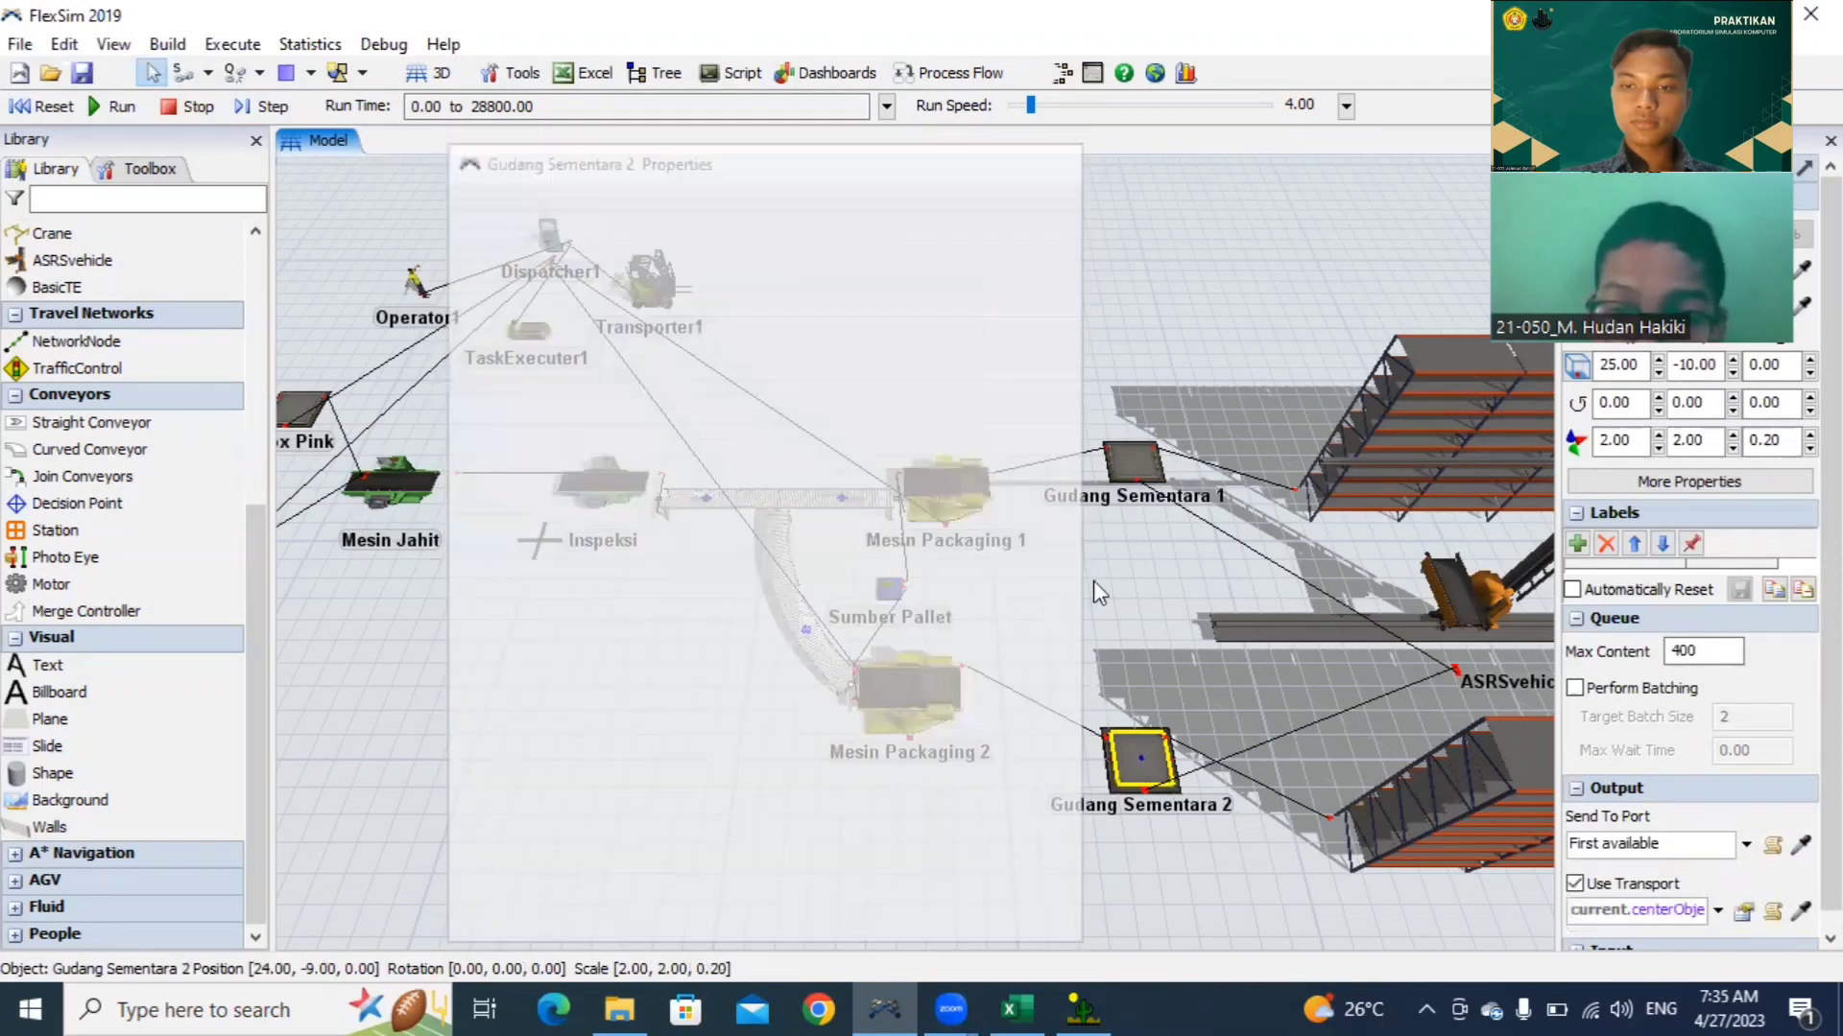
Step: Enable transport for the output flow of Gudang Sementara 1, then apply and close its properties
left_click(1131, 485)
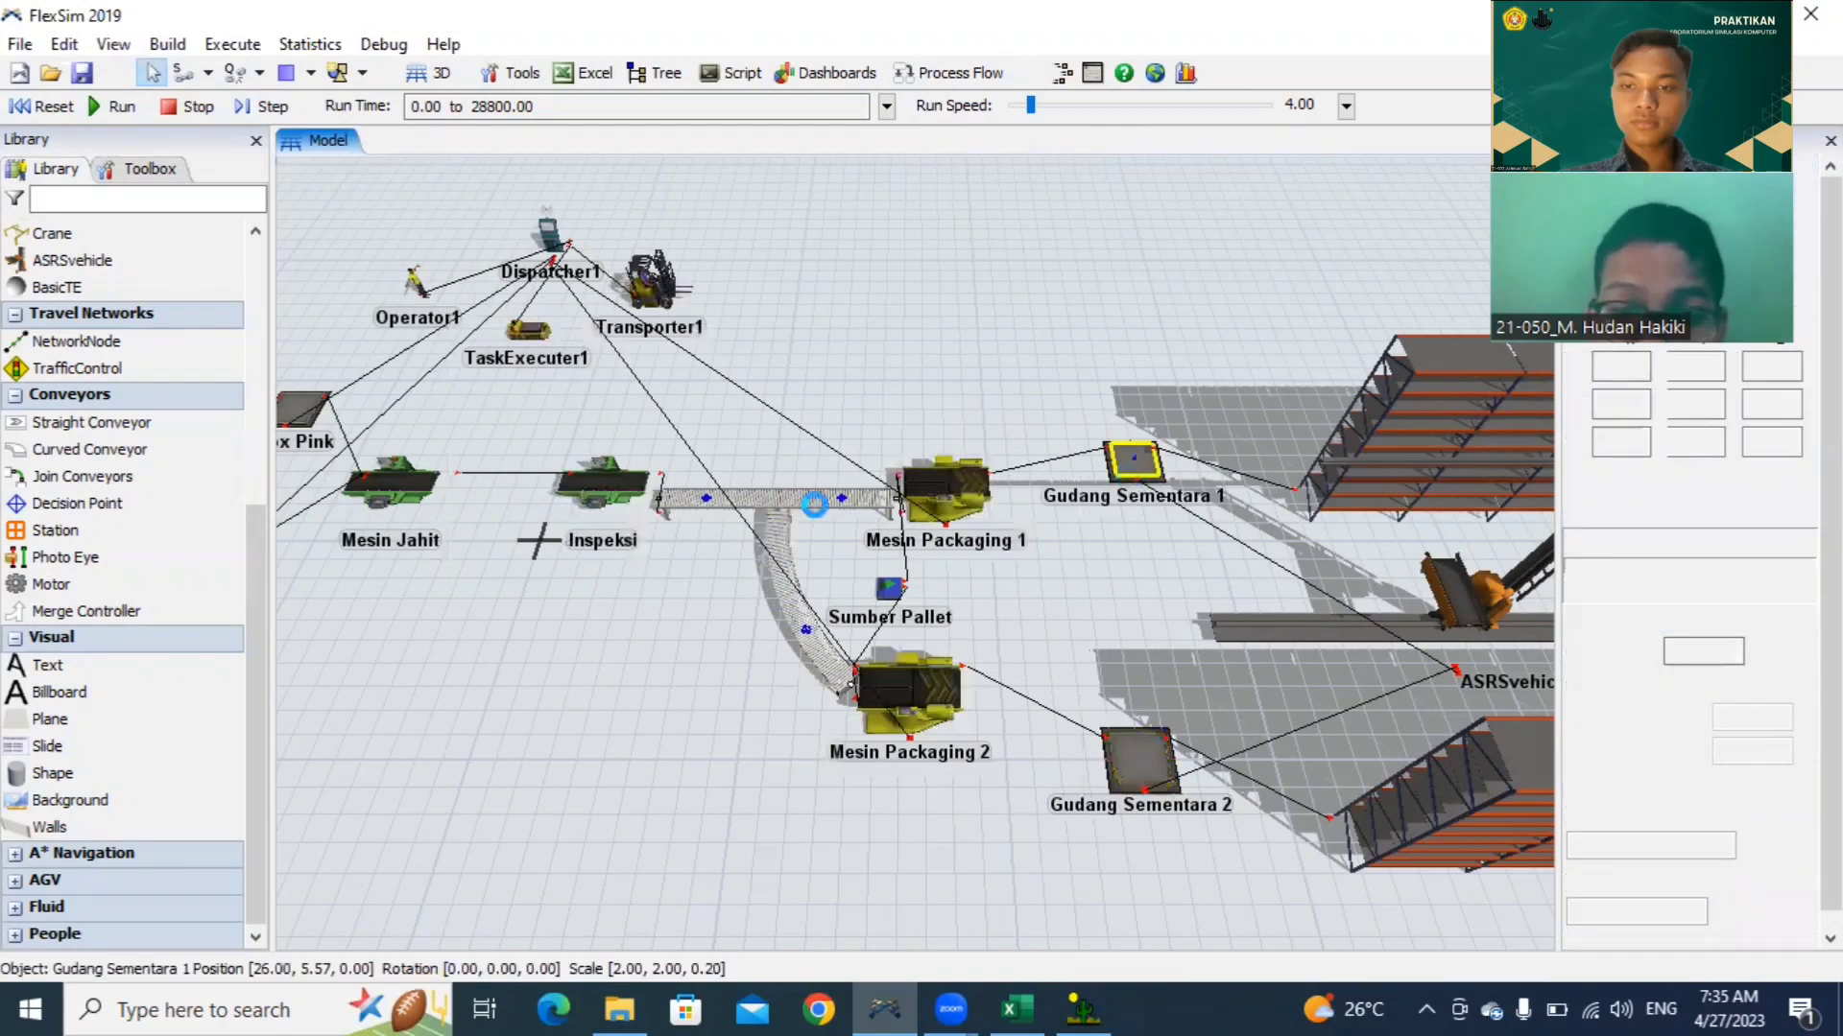
double_click(691, 322)
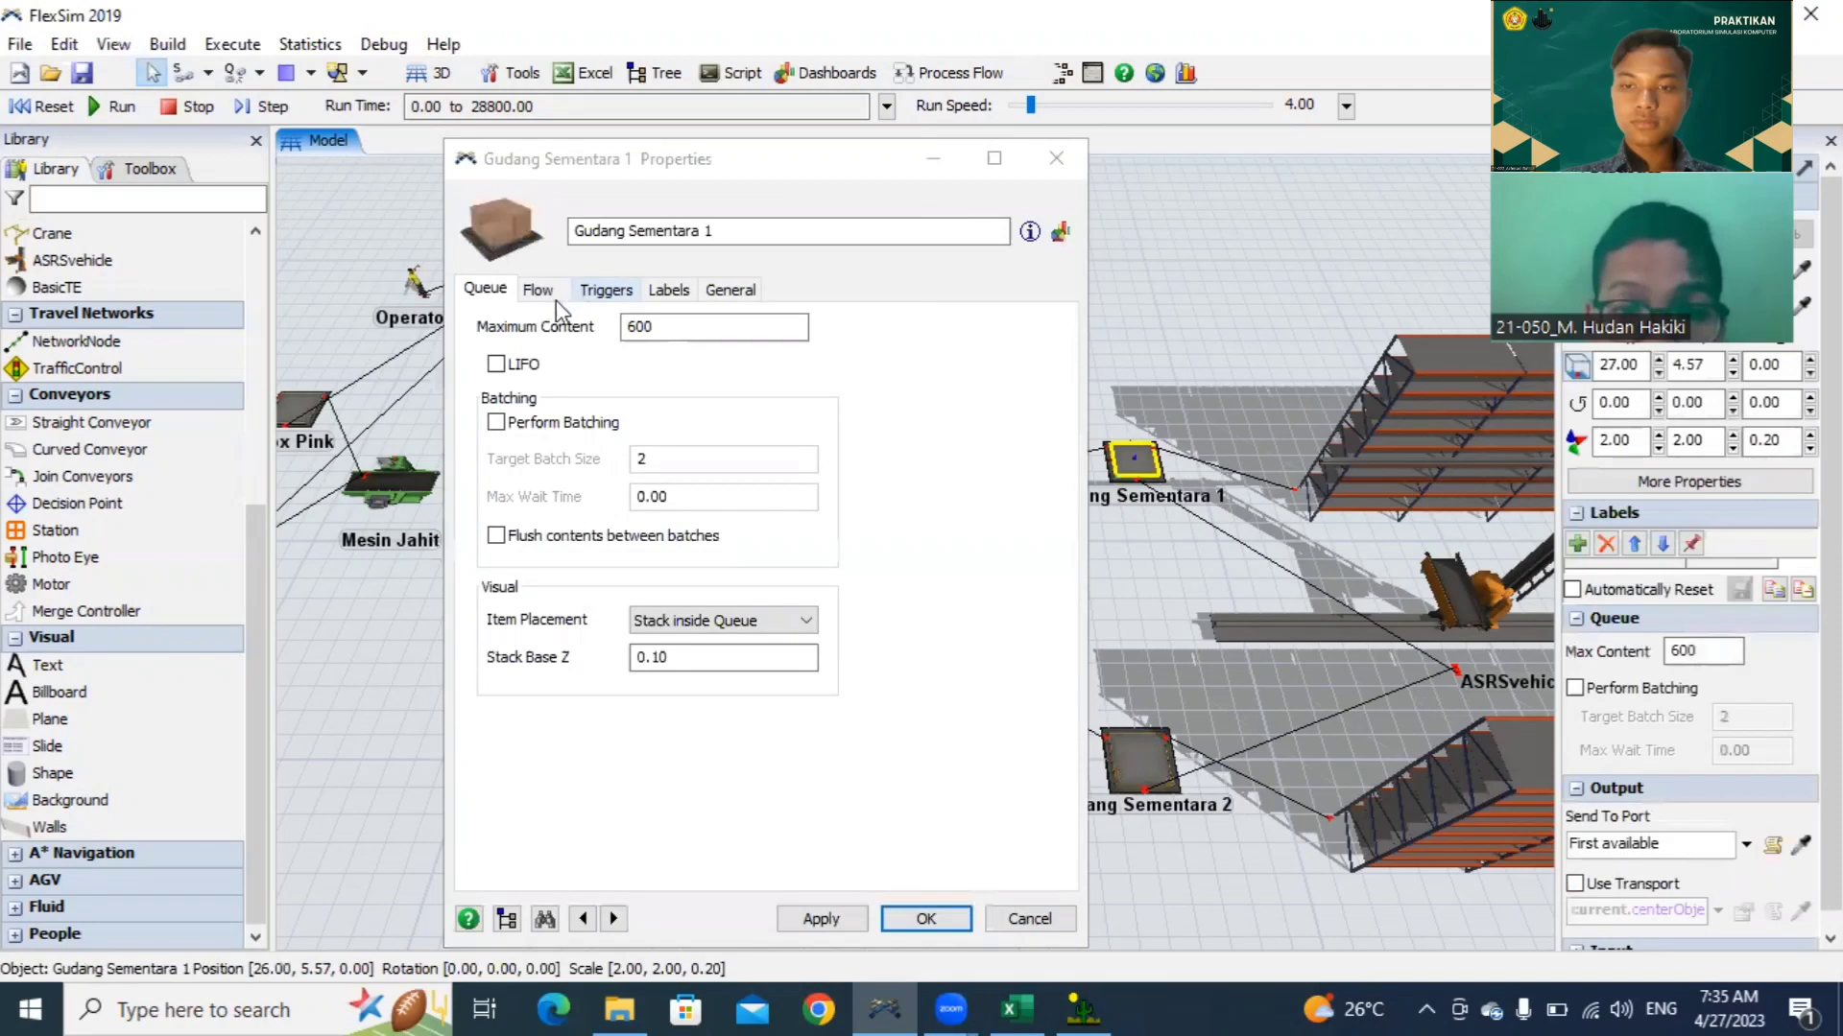
left_click(549, 291)
left_click(490, 394)
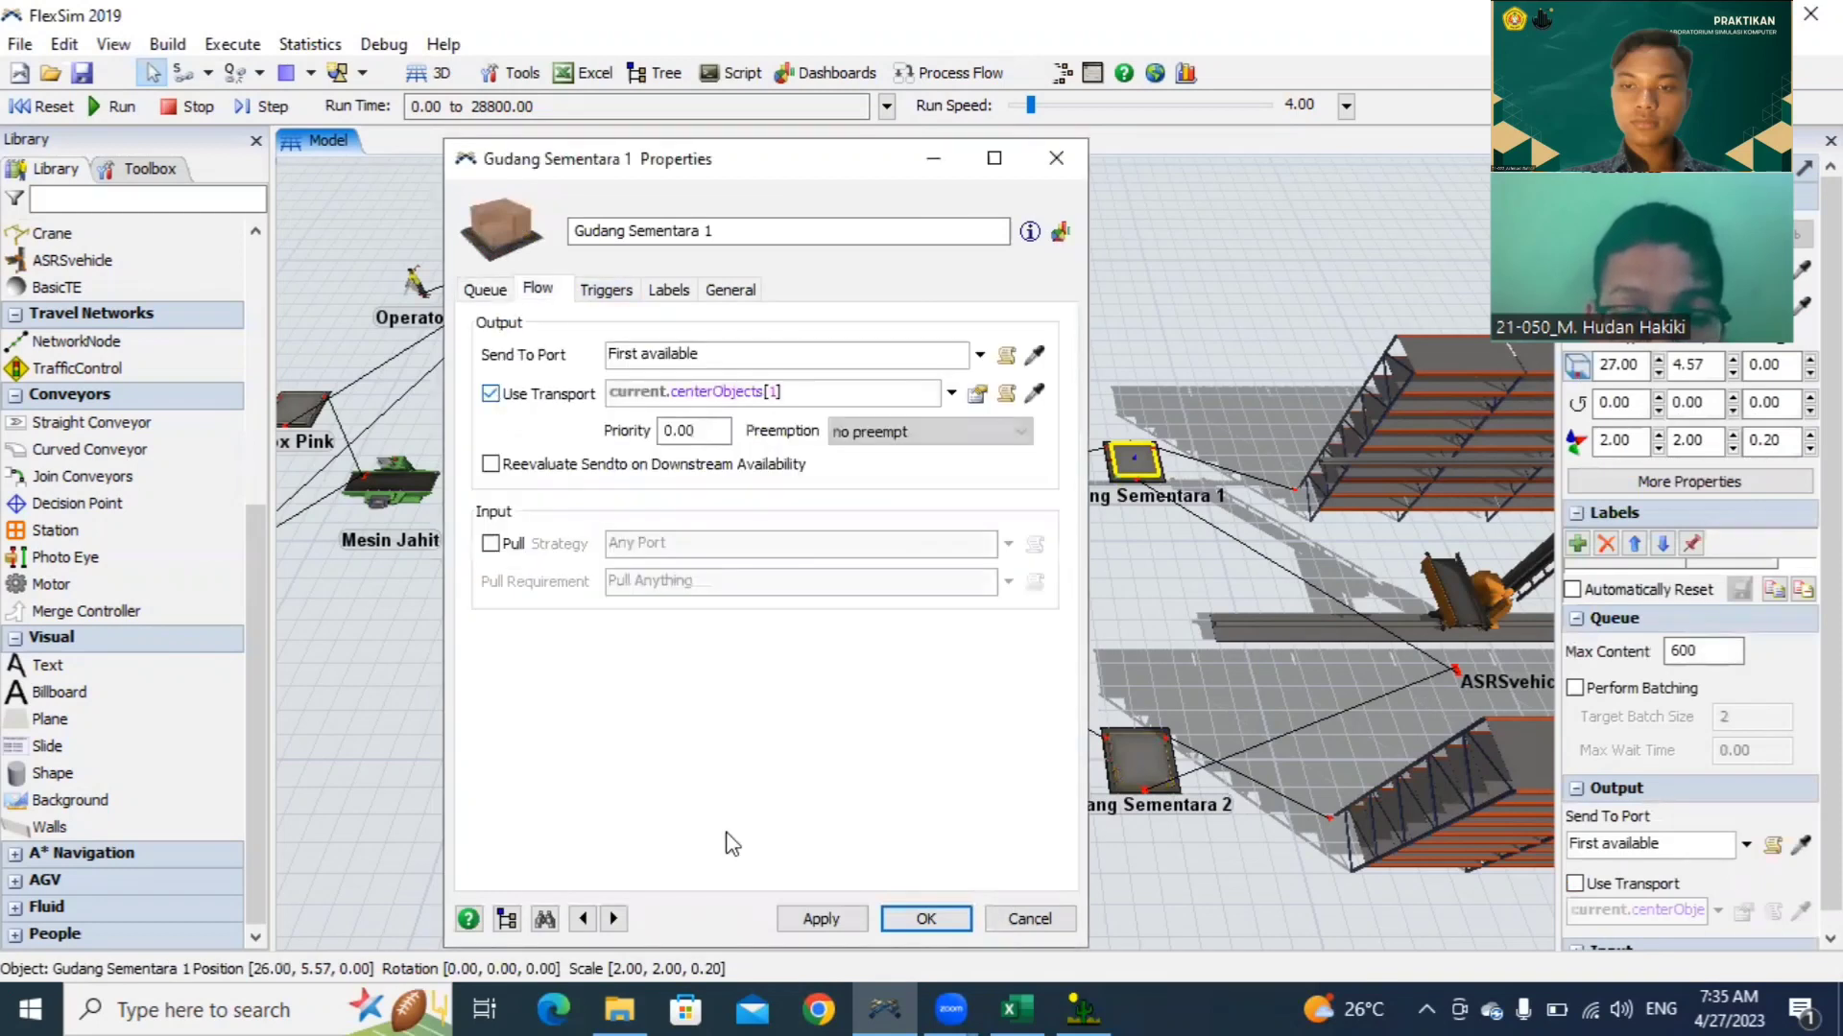
left_click(800, 914)
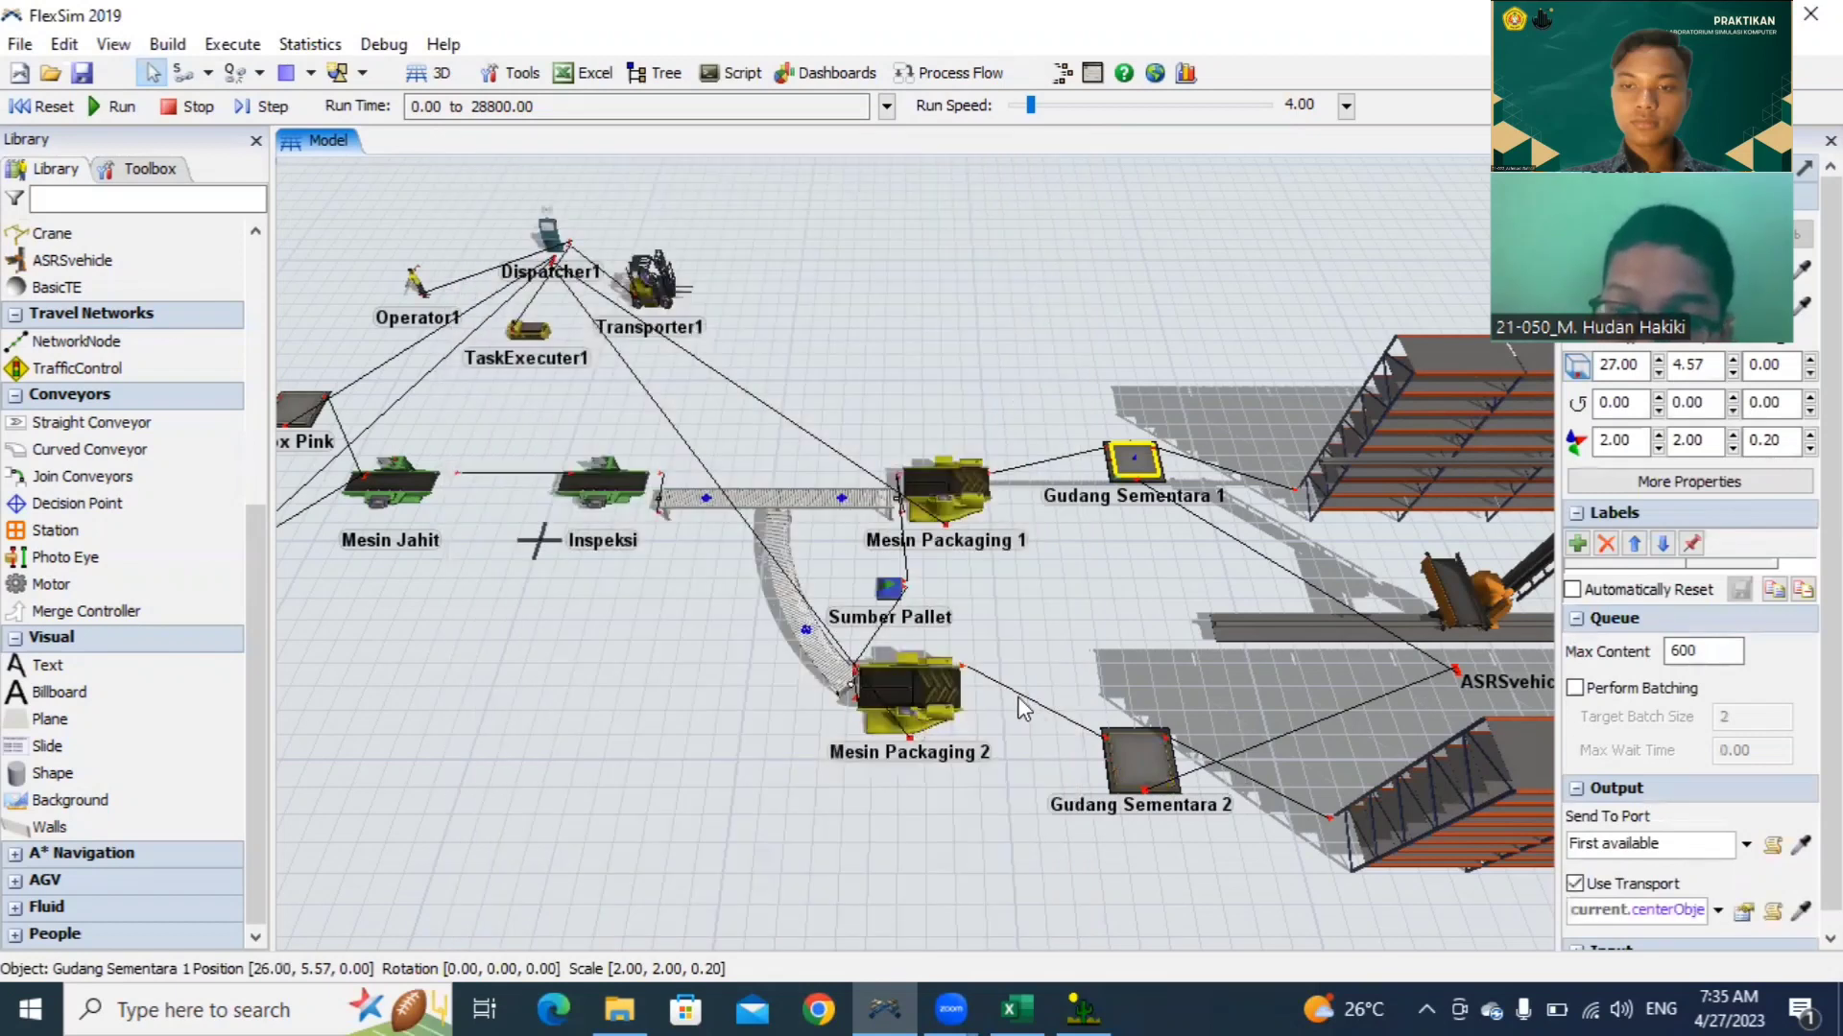
Step: Set Rack1 to First Available Bay and First Available Level placement with a maximum content of 600, and open its size table
left_click_drag(1018, 697, 934, 700)
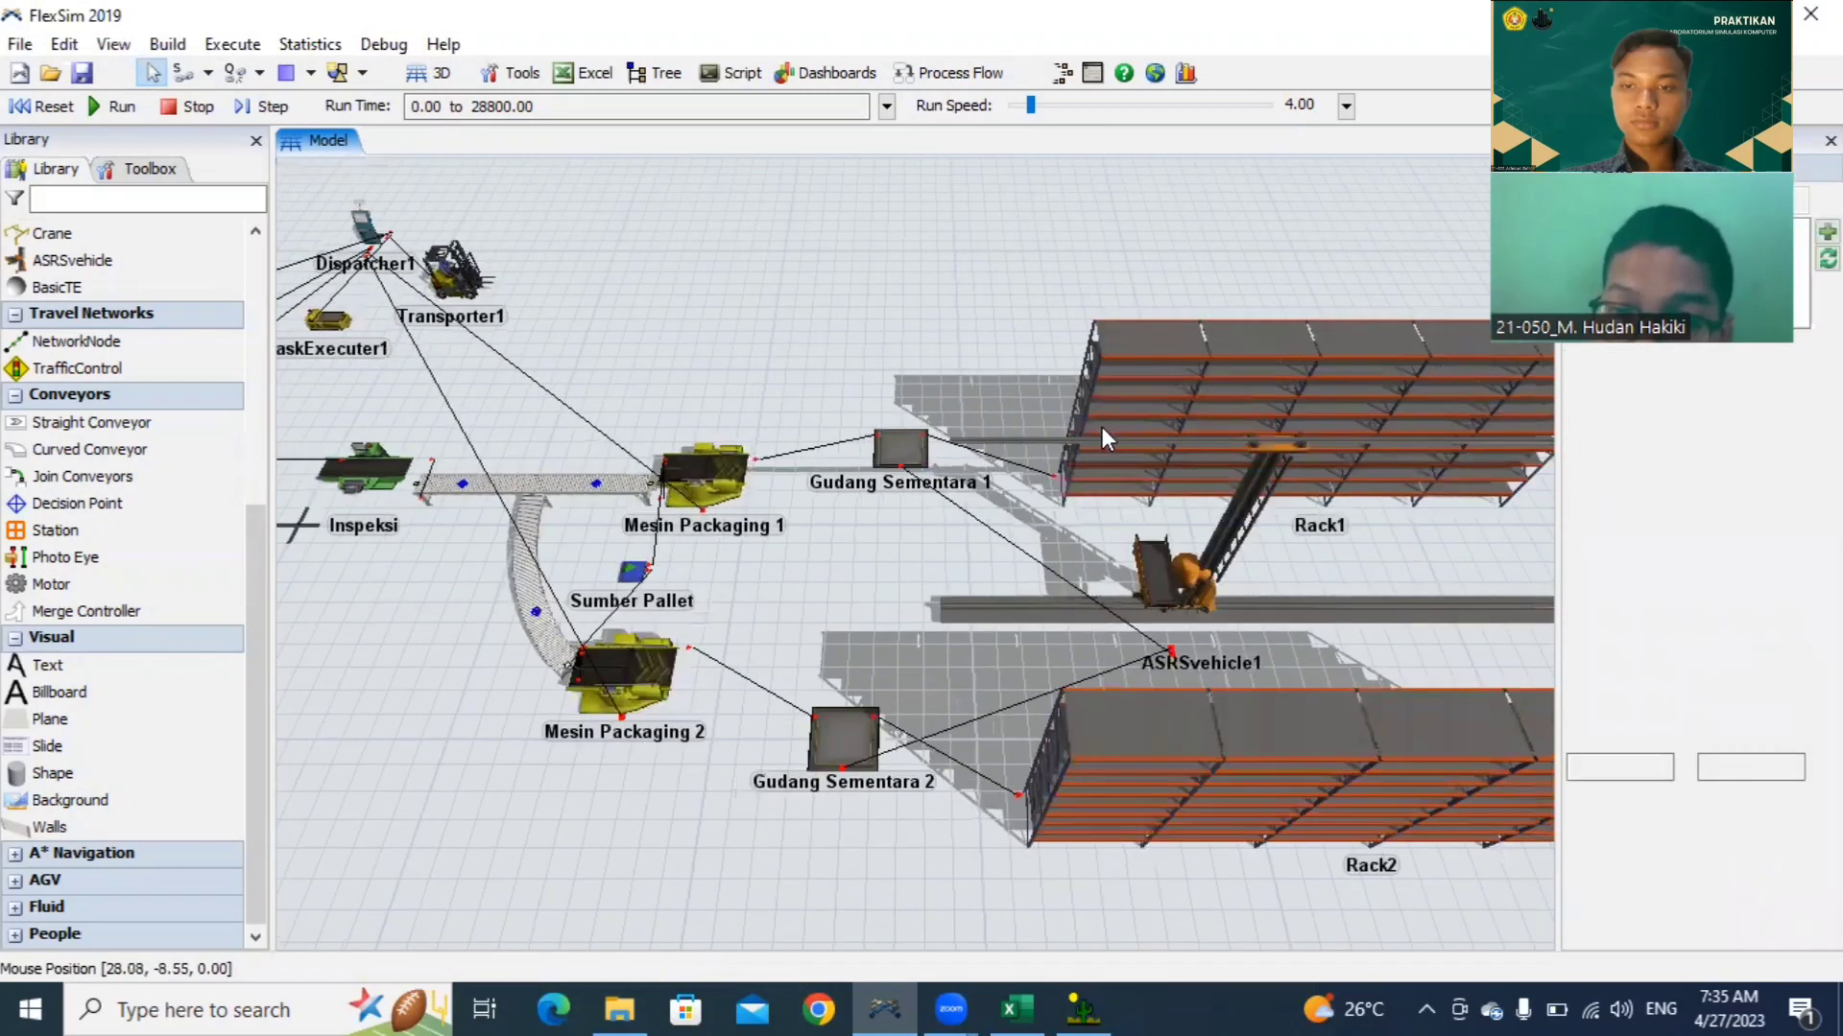
left_click(1102, 432)
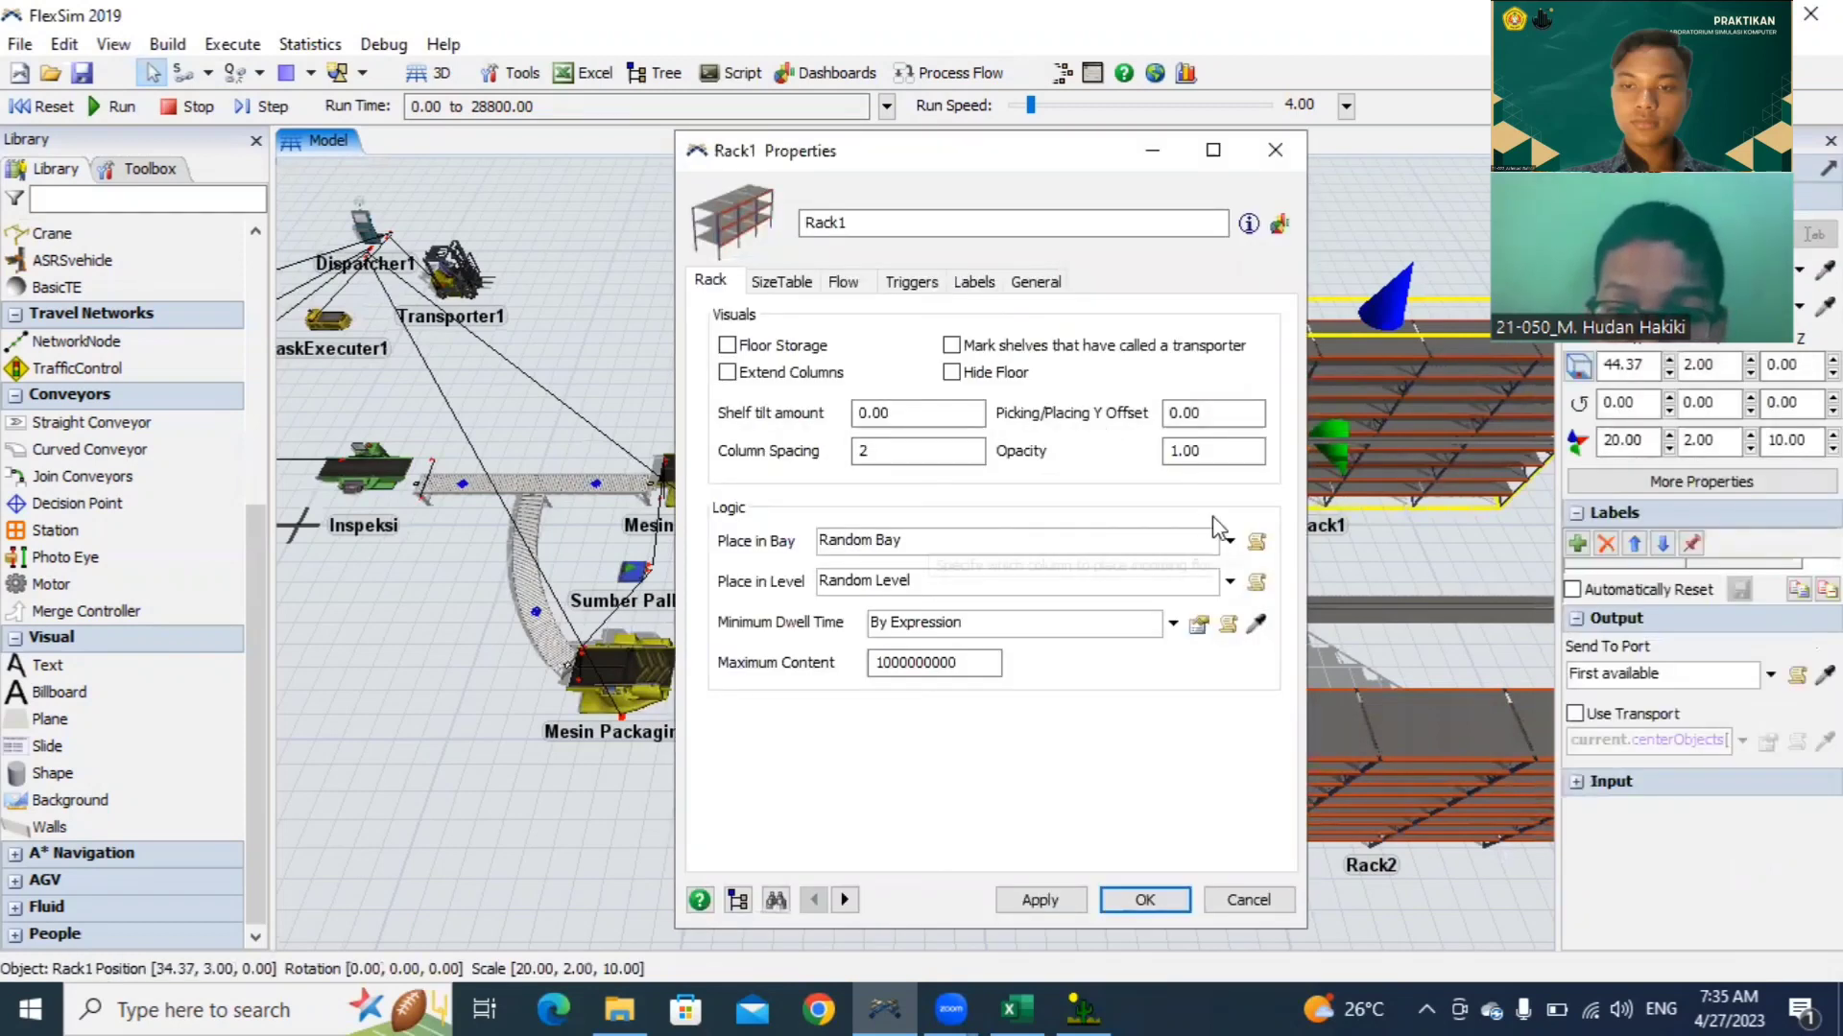
left_click(1229, 543)
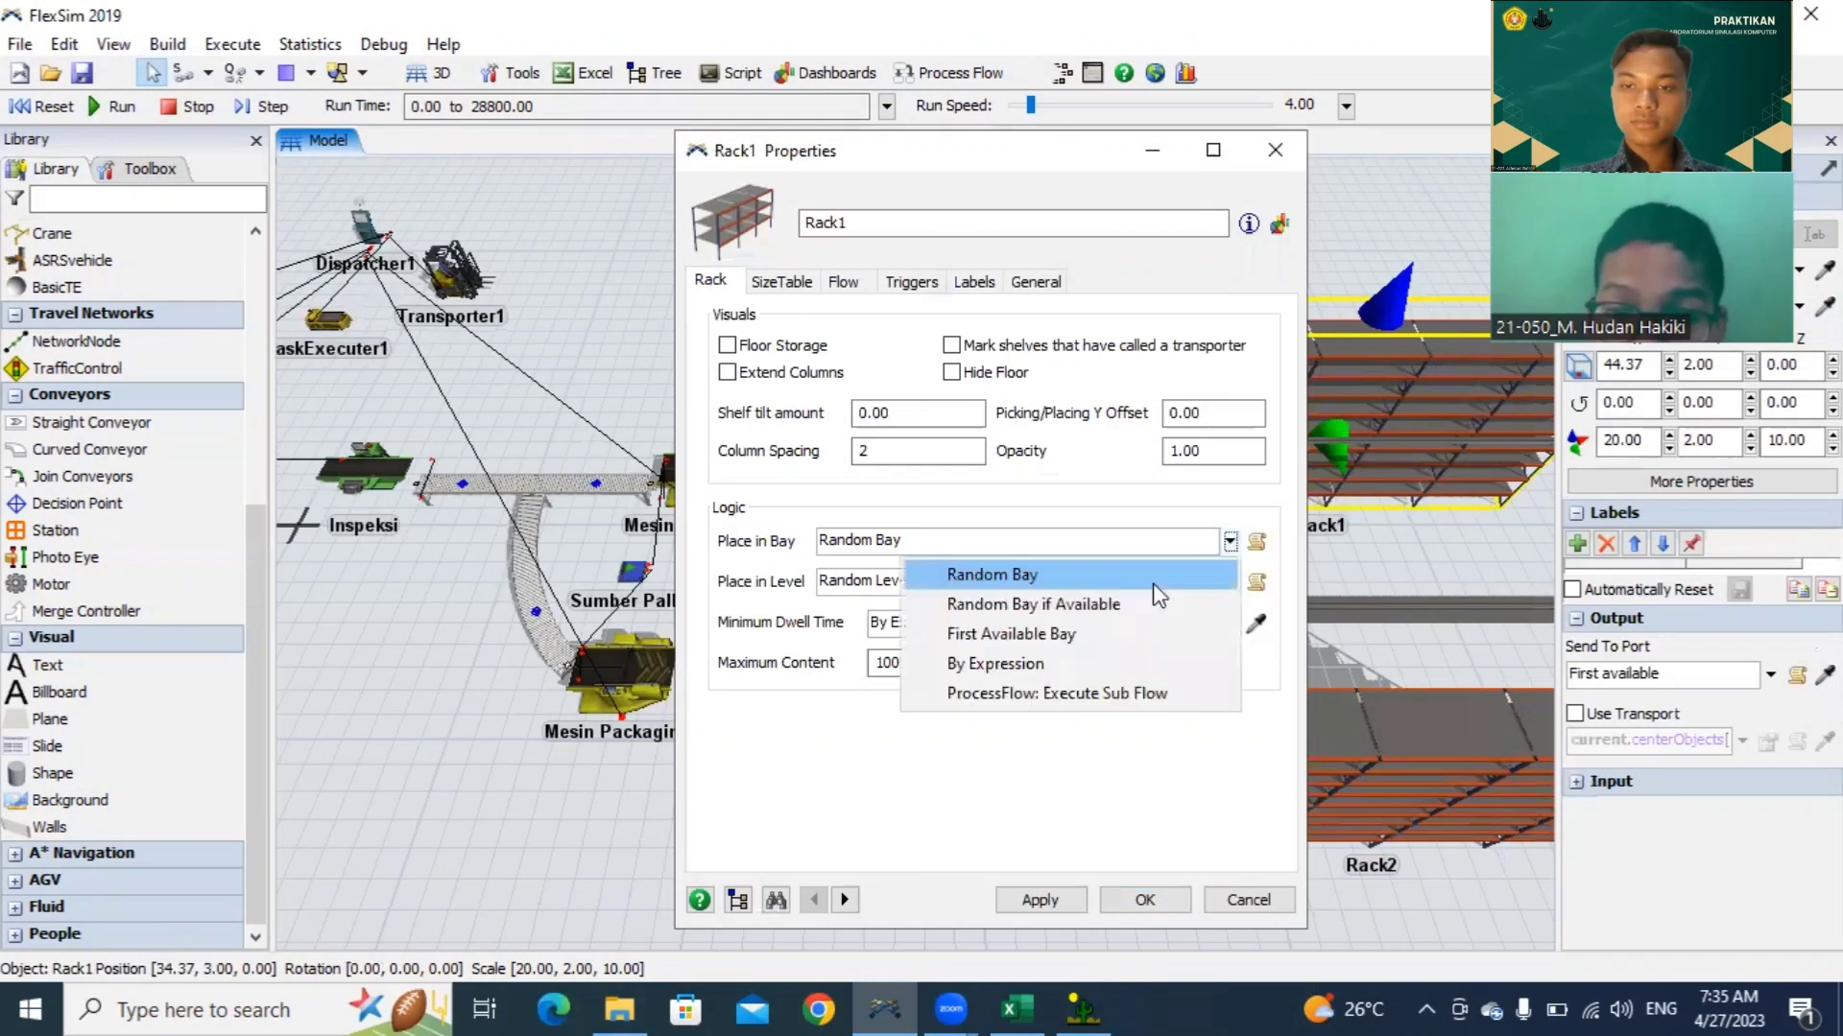
left_click(1098, 626)
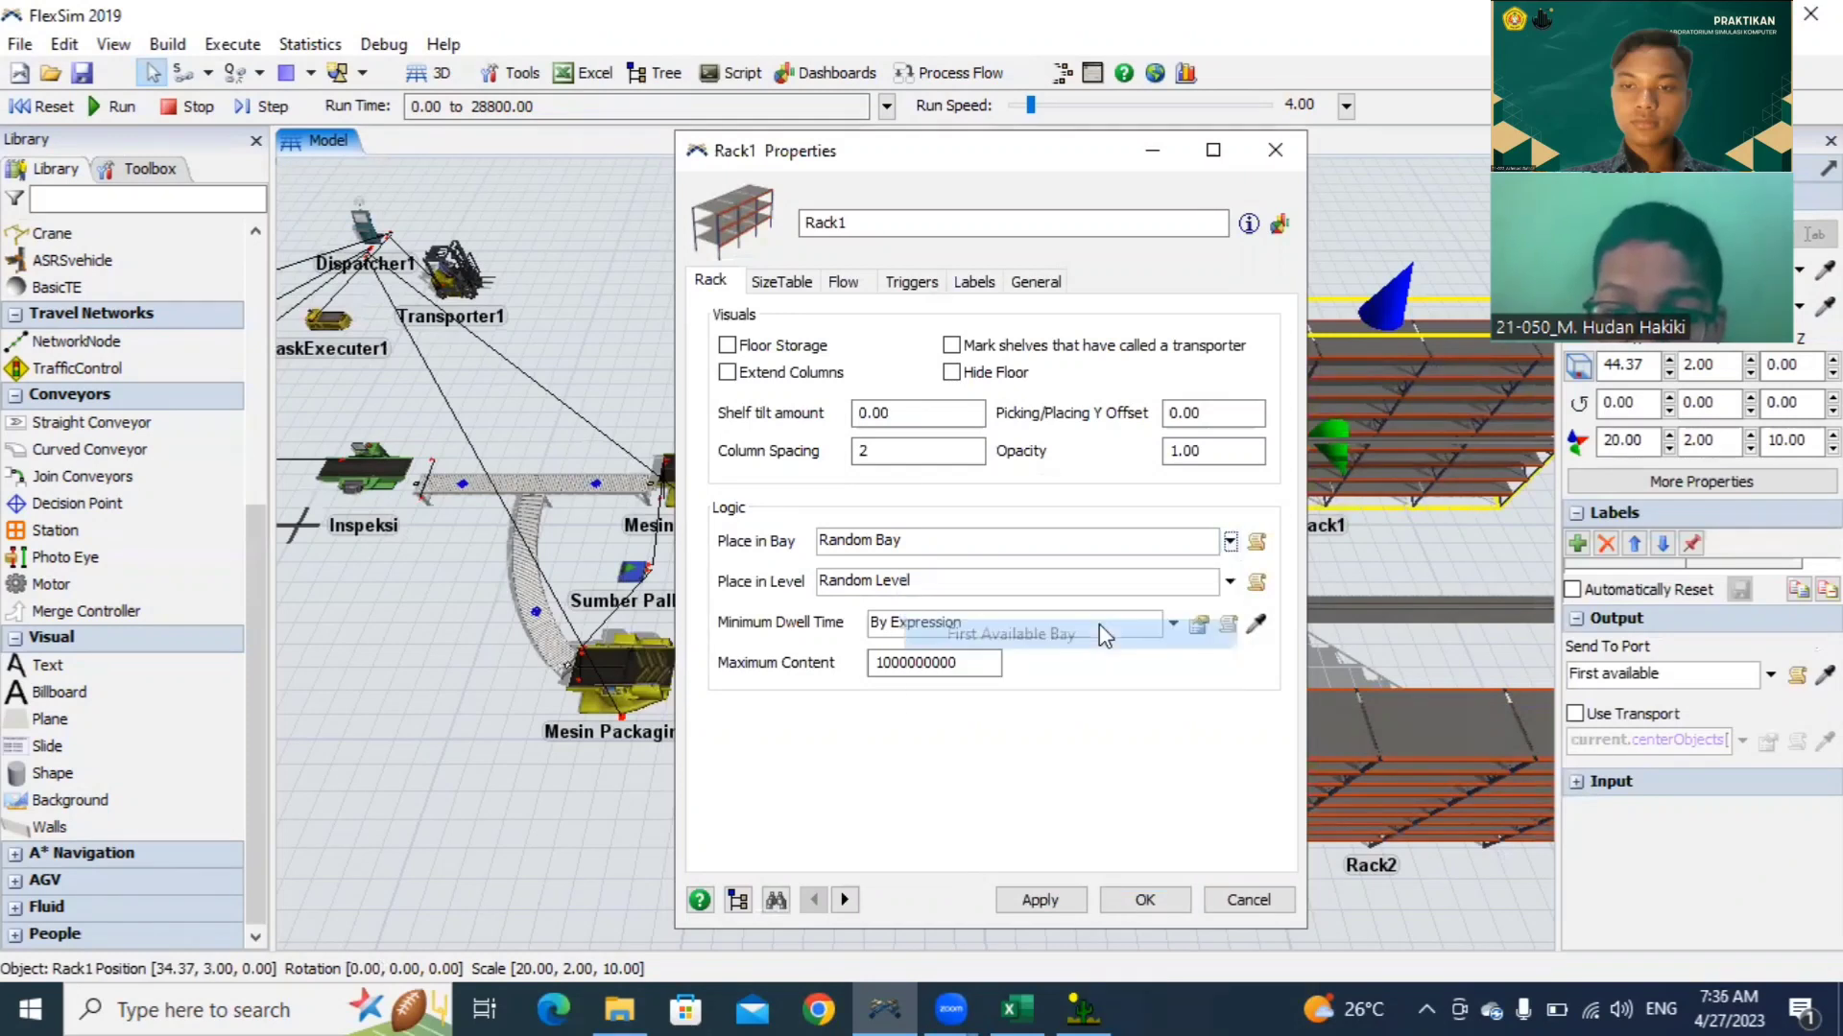
left_click(1129, 718)
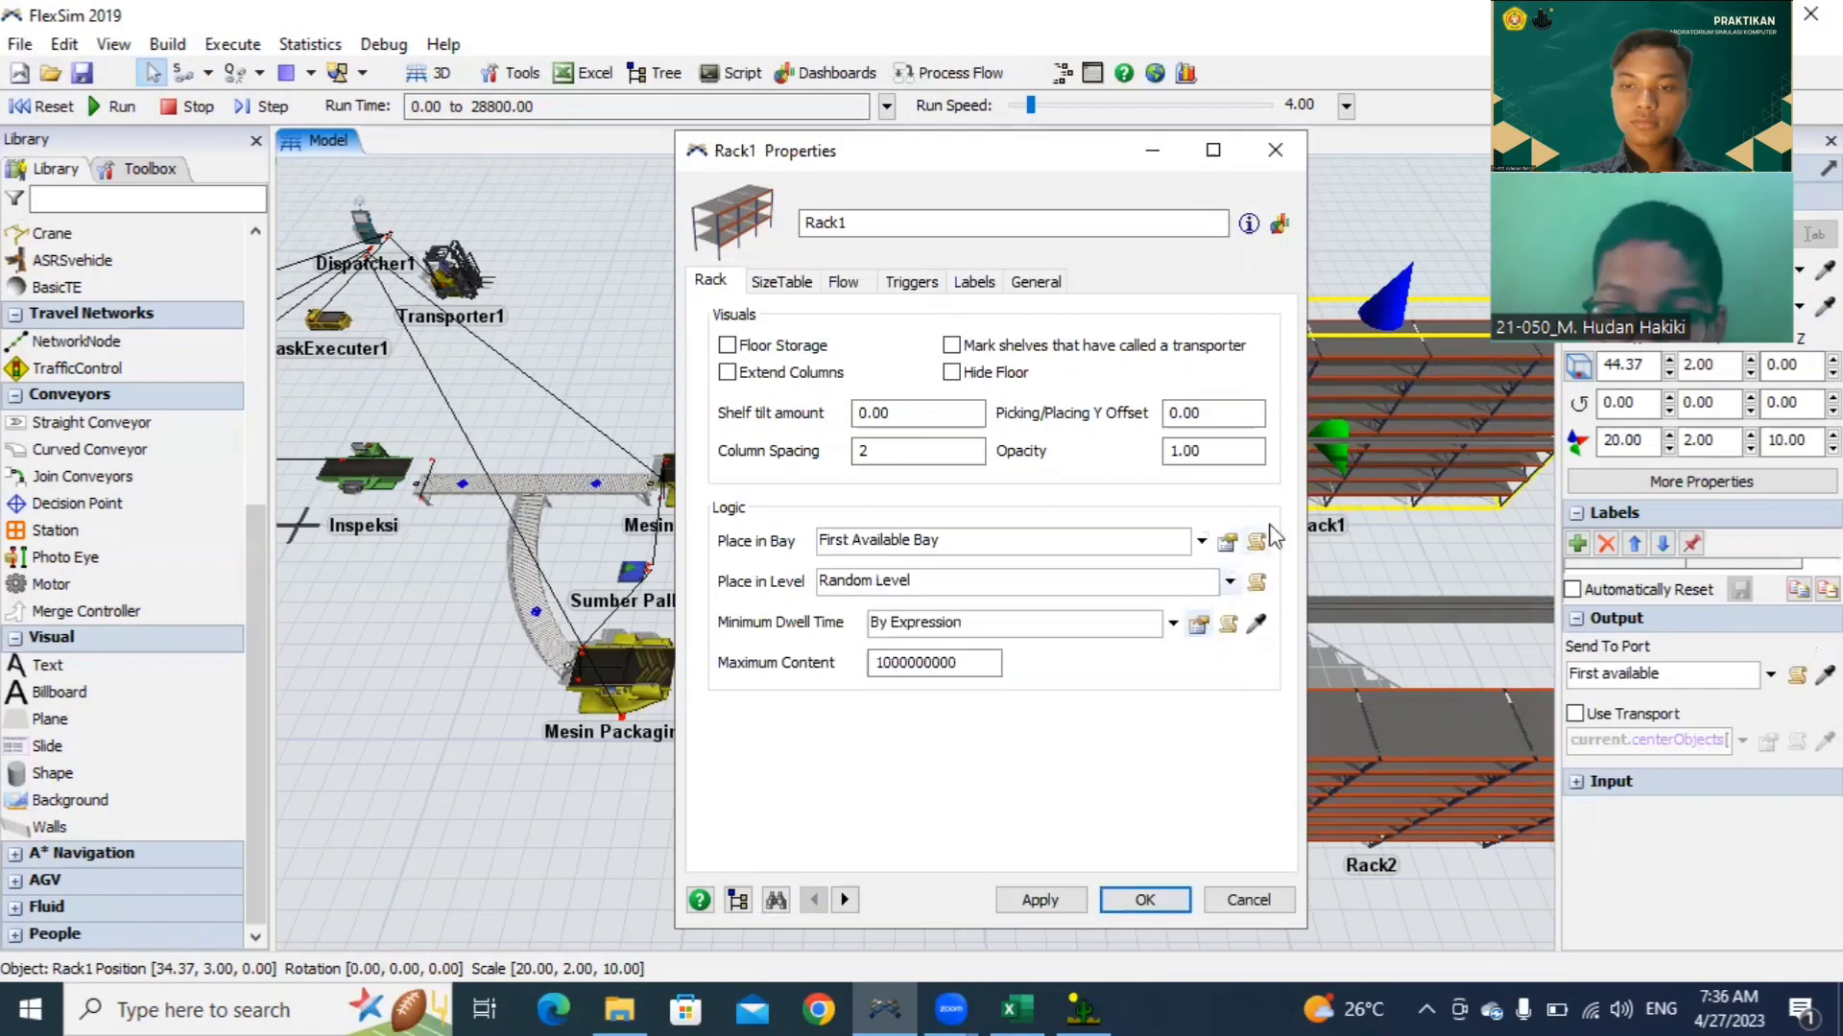
left_click(1231, 582)
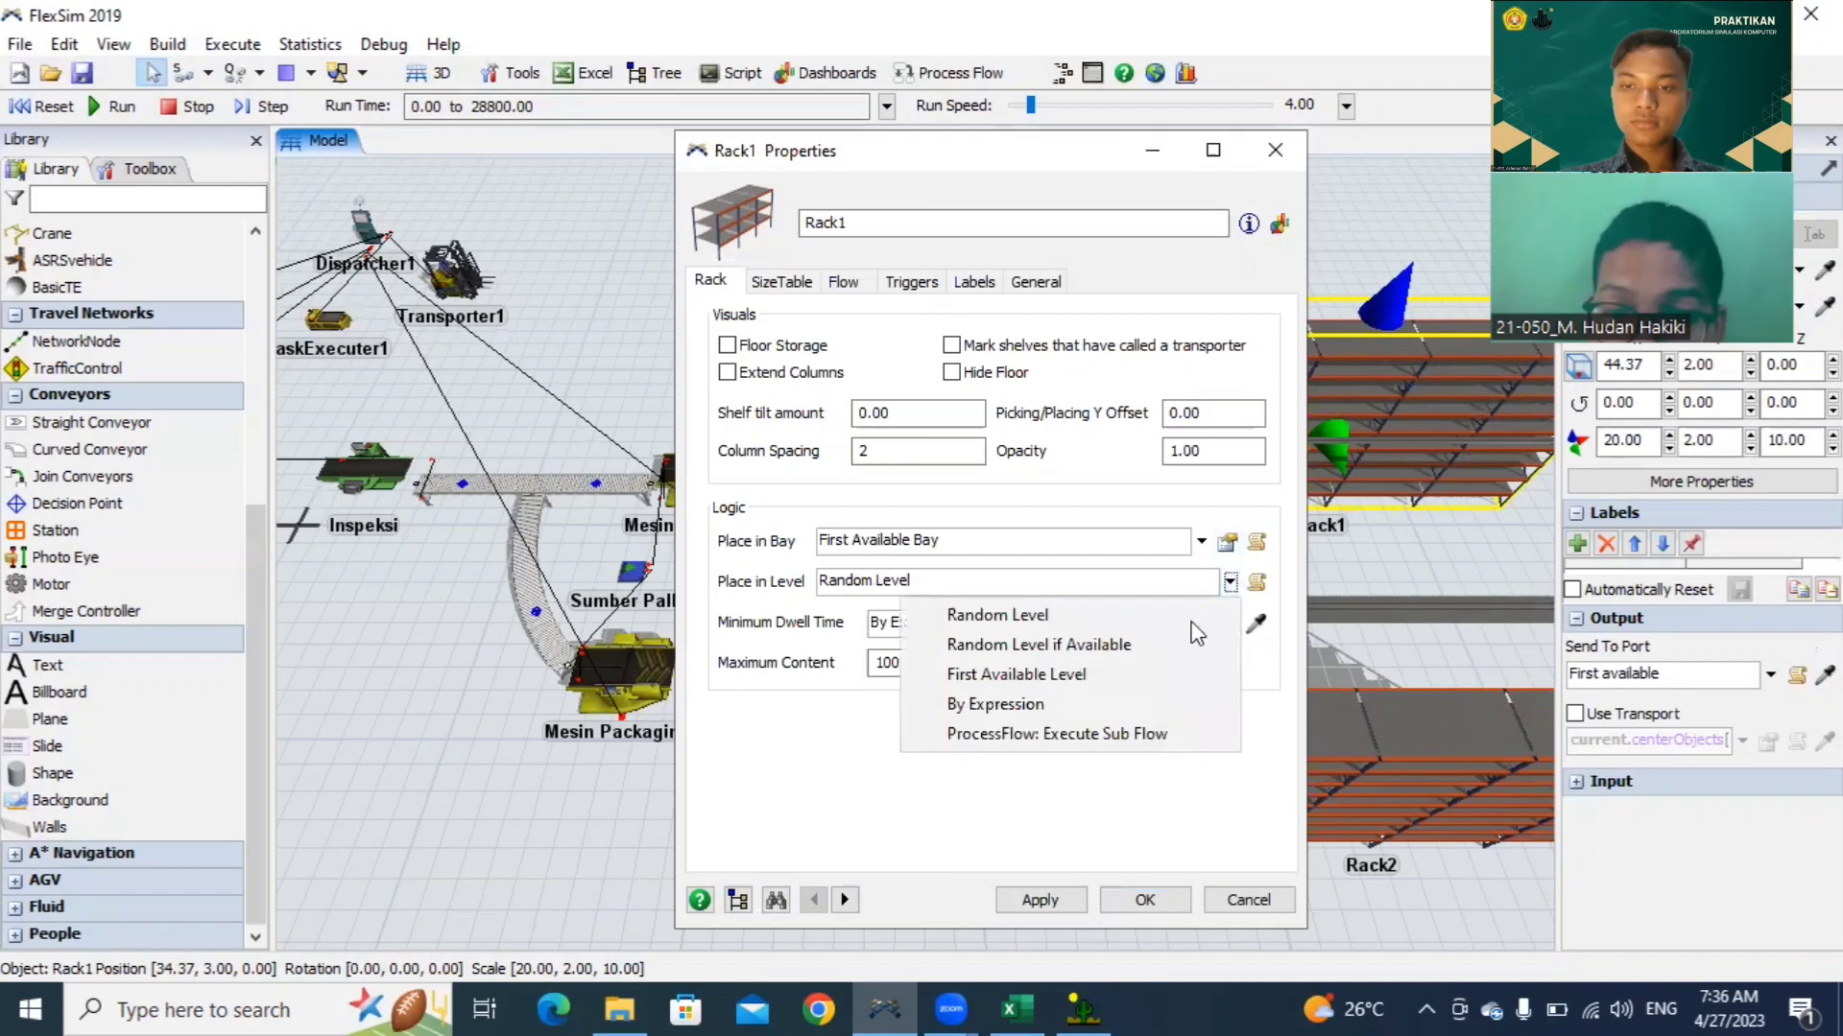
left_click(1144, 670)
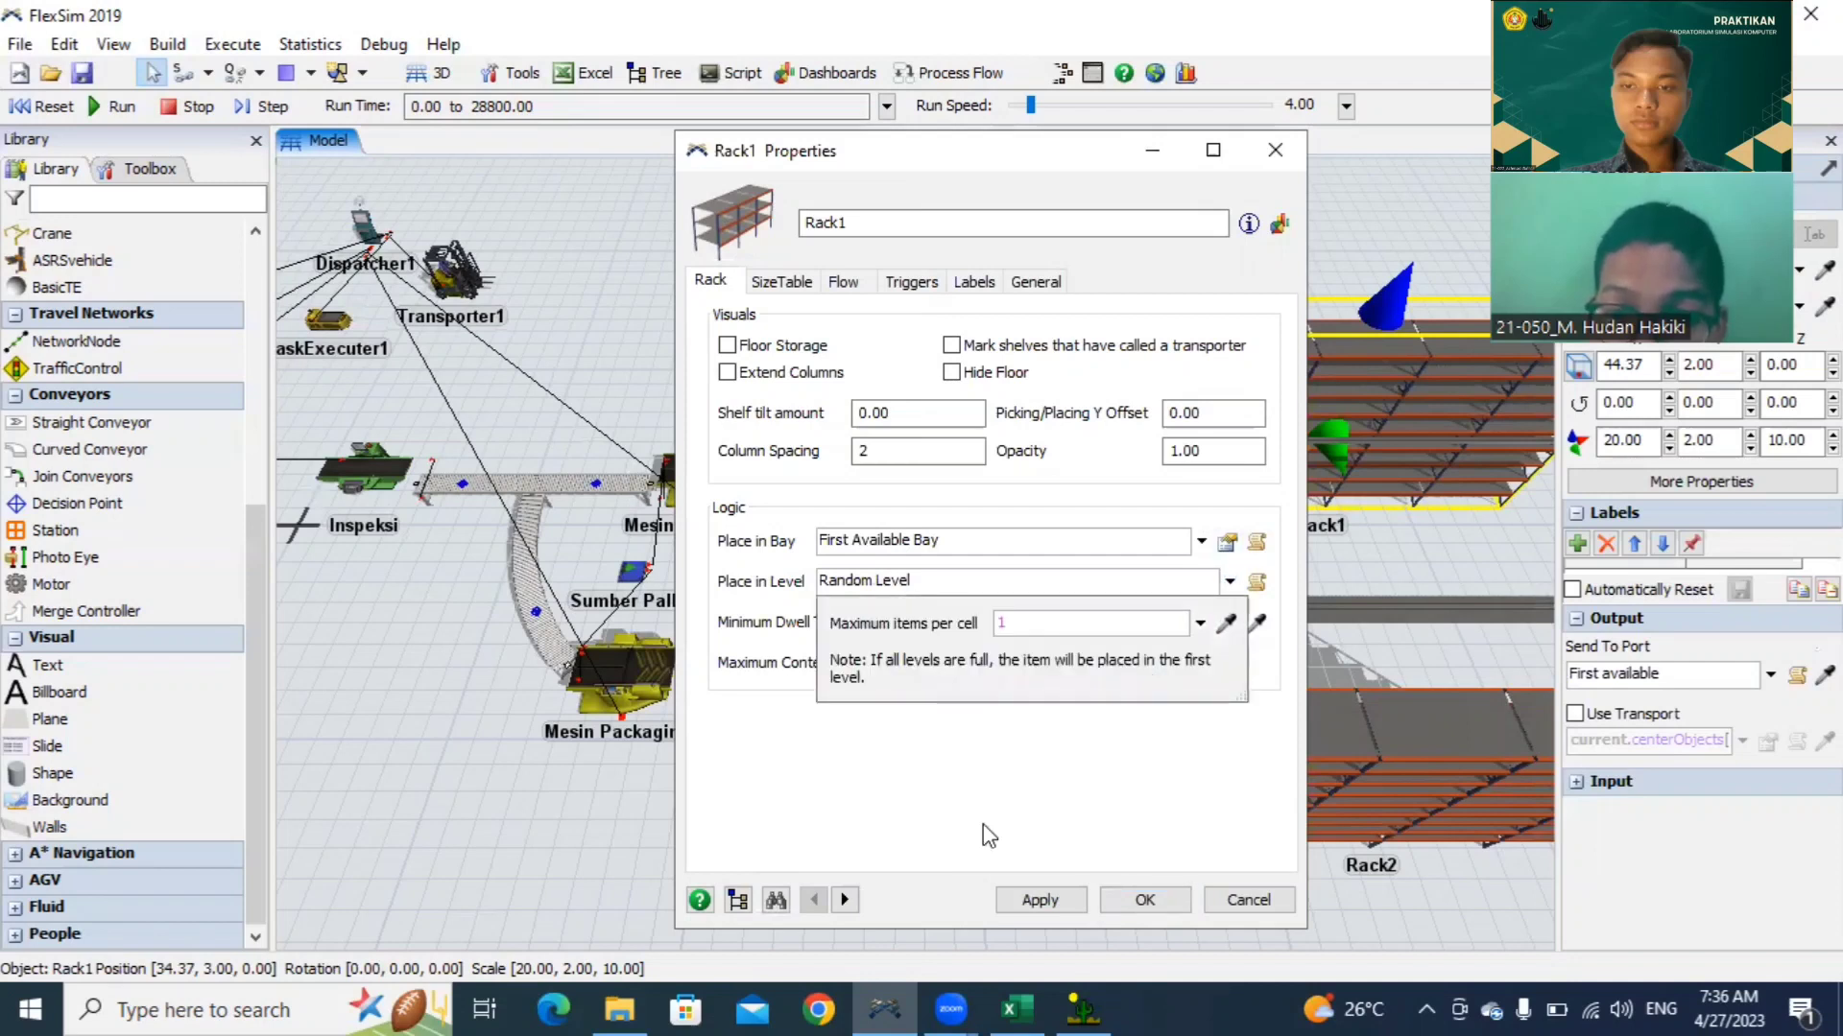
left_click(977, 764)
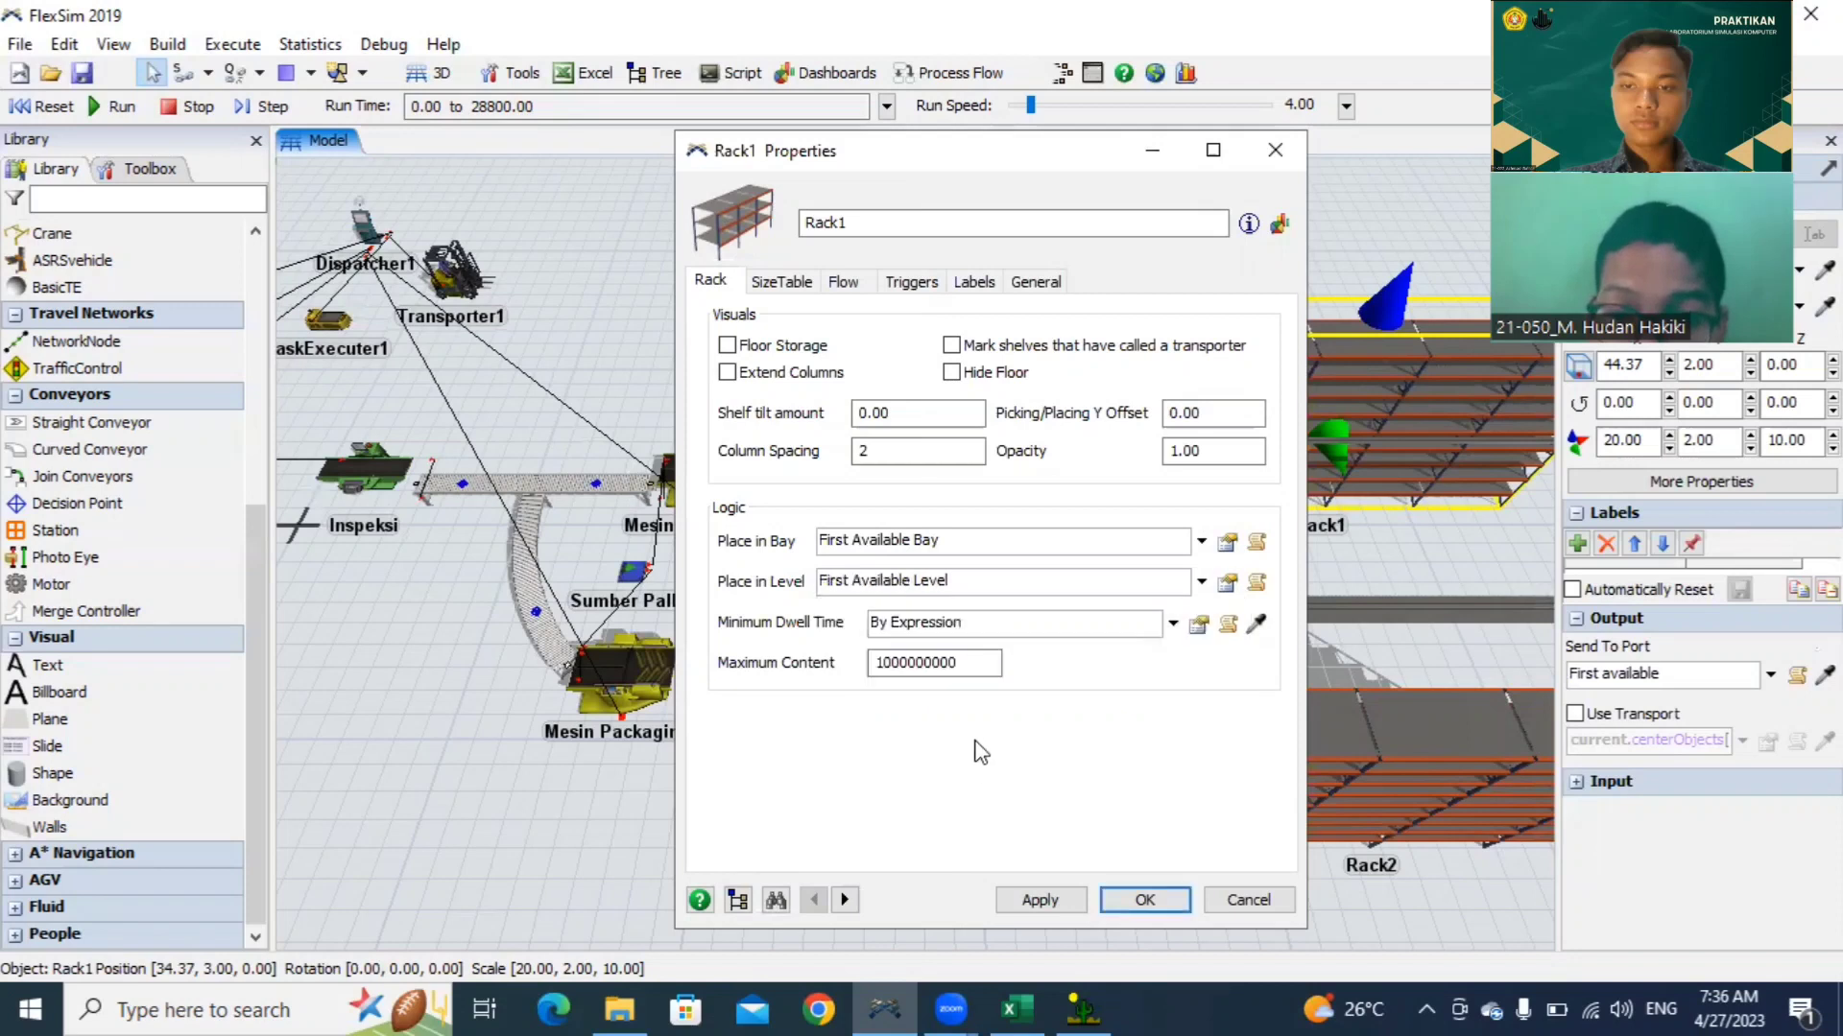
left_click_drag(974, 665, 873, 686)
type("600")
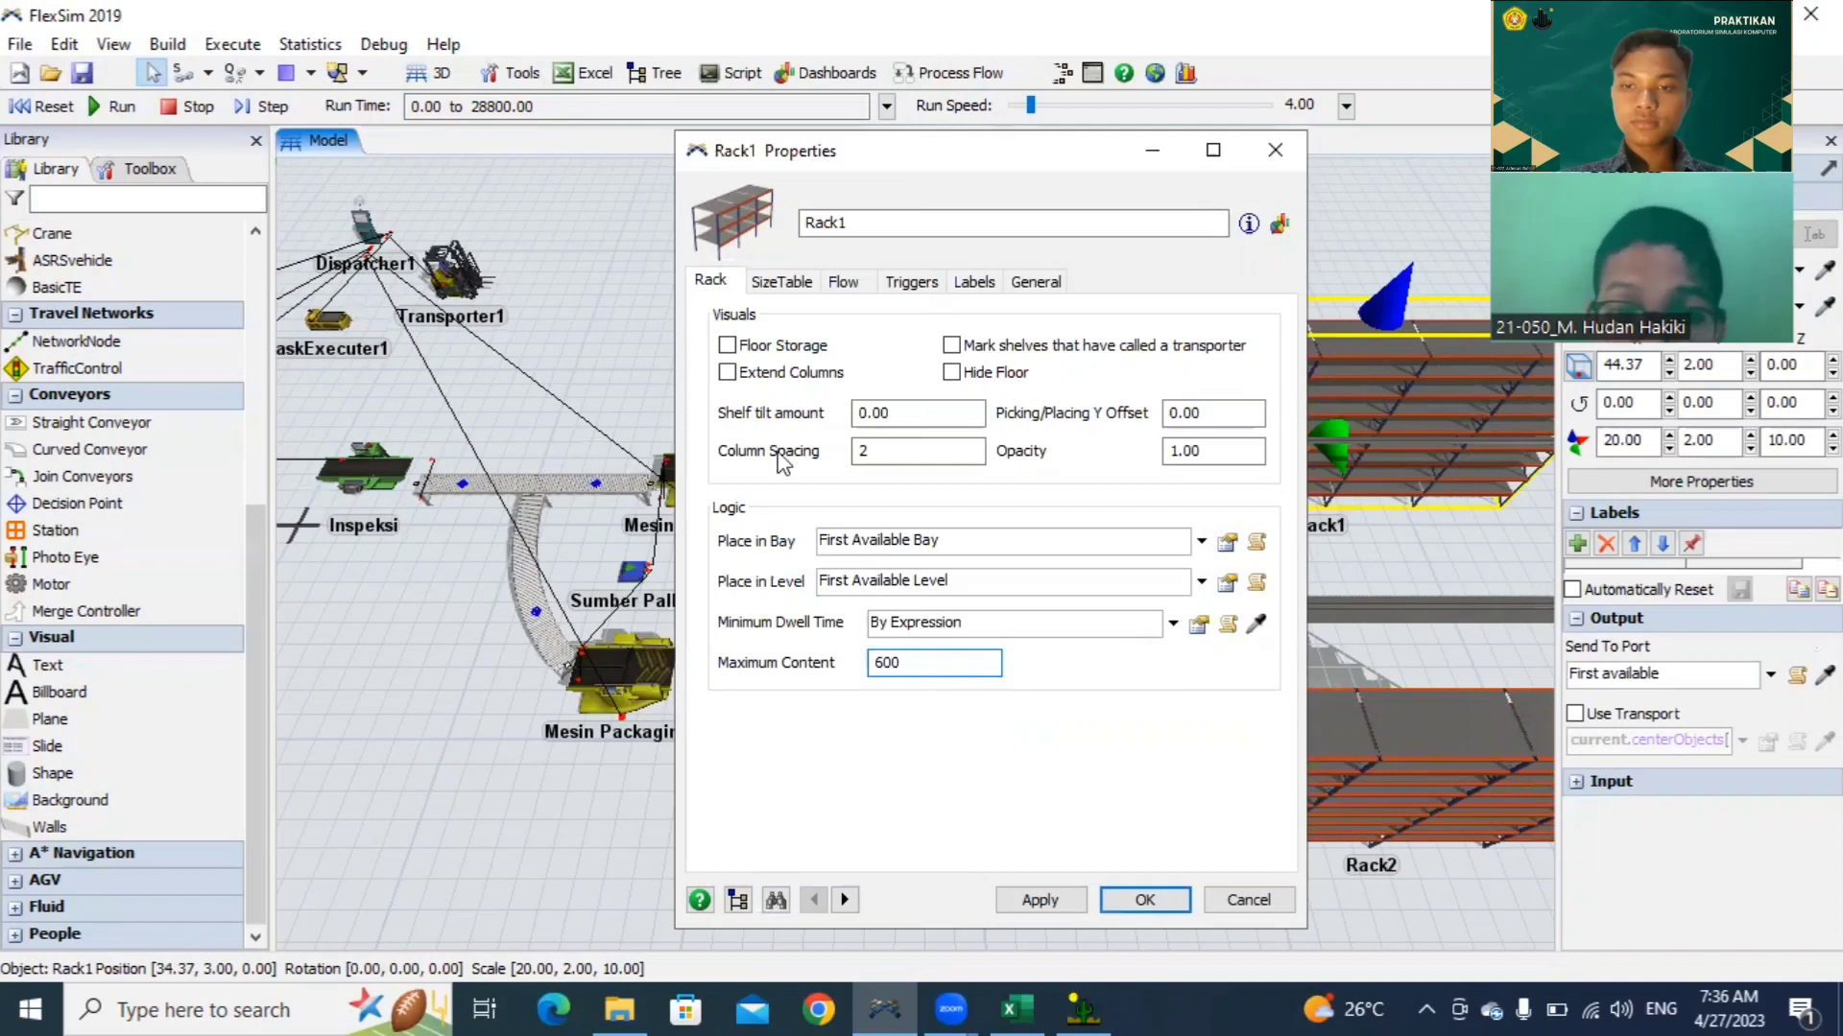
left_click(802, 285)
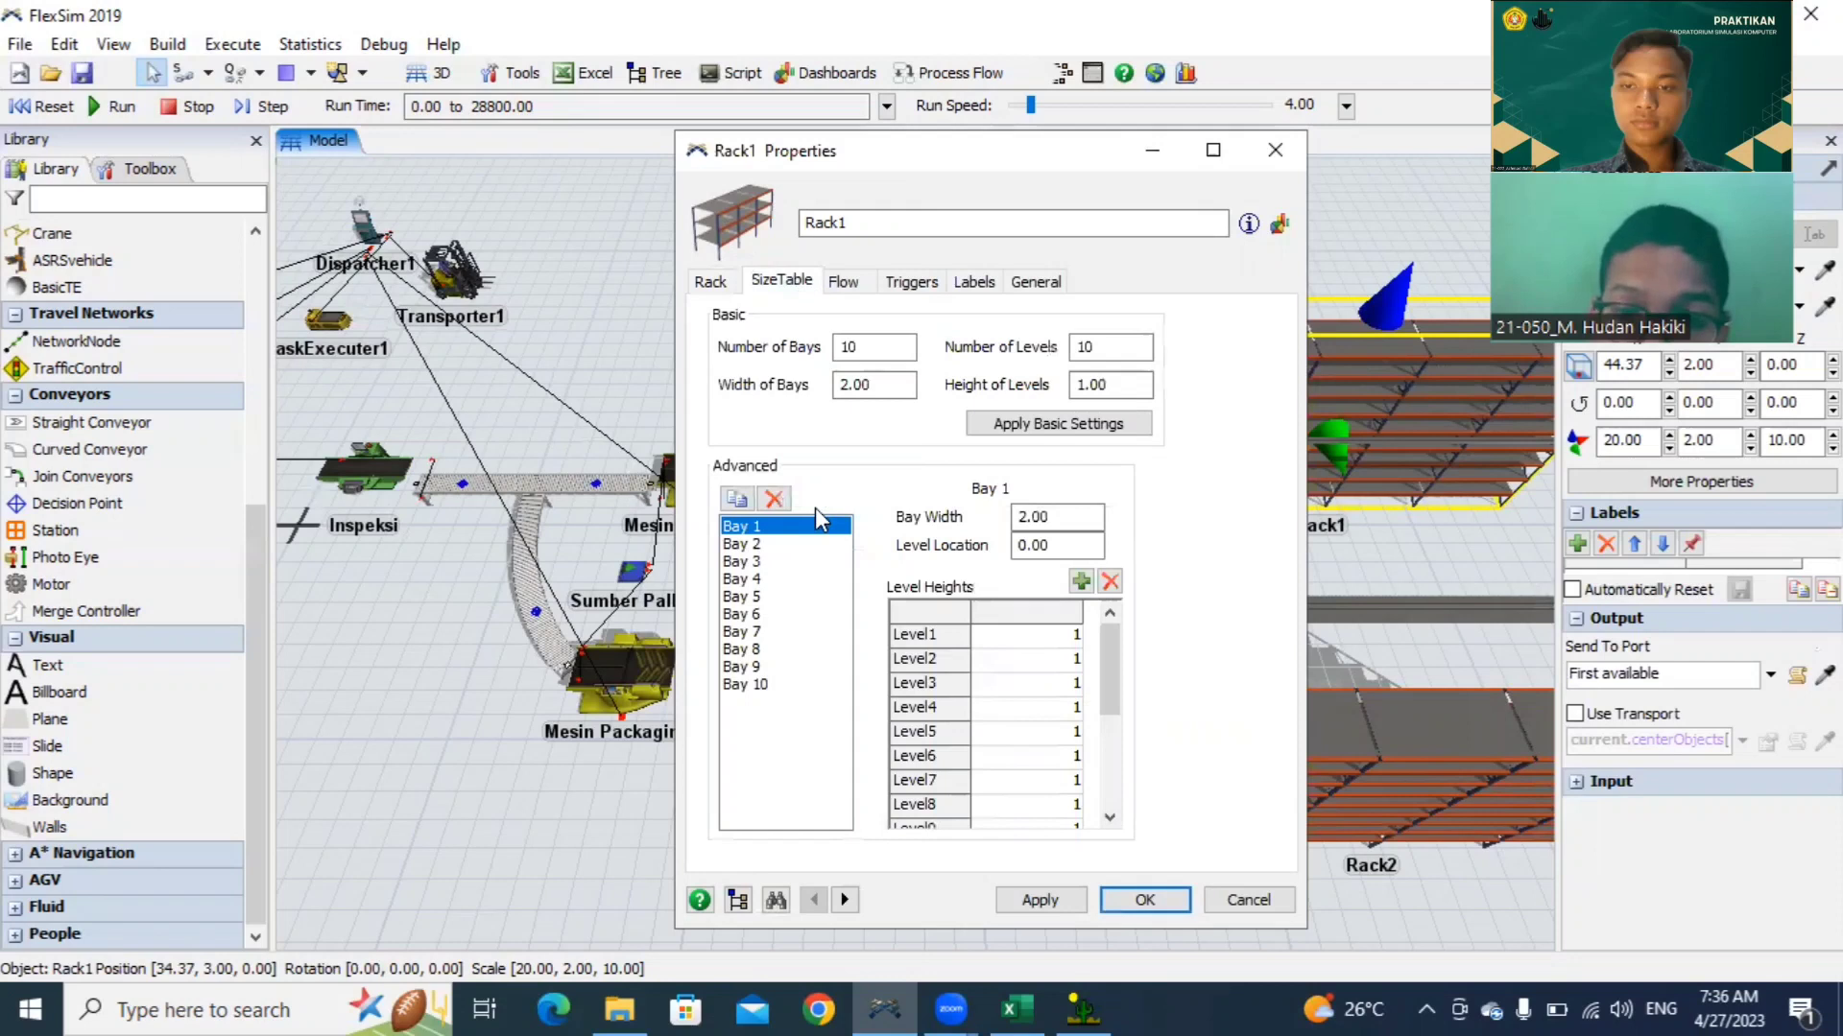
Step: Try to add bays to Rack1 by duplicating Bay 1 and entering 50 as the number of bays
left_click(749, 497)
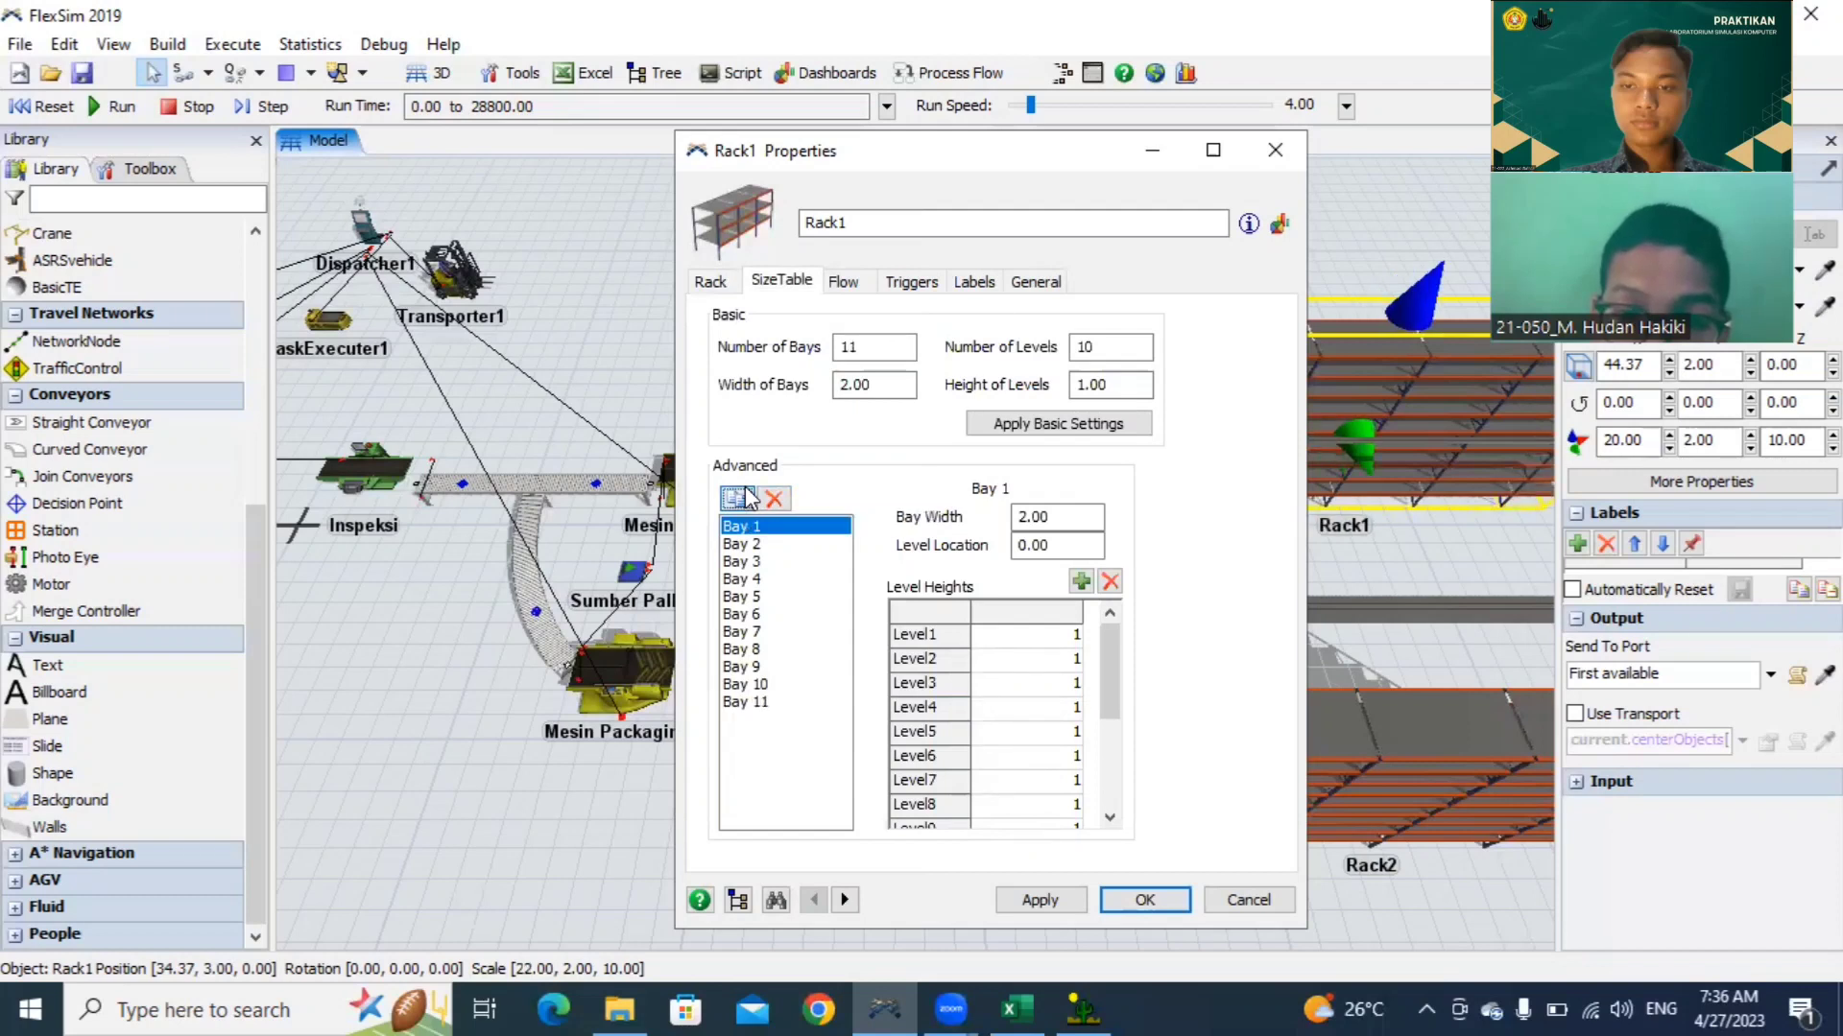
double_click(844, 347)
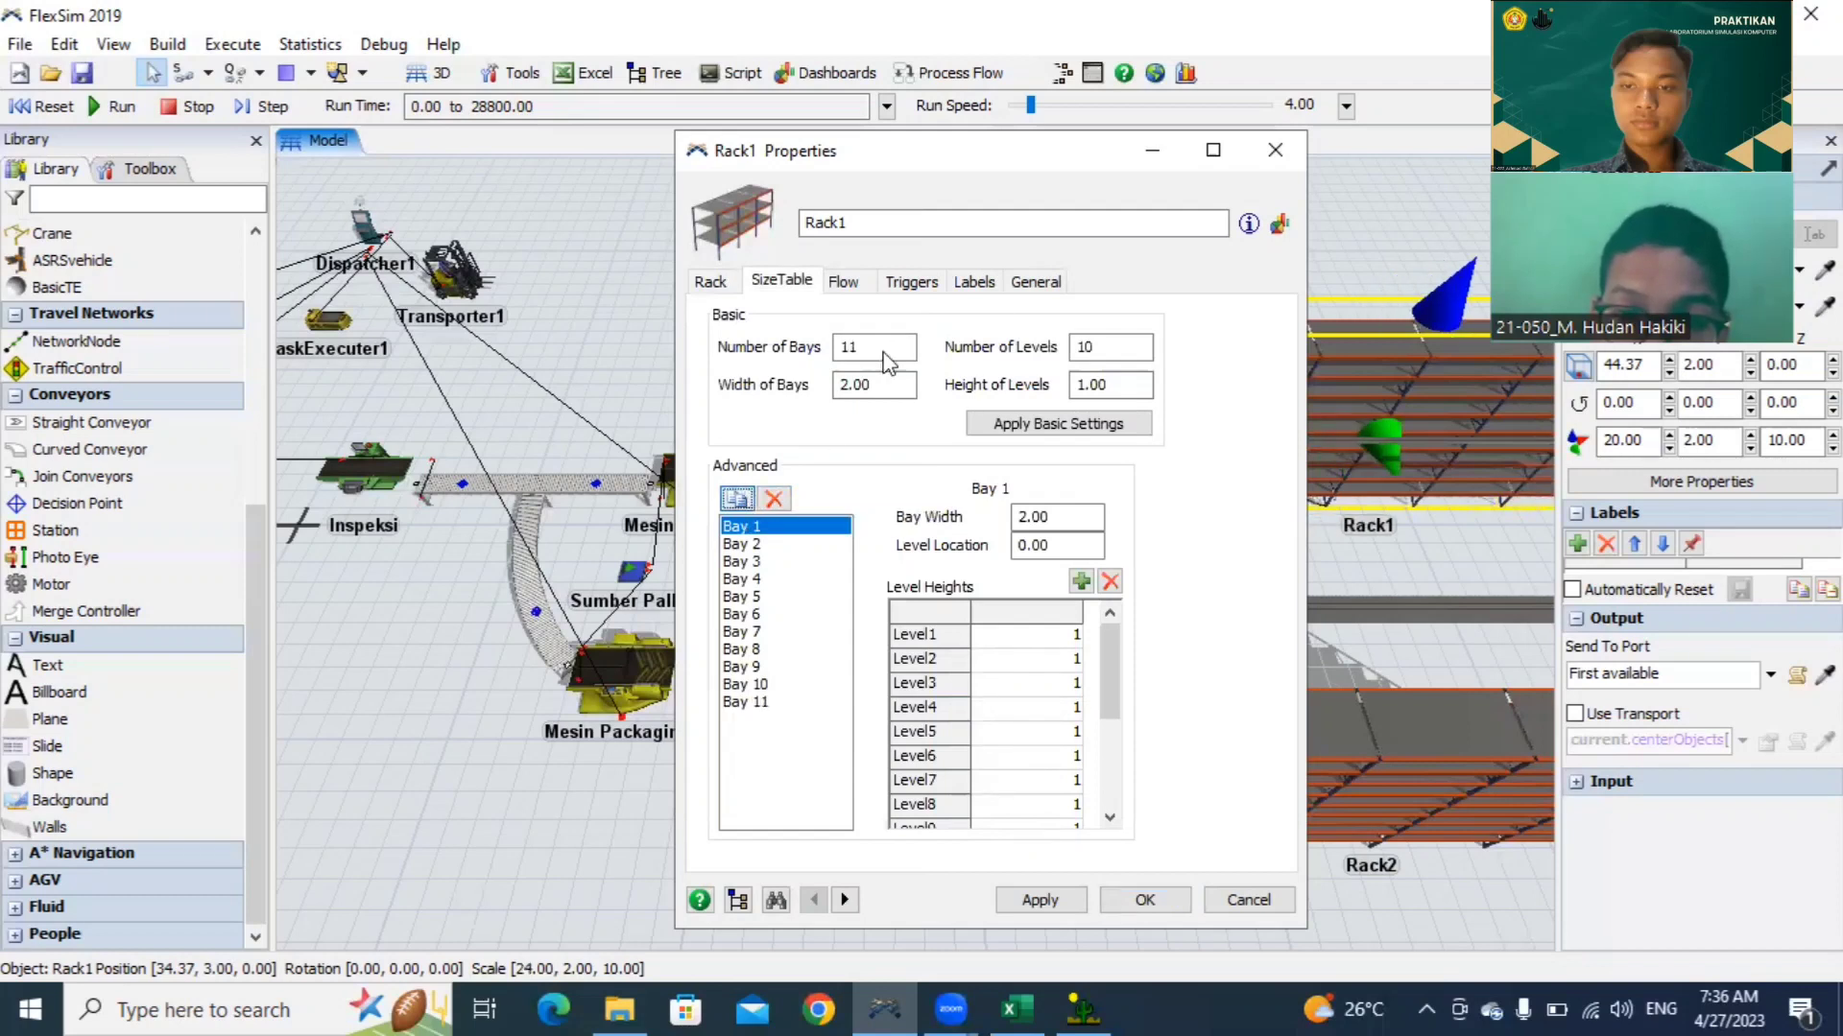
type("12")
key("Return")
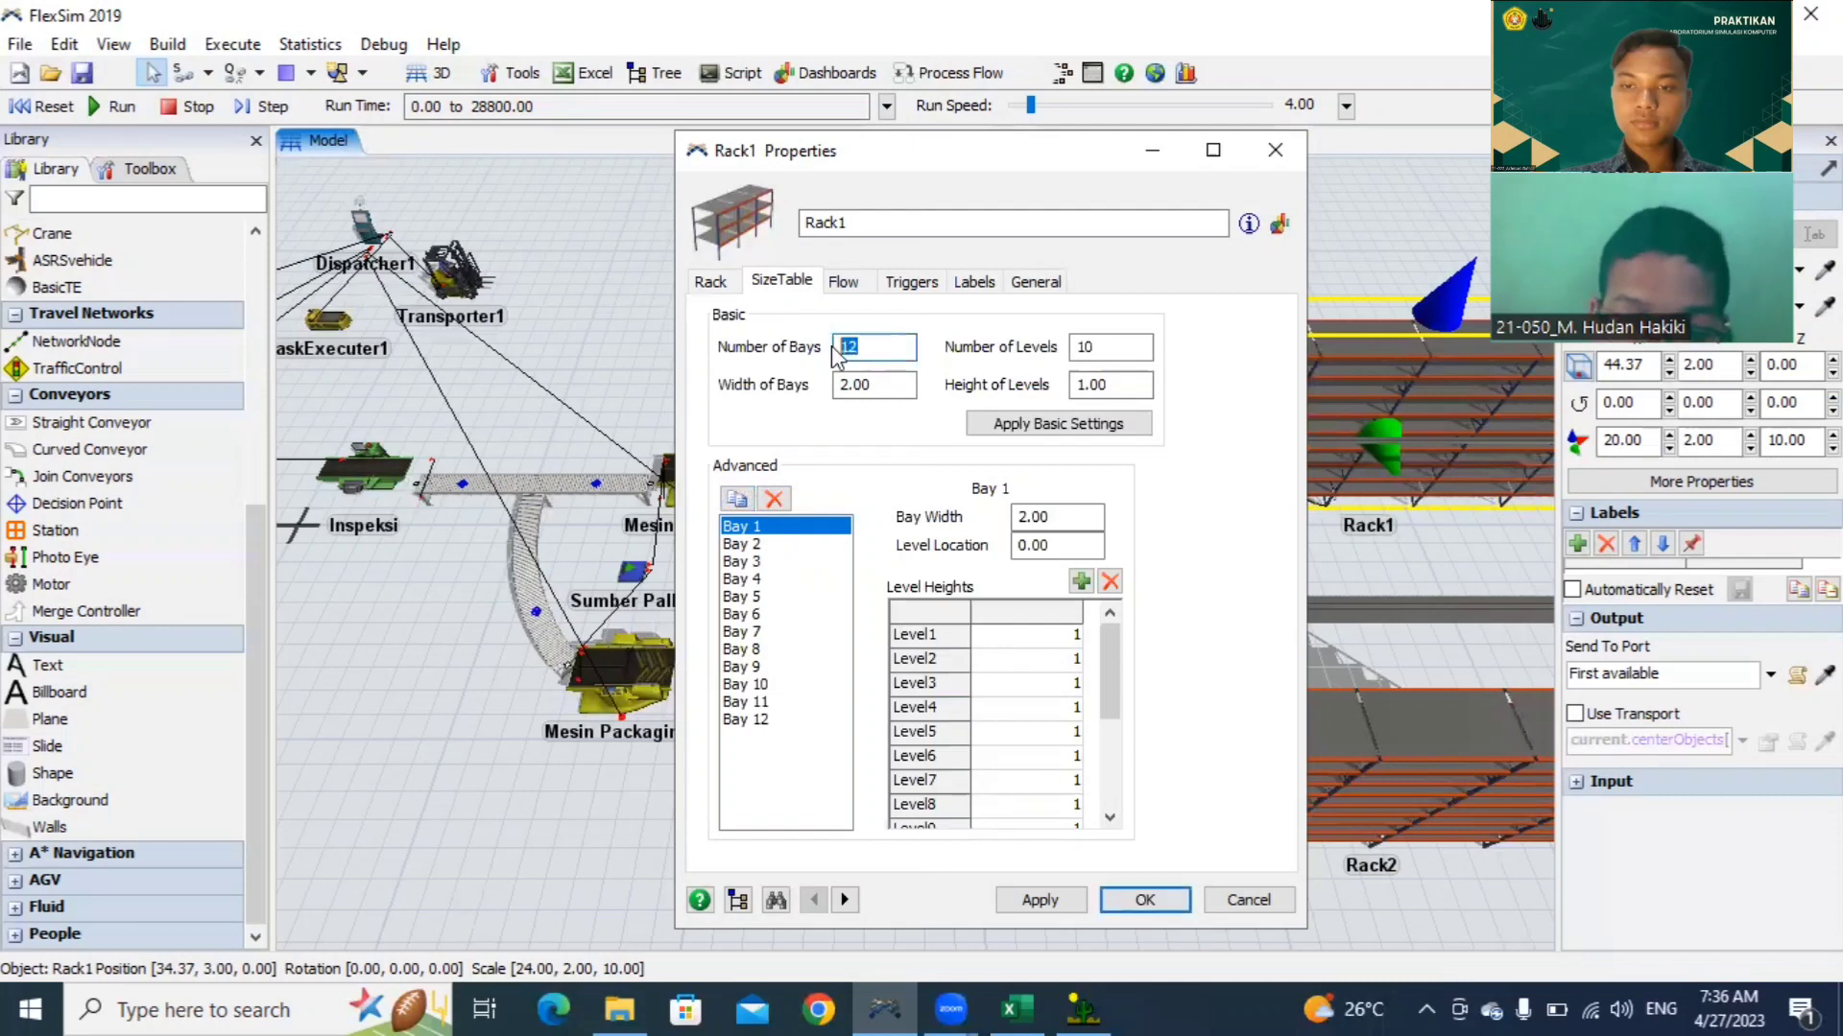
type("50")
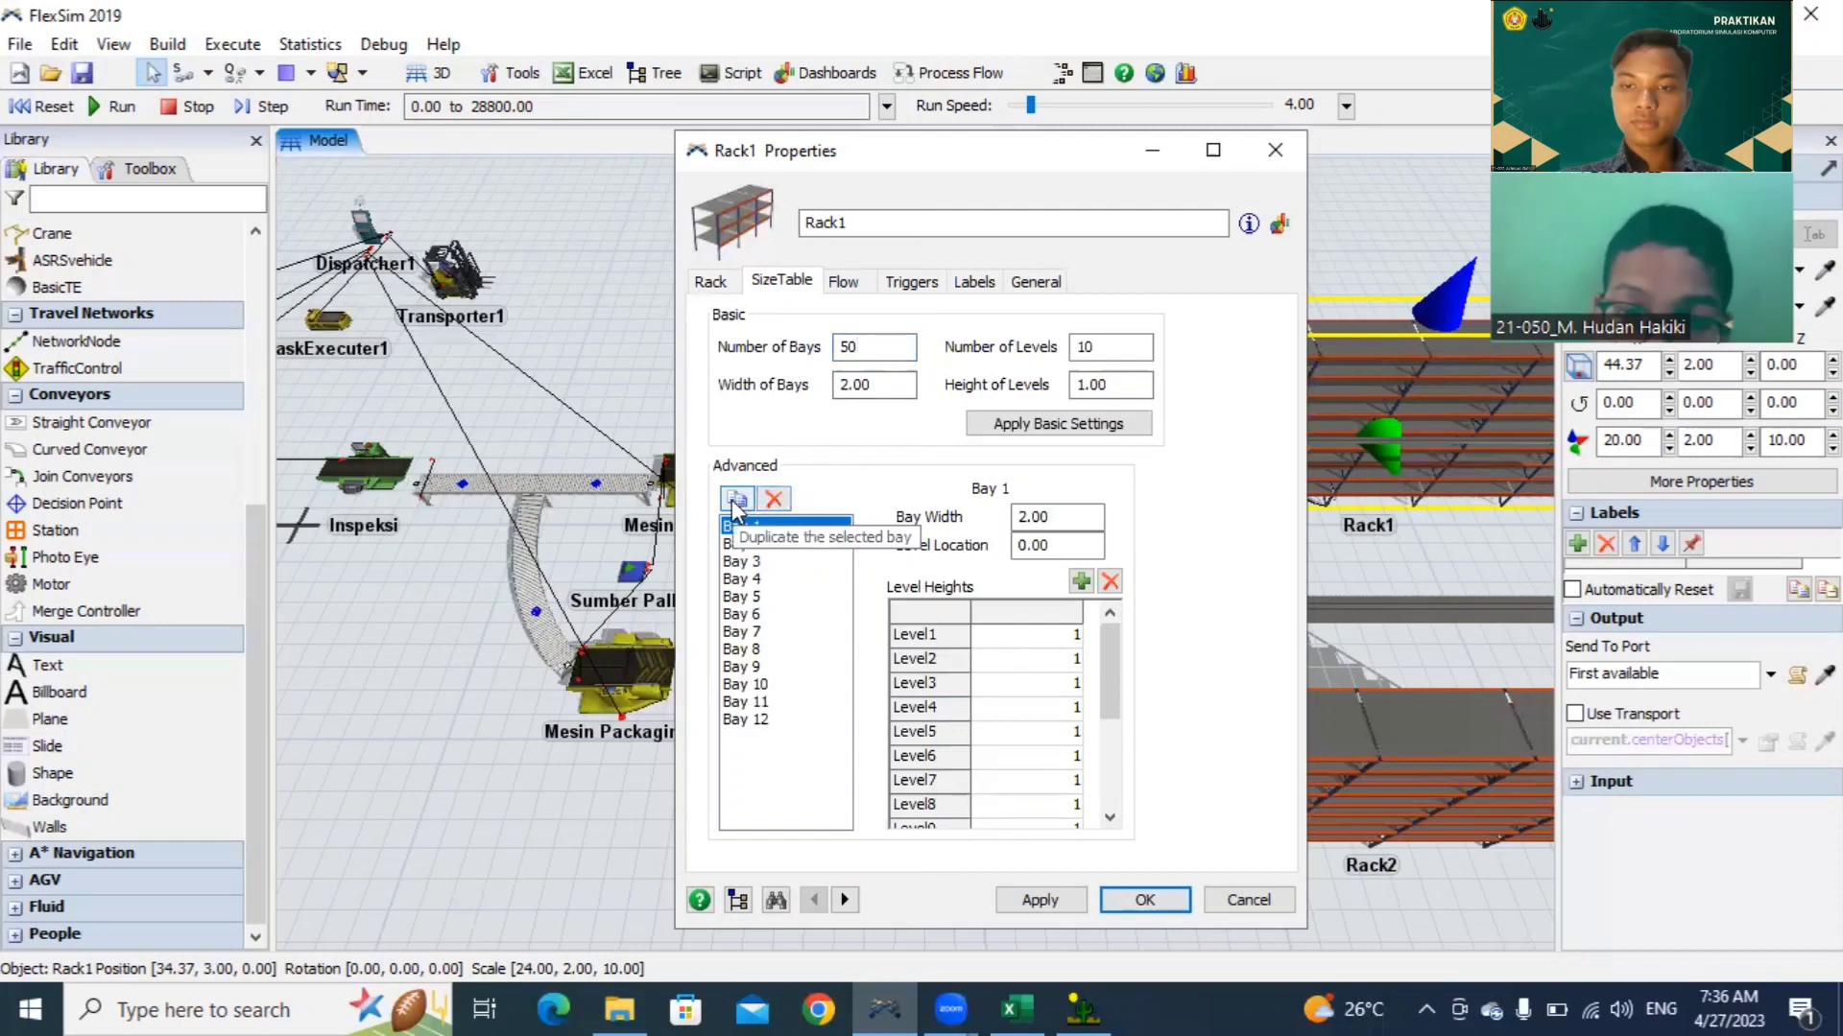
left_click(736, 500)
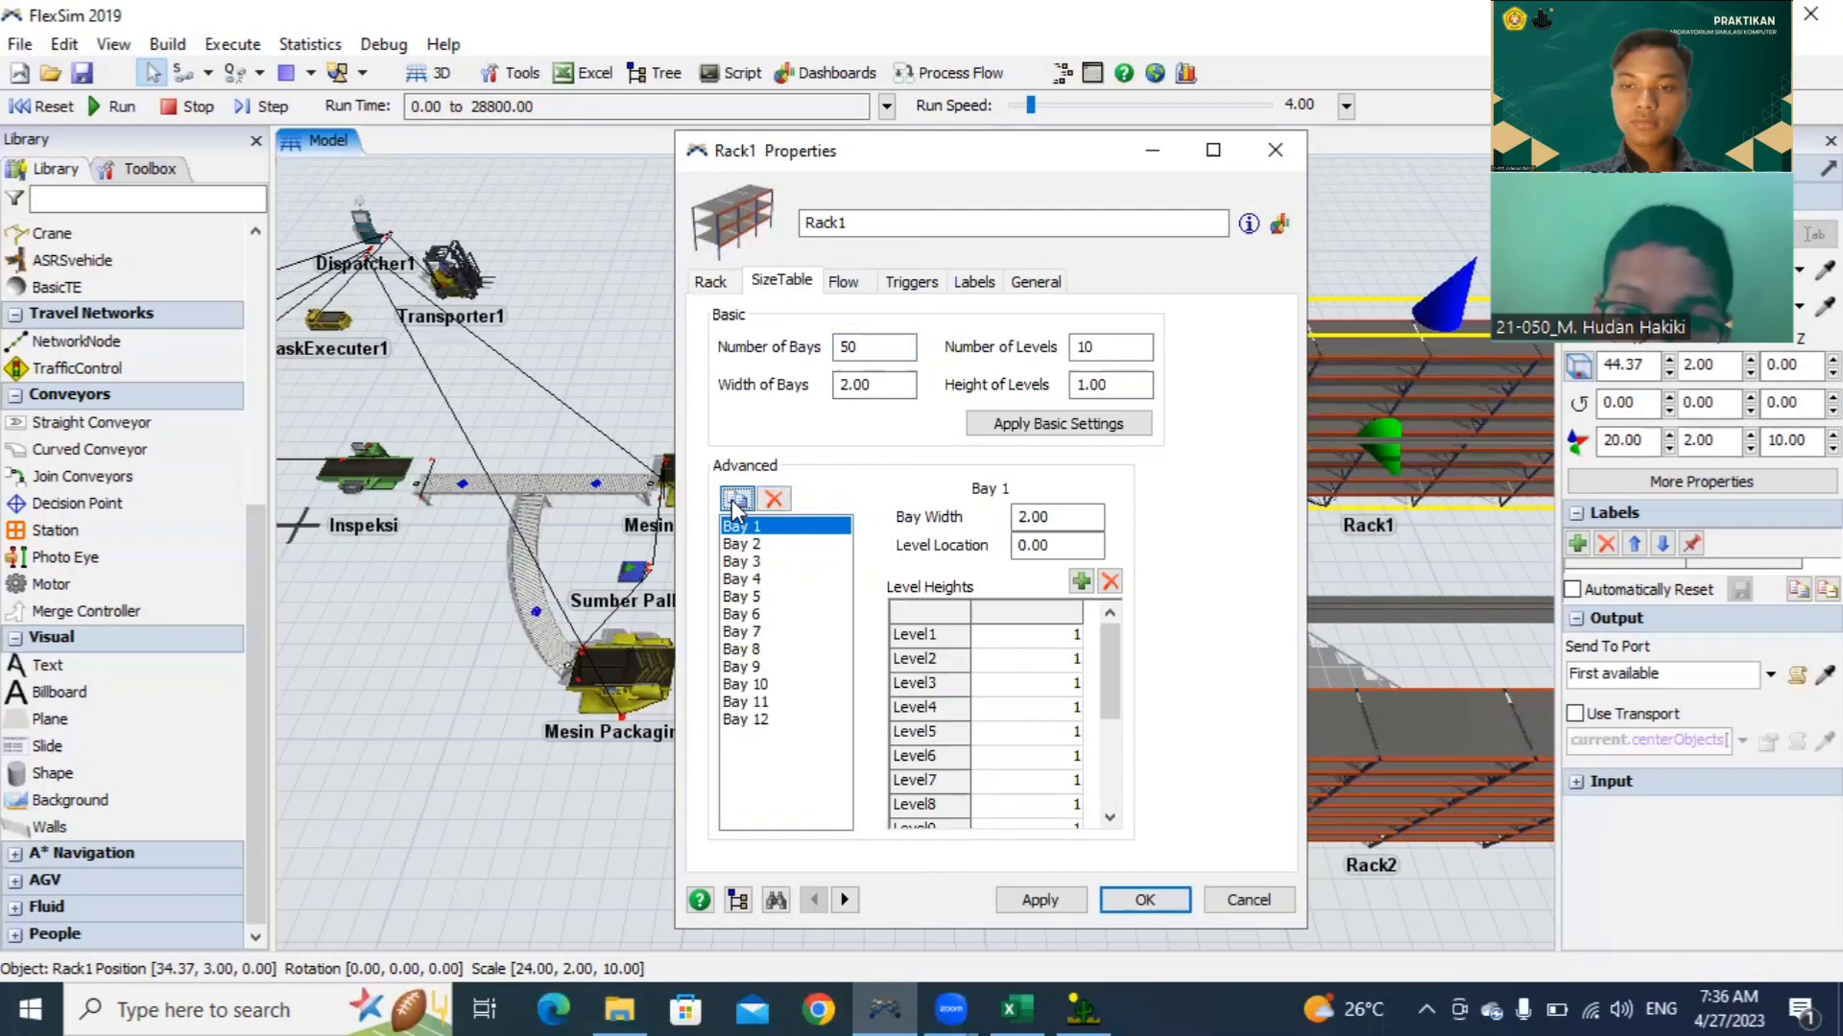
left_click(736, 500)
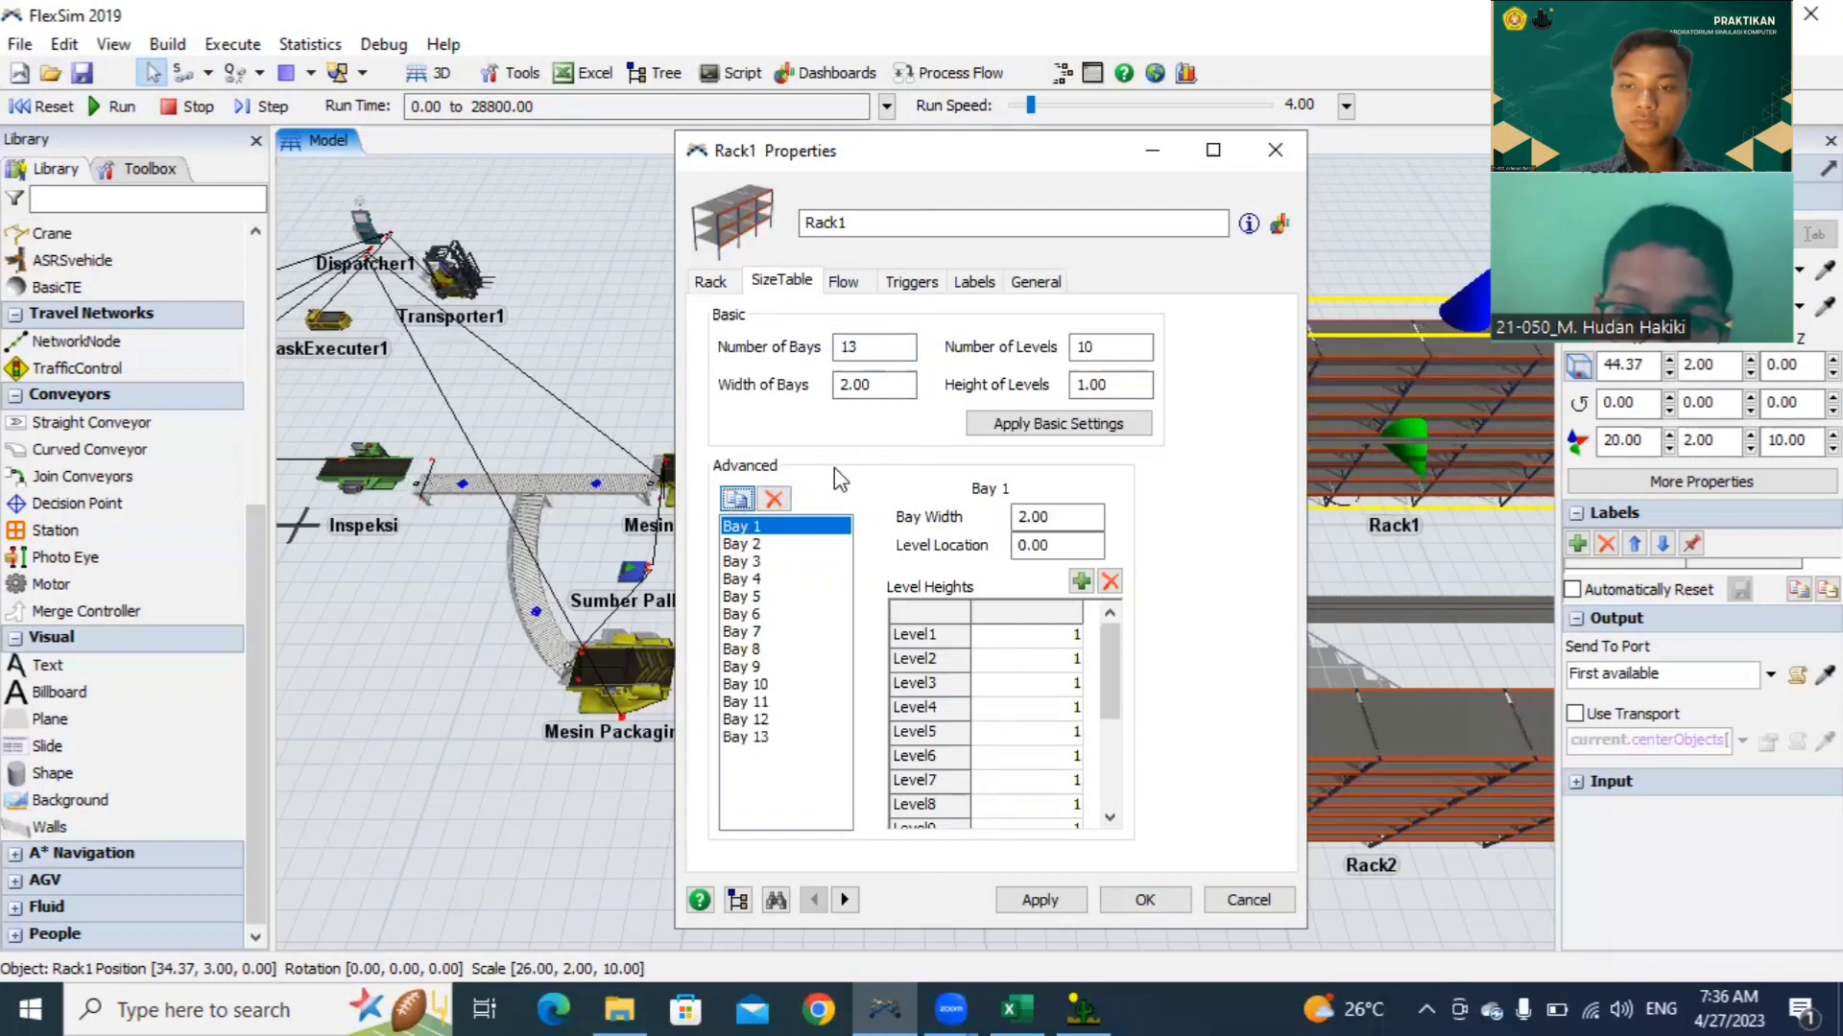
key("space")
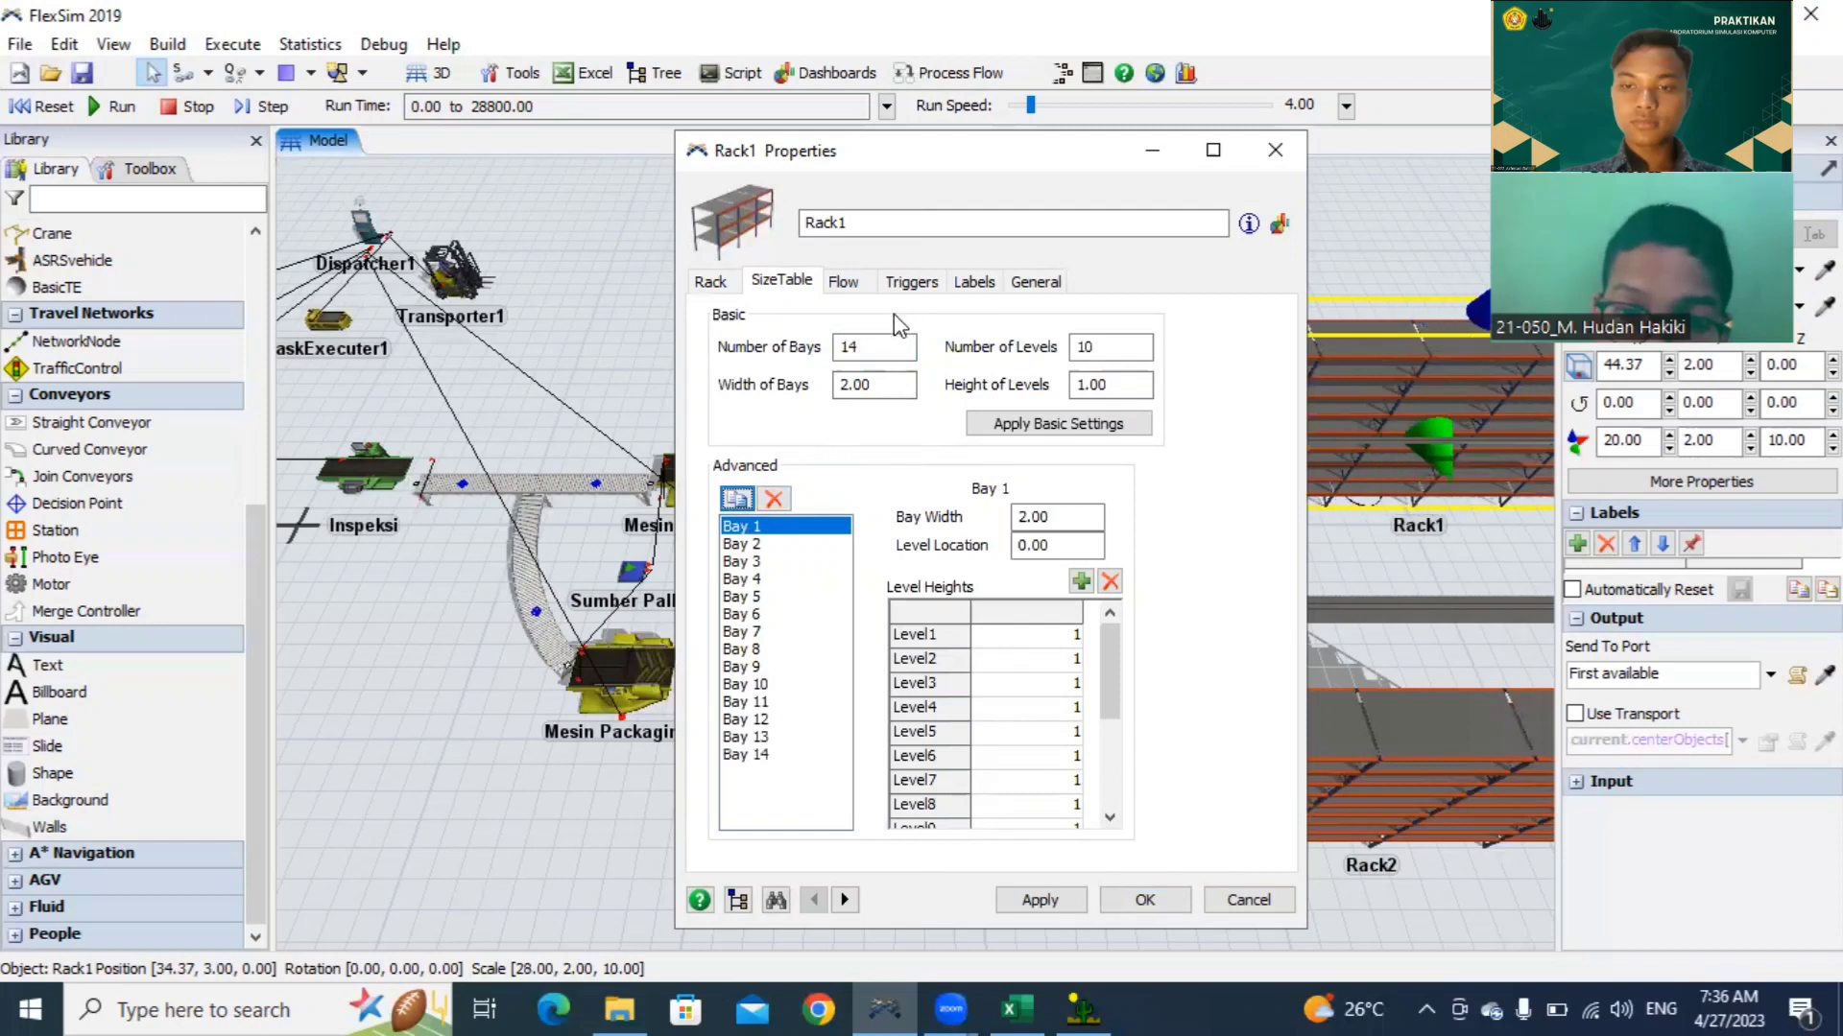
Step: Set Rack1's number of bays to 50, apply the basic settings and close its properties
left_click(880, 345)
key("BackSpace")
key("BackSpace")
type("50")
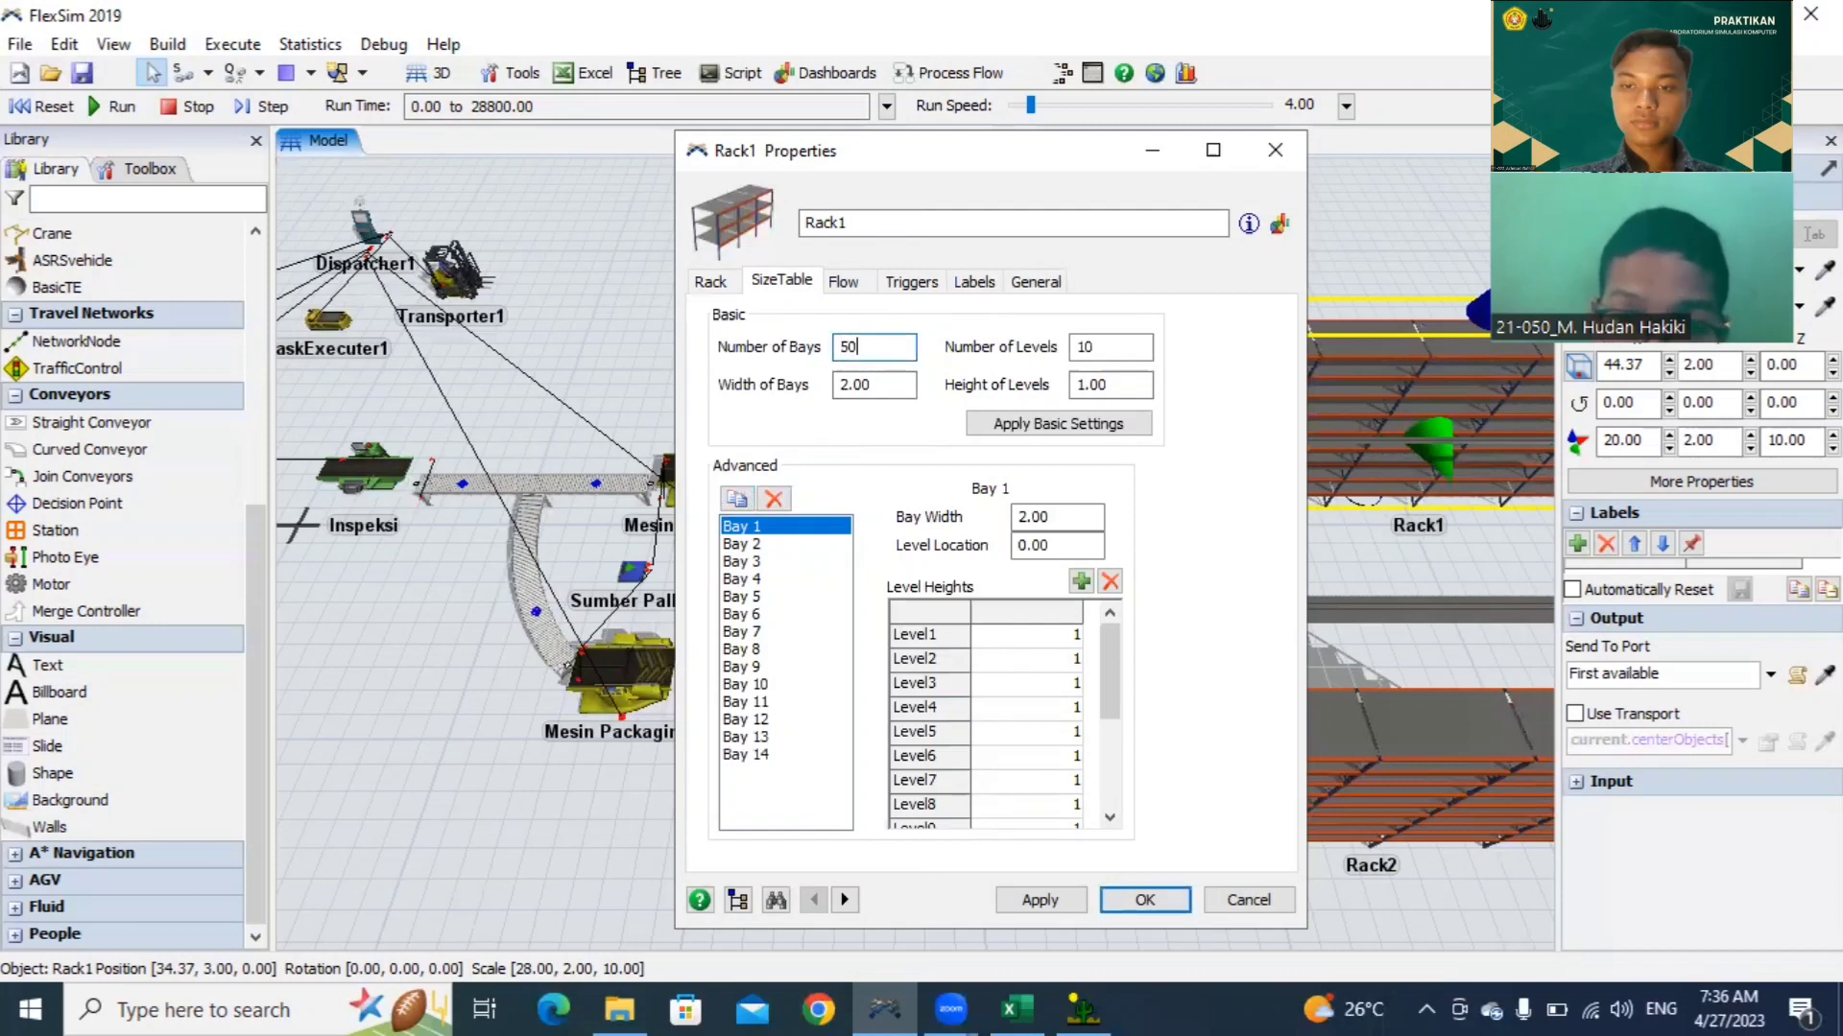
left_click(987, 429)
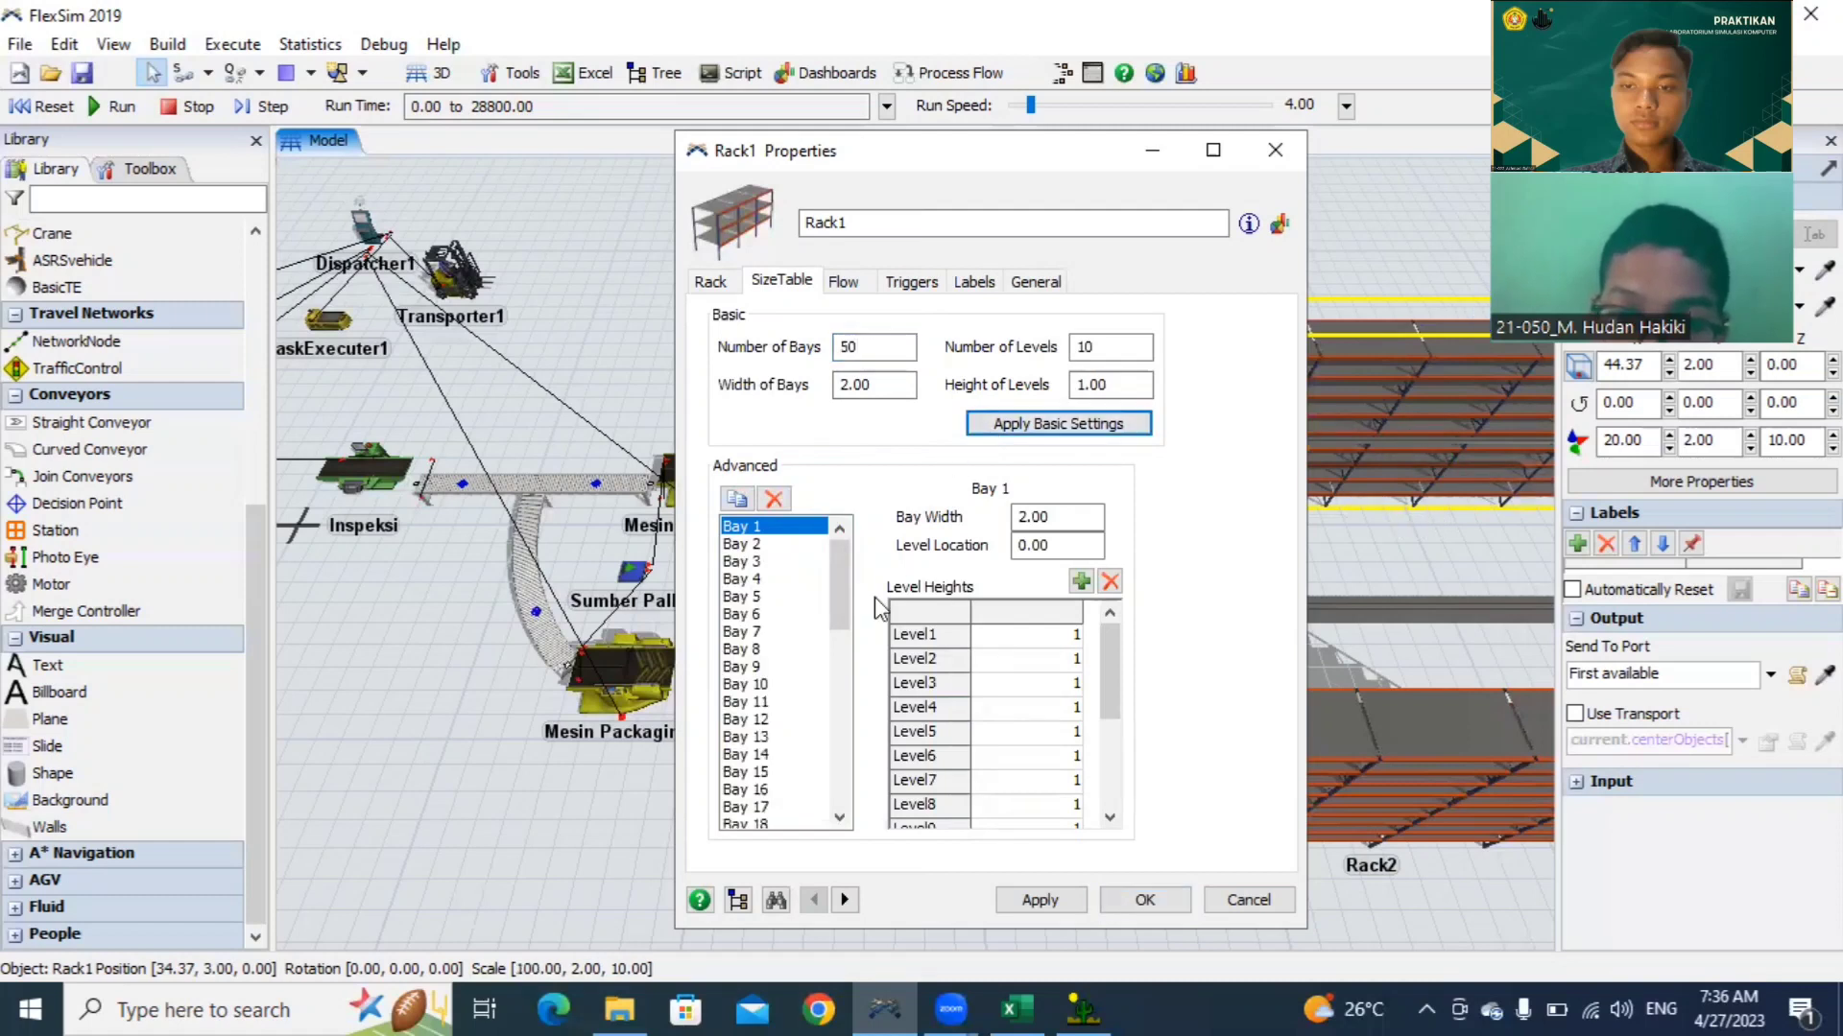
left_click(1041, 900)
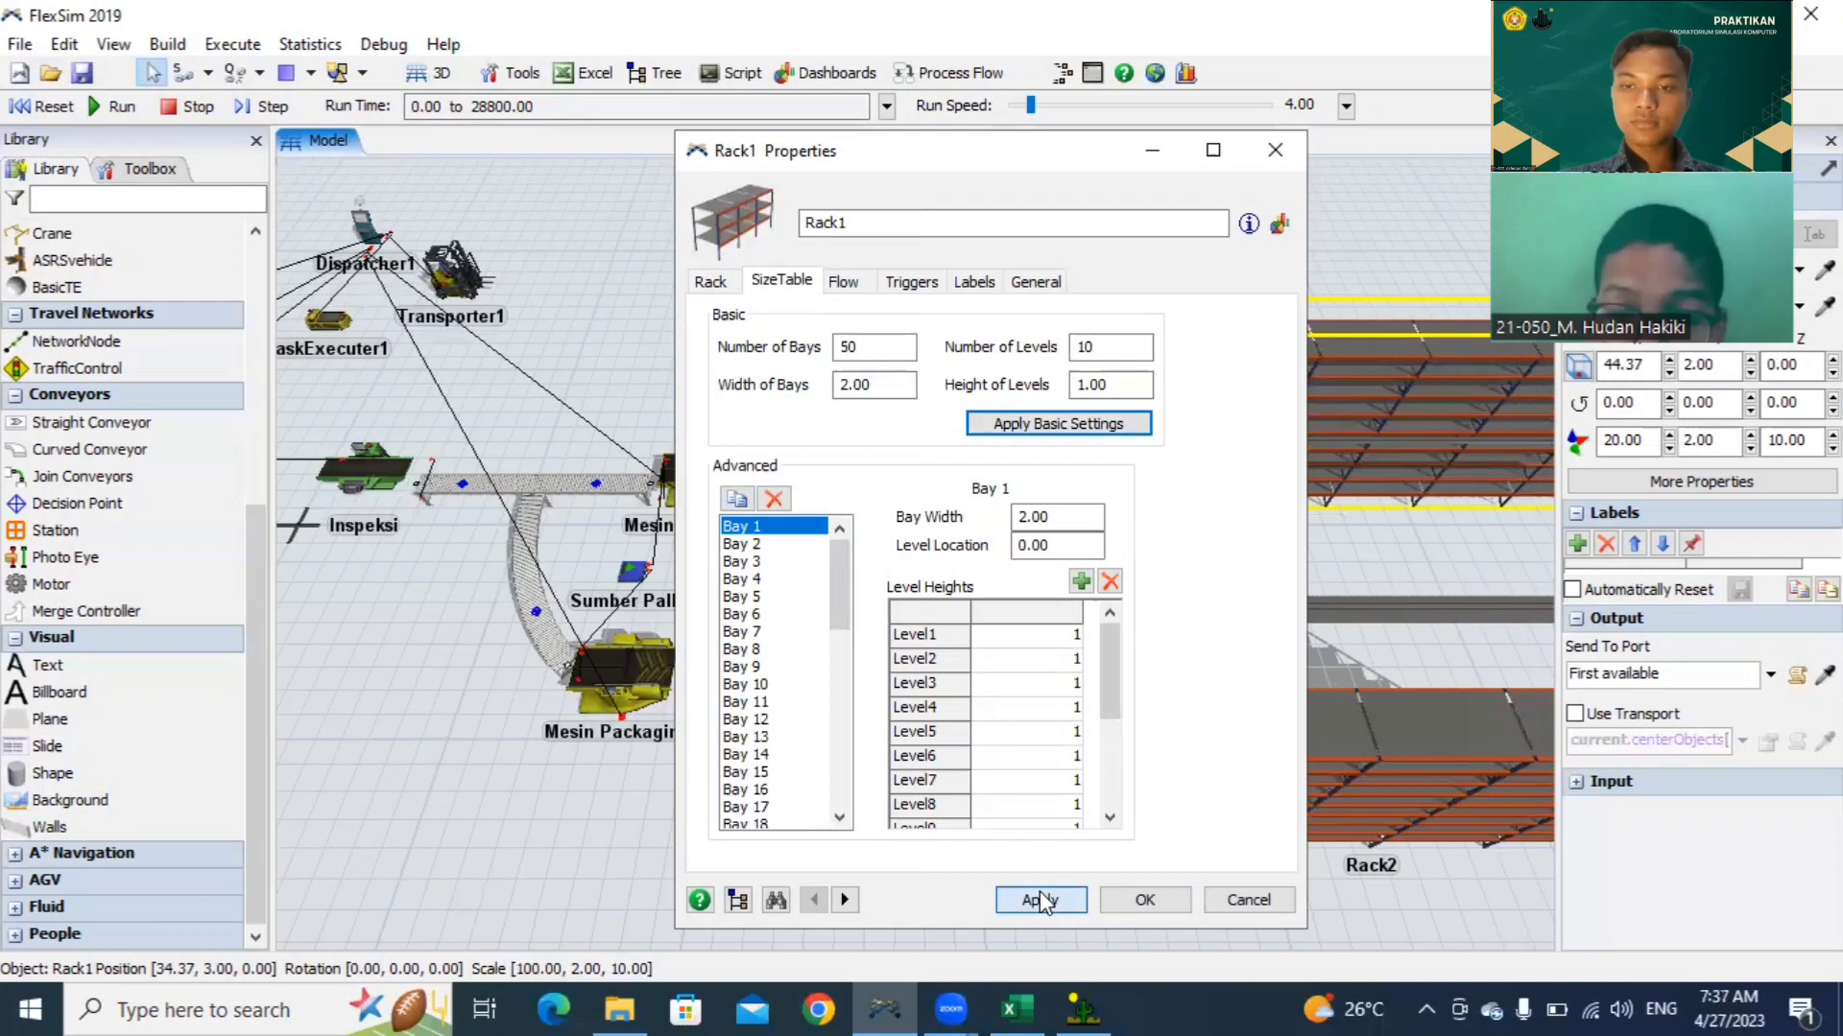
left_click(1145, 901)
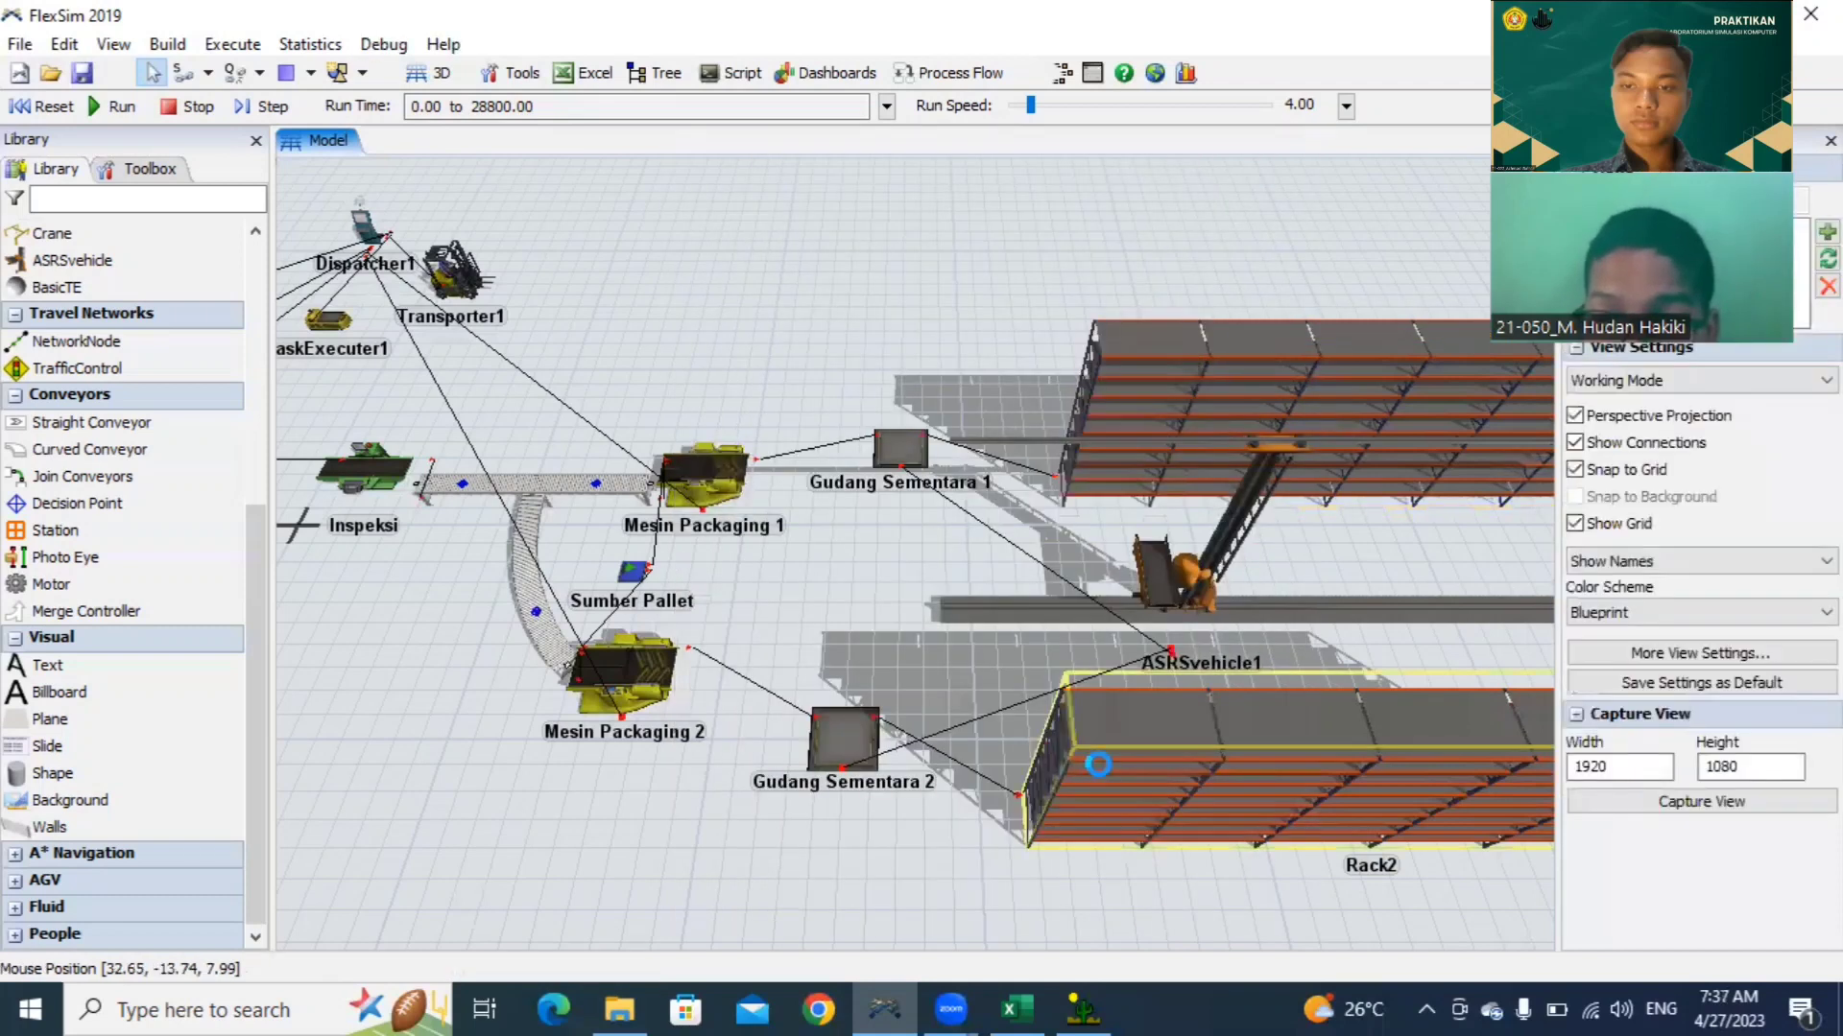
Step: Set Rack2 to First Available Bay and First Available Level placement with a maximum content of 400
left_click(1097, 765)
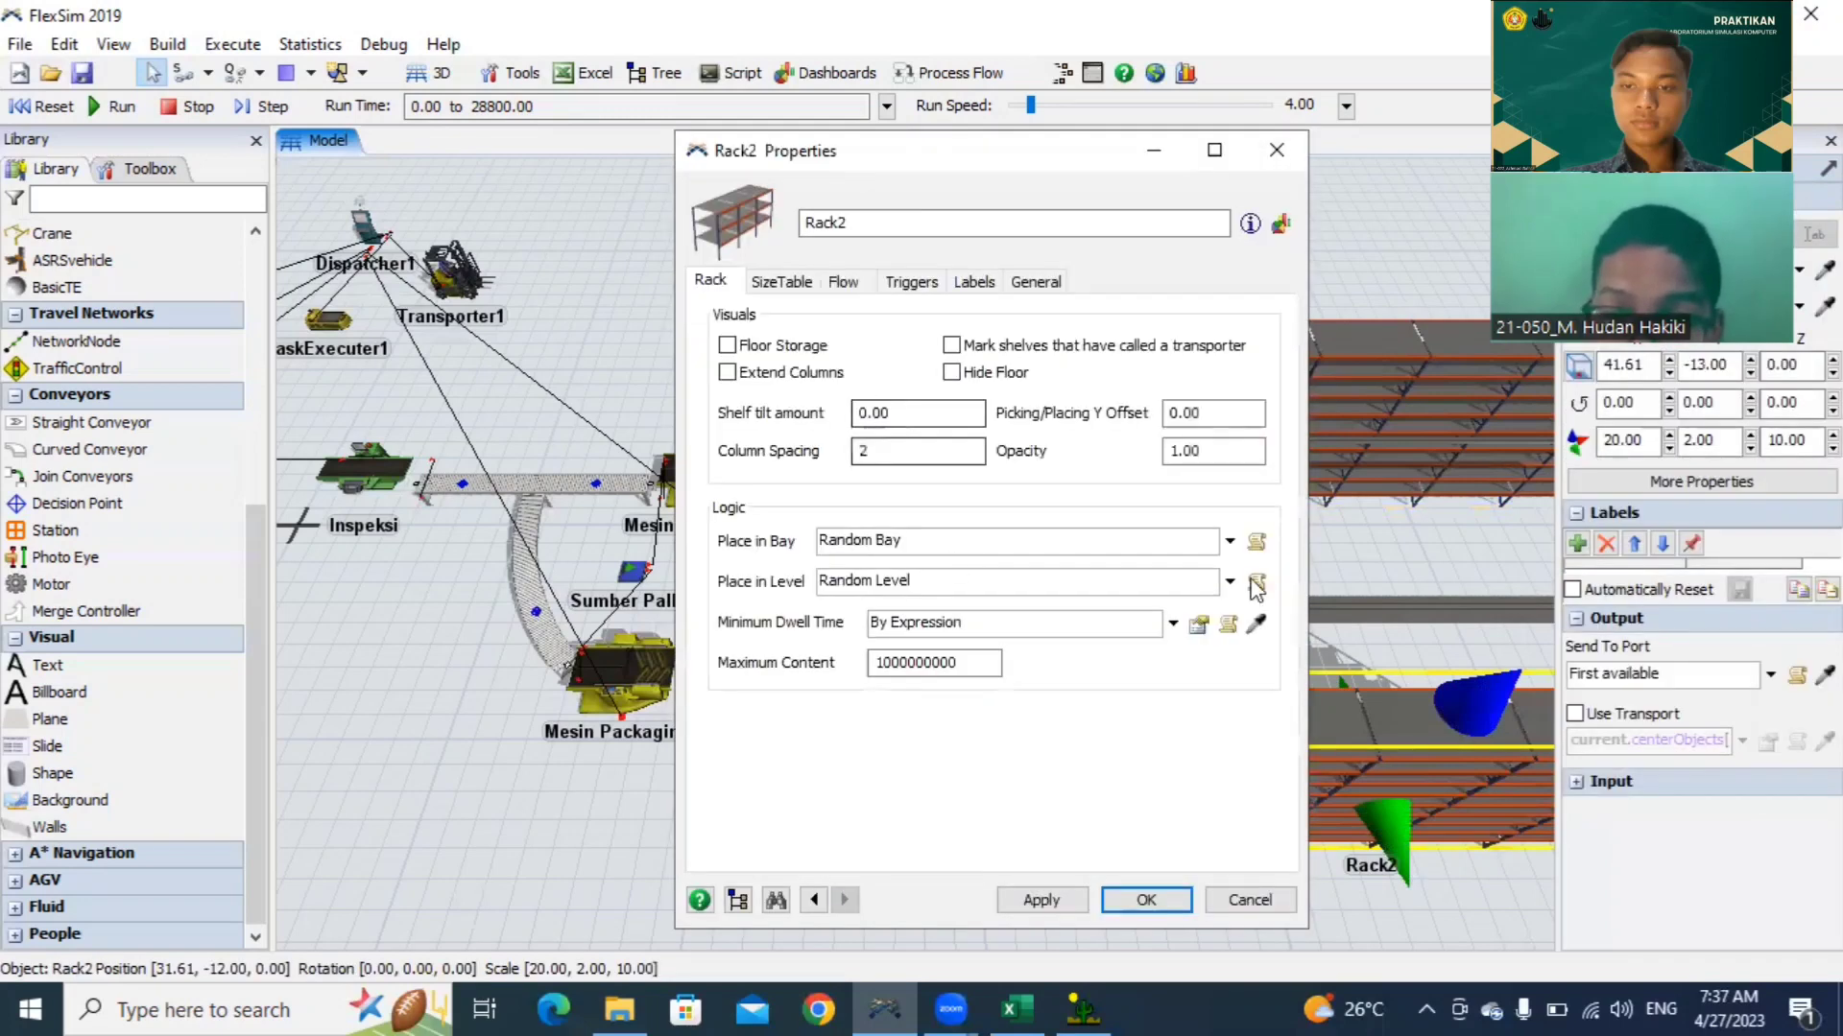
left_click(1230, 540)
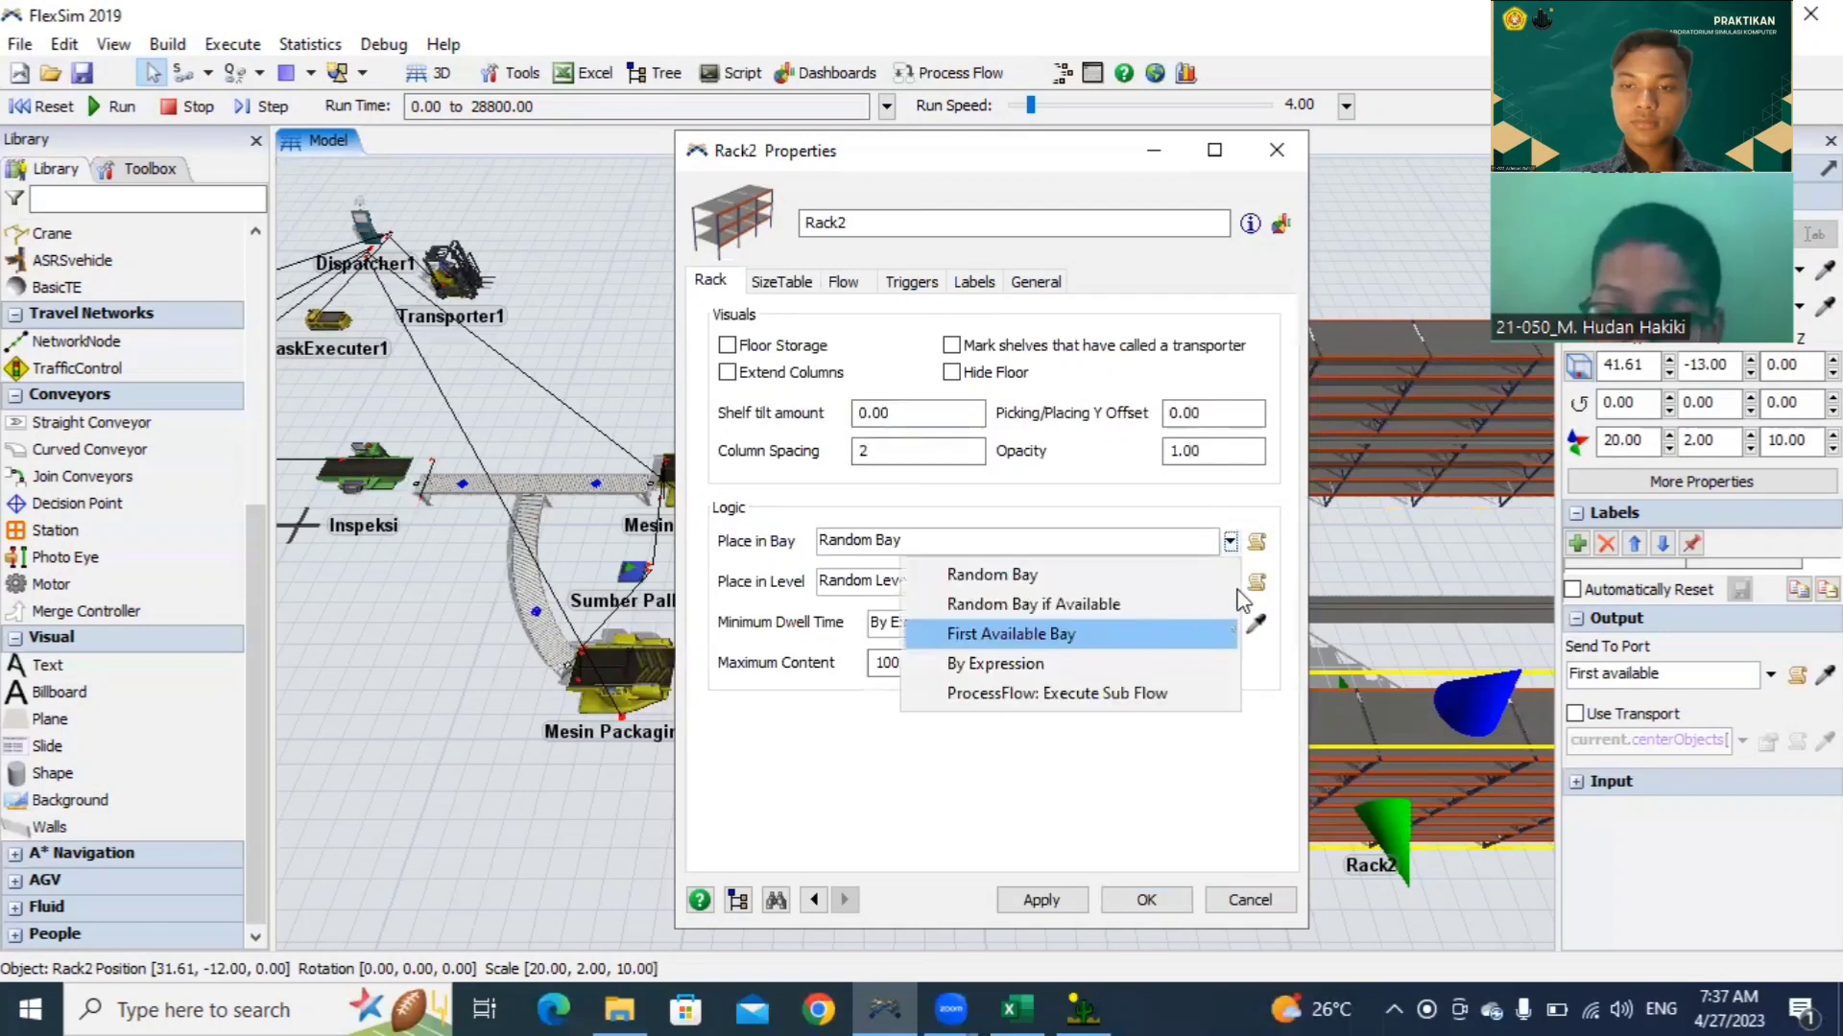
left_click(1199, 634)
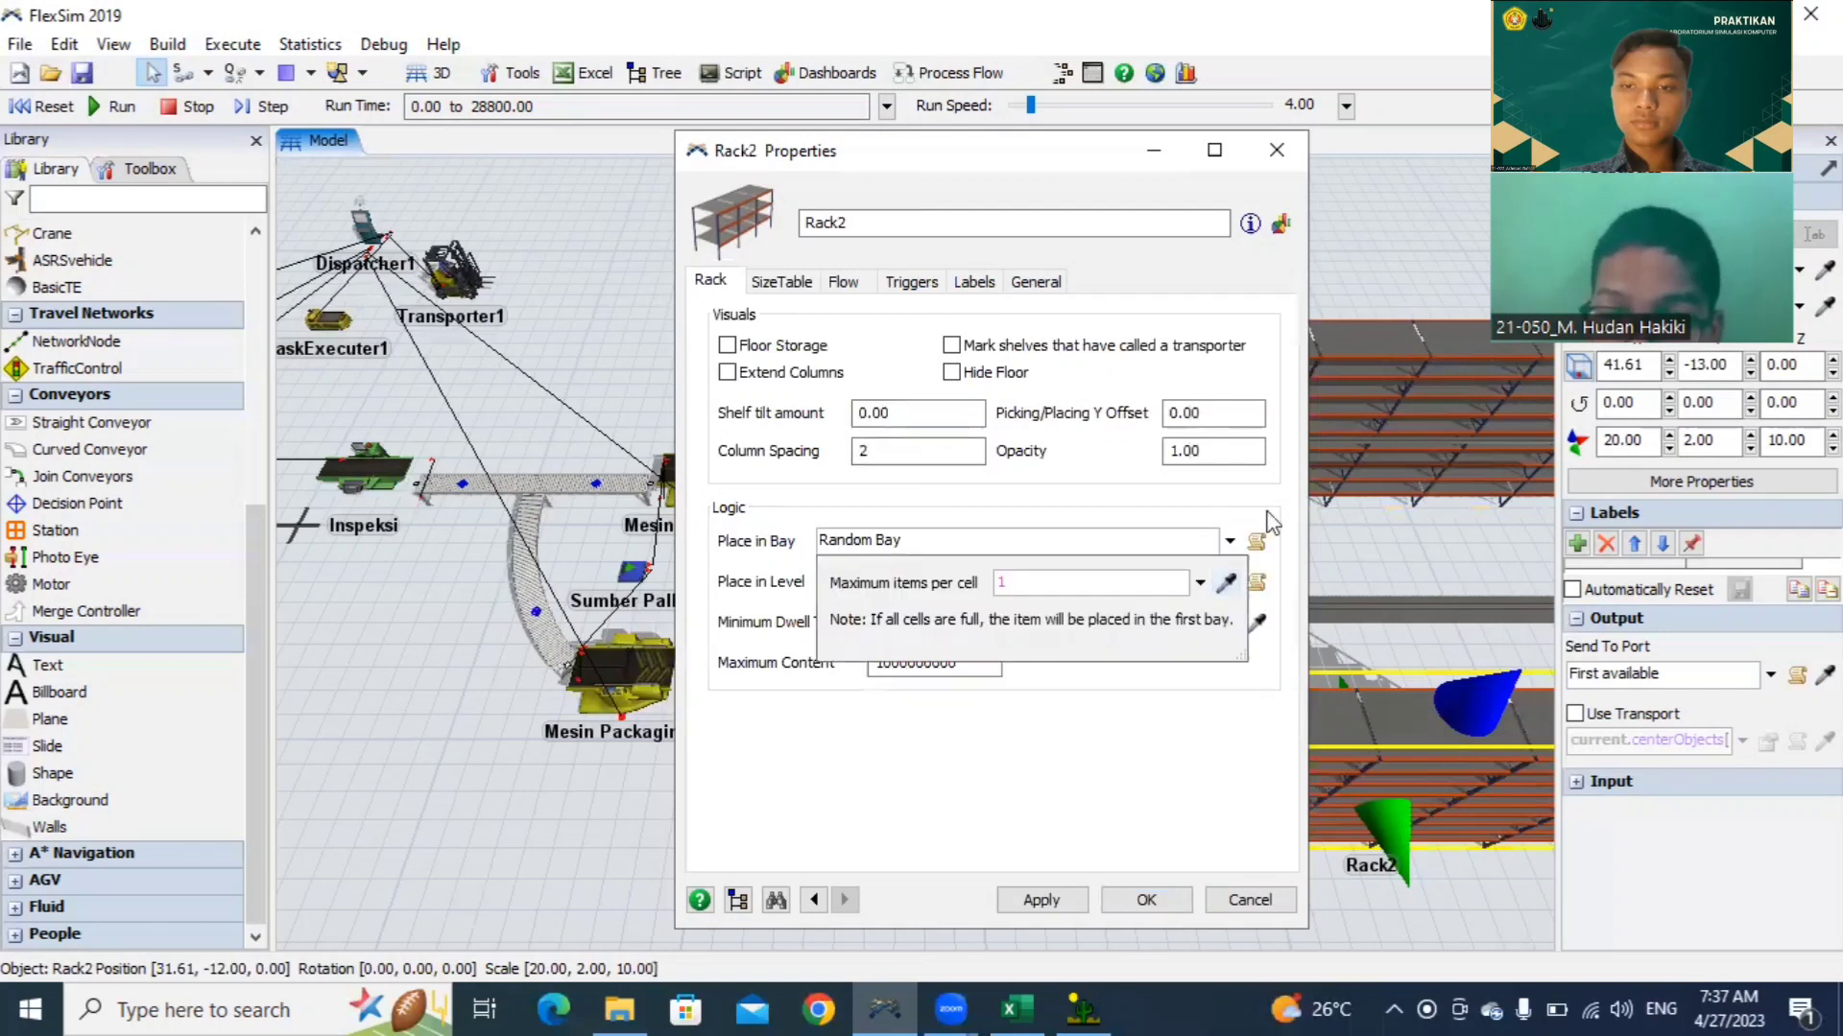
left_click(1243, 583)
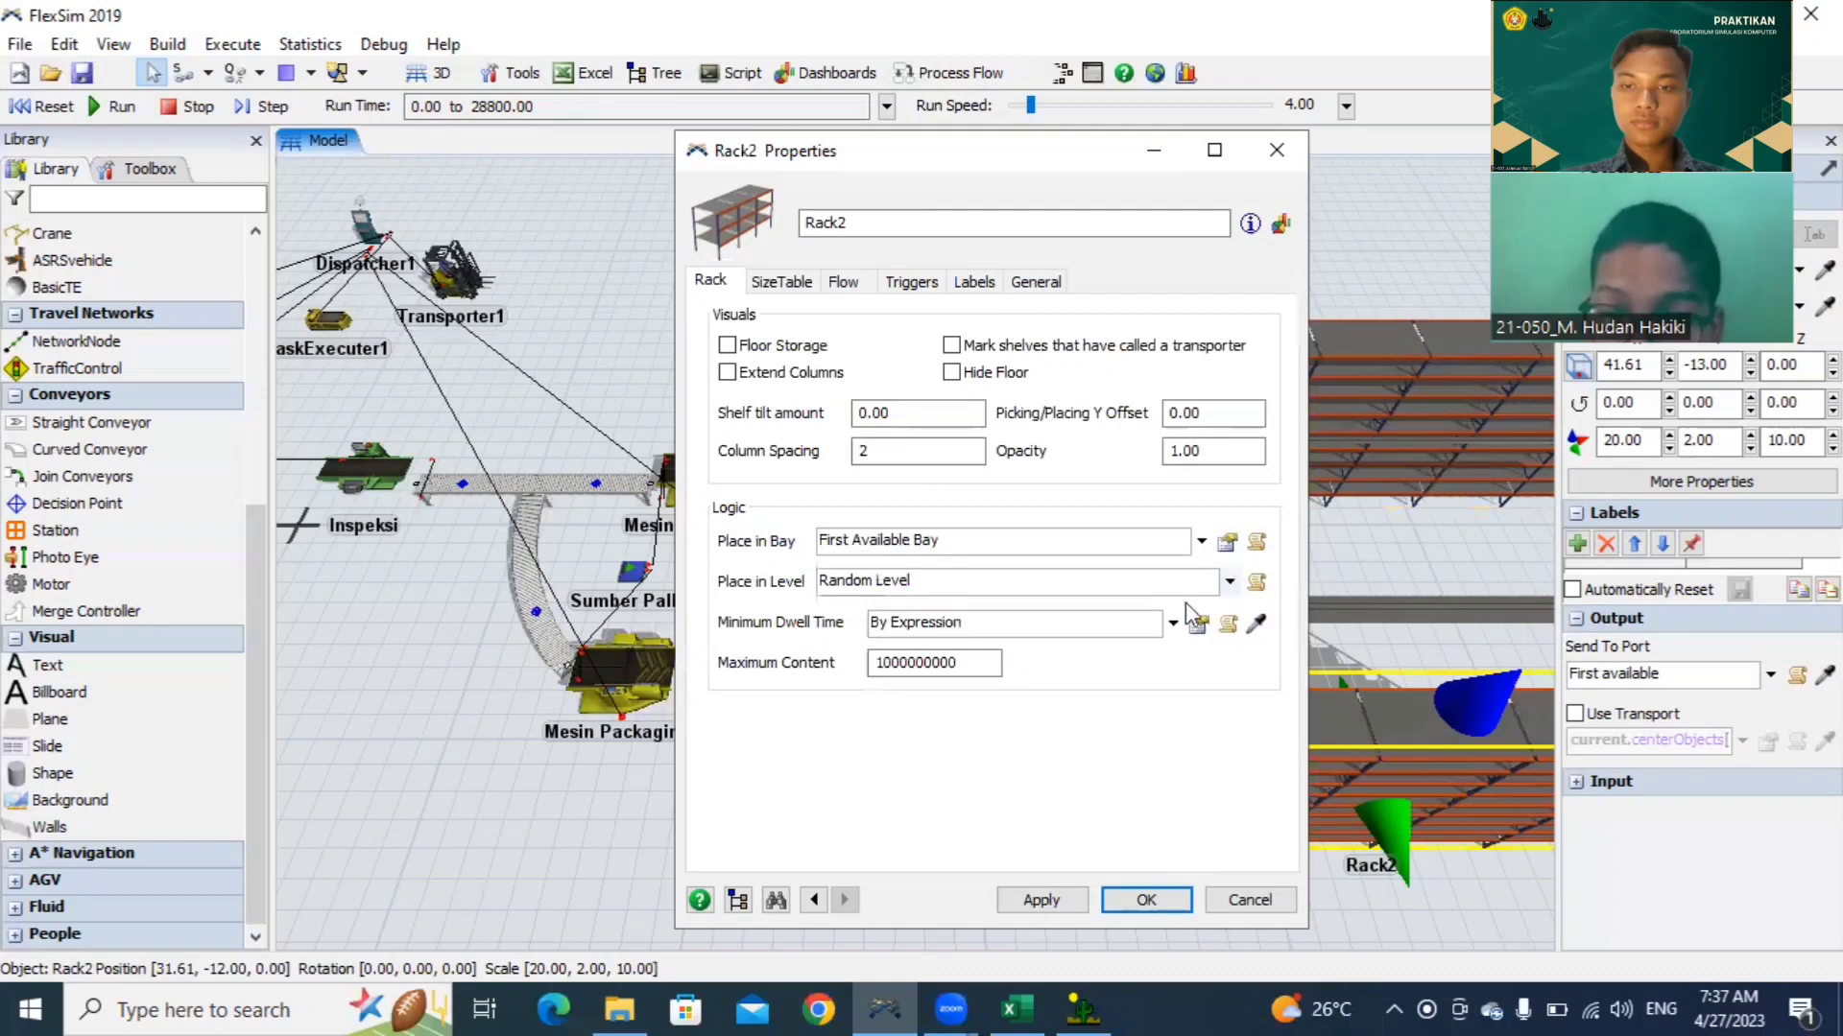
left_click(1110, 659)
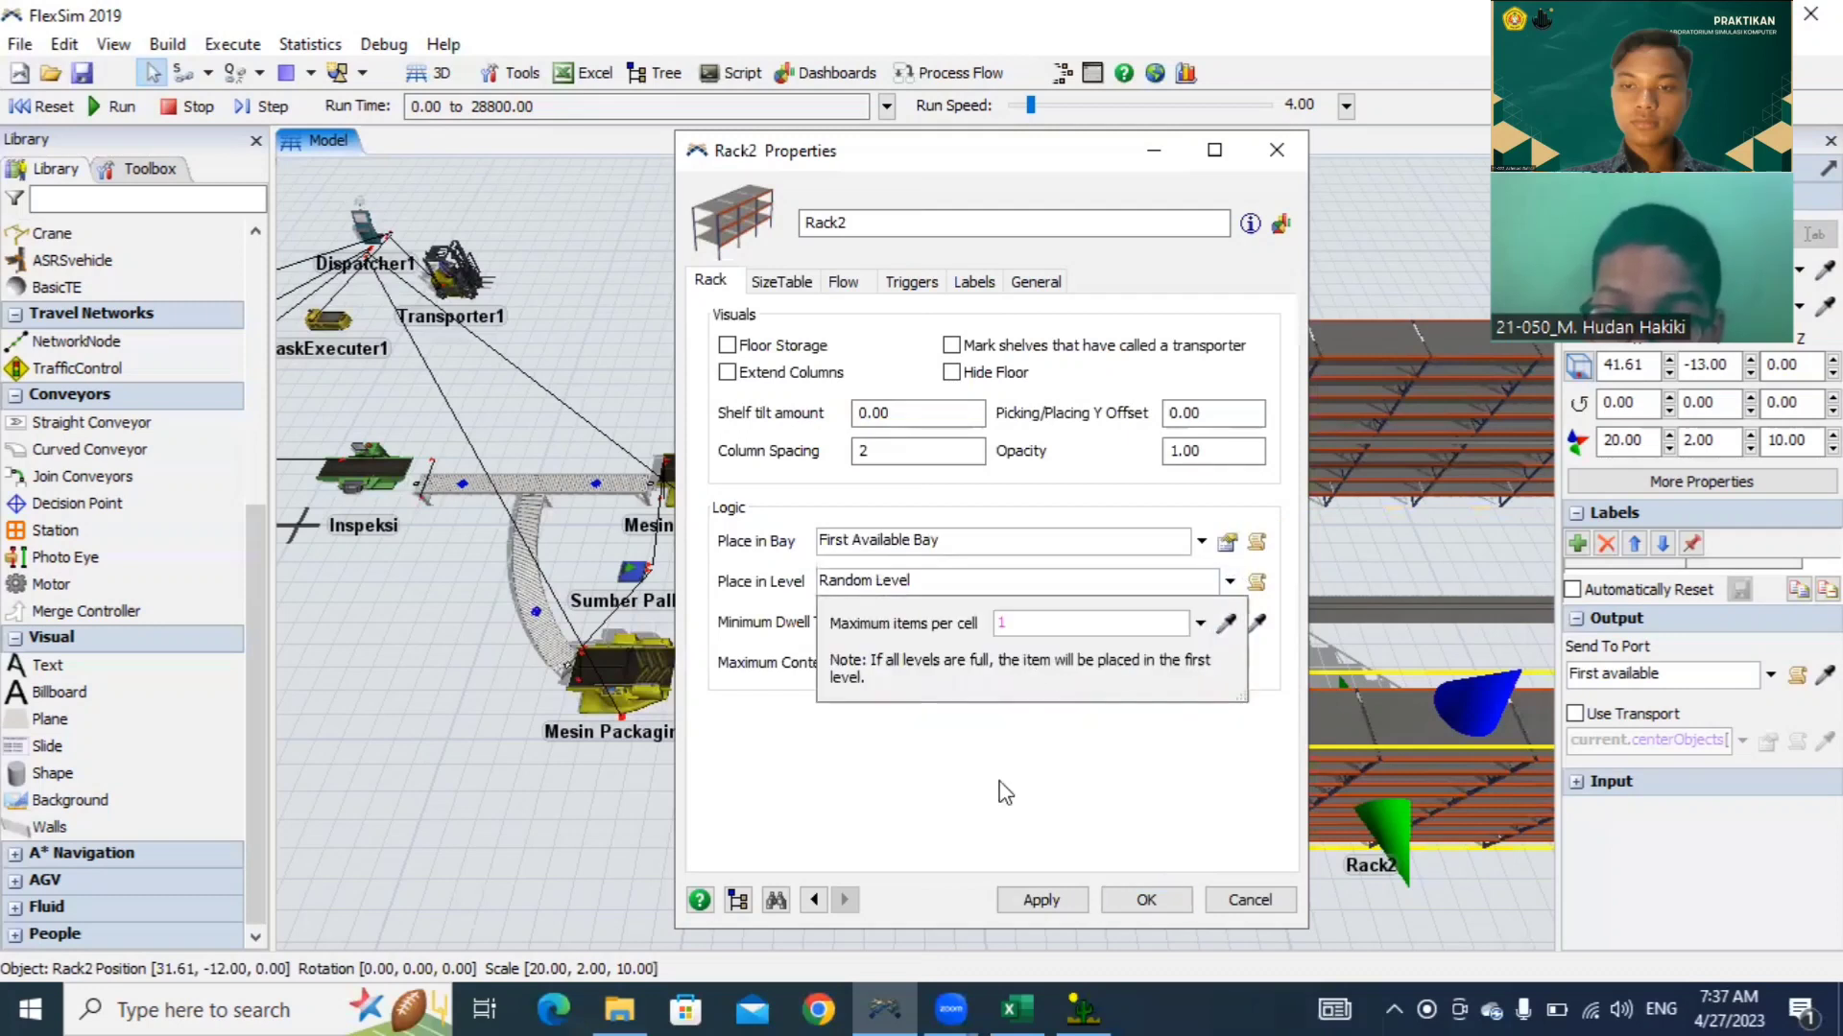
left_click(1004, 798)
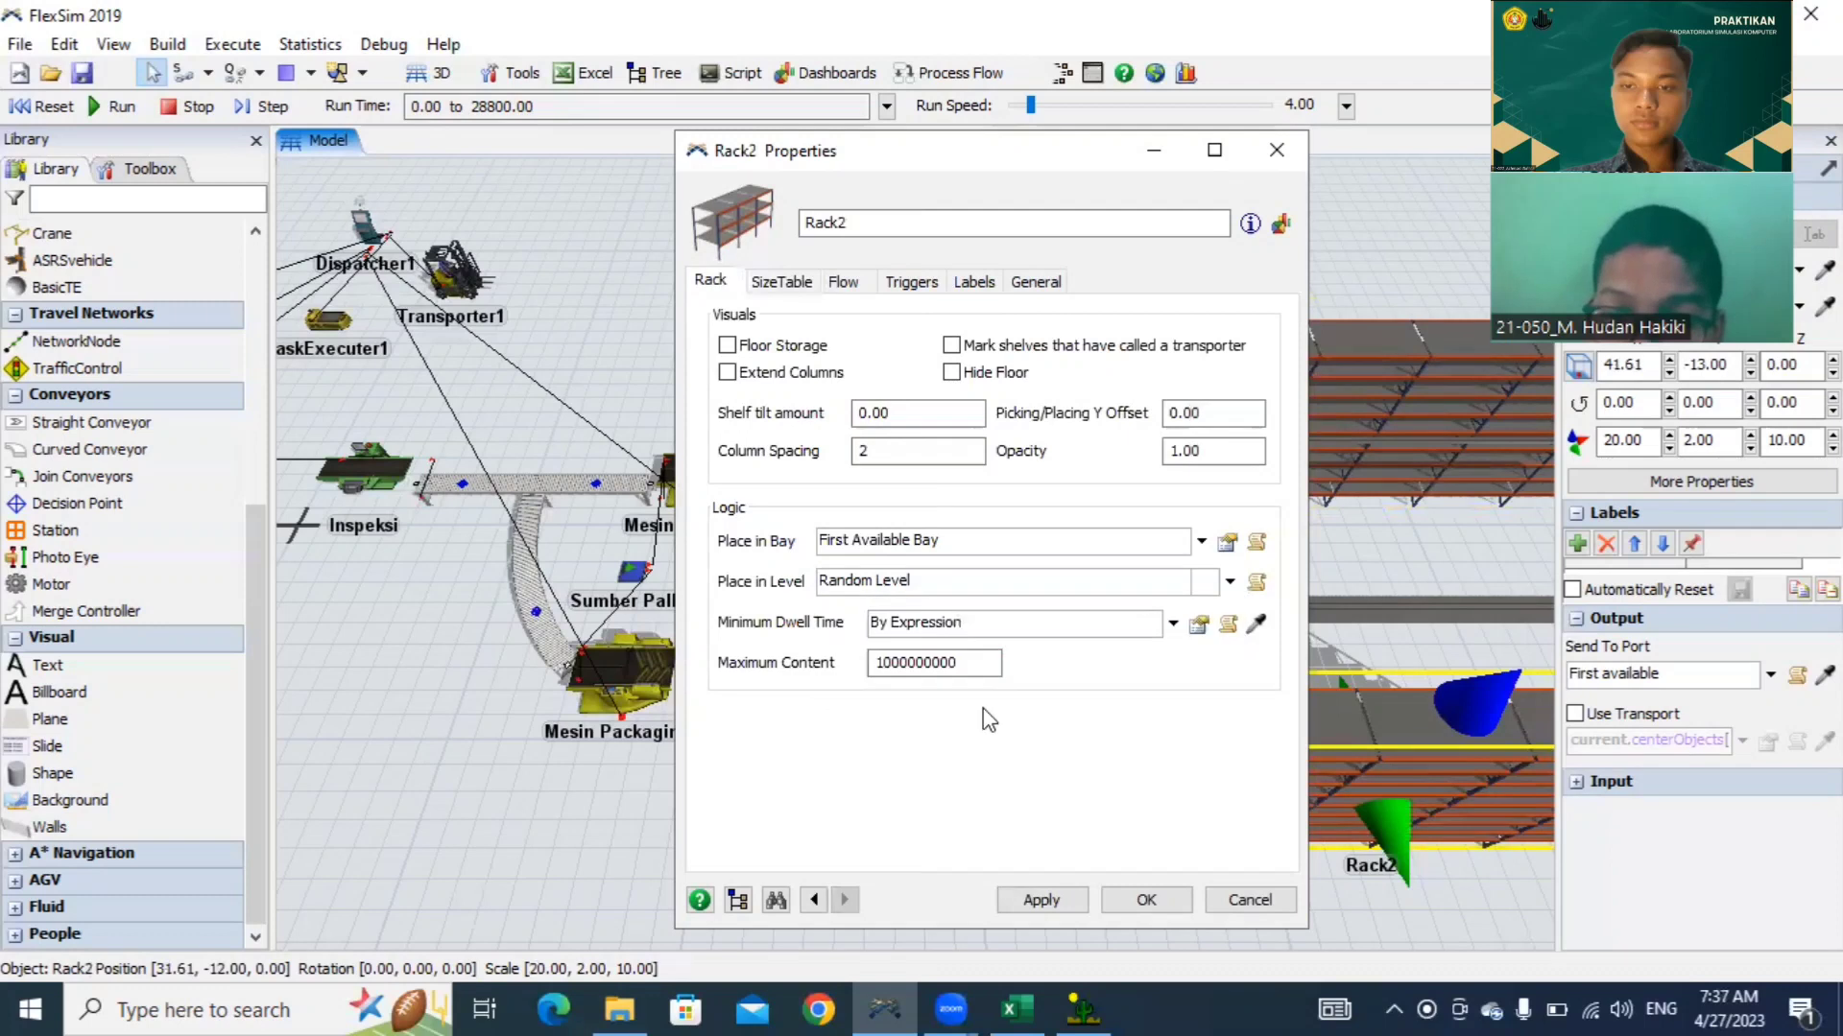
left_click(963, 660)
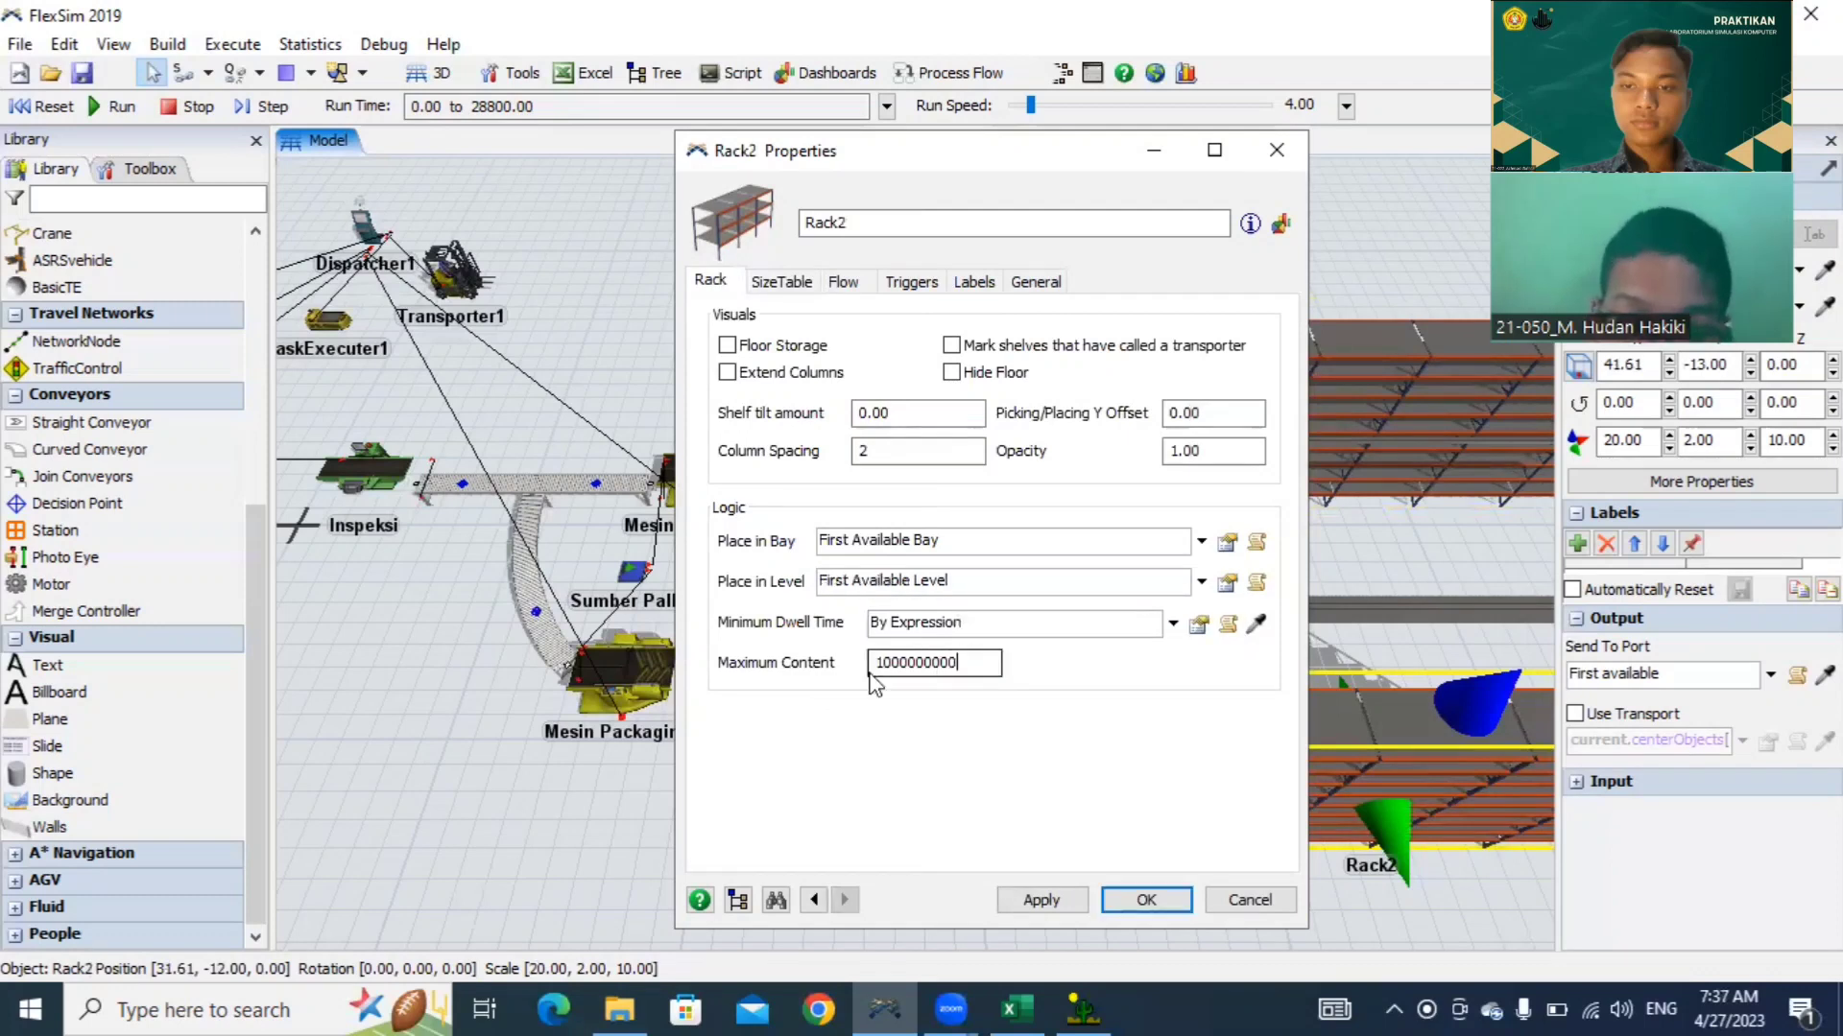
double_click(937, 666)
type("400")
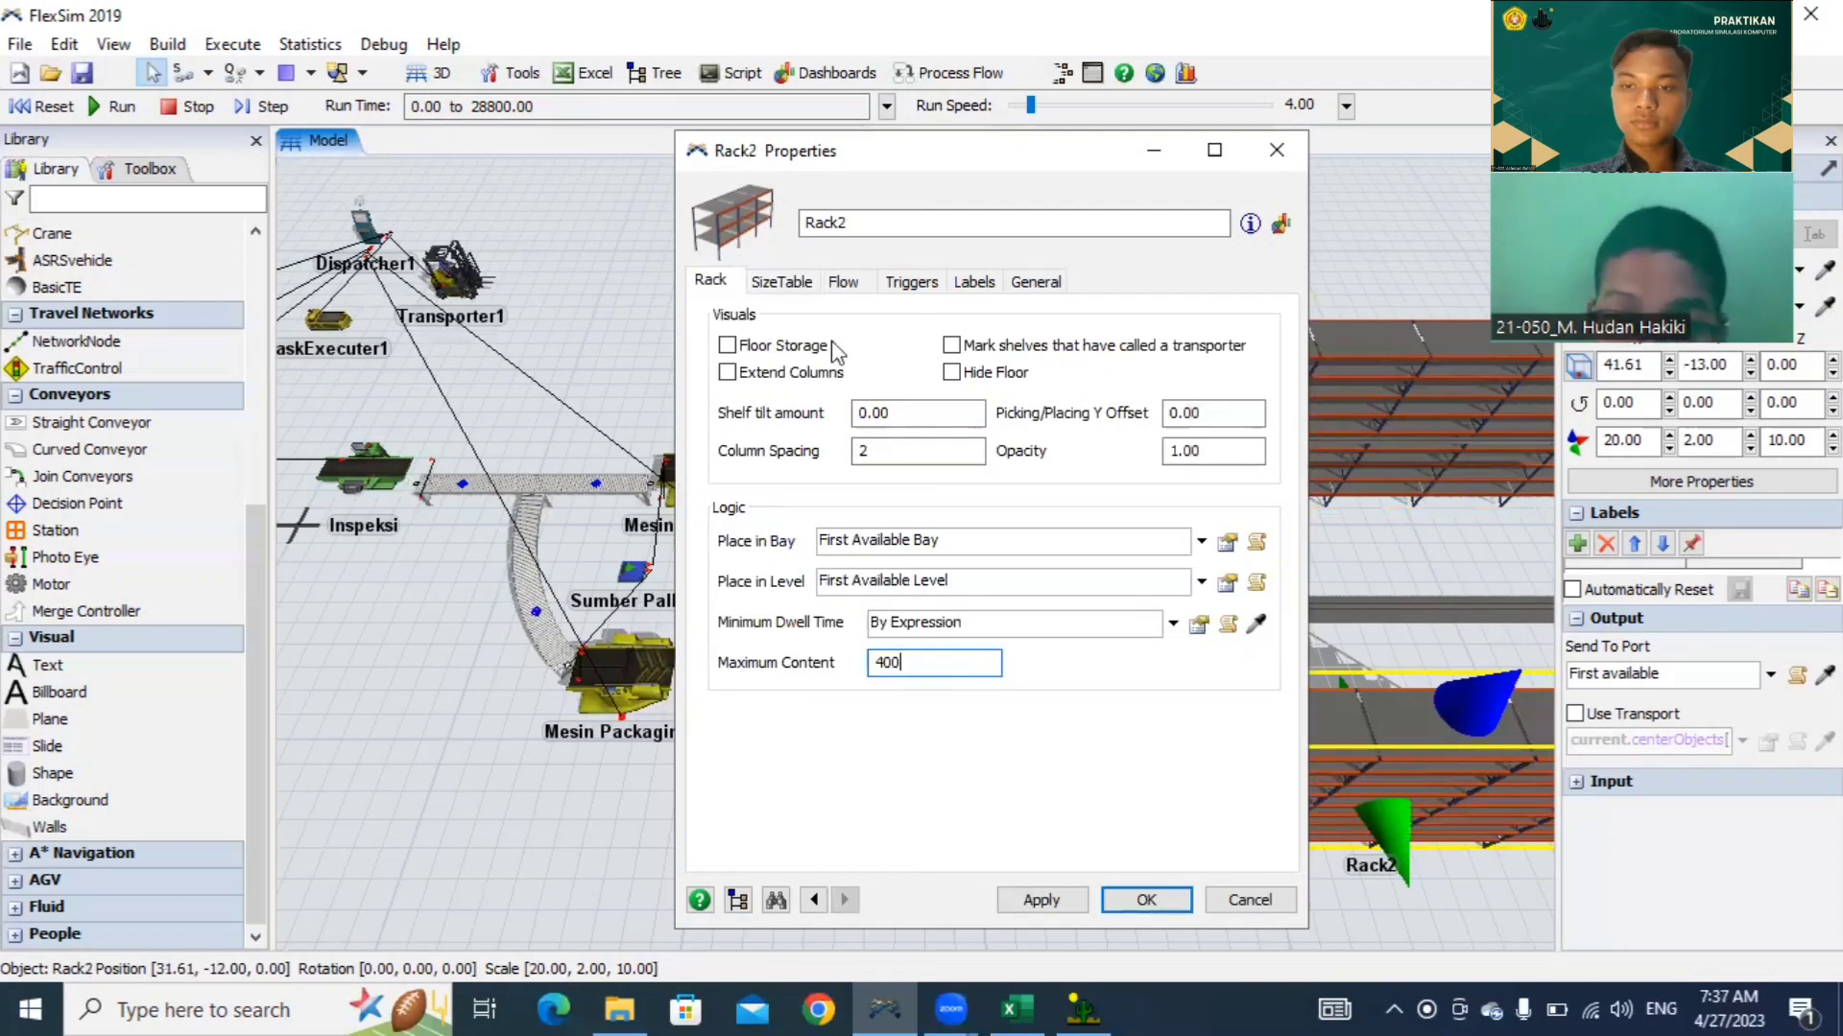
Step: Set Rack2's number of bays to 50, apply the basic settings and close its properties
left_click(779, 283)
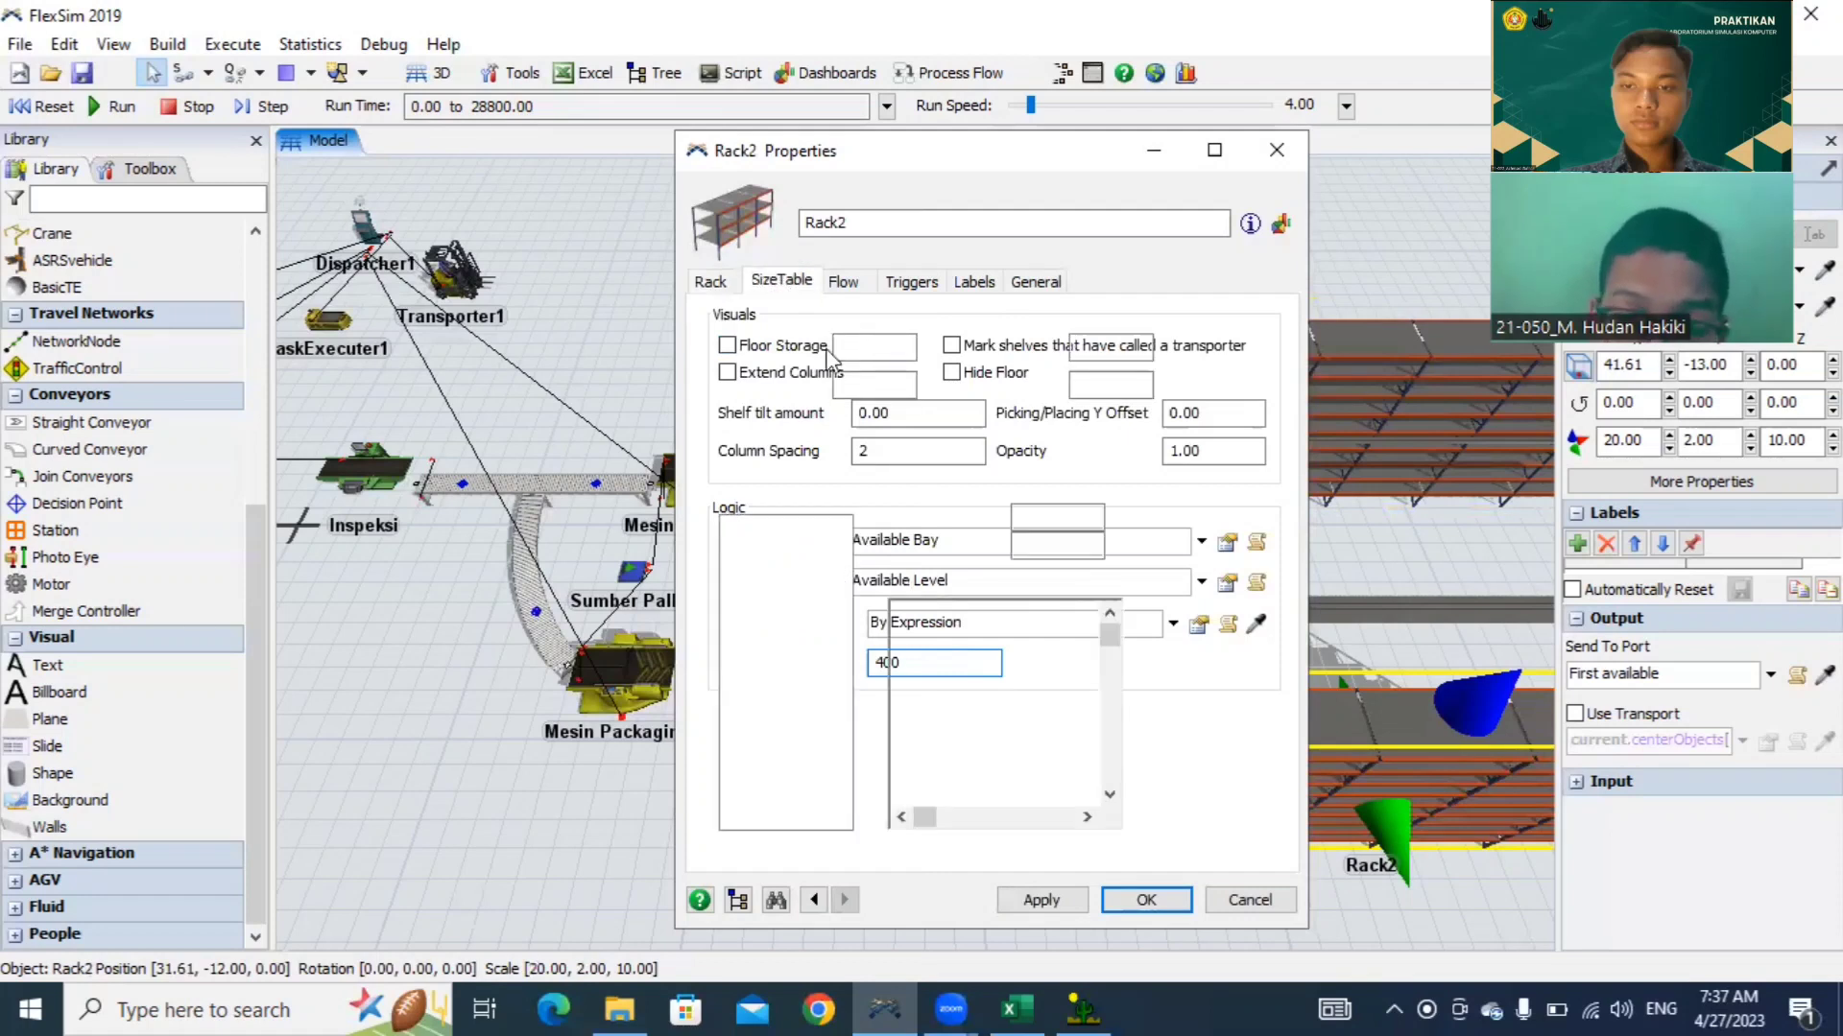
type("50")
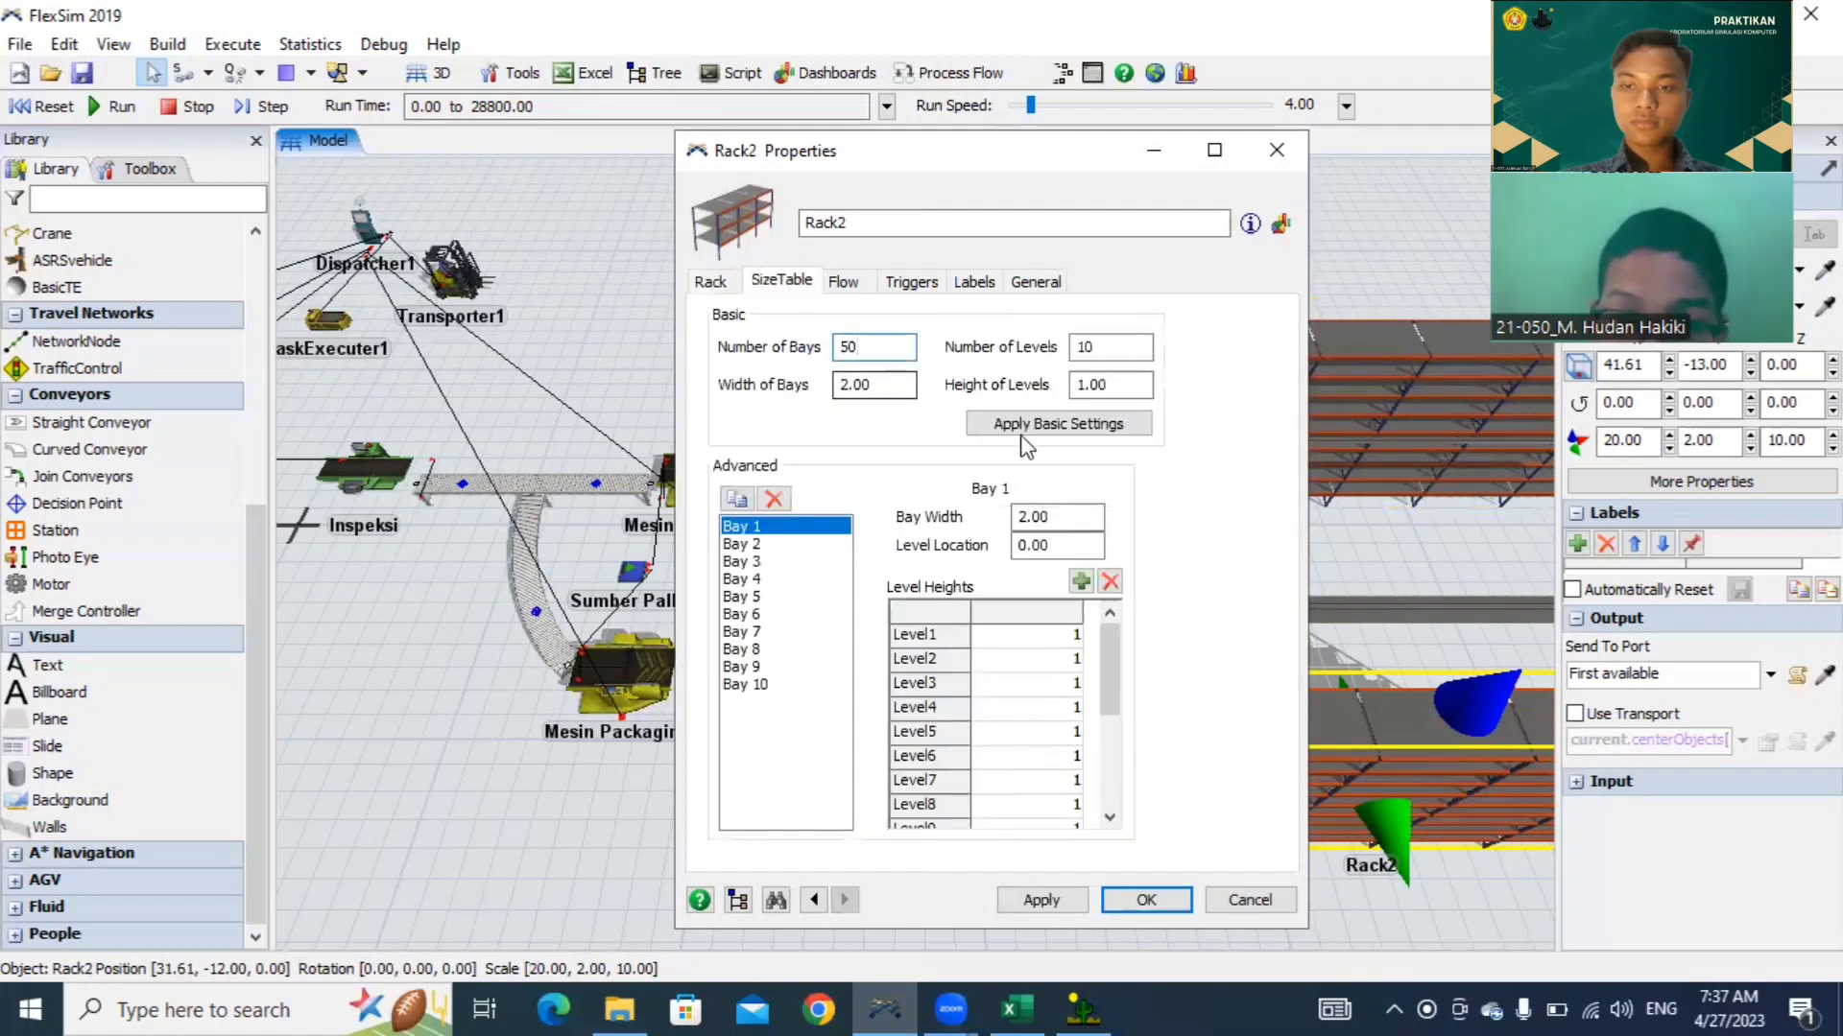
left_click(1056, 424)
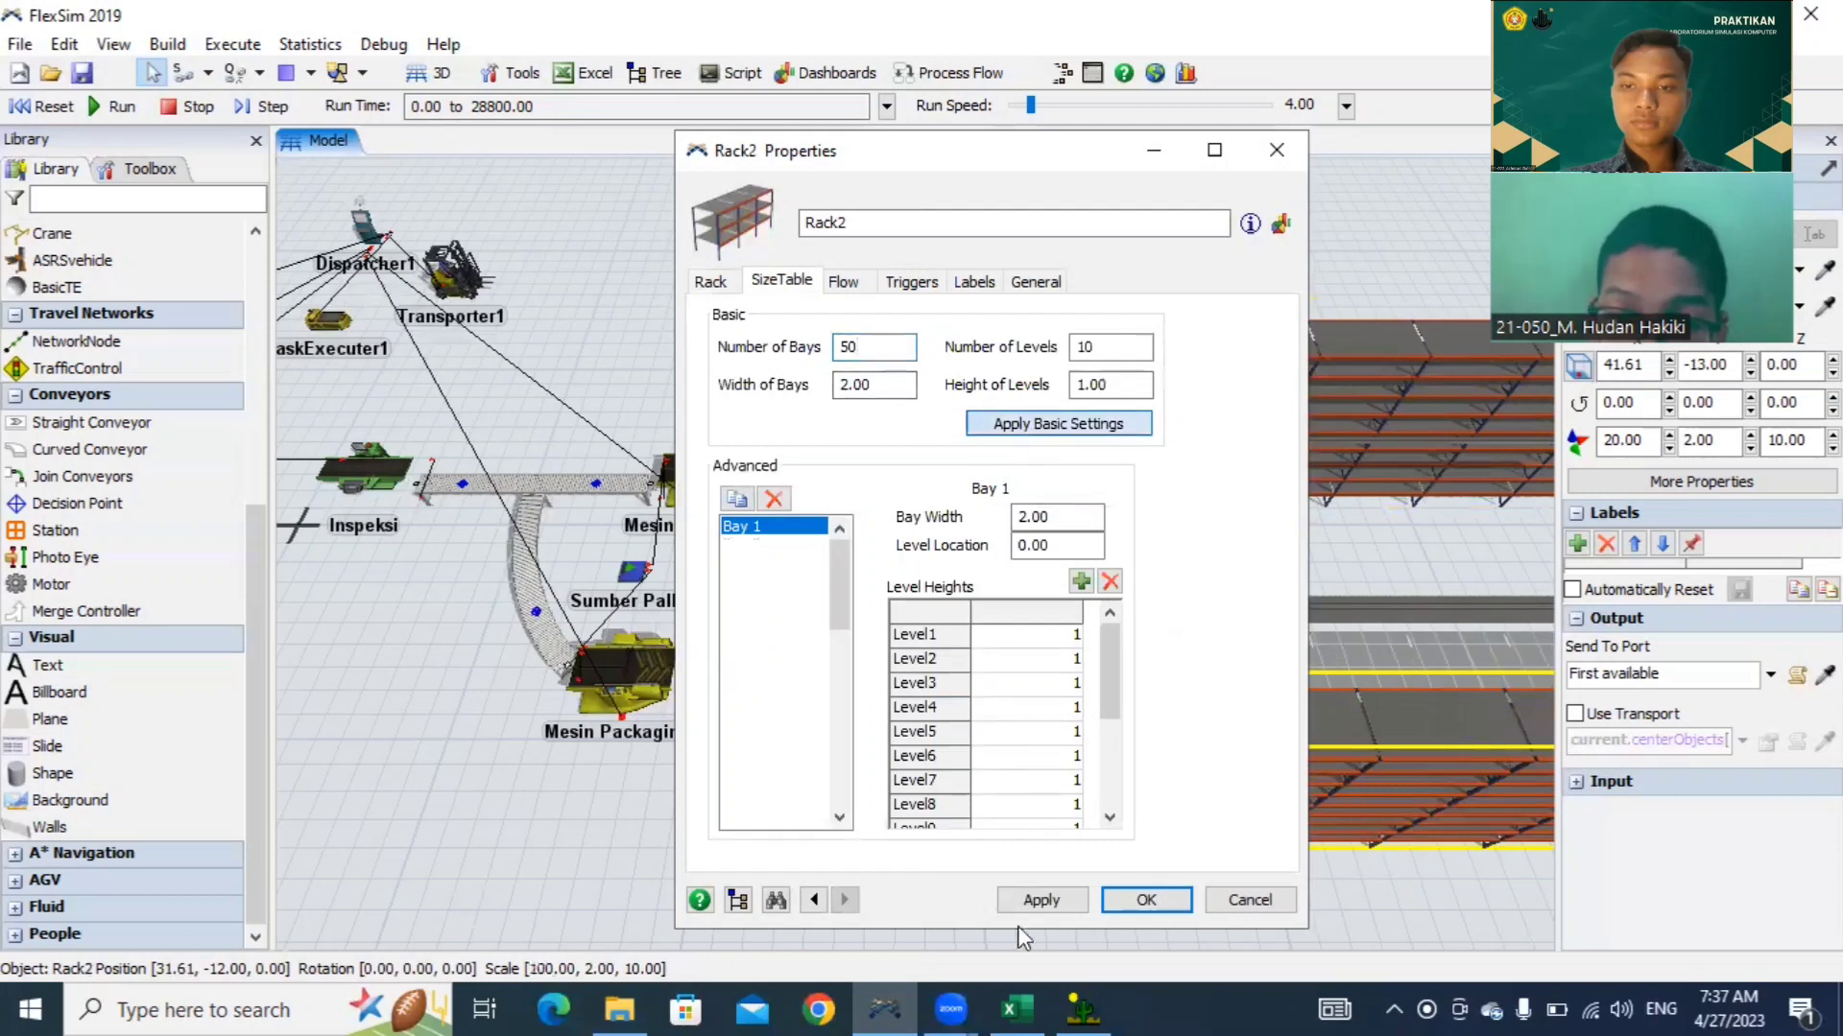
left_click(1163, 904)
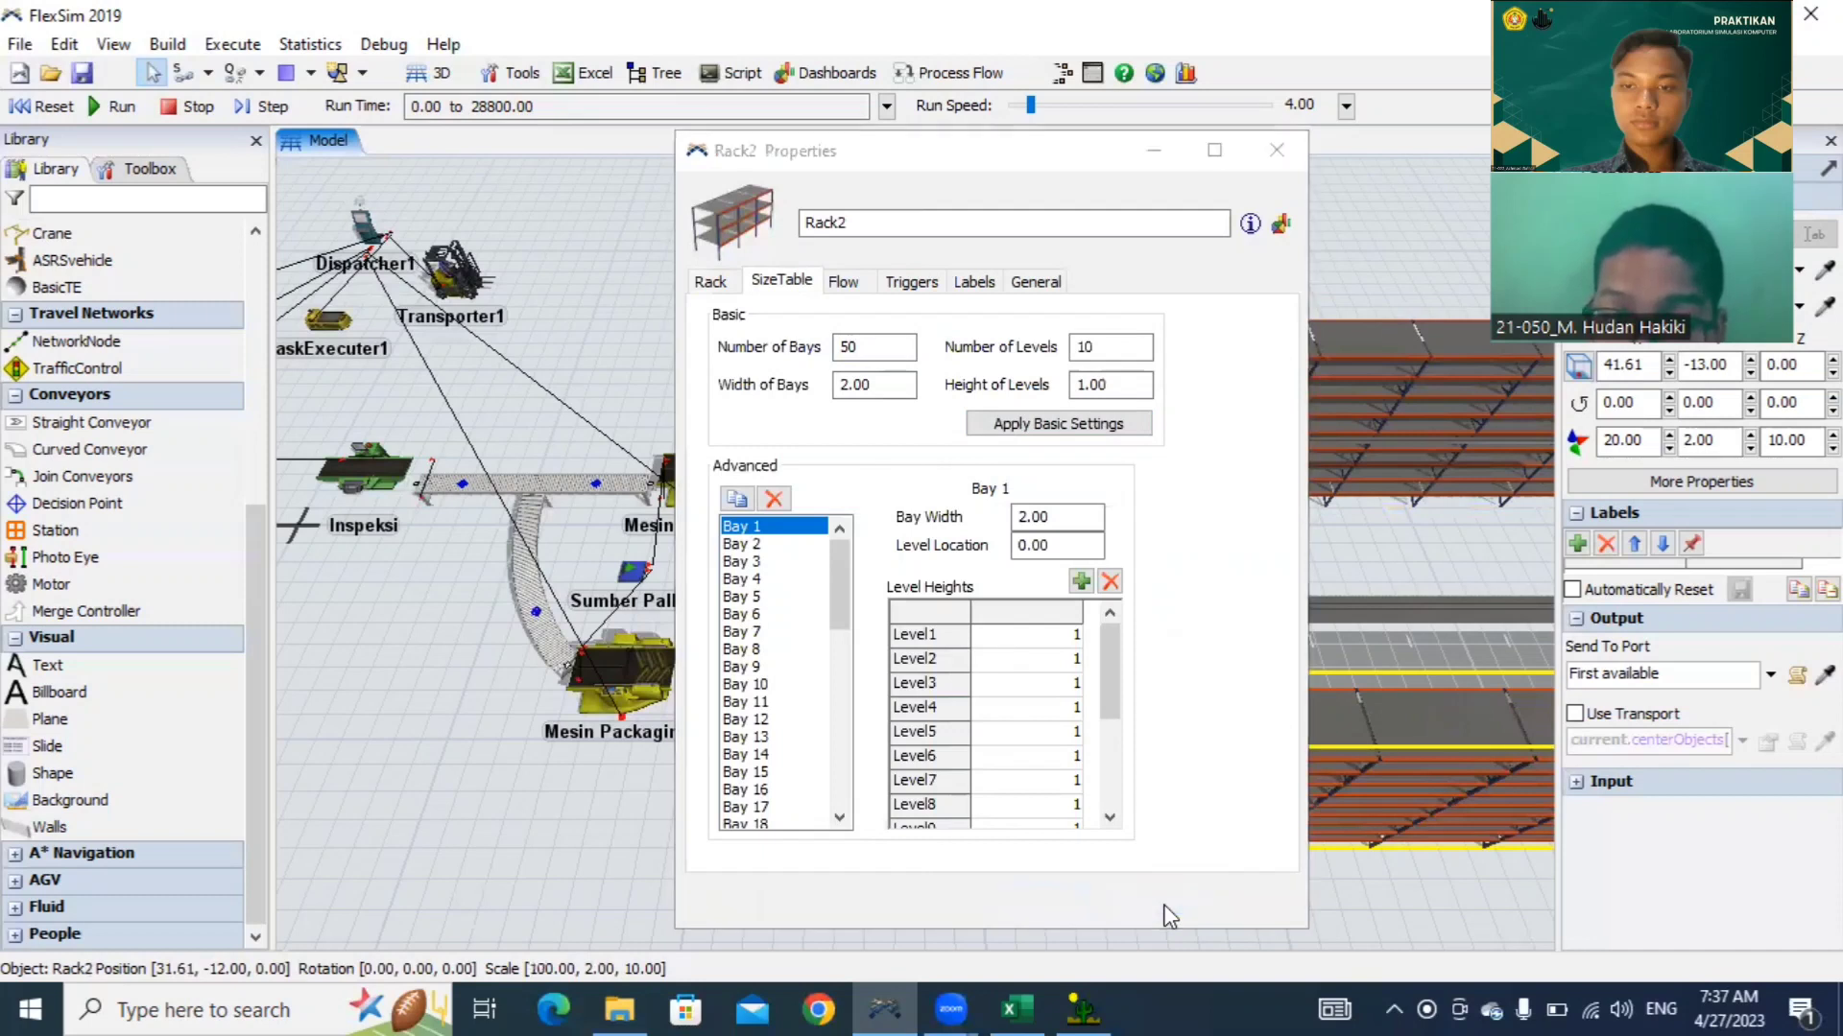
scroll(1163, 904, "down", 5)
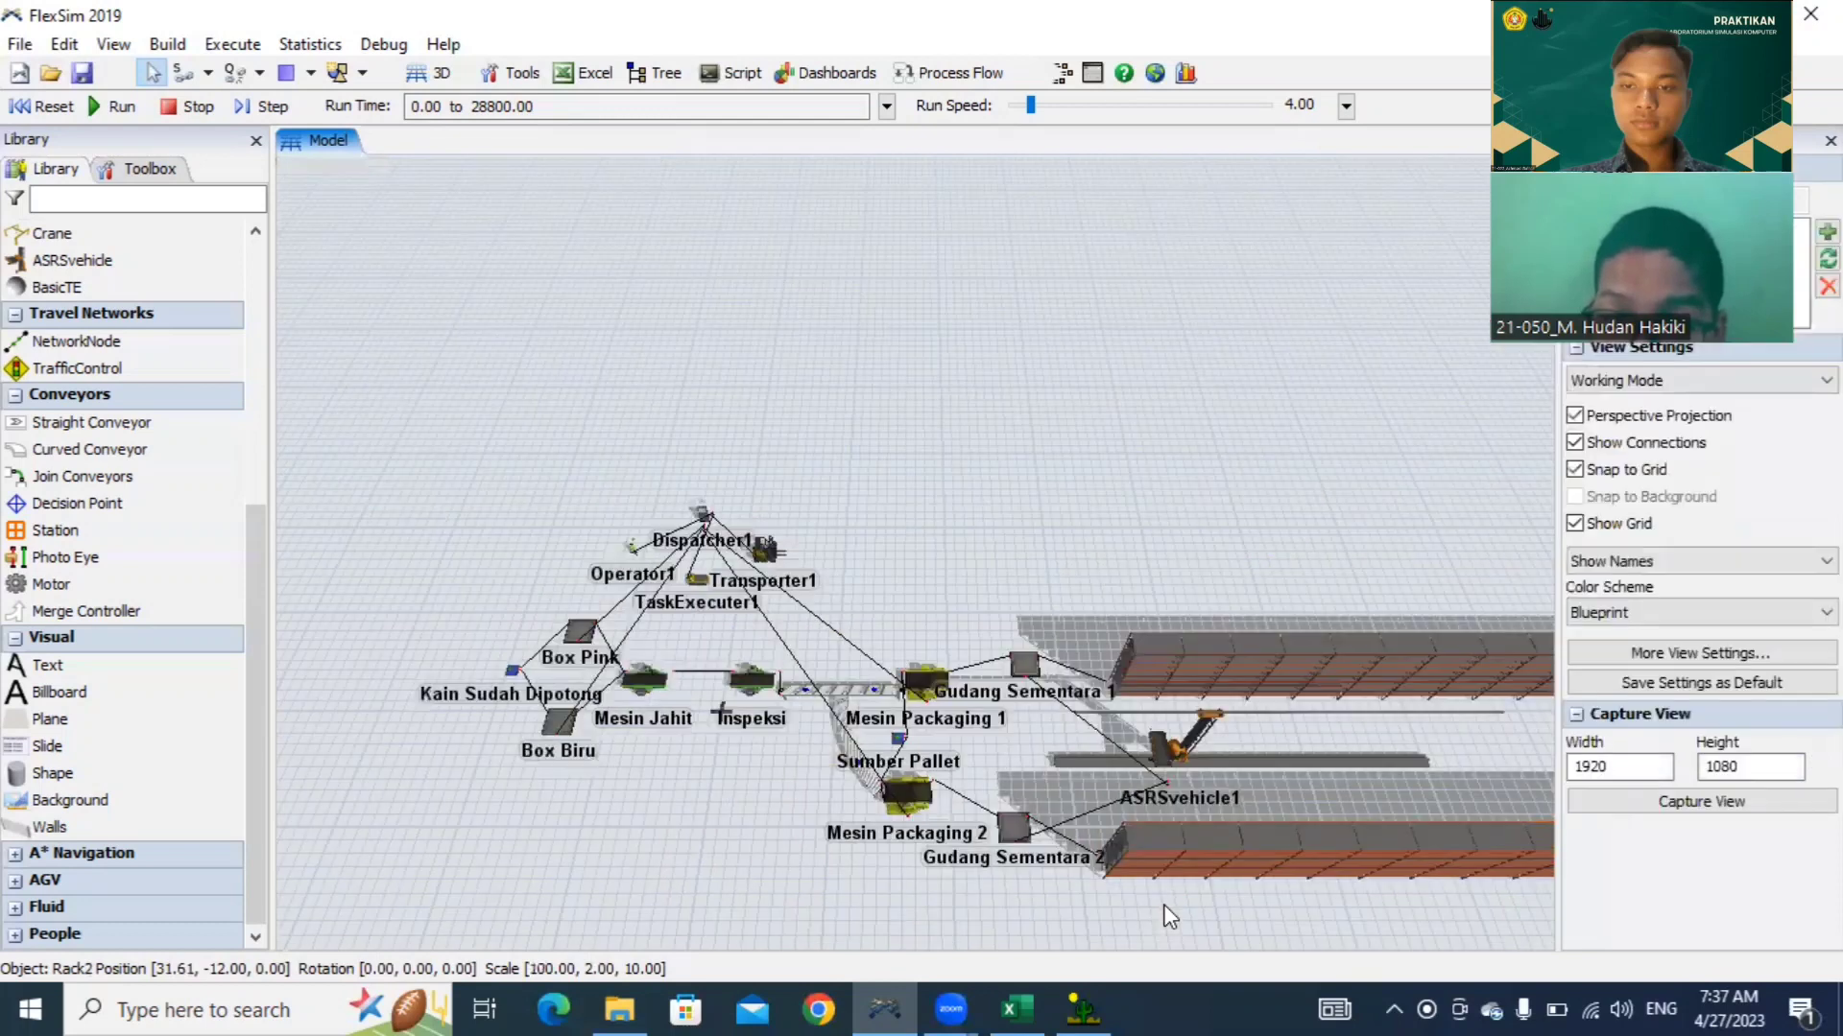
scroll(1163, 904, "down", 1)
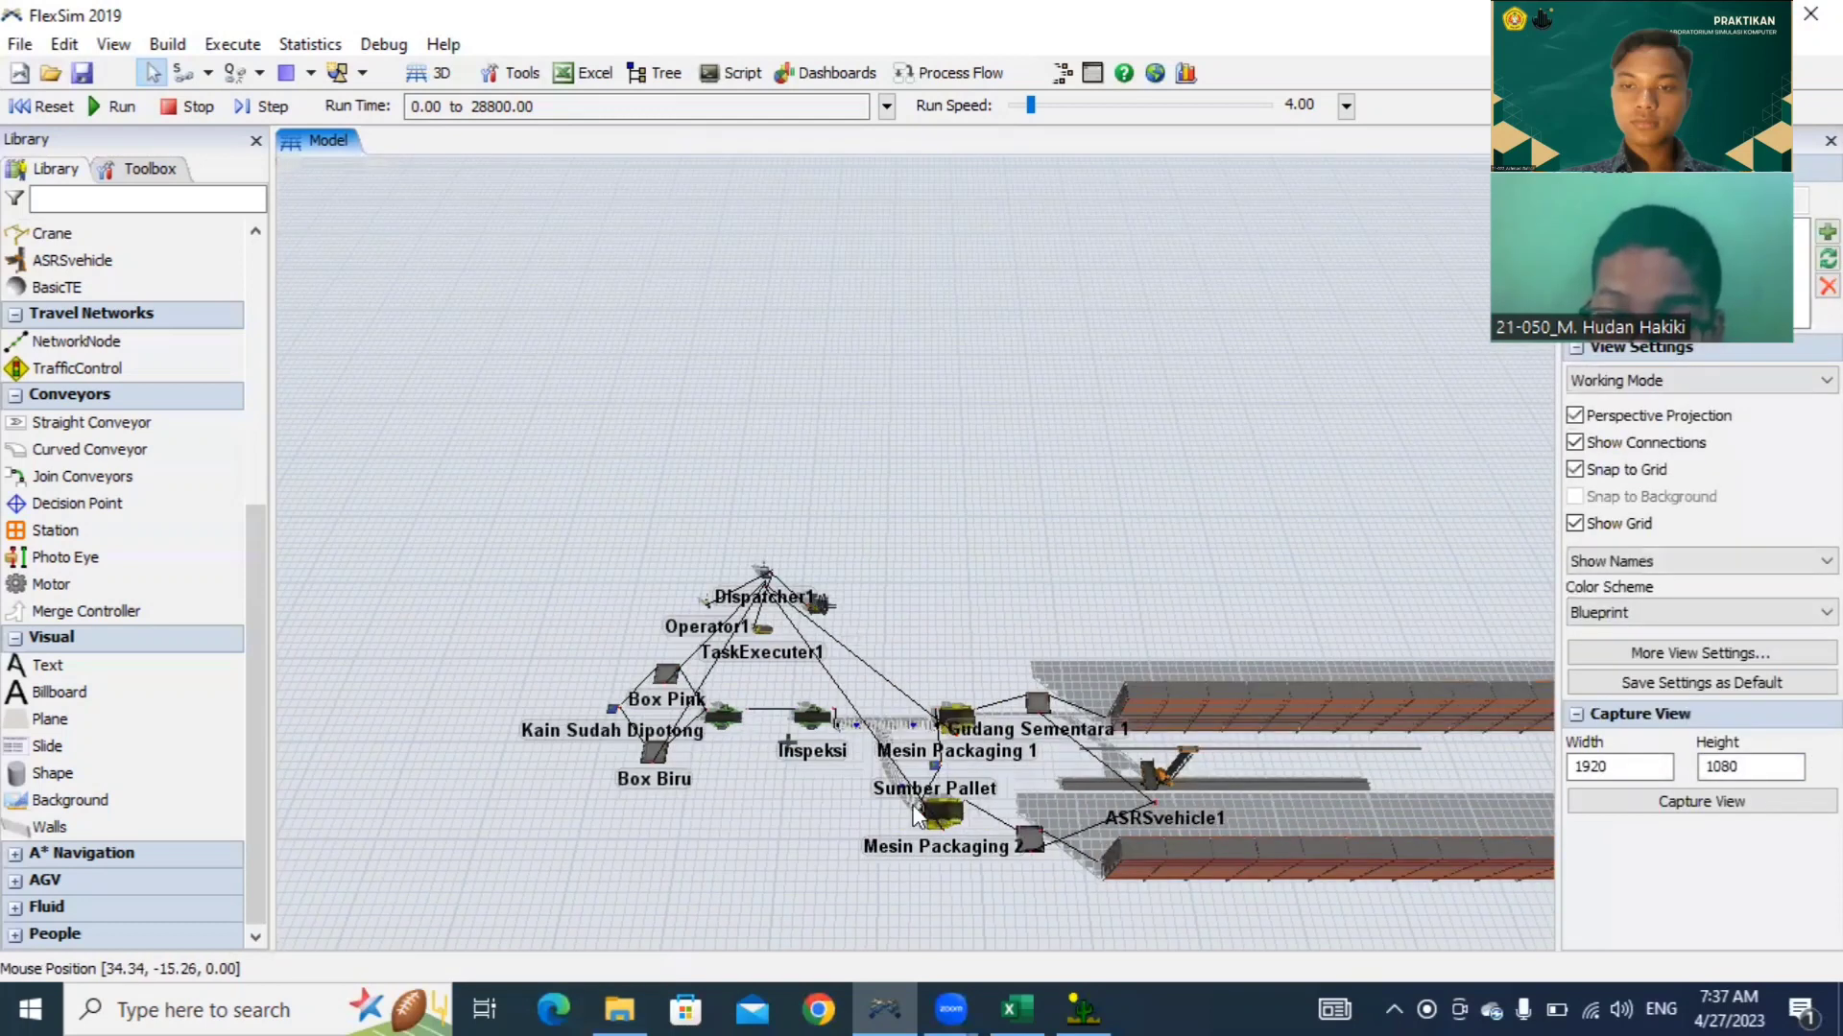
Step: Set Dispatcher1 to pass tasks by Shortest Distance with its queue sorted by TaskSequence Priority, and confirm its properties
scroll(877, 802, "up", 2)
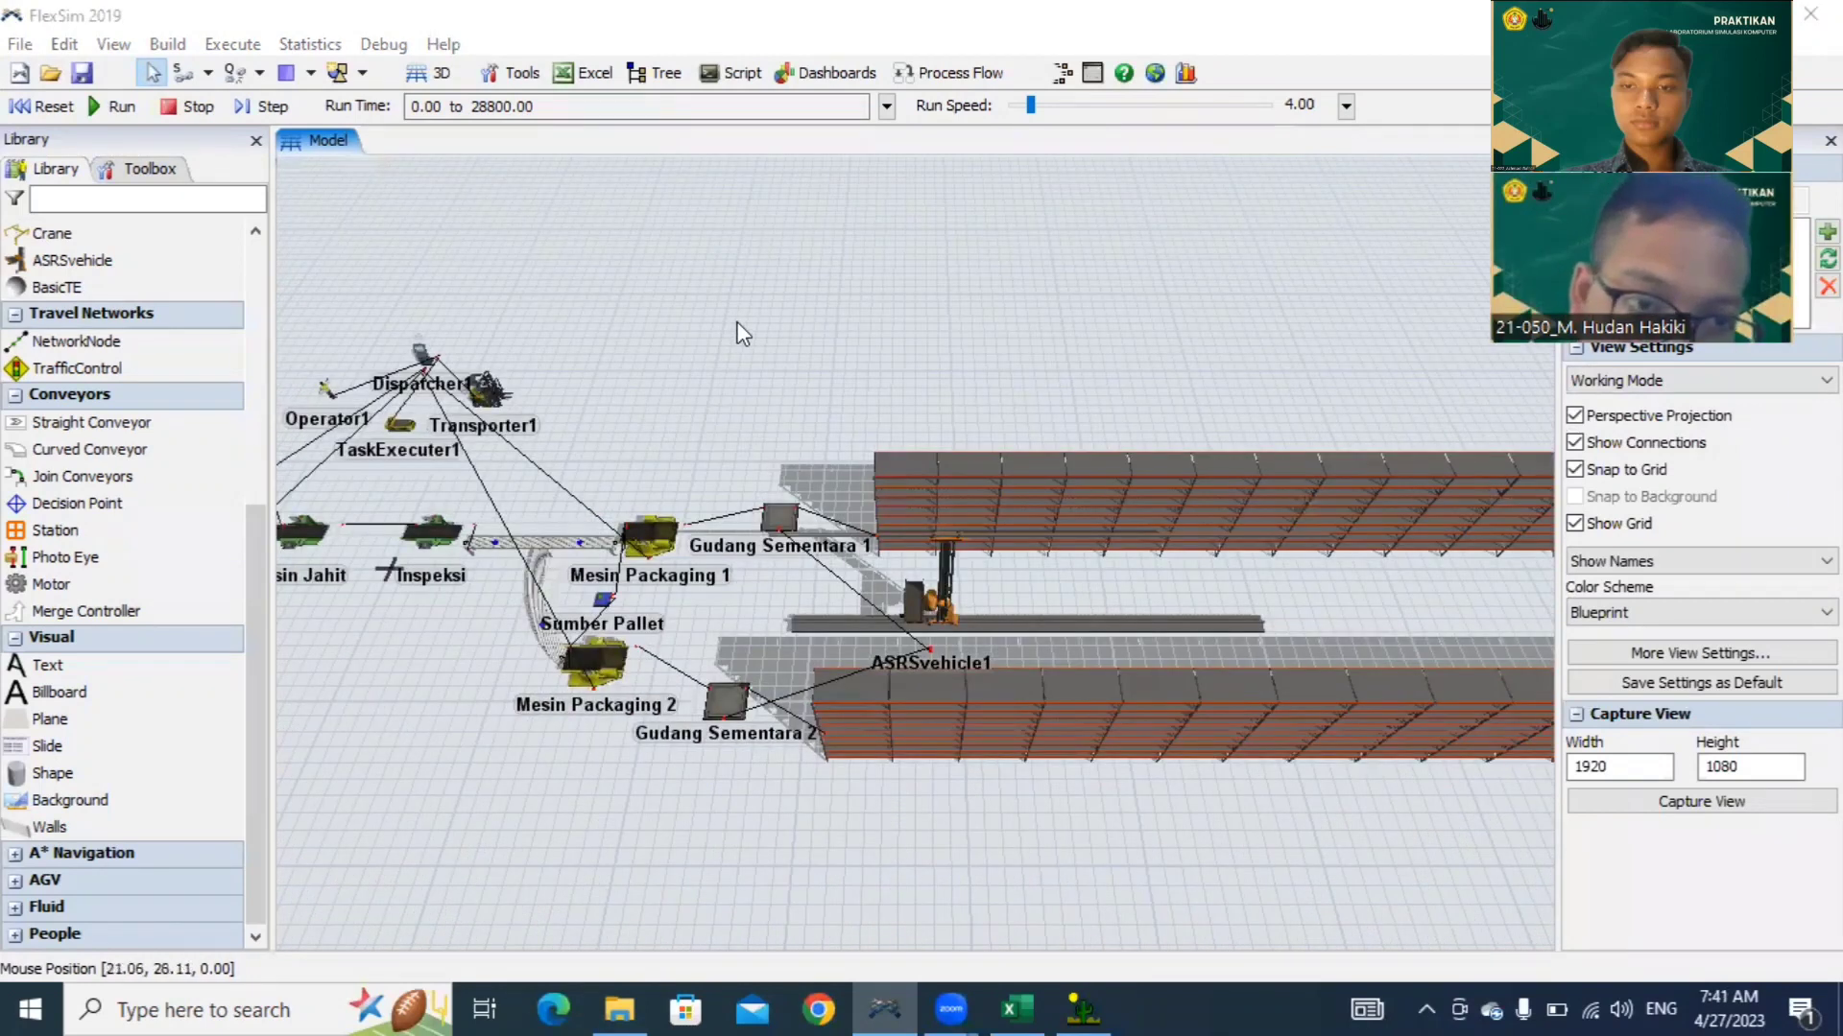
left_click(750, 363)
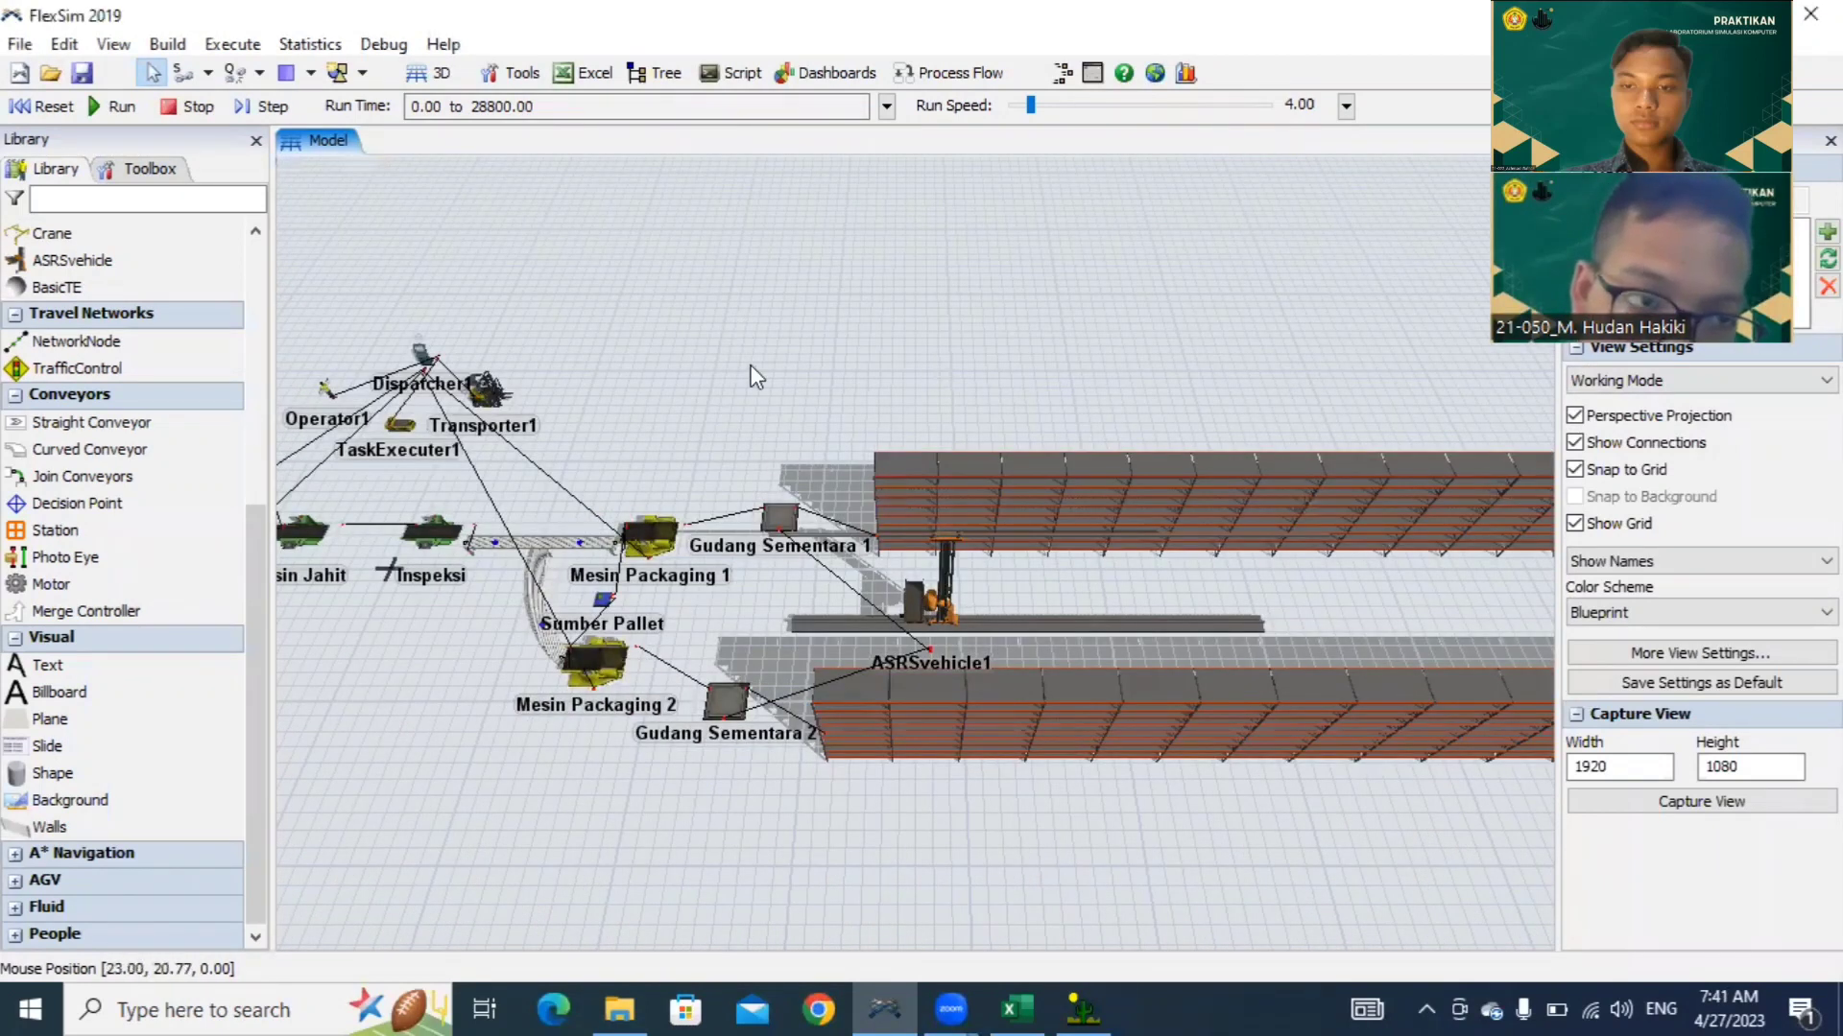
left_click_drag(864, 348, 933, 345)
left_click_drag(486, 350, 578, 326)
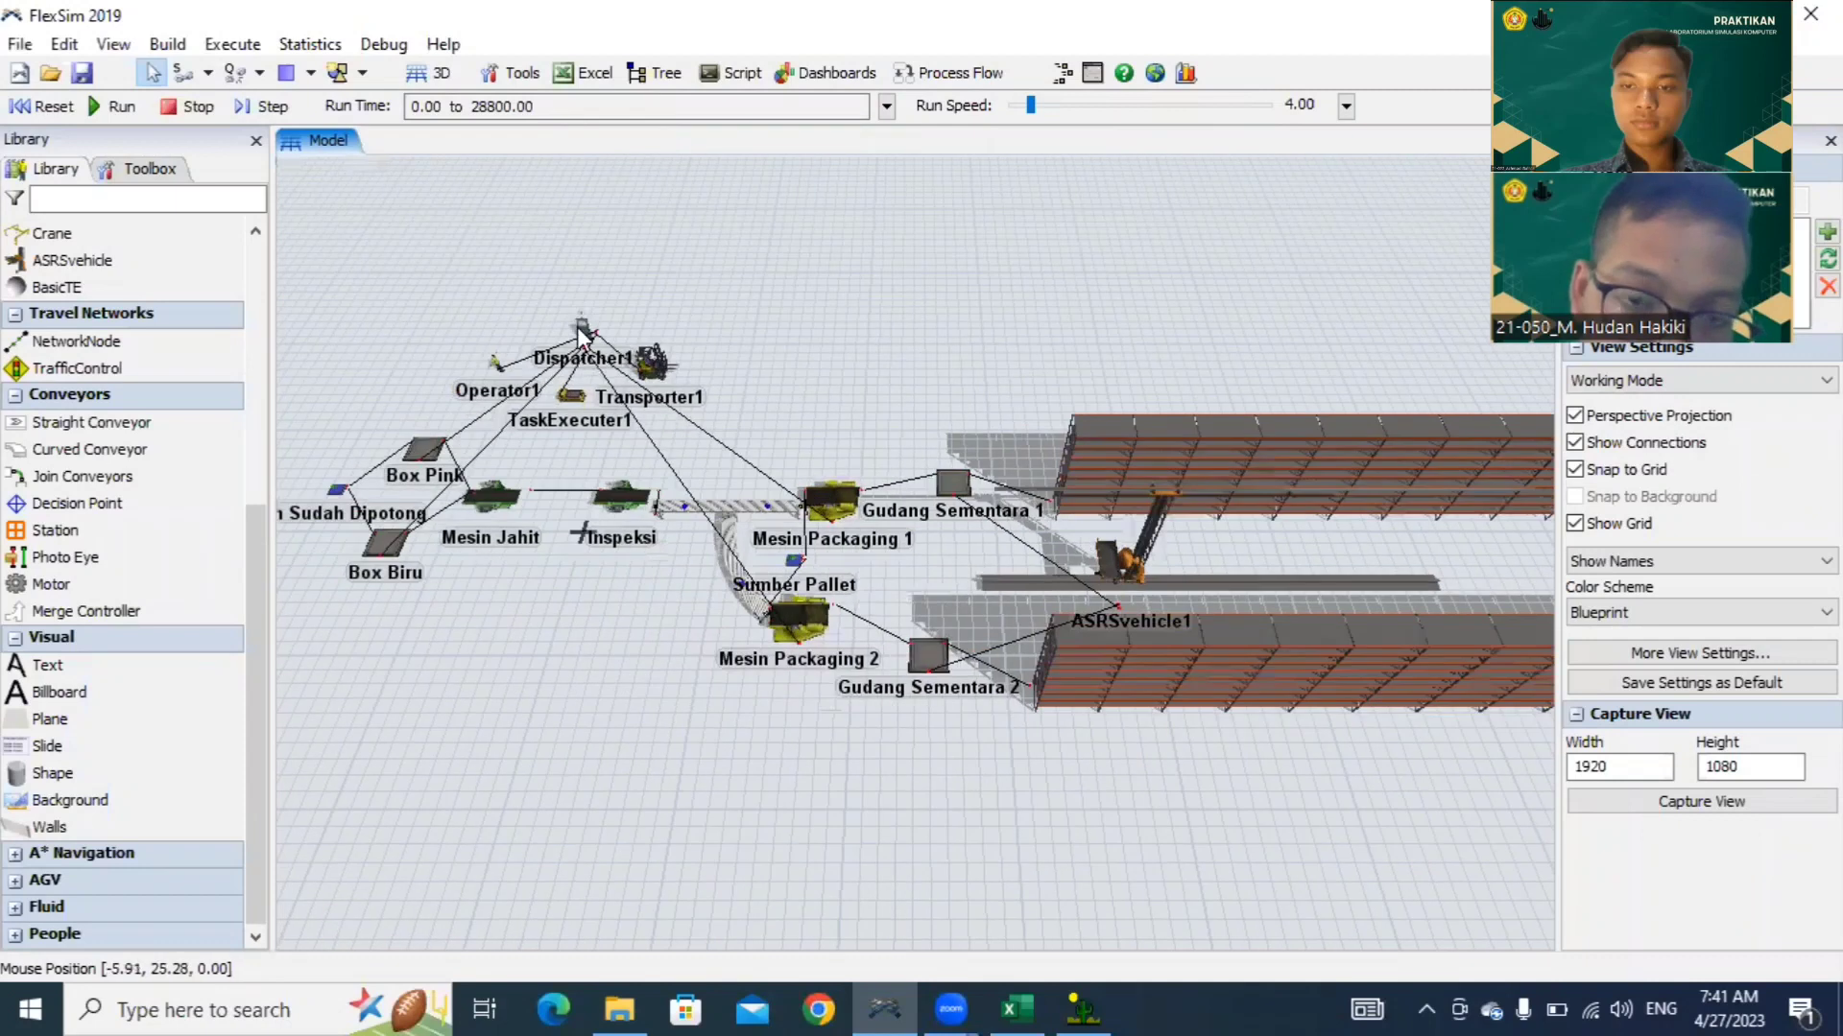
left_click(581, 330)
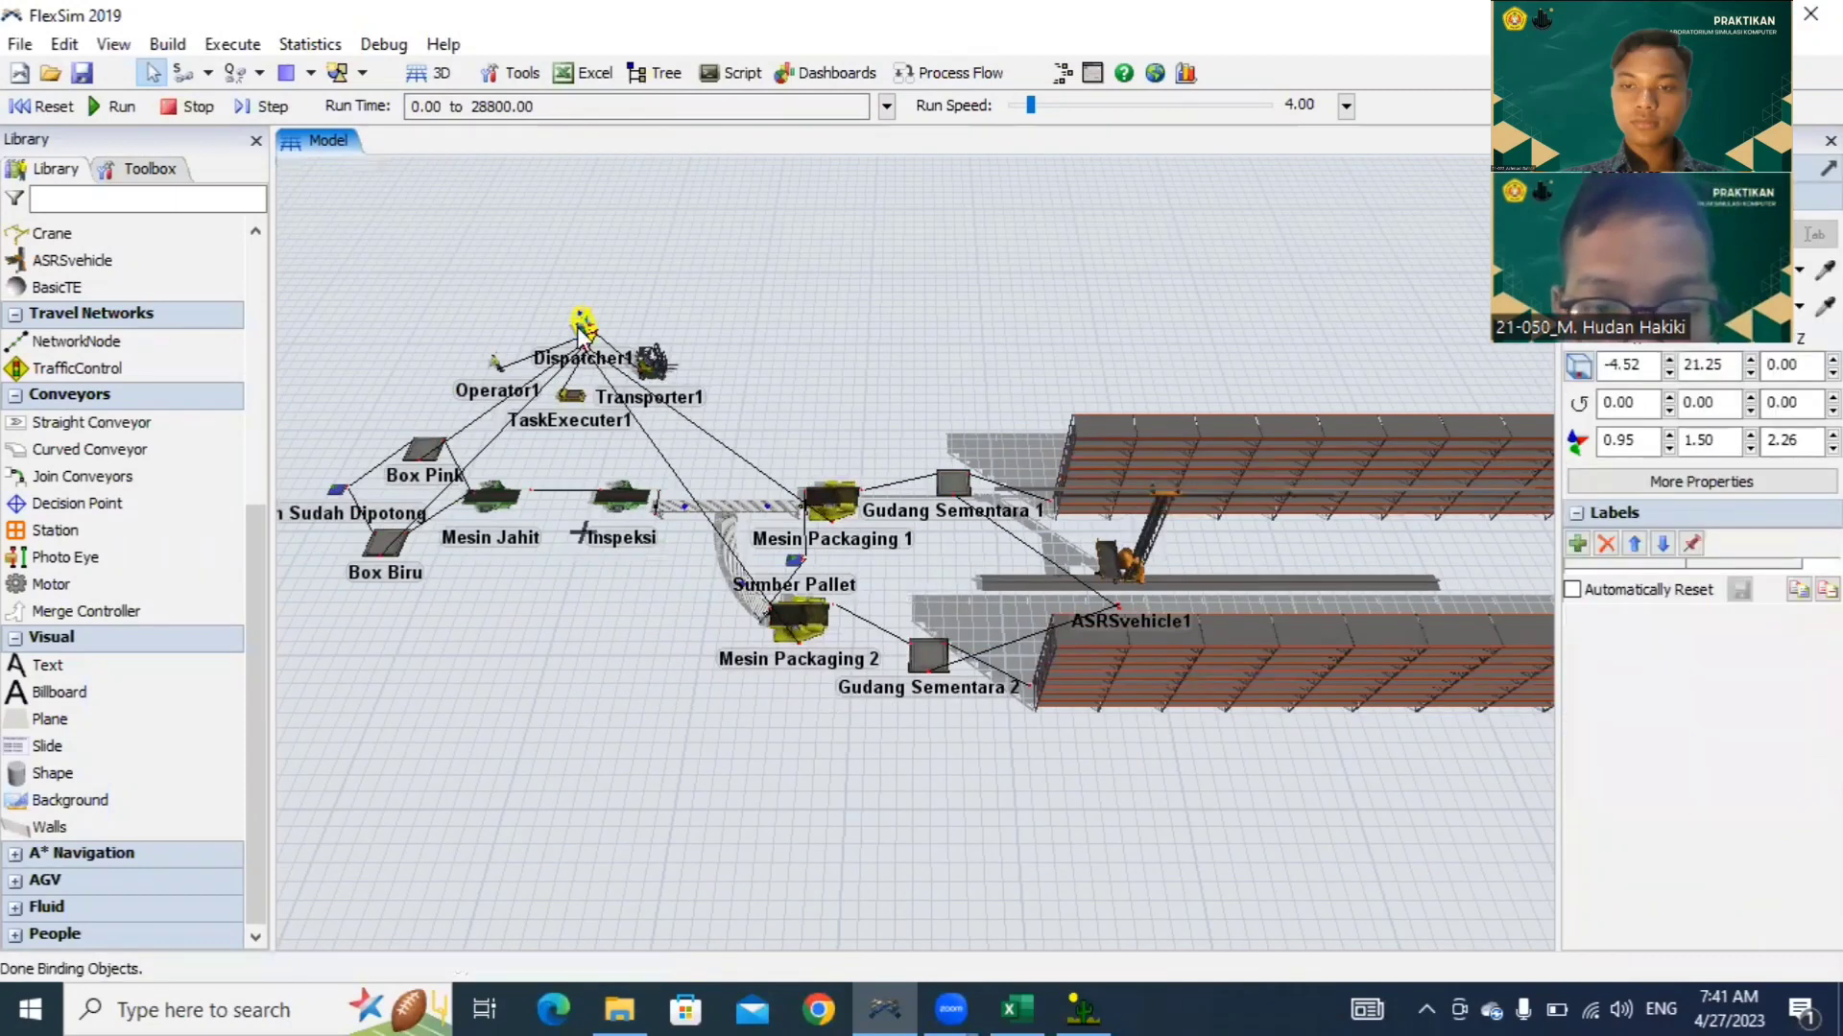
double_click(579, 327)
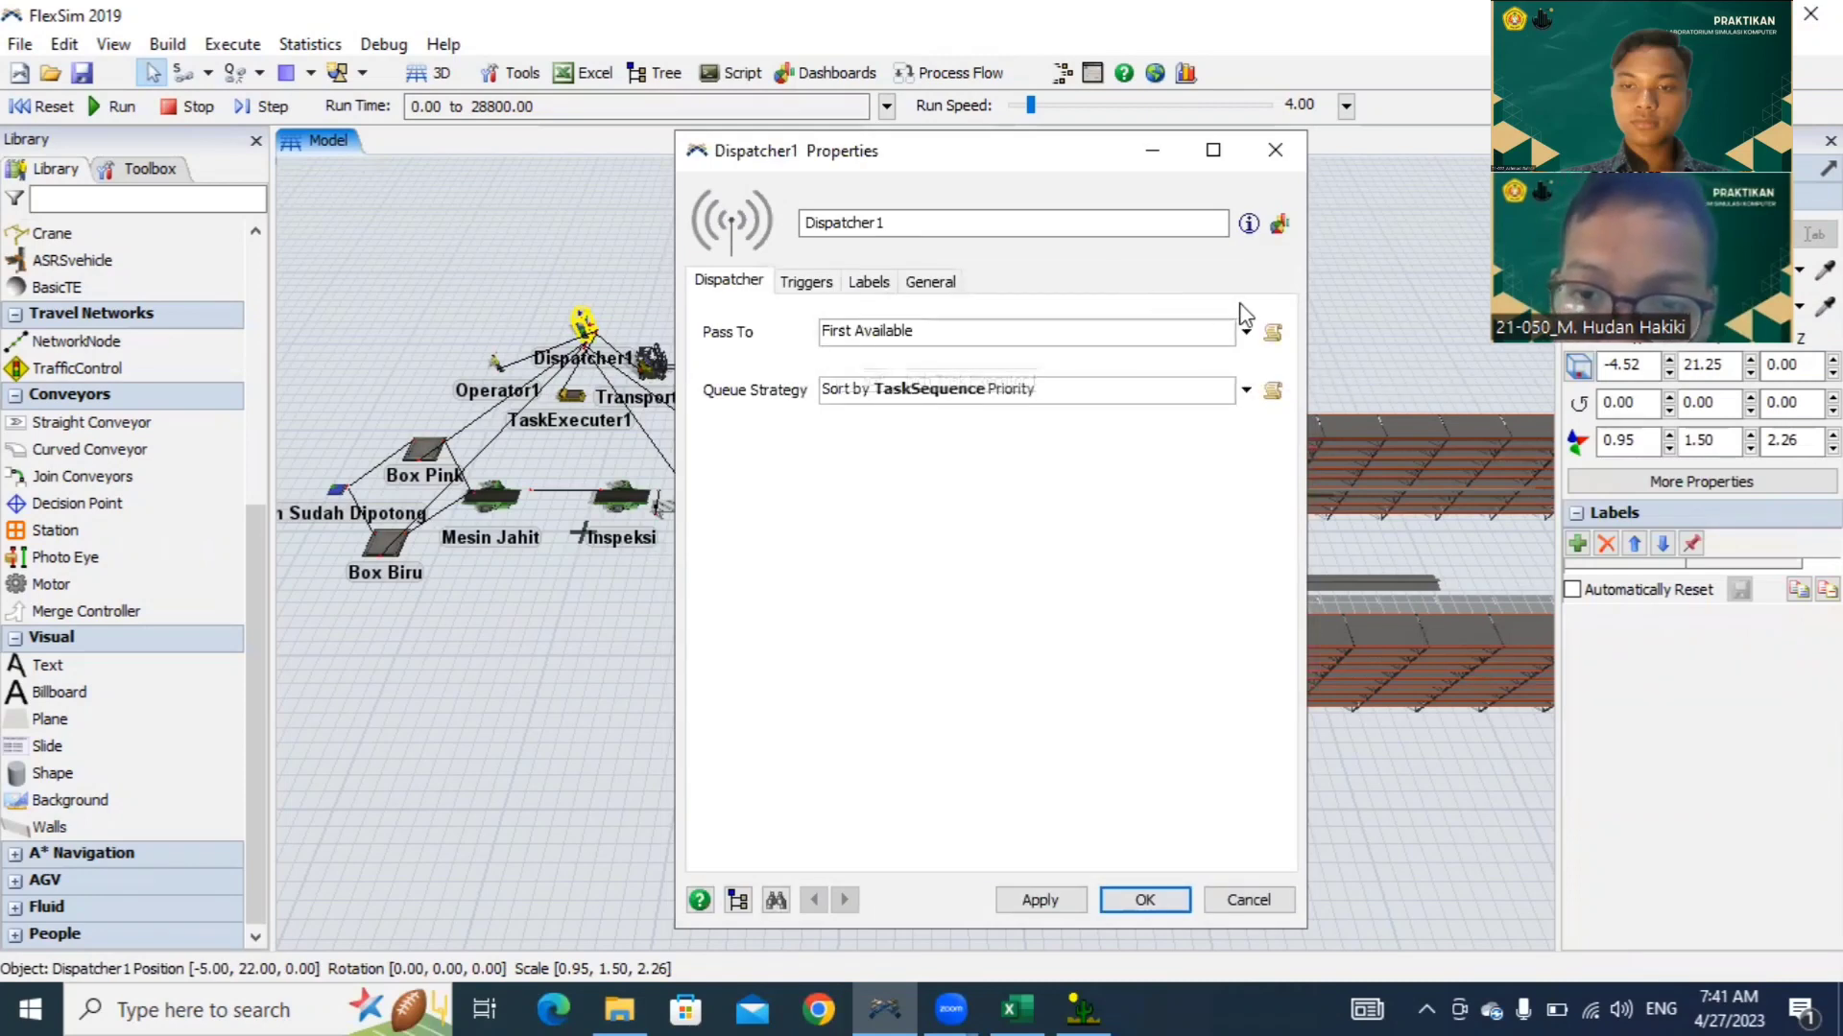
left_click(1246, 333)
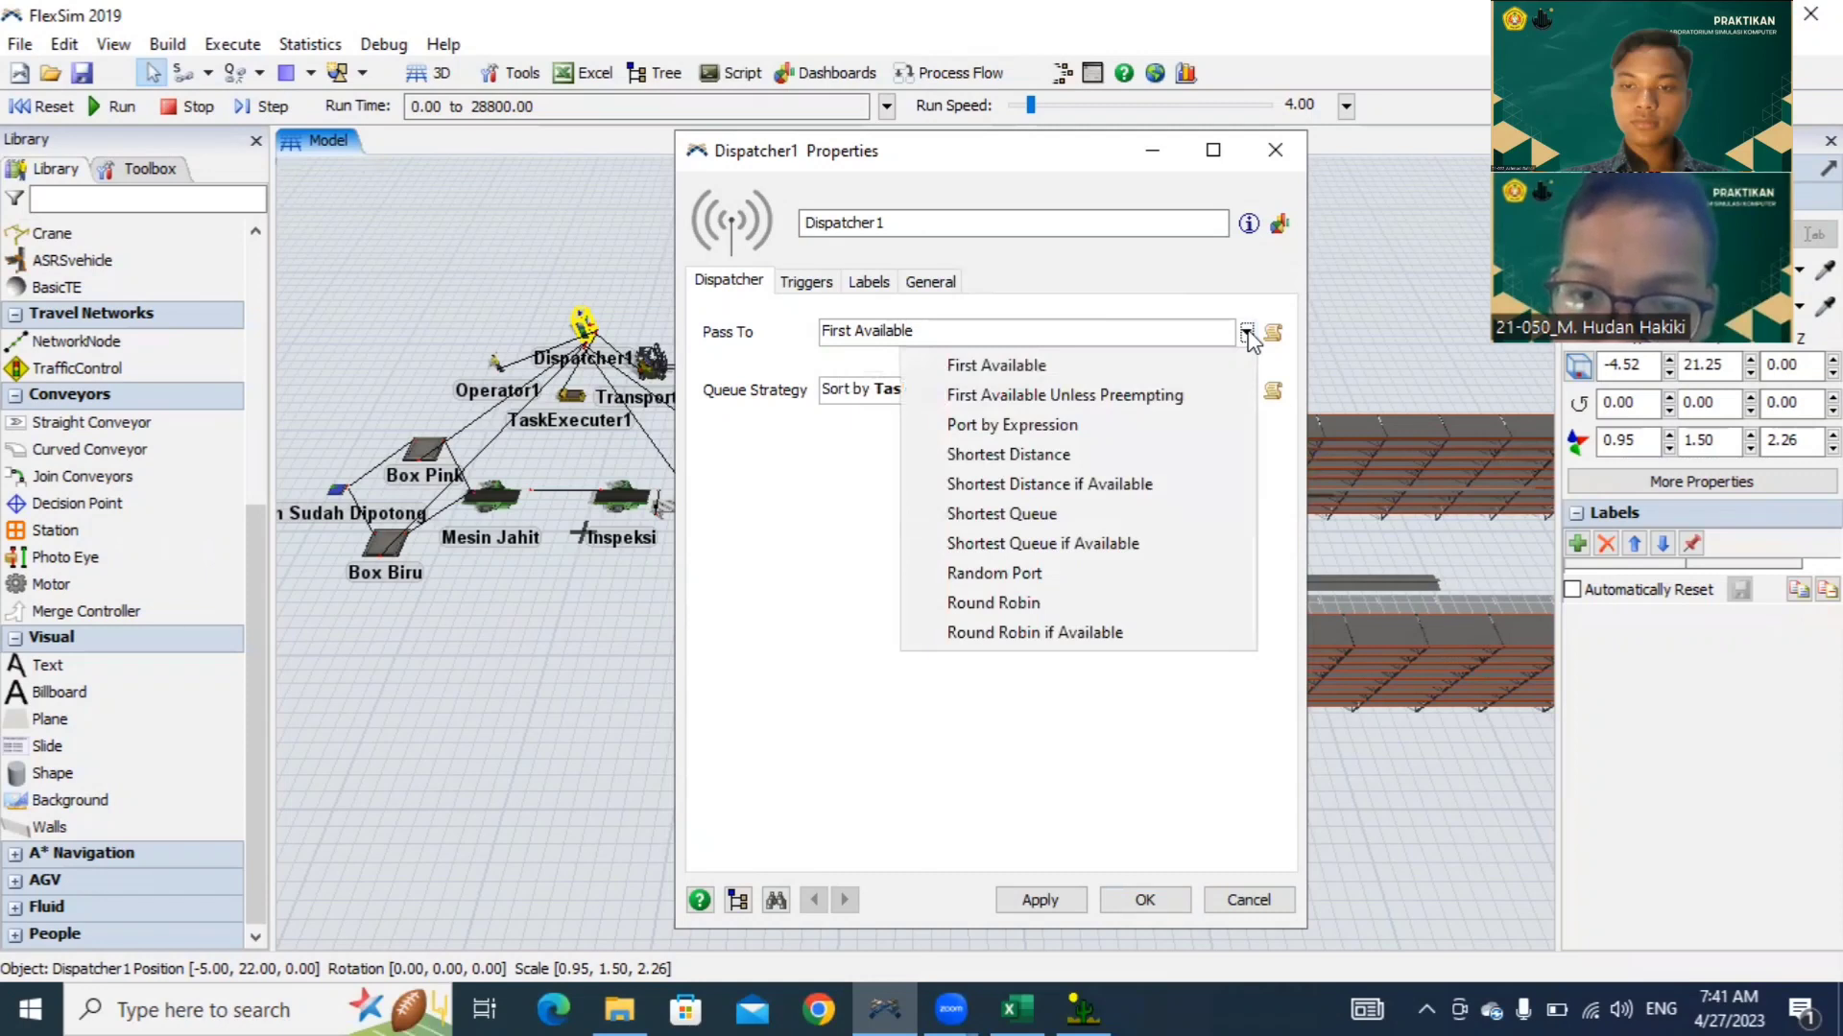
left_click(1139, 455)
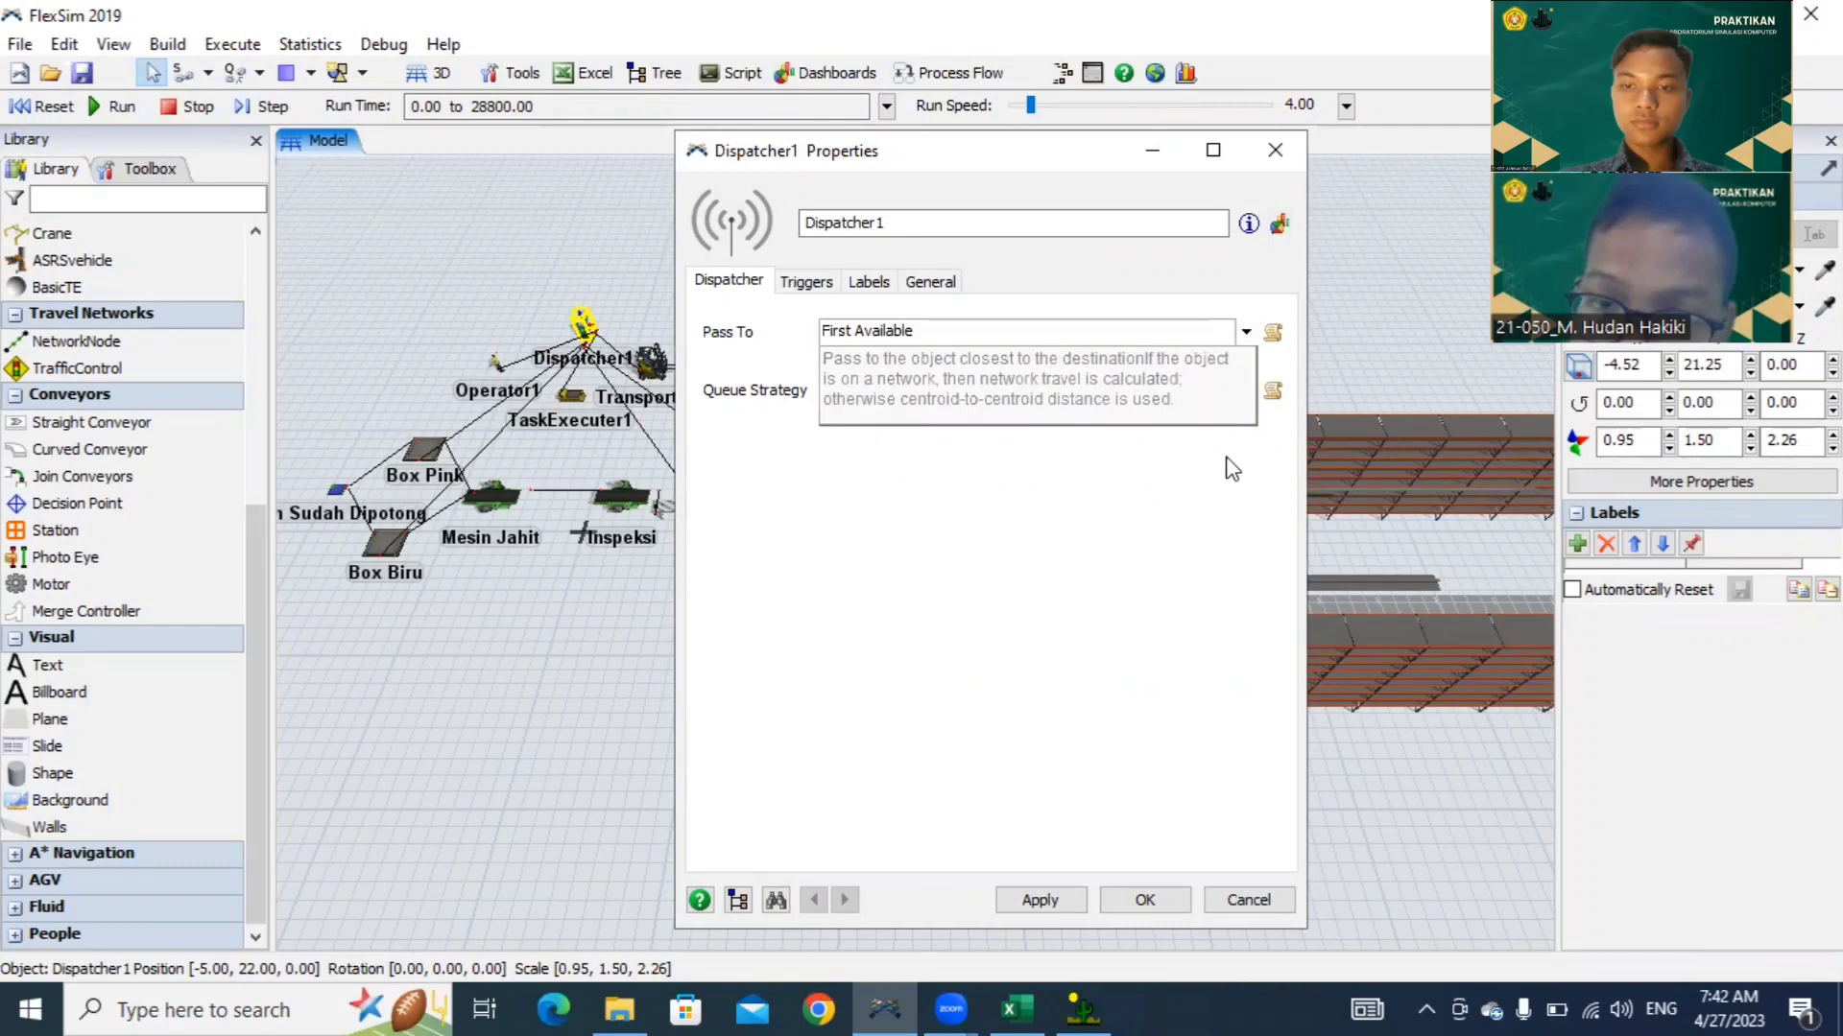
left_click(1245, 390)
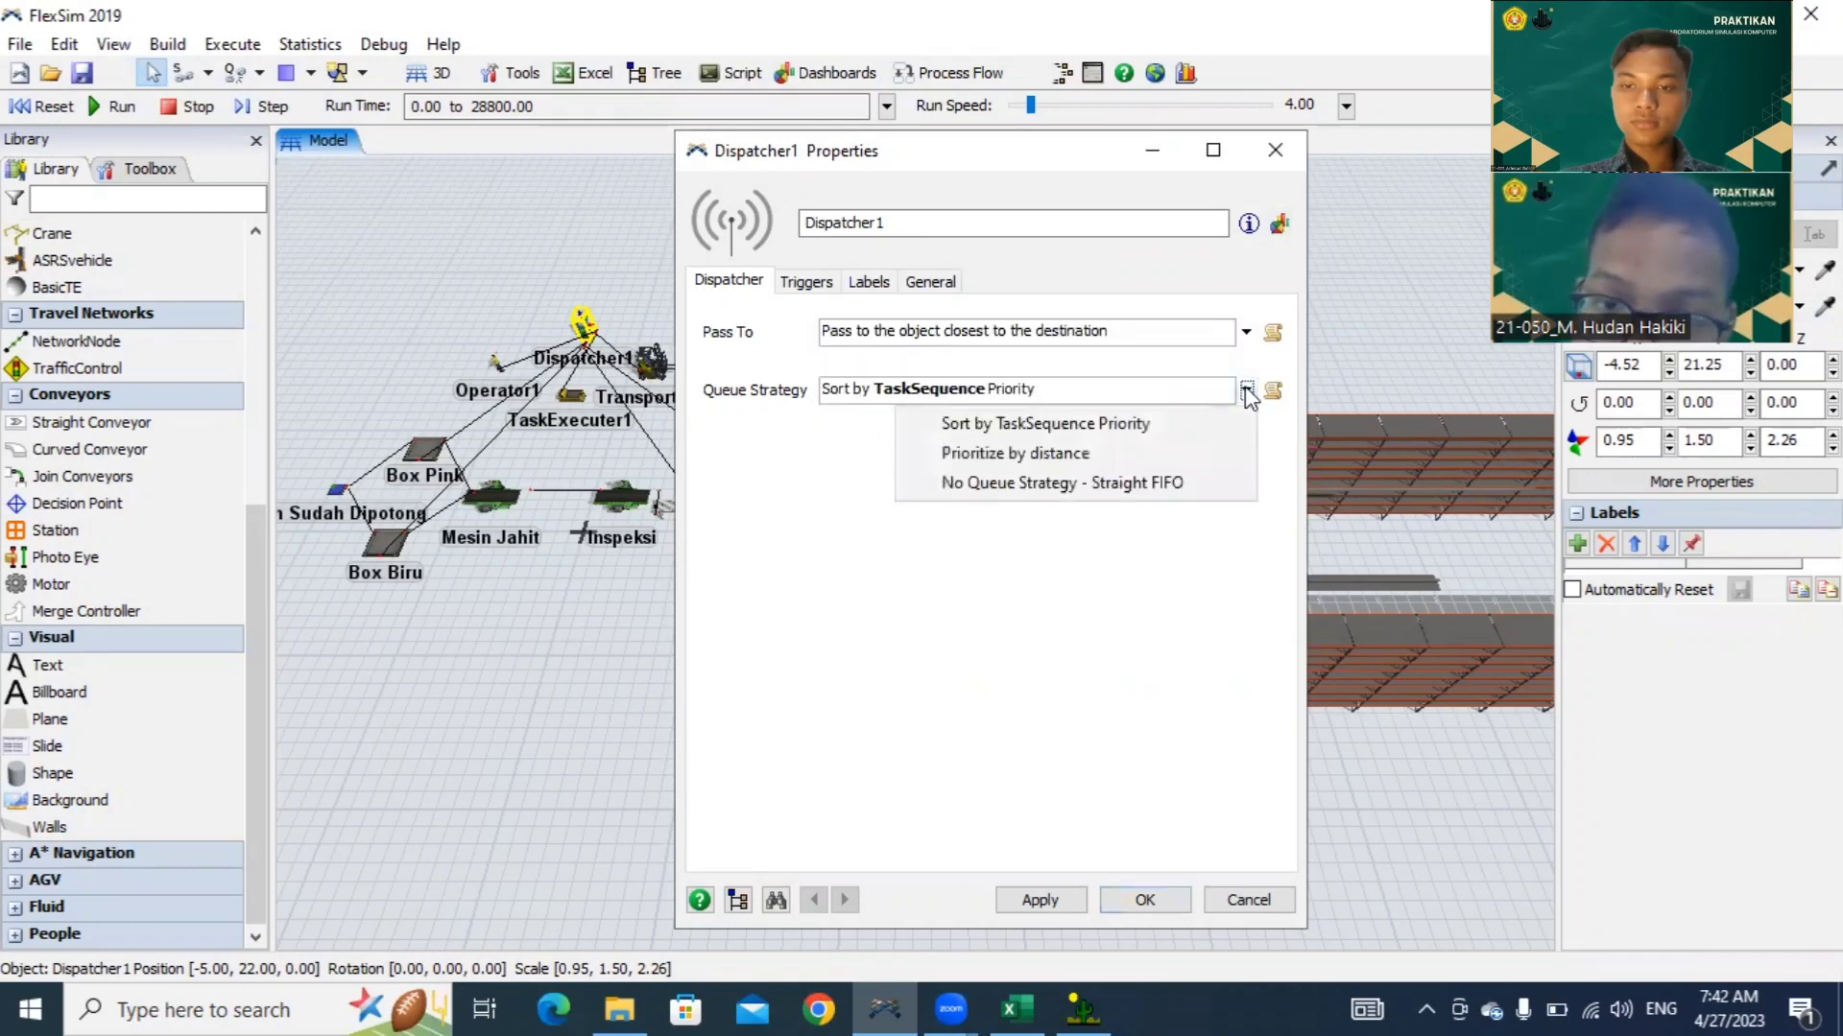
left_click(1188, 436)
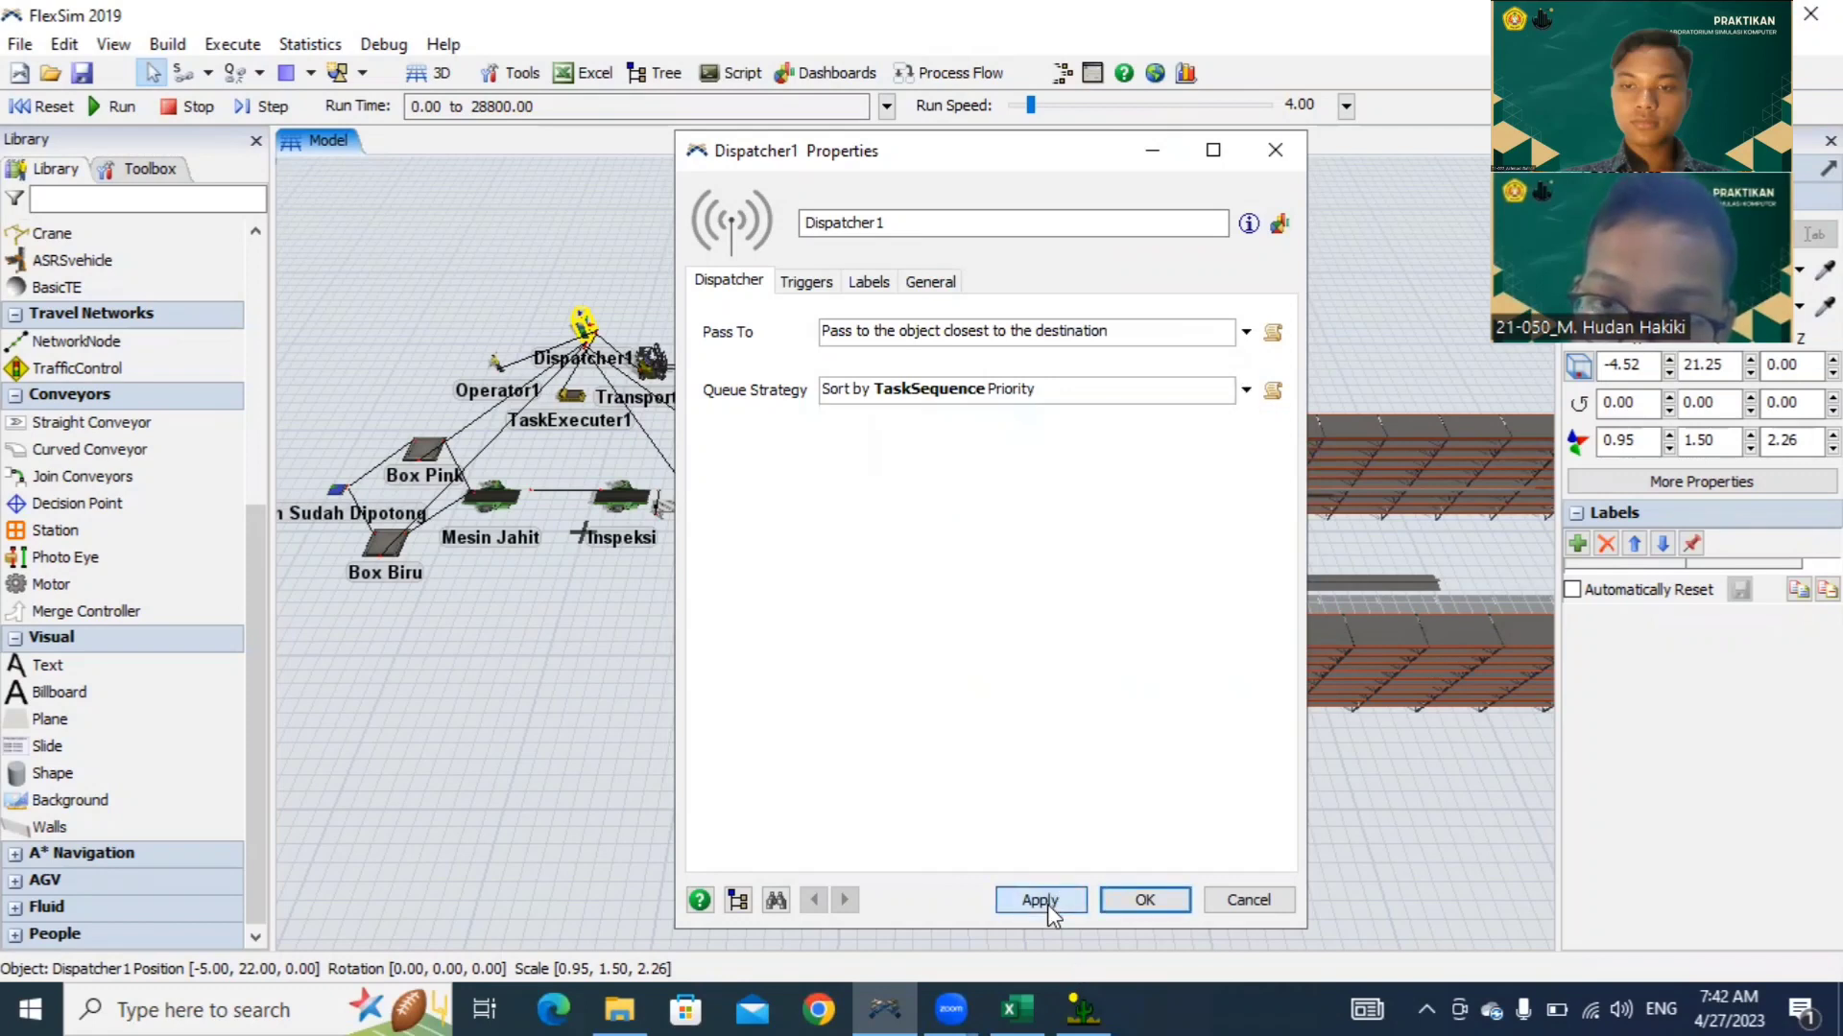
left_click(1123, 904)
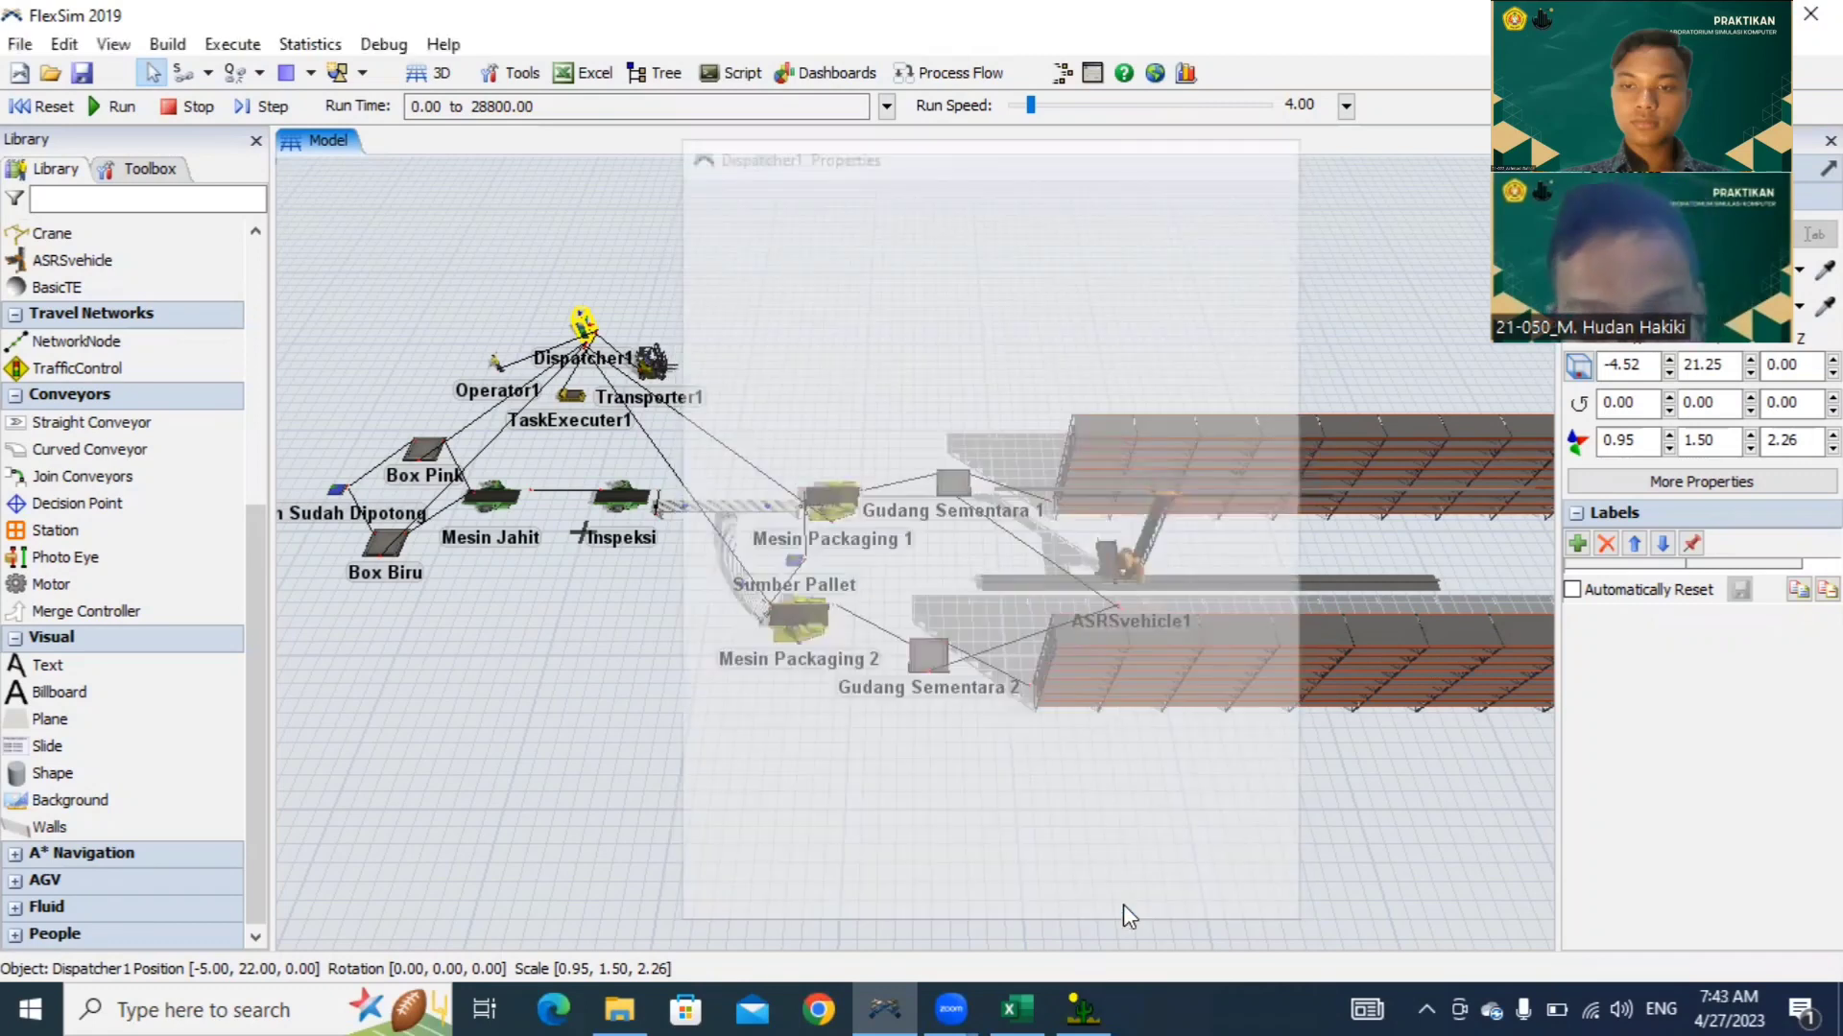
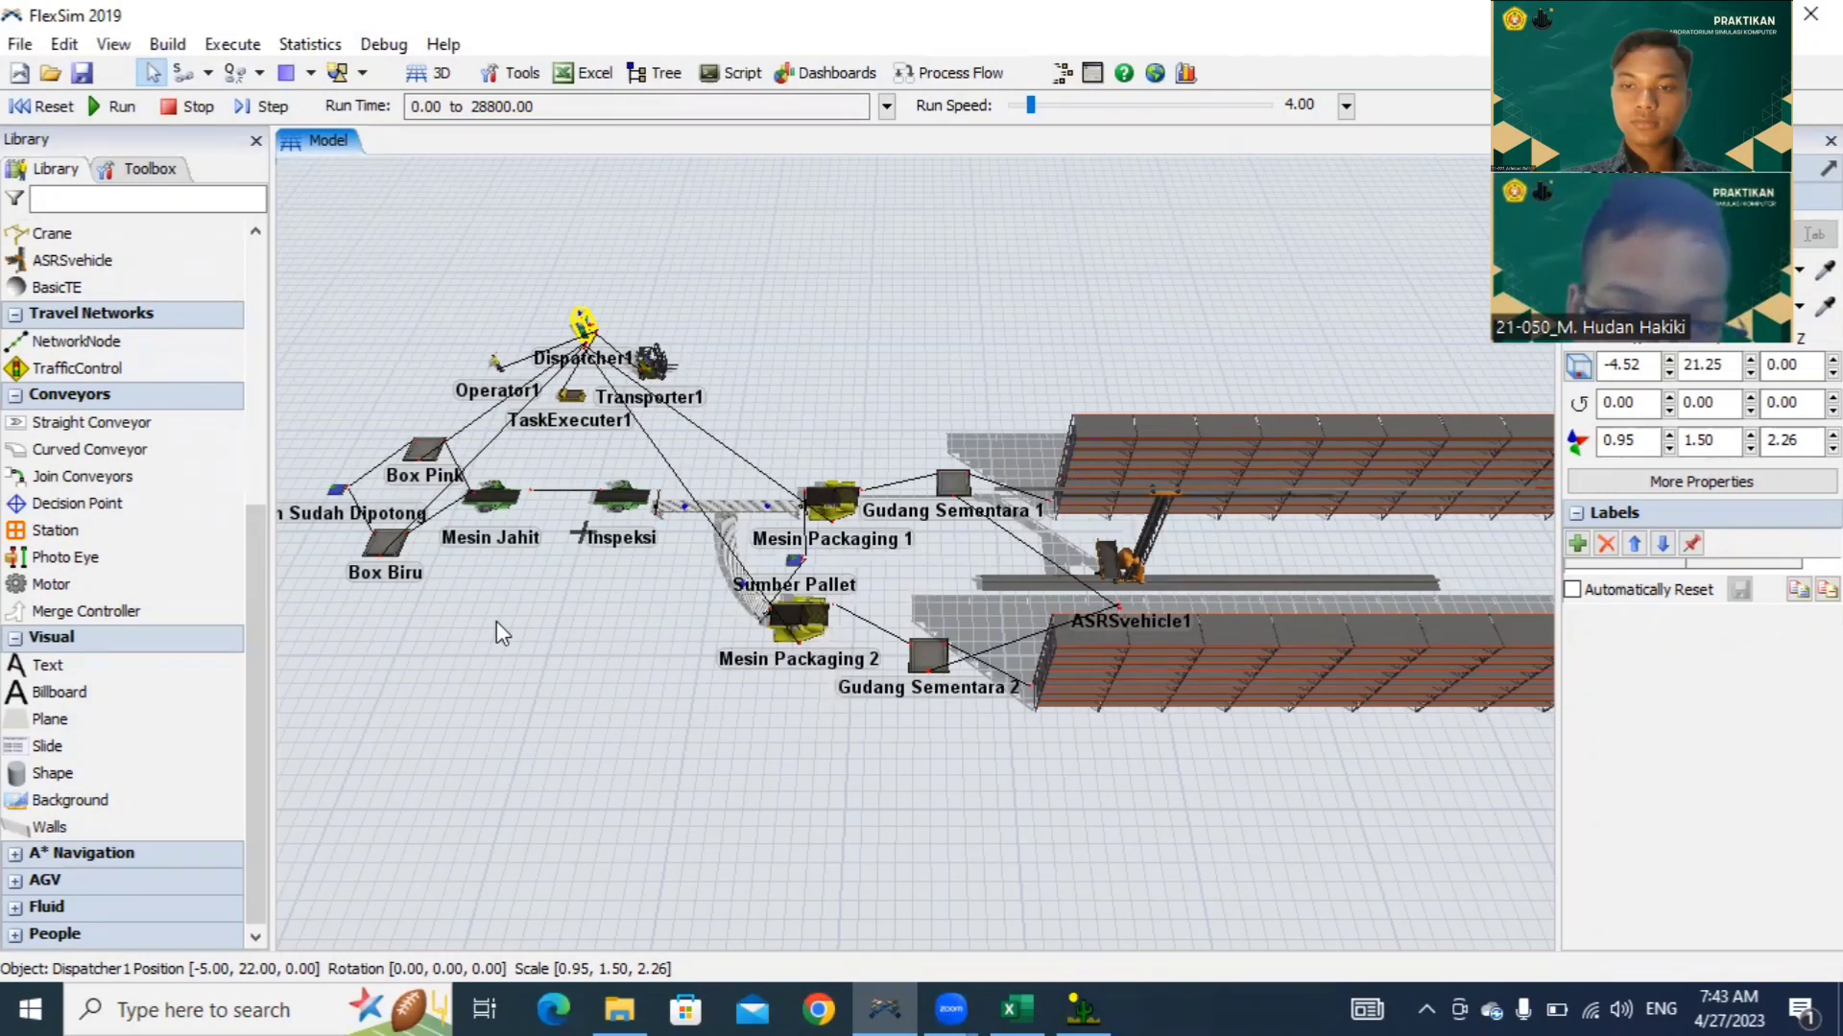
Step: Add a new time table to the breakdowns of the Mesin Jahit processor
scroll(231, 700, "up", 5)
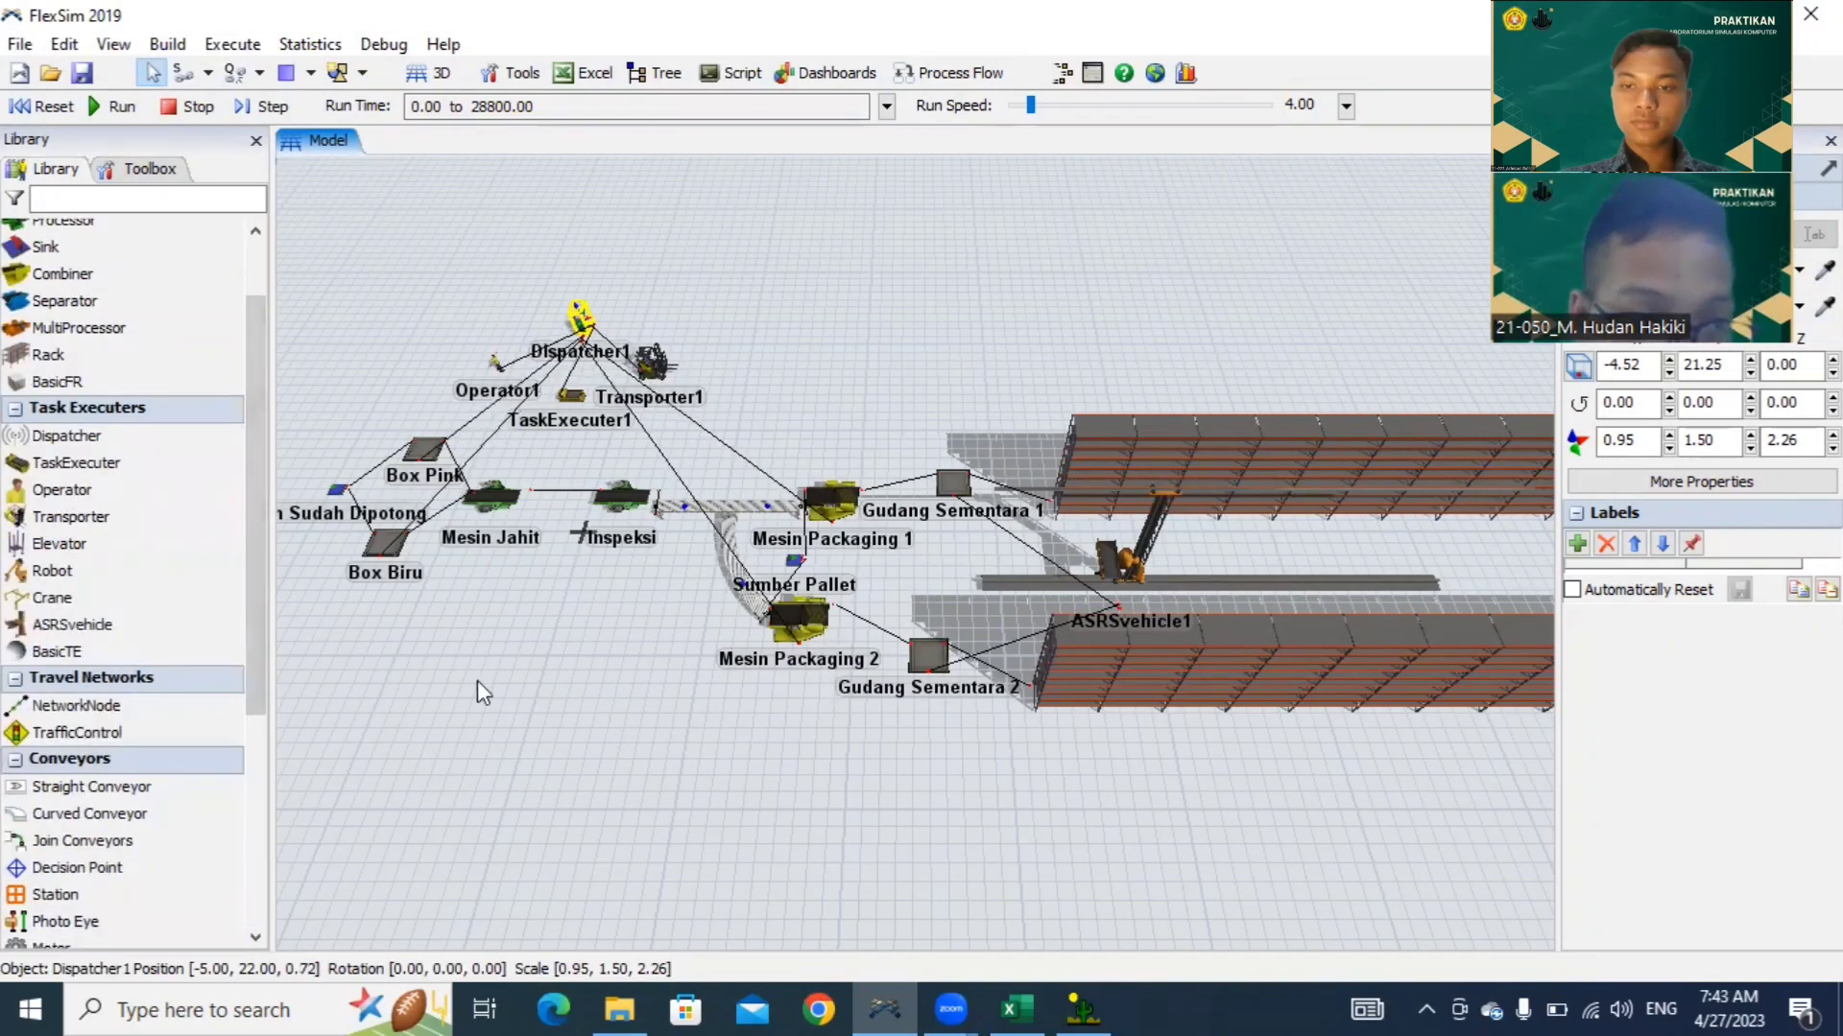
left_click(539, 642)
left_click_drag(578, 655, 630, 504)
left_click(534, 519)
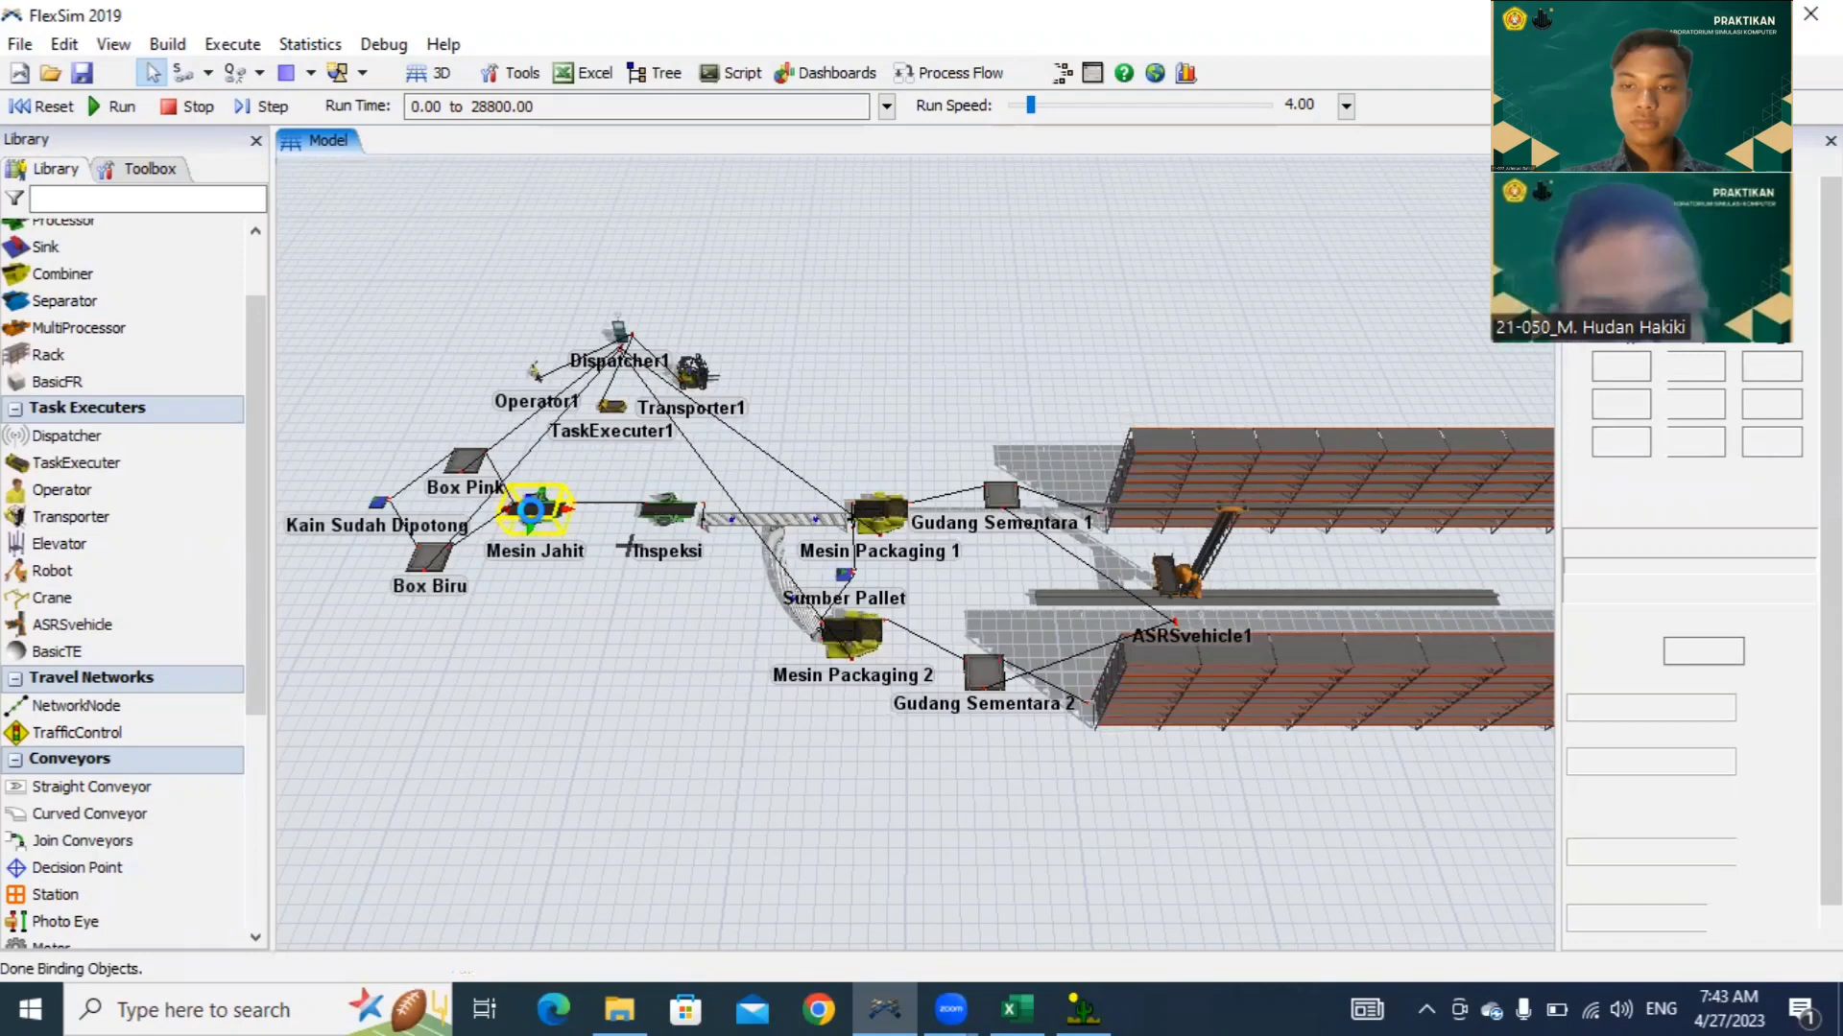
double_click(534, 520)
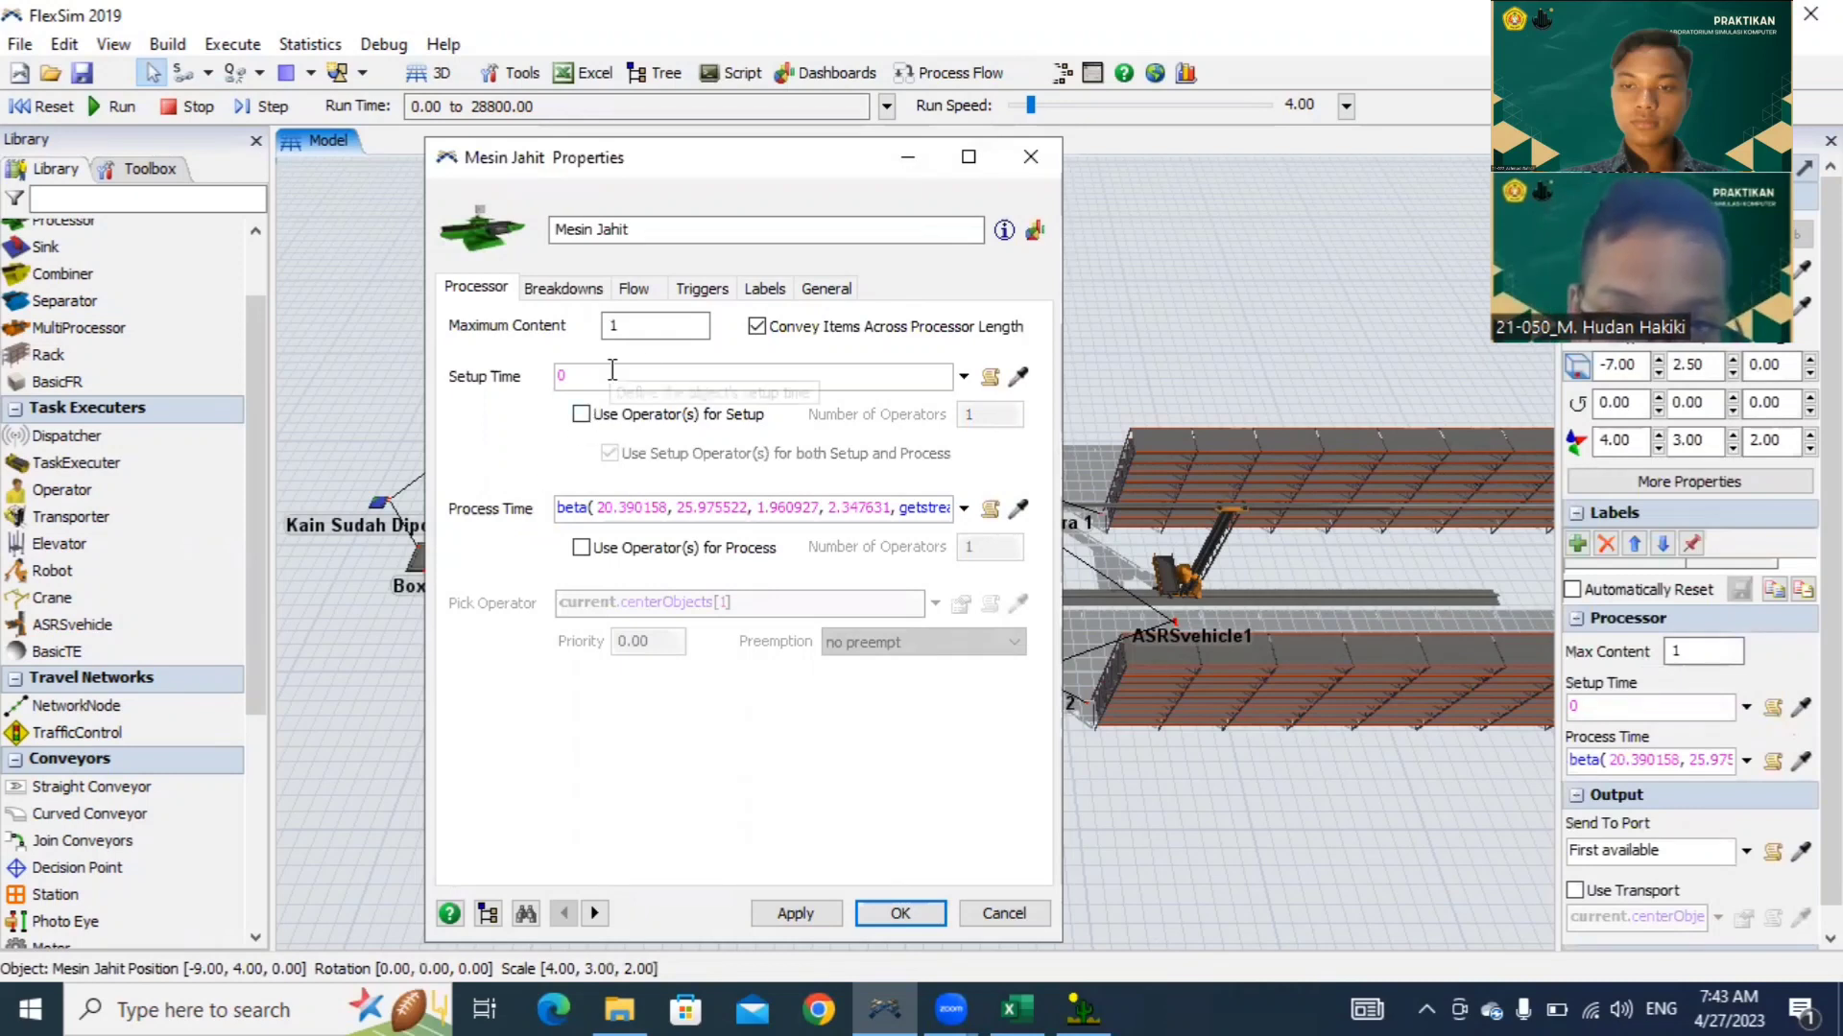
left_click(566, 288)
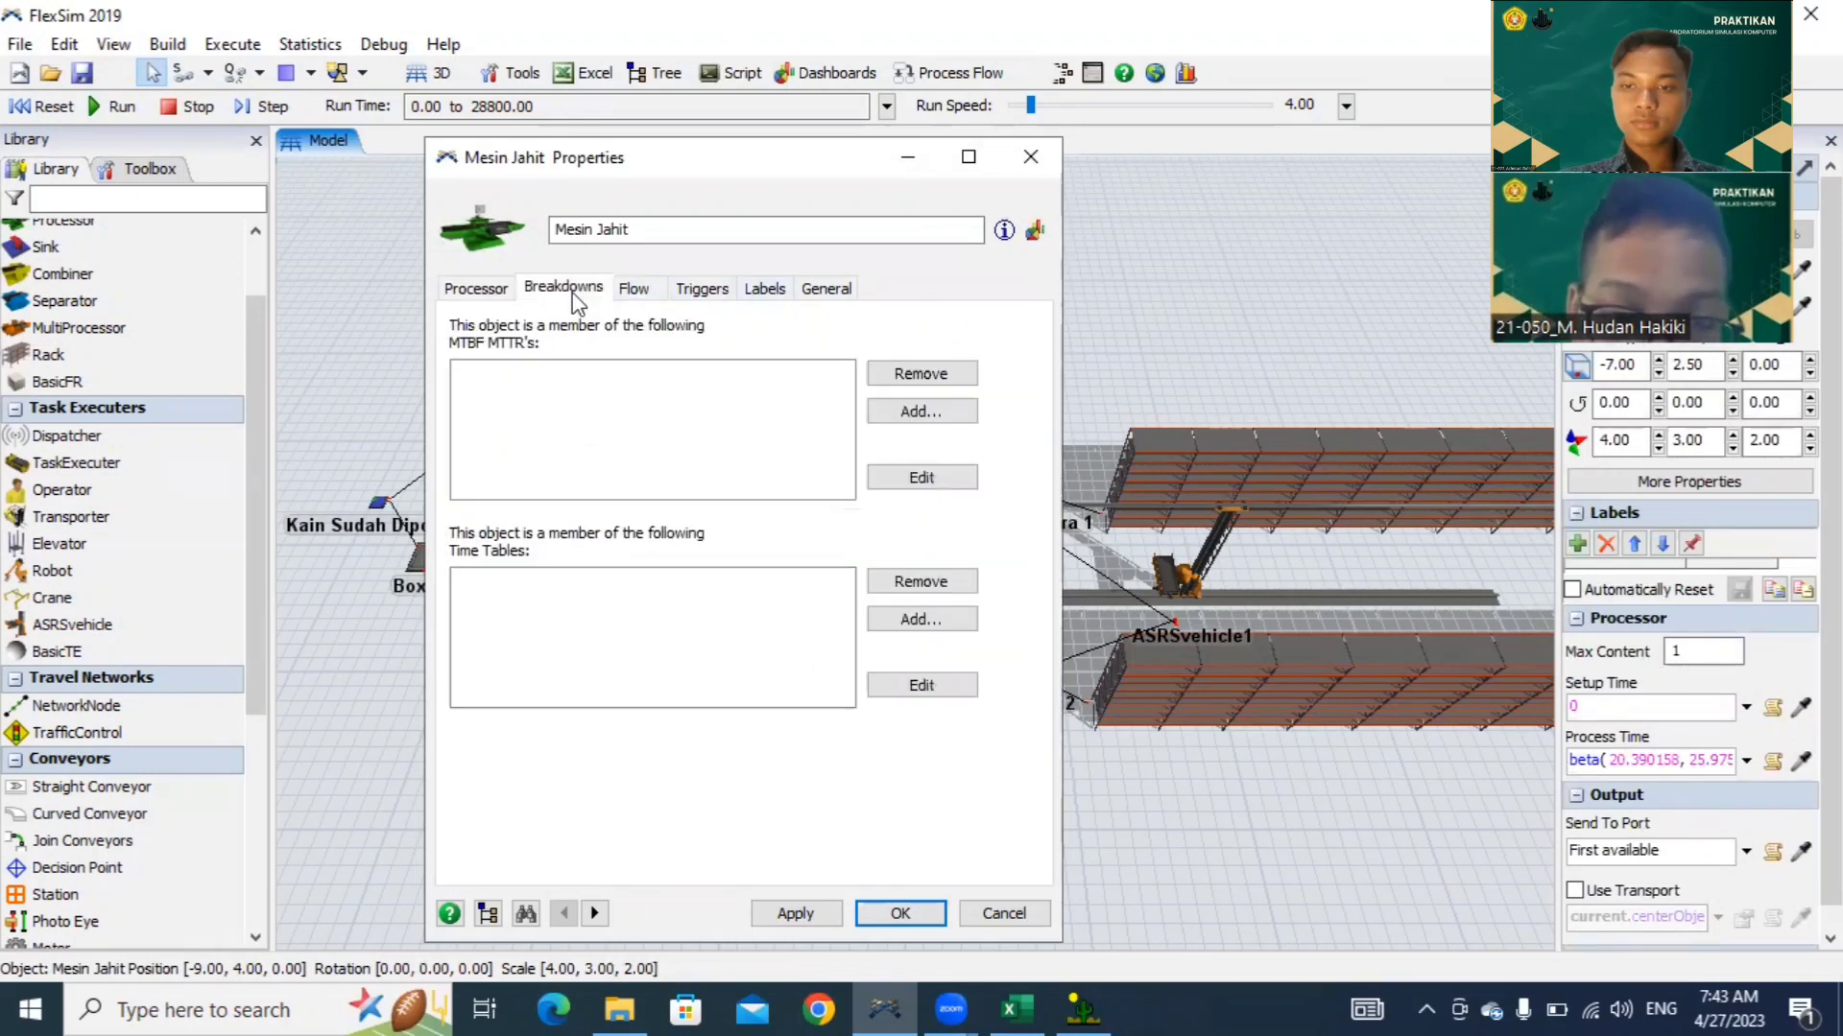
left_click(947, 617)
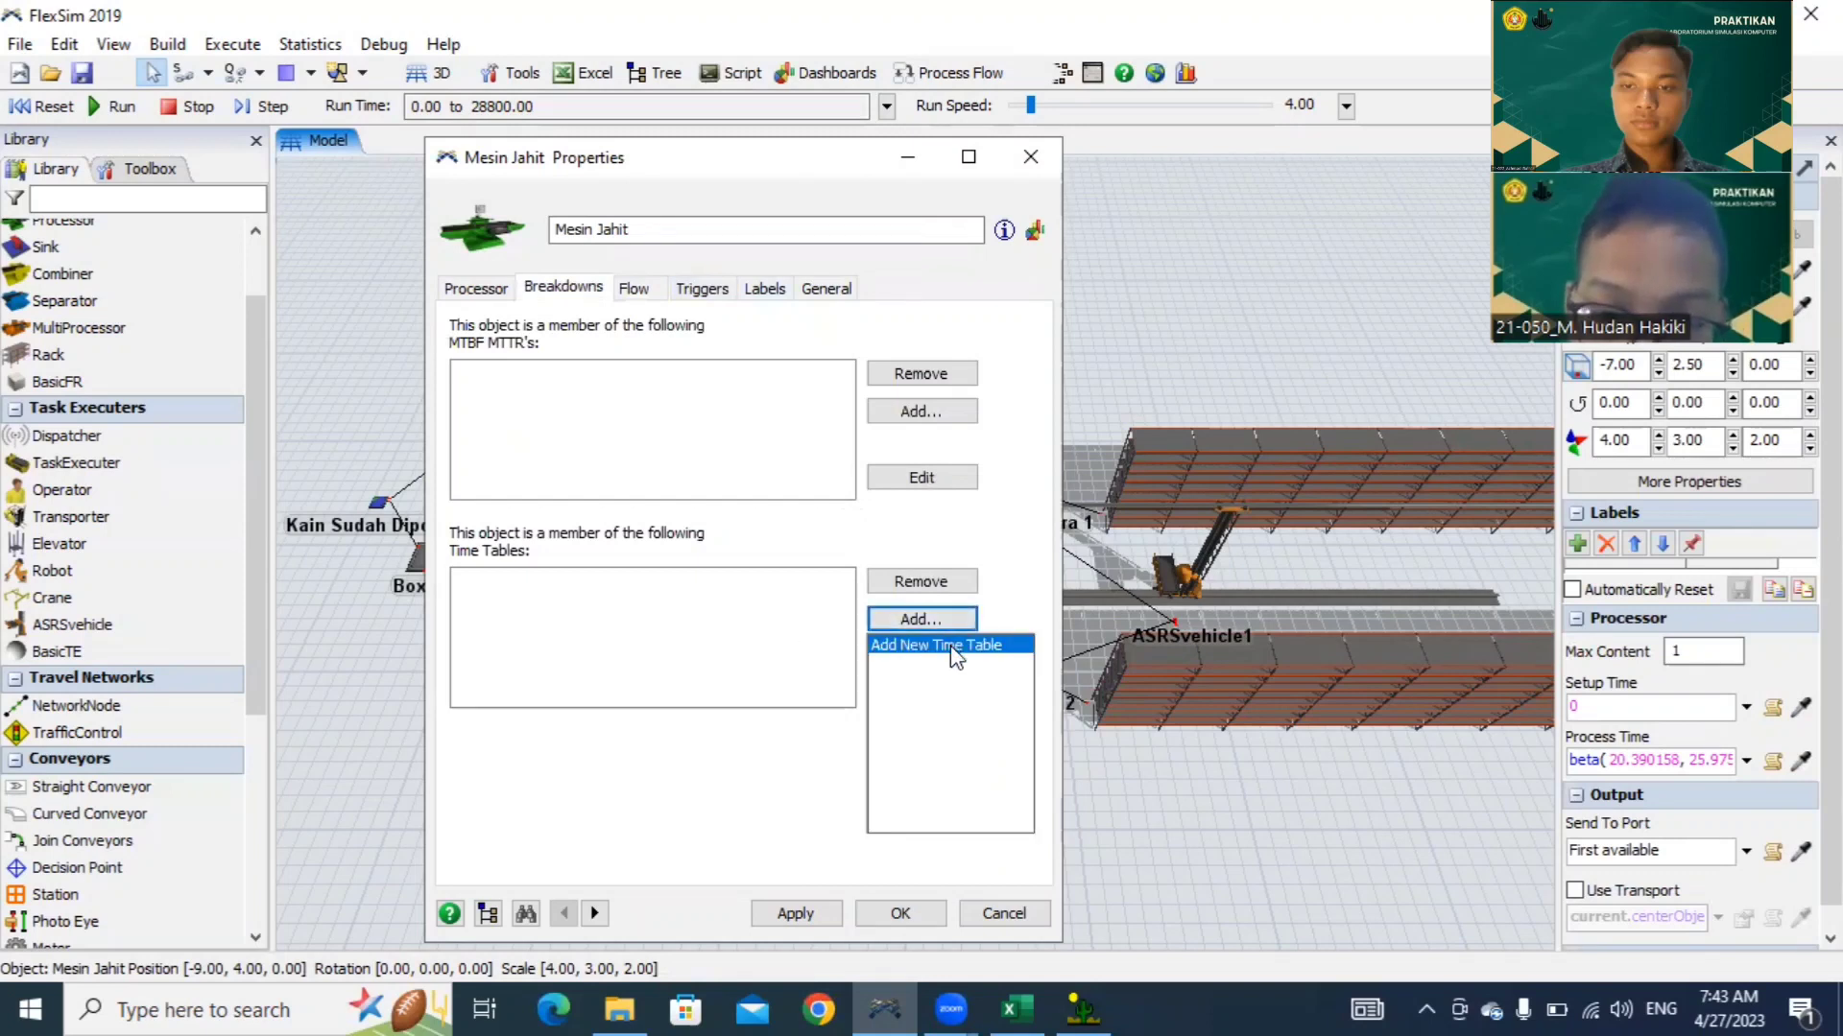
left_click(950, 645)
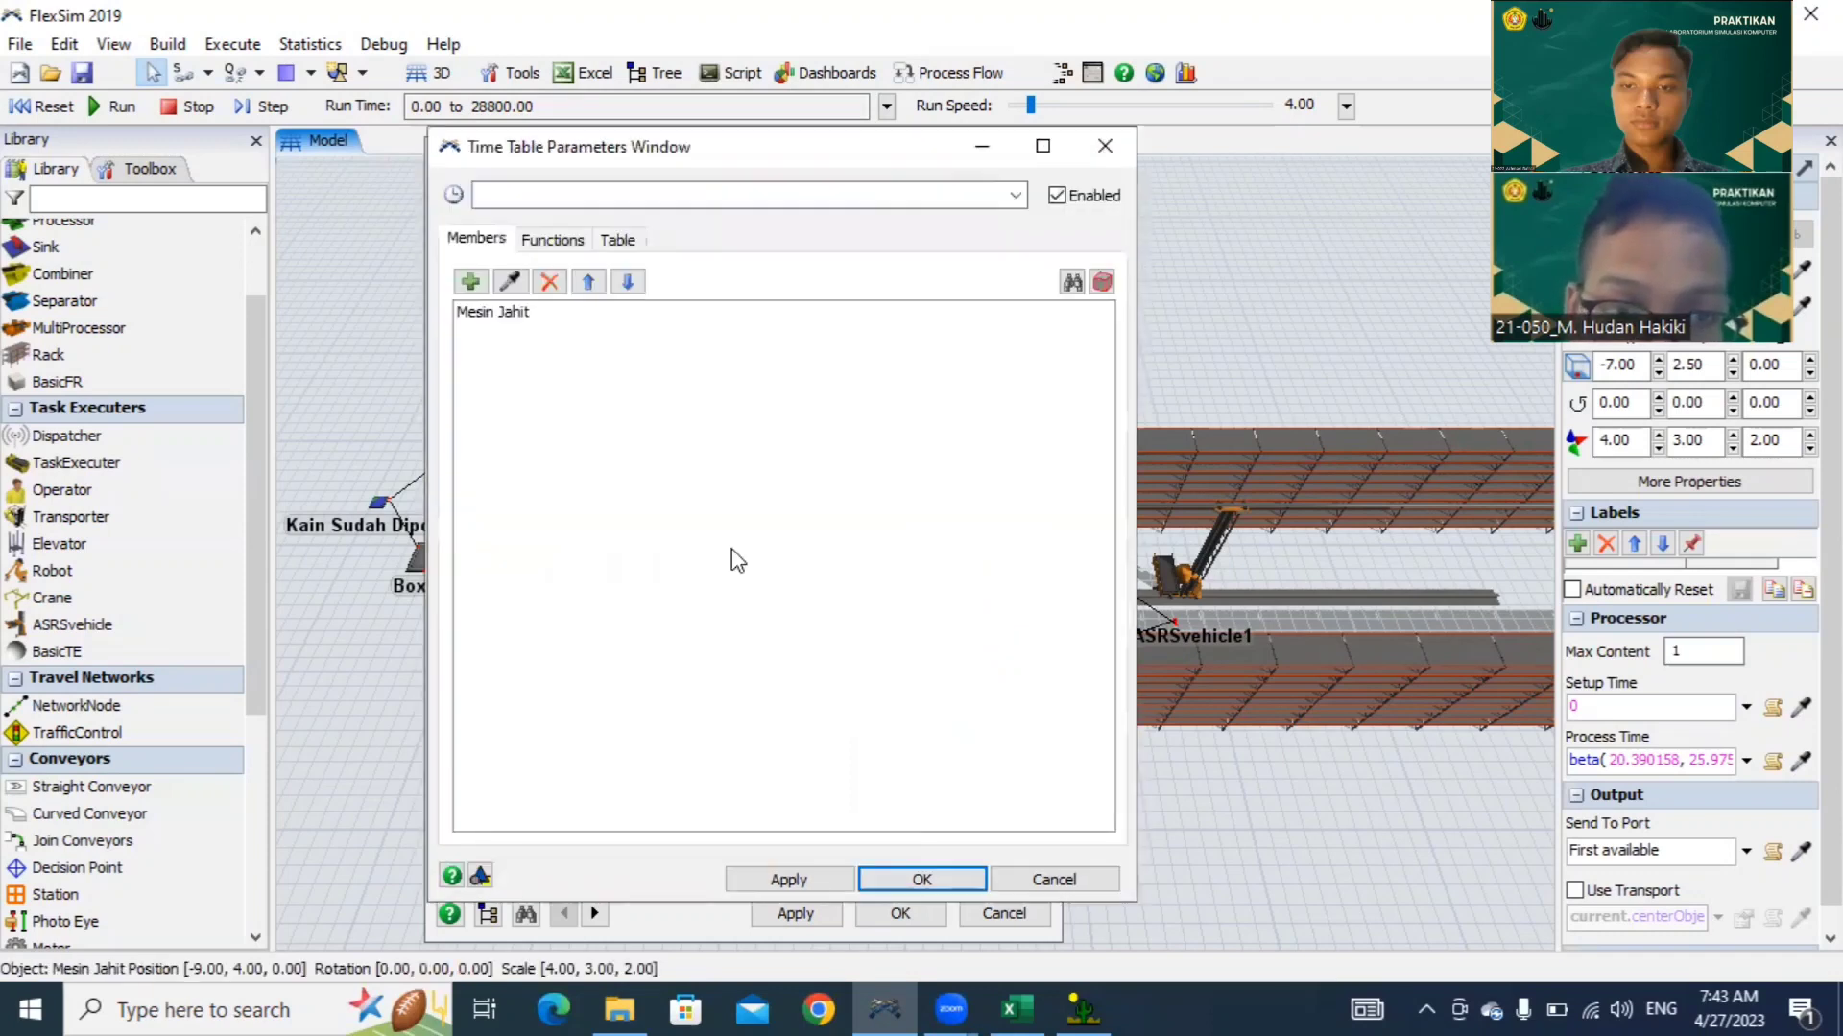
Step: Add all Sources, Queues, Processors, Combiners and Racks as members of TimeTable1
left_click(471, 283)
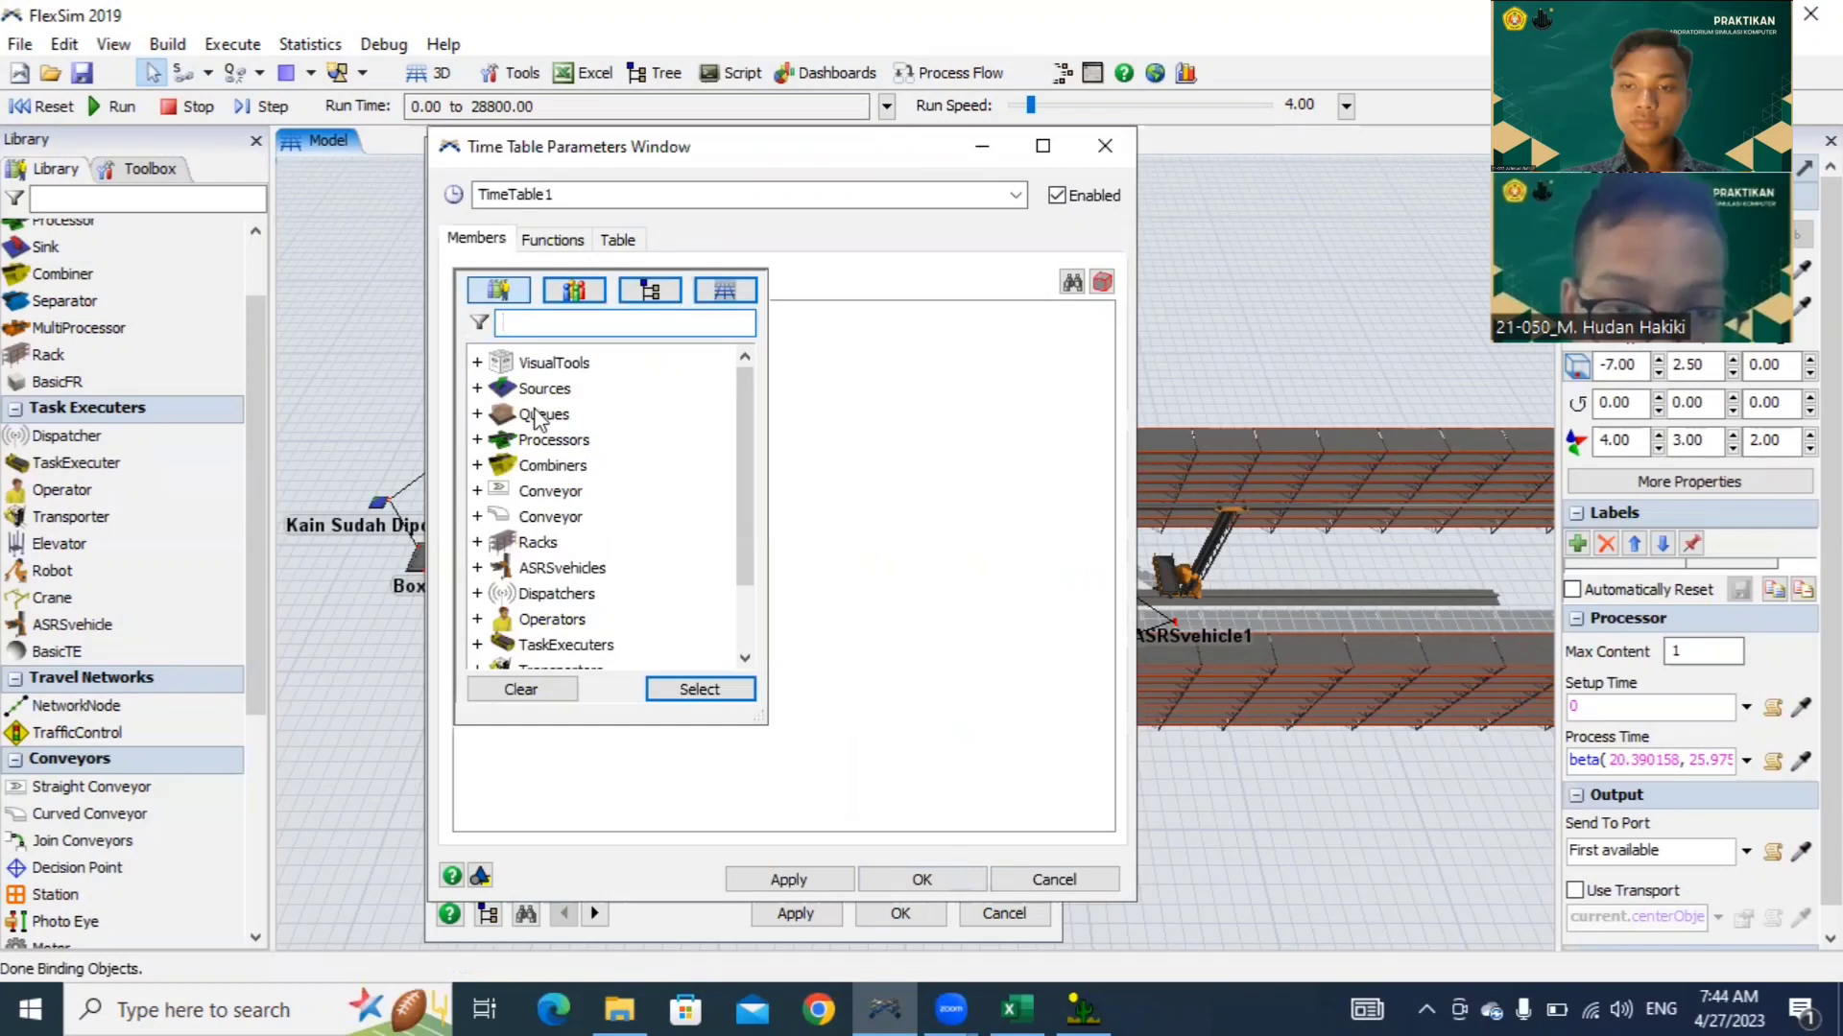
left_click(534, 416)
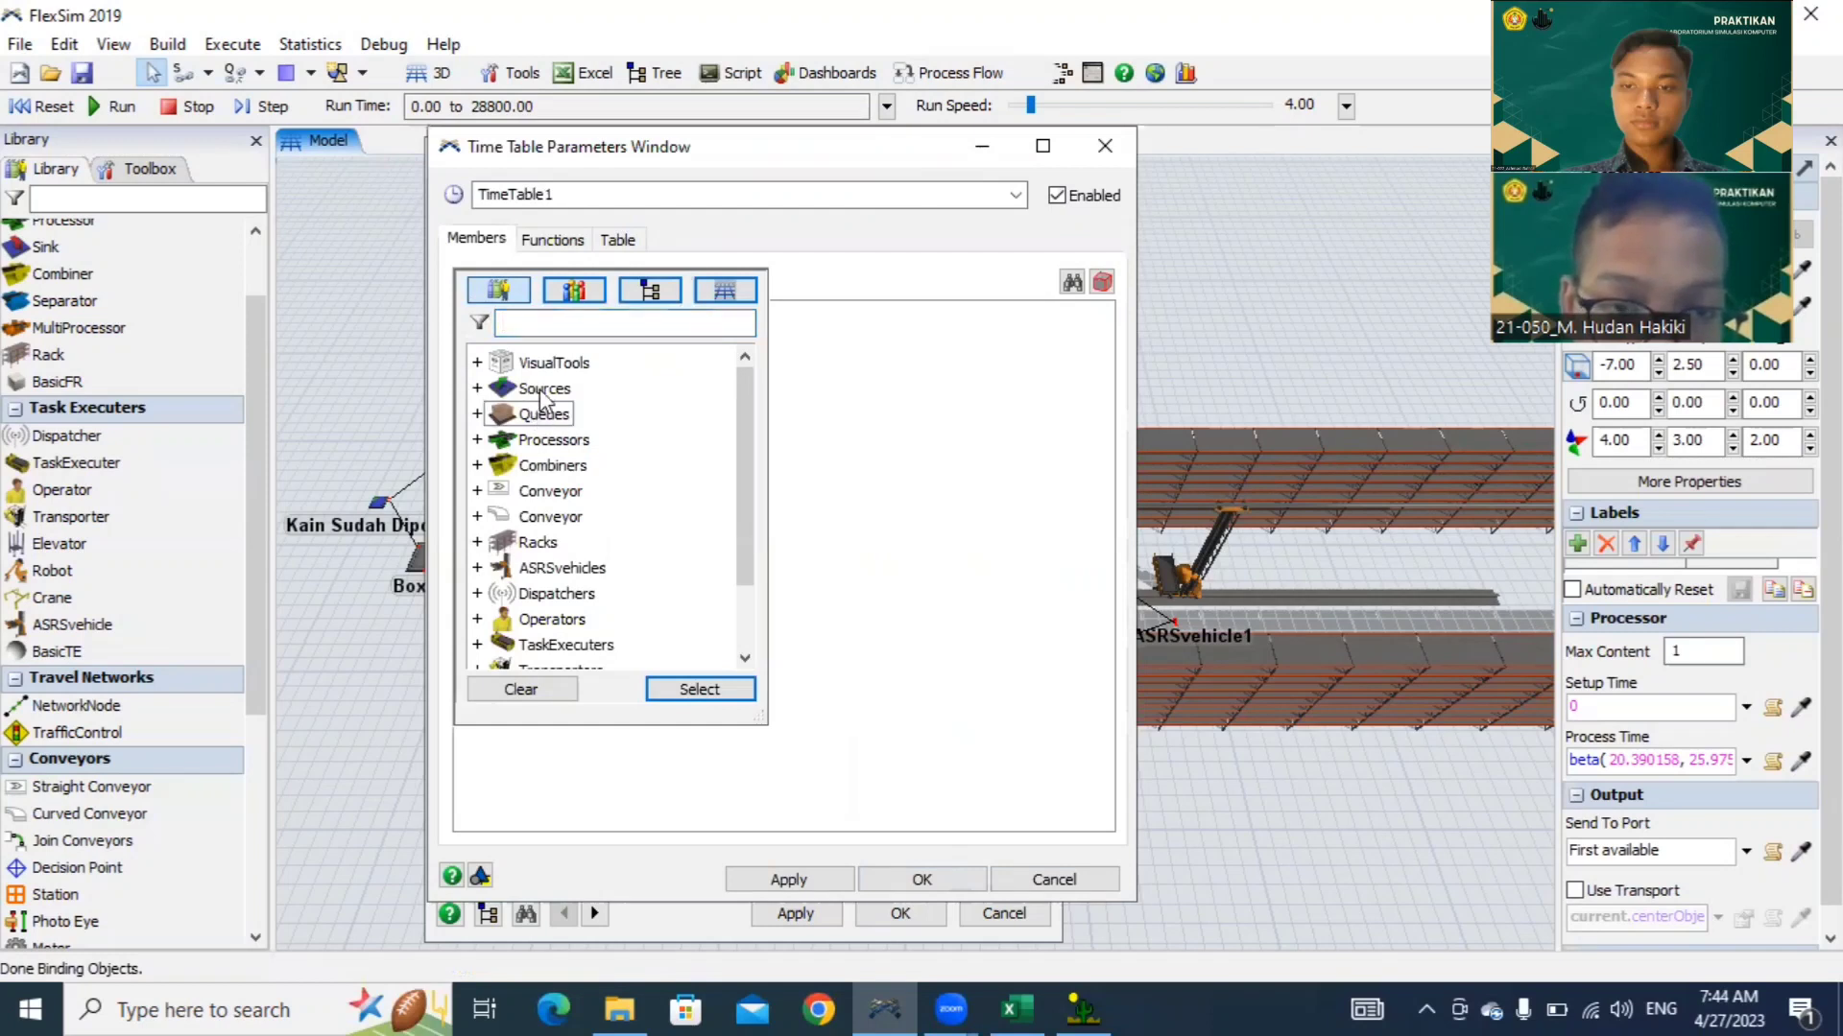
left_click(540, 391, "ctrl")
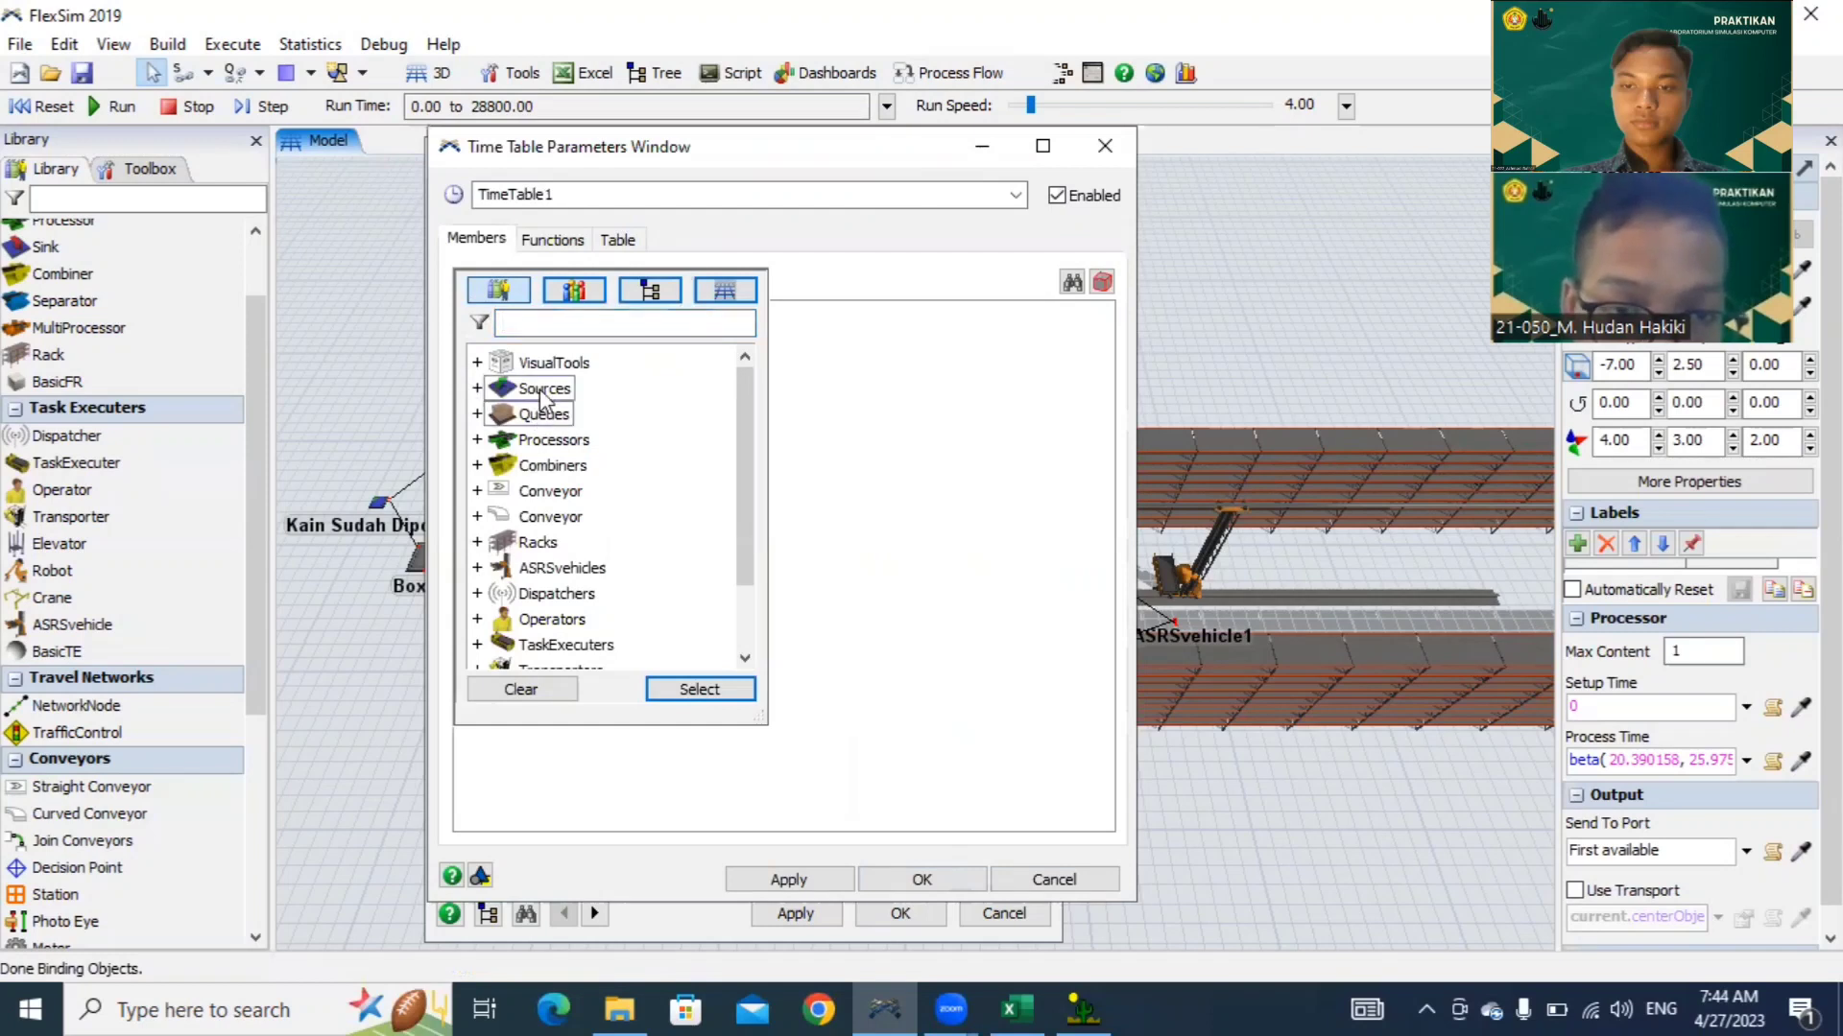
left_click(545, 442, "ctrl")
left_click(552, 467, "ctrl")
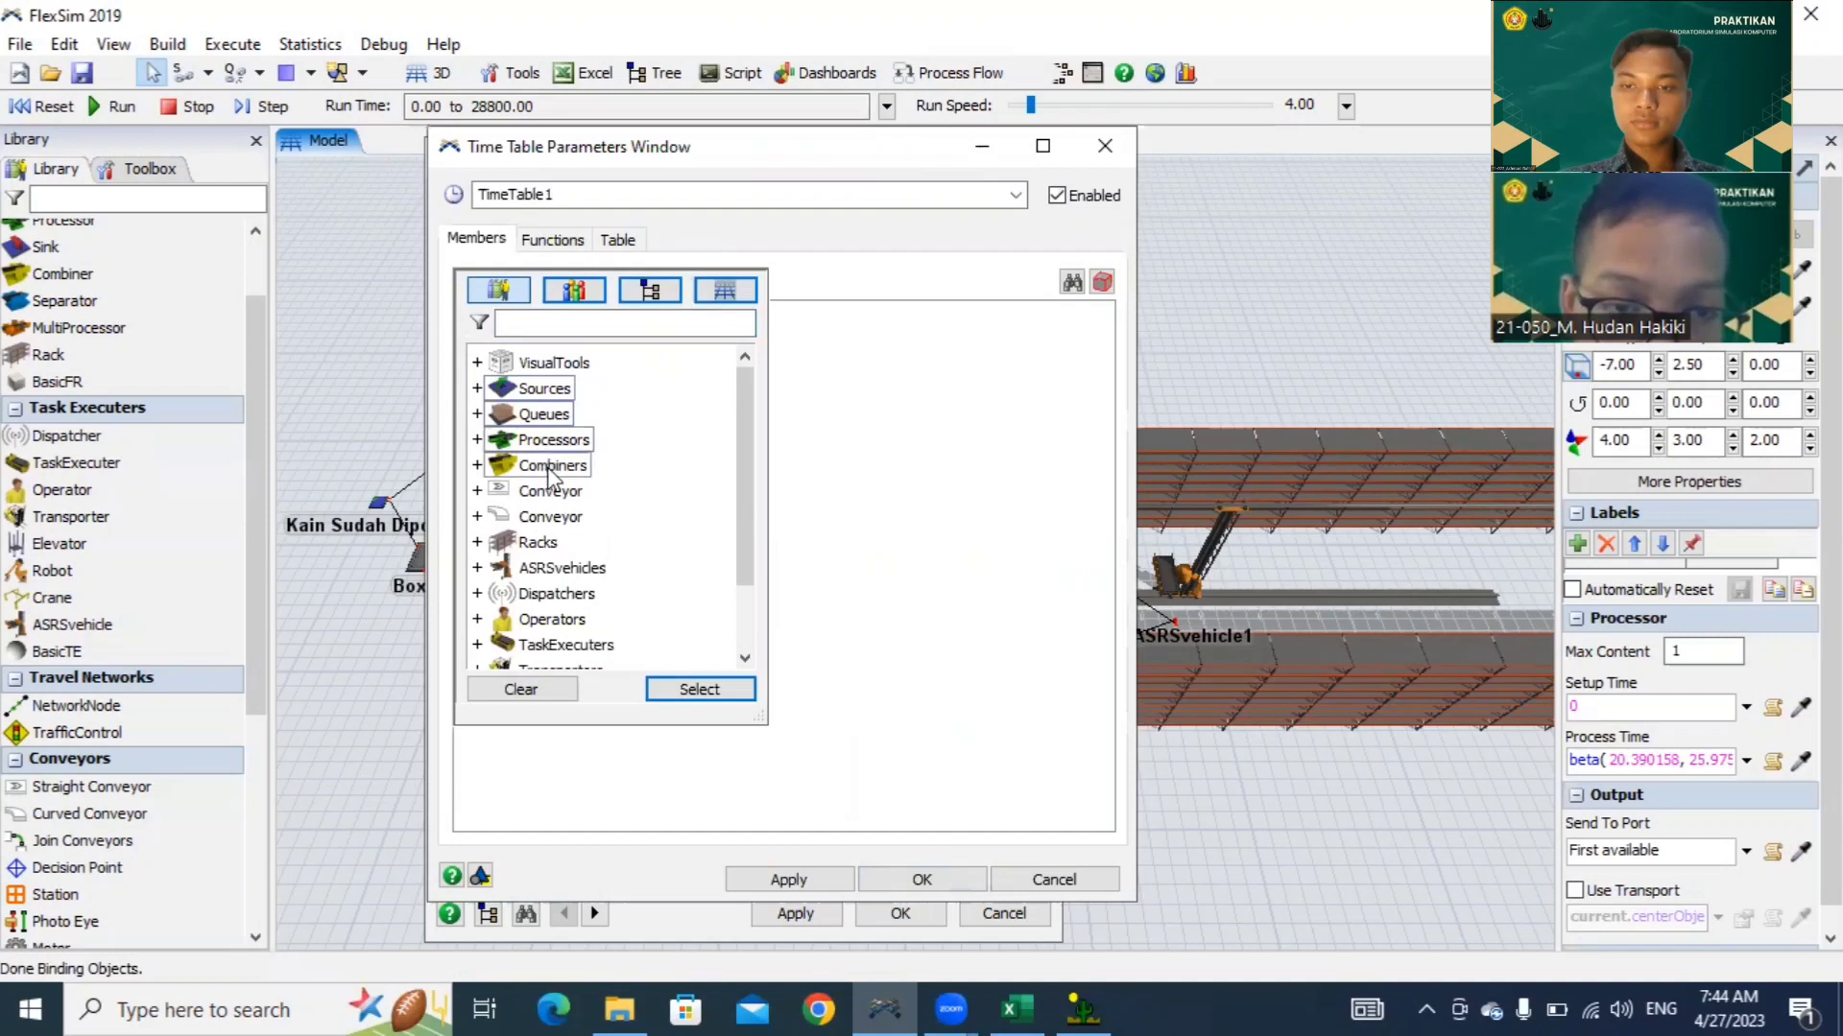
left_click(537, 544, "ctrl")
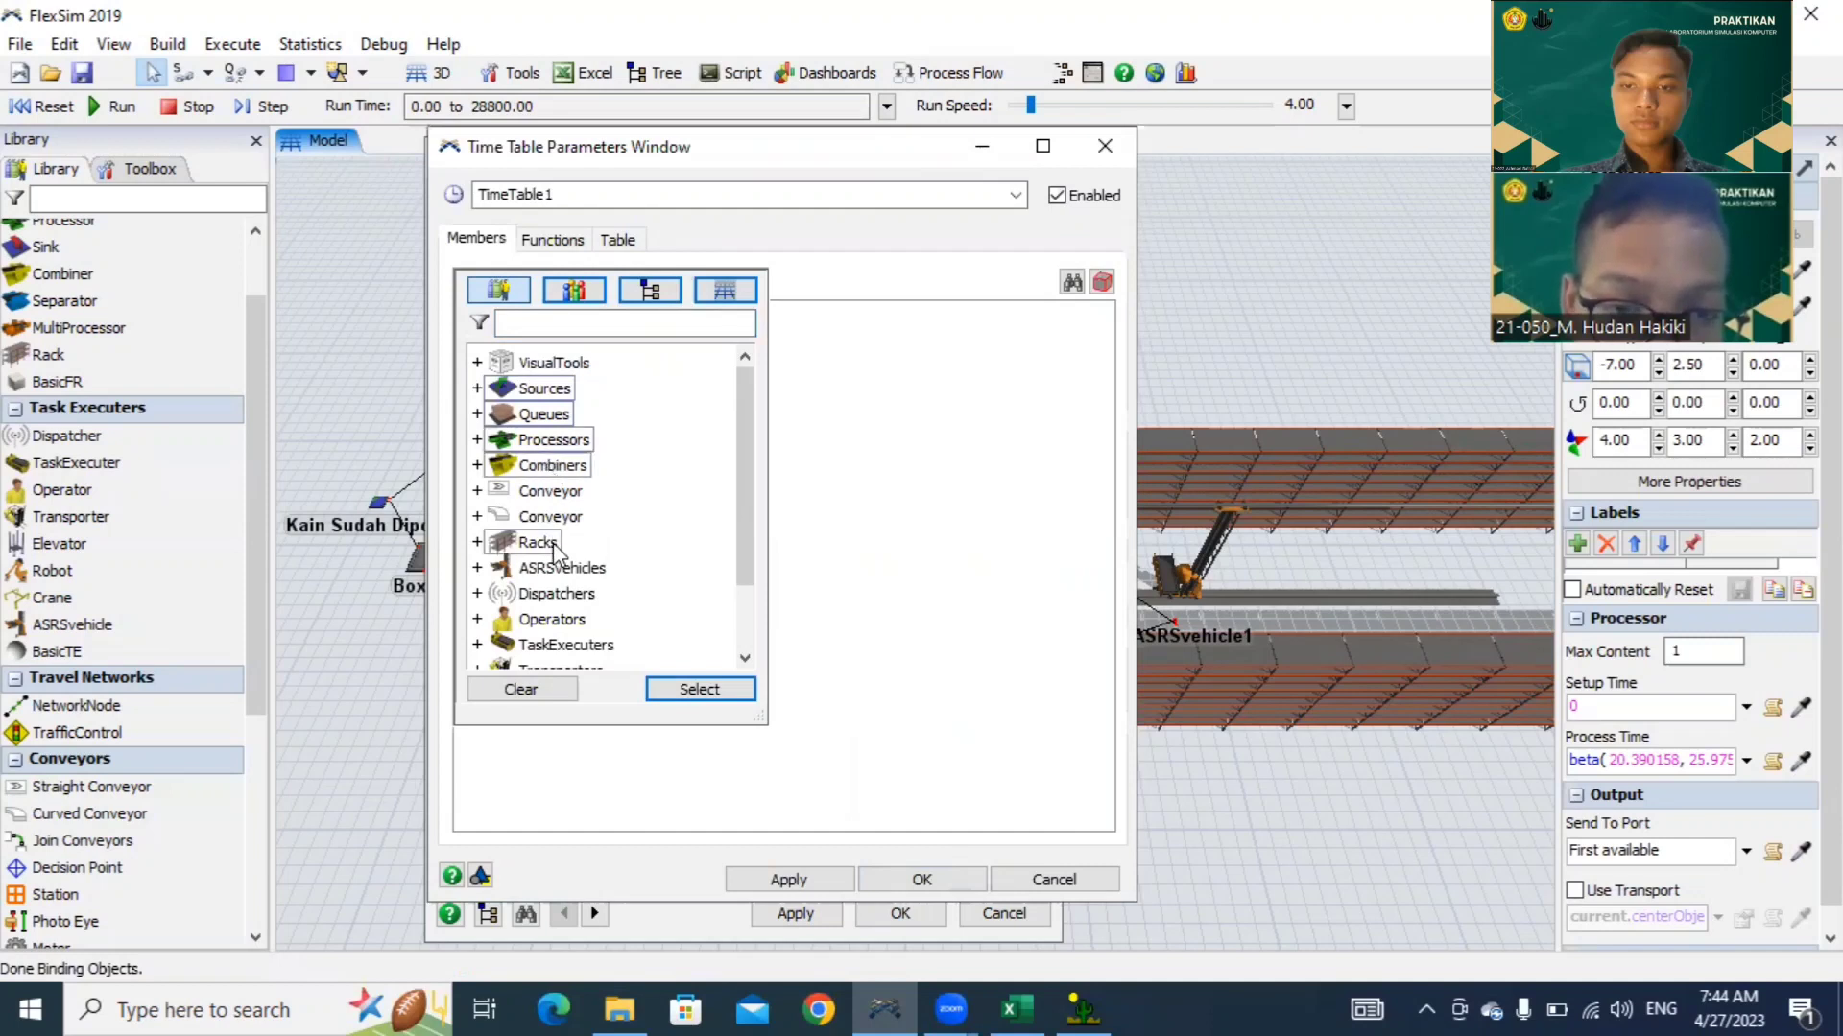
left_click(700, 691)
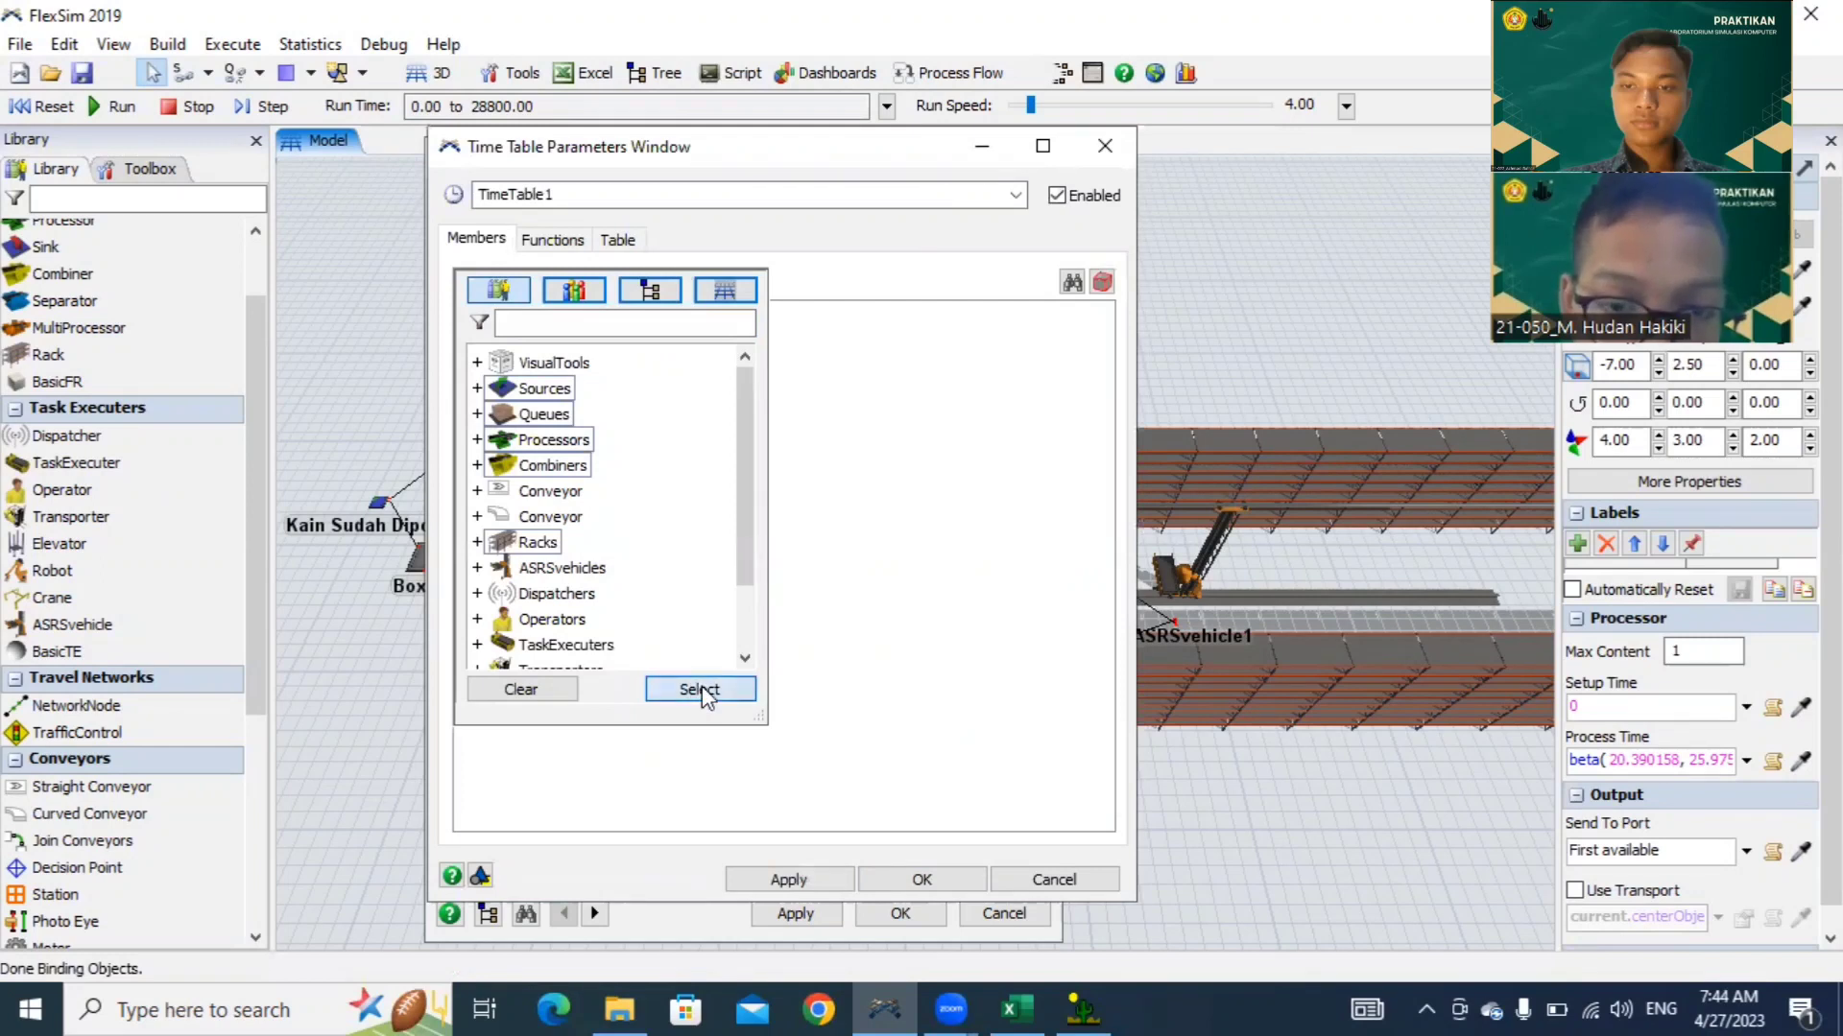
Step: Set TimeTable1 to Daily Repeat mode and draw a scheduled down block across hour 12, from about 12:01 PM to 12:59:42 PM
left_click(620, 241)
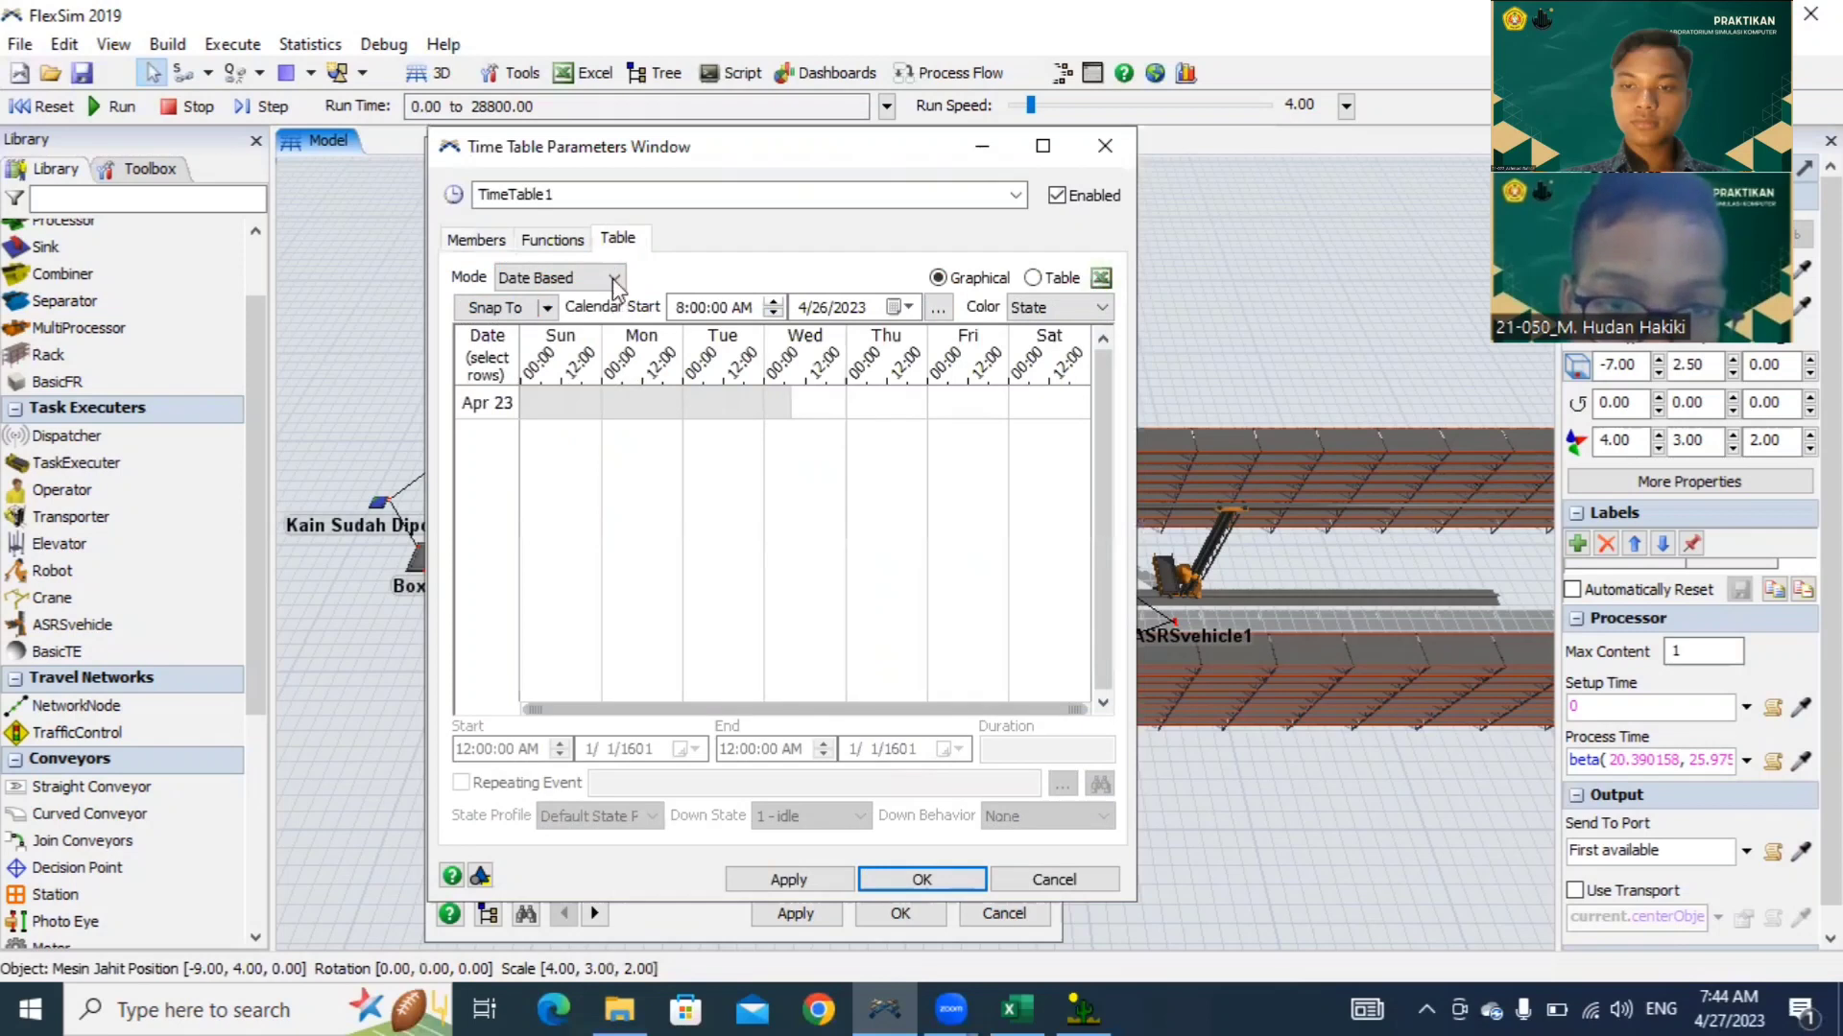
left_click(615, 280)
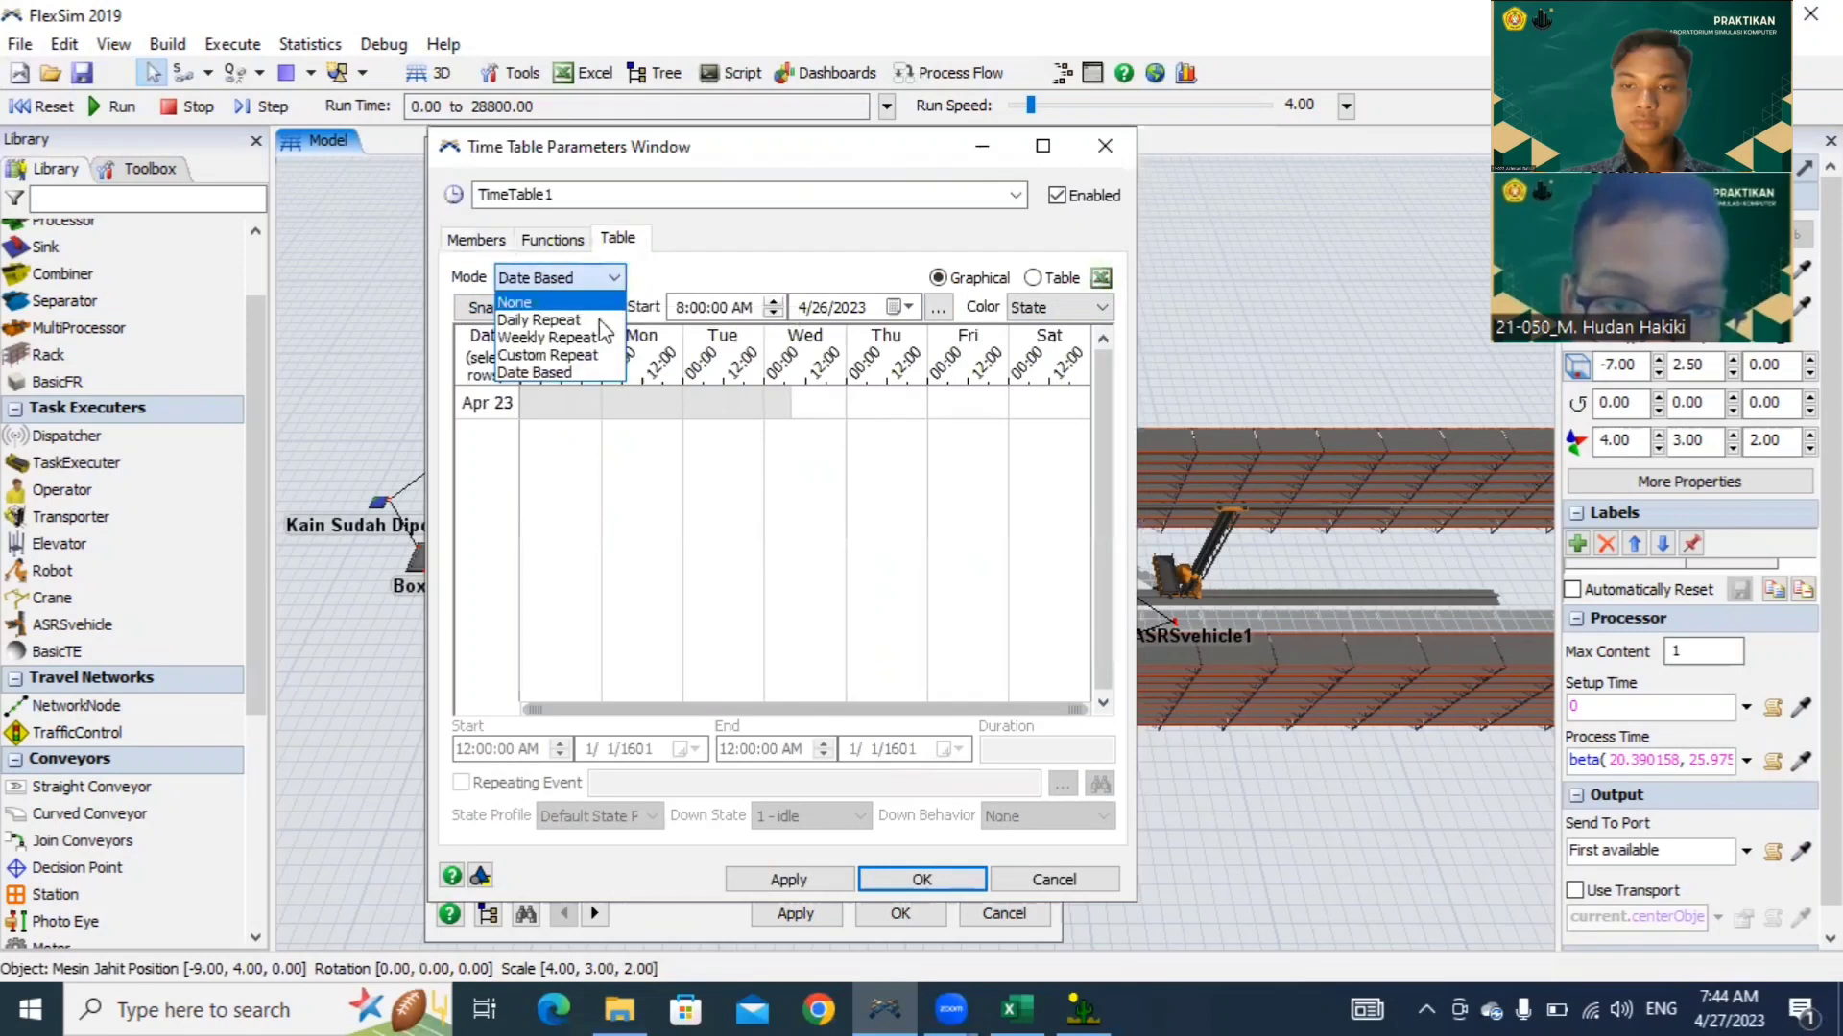
left_click(576, 320)
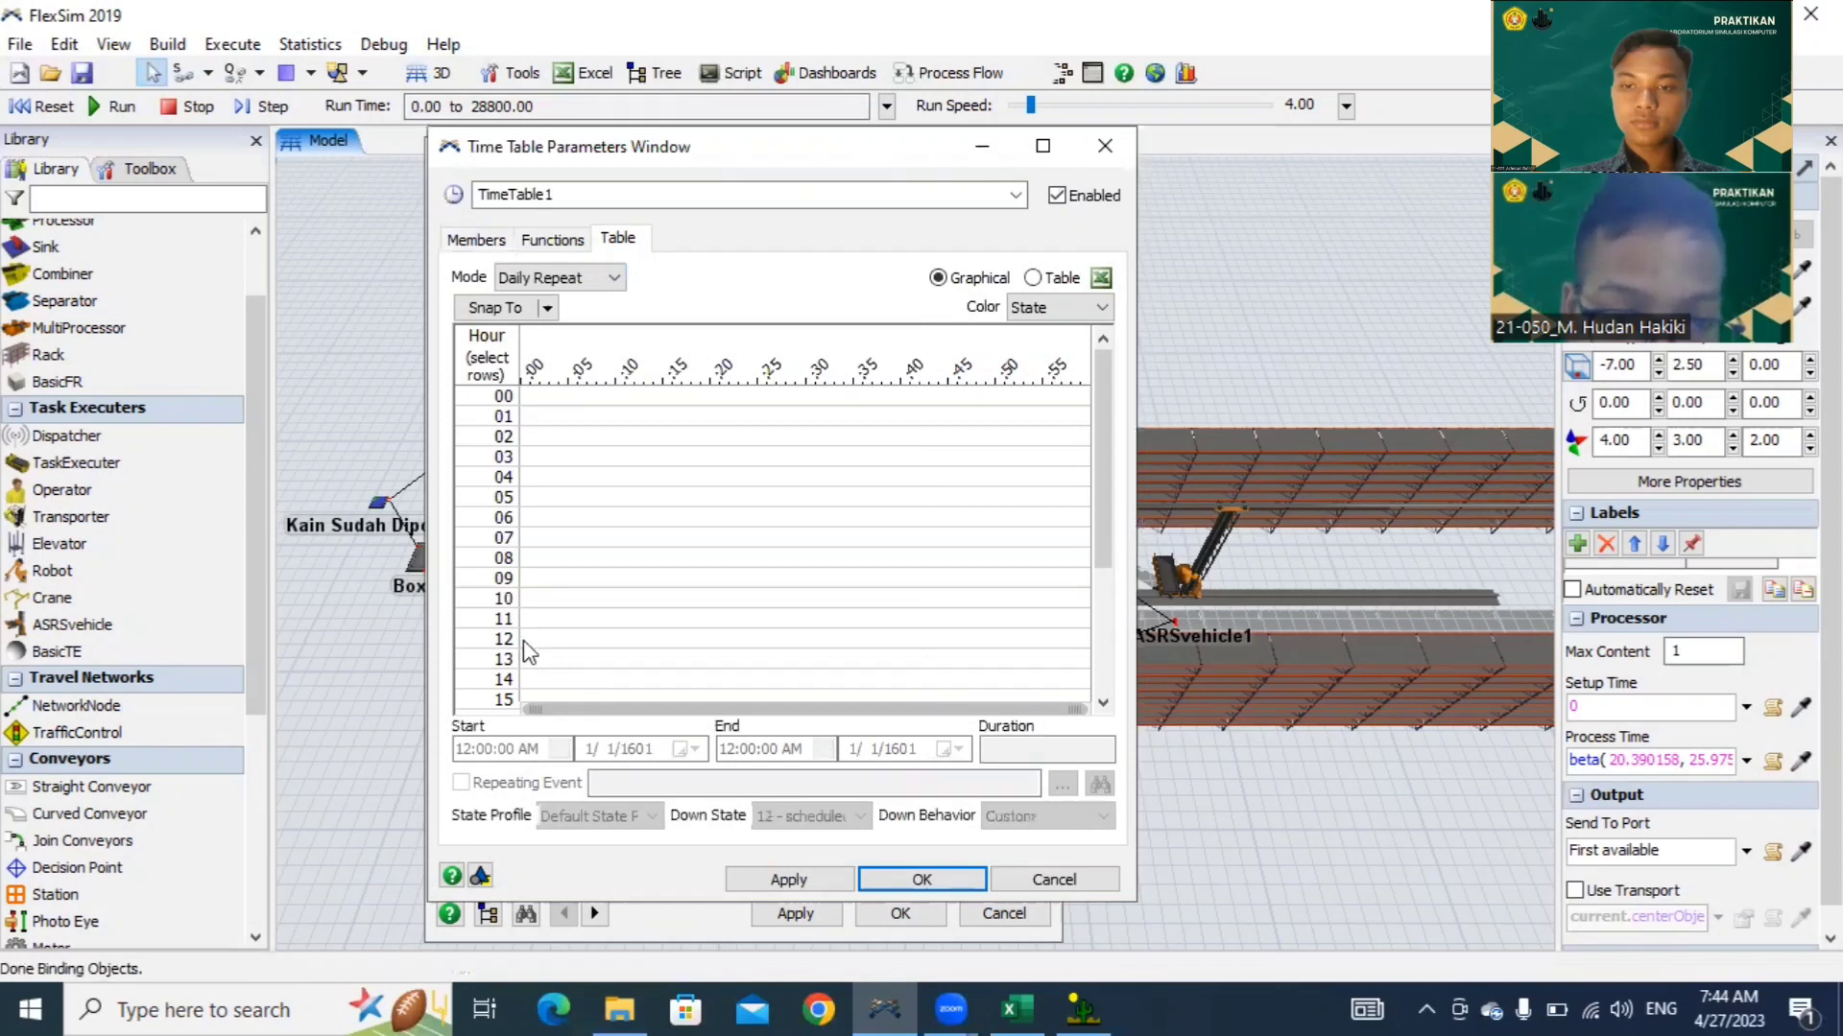
left_click(524, 639)
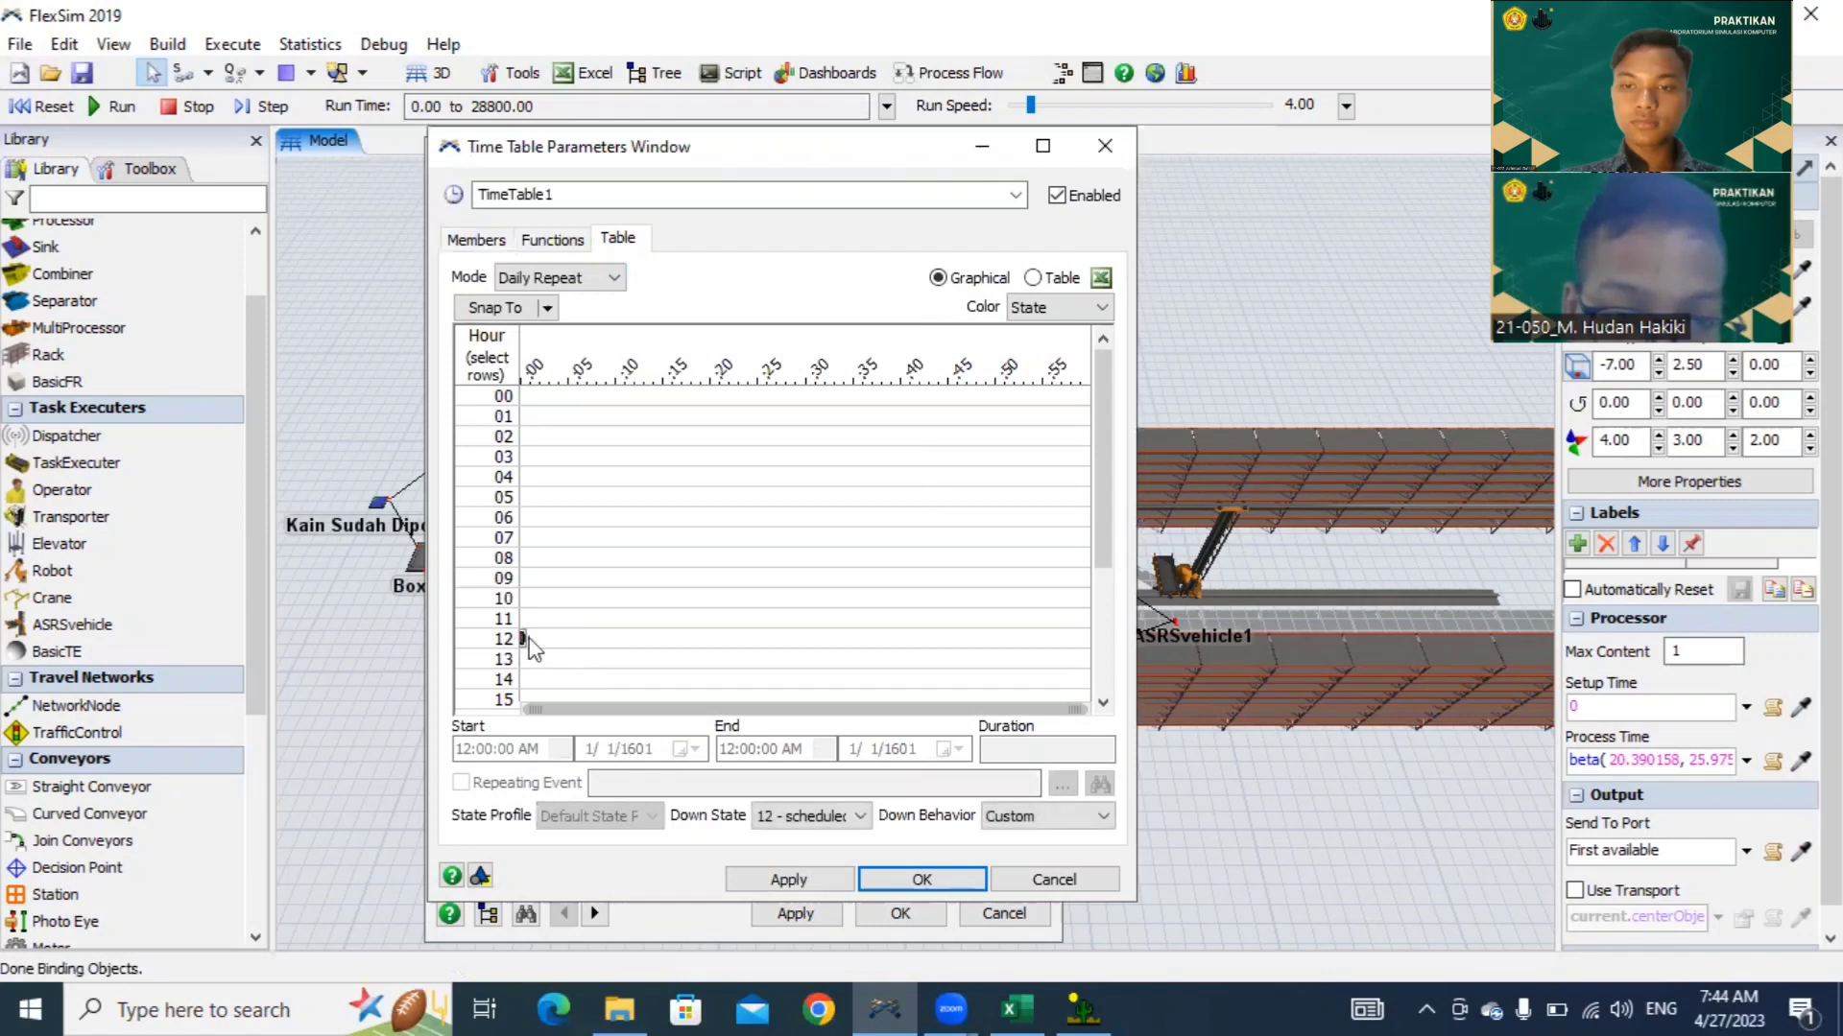
left_click_drag(533, 651, 854, 639)
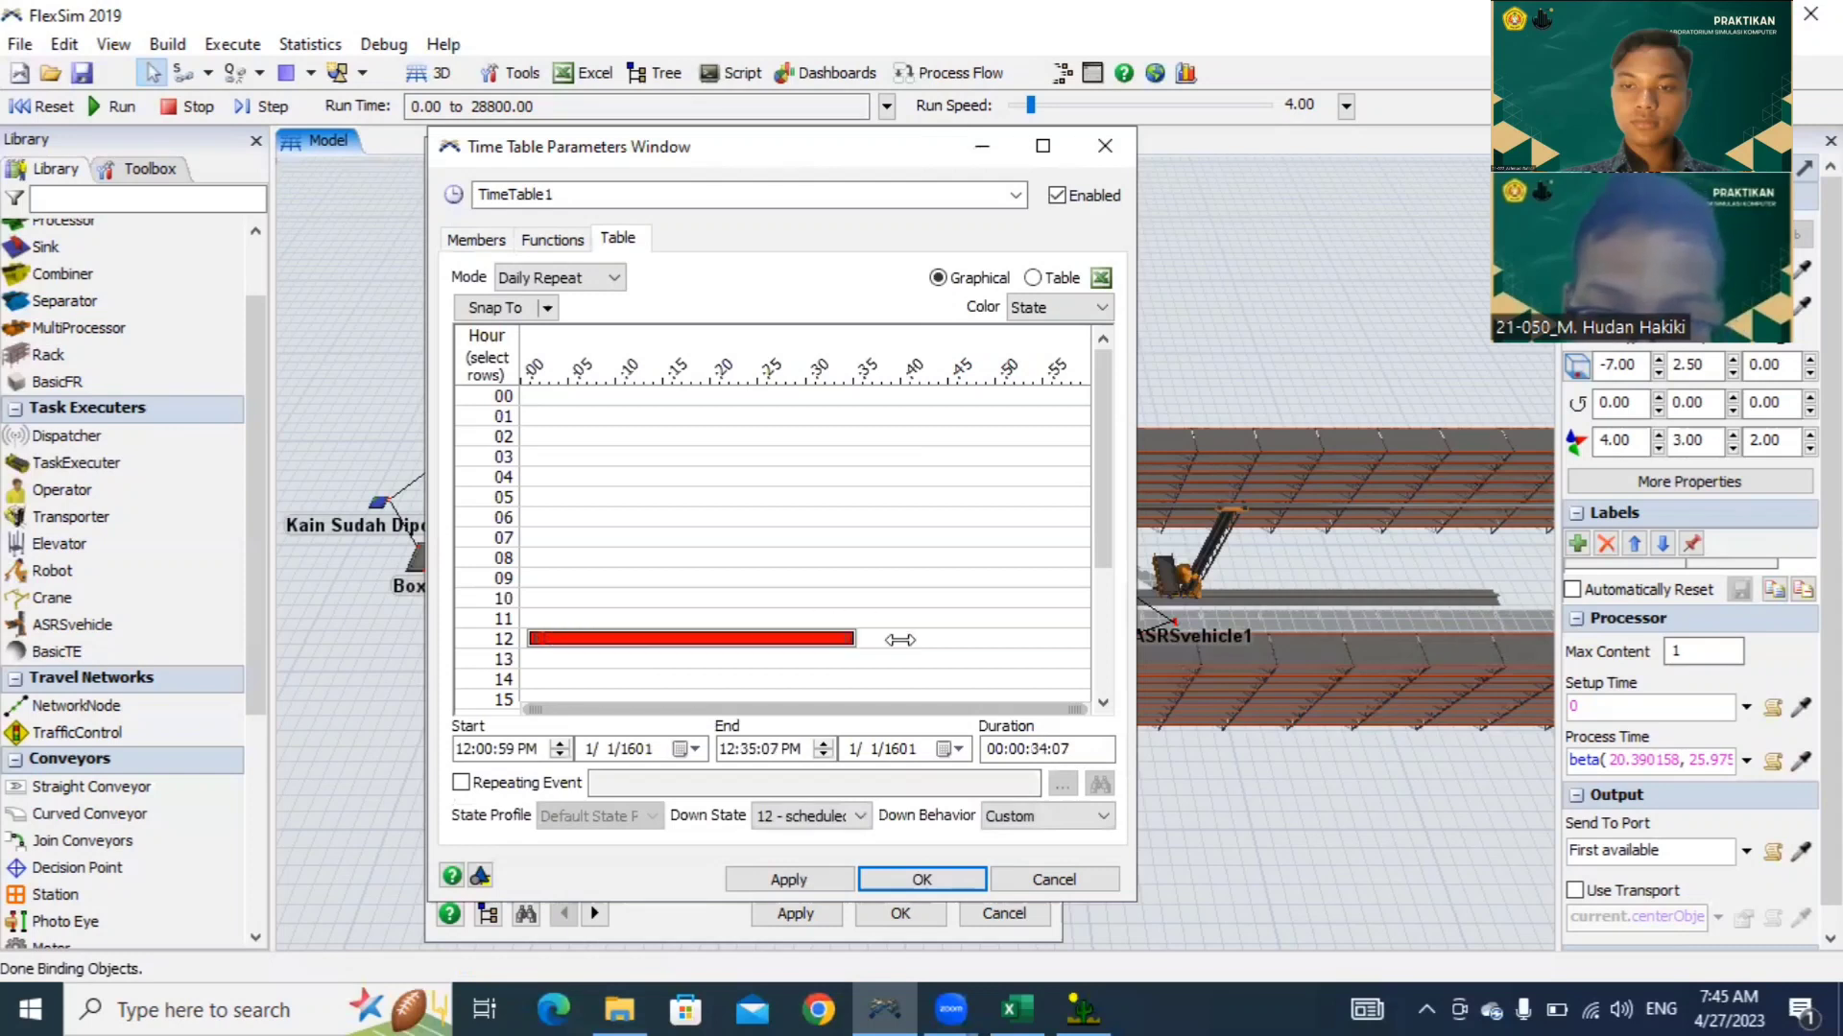
left_click_drag(975, 643, 1088, 637)
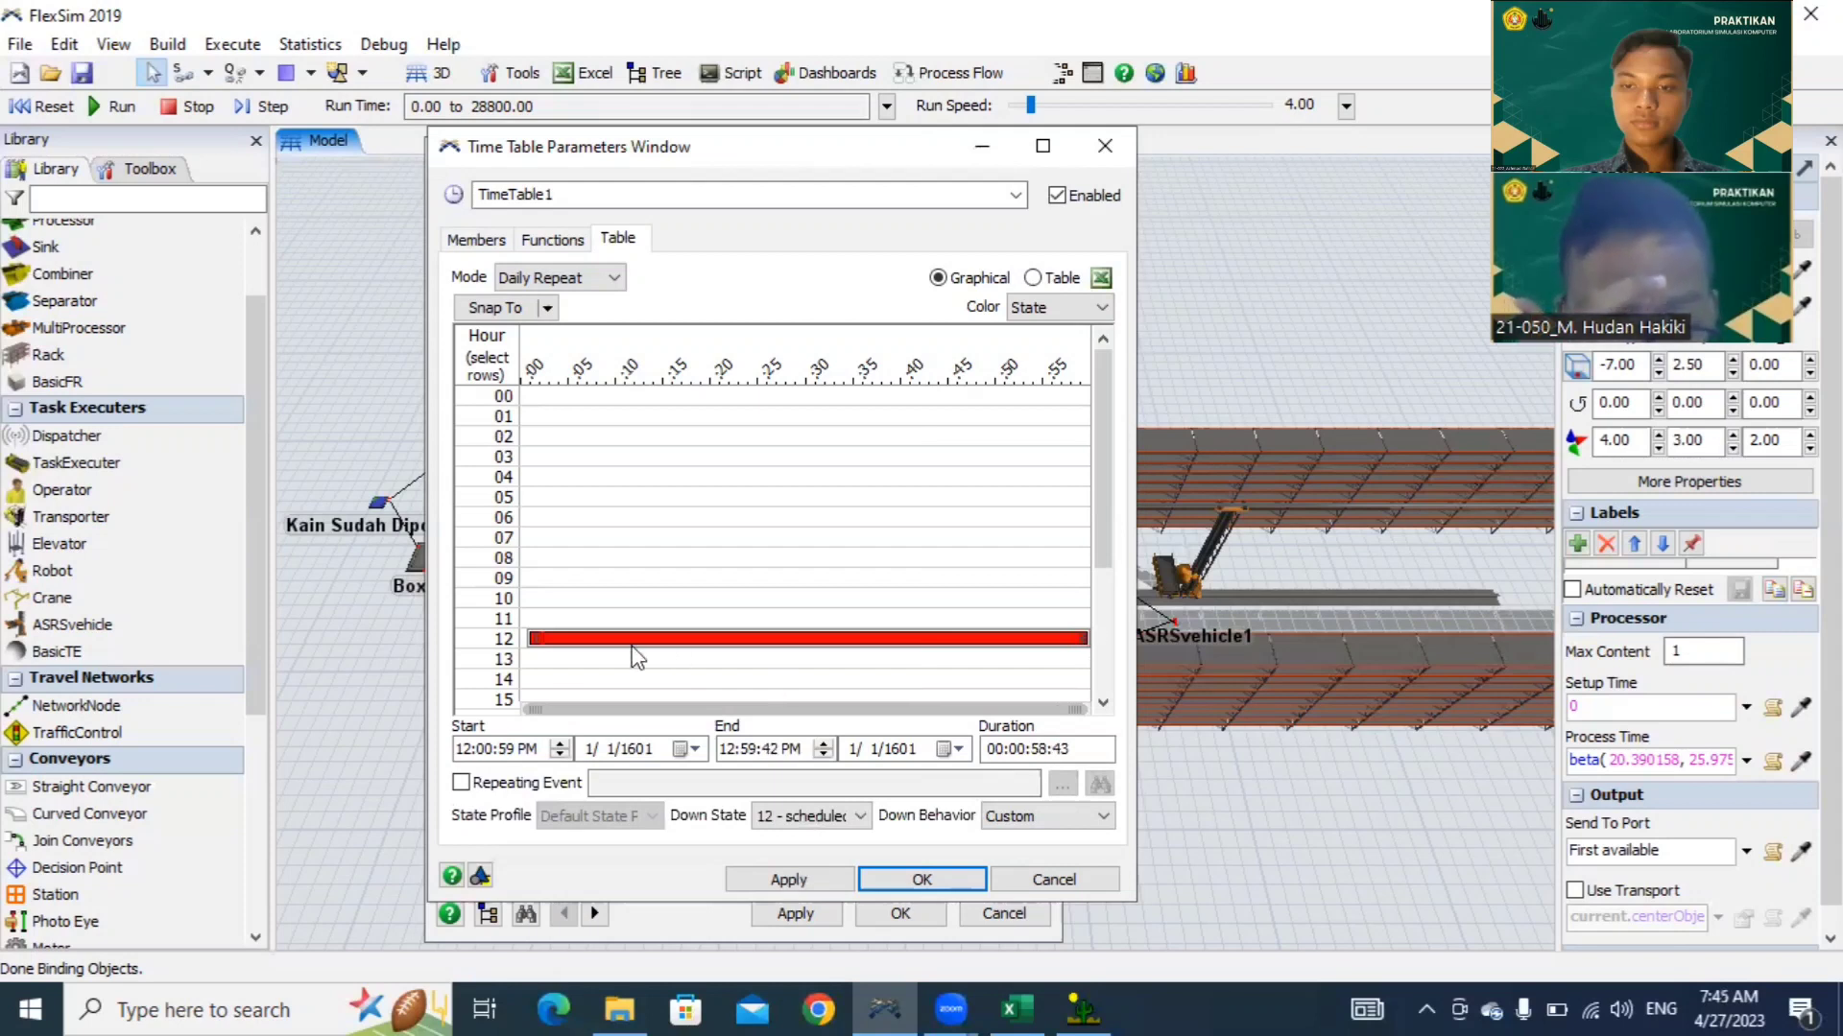
Step: Set the hour 12 down block to start at 12:00:00 PM and end at 1:00:00 PM, apply it and close the time table
left_click(538, 646)
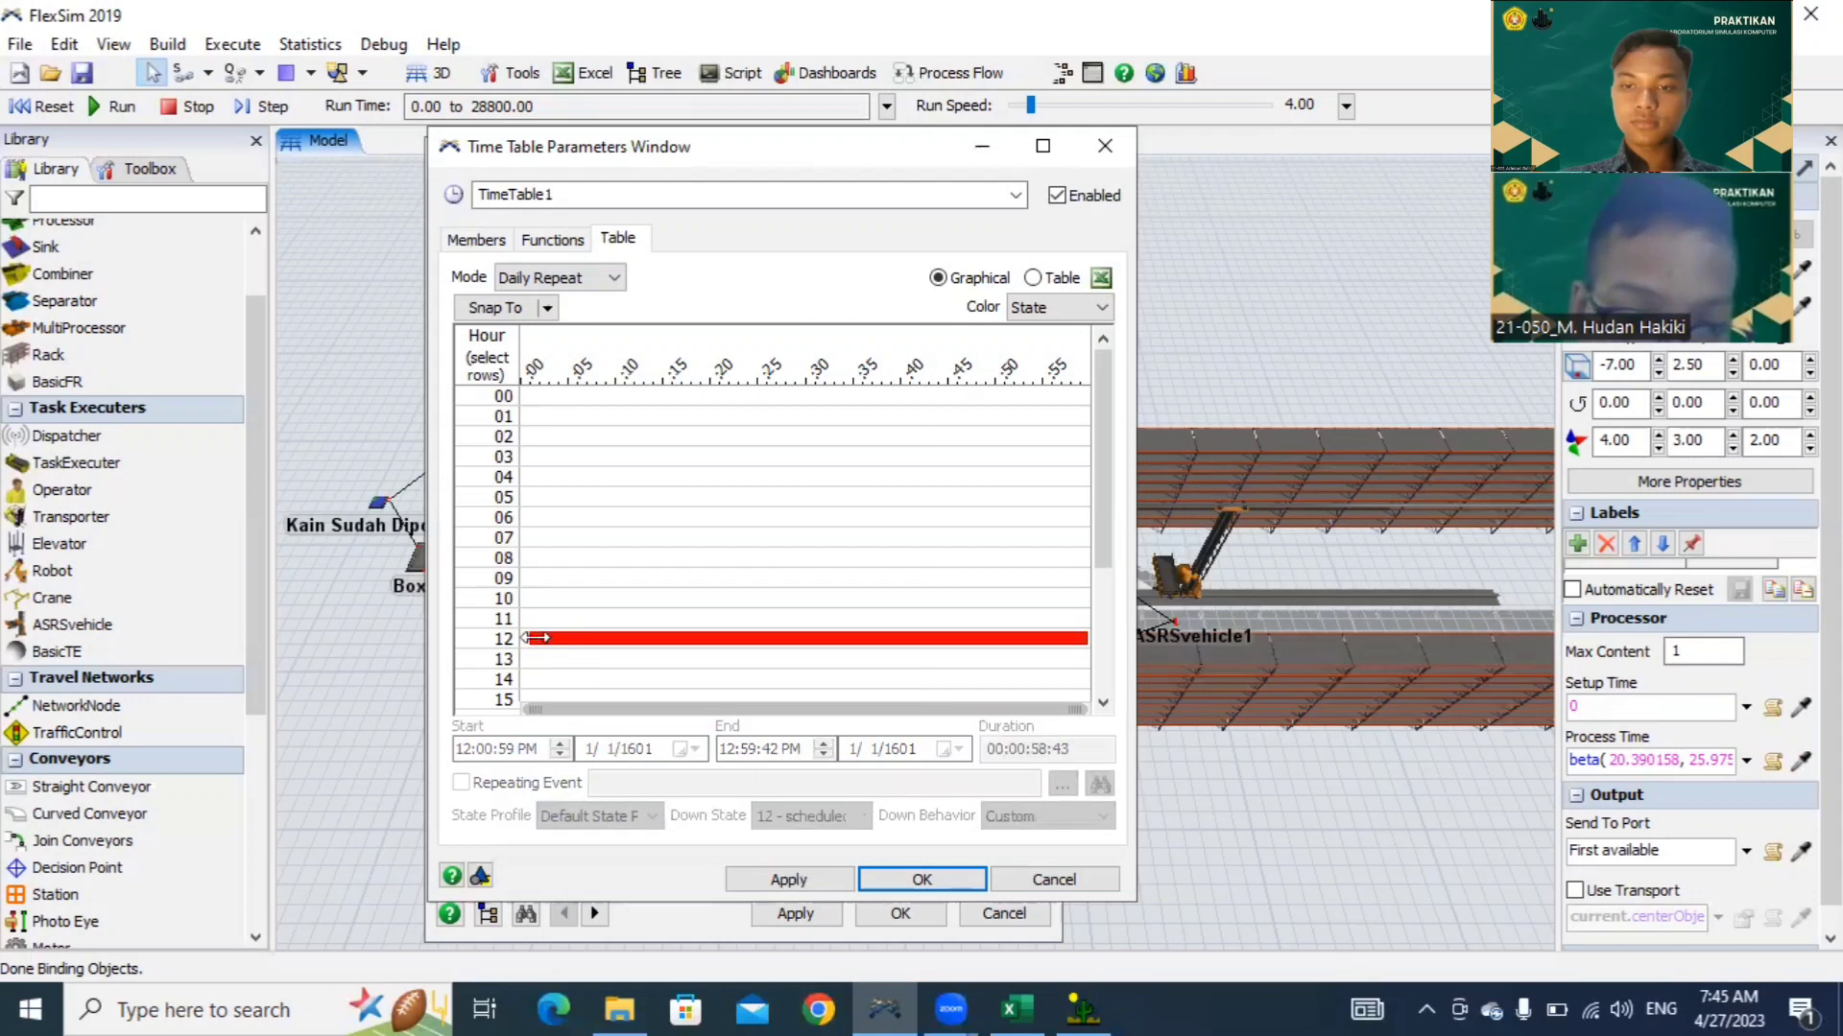
left_click(536, 643)
left_click(533, 639)
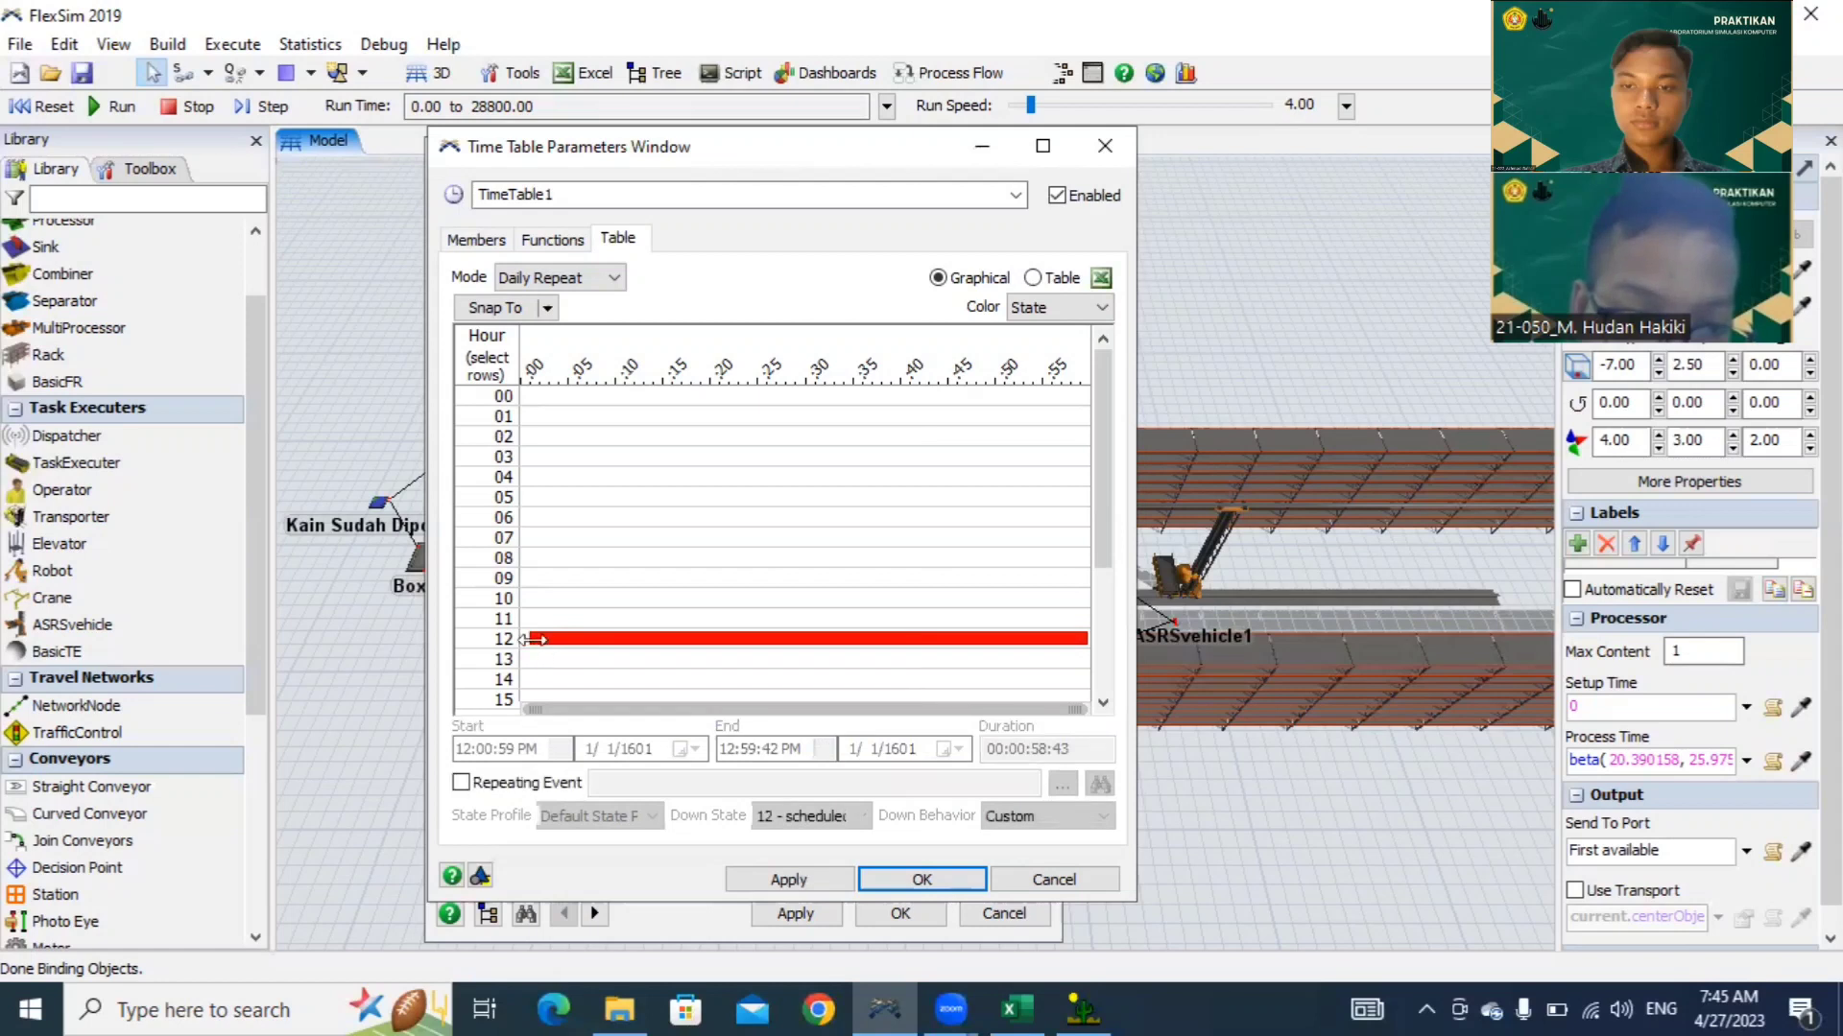
left_click(535, 650)
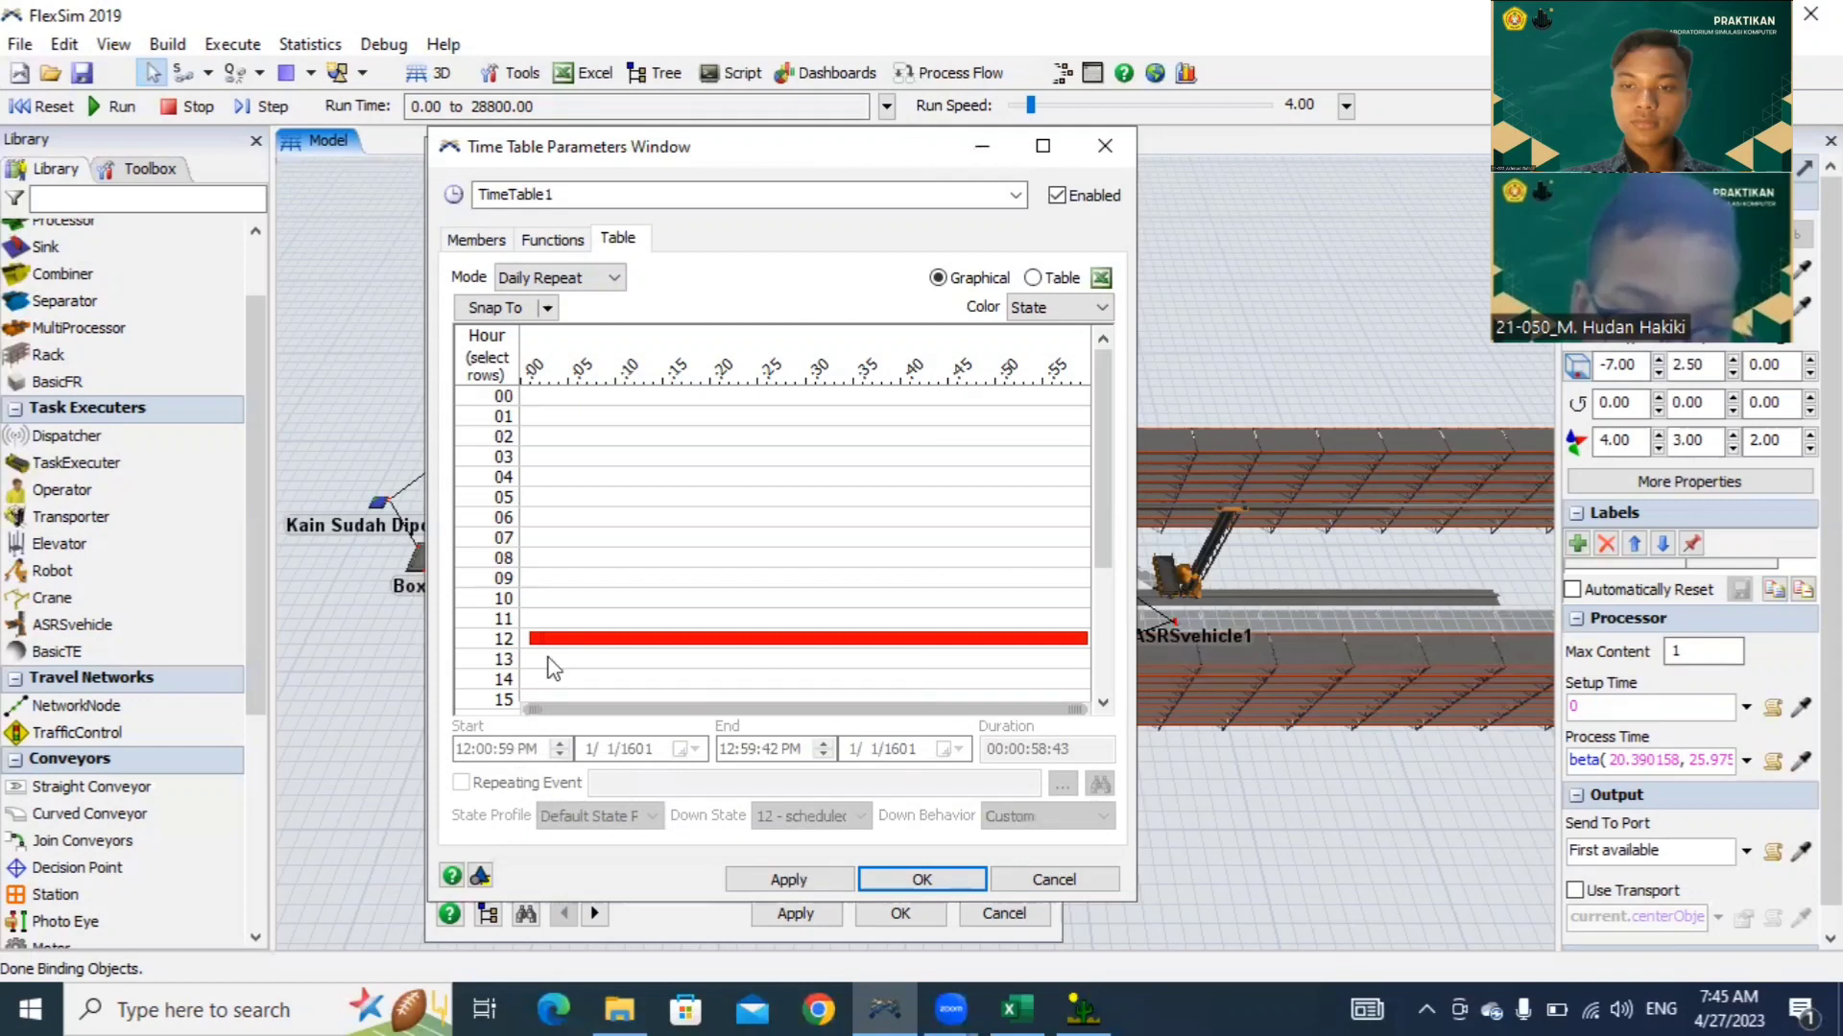
left_click(807, 880)
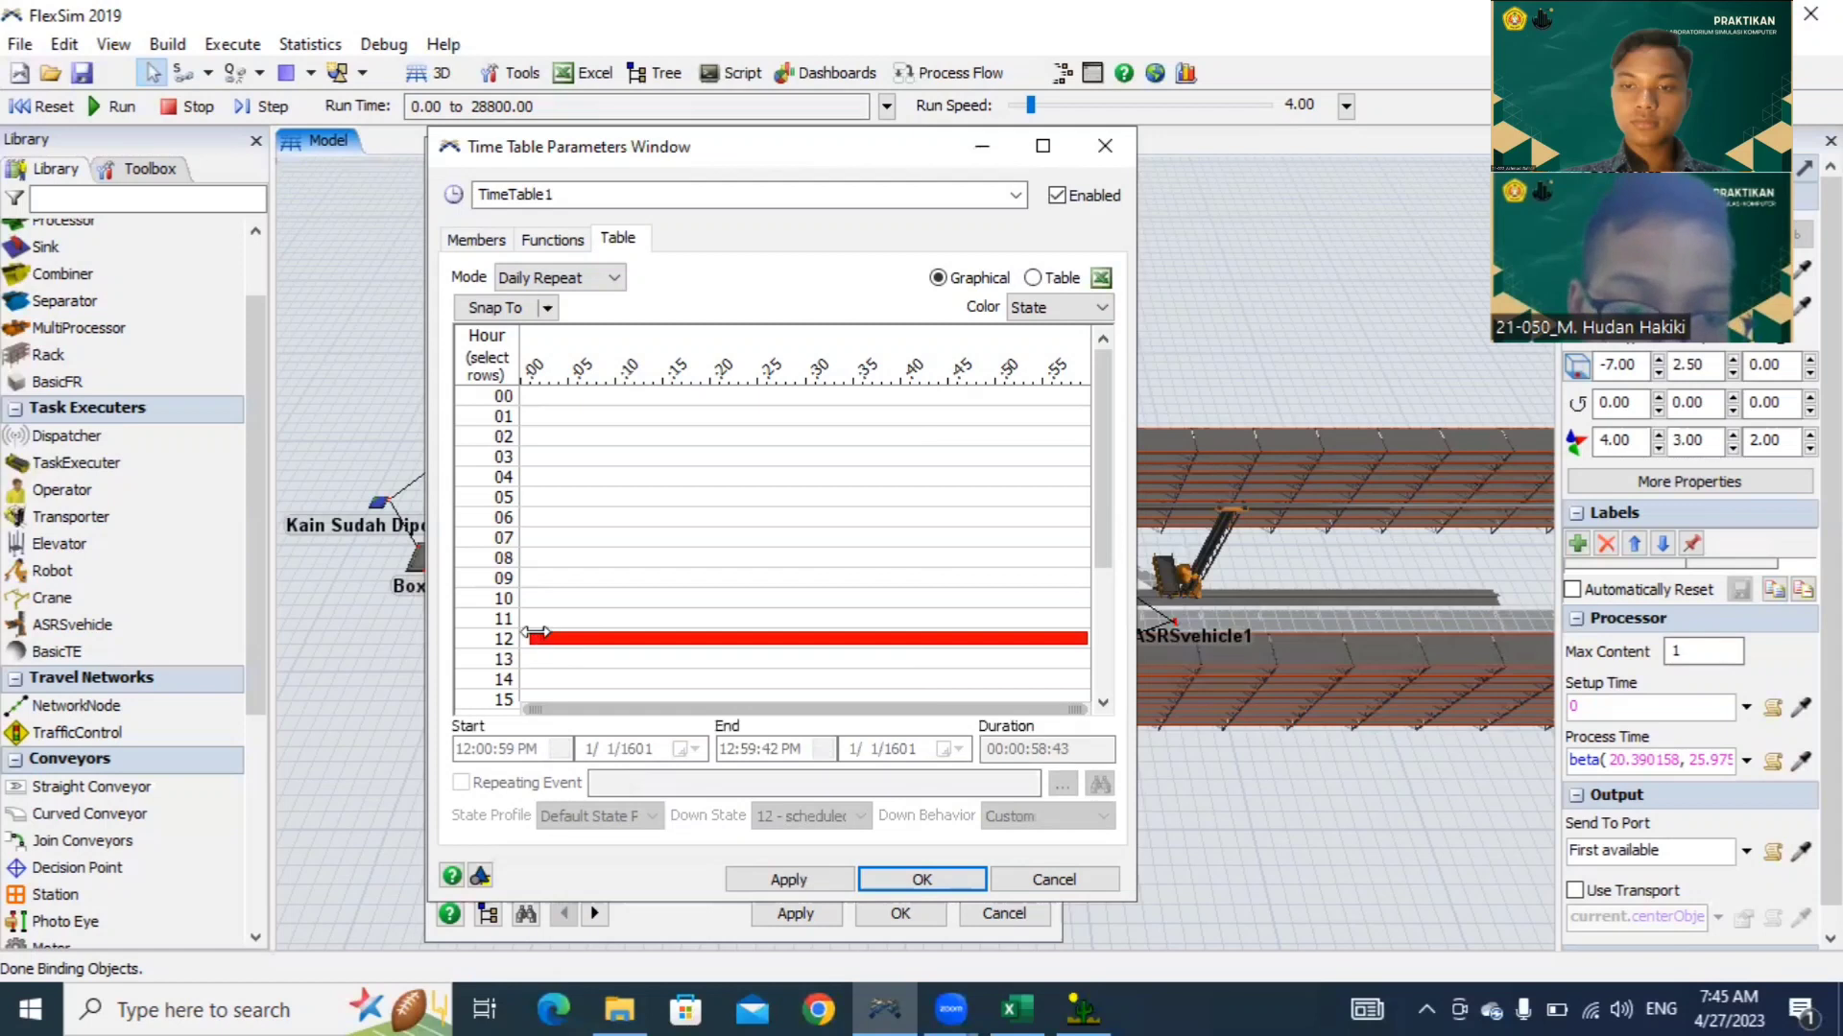
left_click(799, 879)
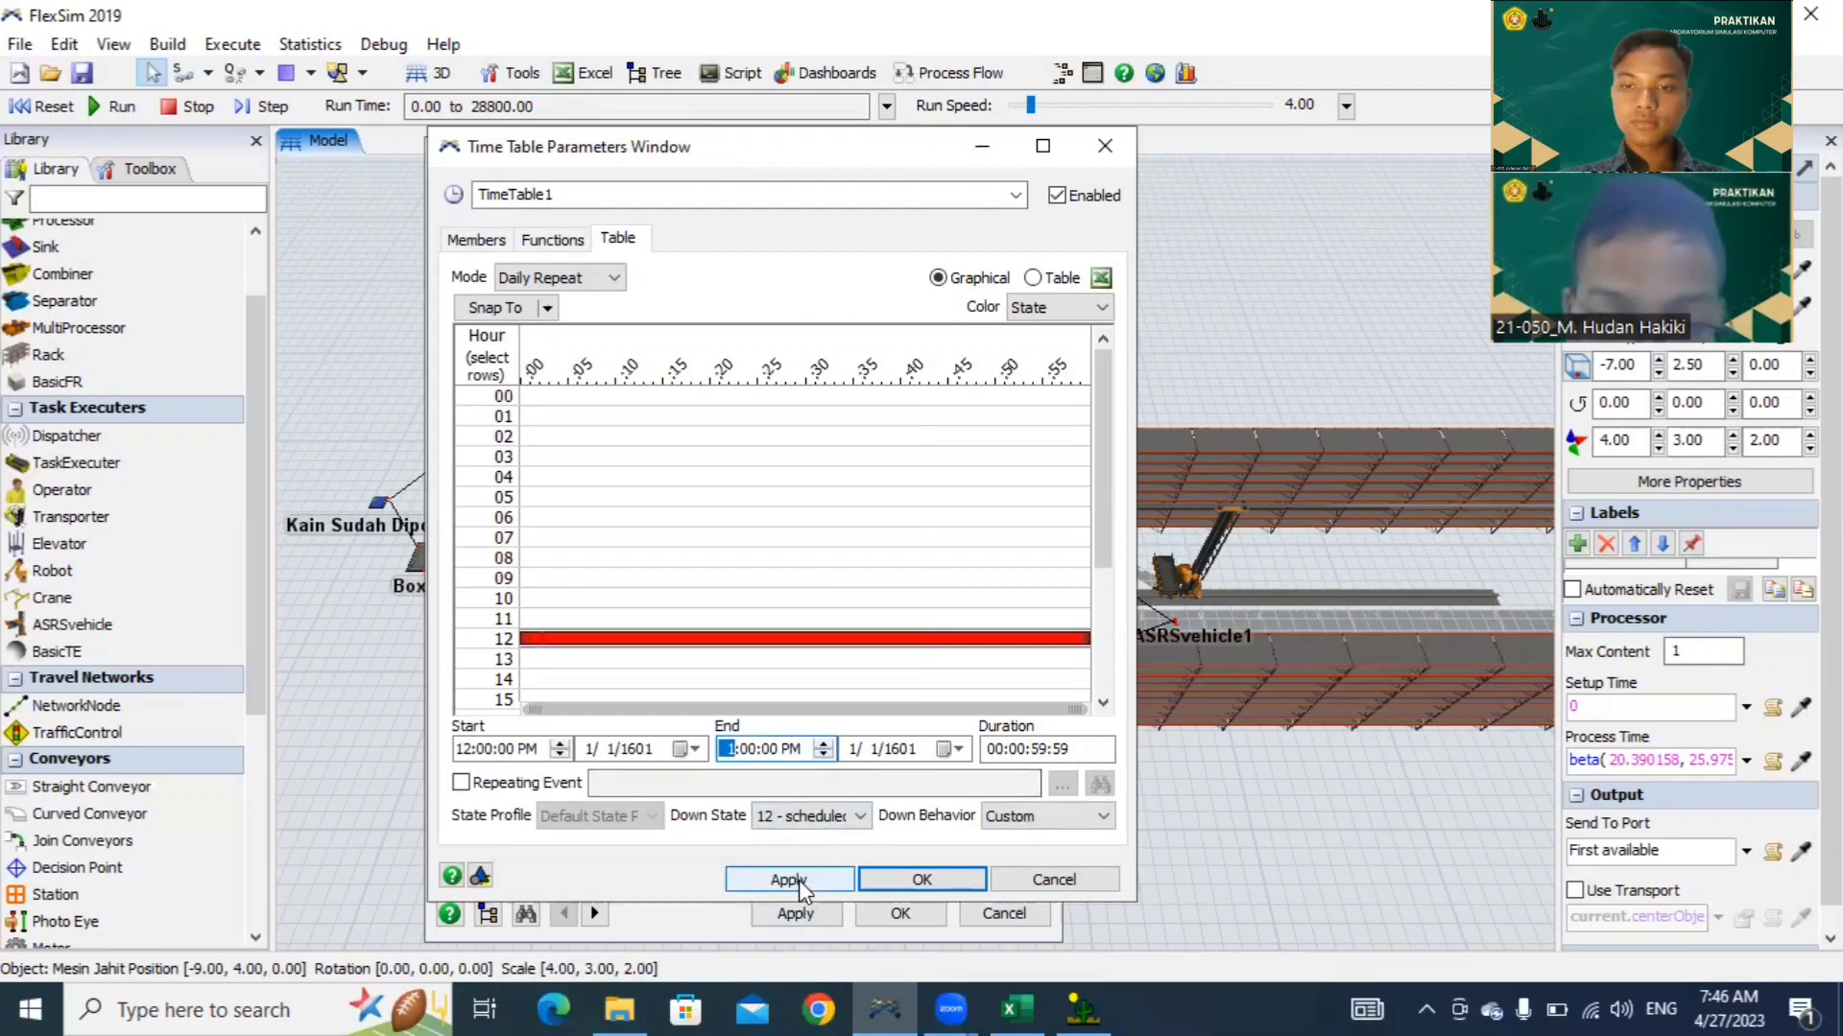
left_click(885, 885)
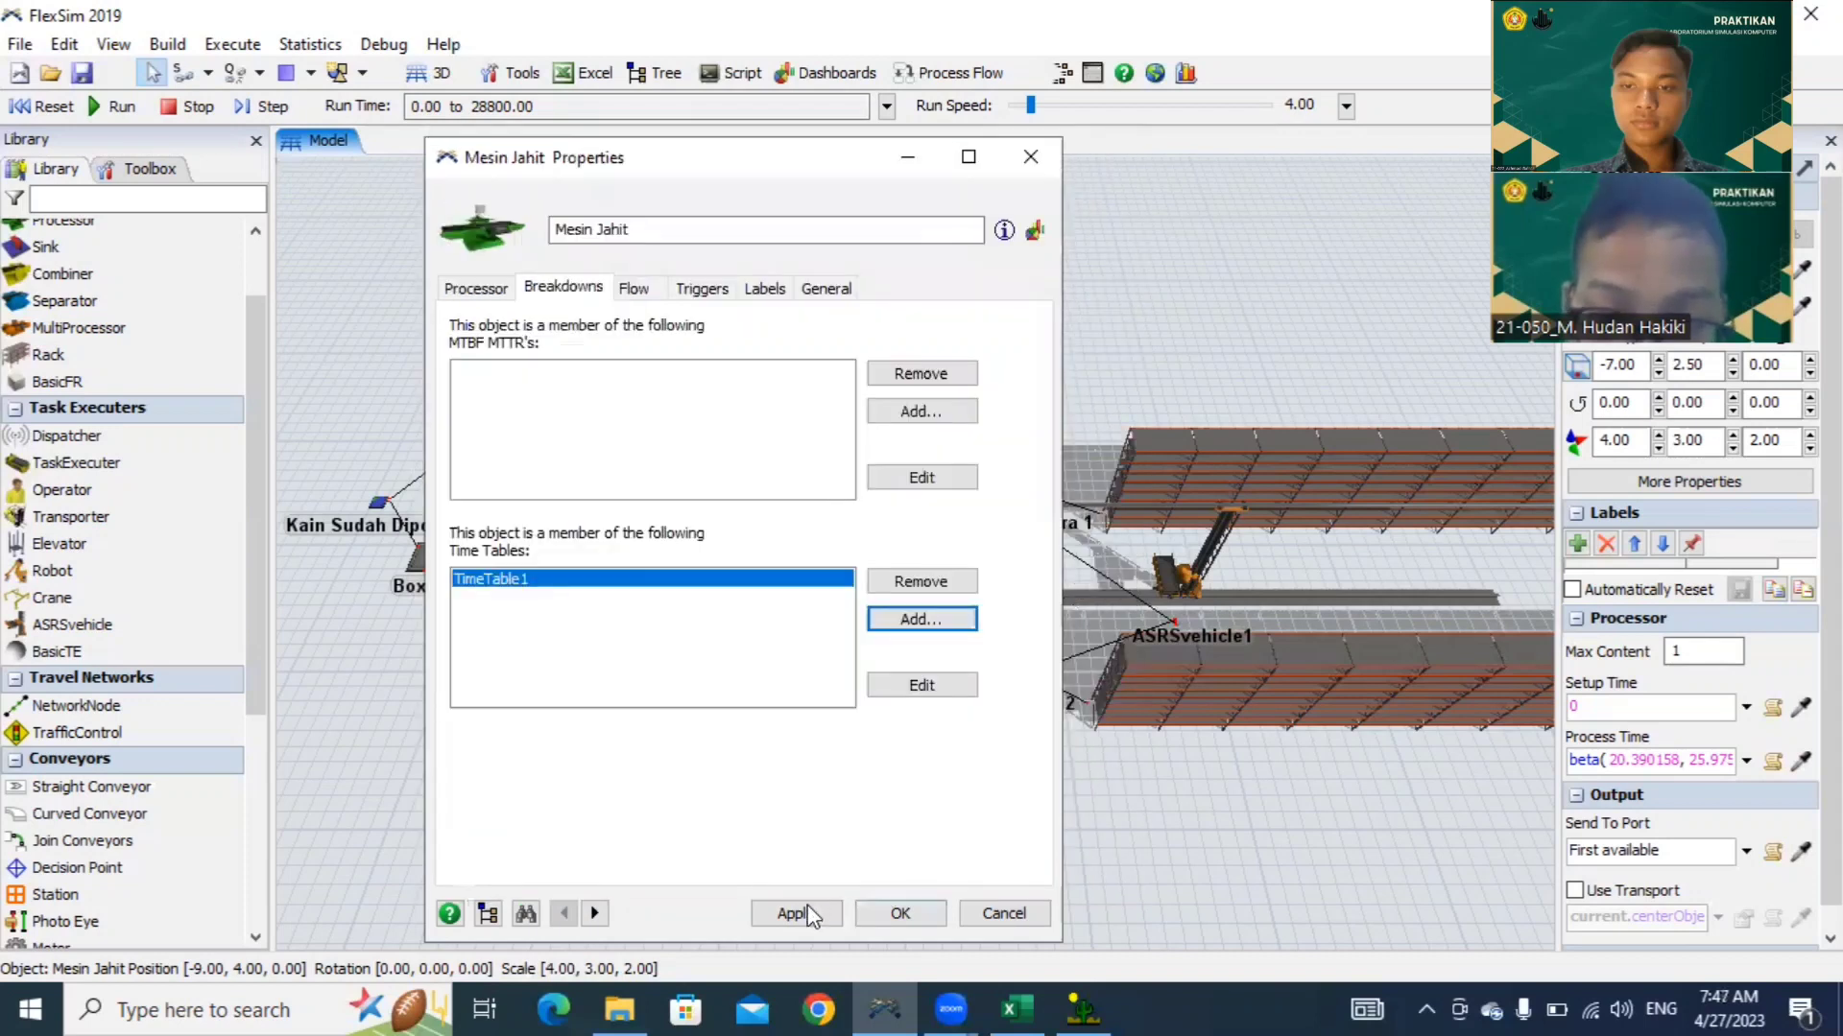
Step: Apply the Mesin Jahit breakdown settings and close its properties
left_click(893, 914)
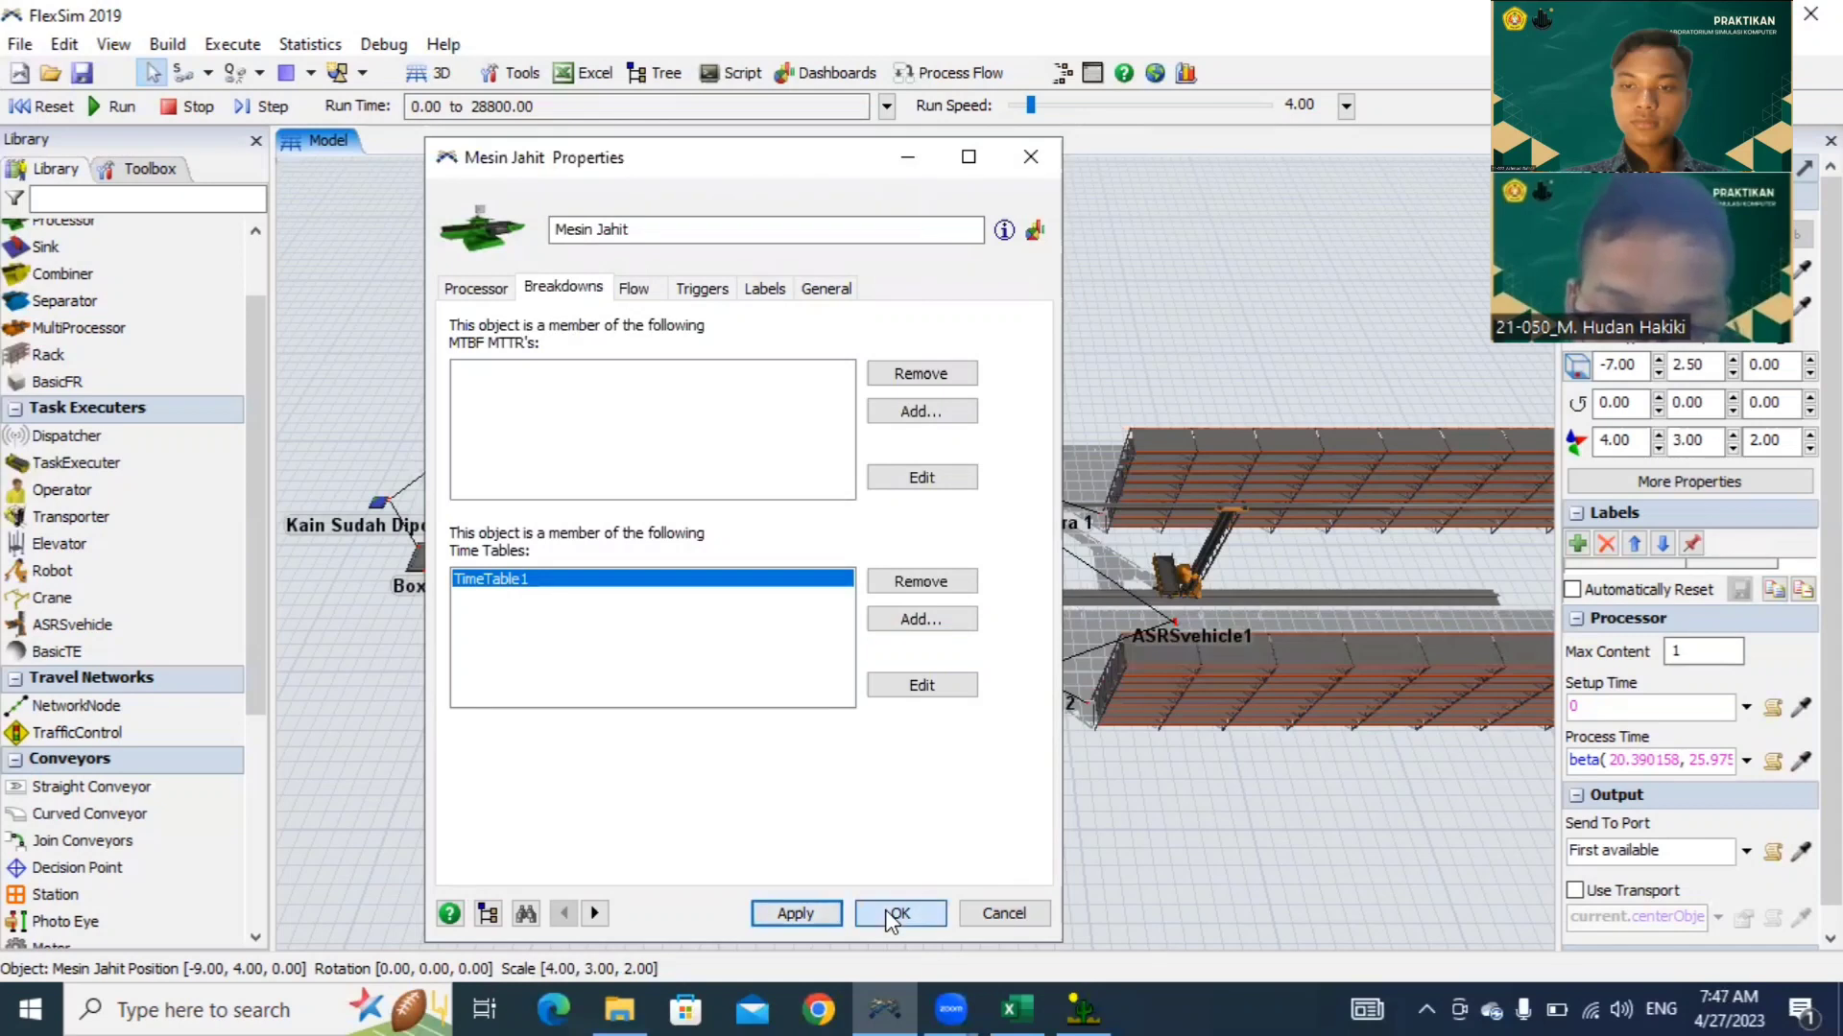
left_click(893, 913)
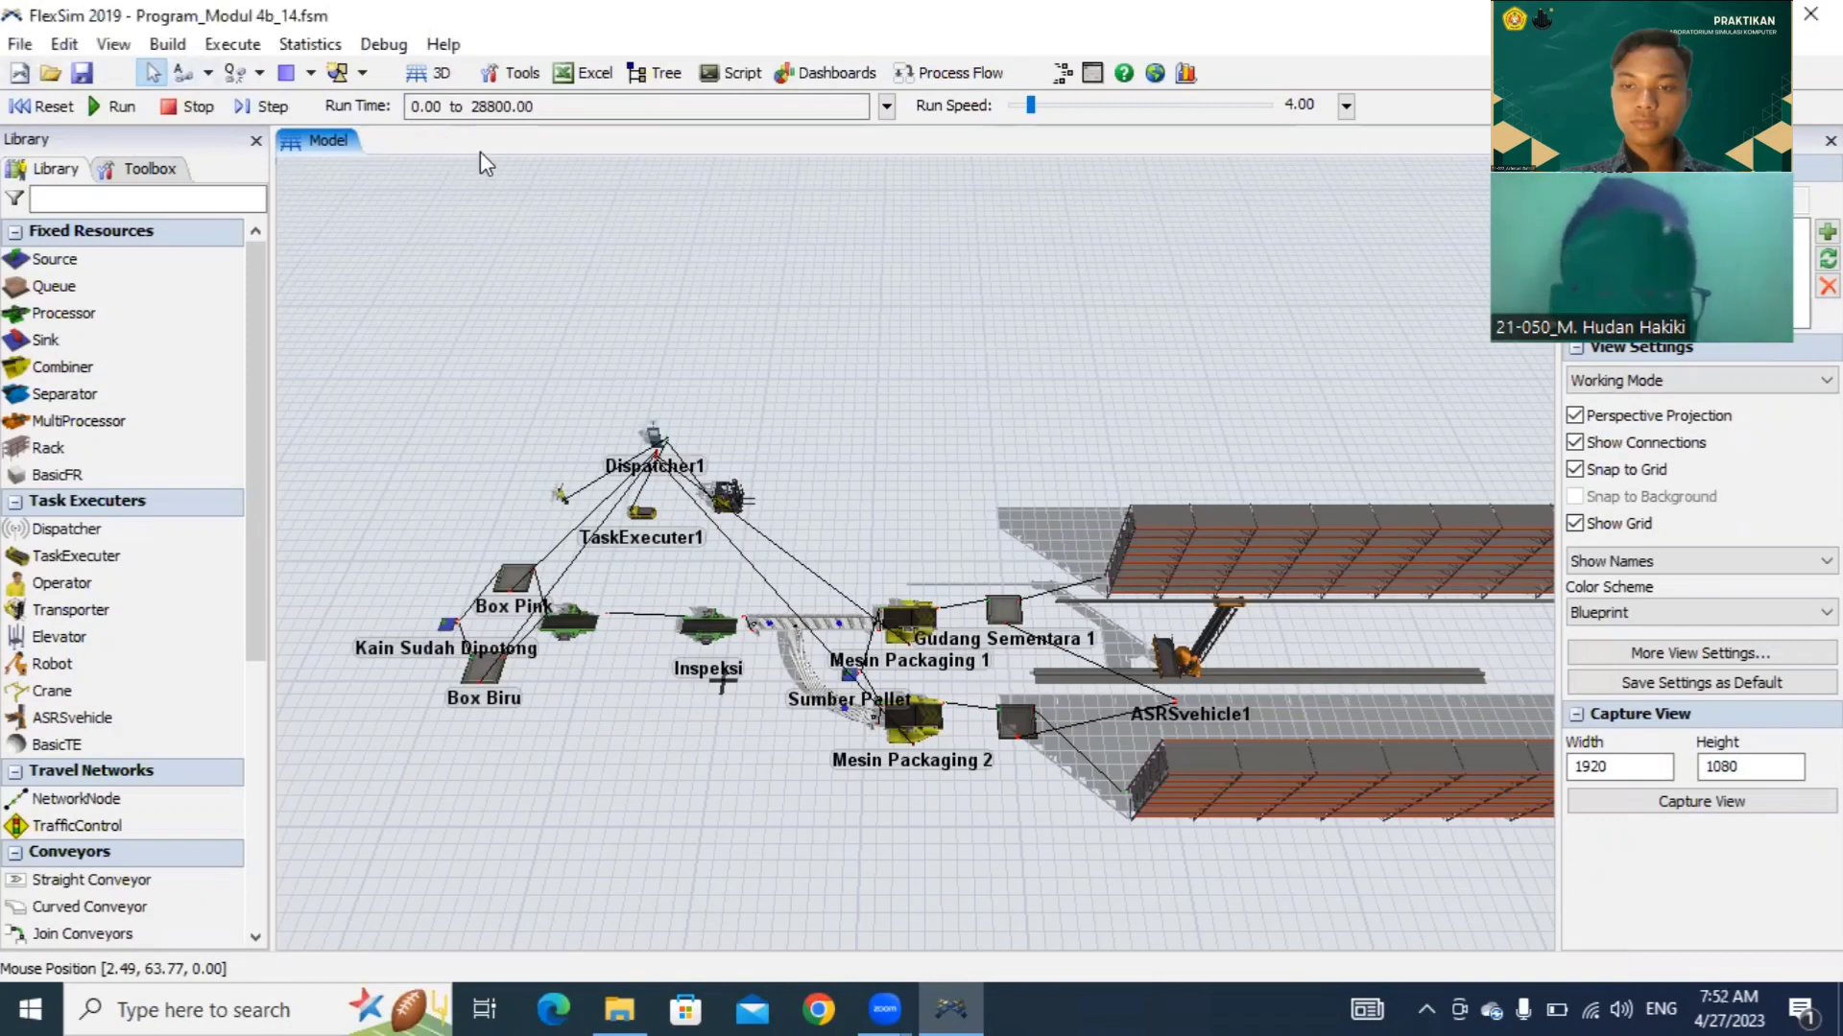
Step: Run the model to 28800 with the run speed raised to 9607, and reset it
left_click(130, 116)
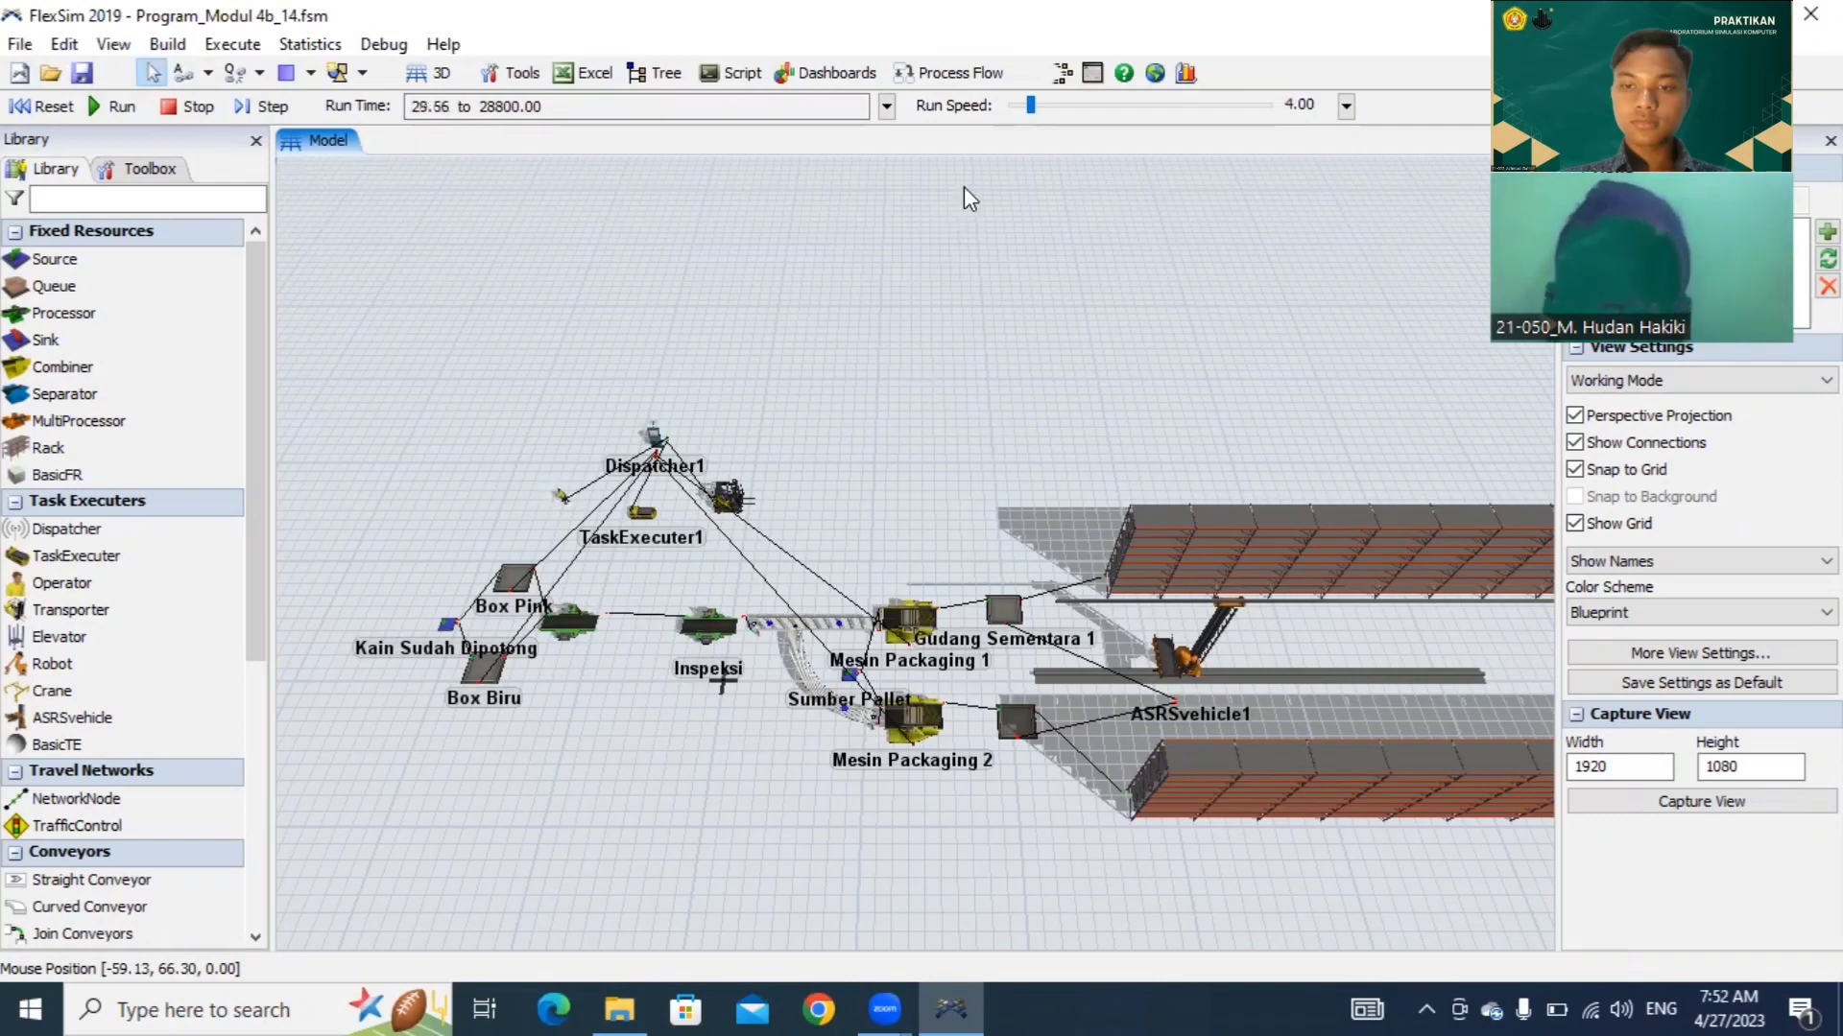
left_click_drag(1037, 108, 1145, 140)
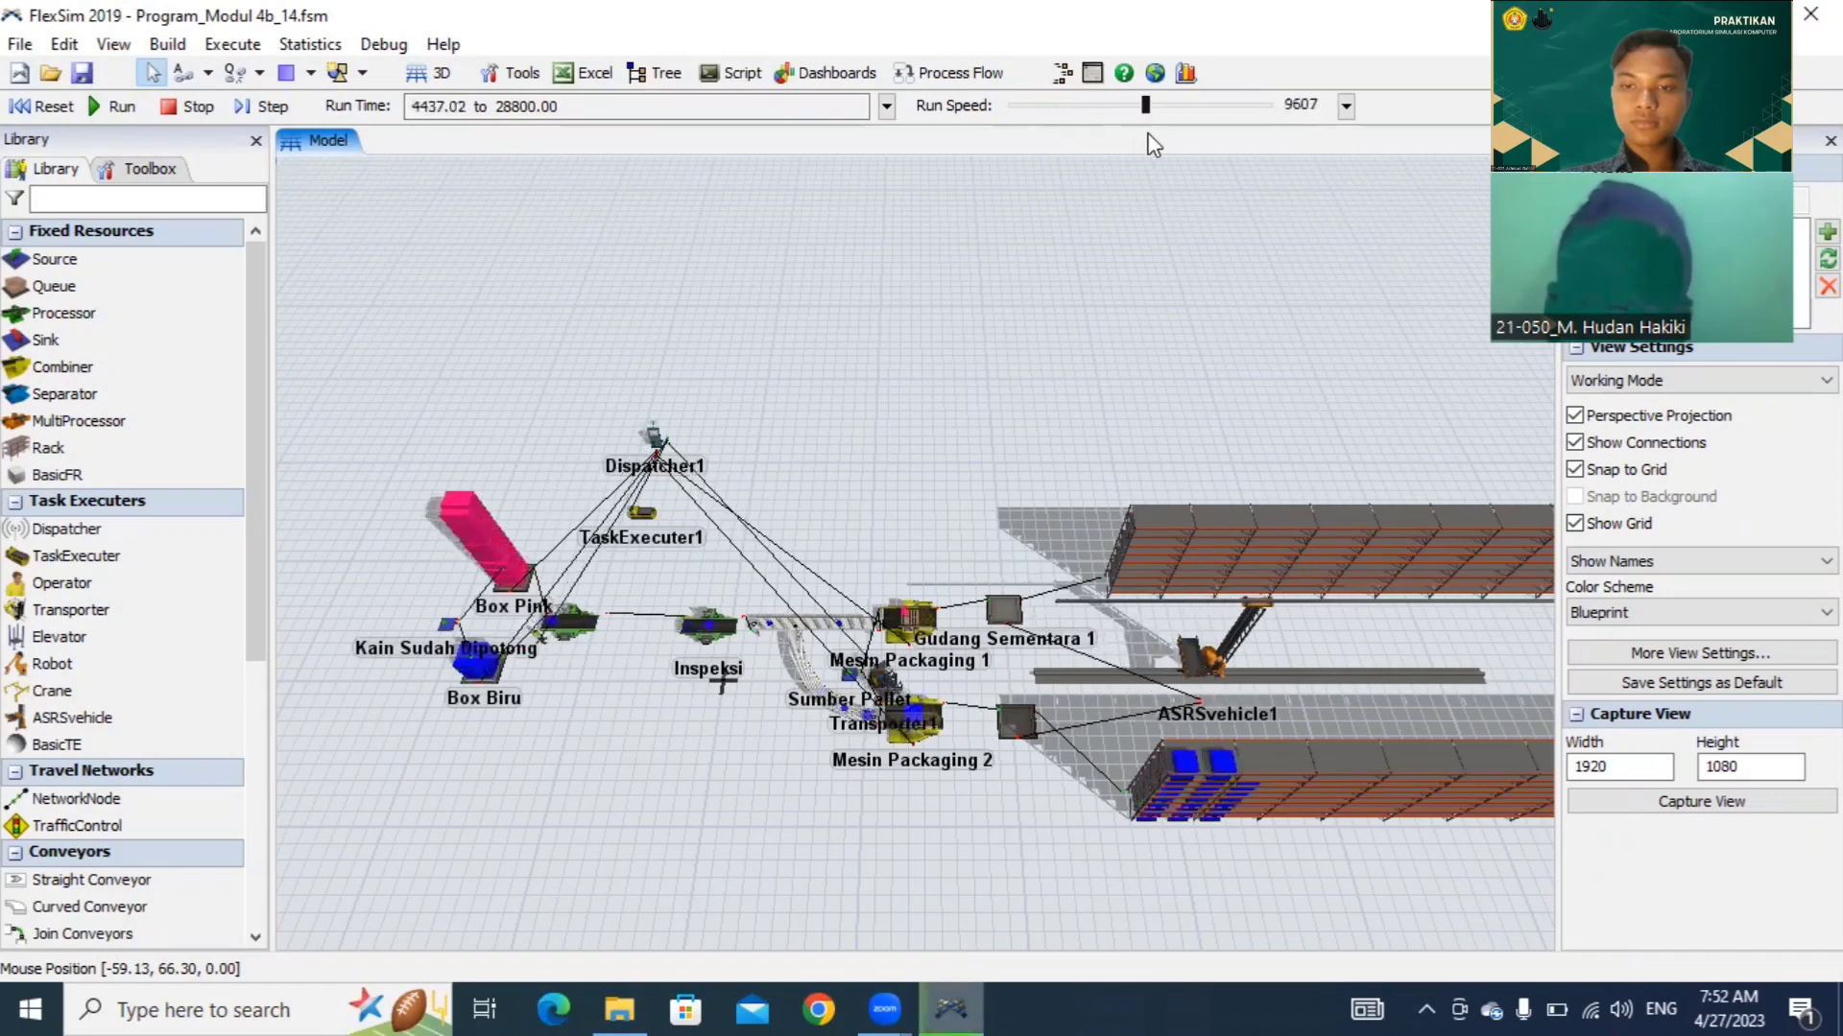
scroll(747, 438, "up", 2)
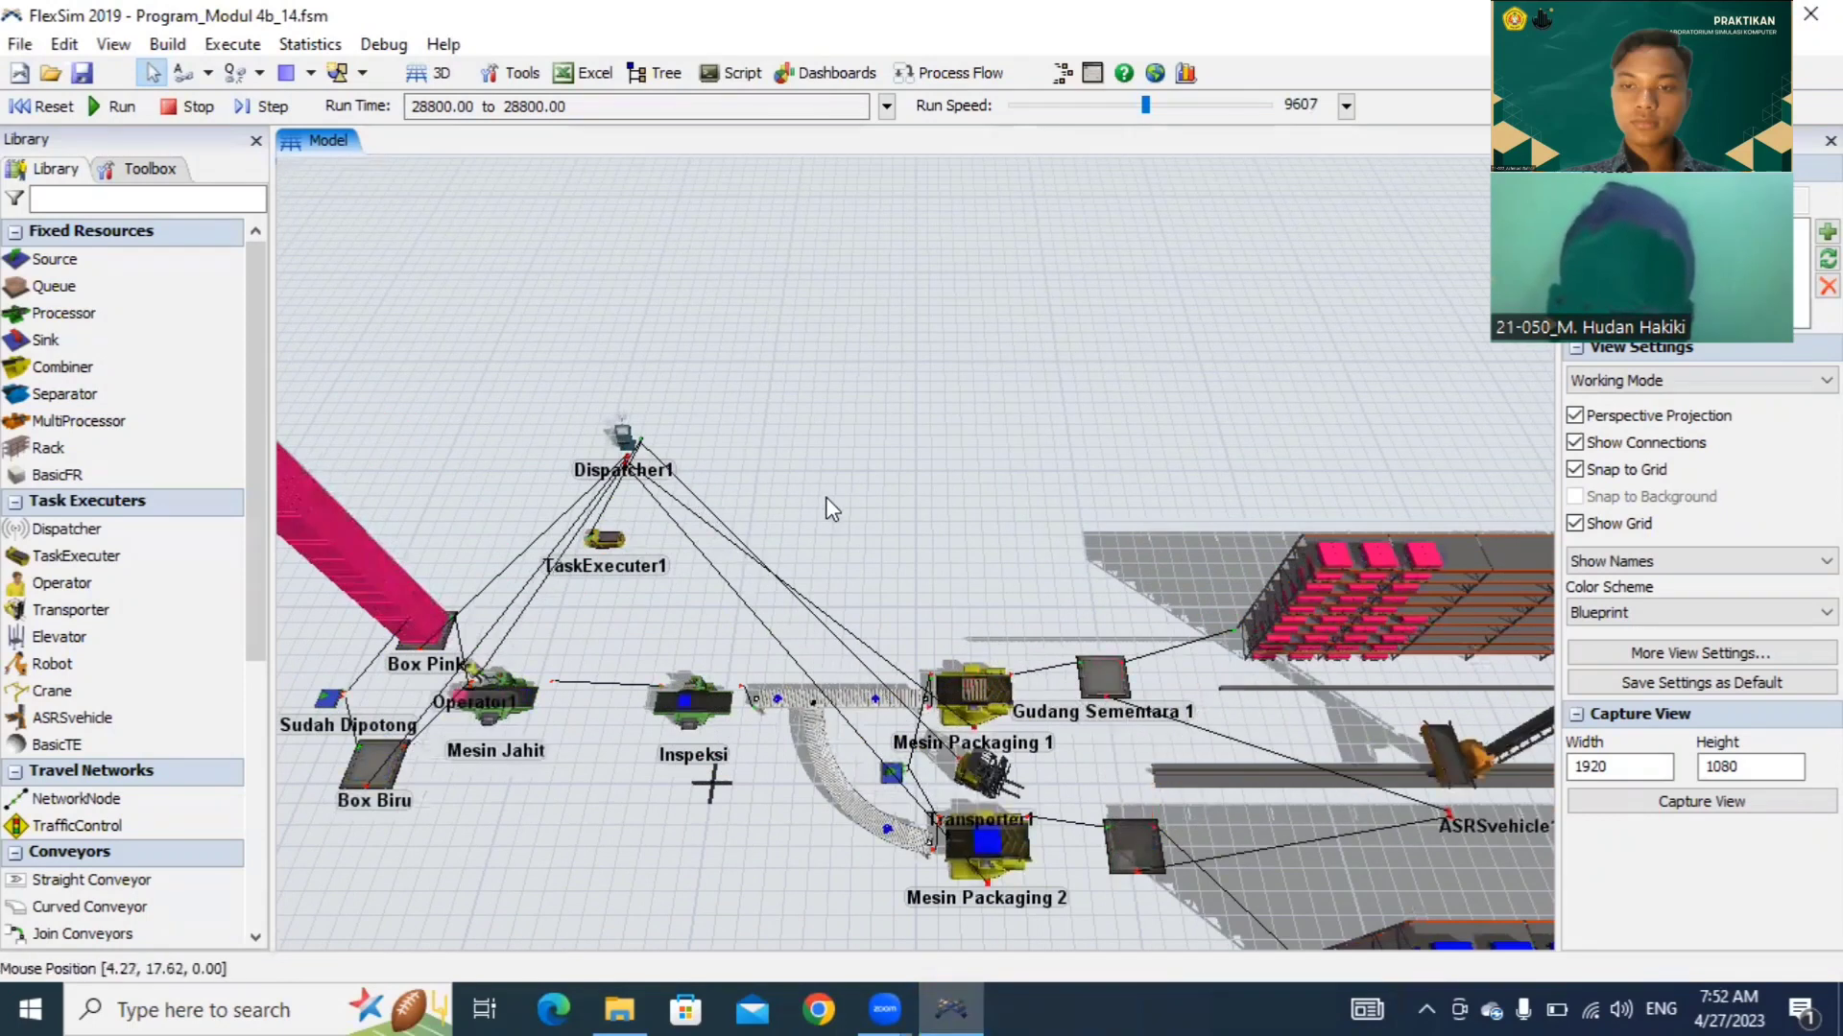
scroll(835, 471, "down", 2)
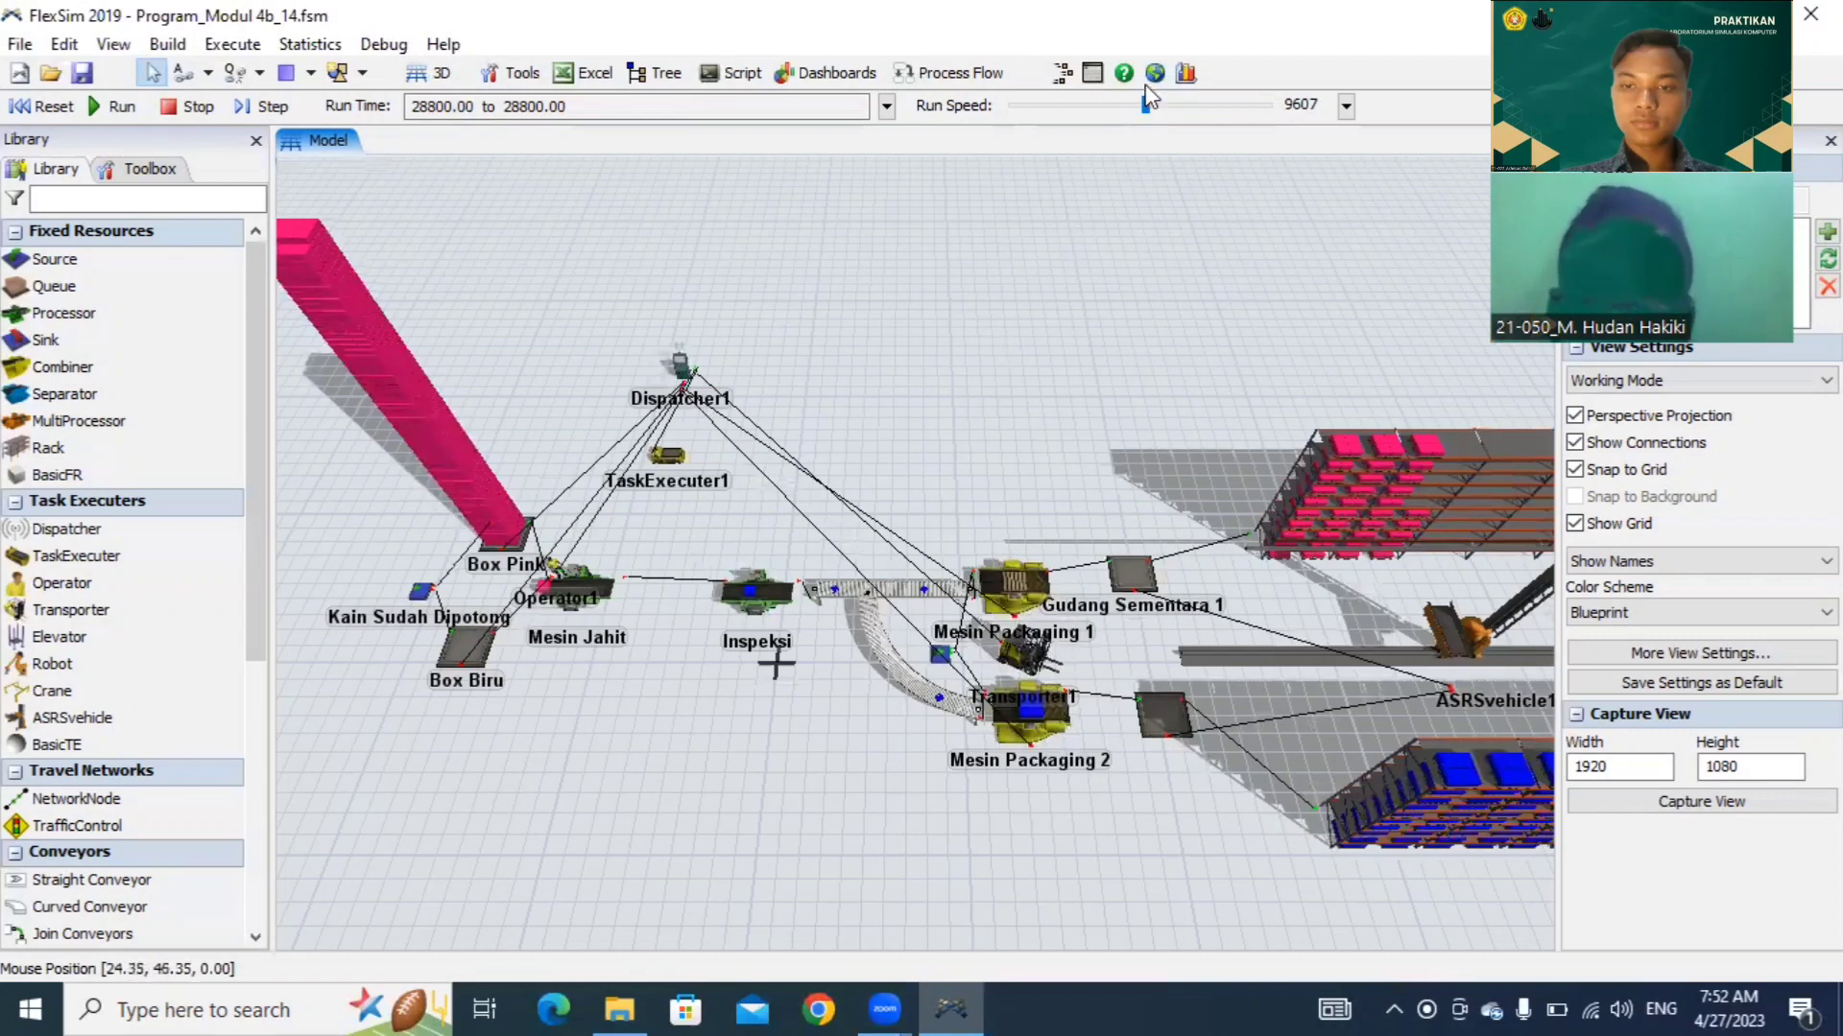
left_click(69, 108)
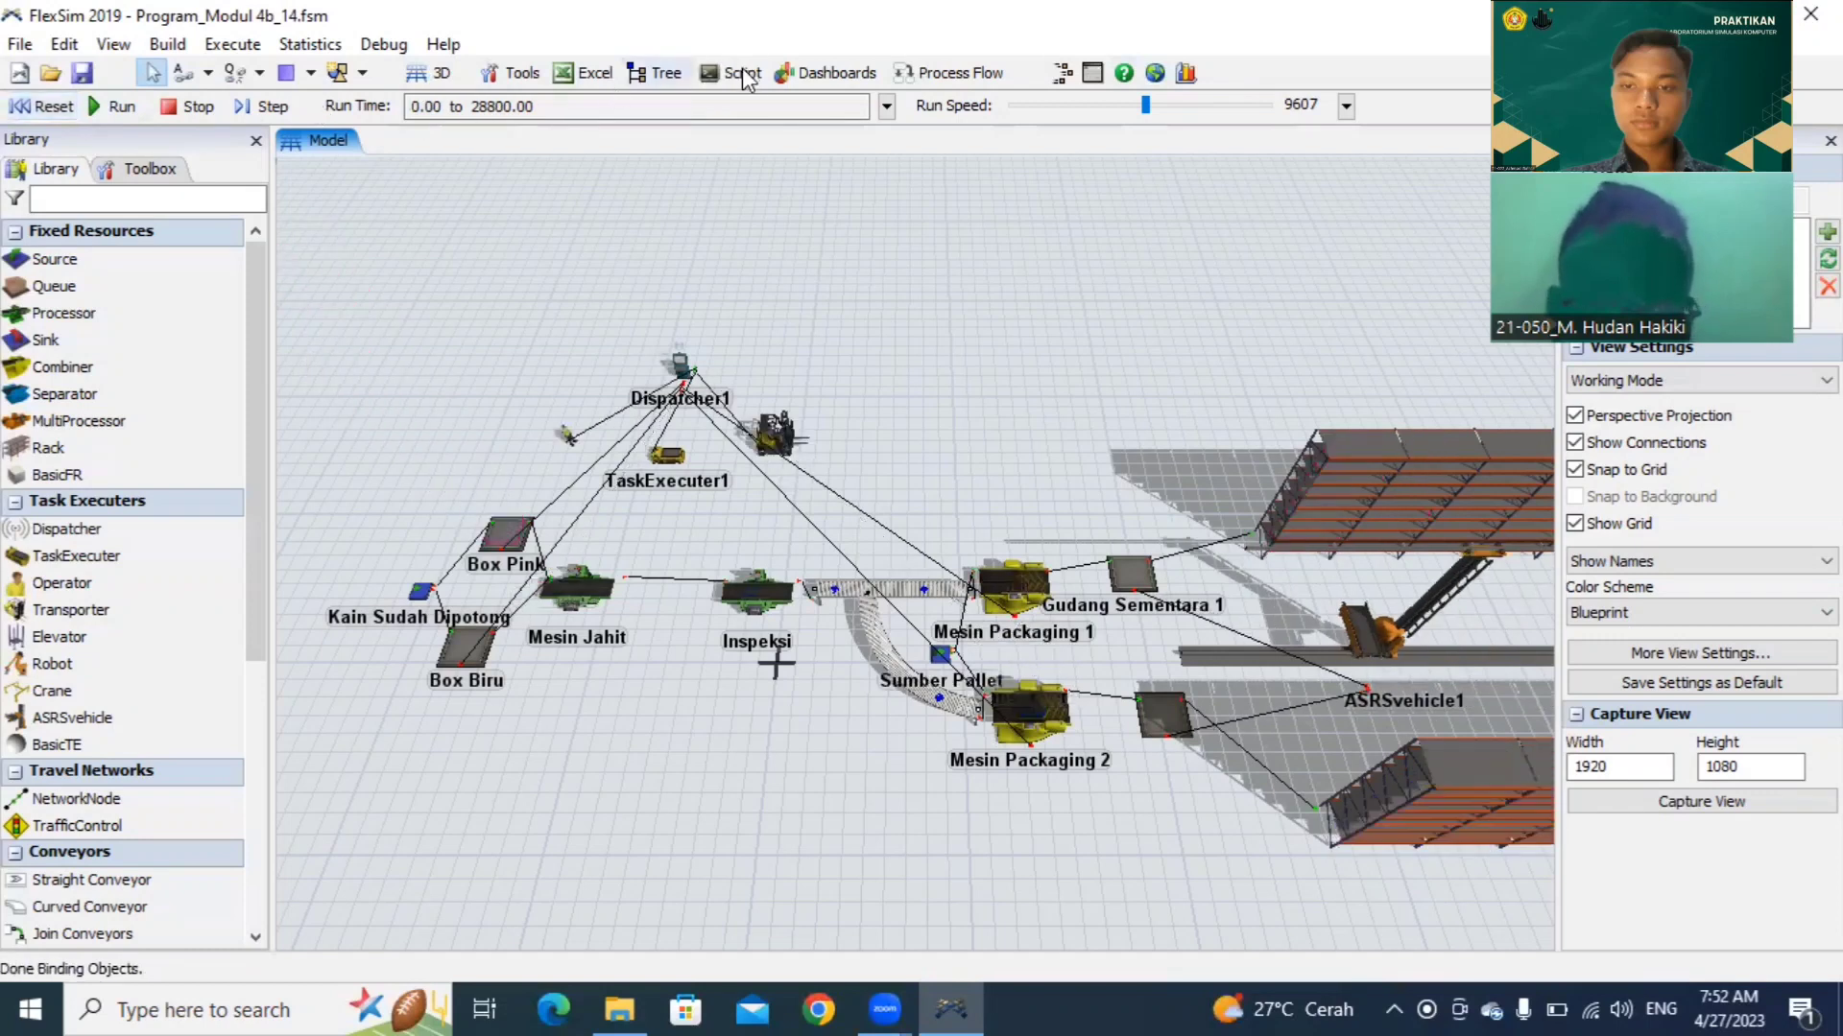
Step: Add a new dashboard and place an Average WIP text table on it
left_click(785, 75)
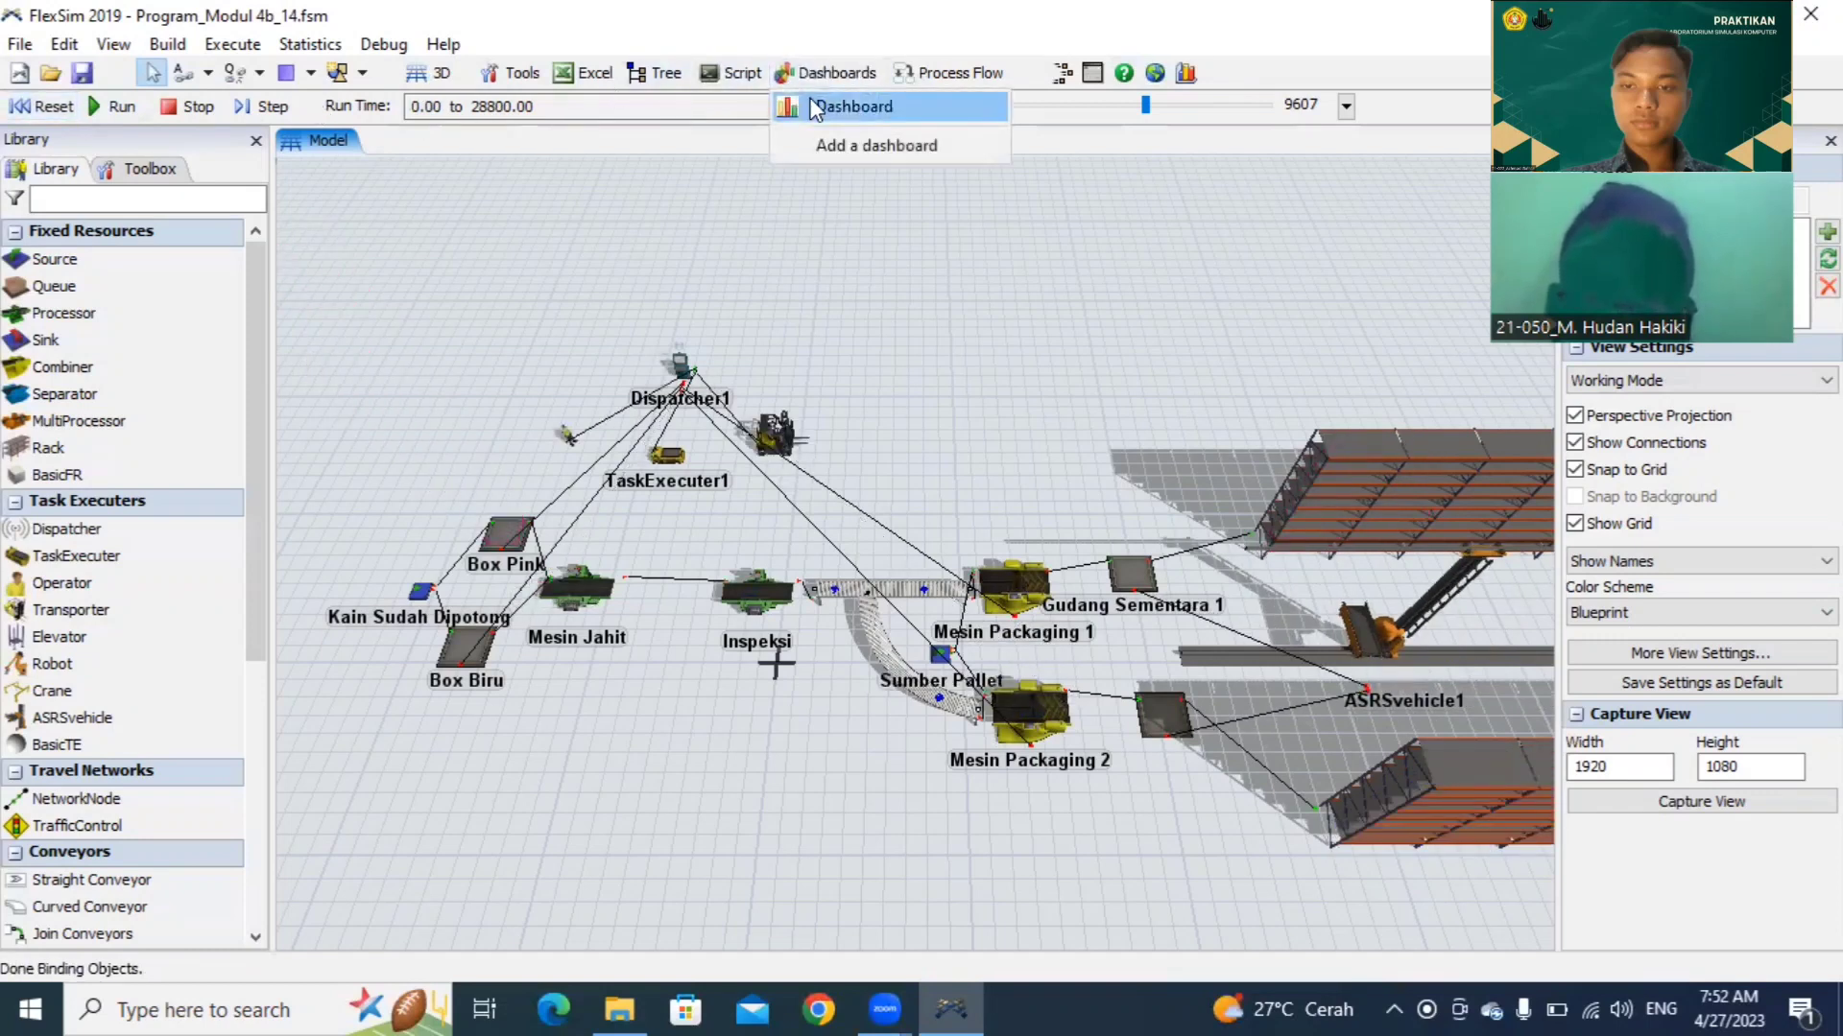
left_click(826, 144)
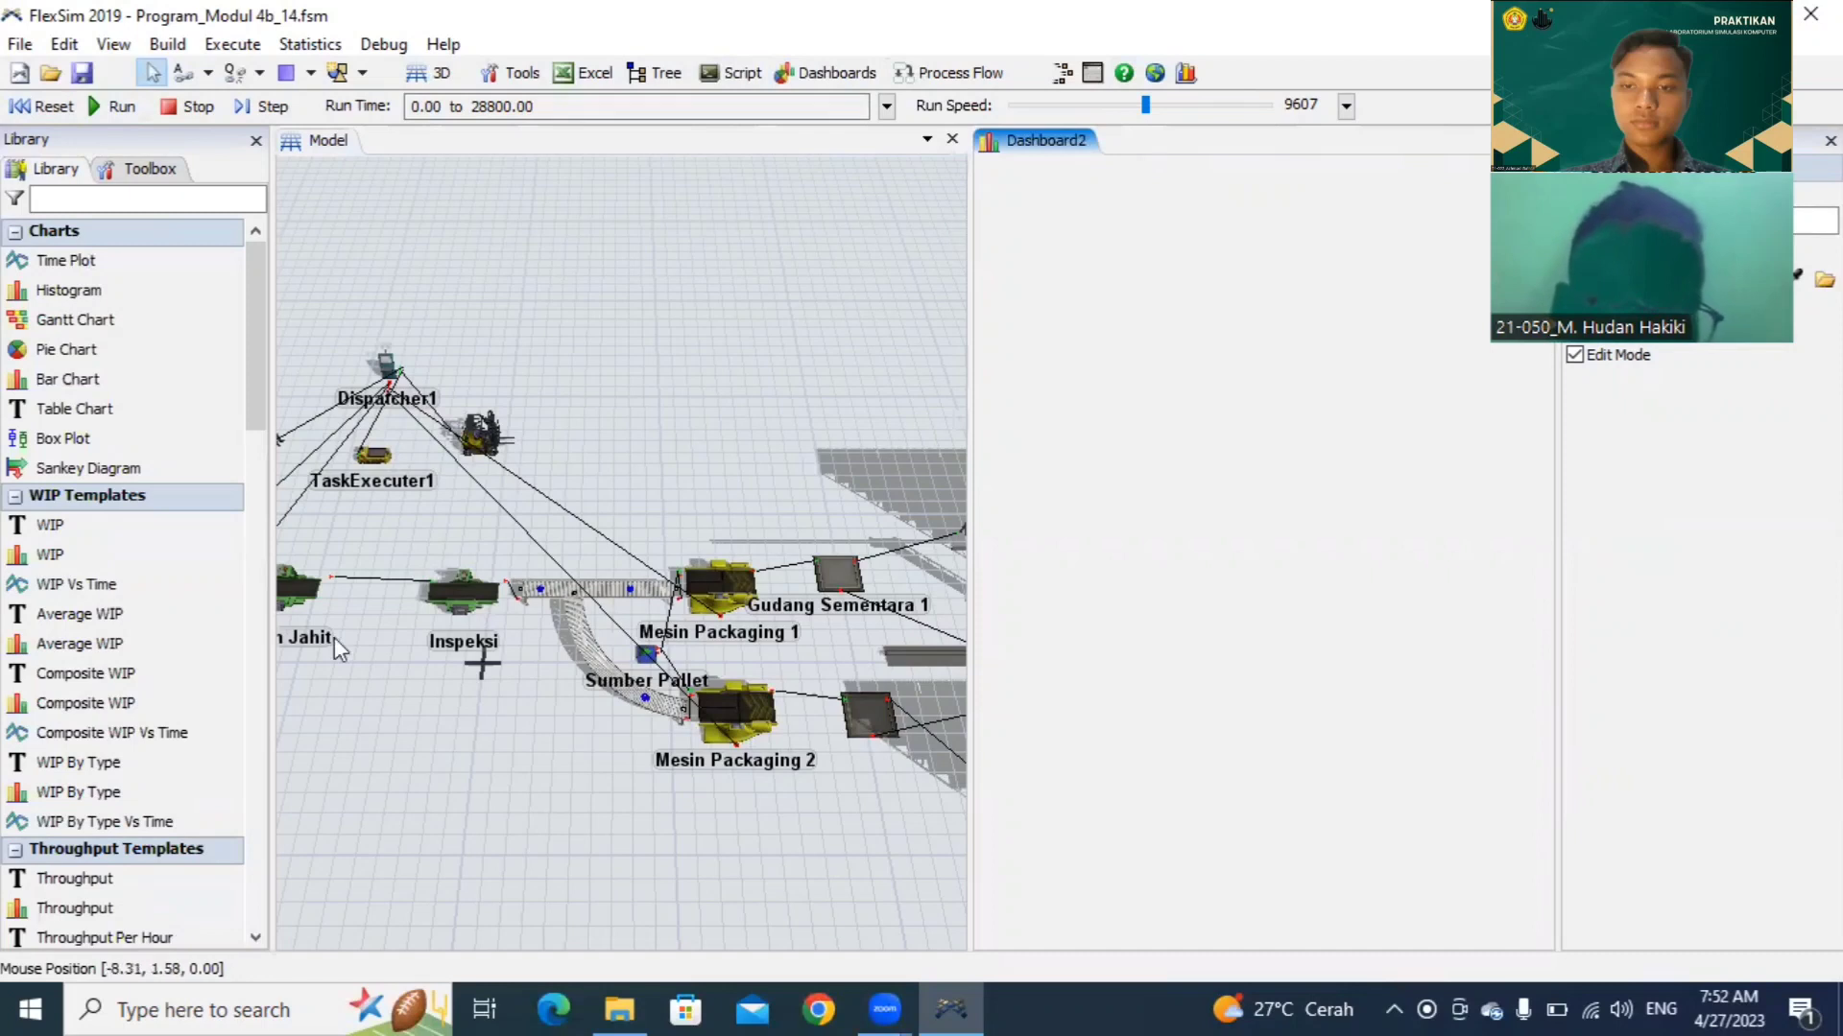
left_click(75, 624)
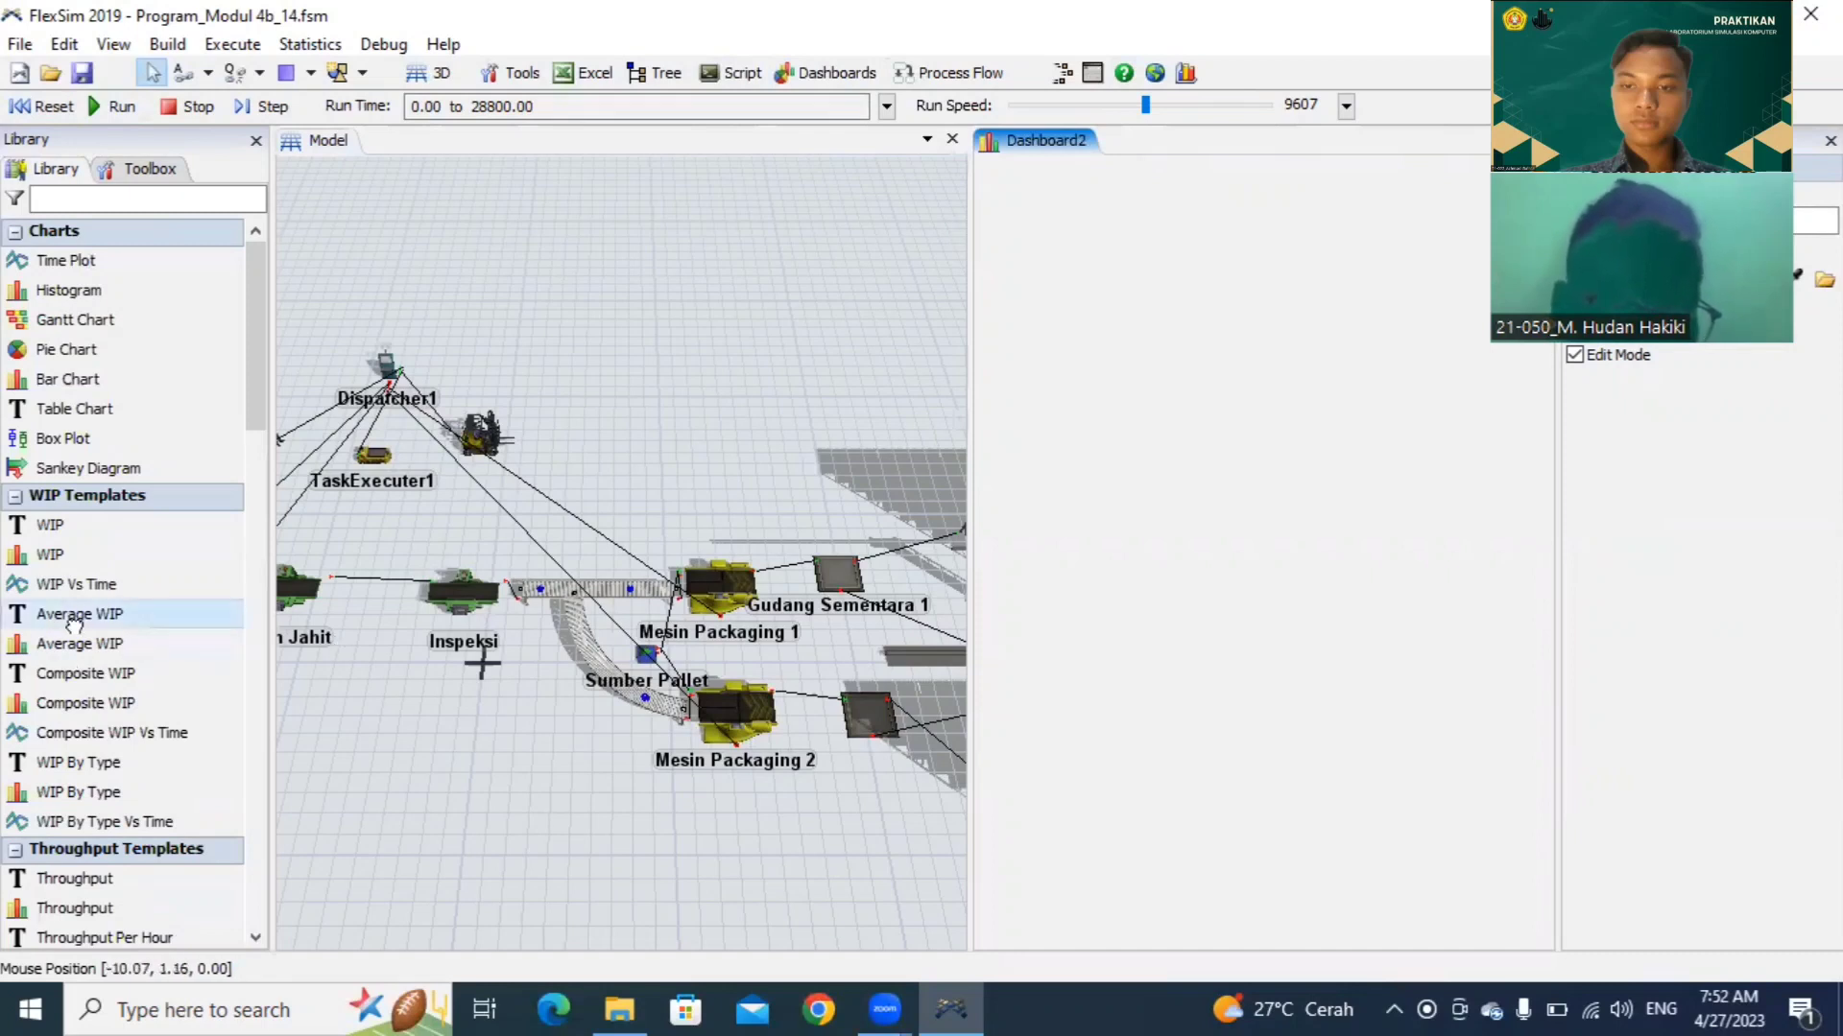
left_click_drag(74, 622, 1188, 338)
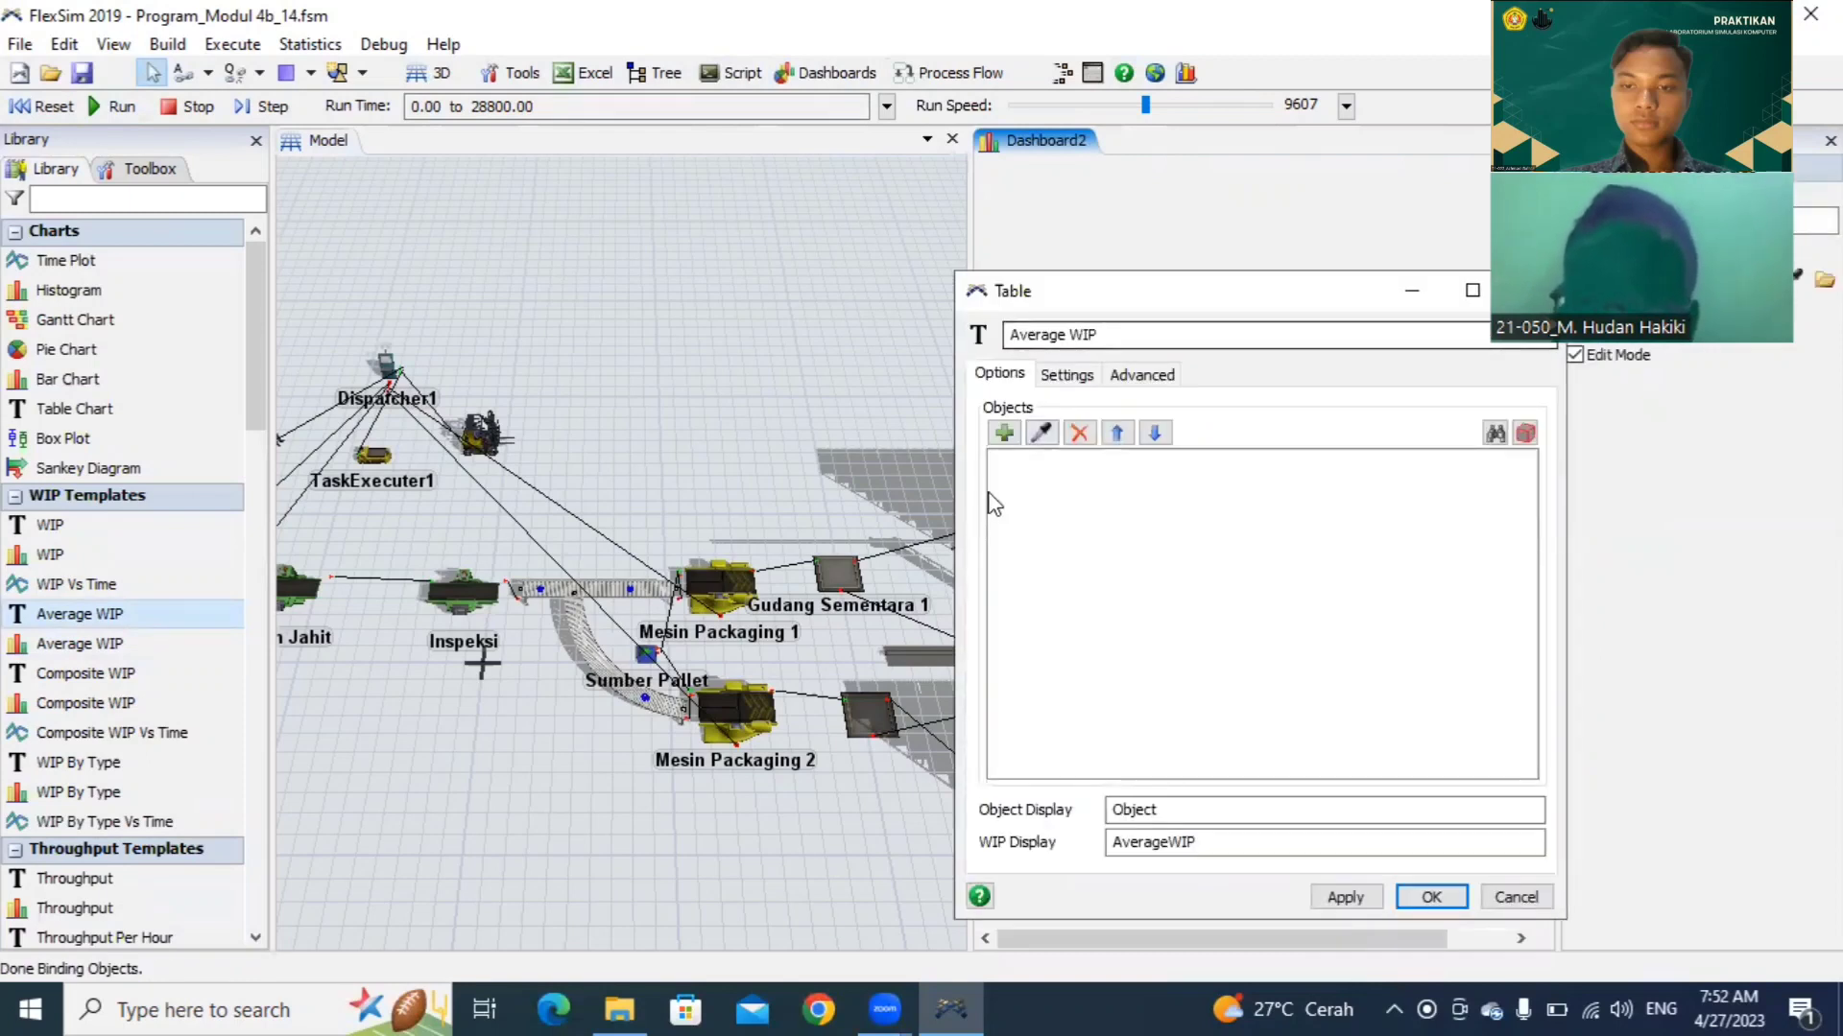
Step: Add all Sources, Queues, Processors, Combiners and Racks to the Average WIP table, apply it and shift the table fully into the dashboard view
left_click(1003, 434)
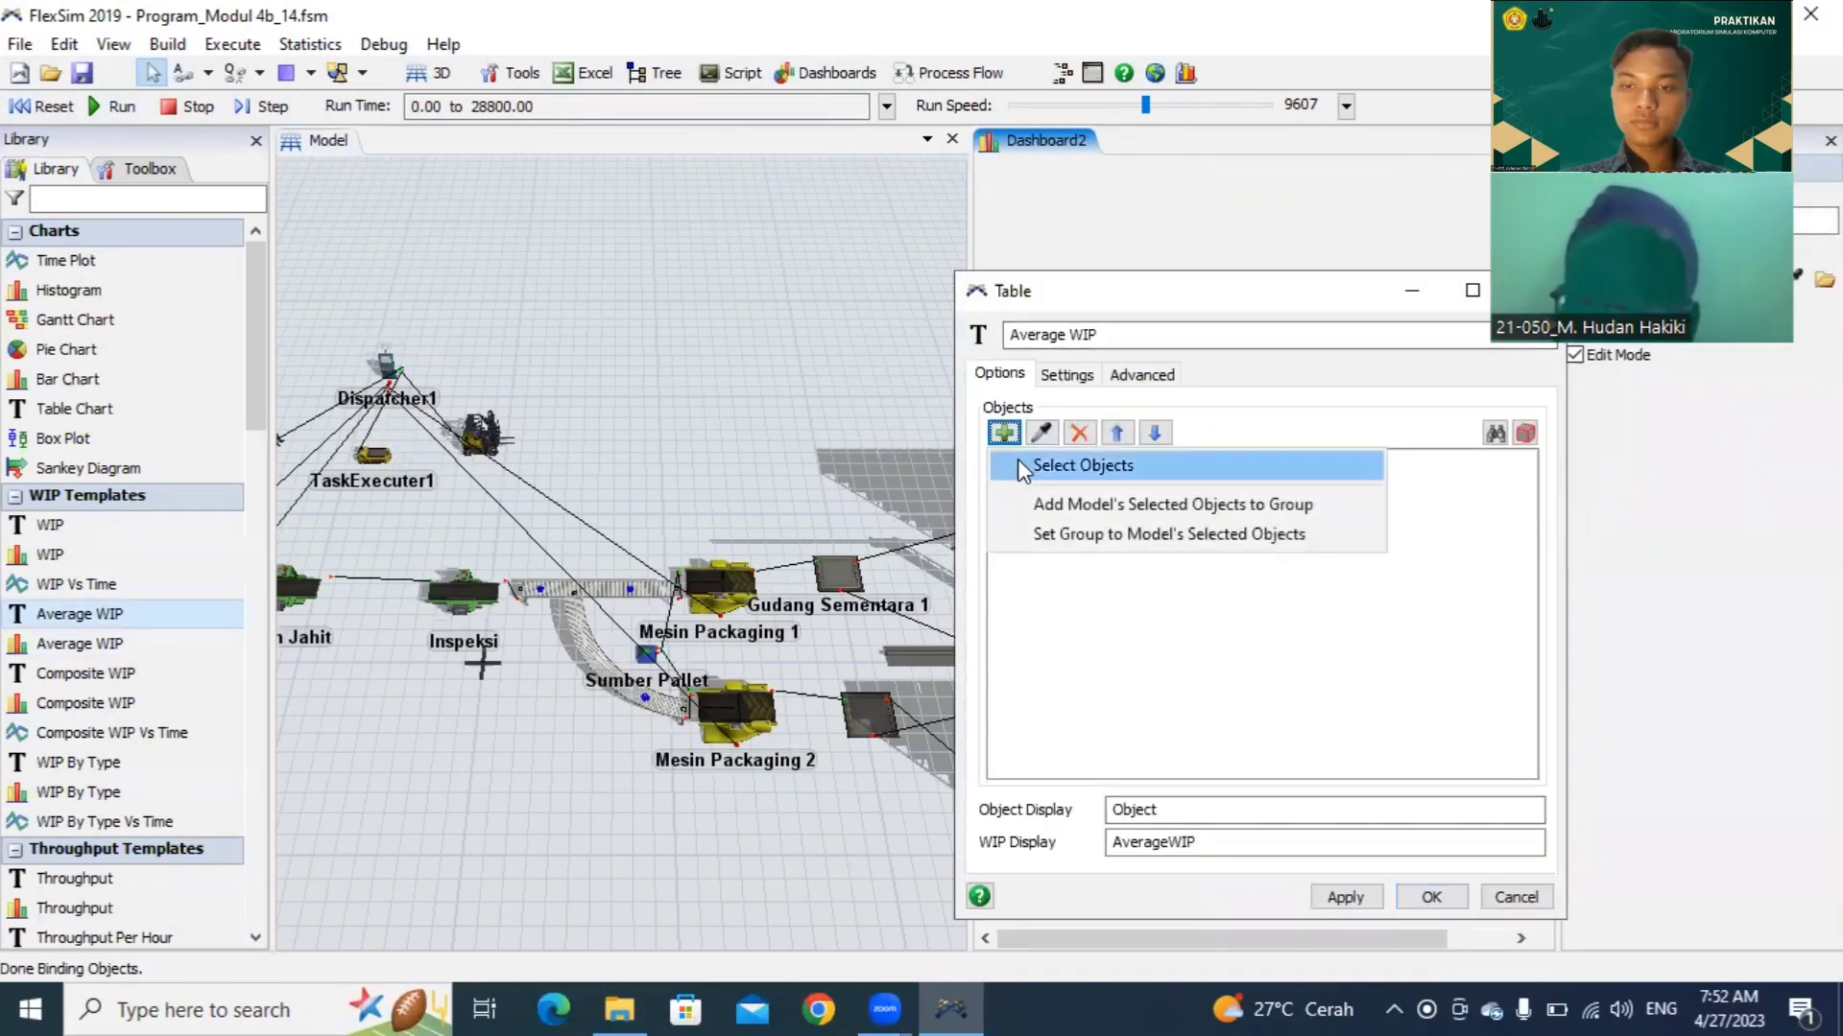
left_click(1020, 462)
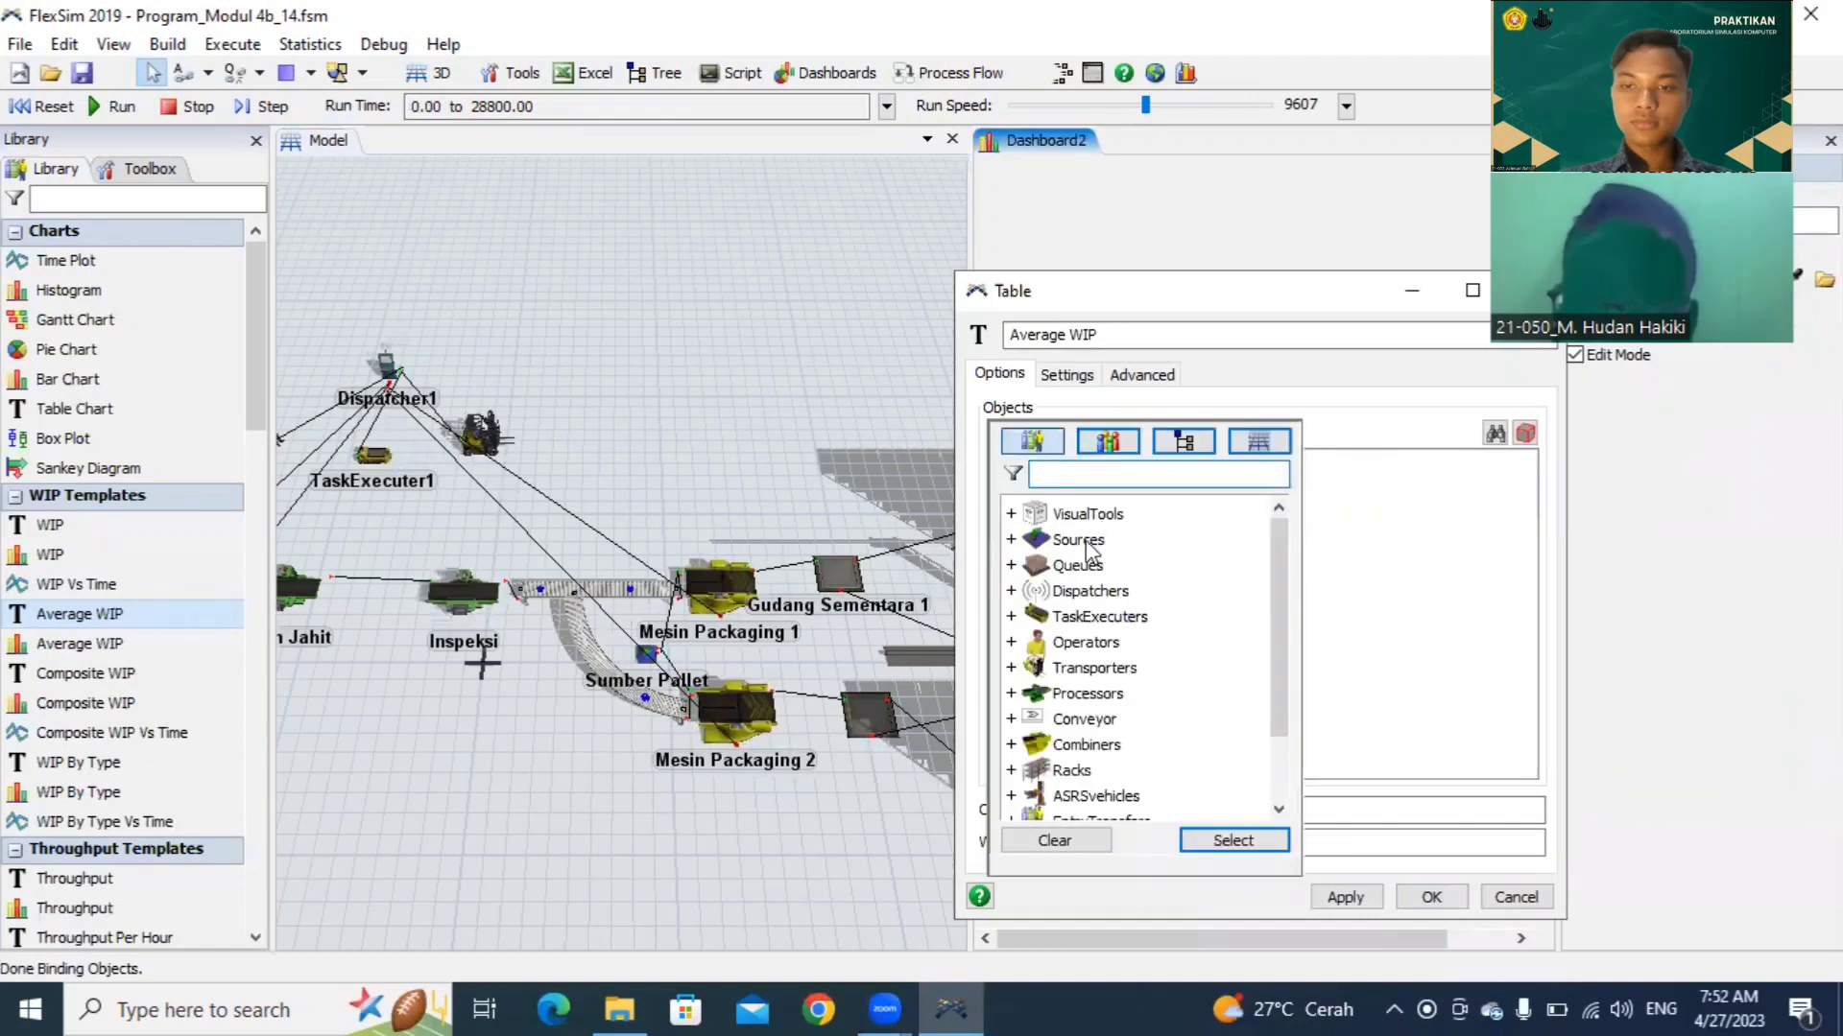
left_click(1080, 540)
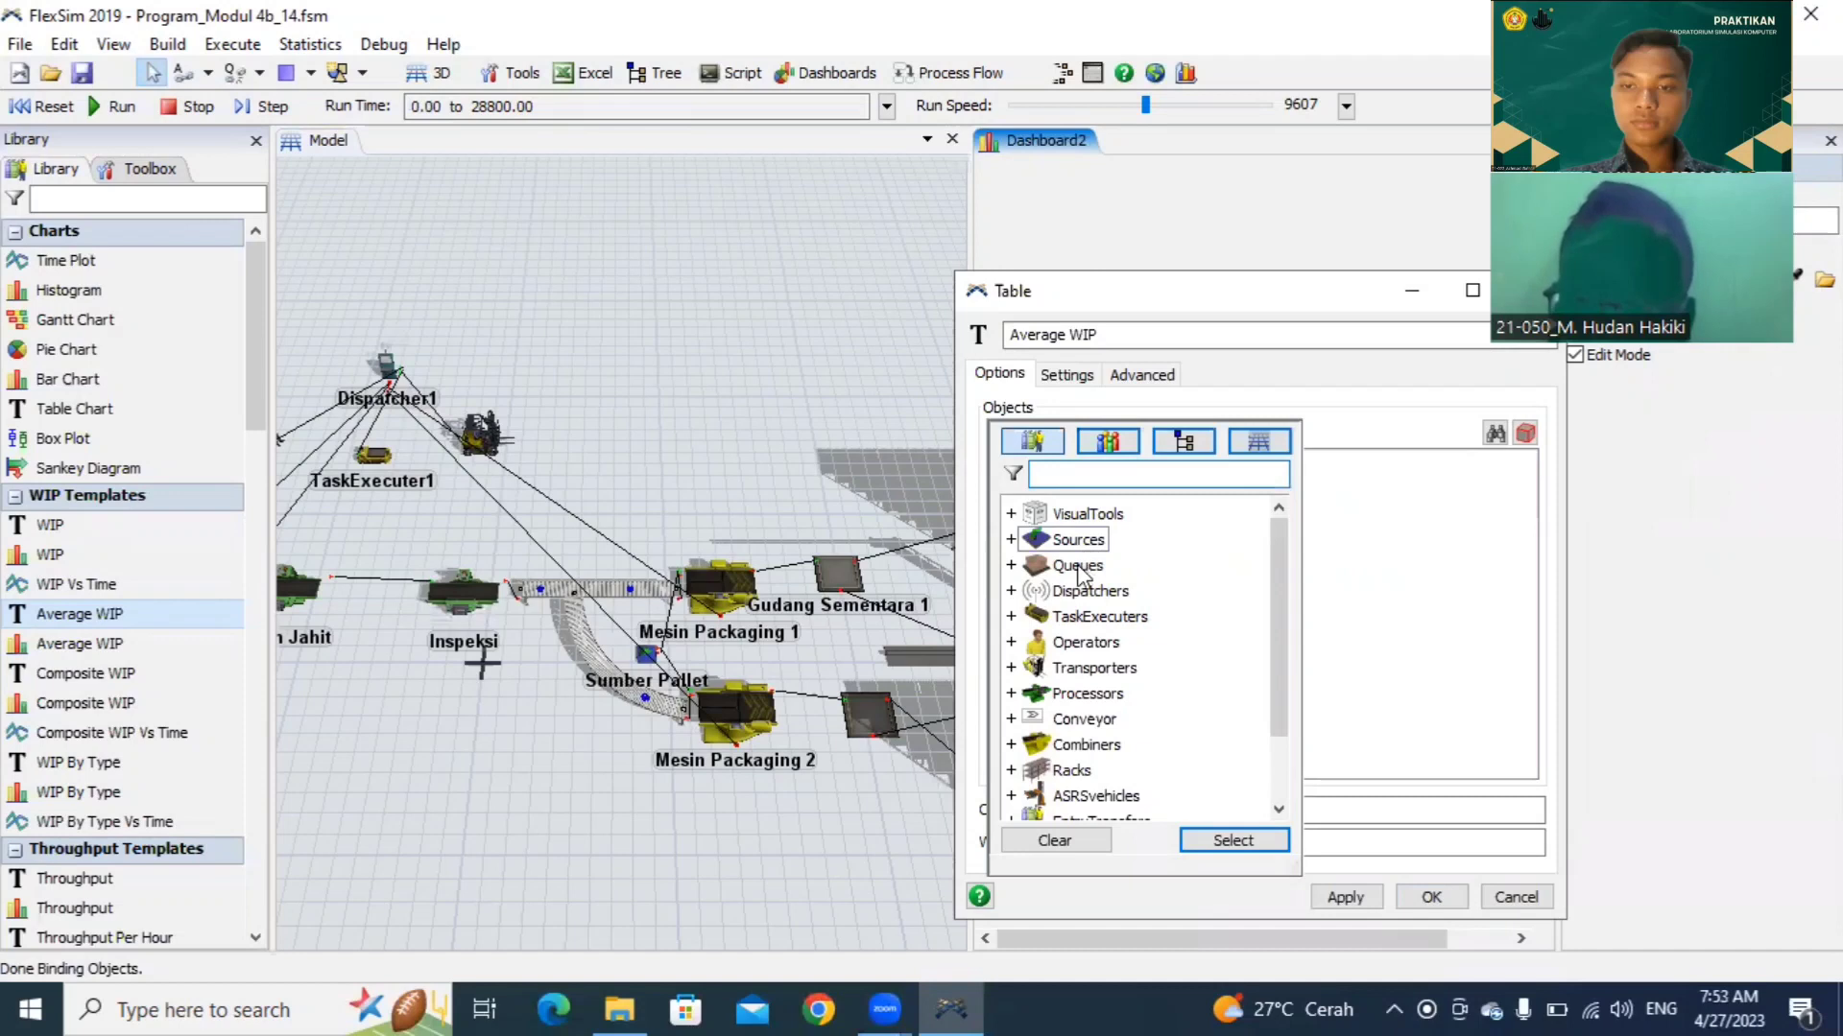
left_click(1079, 566, "ctrl")
left_click(1088, 619, "ctrl")
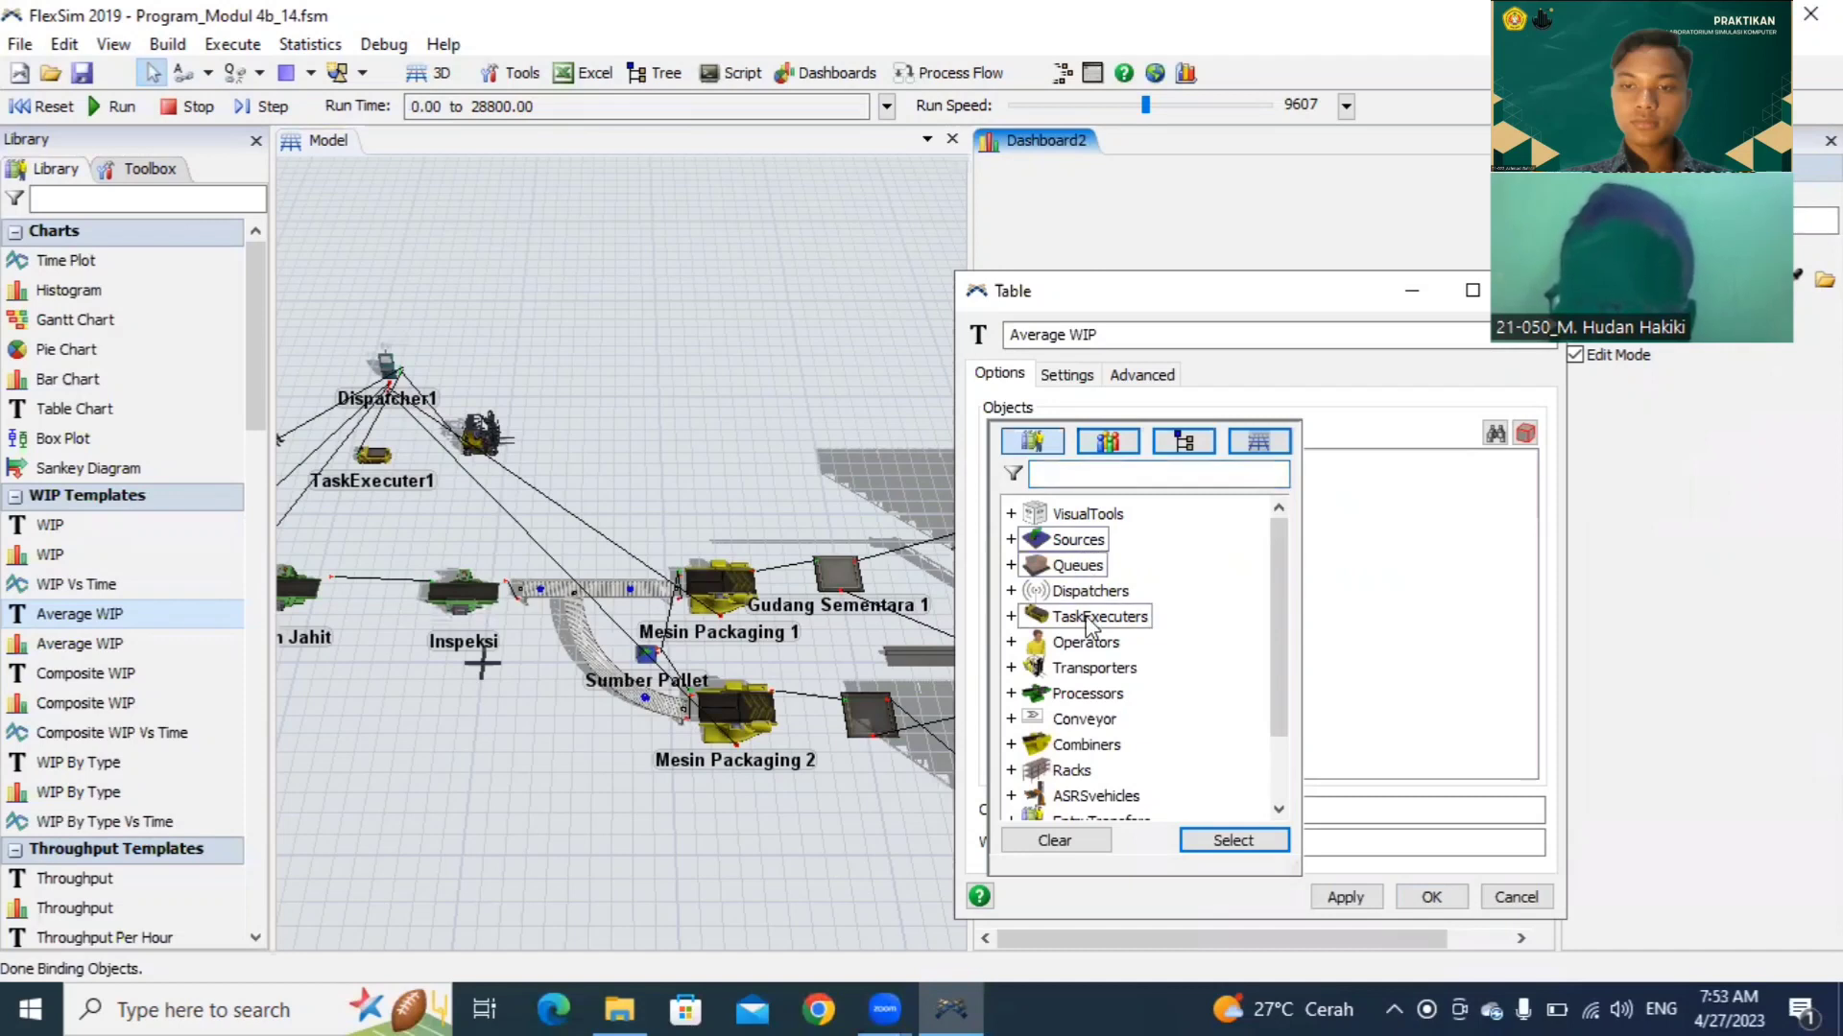
left_click(1087, 622, "ctrl")
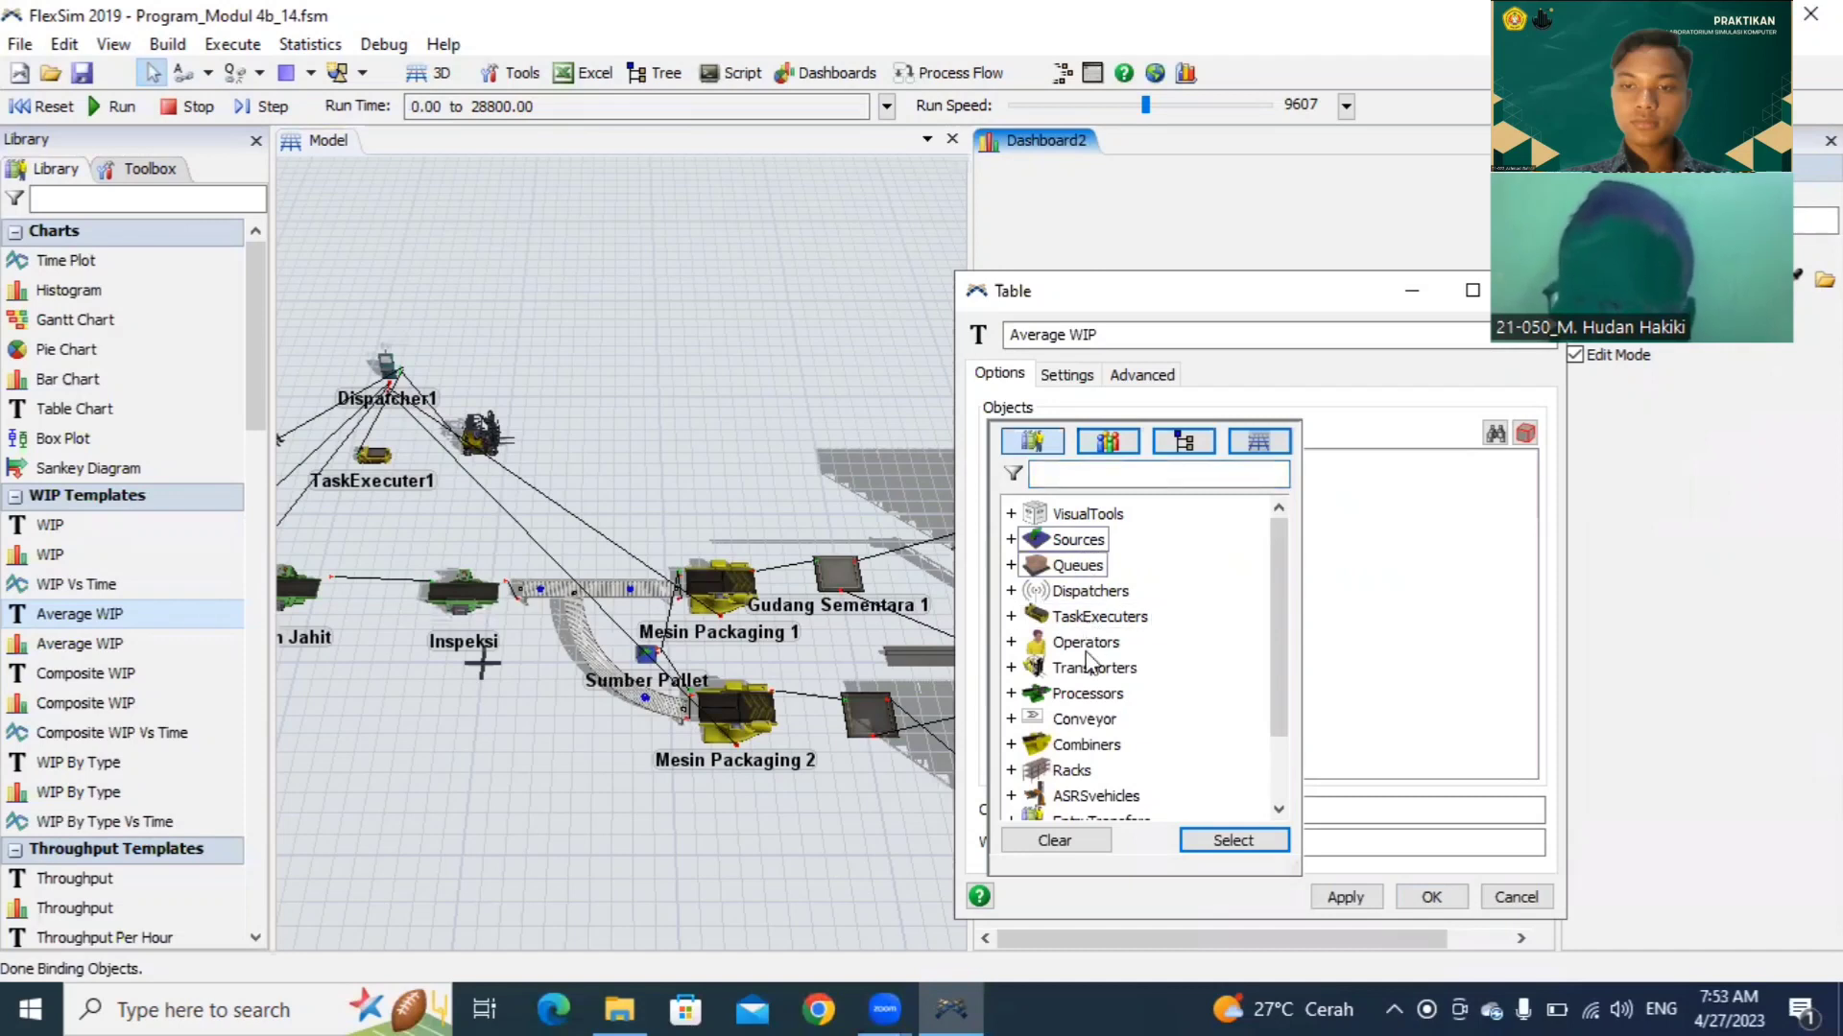
left_click(1085, 693, "ctrl")
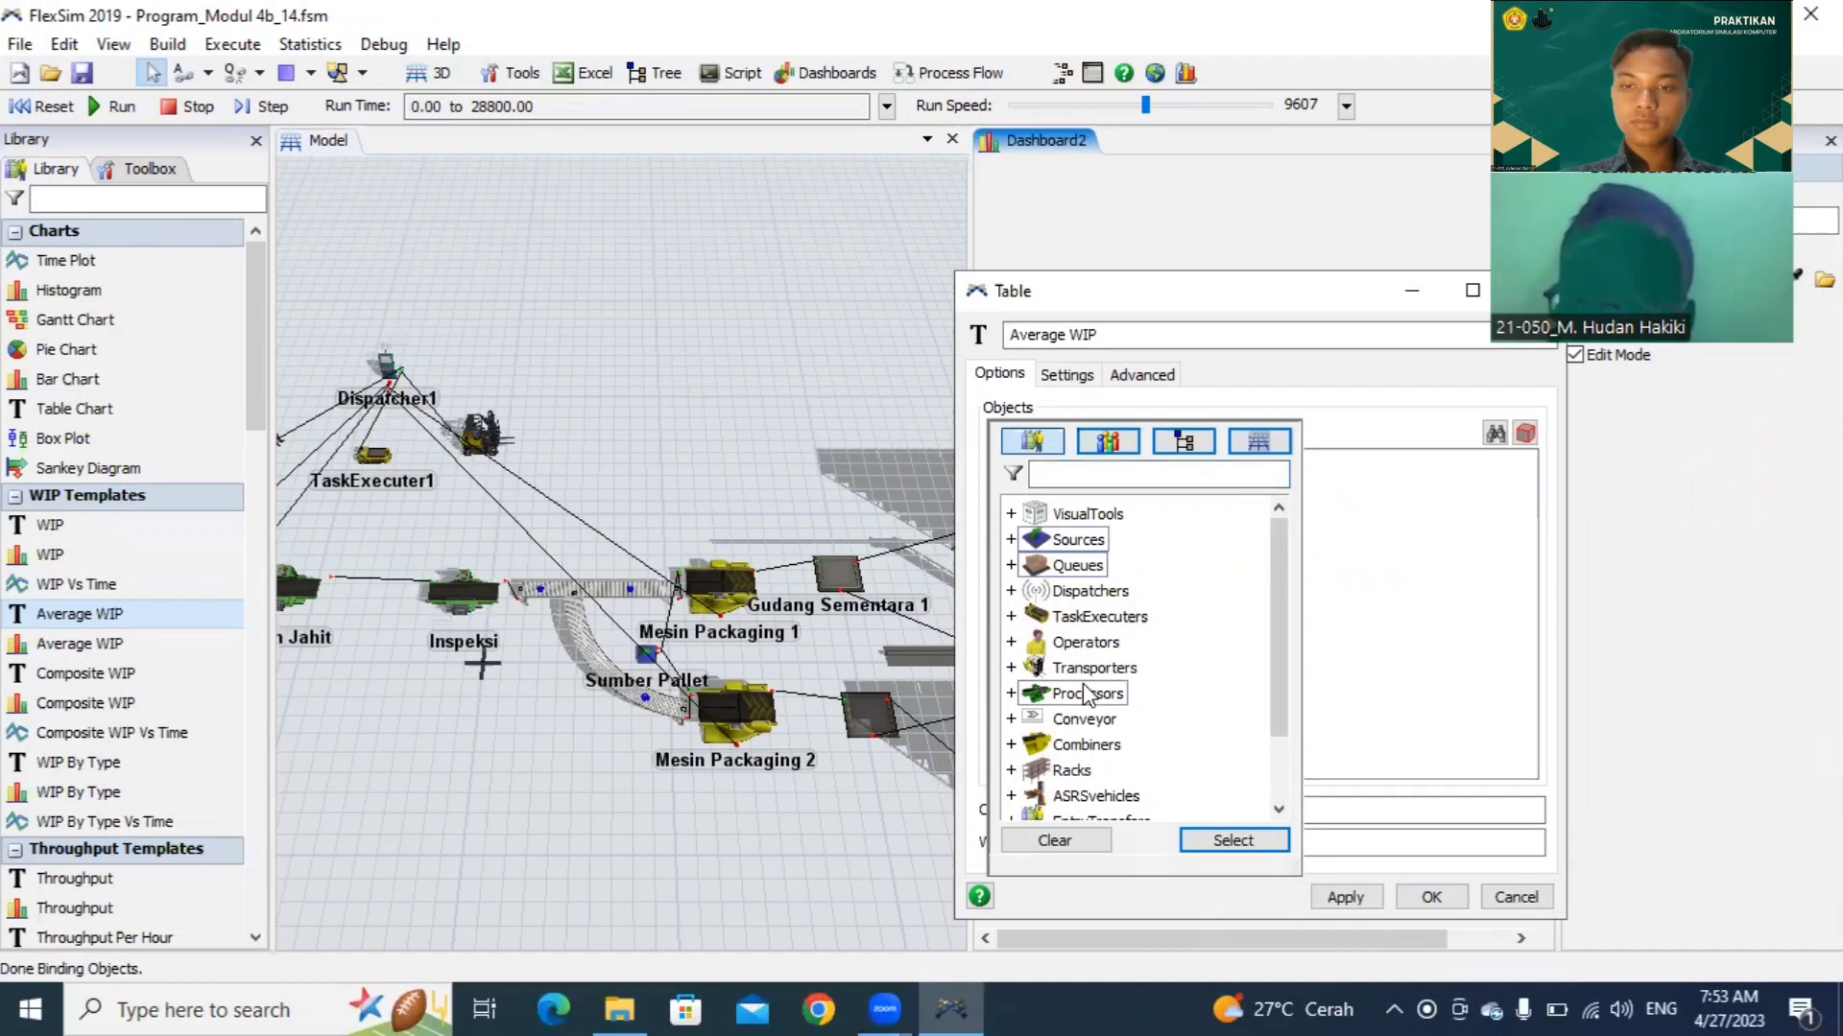
left_click(1085, 744, "ctrl")
left_click(1075, 770, "ctrl")
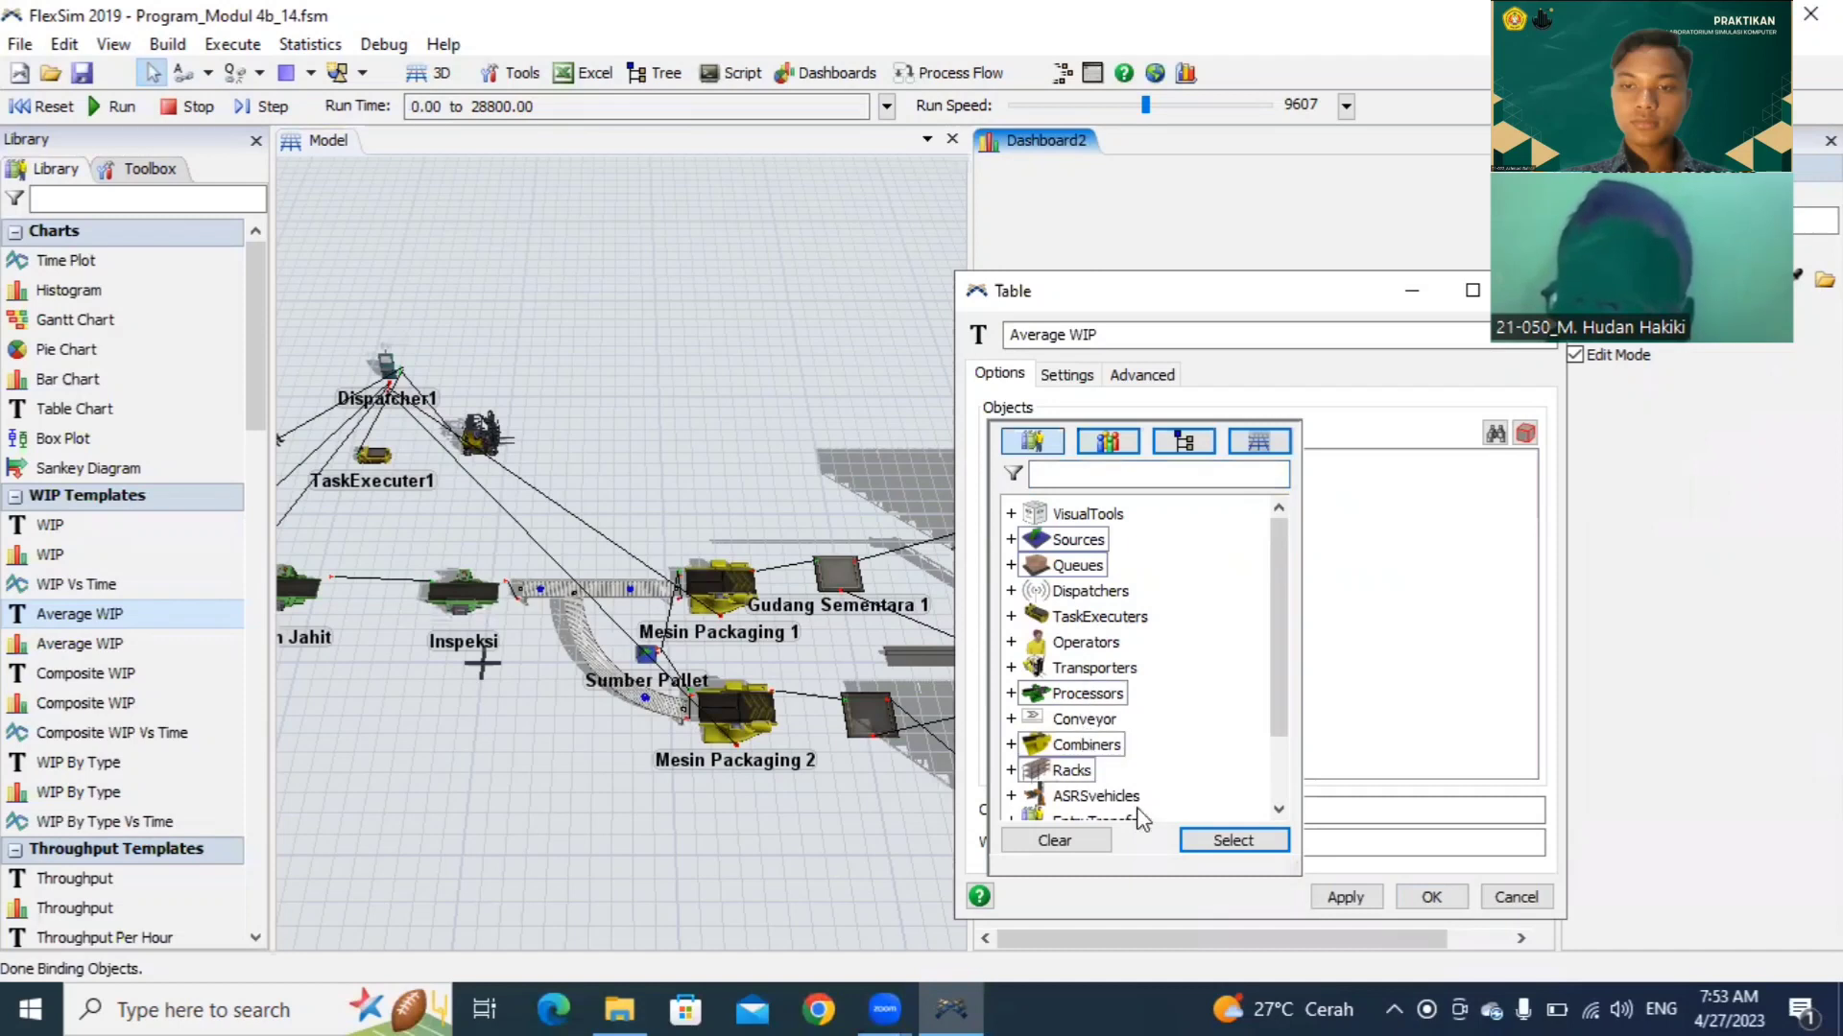
left_click(1232, 842)
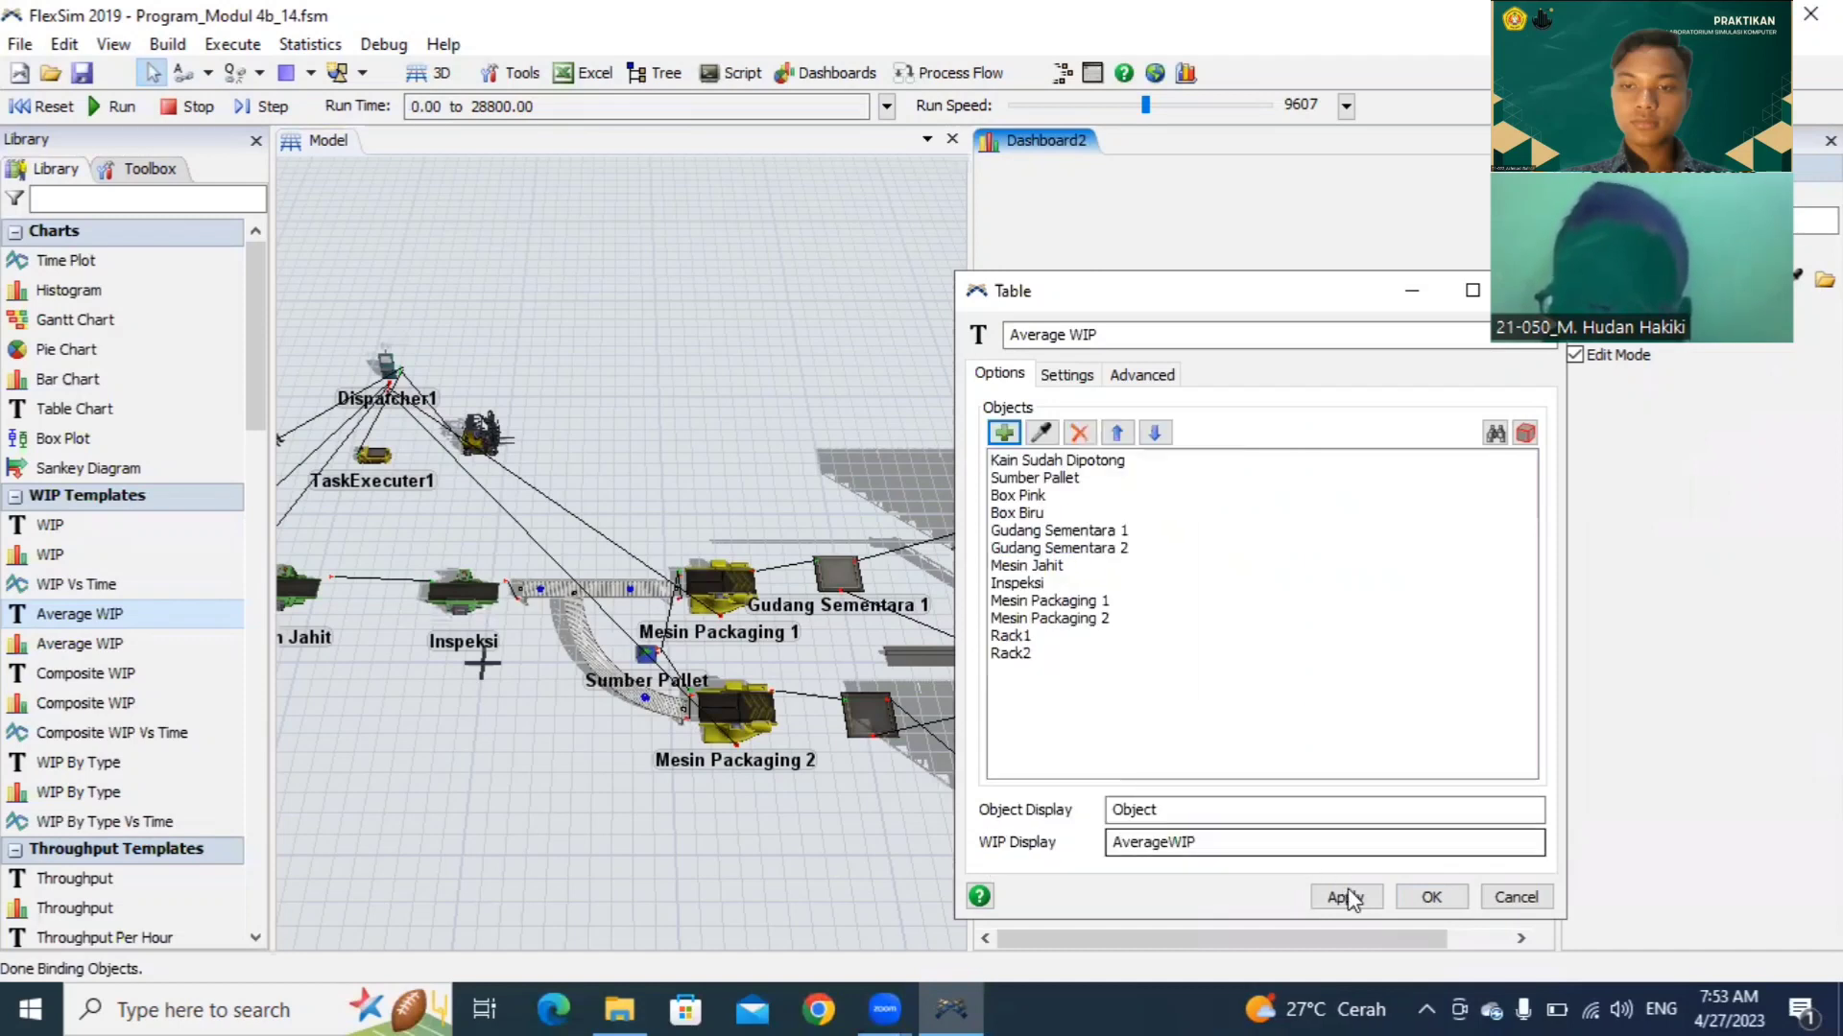
left_click(1348, 897)
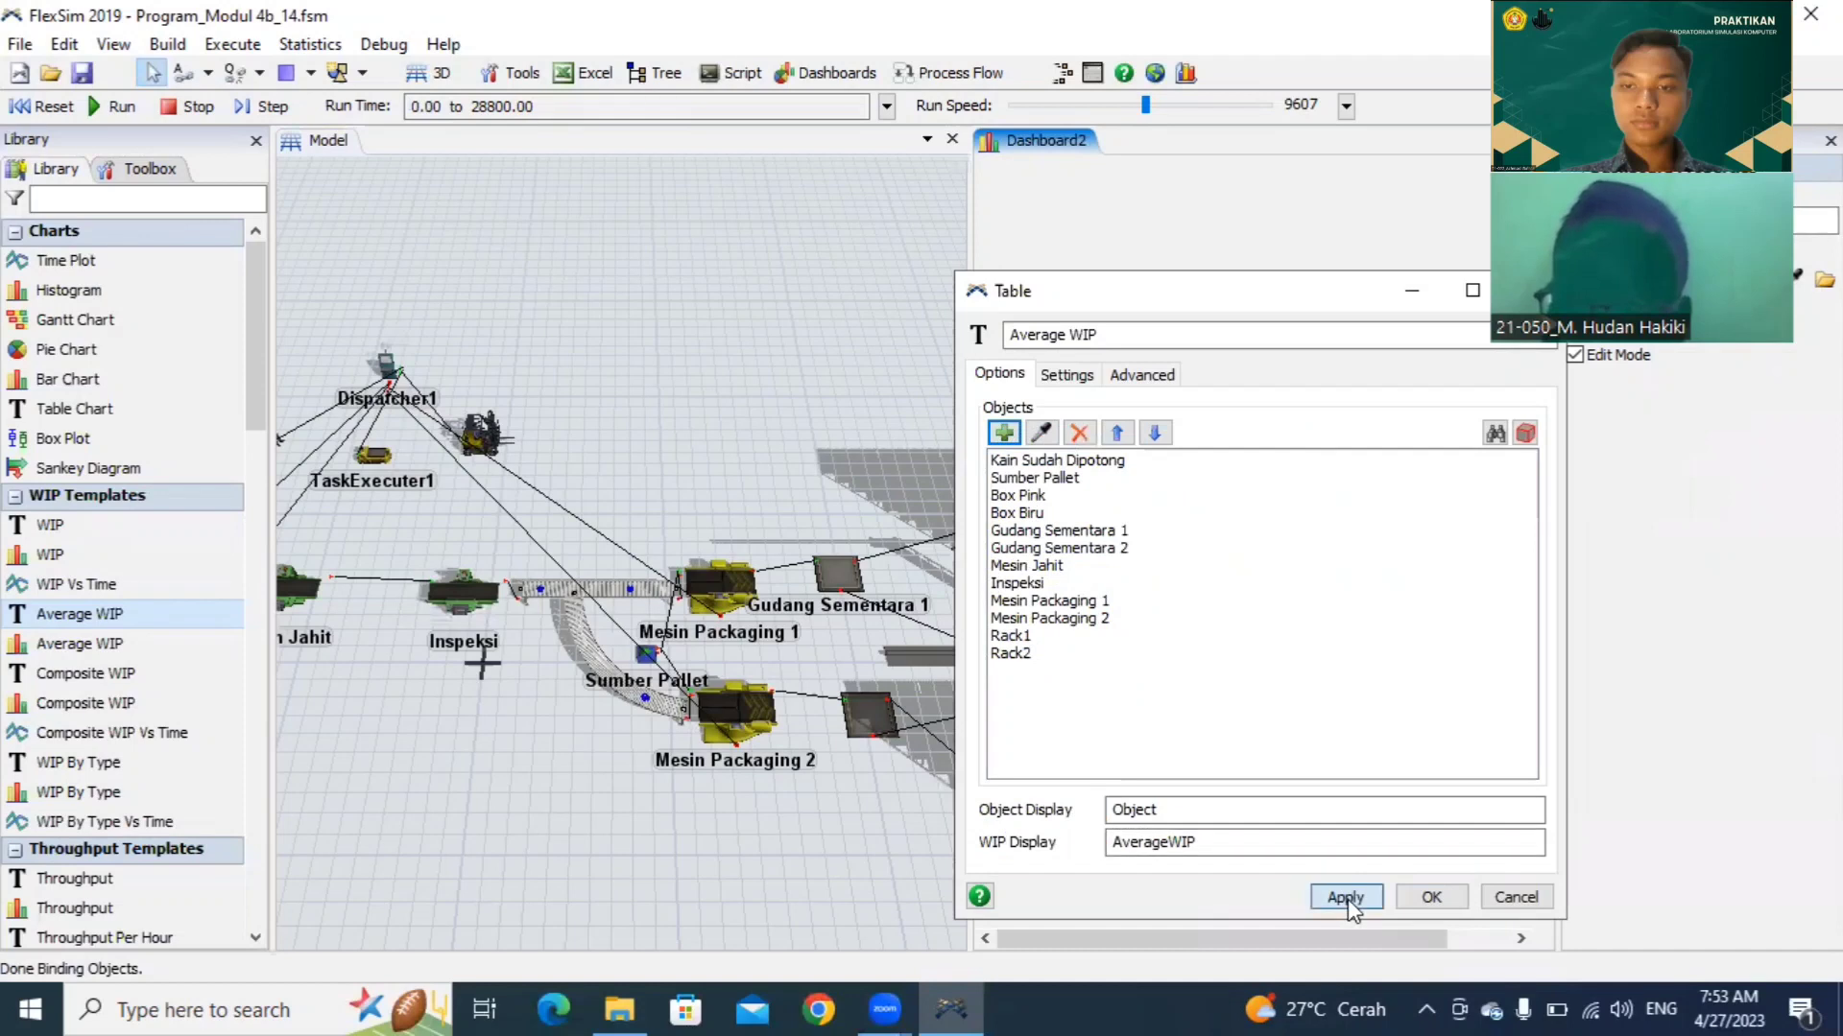
left_click(1418, 899)
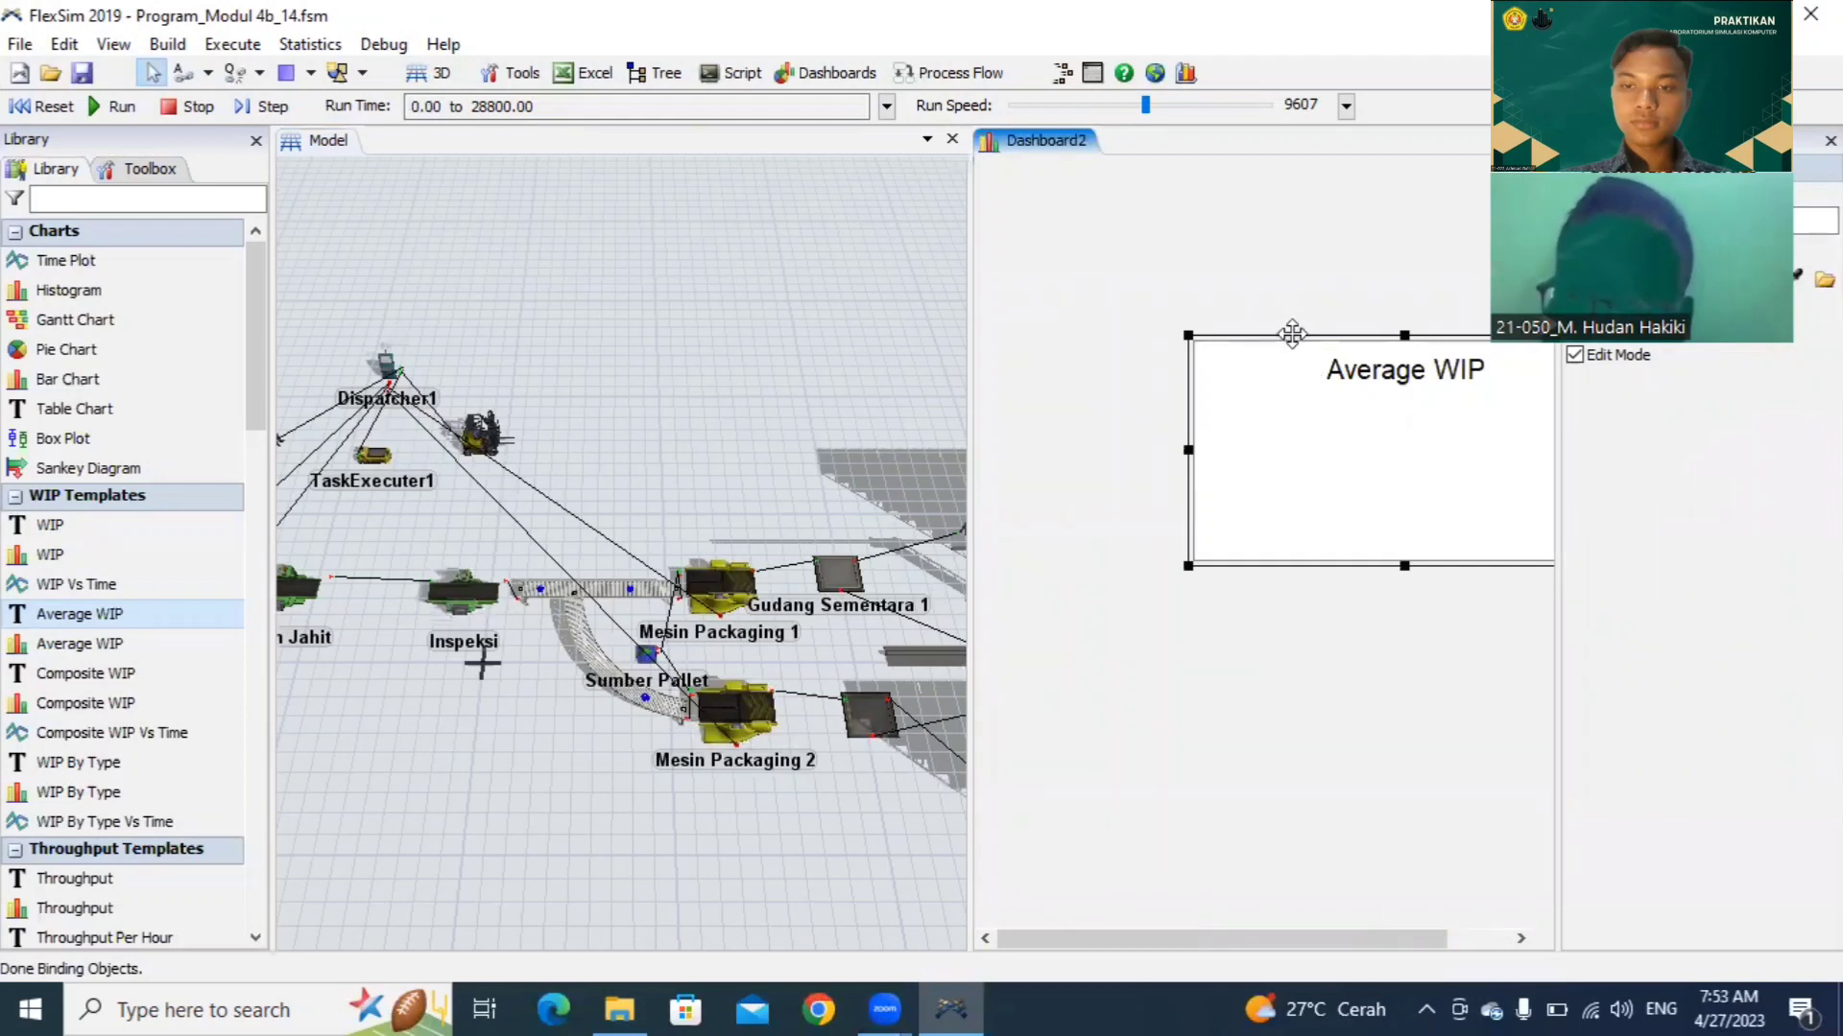
left_click_drag(1292, 333, 1185, 295)
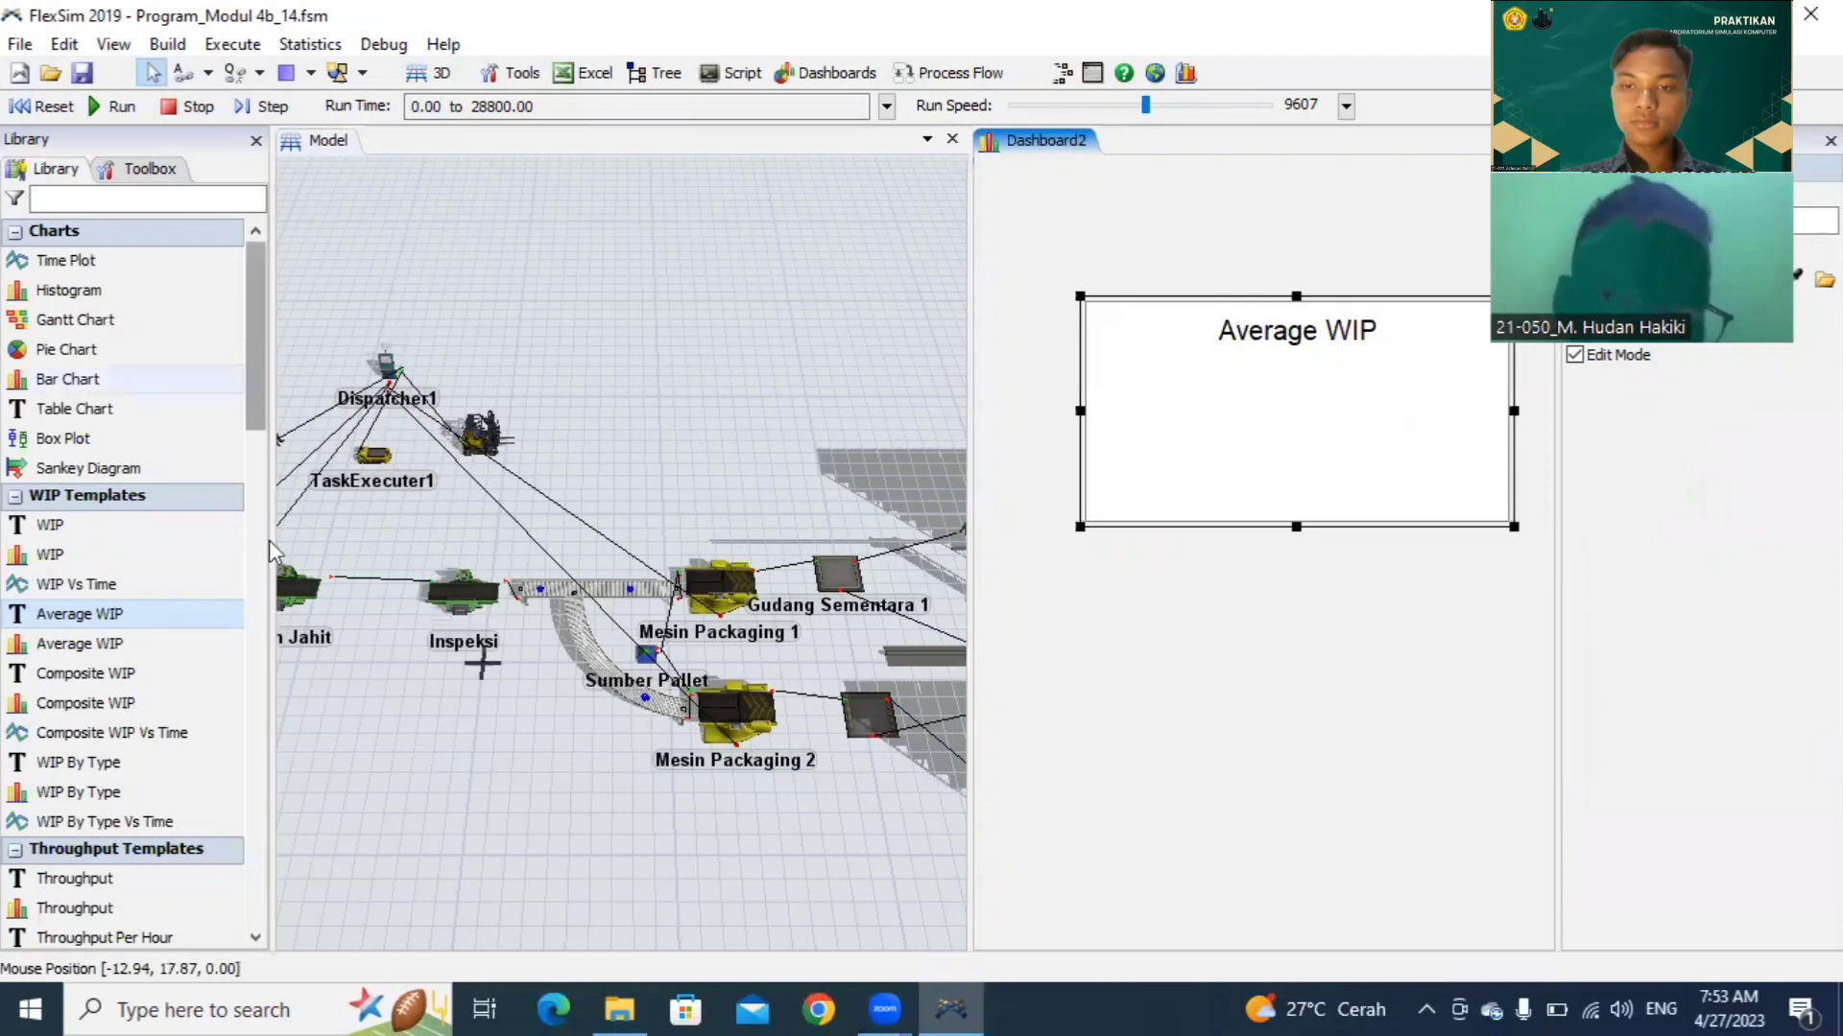
Step: Add a State Bar chart below the Average WIP table, with the model's objects, including the sources, queues and Mesin Jahit, in its object list
scroll(285, 645, "down", 8)
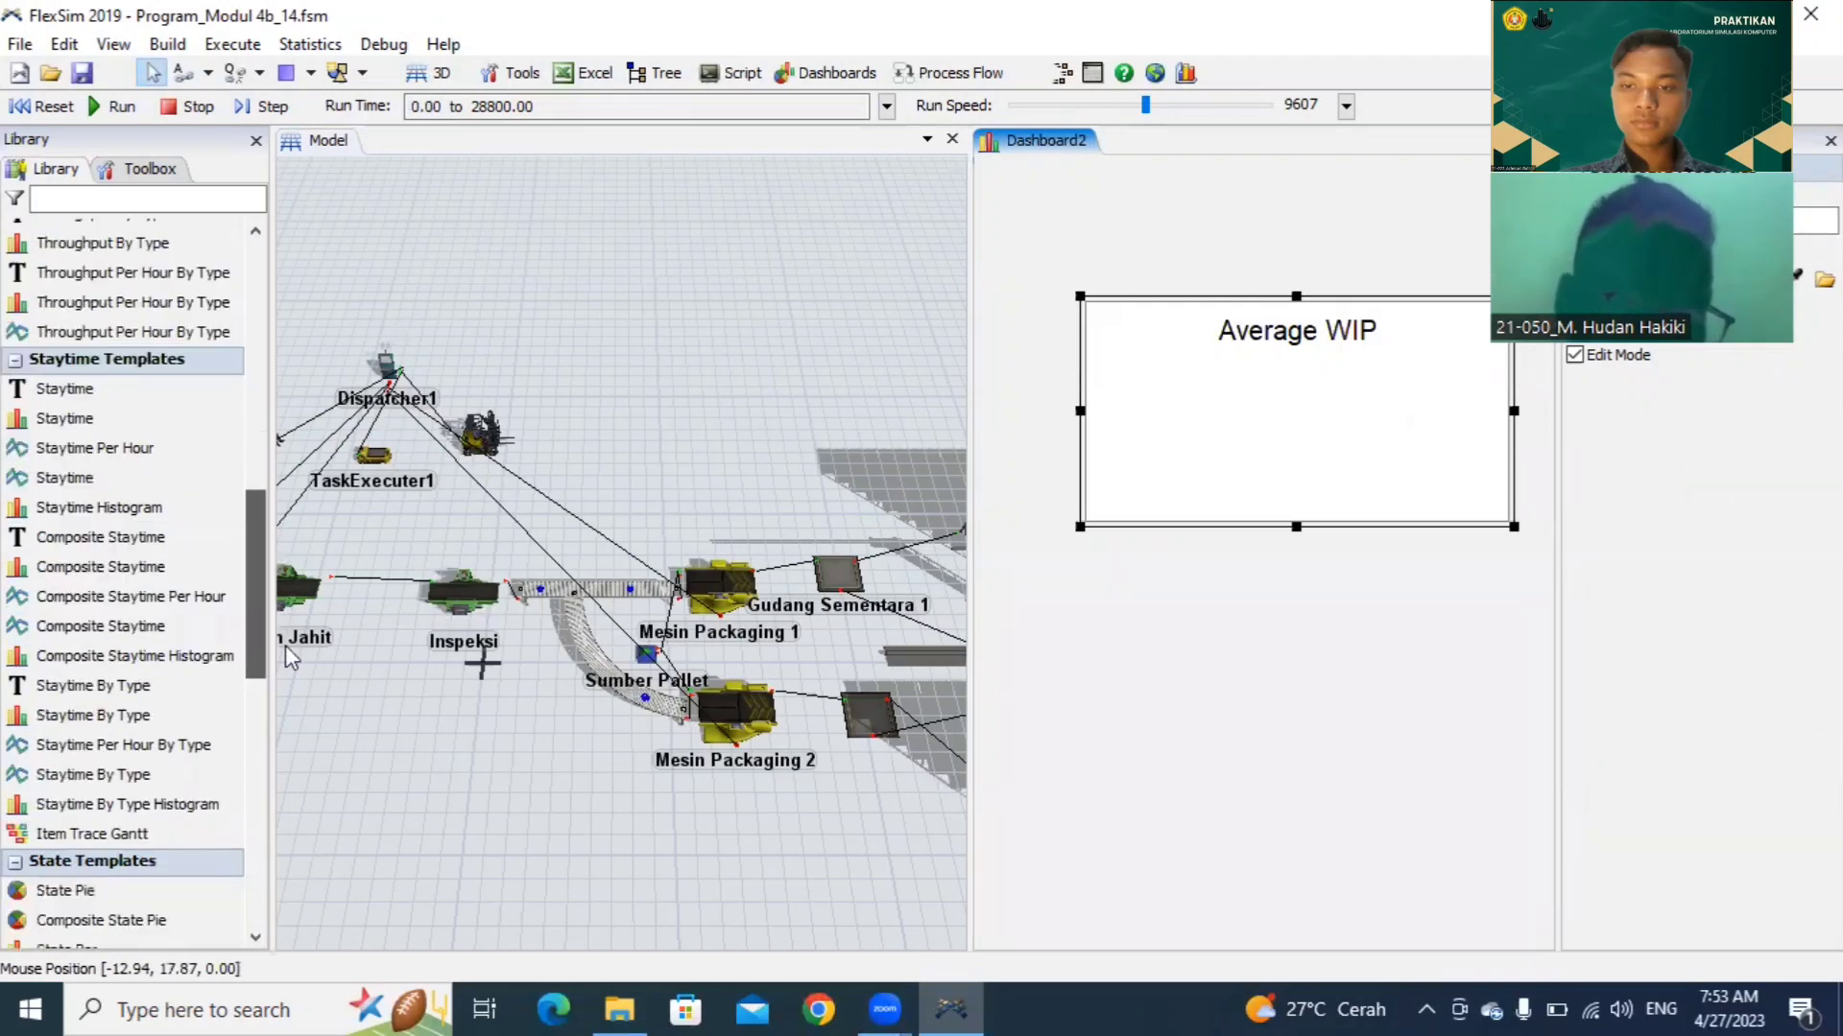
scroll(154, 797, "down", 2)
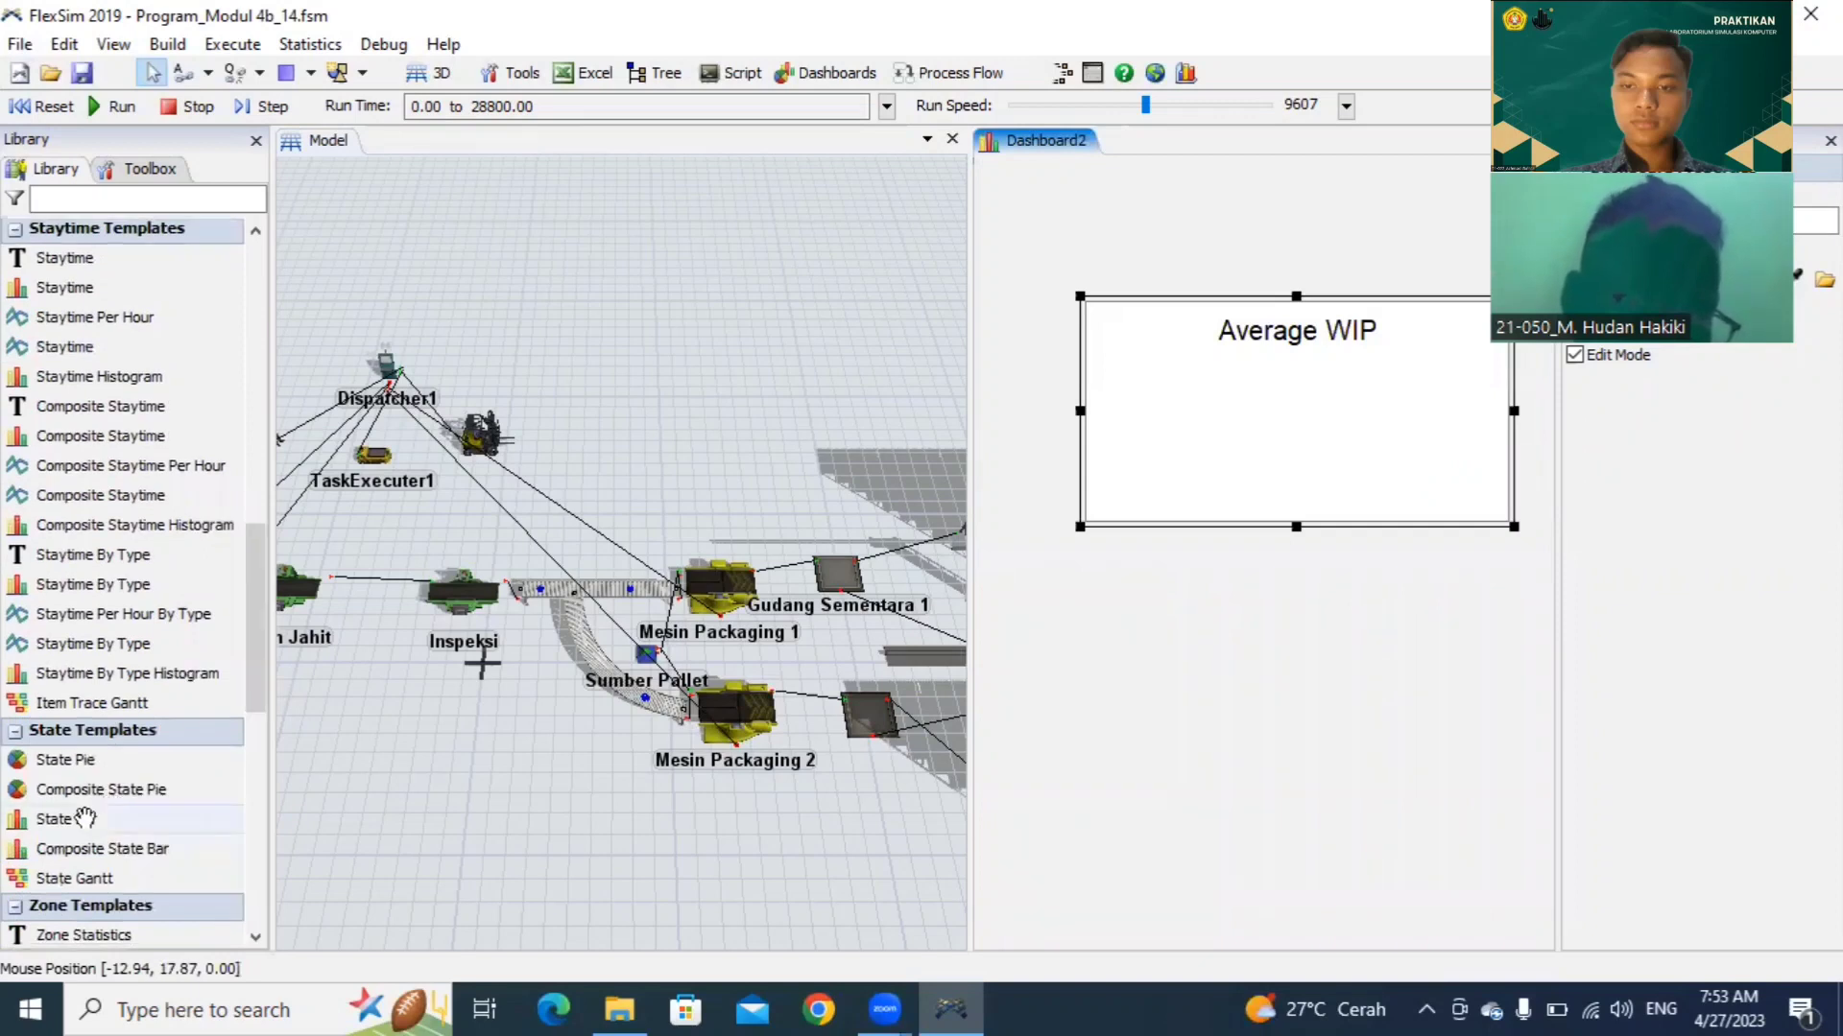
left_click_drag(84, 821, 1159, 614)
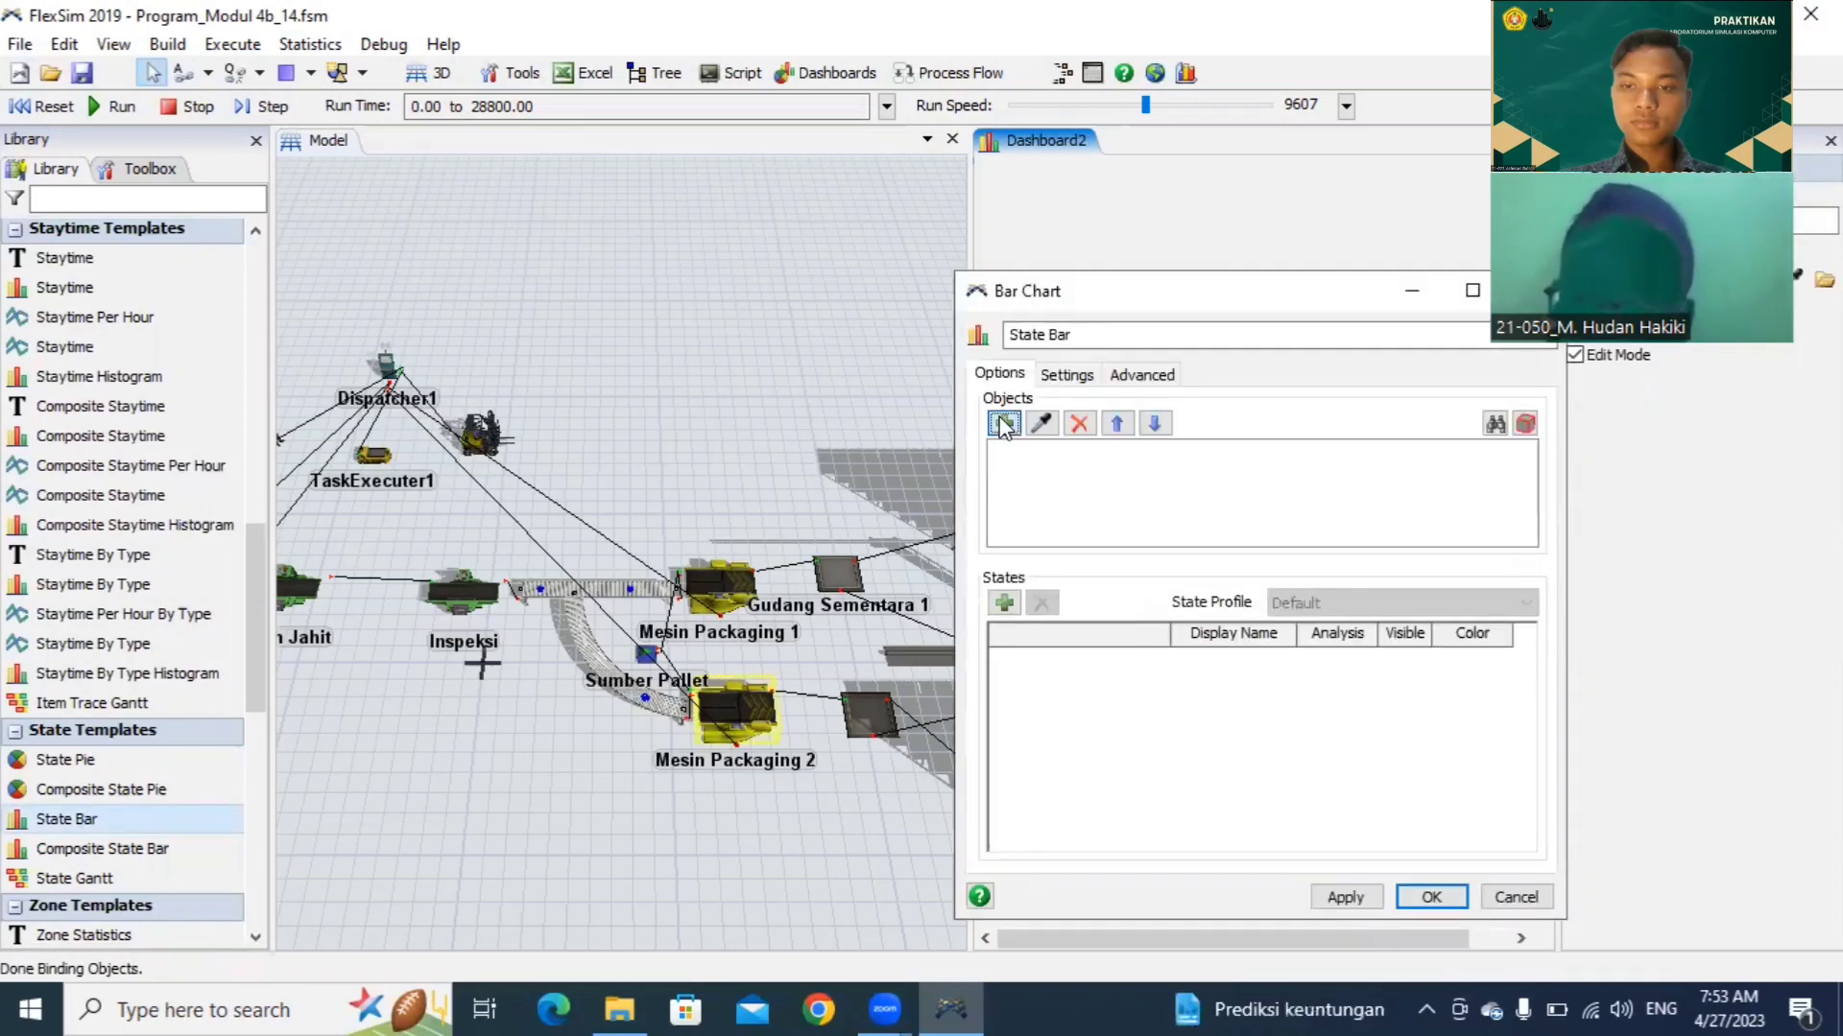
left_click(1003, 424)
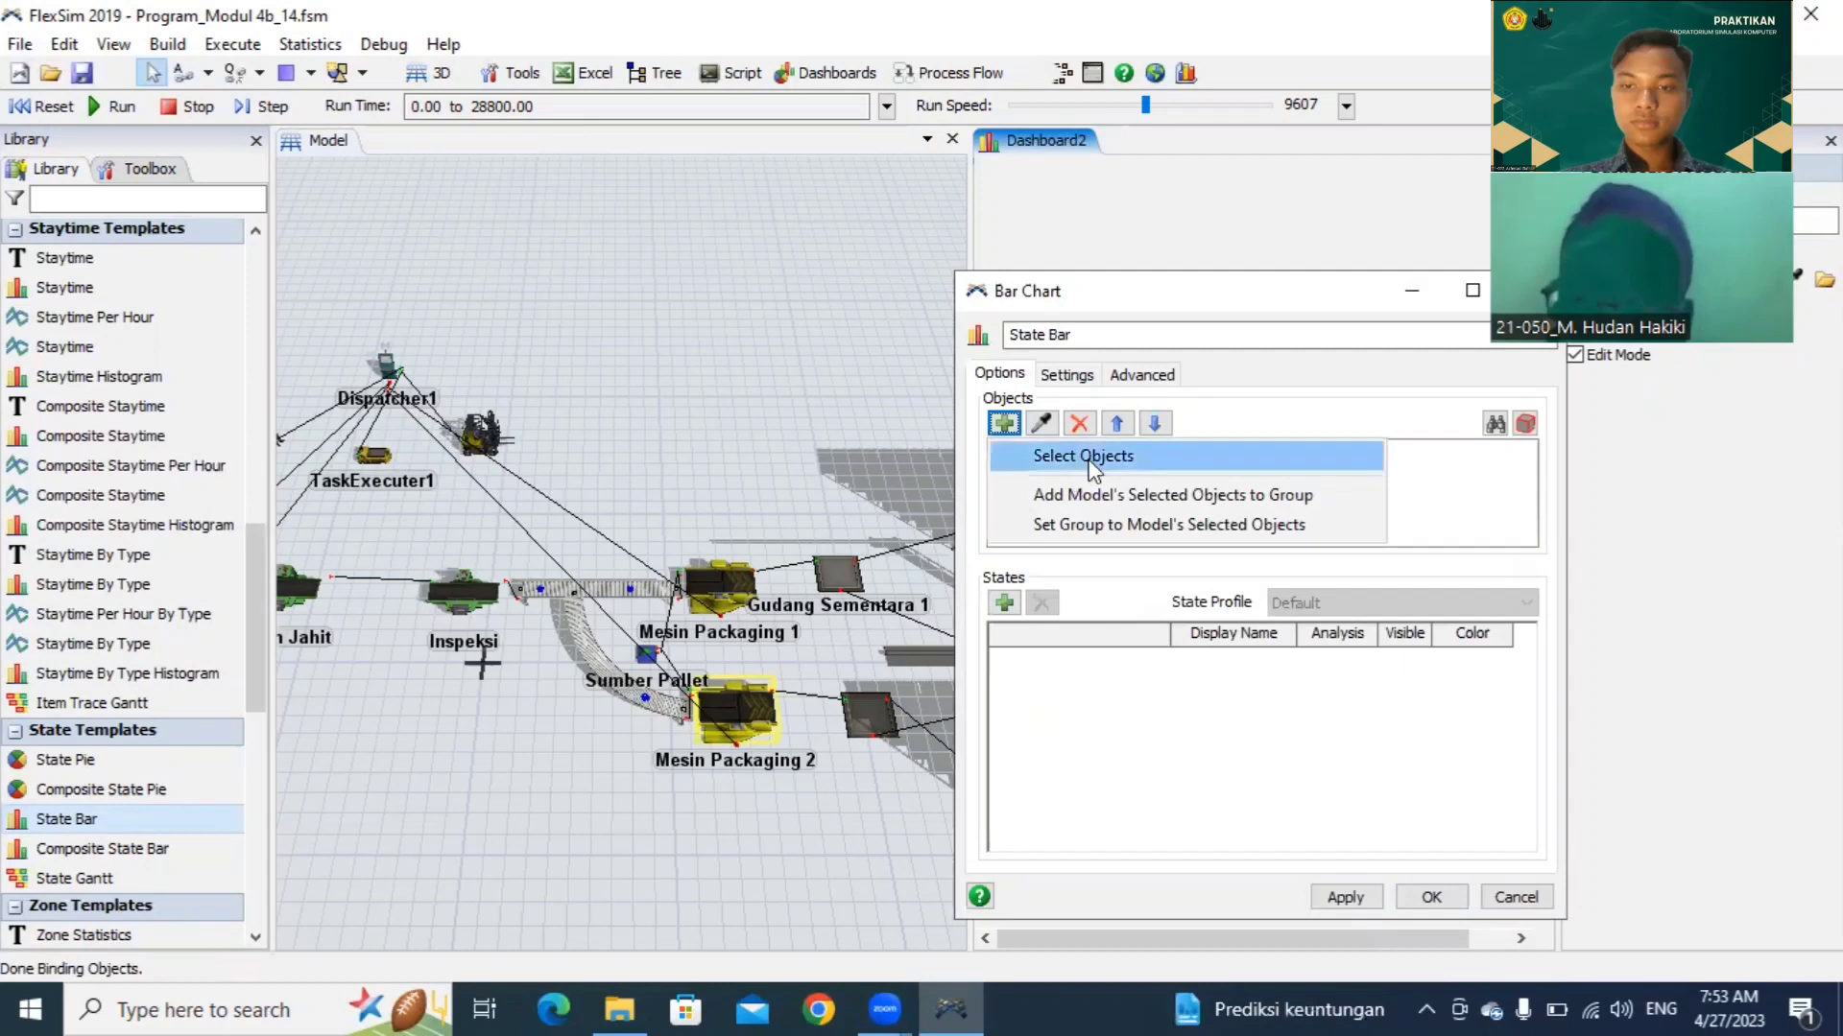
left_click(1090, 458)
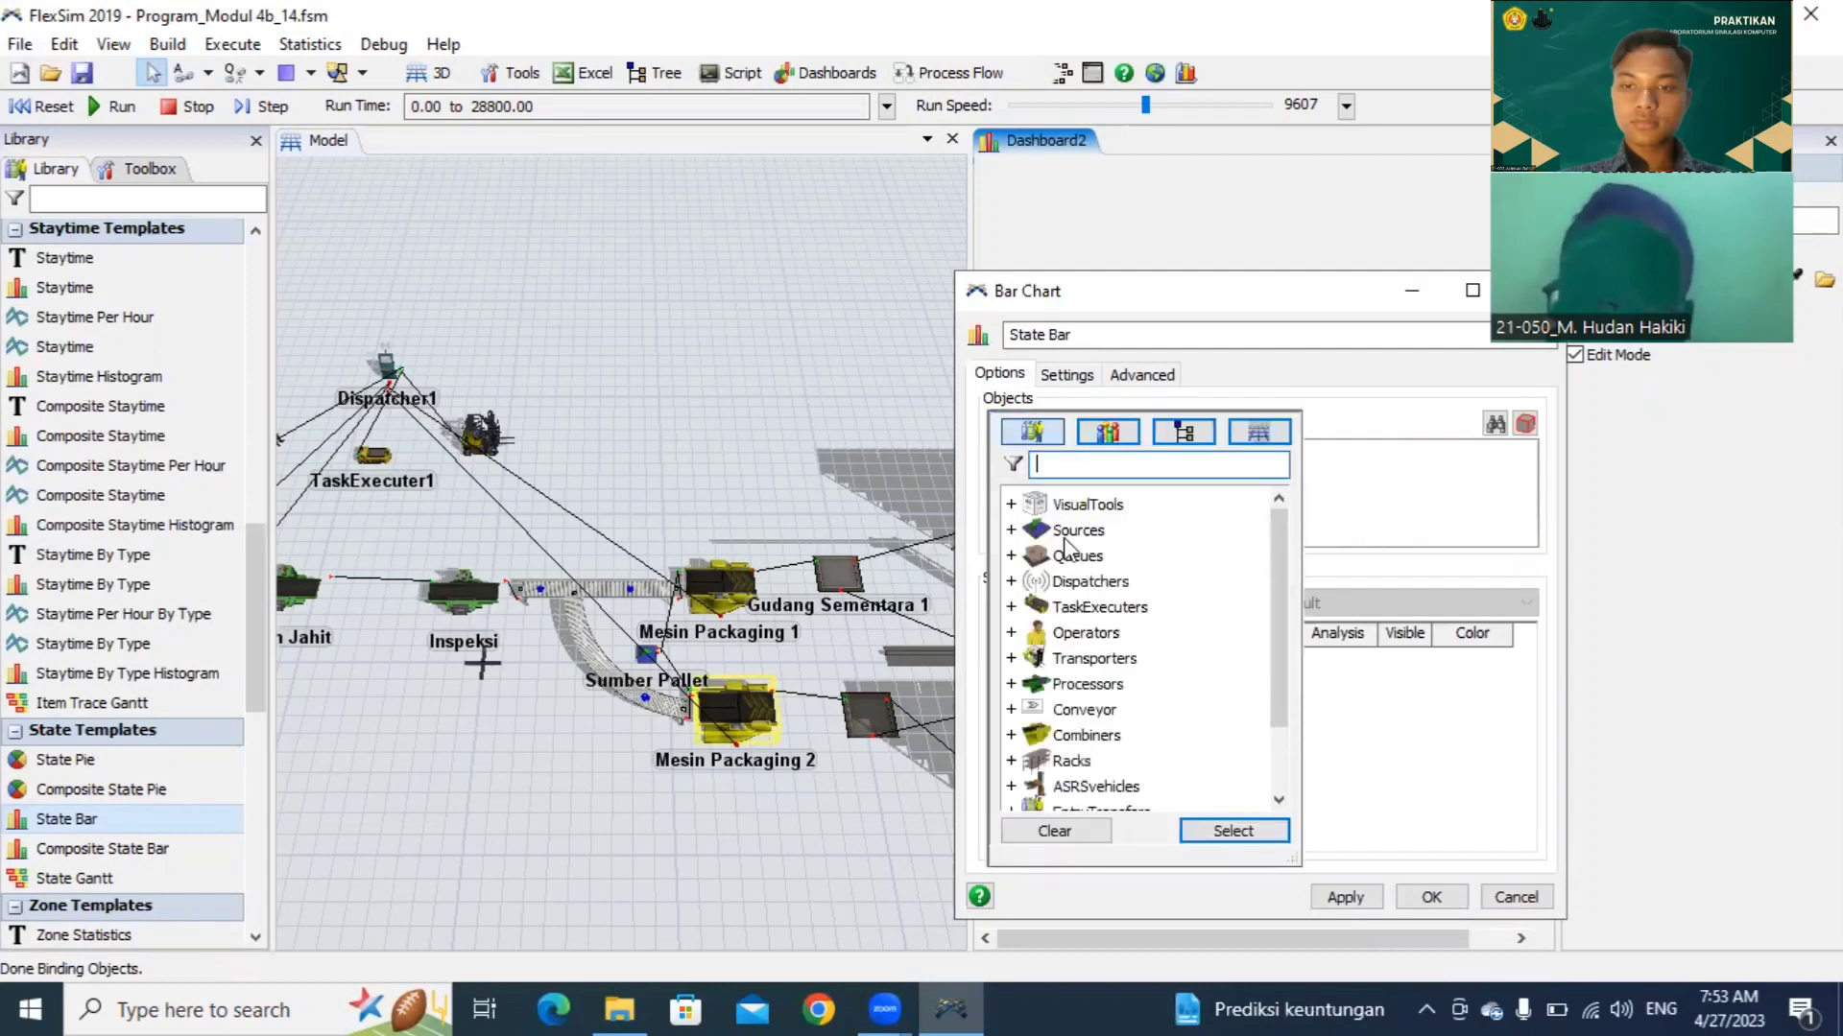
double_click(1072, 564)
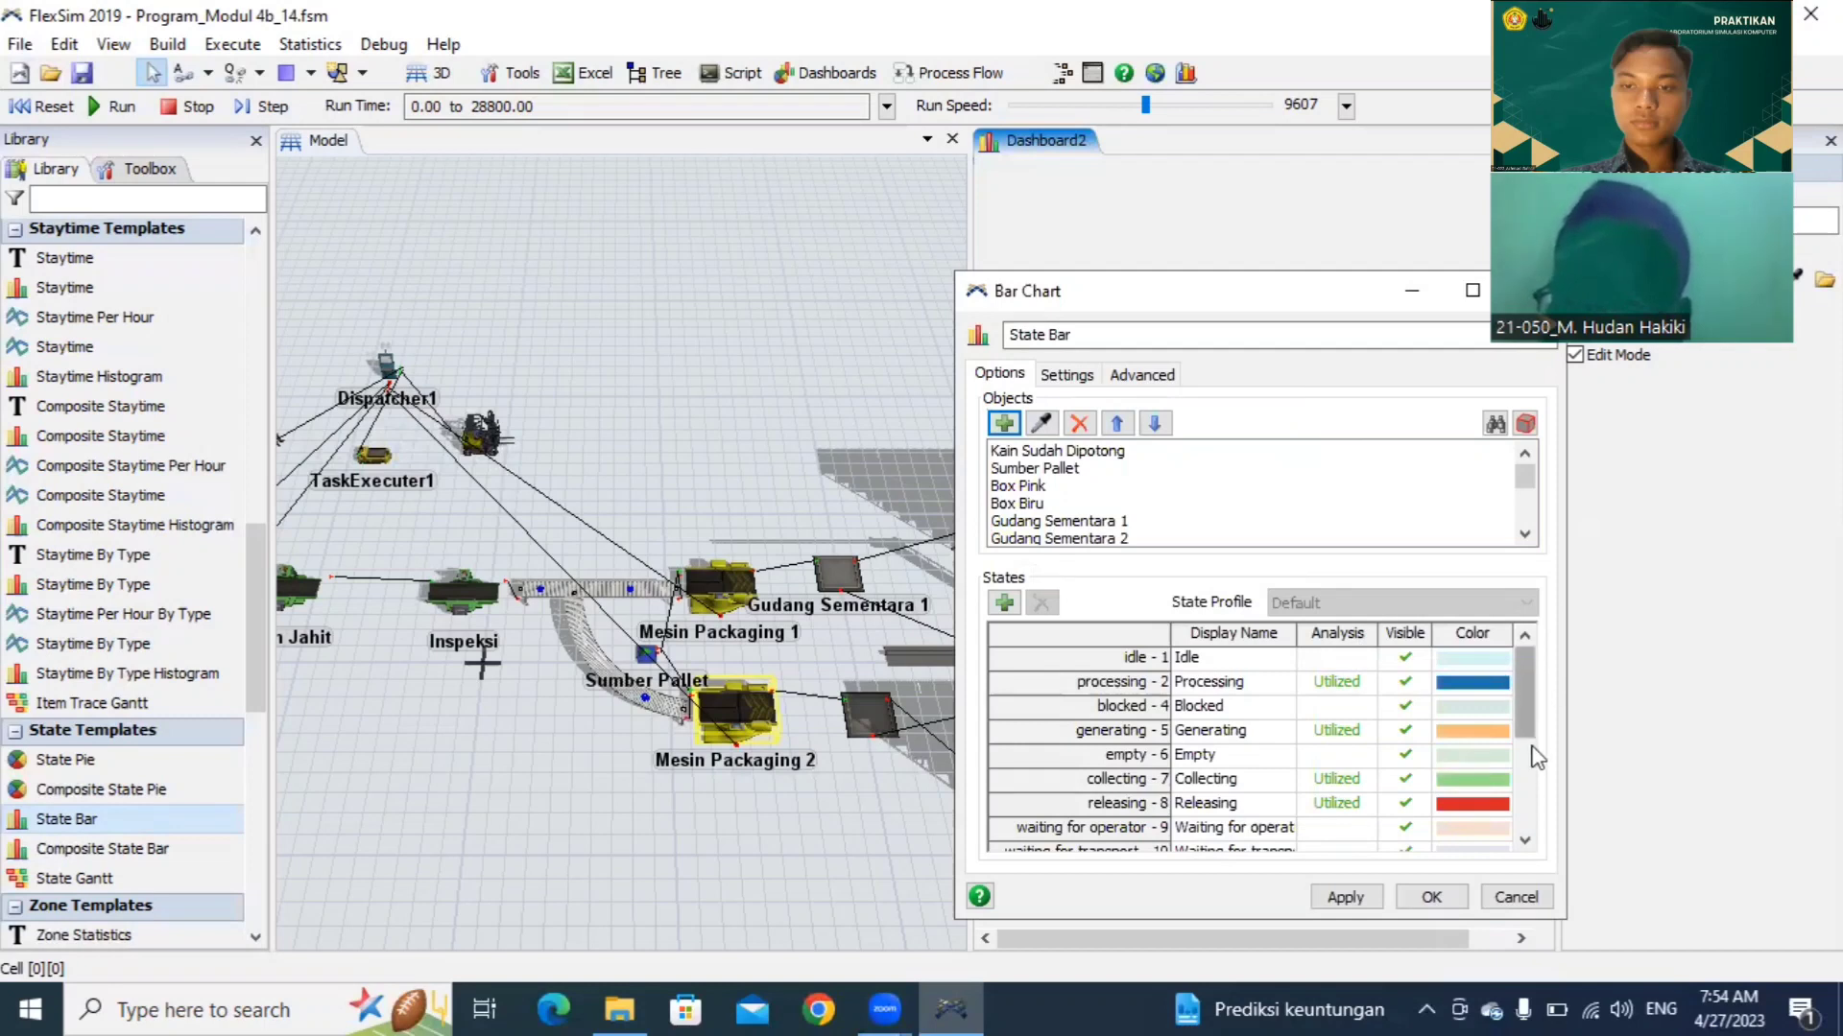
mouse_move(1516, 669)
left_mouse_down()
mouse_move(1516, 718)
mouse_move(1507, 664)
left_mouse_up()
mouse_move(1521, 469)
left_mouse_down()
mouse_move(1520, 512)
mouse_move(1541, 477)
left_mouse_up()
scroll(1522, 494, "up", 1)
scroll(1478, 710, "up", 1)
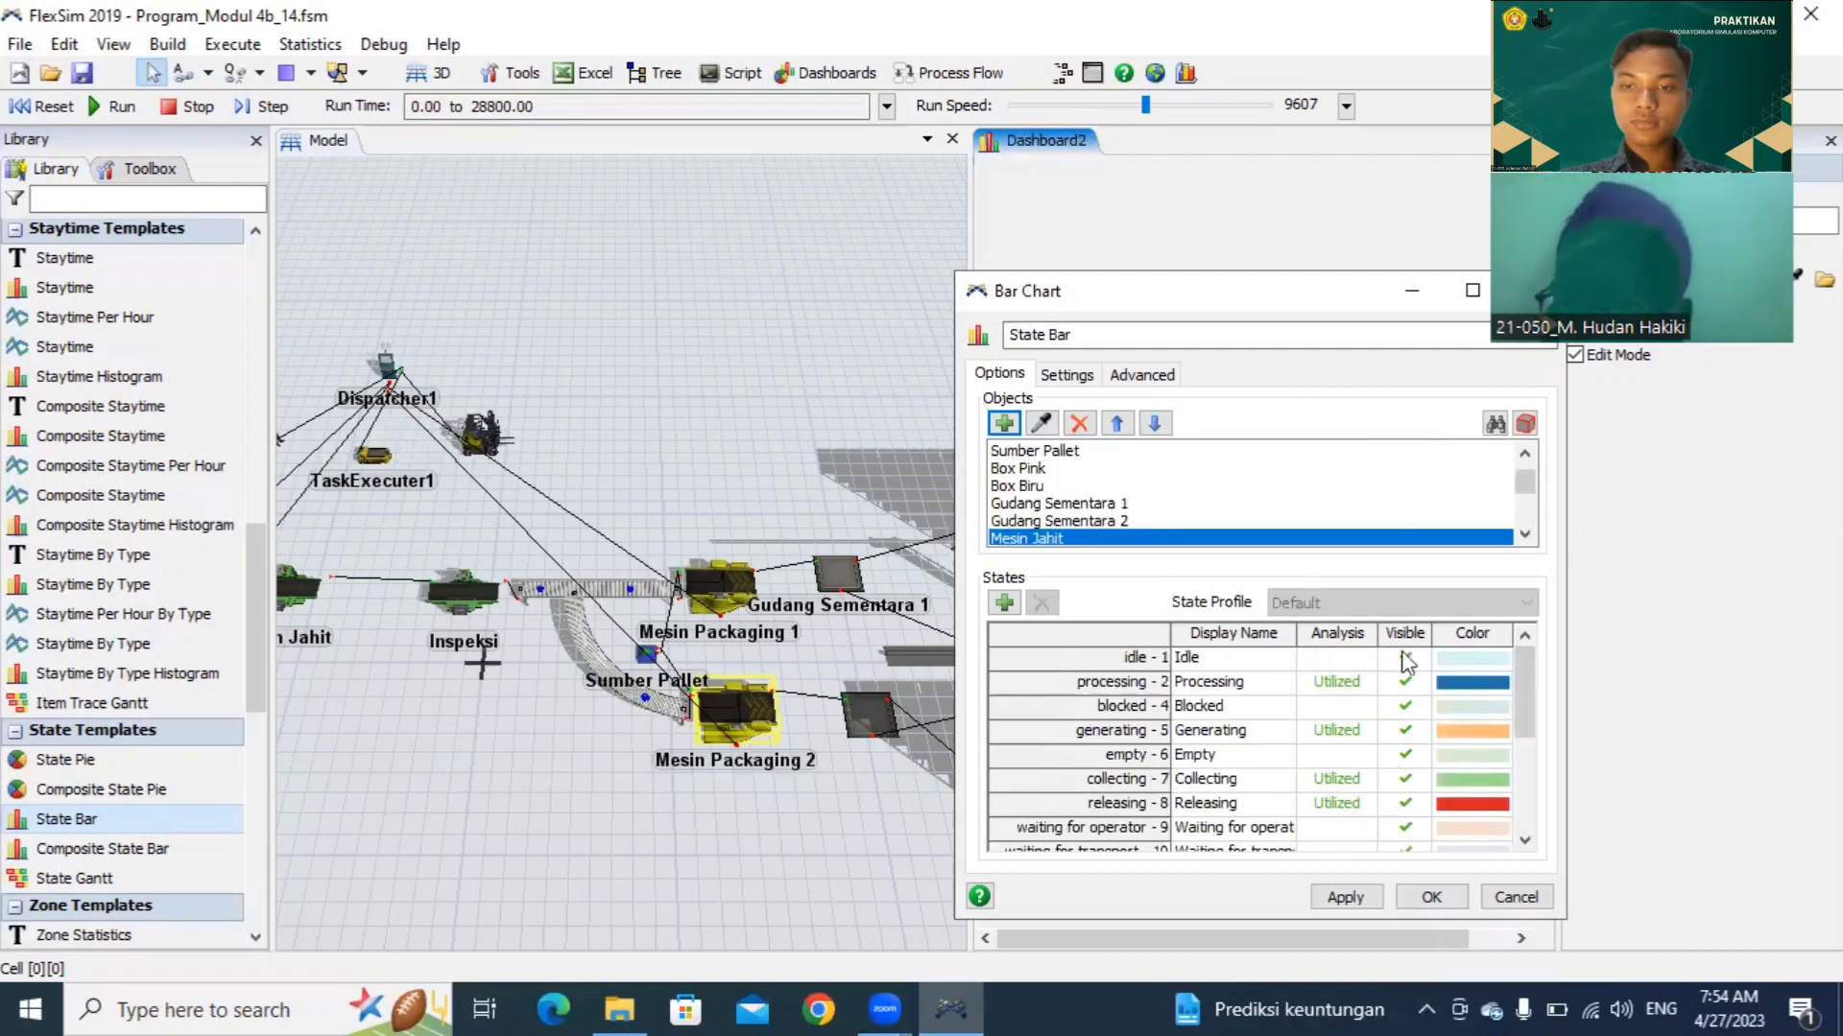
Step: Hide the Generating, Empty, Collecting, Releasing, Waiting for operator, Waiting for transport and Setup states in the State Bar chart
left_click(1406, 733)
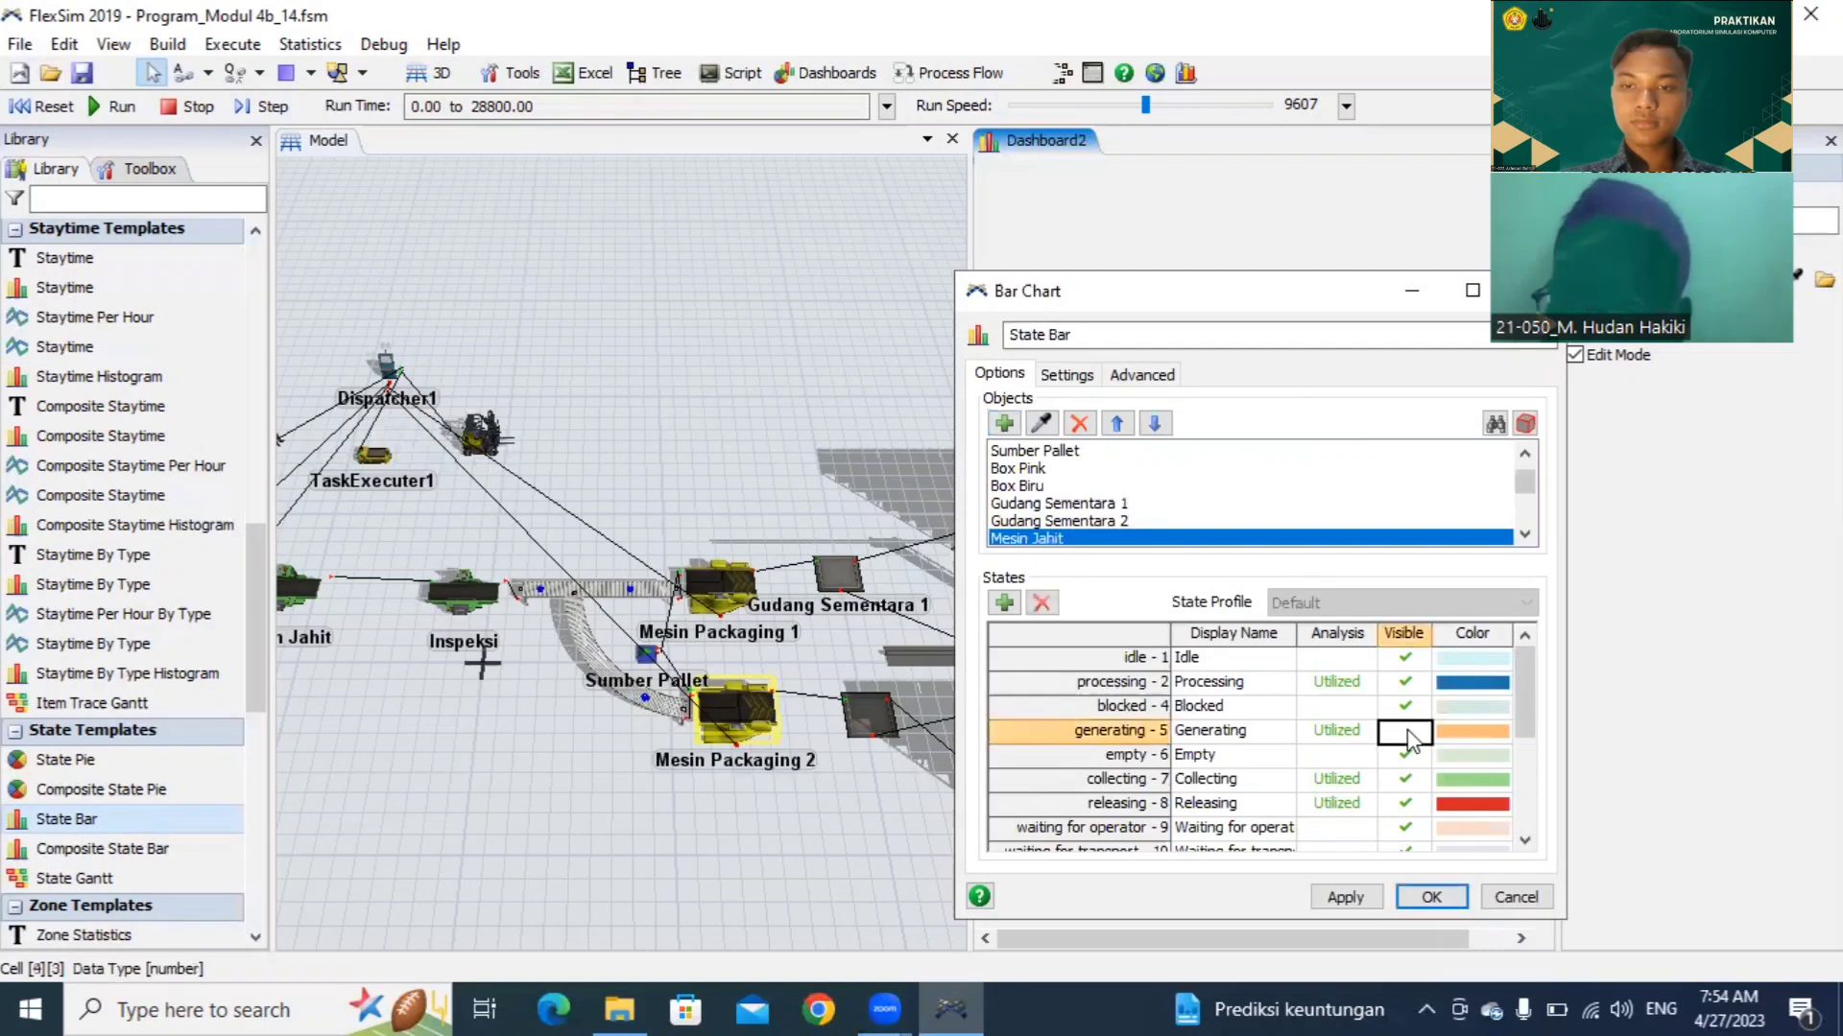
left_click(1407, 755)
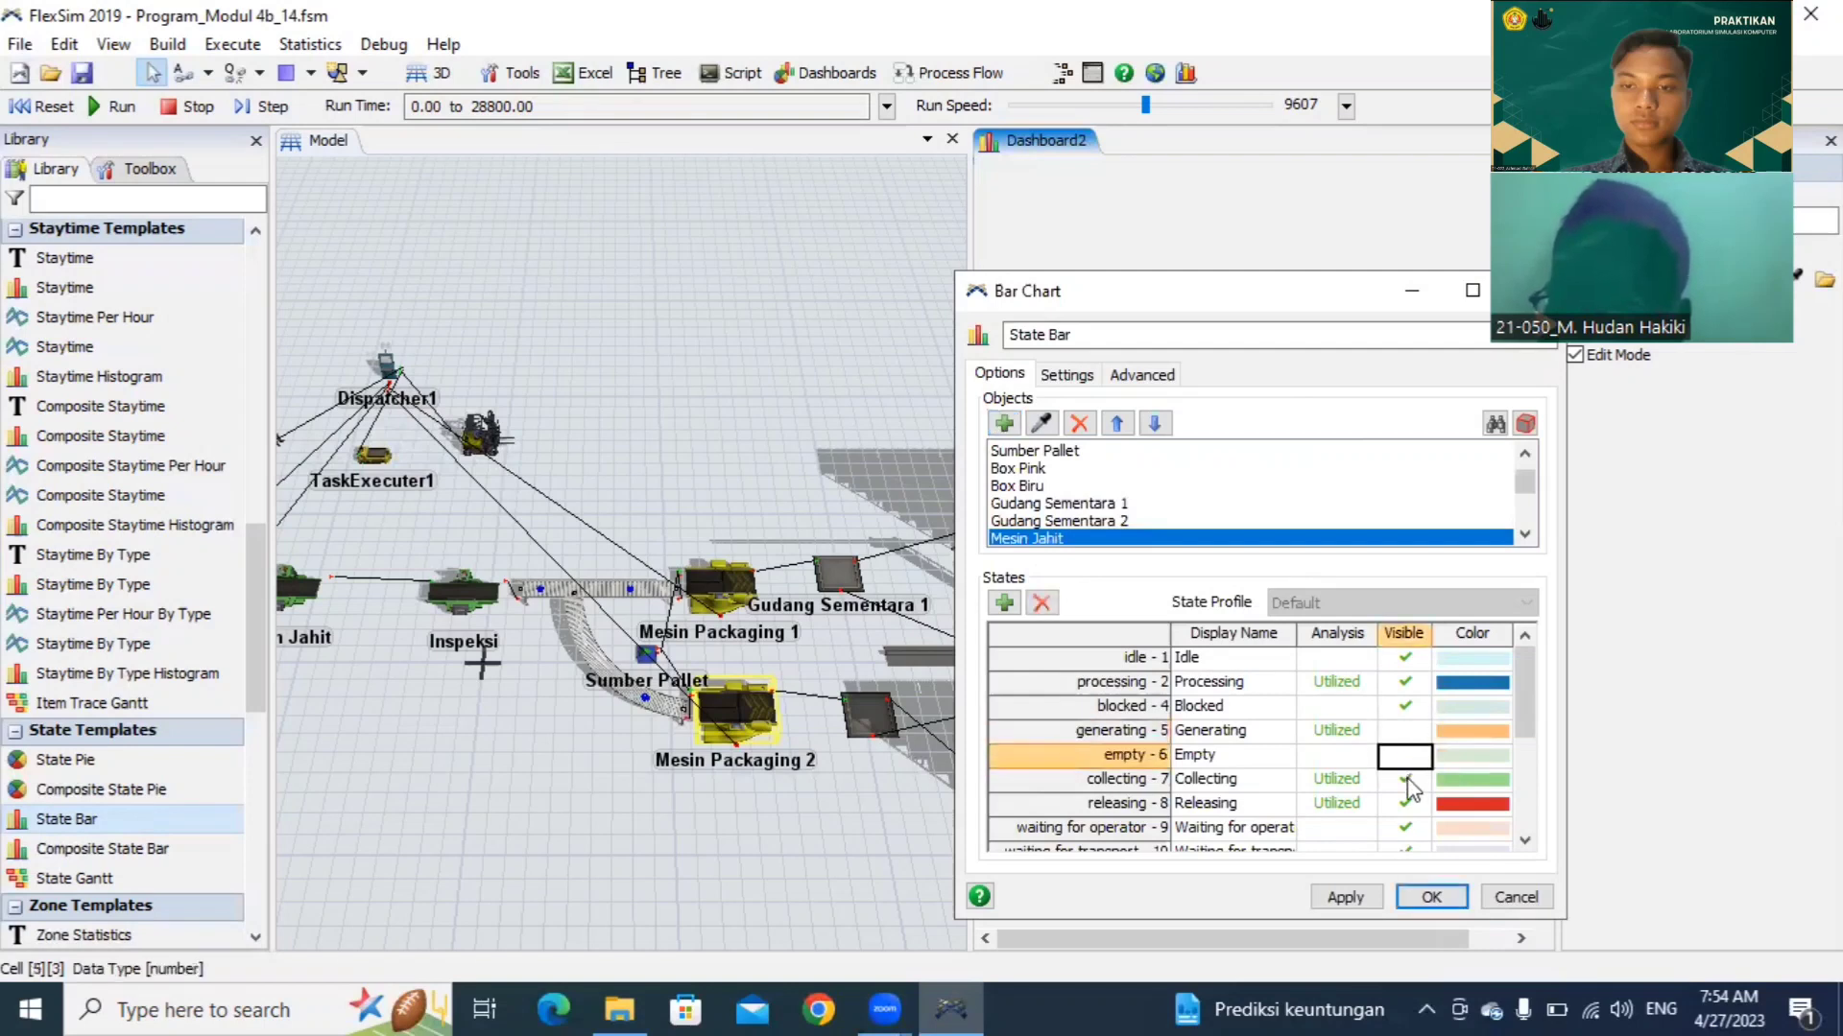
left_click(1407, 779)
left_click(1407, 803)
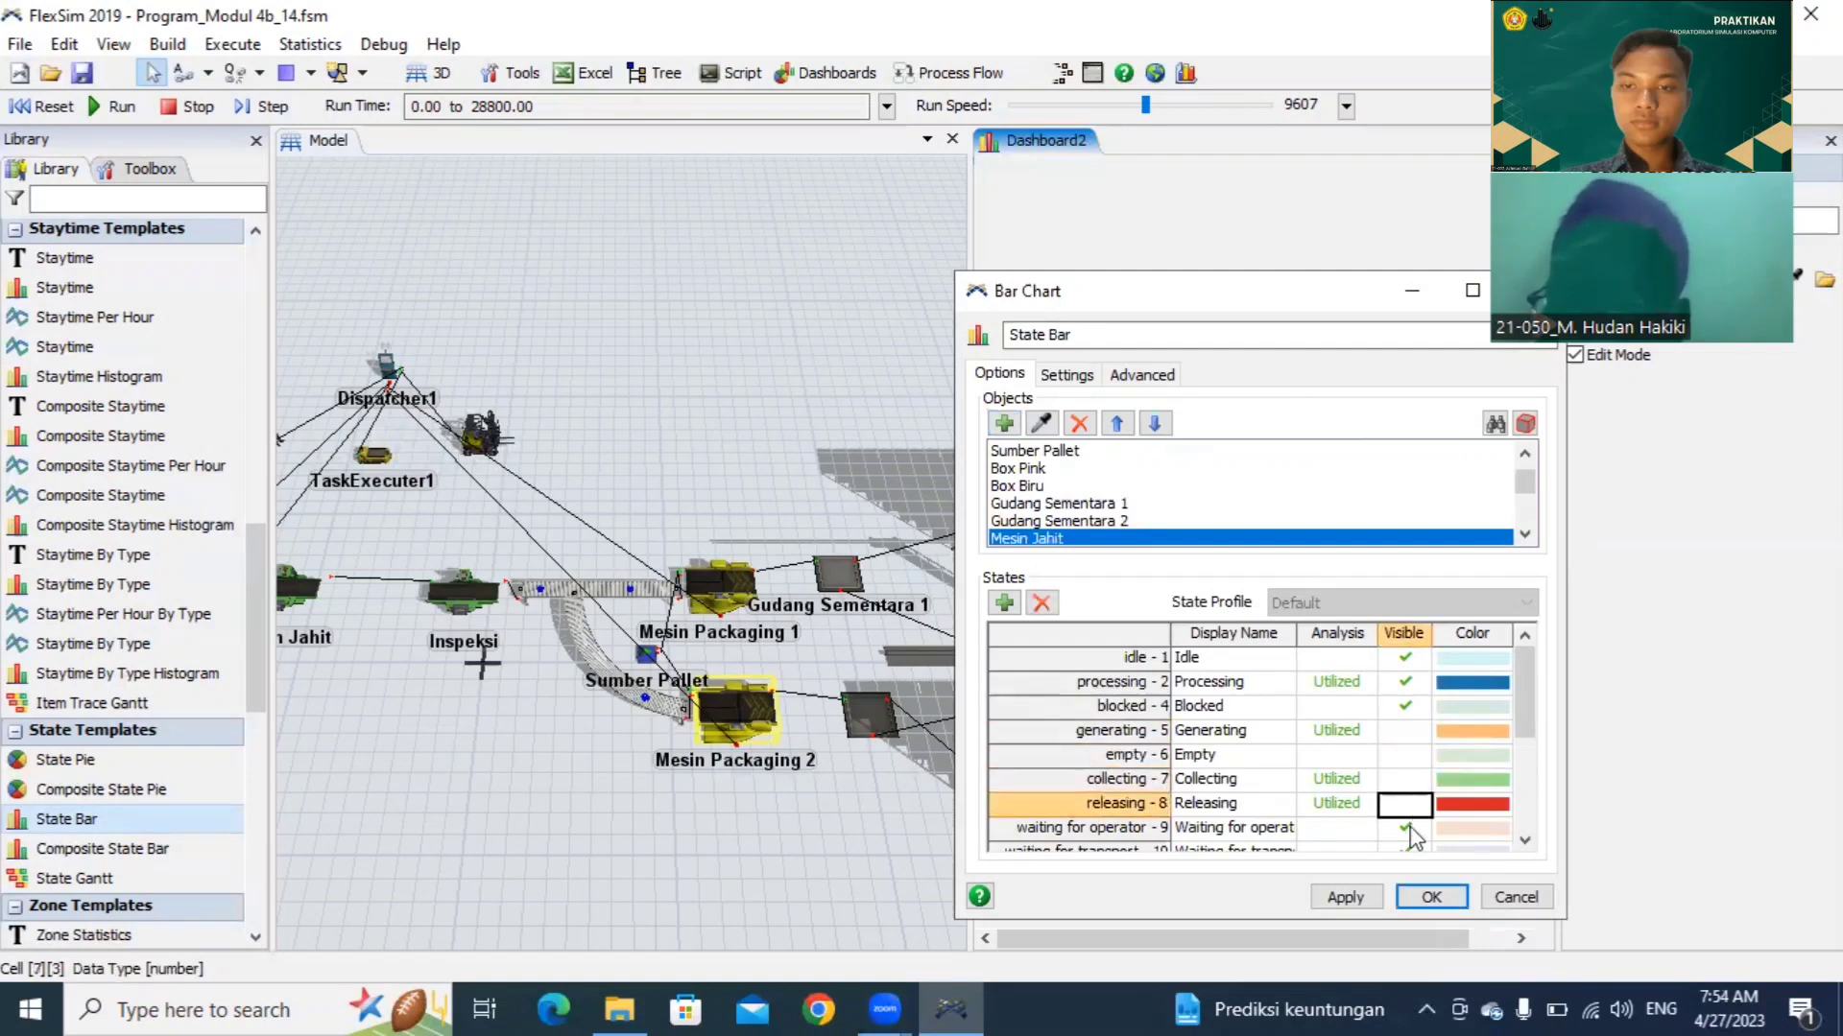
left_click(1407, 828)
left_click_drag(1528, 683, 1495, 758)
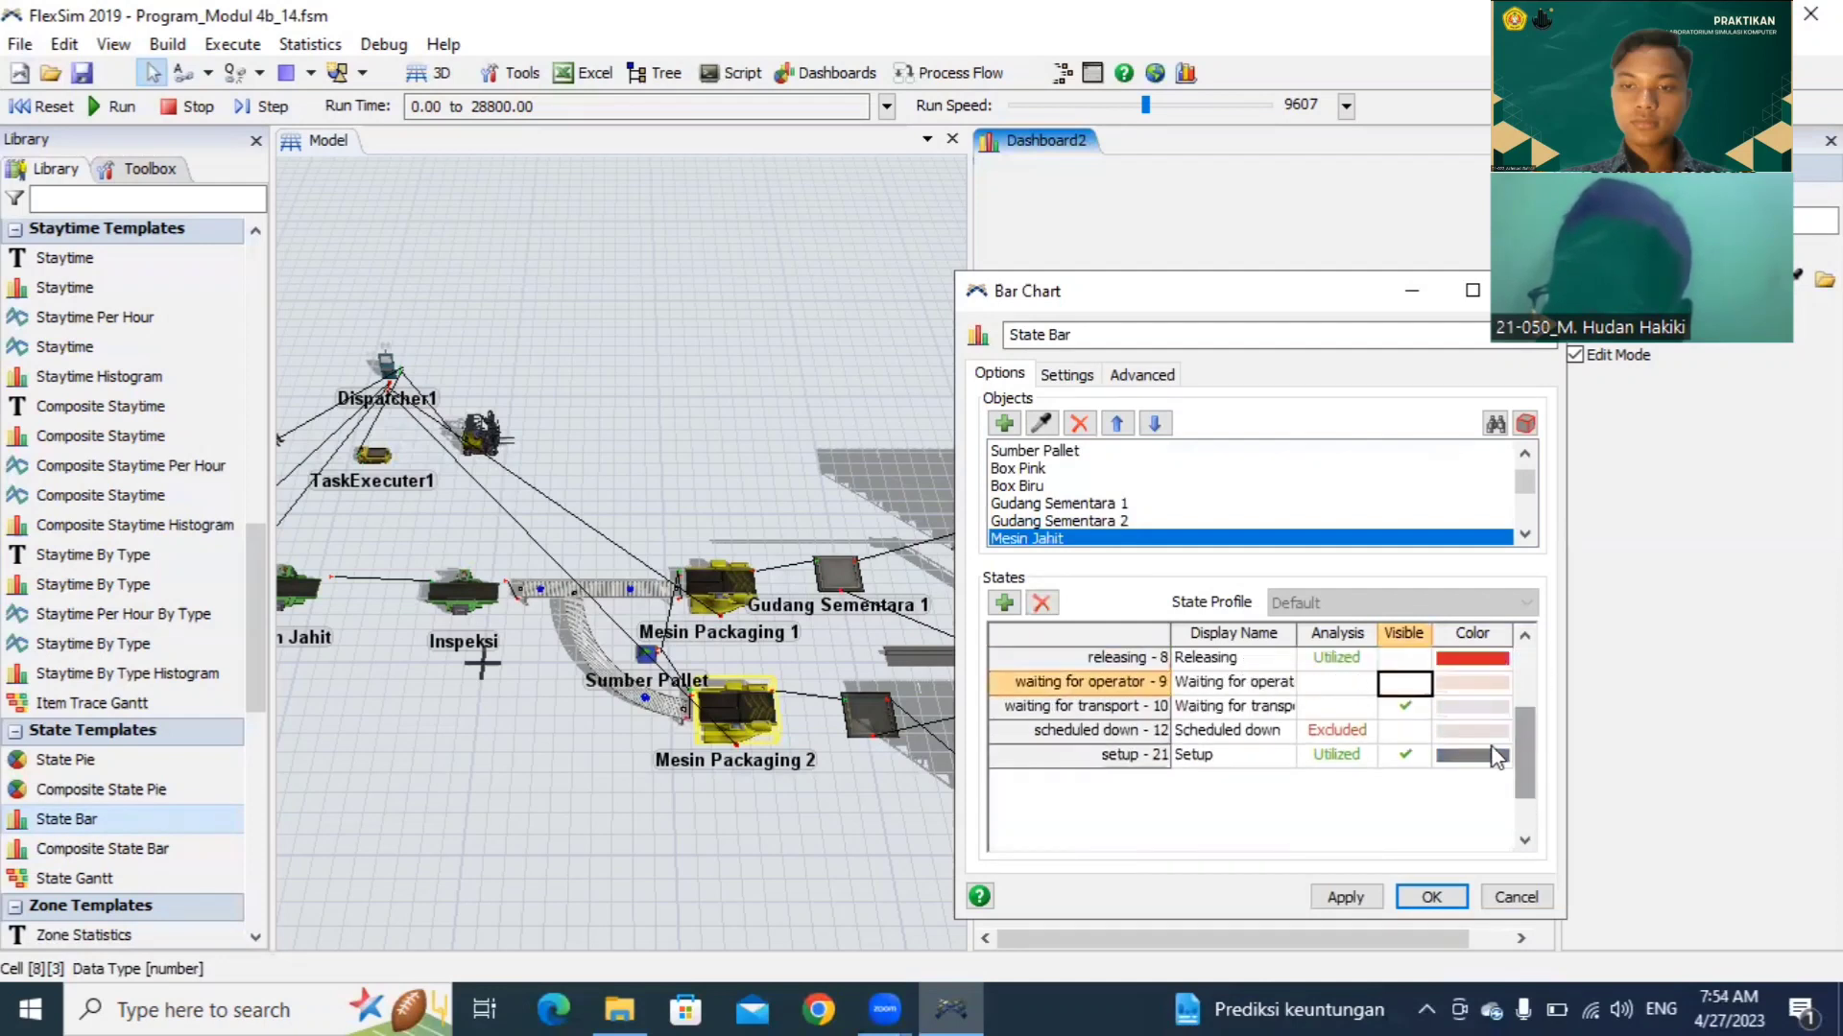
left_click(1407, 757)
left_click(1407, 710)
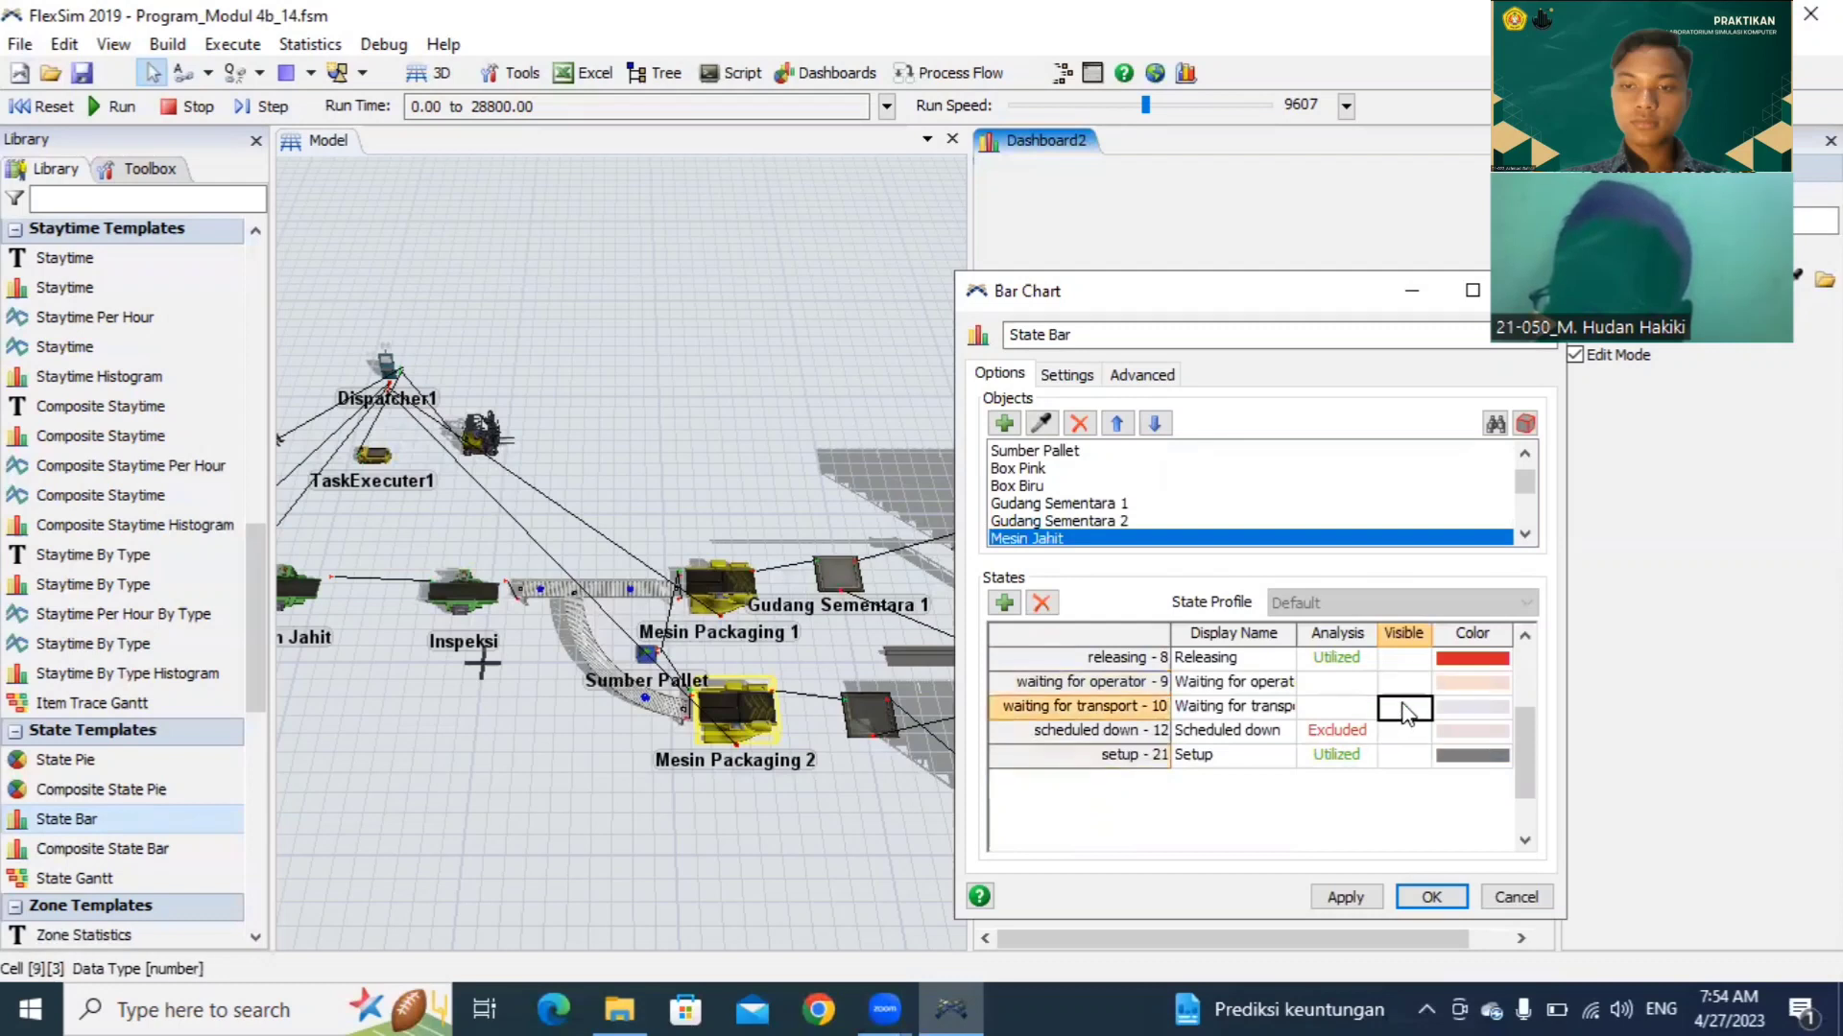
left_click_drag(1530, 756, 1520, 676)
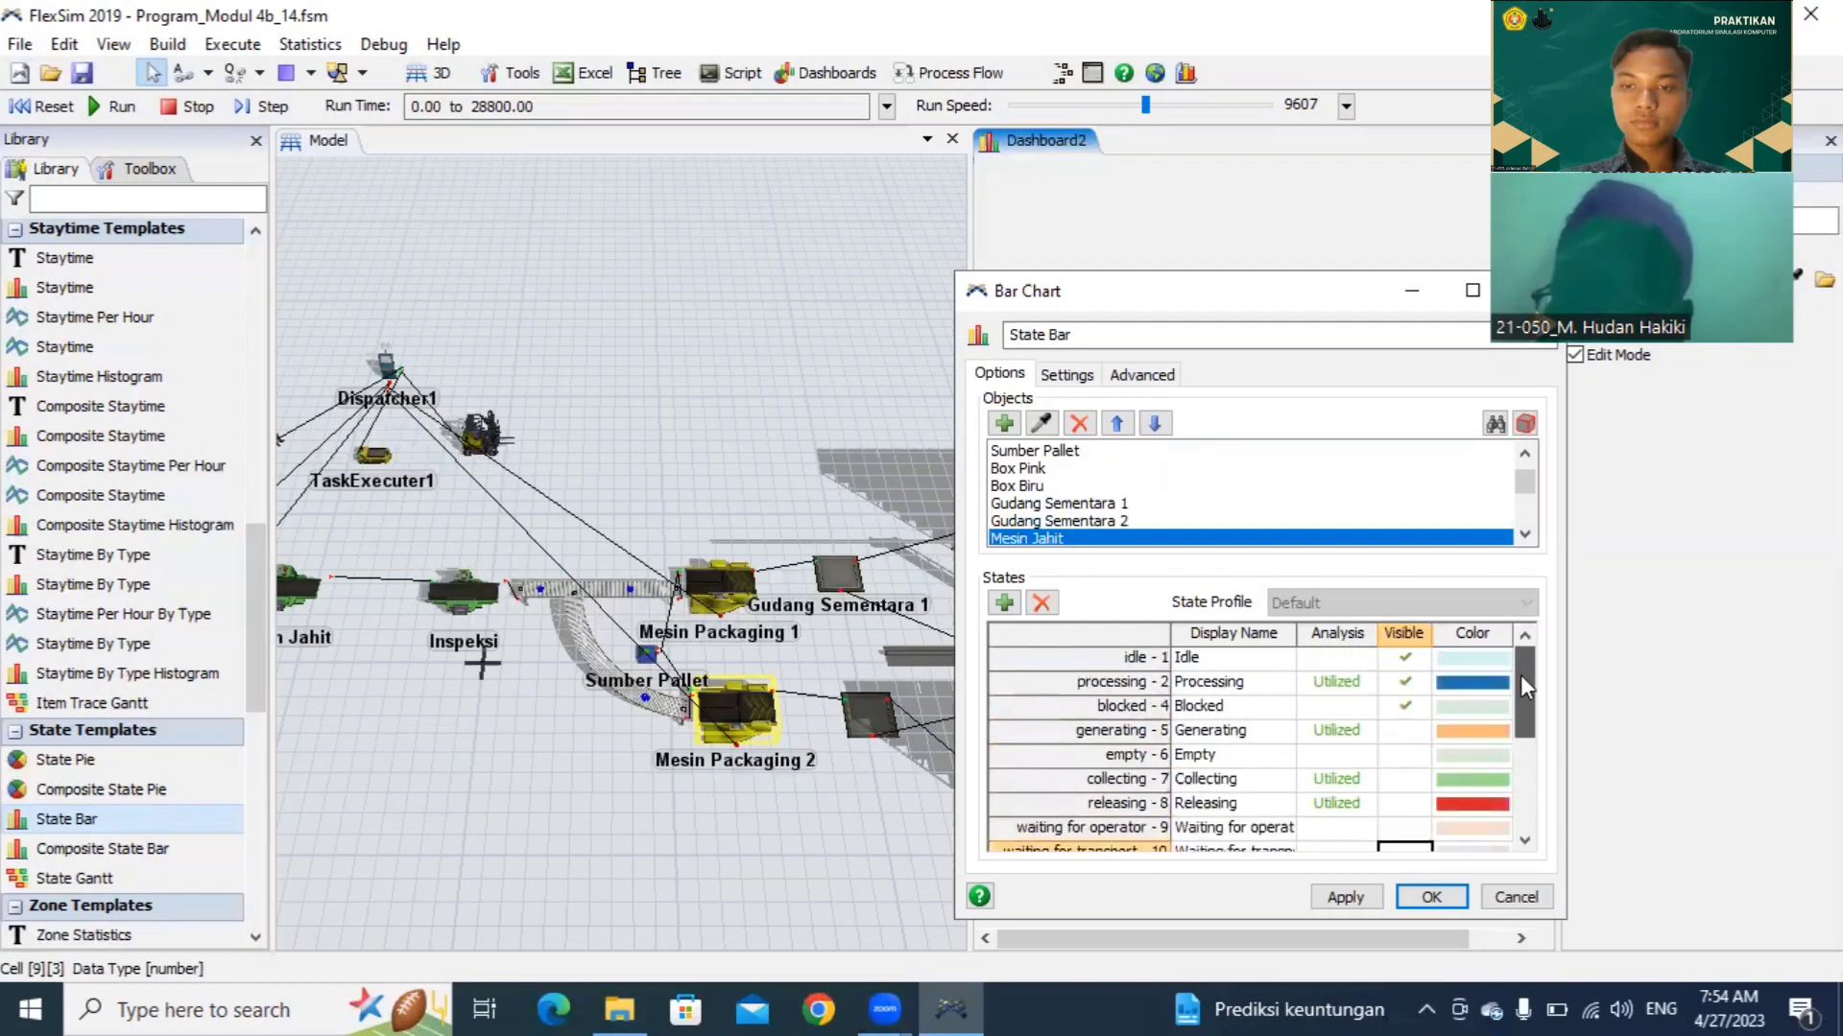
Step: Delete every state except Idle, Processing and Blocked from the State Bar chart, and set Blocked to Utilized in the analysis
left_click(1143, 740)
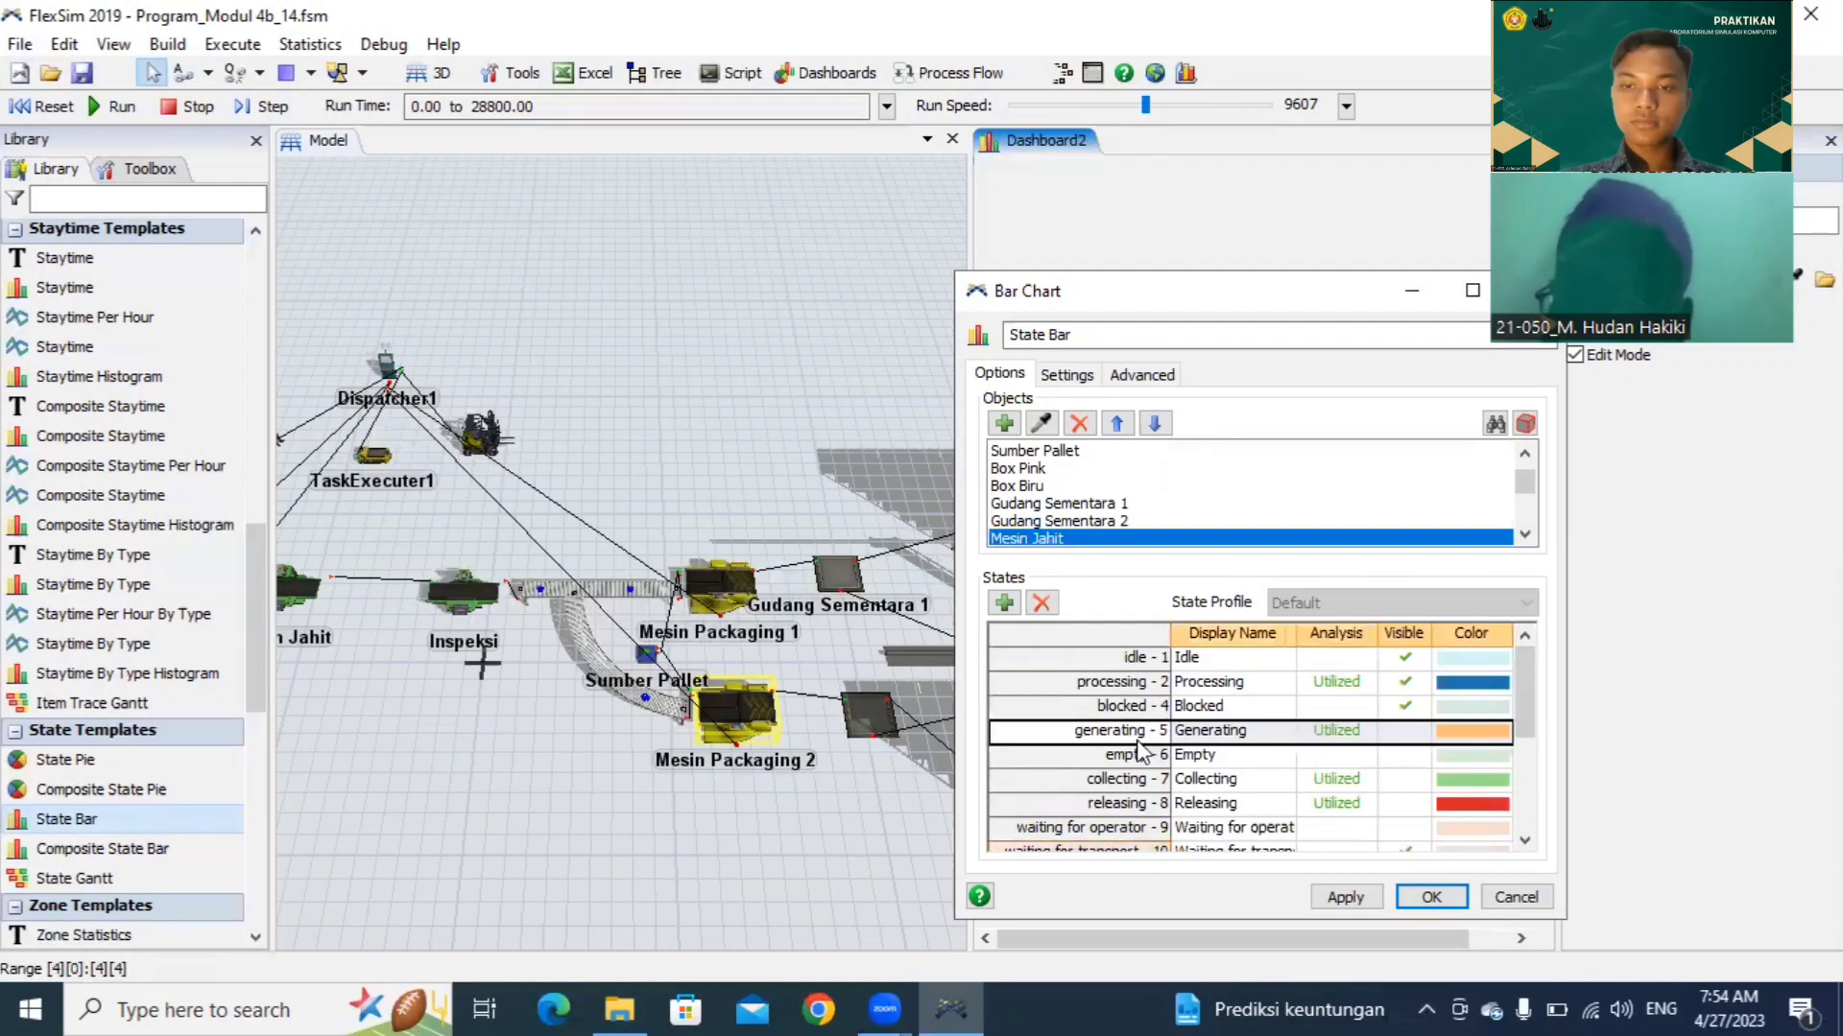
left_click(1040, 603)
left_click(1040, 603)
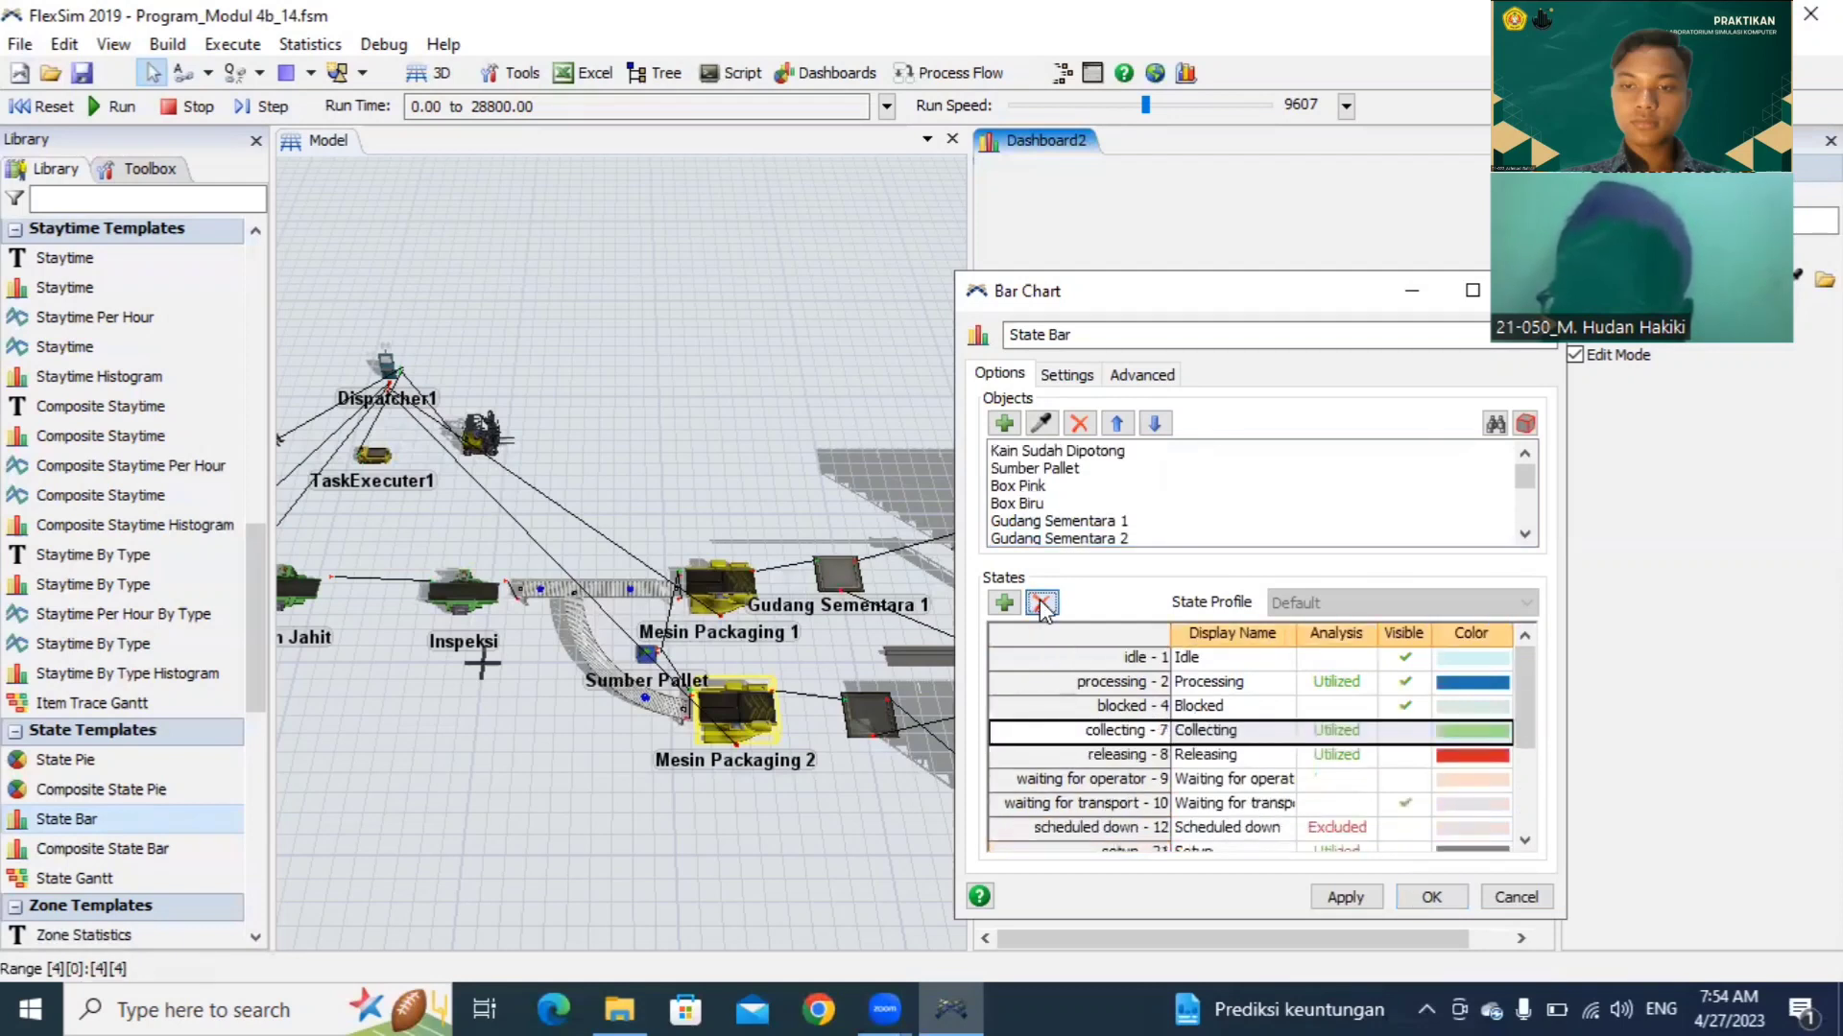
left_click(1041, 604)
left_click(1041, 605)
left_click(1042, 604)
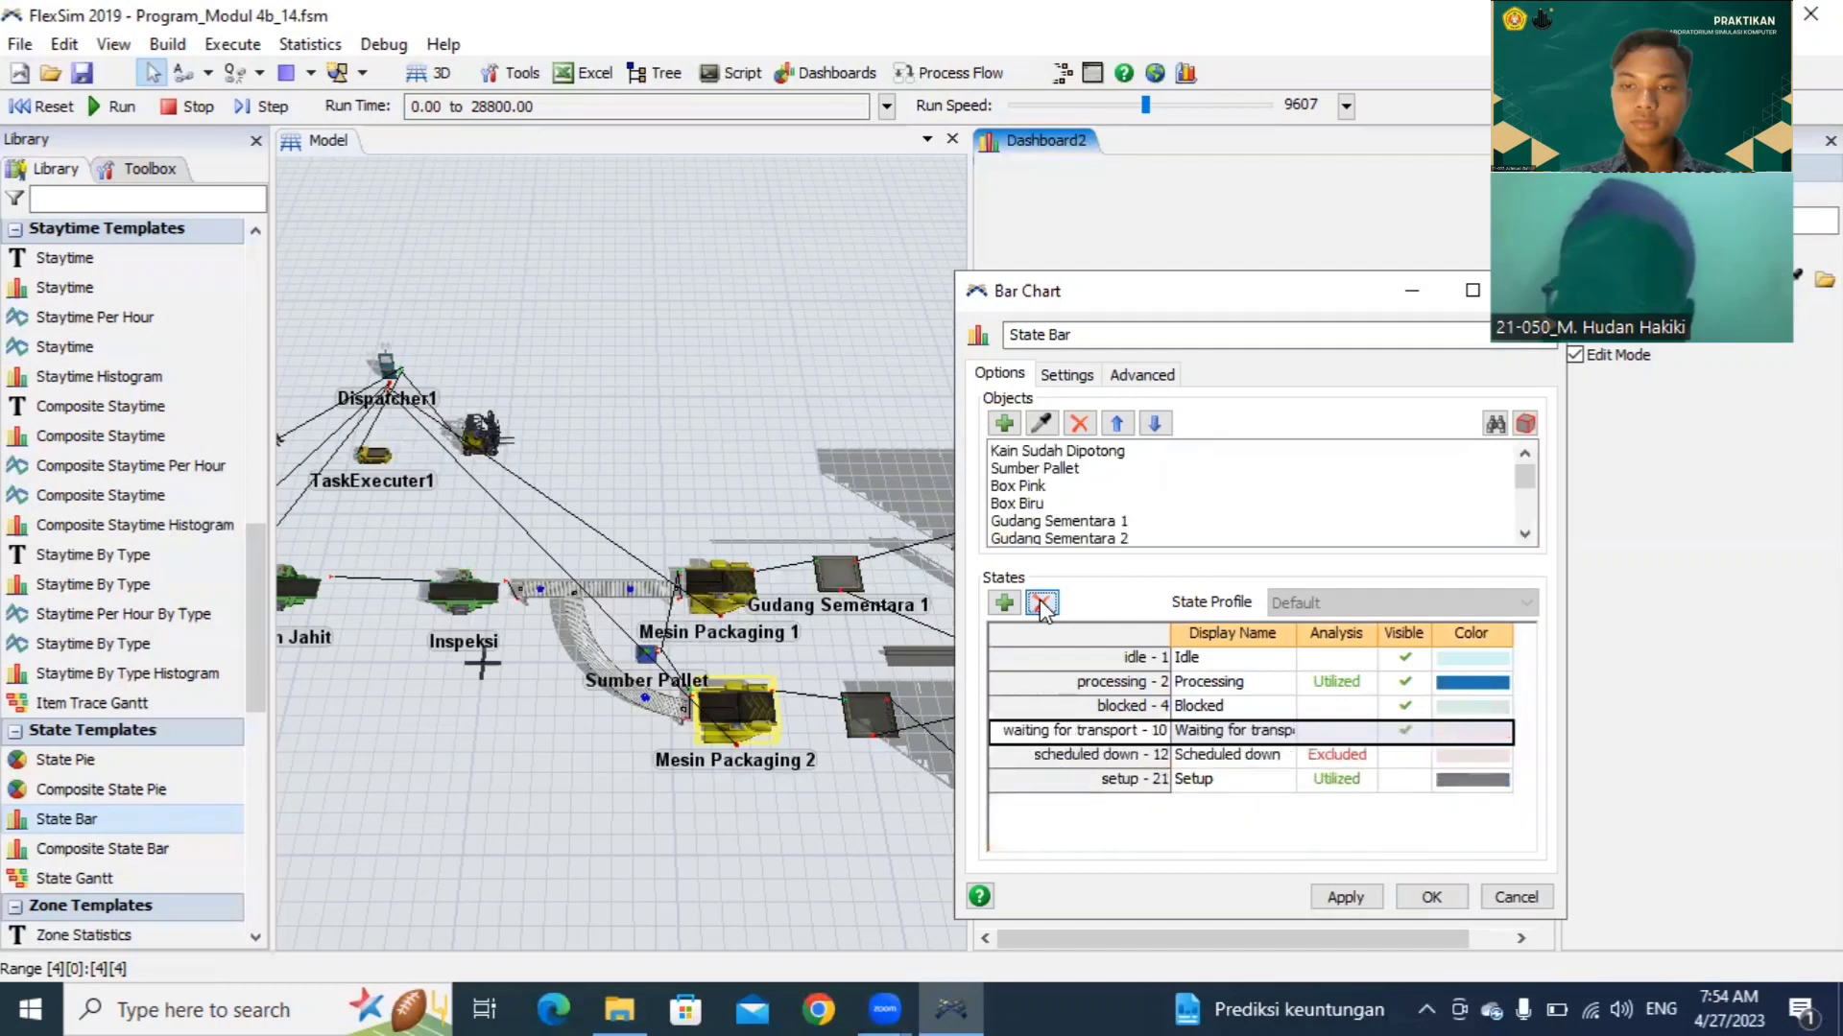
left_click(1042, 605)
left_click(1042, 605)
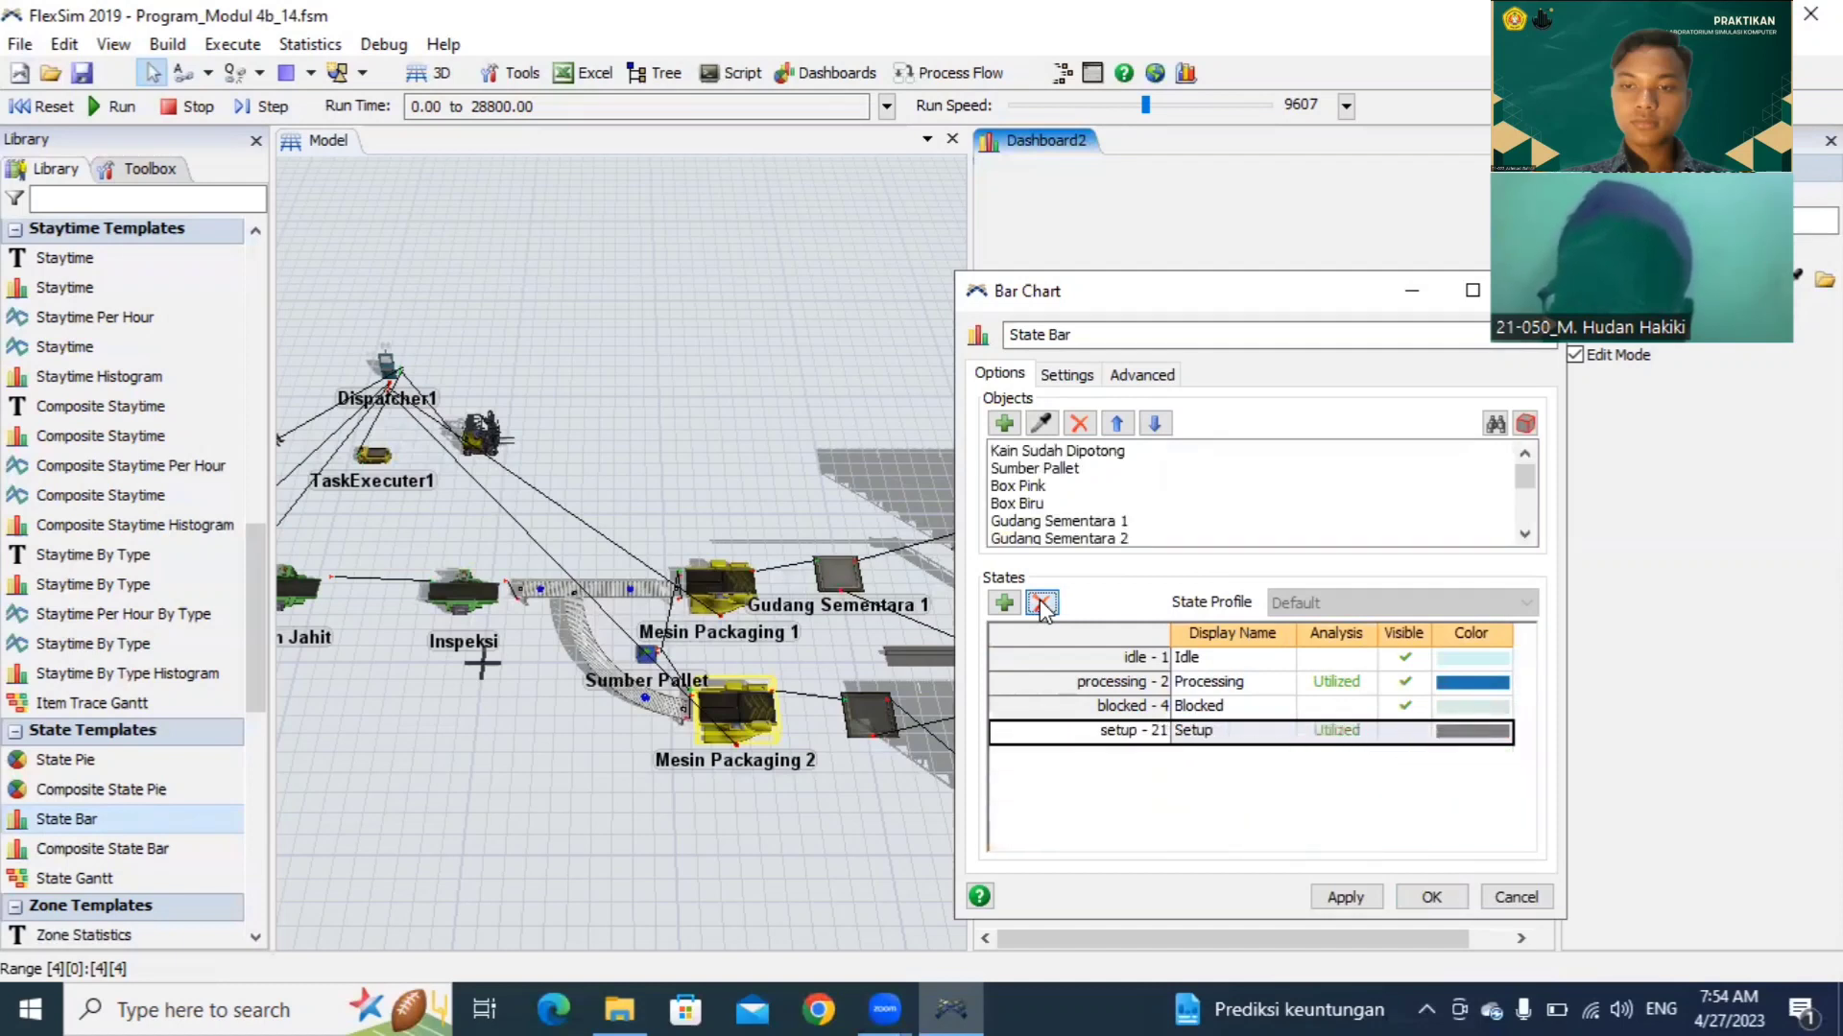
left_click(1041, 604)
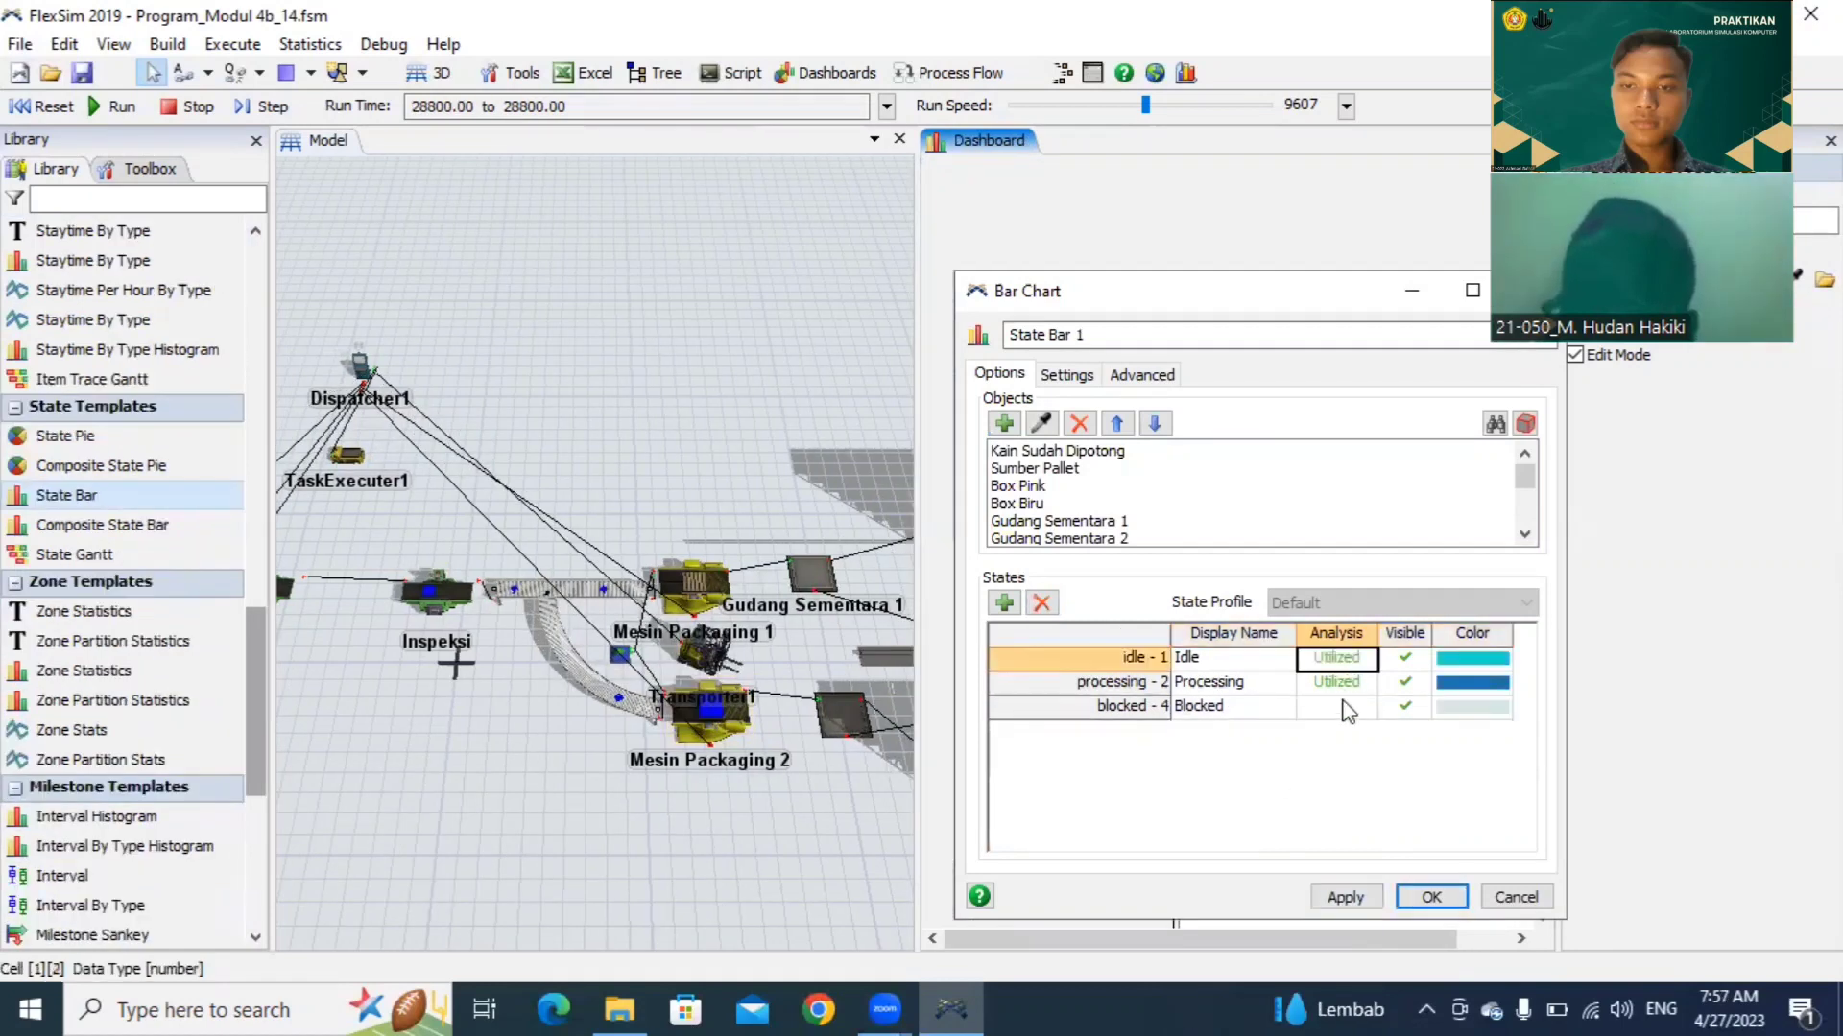
left_click(1343, 711)
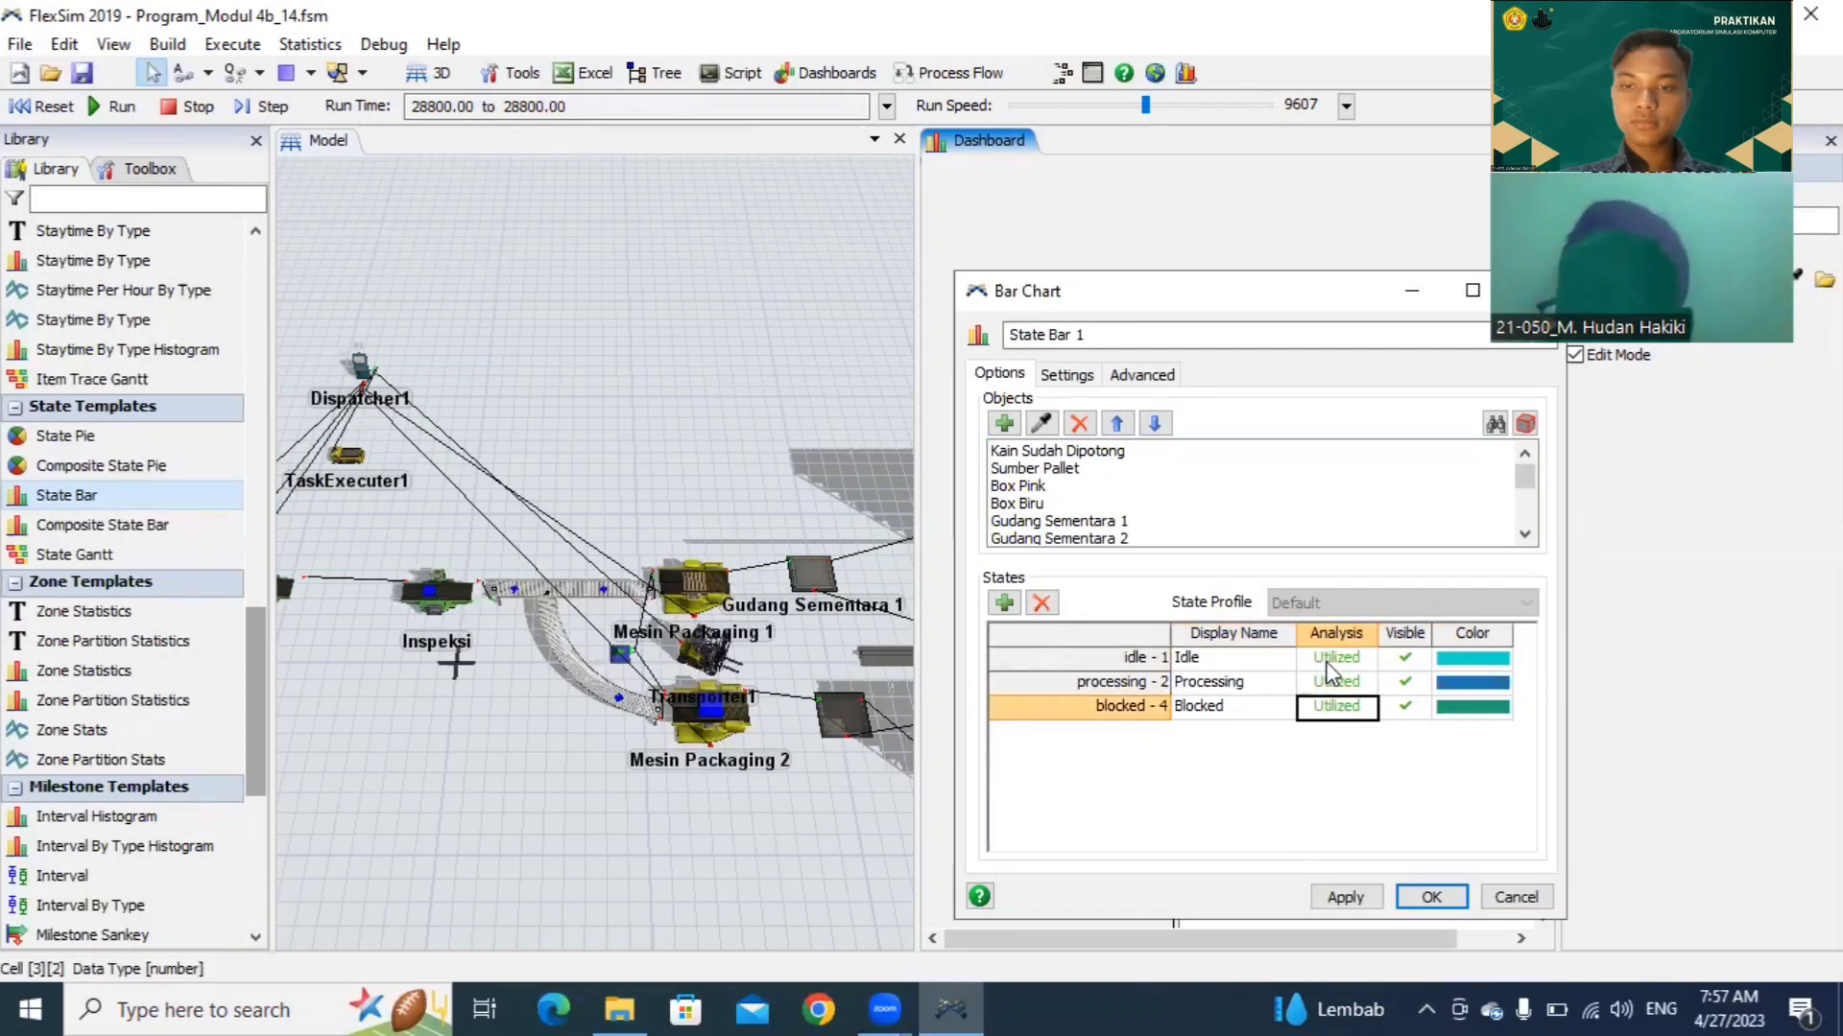
left_click(1430, 897)
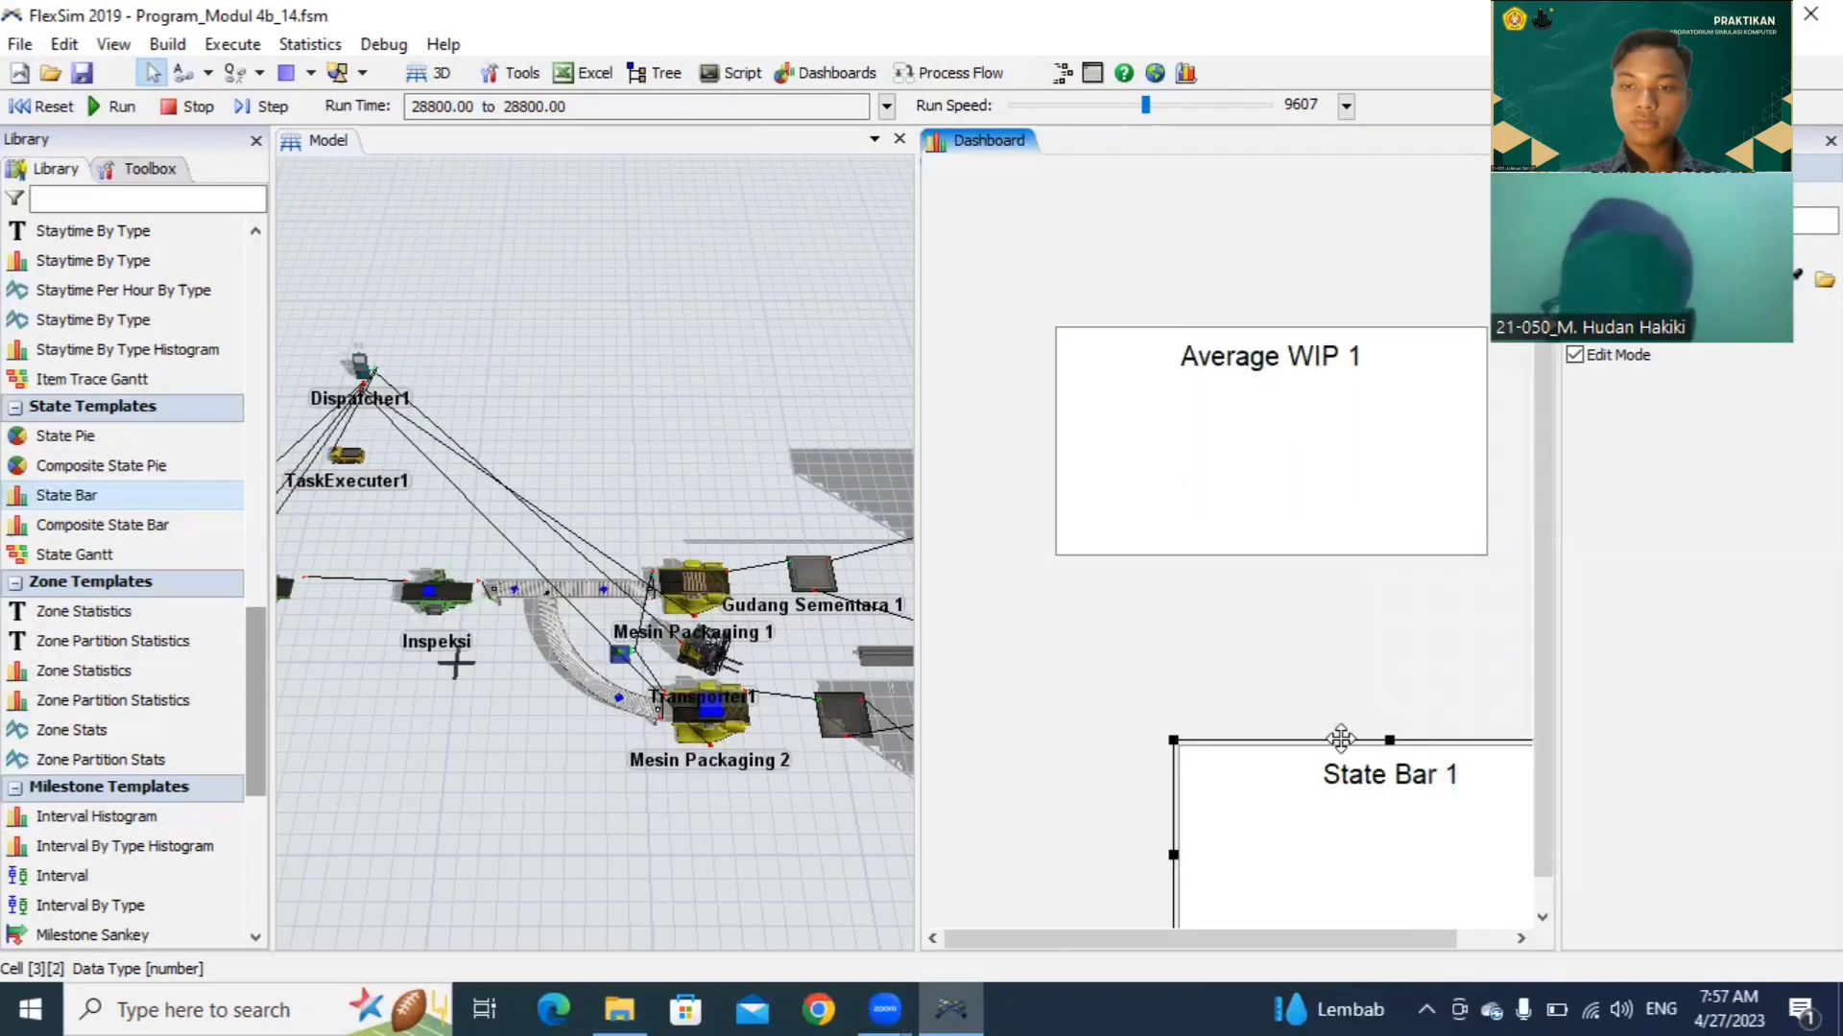
Step: Align the State Bar chart directly below the Average WIP table and run the model
left_click_drag(1337, 749, 1219, 687)
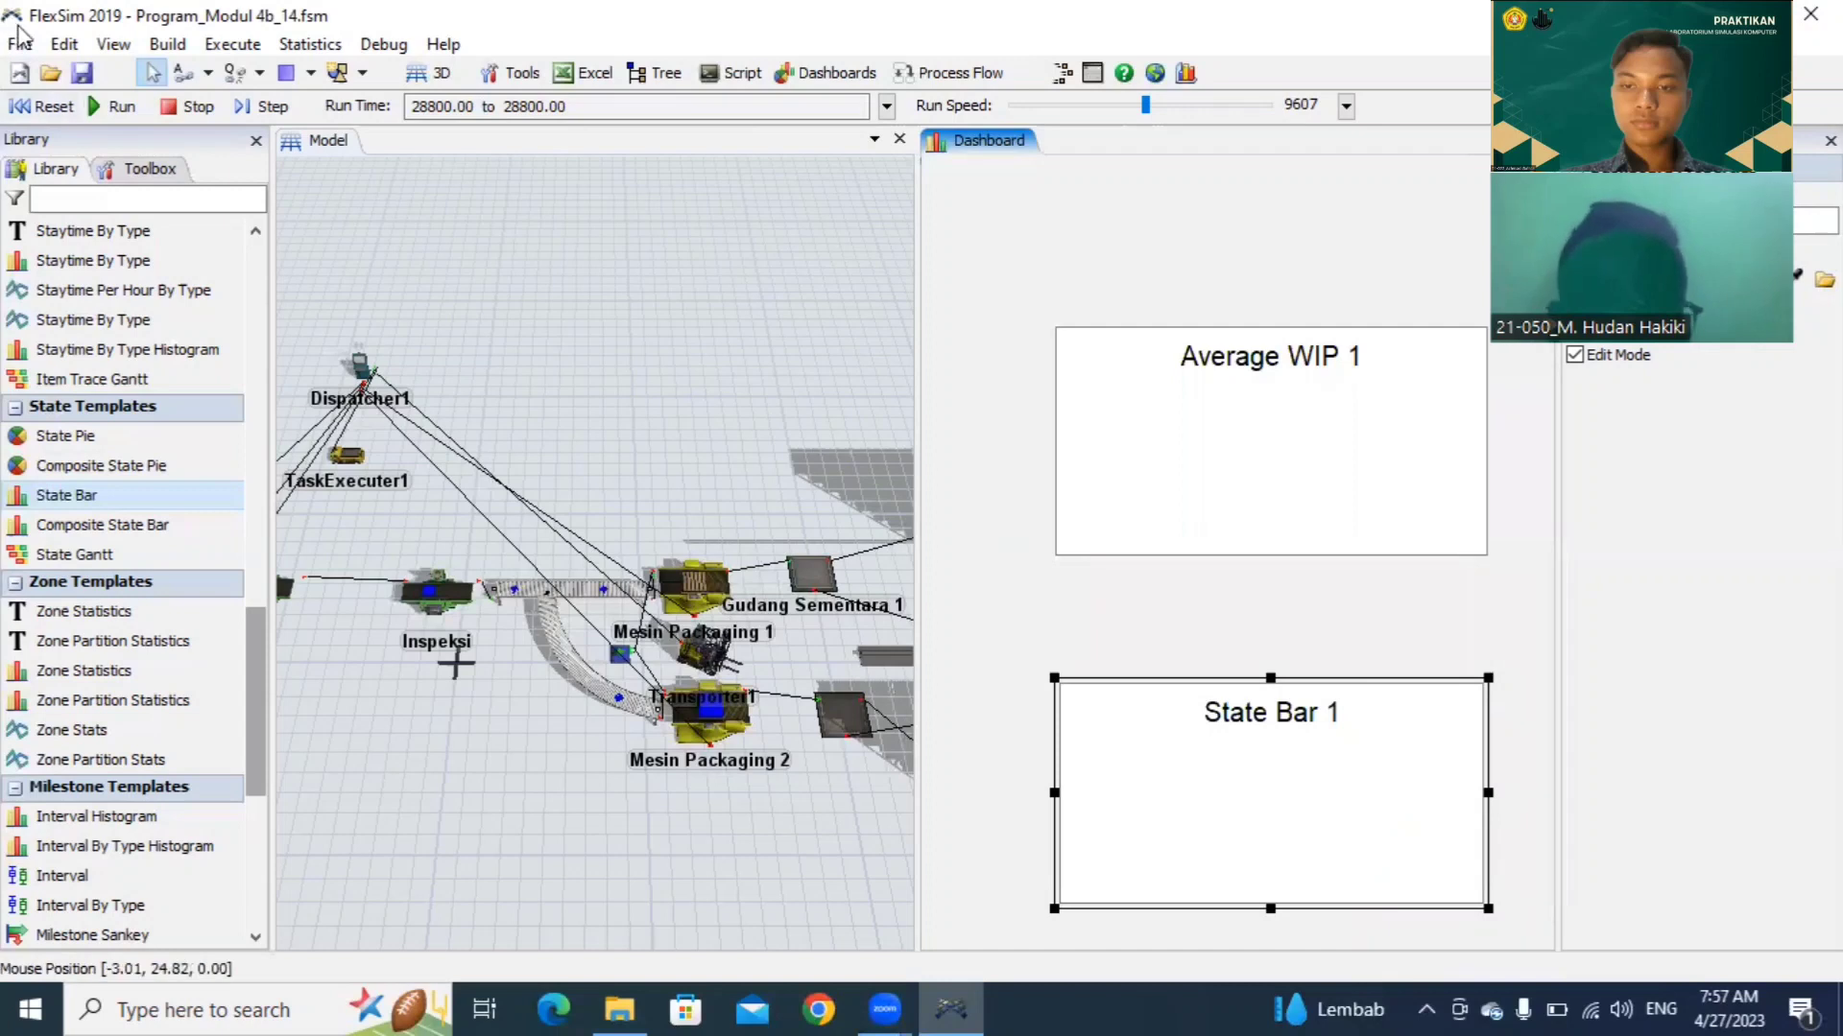
left_click(108, 106)
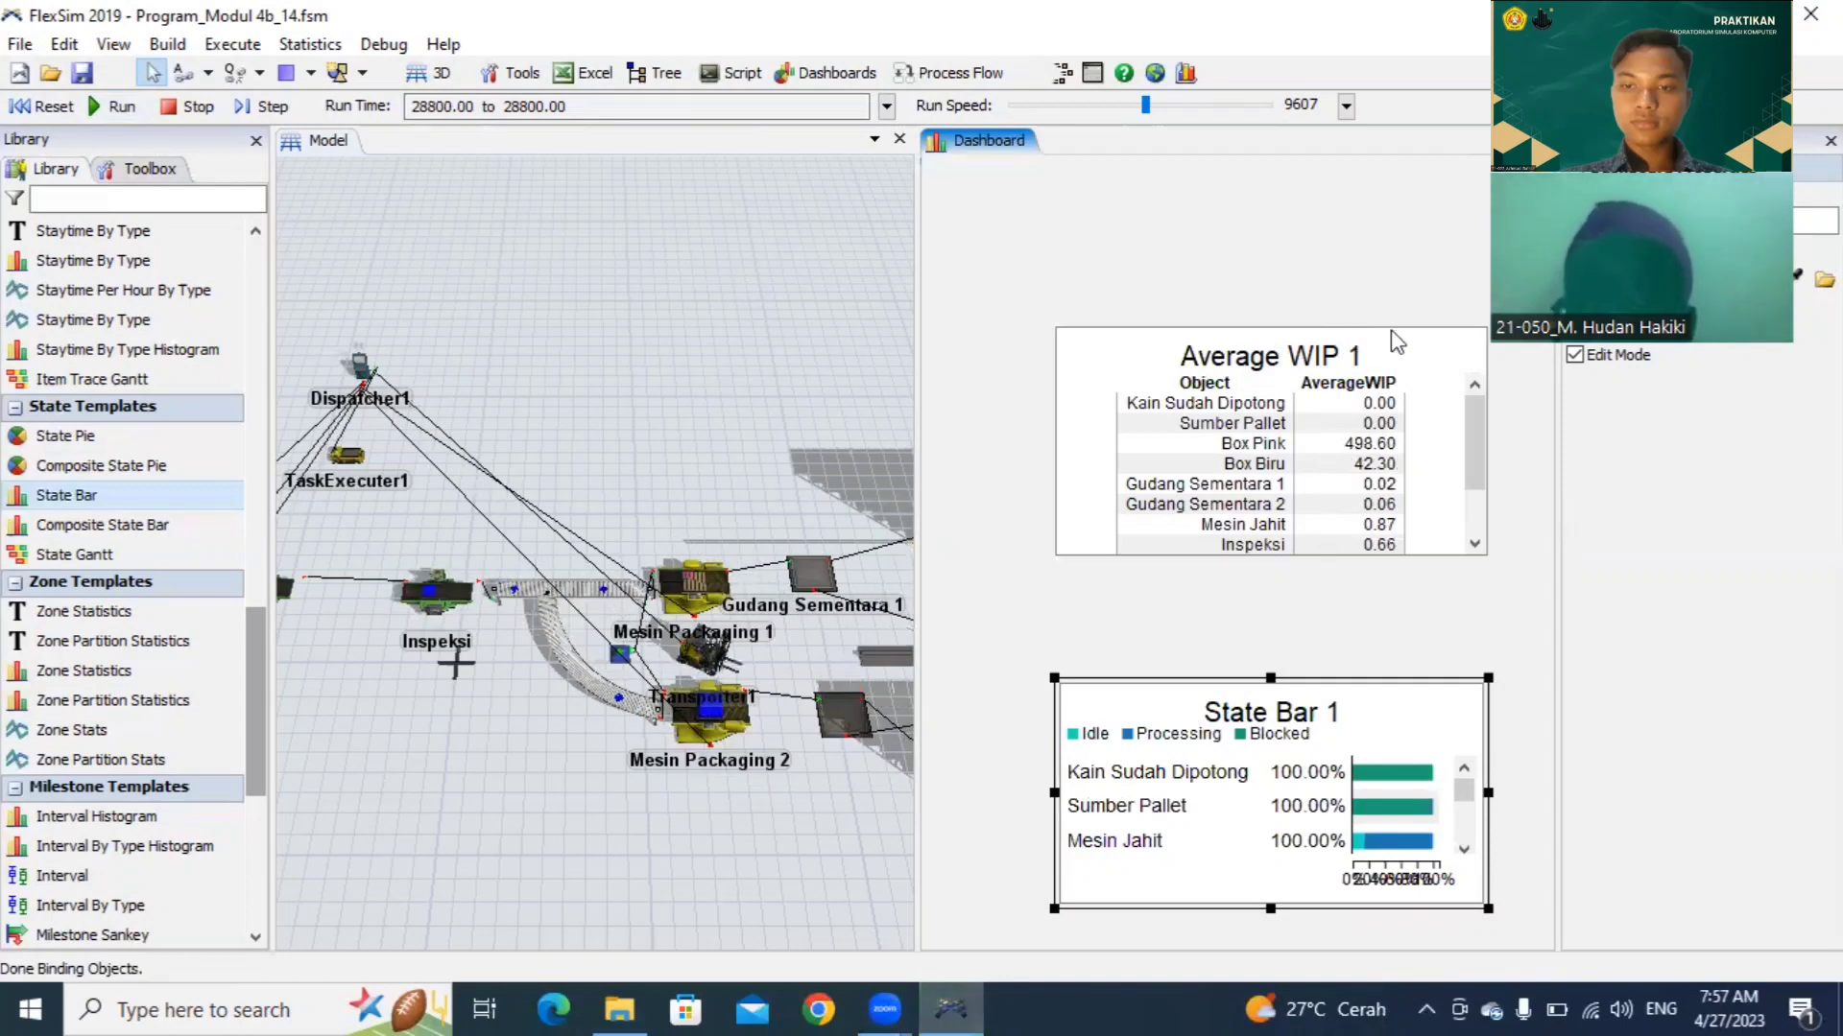
Step: Shift the Average WIP table higher in the dashboard and make it tall enough to show all its rows
left_click(1430, 344)
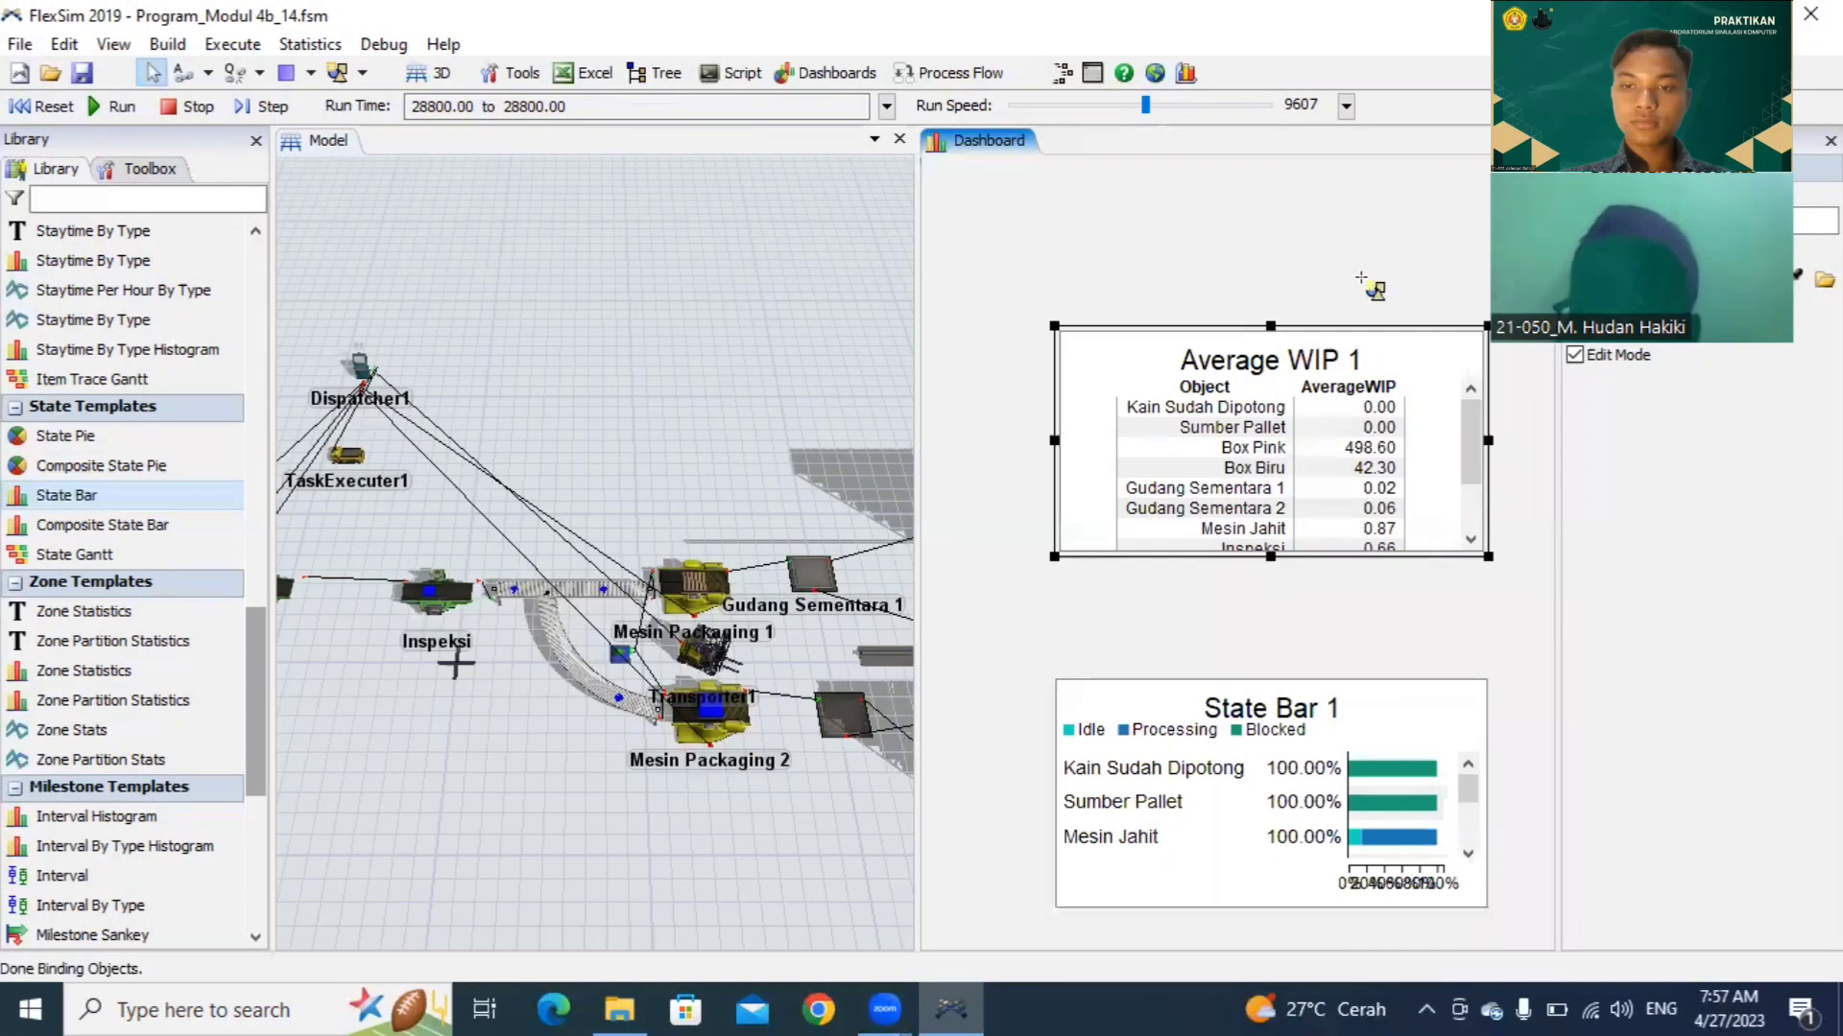
left_click_drag(1379, 343, 1315, 261)
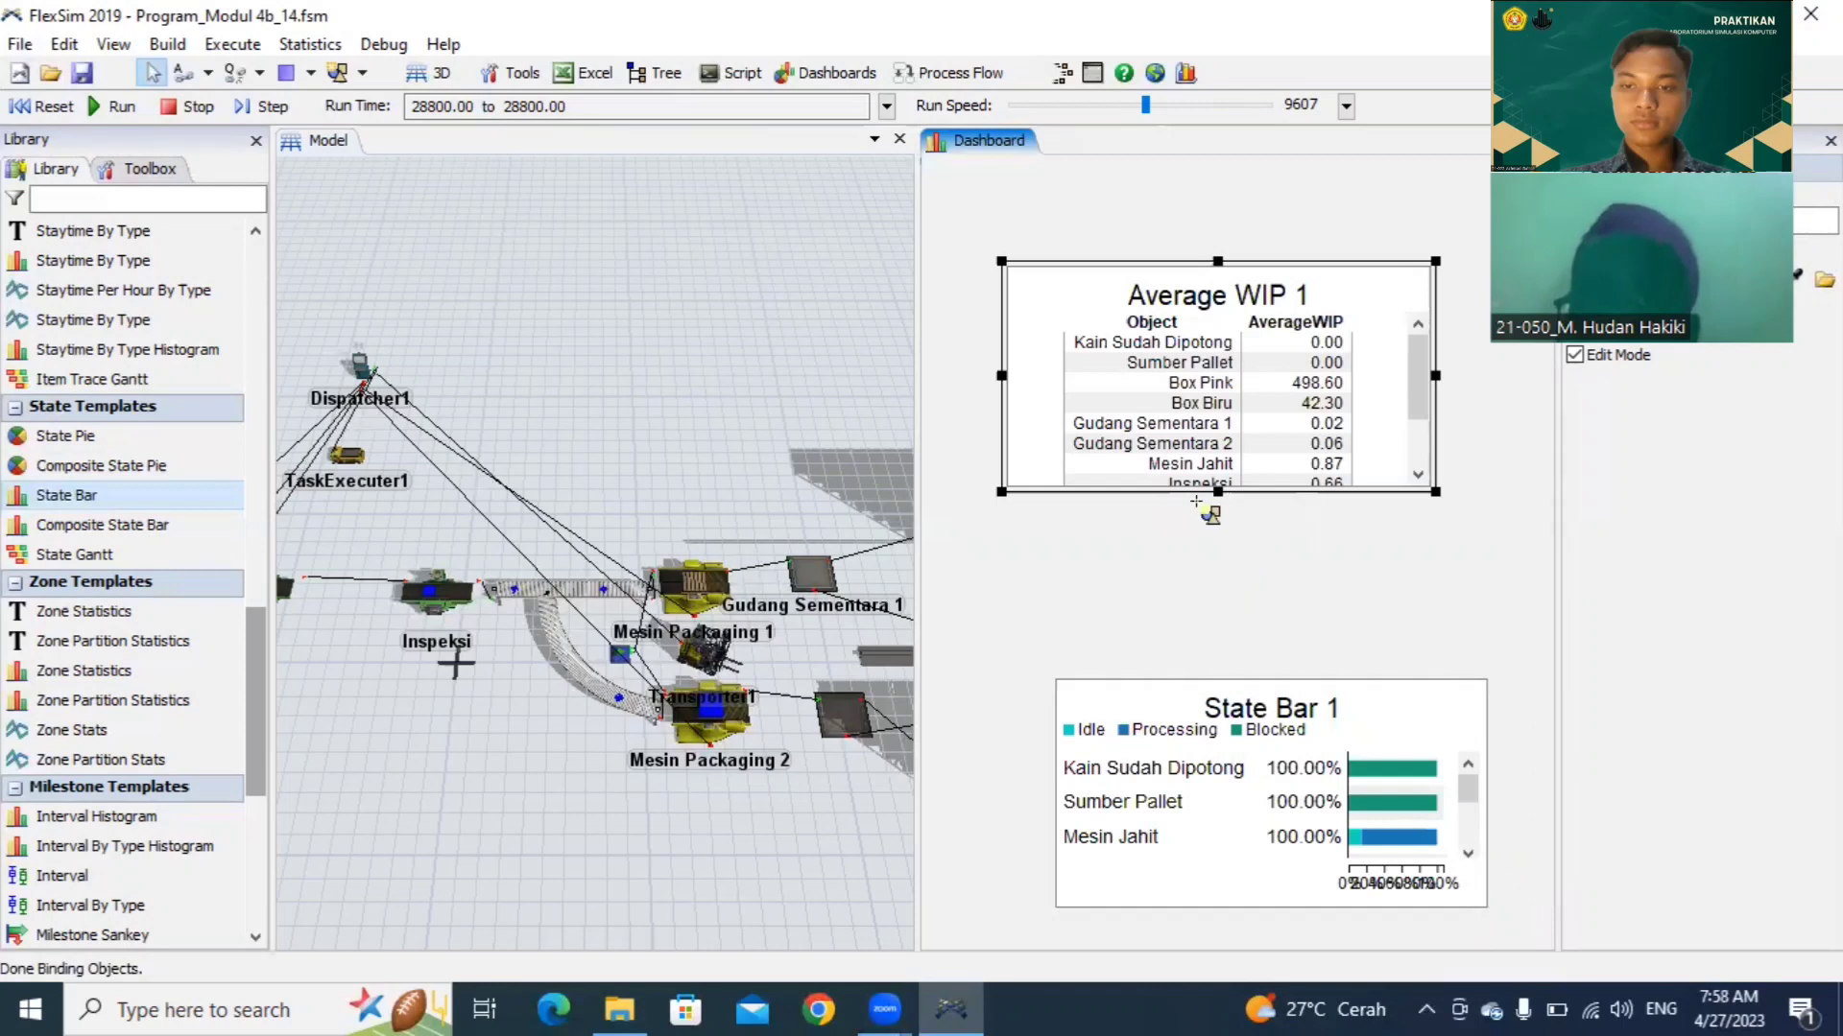
left_click_drag(1217, 489, 1231, 615)
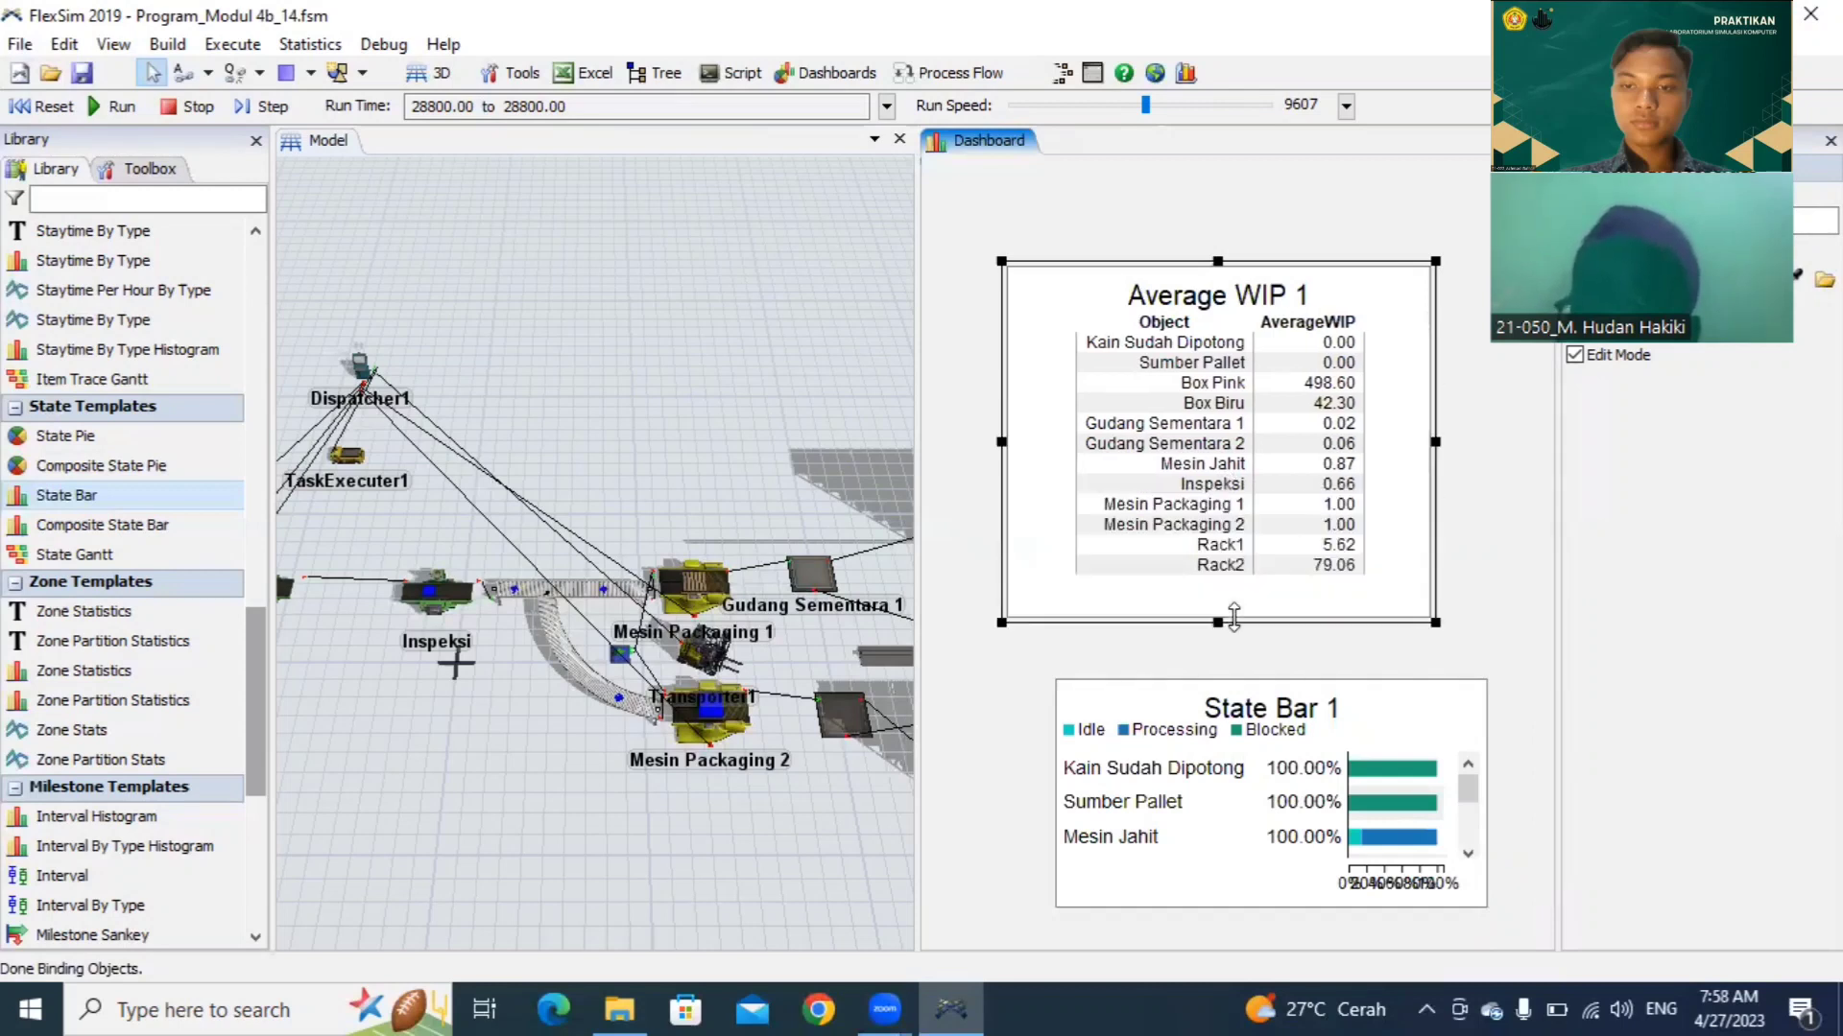
Step: Move the State Bar chart up against the Average WIP rows and enlarge it toward the dashboard's lower corner
left_click(1276, 698)
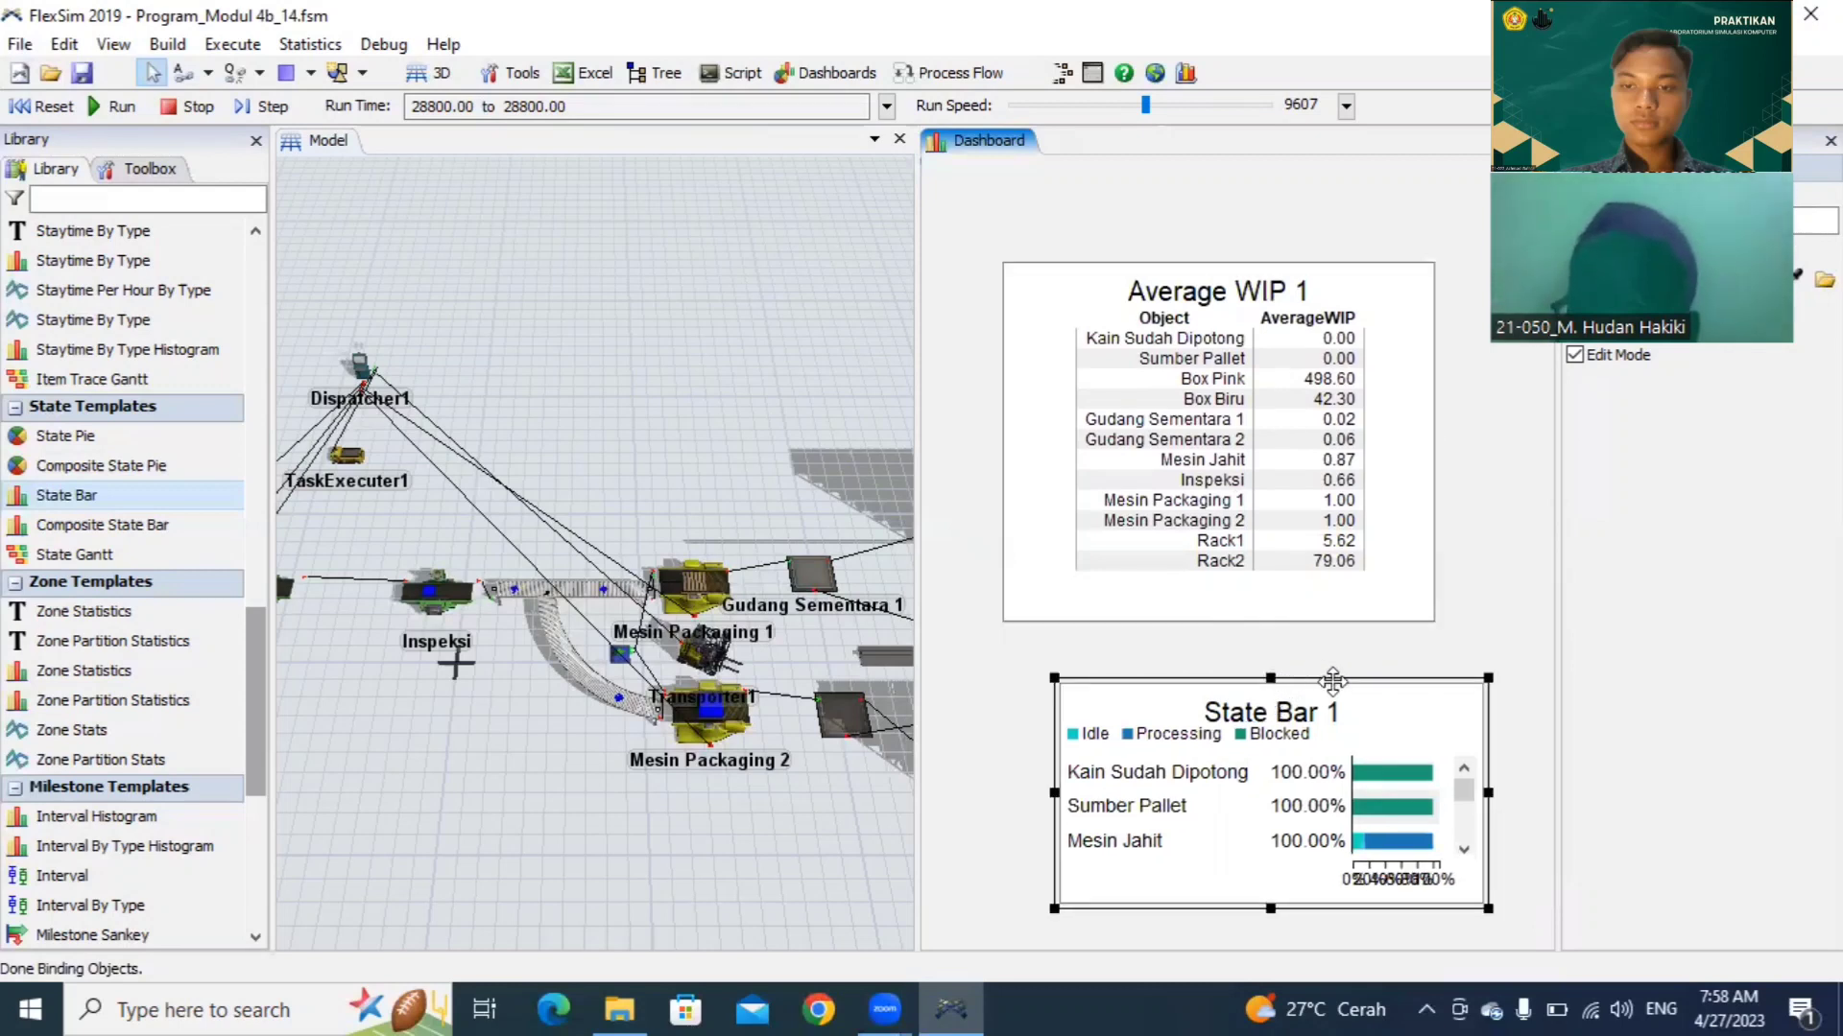
left_click_drag(1333, 682, 1281, 603)
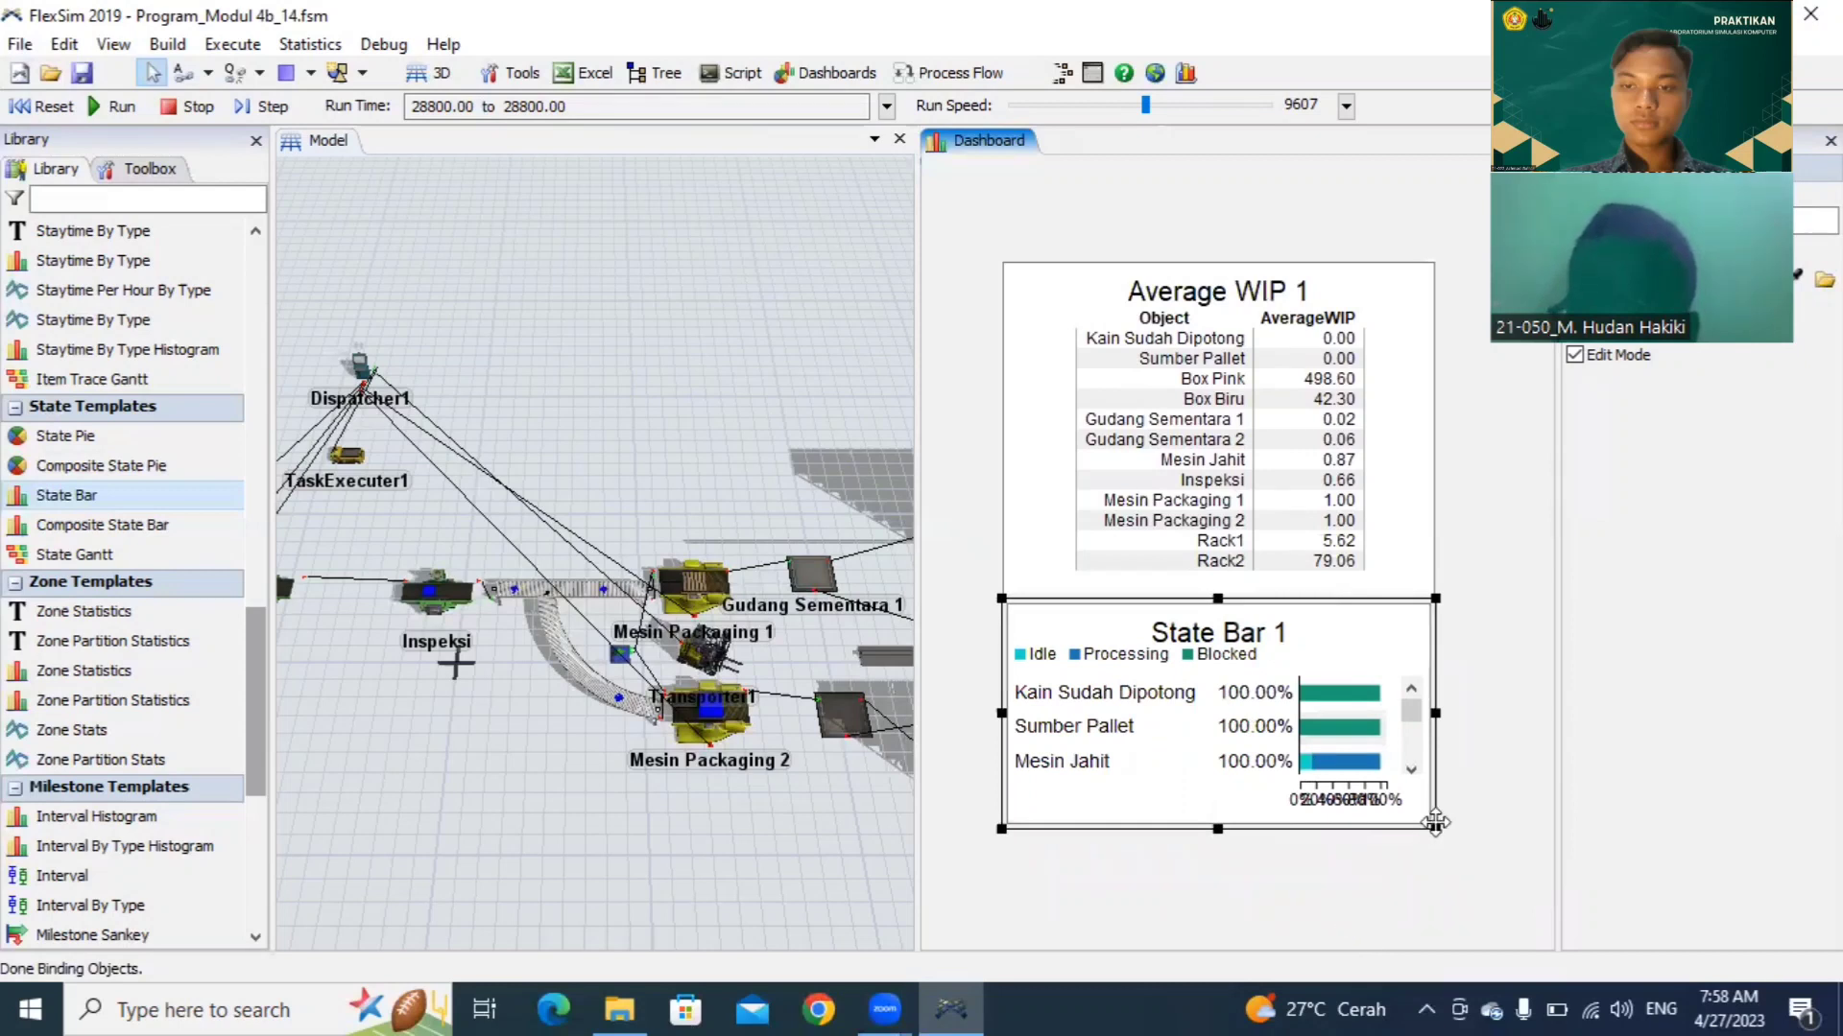
left_click_drag(1435, 829, 1543, 948)
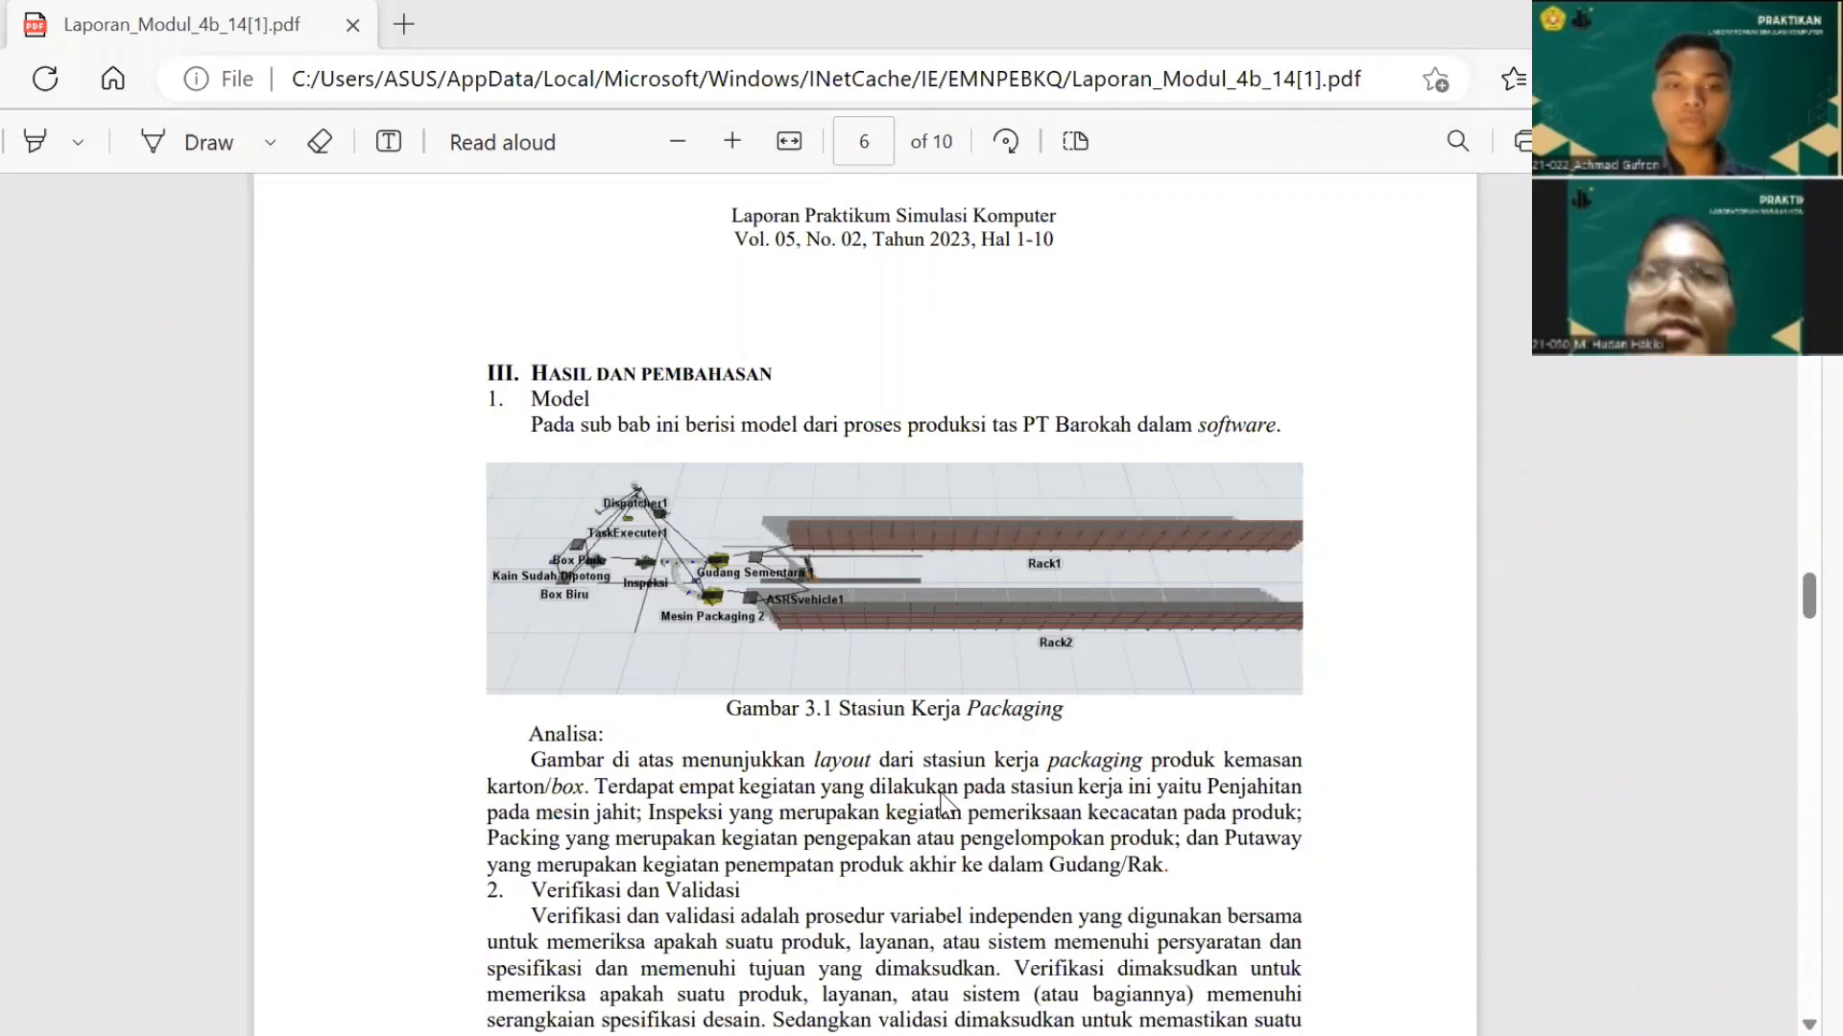
Step: Read the Laporan_Modul_4b_14 report's model description, its verification and validation section, and the Automated Fitting Results analysis
scroll(944, 801, "down", 2)
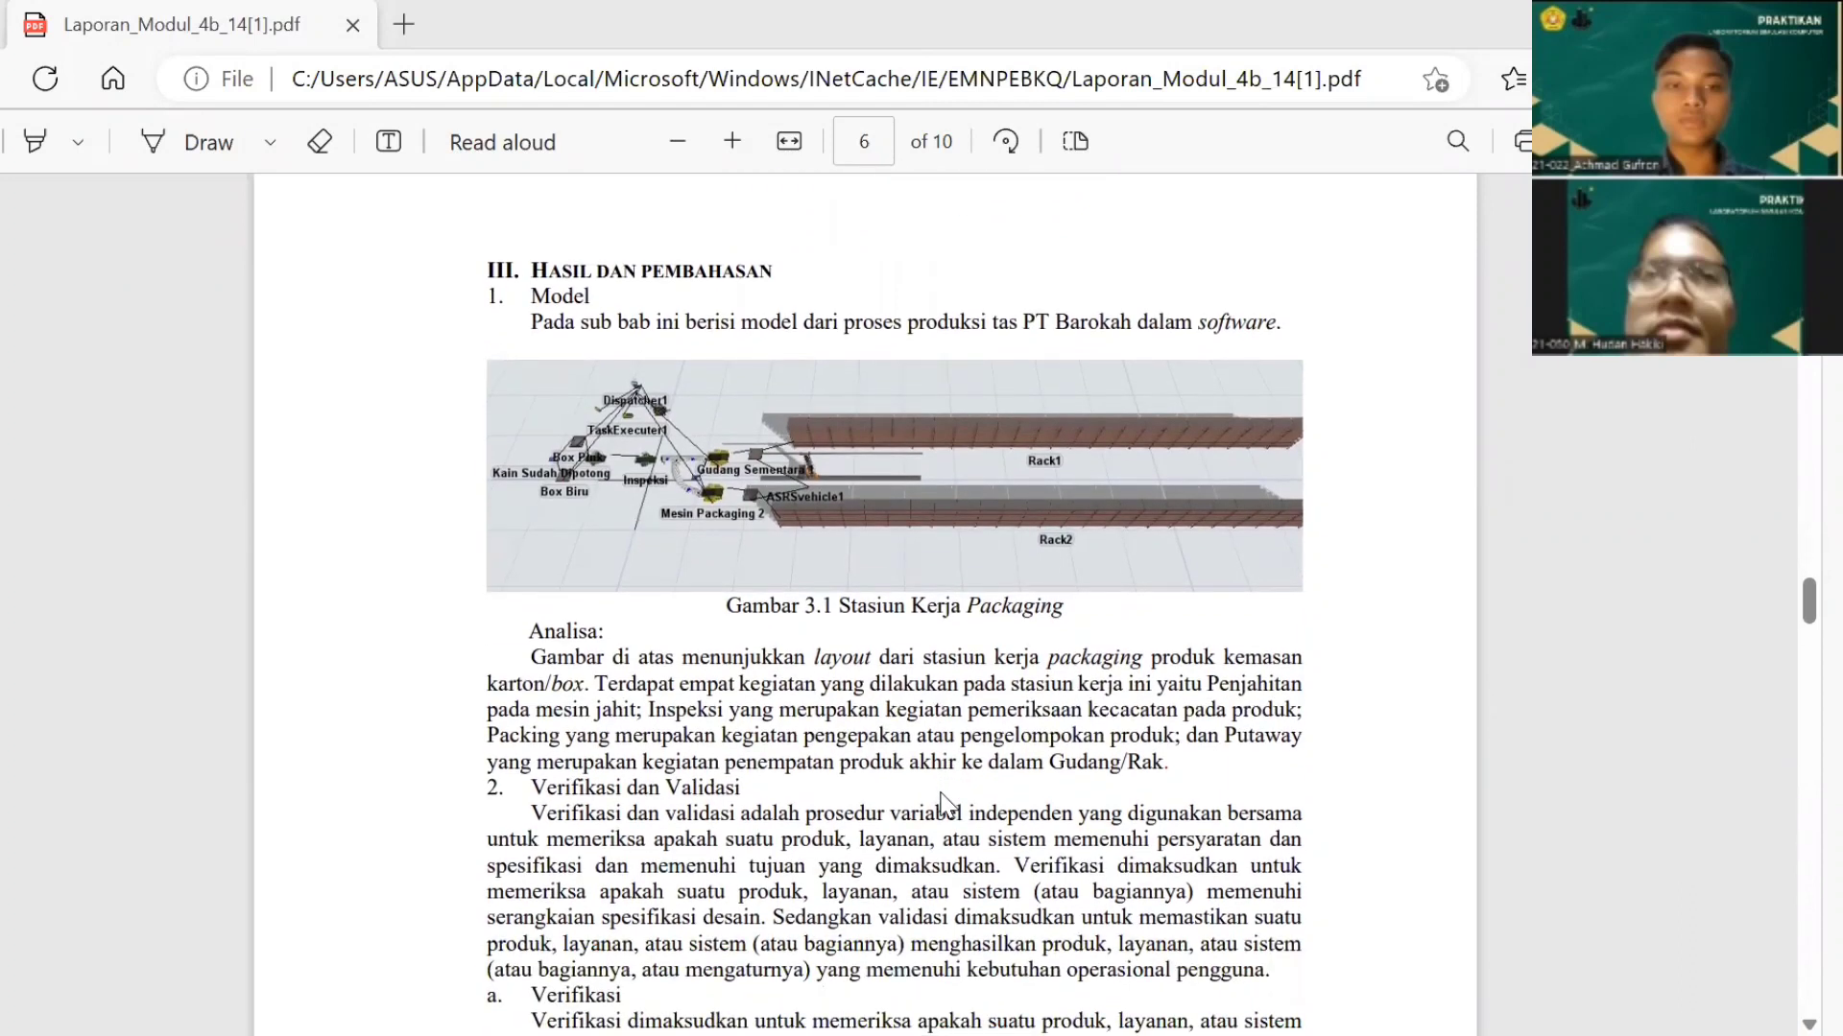
scroll(943, 802, "down", 1)
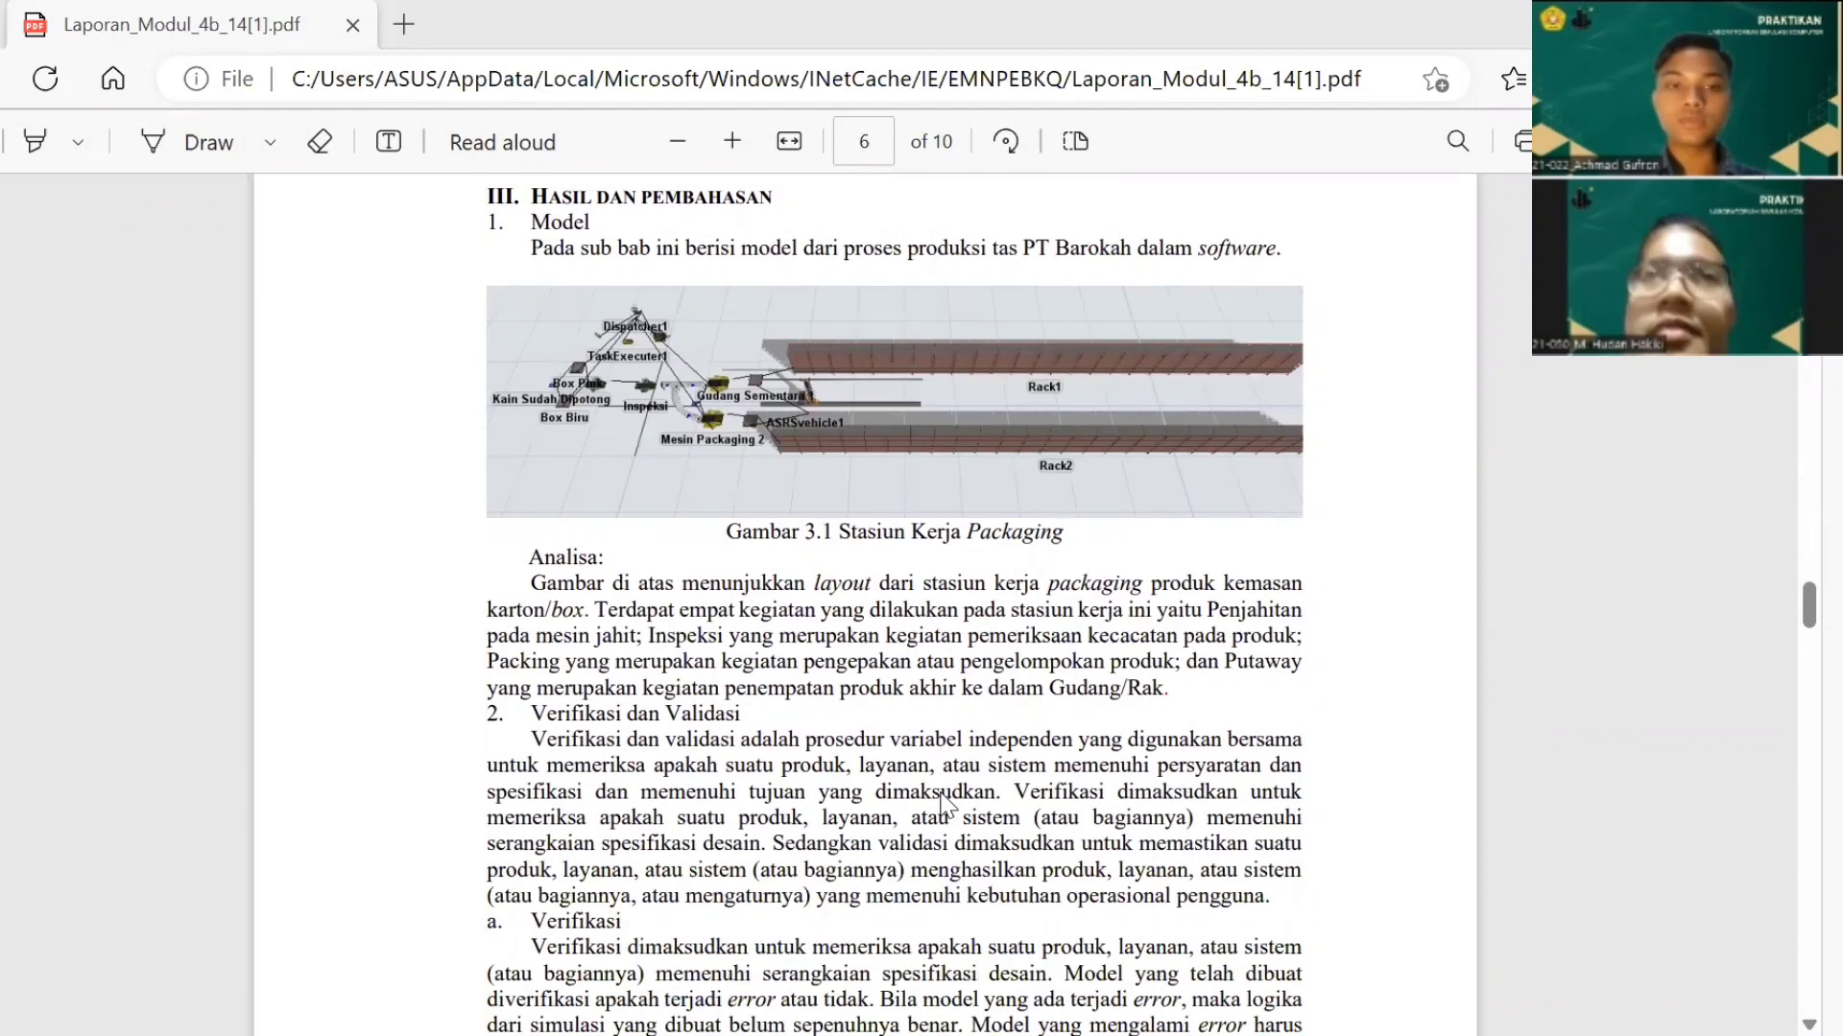
scroll(941, 799, "down", 4)
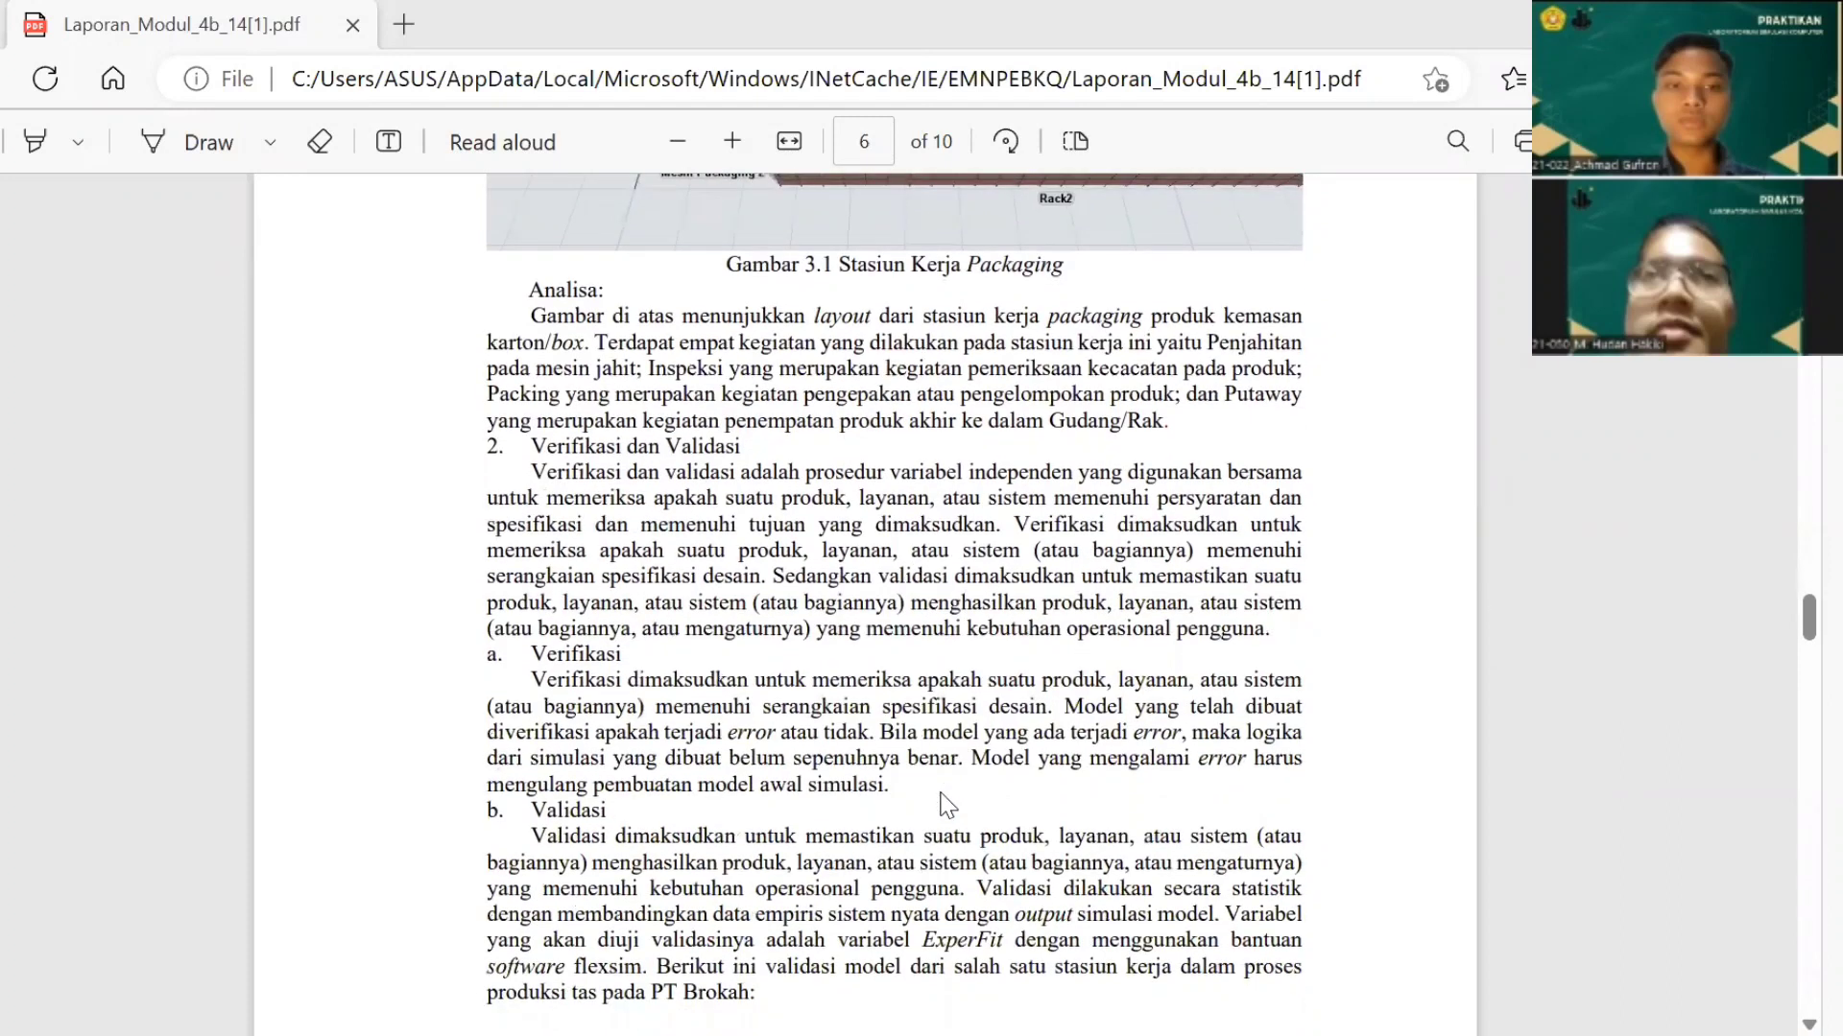
scroll(947, 804, "down", 2)
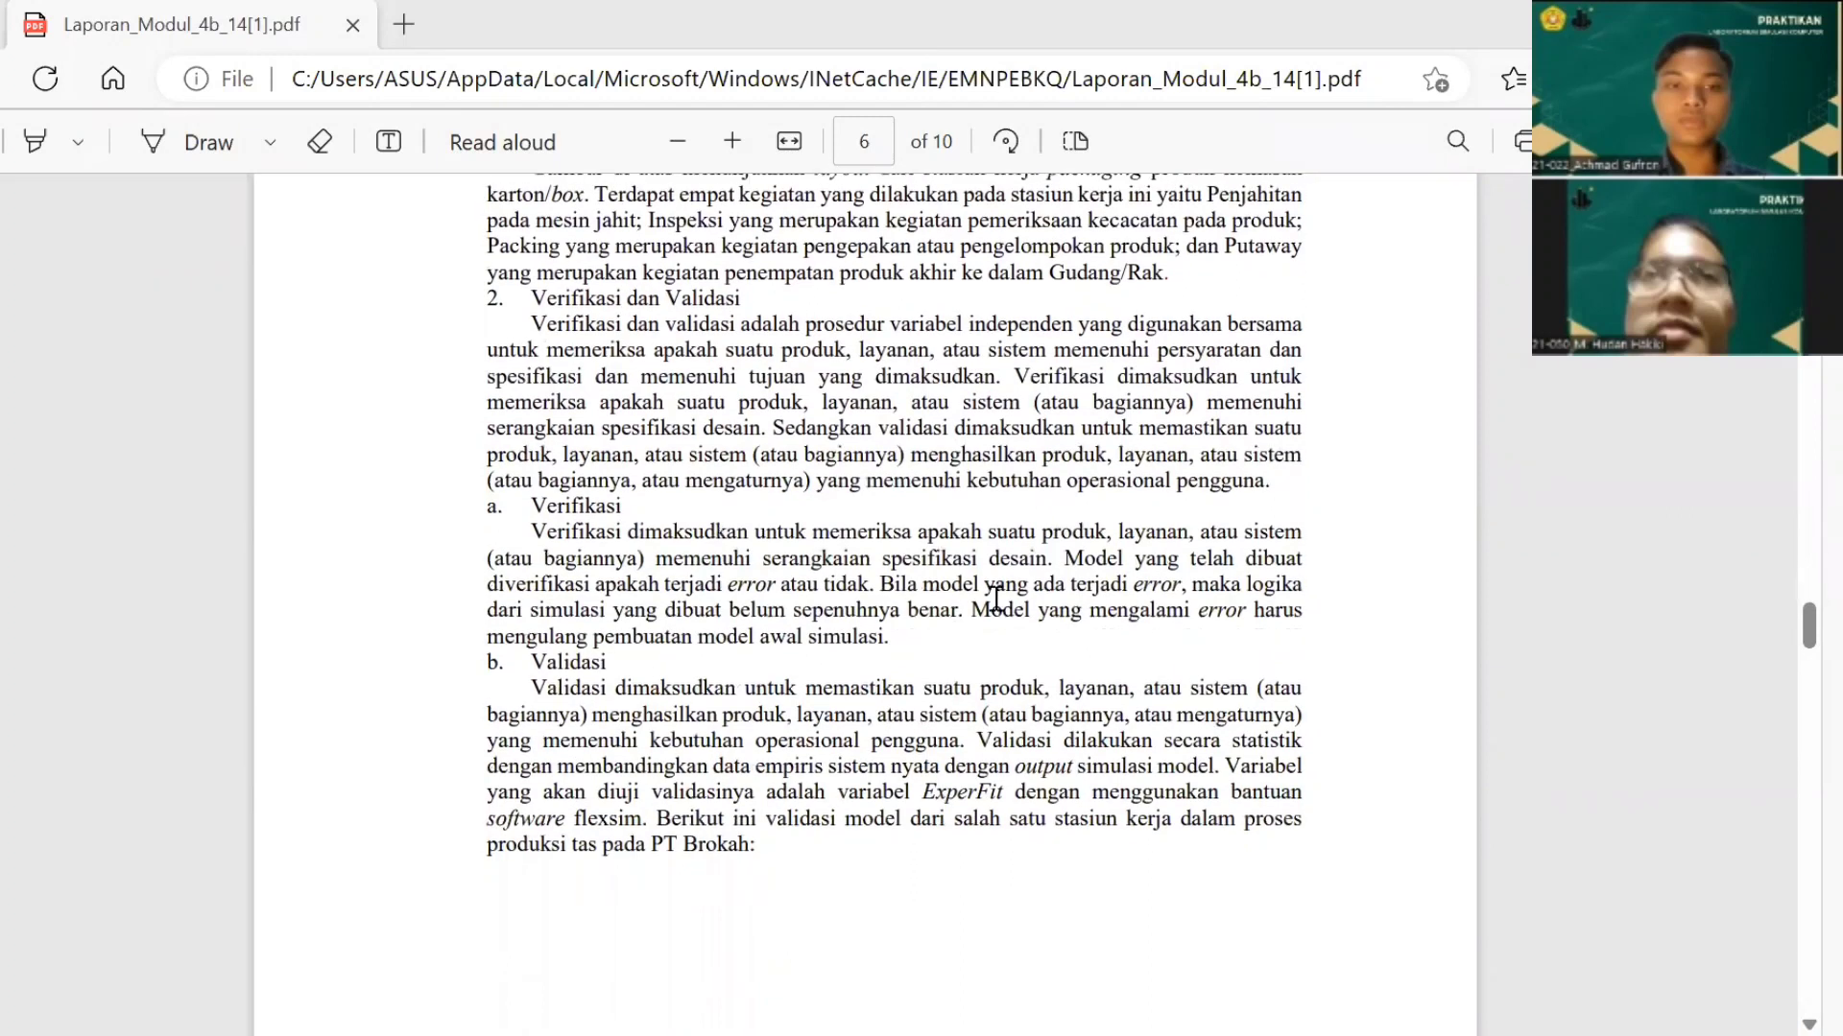
scroll(997, 600, "down", 8)
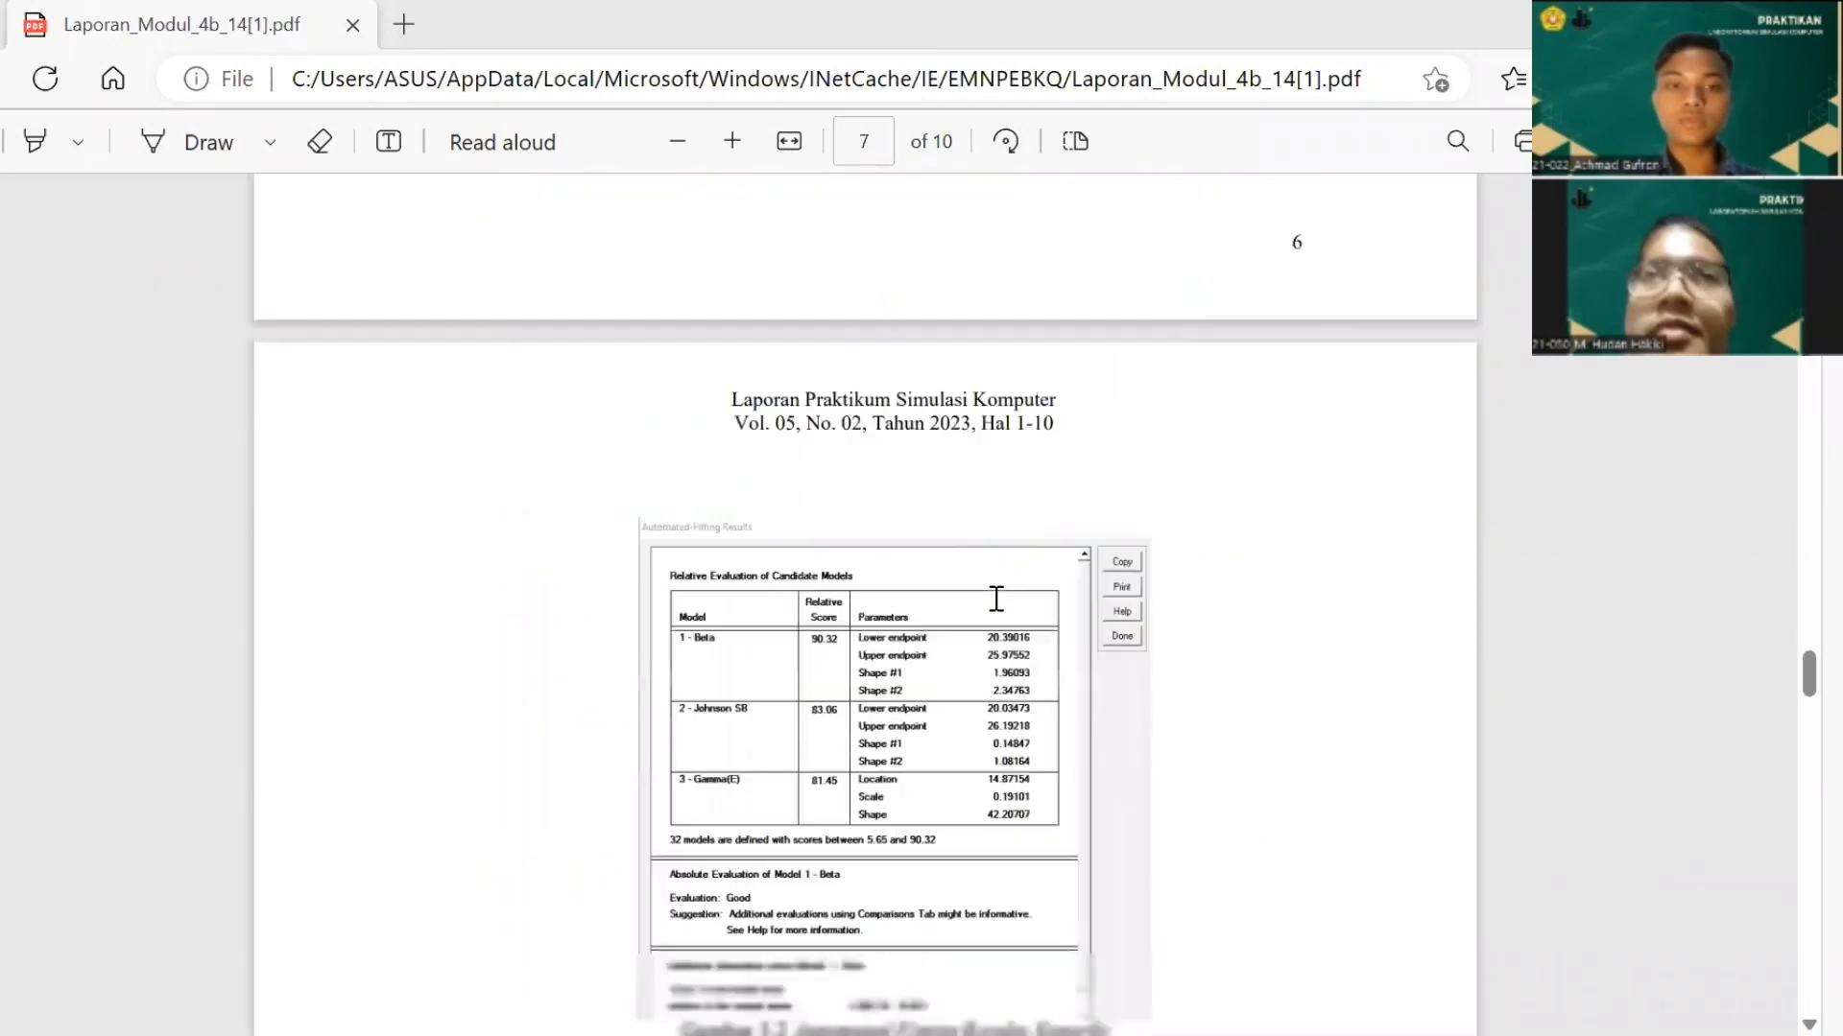
scroll(996, 599, "down", 5)
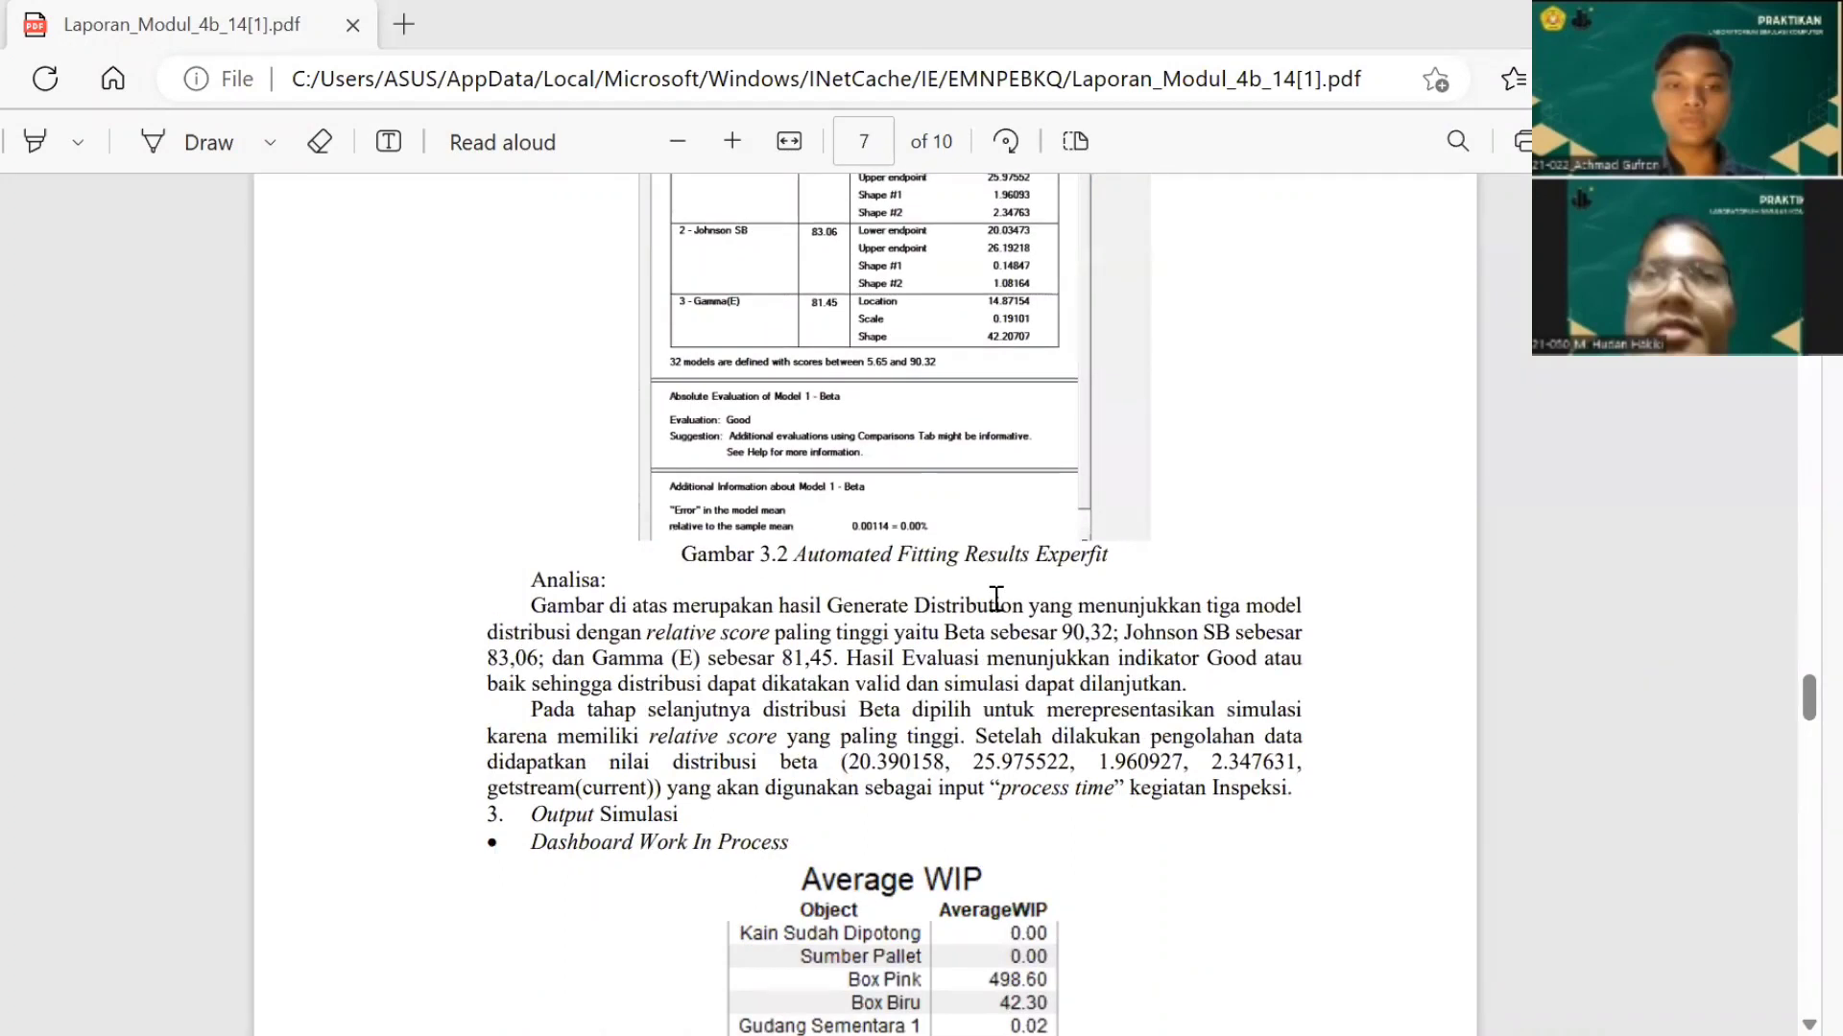
scroll(996, 599, "up", 1)
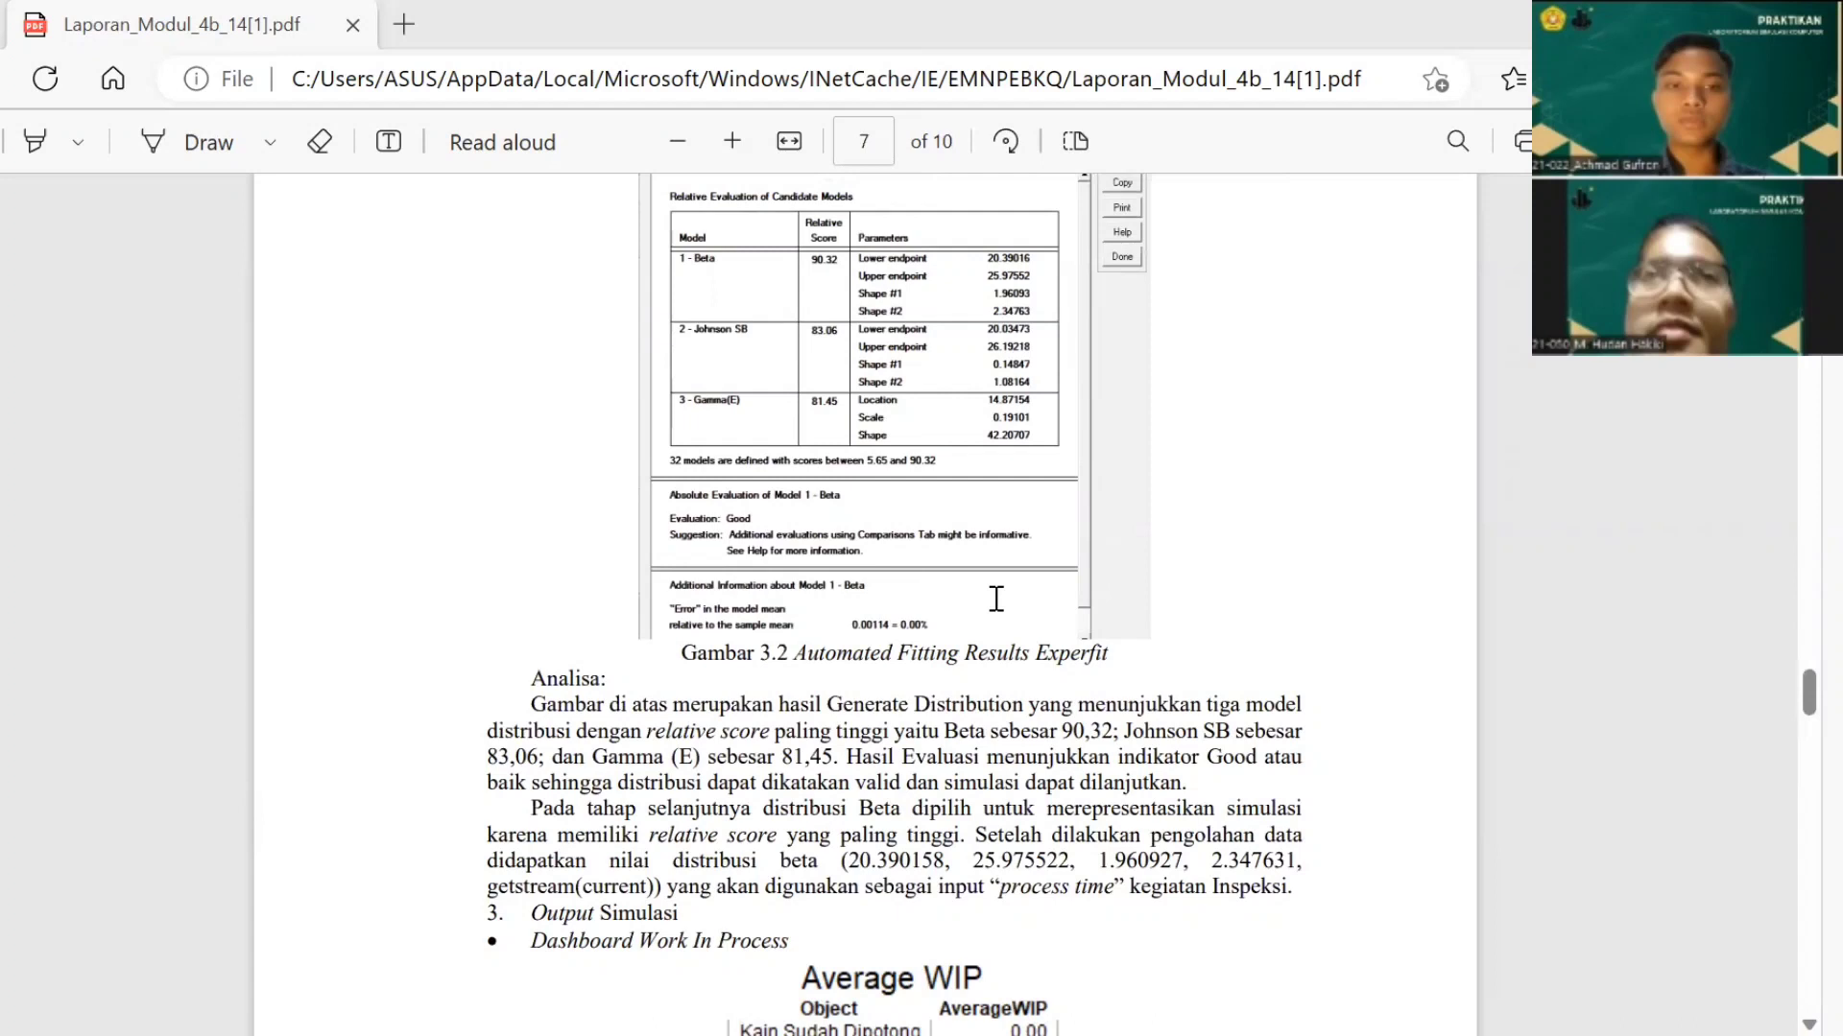
scroll(996, 599, "down", 6)
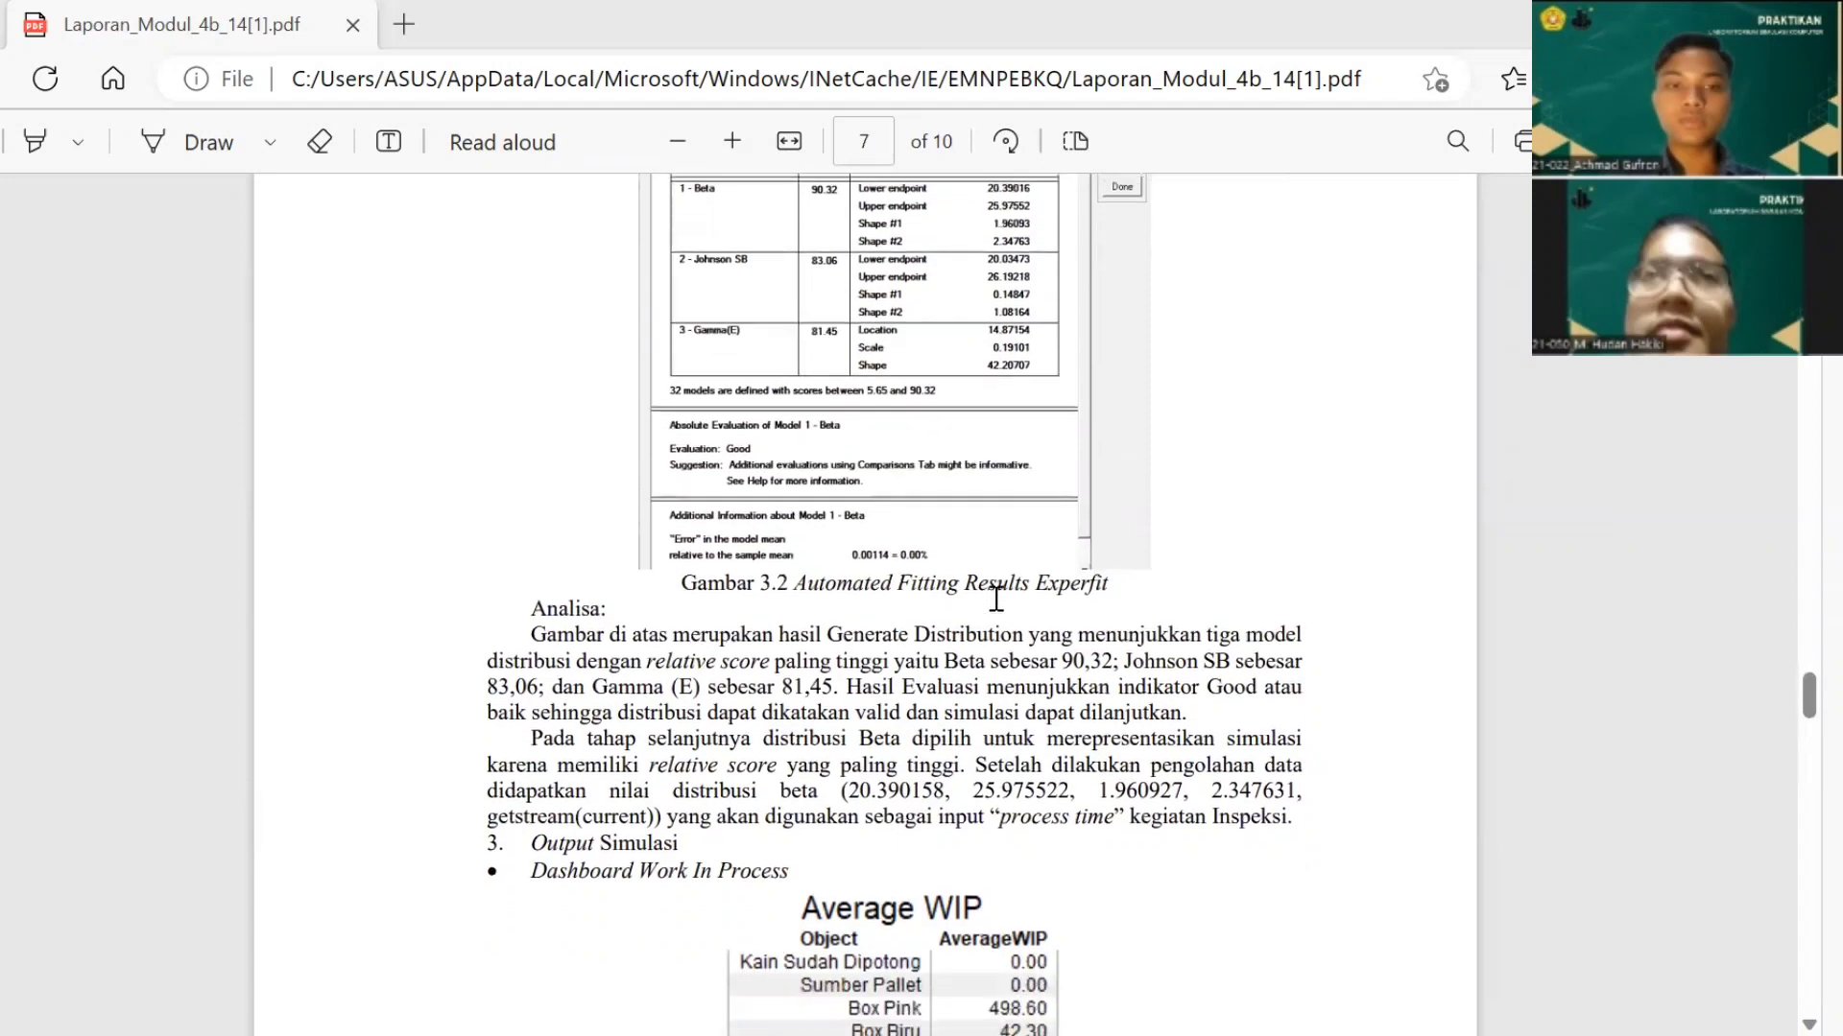
Step: Review the report's simulation output: the Average WIP and State Bar dashboards with their analyses
scroll(996, 599, "down", 2)
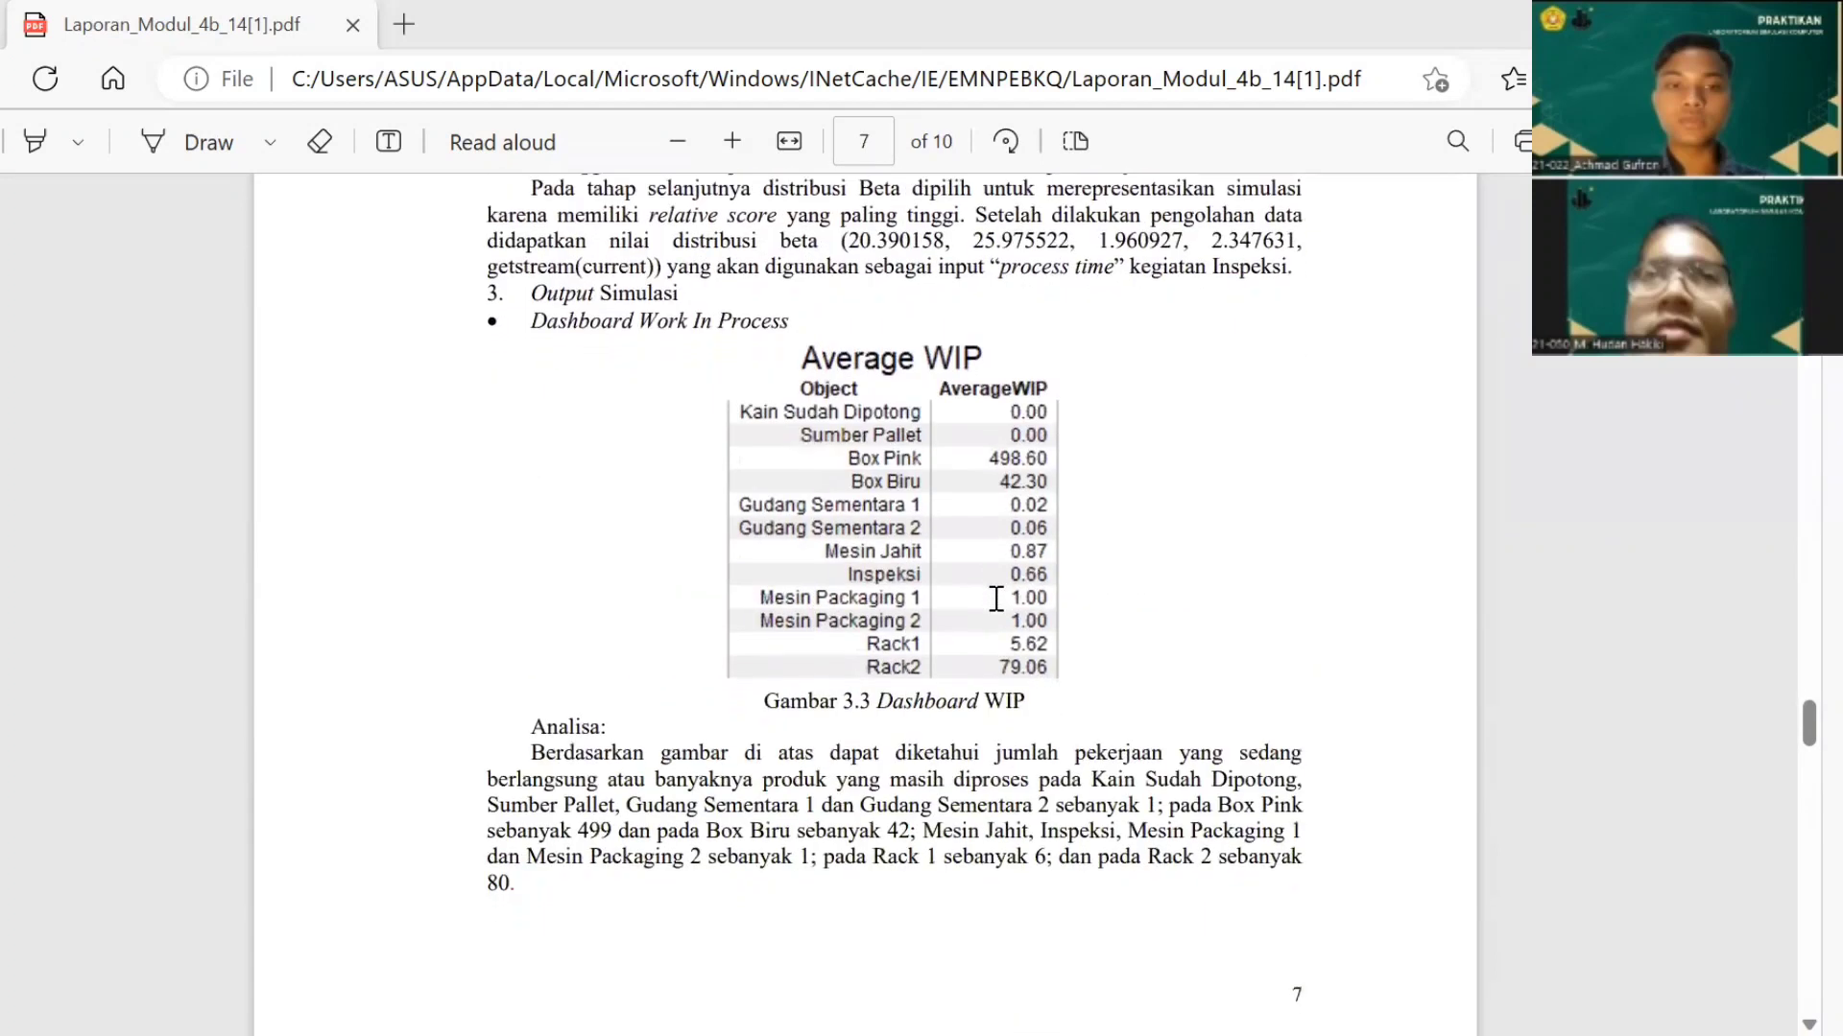
scroll(996, 599, "up", 1)
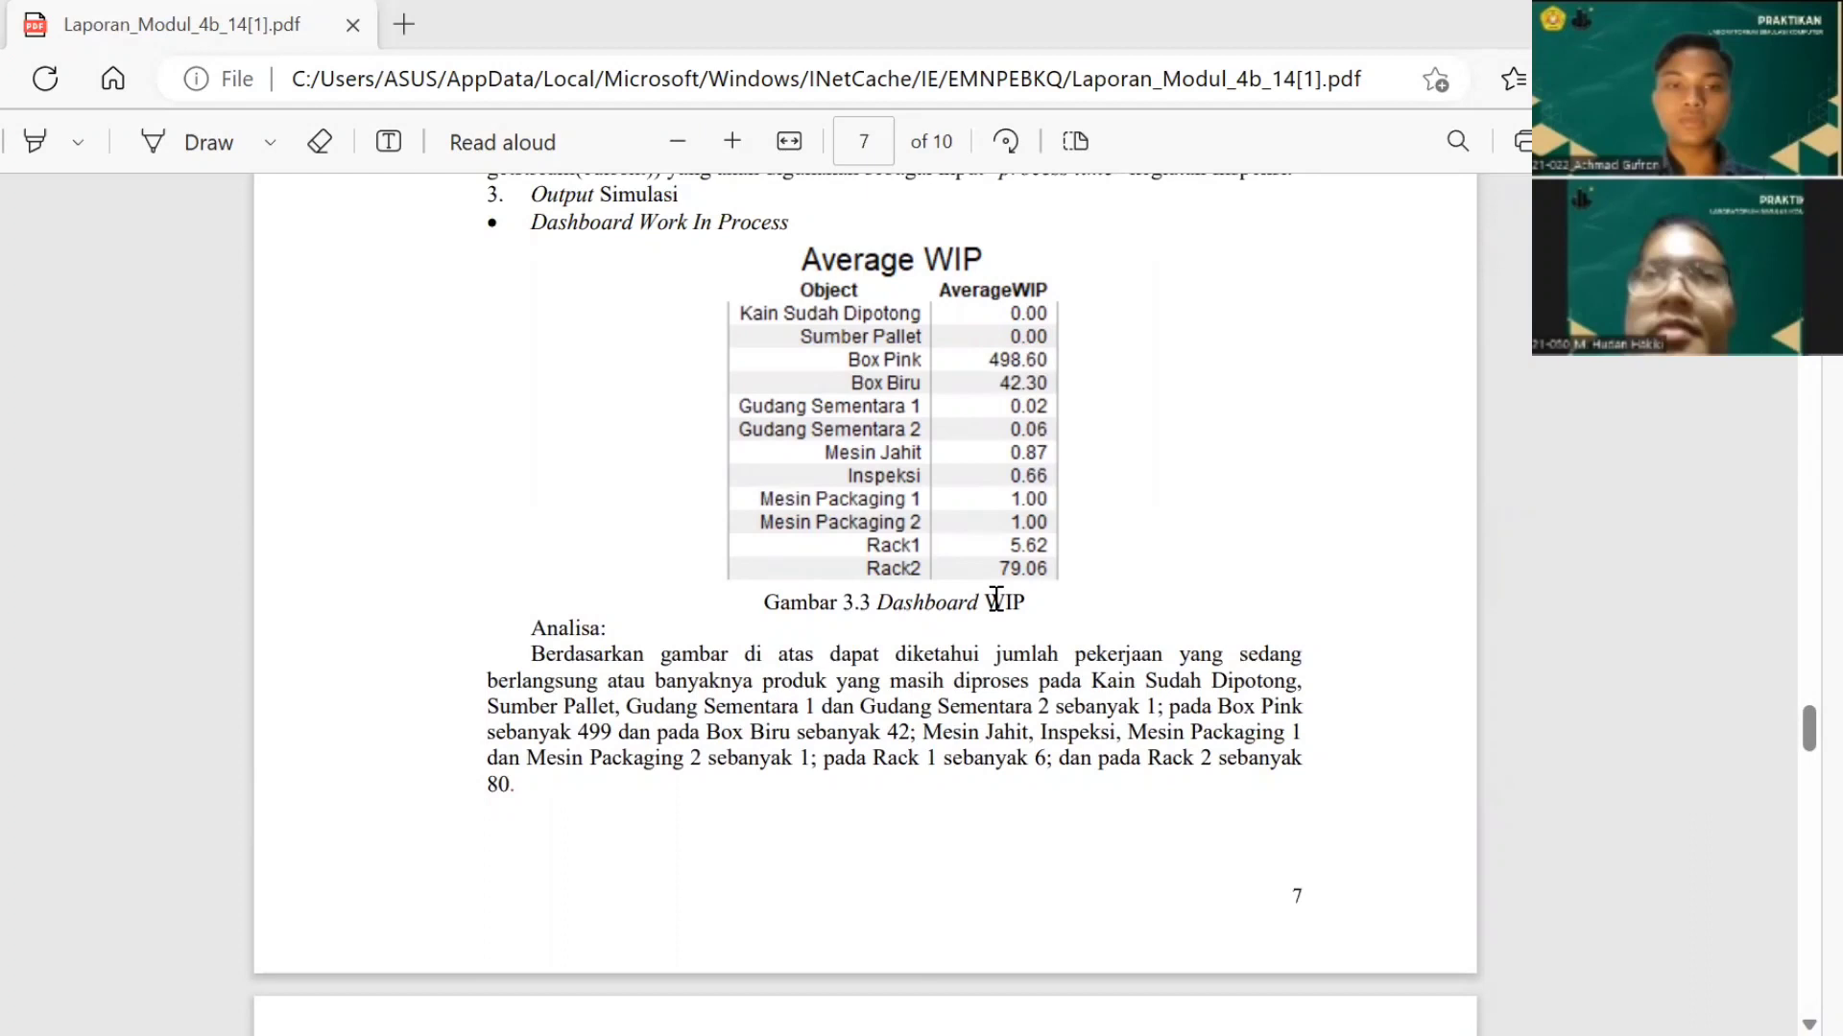
scroll(997, 600, "down", 1)
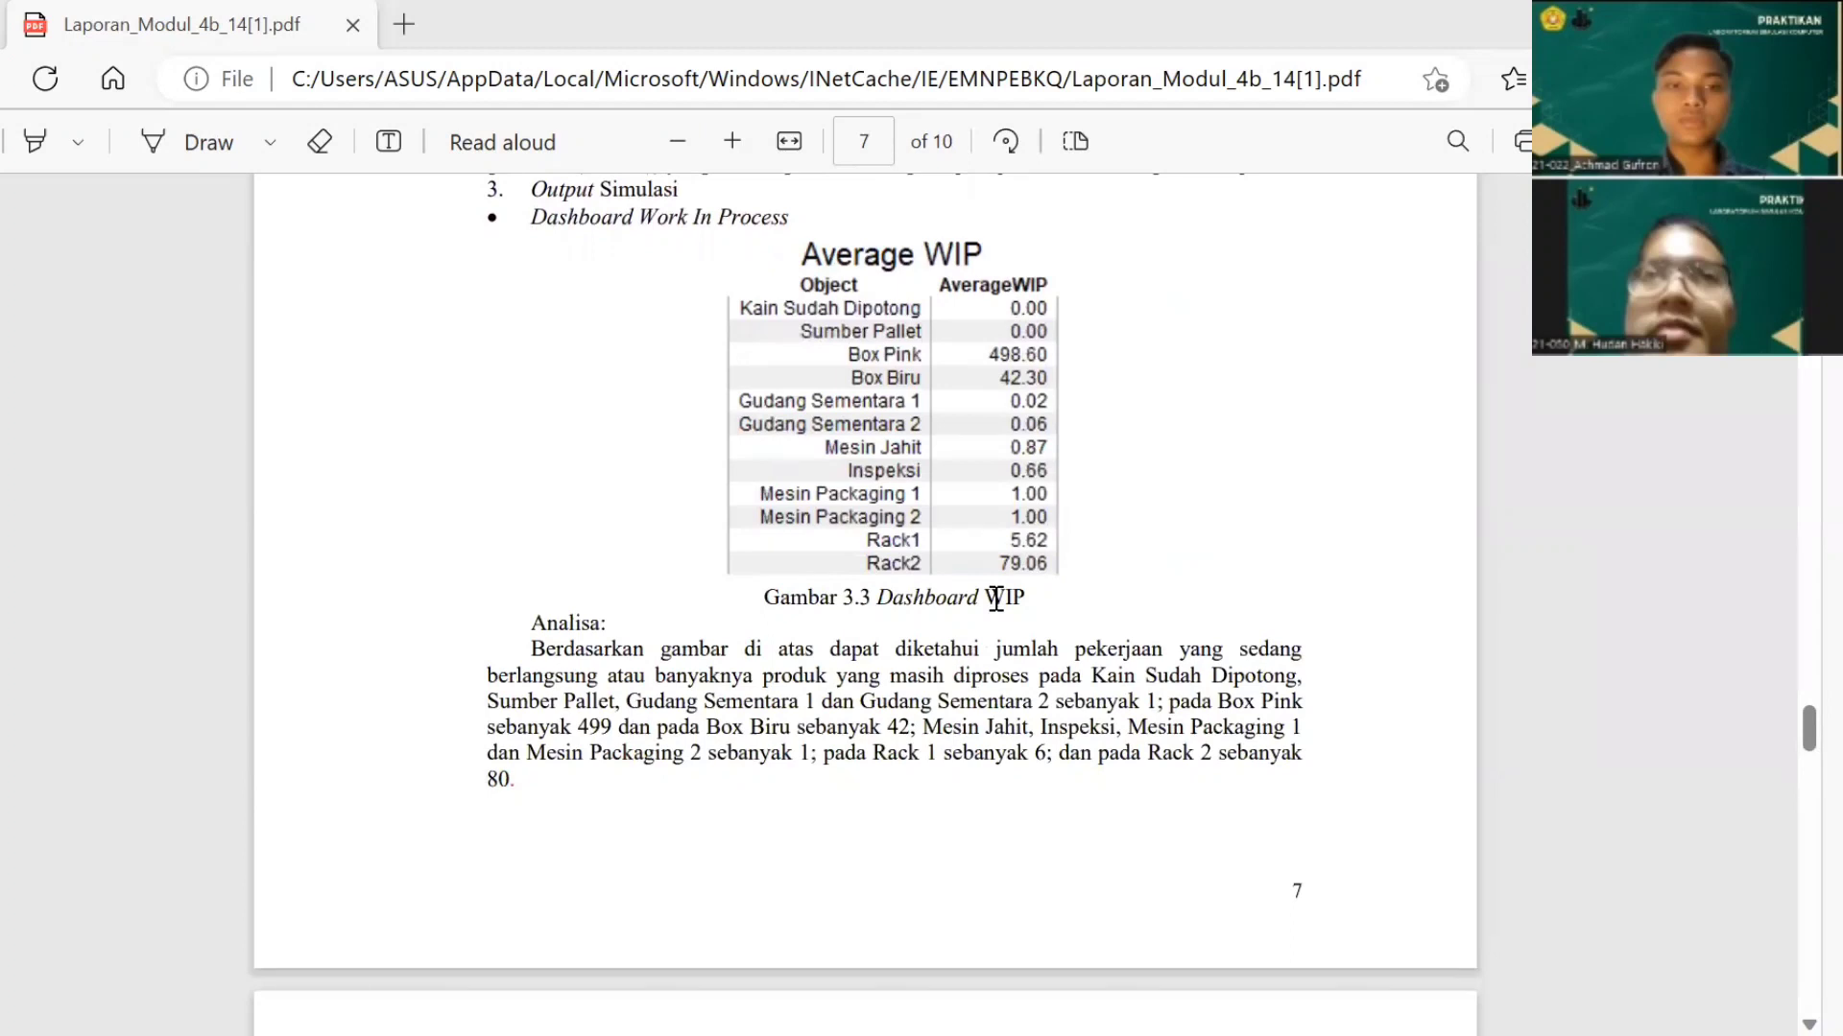
scroll(996, 599, "up", 1)
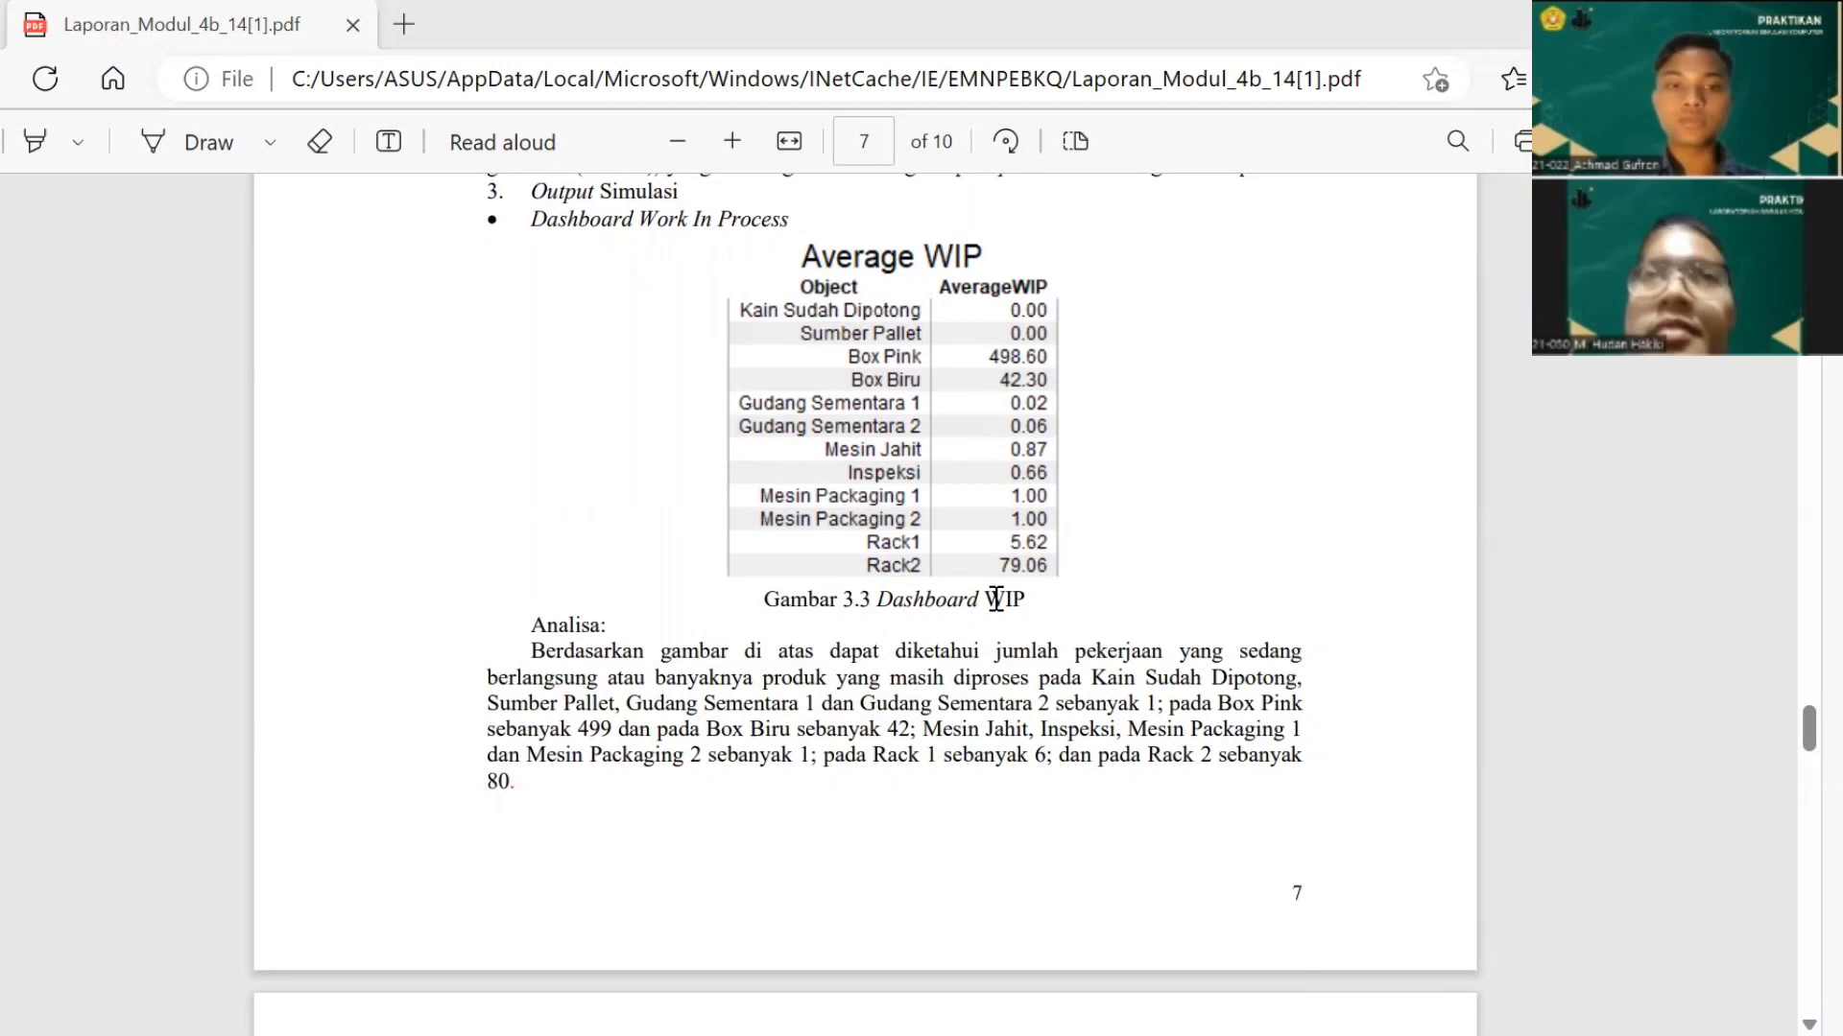
scroll(996, 598, "down", 10)
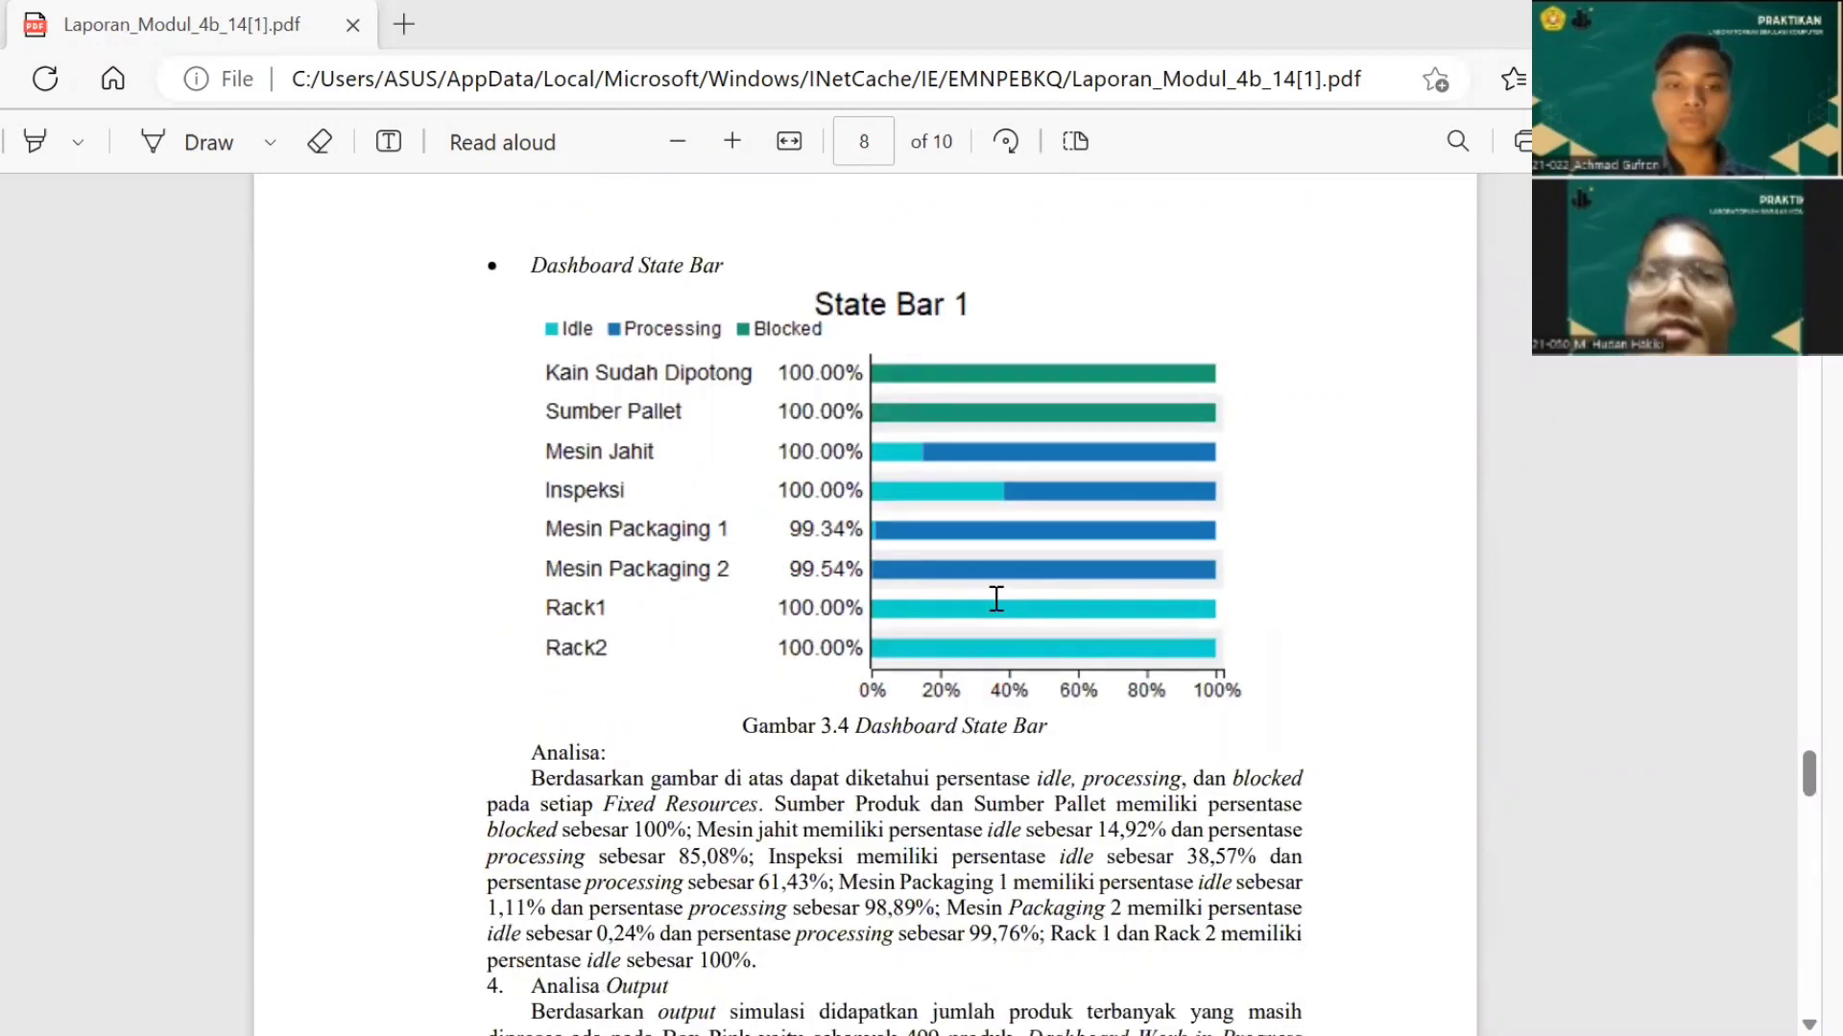
scroll(996, 599, "down", 3)
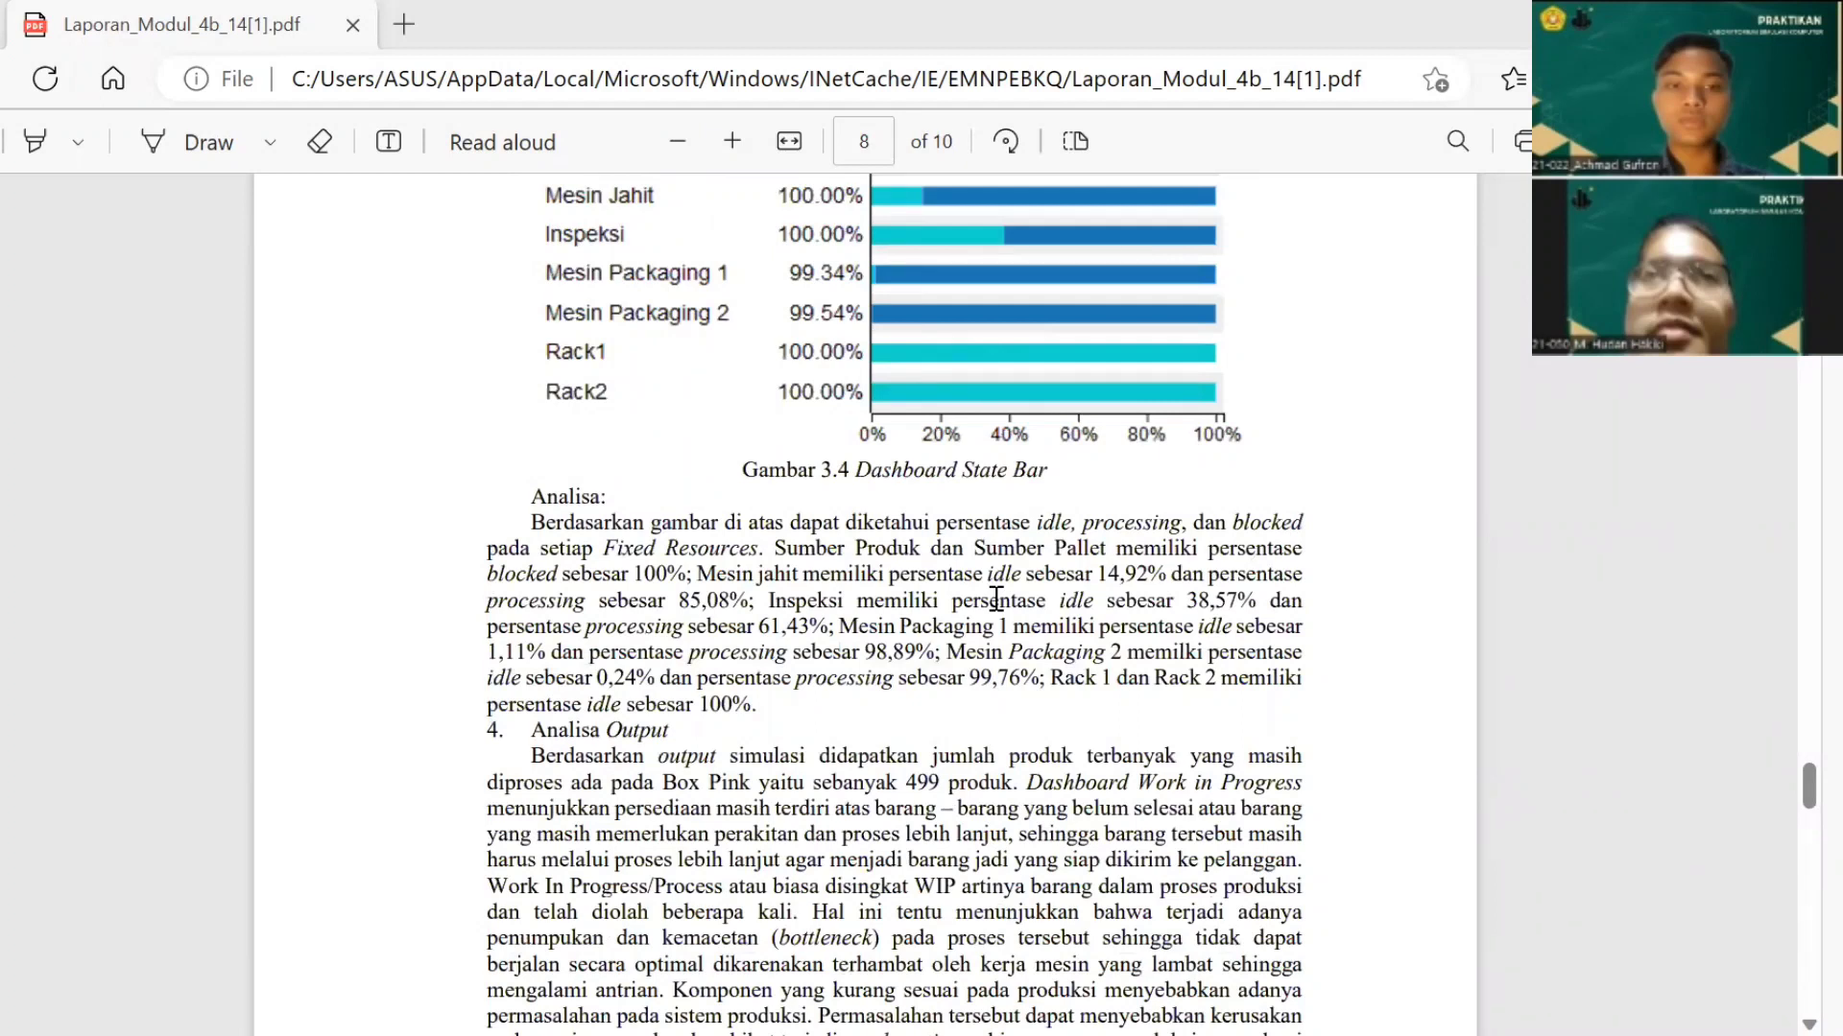
Step: Read the report's output analysis on bottlenecks, downtime and idle time, and its conclusion section
scroll(996, 599, "down", 5)
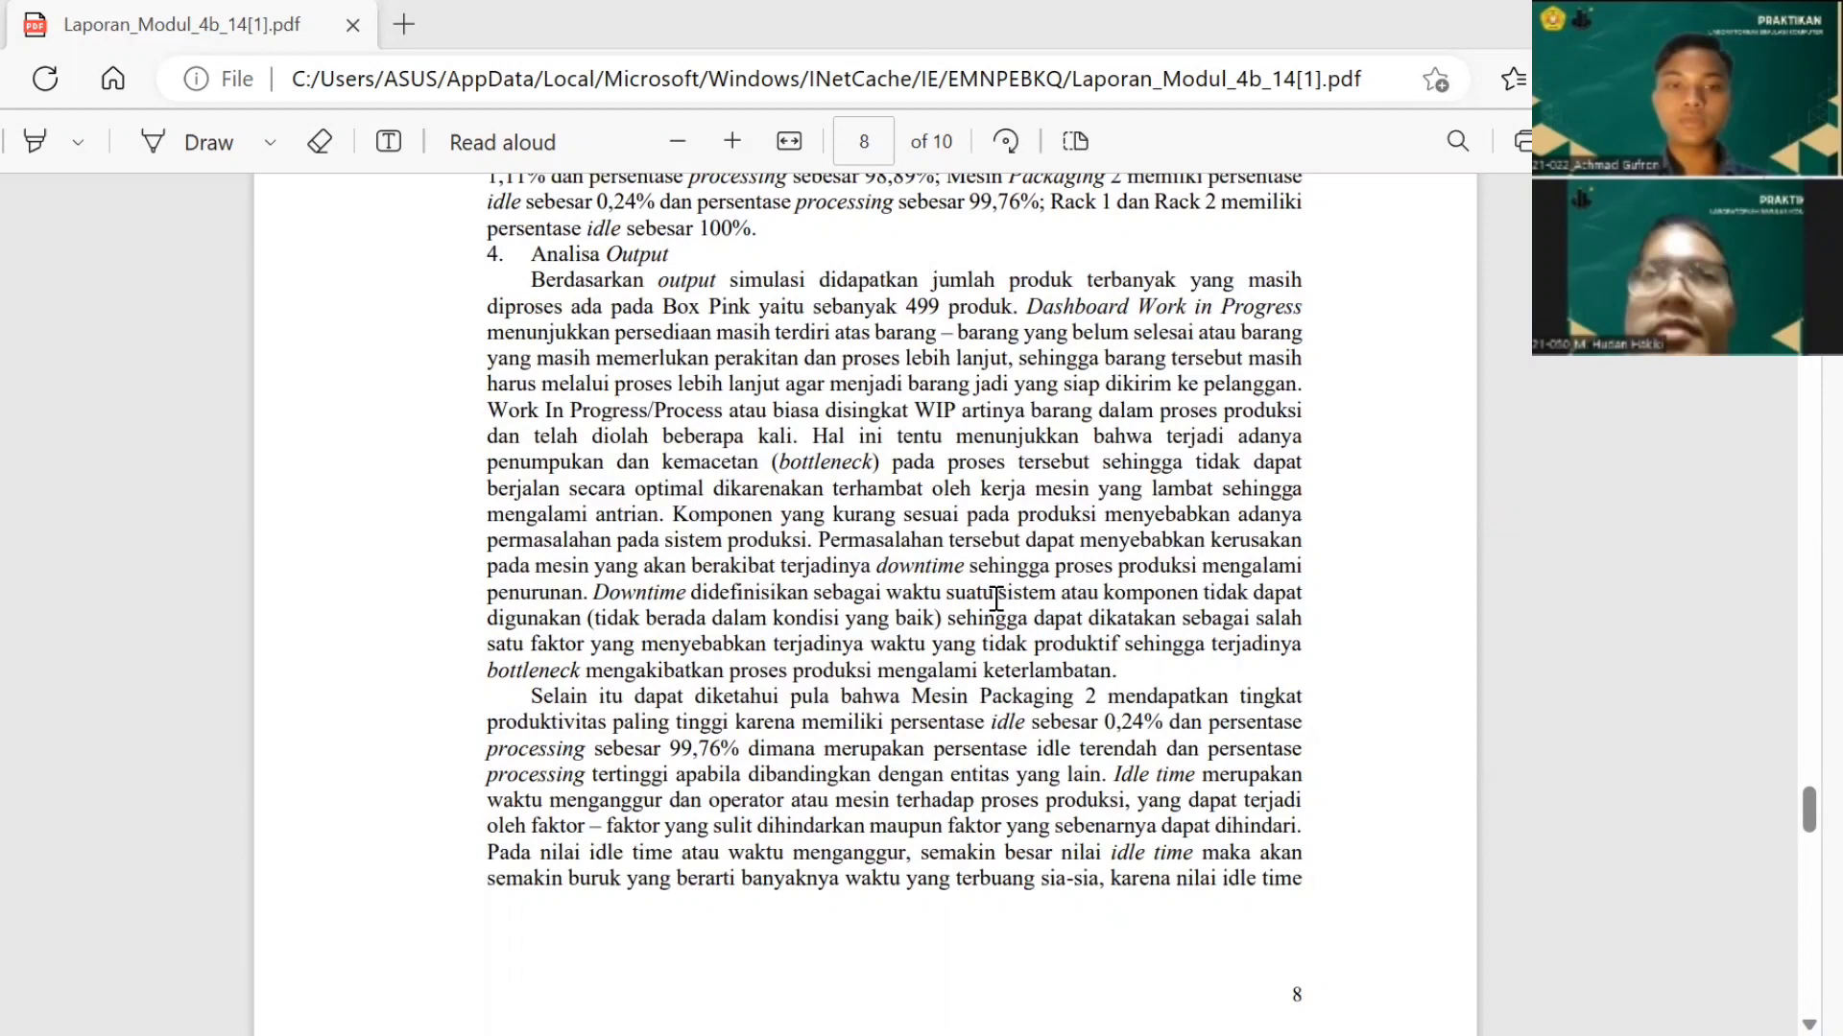
scroll(997, 598, "down", 2)
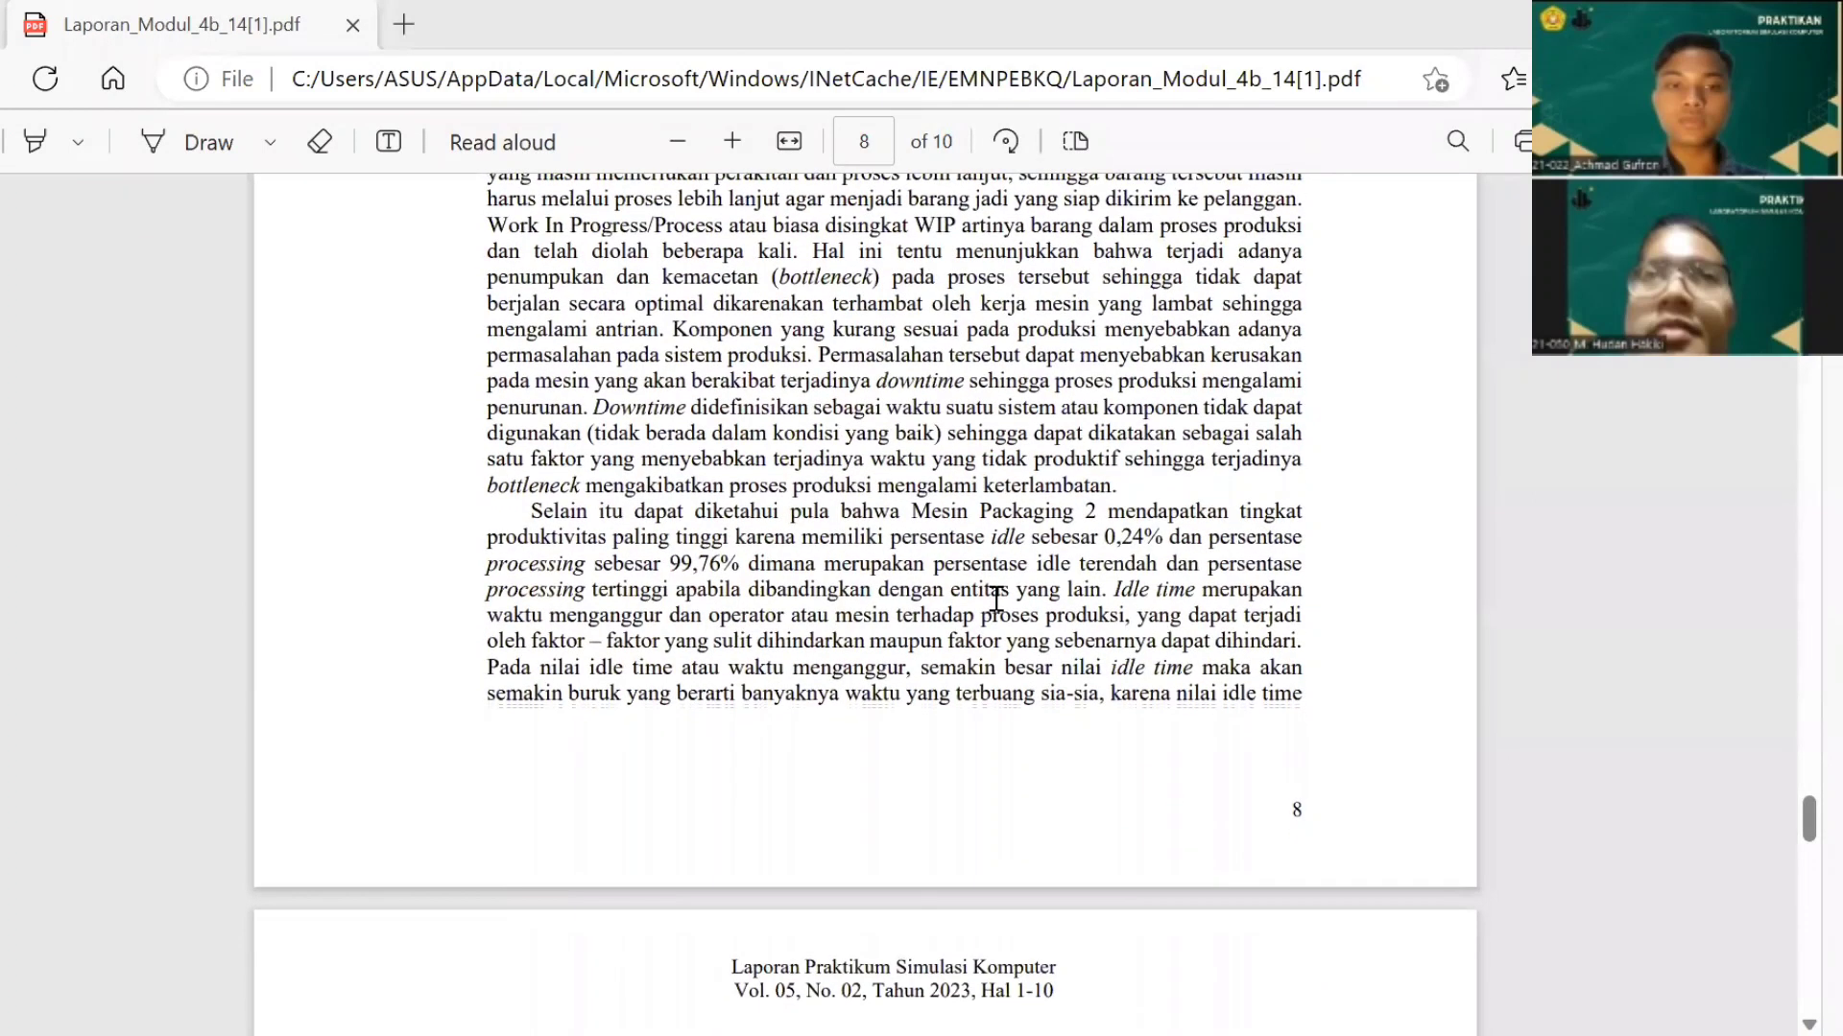
scroll(996, 598, "up", 1)
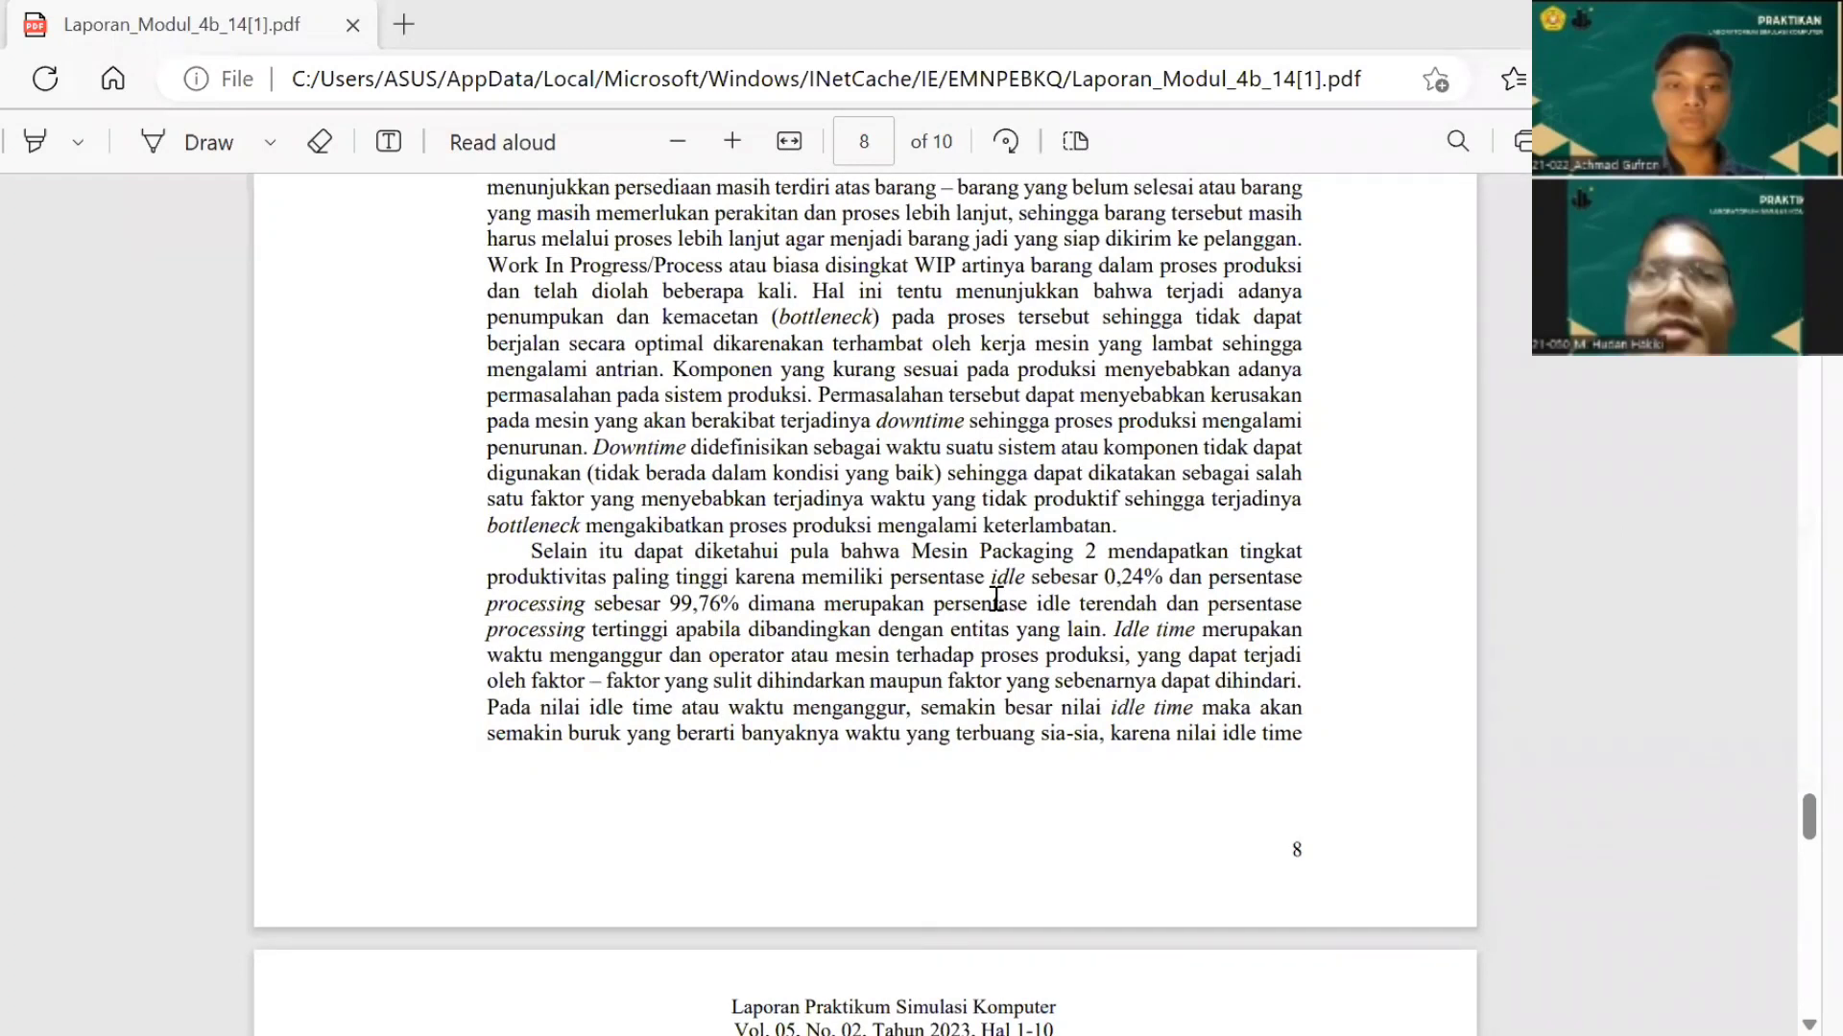
scroll(996, 598, "down", 3)
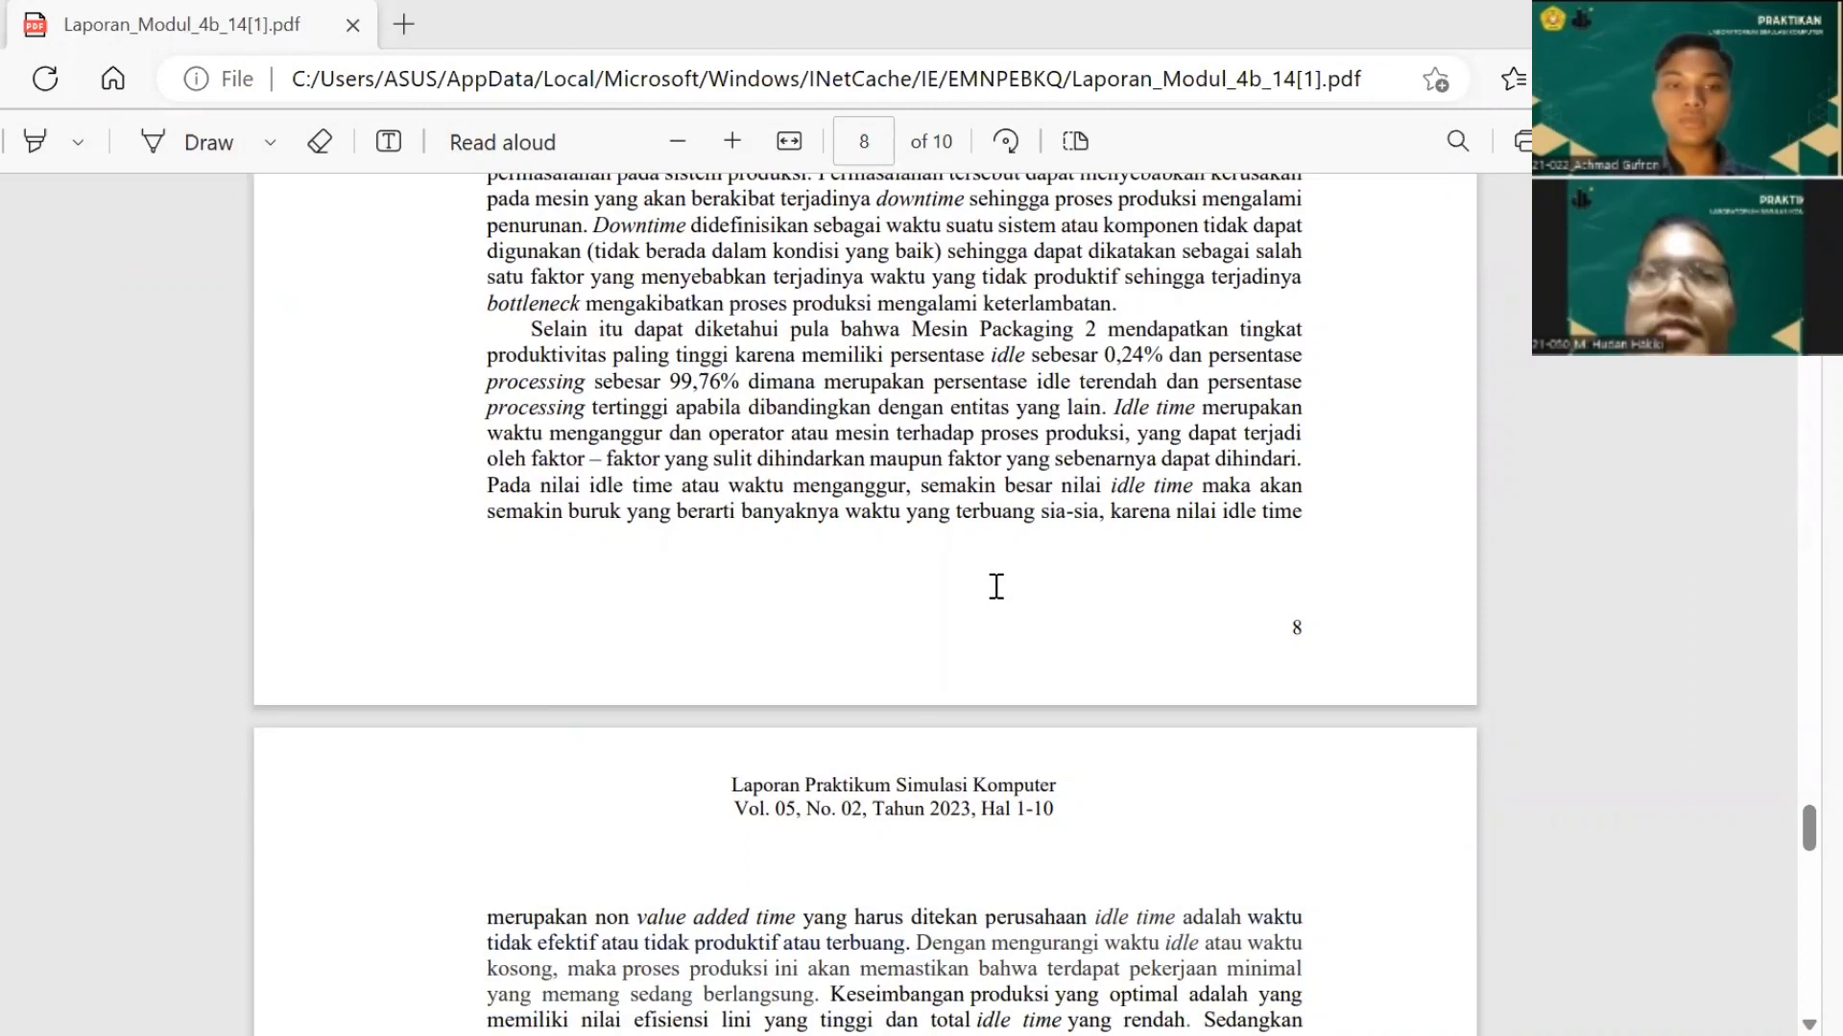
scroll(997, 586, "down", 12)
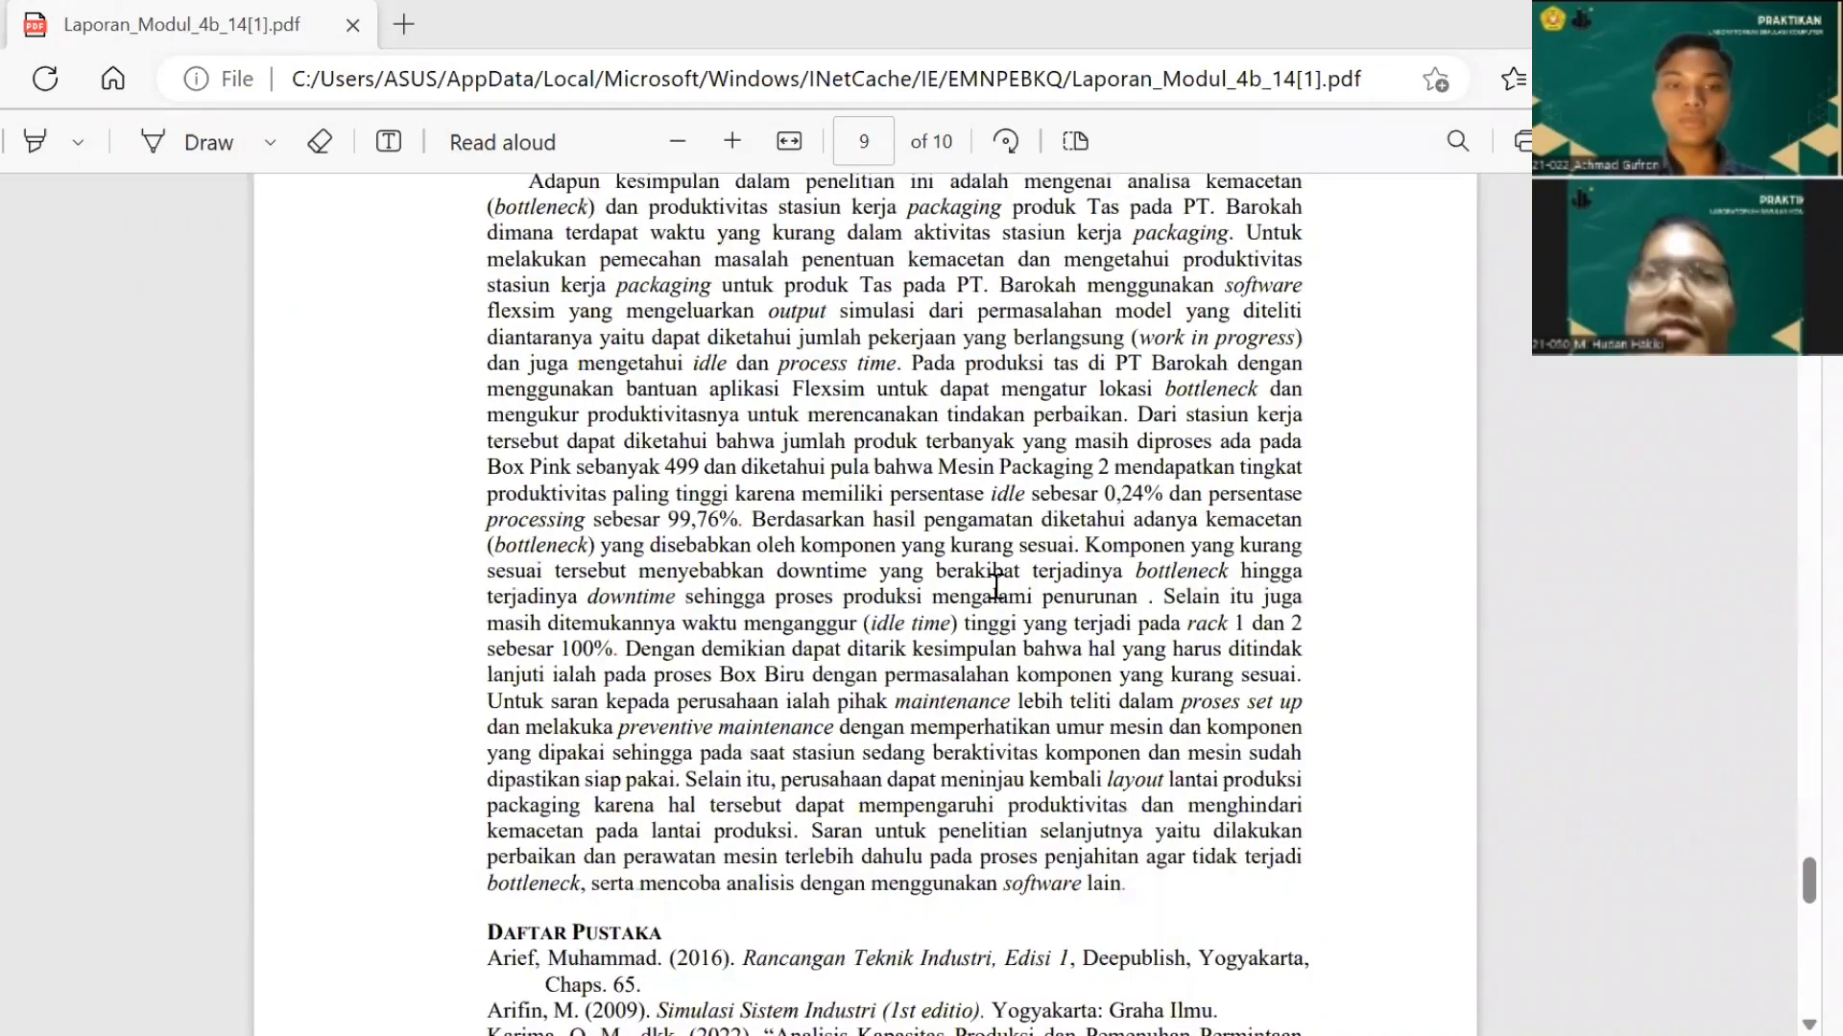
scroll(997, 586, "up", 1)
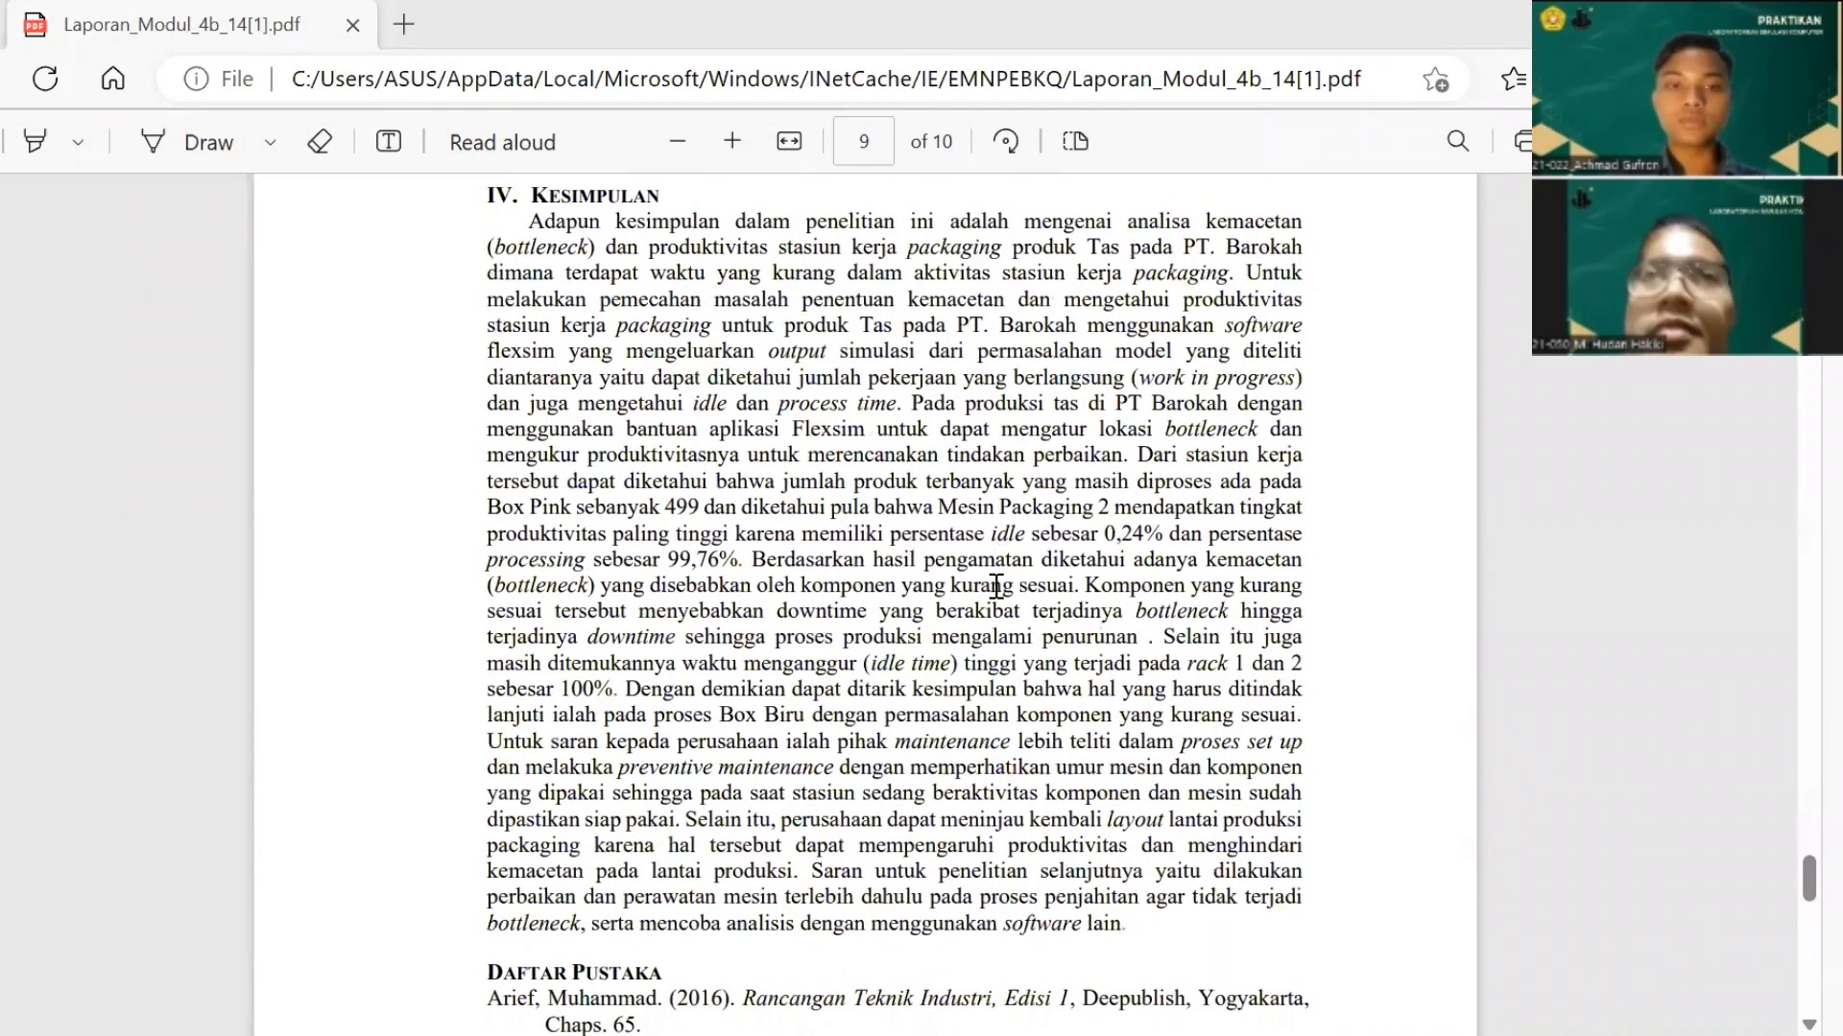